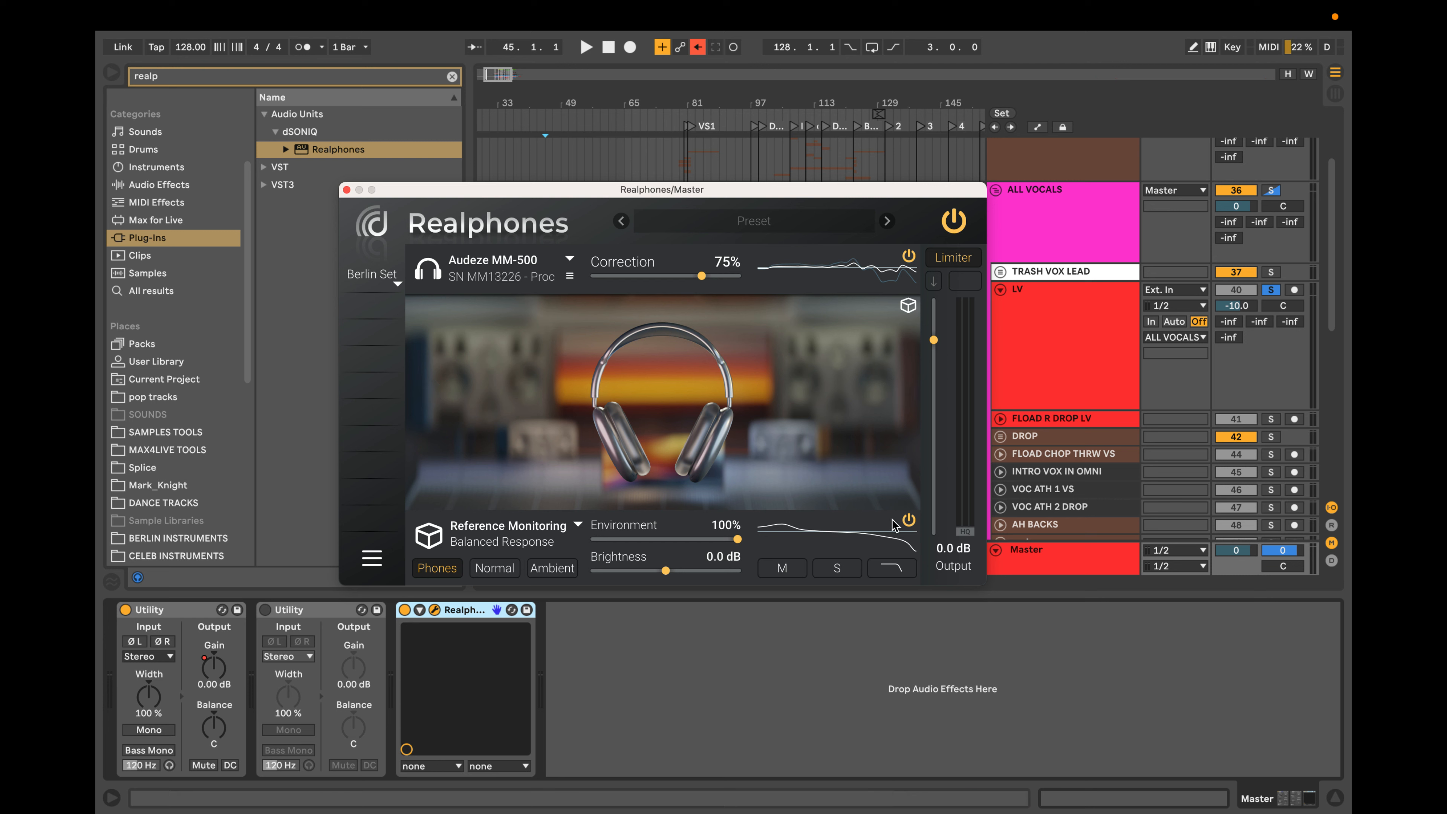
Bypass the Reference Monitoring environment simulation in Realphones, set headphone correction to 100%, and switch the correction off and back on.
left_click(908, 520)
left_click_drag(701, 276, 809, 276)
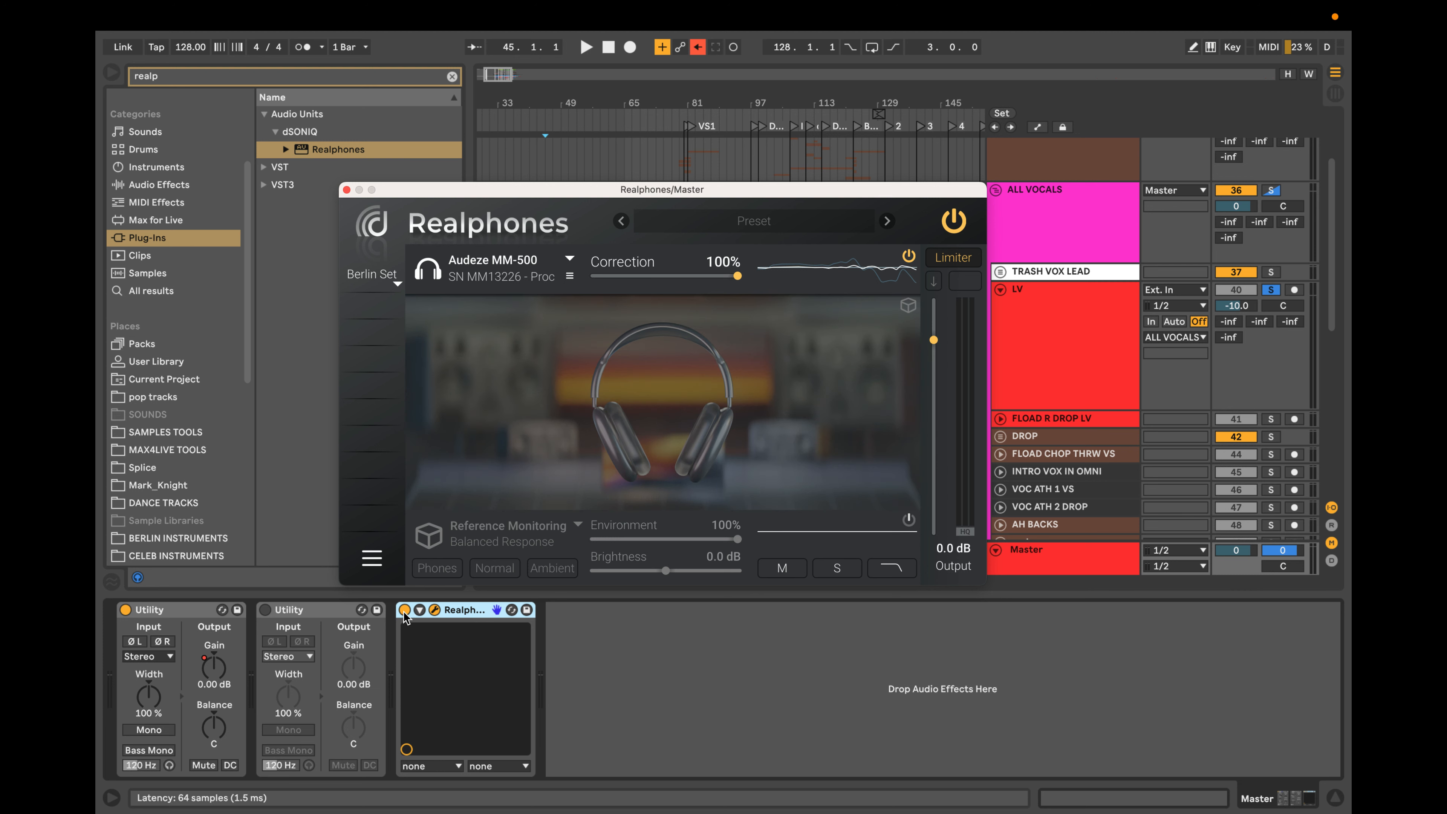
left_click(909, 258)
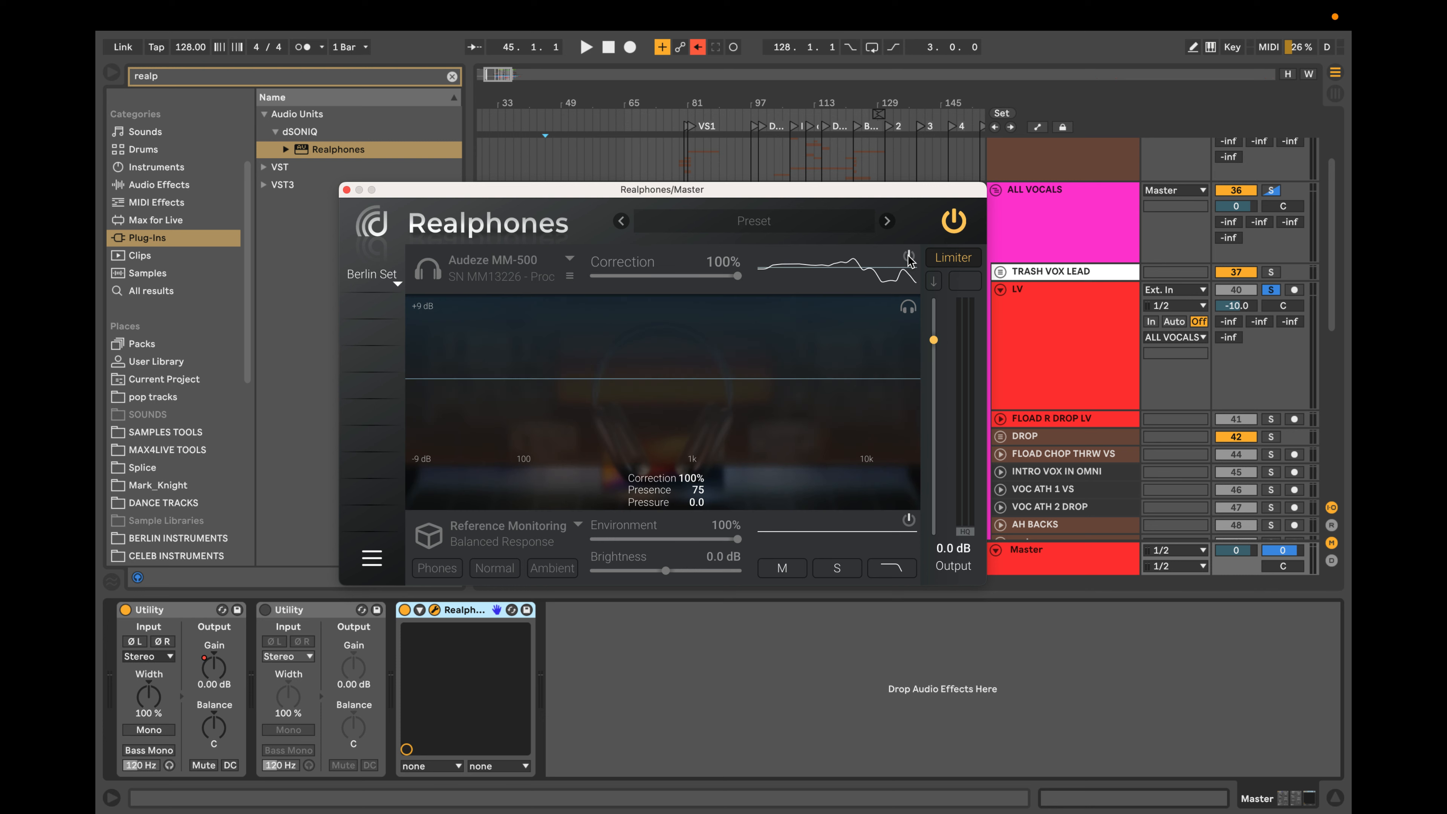
left_click(909, 257)
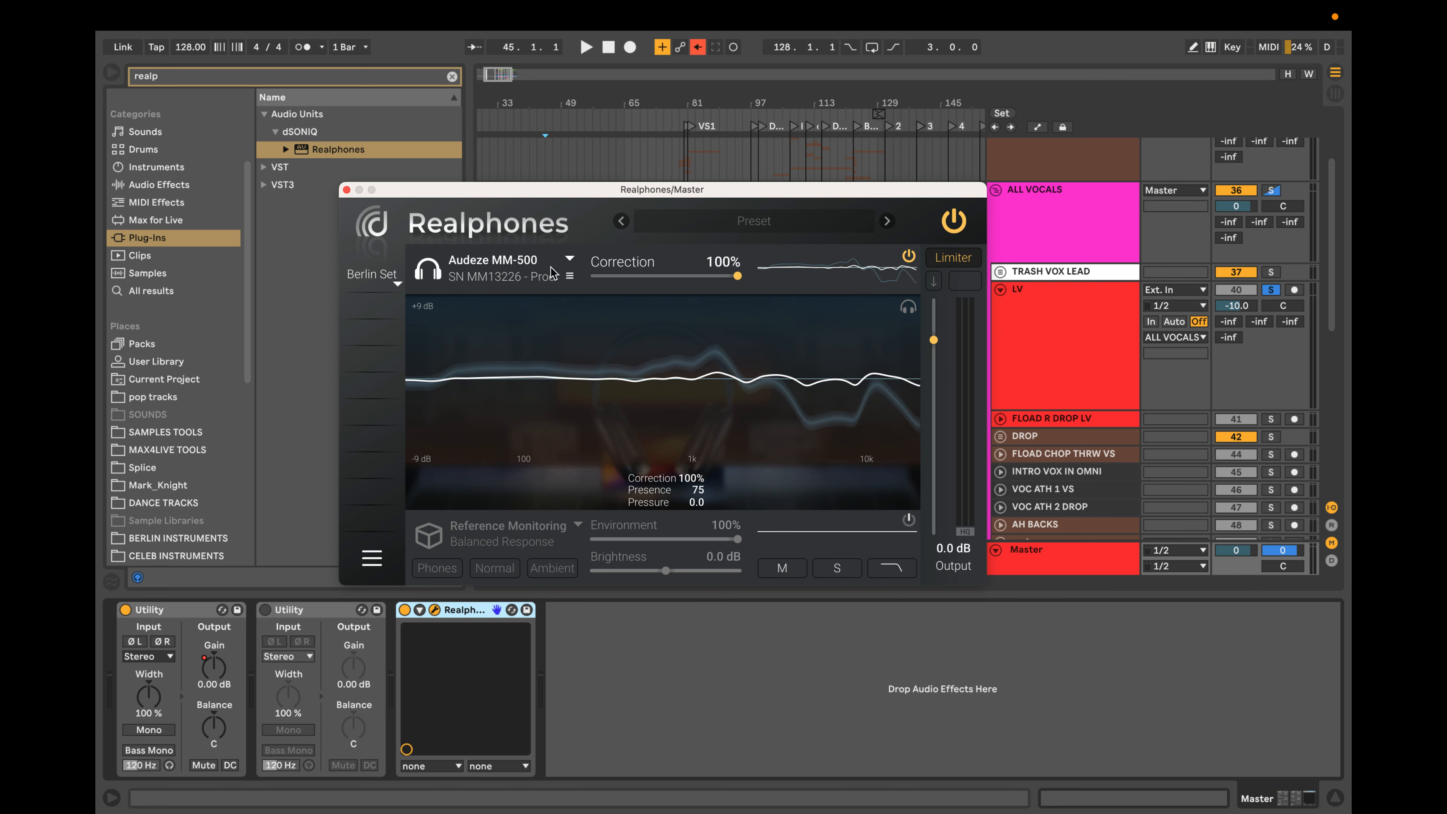
Check the list of headphone profiles and close the Realphones window.
left_click(569, 261)
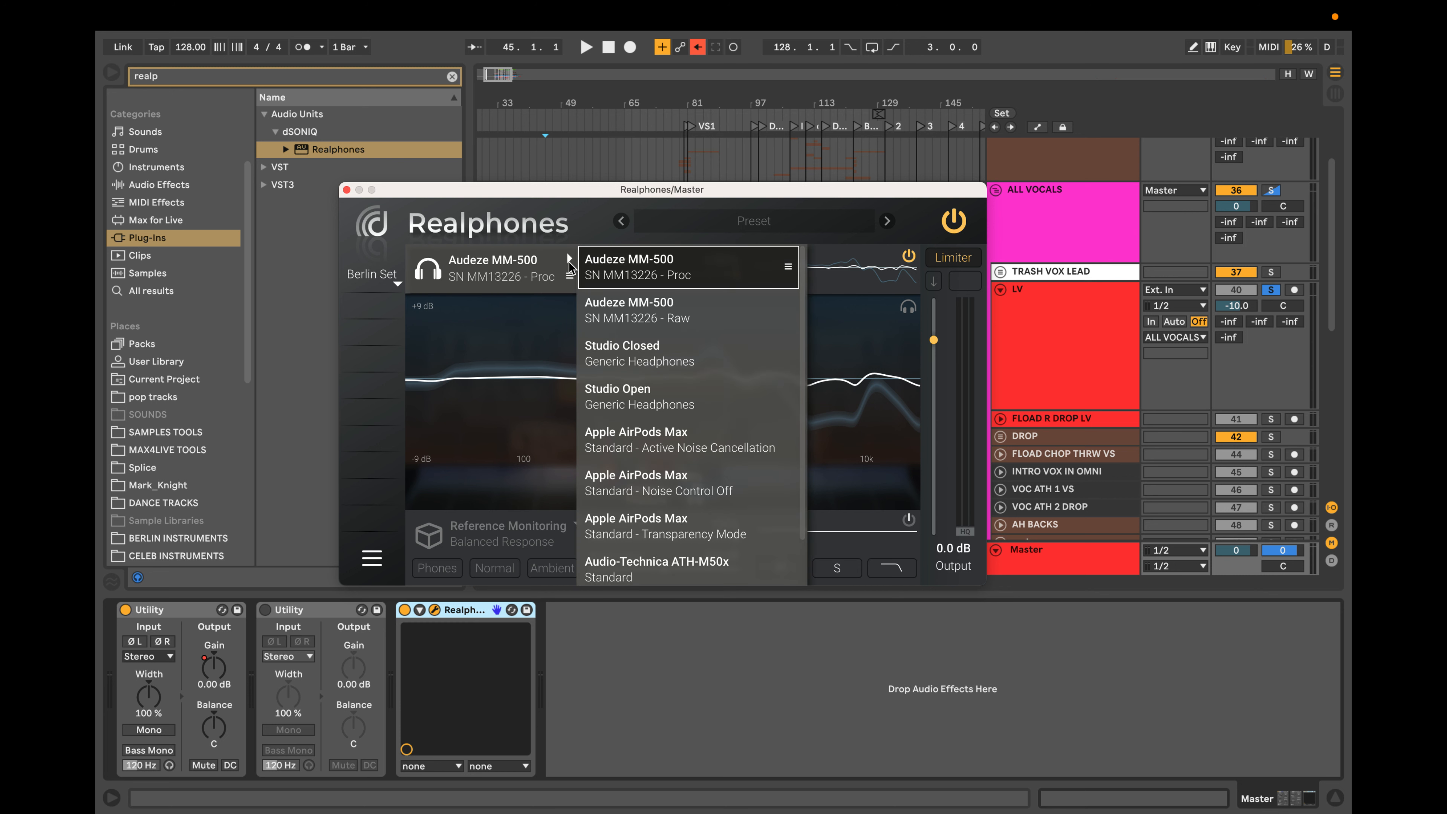
left_click(569, 263)
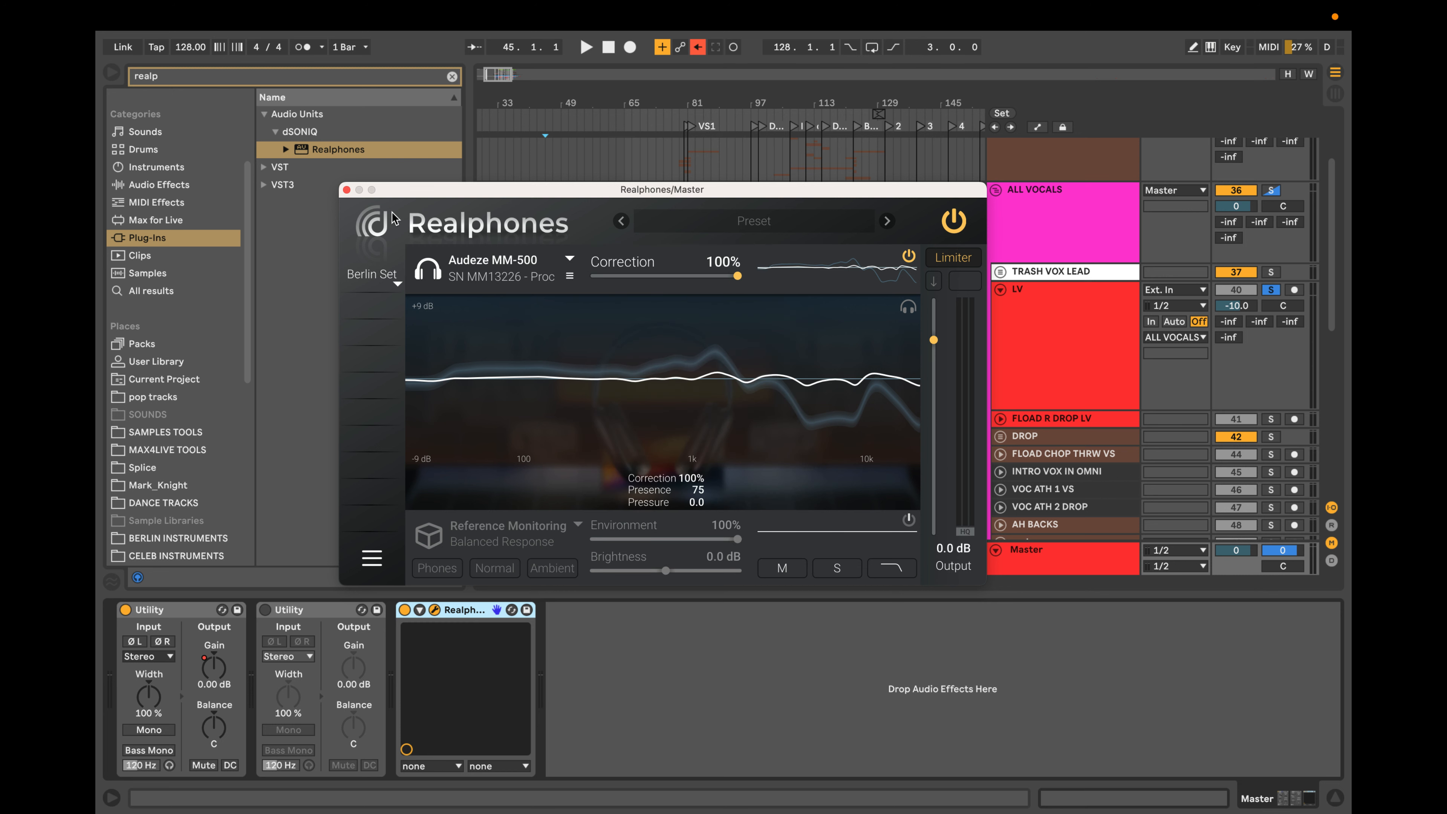
left_click(347, 191)
Select the lv clip on the LV track, and show the Master track's device chain.
scroll(622, 335, "up", 5)
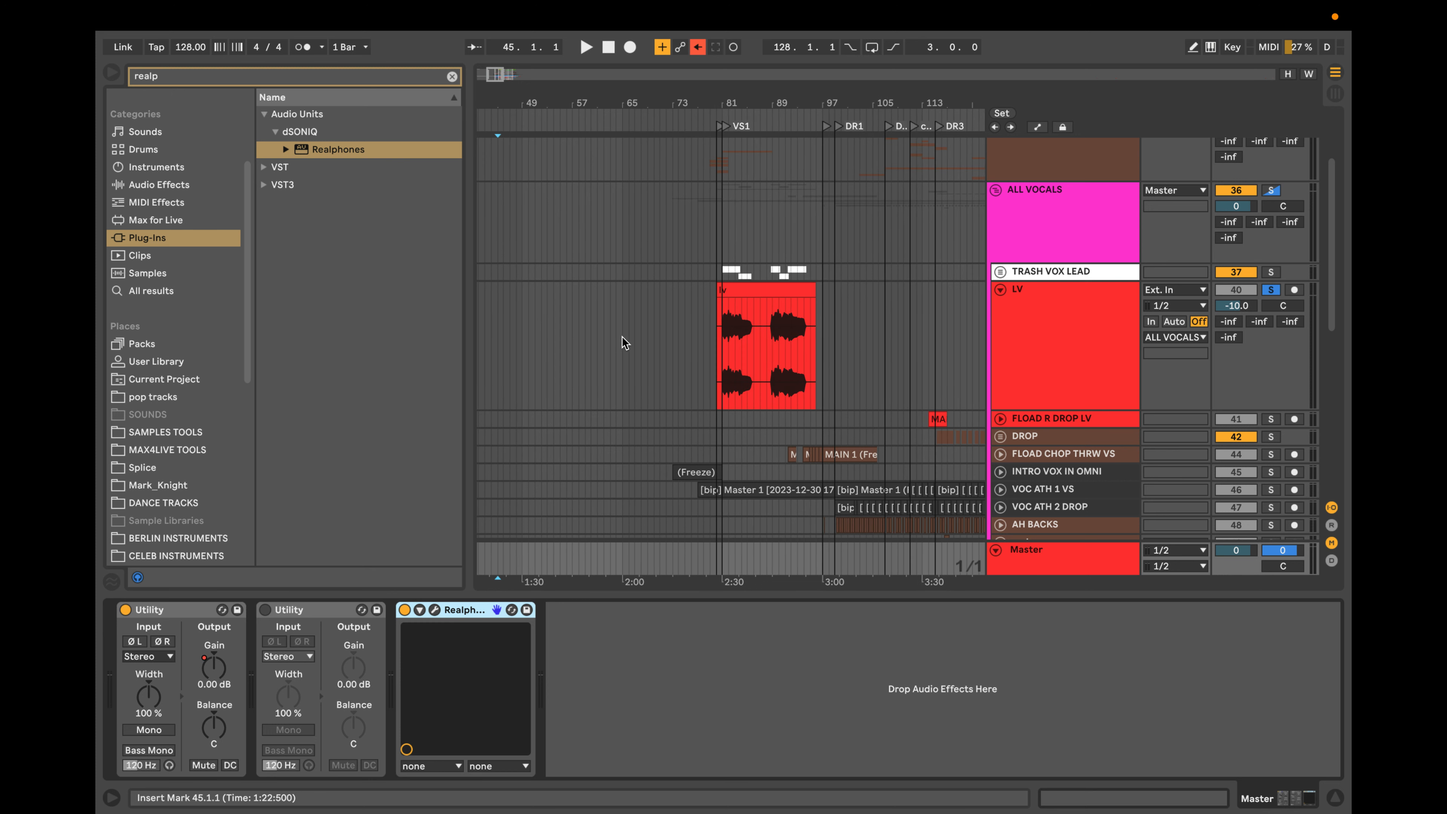
left_click(782, 288)
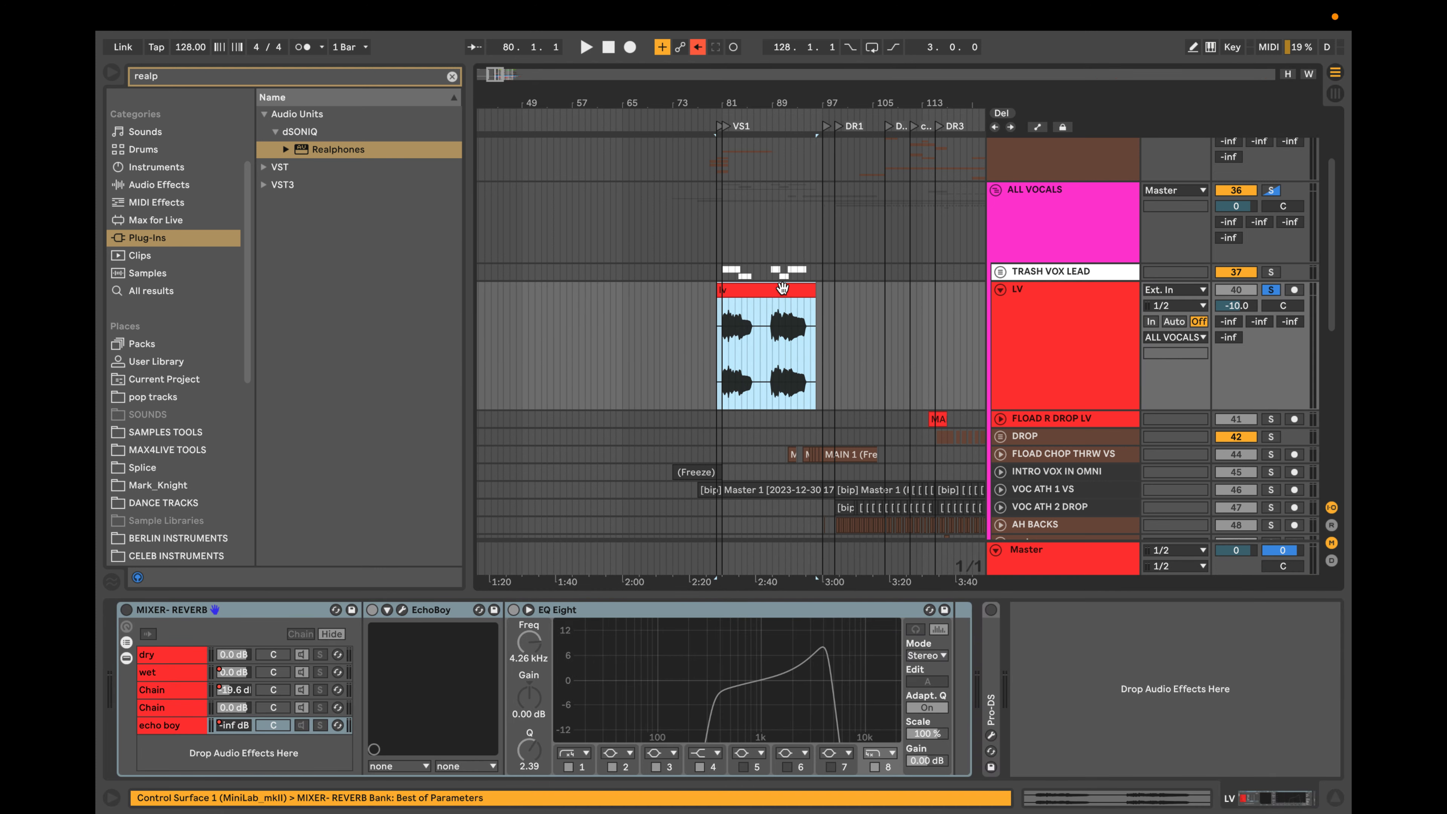
left_click(1035, 553)
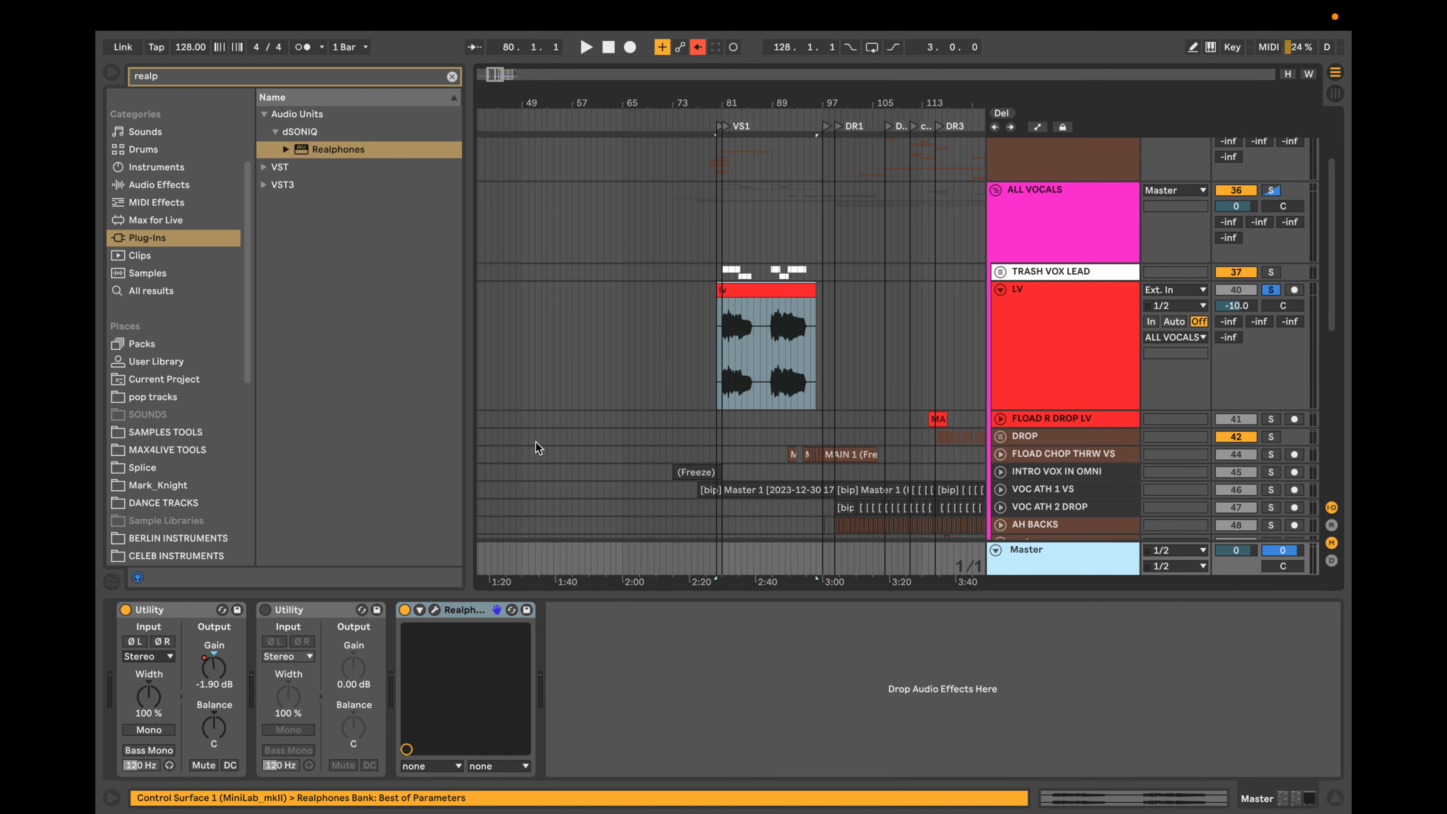
Examine the arrangement from the verse to the drops, then the lead vocal clip at the start of VS1.
left_click(725, 359)
scroll(727, 358, "up", 2)
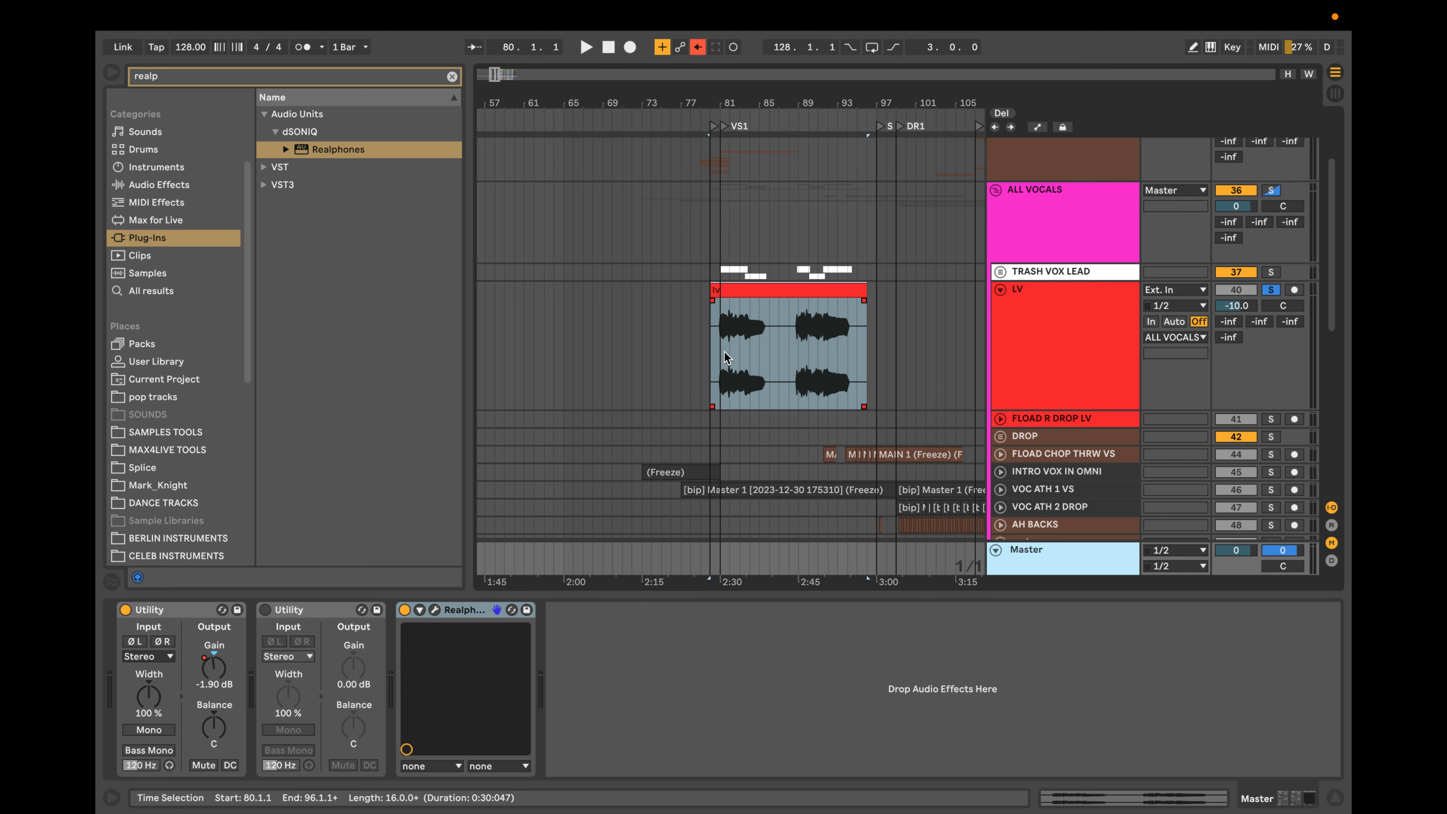
scroll(726, 352, "up", 5)
scroll(726, 352, "down", 5)
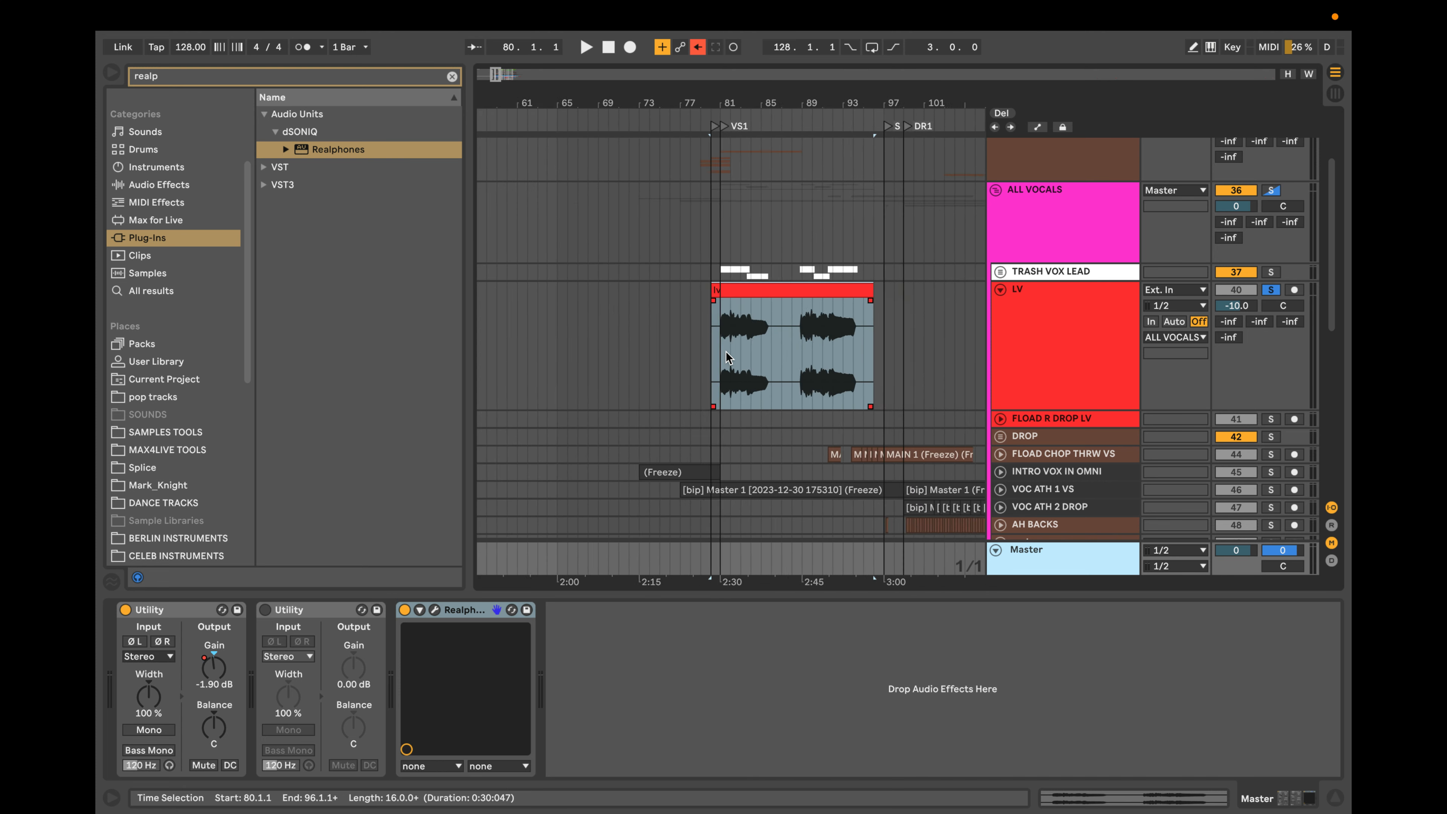
scroll(726, 351, "down", 10)
scroll(726, 353, "up", 5)
scroll(726, 353, "down", 1)
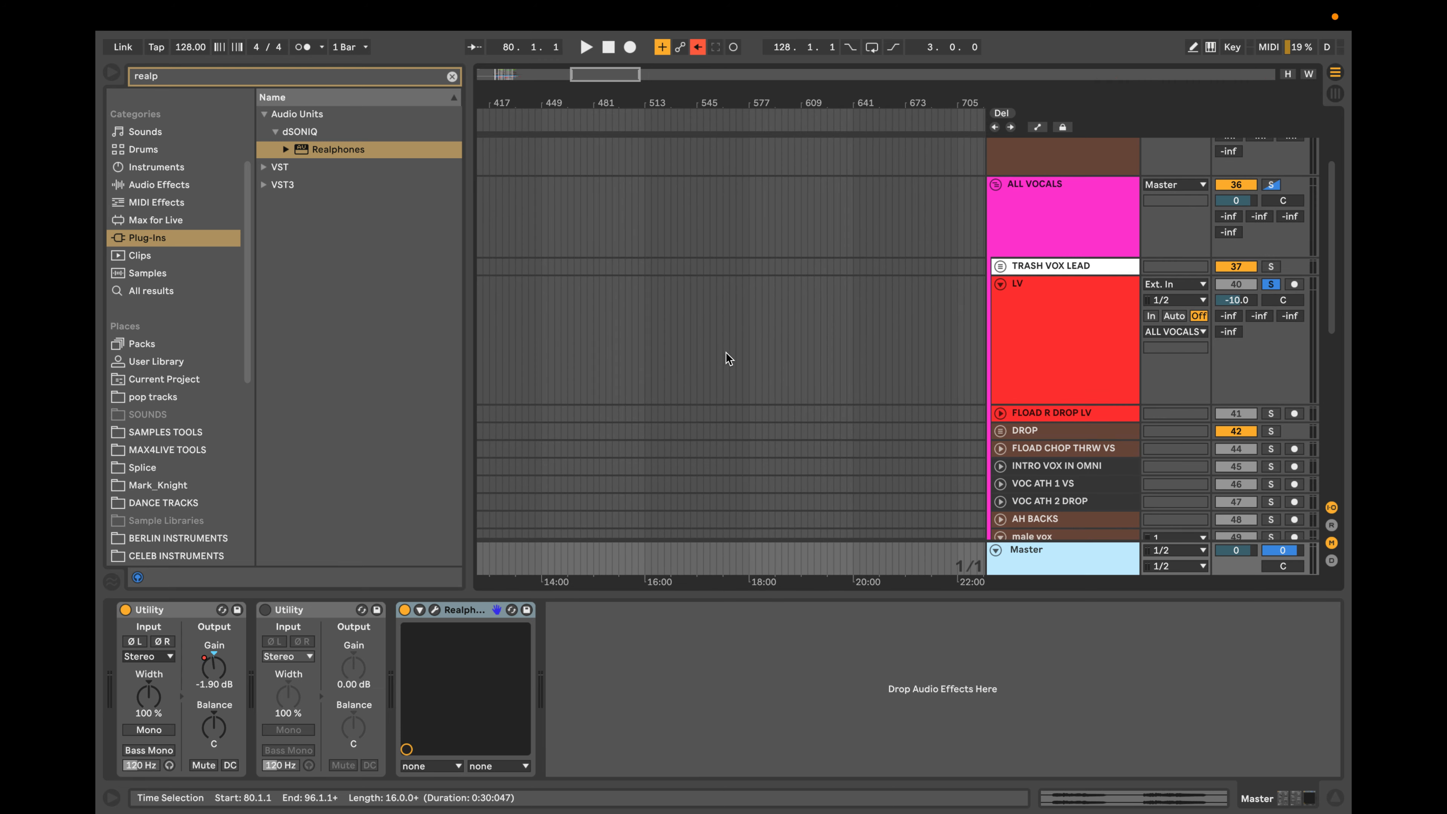
scroll(724, 350, "left", 10)
scroll(724, 350, "up", 5)
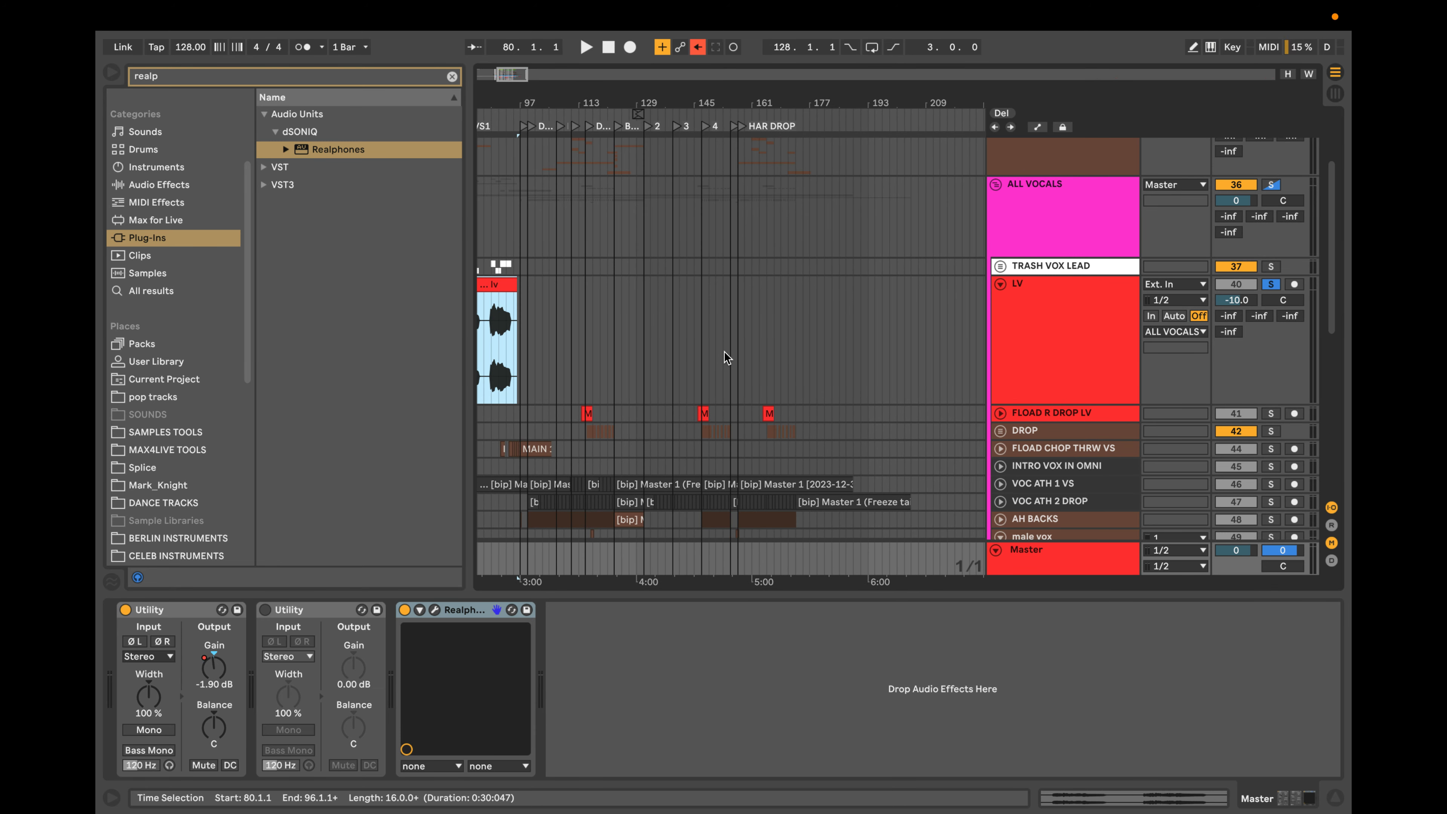
scroll(721, 348, "up", 3)
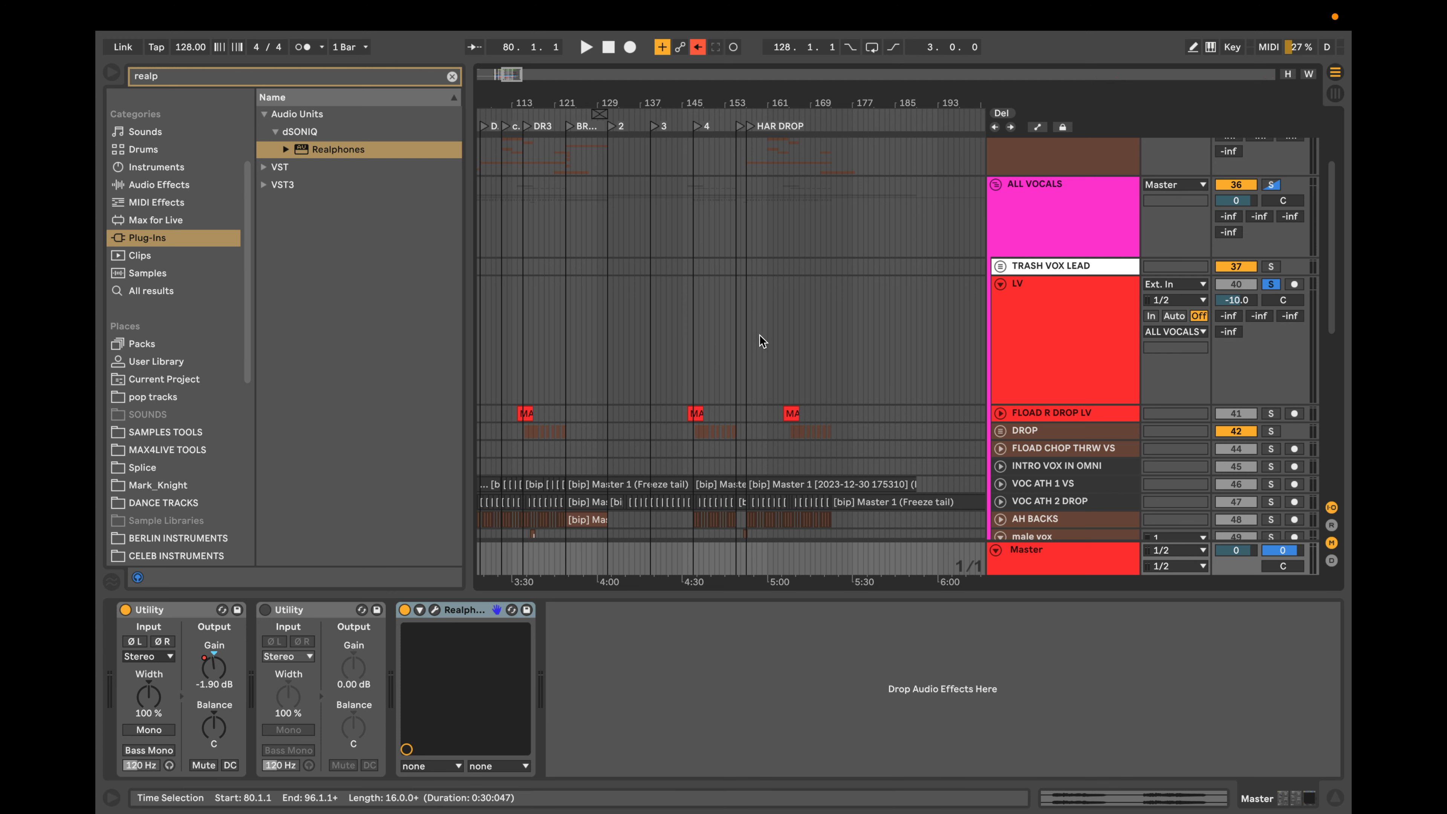
scroll(699, 339, "left", 5)
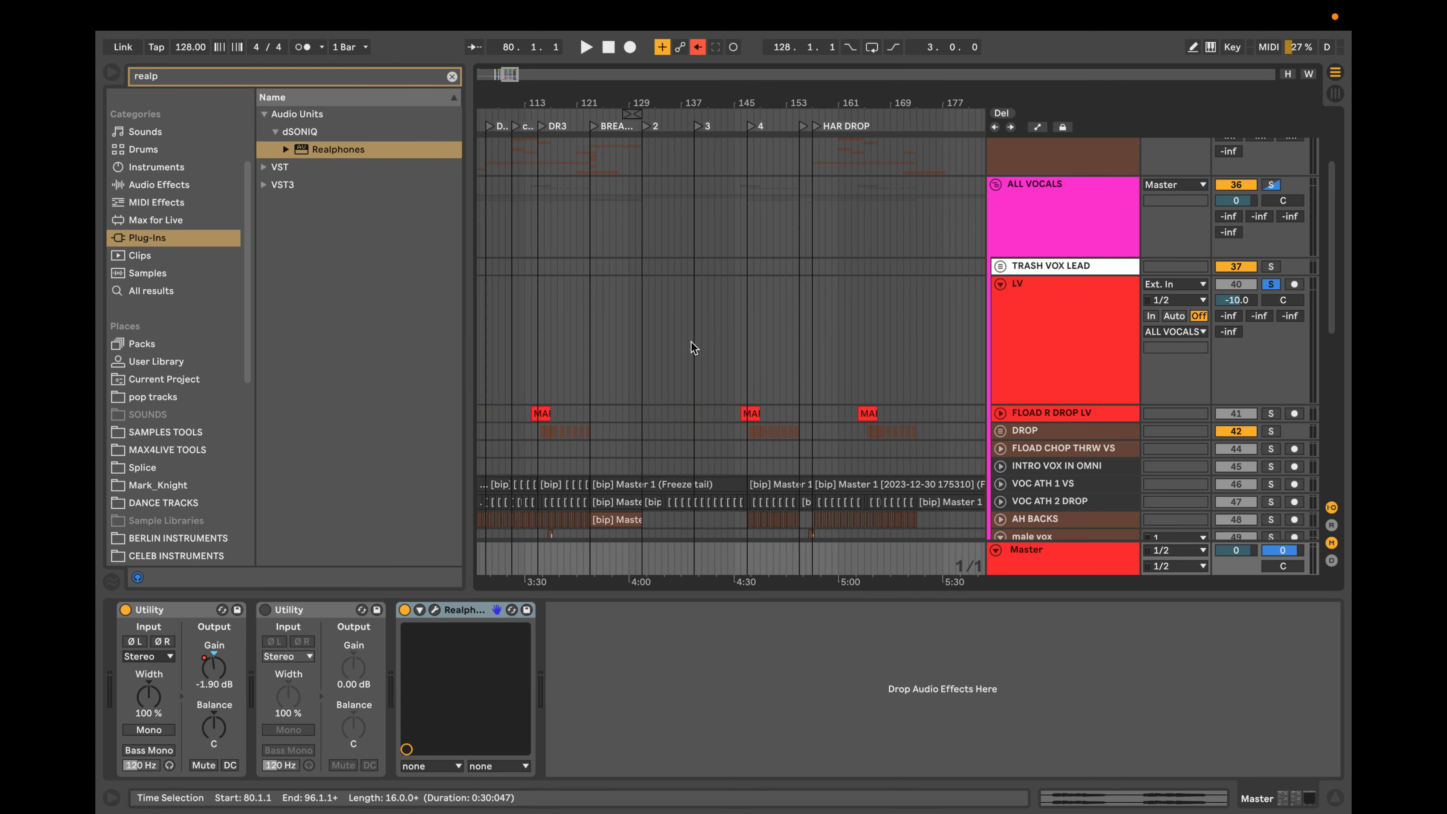
scroll(690, 346, "left", 3)
scroll(684, 344, "up", 5)
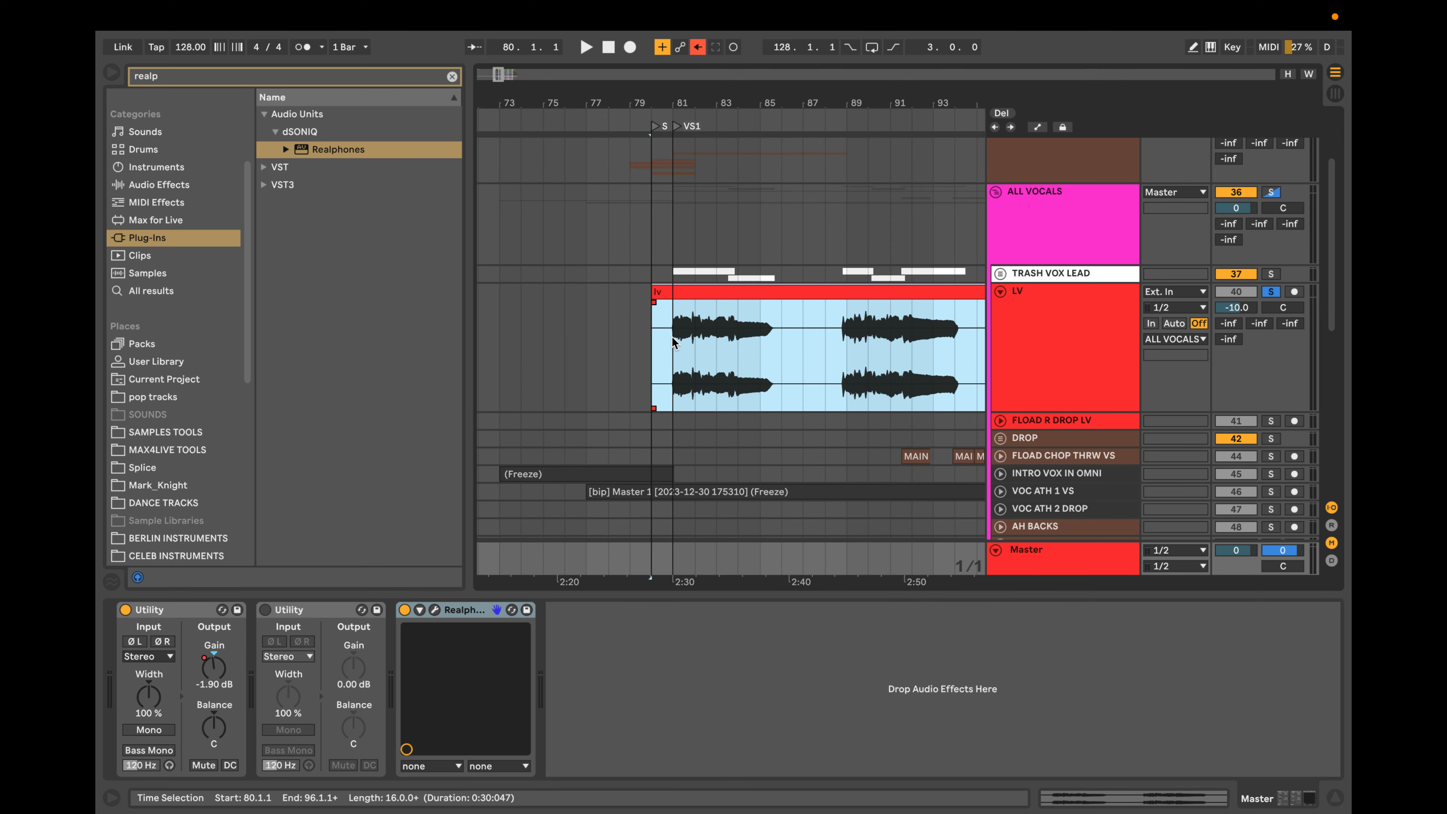
scroll(673, 343, "up", 3)
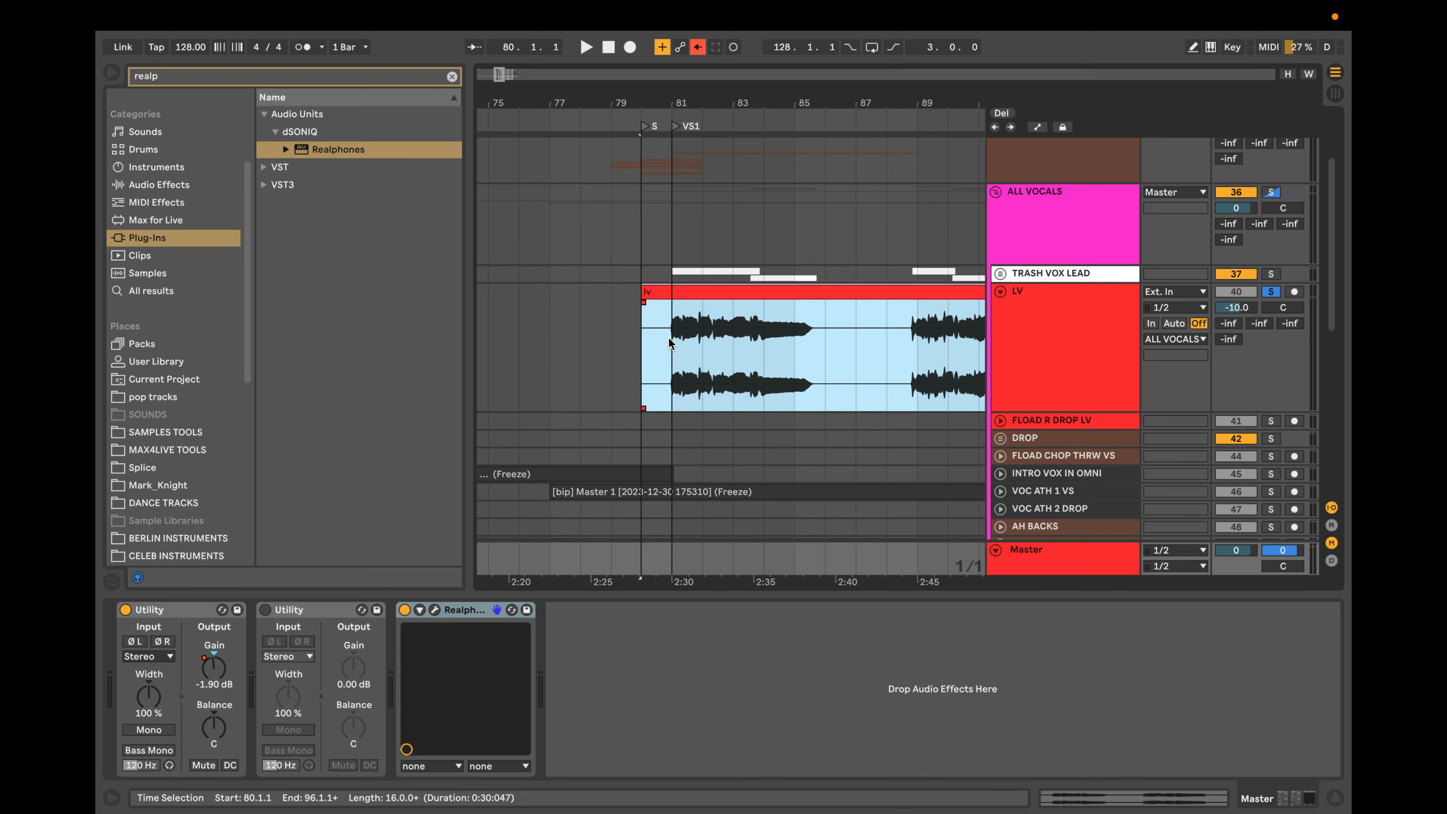
Show the LV track's device chain and collapse the MIXER- REVERB rack.
left_click(1039, 338)
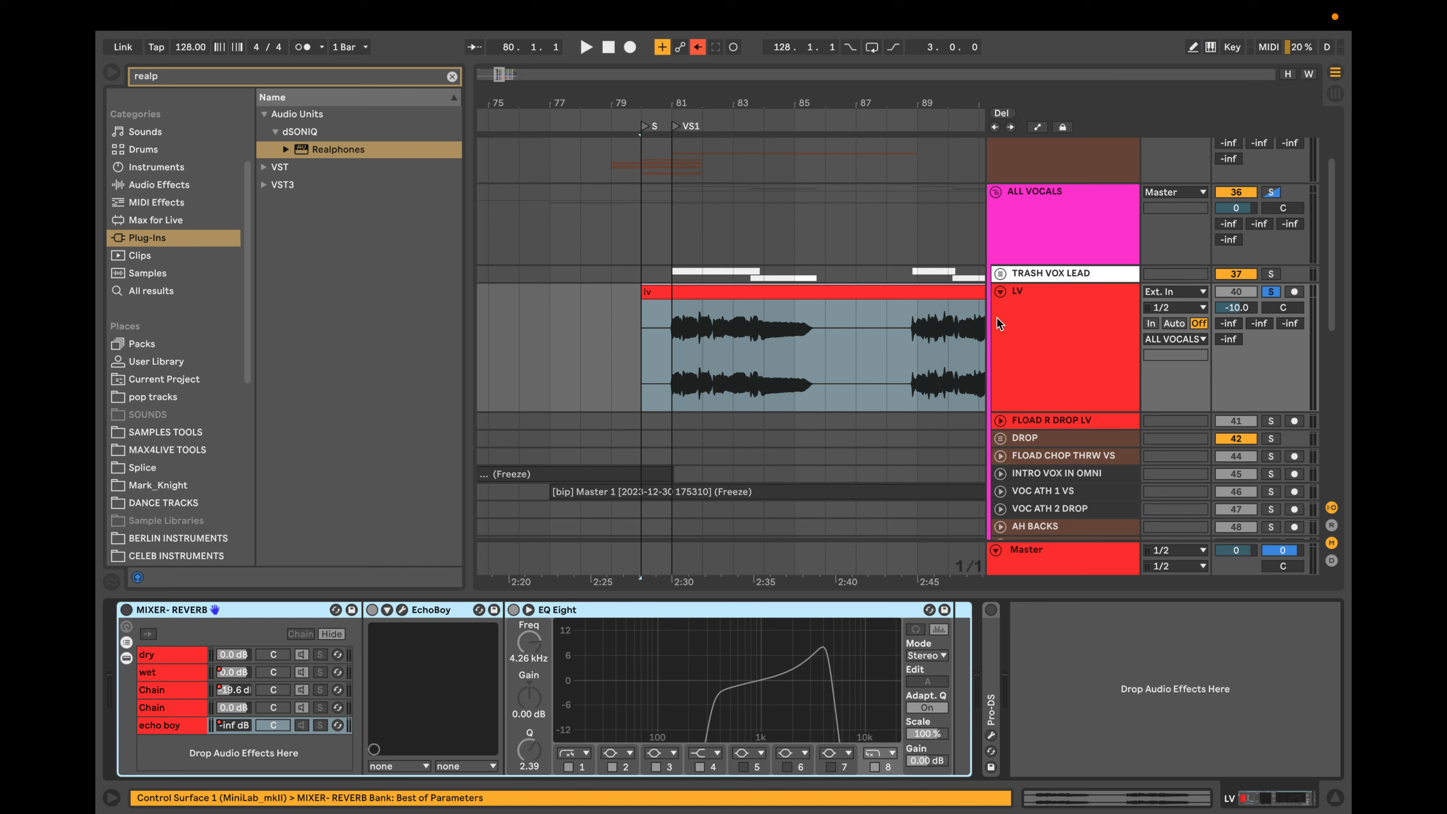
double_click(216, 609)
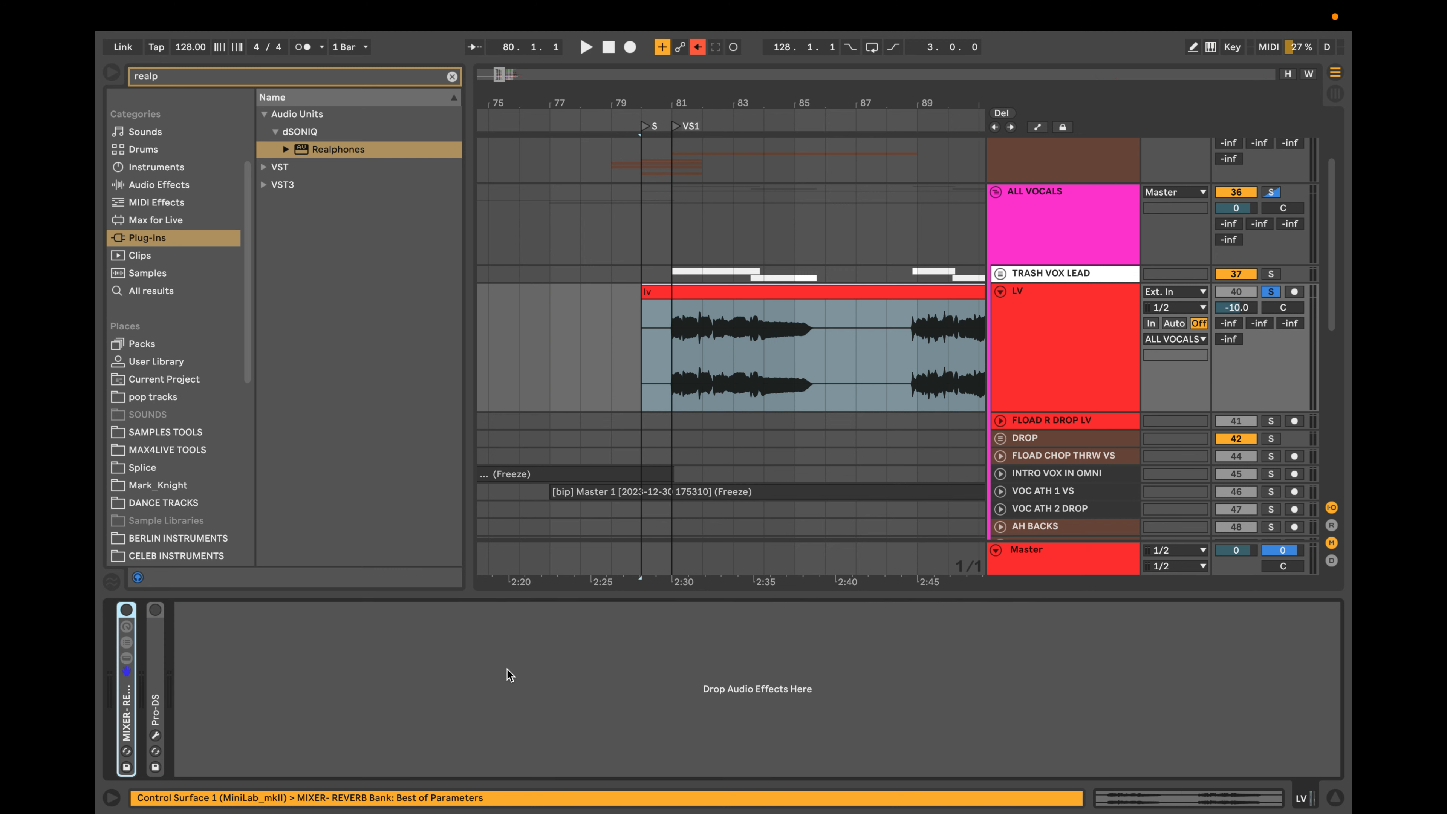
Inspect the lead vocal waveform closely from bar 81 to bar 84 for level differences between the phrases.
scroll(724, 322, "up", 3)
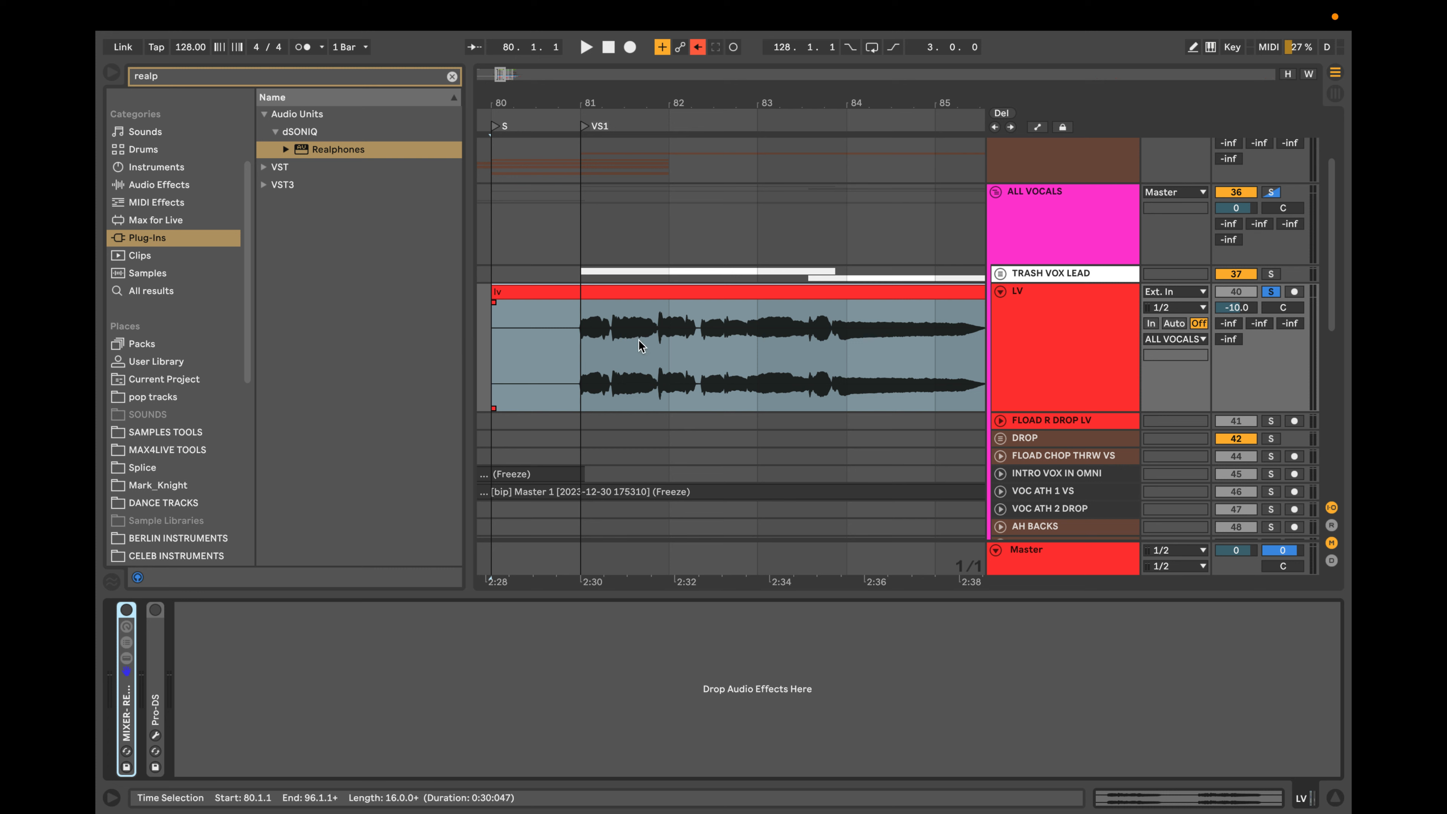
scroll(639, 338, "up", 3)
scroll(639, 338, "up", 5)
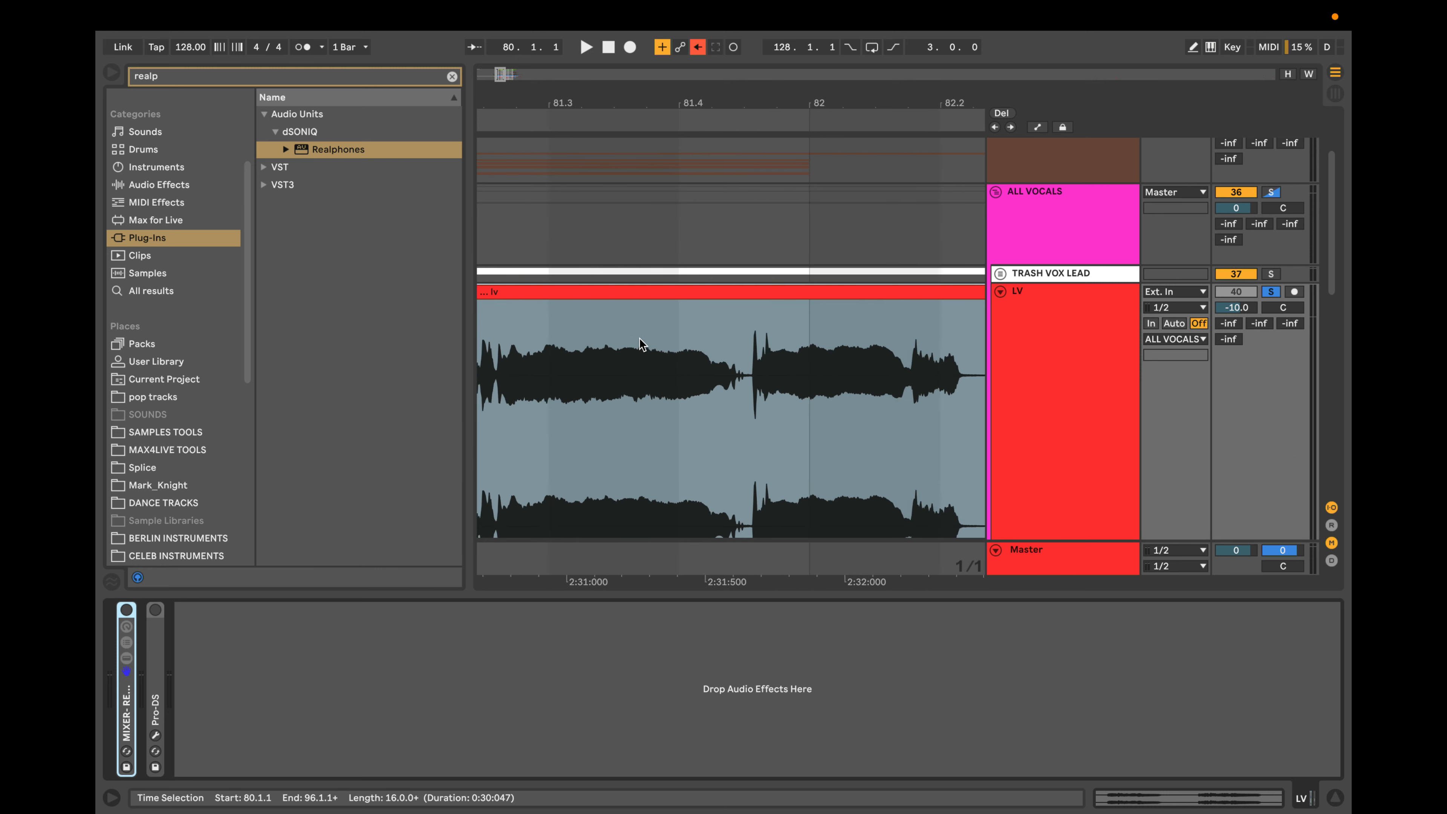
left_click_drag(678, 347, 772, 348)
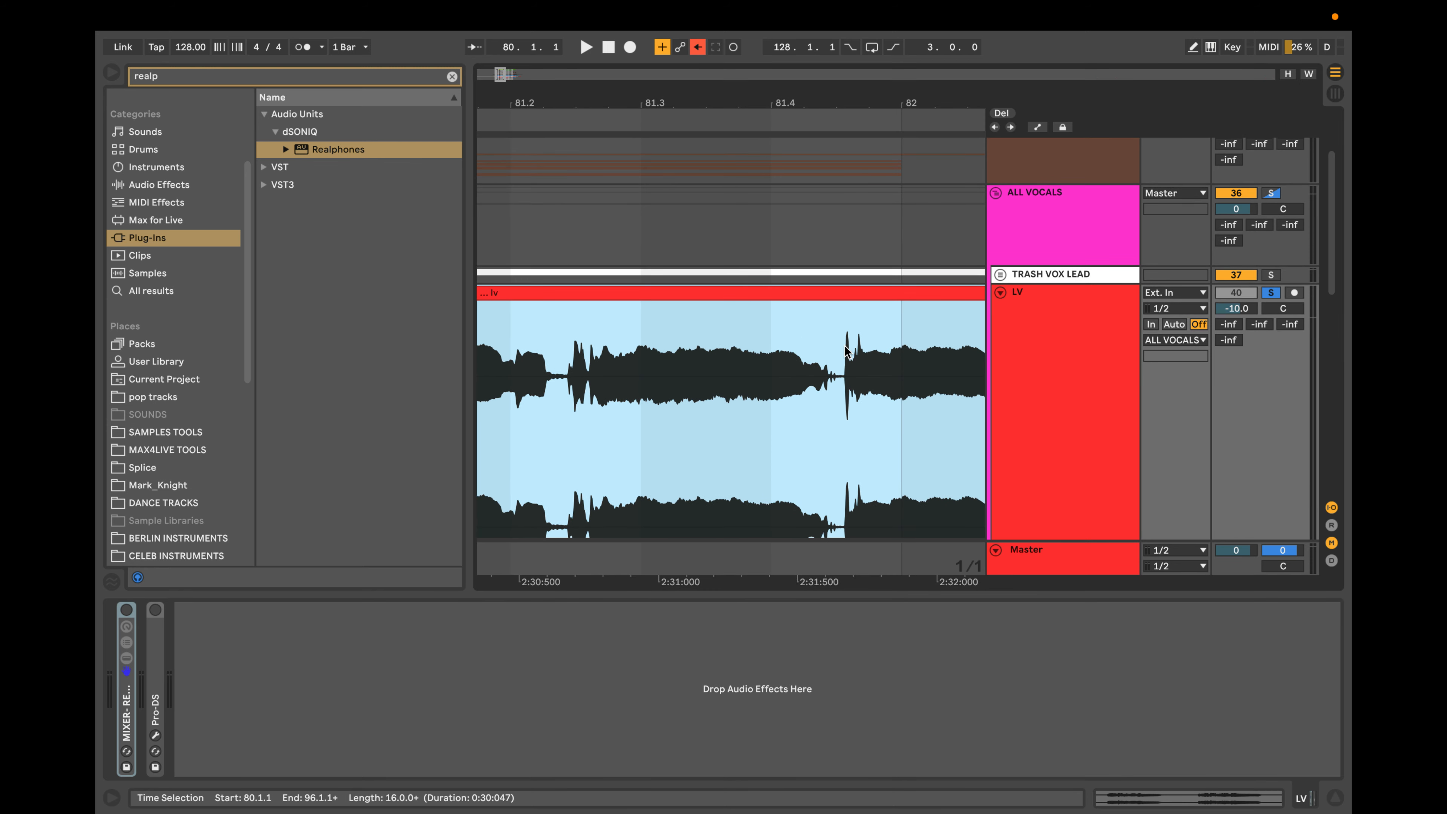
scroll(847, 350, "left", 5)
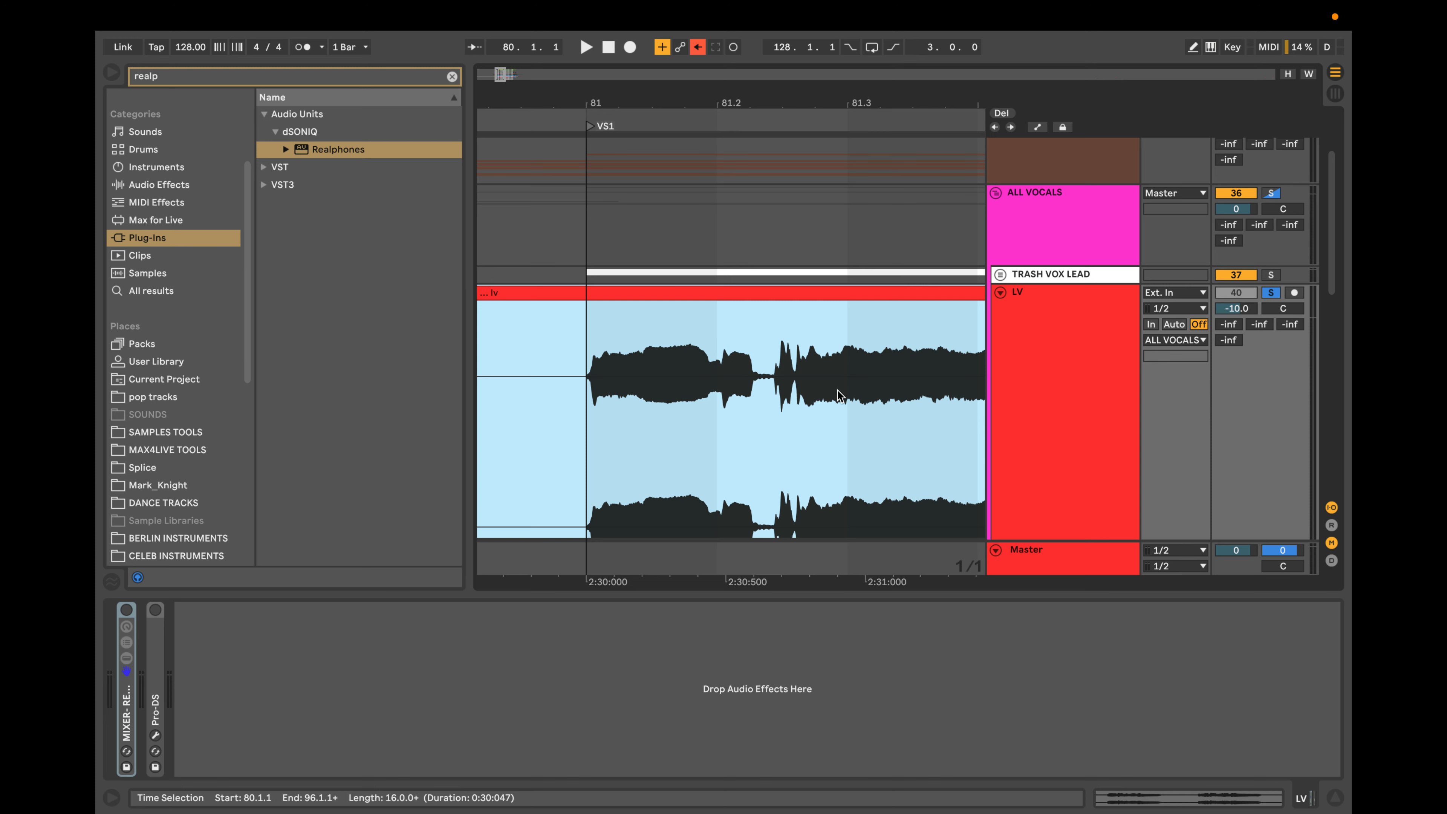
scroll(816, 373, "down", 5)
scroll(816, 372, "right", 4)
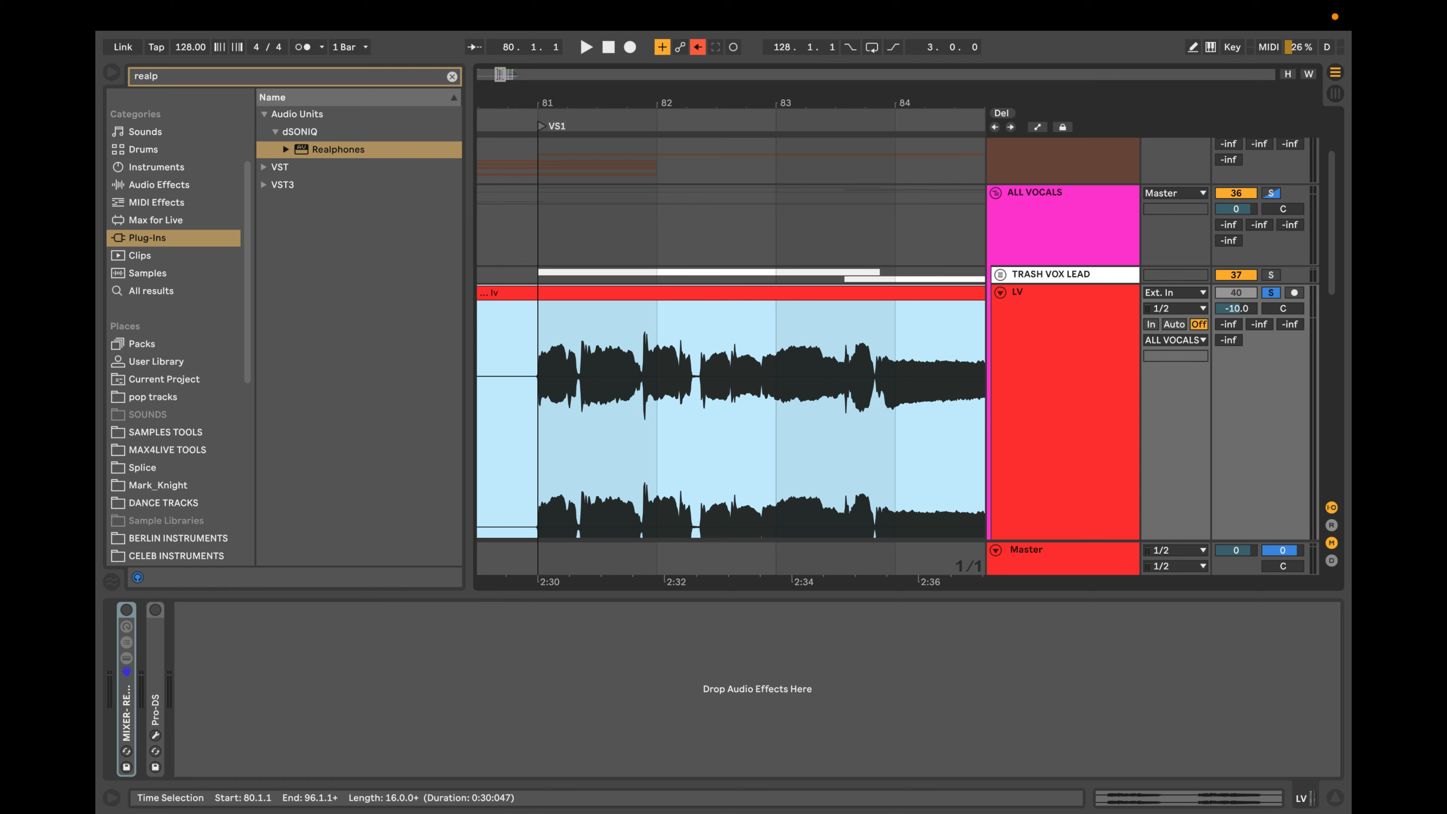
Search the browser for "pro" and limit the results to the EQ-UTIL- Comp- limit collection.
left_click(452, 77)
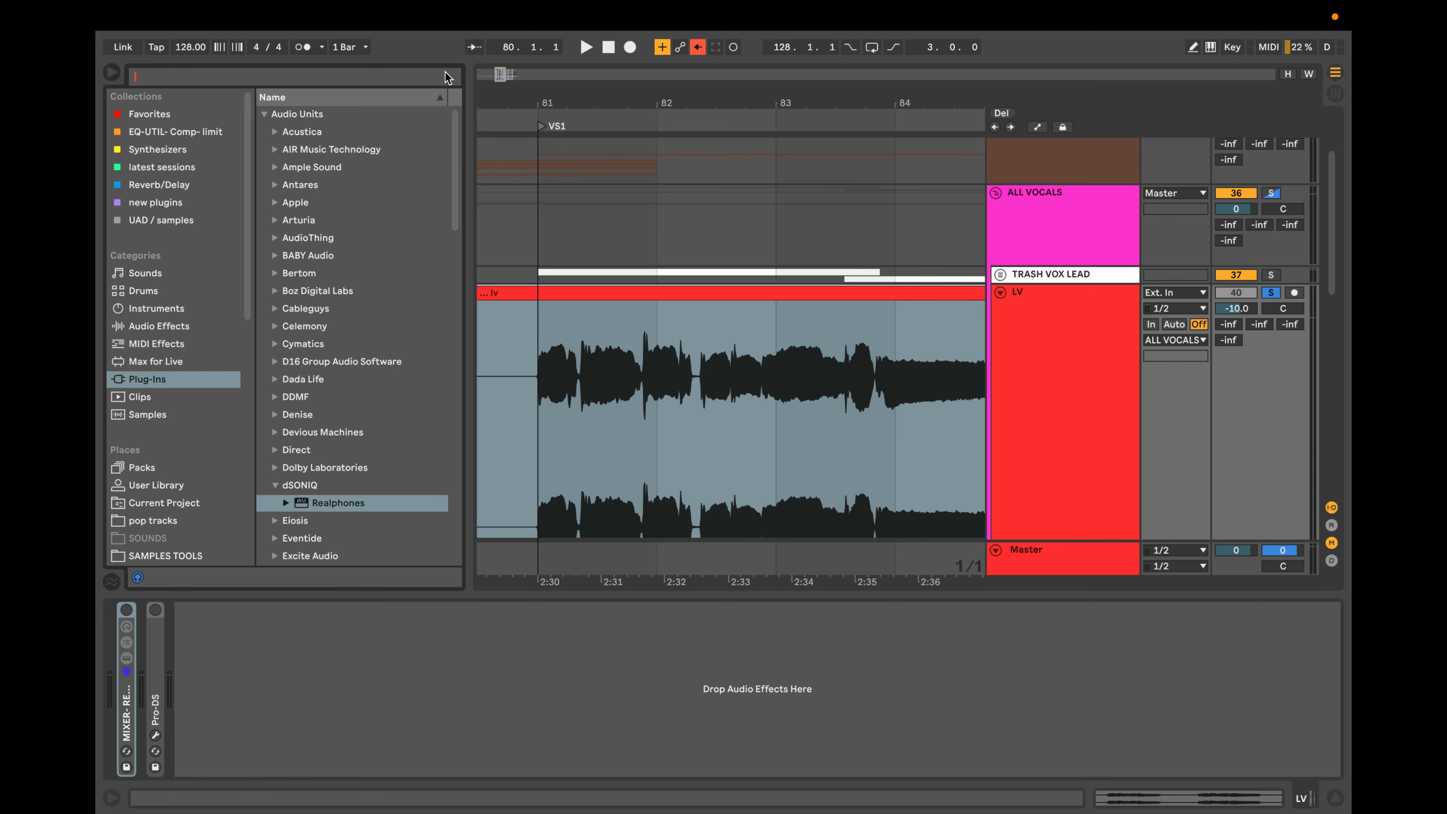
type("pro")
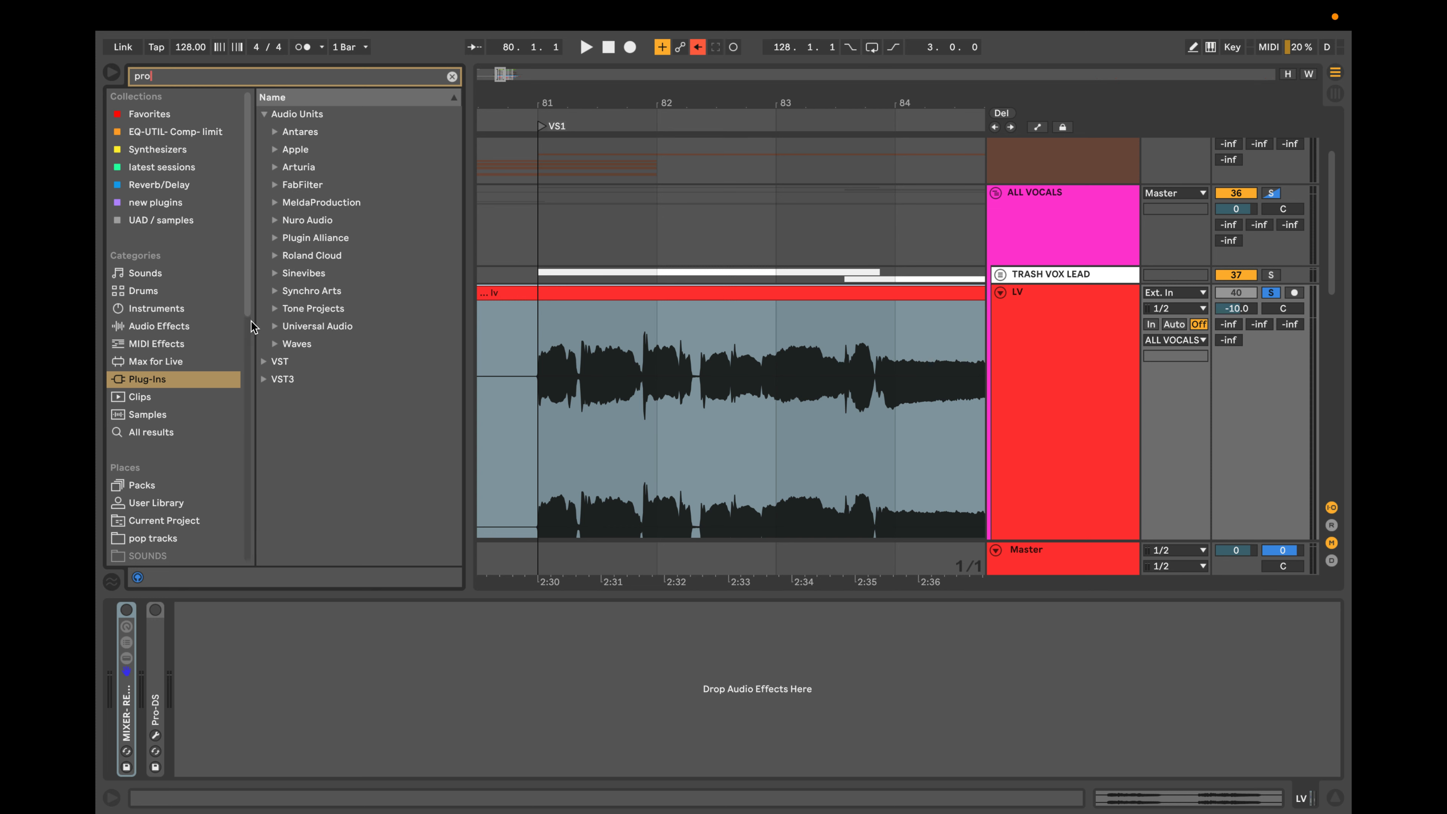
left_click(172, 114)
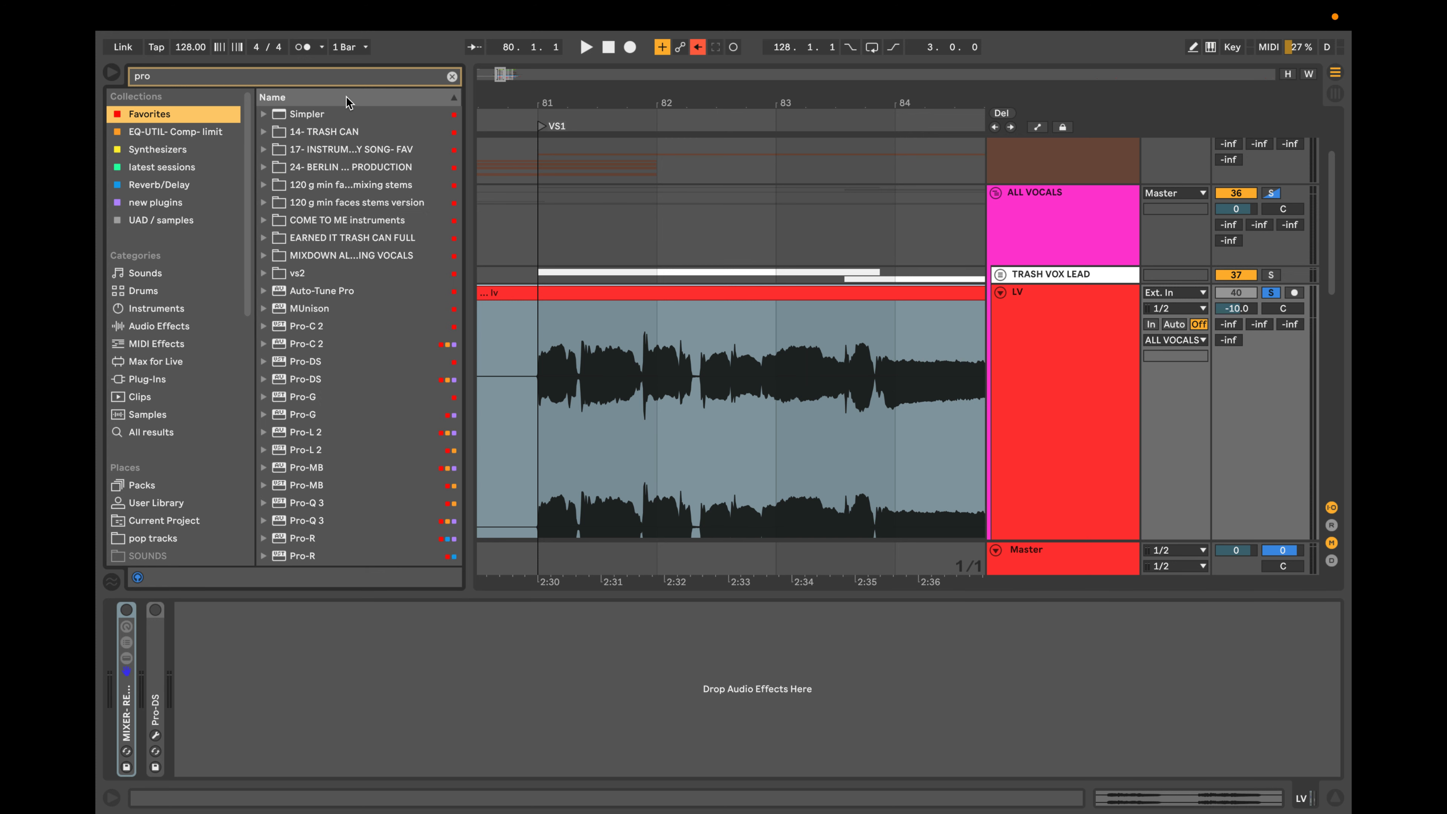
left_click(163, 218)
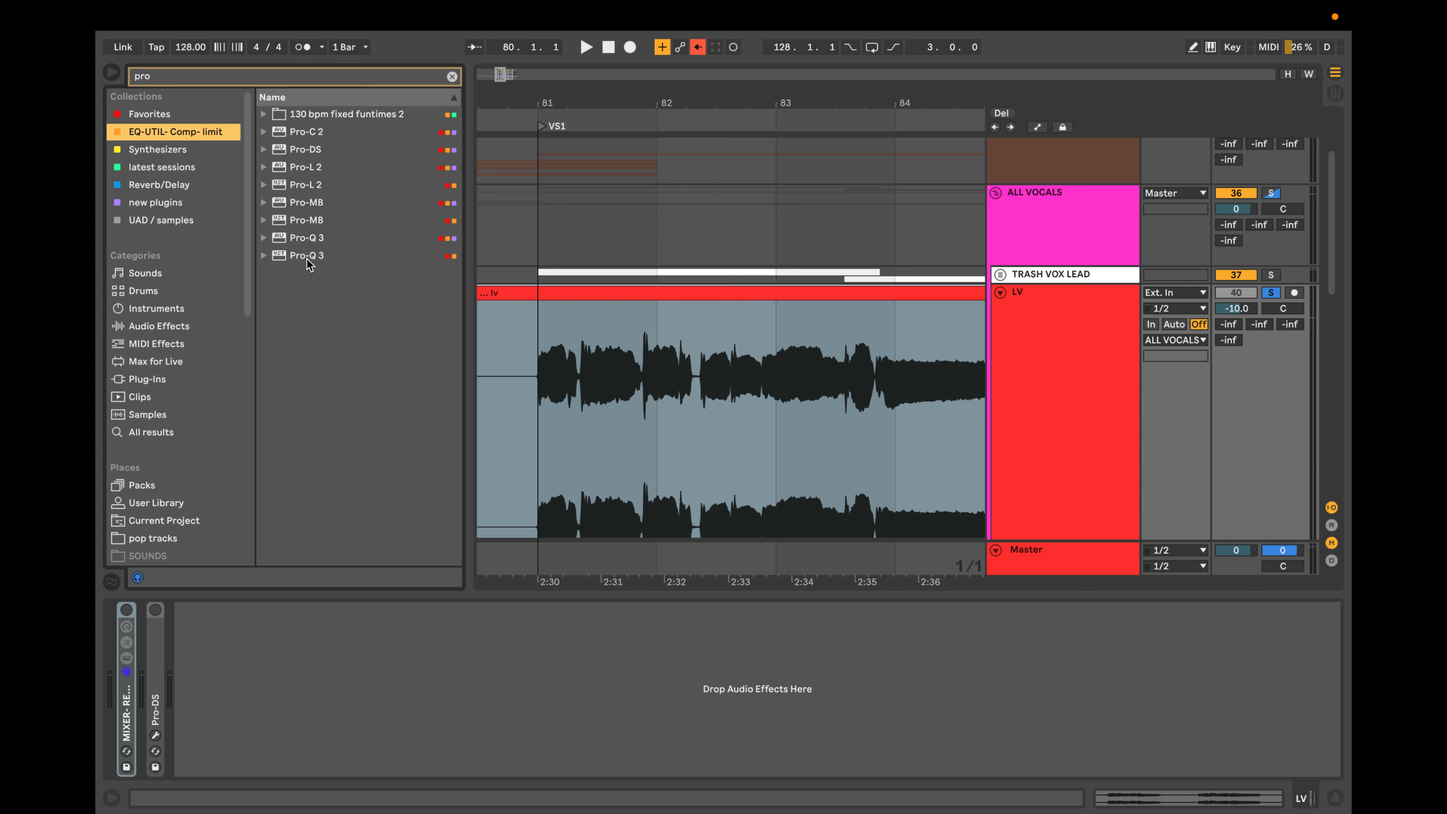
Add Pro-Q 3 after Pro-DS on the LV track and move its window down off the vocal waveform.
left_click(312, 240)
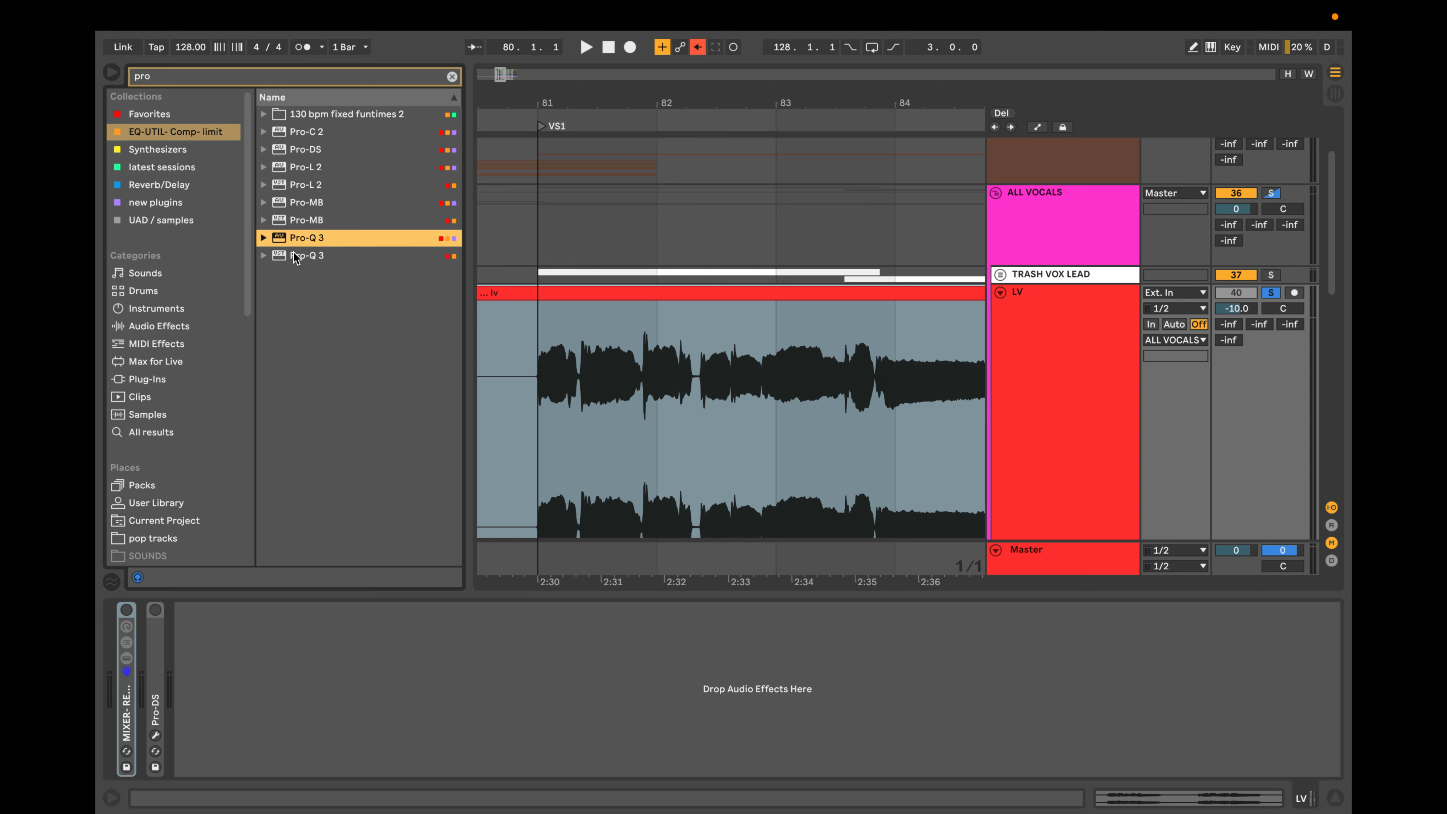
key("Right")
key("Left")
left_click_drag(331, 259, 275, 674)
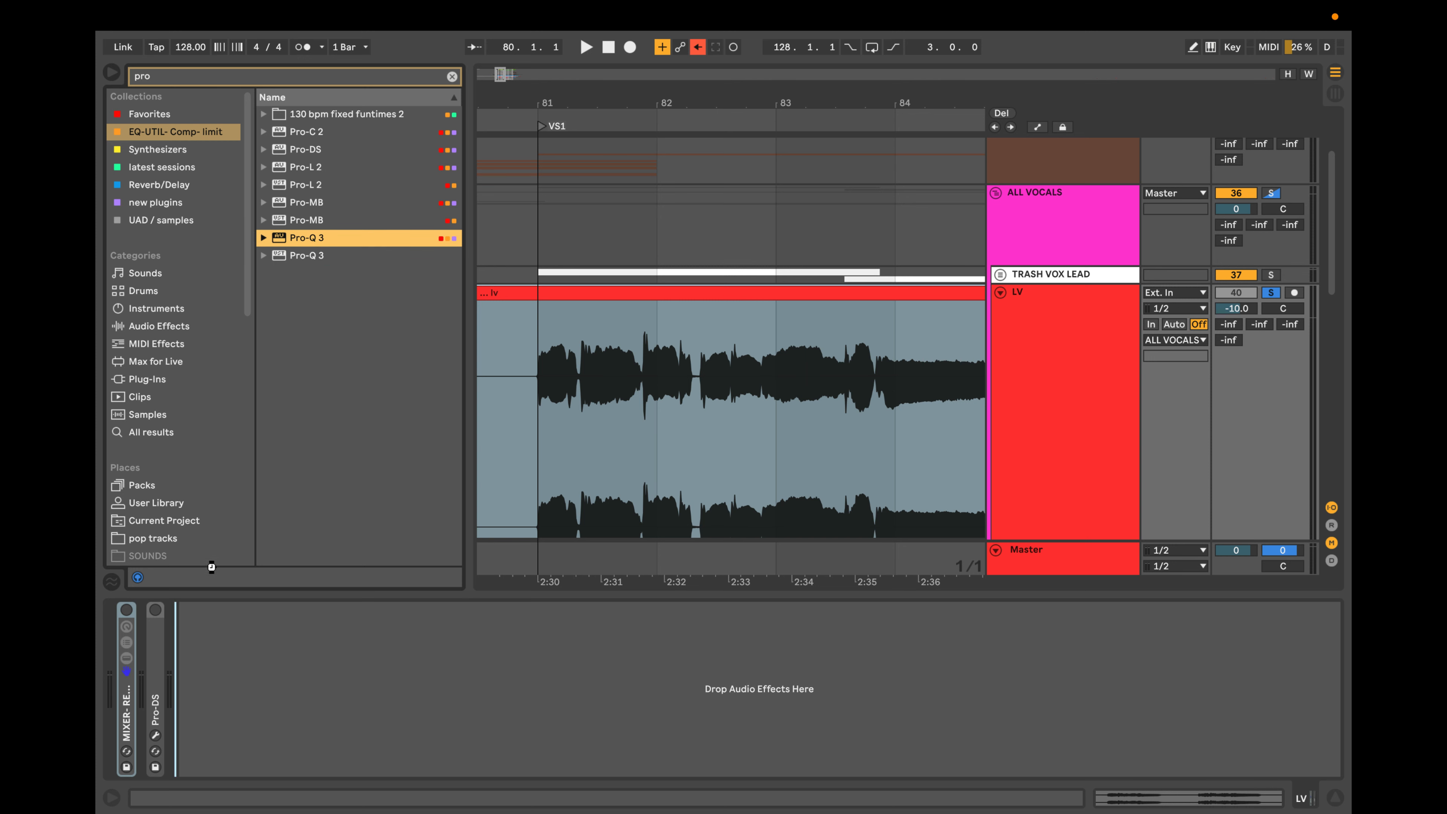
left_click_drag(753, 199, 737, 433)
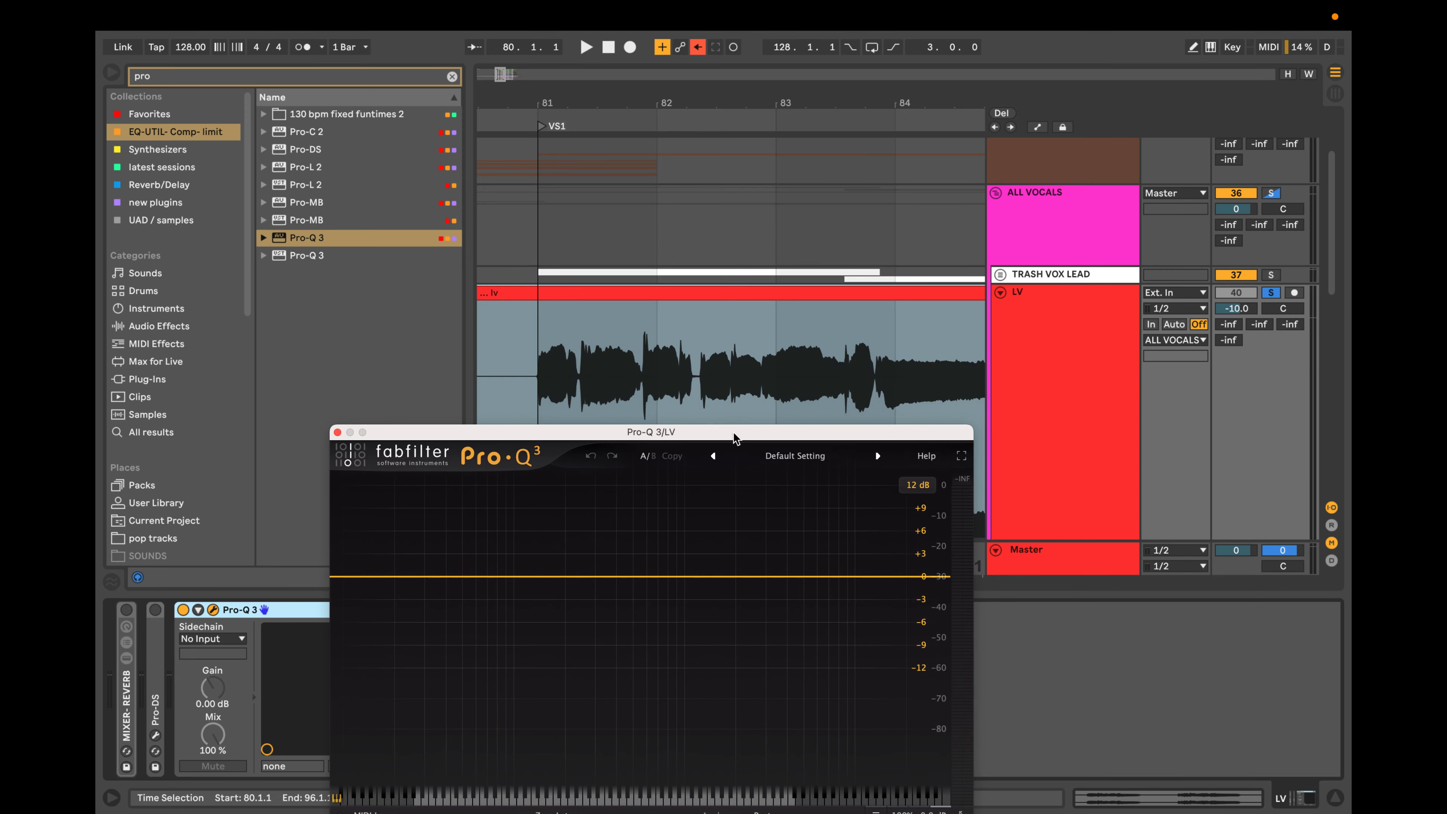
scroll(718, 369, "down", 3)
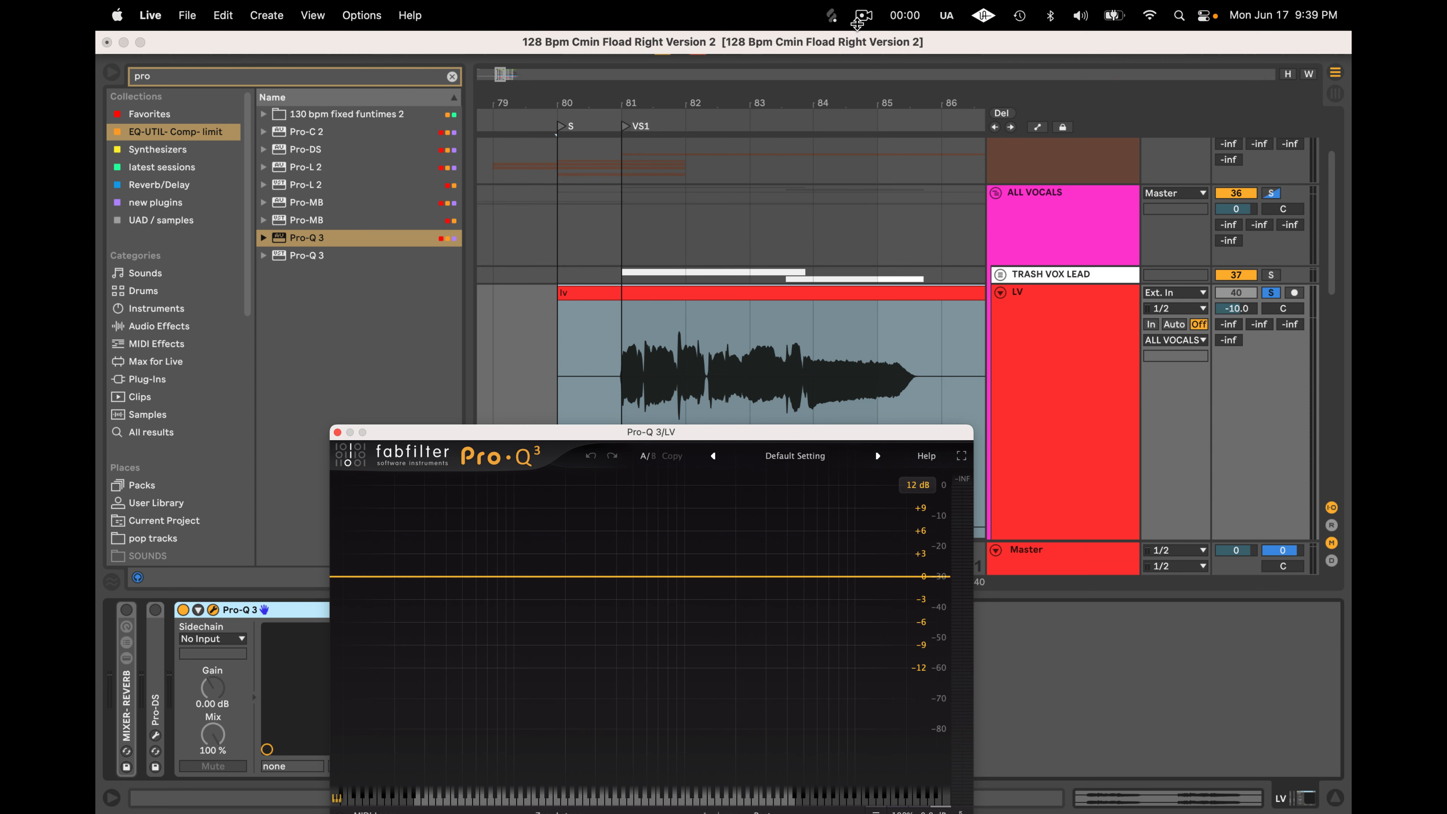
left_click(864, 15)
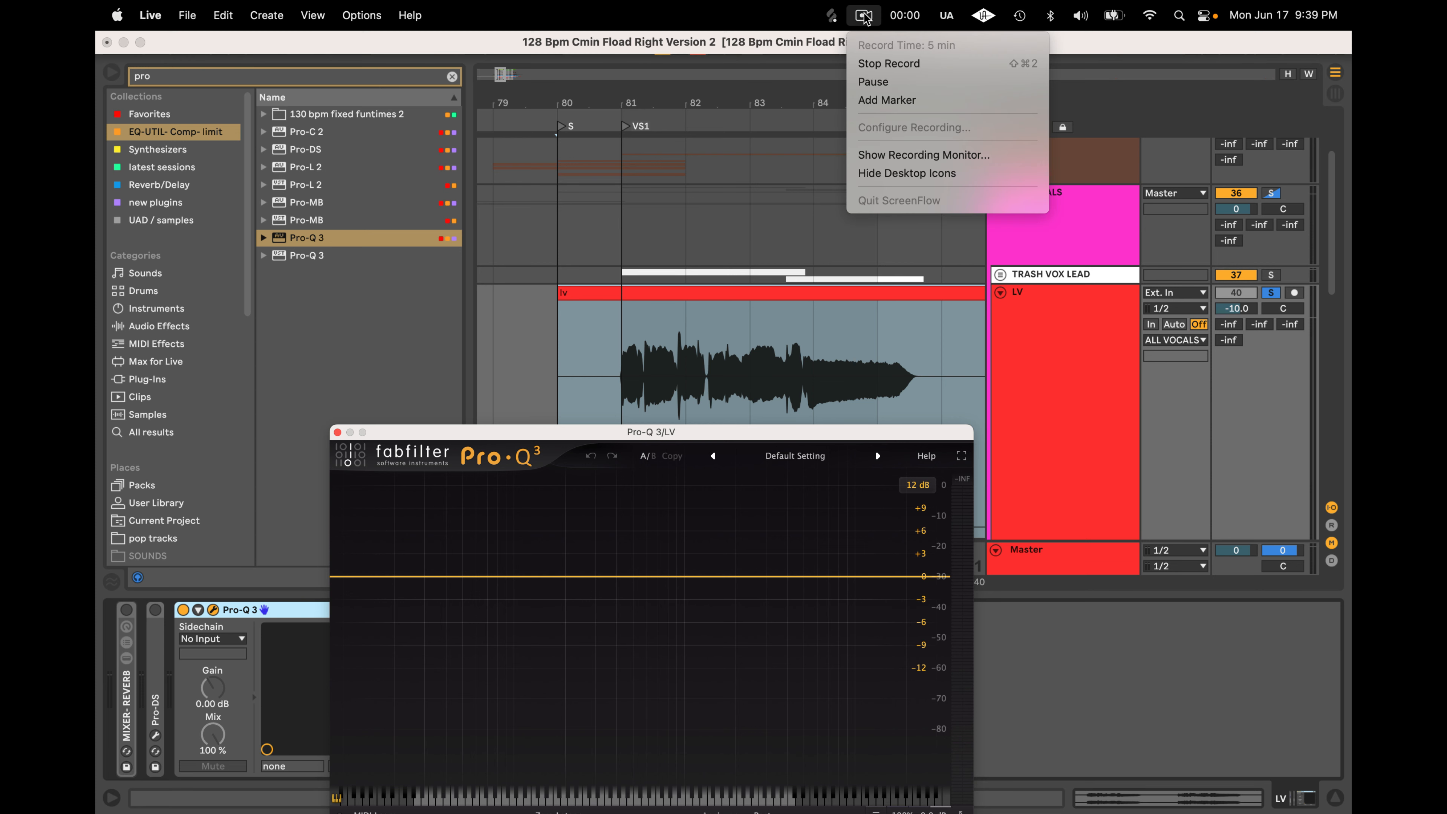
left_click(866, 17)
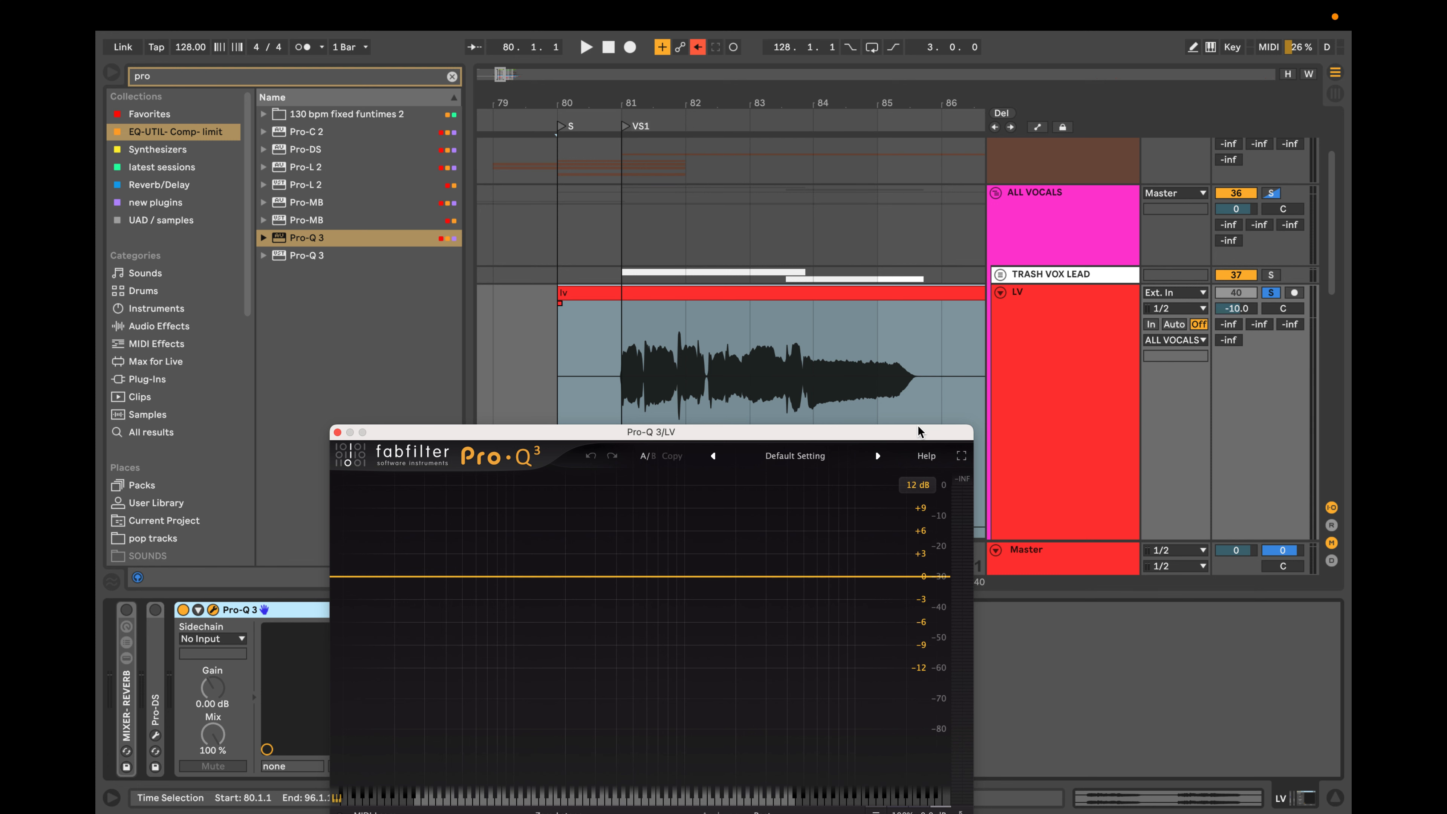
Reposition the Pro-Q 3 window so its whole EQ display and its device in the chain are both in view.
left_click_drag(918, 426, 1145, 367)
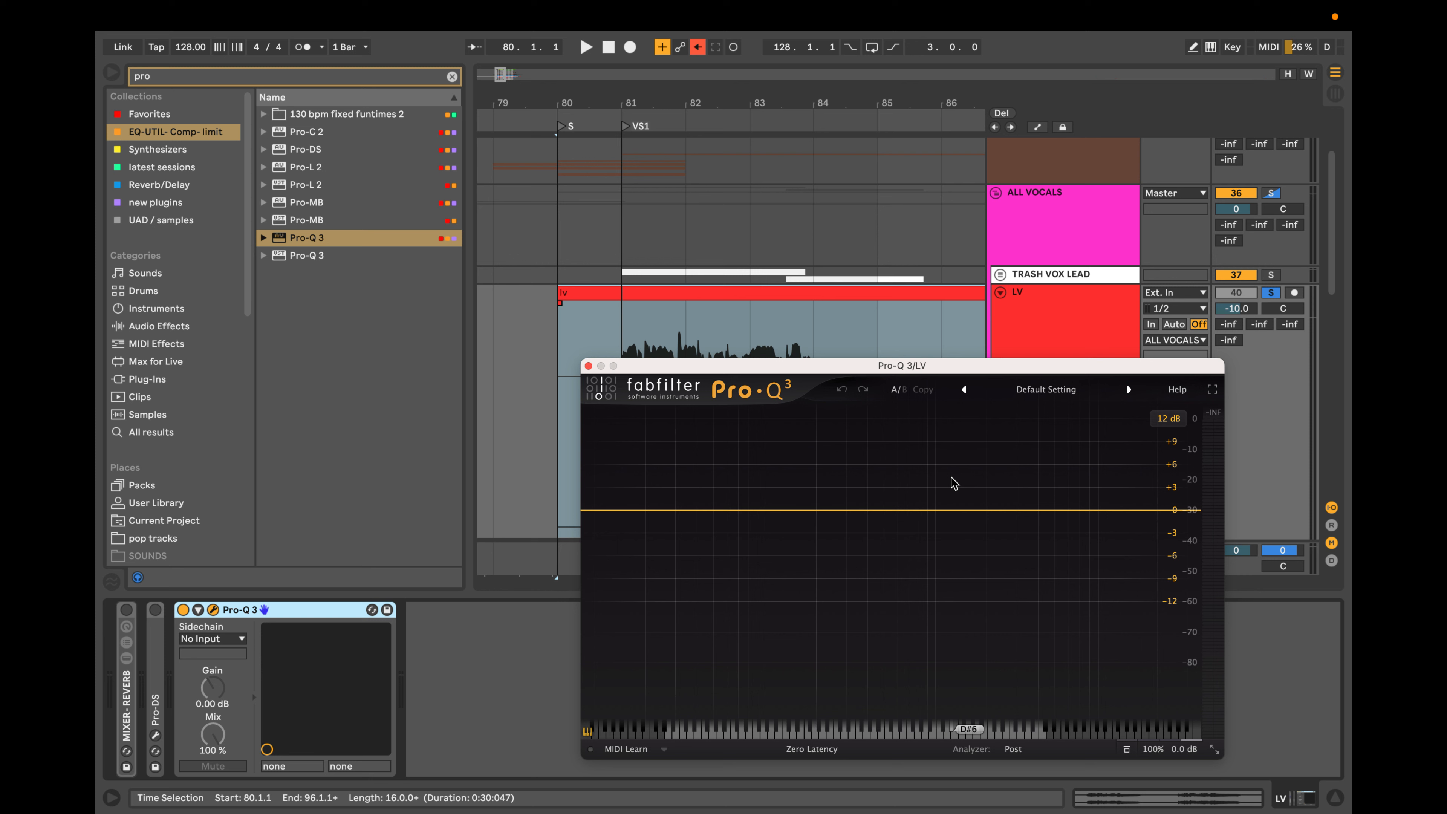
left_click_drag(830, 371, 813, 330)
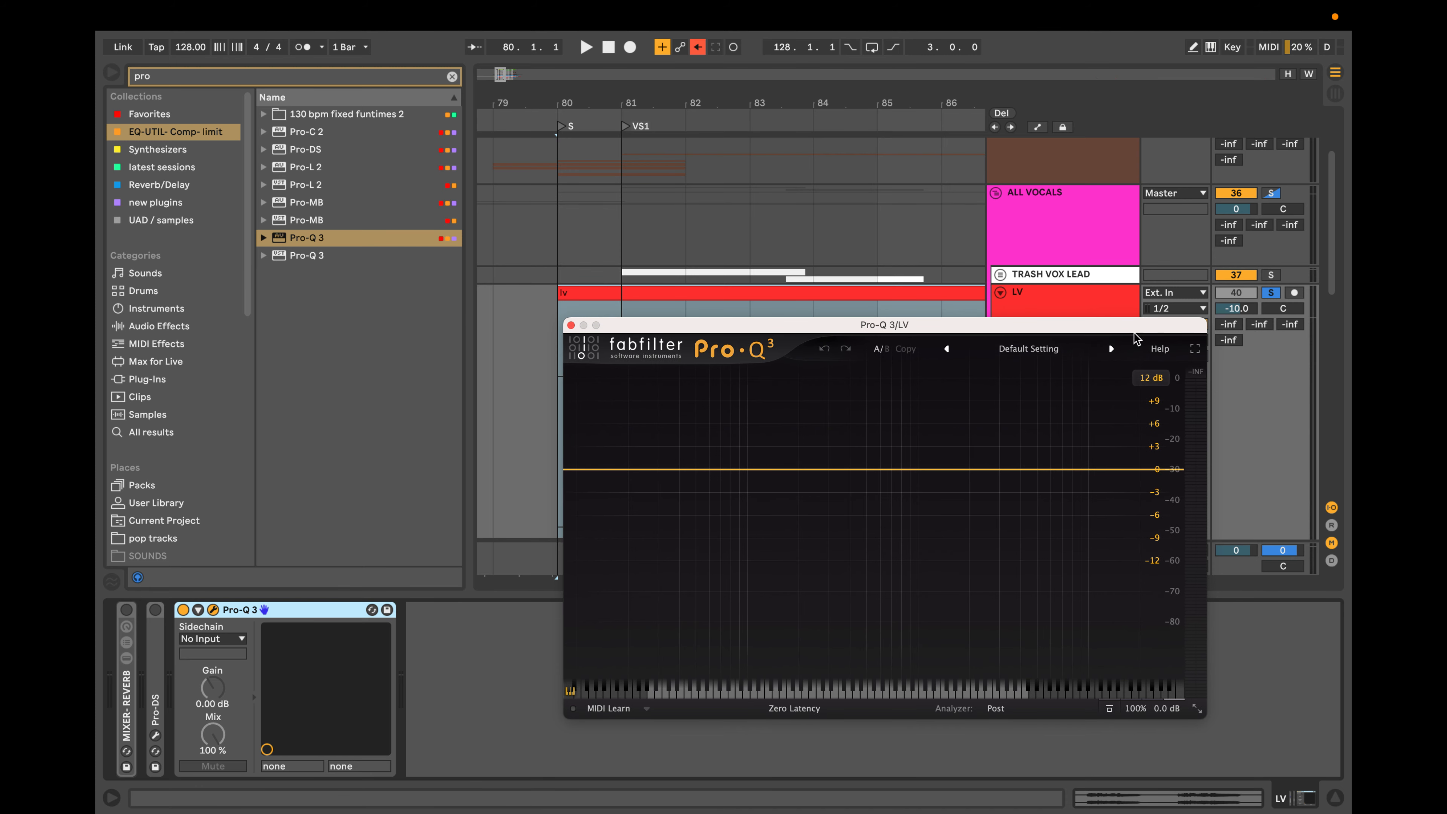
Set the Pro-Q 3 window to Medium size and move it so it sits over the arrangement, clear of the device chain.
left_click_drag(1135, 328, 961, 248)
left_click(1023, 627)
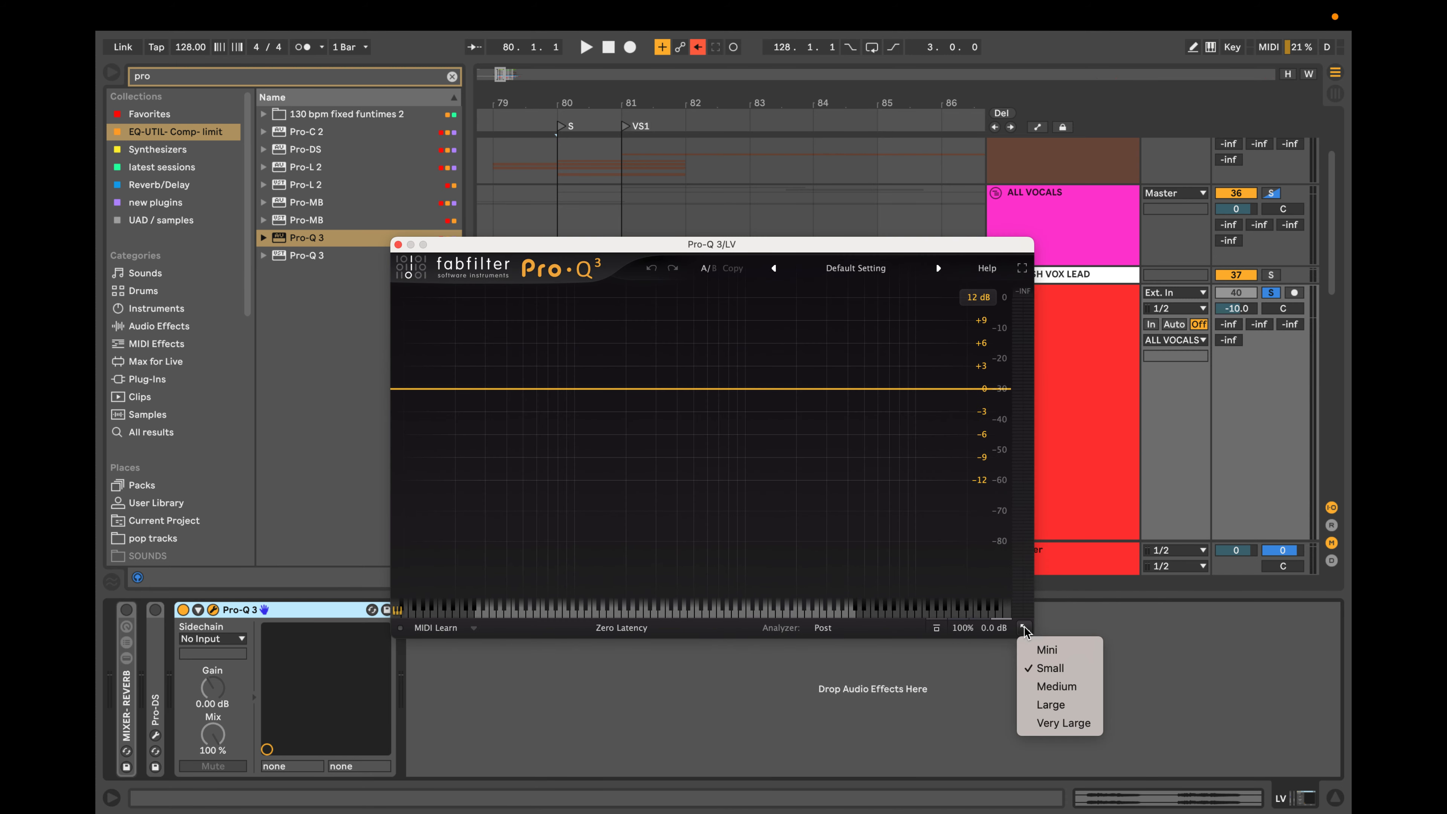
left_click(1057, 686)
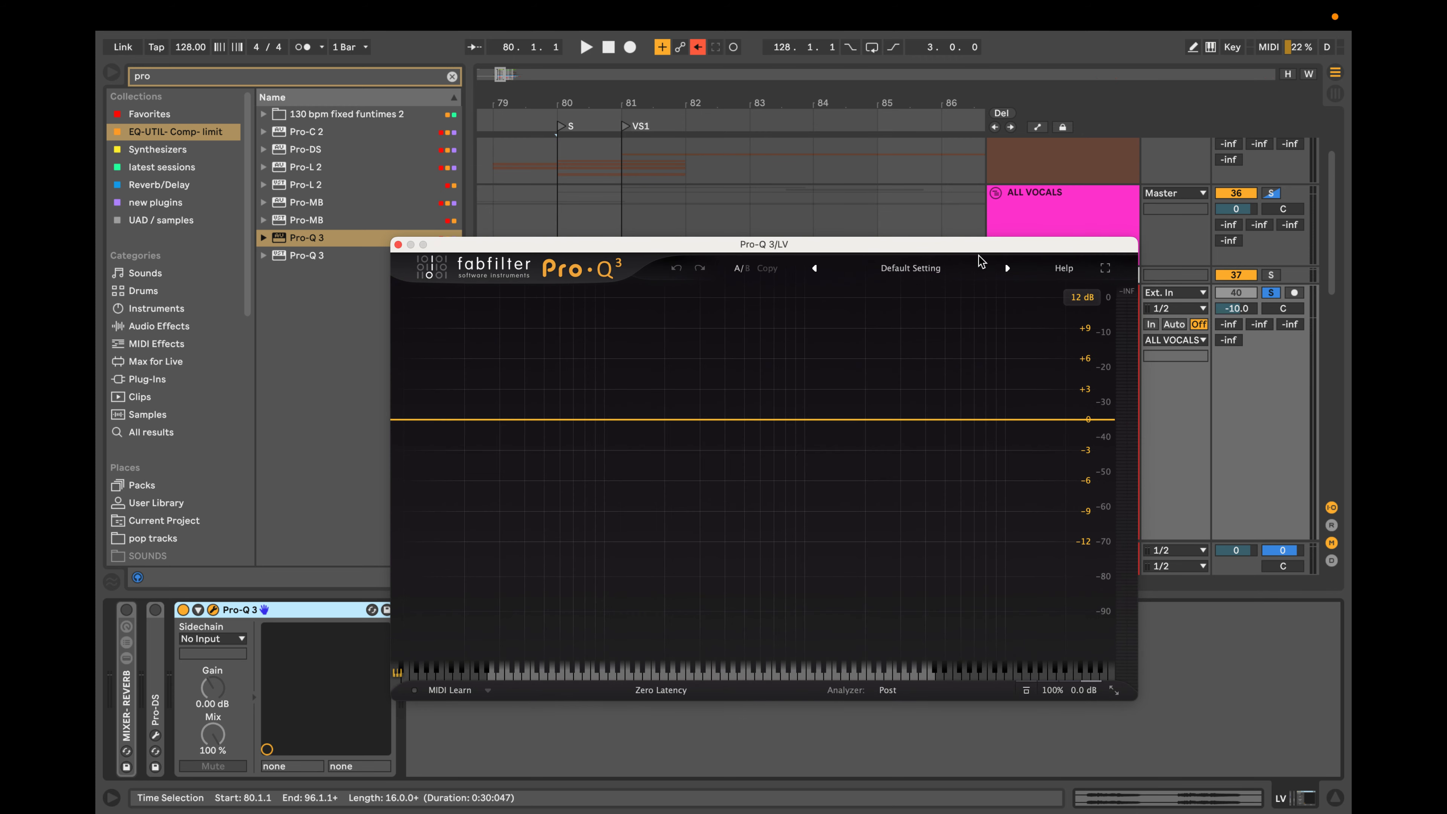
left_click_drag(988, 245, 1071, 212)
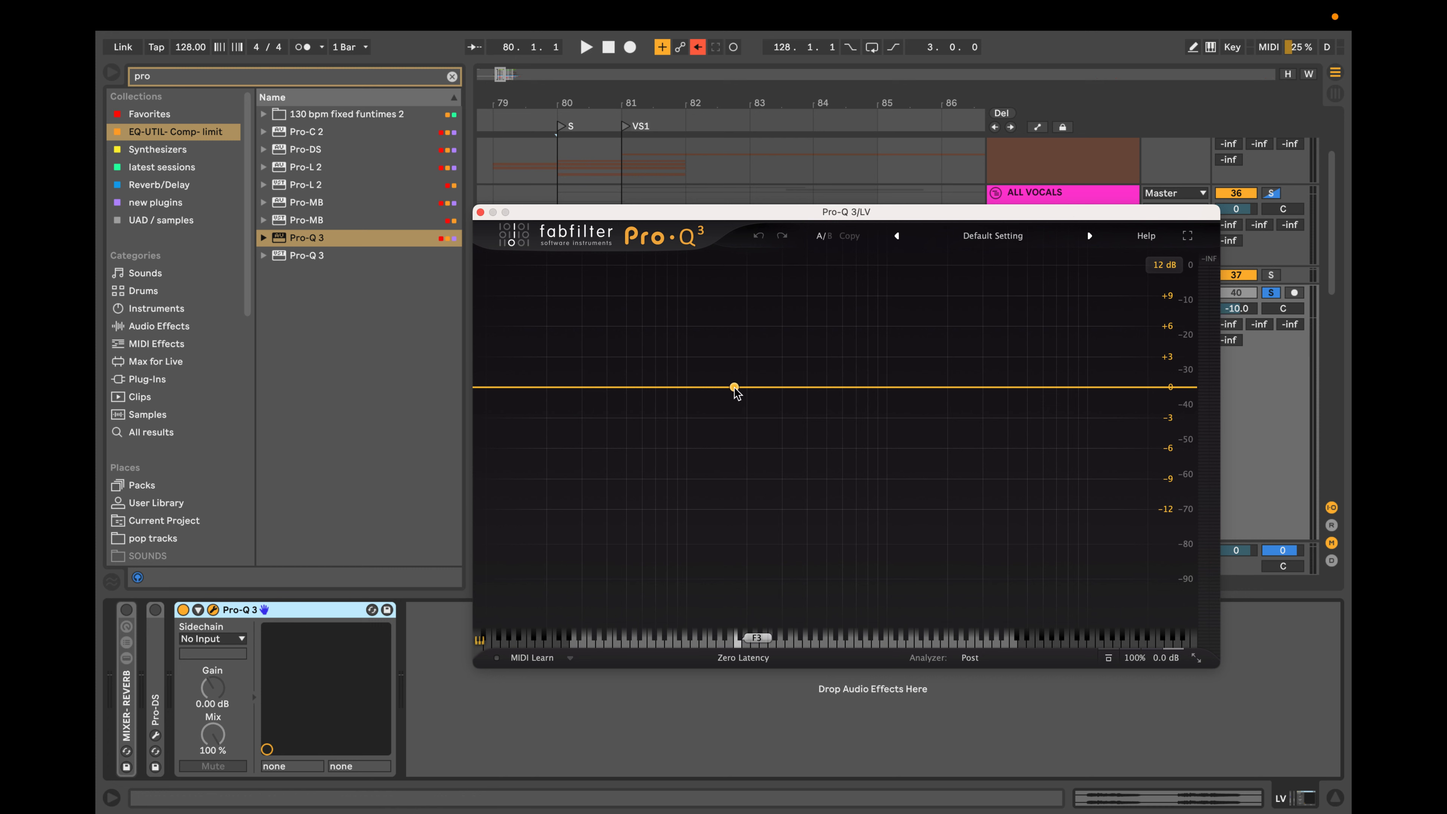
Add a bell band to the flat EQ curve and sweep it from about 181 Hz up to about 512 Hz with a 13 dB boost.
left_click_drag(734, 388, 738, 365)
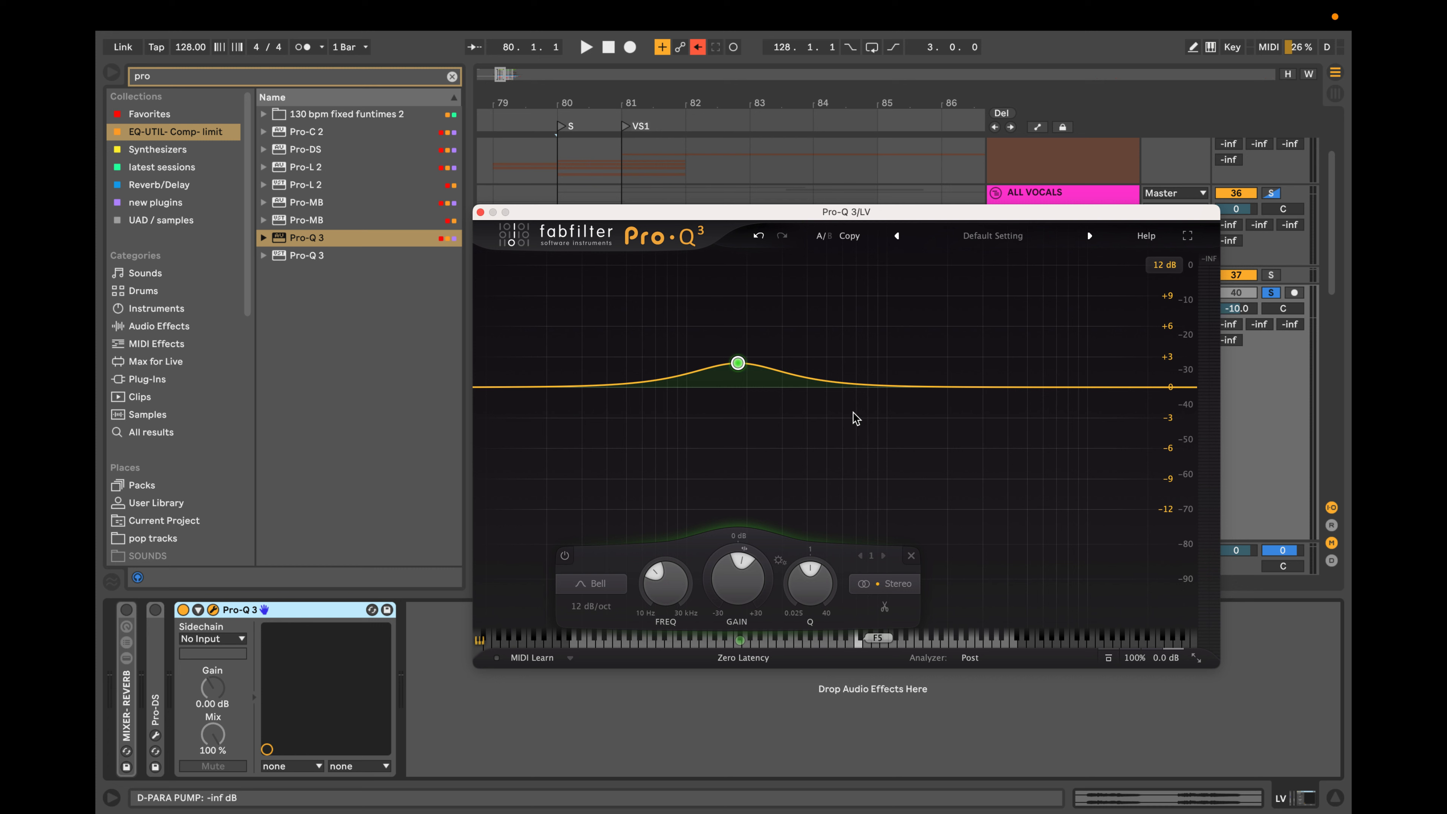
mouse_move(738, 365)
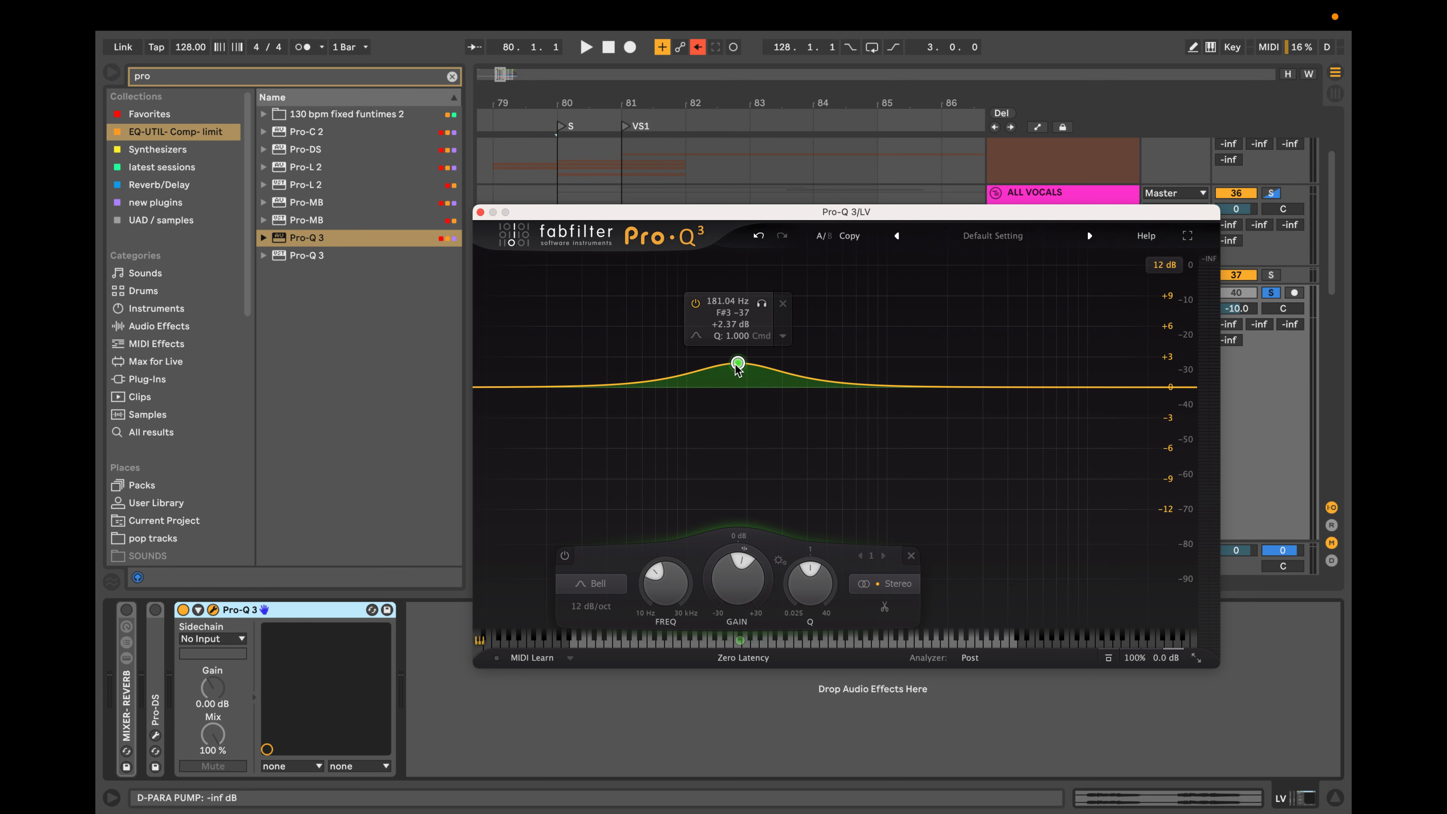
left_click_drag(738, 364, 775, 352)
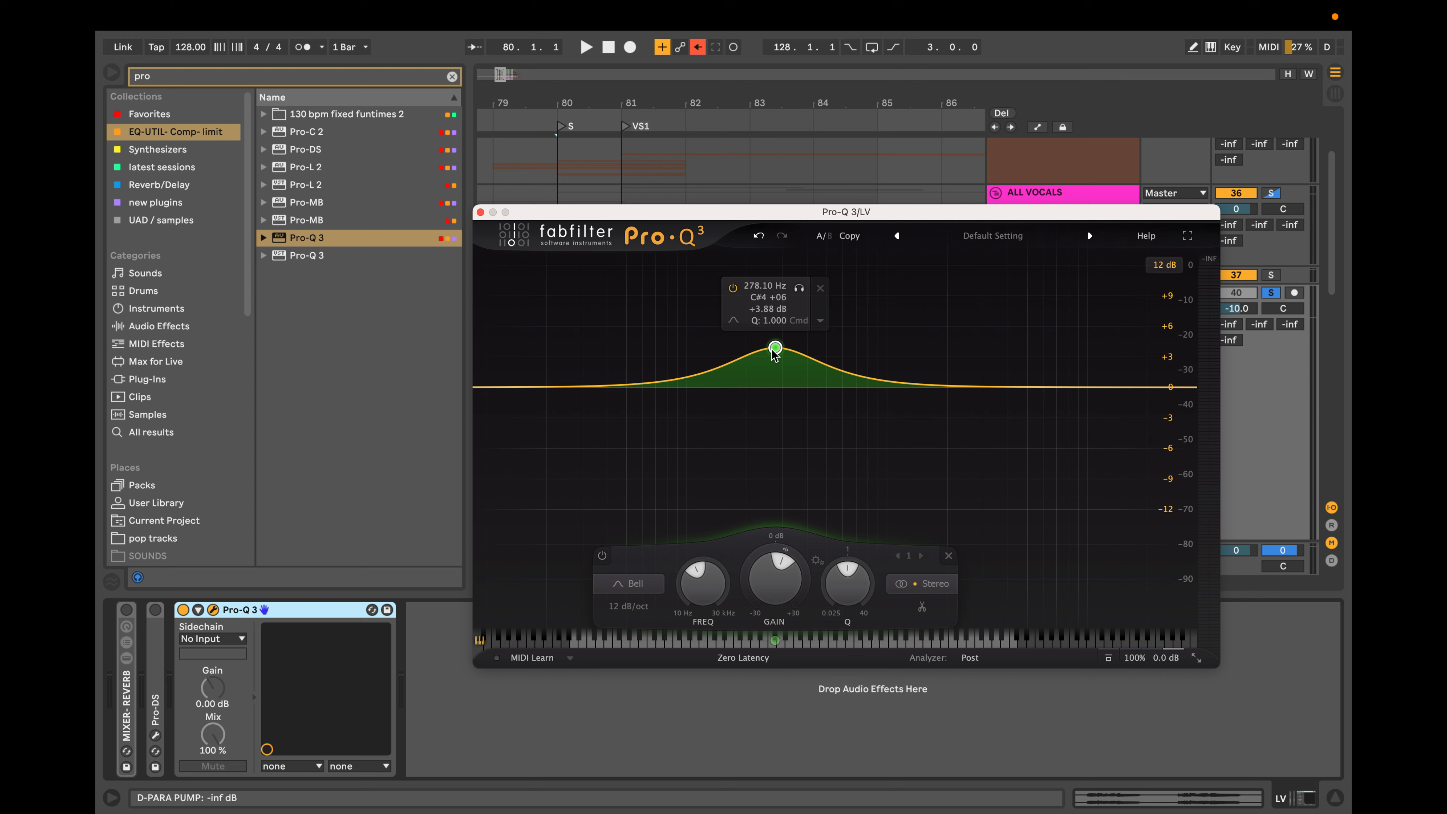
left_click_drag(776, 352, 831, 258)
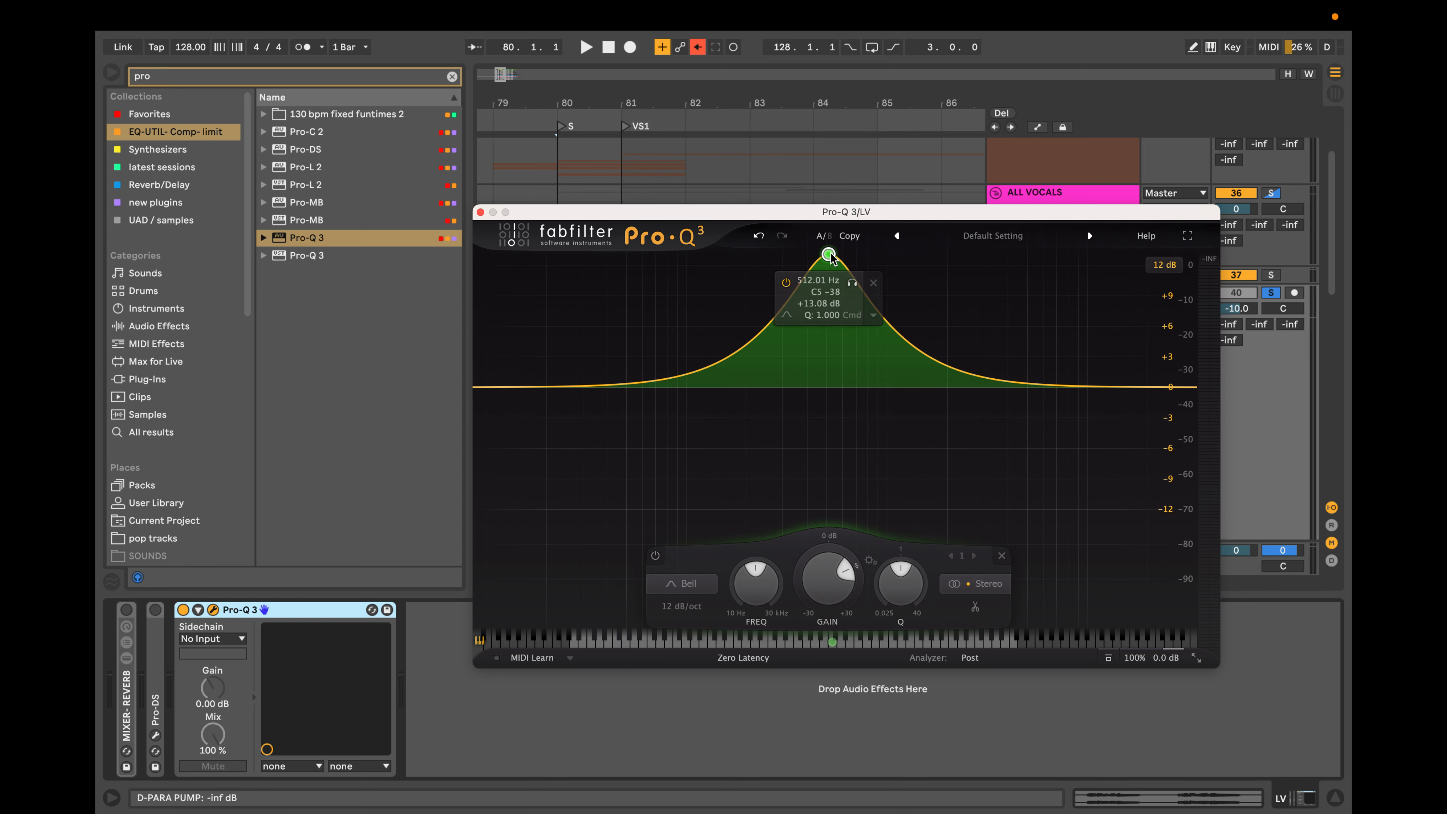
Steepen the boosted bell's slope to 96 dB/oct, narrow its Q to about 2.4, shift the band and delete it.
left_click(828, 255, "alt+shift")
left_click(829, 254, "alt+shift")
left_click(828, 255, "alt+shift")
left_click(828, 254, "alt+shift")
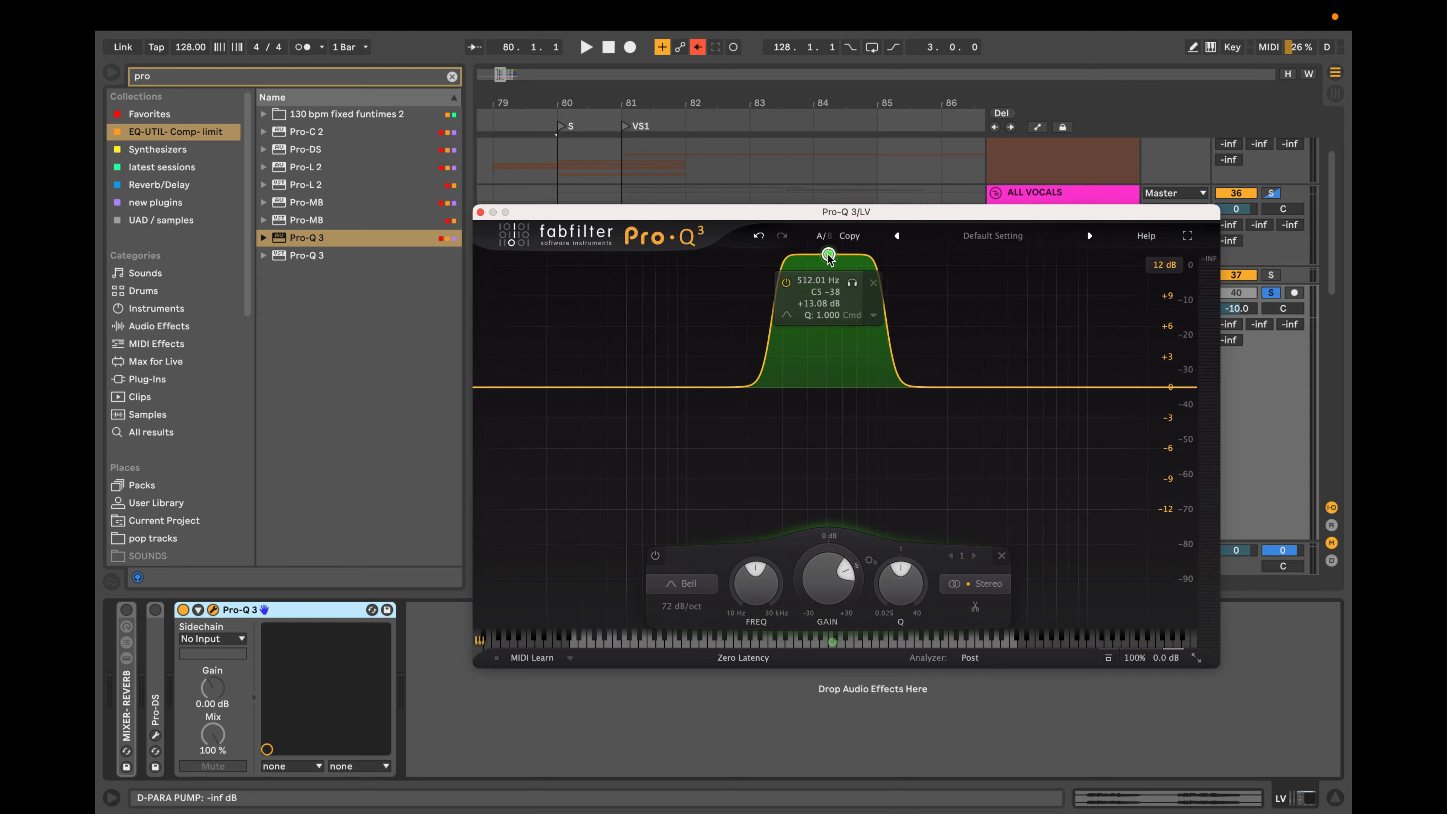
left_click(828, 254, "alt+shift")
scroll(828, 257, "up", 4)
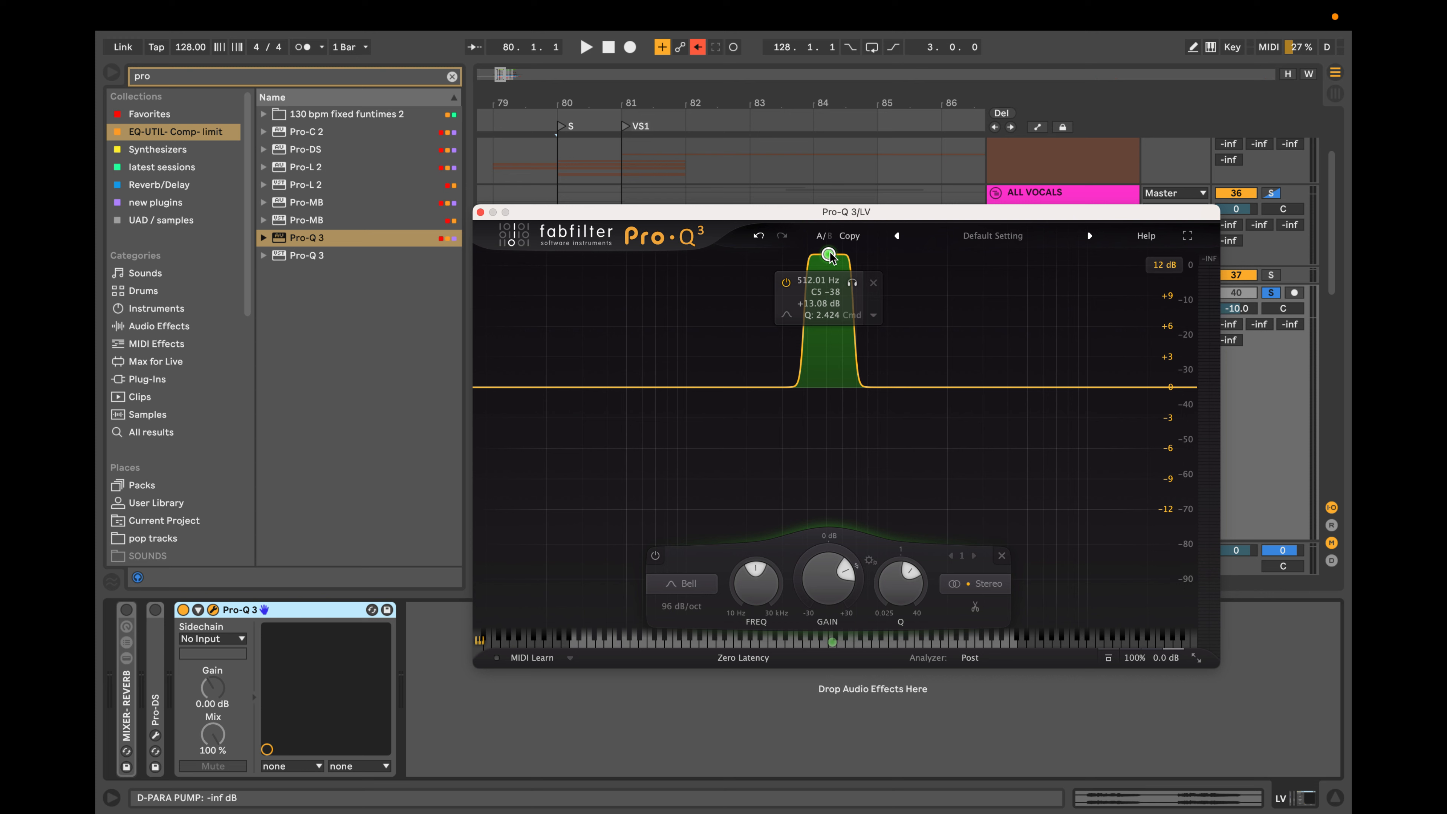
left_click_drag(829, 257, 887, 324)
left_click(931, 264)
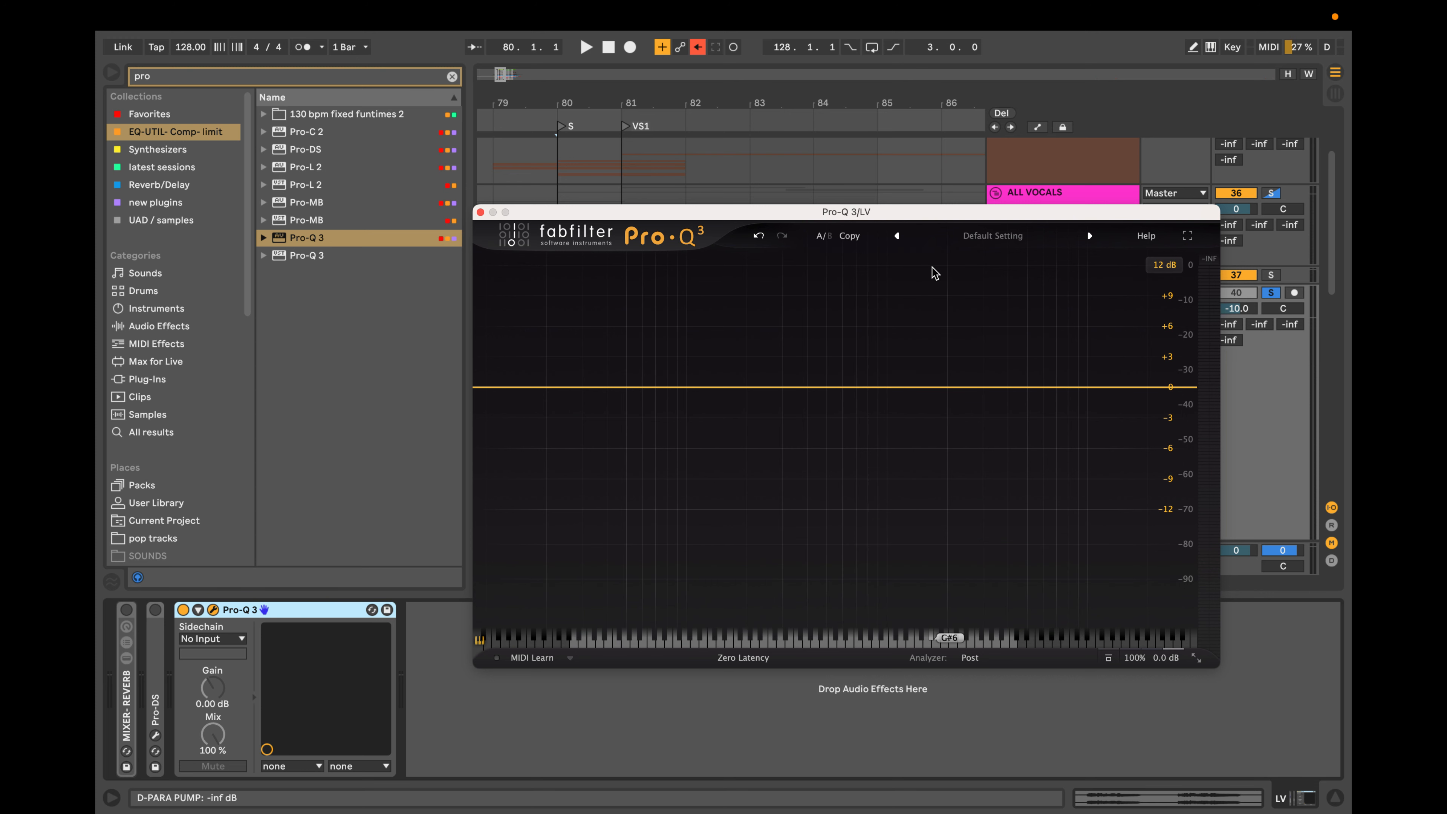
Try a bell cut with a 72 dB/oct slope, moving it to about 199 Hz and -5.6 dB, and delete it.
left_click_drag(775, 388, 765, 459)
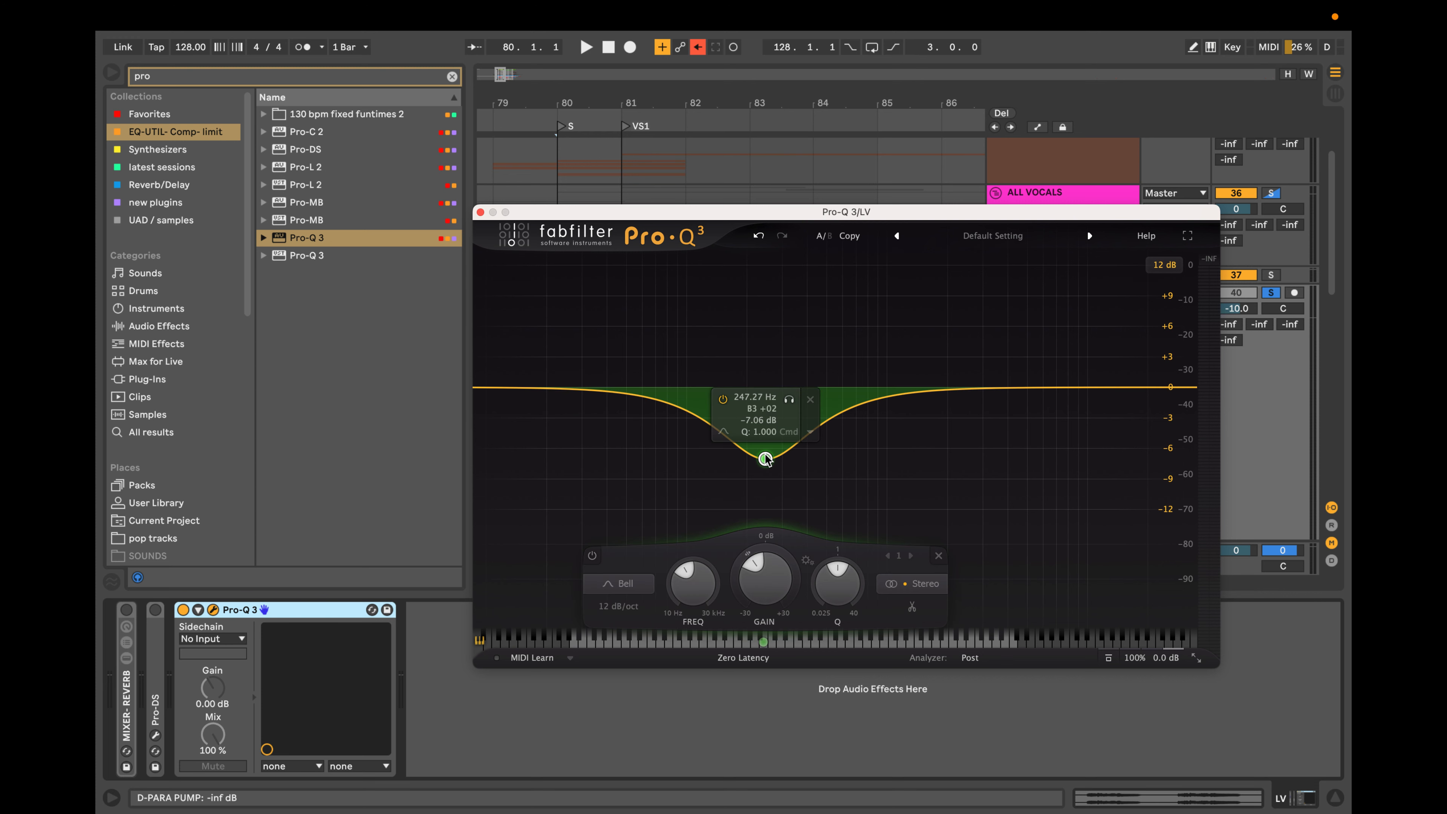
left_click(765, 455, "alt+shift")
left_click(766, 455, "alt+shift")
left_click(766, 455, "alt+shift")
left_click(766, 455, "alt+shift")
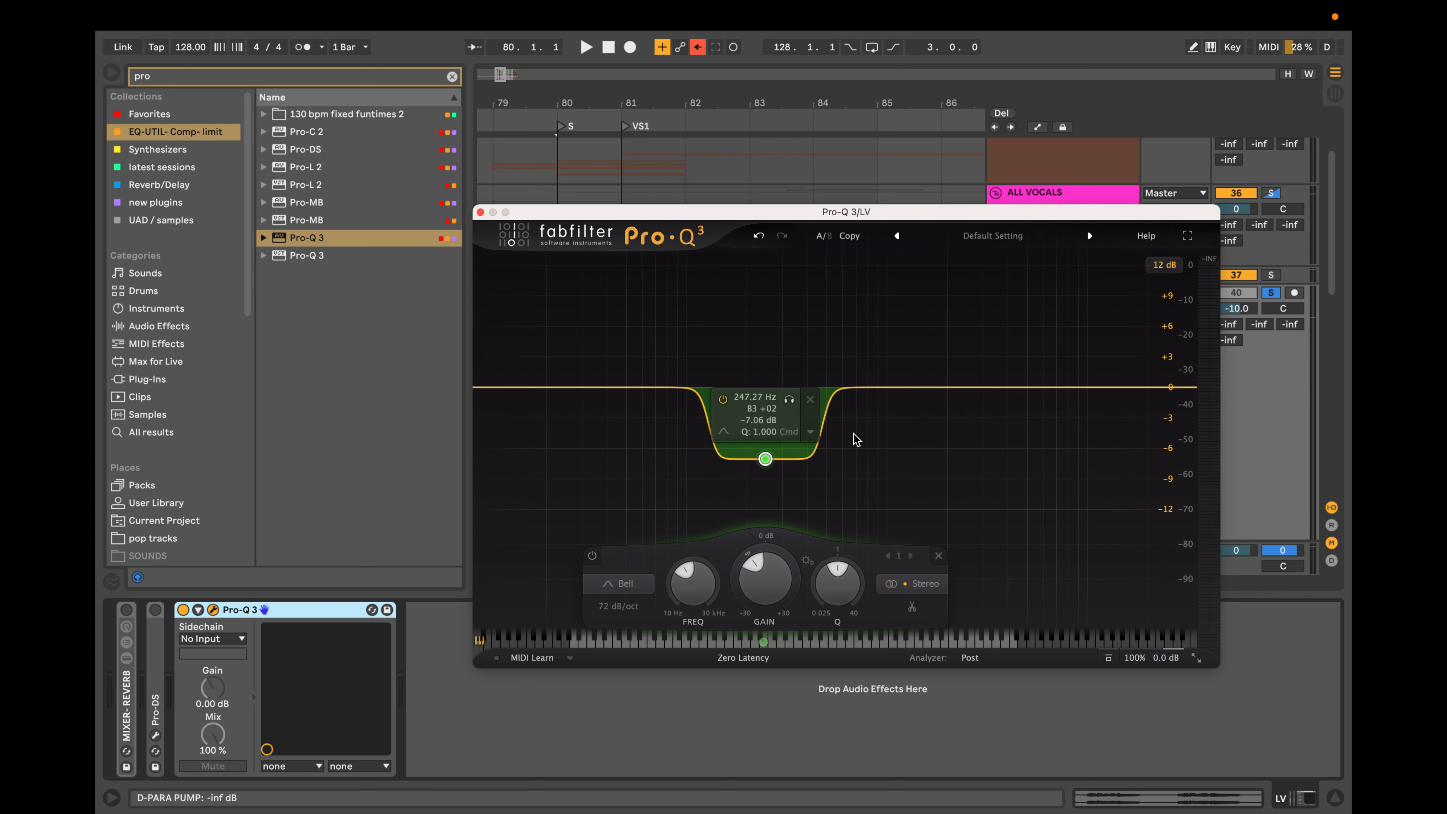
mouse_move(765, 459)
left_mouse_down()
mouse_move(834, 443)
mouse_move(708, 424)
mouse_move(968, 439)
mouse_move(552, 459)
mouse_move(967, 450)
mouse_move(747, 446)
left_mouse_up()
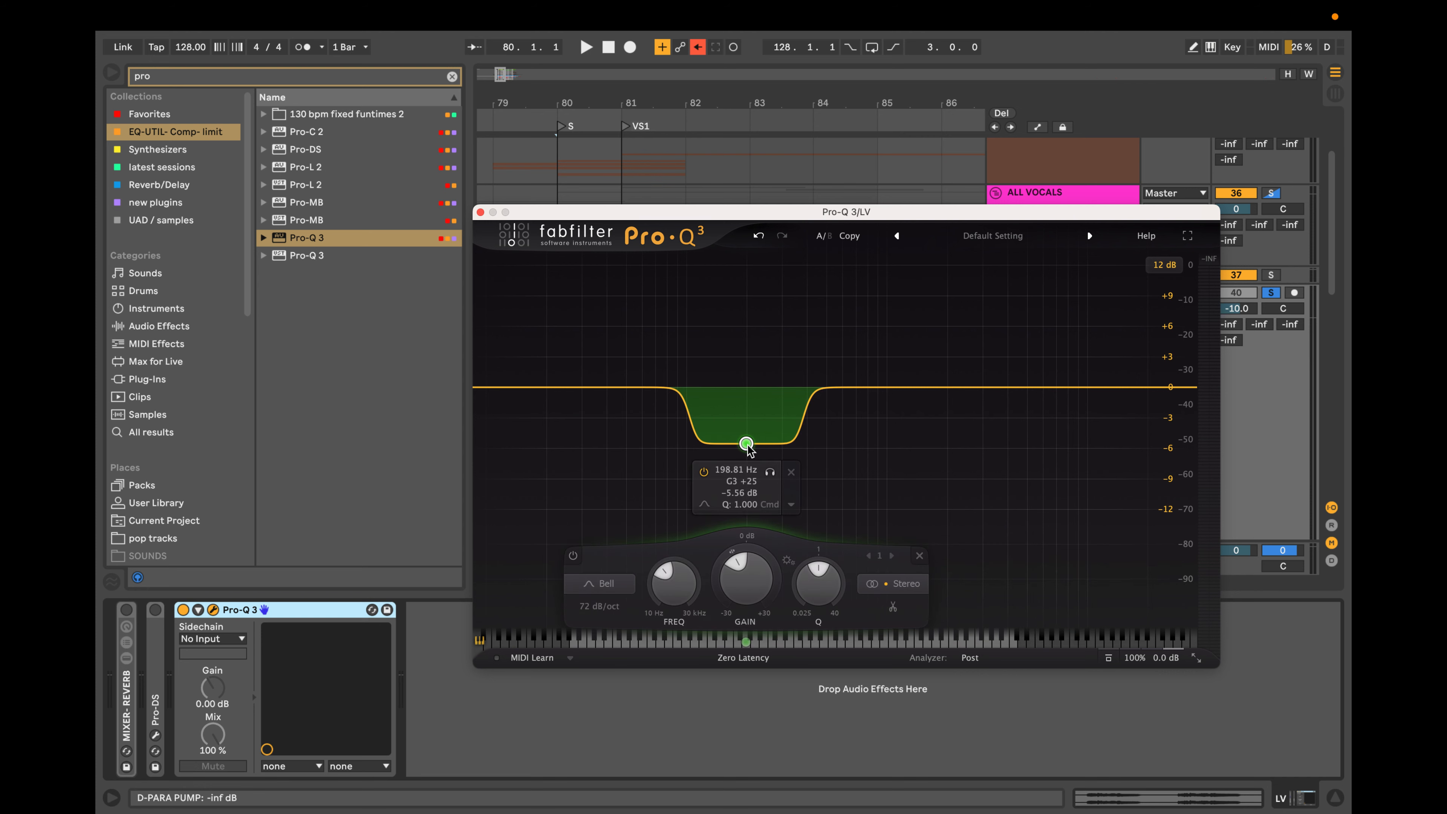
left_click(791, 472)
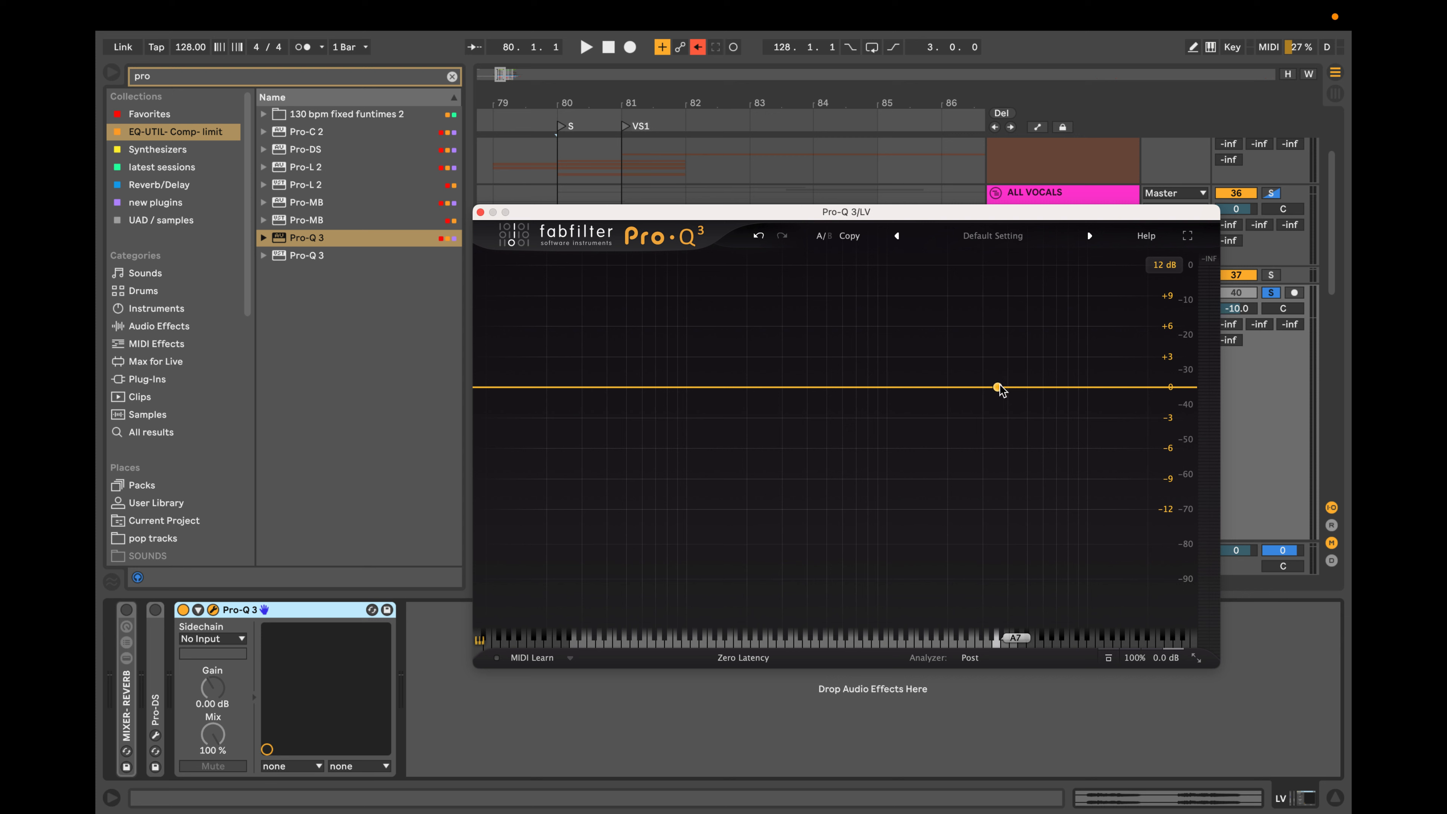
Try a bell boost of about 5.5 dB near 9.5 kHz and delete it.
left_click_drag(1084, 387, 1084, 330)
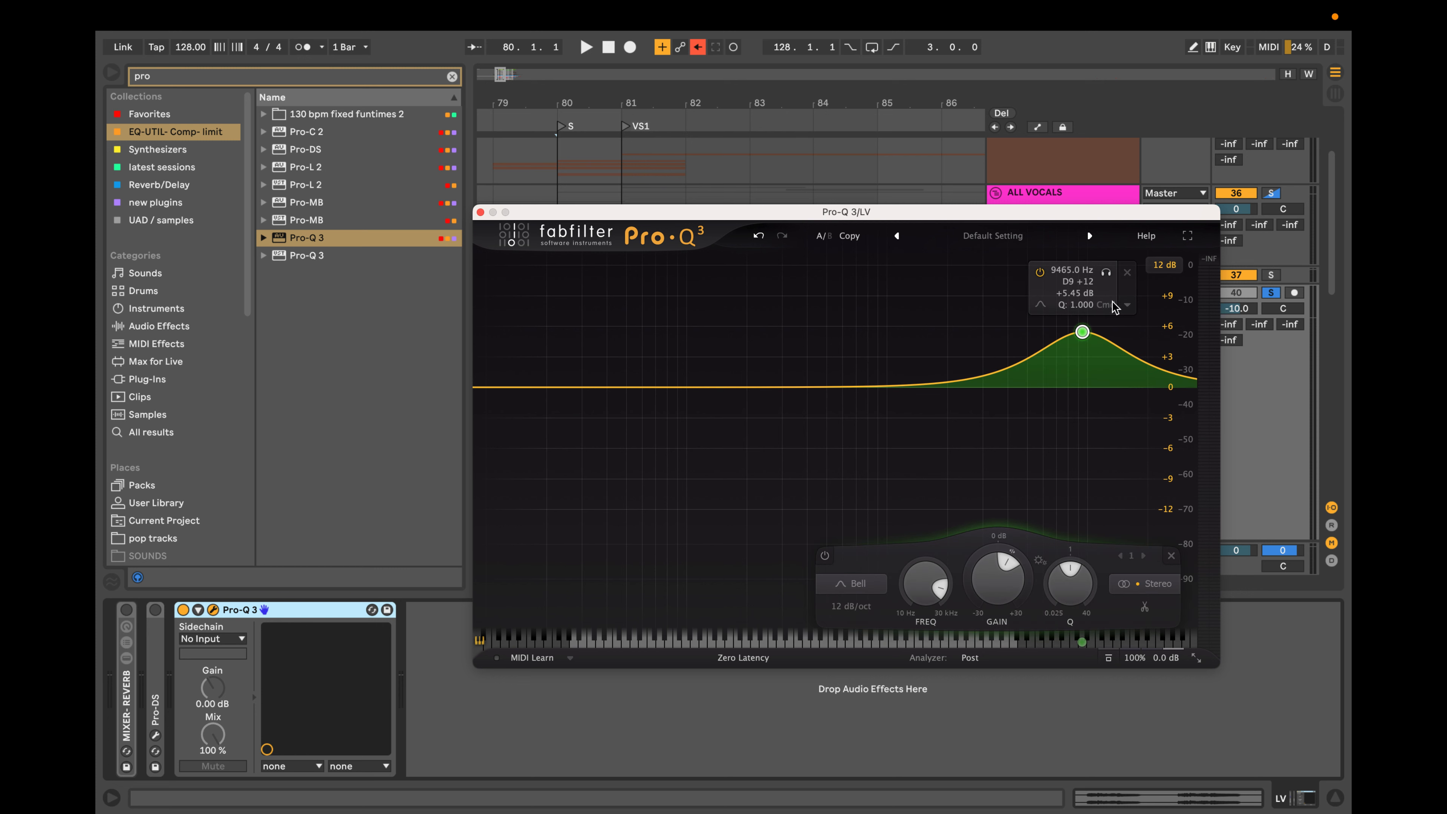
double_click(1084, 329)
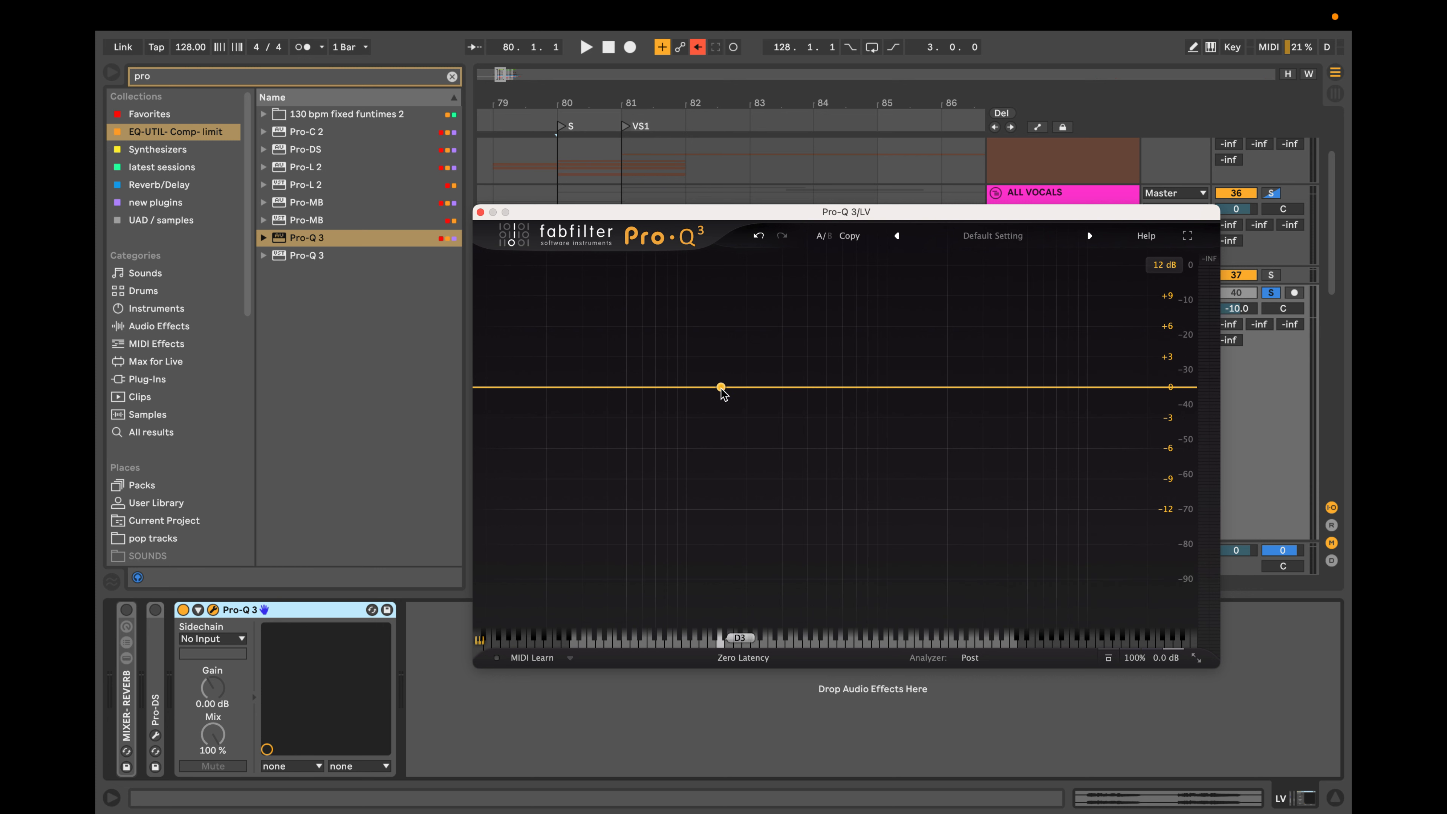
Shape a five-band curve with two low-frequency cuts and boosts above them, including about +5 dB near 2.5 kHz, and delete all bands.
left_click_drag(719, 387, 725, 431)
left_click_drag(544, 394, 606, 456)
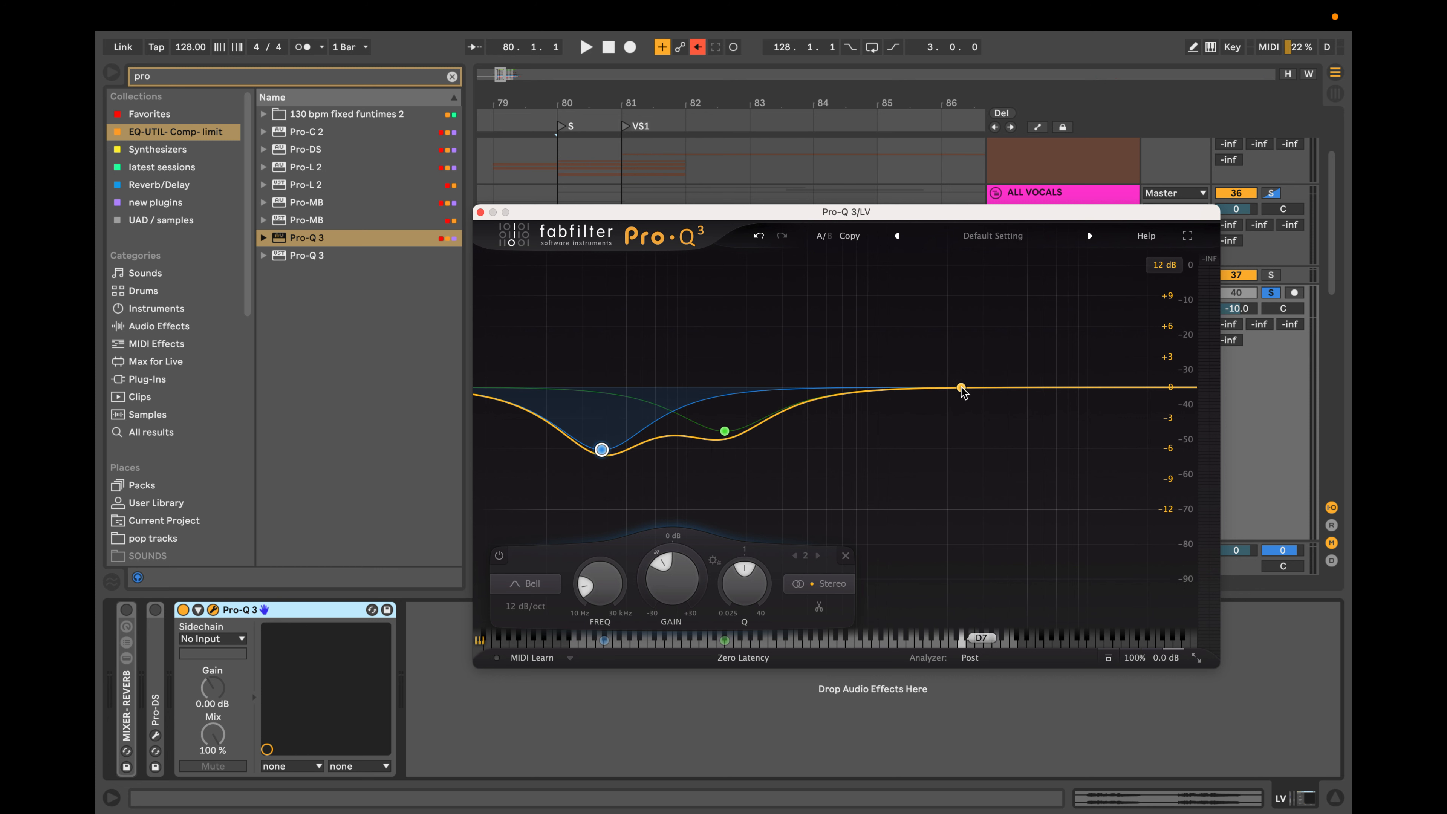
left_click_drag(962, 387, 964, 336)
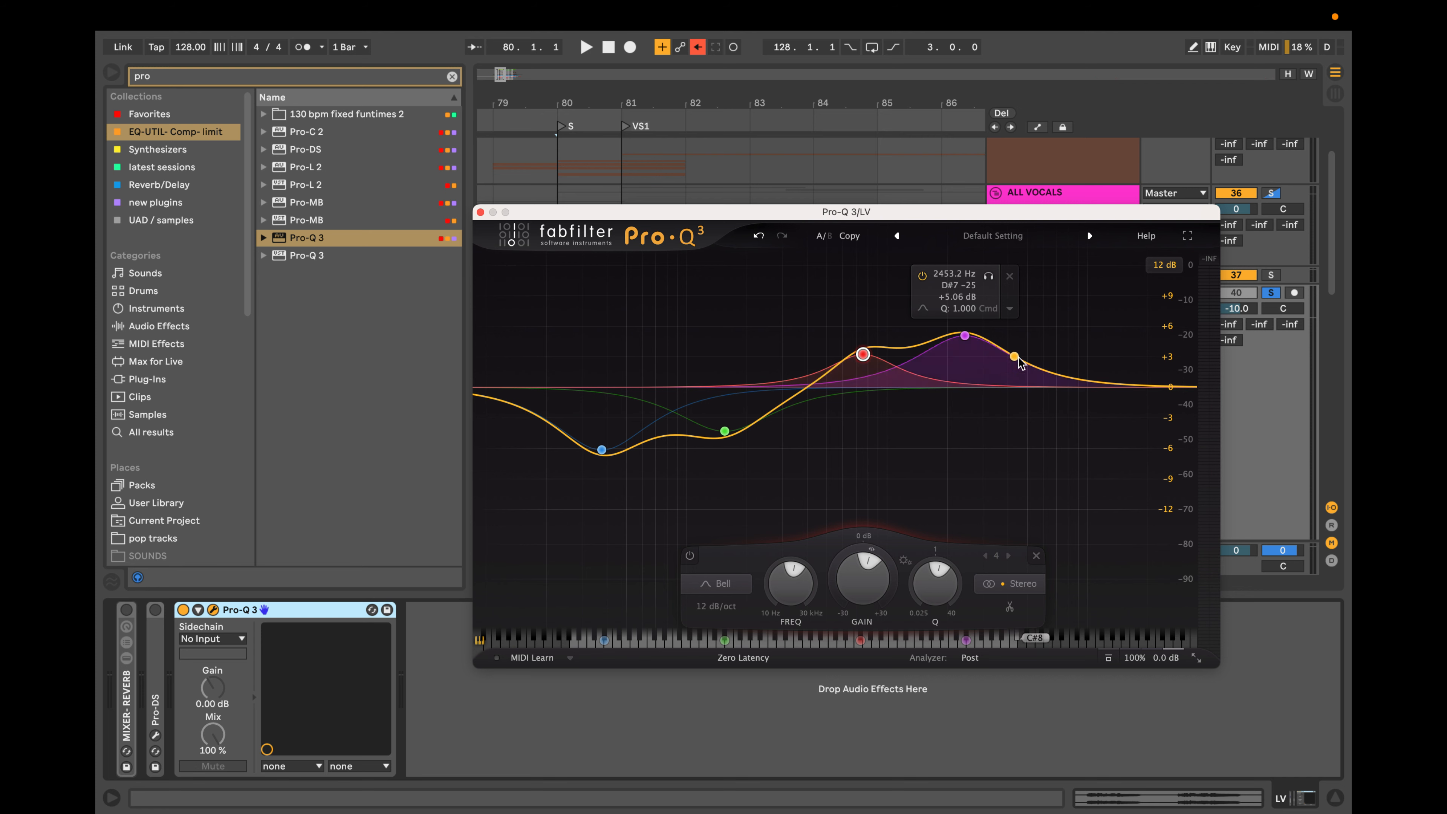
left_click(1031, 377)
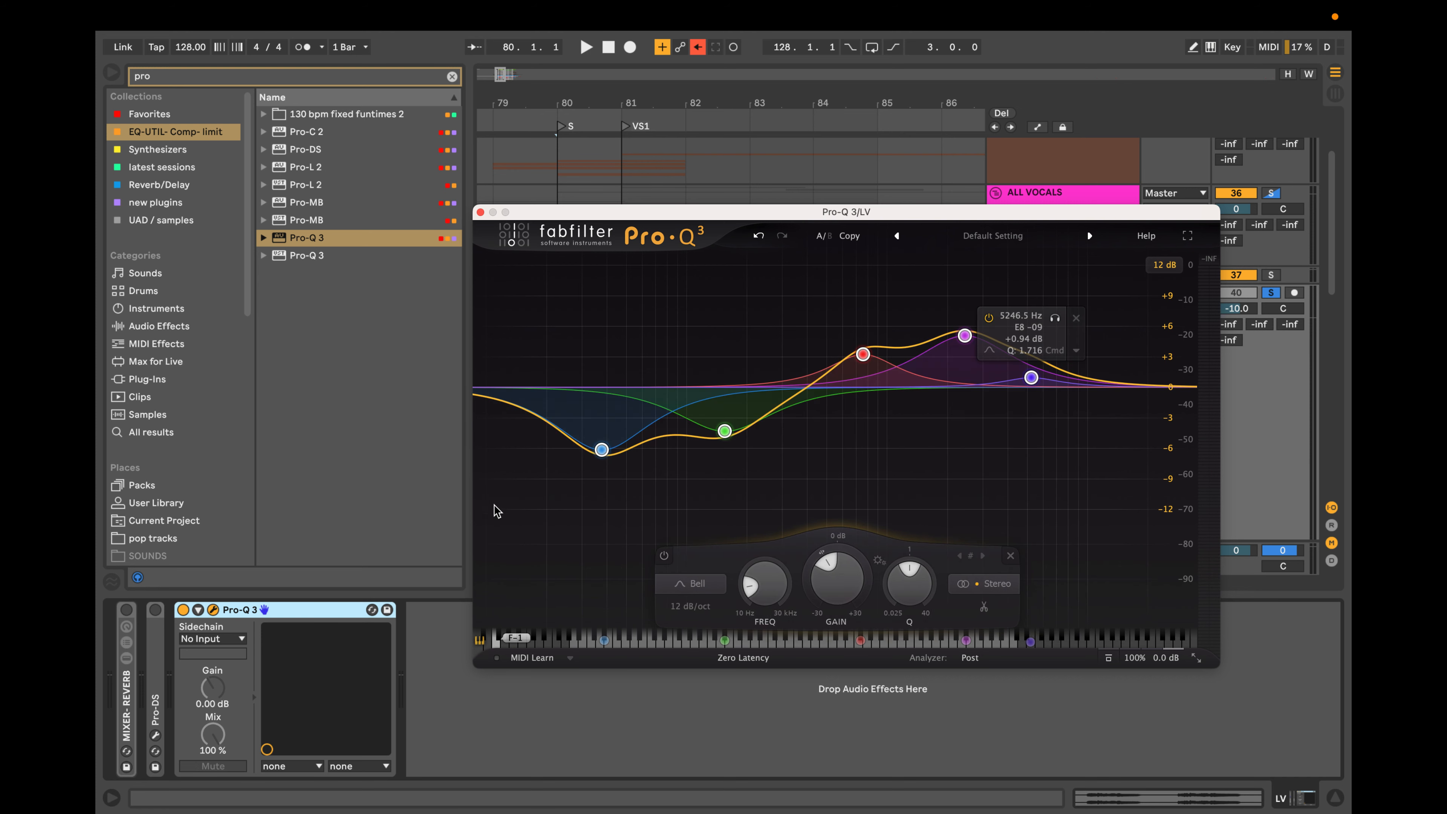
left_click(1076, 318)
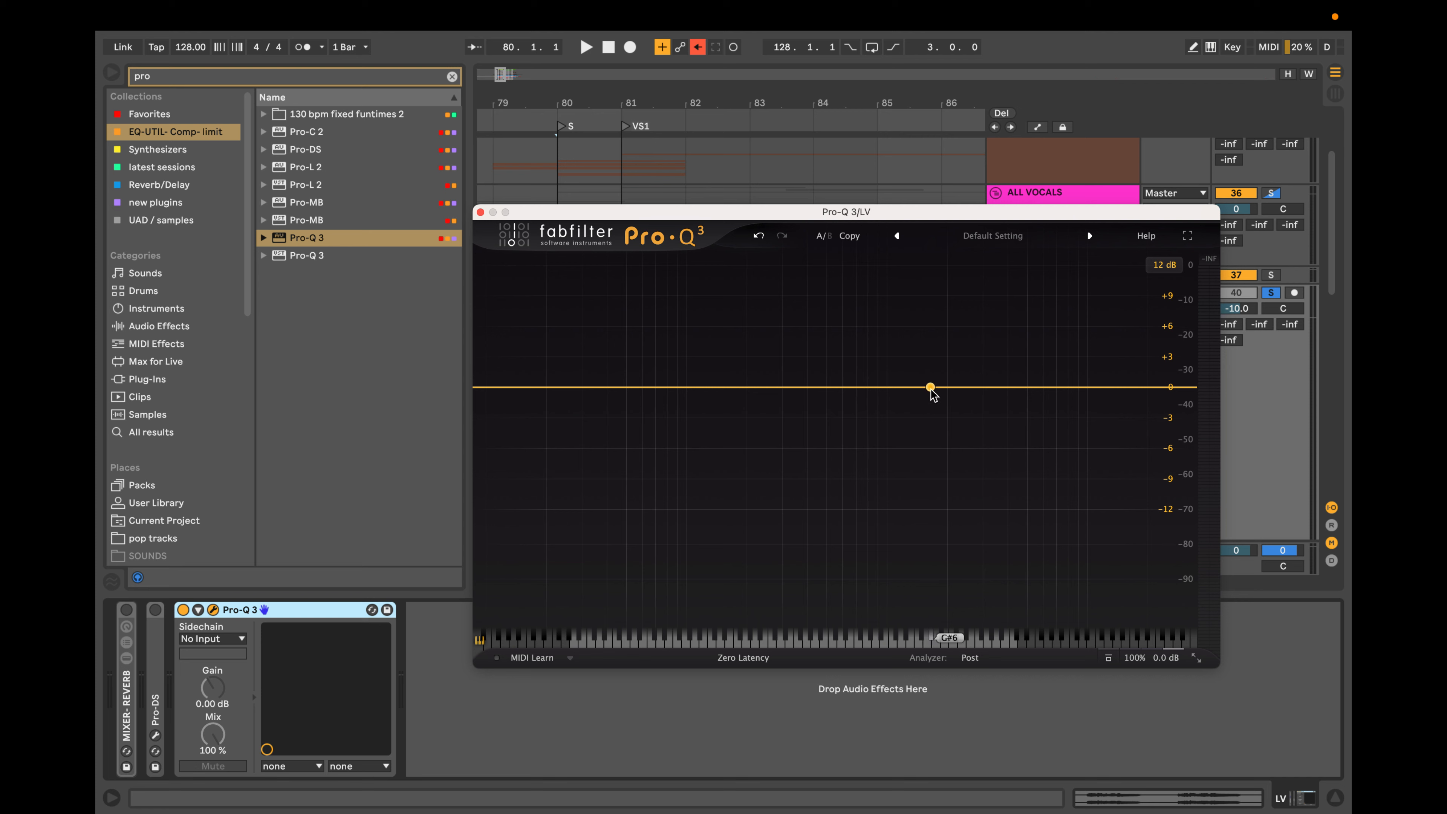
Add a single bell boost in the low mids and settle it at about 361 Hz with +3.4 dB of gain.
left_click_drag(931, 387, 823, 358)
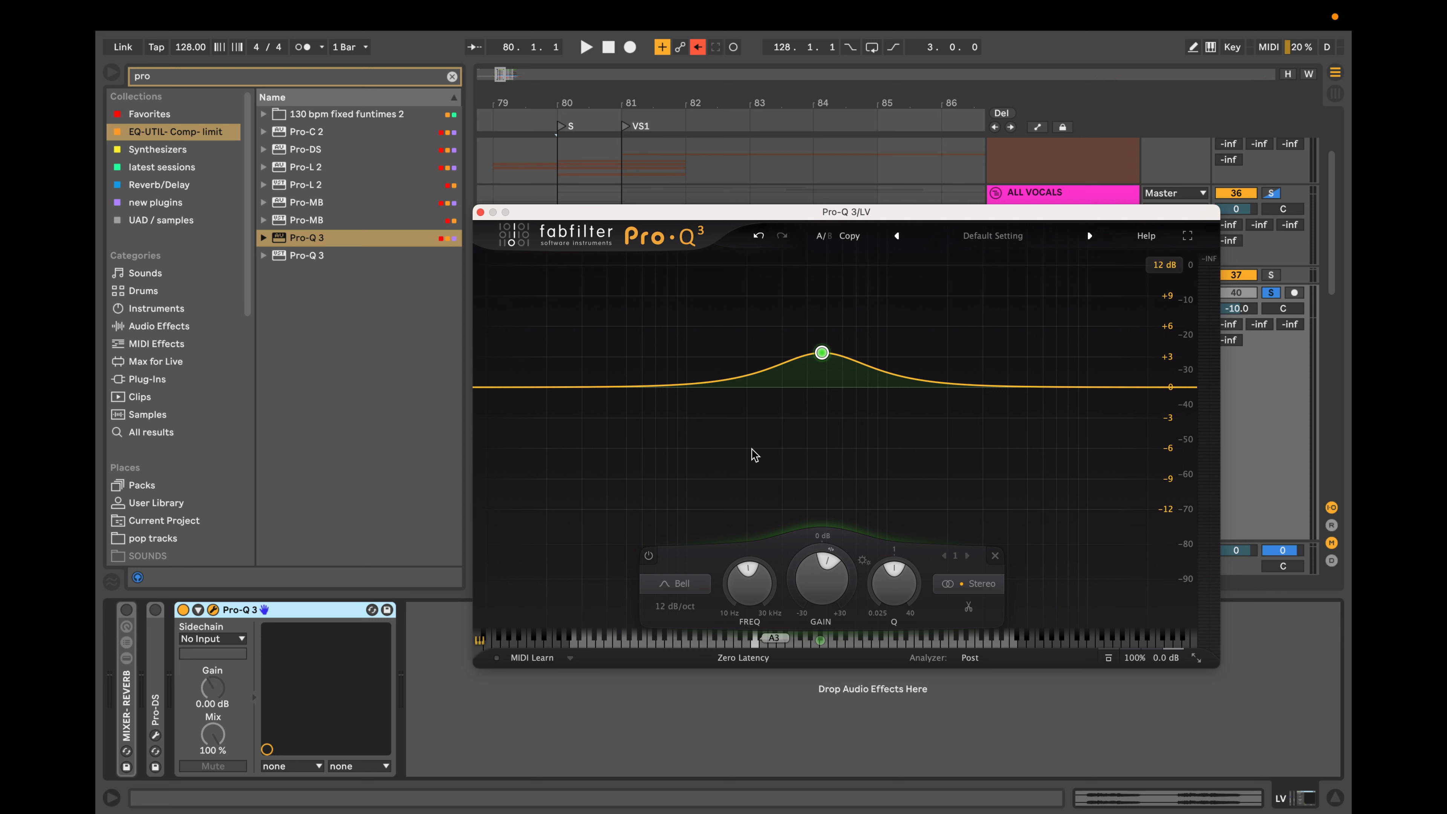
mouse_move(823, 354)
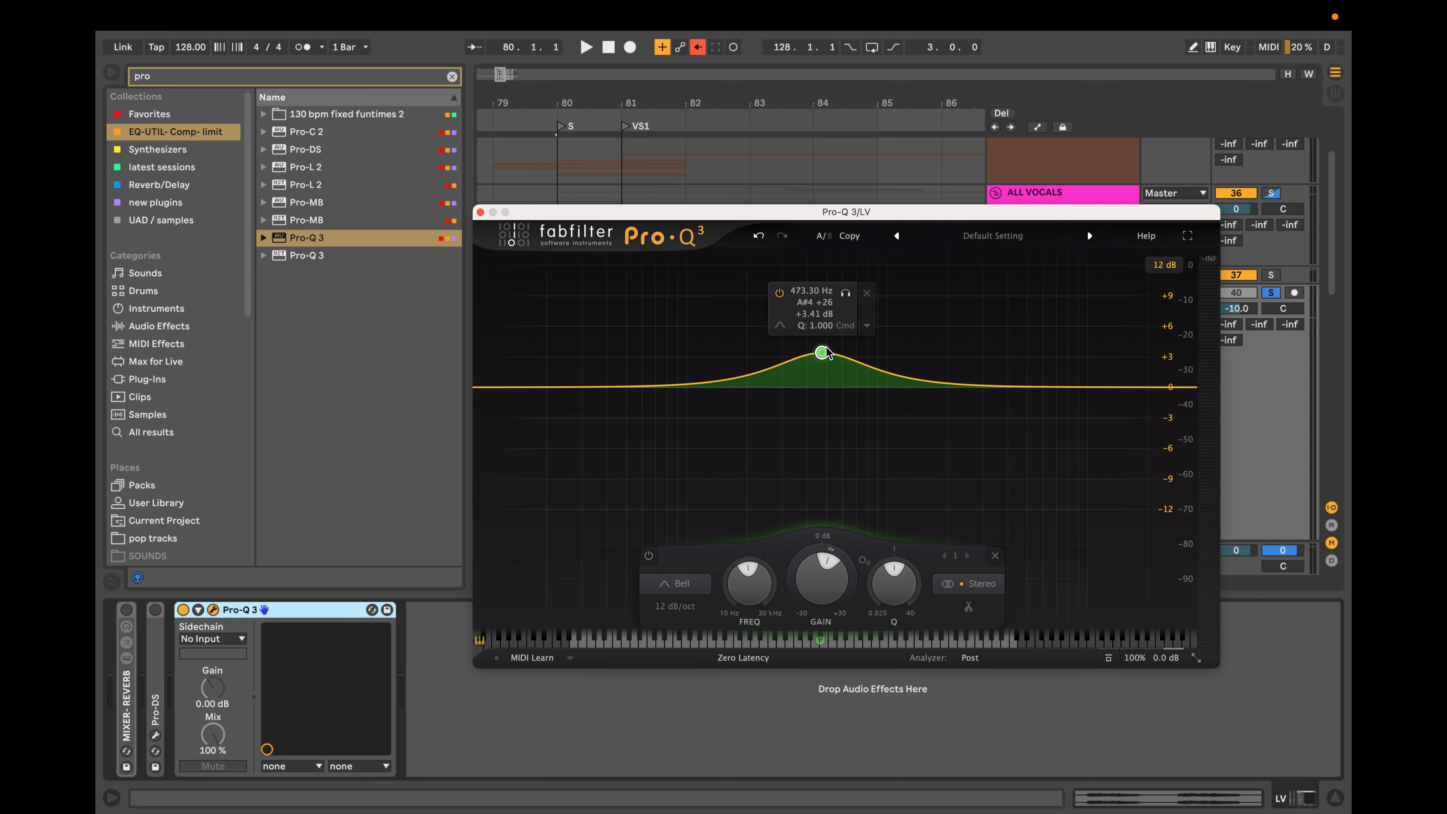
mouse_move(823, 353)
left_mouse_down()
mouse_move(790, 349)
mouse_move(802, 350)
left_mouse_up()
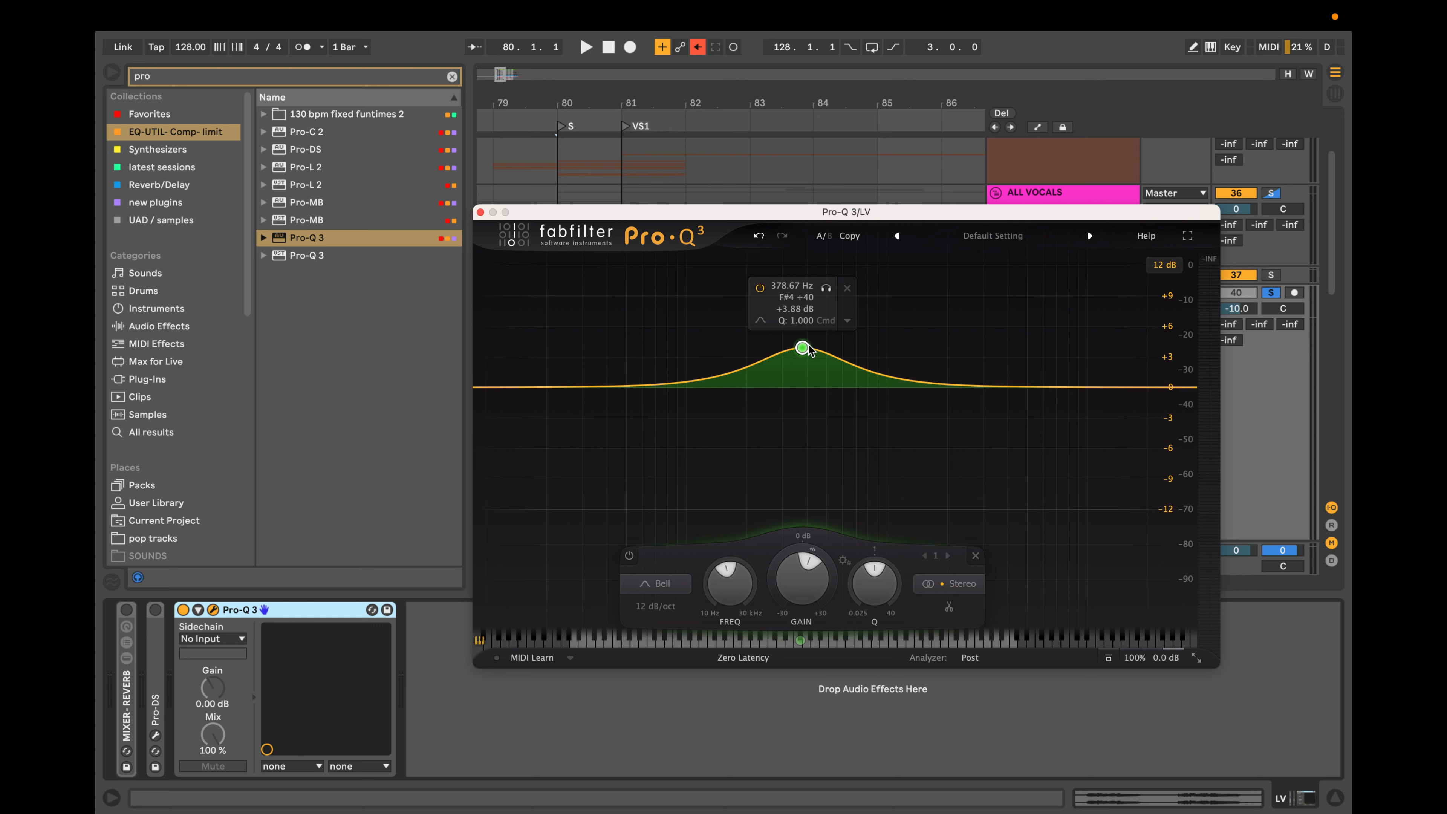
left_click_drag(803, 348, 800, 354)
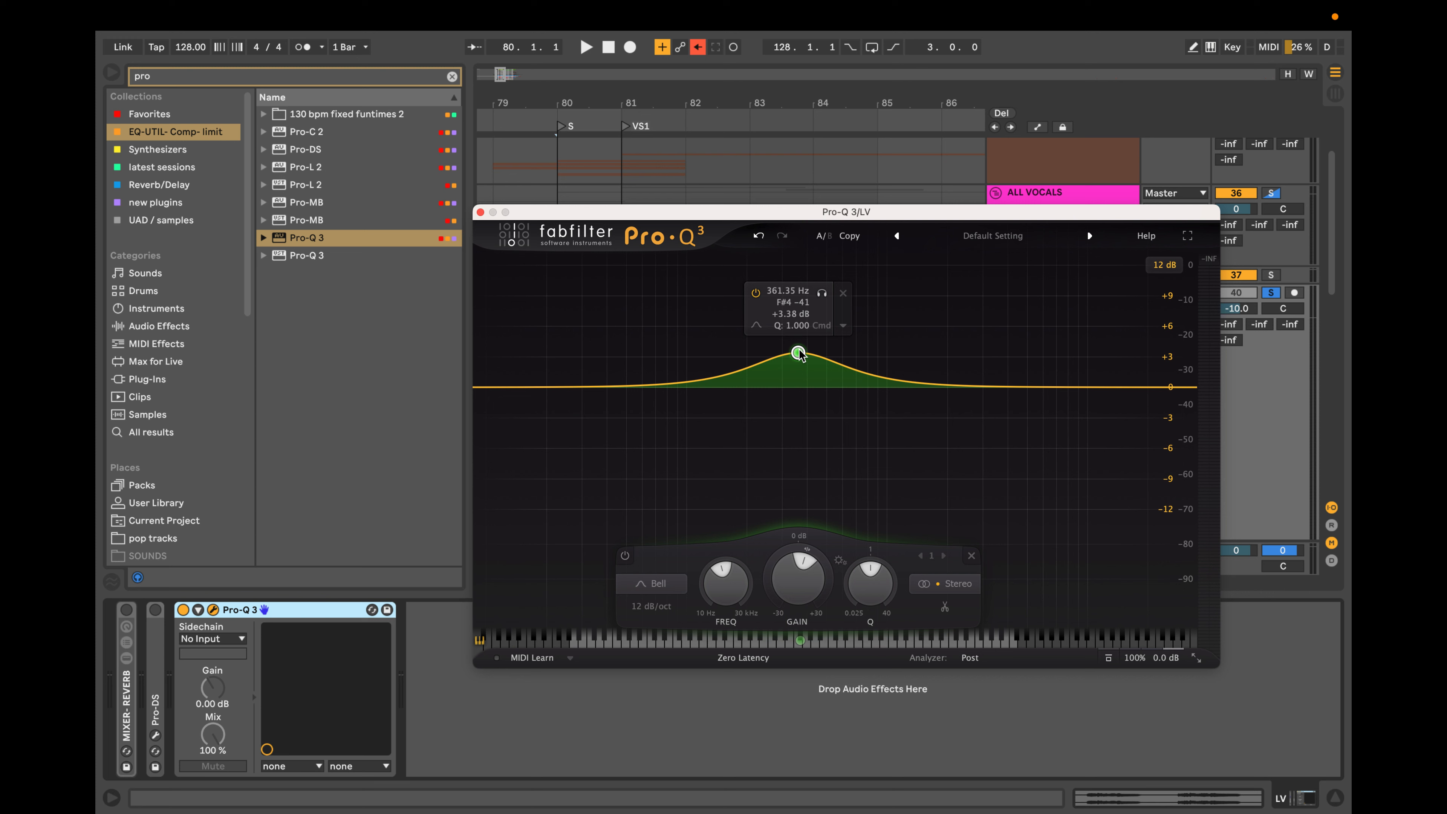
Add a second bell boost of about 3.8 dB near 4.7 kHz and raise the low-mid bell to about 415 Hz and +5.8 dB.
left_click_drag(1010, 387, 1020, 372)
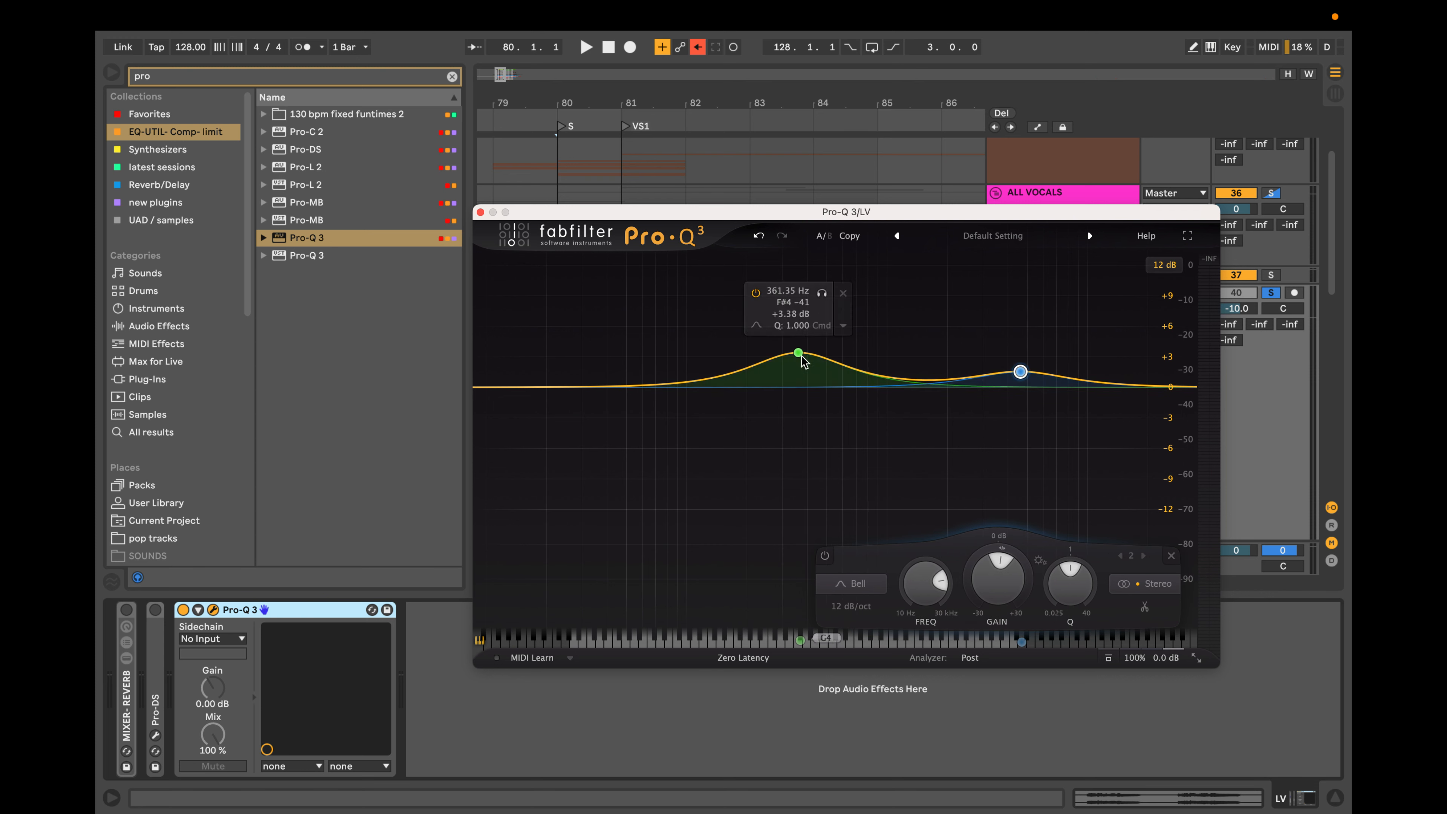
left_click_drag(799, 353, 804, 343)
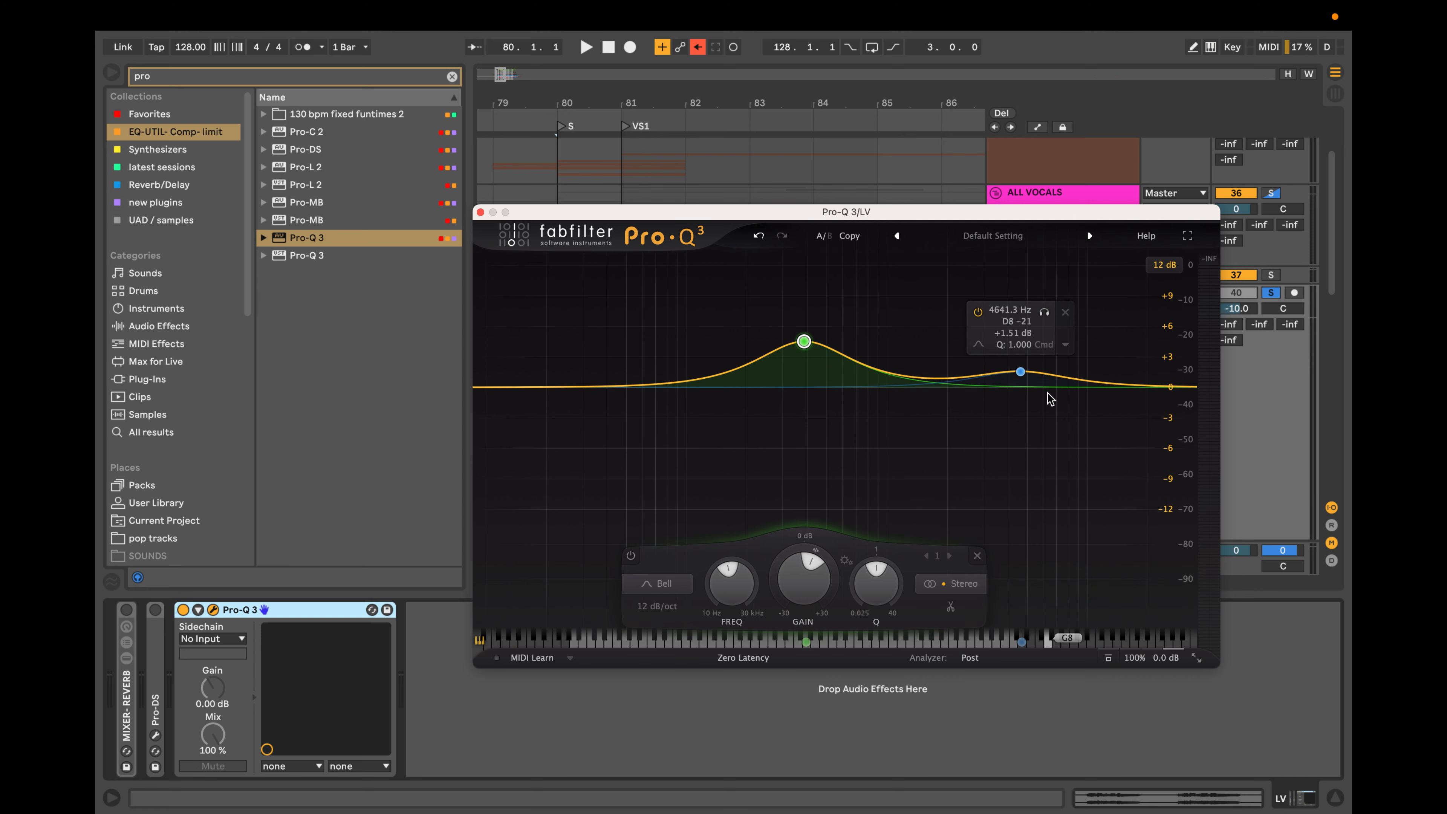
left_click_drag(1021, 372, 1021, 367)
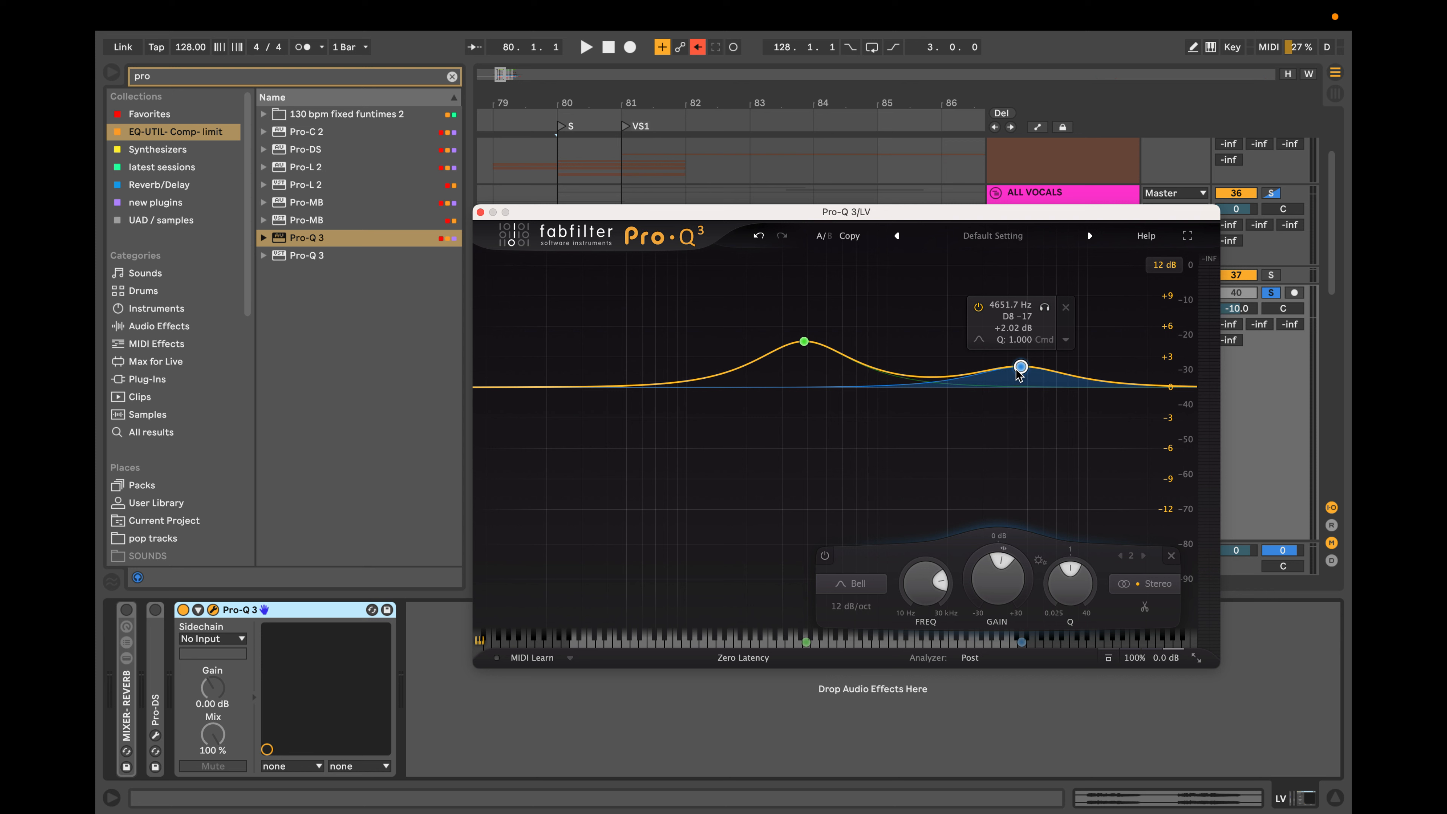
left_click_drag(805, 341, 816, 336)
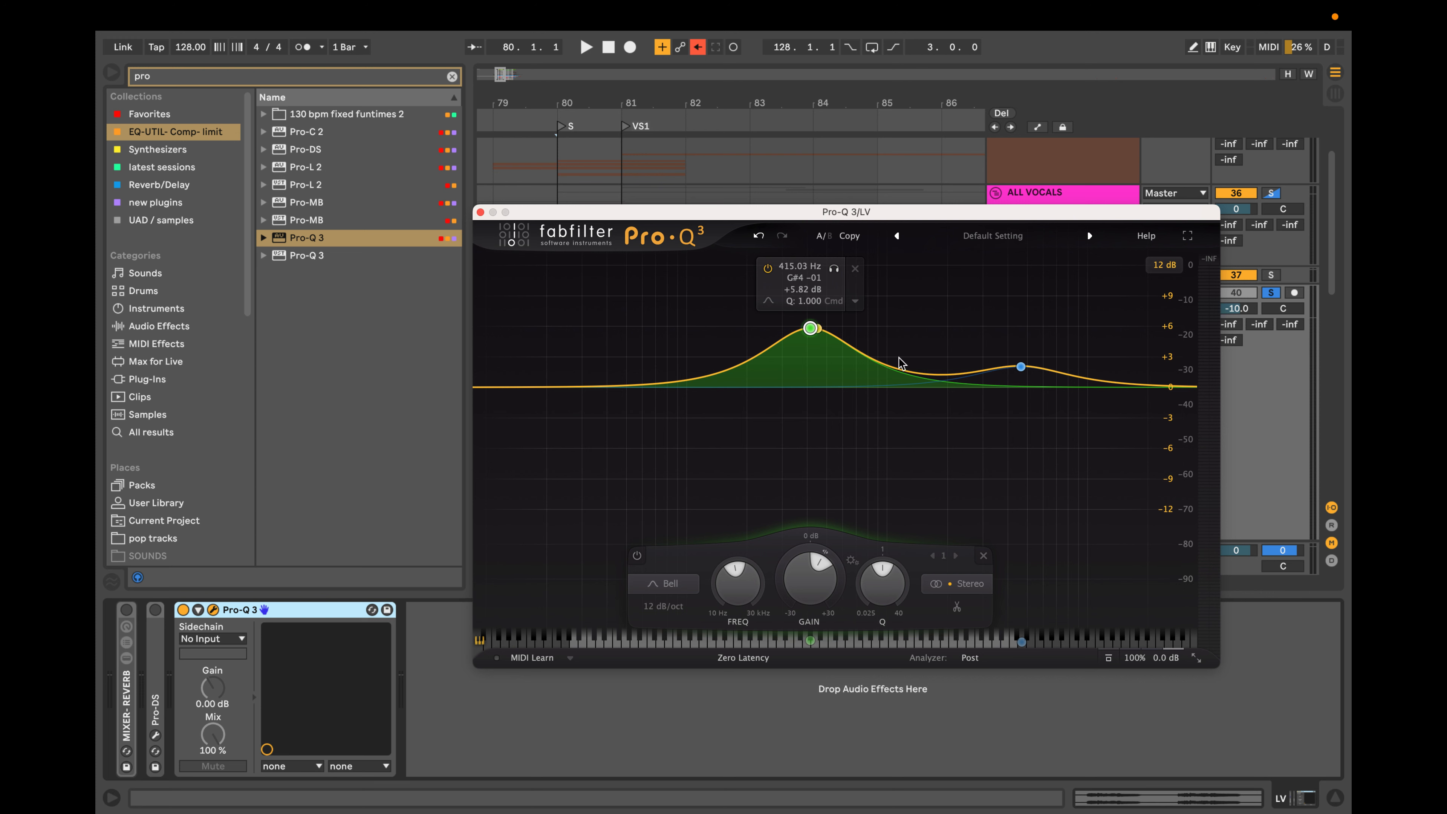
left_click_drag(1021, 366, 1022, 348)
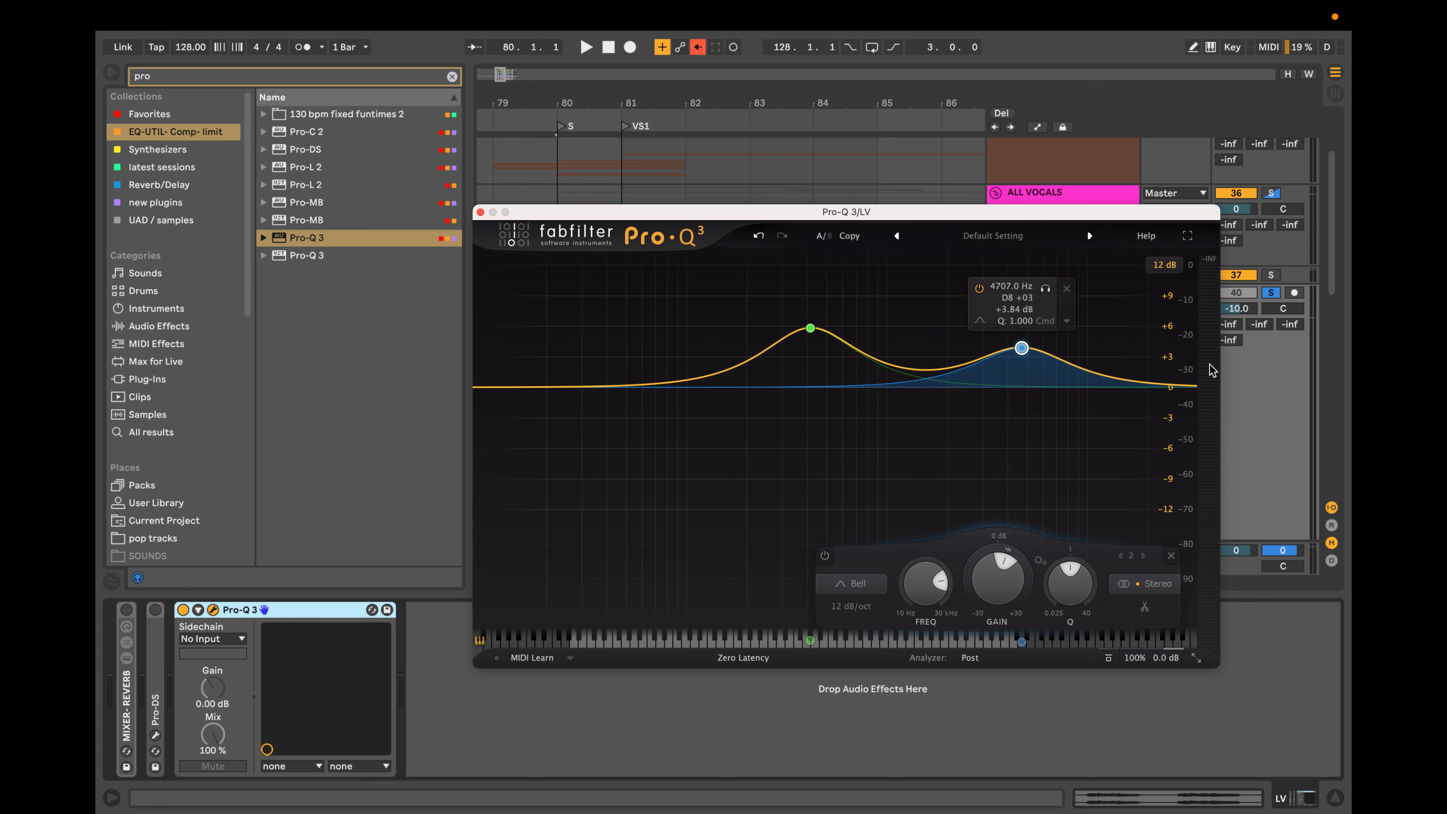
Add a slight high-shelf boost at the top end, and select and delete all three bands to flatten the curve.
left_click(1149, 380)
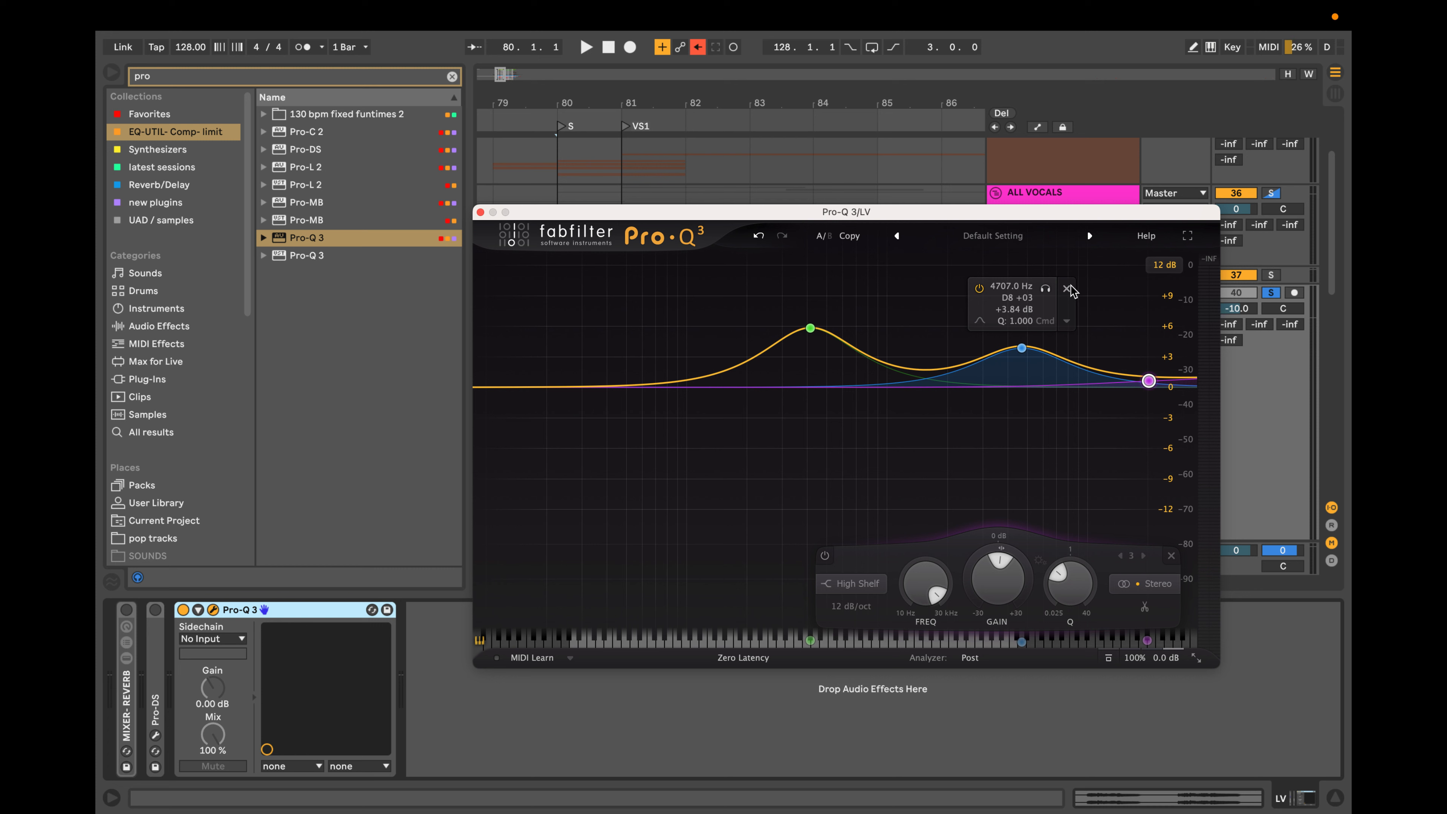
mouse_move(812, 332)
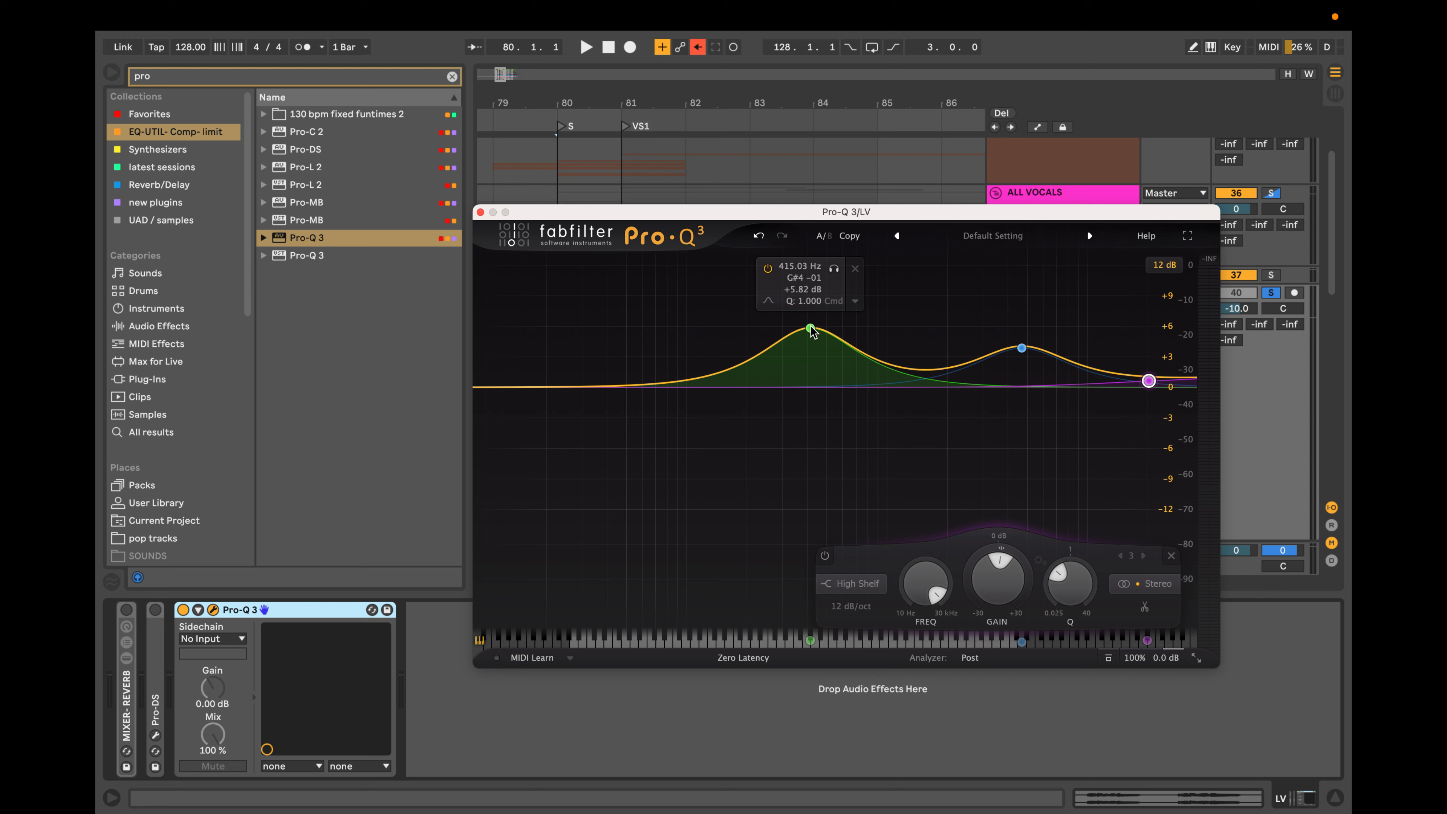
left_click_drag(677, 475, 1289, 306)
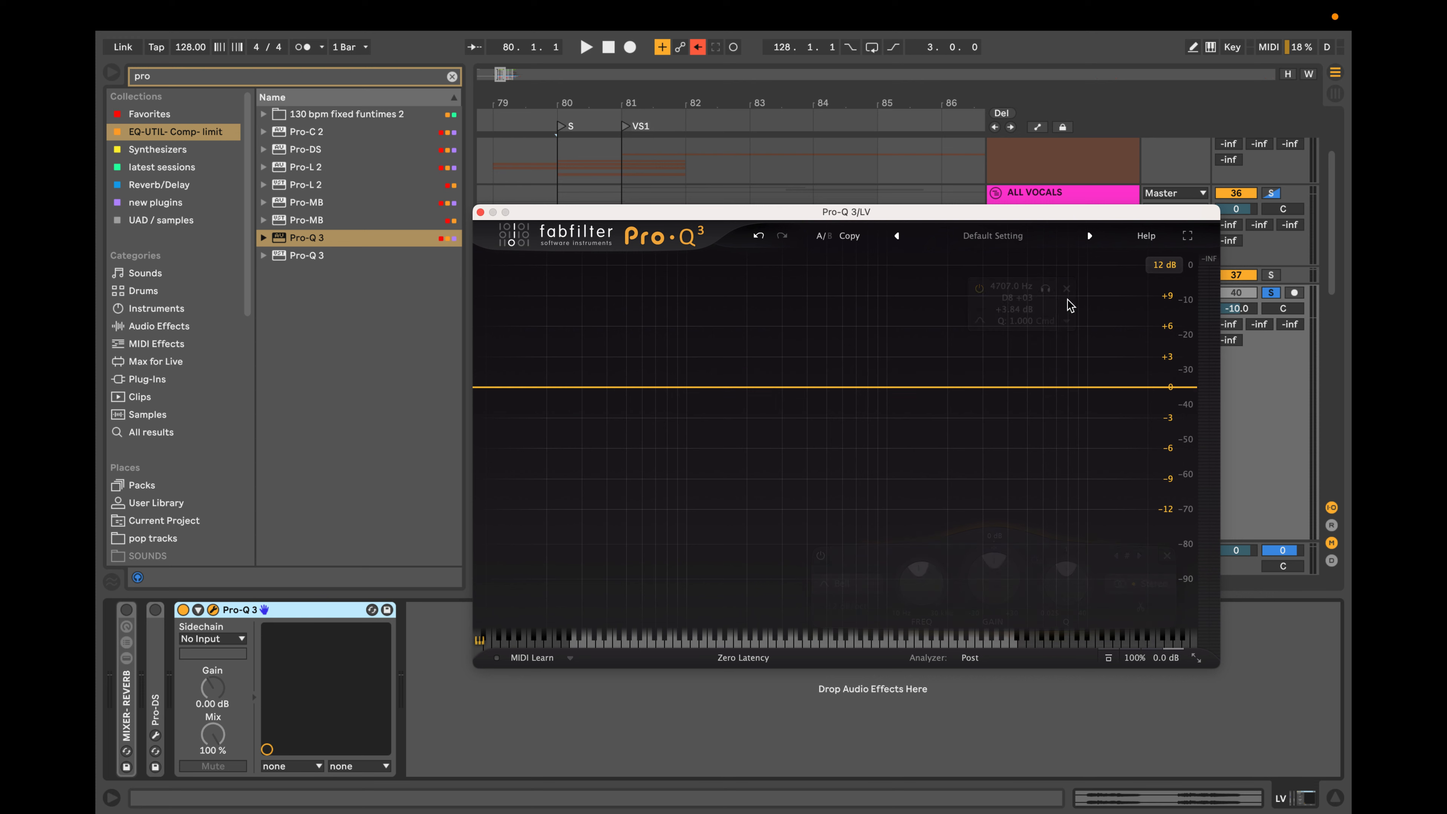
left_click(1070, 287)
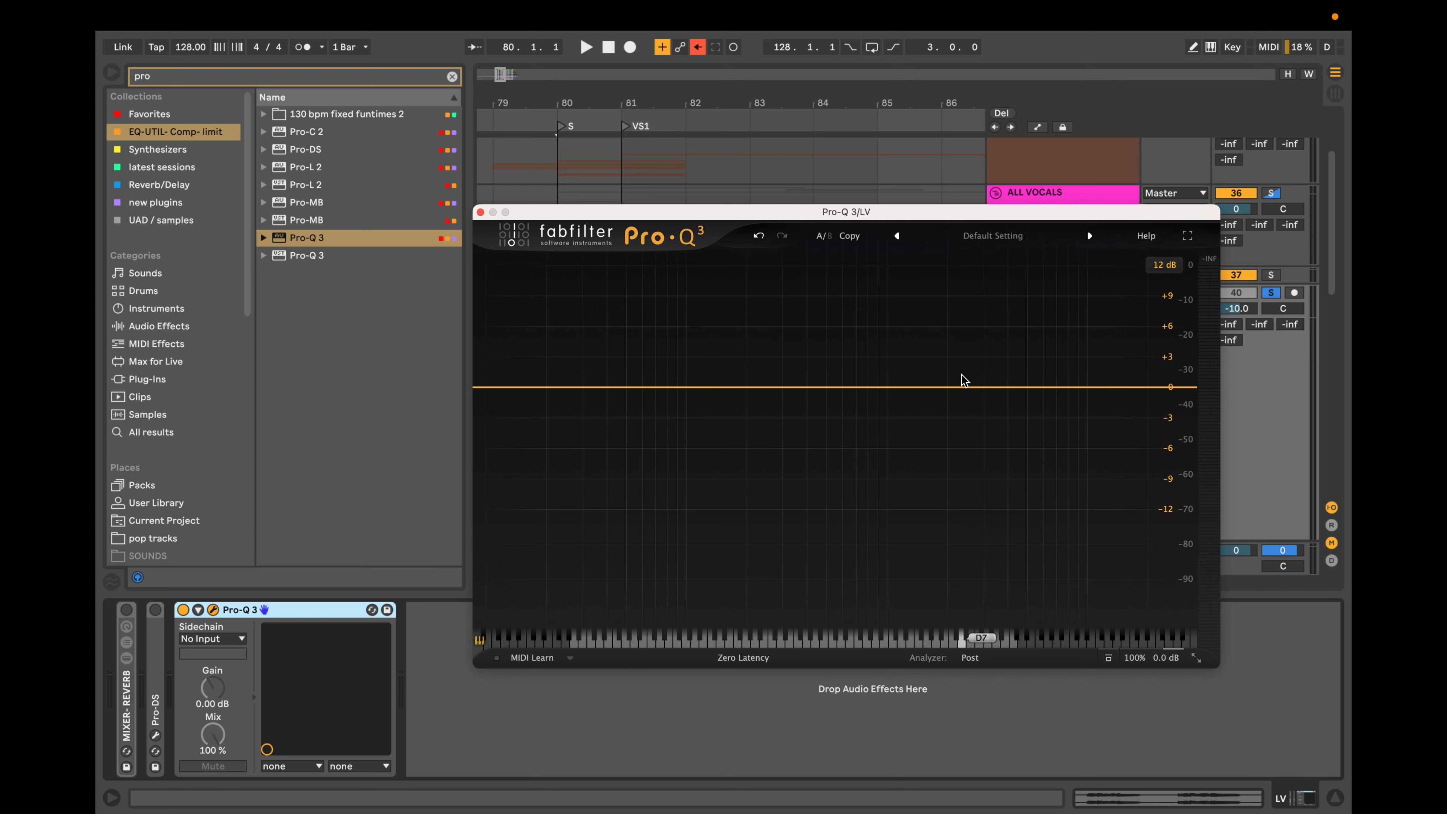
Try a gentle bell boost of about 2.2 dB near 8.3 kHz and delete it.
left_click_drag(1066, 388, 1072, 366)
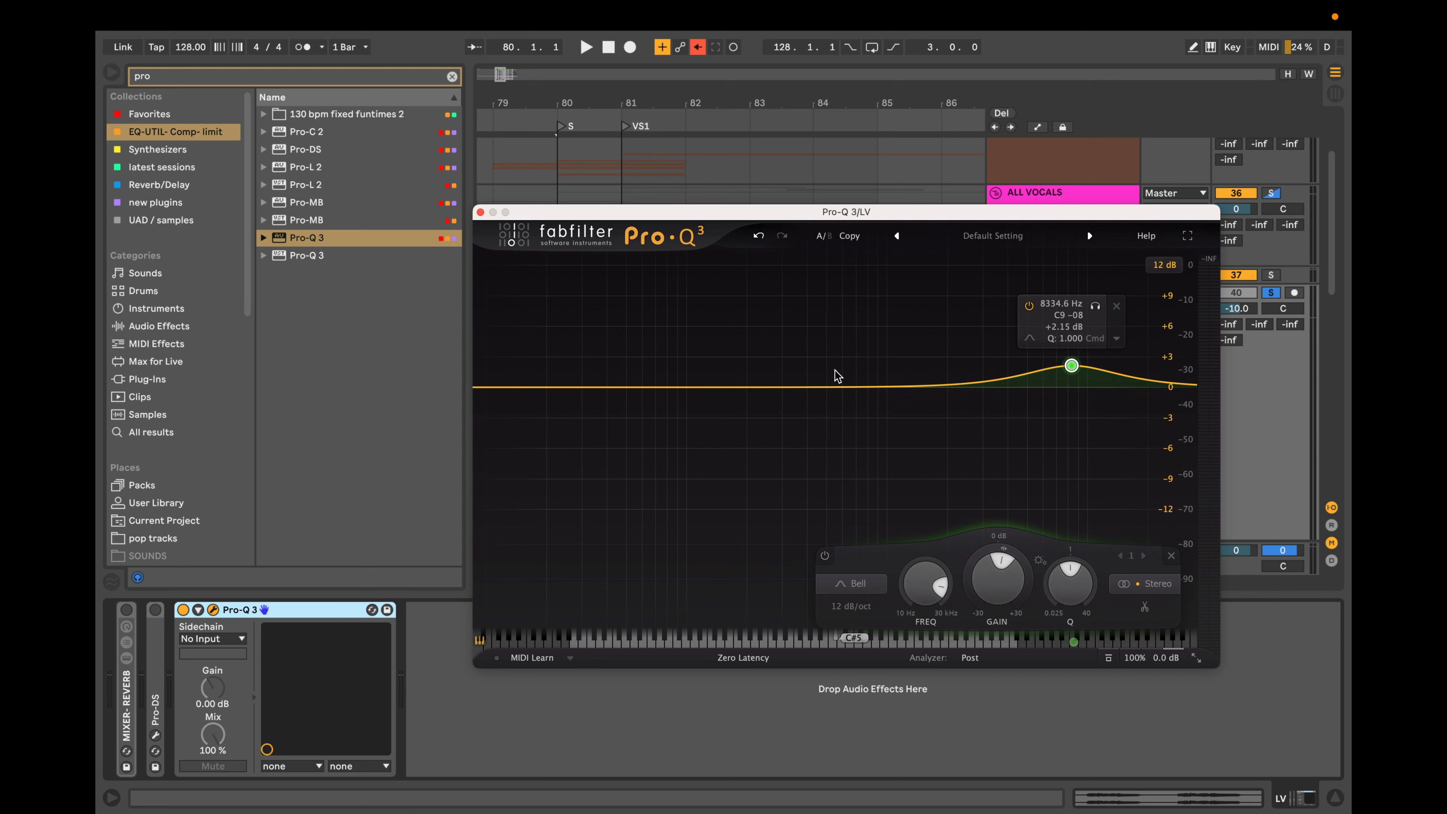
mouse_move(1071, 366)
left_click(1117, 307)
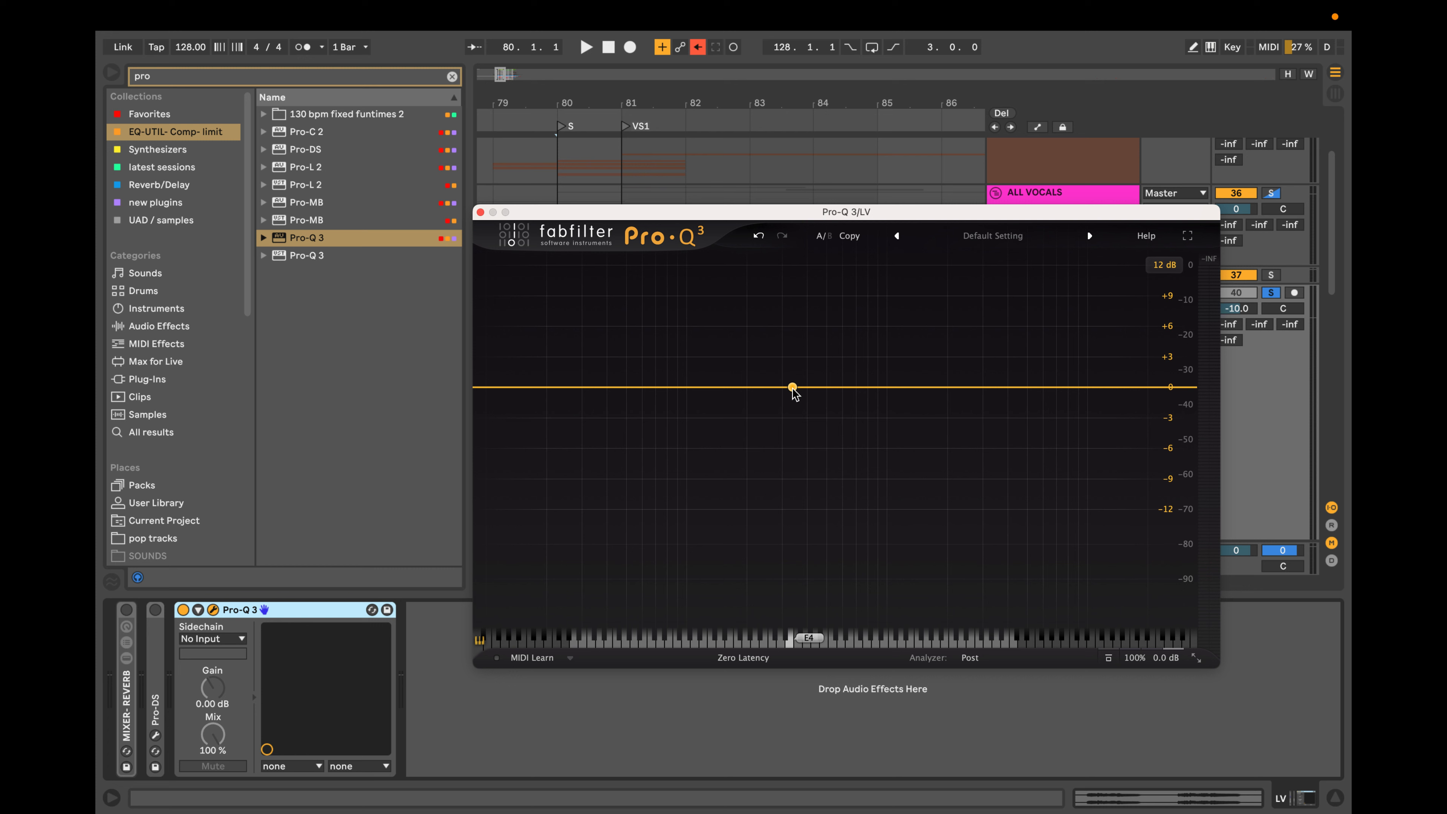
Try a bell boost of about 4.2 dB at 393 Hz with a smaller one near 7 kHz, and delete both bands.
left_click_drag(793, 390, 806, 345)
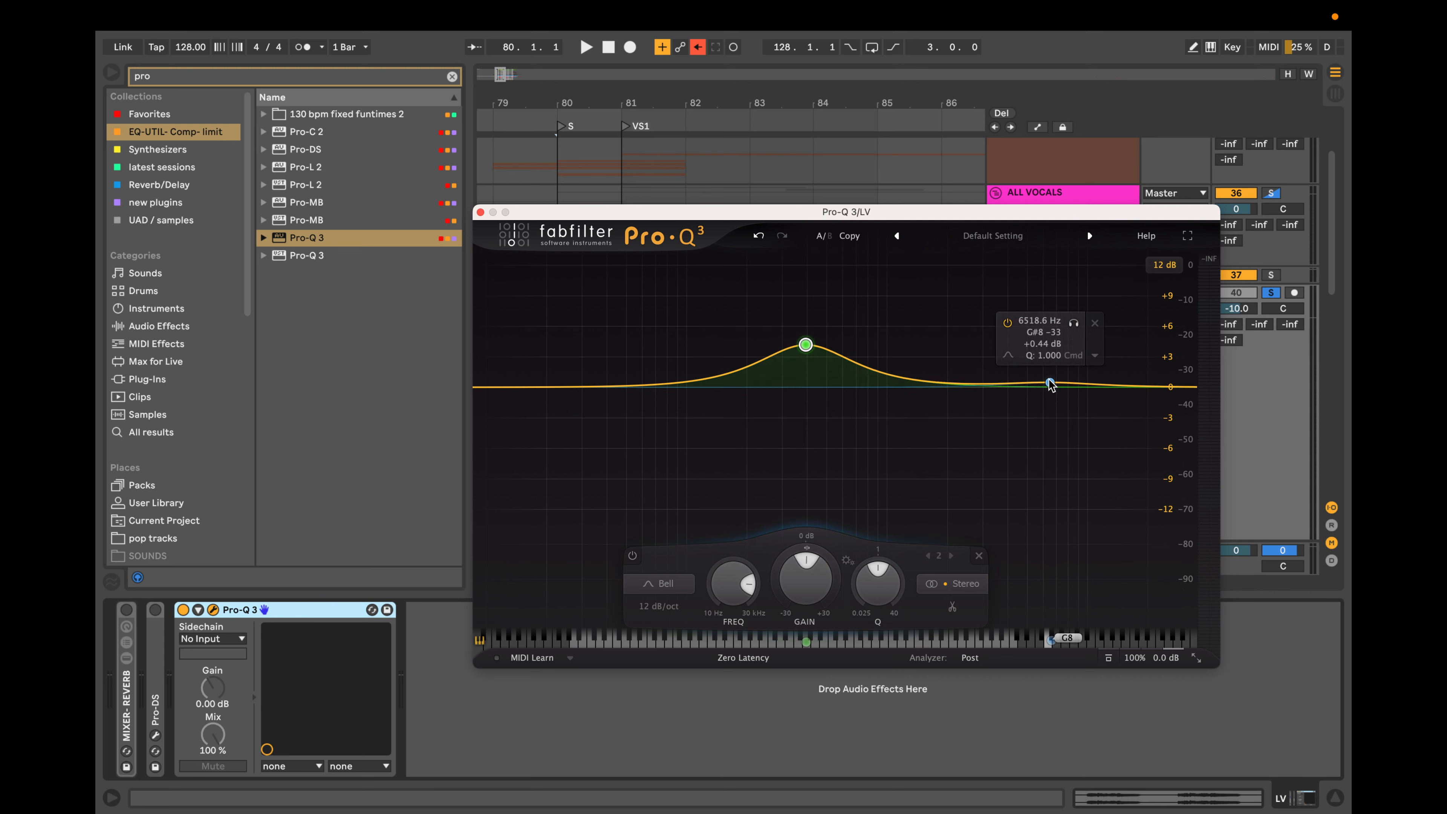
left_click_drag(1051, 382, 1056, 369)
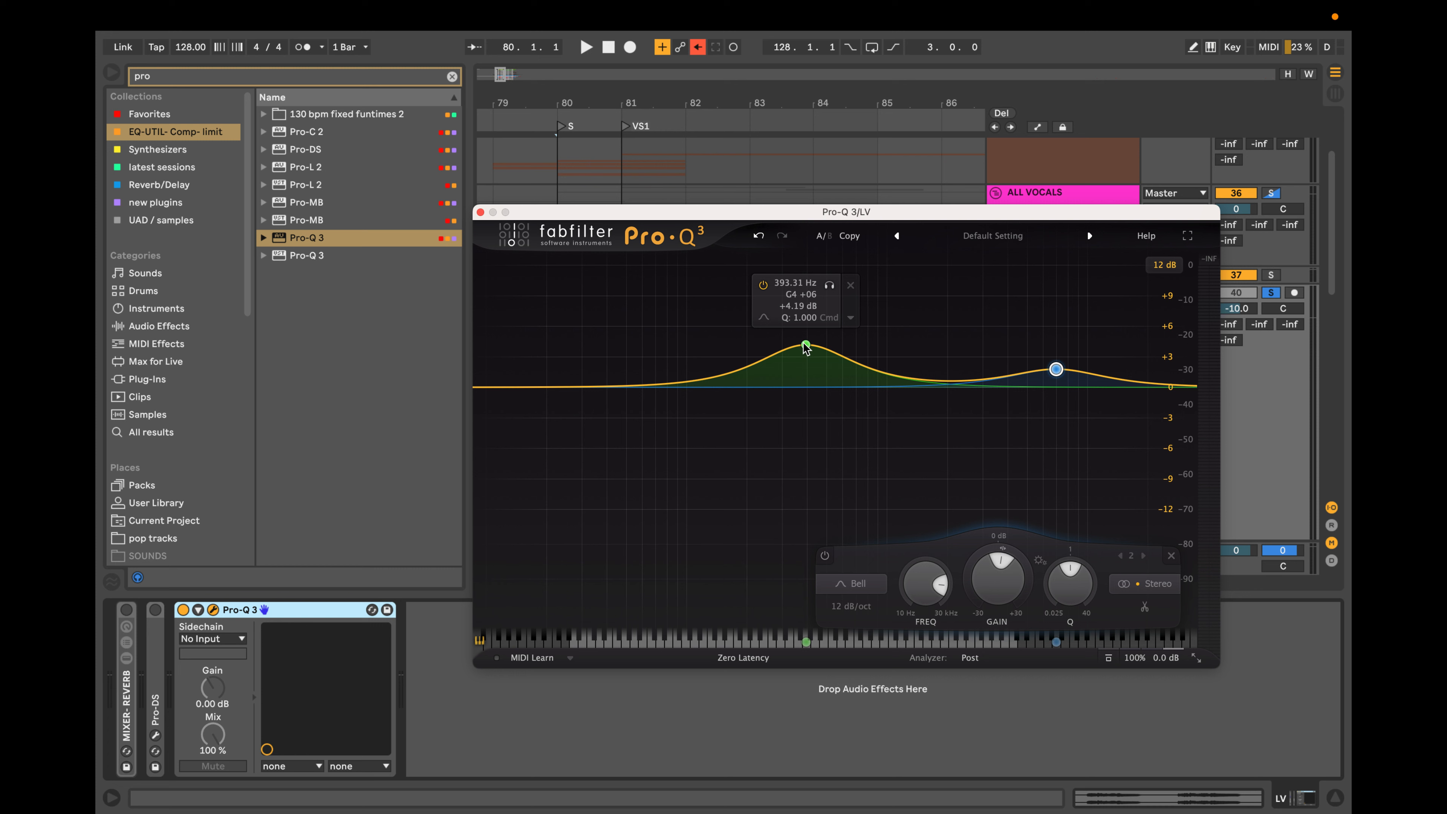
left_click(851, 285)
left_click(1101, 309)
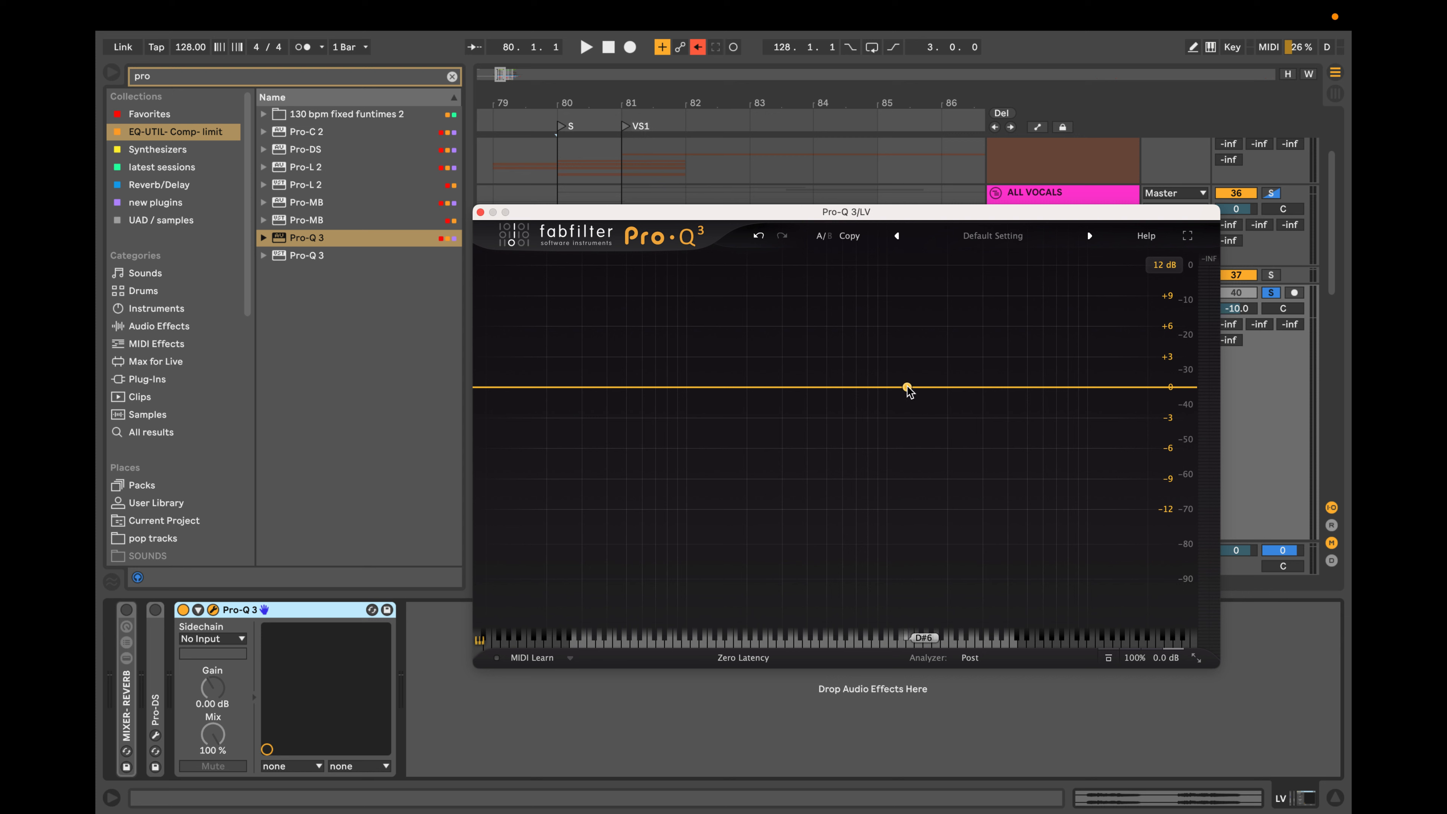
Try a small midrange bell boost and delete it, and repeat with a taller one moved to about 449 Hz and +7.9 dB.
left_click_drag(907, 387, 850, 360)
left_click(895, 302)
left_click_drag(760, 387, 871, 298)
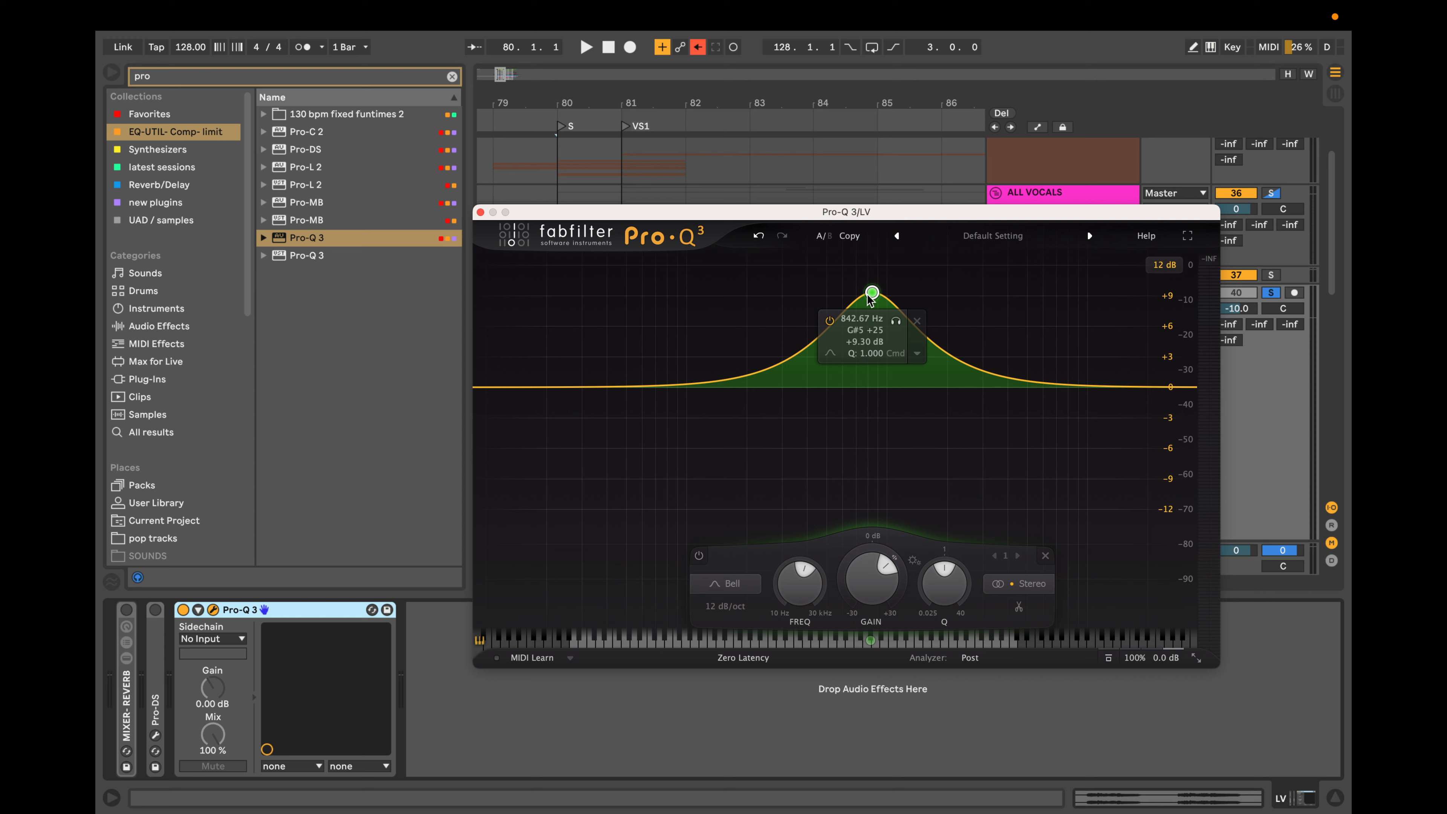
left_click_drag(871, 294, 817, 307)
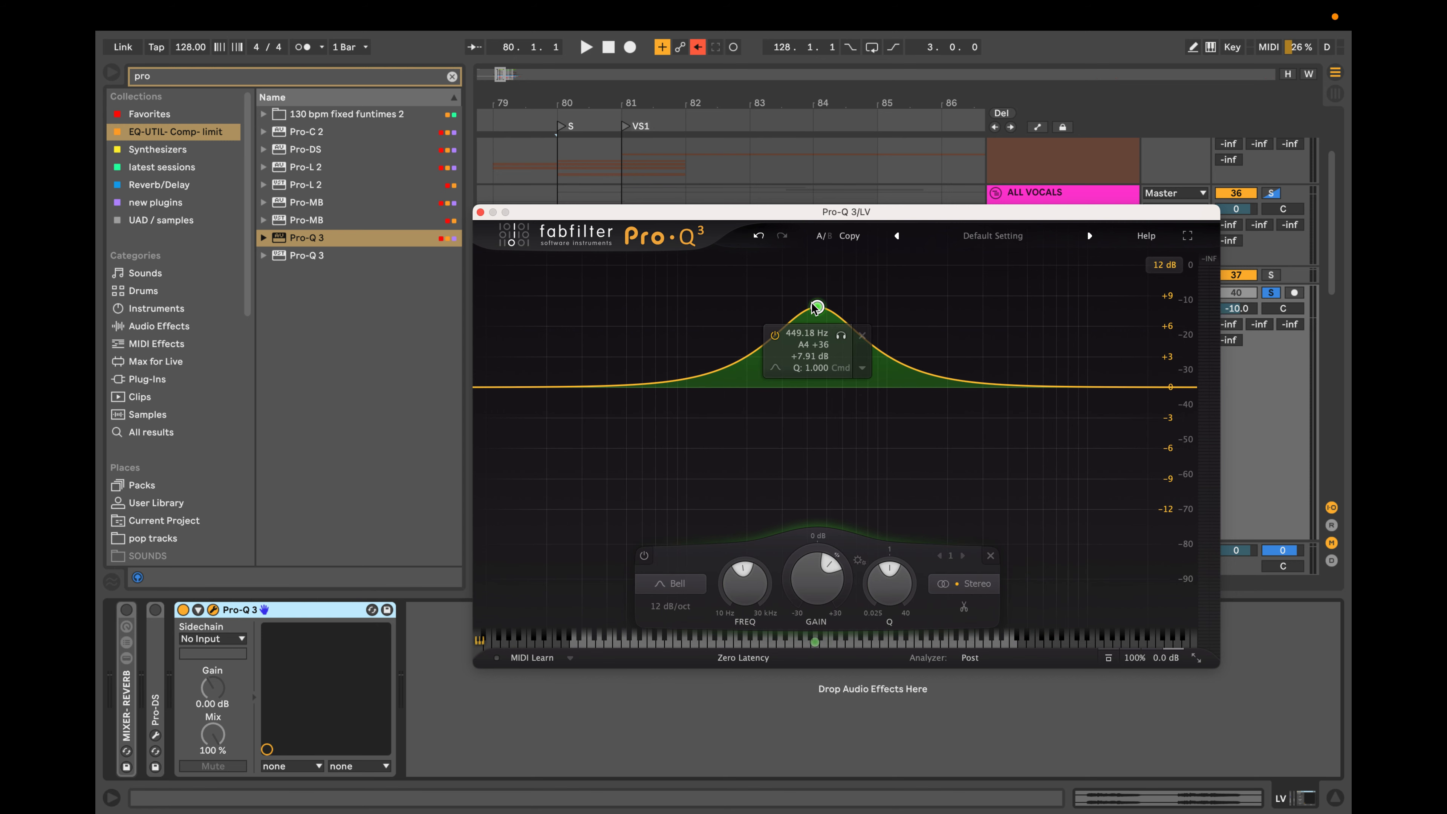
left_click(863, 337)
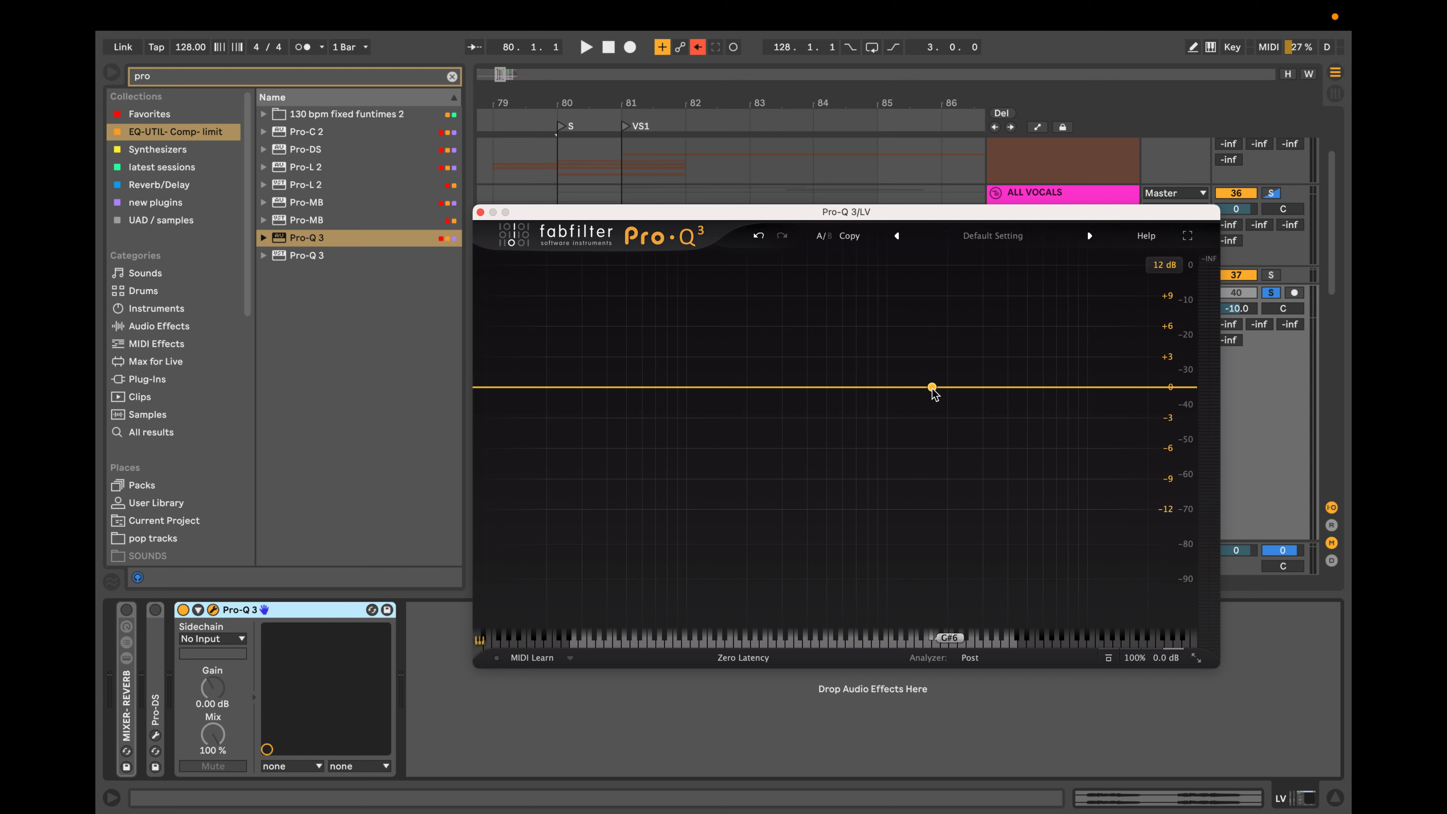
Add a flat bell band near 1.7 kHz, audition it in solo while sweeping its frequency, and bring it to about 3.2 kHz.
left_click(933, 388)
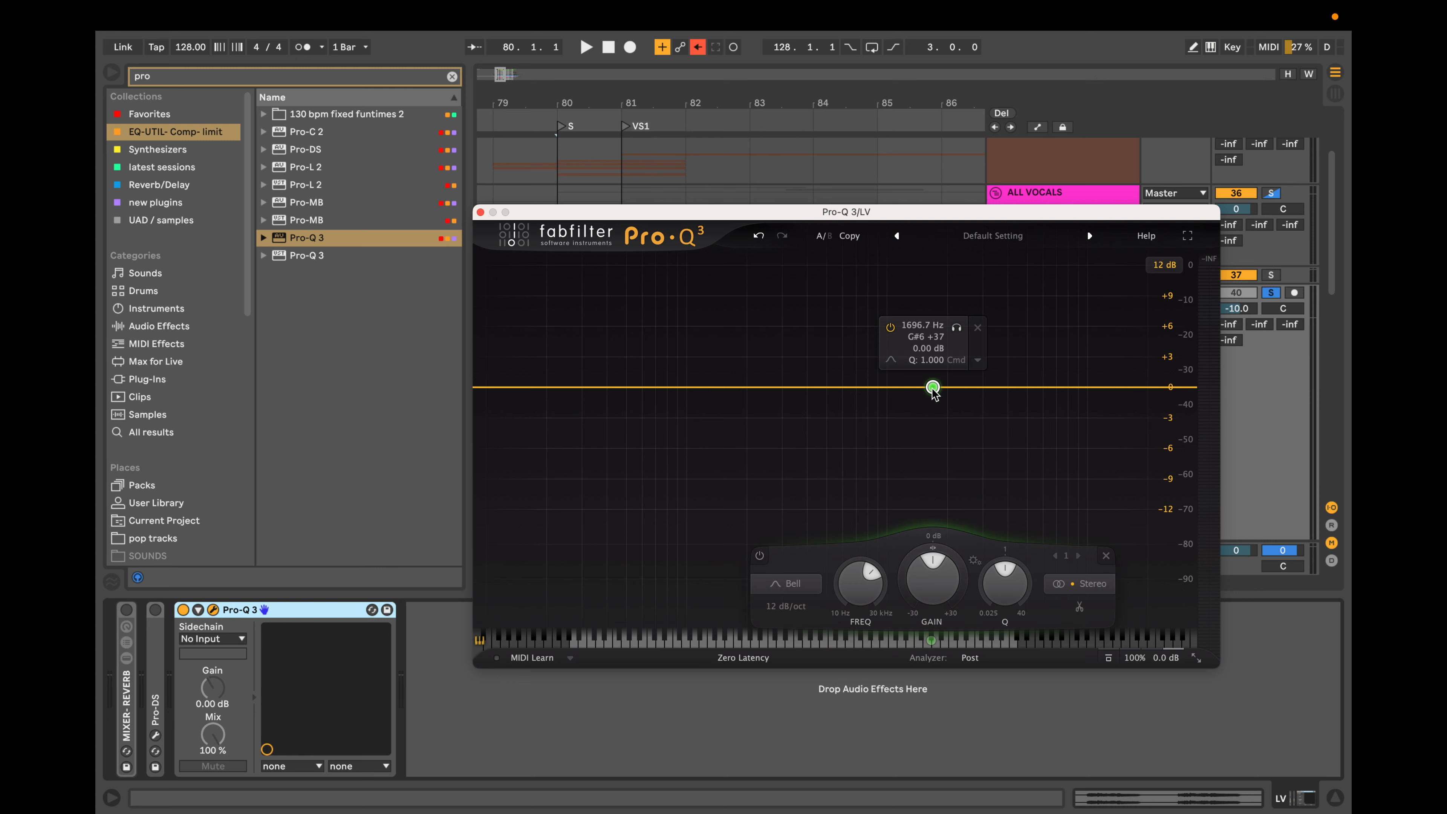
left_click(951, 333)
left_click(956, 331)
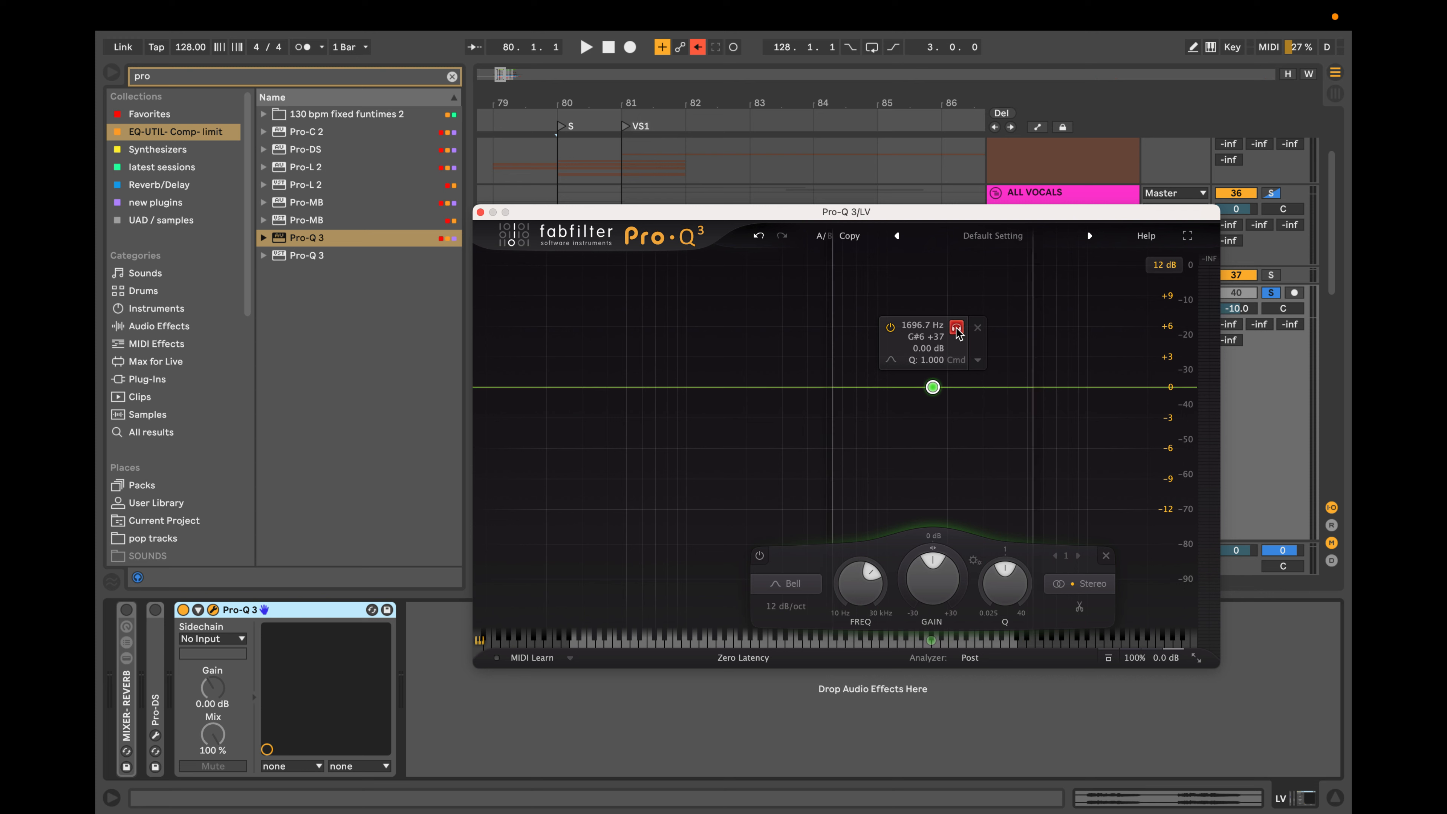
mouse_move(958, 334)
left_mouse_down()
mouse_move(760, 334)
mouse_move(1097, 335)
mouse_move(877, 336)
mouse_move(936, 338)
left_mouse_up()
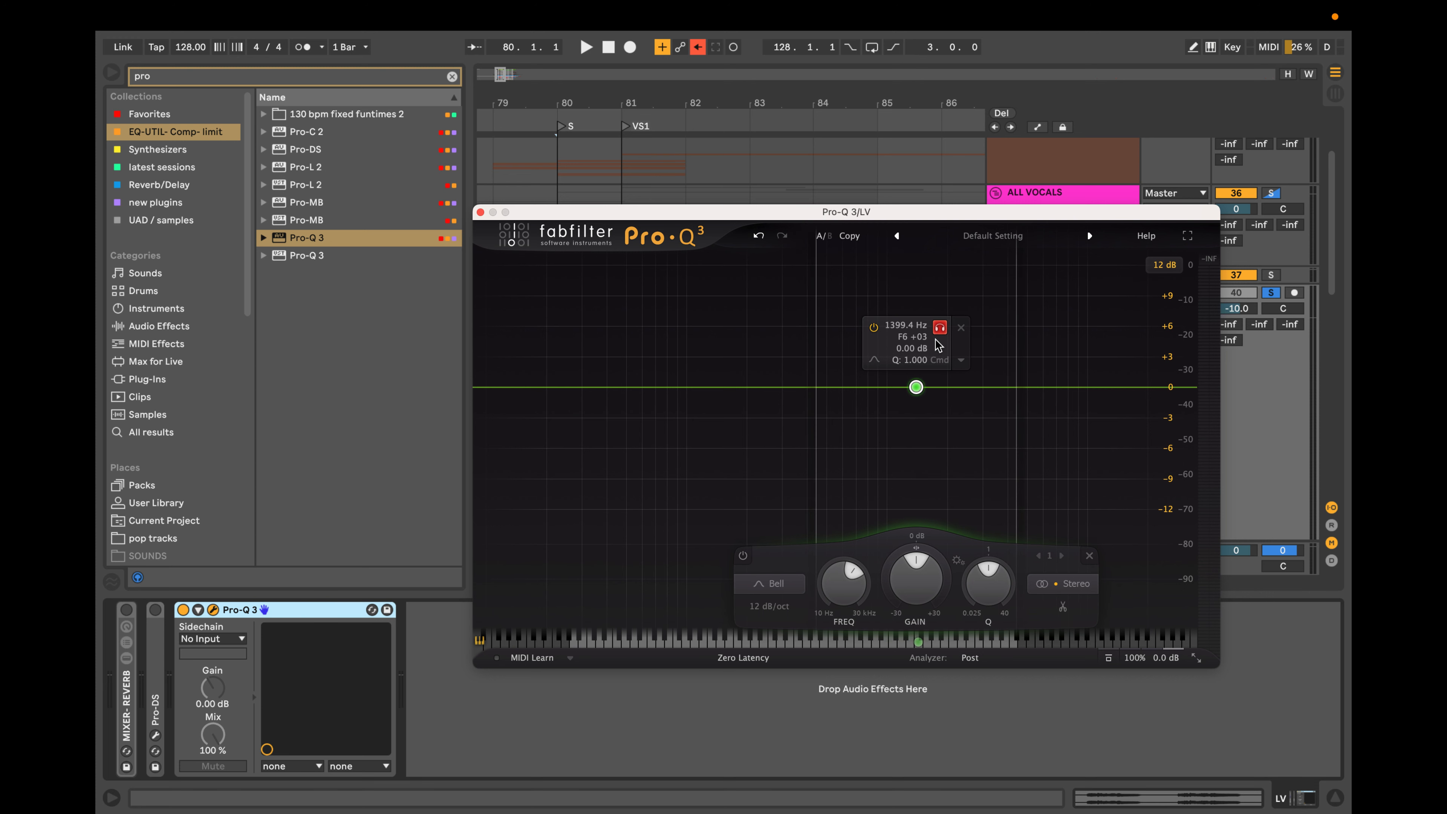
left_click_drag(935, 338, 1121, 334)
left_click_drag(1105, 388, 989, 387)
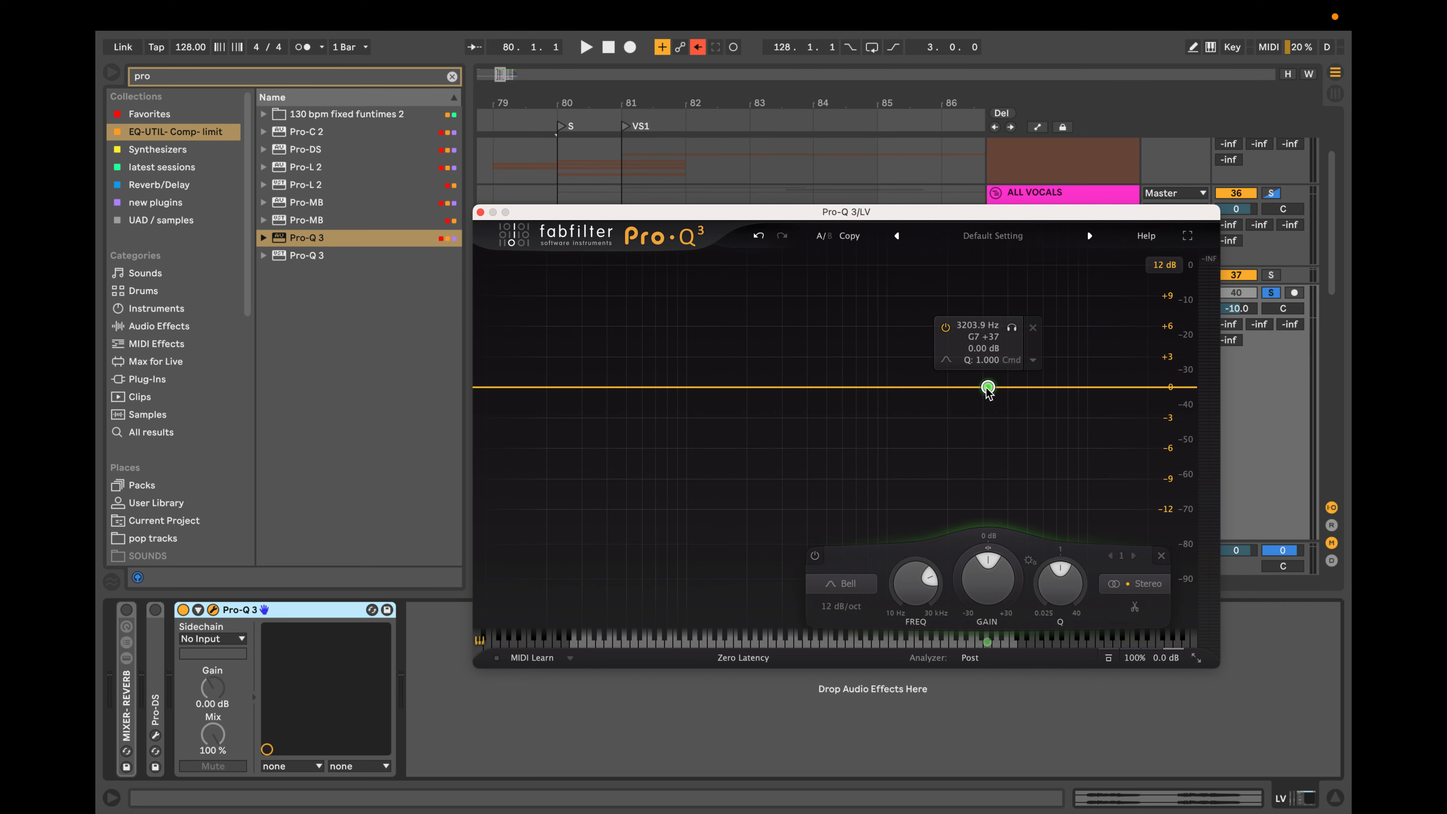
Solo the flat band again and sweep it down to about 1.24 kHz and back up to around 2.4 kHz.
left_click(1012, 328)
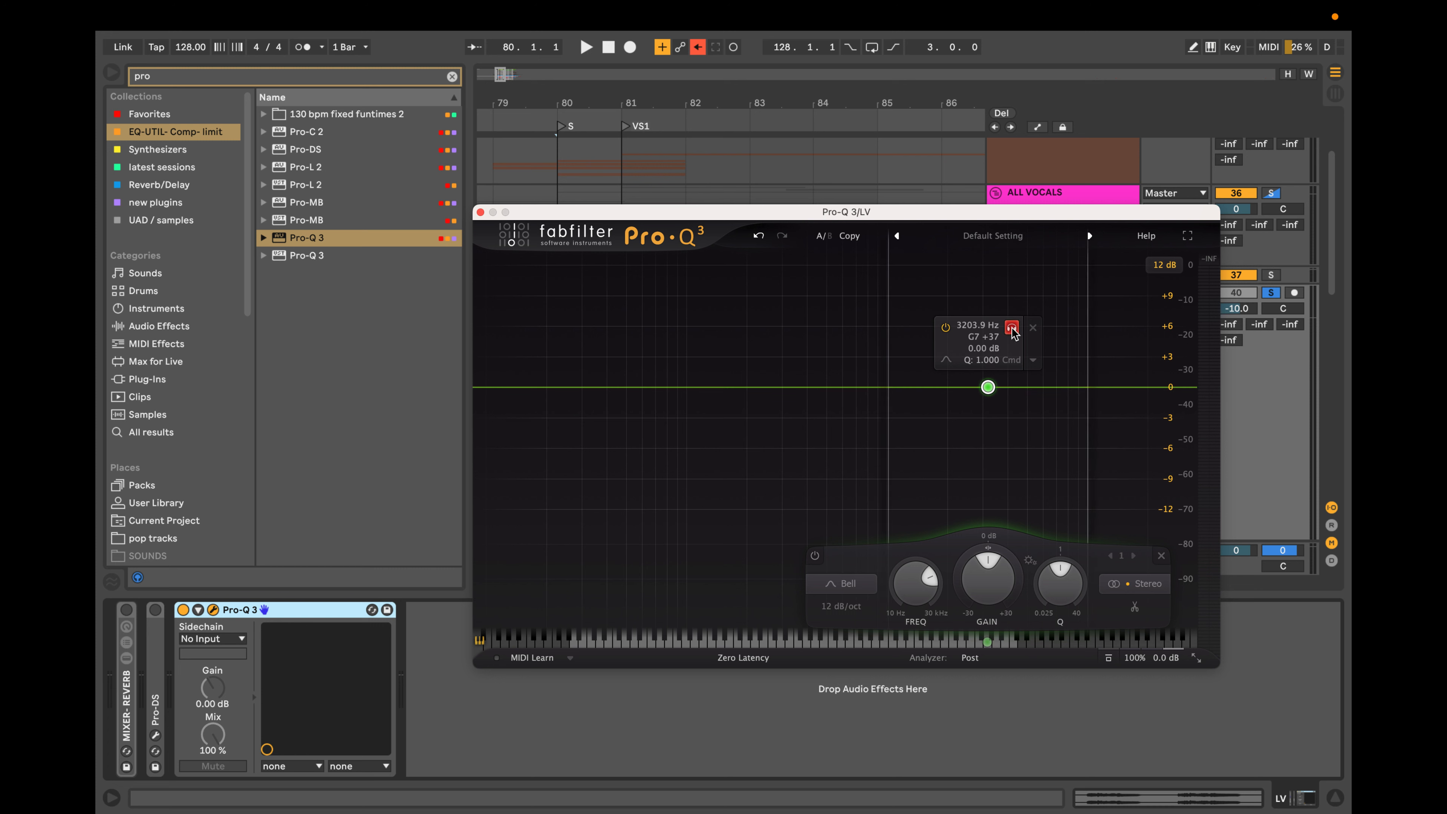
mouse_move(1012, 334)
left_mouse_down()
mouse_move(1116, 336)
mouse_move(1024, 340)
left_mouse_up()
left_click_drag(1006, 335, 933, 336)
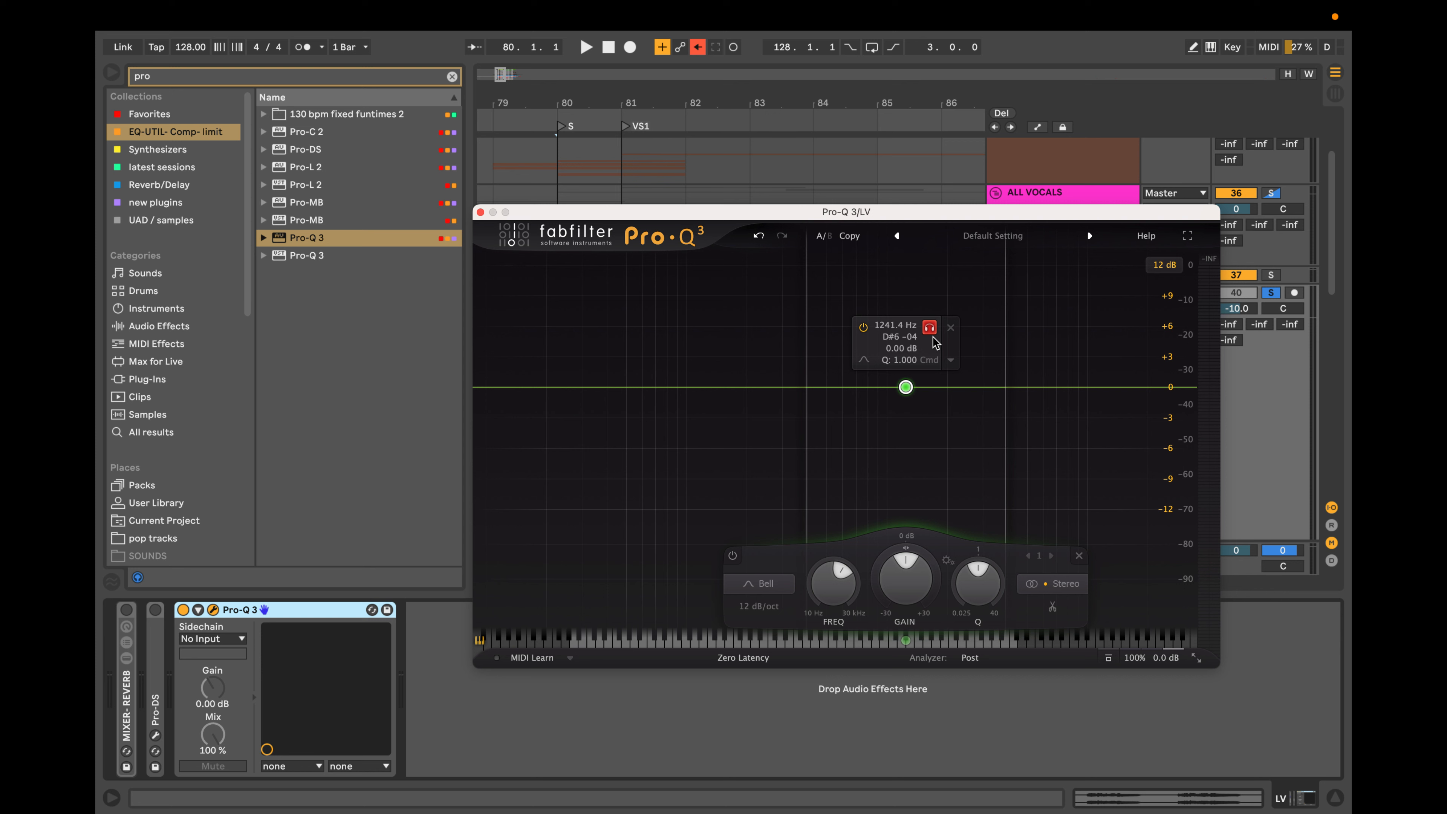
left_click_drag(933, 337, 992, 337)
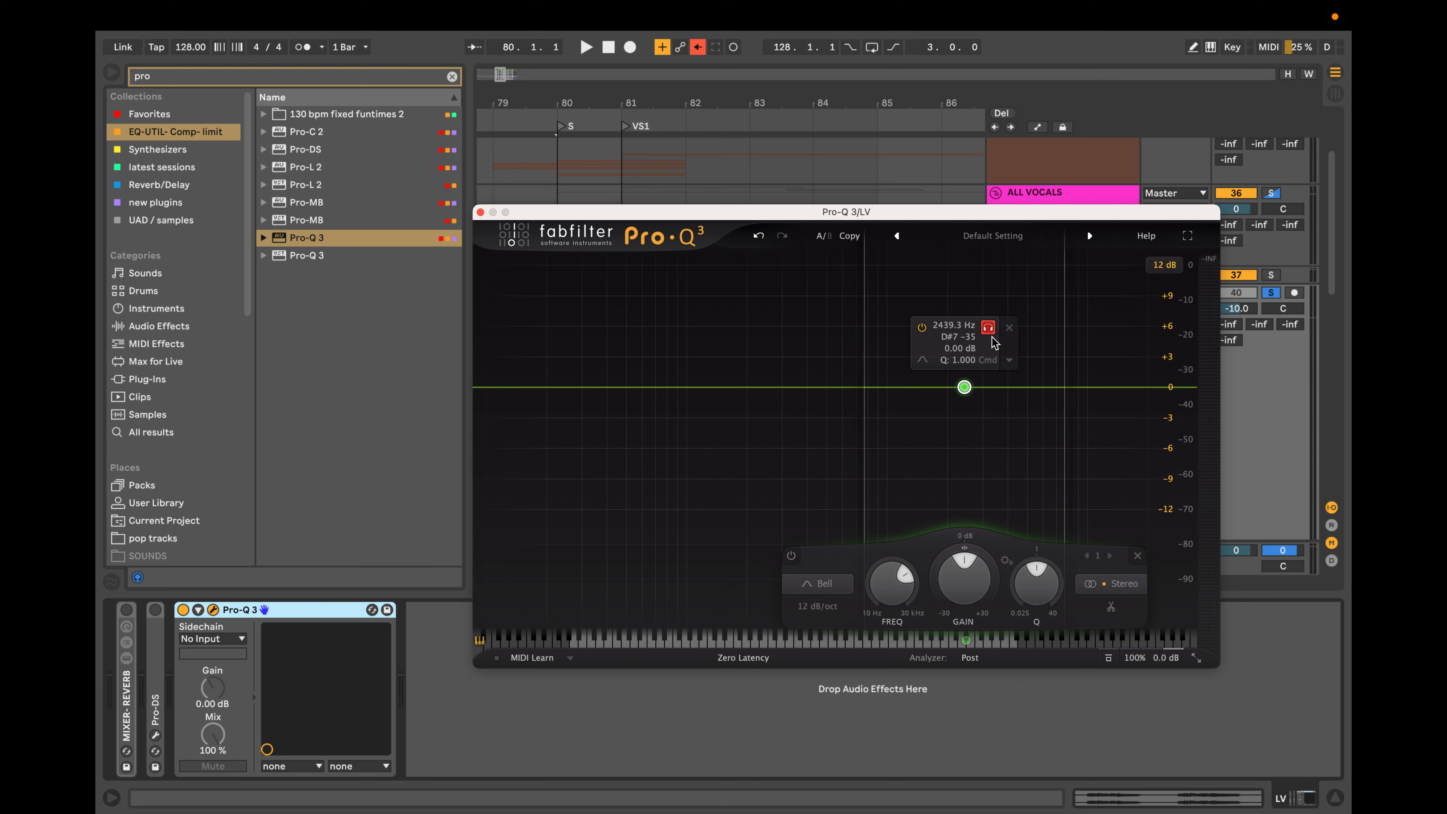
left_click_drag(992, 337, 989, 337)
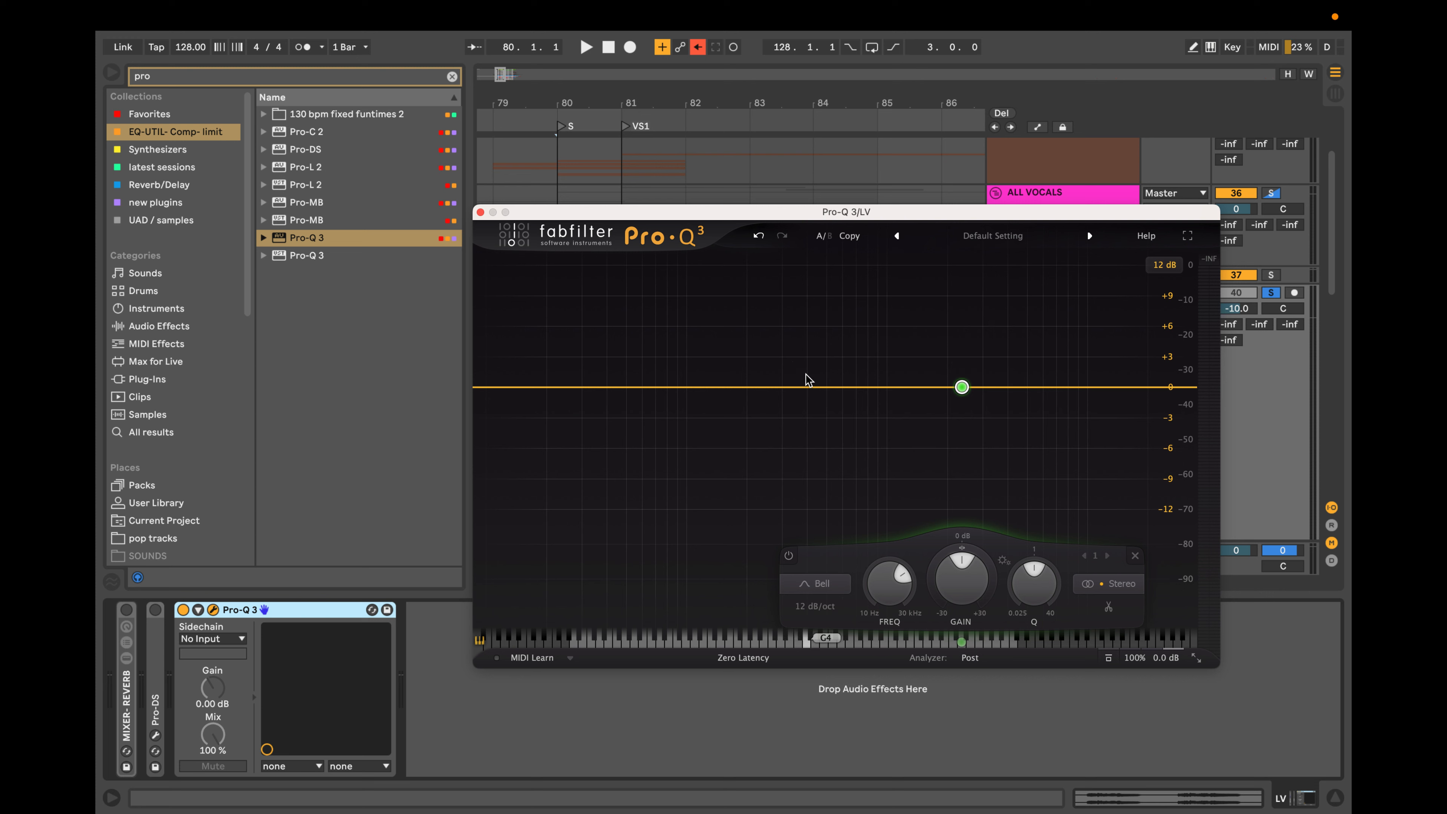
Try a second bell boost of about 12 dB near 2 kHz, raise it further, and delete both bands.
left_click_drag(879, 387, 968, 253)
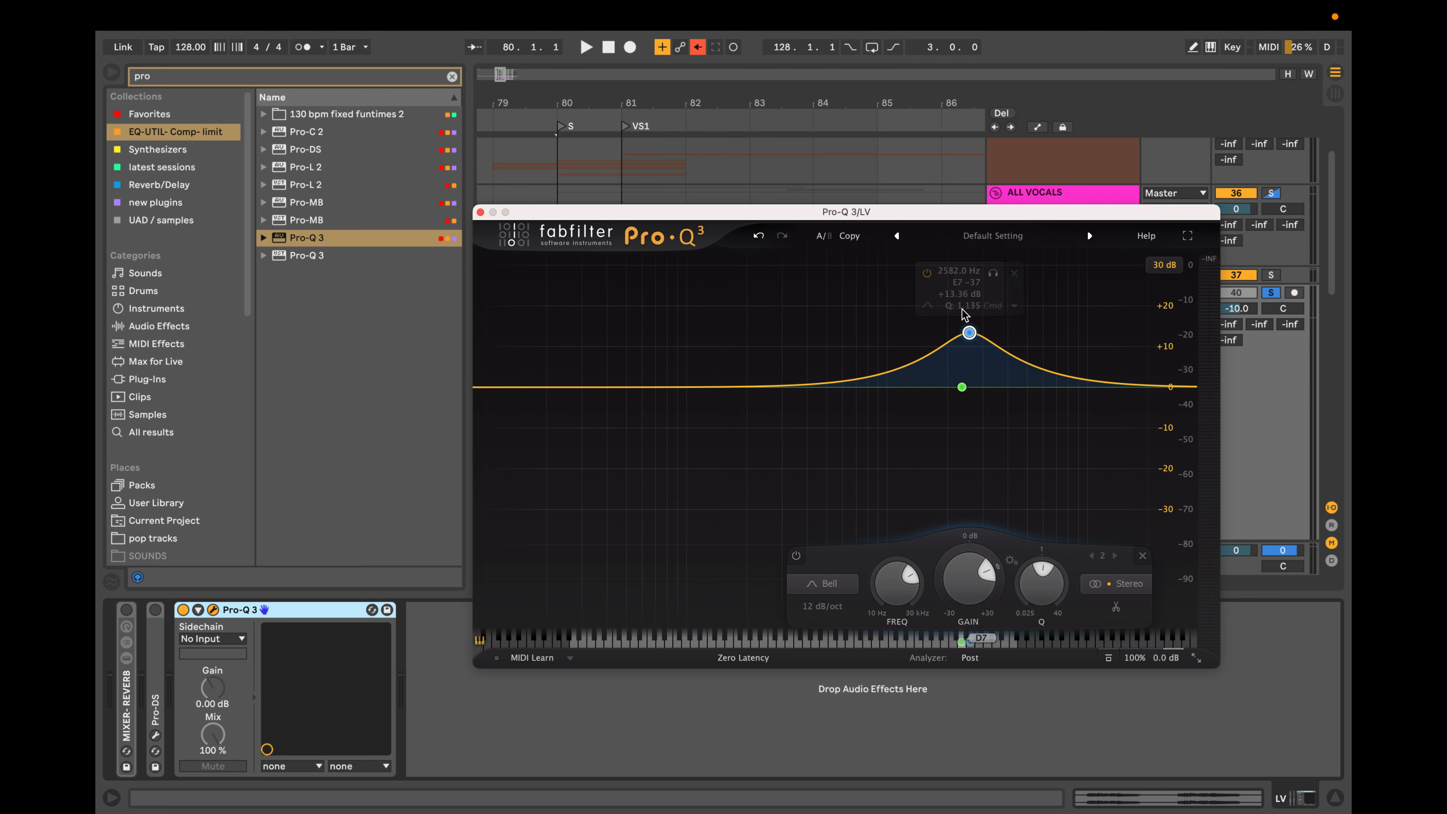
left_click_drag(970, 332, 948, 338)
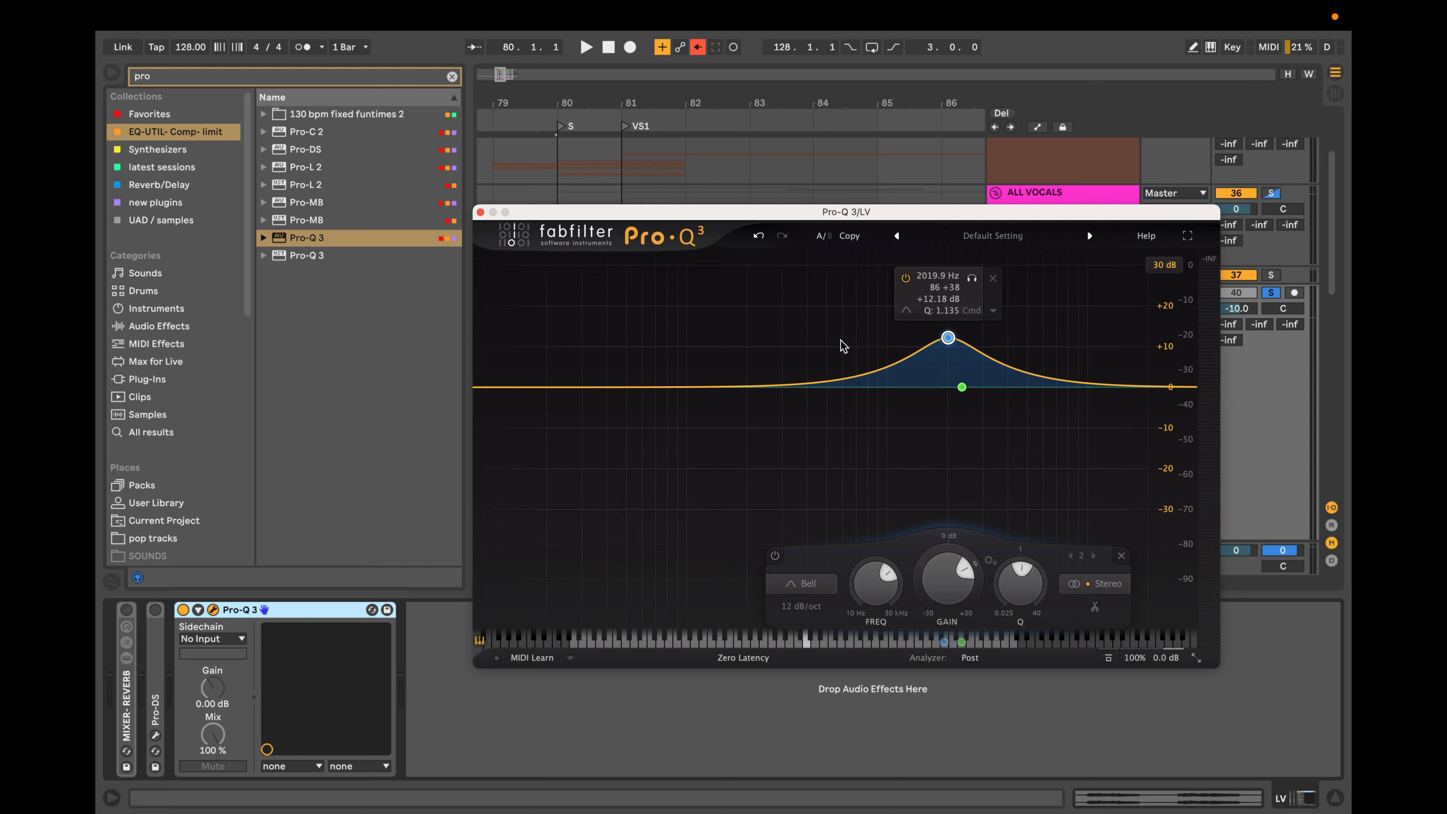
mouse_move(948, 337)
left_mouse_down()
mouse_move(954, 269)
mouse_move(943, 313)
left_mouse_up()
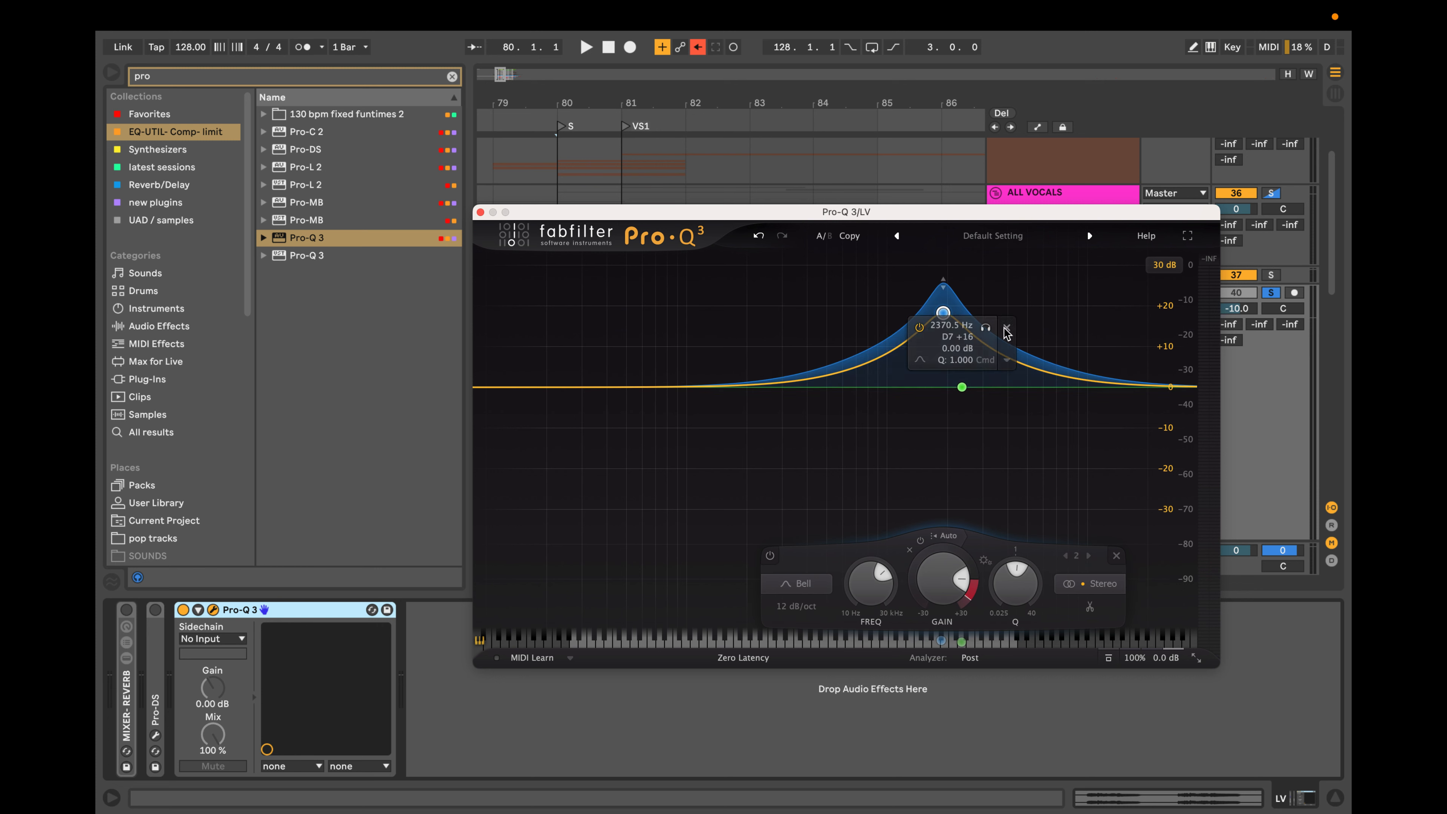
left_click(988, 343)
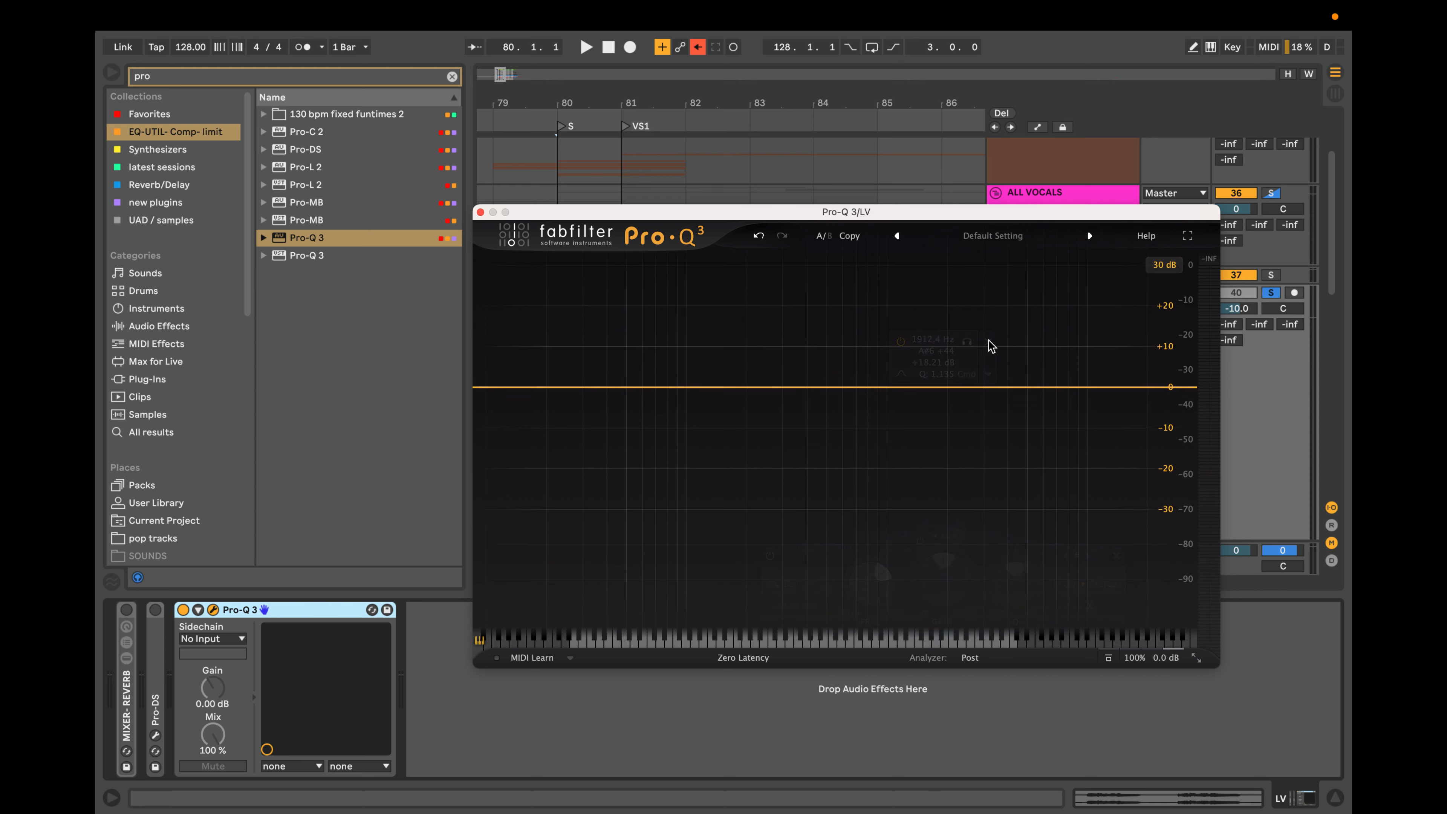
Try a bell boost of about 19 dB at 1.57 kHz, narrow its Q to about 9.9, sweep it to about 379 Hz, and delete it.
left_click_drag(911, 387, 926, 342)
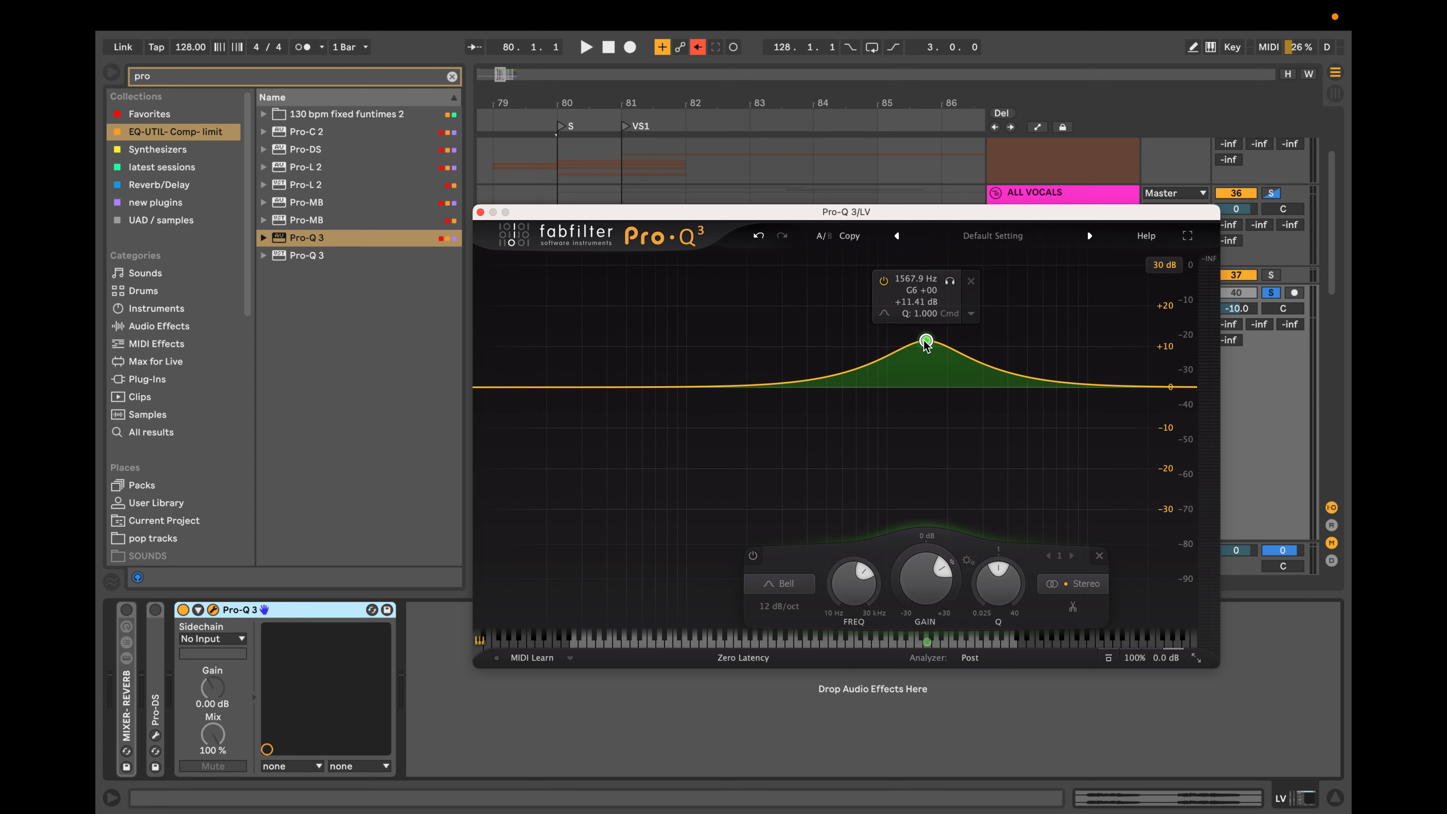
scroll(924, 341, "up", 10)
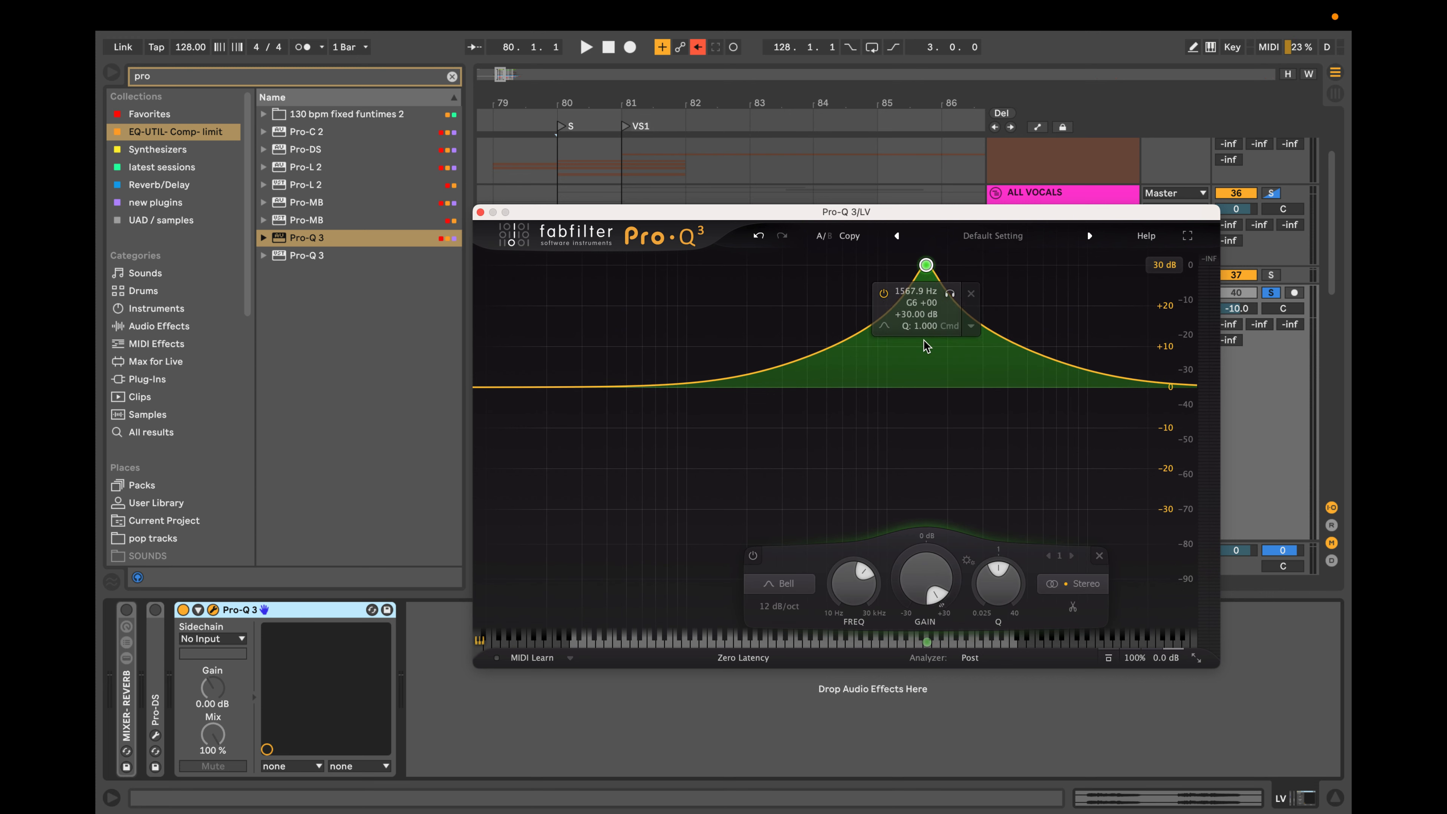
scroll(924, 604, "down", 6)
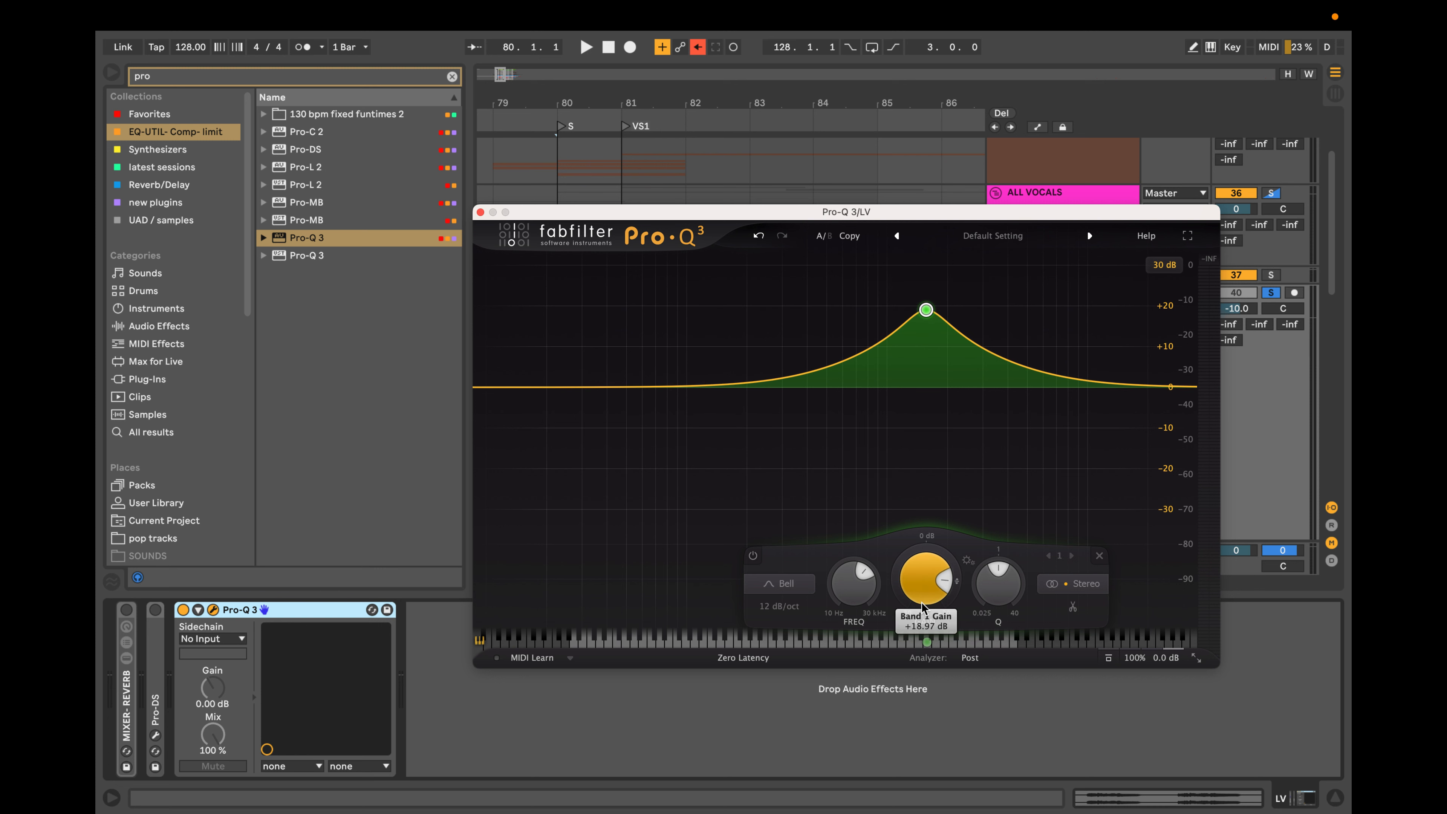
left_click_drag(999, 596, 1097, 477)
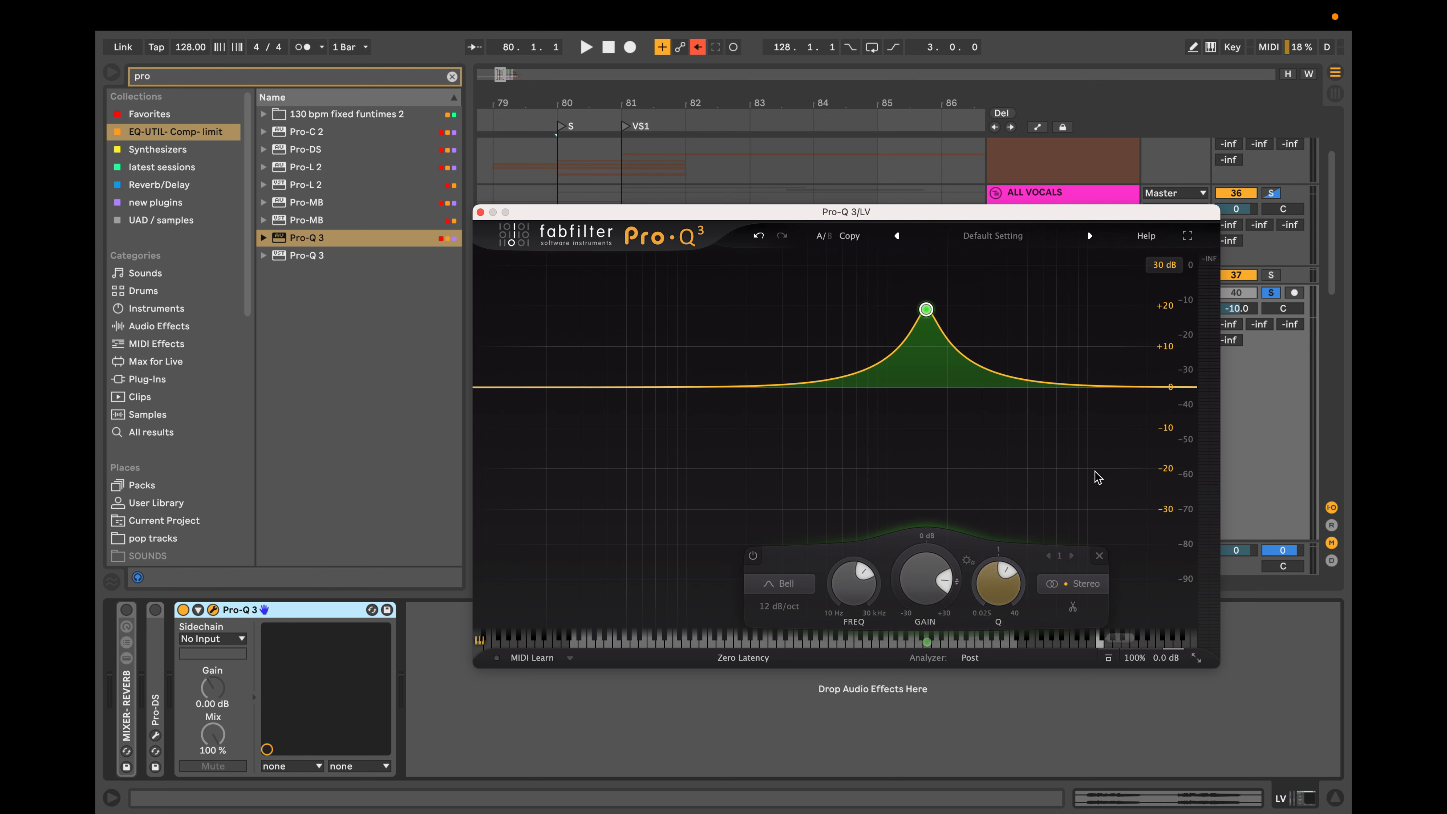
mouse_move(994, 564)
left_mouse_down()
mouse_move(1002, 507)
mouse_move(990, 544)
left_mouse_up()
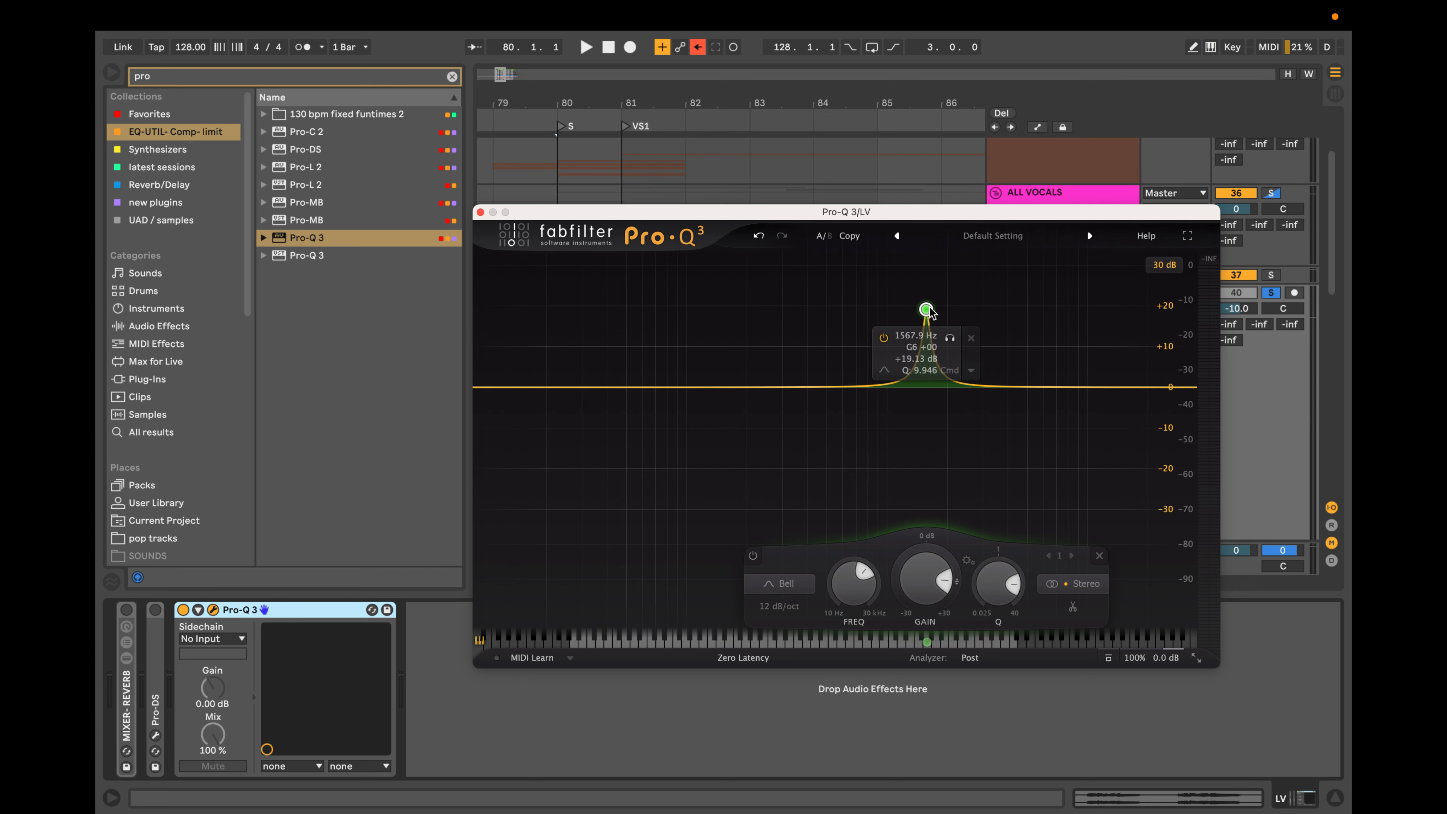
left_click_drag(930, 312, 805, 312)
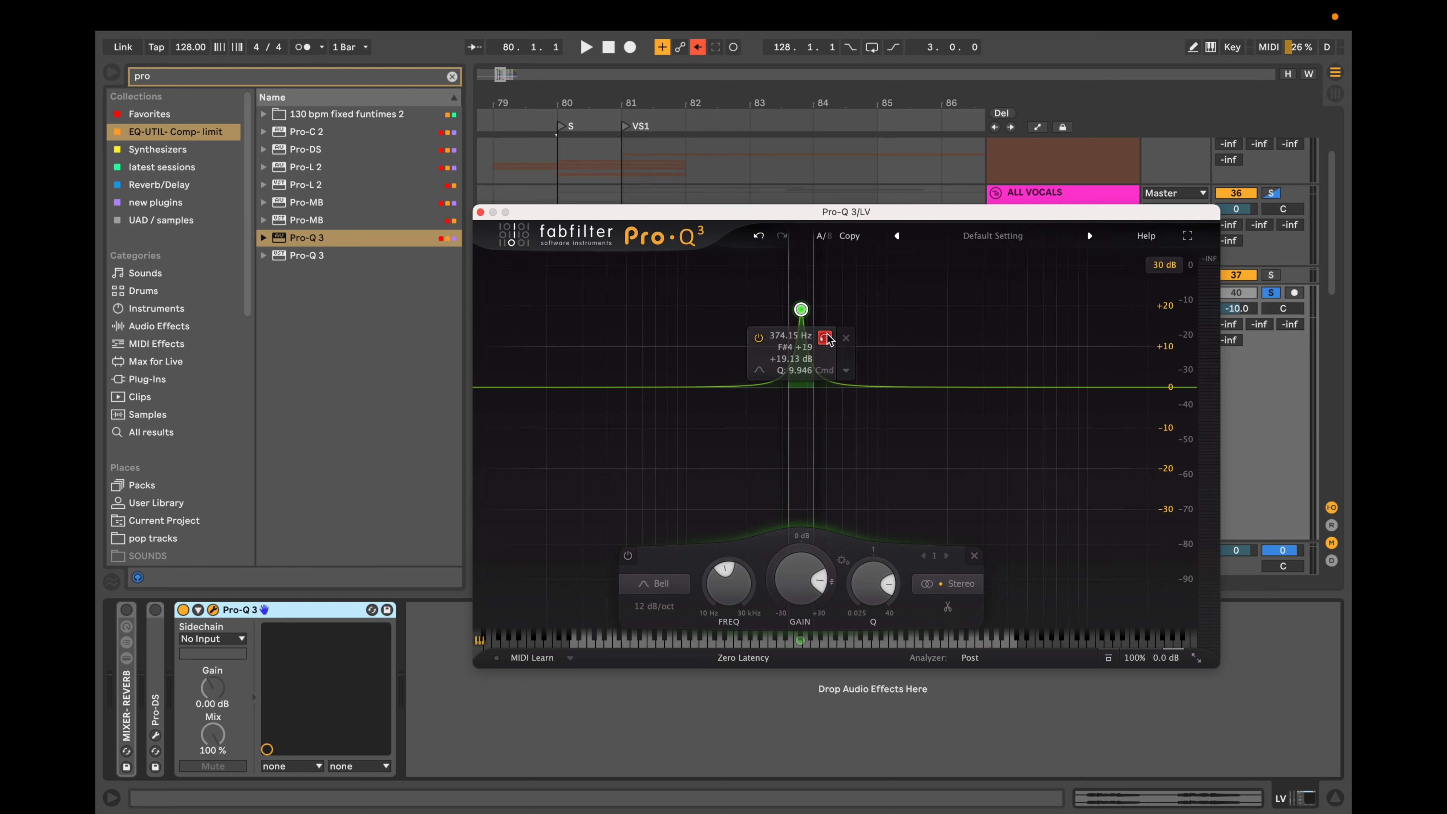
left_click(847, 338)
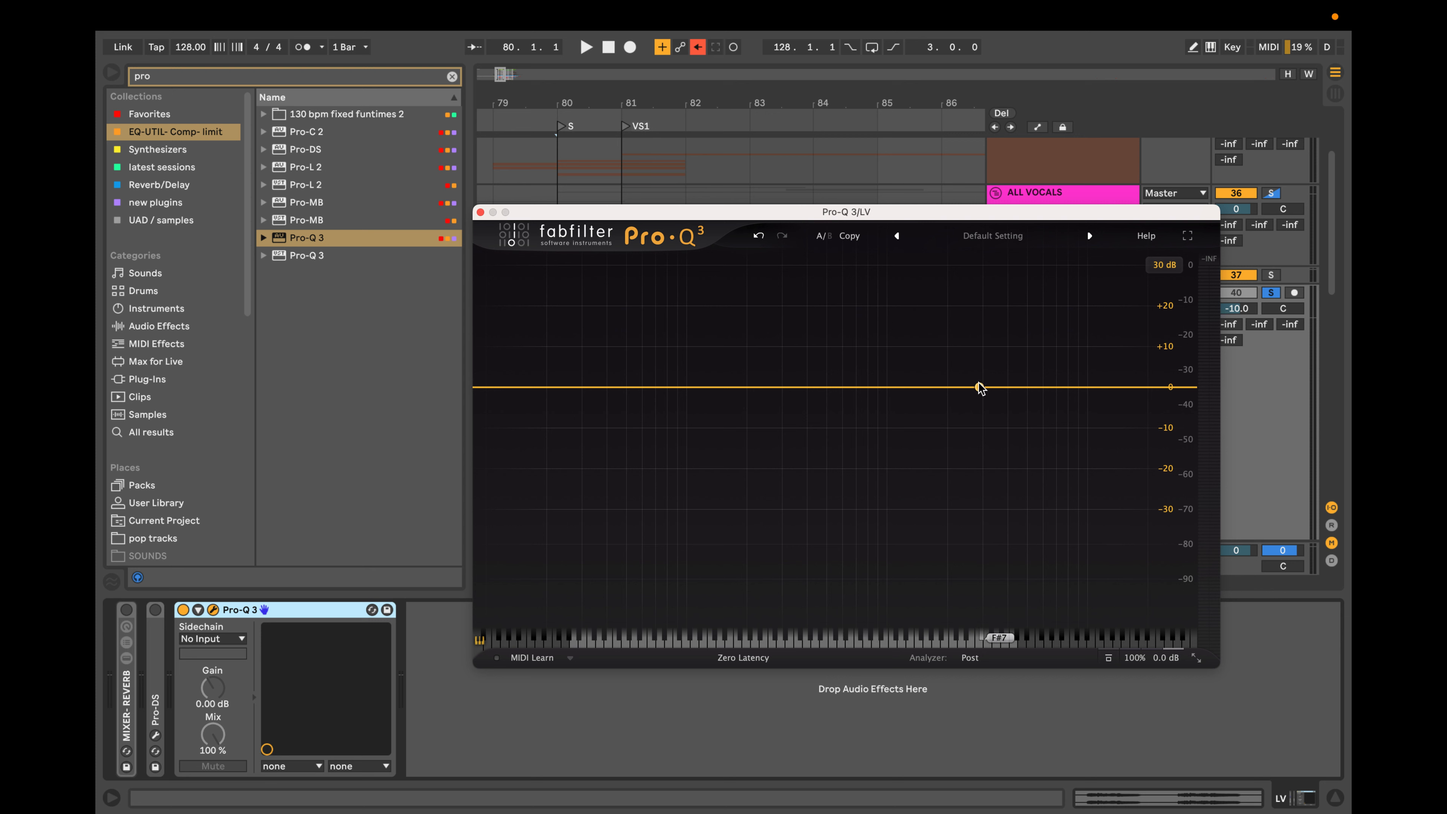
Audition a flat bell band in solo near 4.1 kHz, move it down to about 594 Hz, and delete it.
left_click(1008, 388)
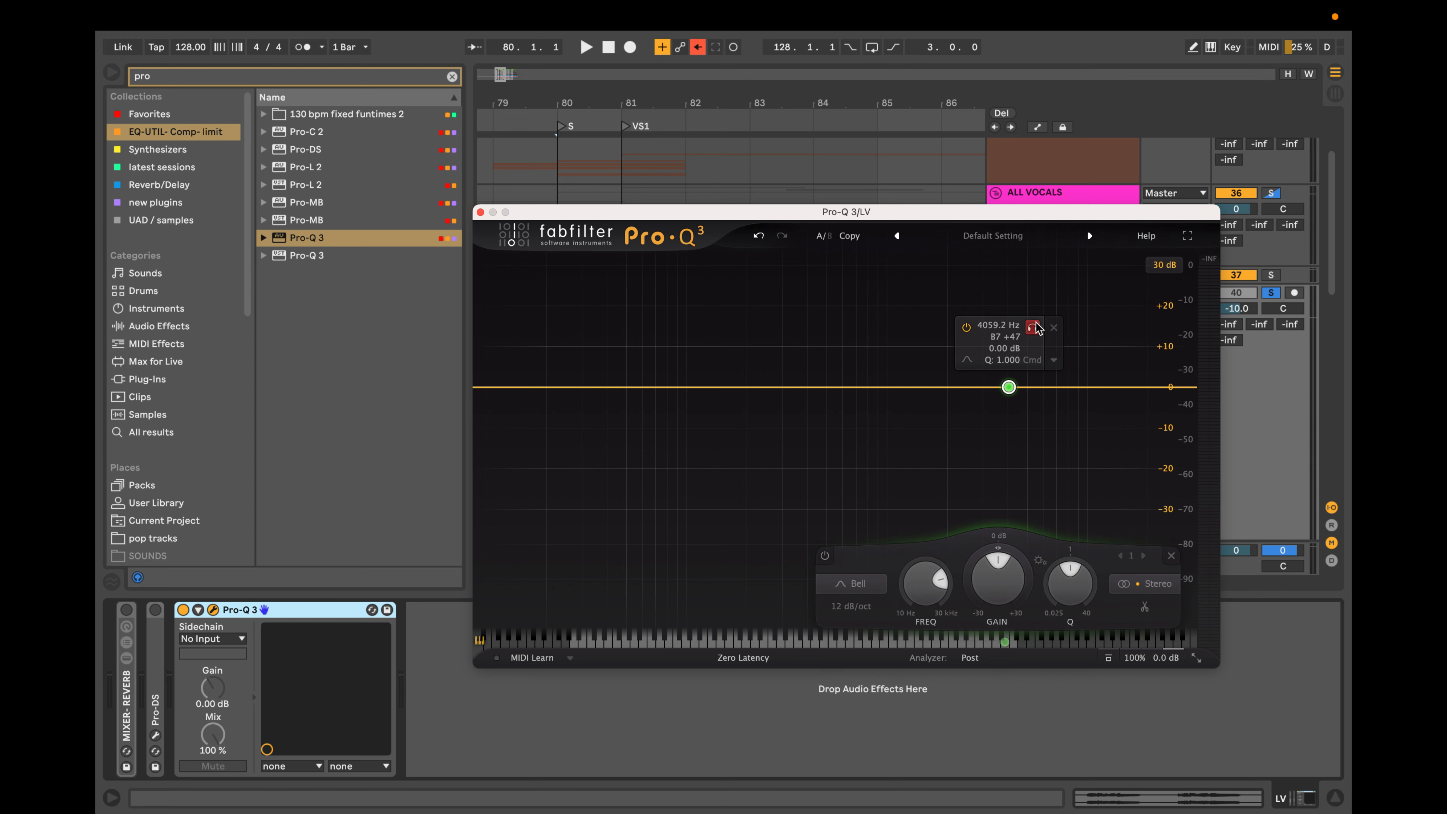
left_click_drag(1011, 379, 867, 373)
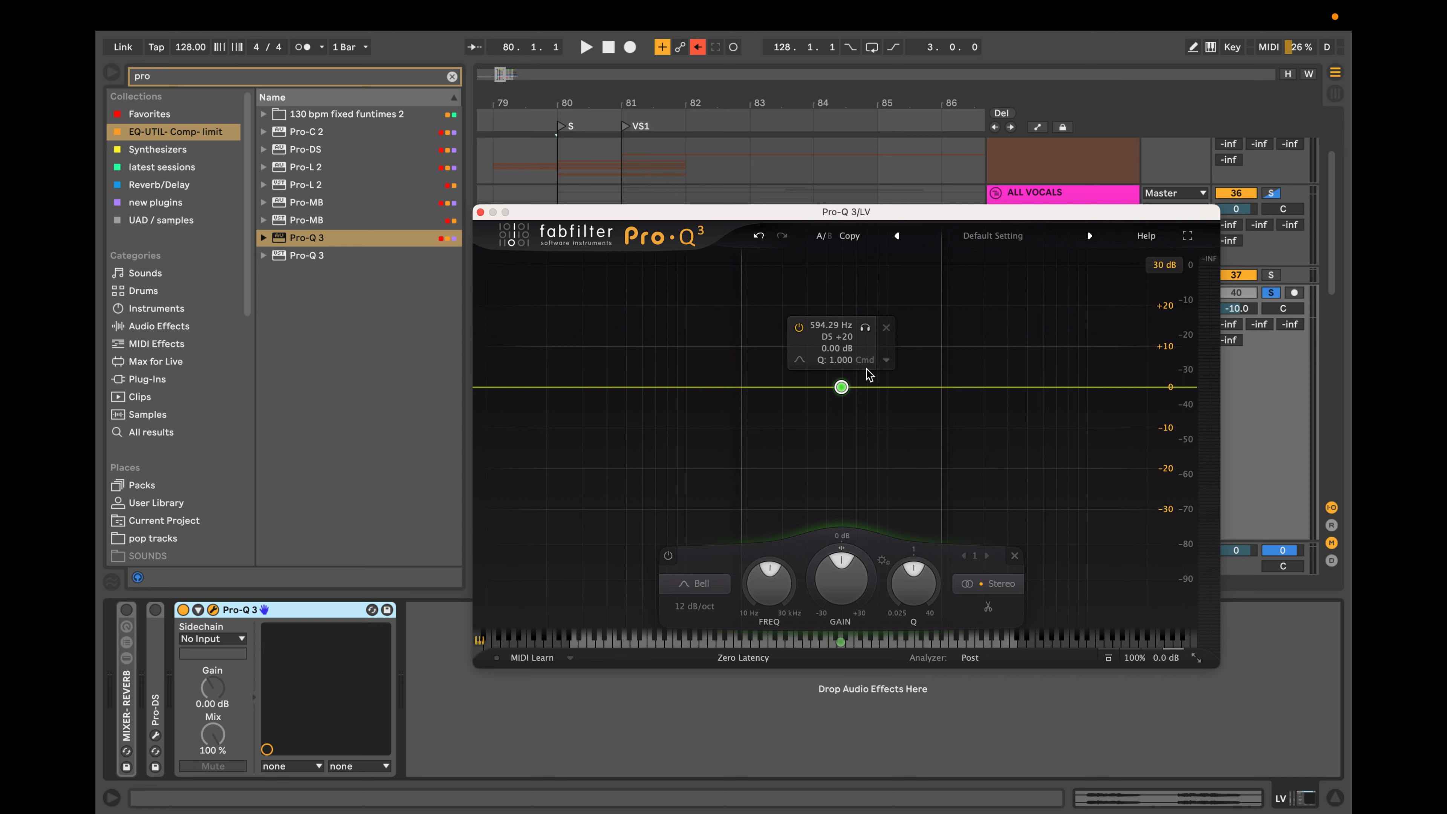
left_click(887, 327)
Add a bell band near 3.4 kHz, pull it lower in frequency into a boost, and delete it.
left_click(993, 387)
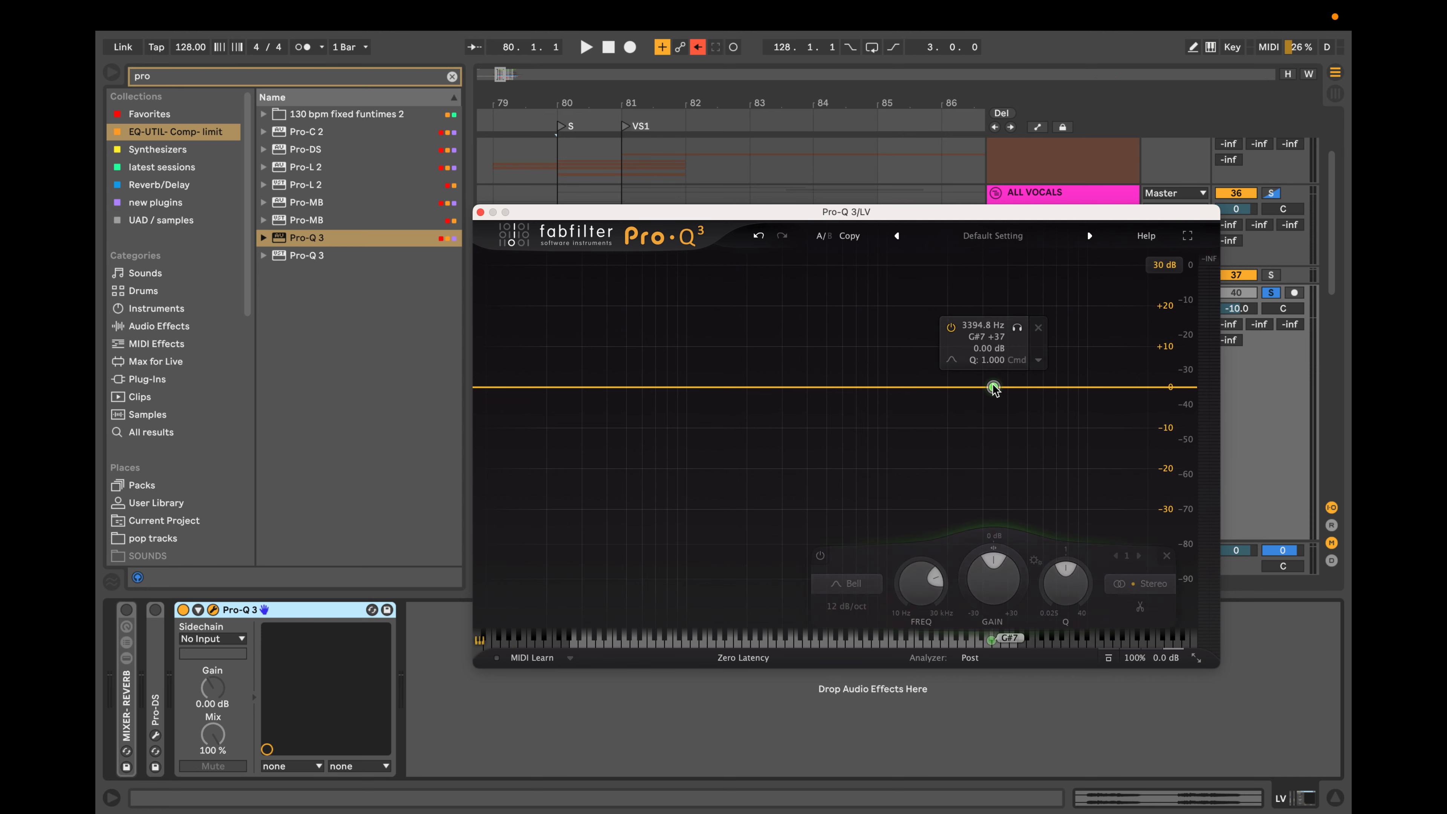
left_click_drag(994, 388, 849, 297)
left_click(894, 325)
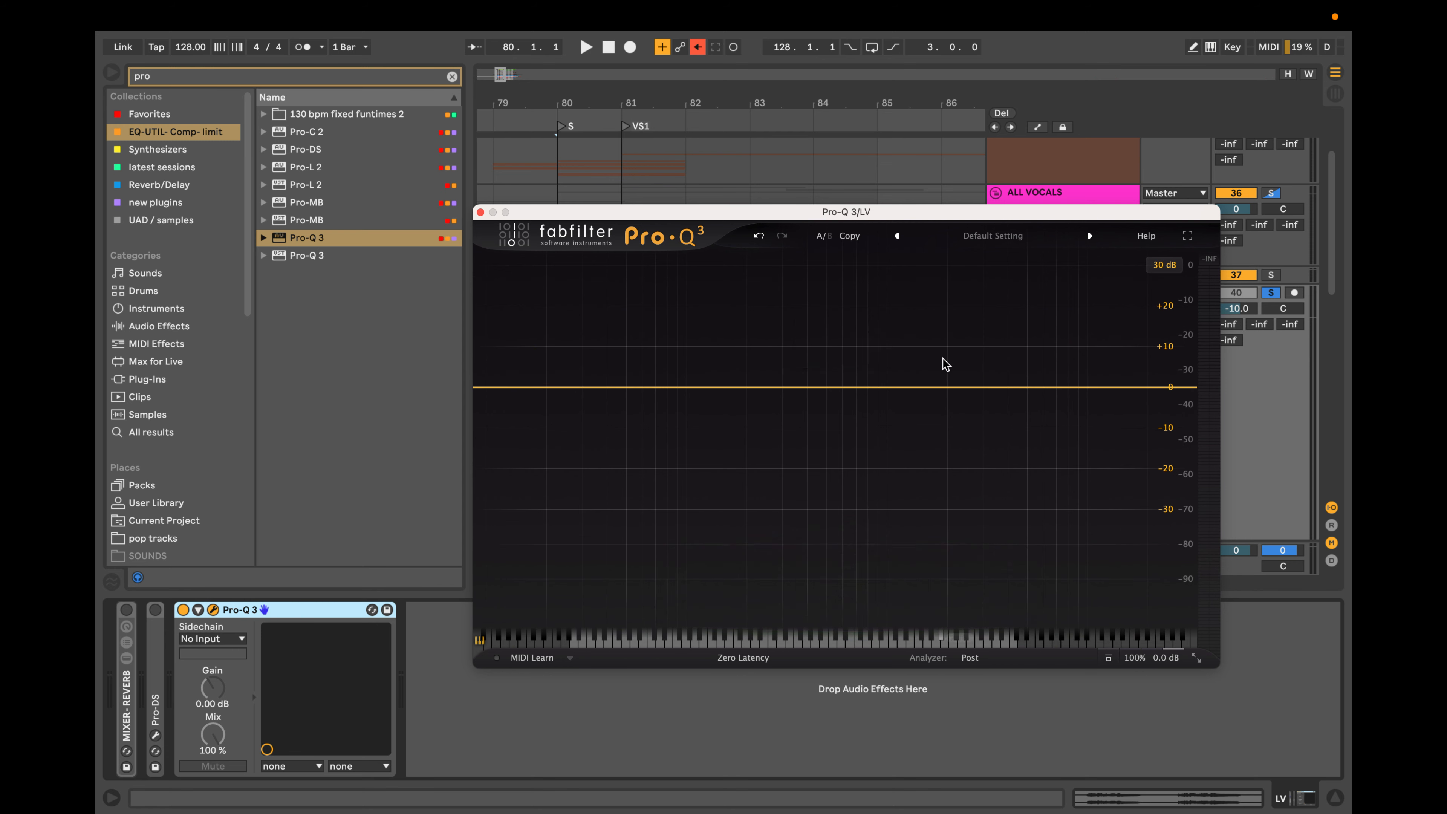
Add a flat bell band near 4.5 kHz, sweep it in solo up to about 7.2 kHz, and delete it.
left_click(1018, 389)
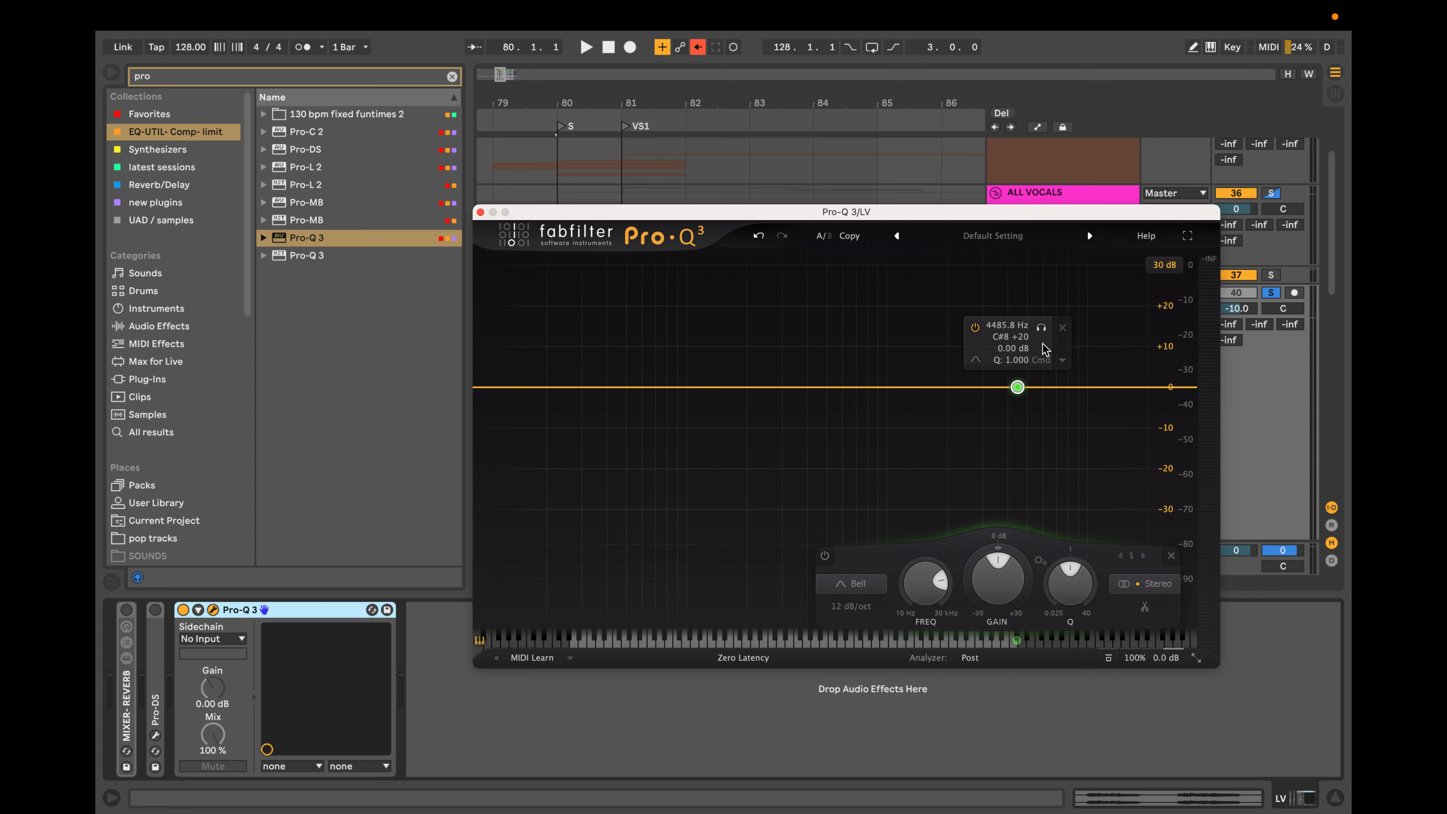
mouse_move(1042, 330)
left_mouse_down()
mouse_move(611, 346)
mouse_move(1037, 360)
left_mouse_up()
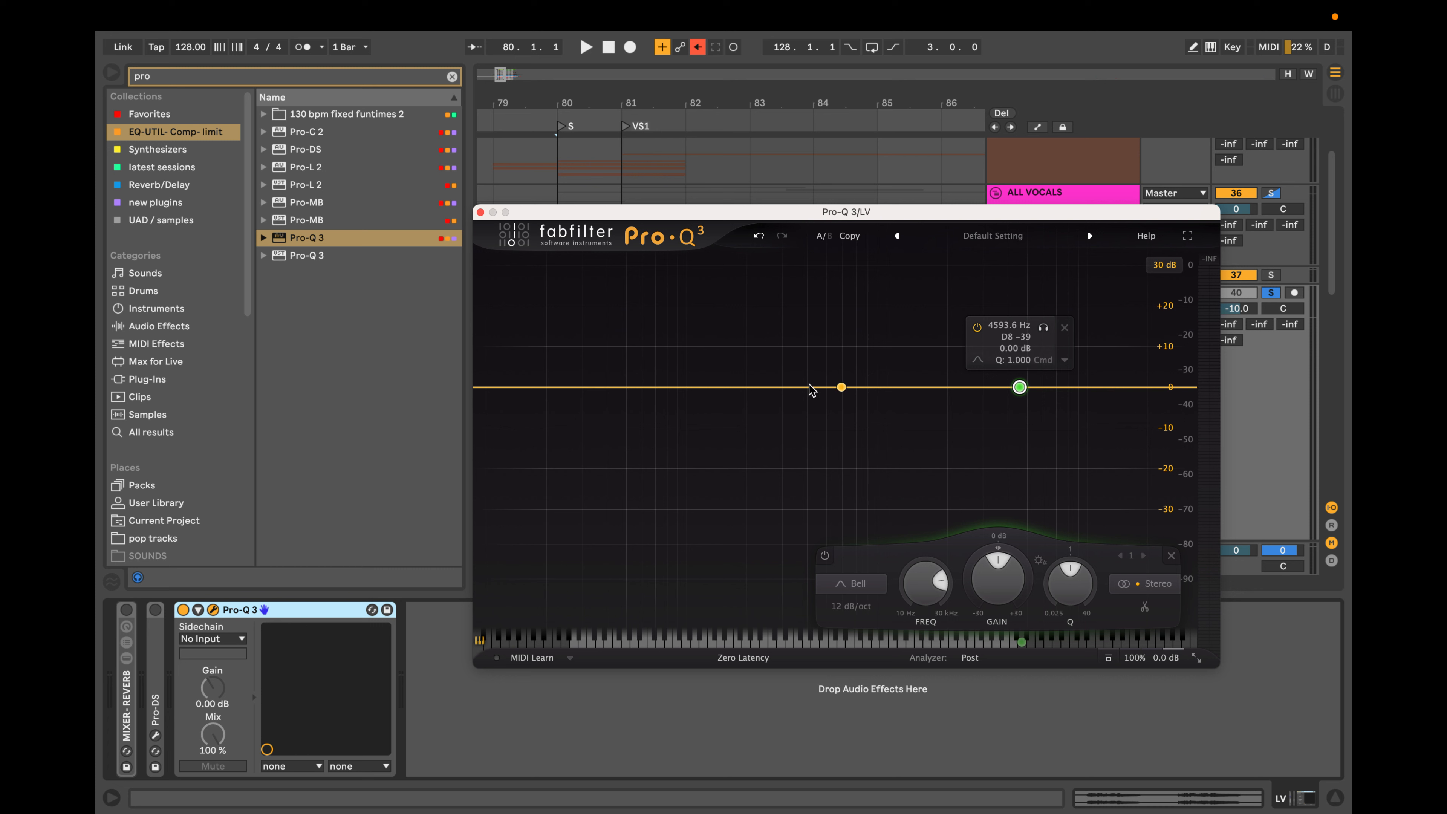
left_click_drag(1043, 328, 1086, 349)
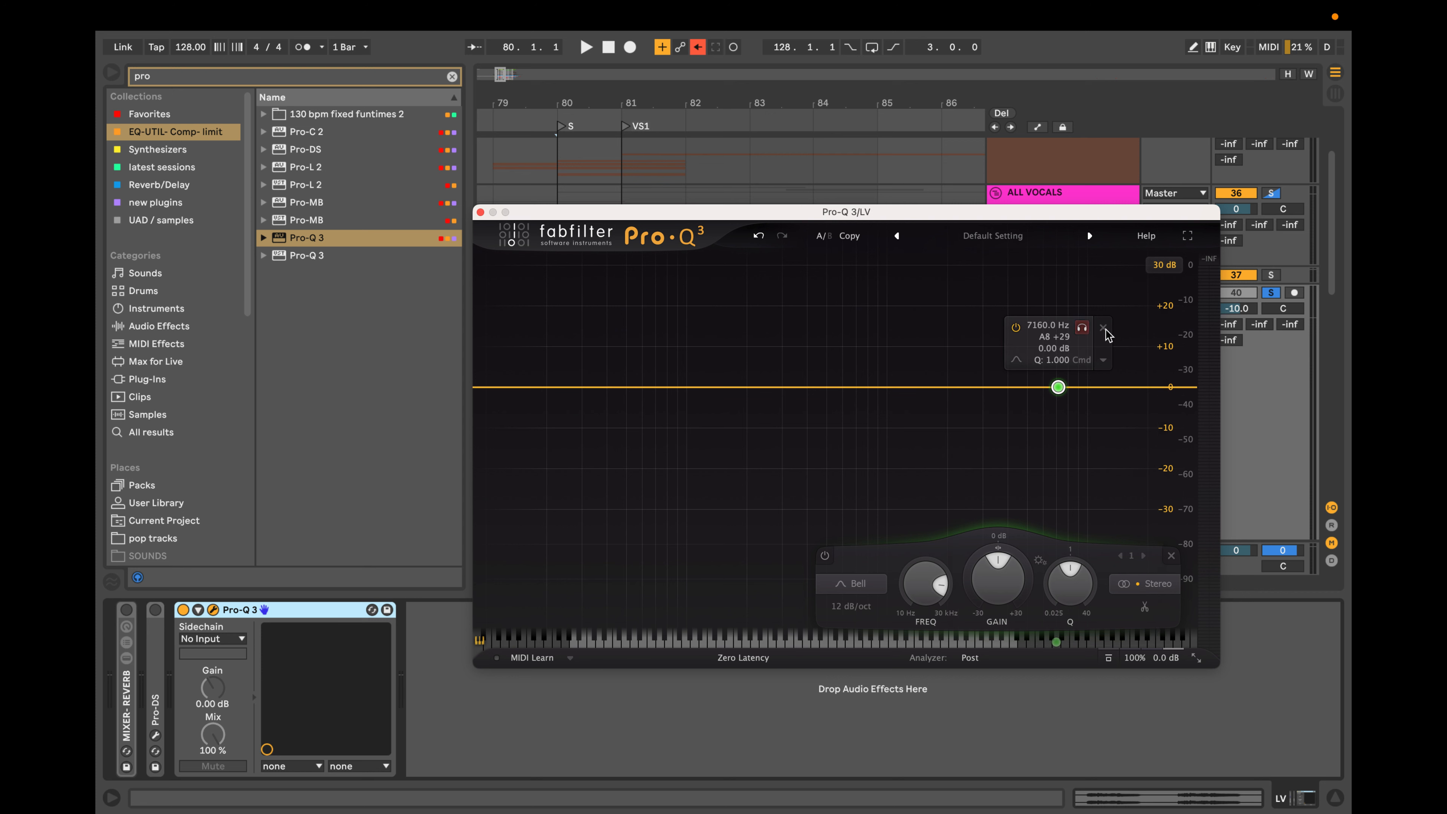
left_click(1104, 329)
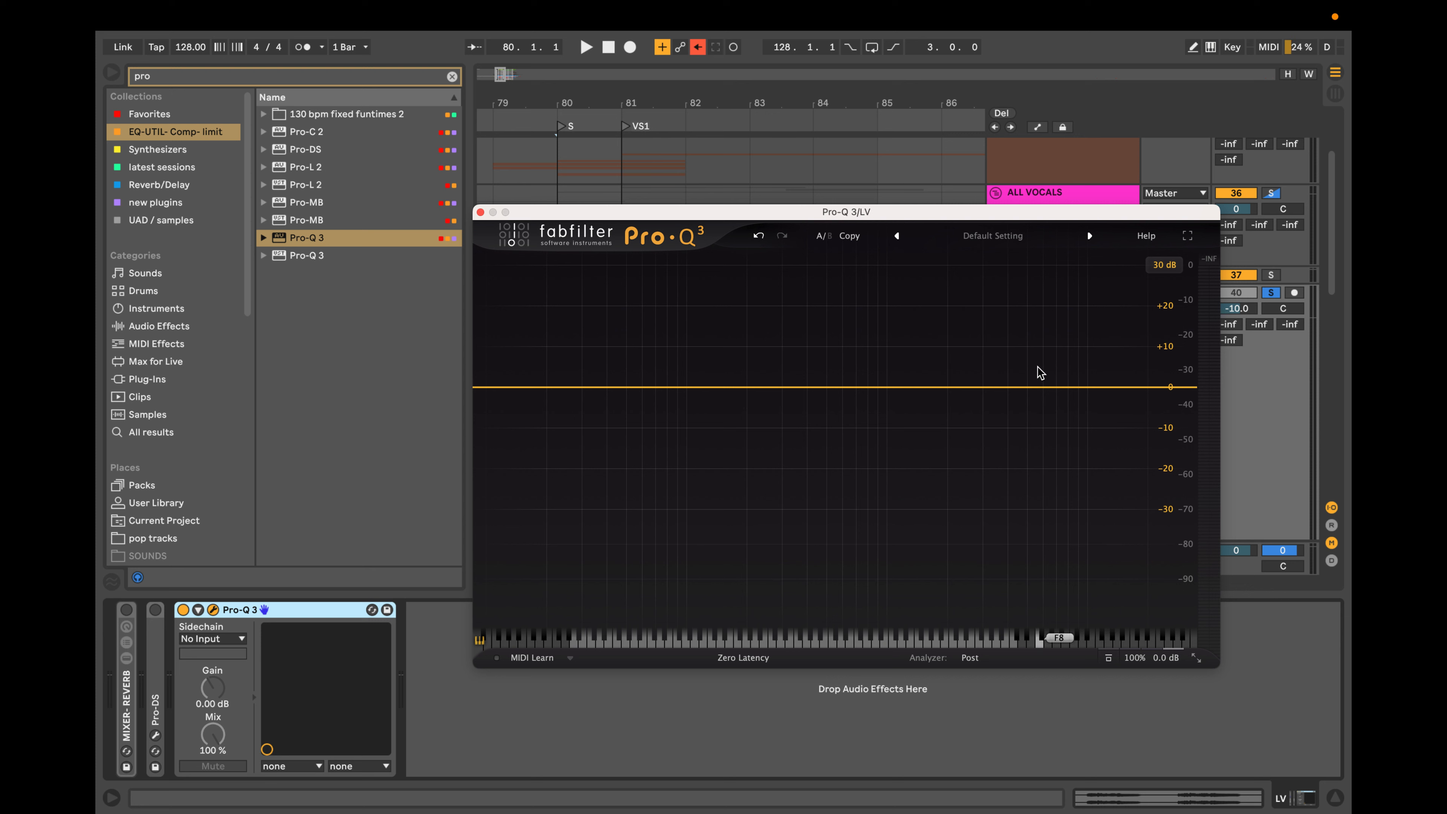
Add a flat bell band at about 2.66 kHz and give it a negative dynamic range so it cuts dynamically.
left_click(972, 388)
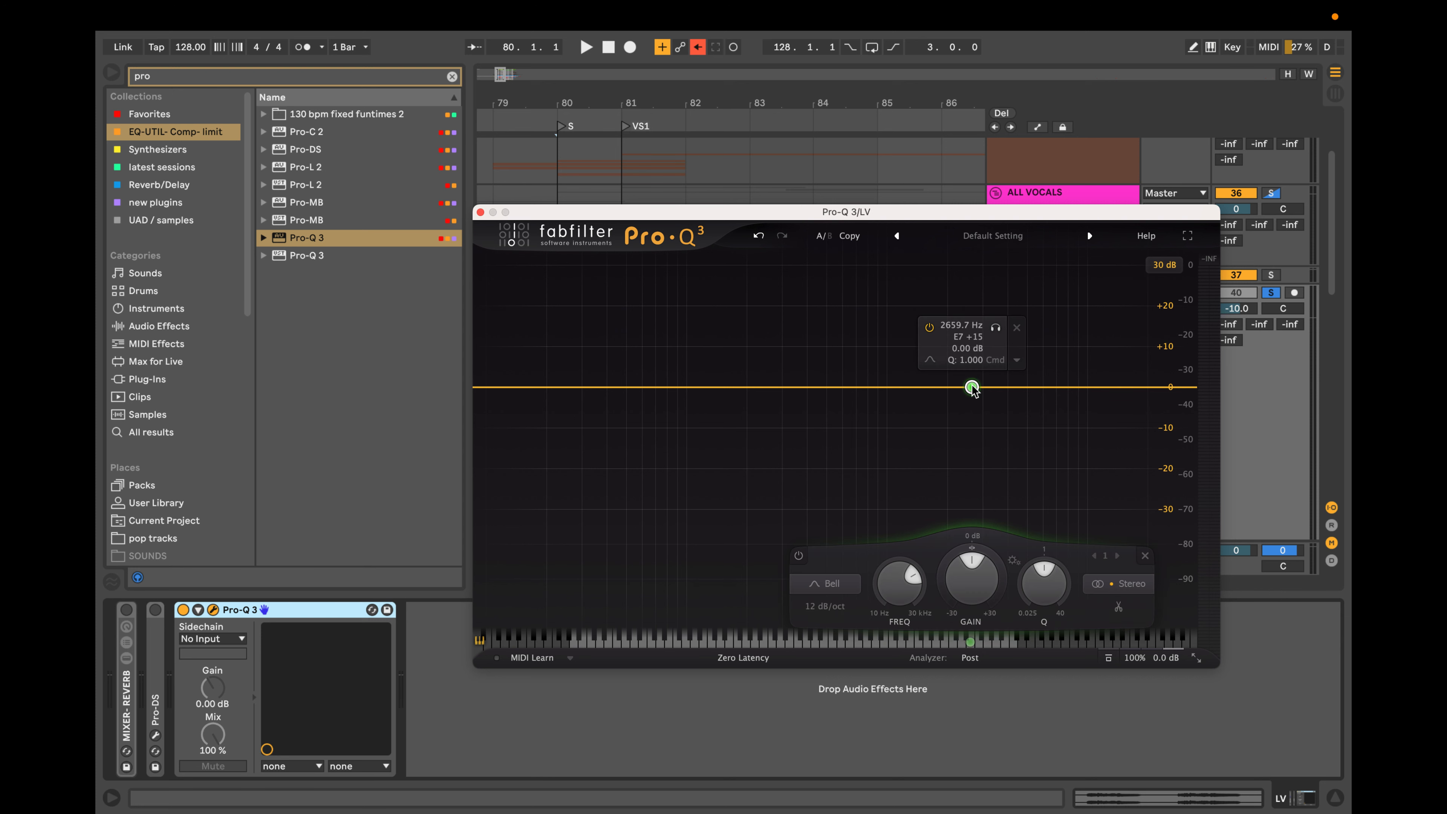
scroll(972, 388, "down", 5)
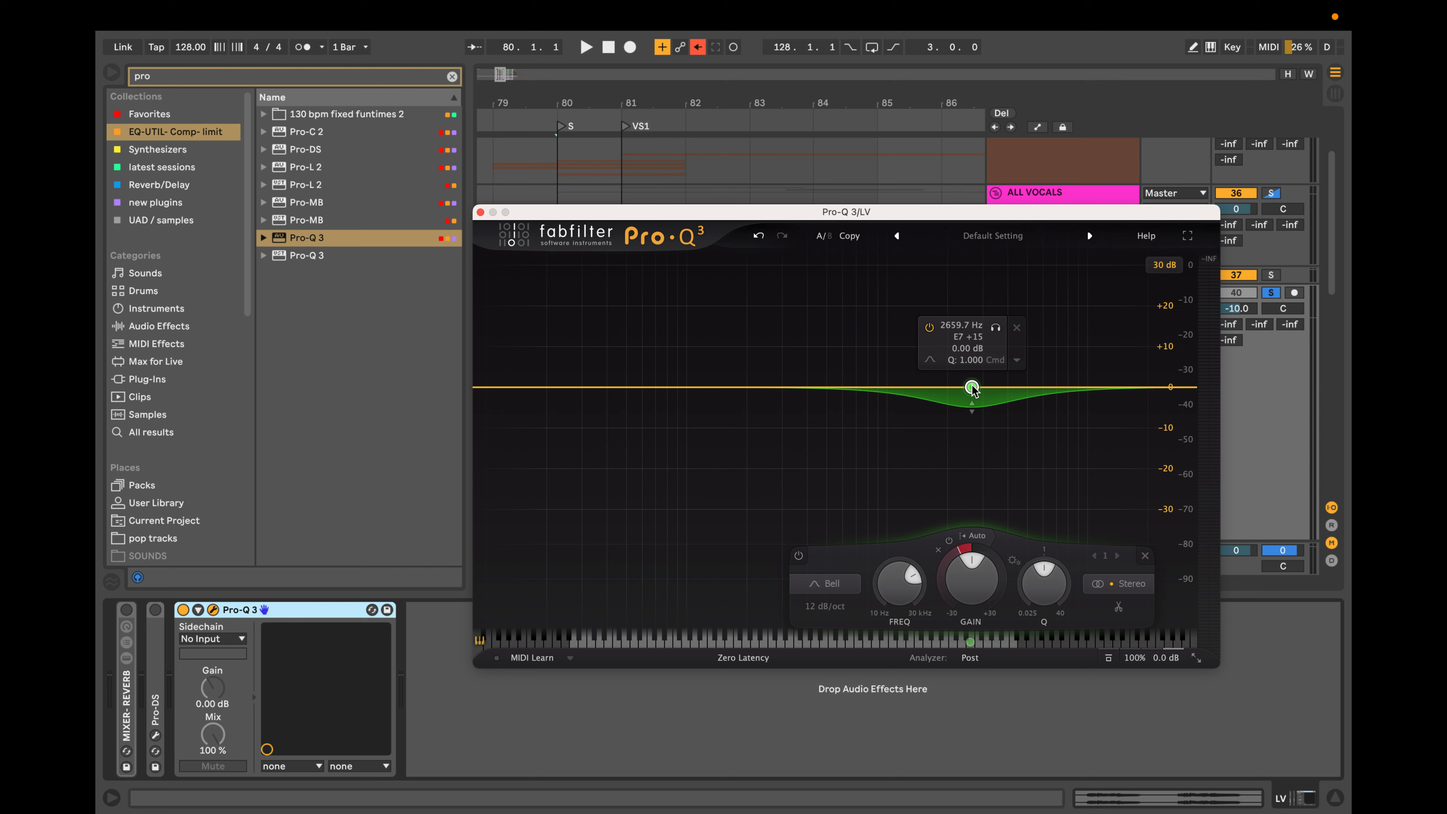
Narrow the dynamic band's Q to about 11 and sweep it in solo up to about 5 kHz and down to about 938 Hz.
scroll(972, 389, "up", 10)
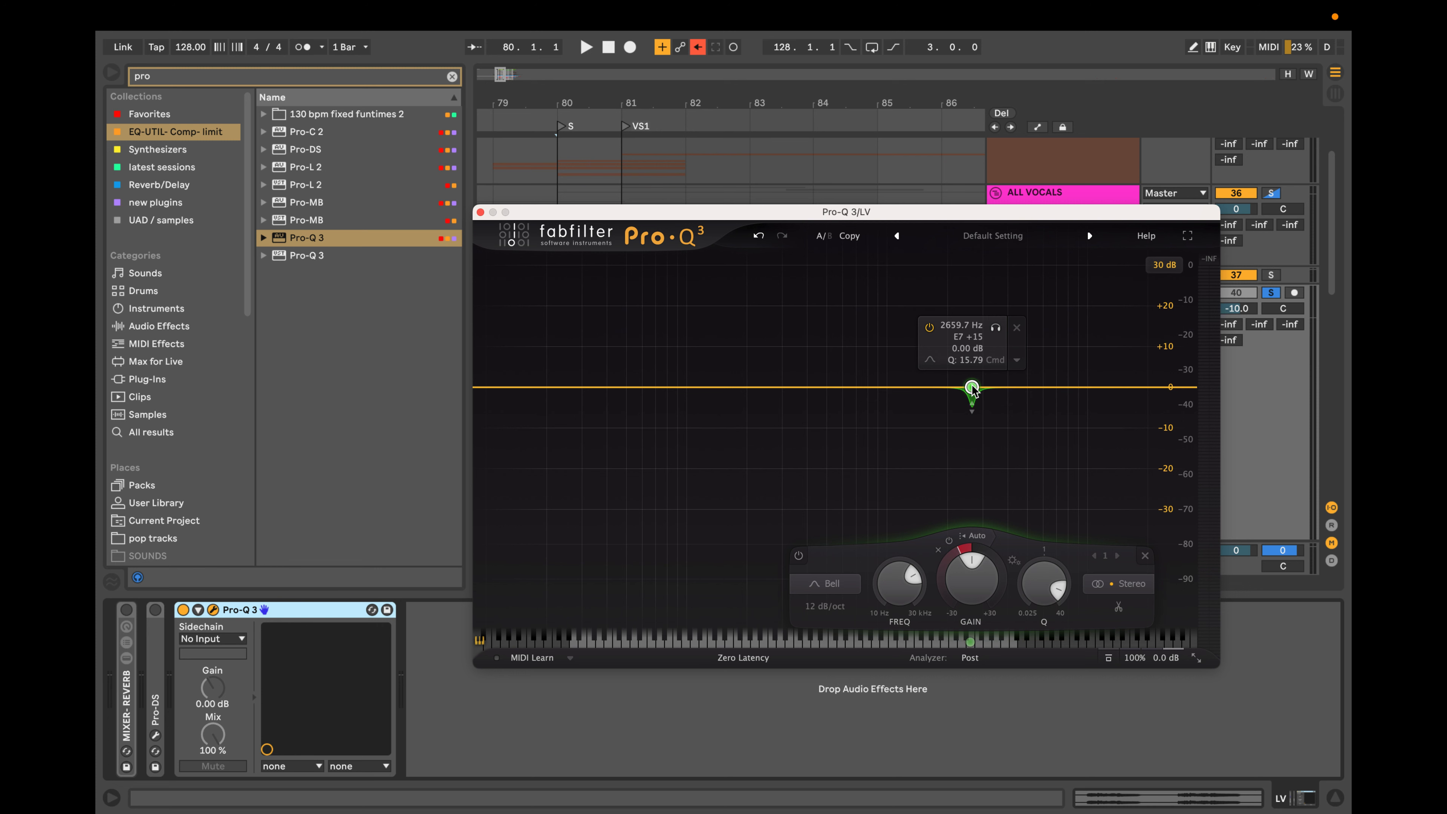
scroll(972, 389, "down", 3)
scroll(972, 389, "up", 2)
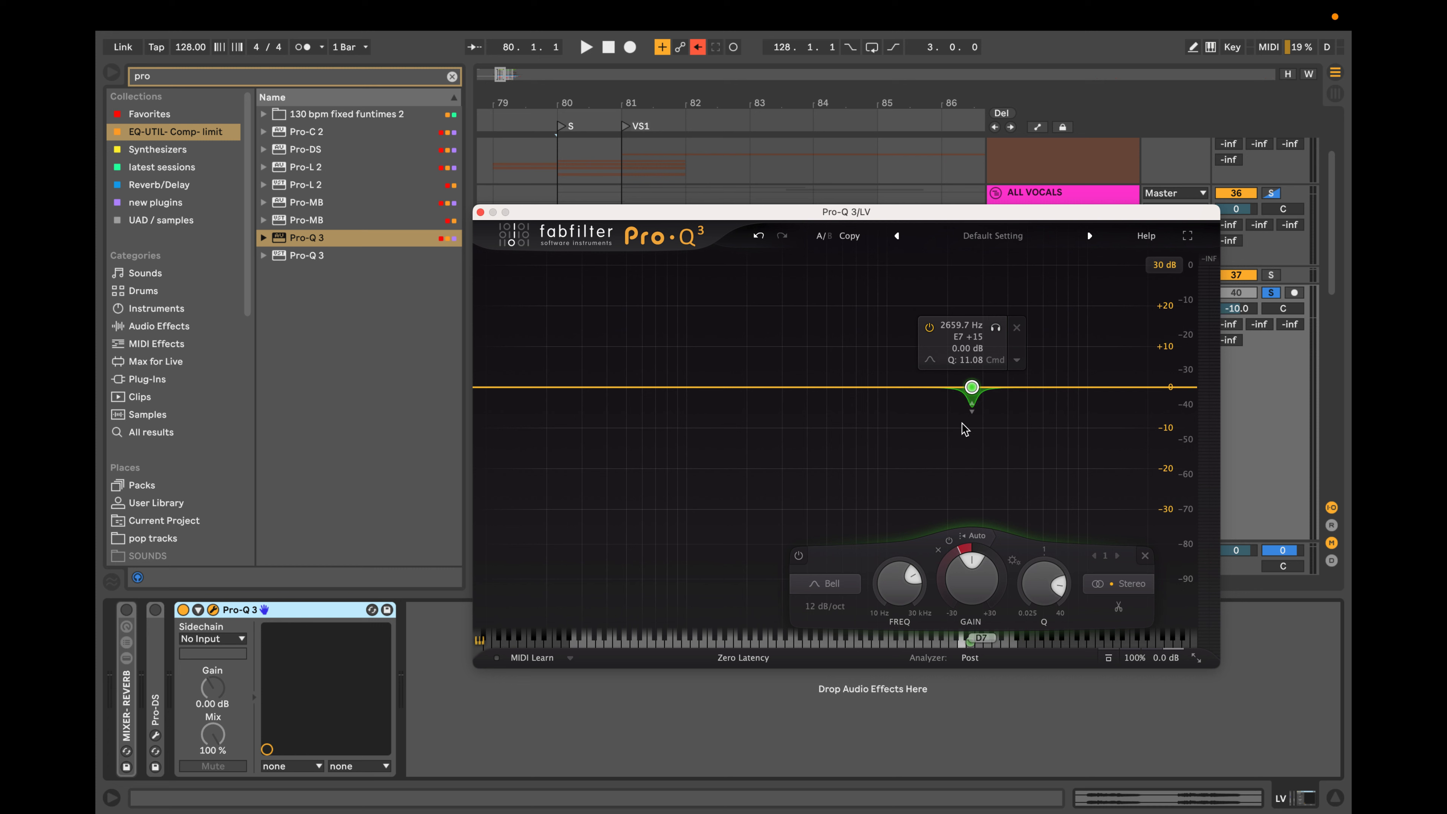
left_click_drag(995, 327, 1052, 342)
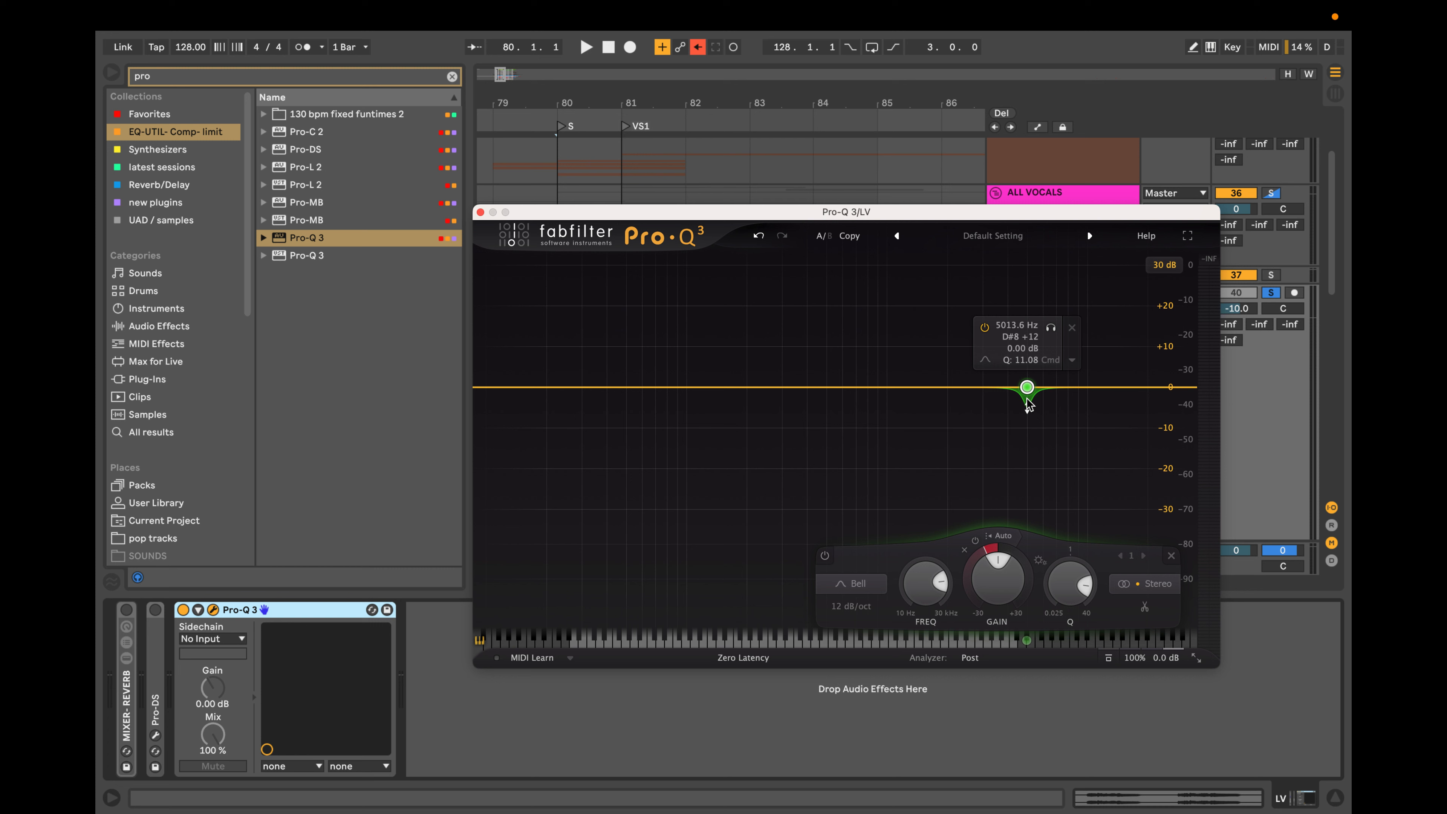
left_click_drag(1051, 329, 903, 335)
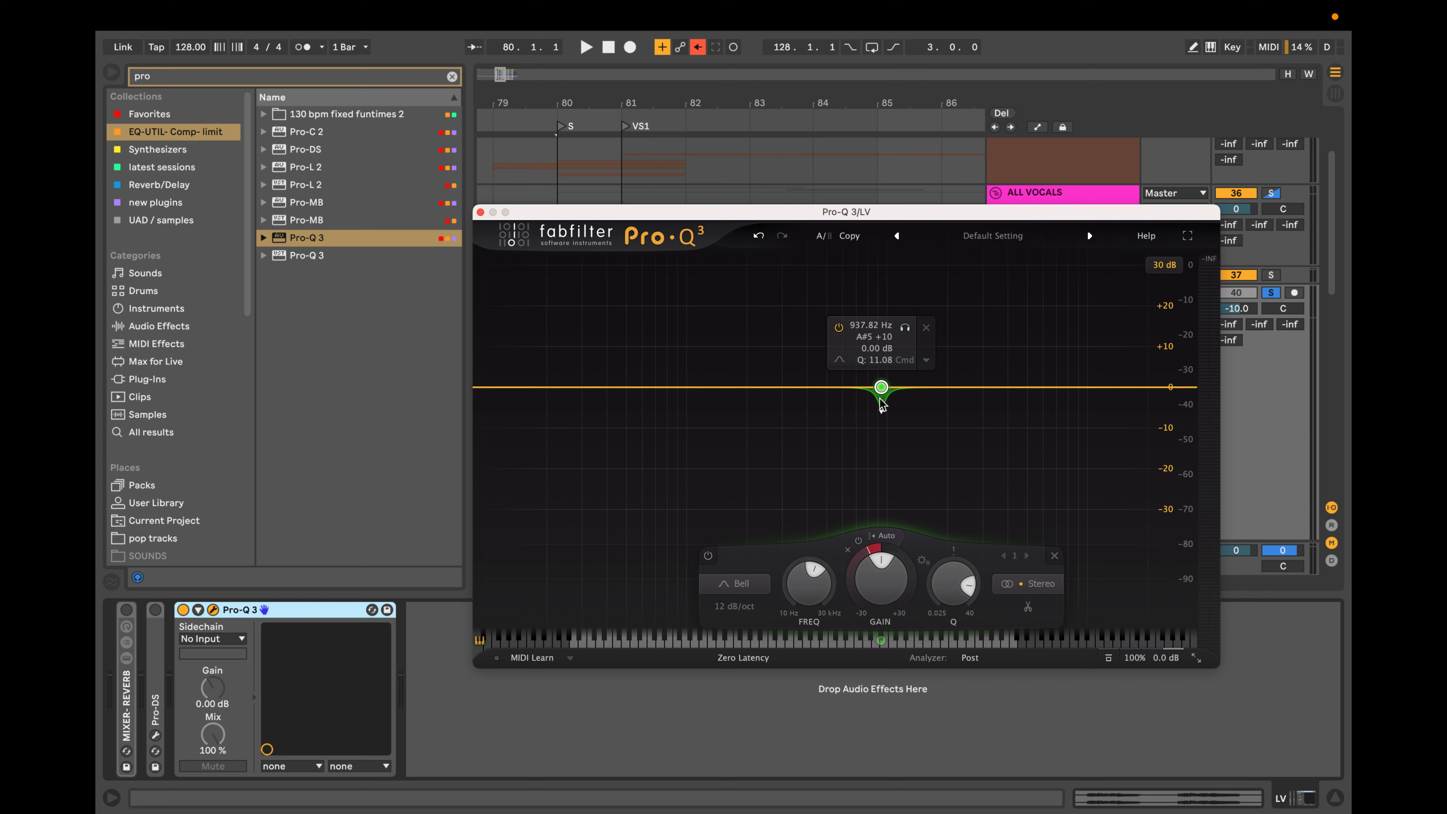
Check the Pre and Post spectrum options in the analyzer settings.
left_click(971, 658)
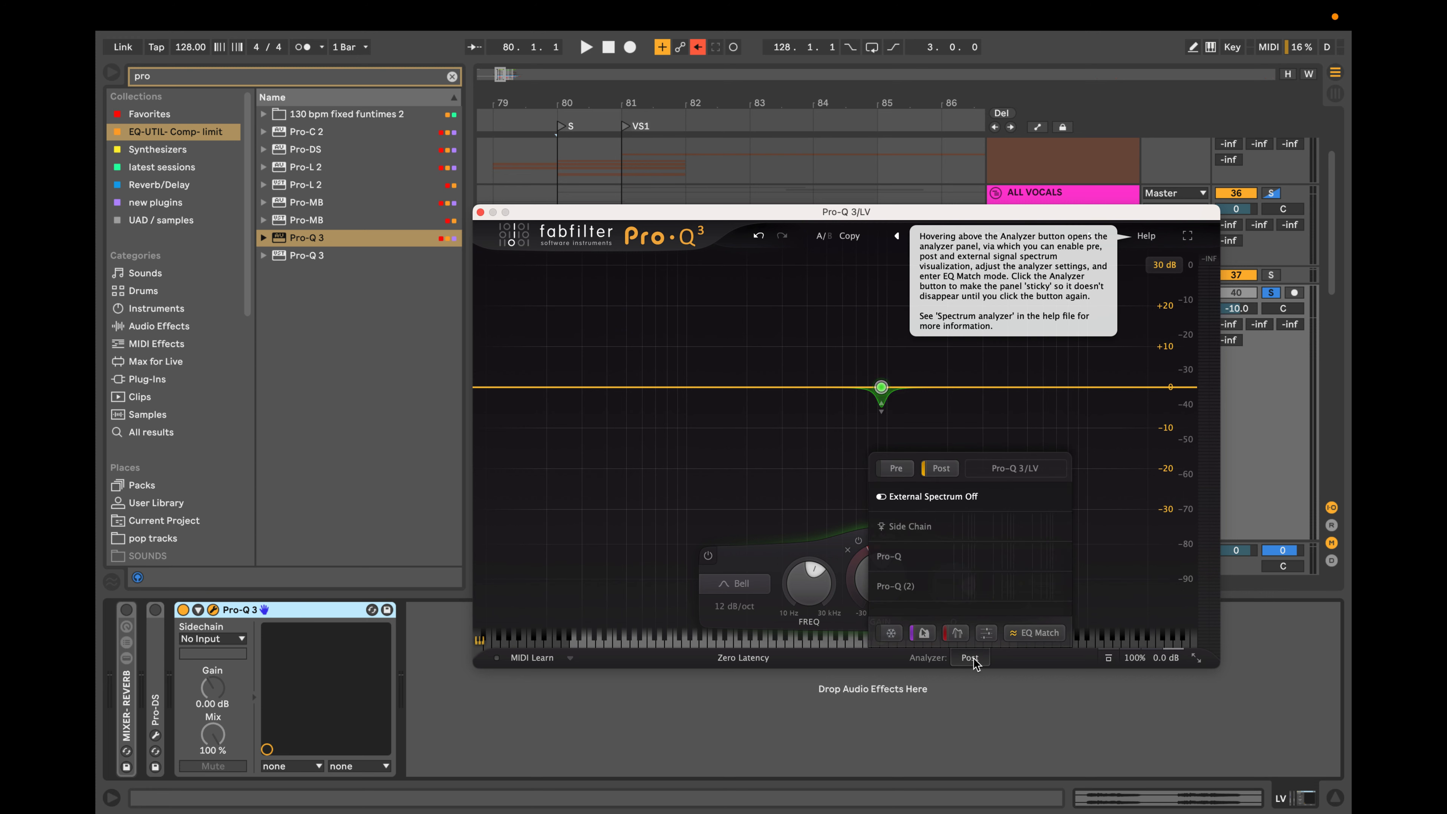
left_click(901, 470)
left_click(901, 469)
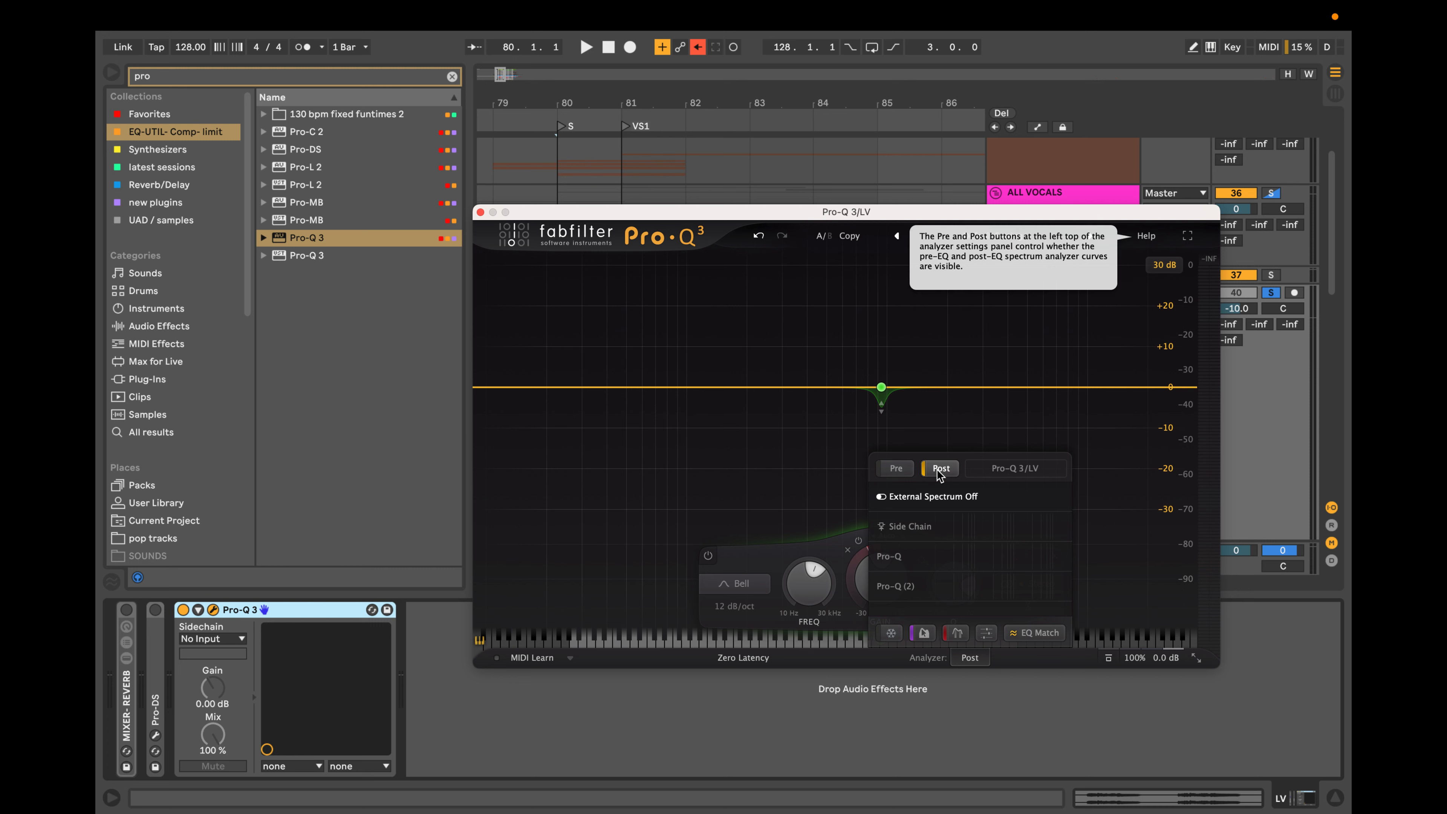
mouse_move(970, 660)
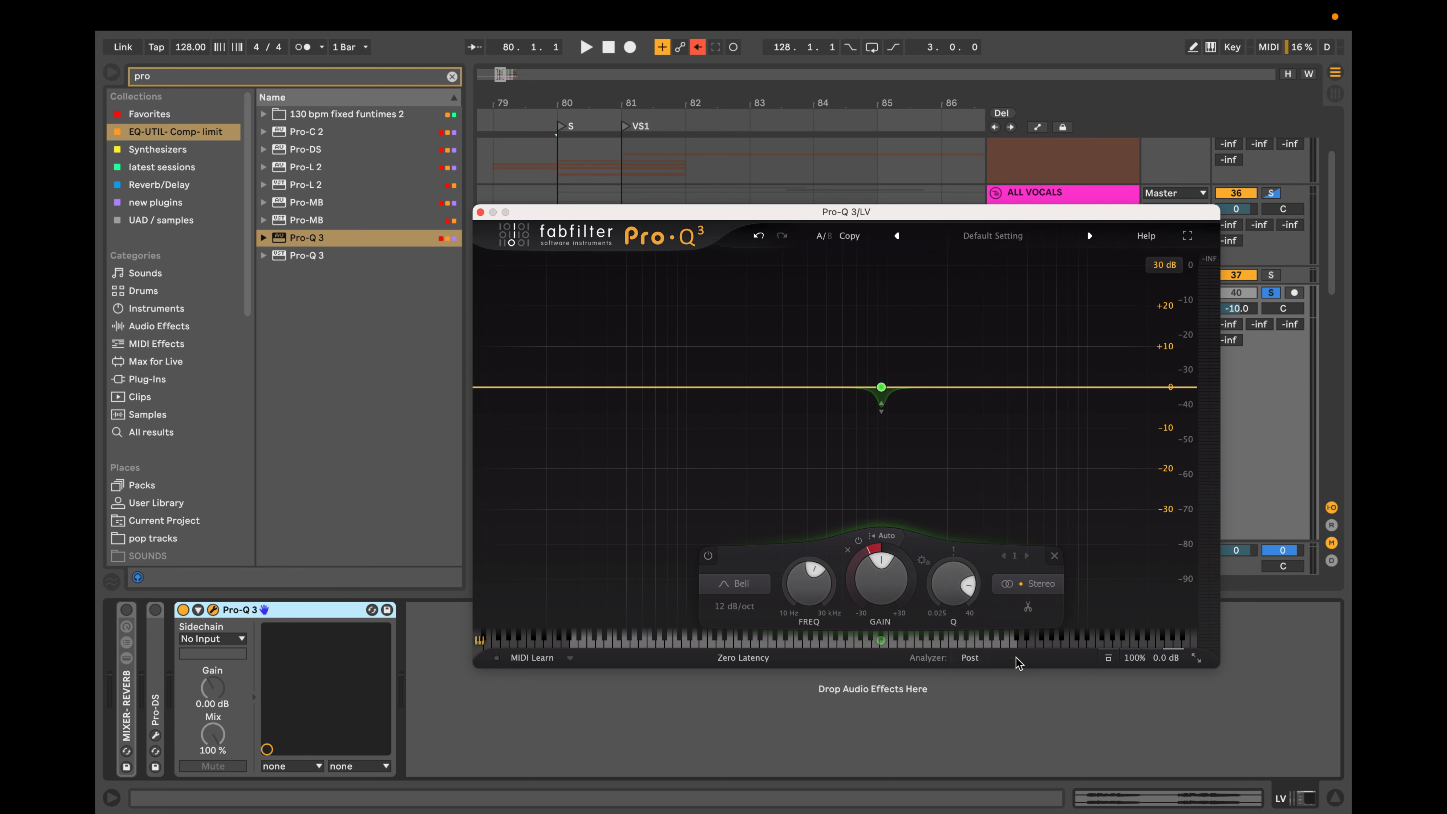
Sweep the narrow dynamic band in solo up to about 3.08 kHz and delete it.
mouse_move(870, 435)
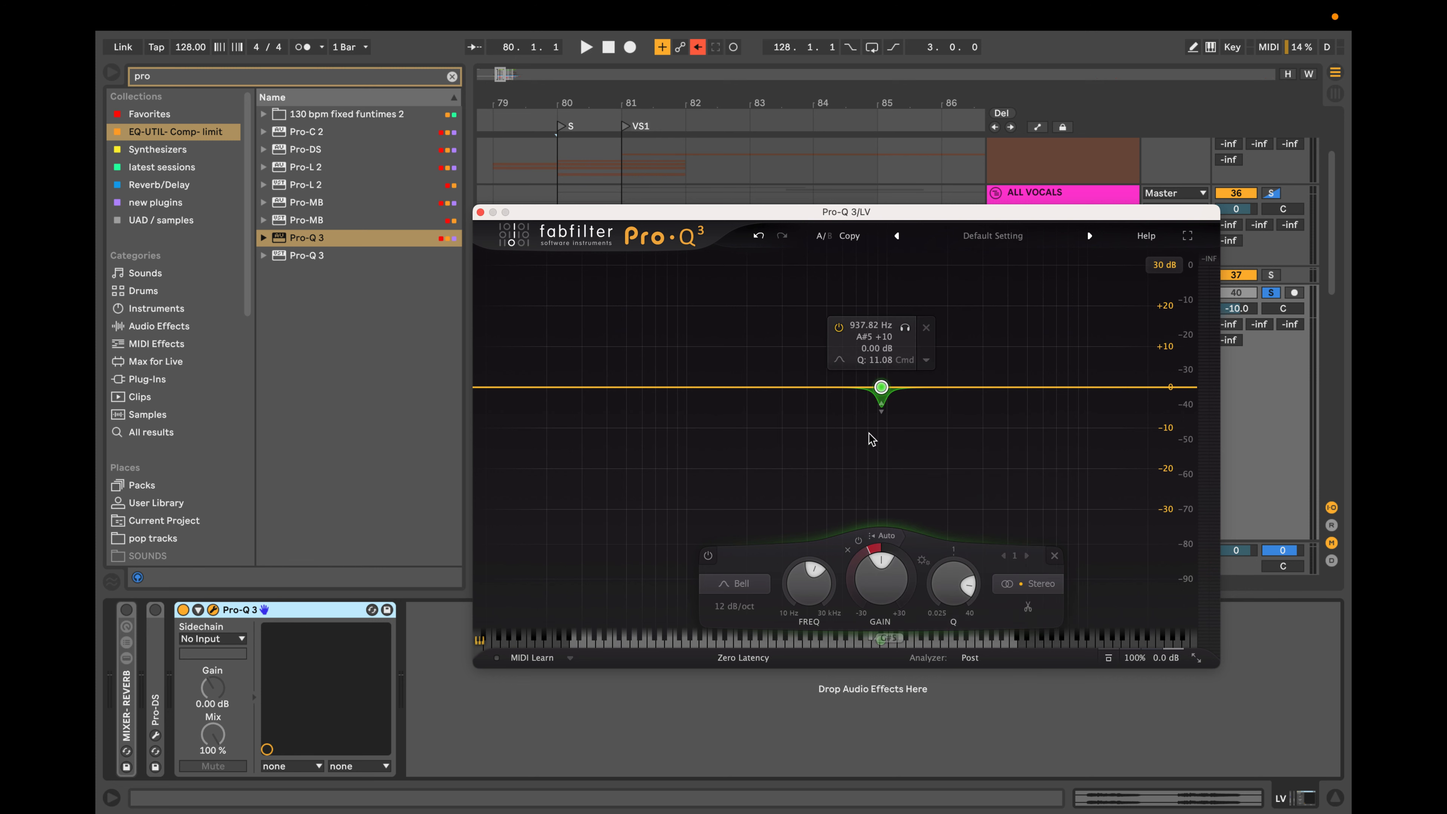
left_click(907, 329)
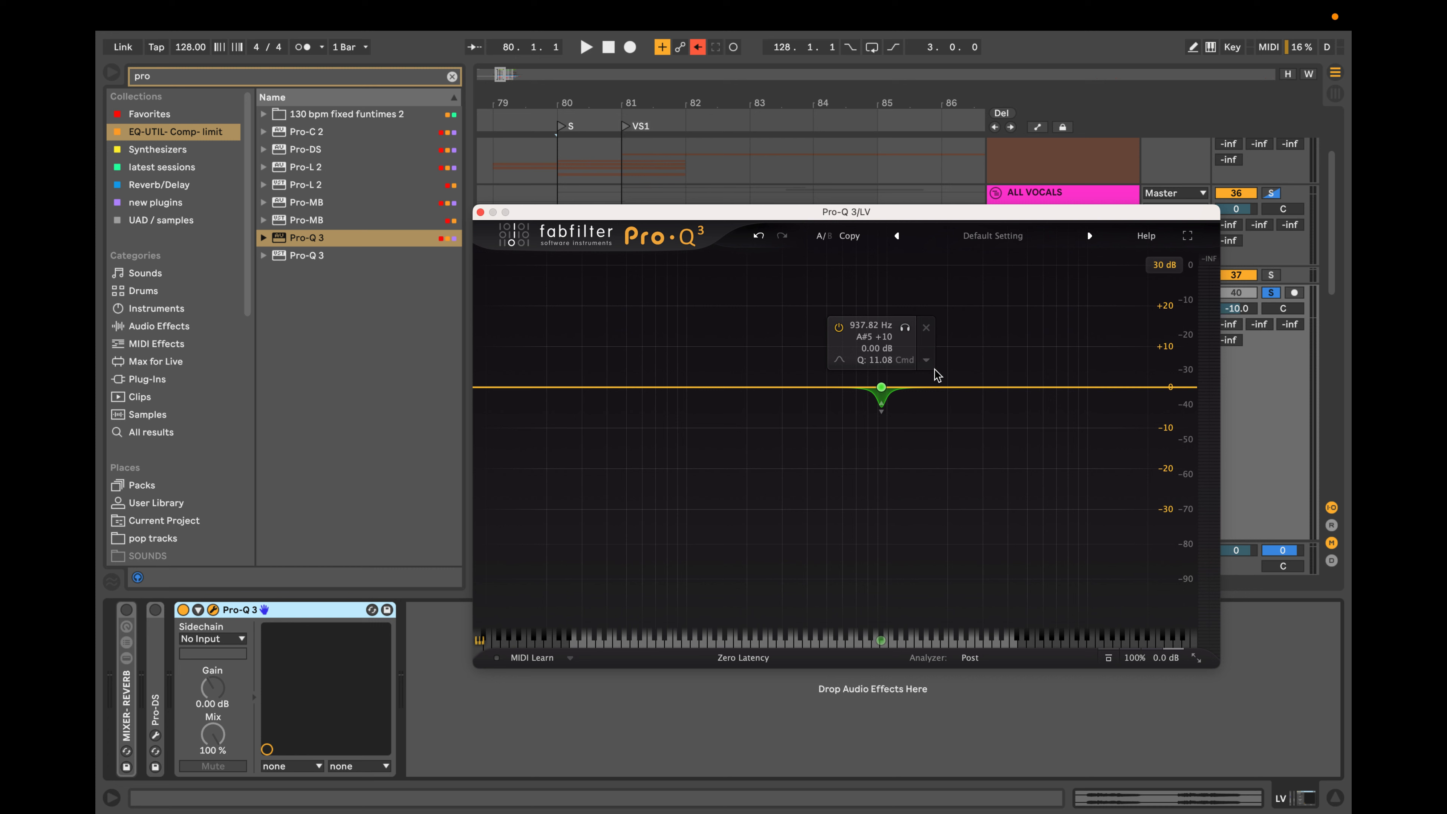
left_click_drag(905, 327, 987, 369)
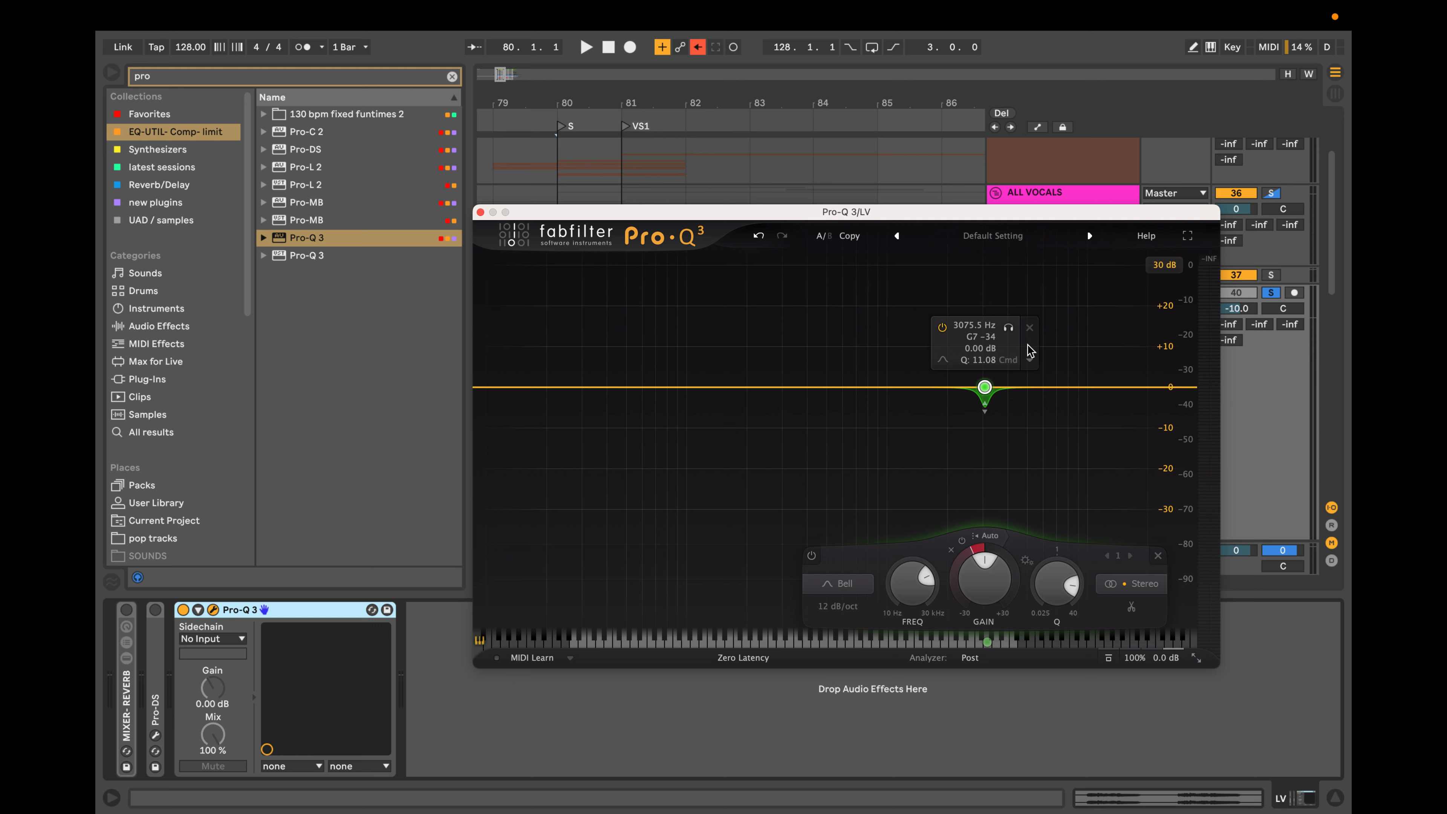
left_click(1030, 327)
Add a flat bell band near 8.5 kHz, sweep it down and back up in frequency, and delete it.
left_click(1072, 387)
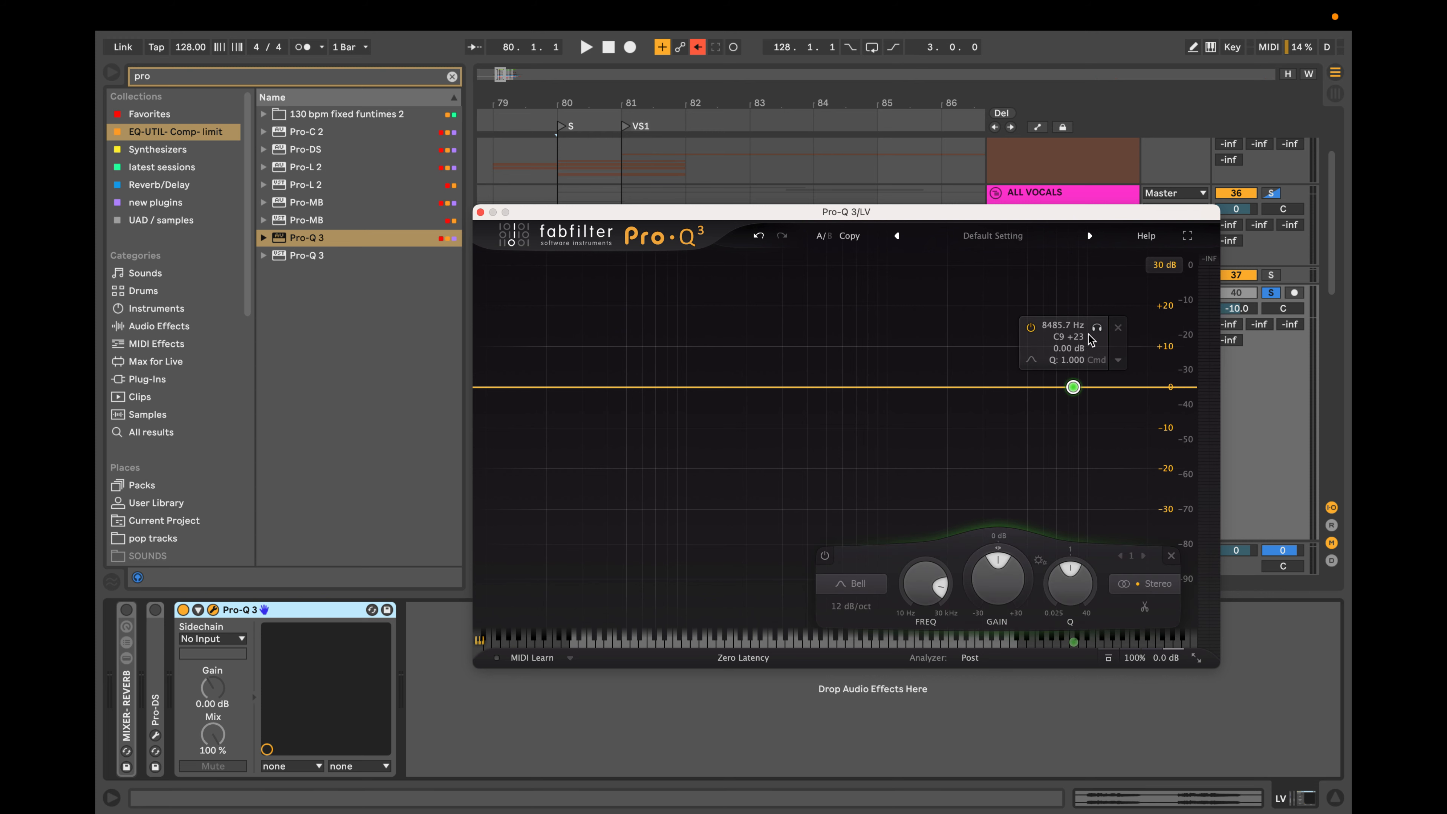
left_click_drag(1075, 387, 736, 387)
left_click_drag(779, 339, 1008, 345)
left_click(1039, 327)
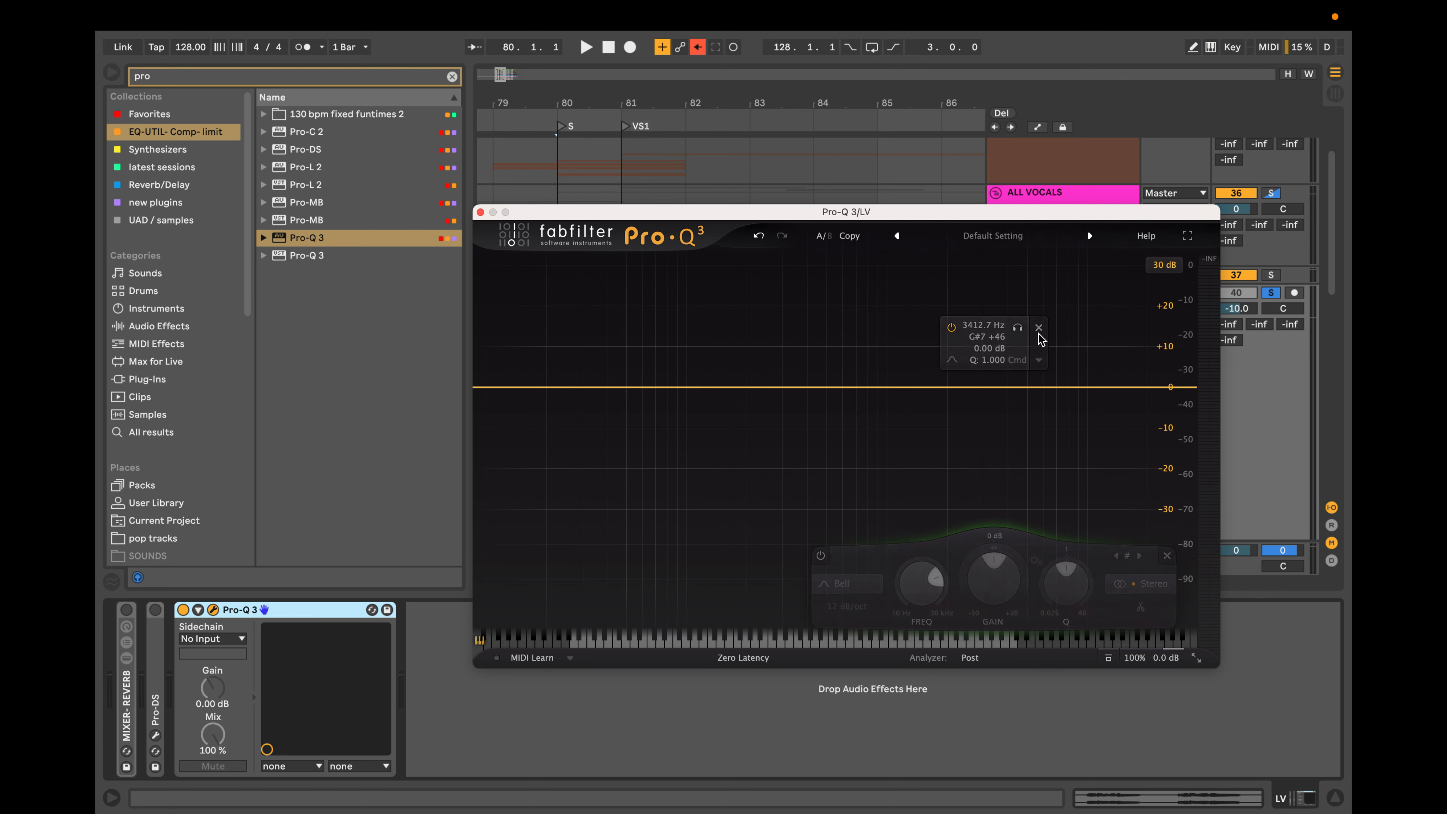
Add a flat bell band at about 3.85 kHz with a negative dynamic range and narrow its Q to about 6.4.
left_click(1004, 388)
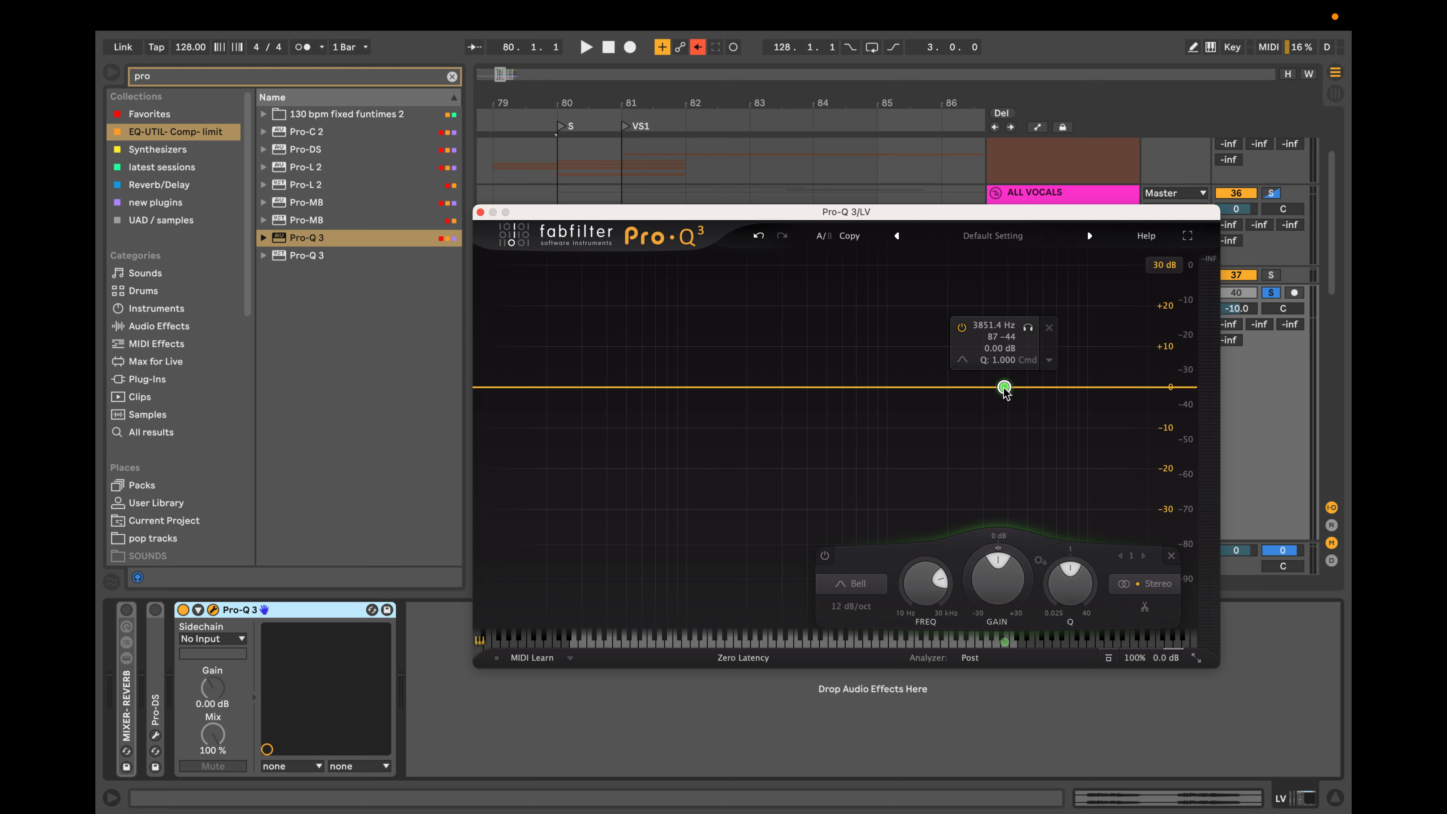
scroll(1005, 387, "down", 3)
scroll(1004, 390, "up", 10)
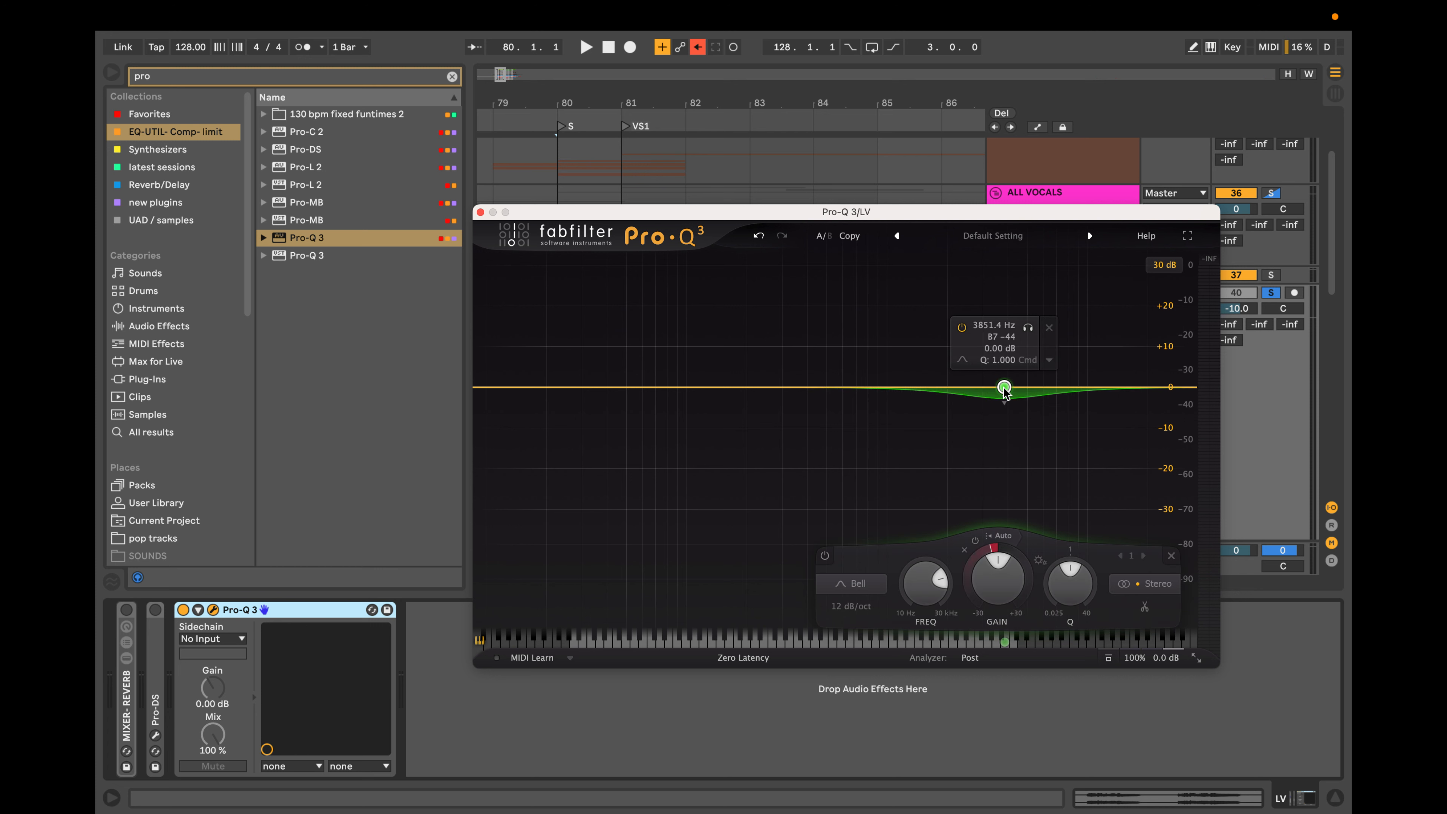
scroll(1005, 390, "down", 5)
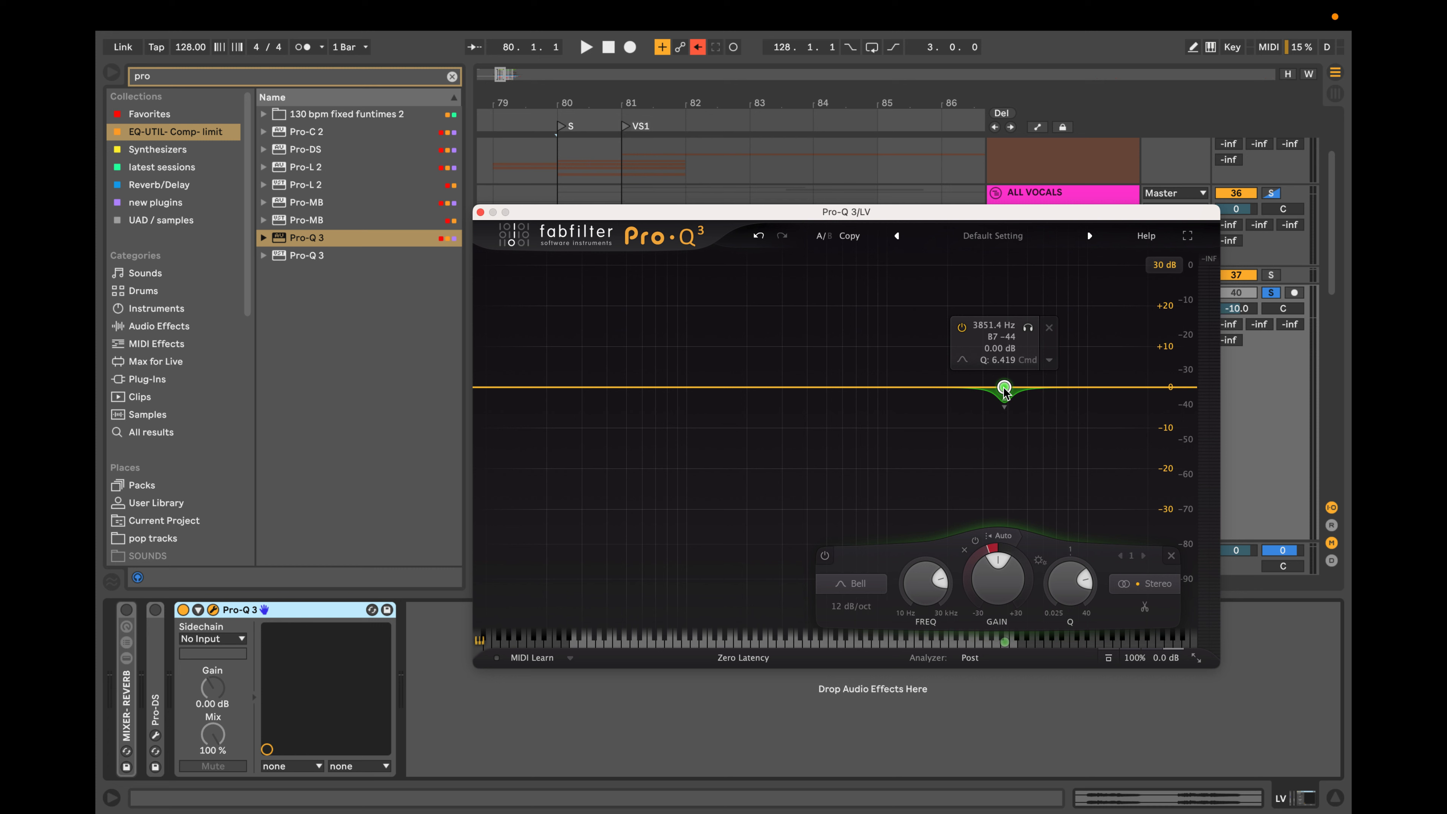
Sweep the dynamic band in solo down to about 140 Hz and up to about 2.8 kHz, and delete it.
left_click_drag(1028, 329, 943, 340)
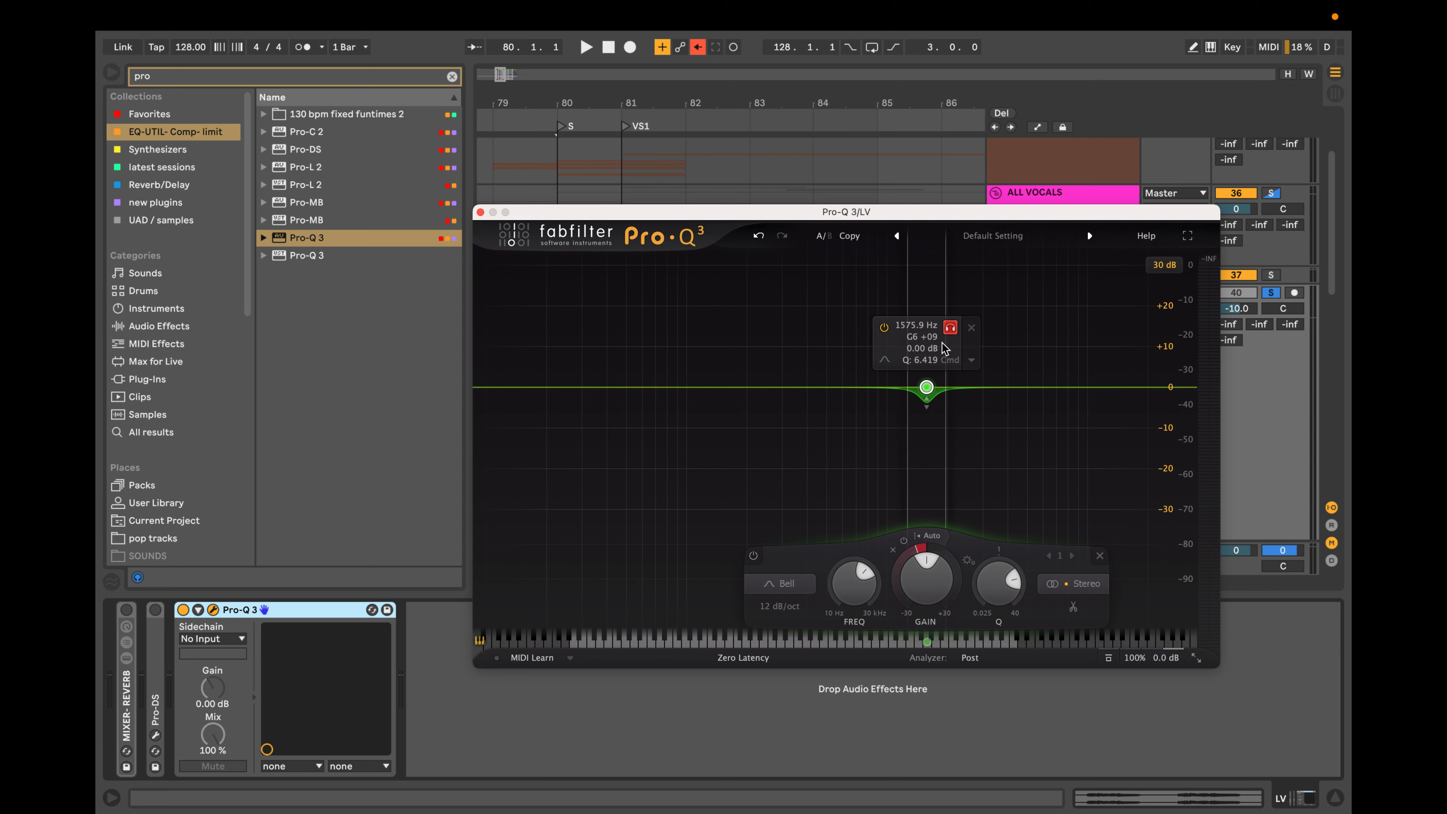
left_click_drag(943, 343, 941, 344)
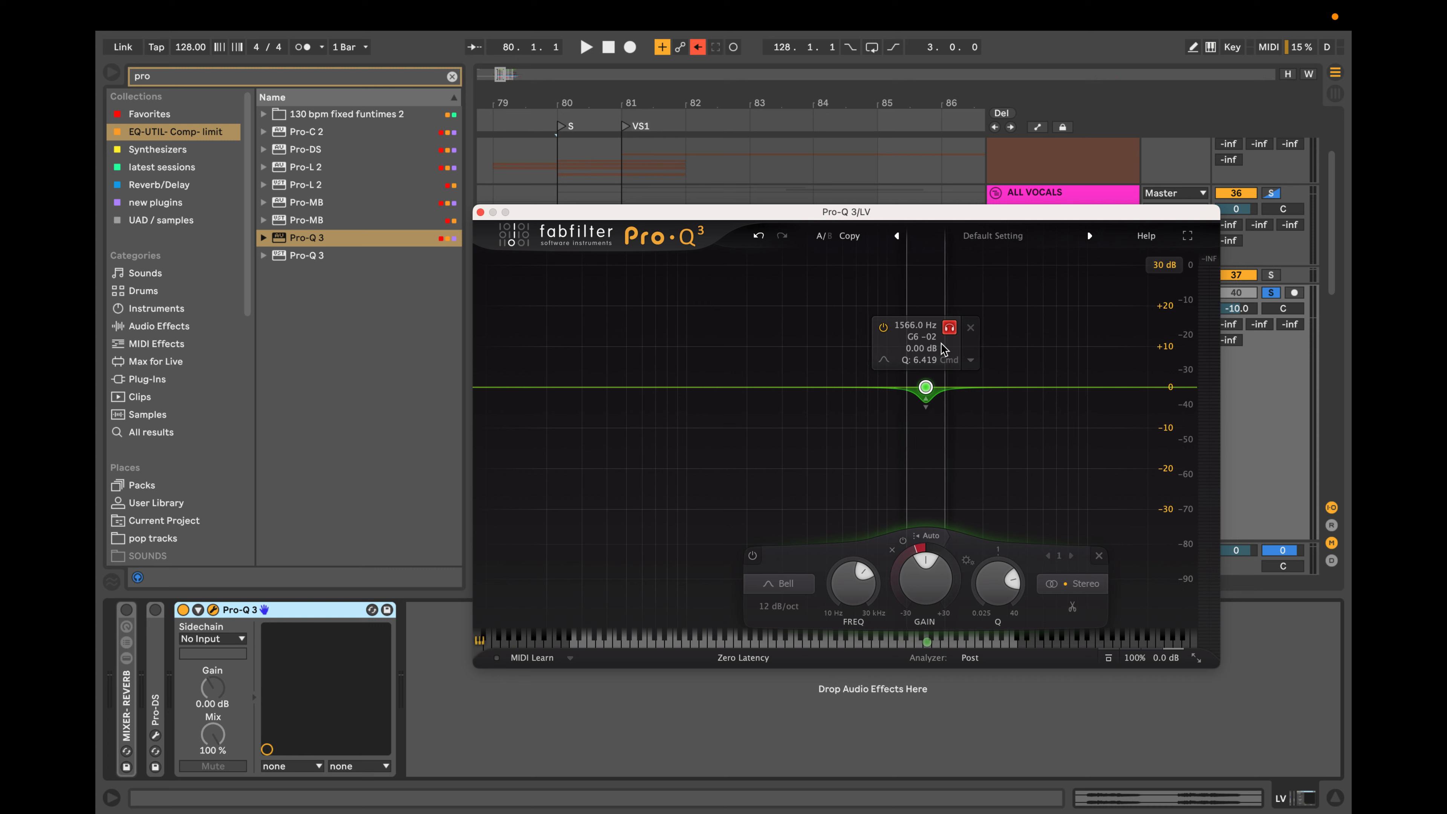
left_click_drag(941, 347, 732, 349)
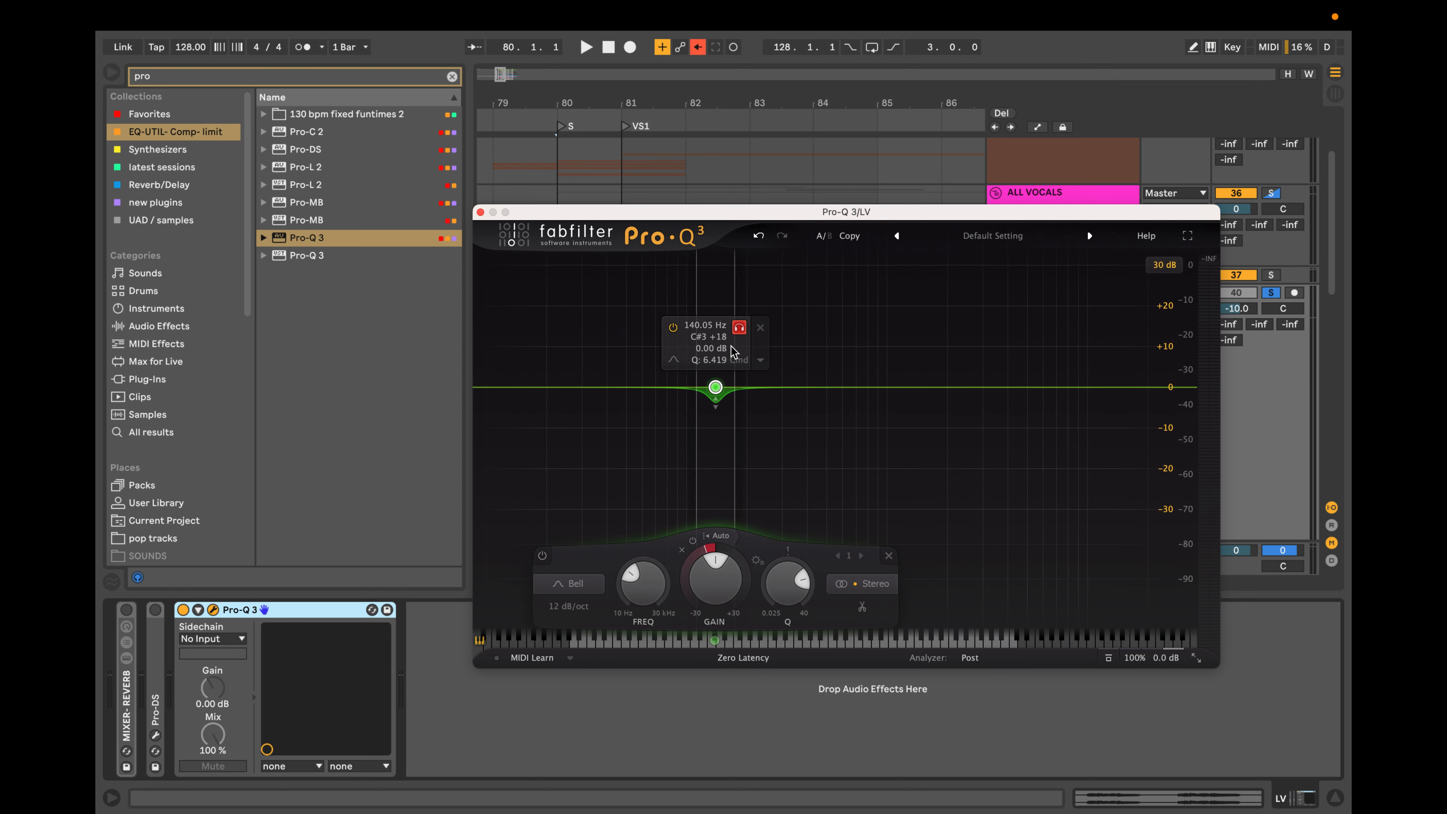
left_click_drag(733, 349, 992, 363)
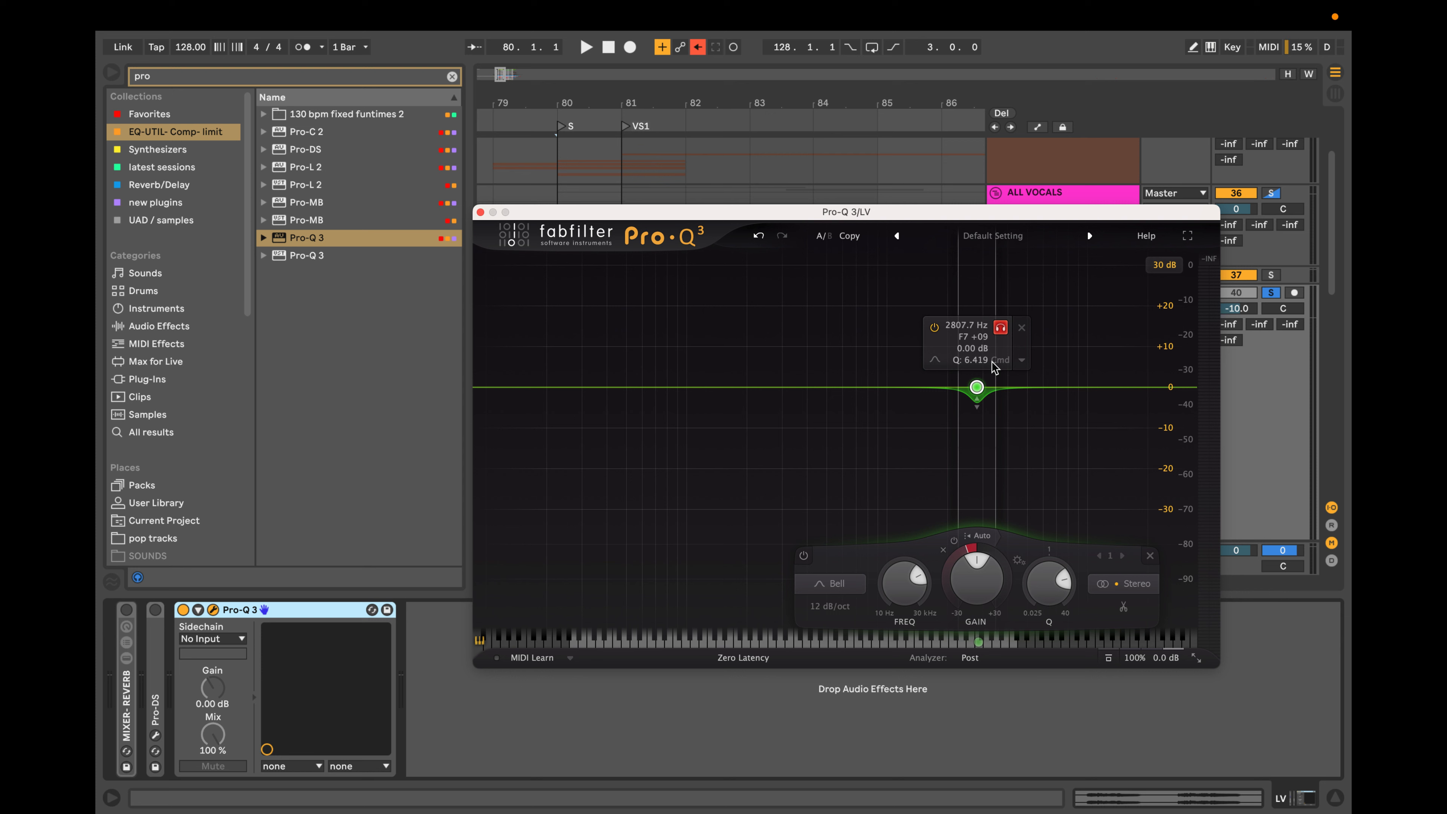
left_click_drag(992, 360, 992, 360)
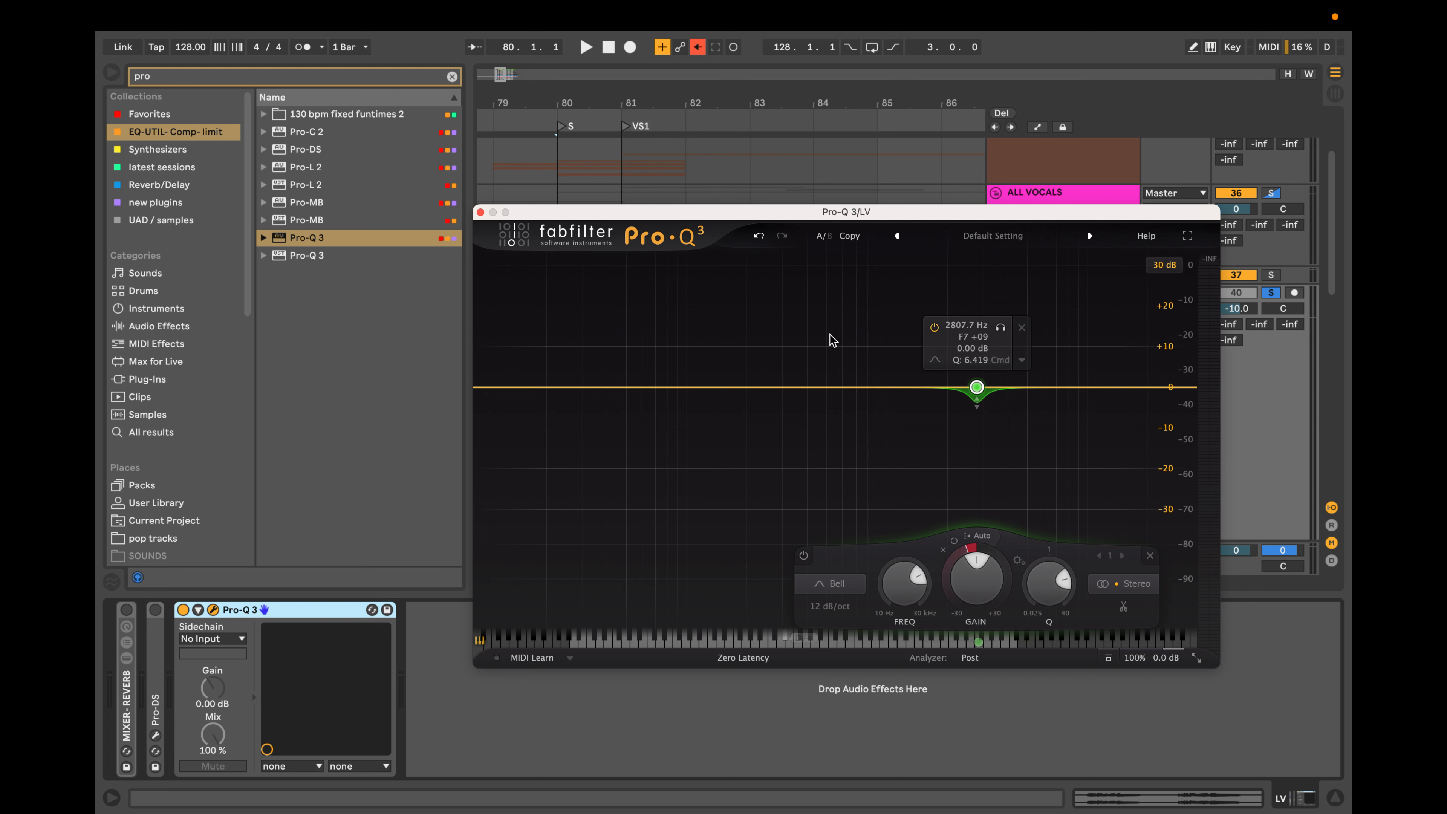
left_click(1023, 328)
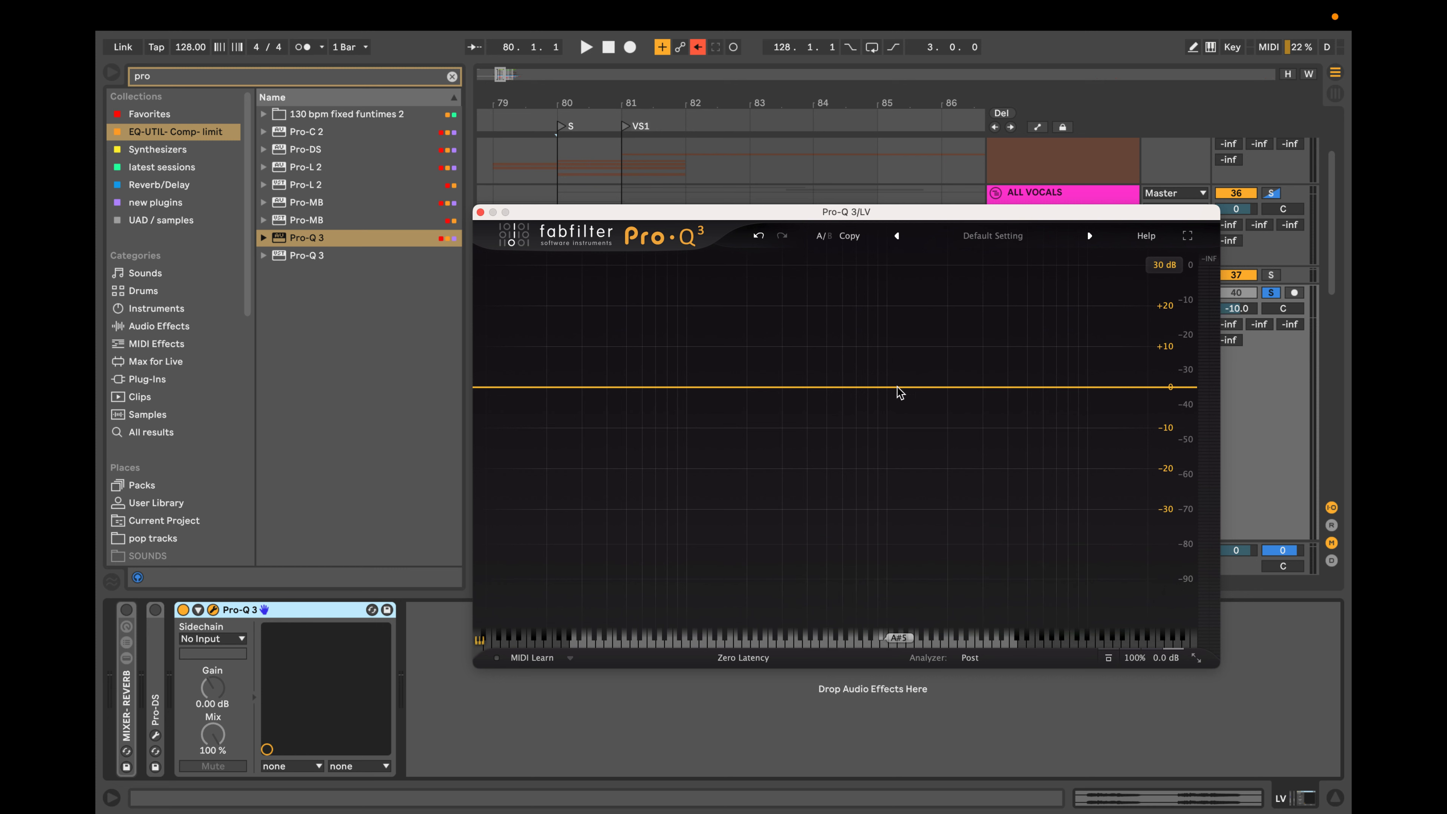
Add a dynamic cut band near 2.58 kHz with Q about 8.1, sweep it in solo to about 2.11 kHz, and delete it.
left_click(969, 387)
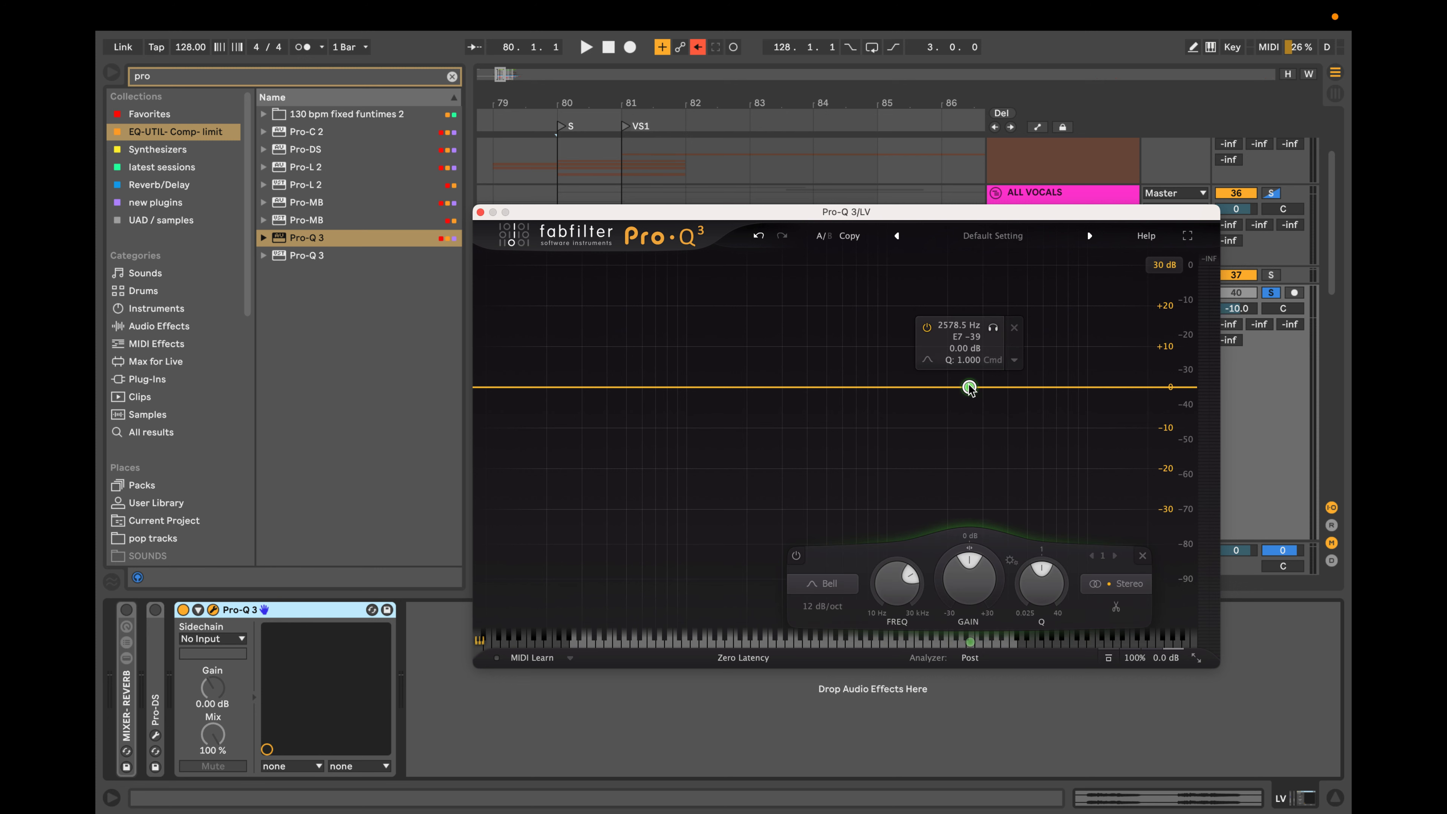
scroll(970, 388, "down", 5)
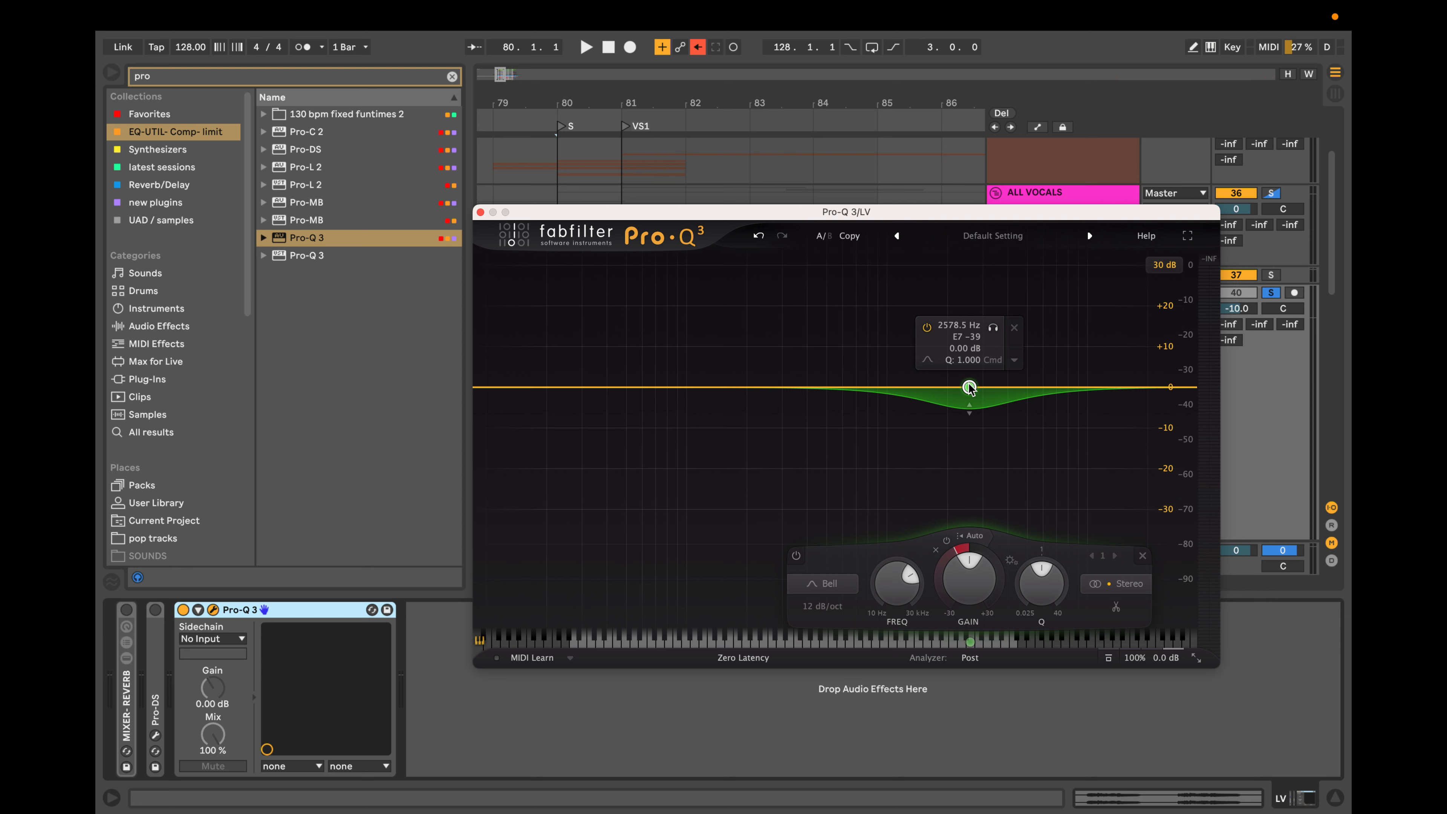
scroll(969, 388, "up", 10)
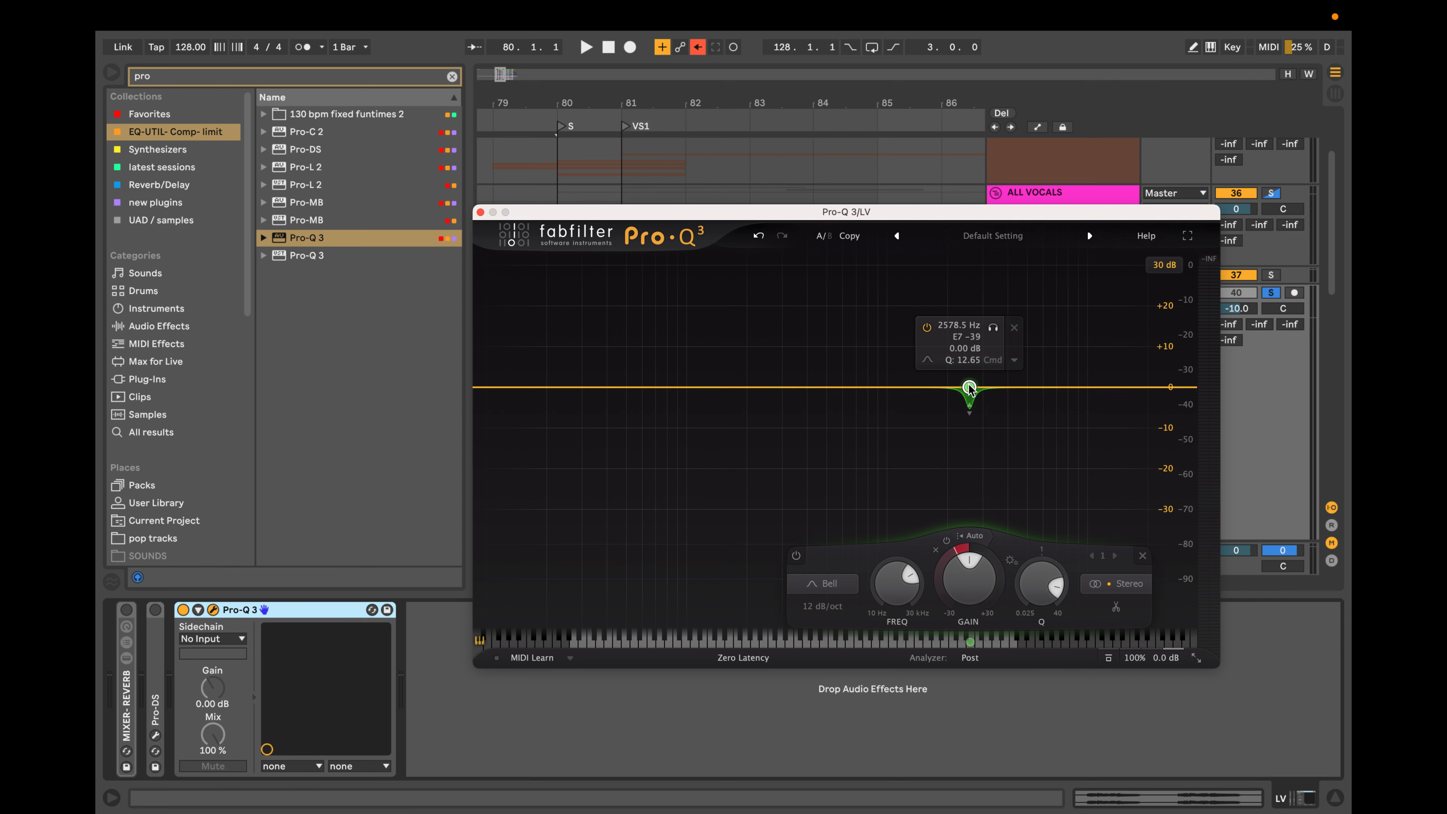
scroll(970, 388, "down", 2)
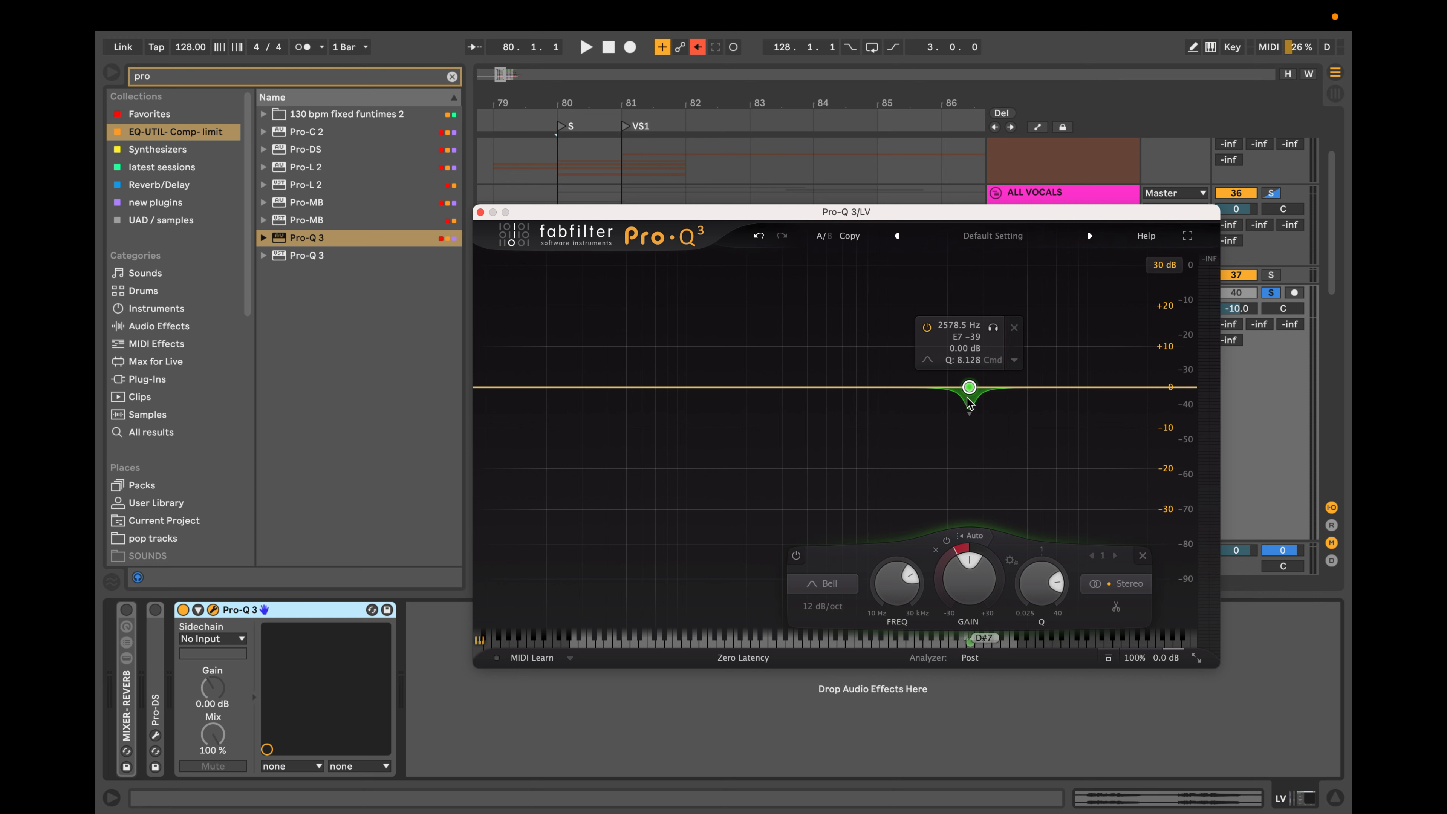
mouse_move(994, 327)
left_mouse_down()
mouse_move(1075, 336)
mouse_move(780, 337)
mouse_move(1080, 341)
mouse_move(575, 338)
mouse_move(985, 340)
left_mouse_up()
left_click(998, 328)
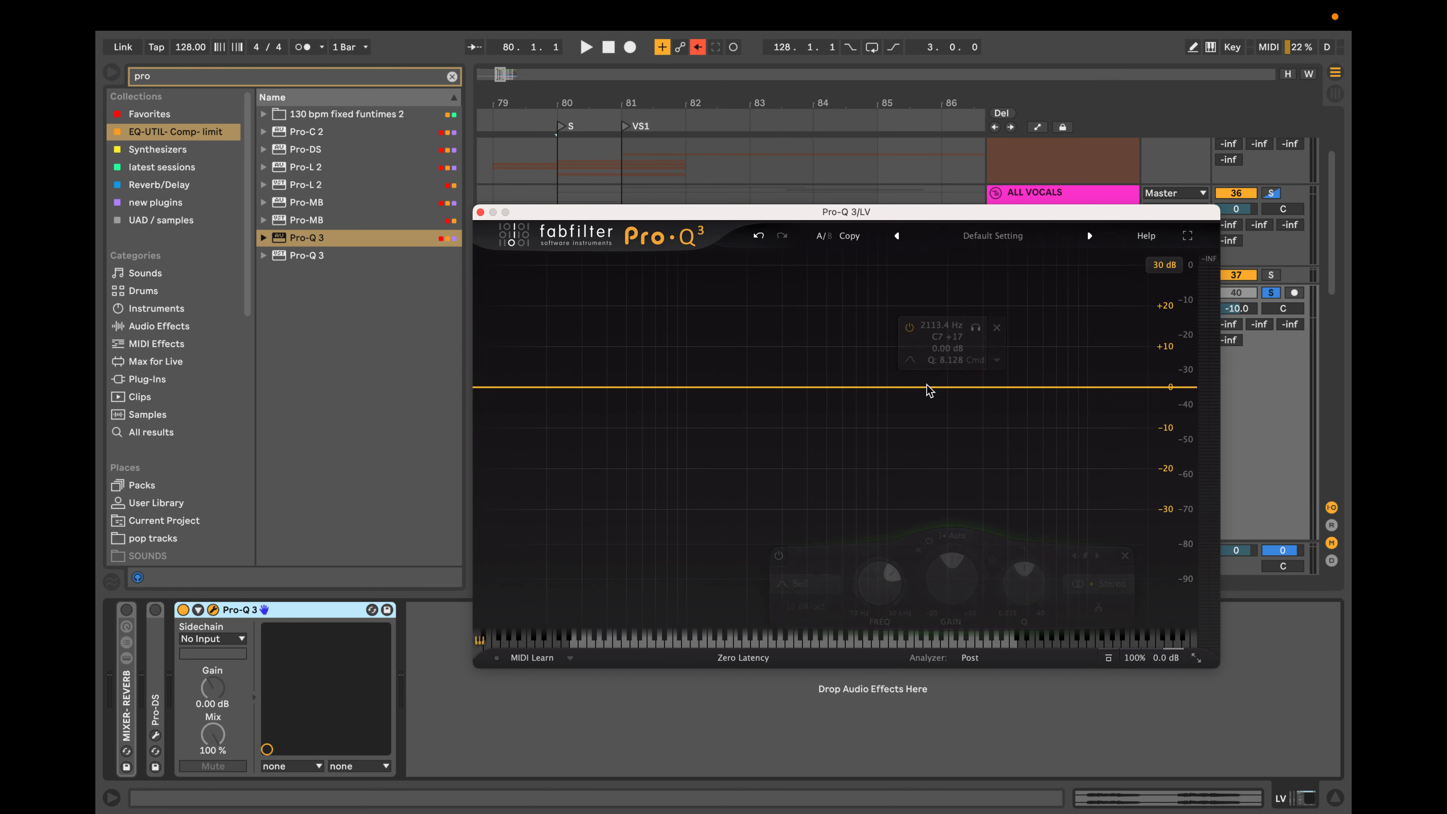
Add a bell boost of about 27 dB, sweep it to about 2.02 kHz, and delete it.
left_click_drag(928, 383, 917, 272)
left_click_drag(818, 278, 946, 280)
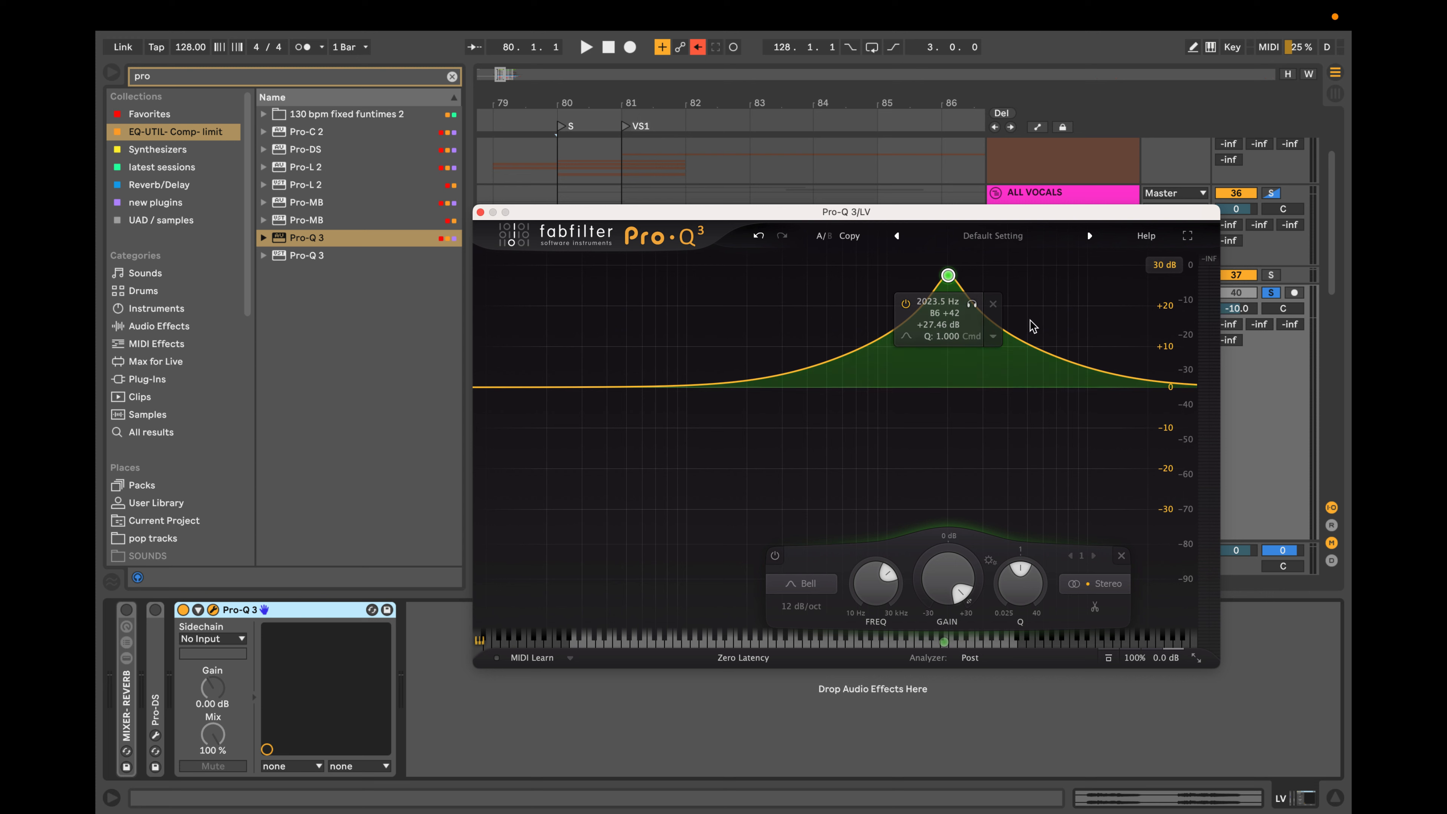
left_click(992, 304)
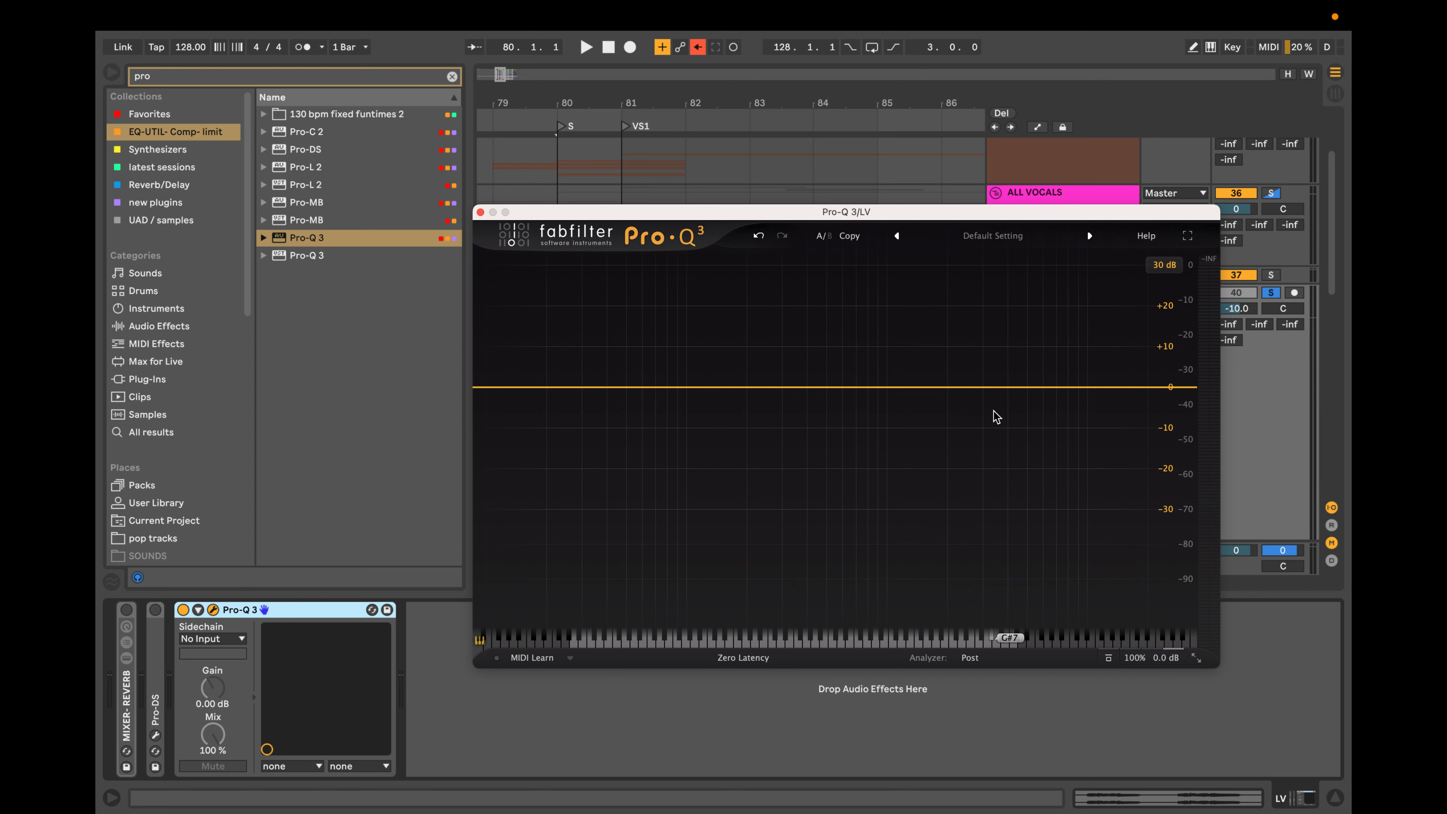
Add a flat bell band near 3.49 kHz, sweep it in solo to about 4.8 kHz, and delete it.
left_click(1032, 395)
left_click(1076, 423)
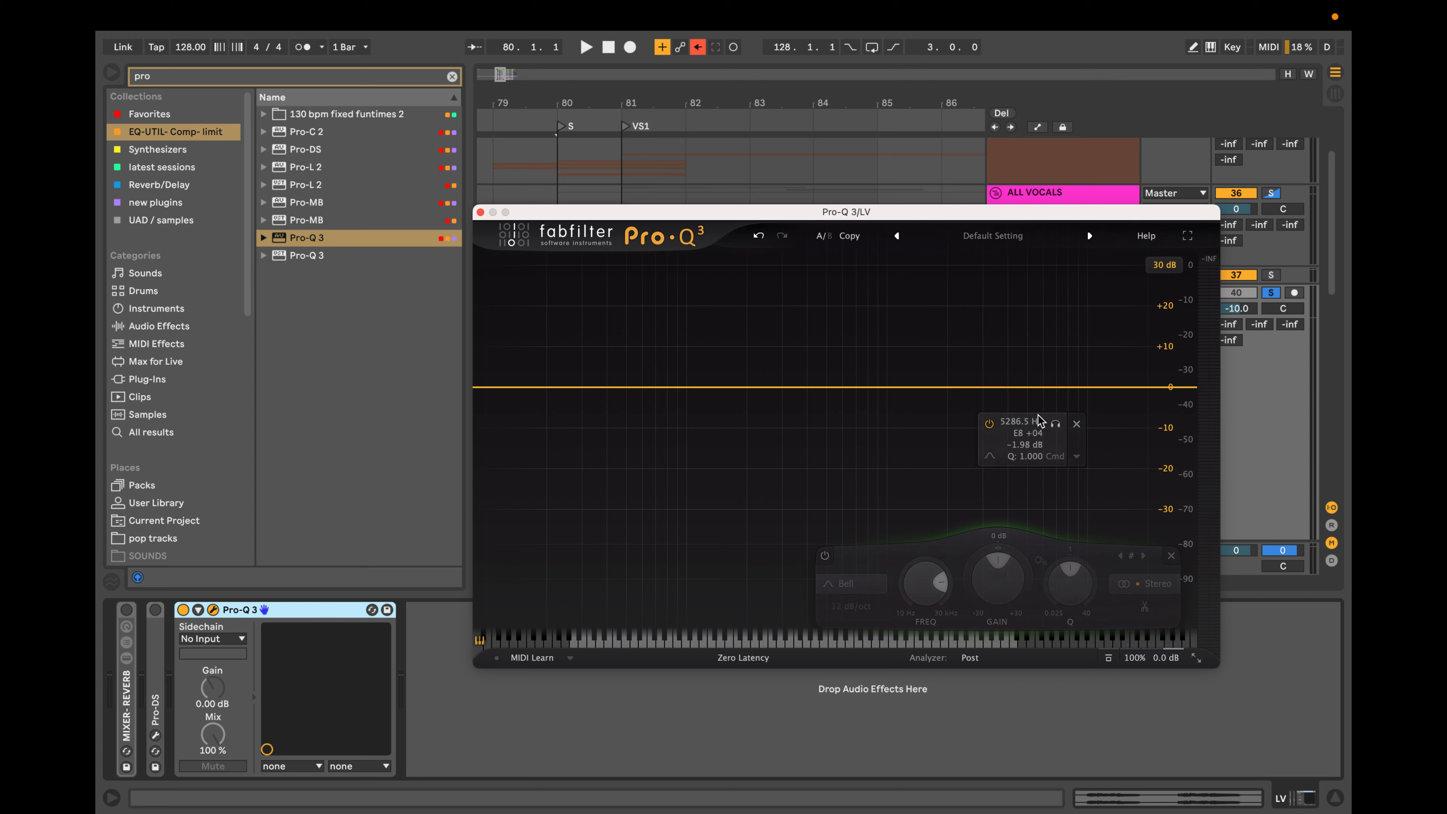
left_click(995, 387)
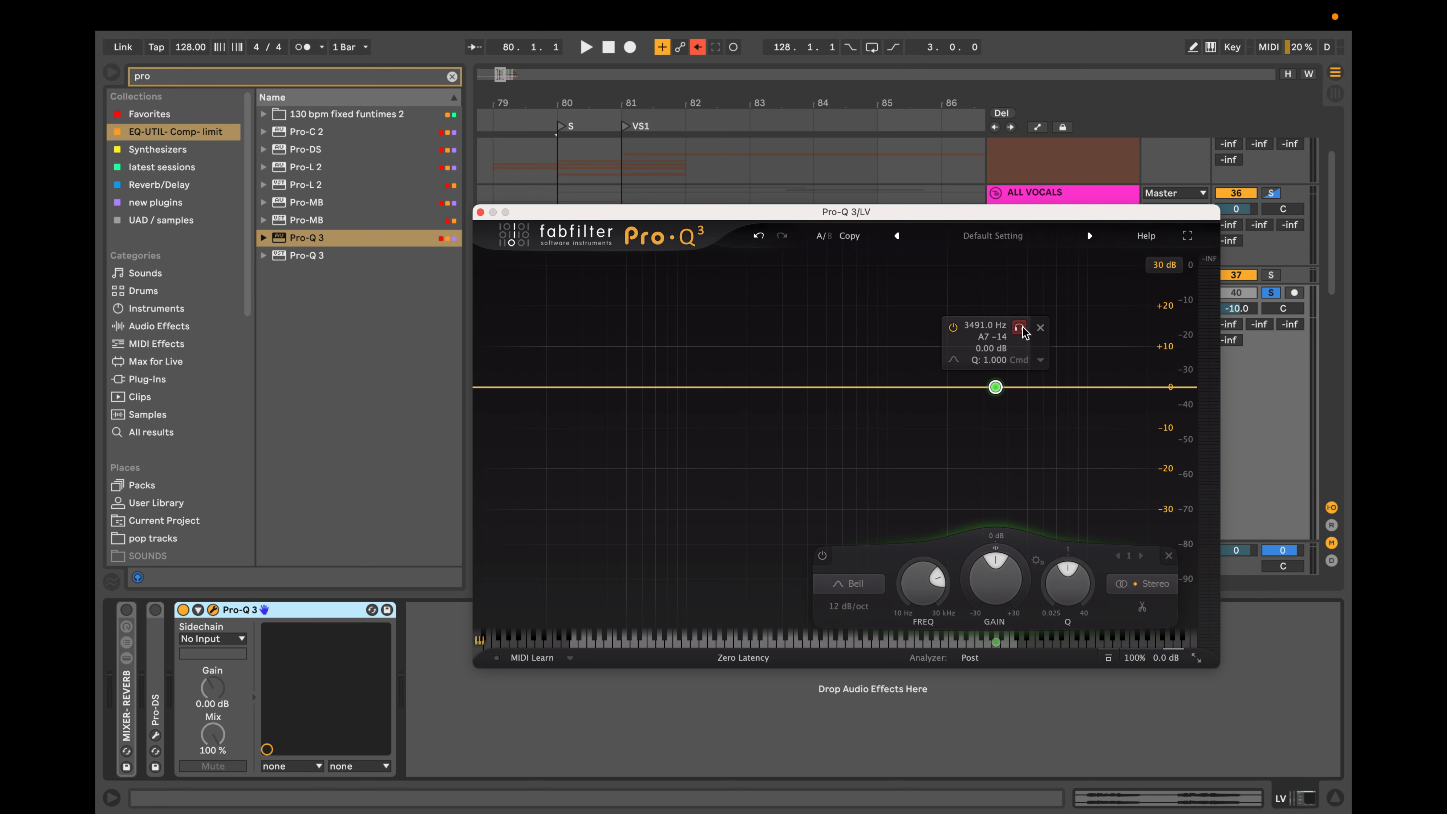
left_click_drag(1019, 330, 1088, 342)
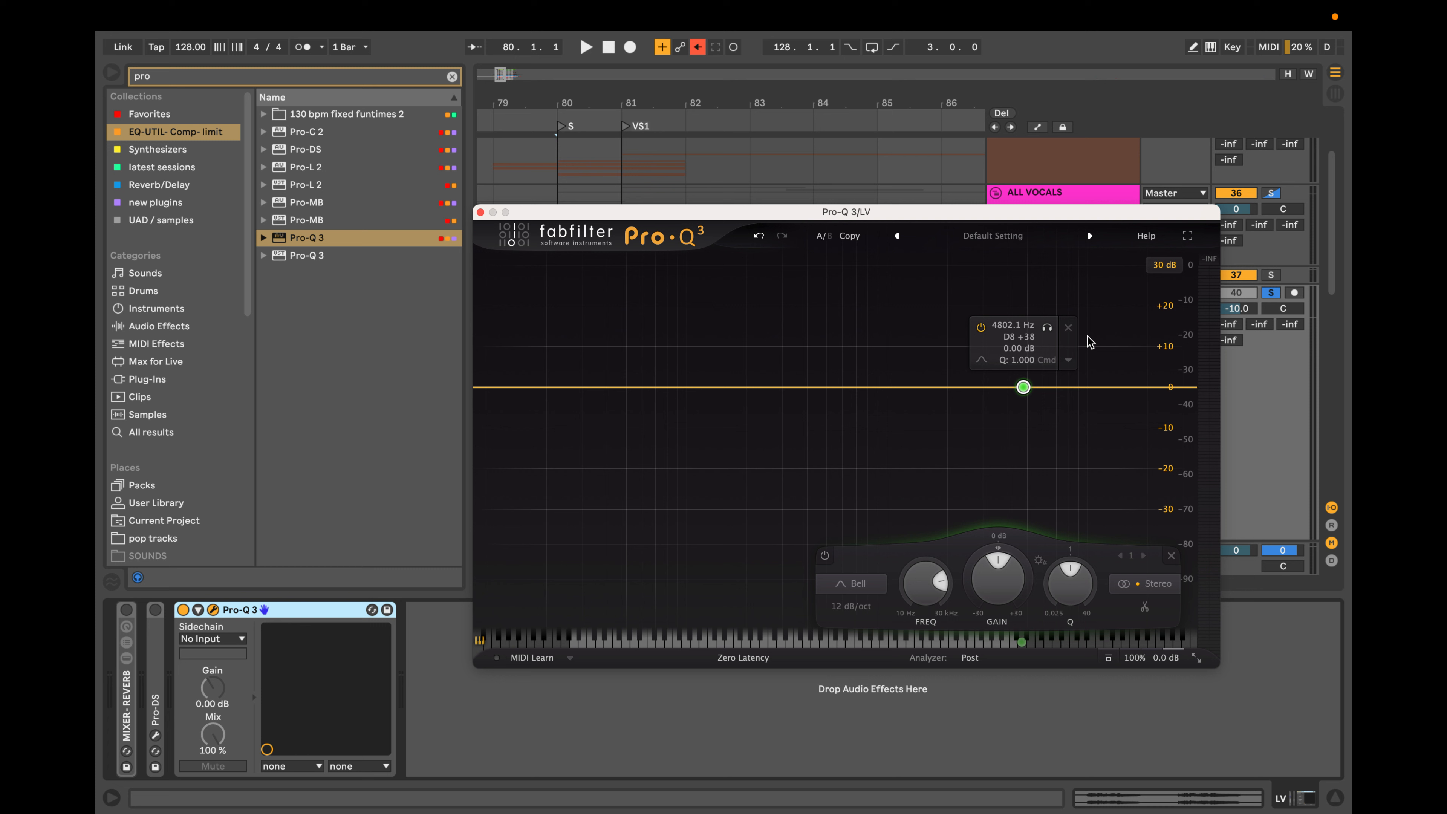
left_click(1068, 327)
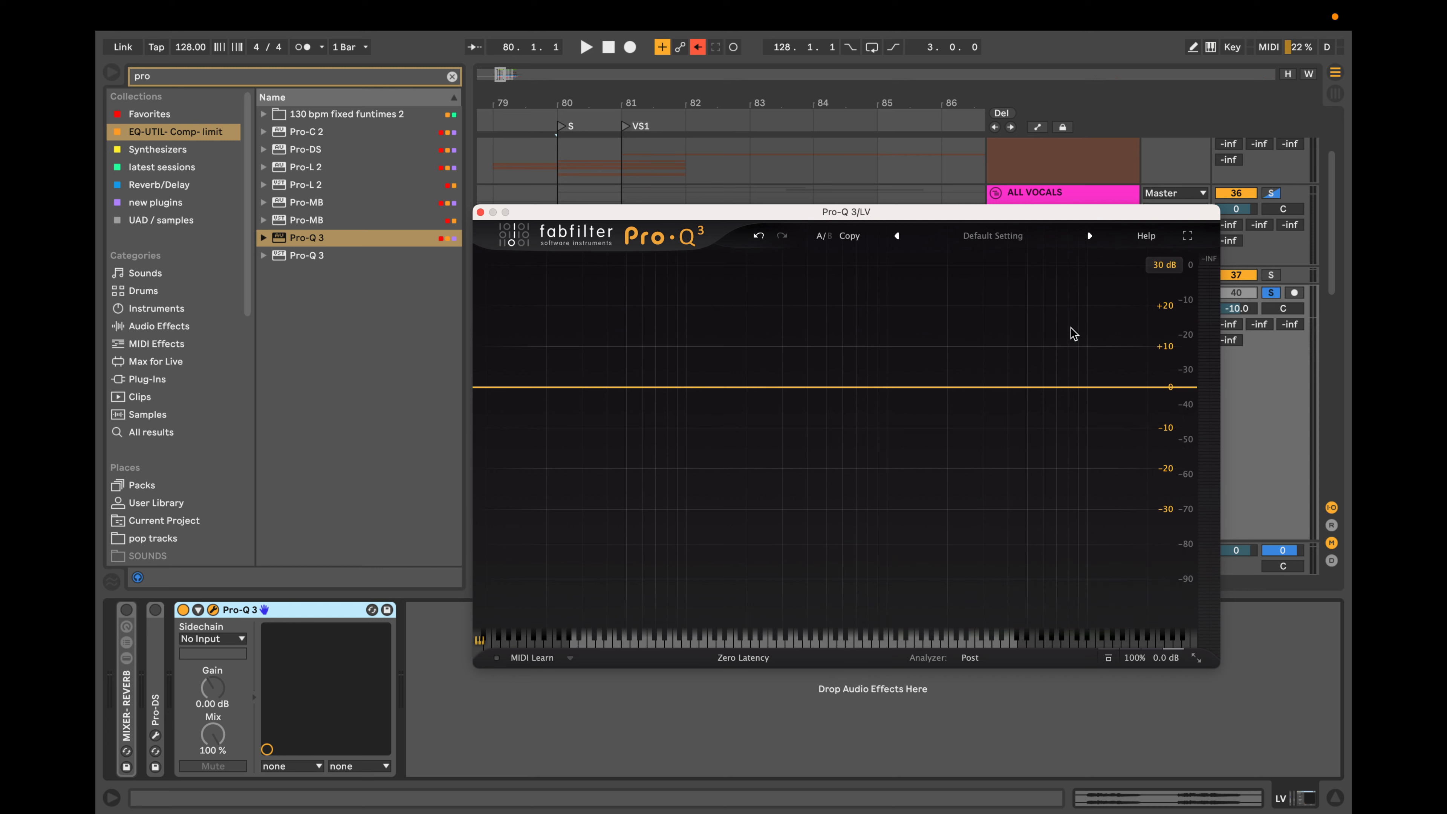
Add a flat bell band at about 2.24 kHz with a negative dynamic range and narrow its Q to about 8.5.
left_click(957, 387)
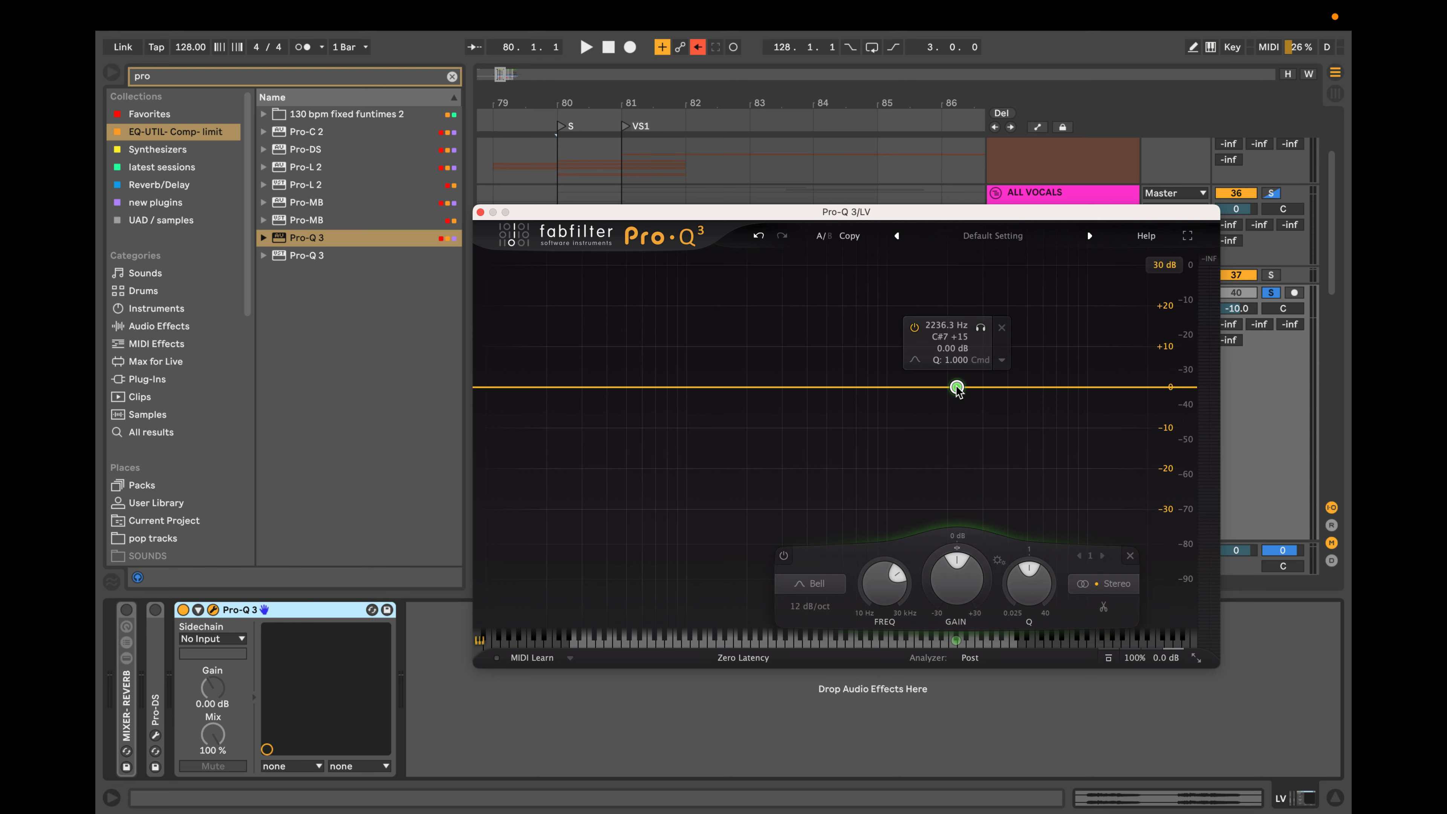
scroll(957, 387, "down", 3)
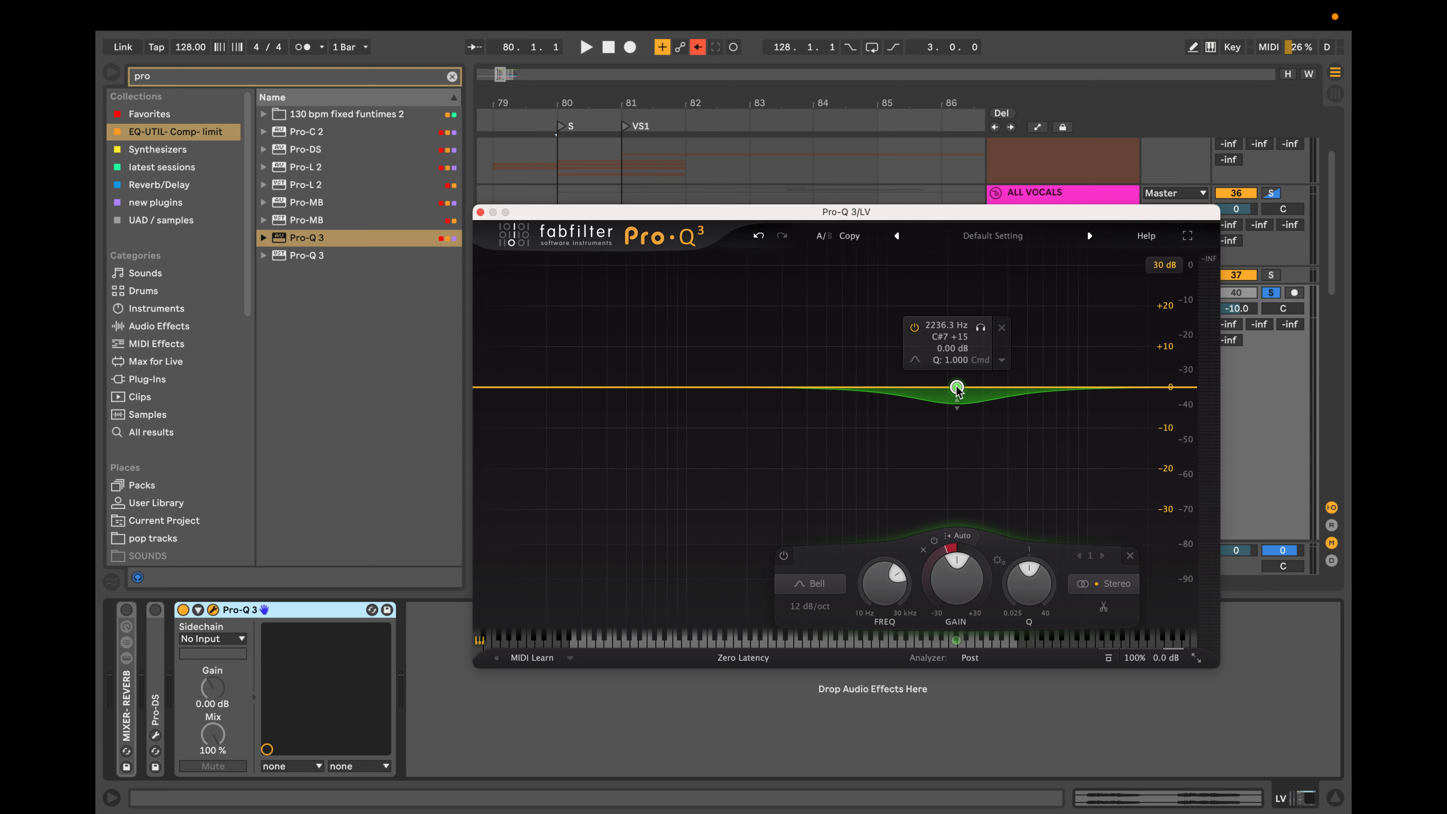
scroll(958, 390, "up", 10)
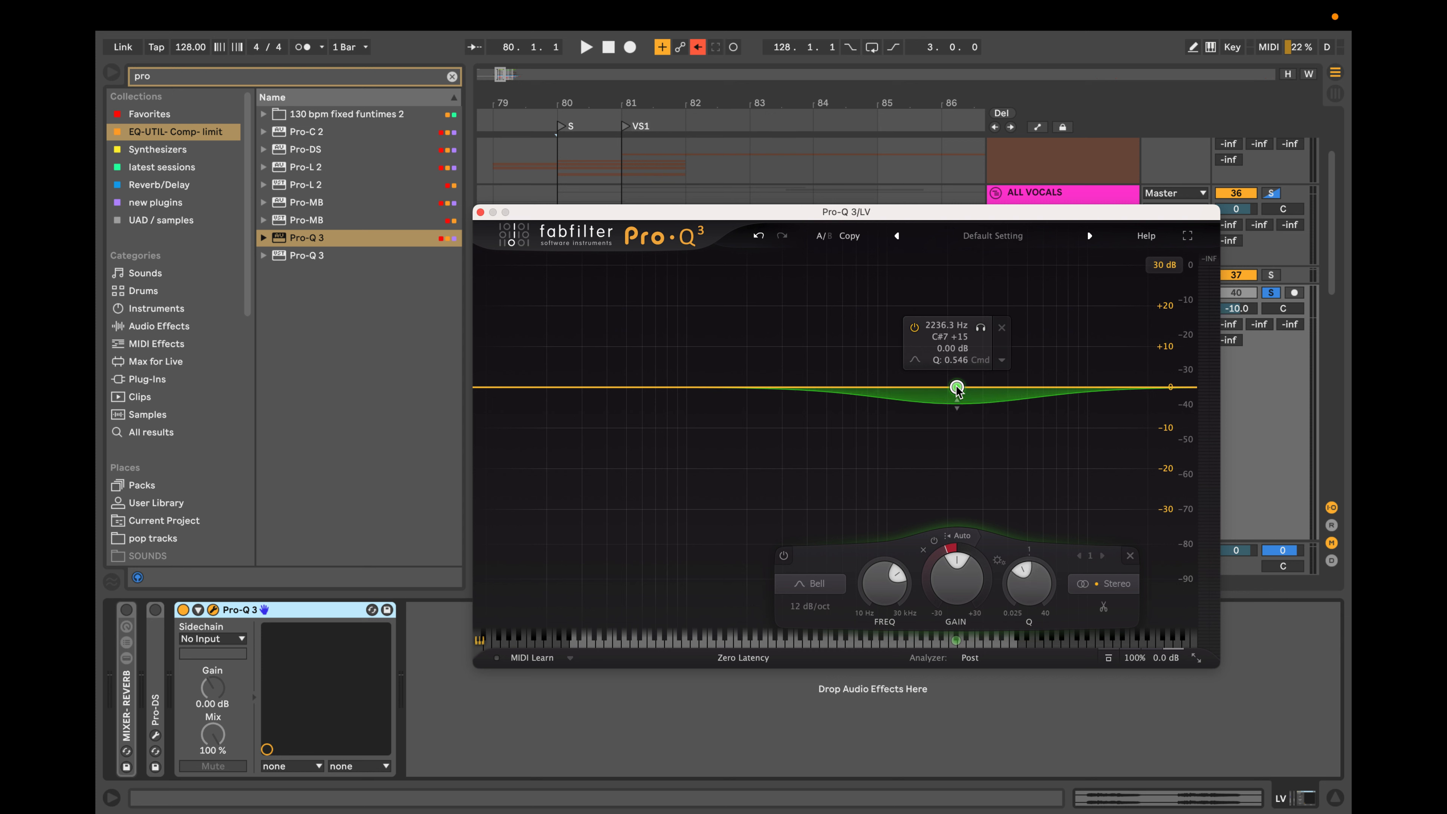
scroll(958, 389, "up", 2)
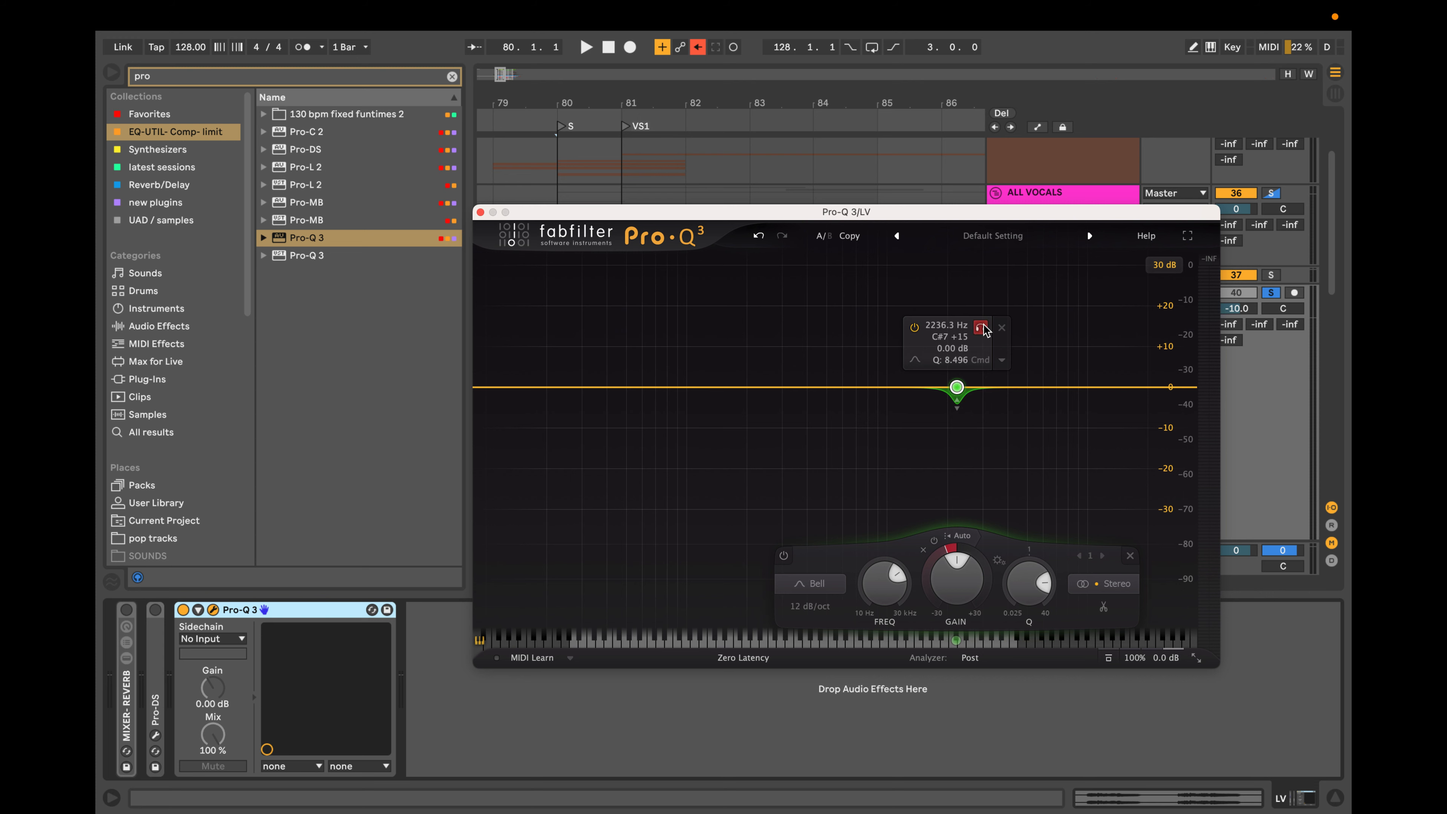
Move the narrow dynamic band to about 4.43 kHz, sweep it in solo to about 5.82 kHz, and delete it.
left_click_drag(957, 387, 1016, 388)
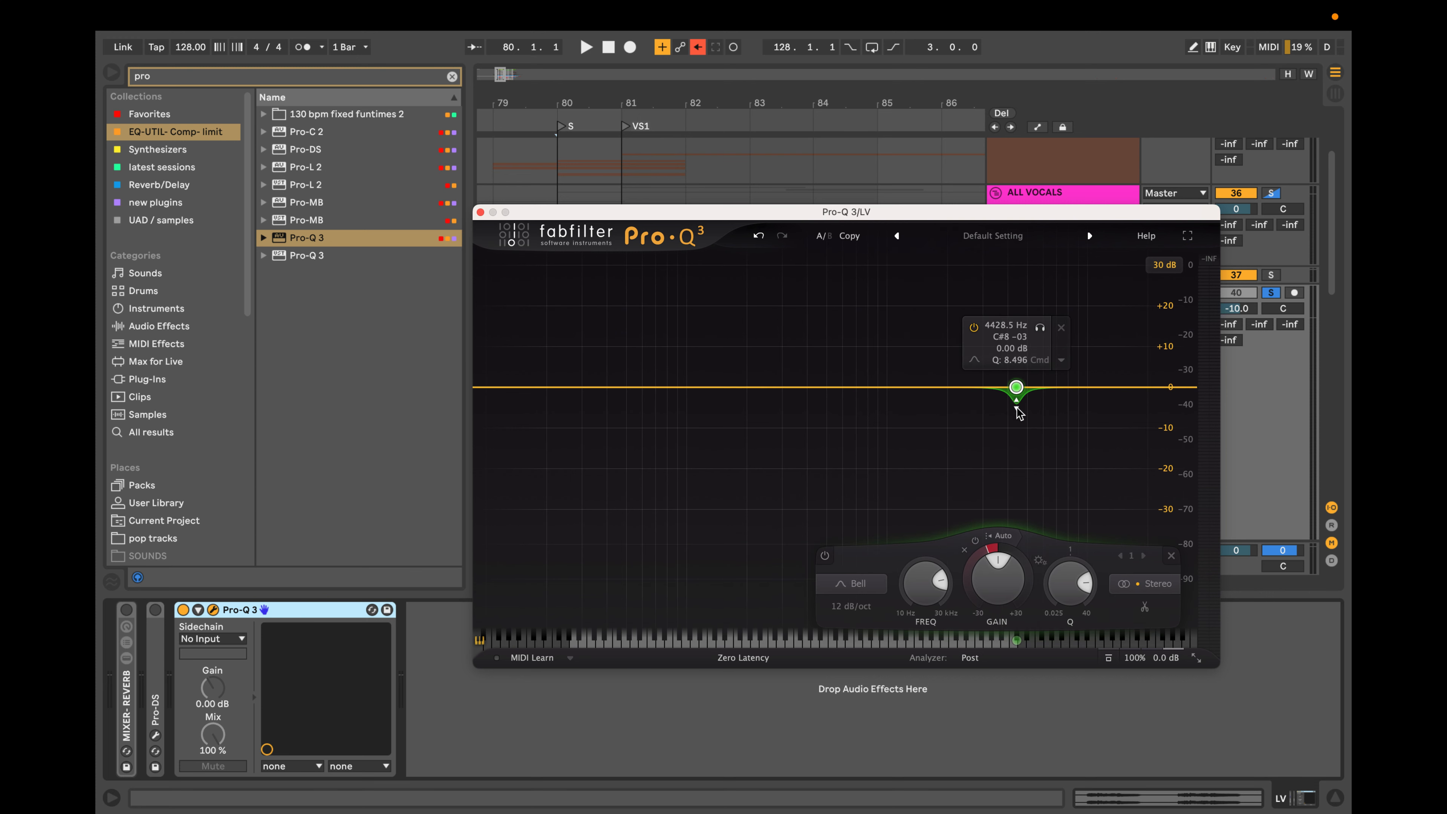
left_click_drag(1040, 327, 1067, 378)
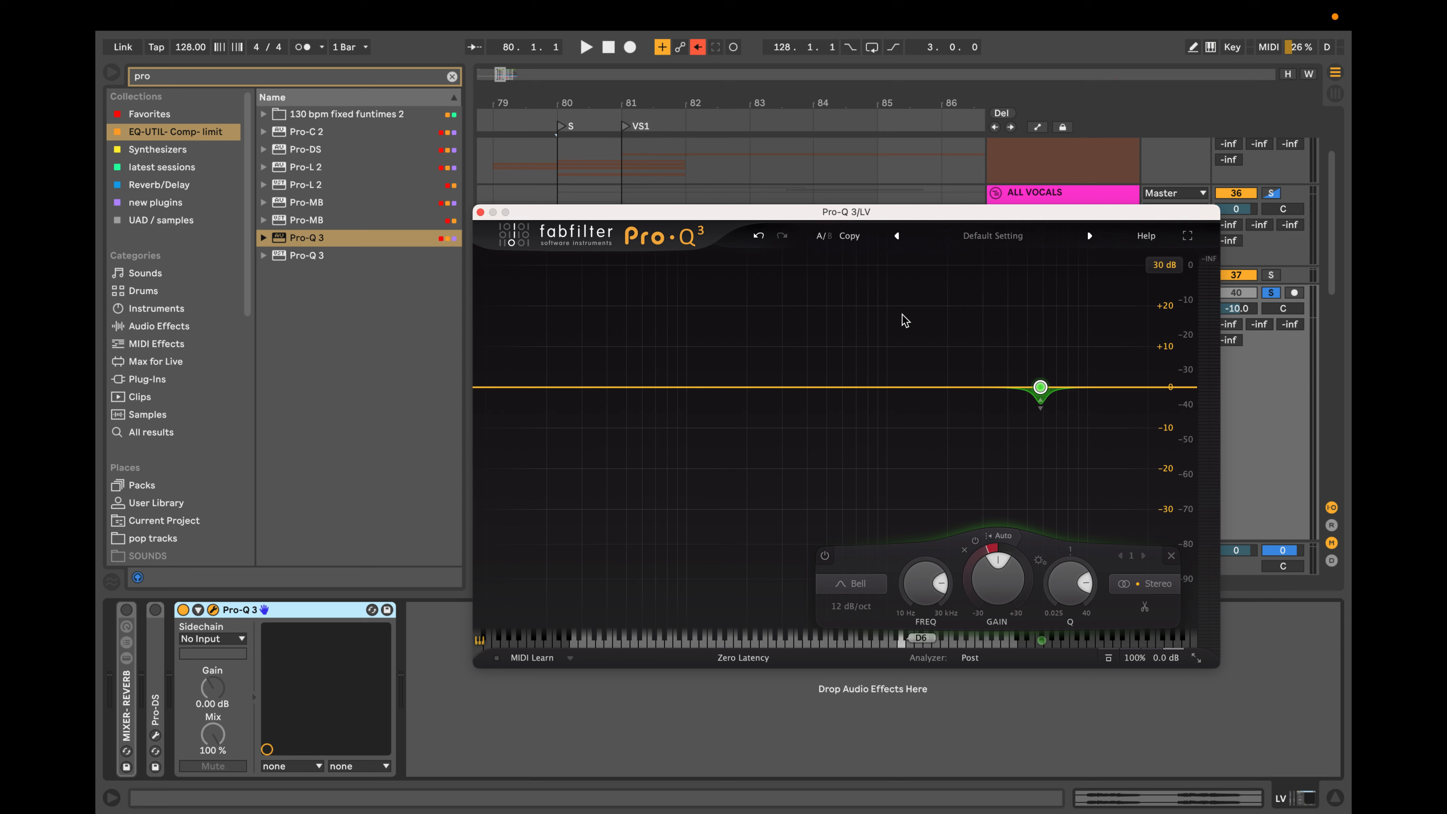
mouse_move(1100, 349)
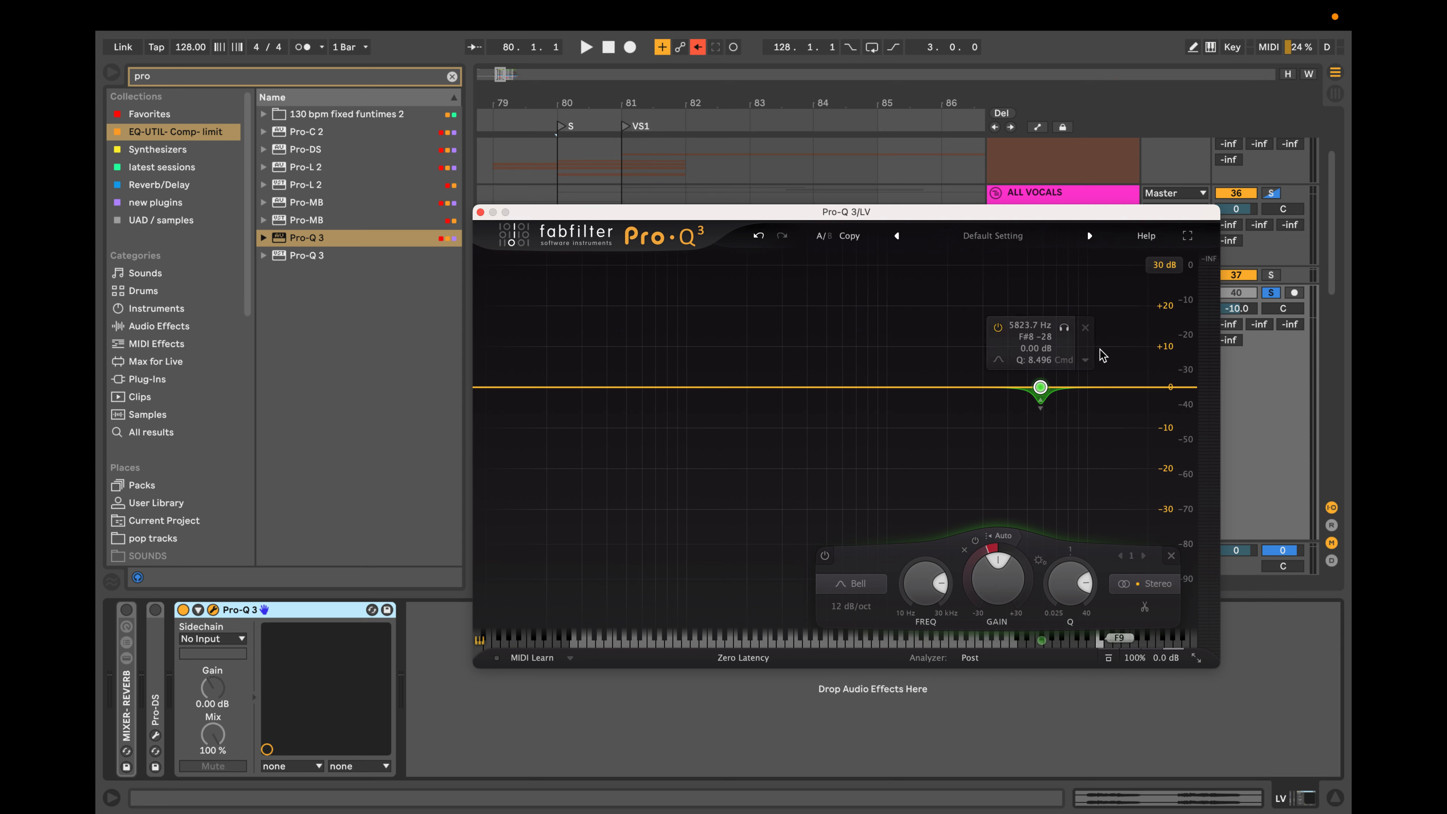
left_click(1086, 329)
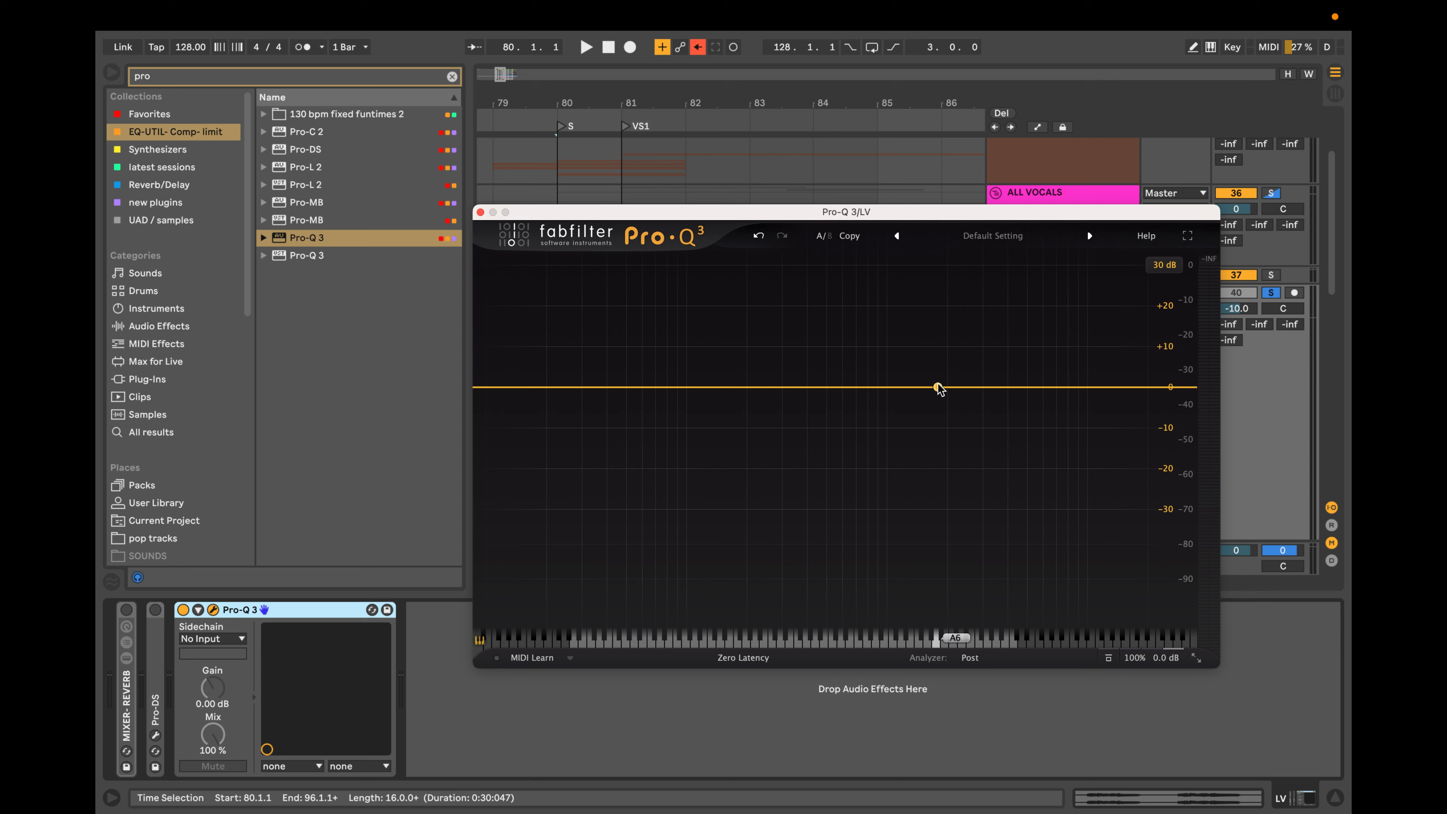
Add three bell boosts, including about 14.3 dB at 1.27 kHz, and a high shelf near 25 kHz, and delete all four bands.
left_click_drag(938, 389, 907, 331)
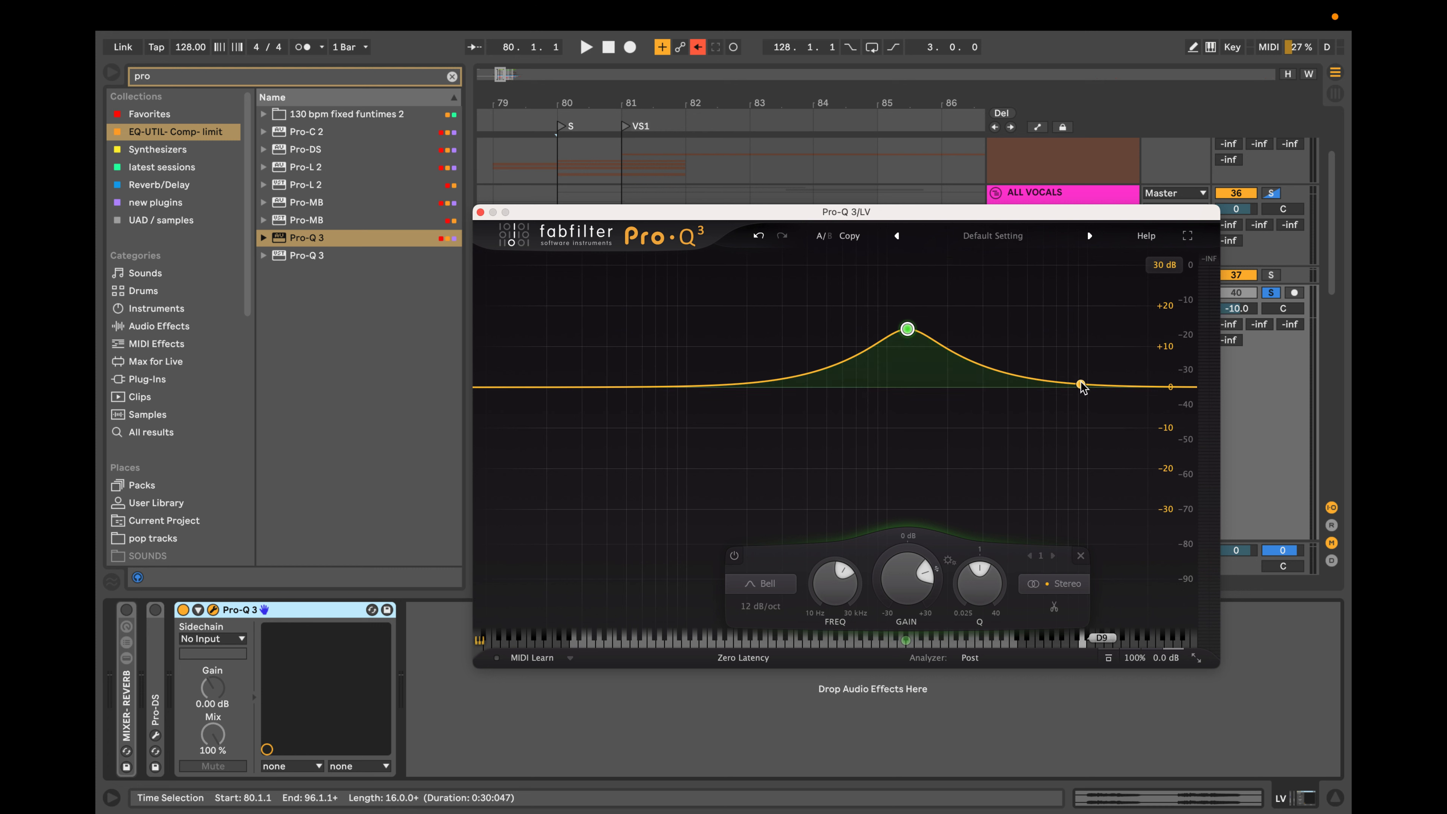
left_click_drag(1082, 387, 1083, 373)
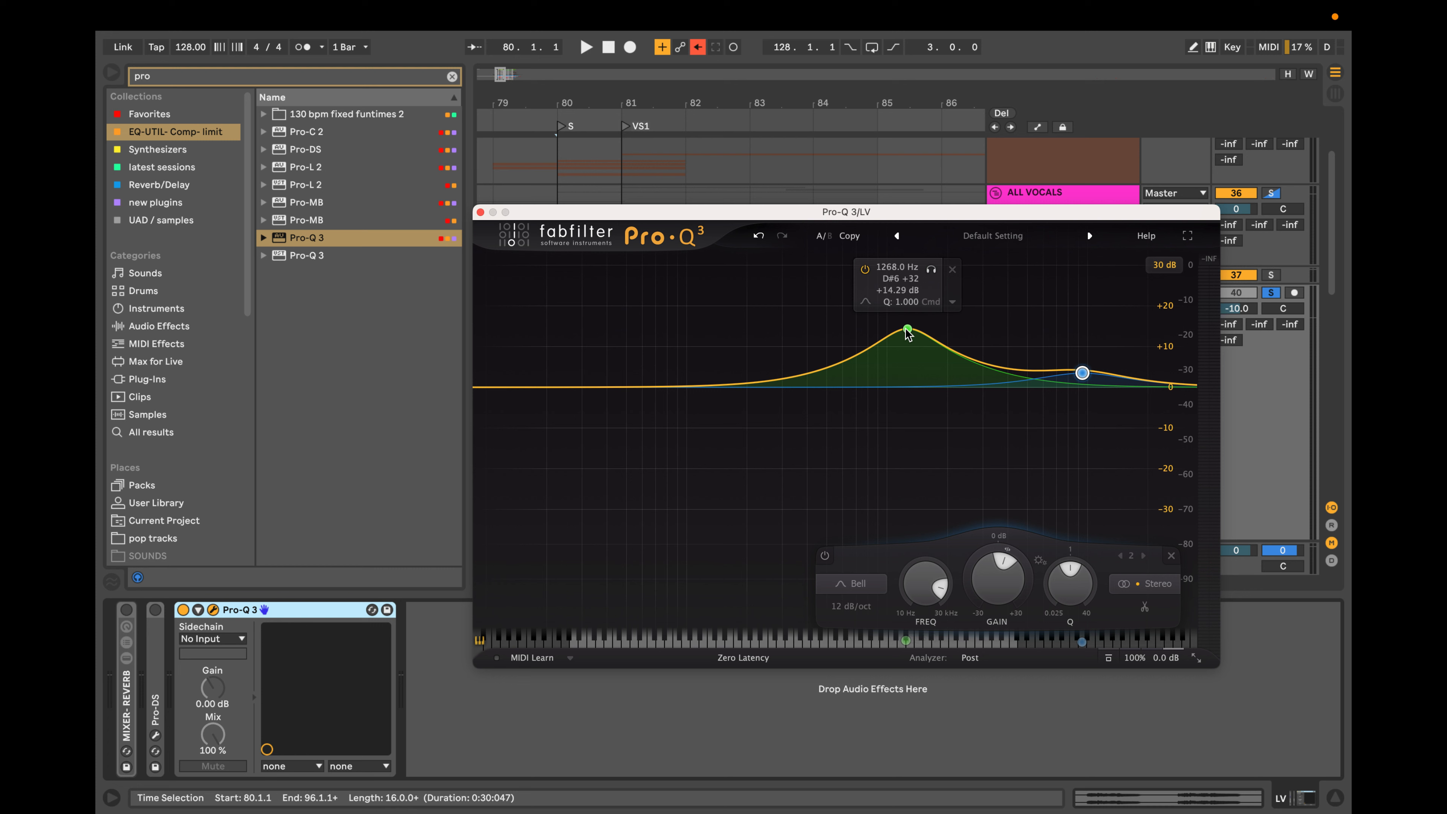
left_click_drag(1082, 373, 1089, 357)
left_click_drag(1170, 381, 1167, 373)
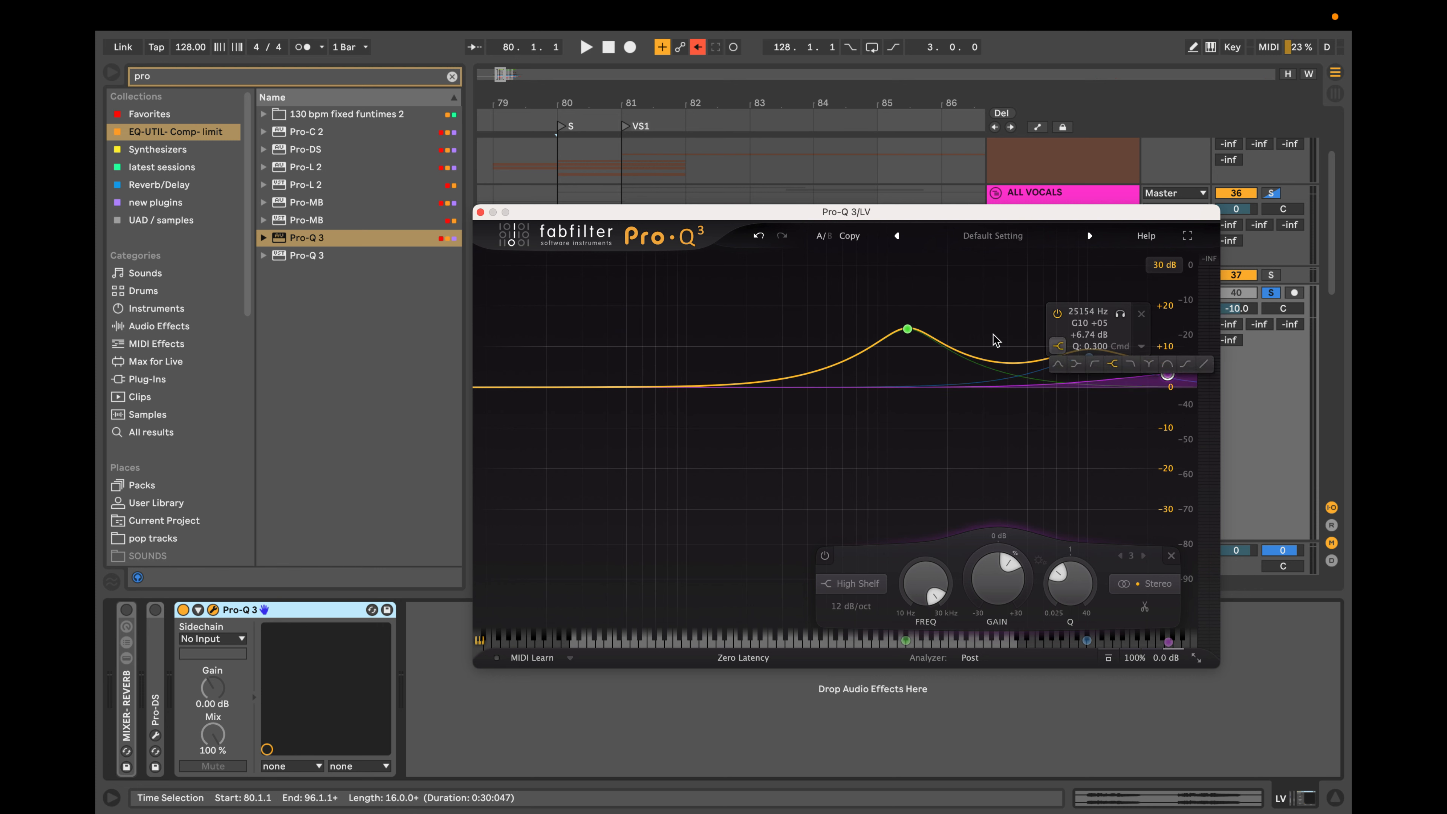
left_click_drag(976, 364, 1004, 360)
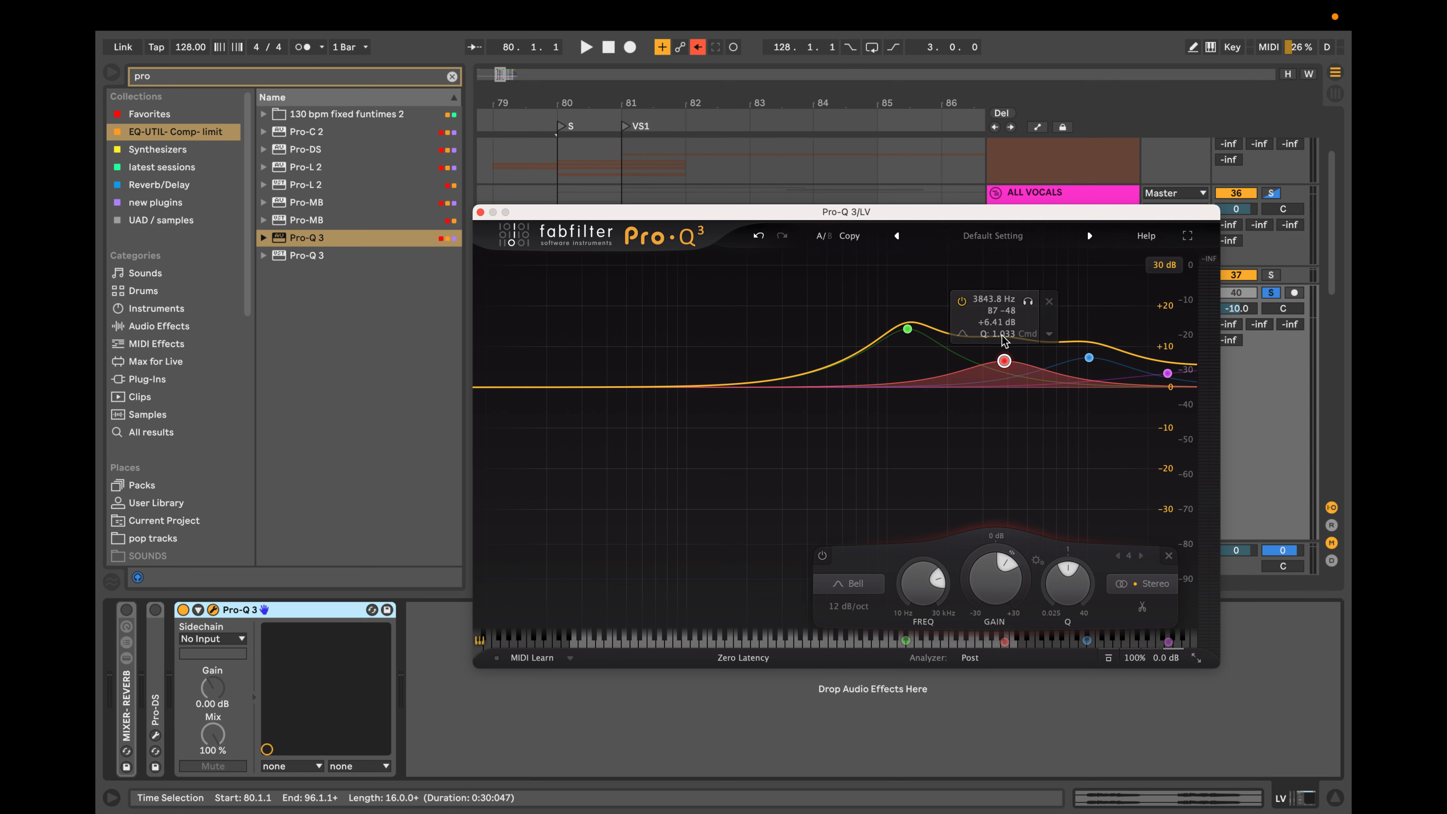
left_click(908, 329)
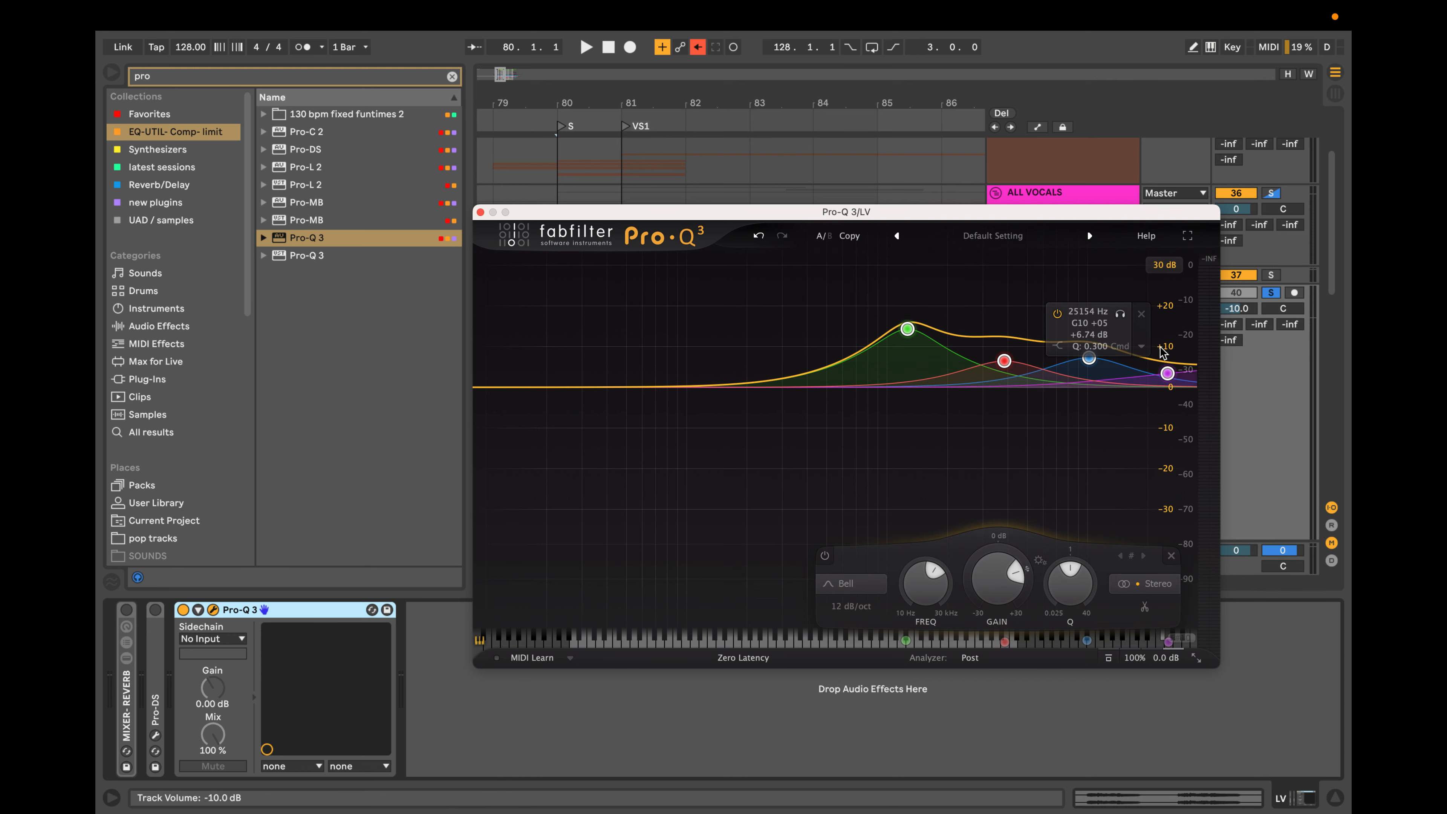
left_click(1141, 314)
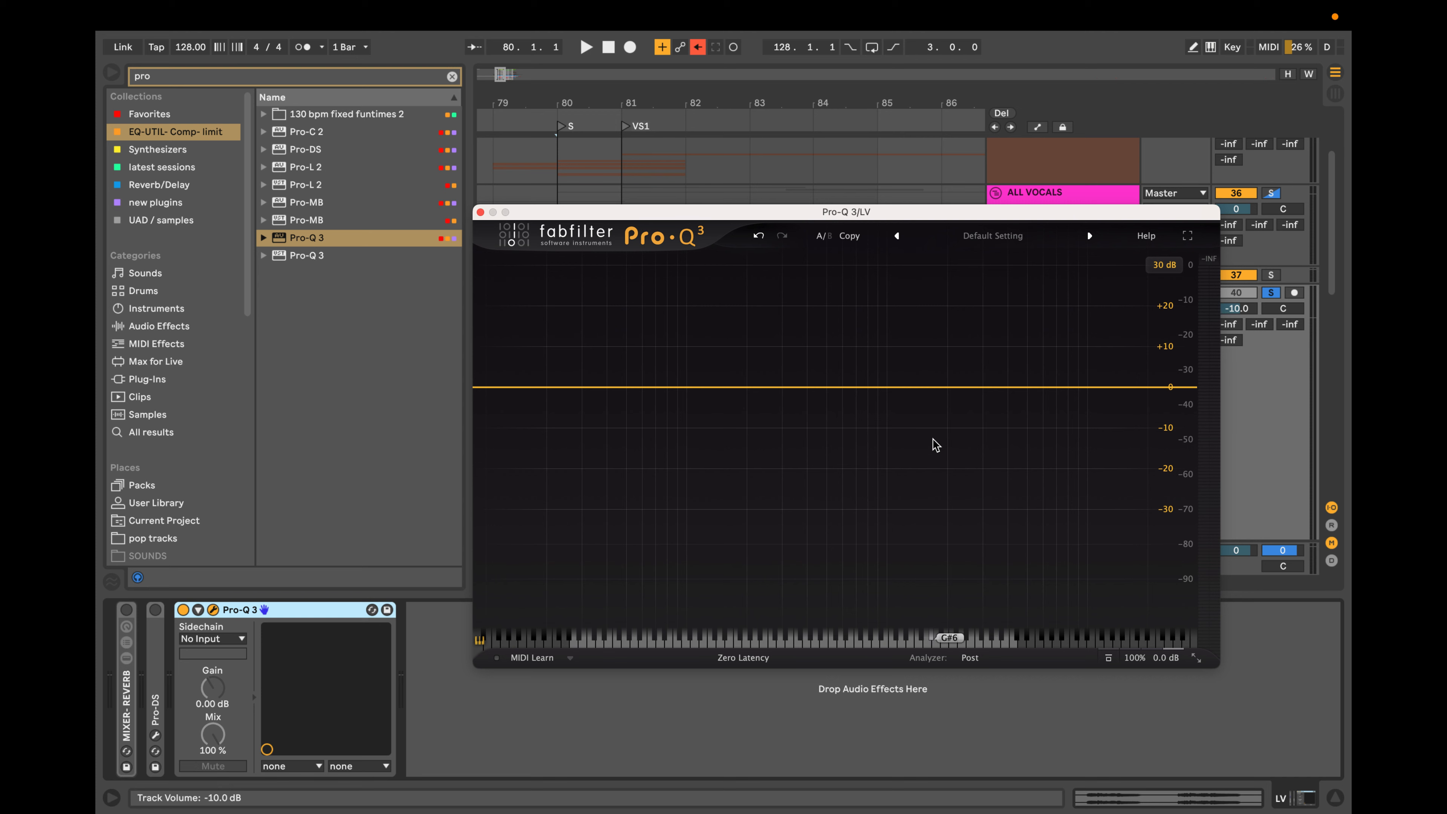
Play the soloed lead vocal from bar 81 and examine its spectrum in the flat EQ's analyzer.
left_click_drag(1141, 214, 1192, 470)
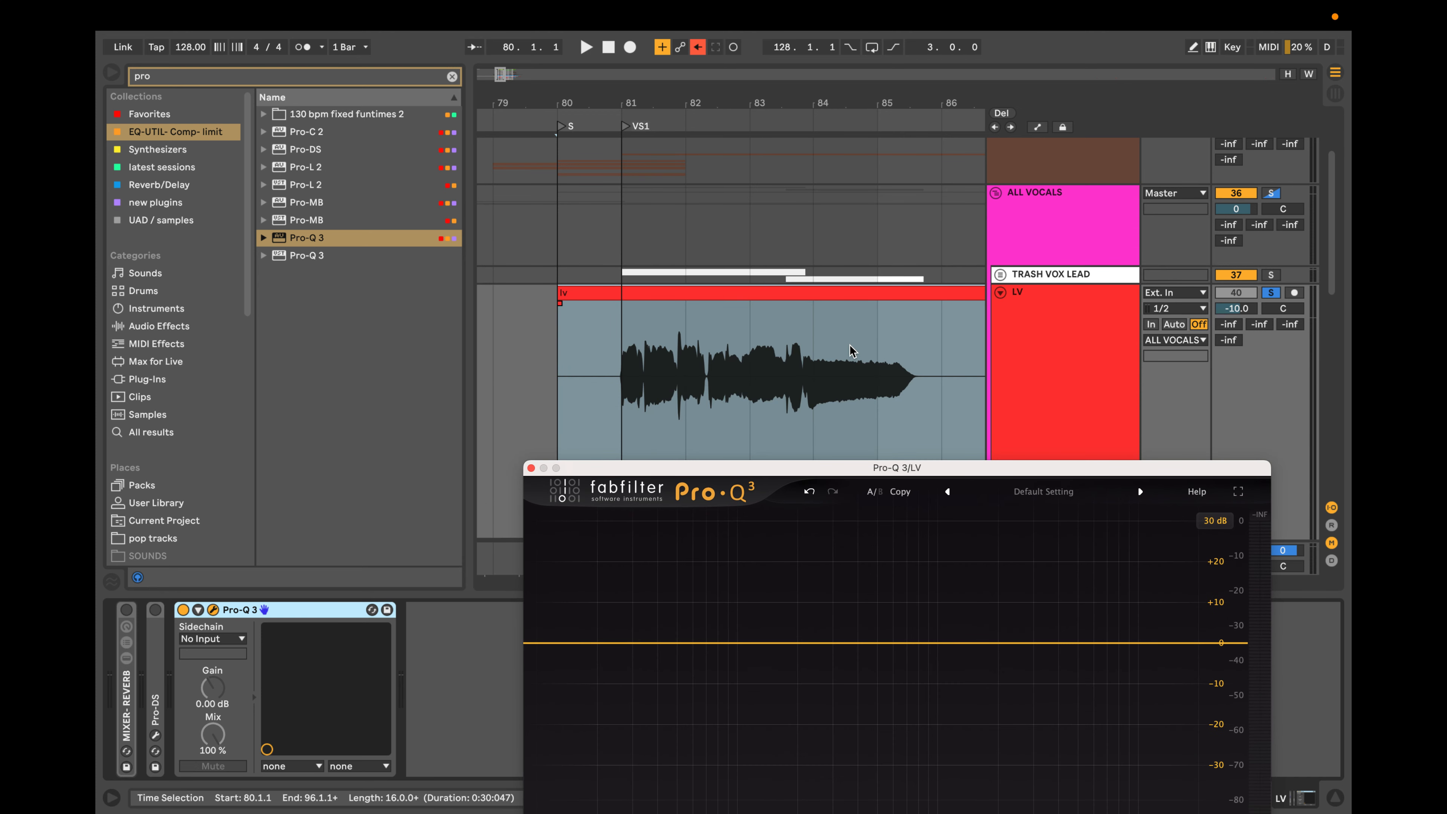
scroll(851, 345, "up", 5)
scroll(851, 345, "left", 4)
scroll(851, 345, "down", 4)
scroll(853, 350, "down", 1)
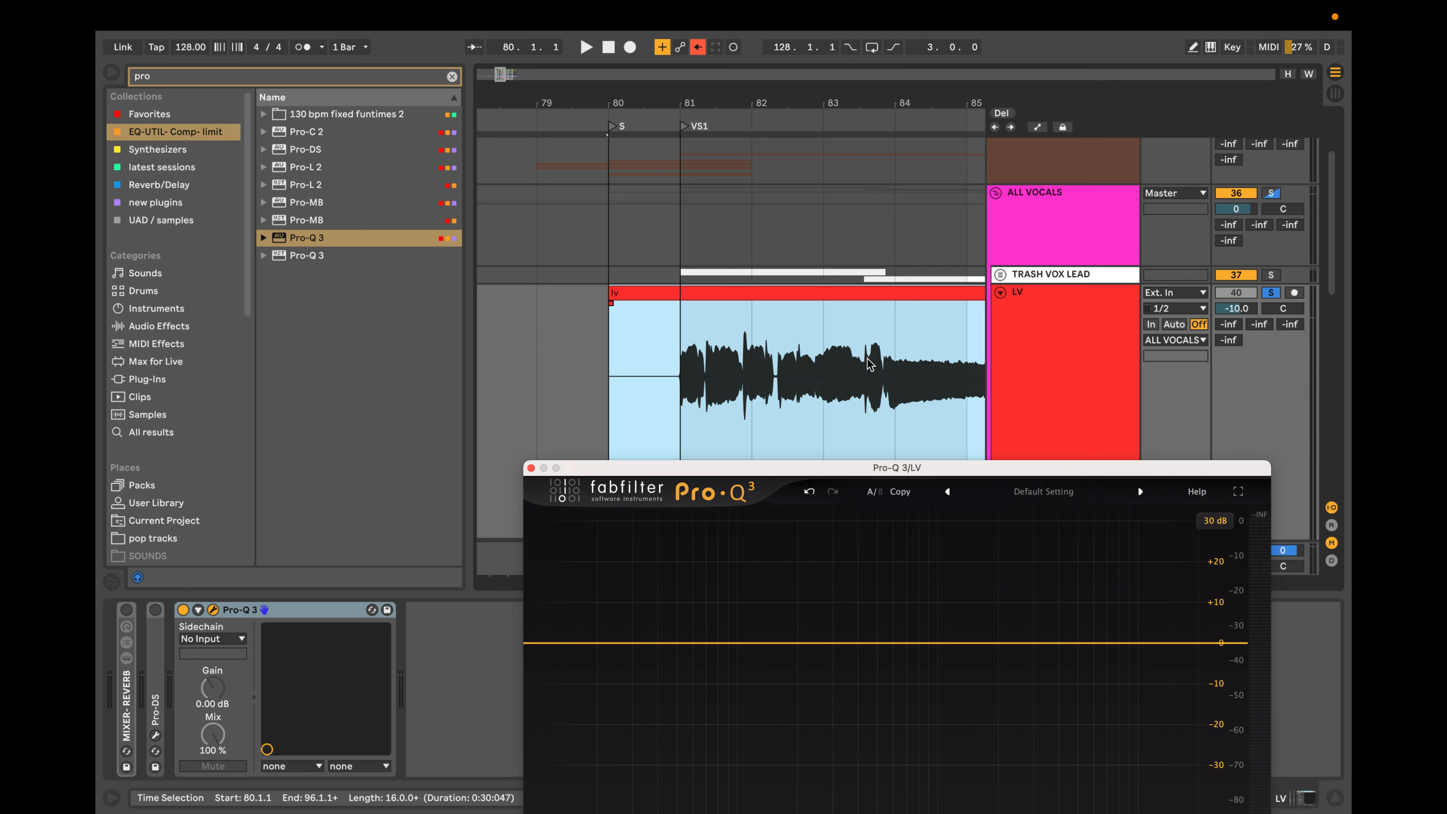
scroll(781, 368, "up", 4)
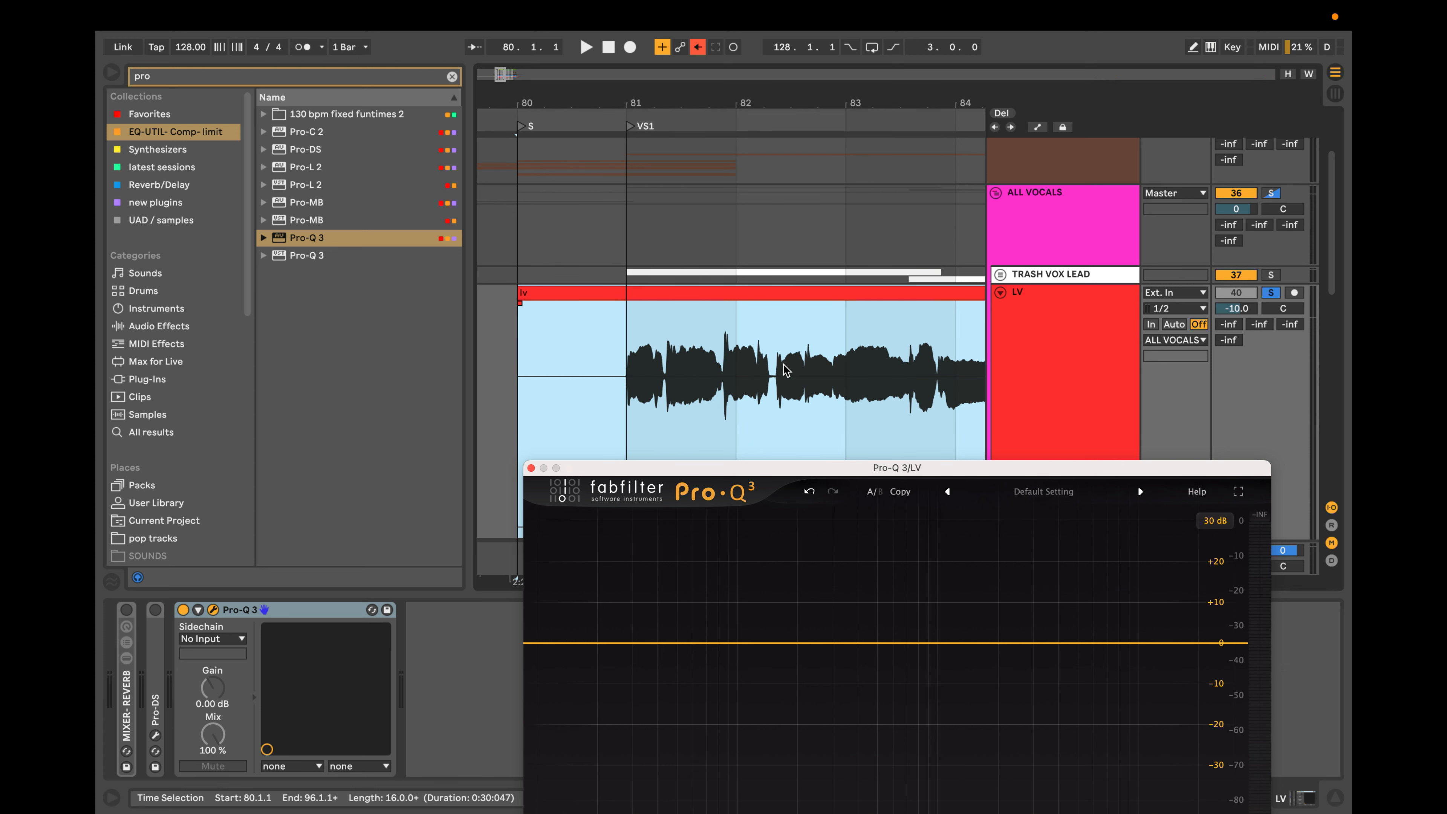
scroll(785, 370, "left", 3)
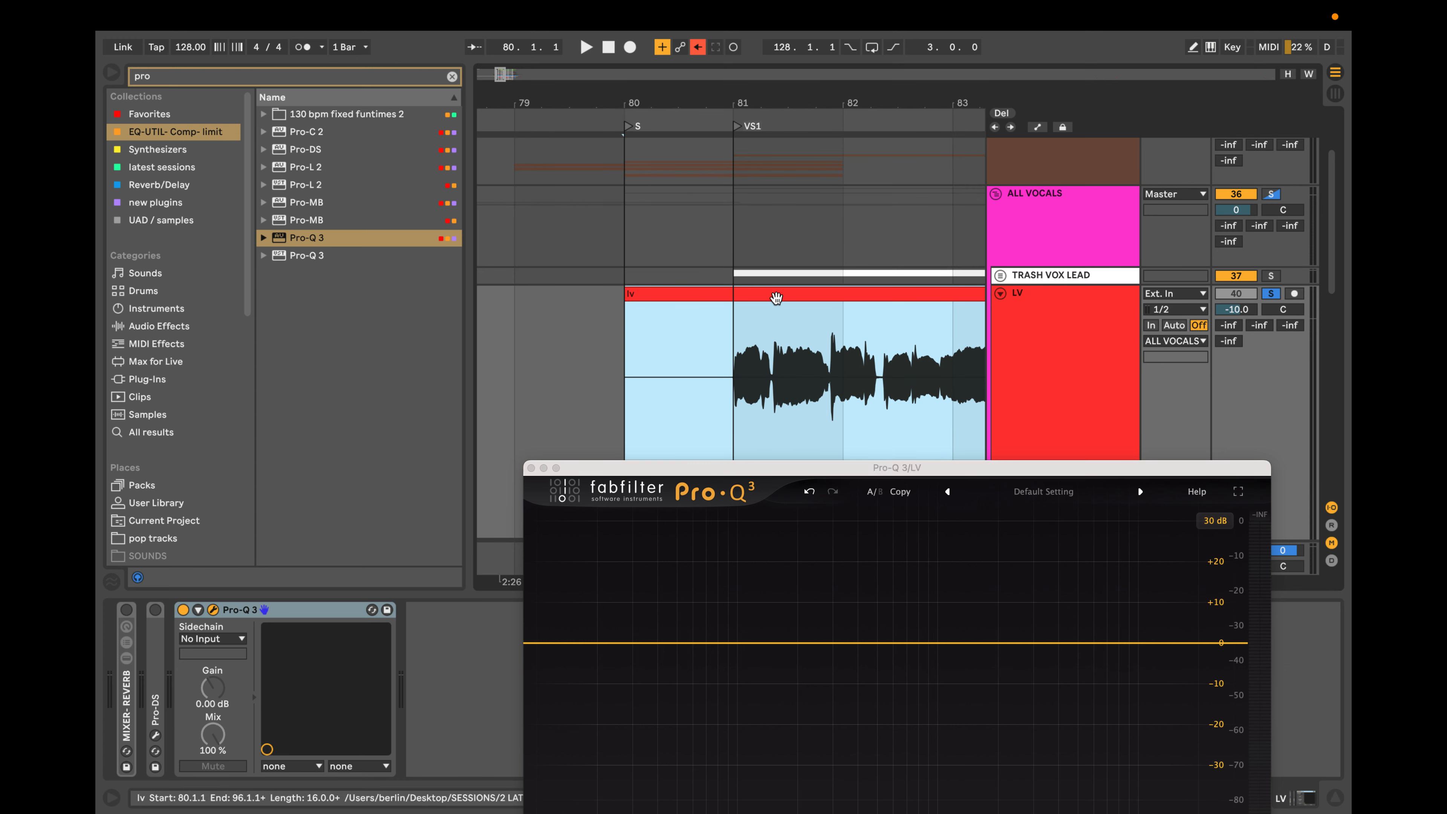
scroll(768, 311, "down", 5)
left_click(755, 363)
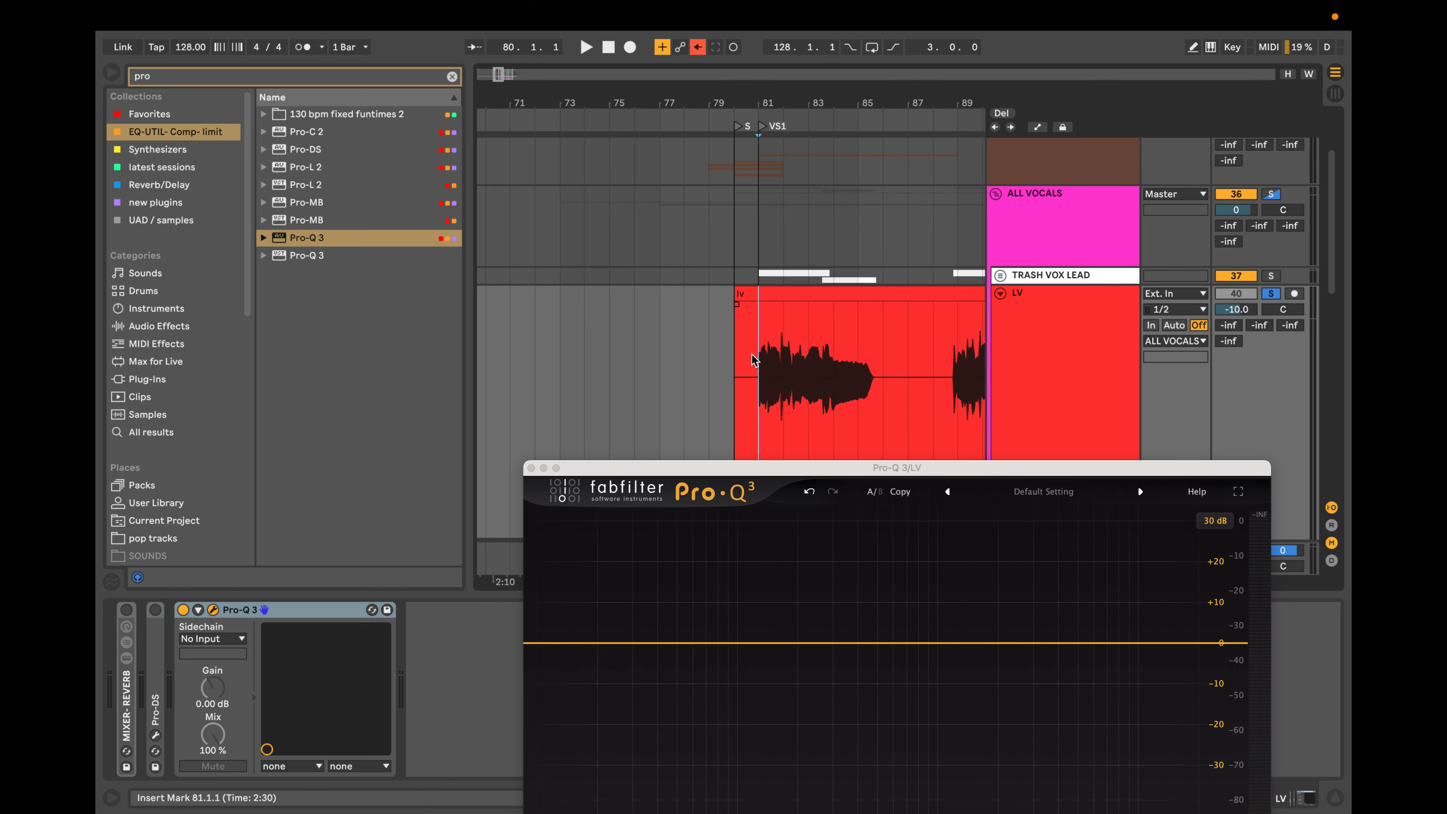
key("space")
left_click_drag(926, 473, 899, 276)
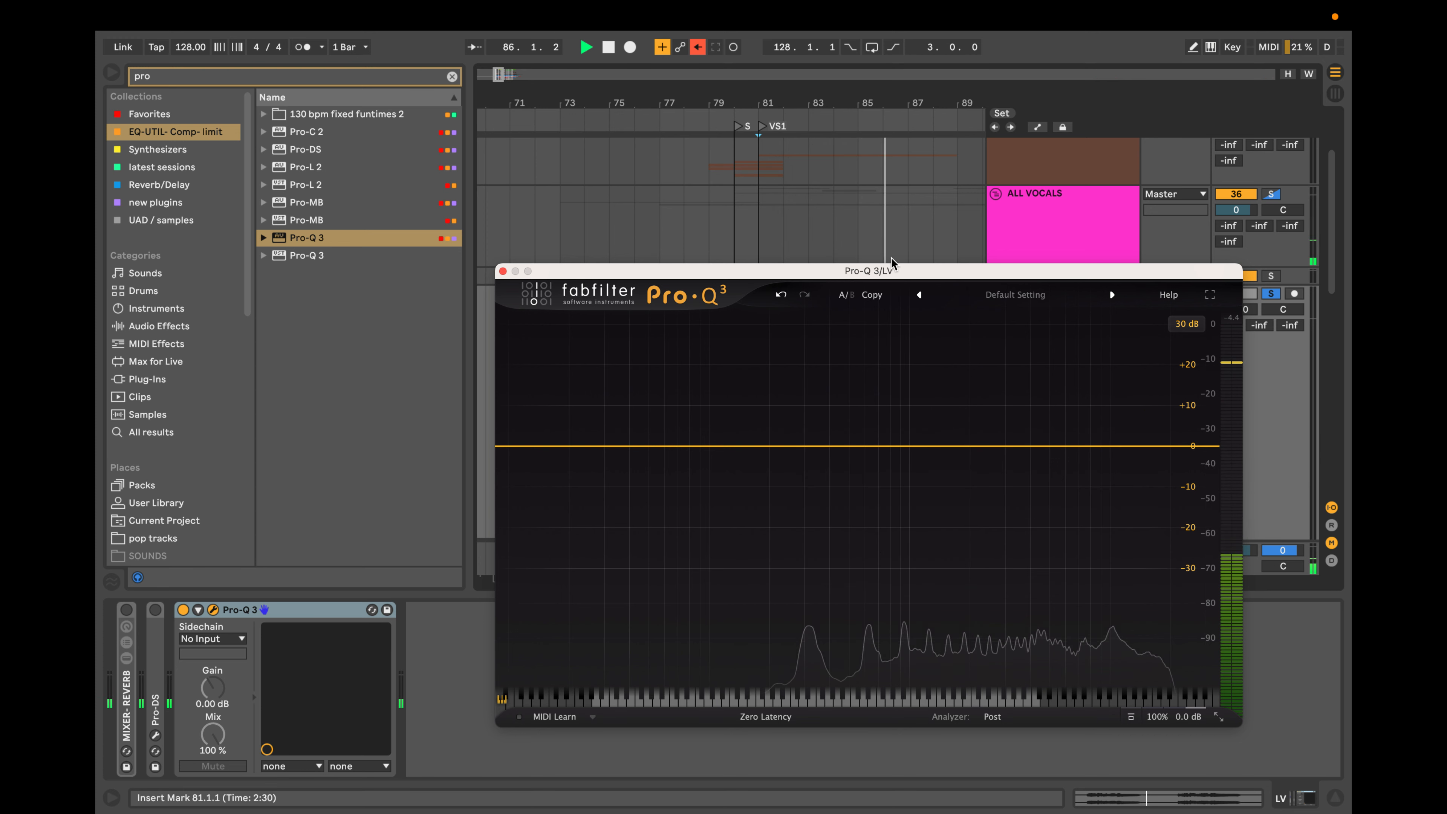
key("space")
Close the Pro-Q 3 window and unsolo the LV track.
left_click_drag(890, 270, 881, 383)
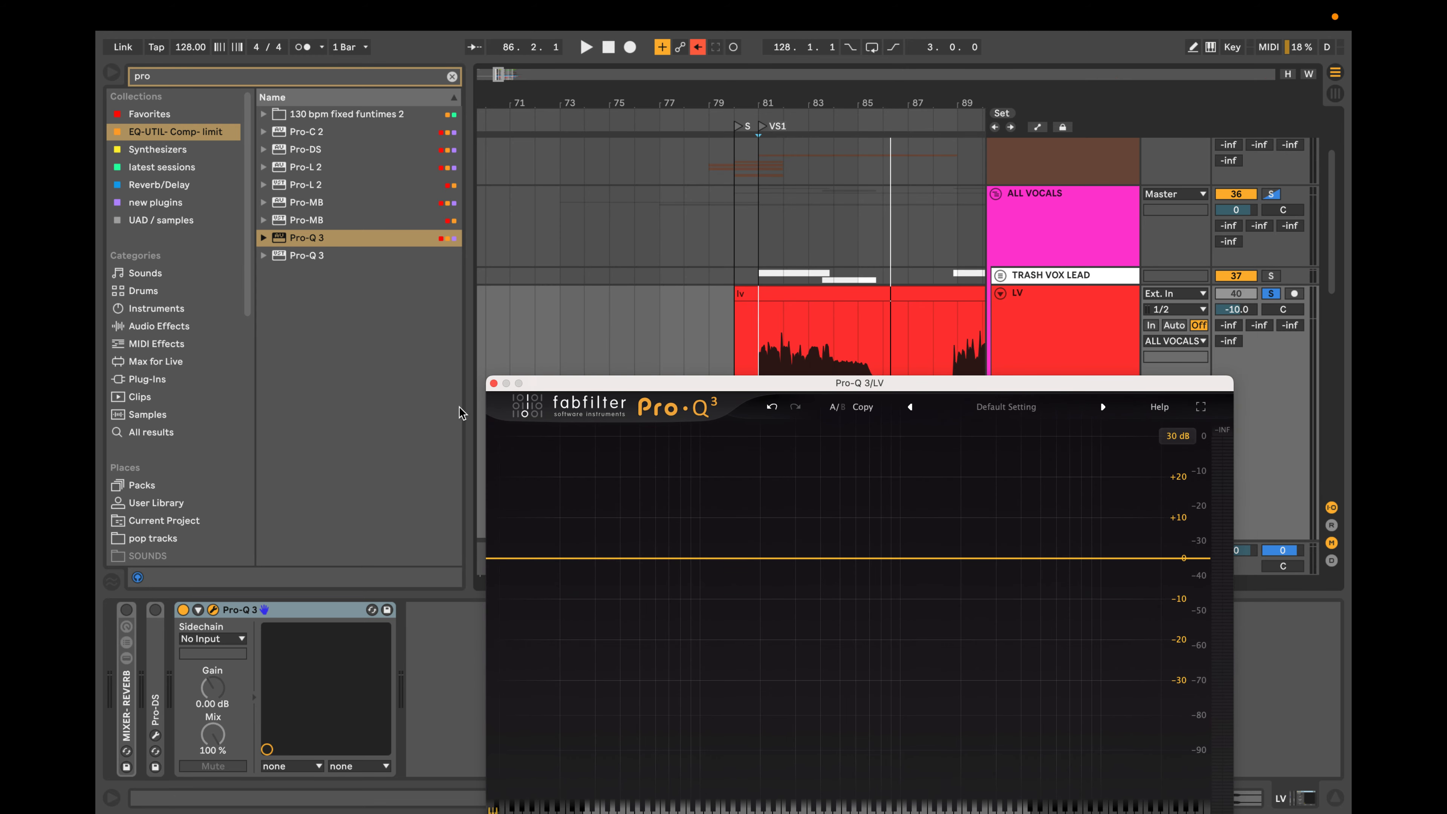
left_click(494, 383)
scroll(678, 371, "down", 3)
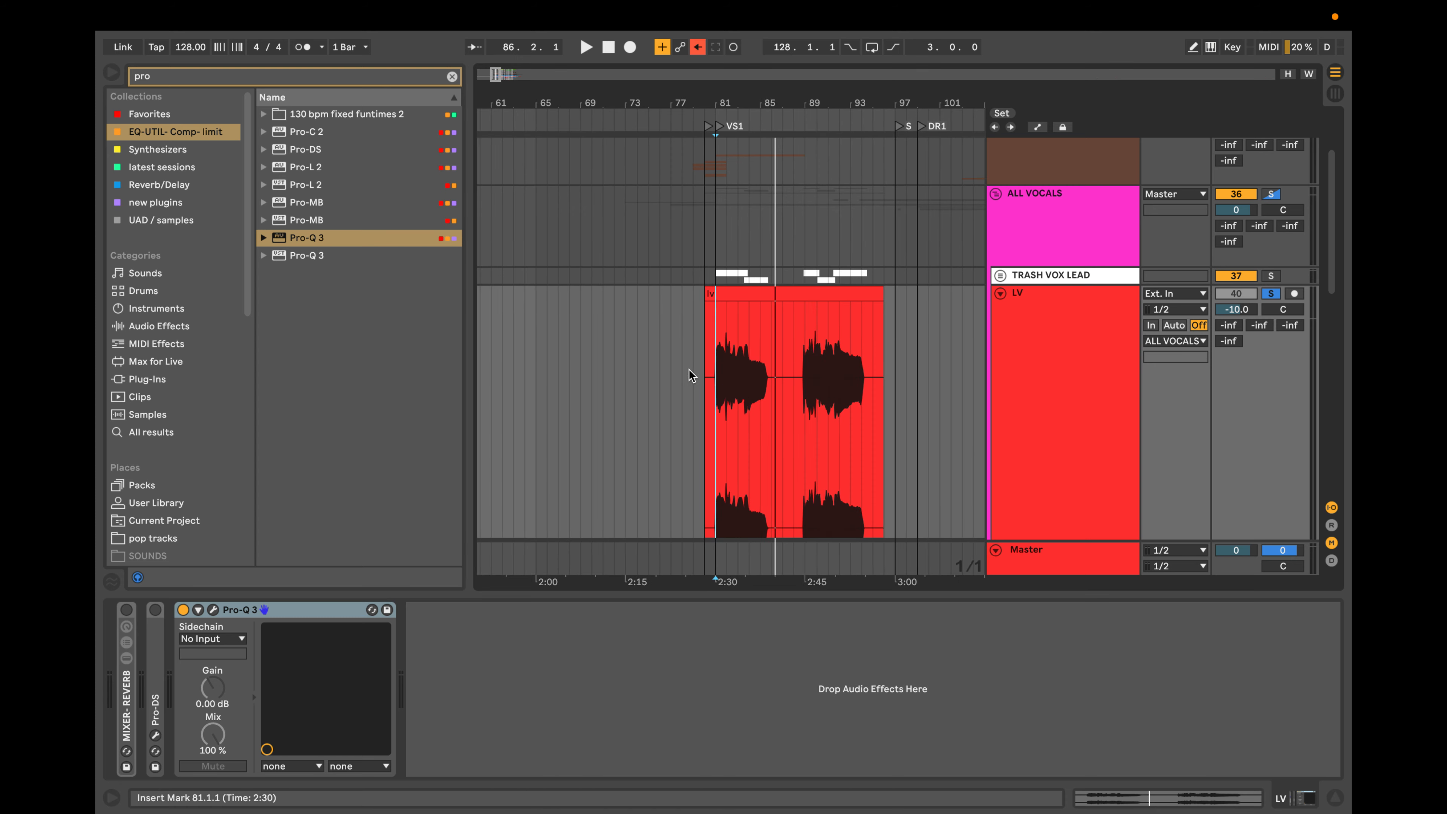
left_click(1271, 294)
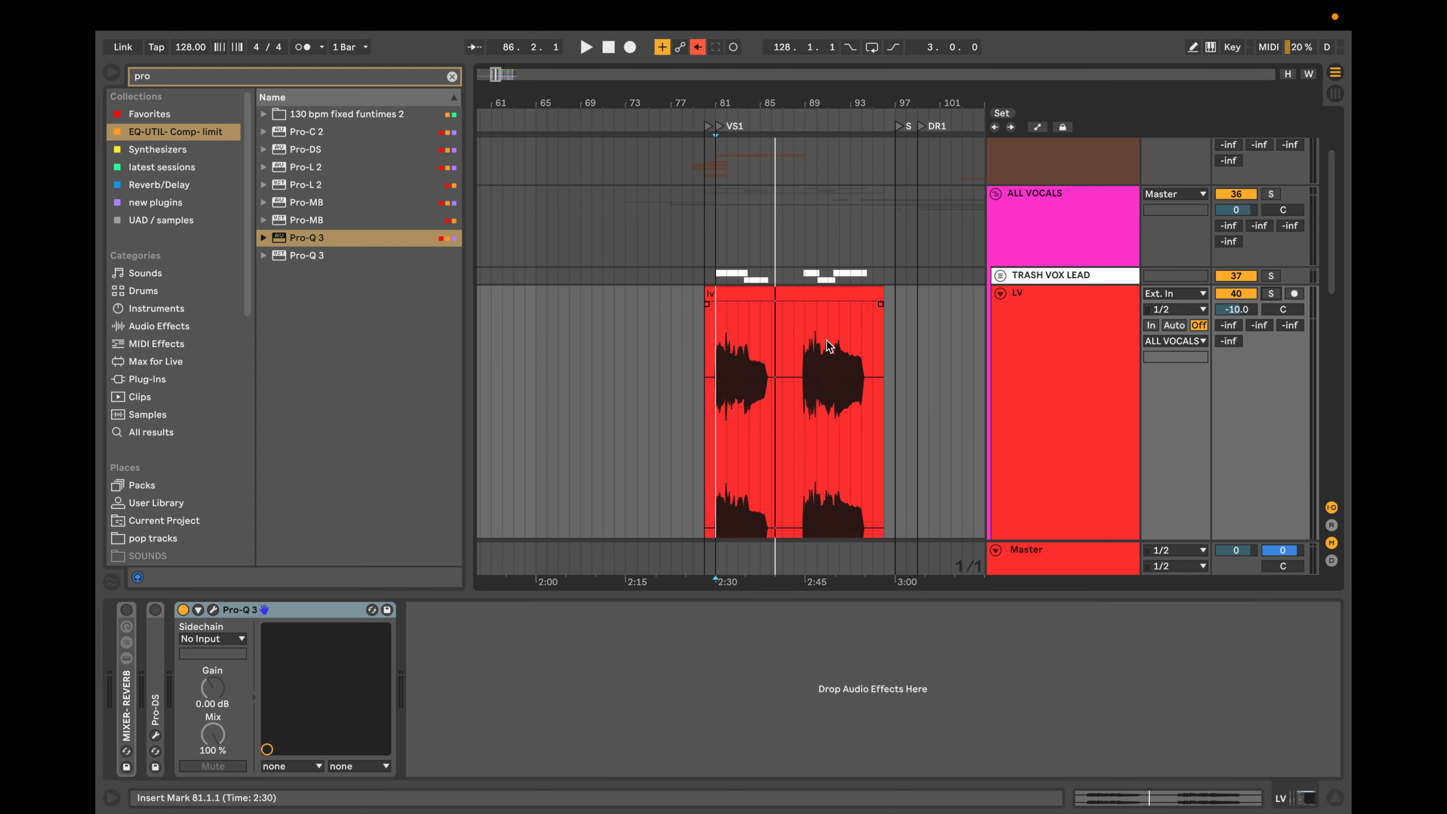
Turn on the LV track's MIXER-REVERB device and briefly play the full mix from bar 77.
left_click(673, 318)
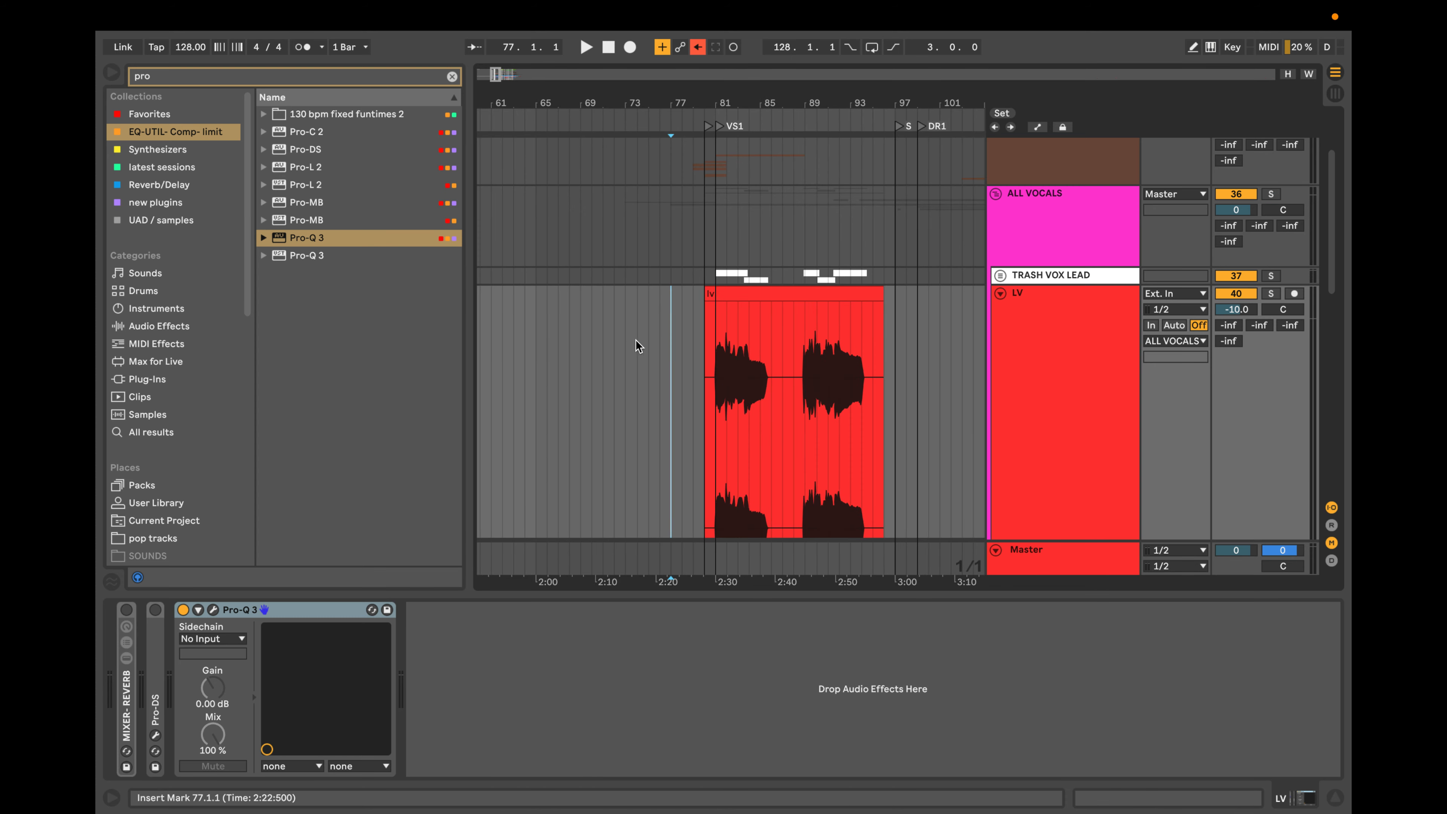
left_click(127, 610)
key("space")
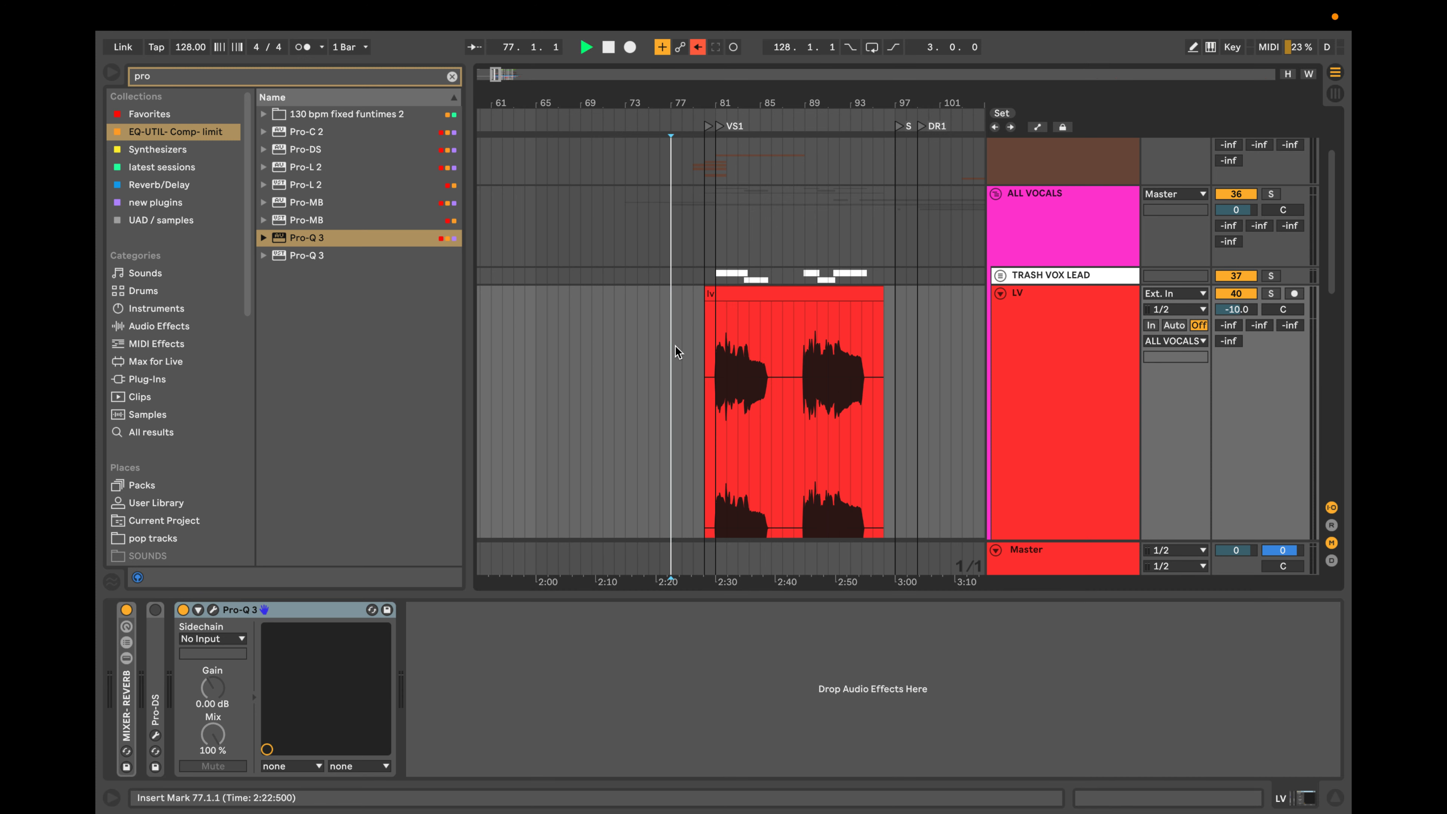
scroll(674, 352, "down", 4)
scroll(674, 345, "up", 4)
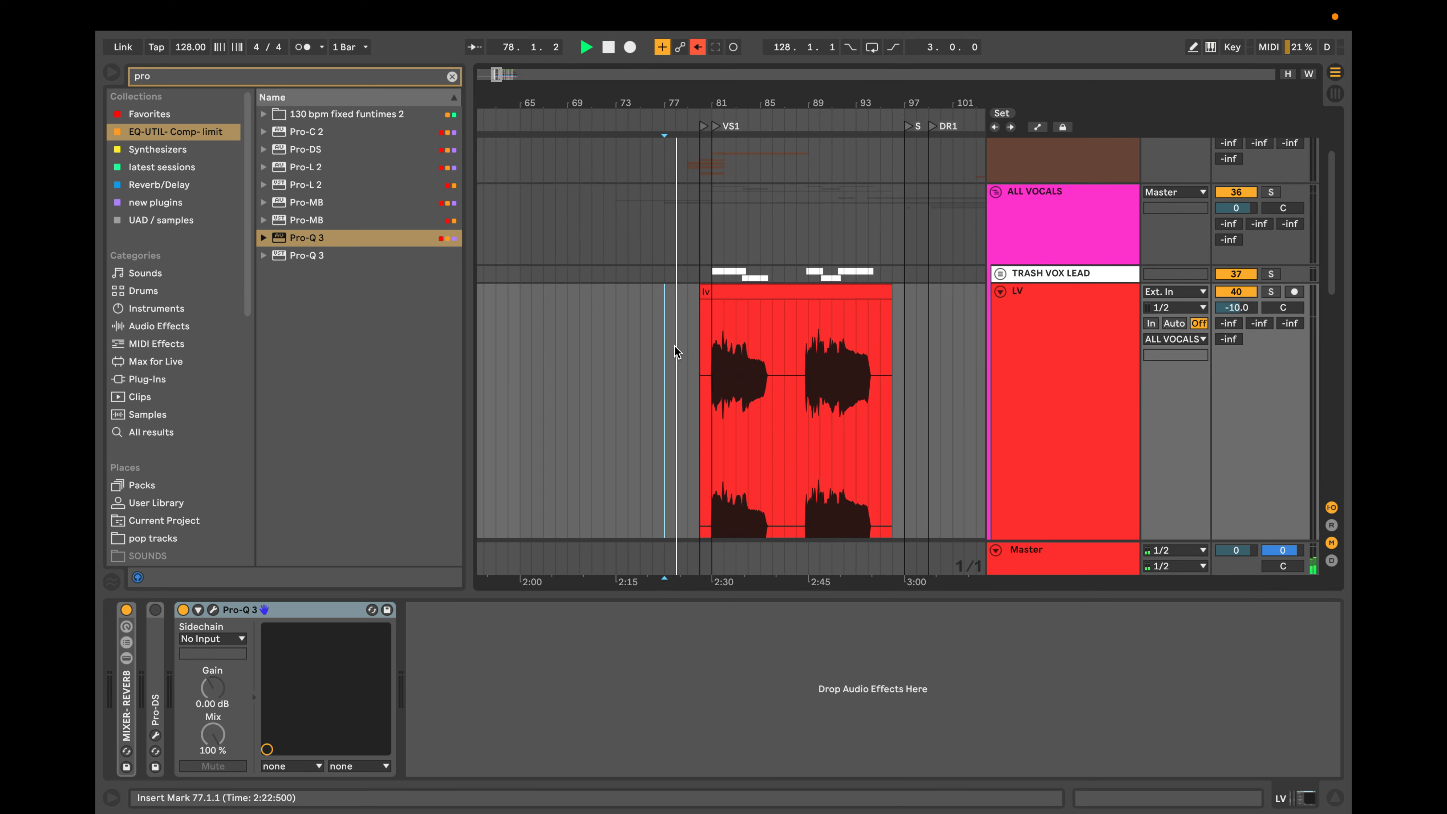
key("space")
Play the full mix from bar 80 and set the Master track's second Utility gain to 2.78 dB.
left_click(700, 315)
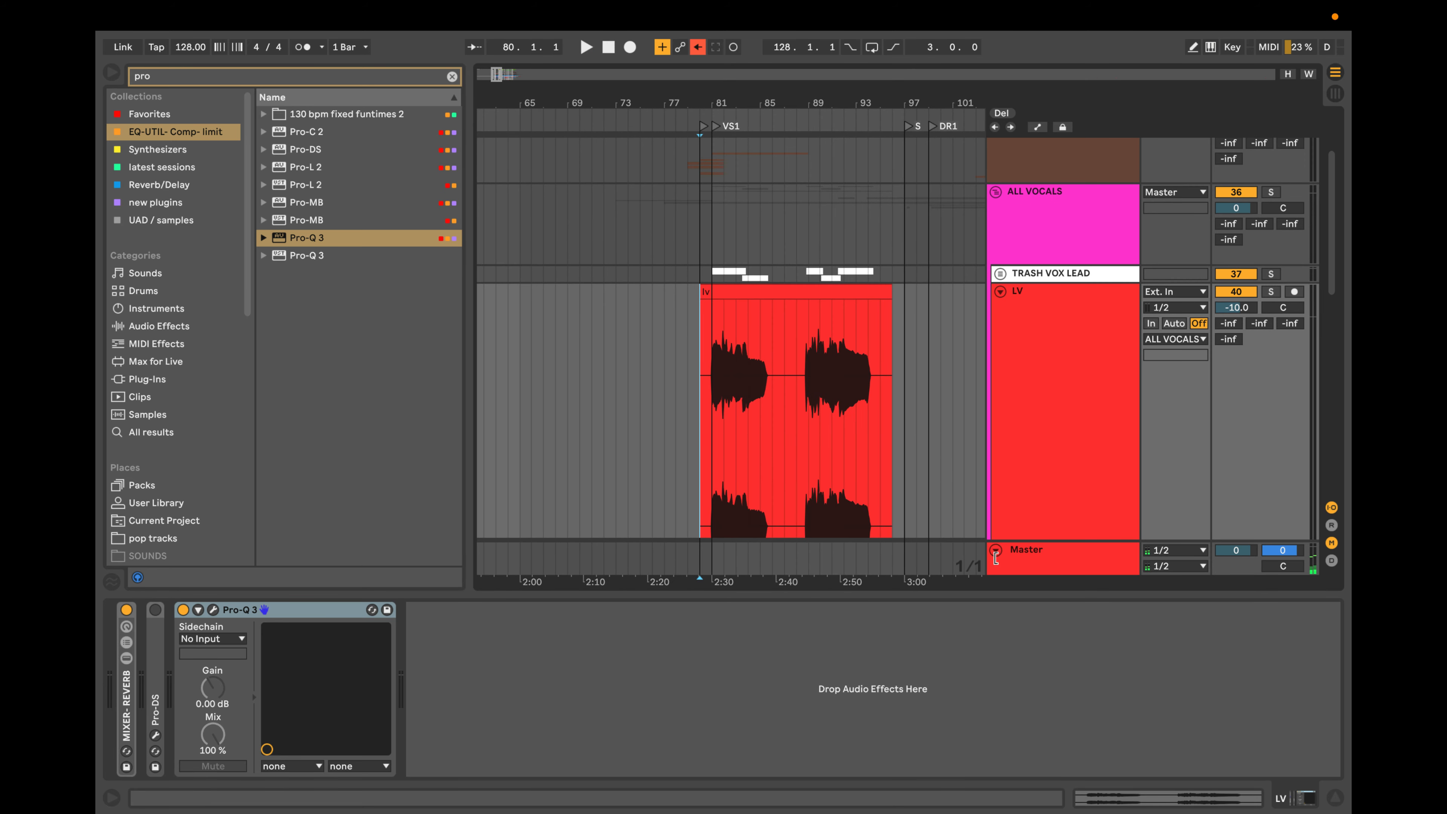
left_click(1019, 564)
left_click(265, 610)
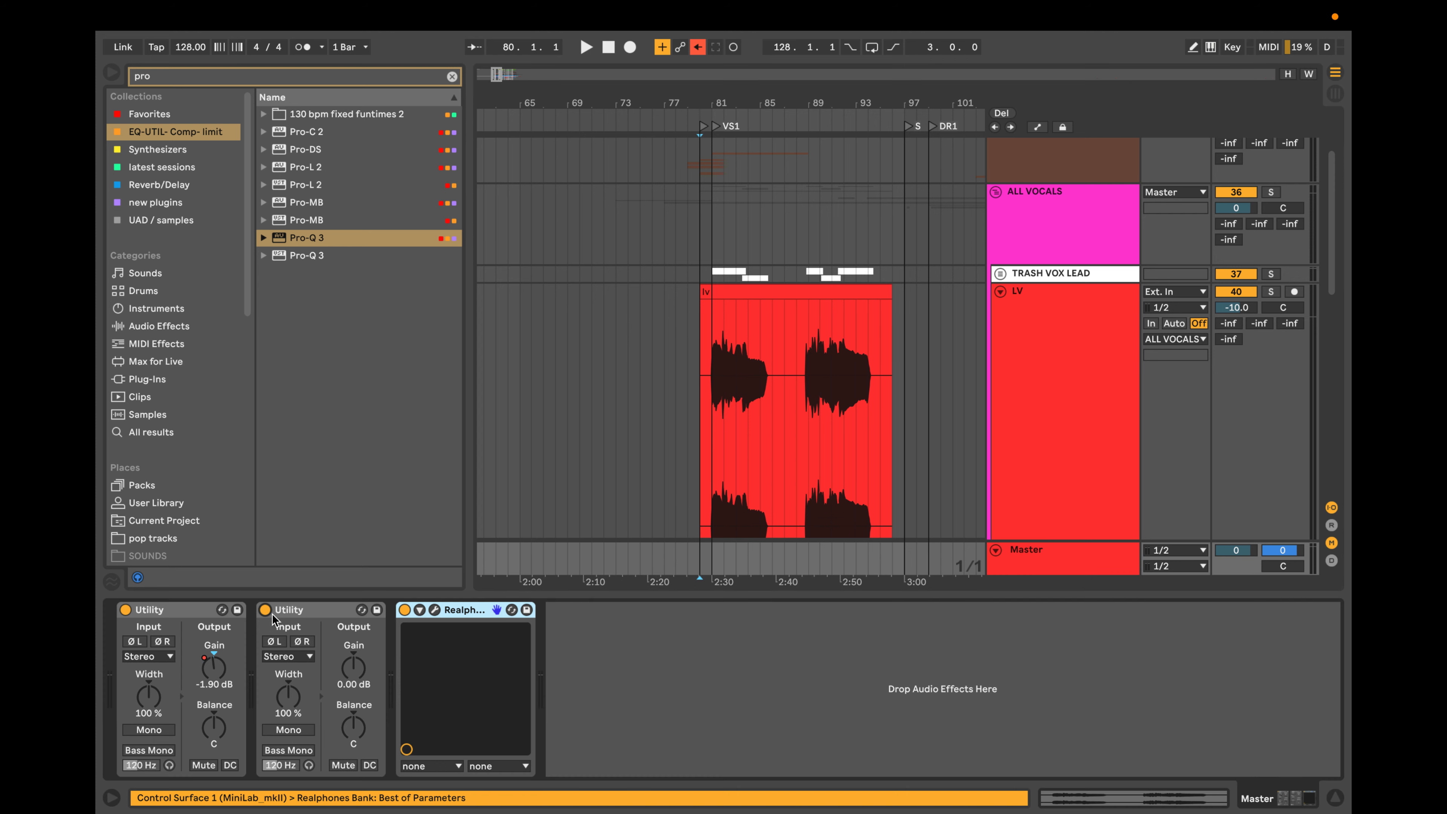
key("space")
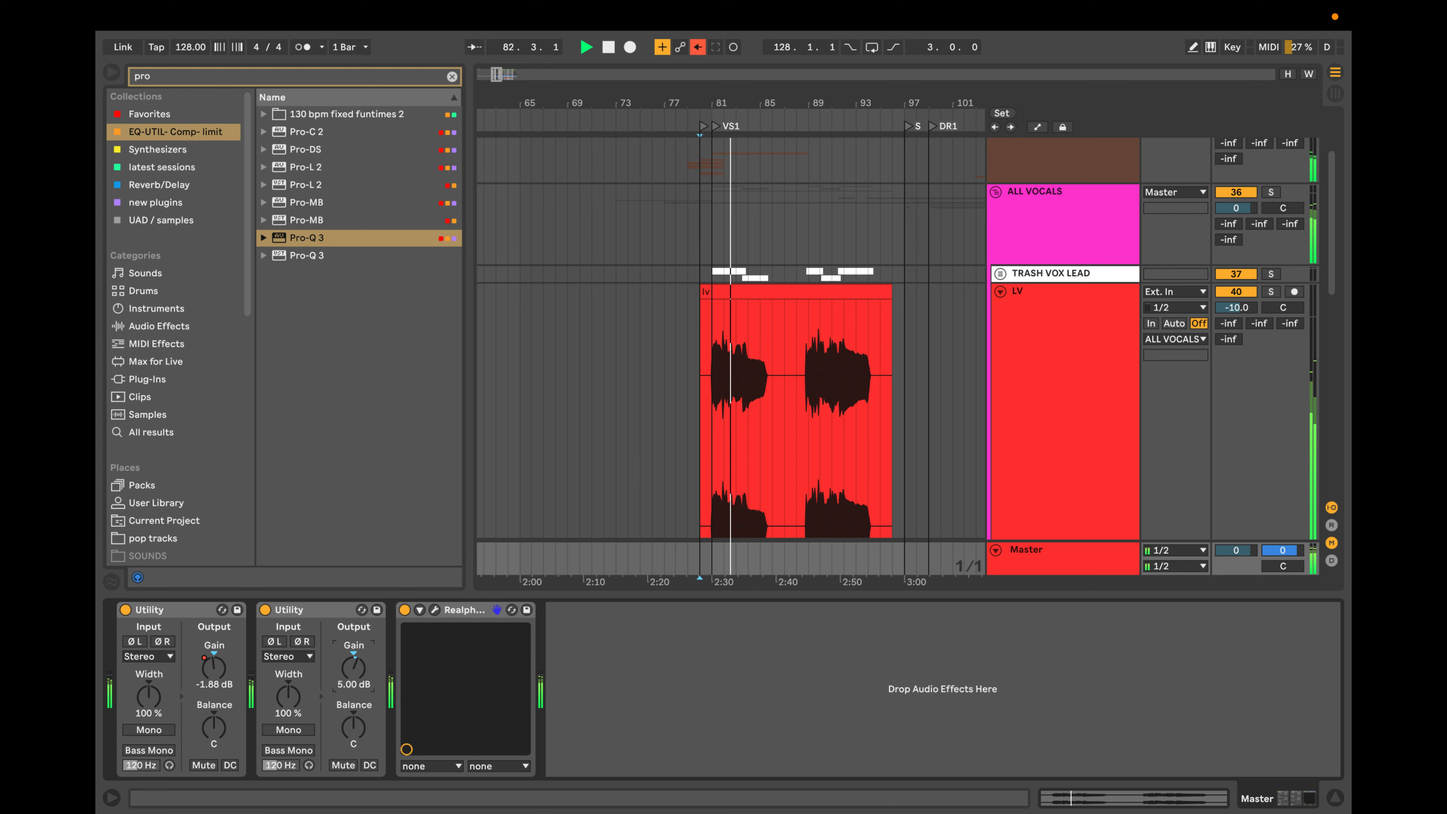
left_click_drag(353, 669, 353, 678)
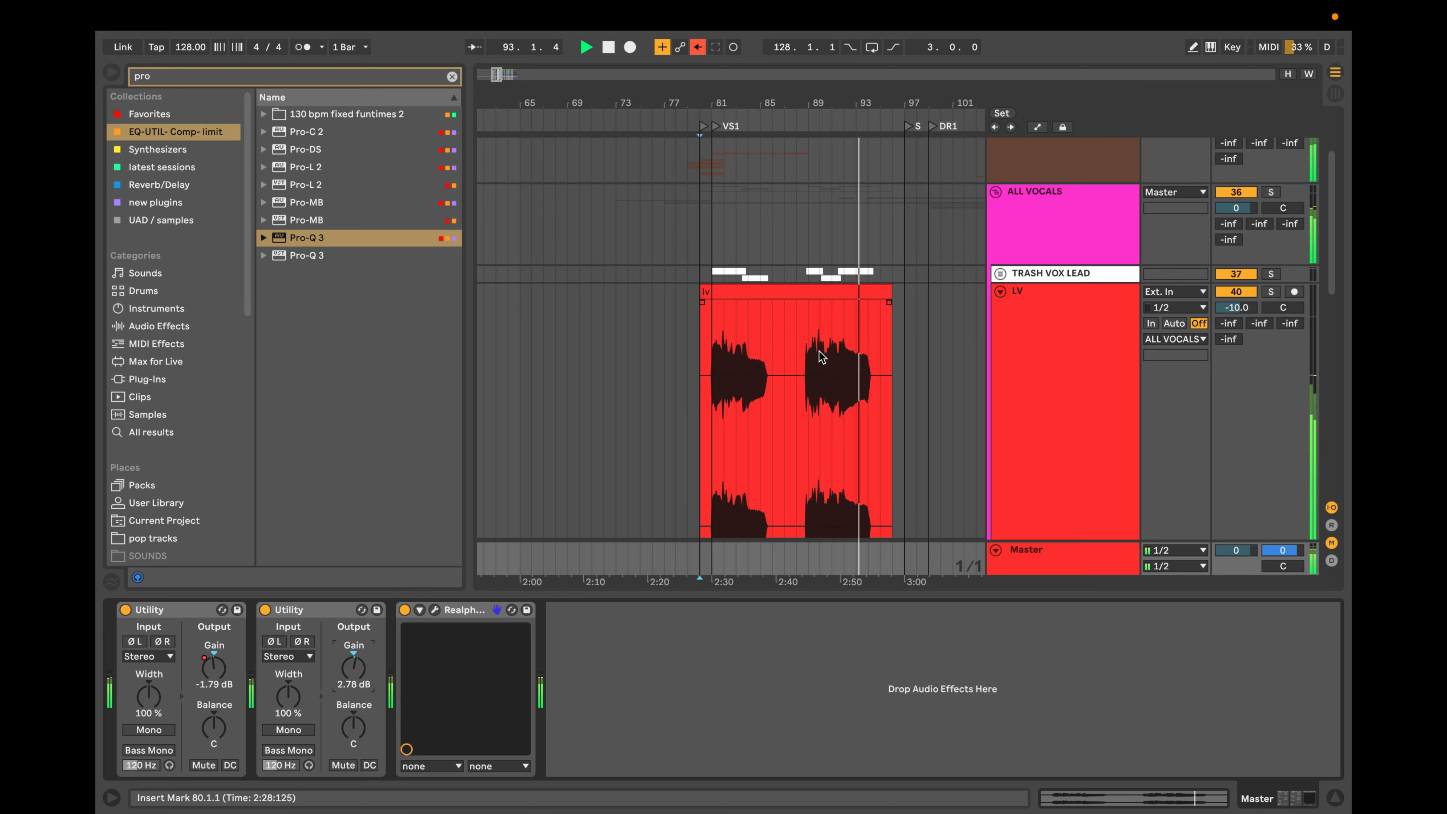
Reset the second Utility's gain on the Master track, raise it to 1.11 dB during playback, and stop.
scroll(857, 362, "down", 3)
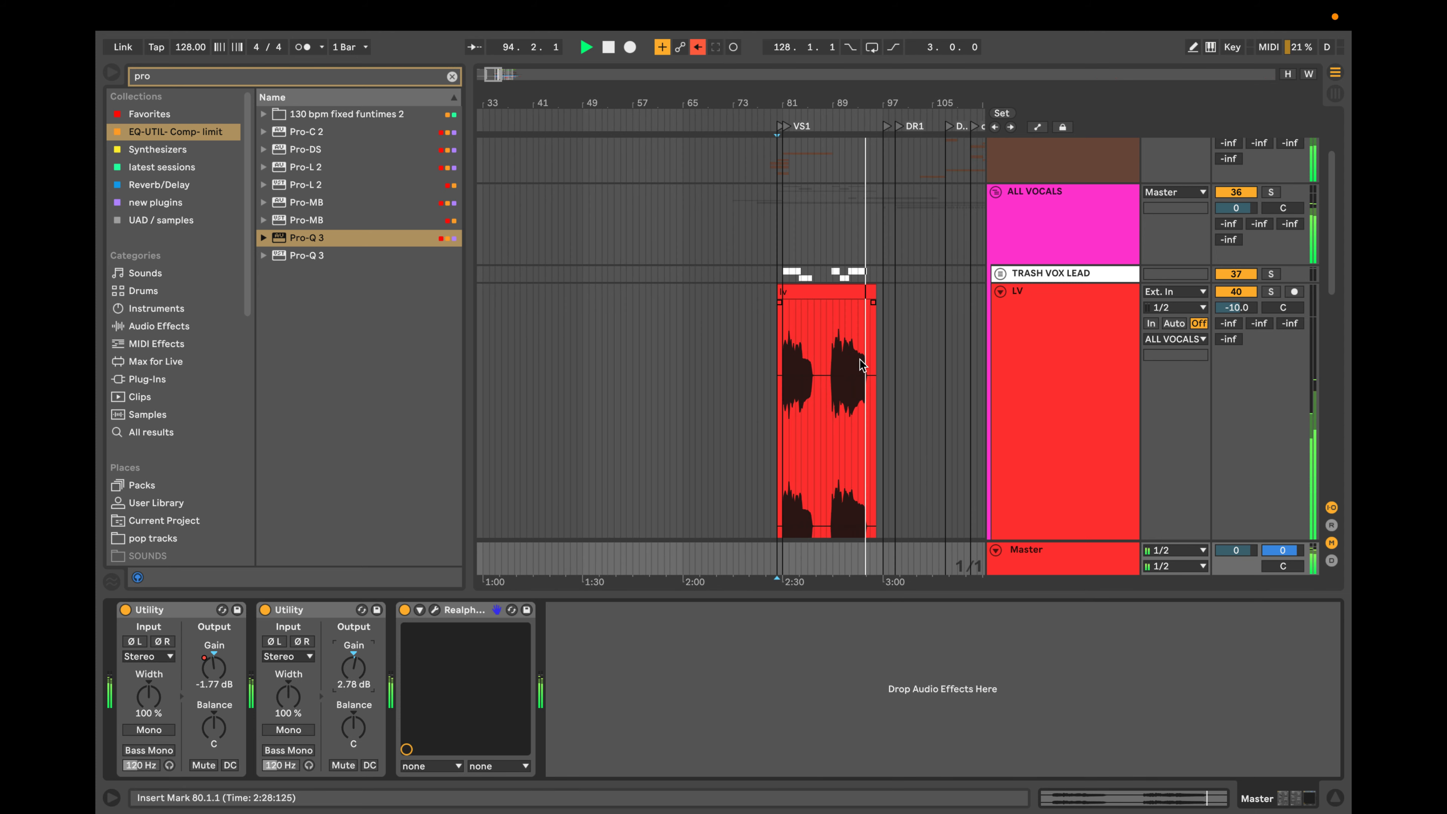
scroll(862, 363, "right", 3)
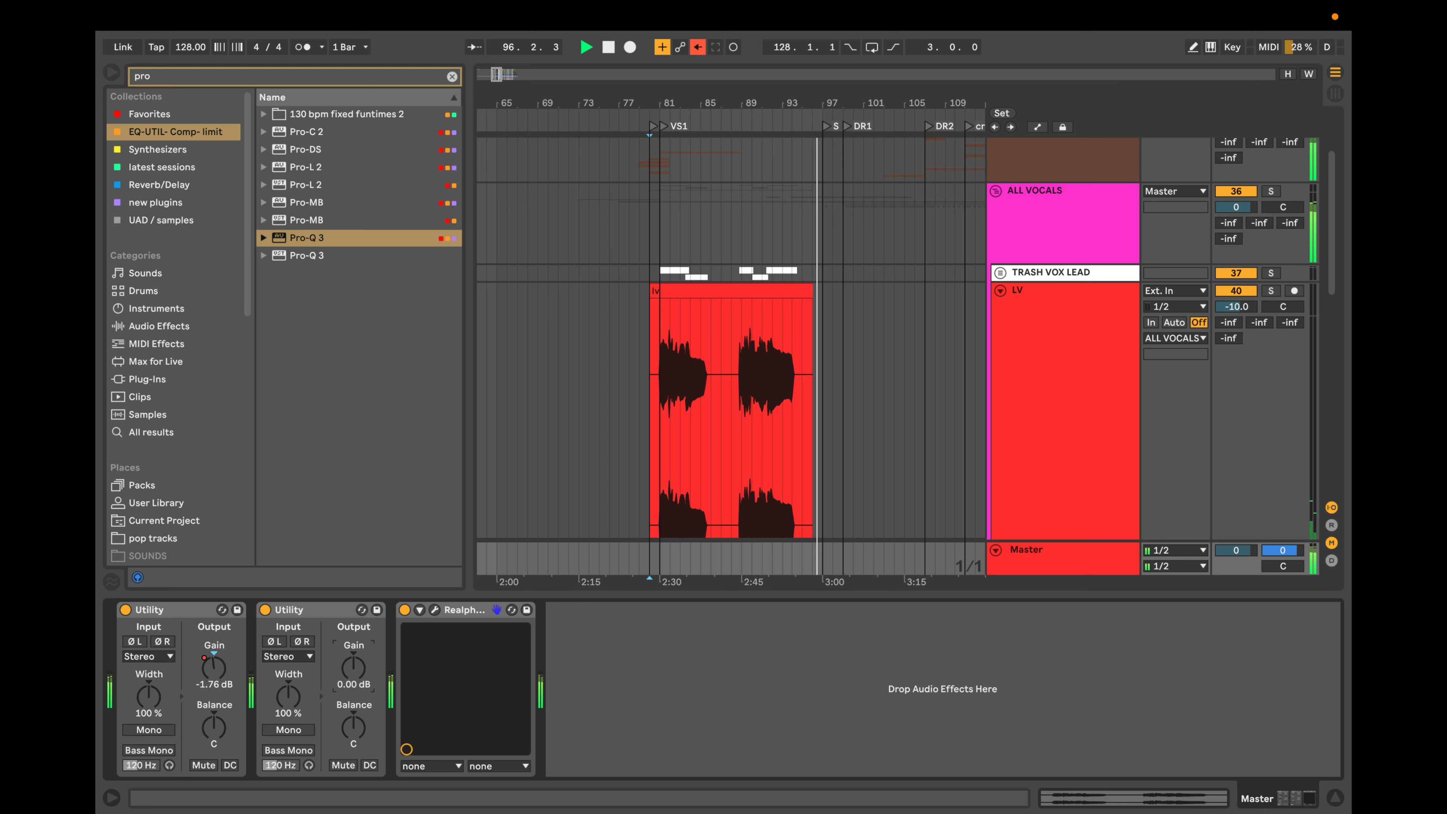
double_click(357, 677)
left_click_drag(356, 677, 353, 671)
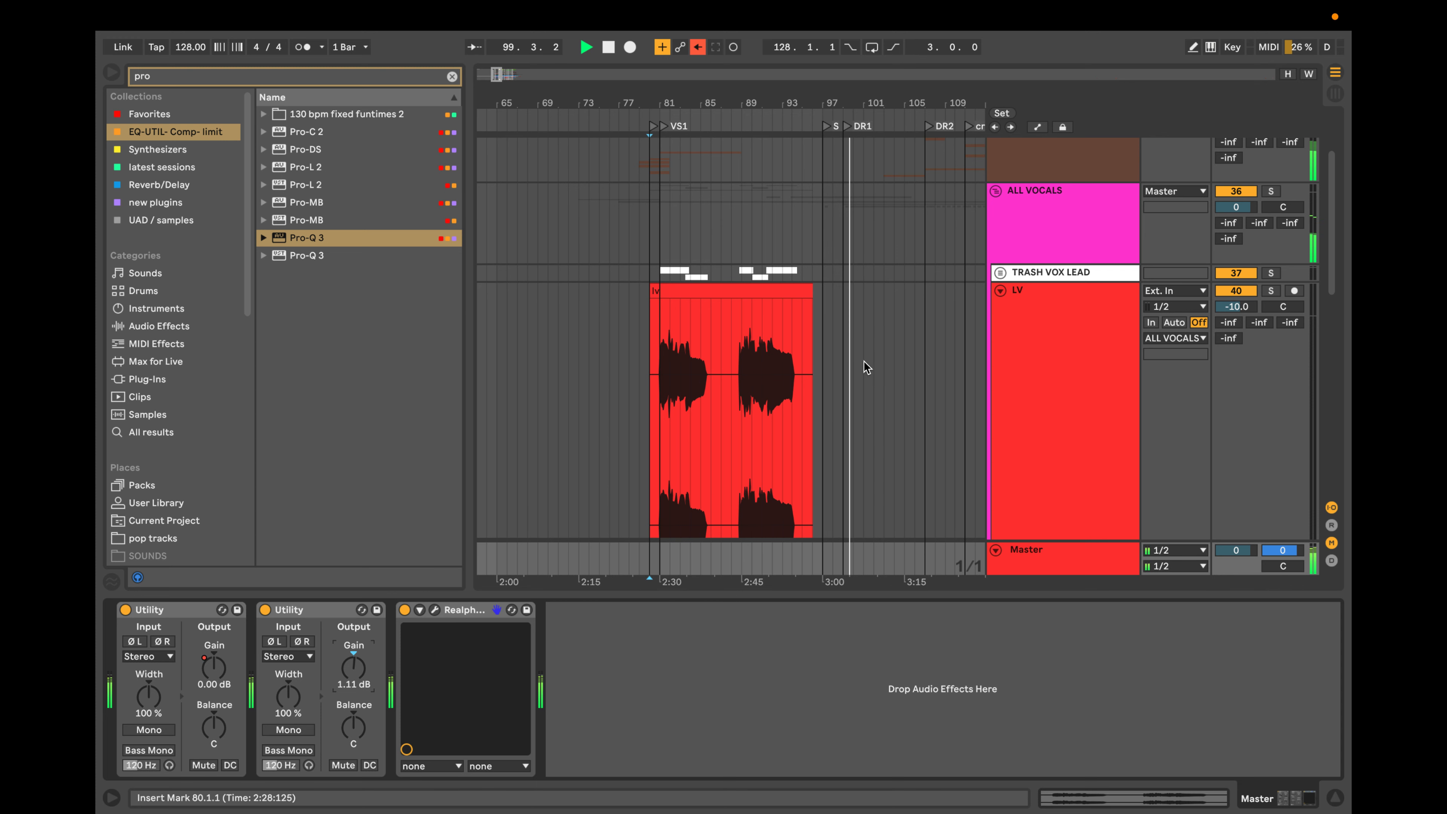
scroll(784, 395, "up", 5)
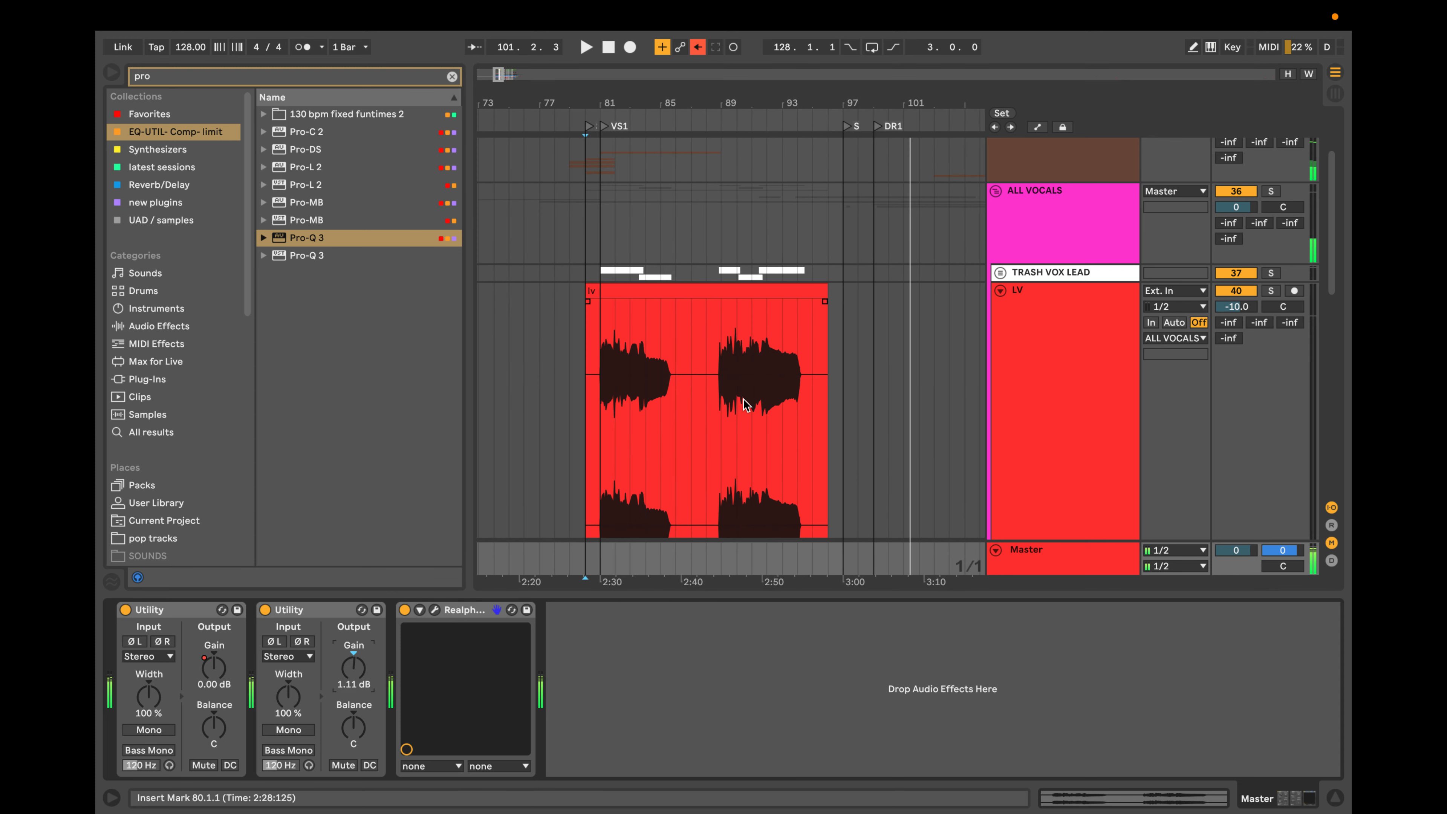
Select the LV track at bar 85 and turn off its MIXER-REVERB device.
scroll(745, 404, "up", 5)
scroll(686, 405, "left", 5)
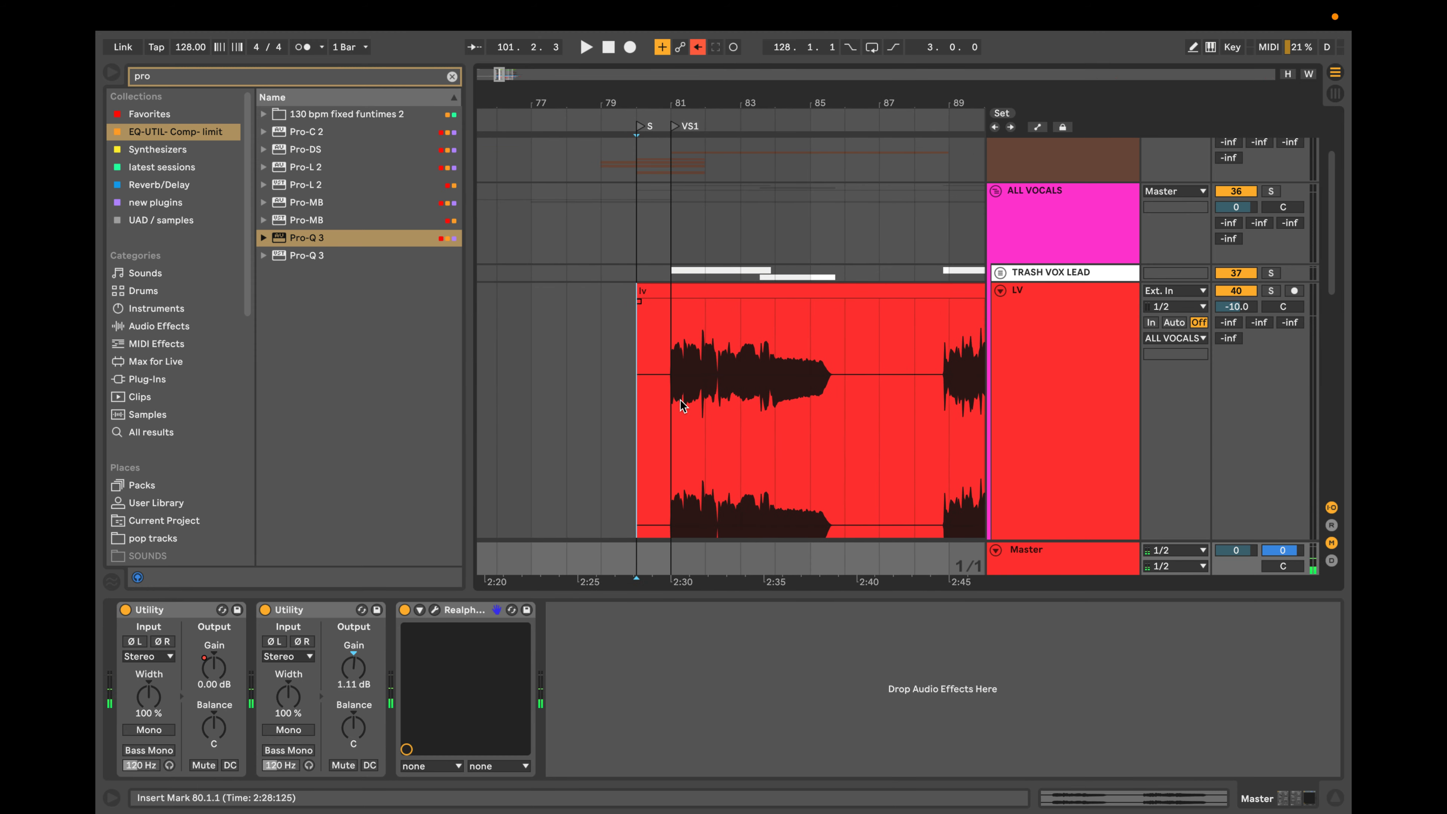
left_click(815, 434)
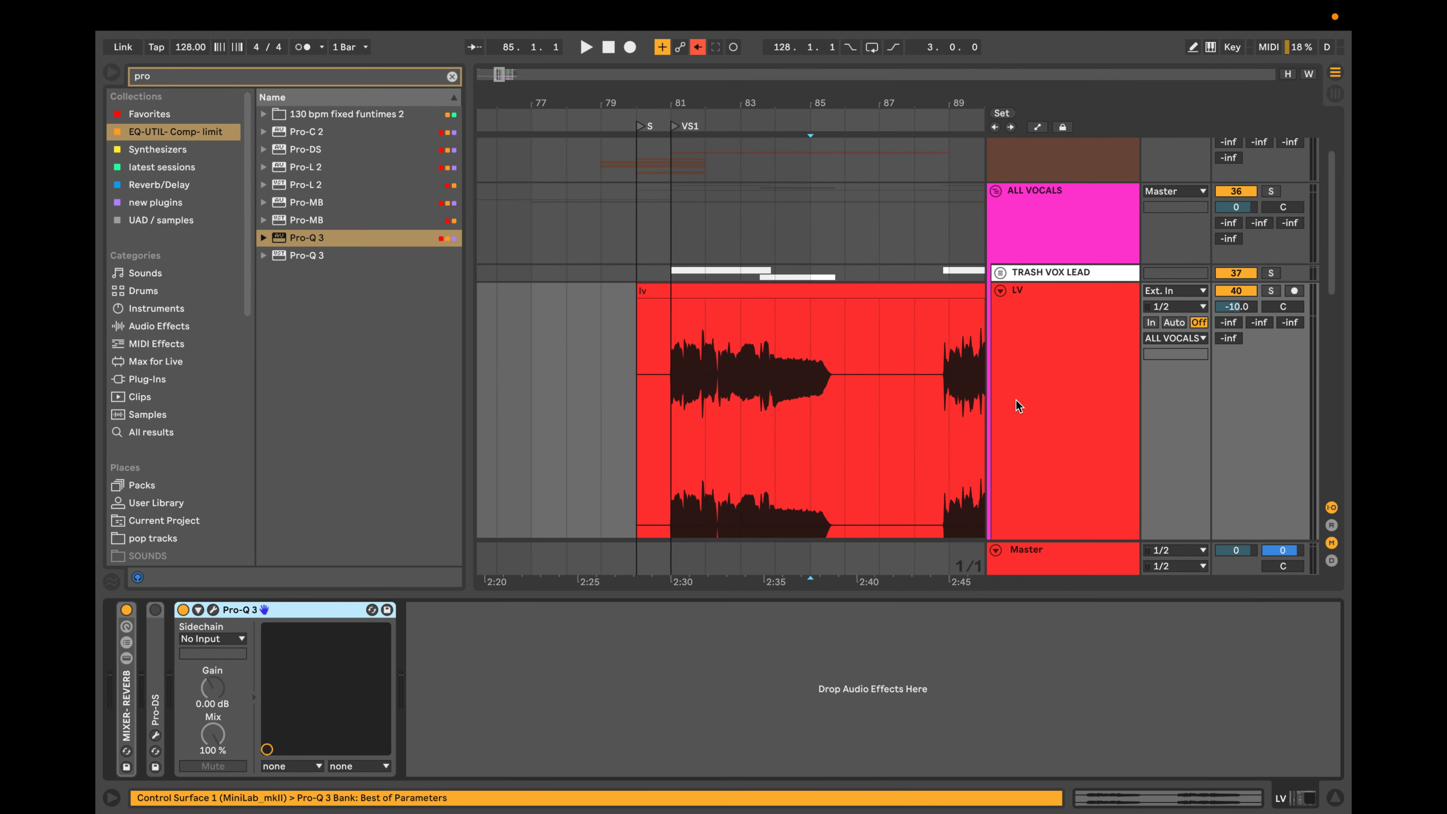
left_click(1040, 390)
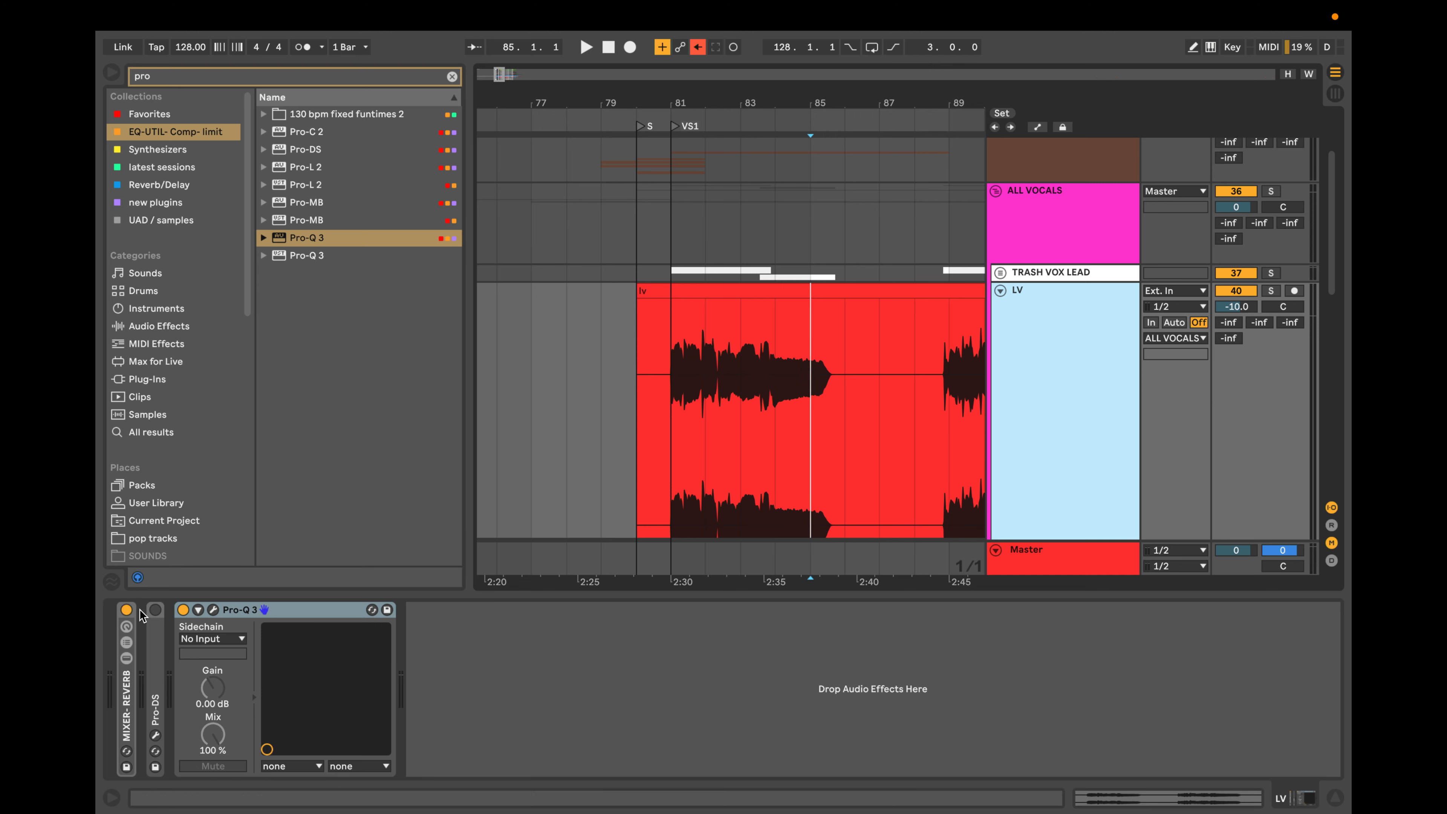
left_click(126, 609)
left_click(127, 609)
scroll(710, 409, "up", 2)
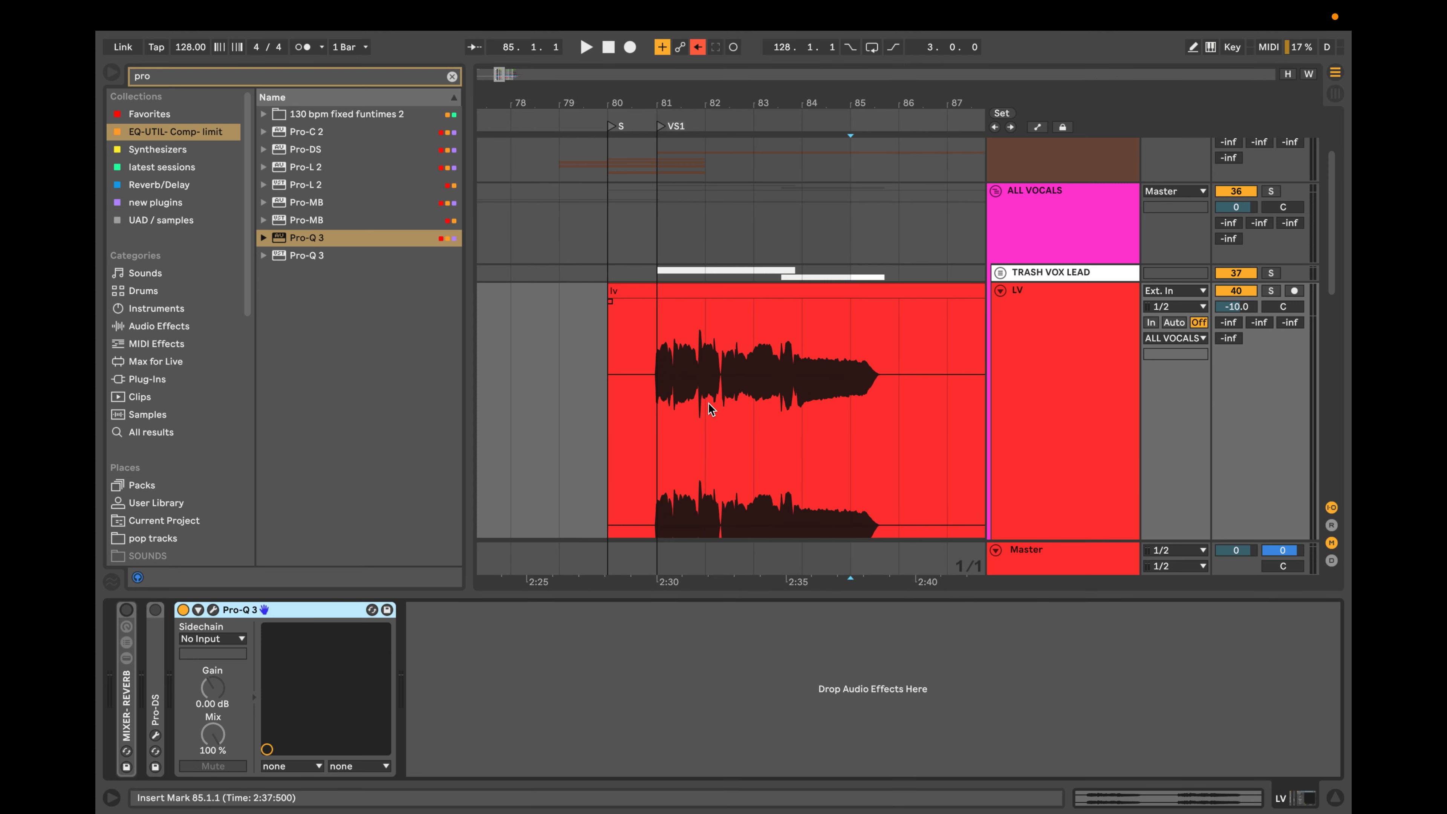
scroll(709, 409, "down", 5)
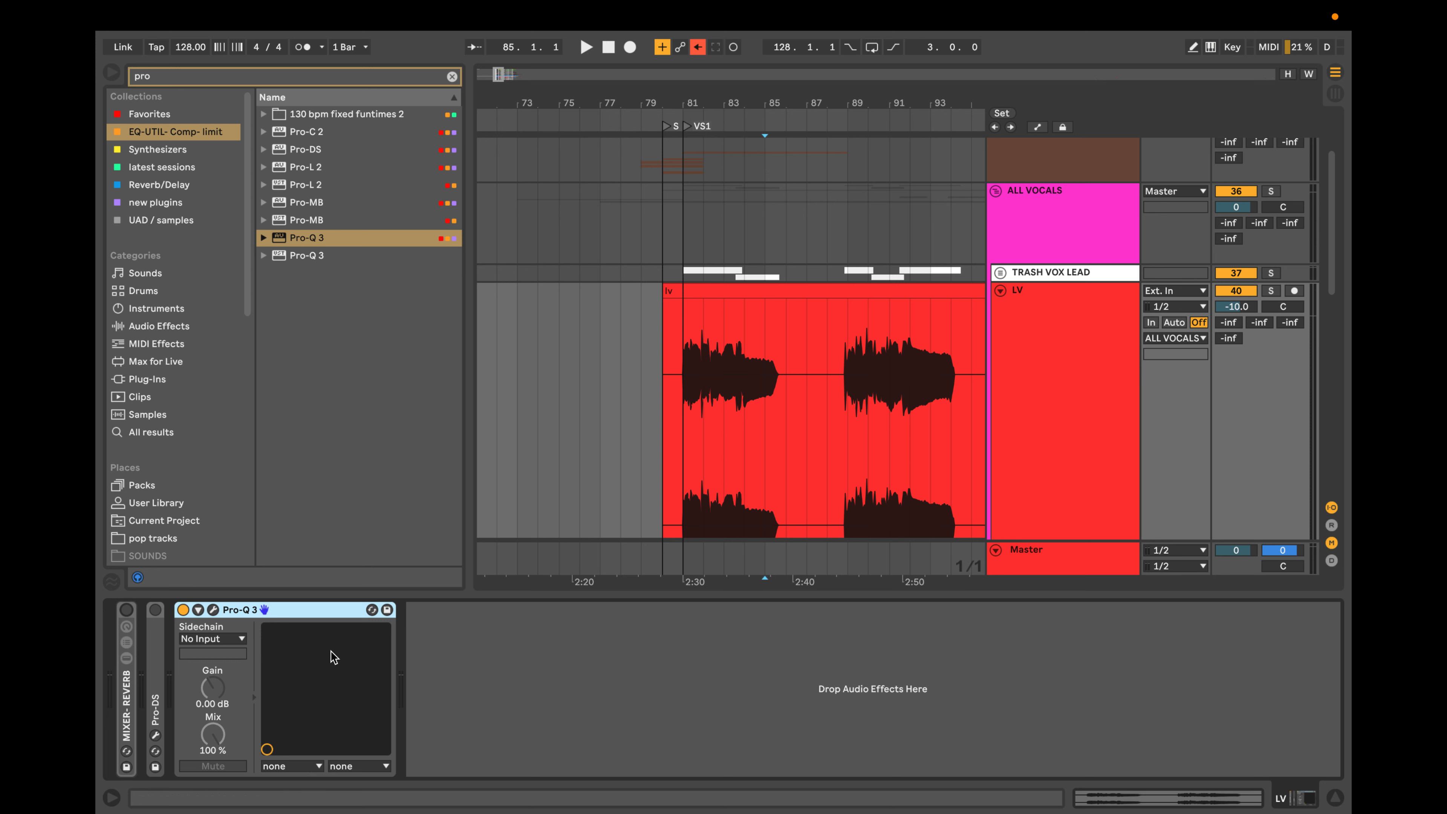
scroll(873, 346, "up", 5)
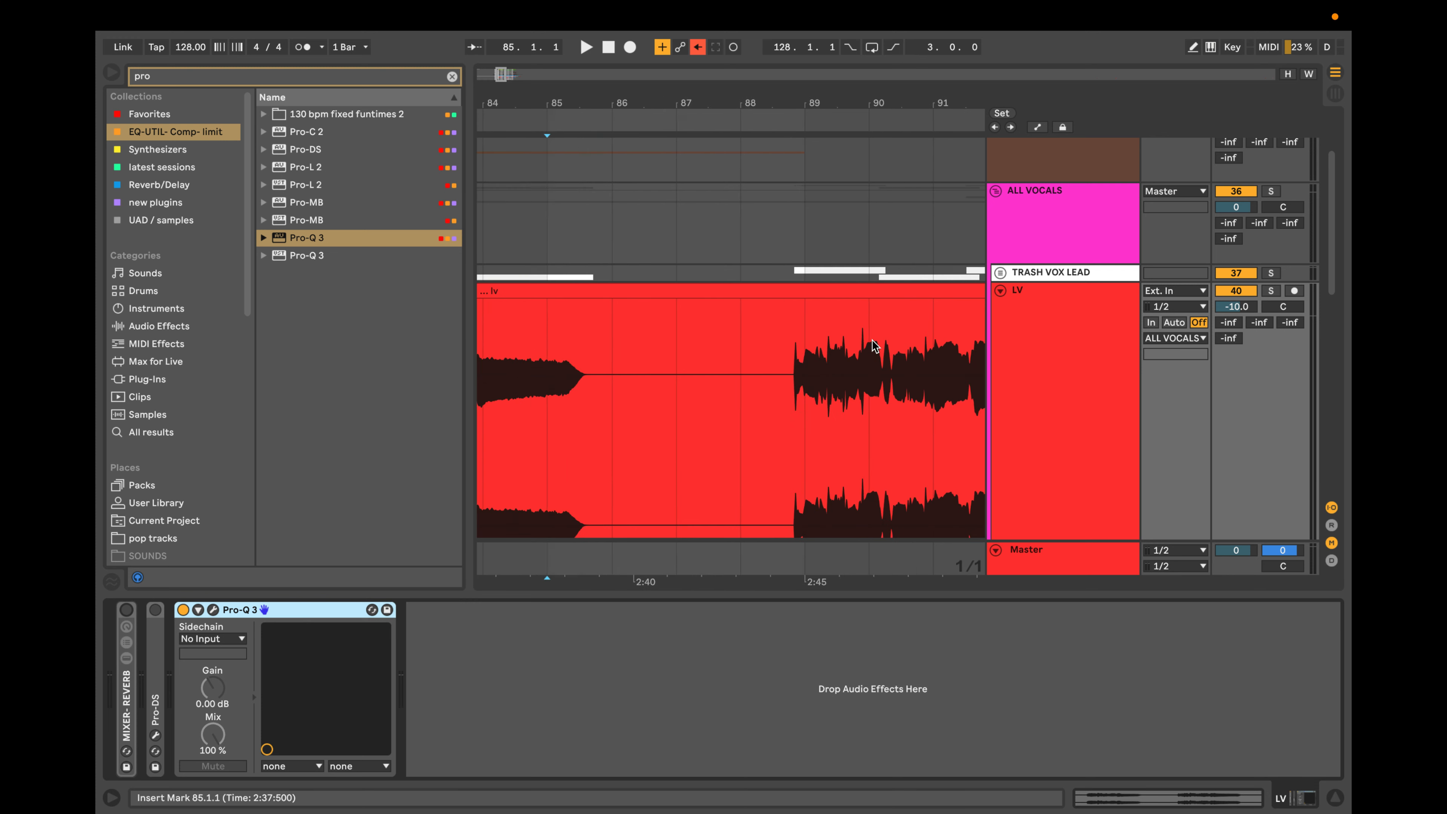
Search the browser for "vocal" and insert the Waves Vocal Bender (s) plug-in before Pro-Q 3 on the LV track.
scroll(872, 341, "left", 10)
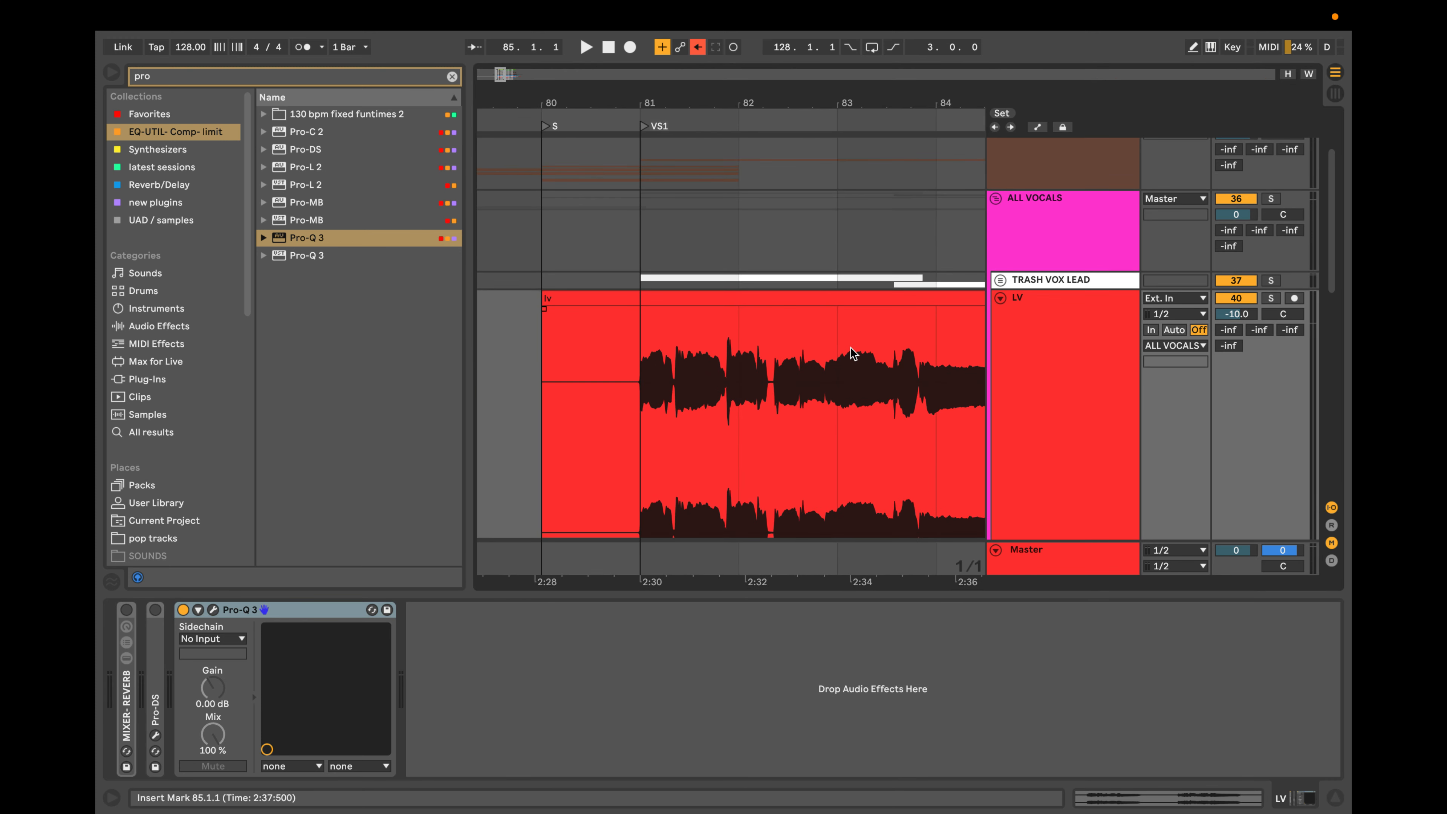
scroll(770, 364, "down", 3)
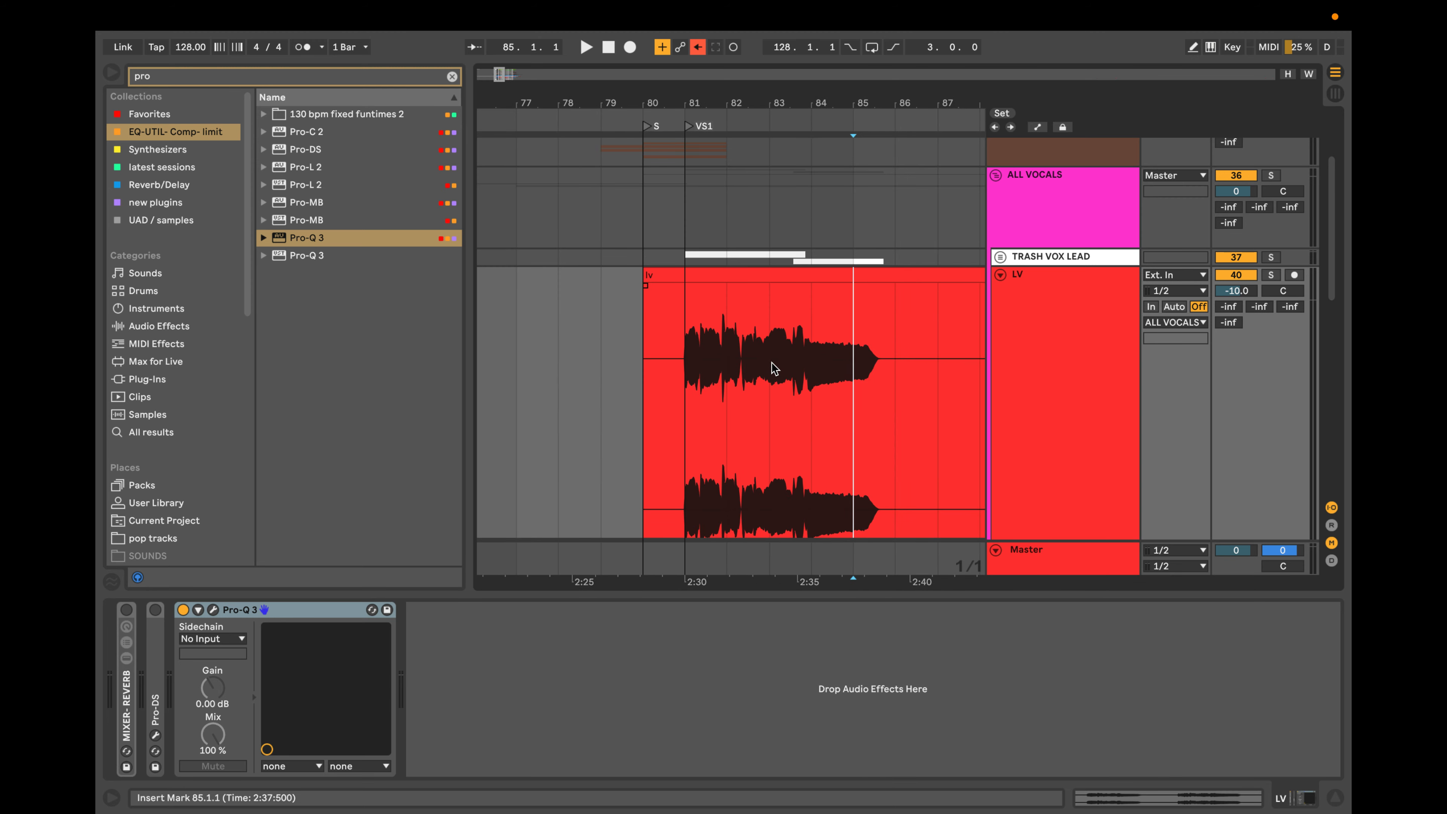
scroll(775, 368, "down", 4)
scroll(776, 368, "up", 5)
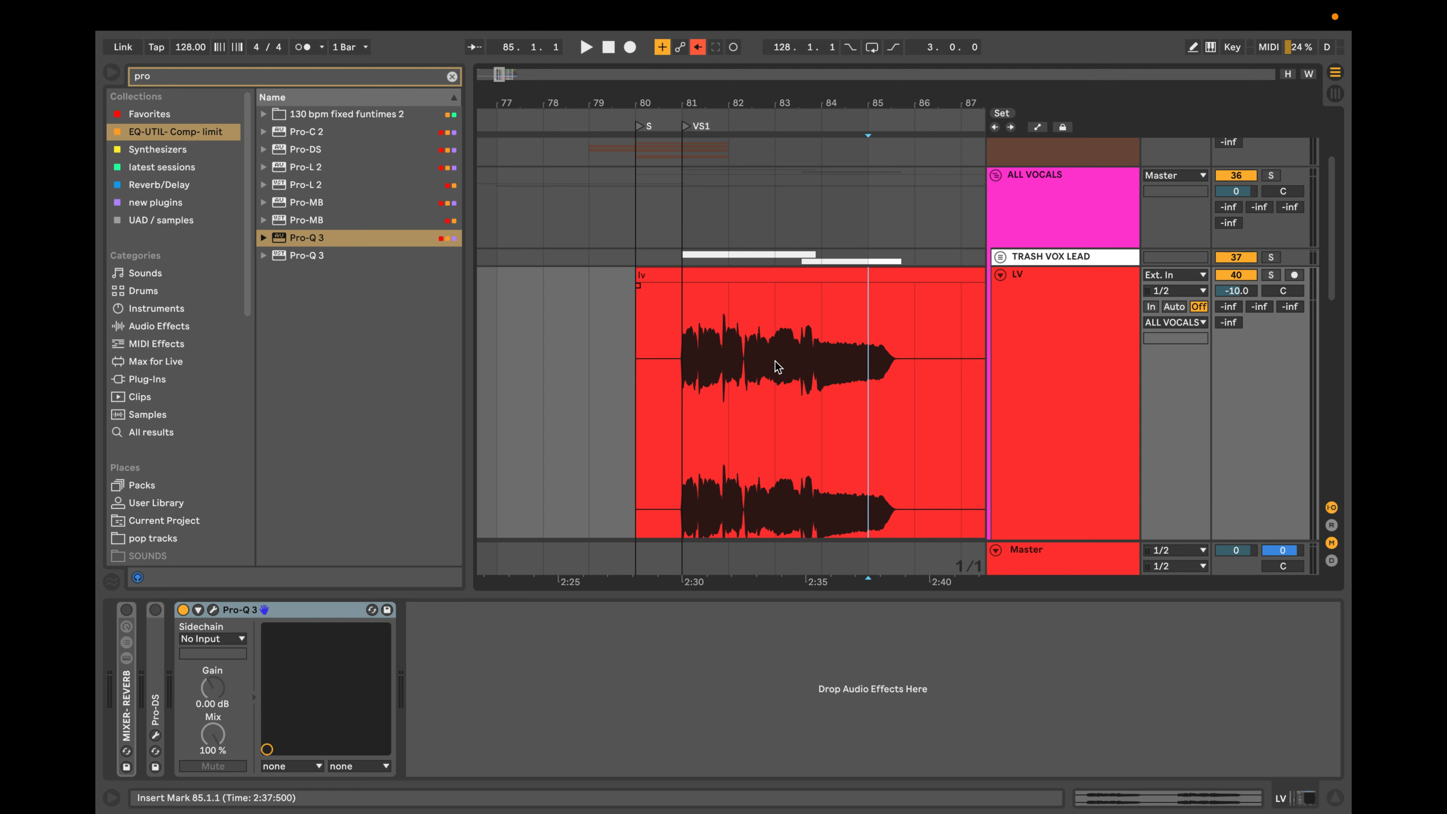
left_click(452, 77)
type("vocal")
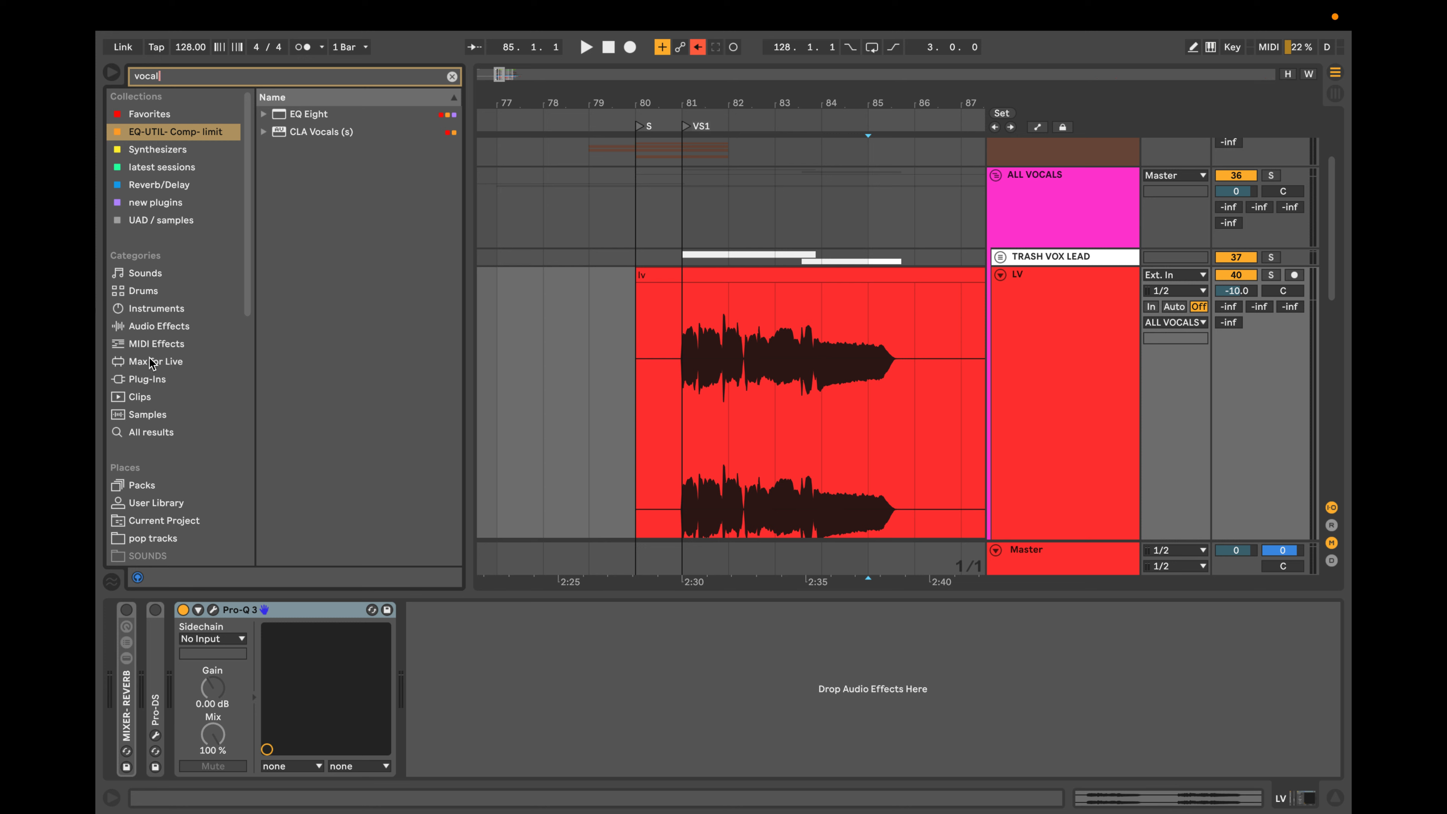
left_click(148, 379)
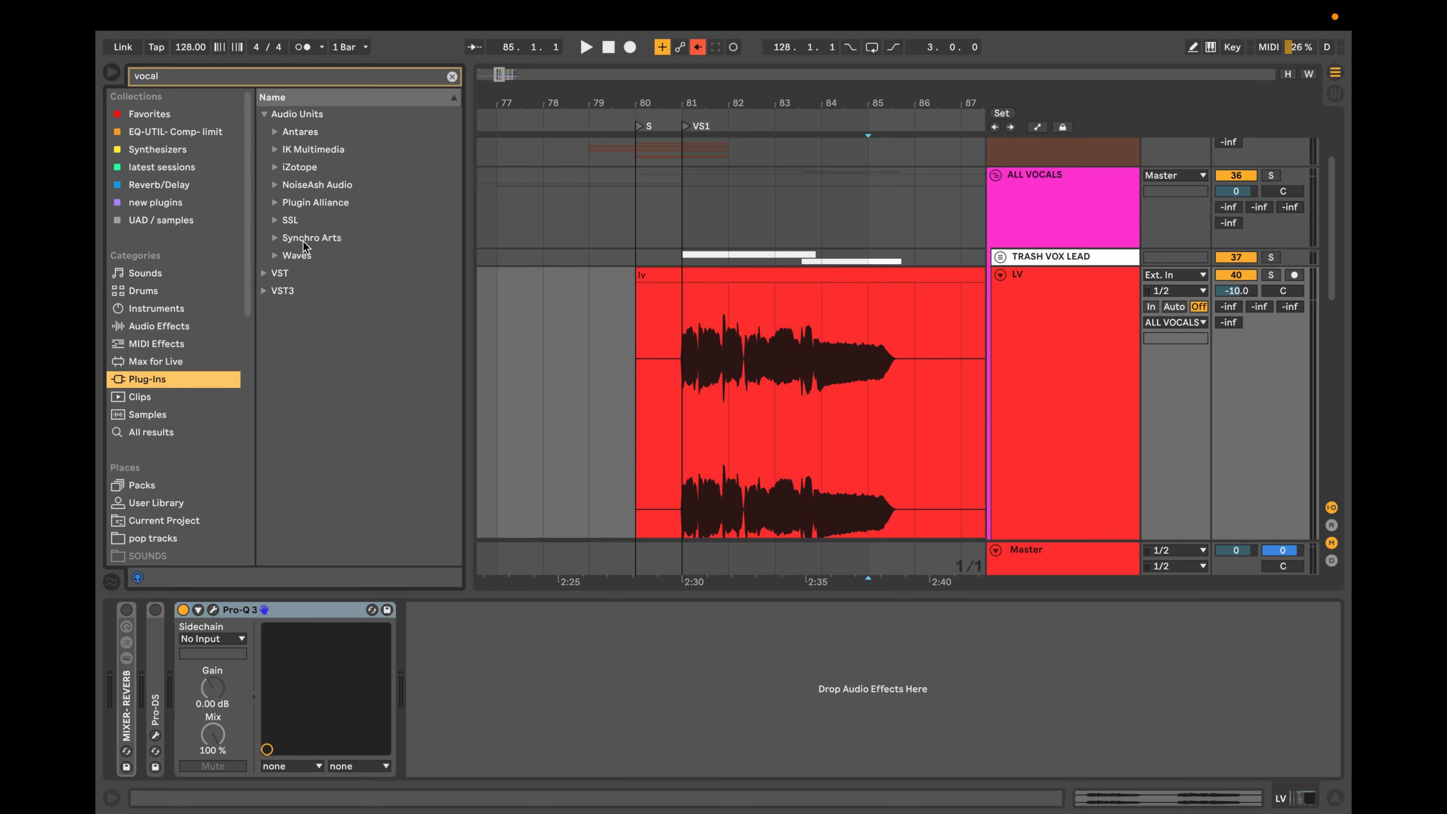
left_click(272, 255)
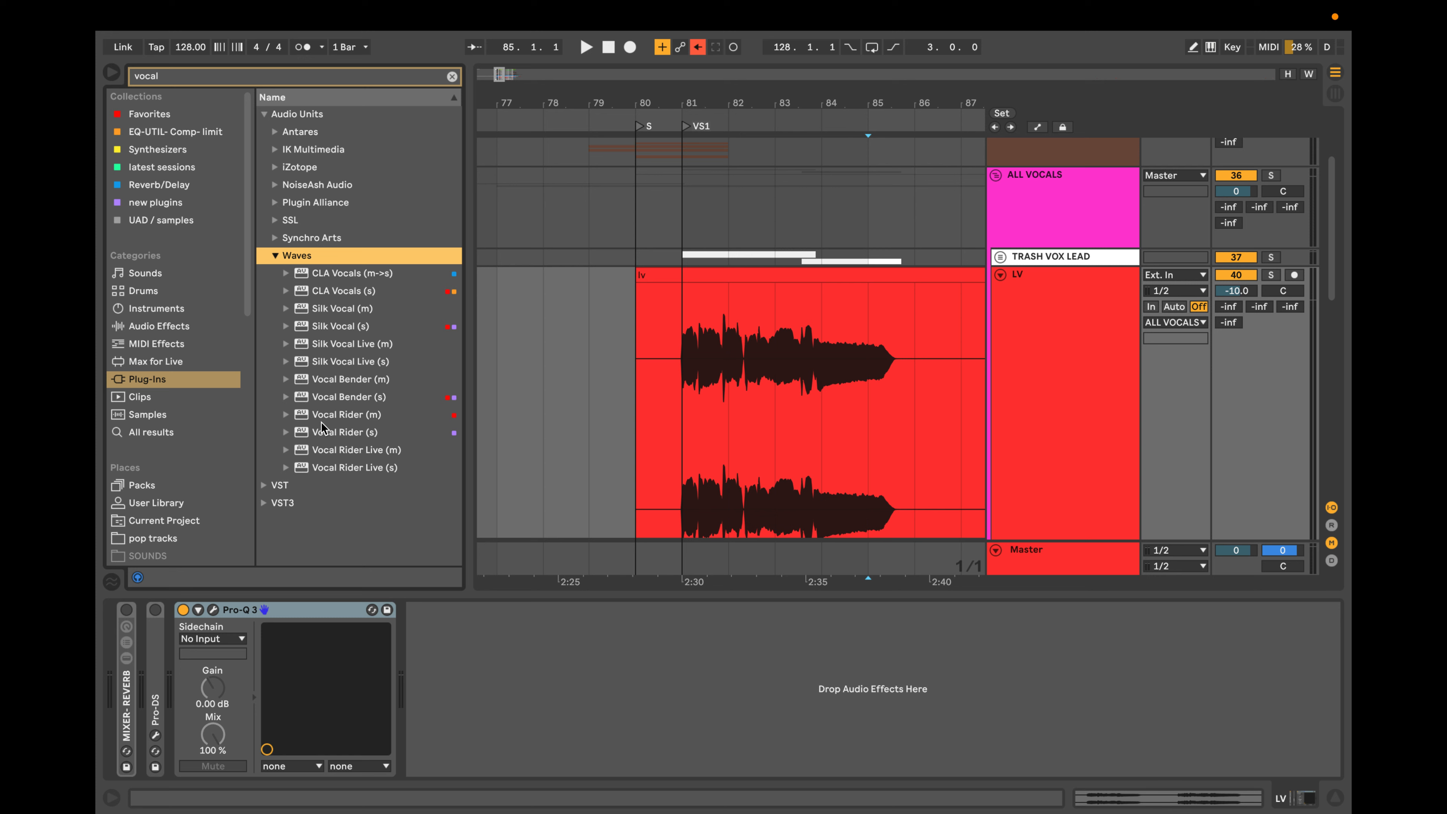
left_click(331, 379)
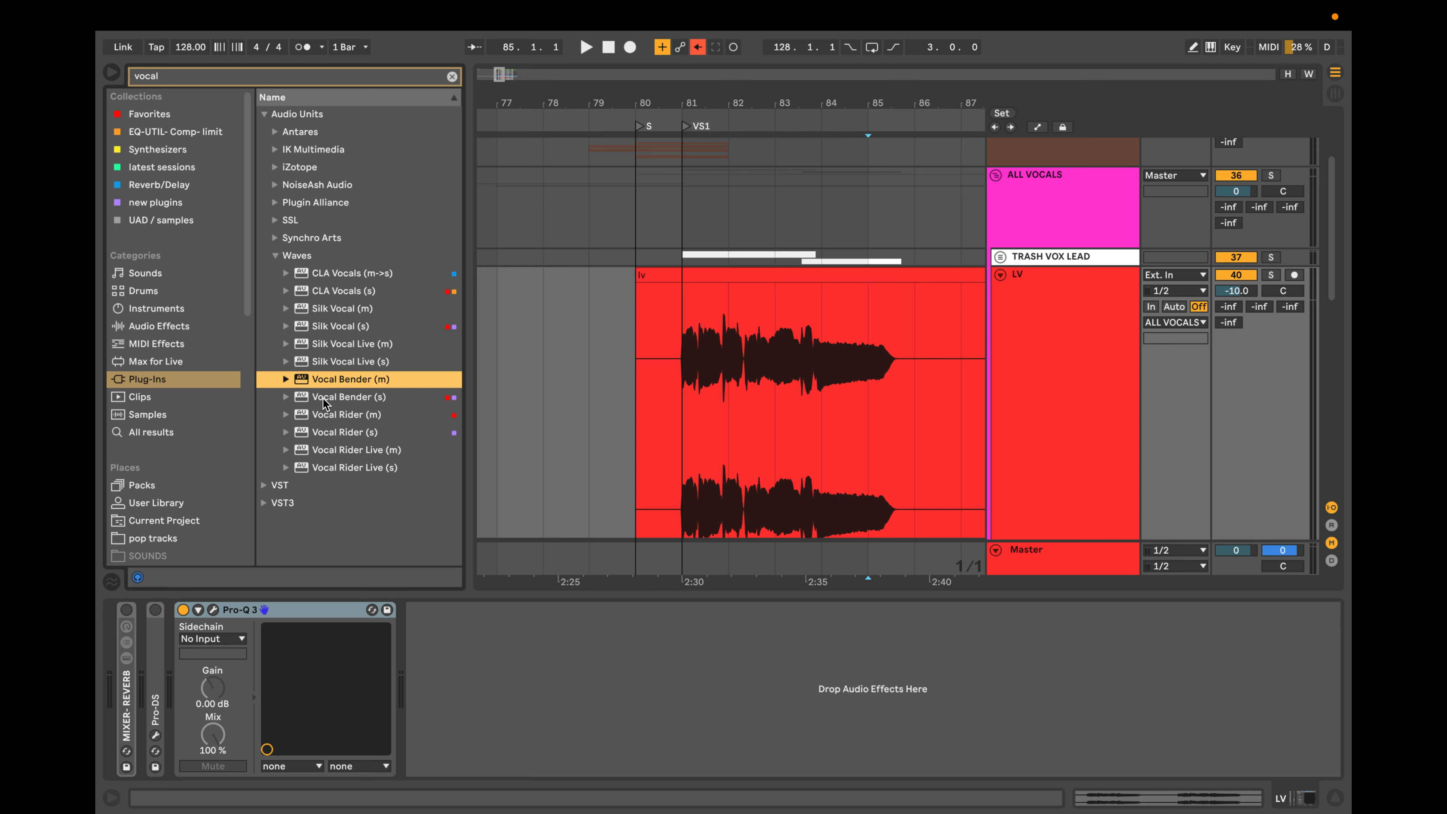
left_click_drag(323, 398, 183, 678)
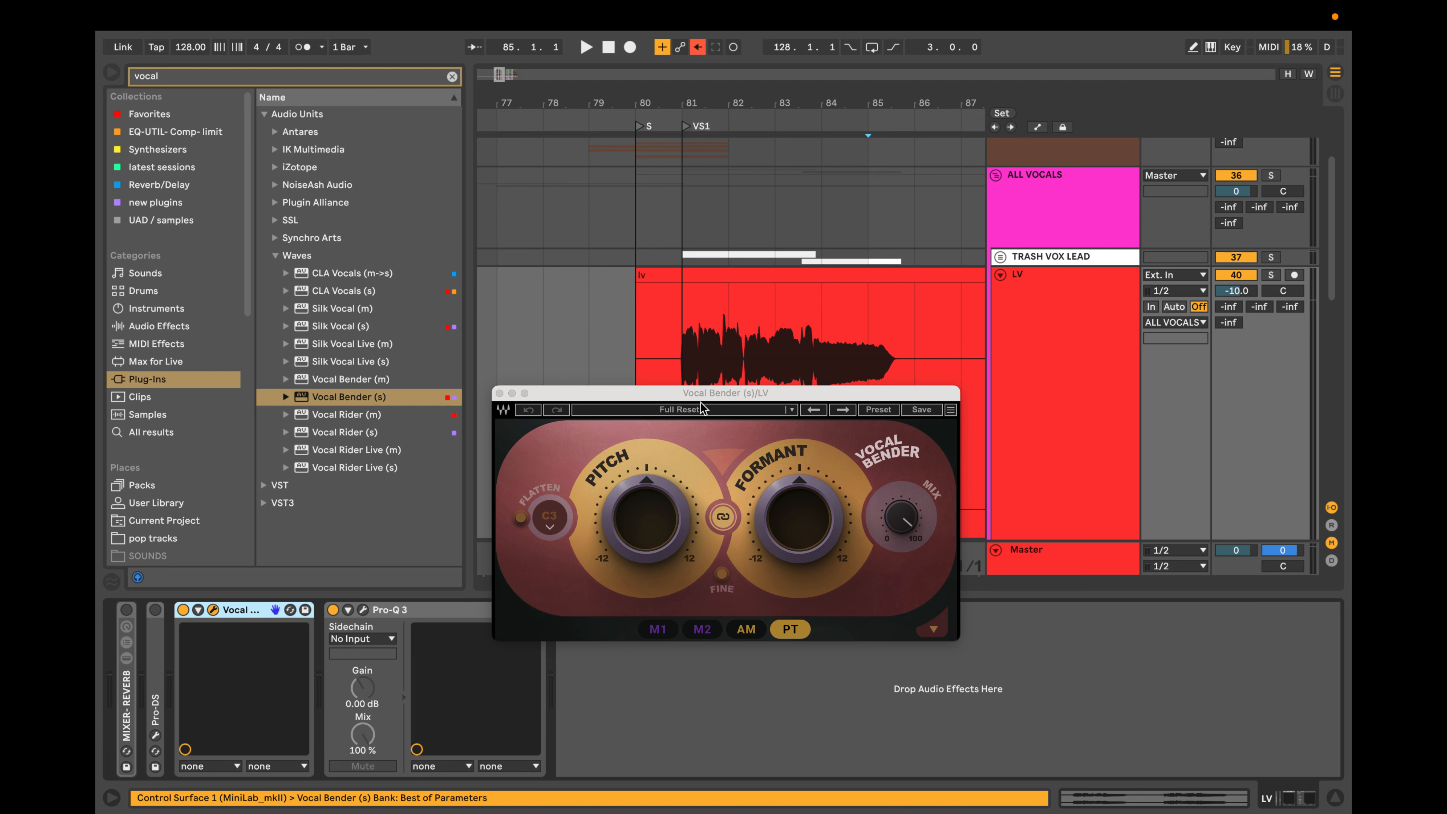
Load the Age Modifier preset in Vocal Bender, then remove the plug-in from the LV track.
left_click(764, 415)
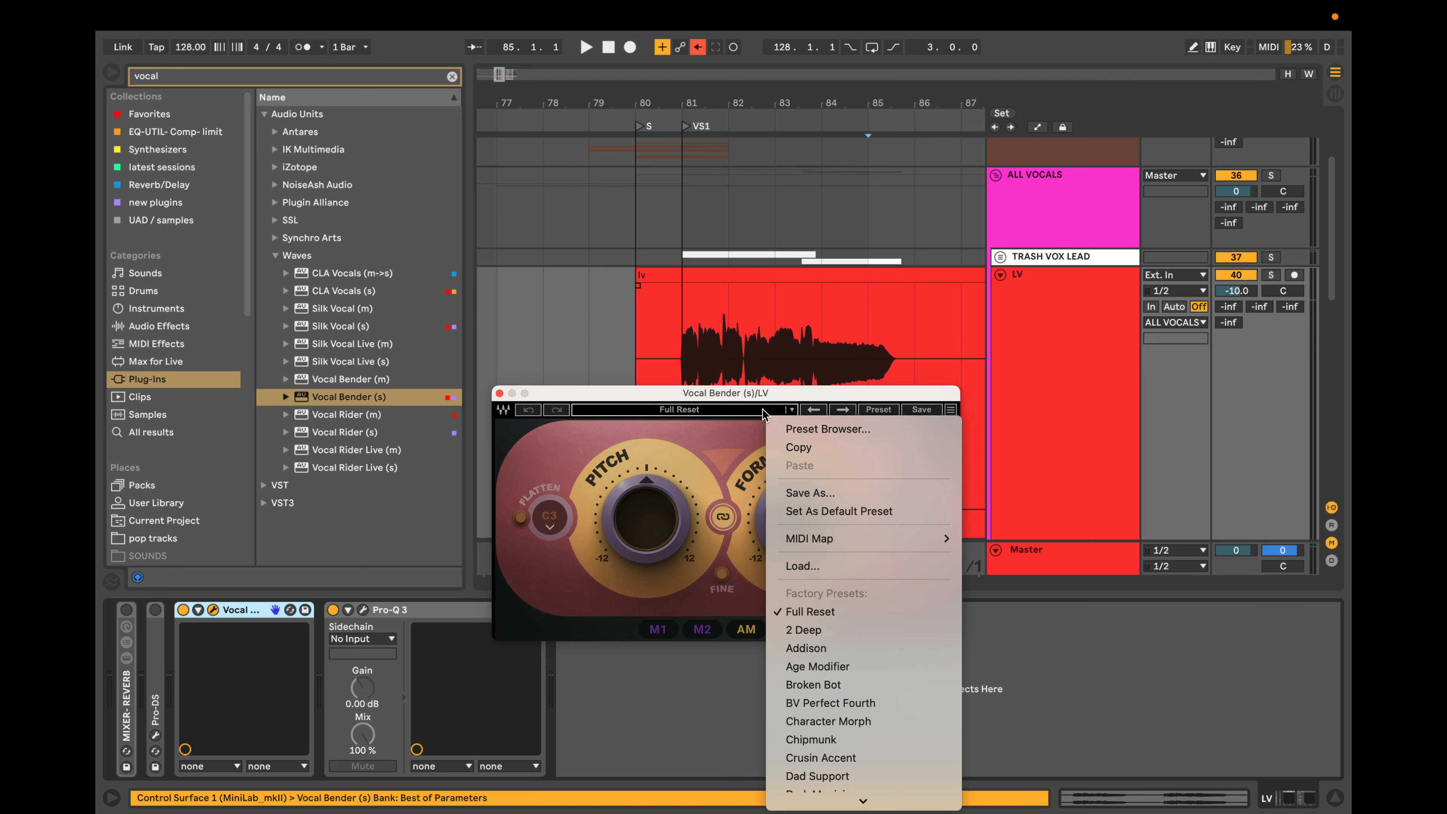
left_click(833, 668)
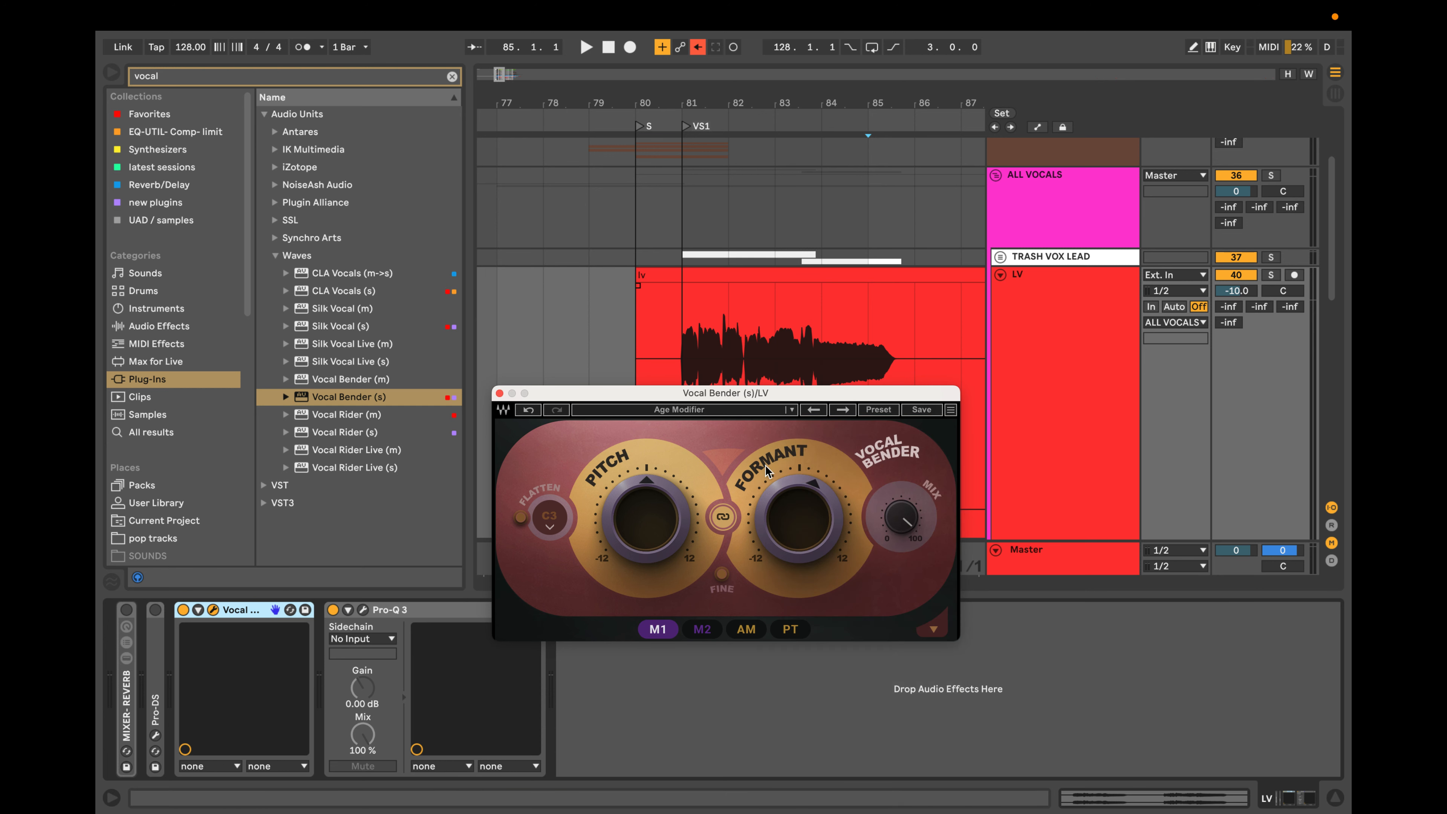
left_click(500, 394)
right_click(240, 611)
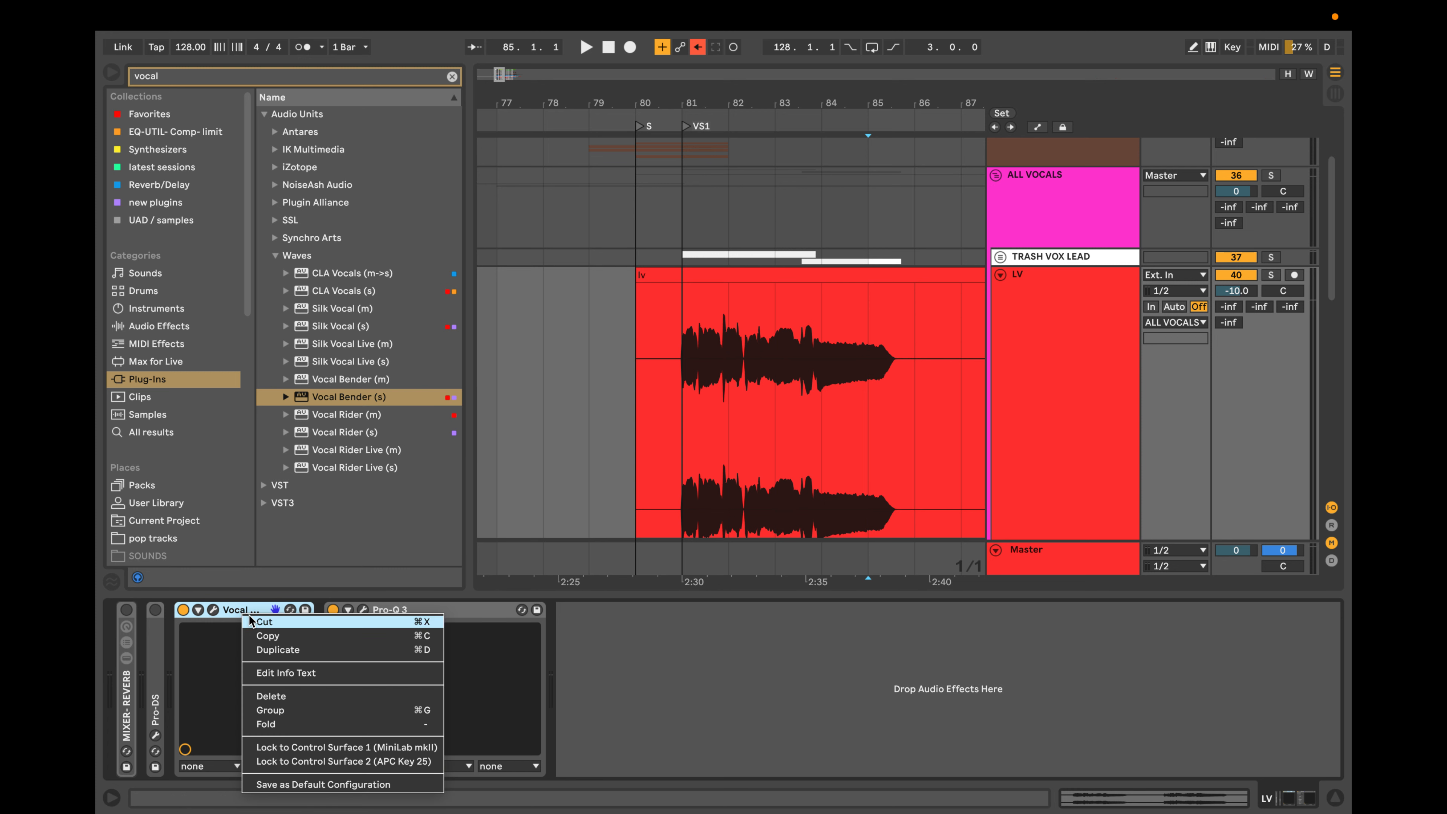
left_click(350, 617)
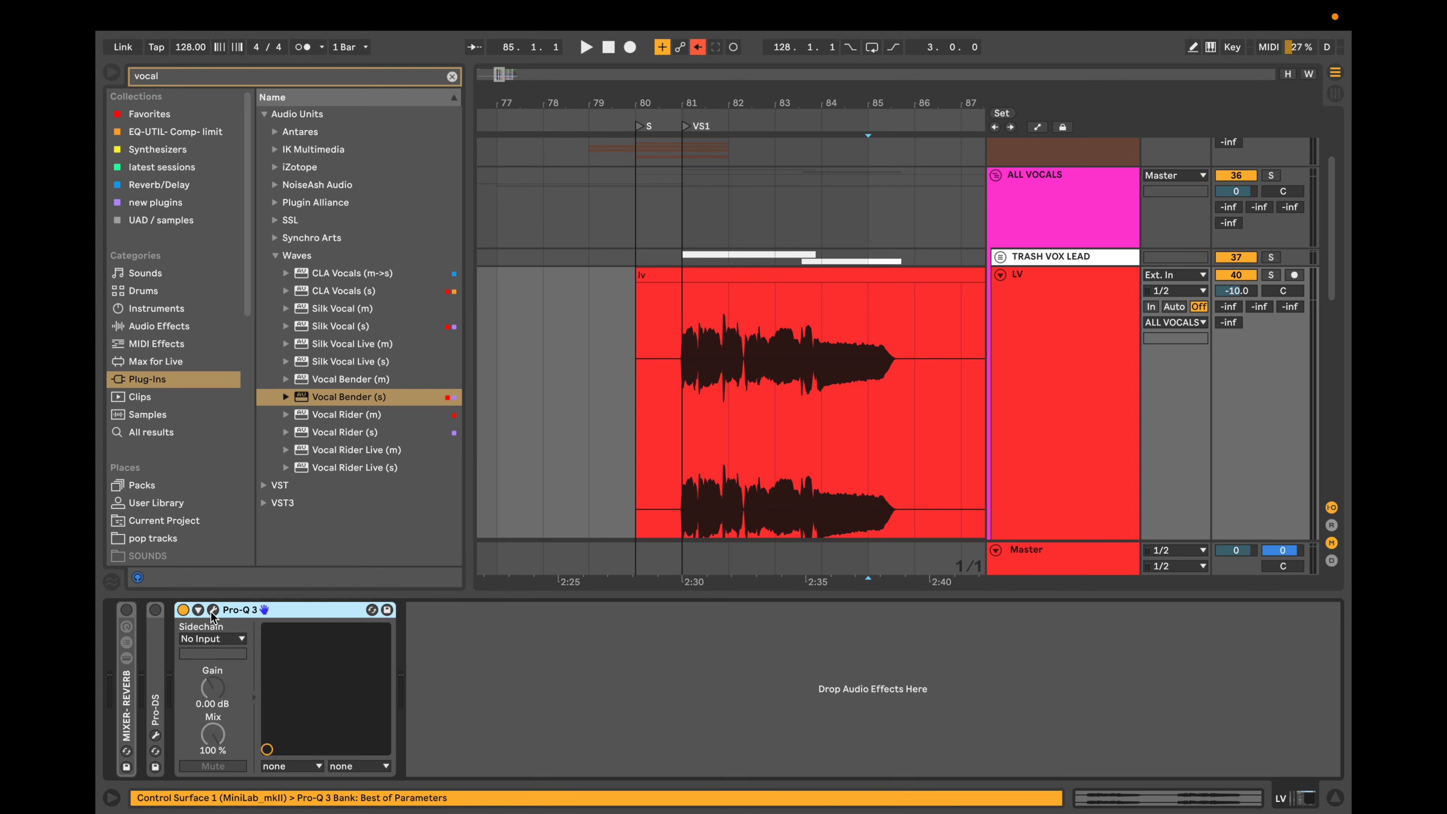
Open the LV track's Pro-Q 3 window and solo the track.
left_click(733, 394)
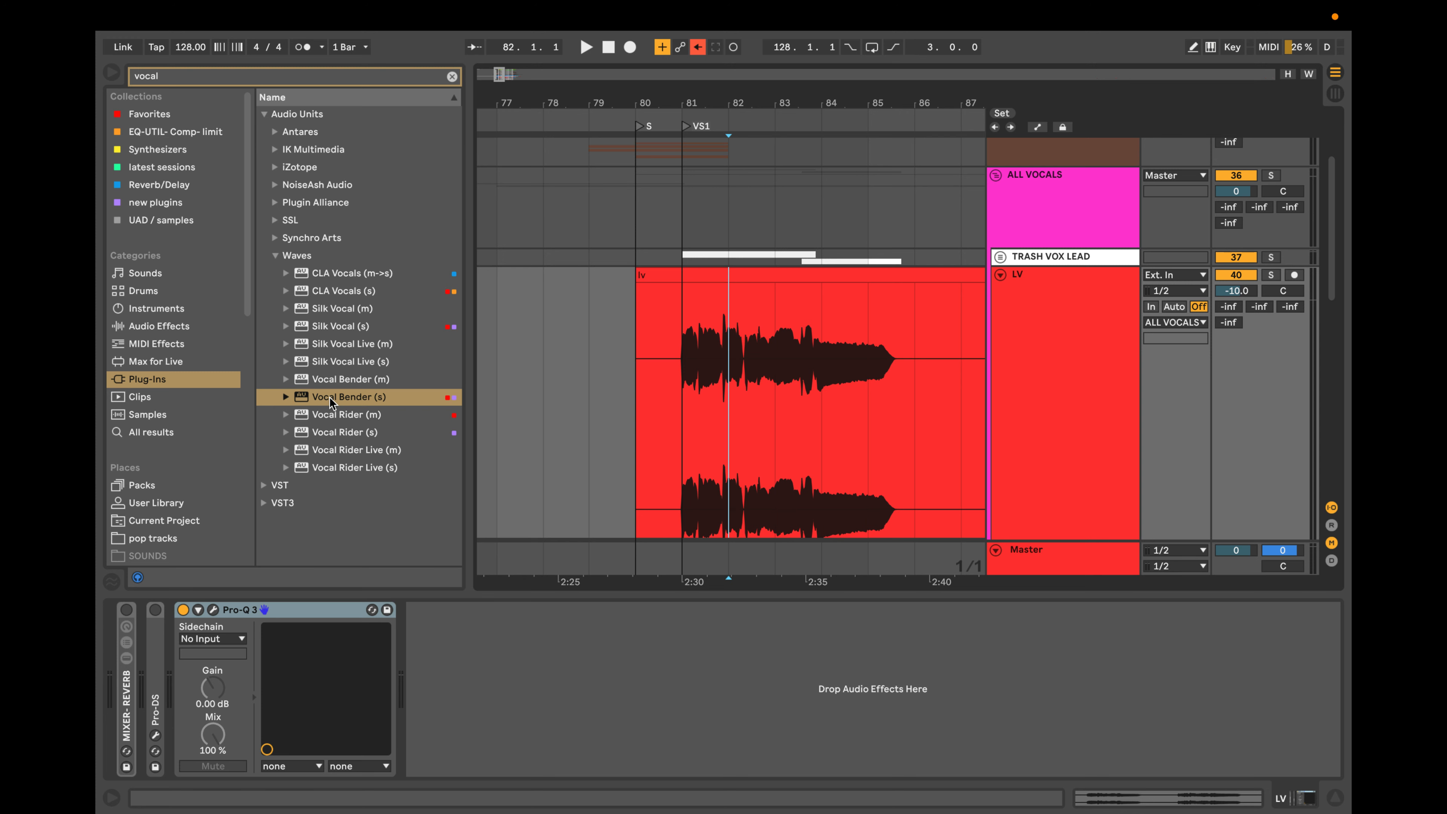
left_click(213, 610)
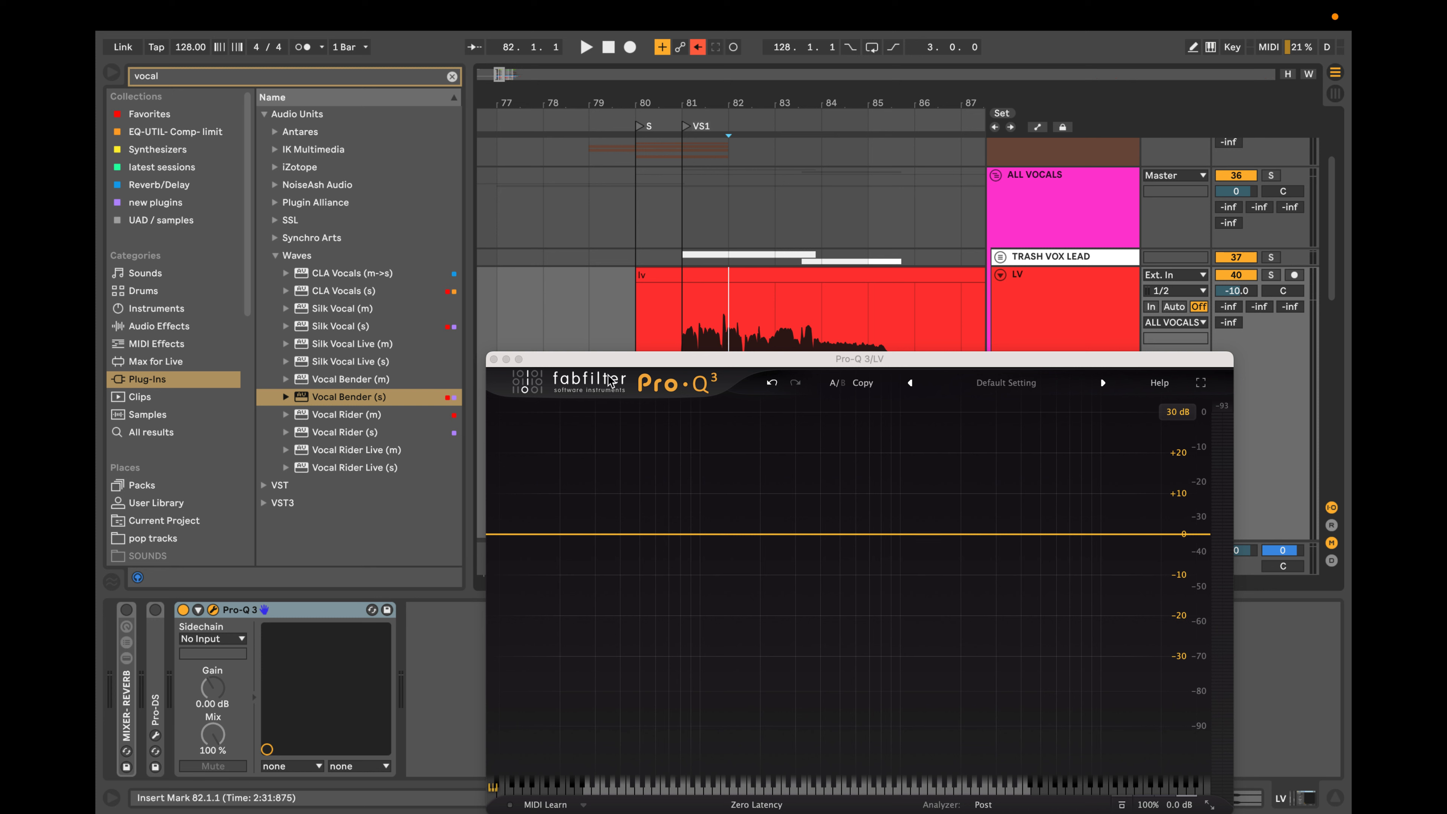
left_click_drag(732, 373, 831, 403)
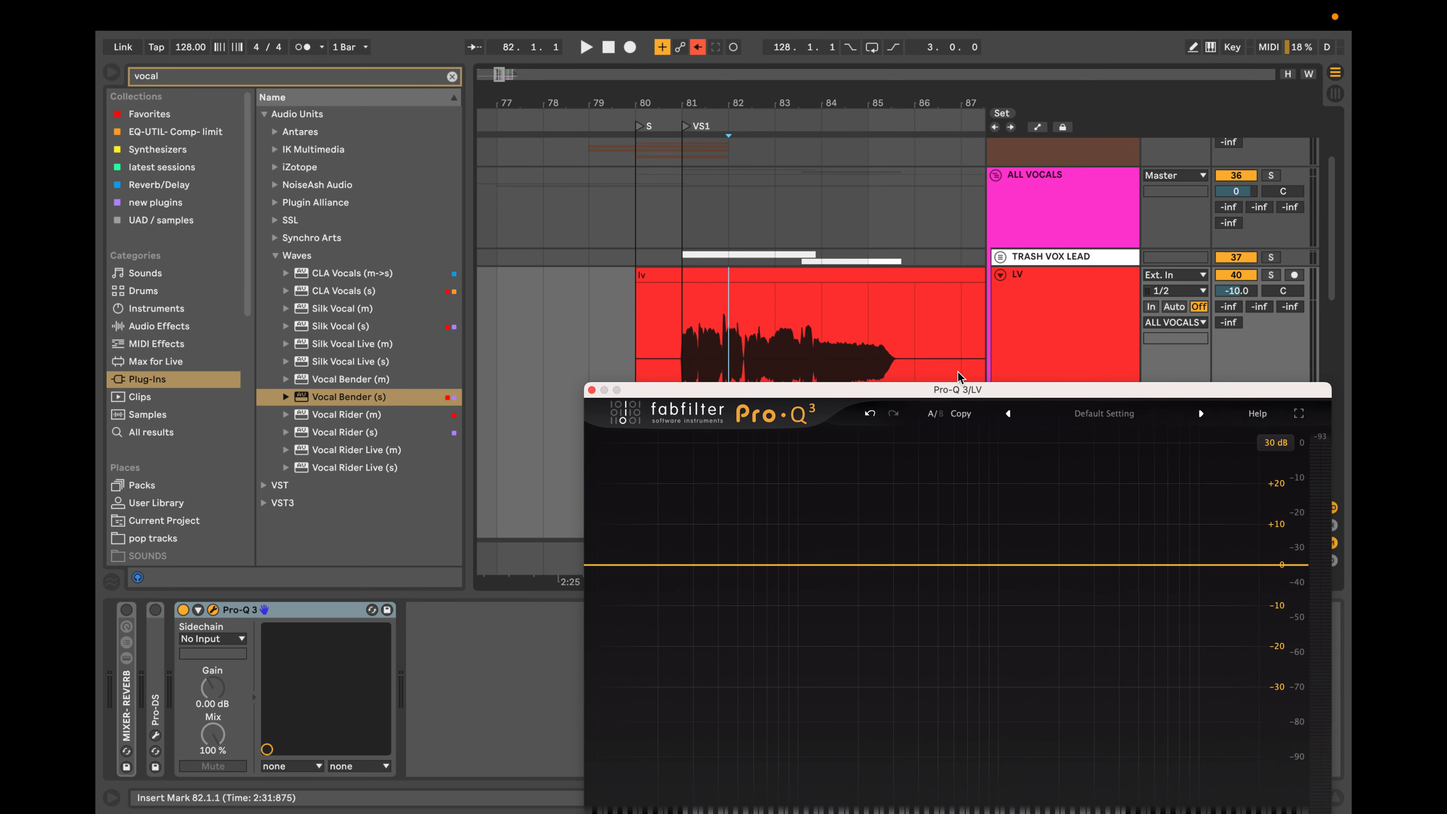
left_click(1272, 275)
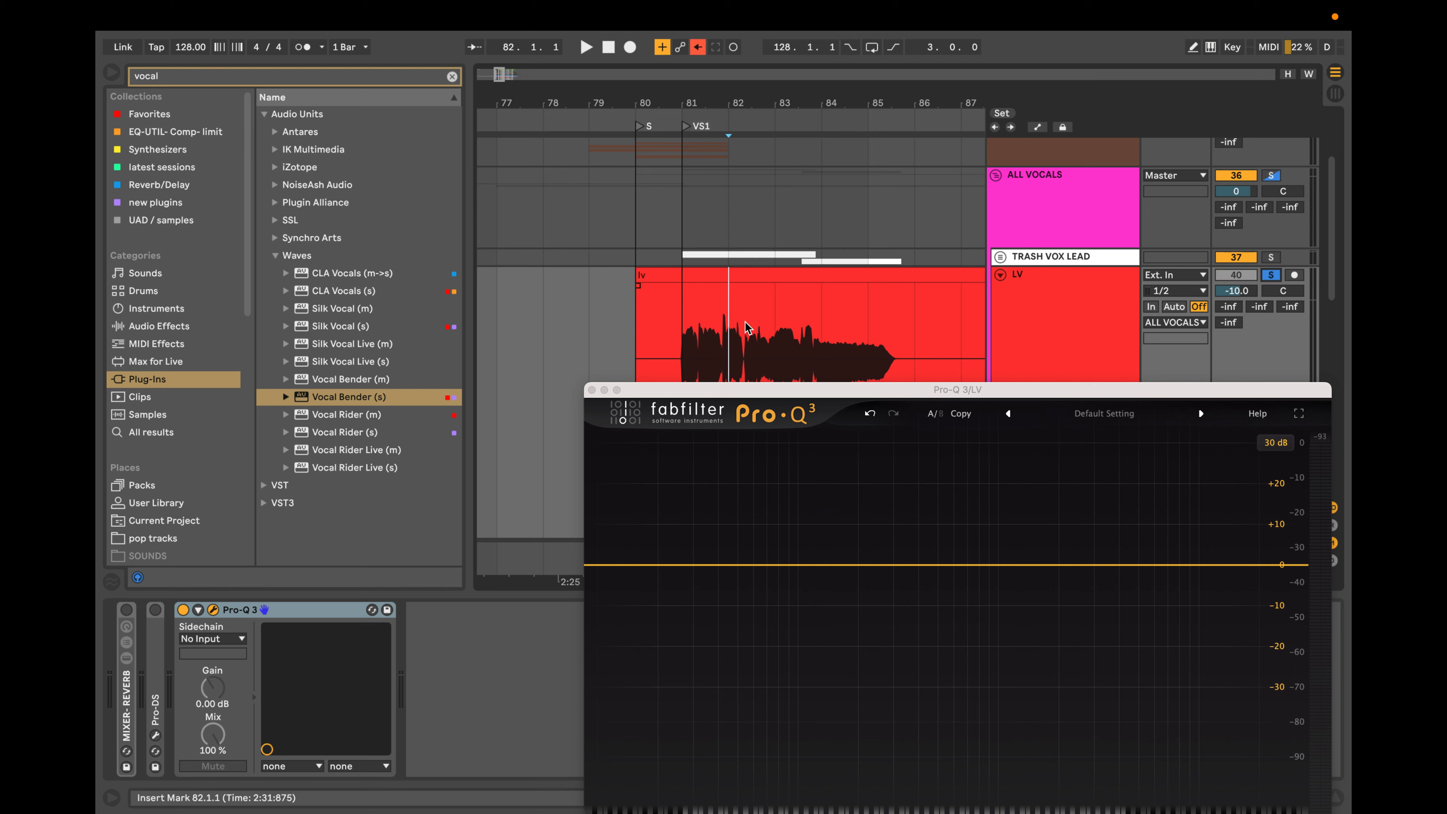
Play the soloed vocal from bar 81 while watching the Pro-Q 3 spectrum, and stop playback.
scroll(745, 329, "up", 5)
scroll(745, 330, "down", 5)
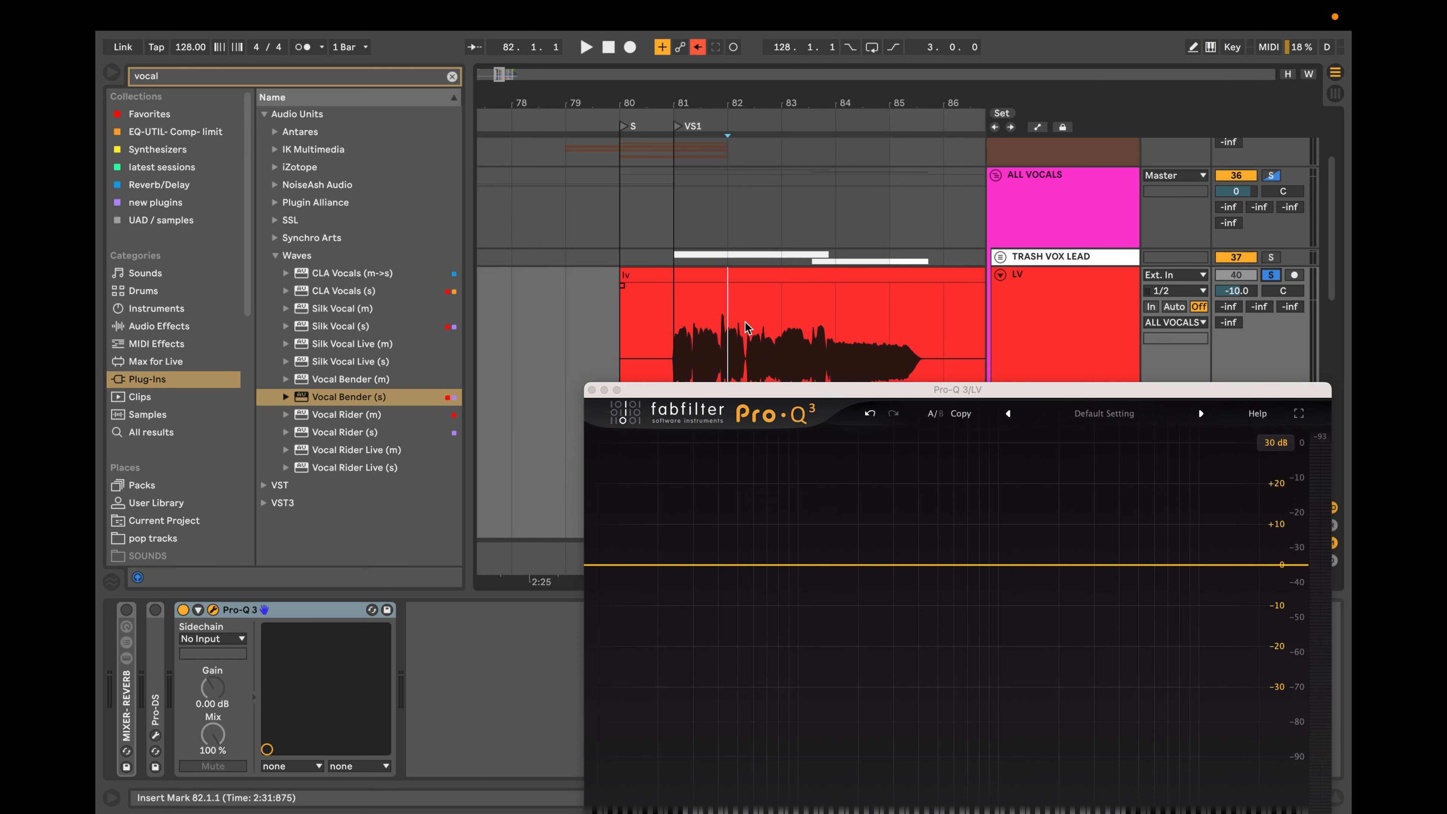
left_click(682, 327)
key("space")
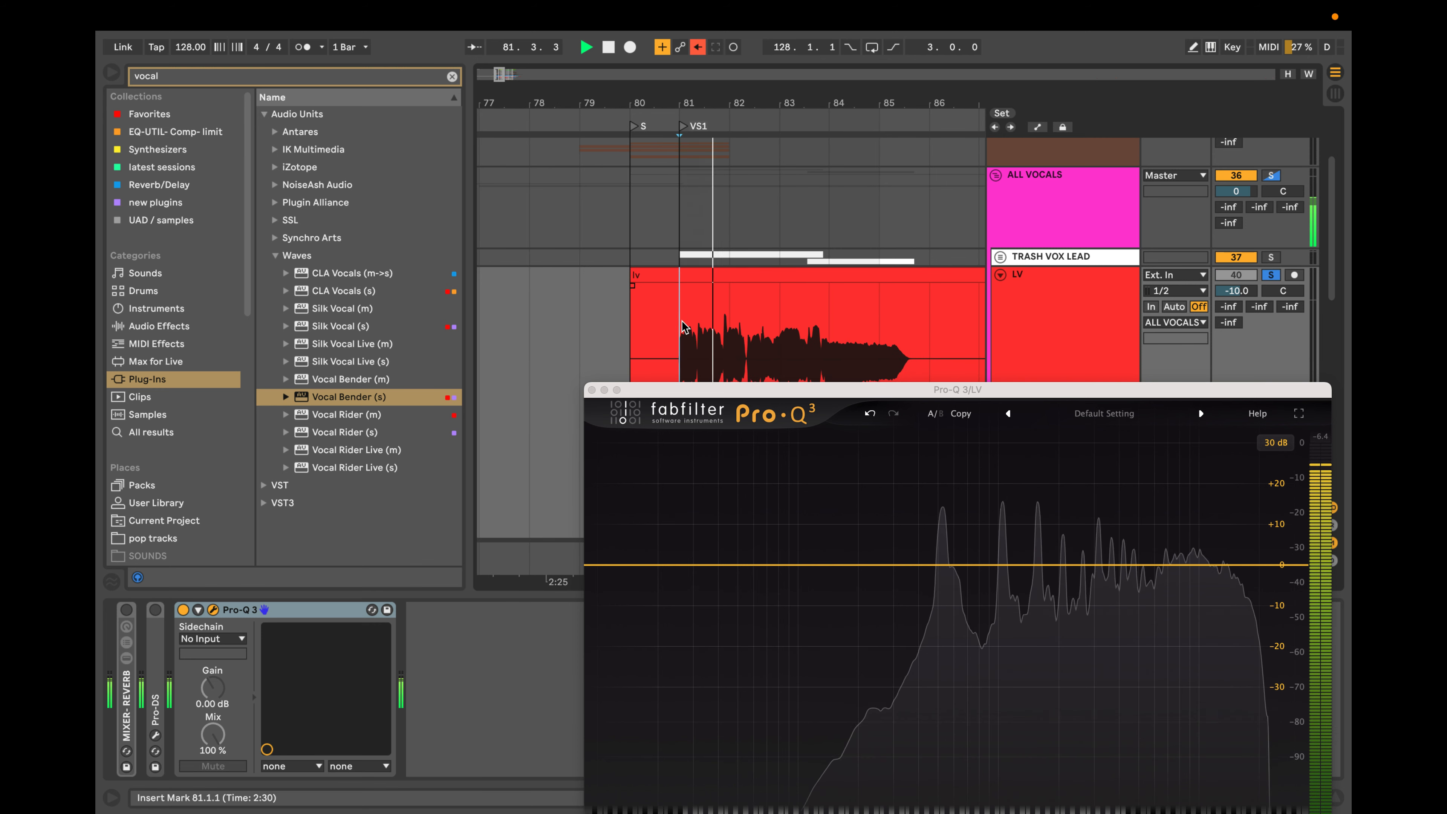
left_click_drag(912, 390, 845, 241)
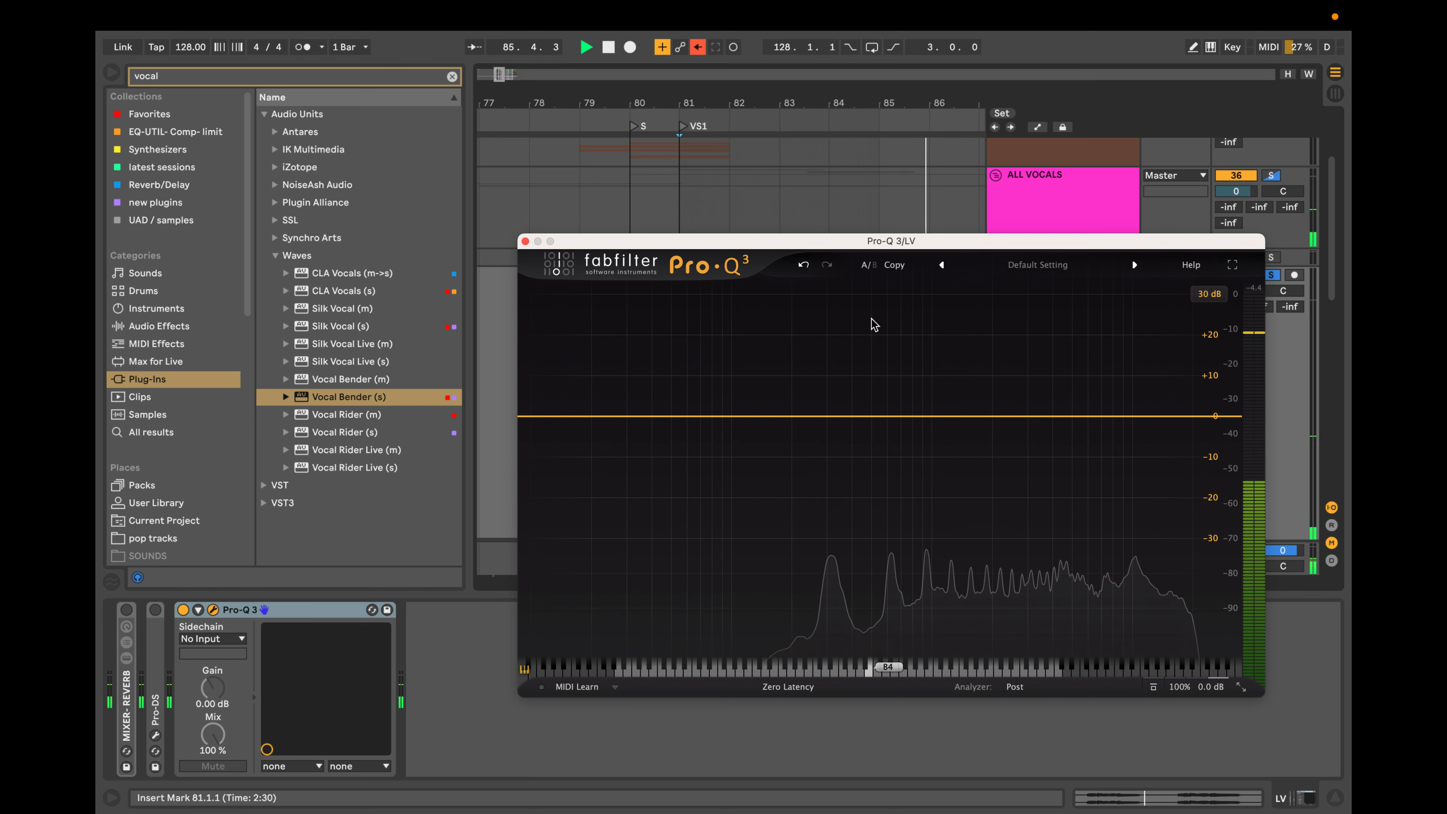
left_click_drag(839, 242, 896, 524)
key("space")
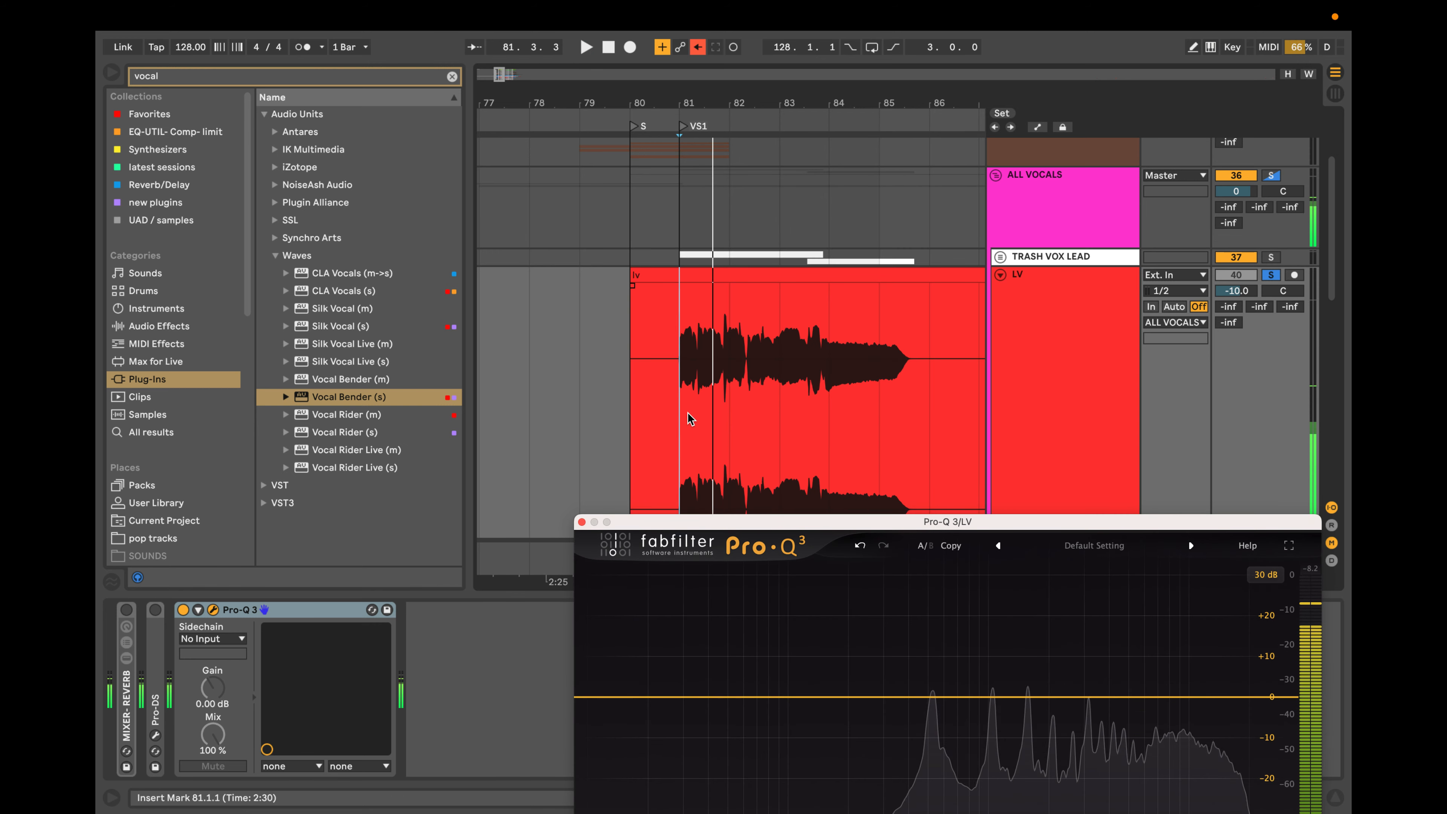
Loop a two-bar range of the LV clip starting at 80.4.2 and play it through Pro-Q 3.
scroll(688, 417, "up", 3)
left_click(671, 402)
left_click_drag(672, 406, 764, 402)
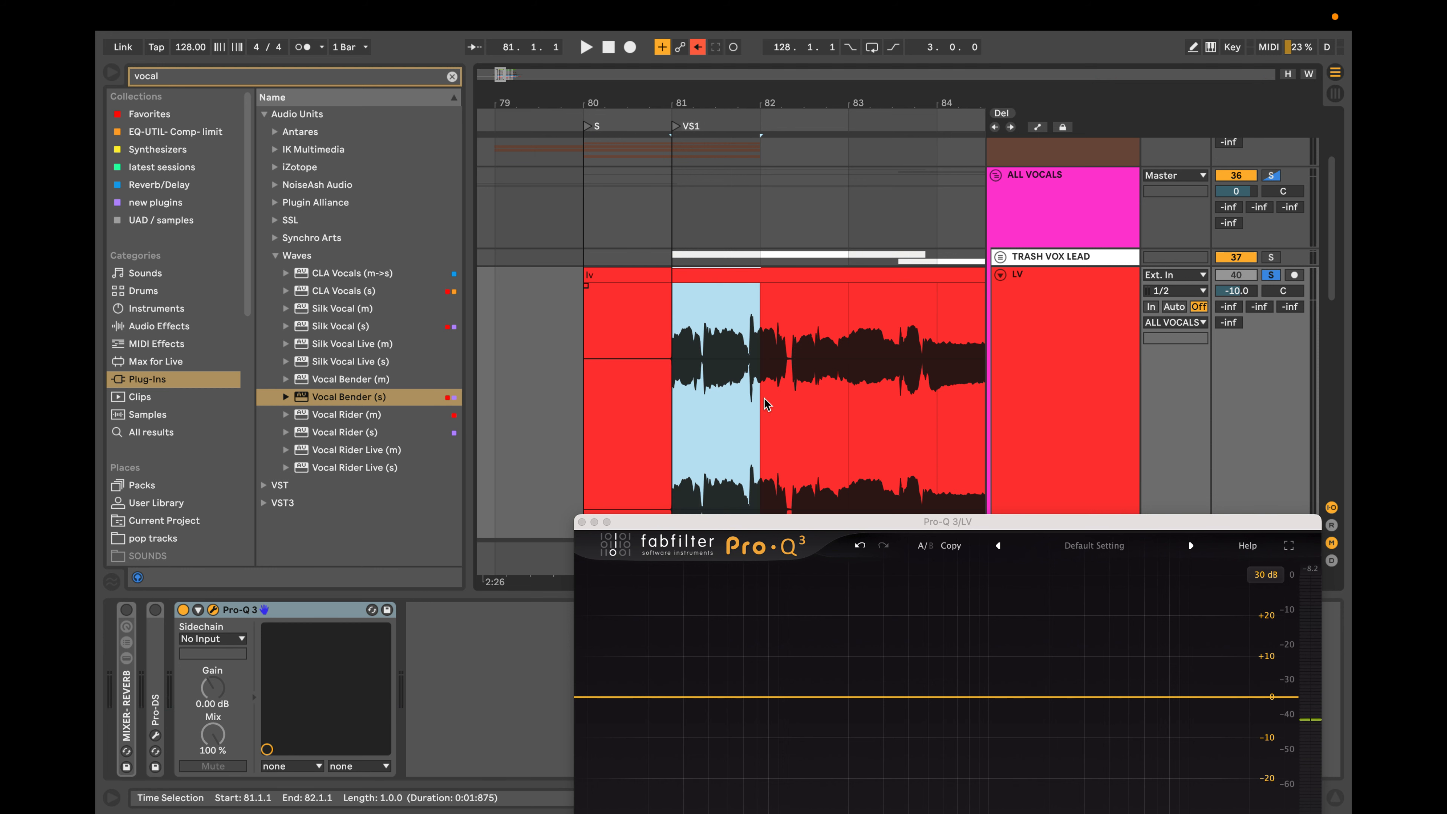
left_click_drag(678, 399, 812, 397)
left_click(721, 394)
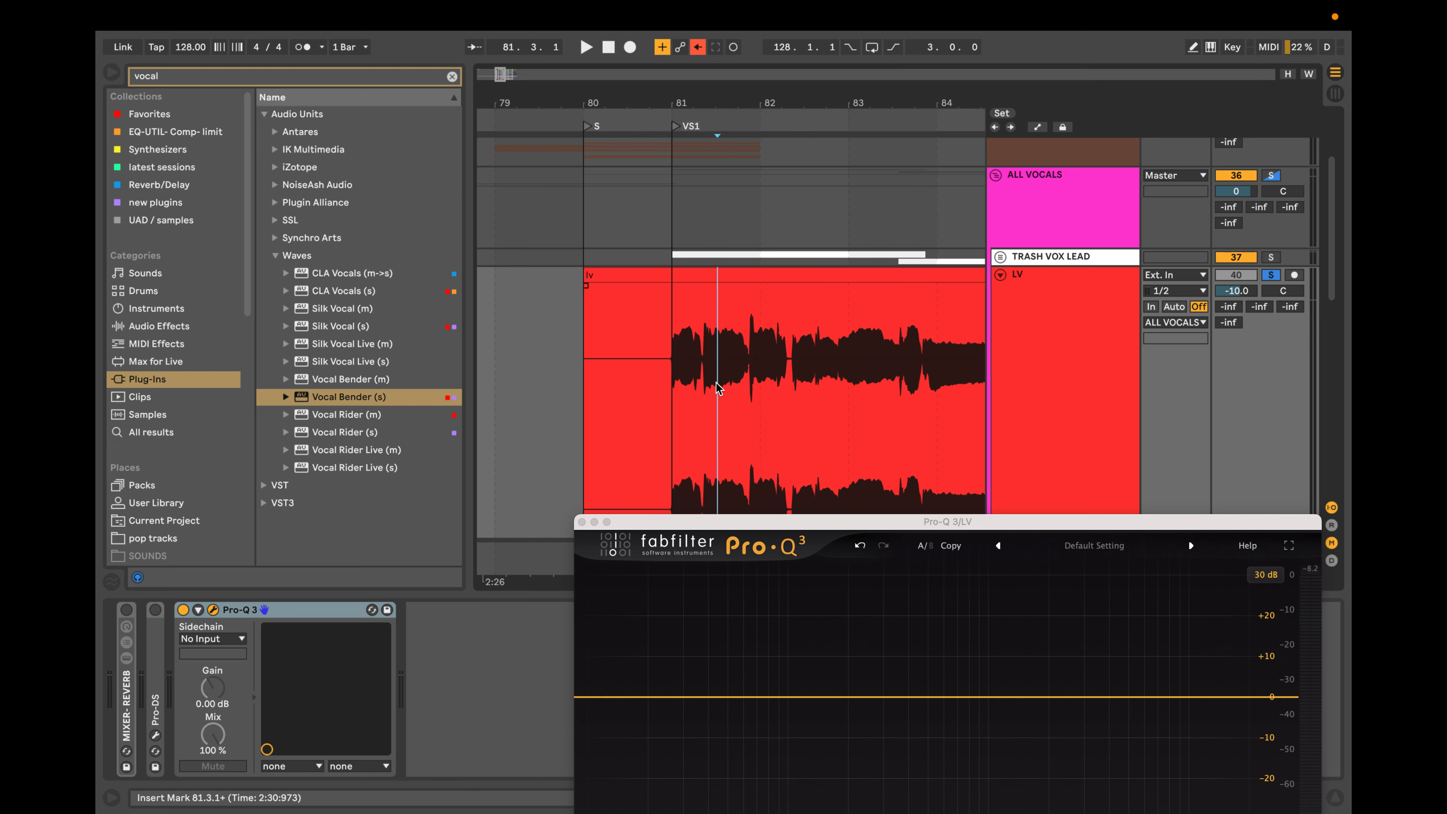
left_click_drag(659, 394, 837, 391)
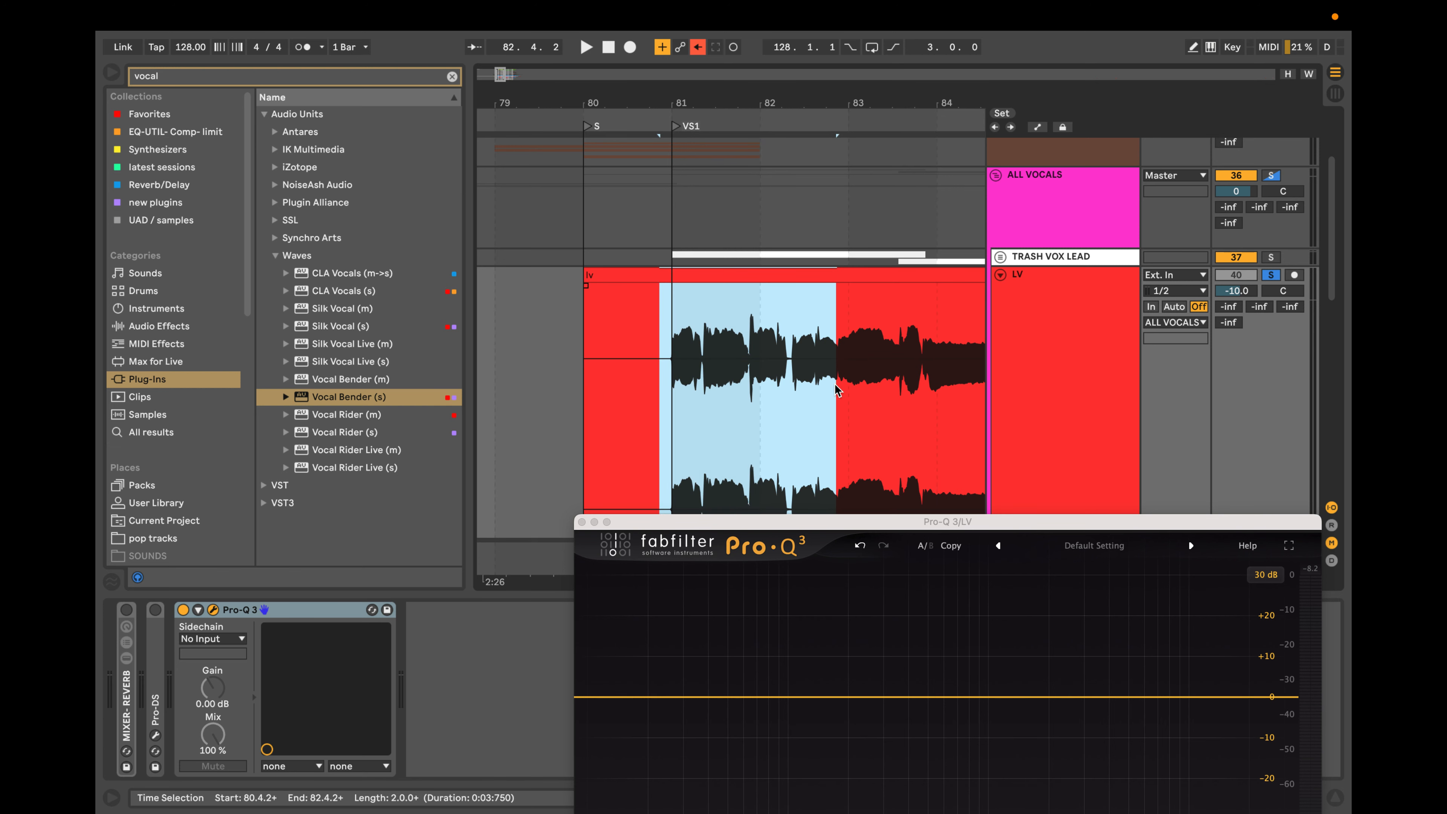
key("super+l")
key("space")
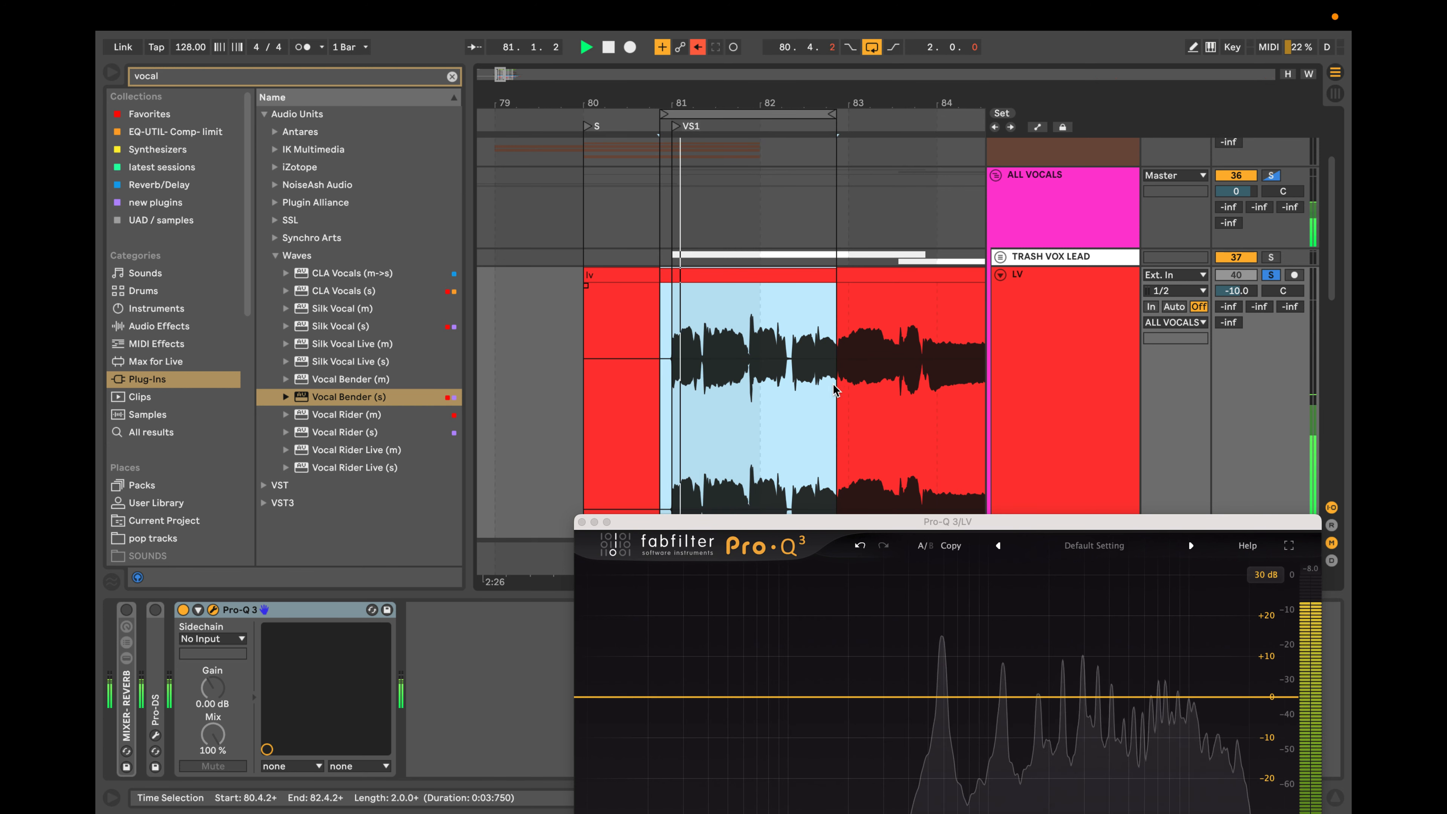
left_click_drag(913, 528, 898, 366)
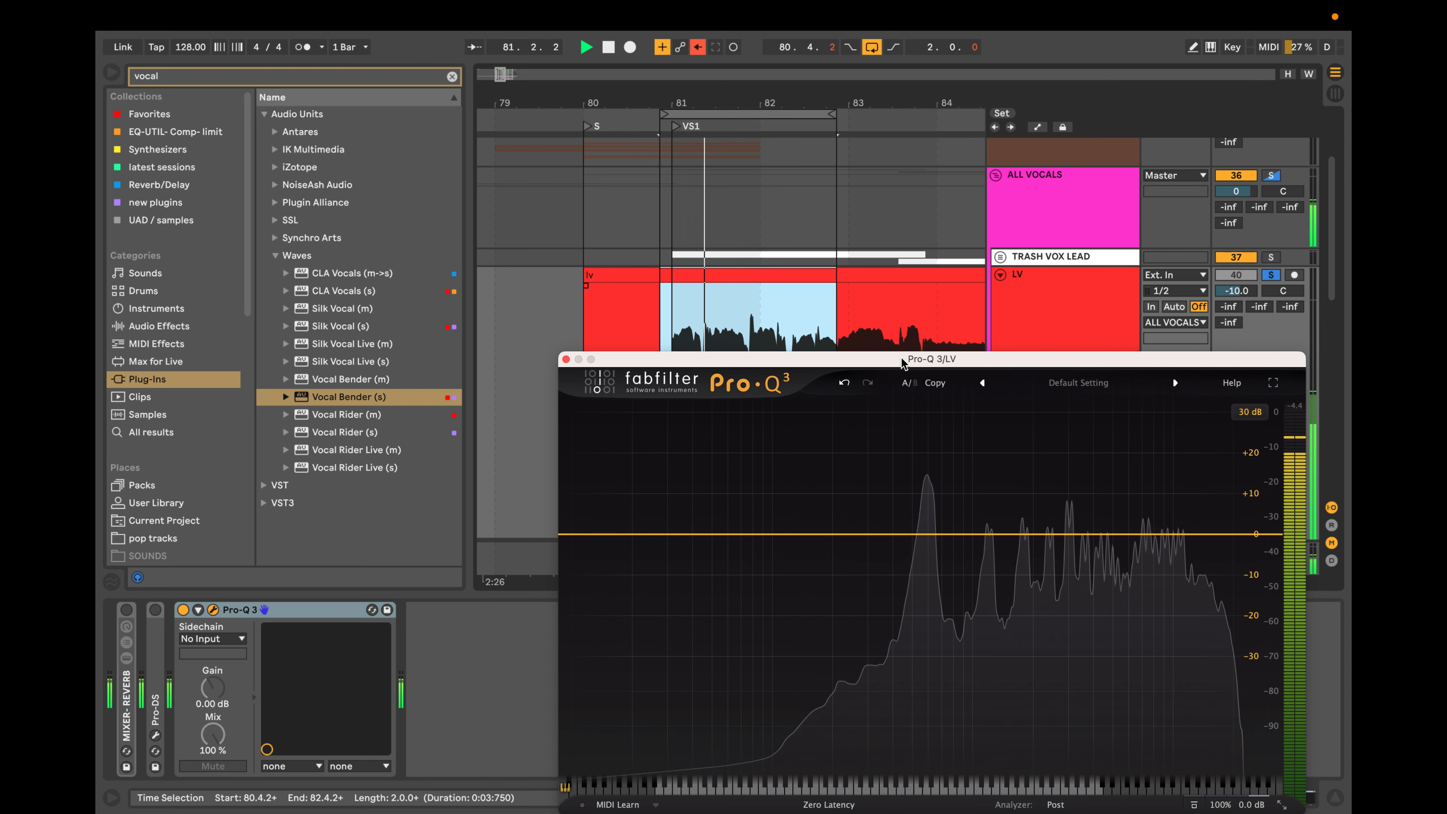
key("space")
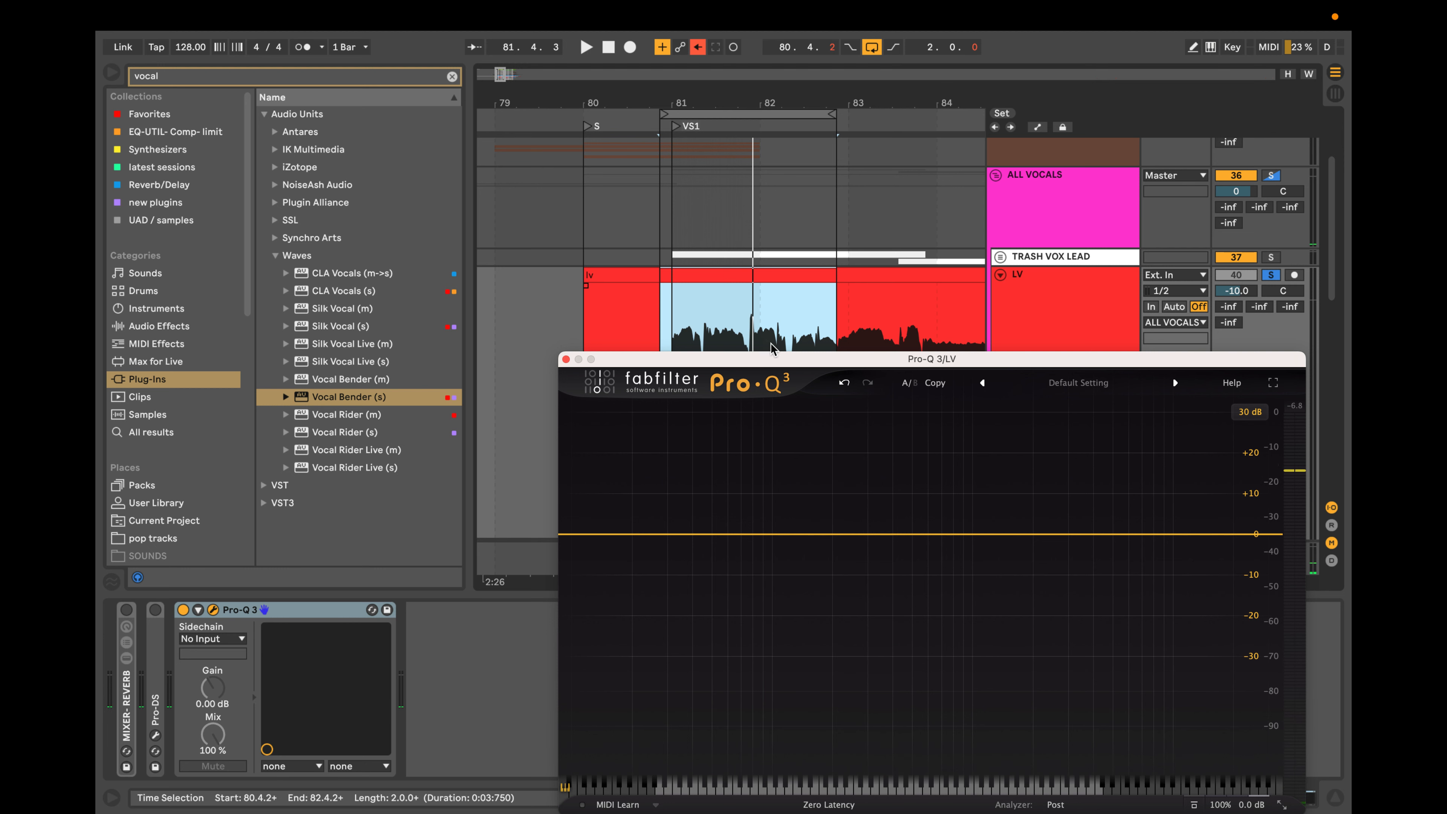
Extend the loop's length to 4.3.1 and raise the LV track volume to -5.8 dB during playback.
left_click_drag(789, 361, 692, 480)
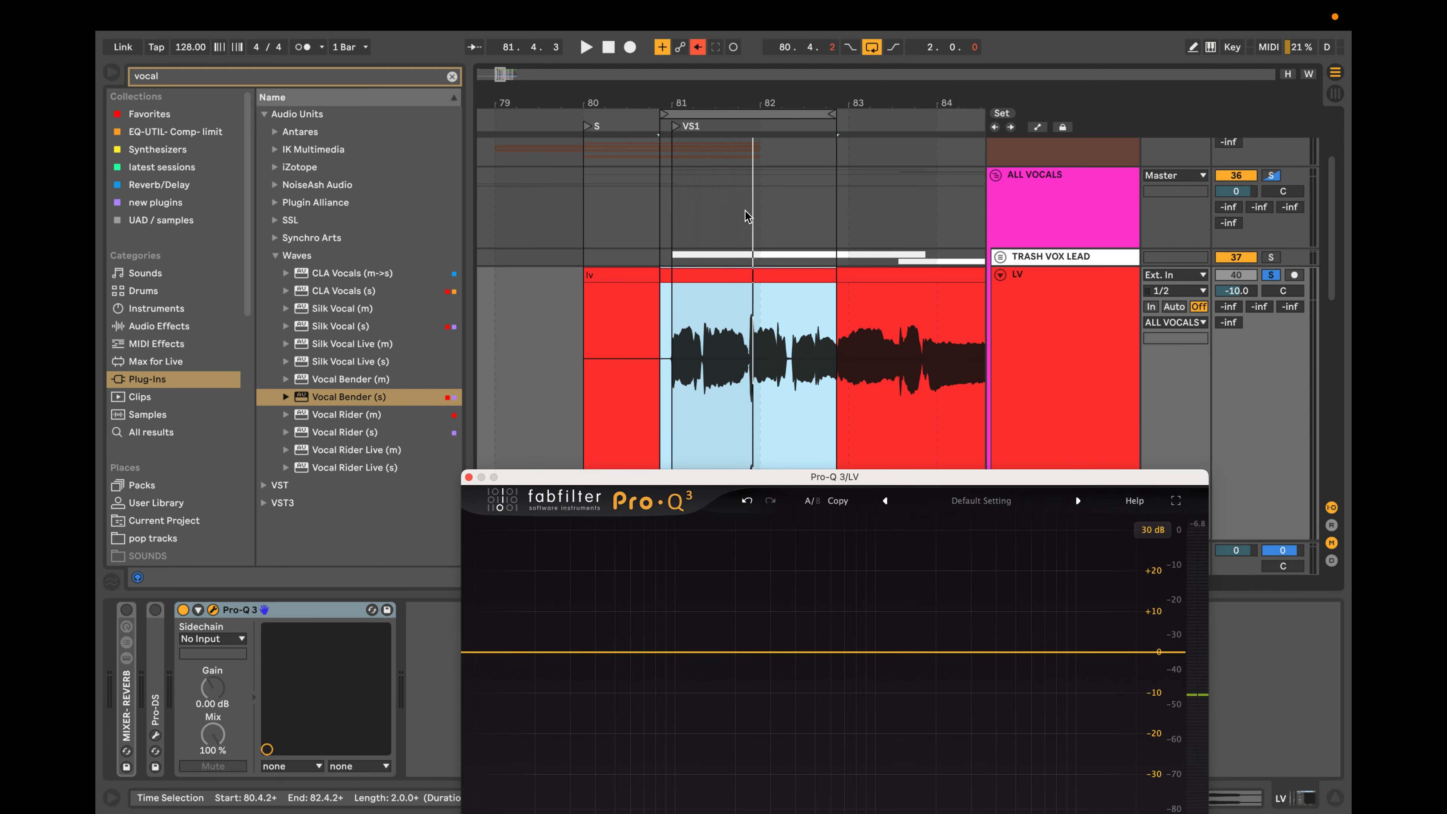
scroll(749, 218, "down", 5)
left_click_drag(793, 112, 941, 113)
key("space")
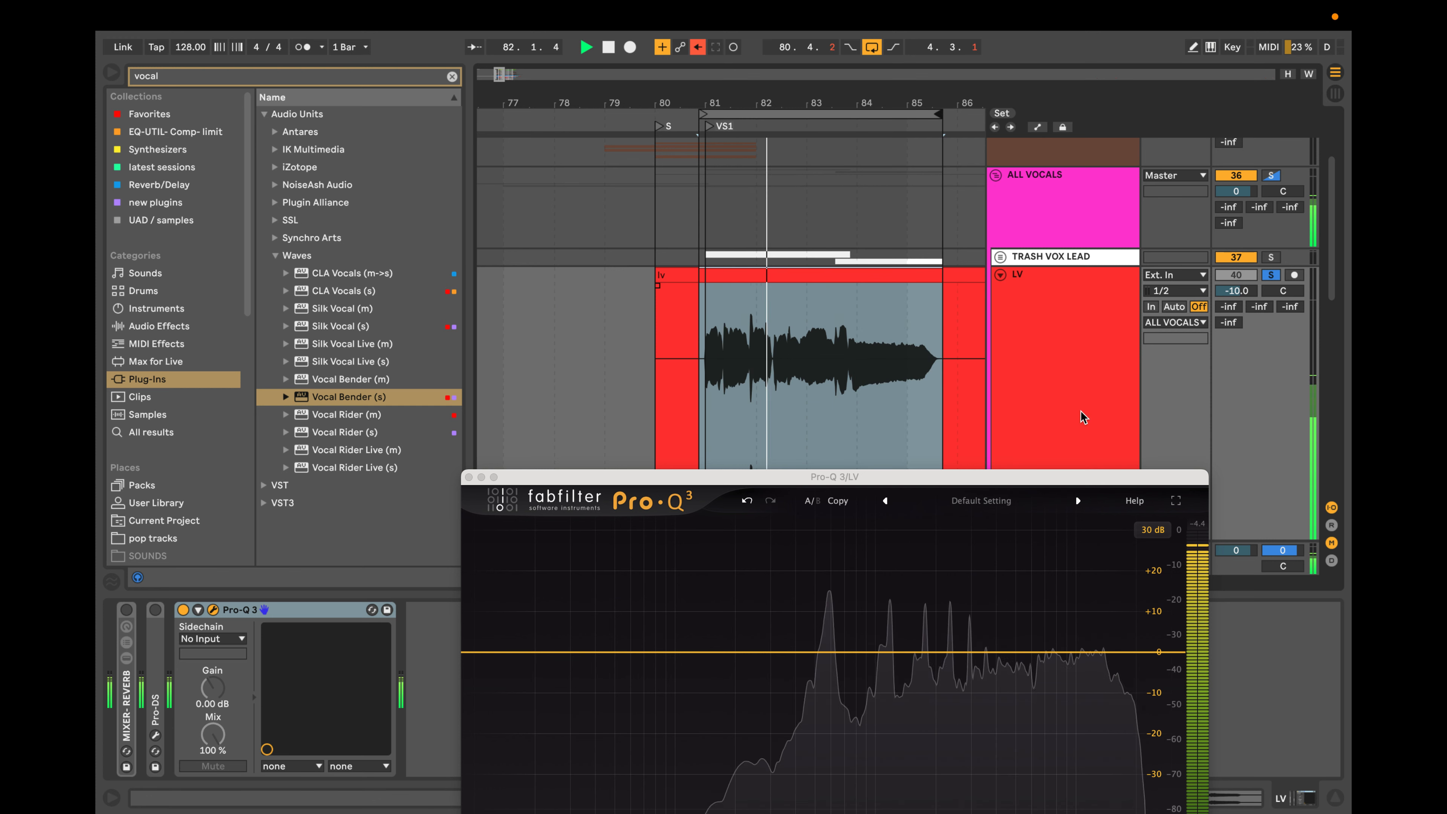
left_click_drag(1236, 292, 1236, 278)
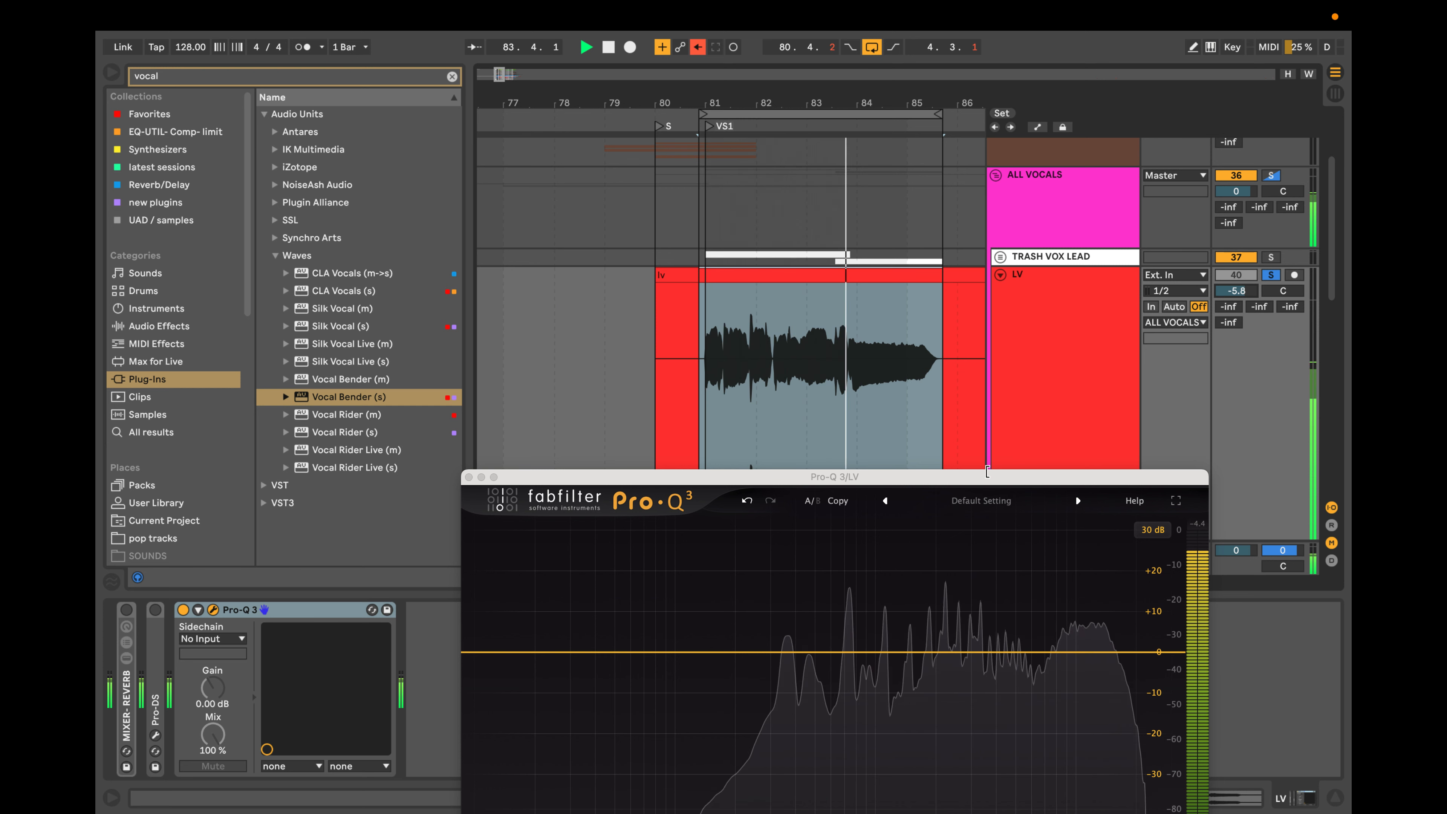
key("space")
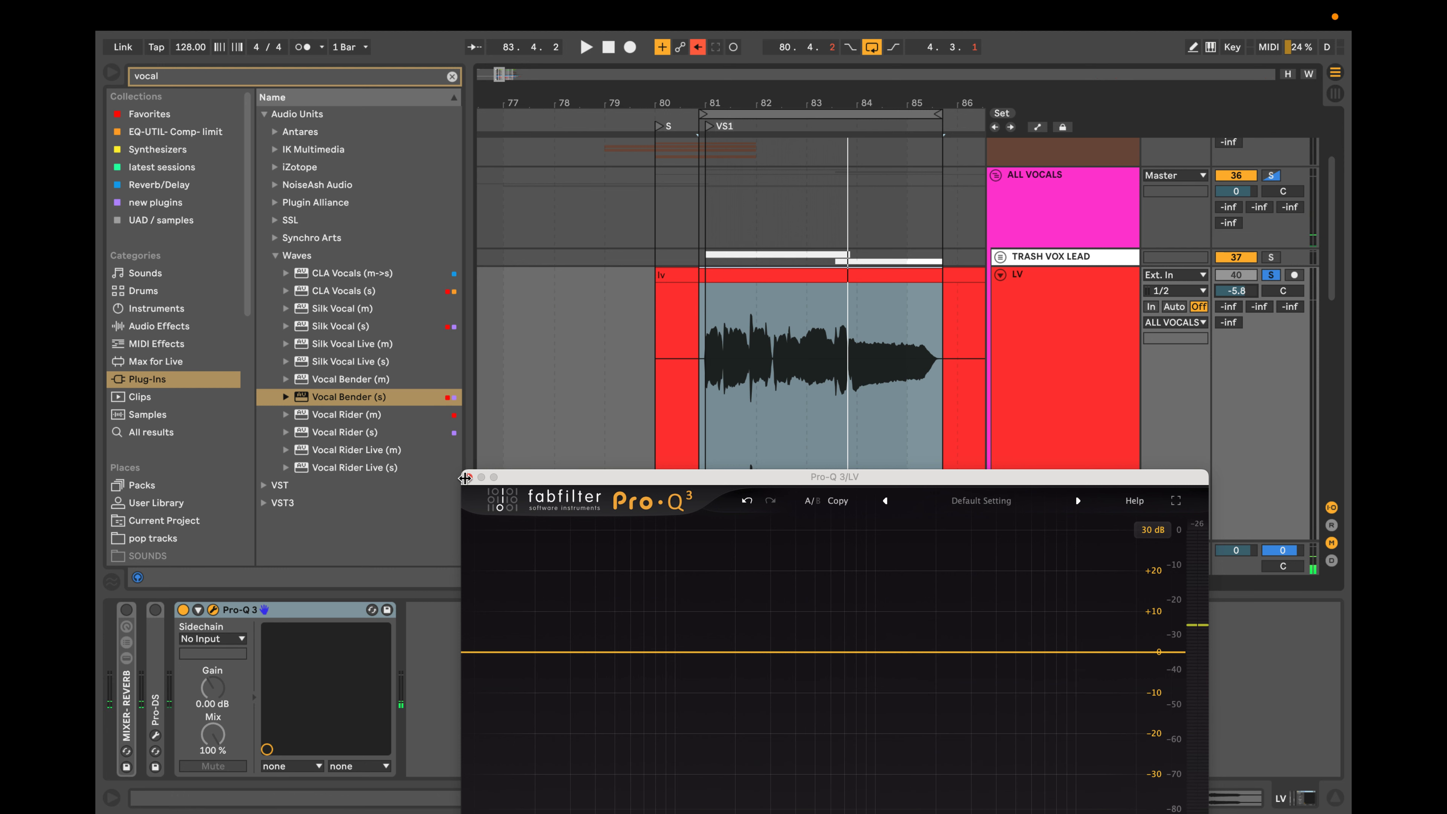
Close the Pro-Q 3 window and briefly play the soloed vocal from the gap at 82.2.
left_click(467, 477)
scroll(675, 394, "up", 3)
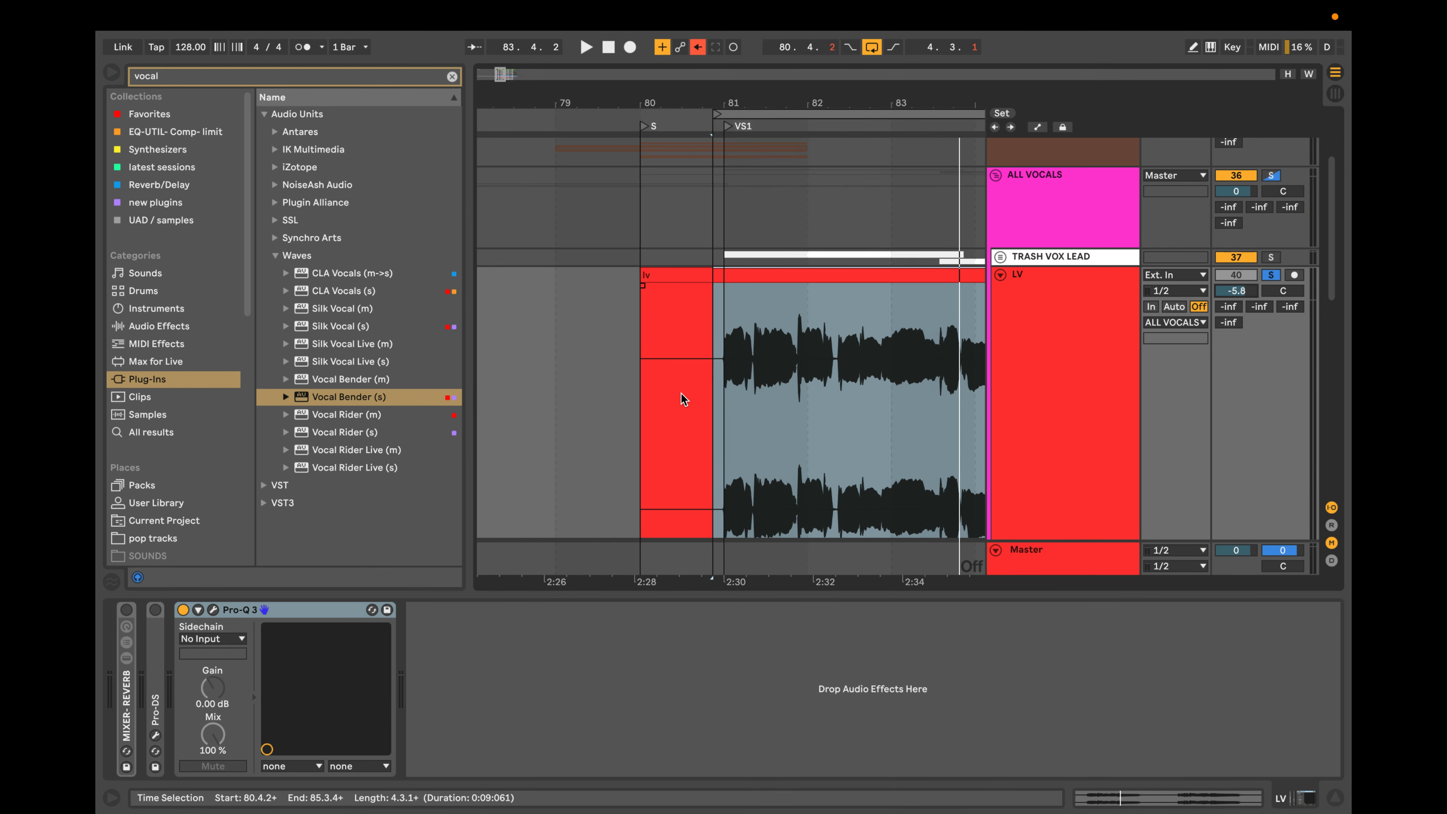
scroll(809, 383, "up", 5)
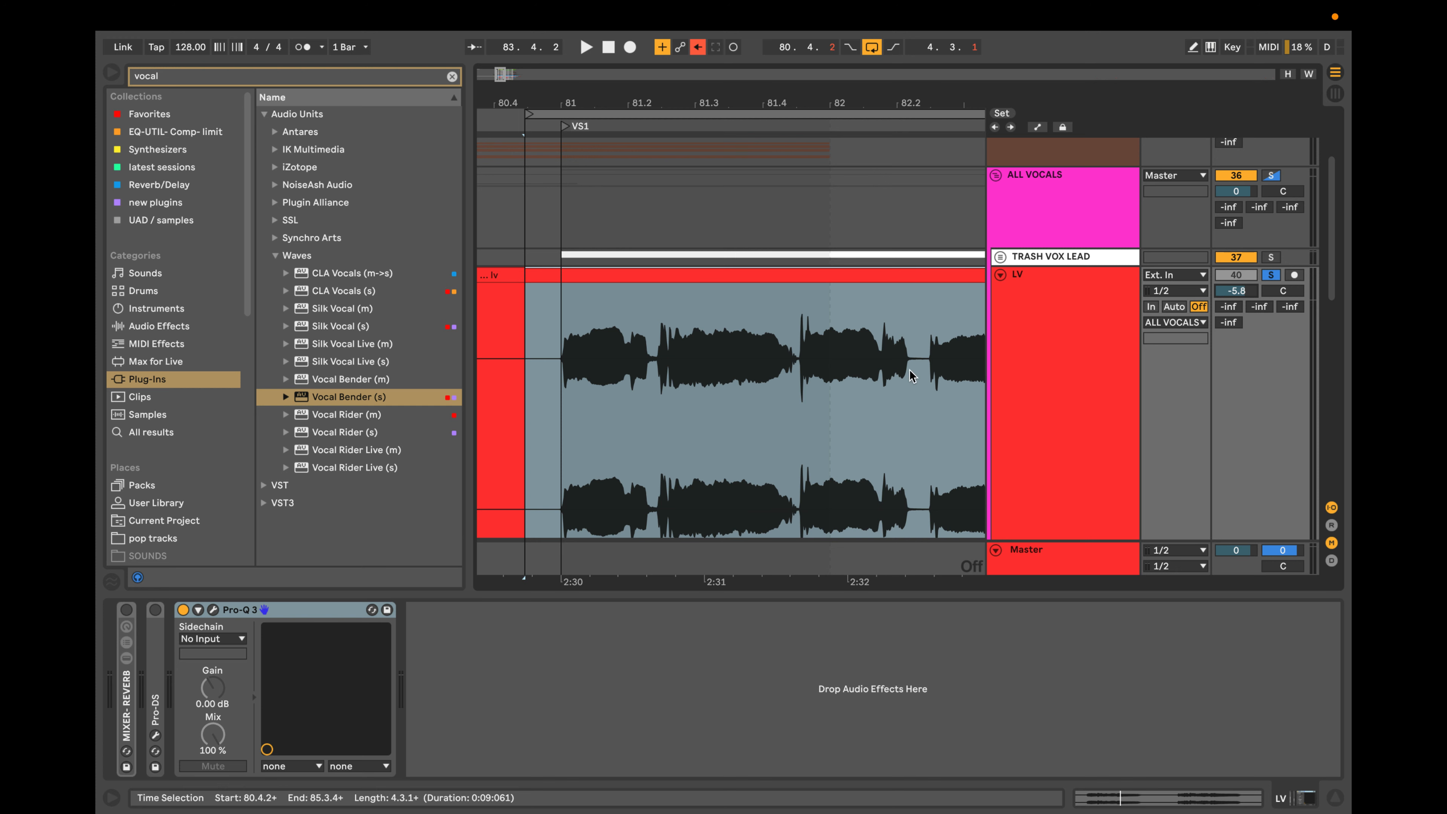
scroll(871, 374, "up", 3)
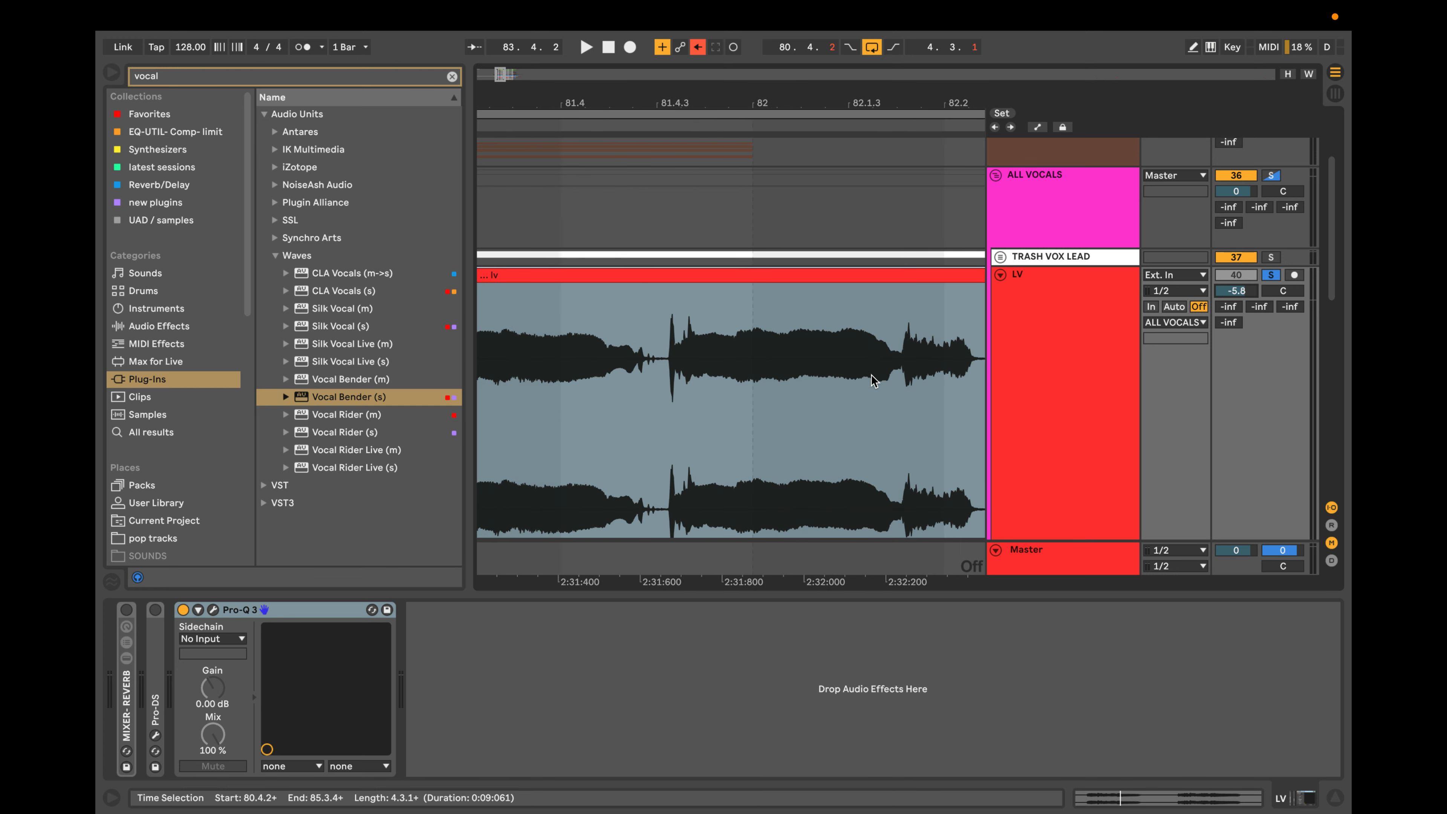
left_click(833, 376)
key("space")
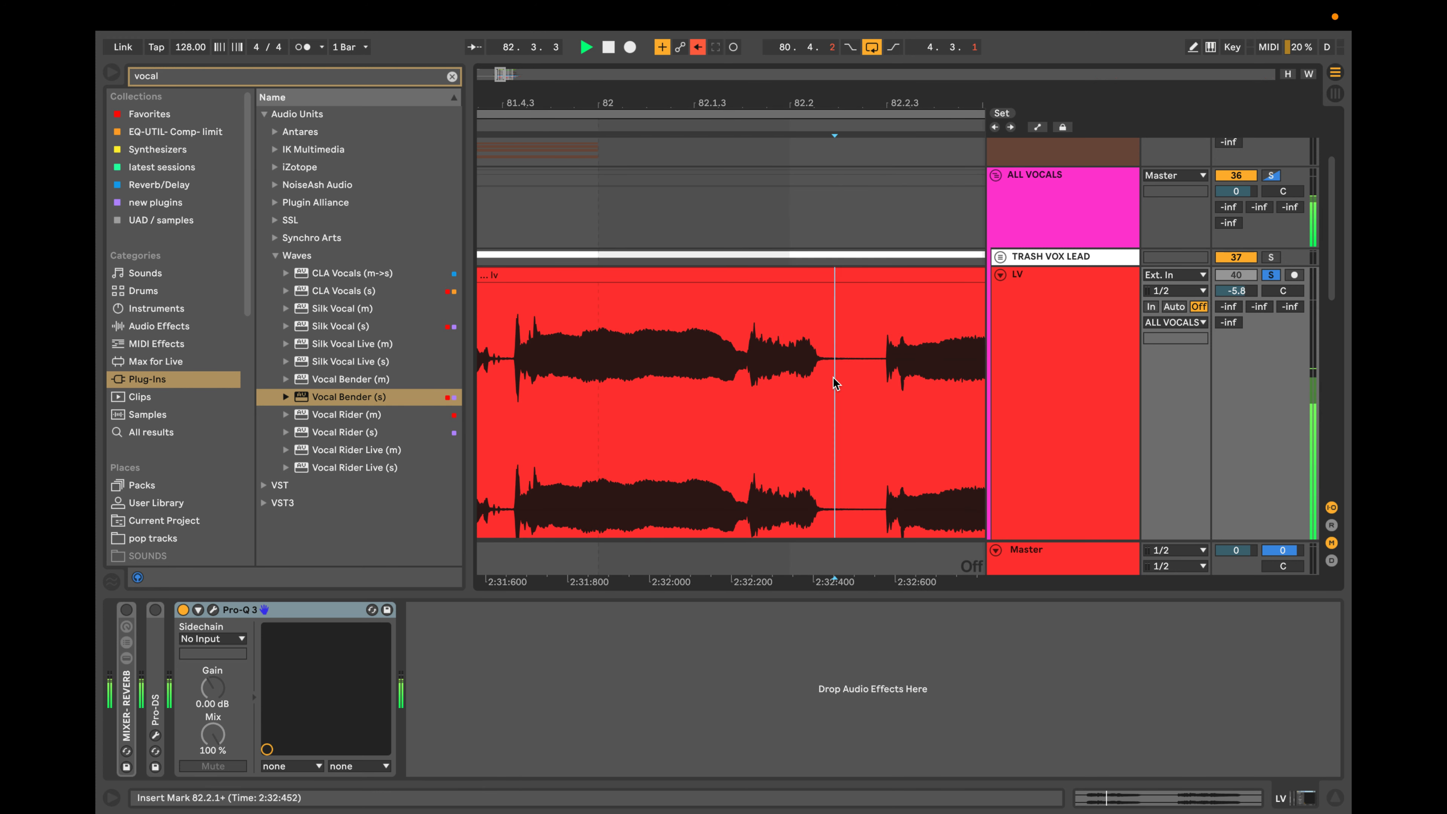
key("space")
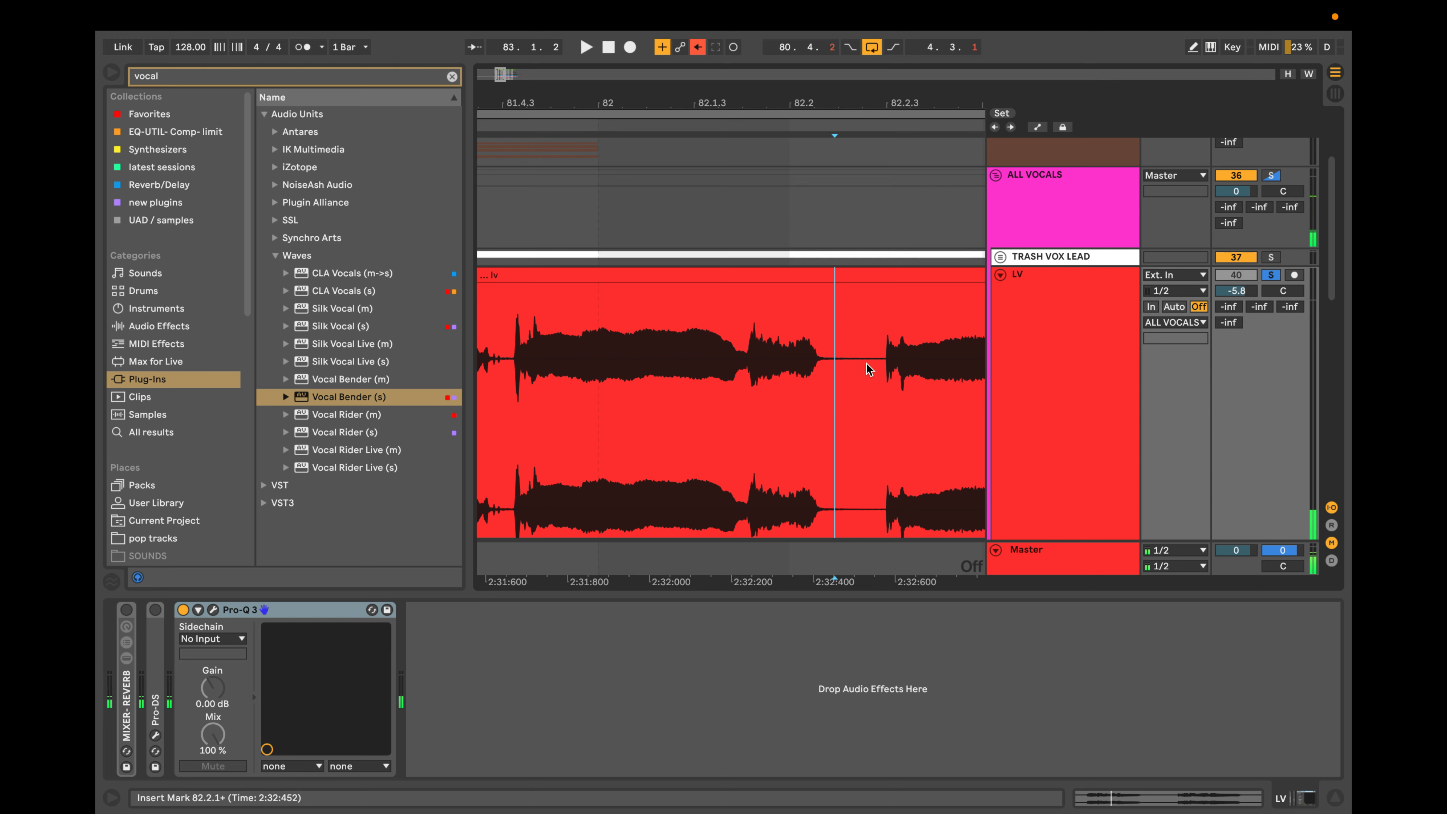
scroll(861, 379, "down", 5)
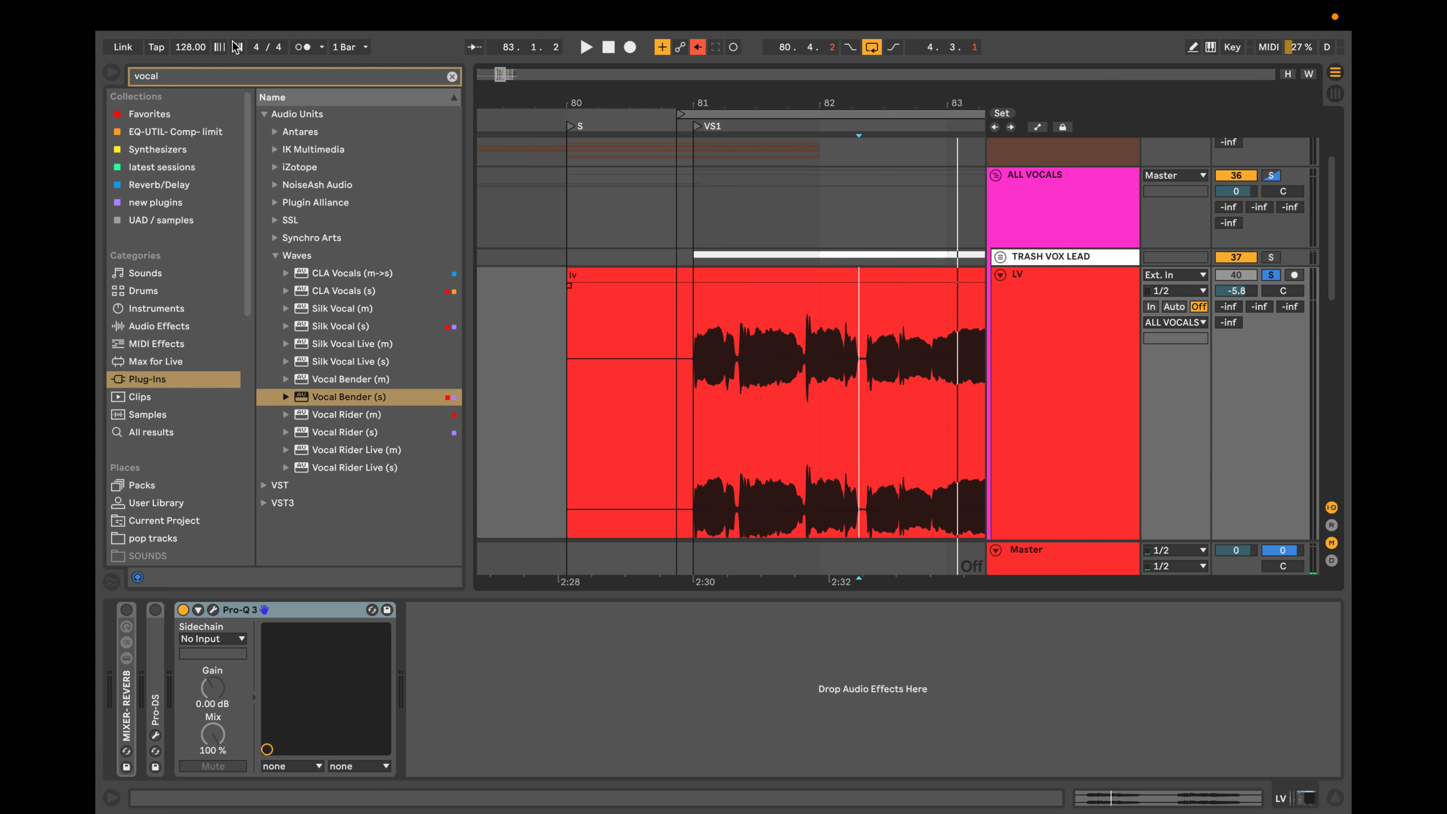
Replace the browser search with "pro" to find plug-ins.
left_click(452, 77)
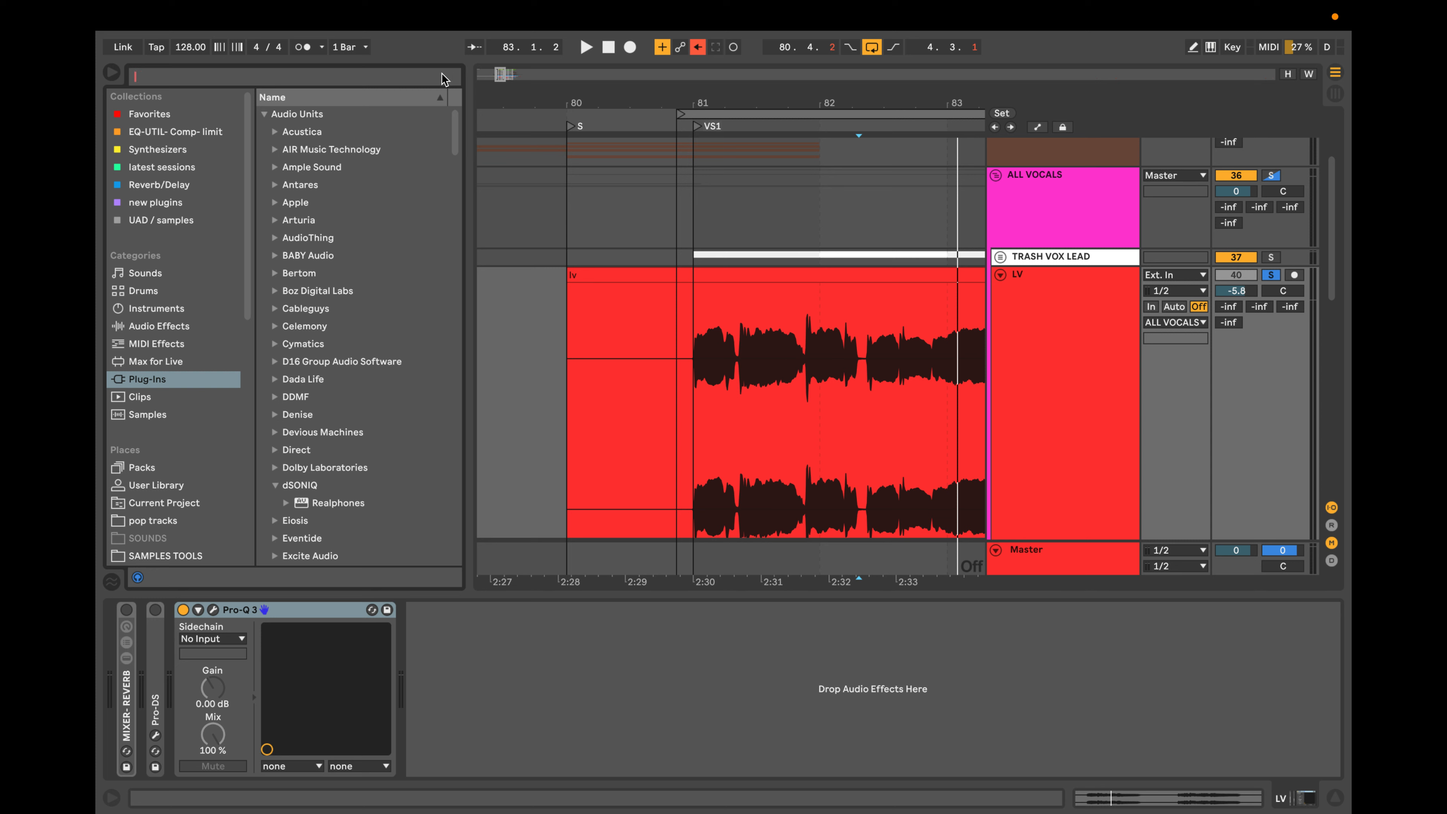
type("pr")
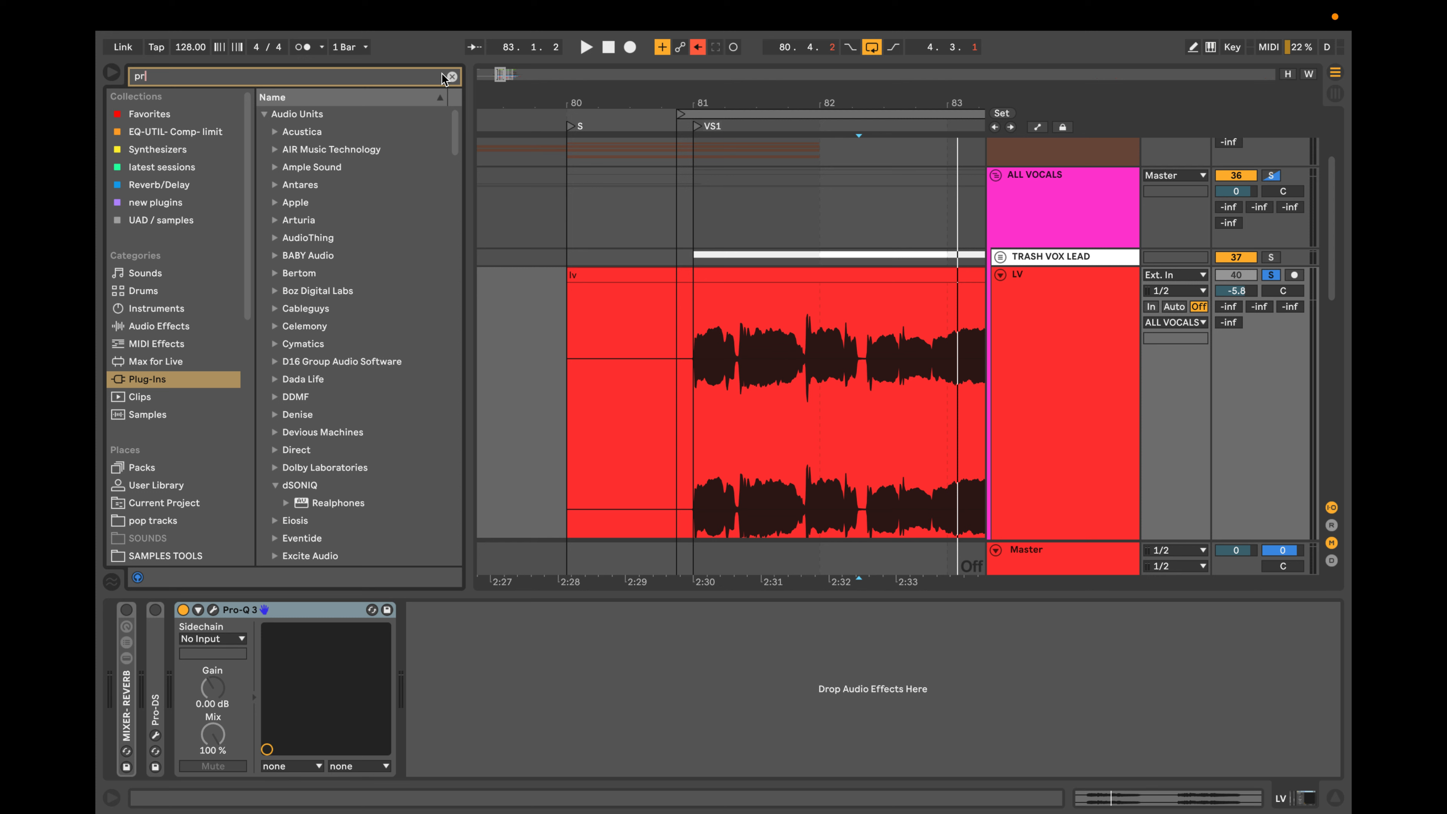
type("o")
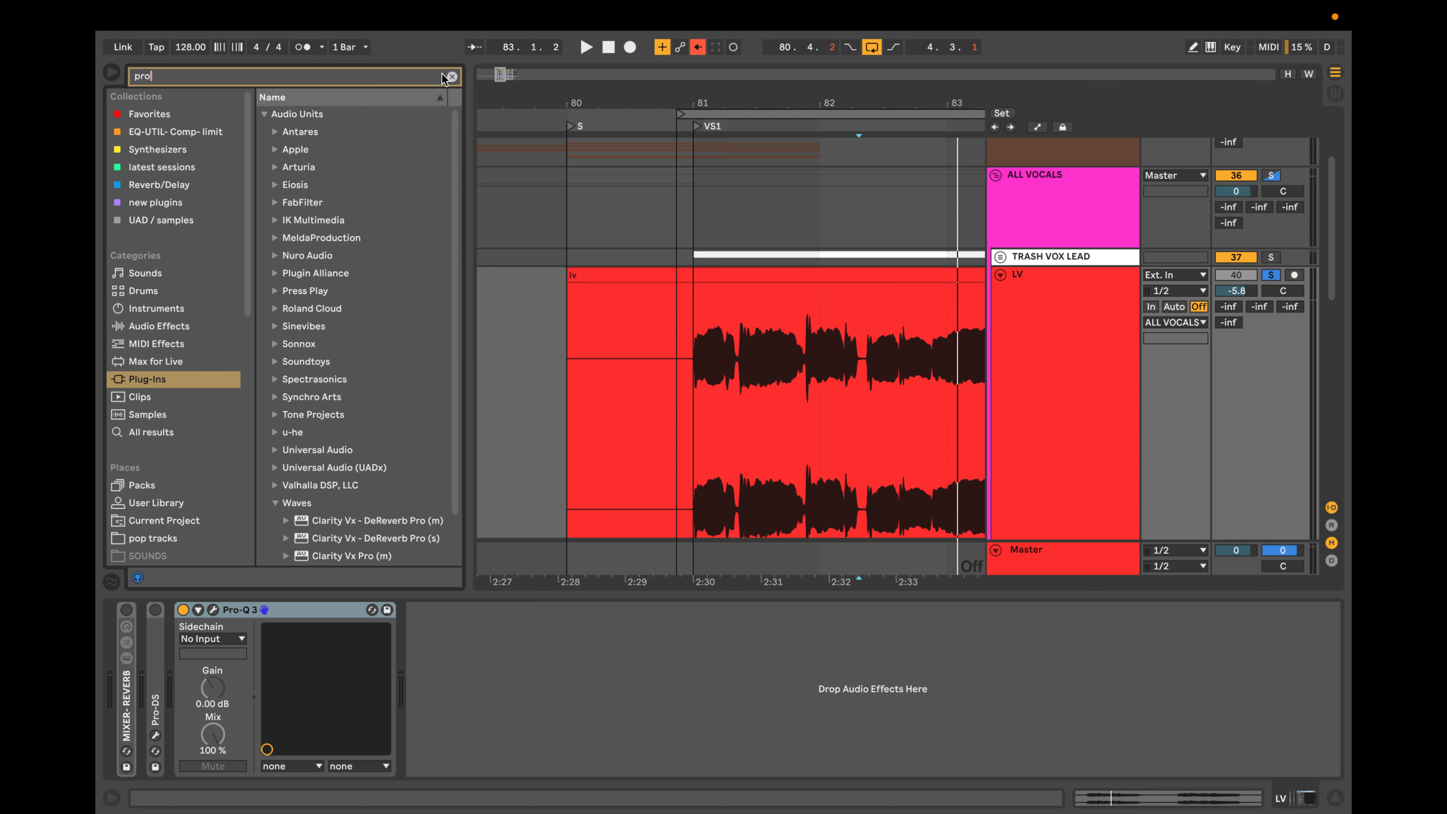
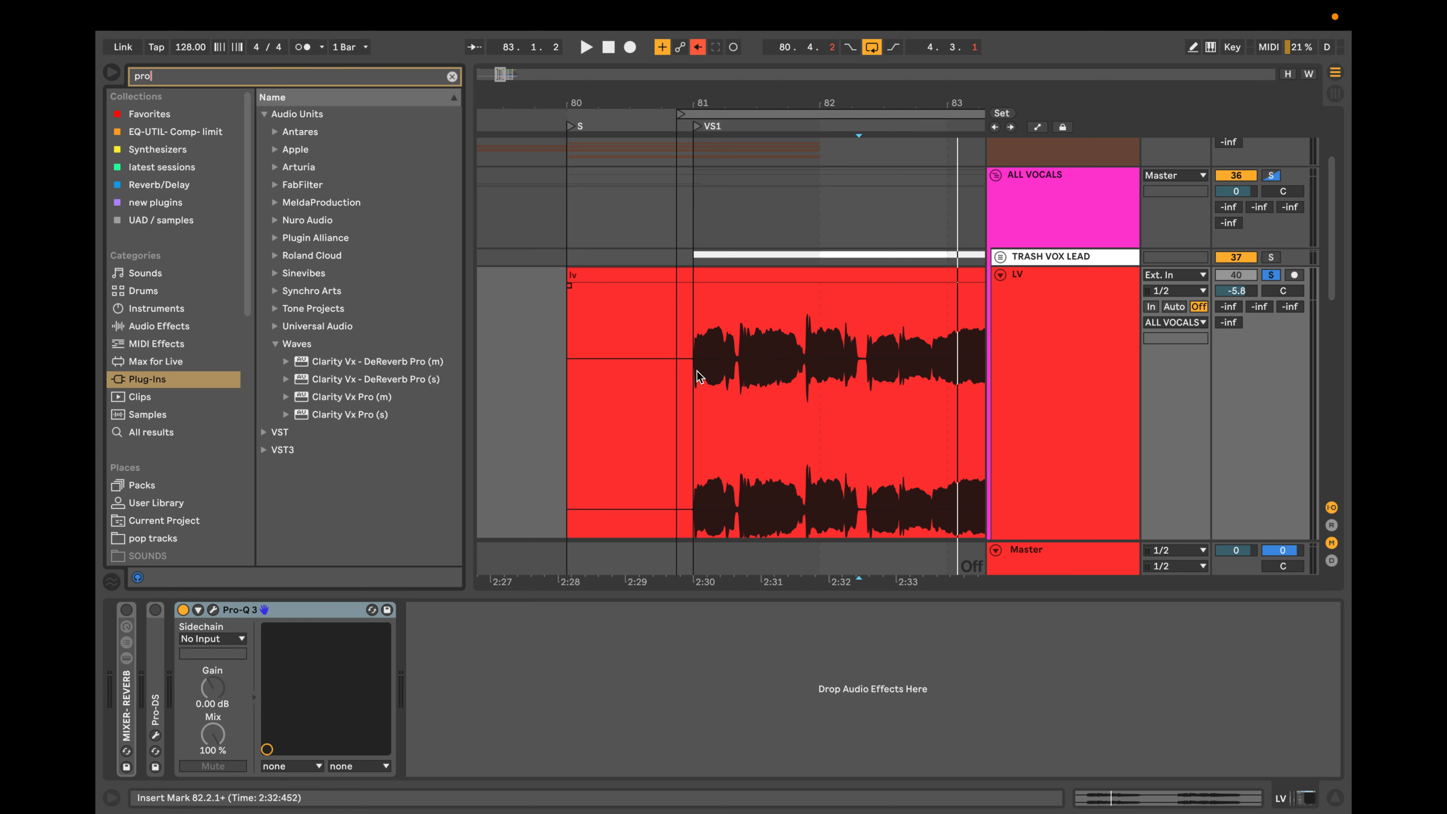
Place the insert mark in the silent gap between phrases of the LV clip, just past 82.2.2.
scroll(697, 370, "up", 5)
scroll(831, 357, "right", 5)
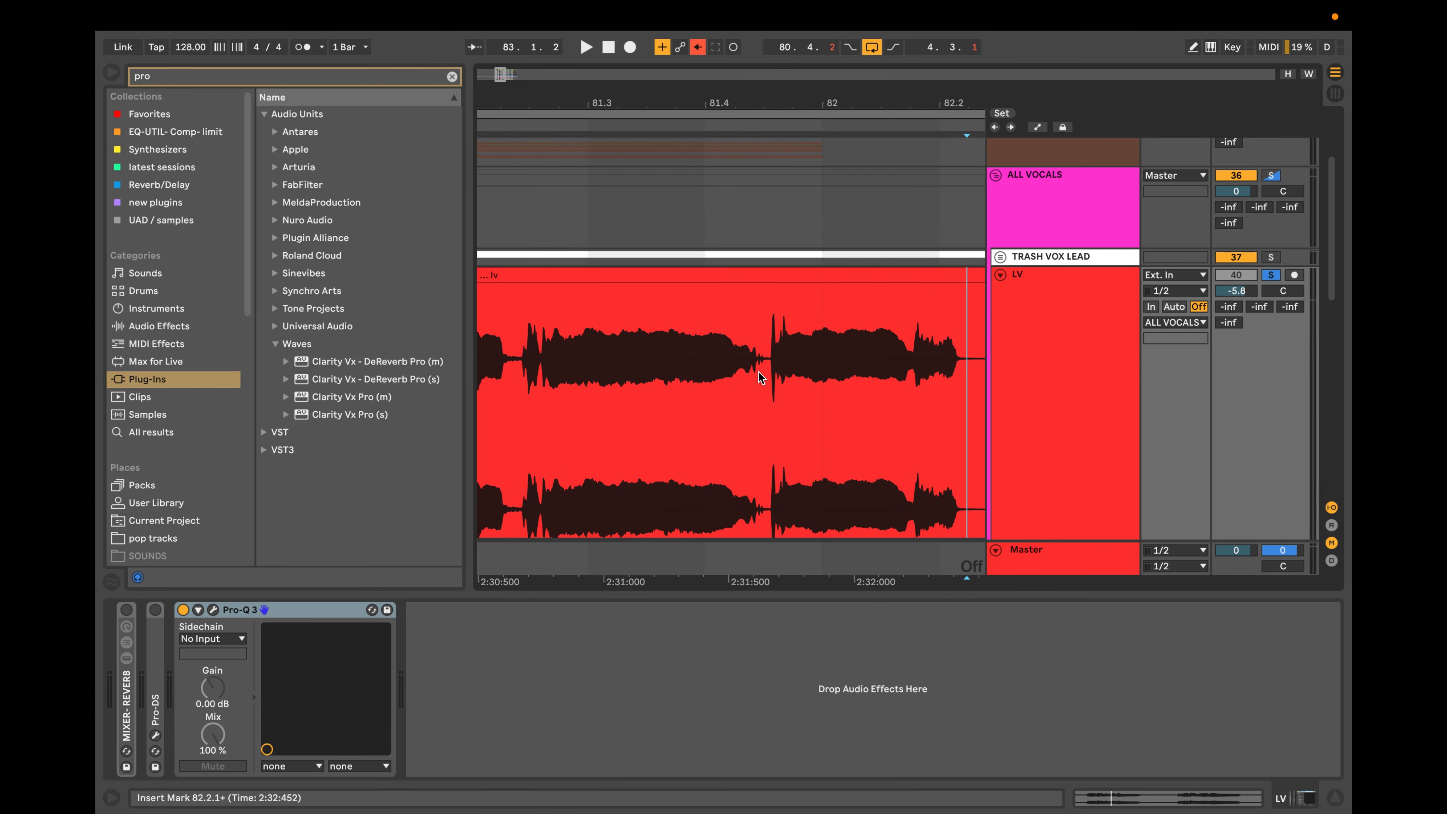
scroll(760, 368, "up", 4)
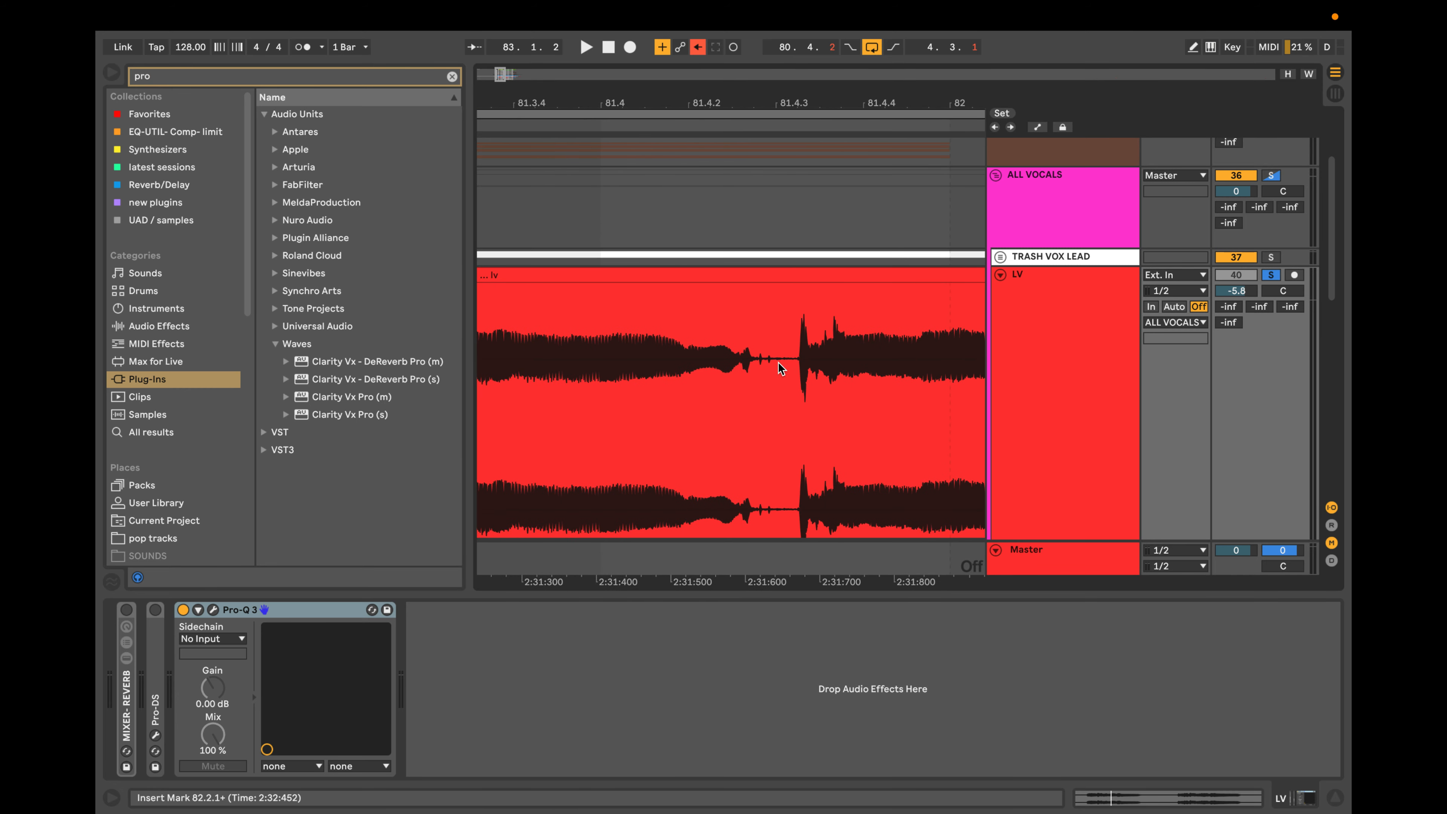
scroll(778, 363, "right", 10)
left_click_drag(900, 357, 972, 356)
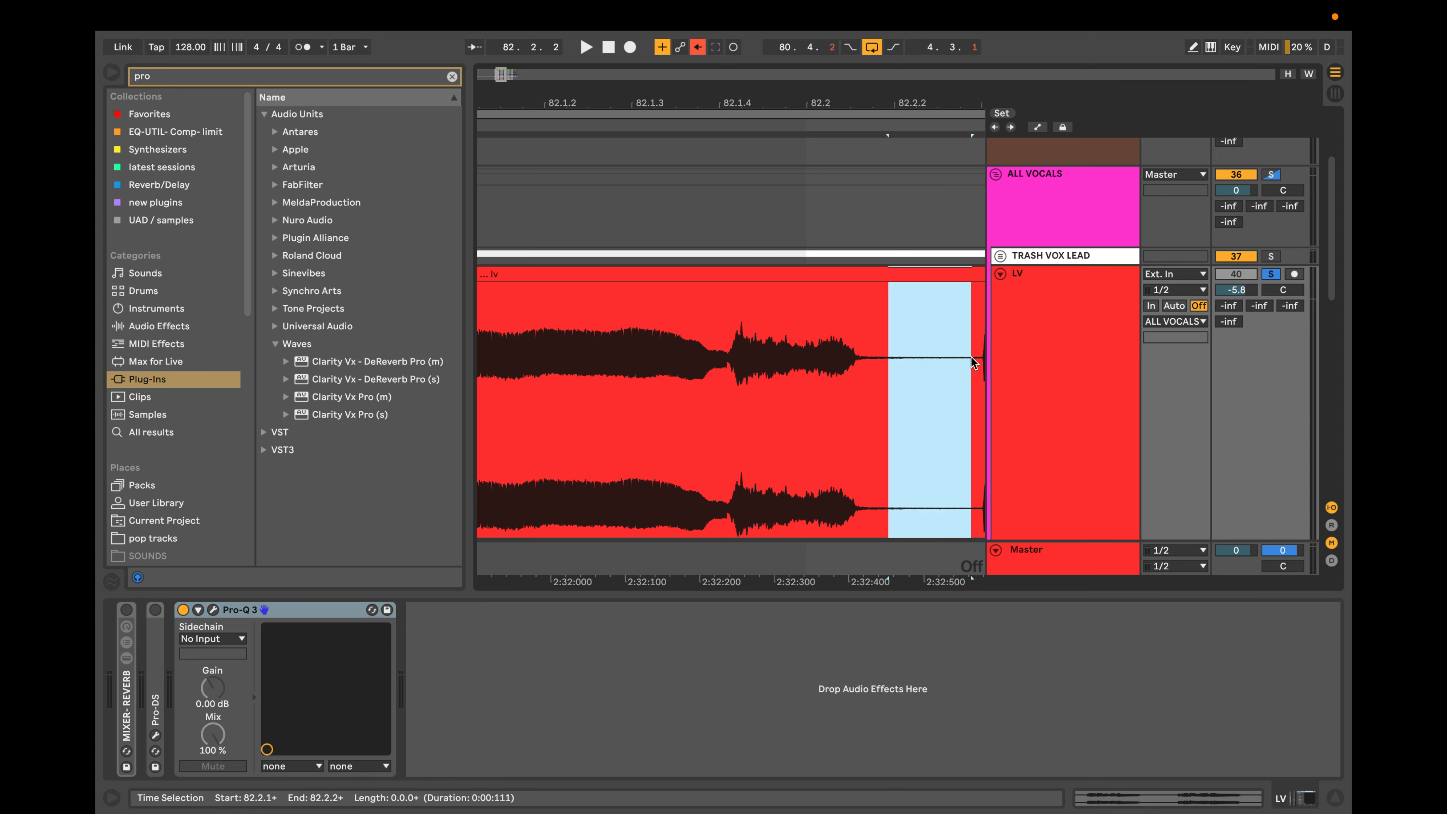
left_click(908, 356)
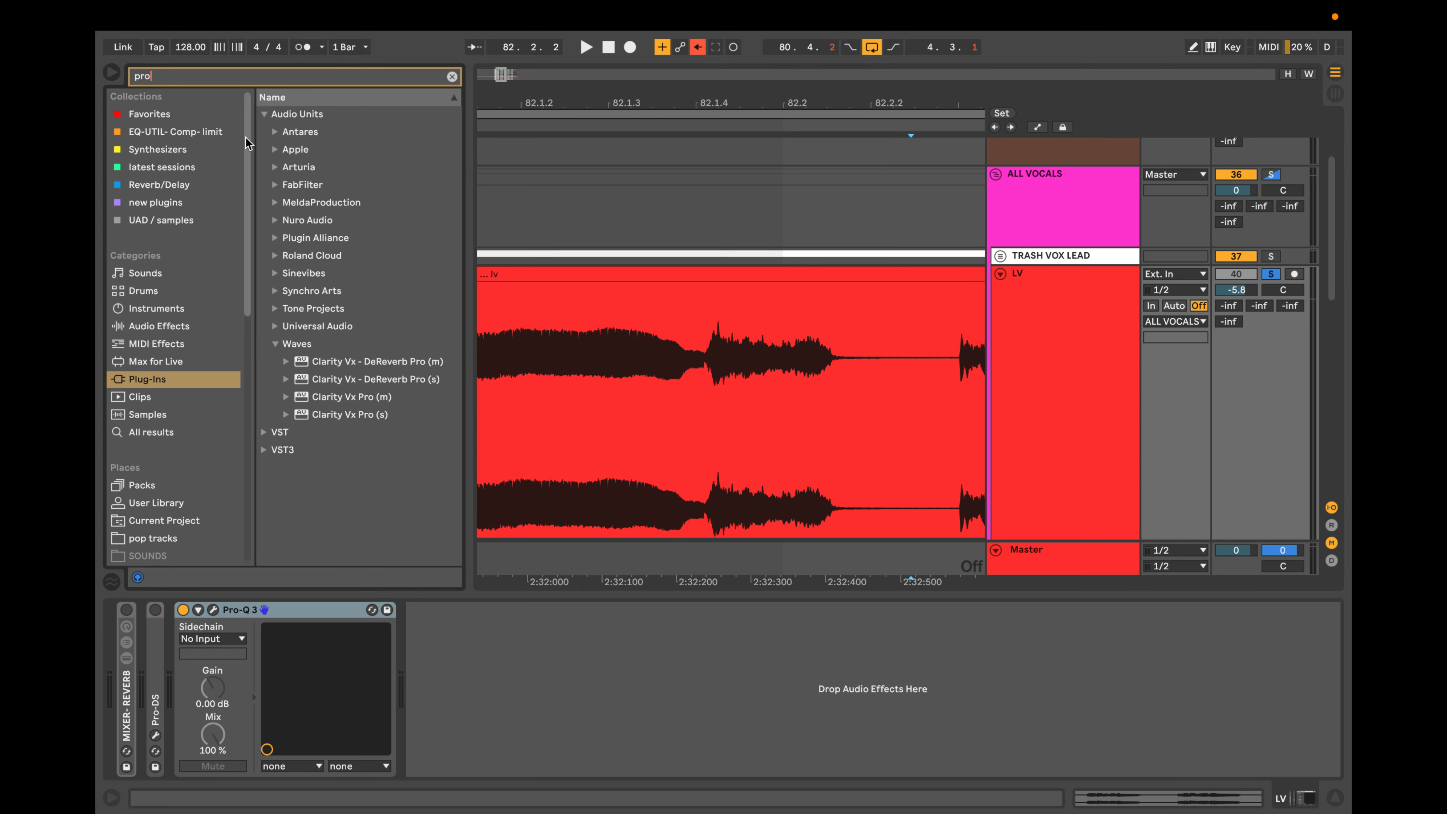
Add Pro-G from the Favorites collection to the LV track ahead of Pro-Q 3 and move its window clear of the device chain.
left_click(164, 111)
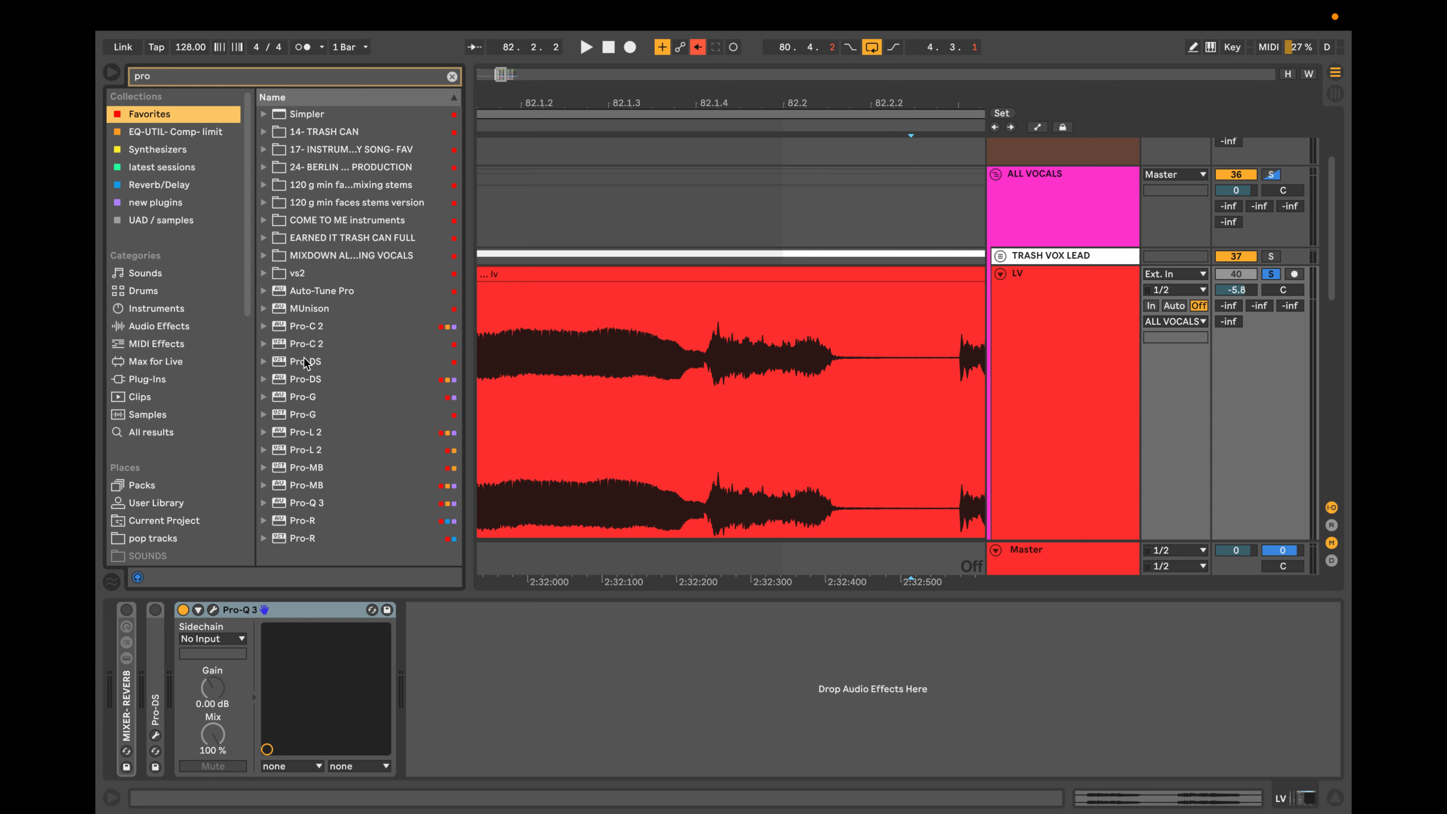
right_click(305, 421)
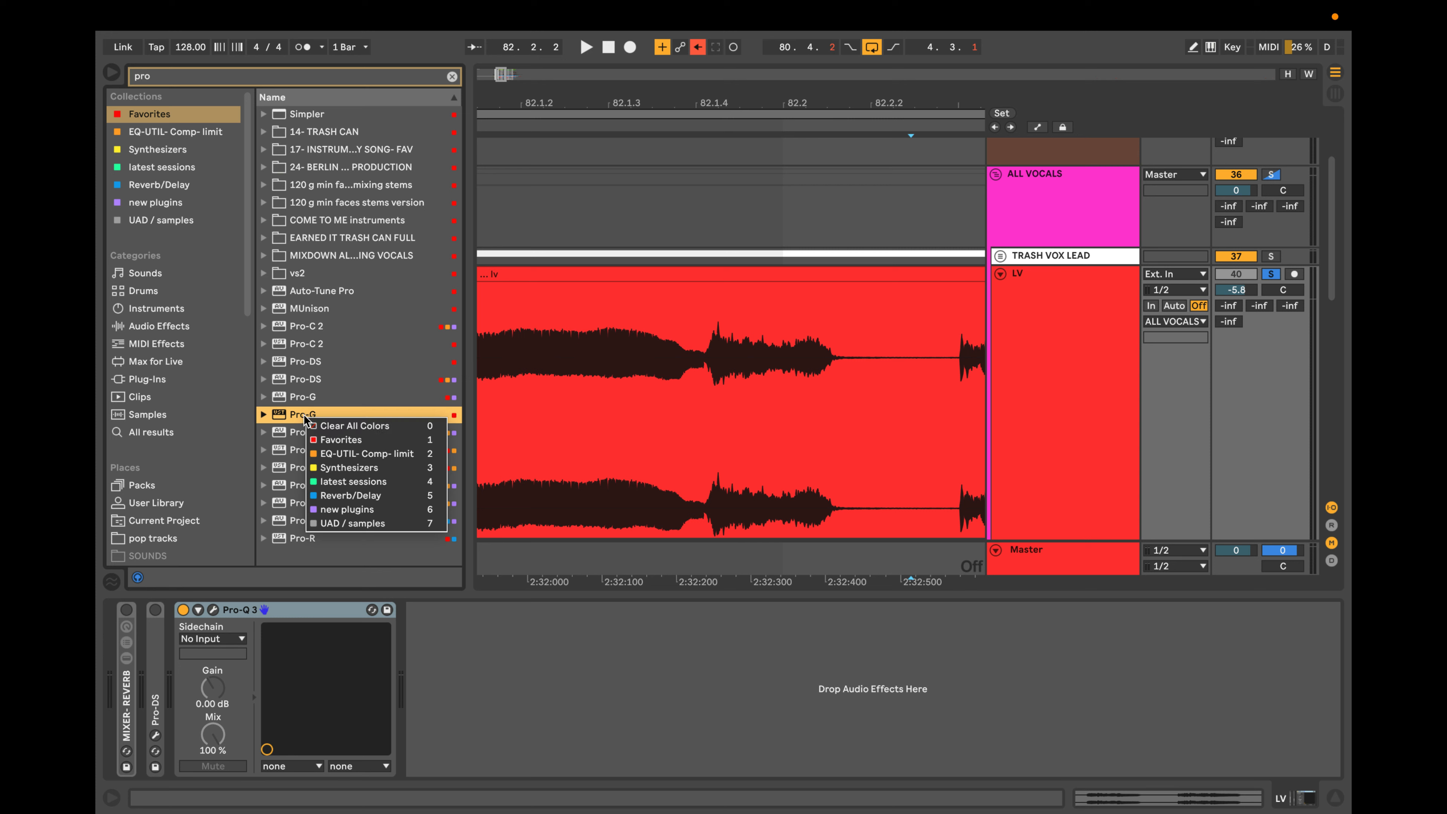
left_click(279, 415)
left_click(286, 399)
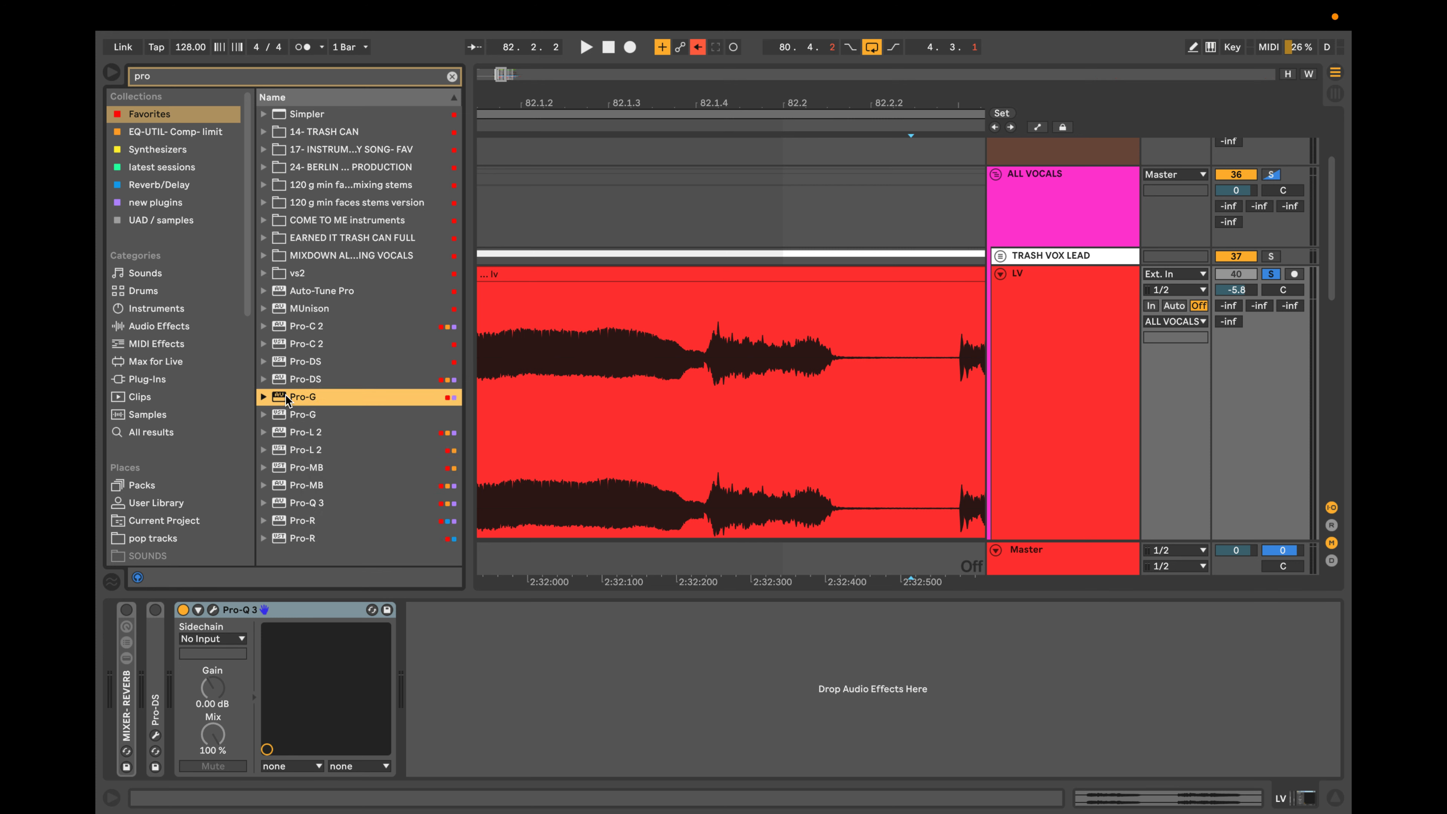
left_click_drag(215, 597, 200, 614)
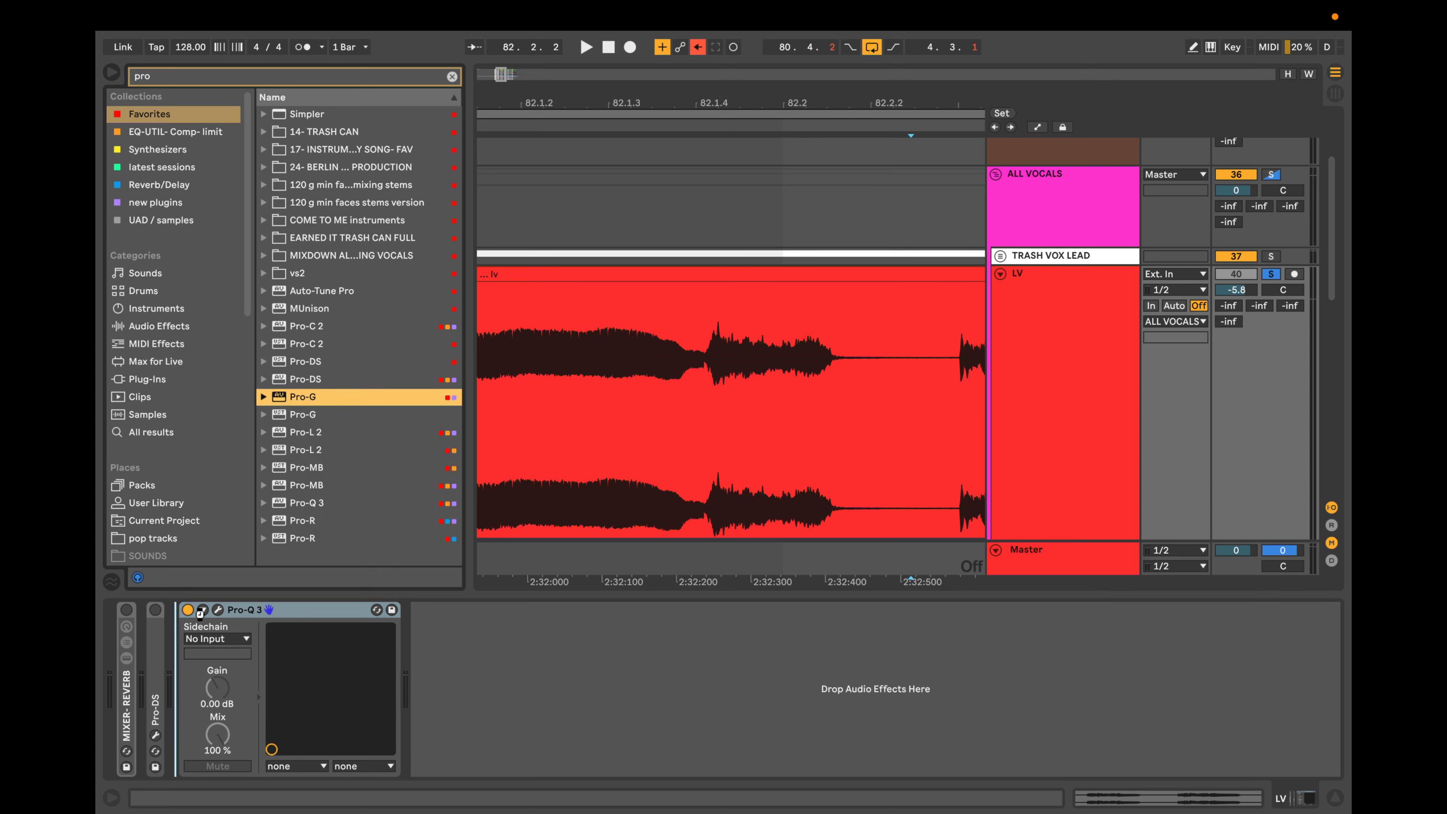
left_click_drag(267, 478, 324, 613)
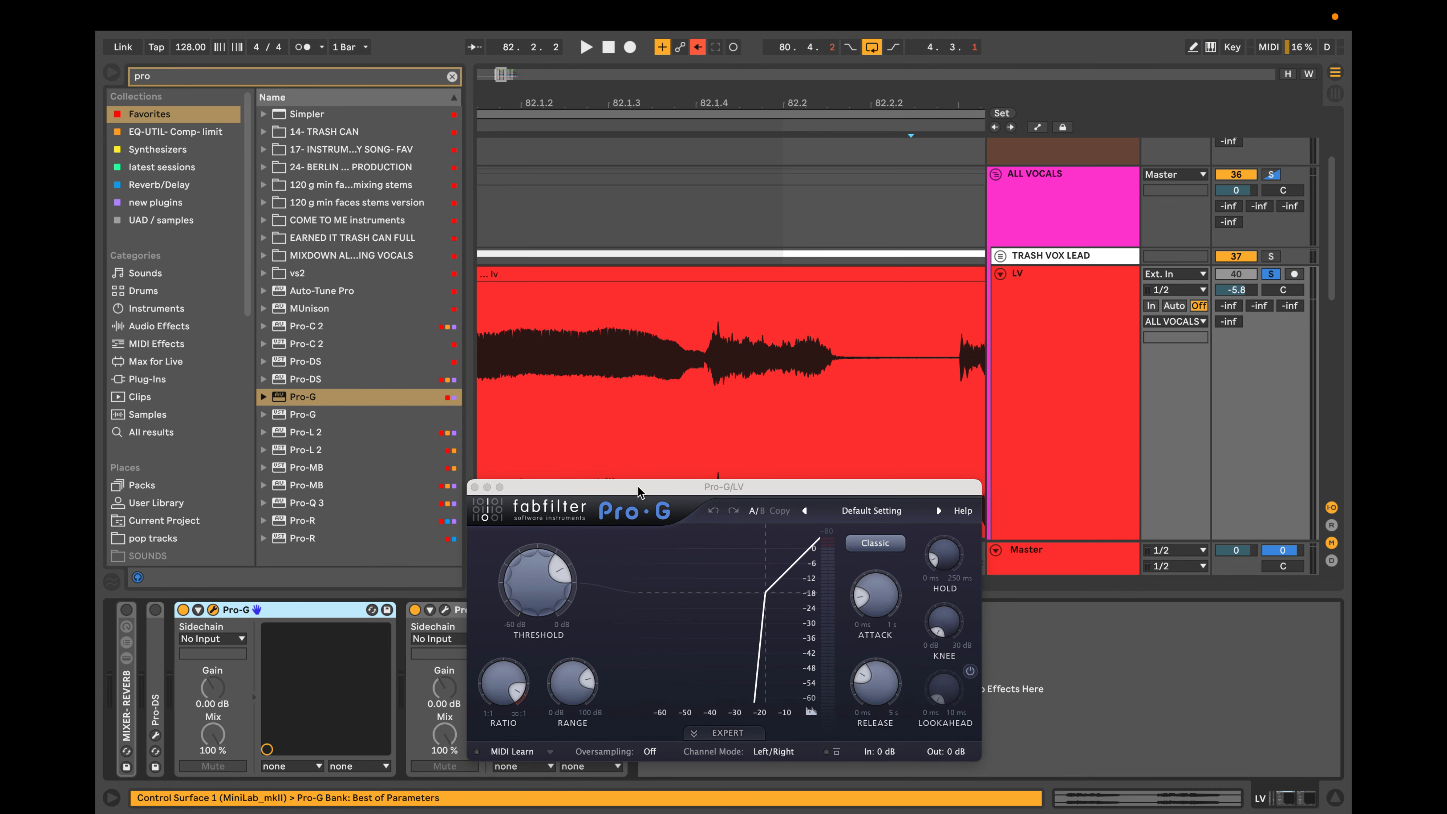
left_click_drag(637, 485, 641, 455)
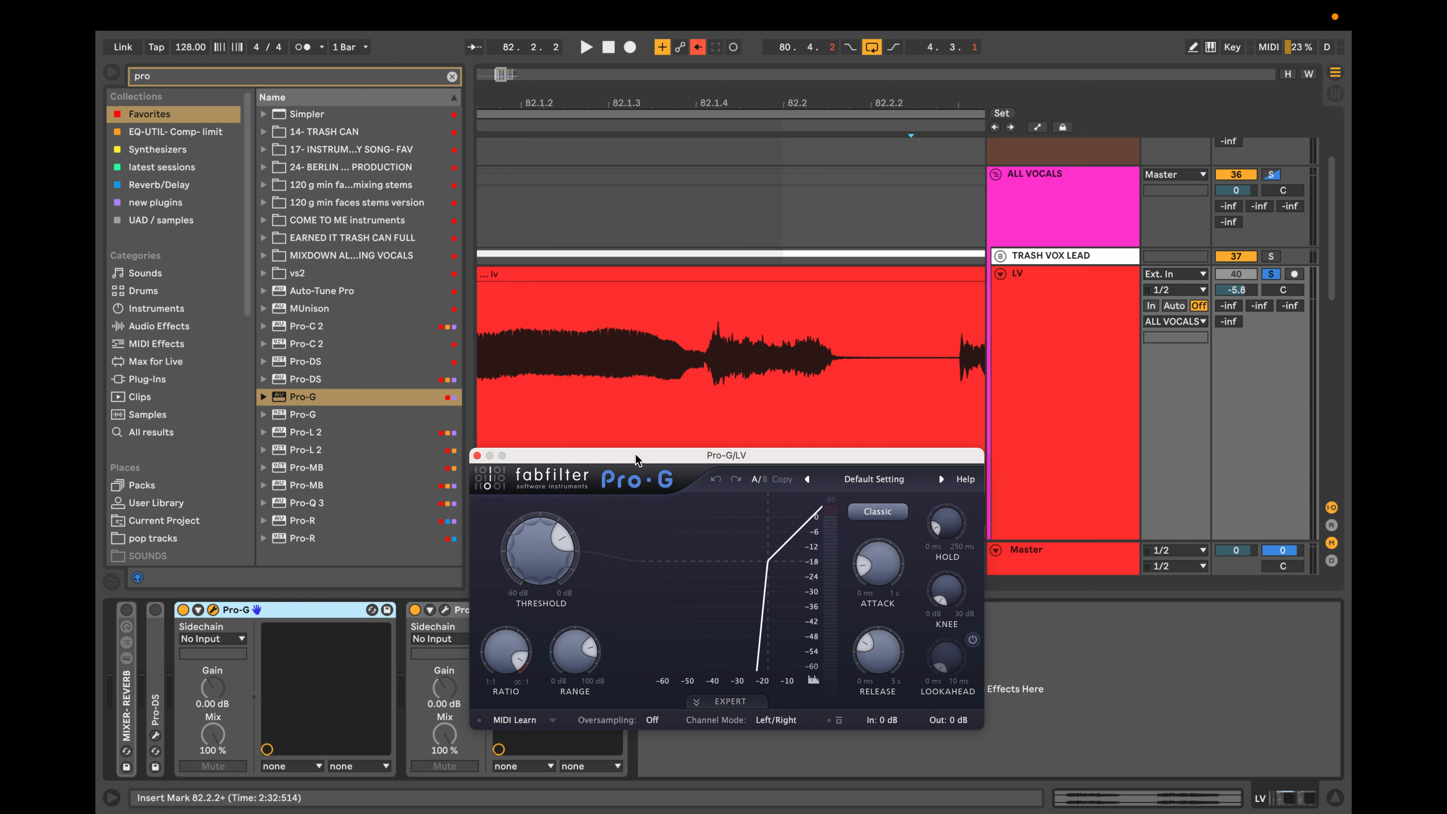
left_click_drag(639, 458, 684, 447)
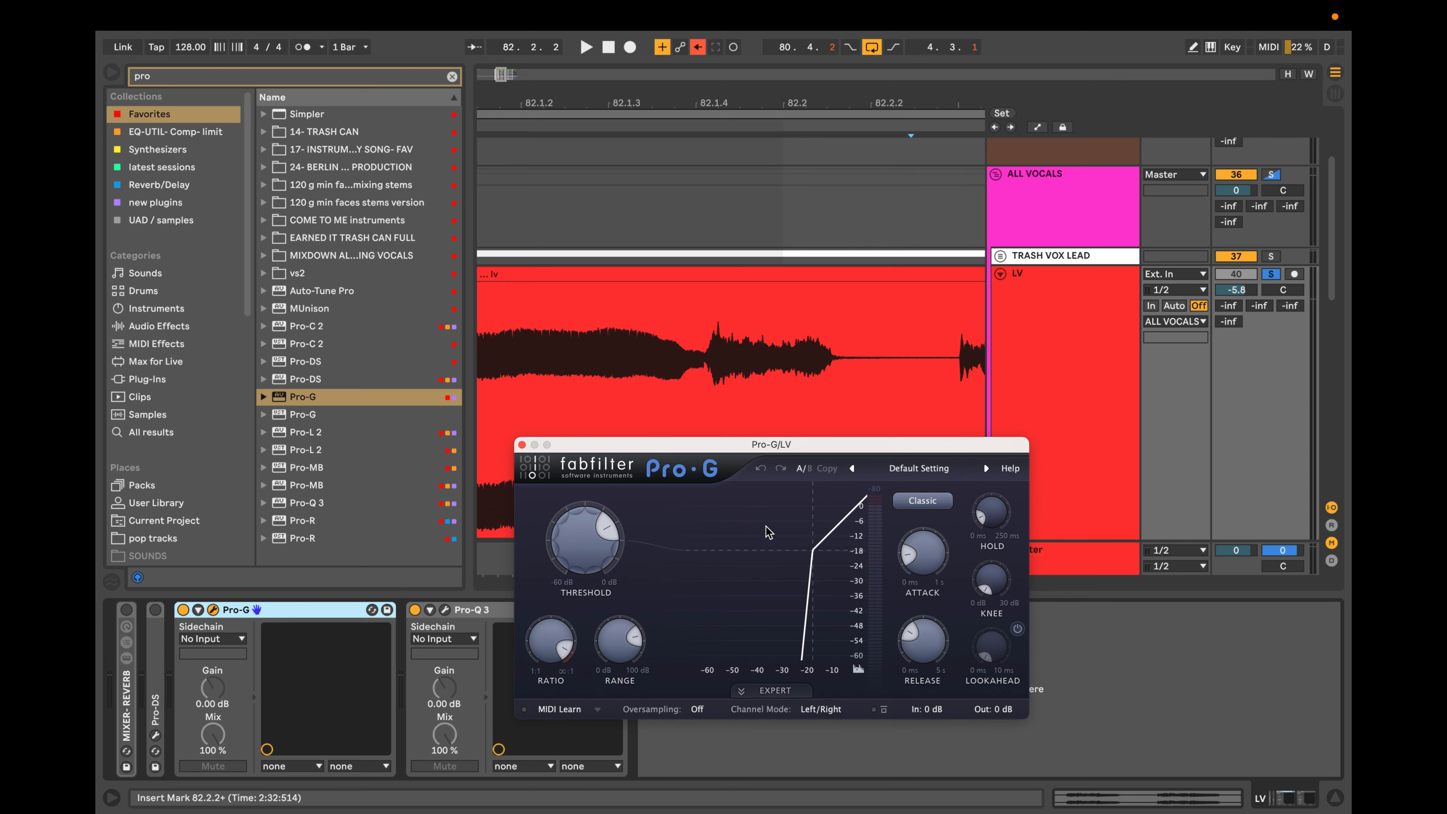
Play the soloed vocal through Pro-G and set the gate's threshold to -14.82 dB.
key("space")
left_click_drag(608, 530, 609, 537)
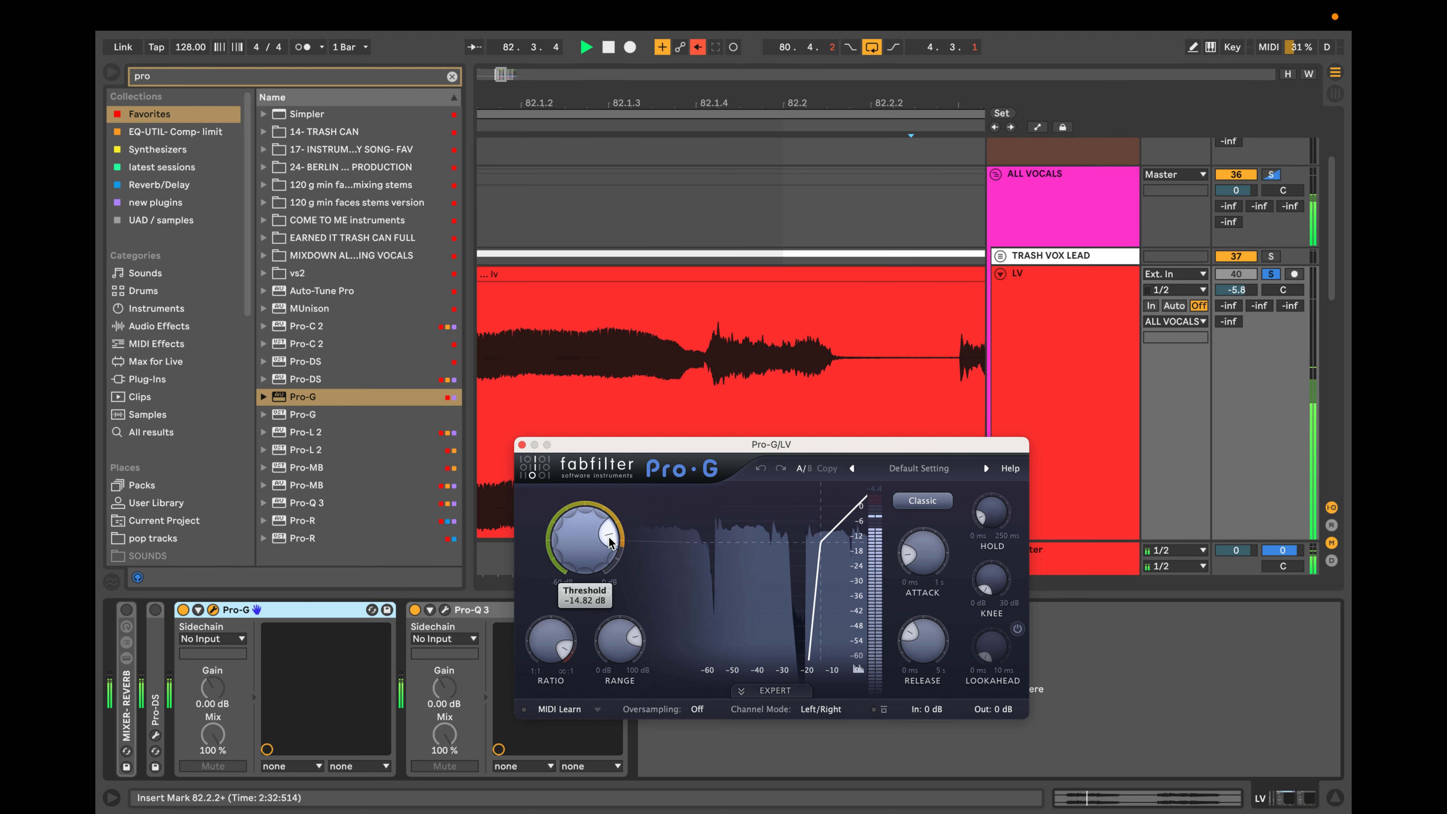
scroll(746, 383, "down", 5)
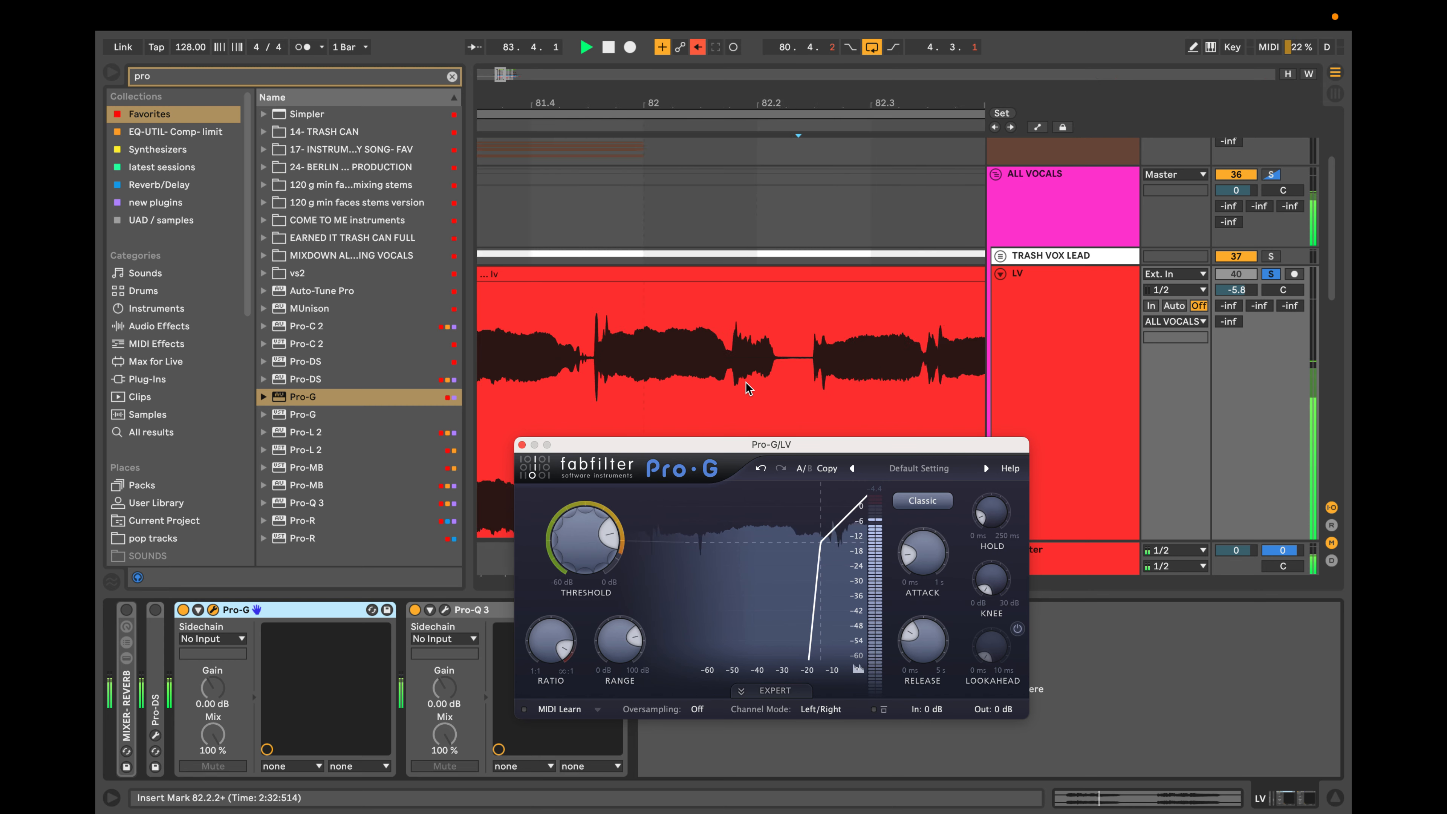
scroll(746, 382, "down", 10)
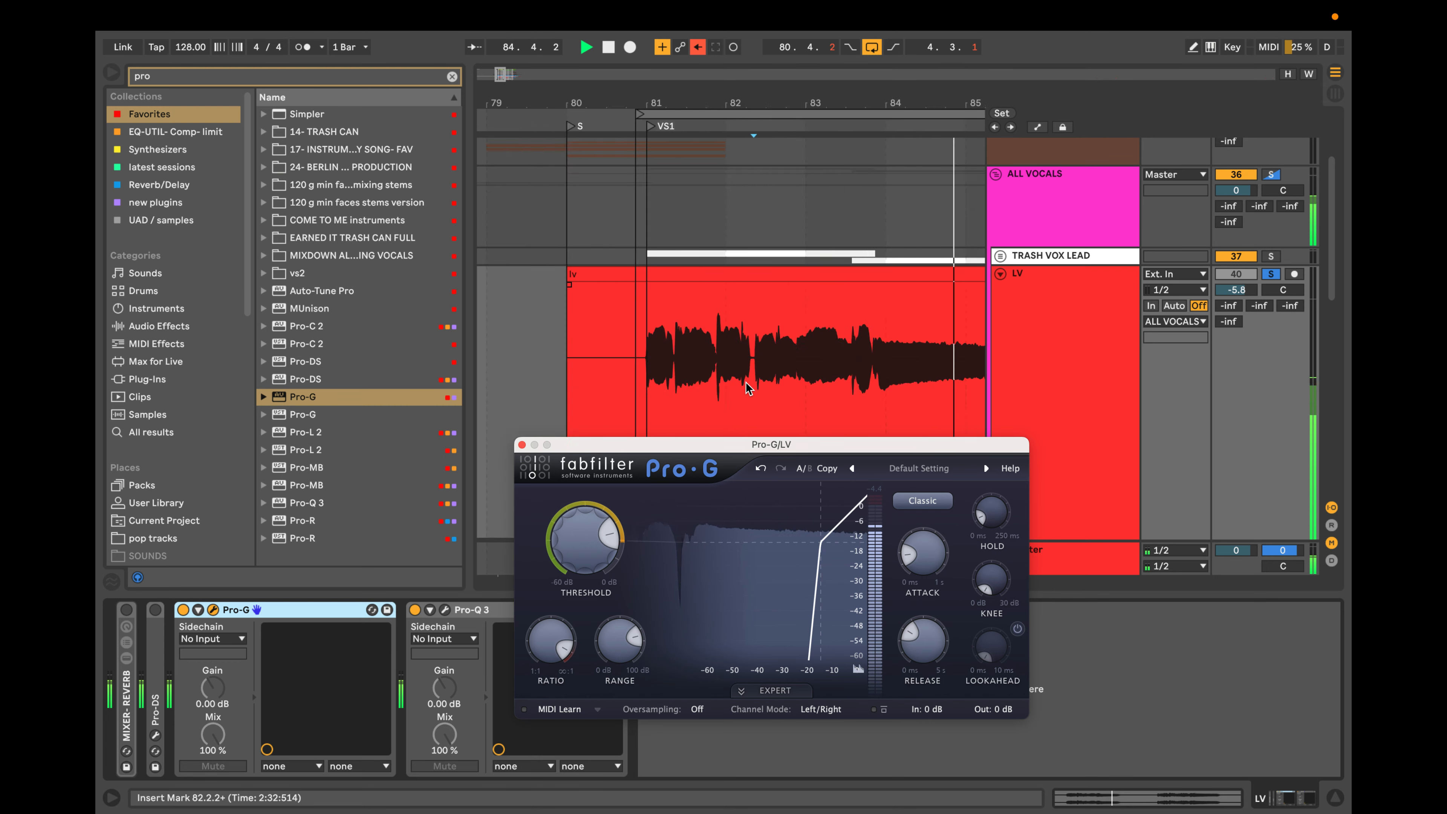
Replay the gated vocal from the gap at 82.2.1 and from the earlier gap at 81.4.2.
scroll(746, 383, "up", 15)
left_click(769, 376)
key("space")
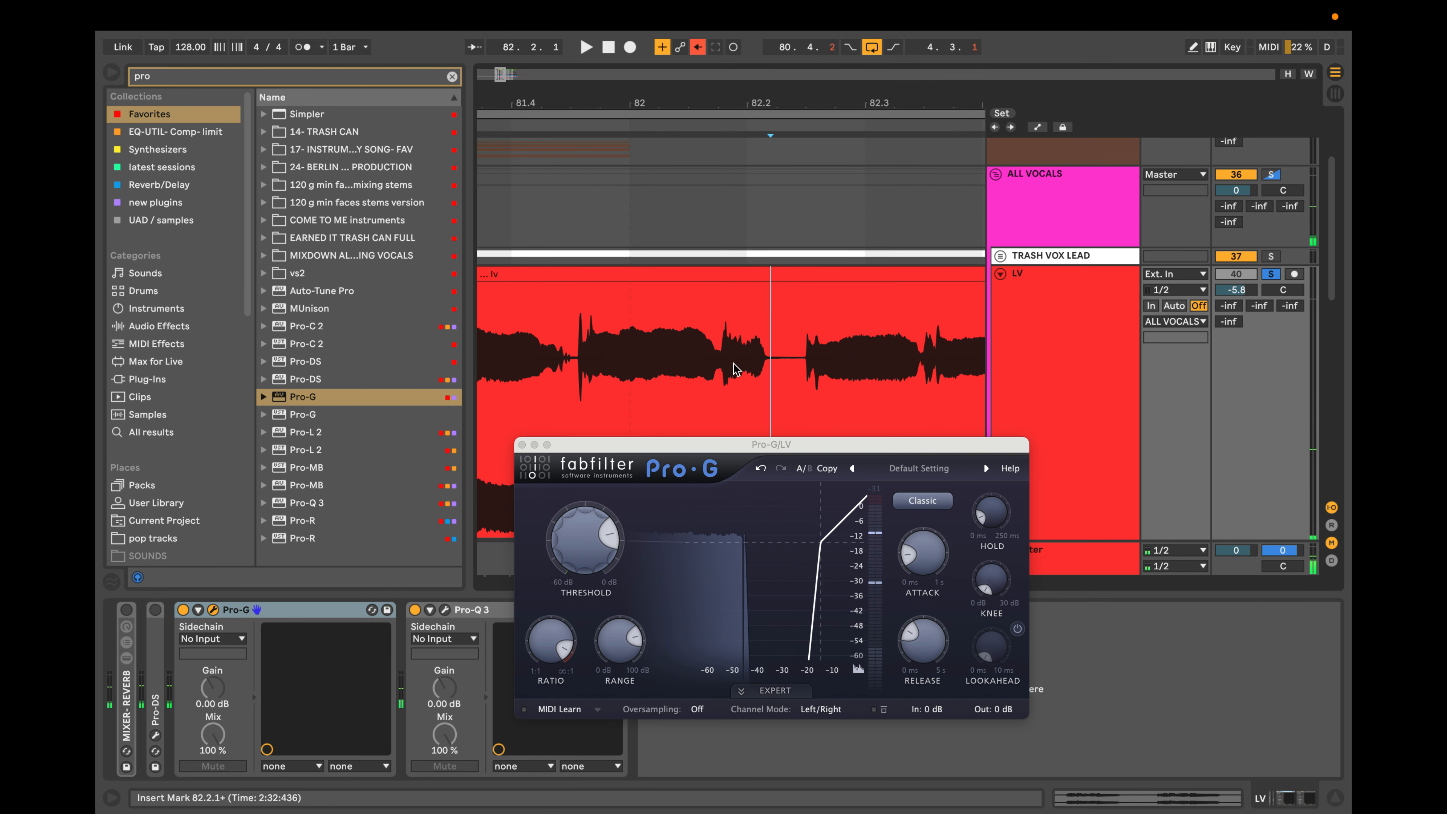
key("space")
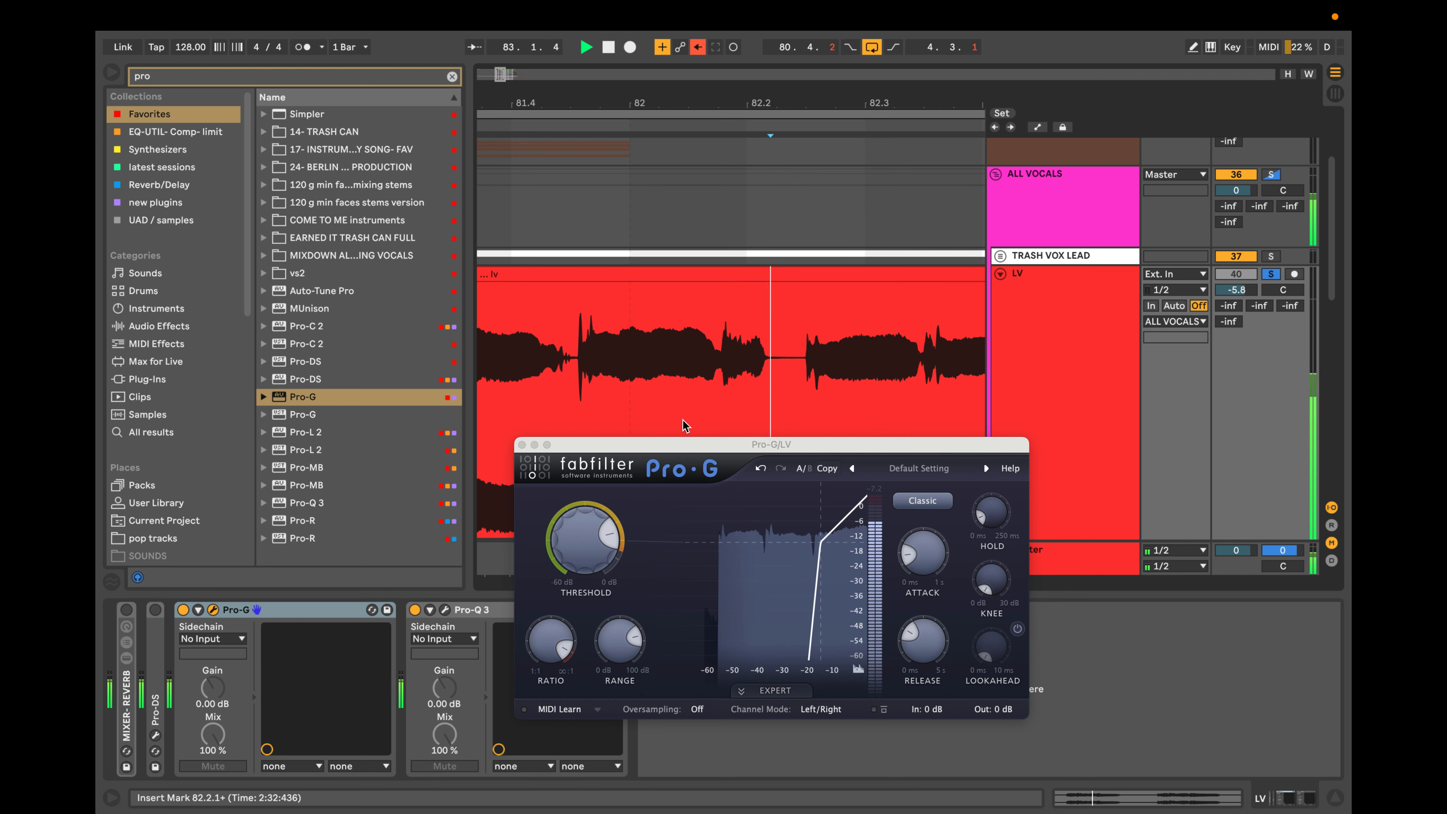
left_click(570, 370)
key("space")
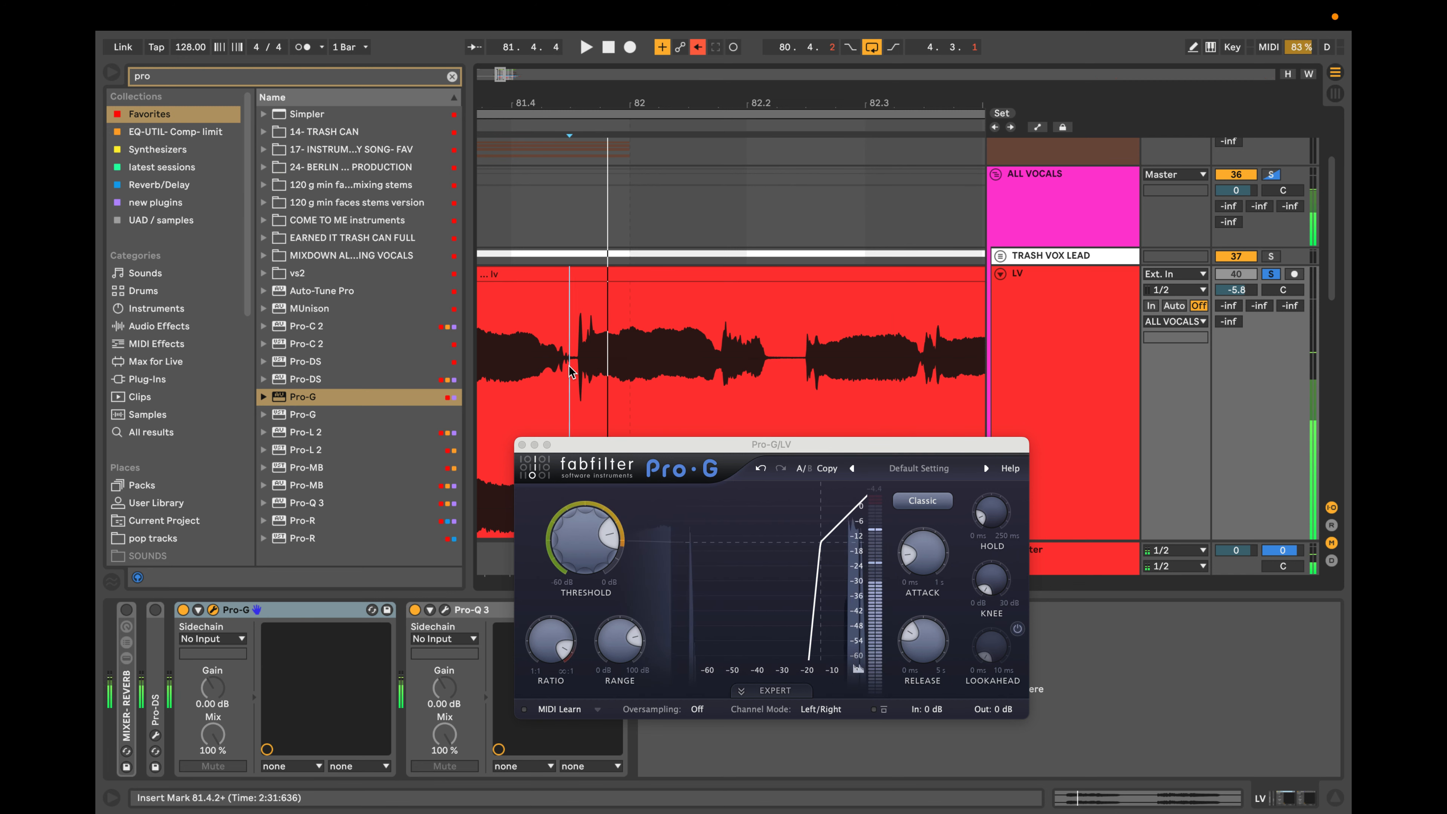
key("space")
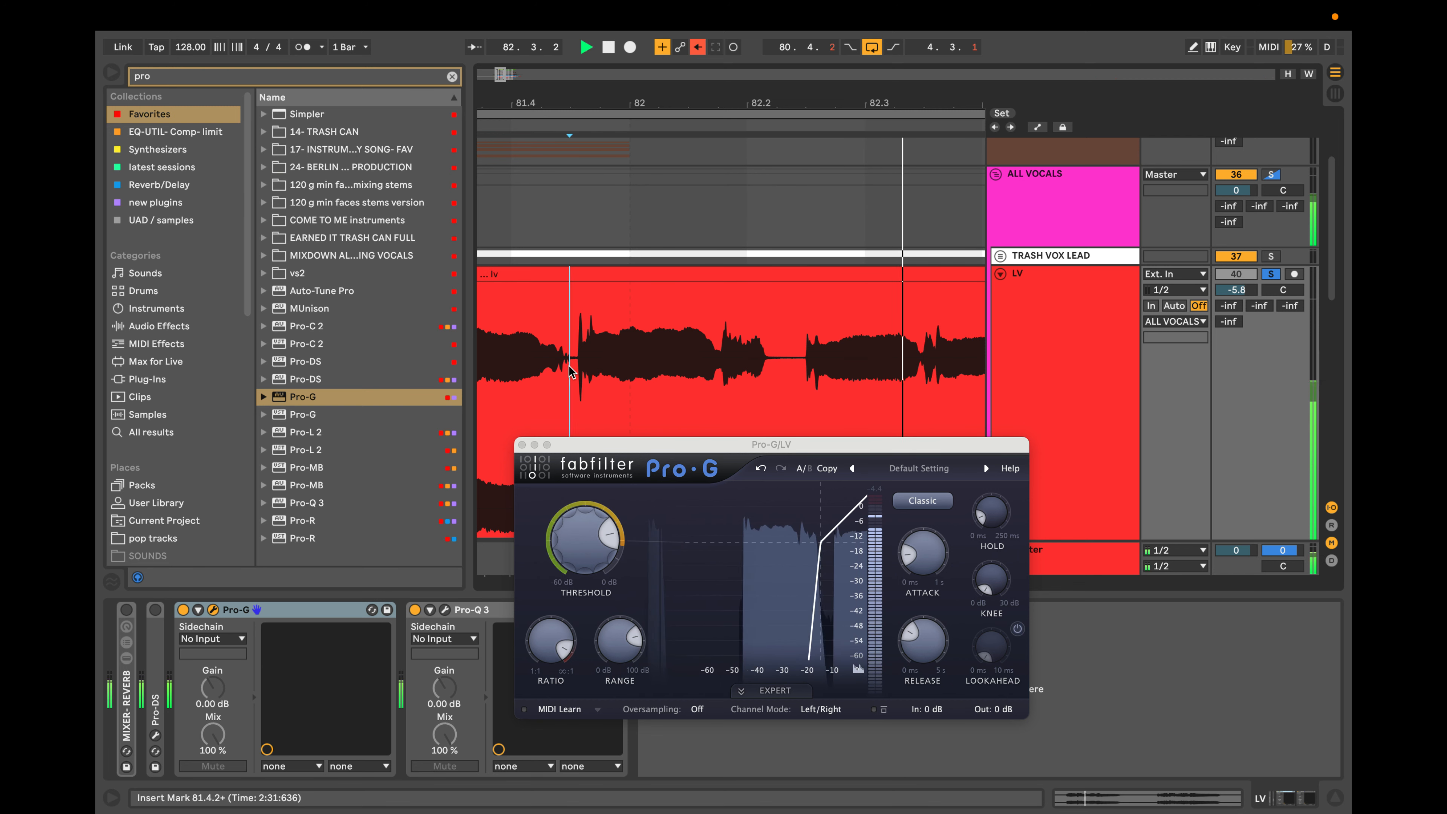
Bypass Pro-Q 3 and replay the vocal from 81.4.2 with only Pro-G active.
key("space")
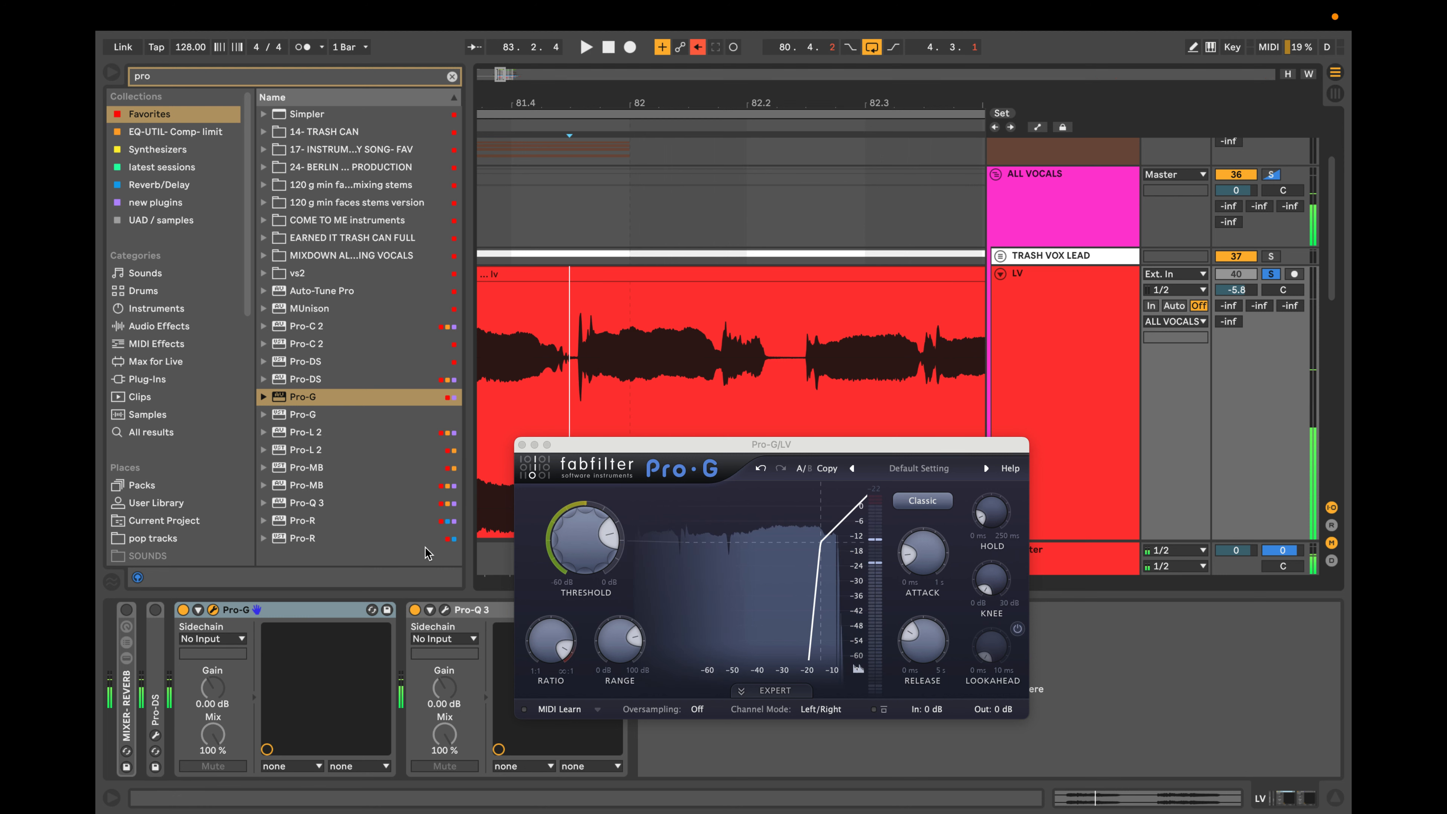
key("space")
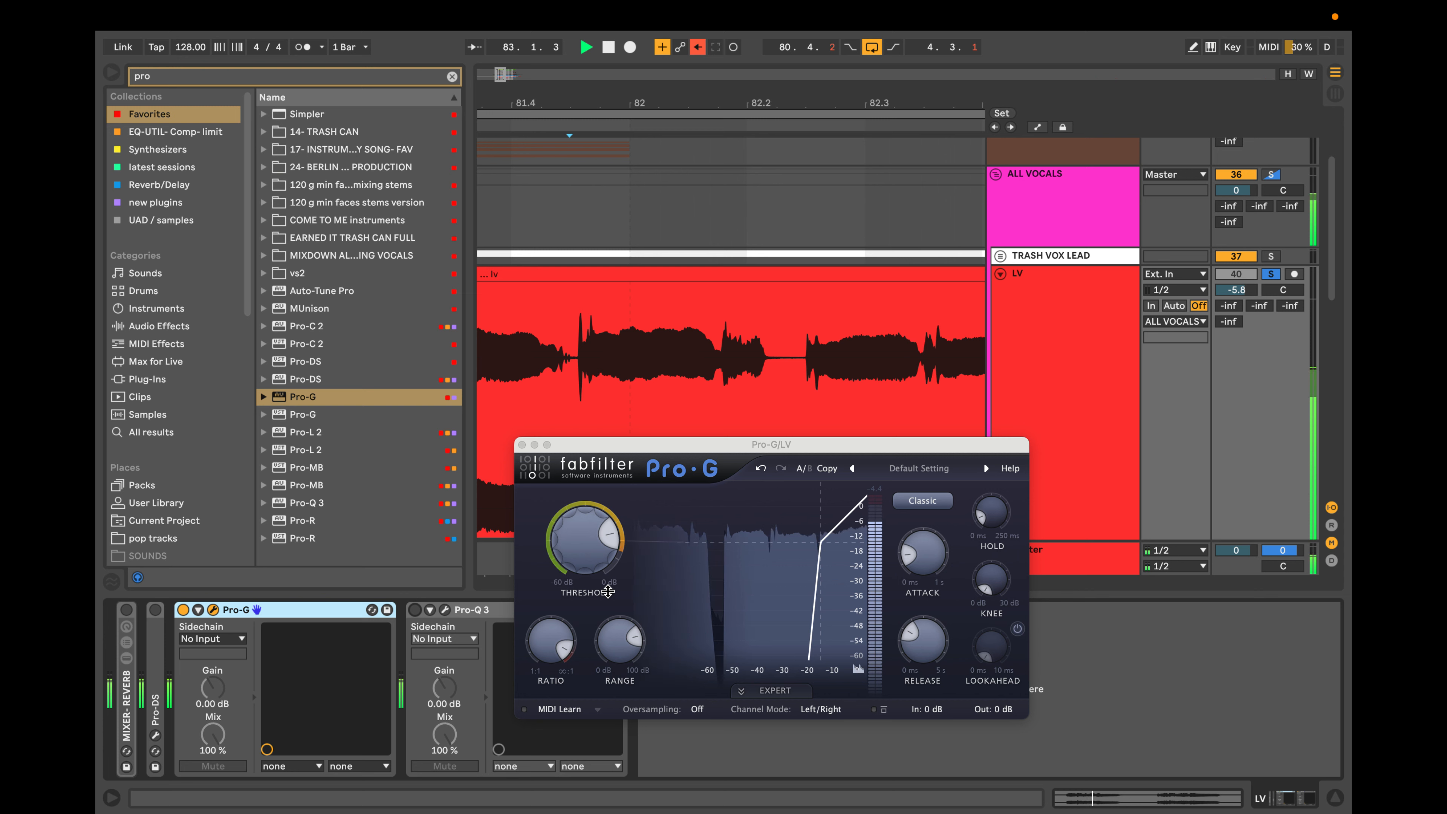
key("space")
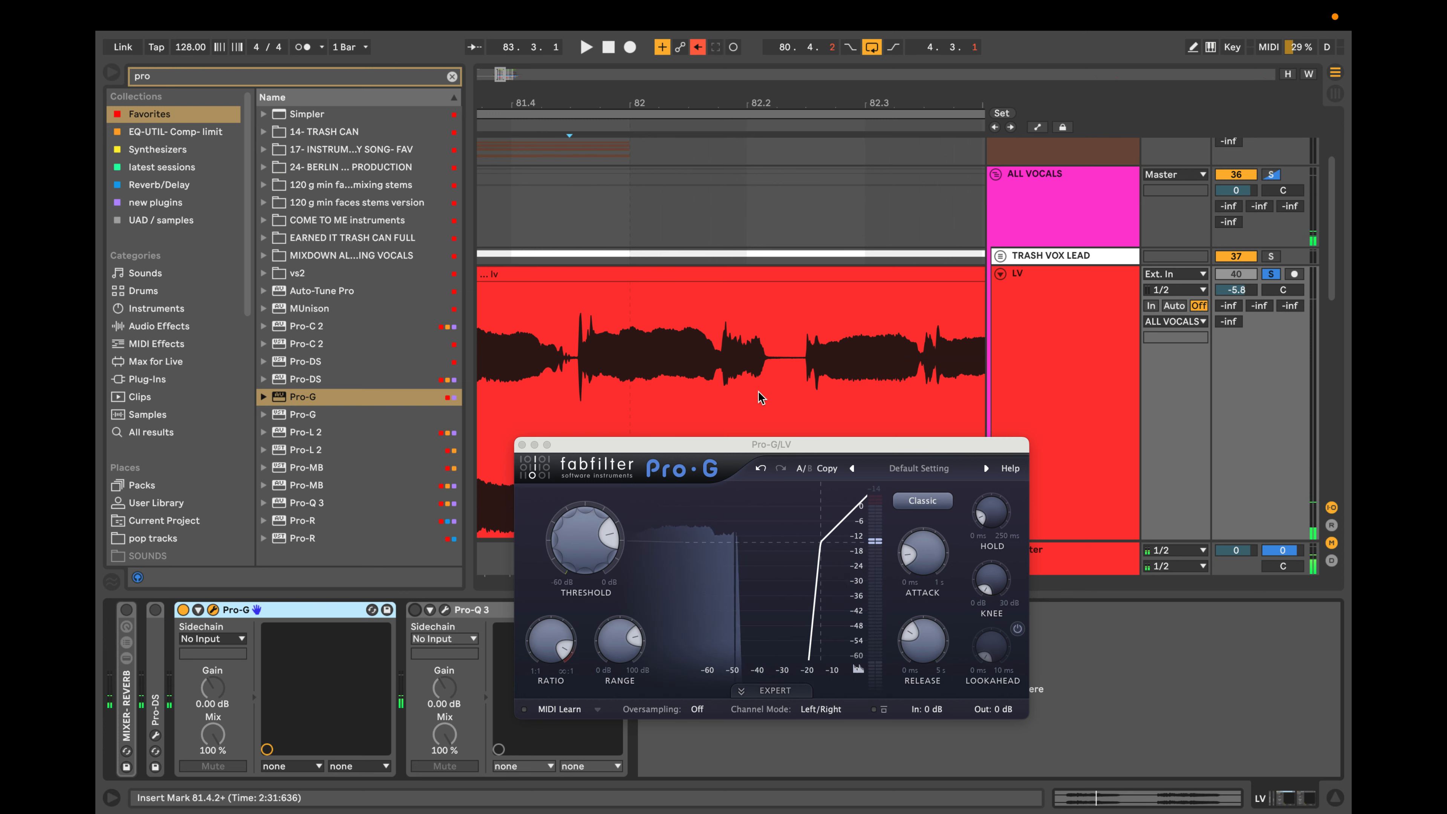
Reset the LV track volume to 0 dB and set Pro-G's threshold to -19.01 dB while auditioning the vocal.
scroll(759, 391, "down", 10, "super")
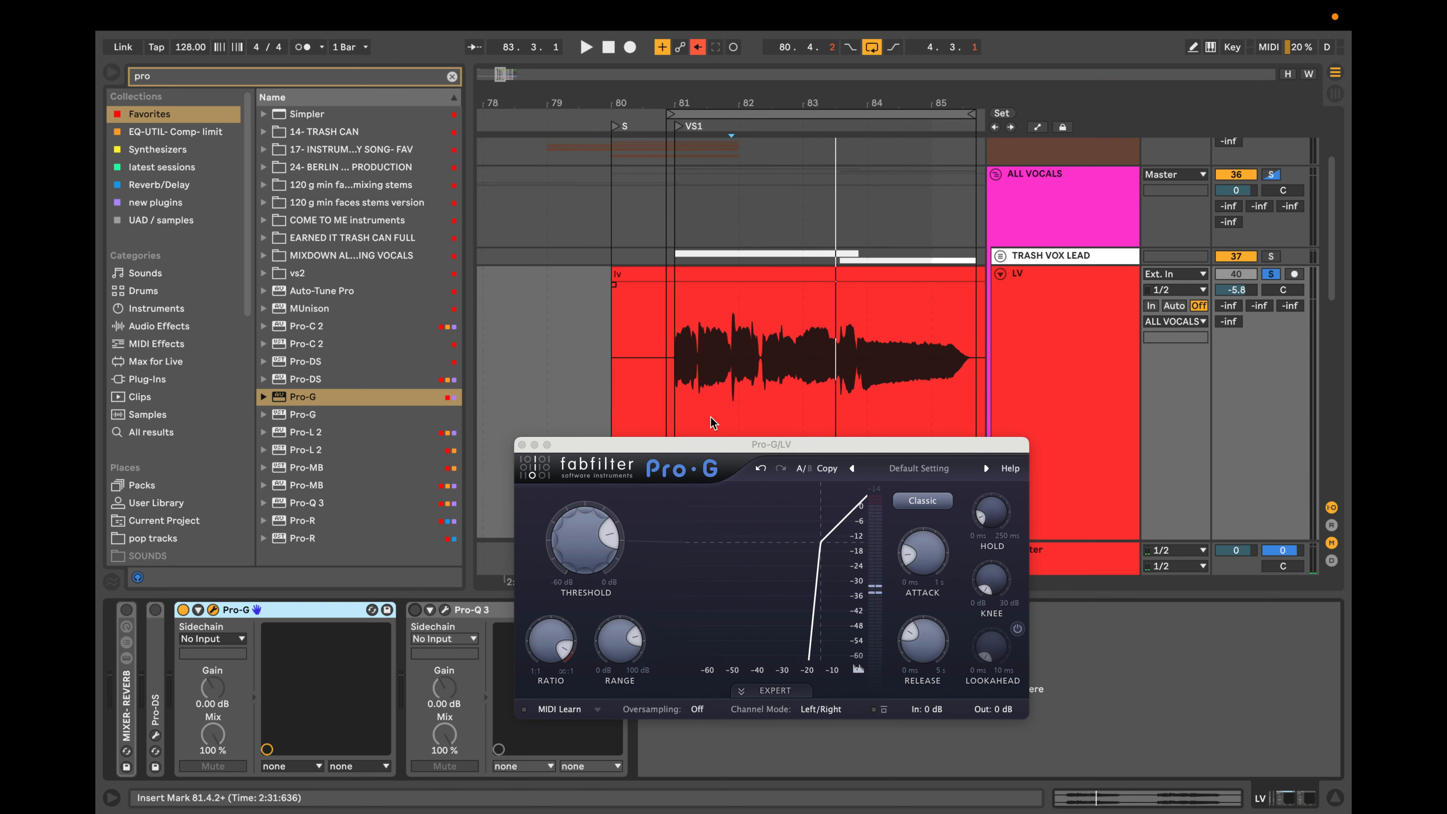
double_click(1239, 290)
key("space")
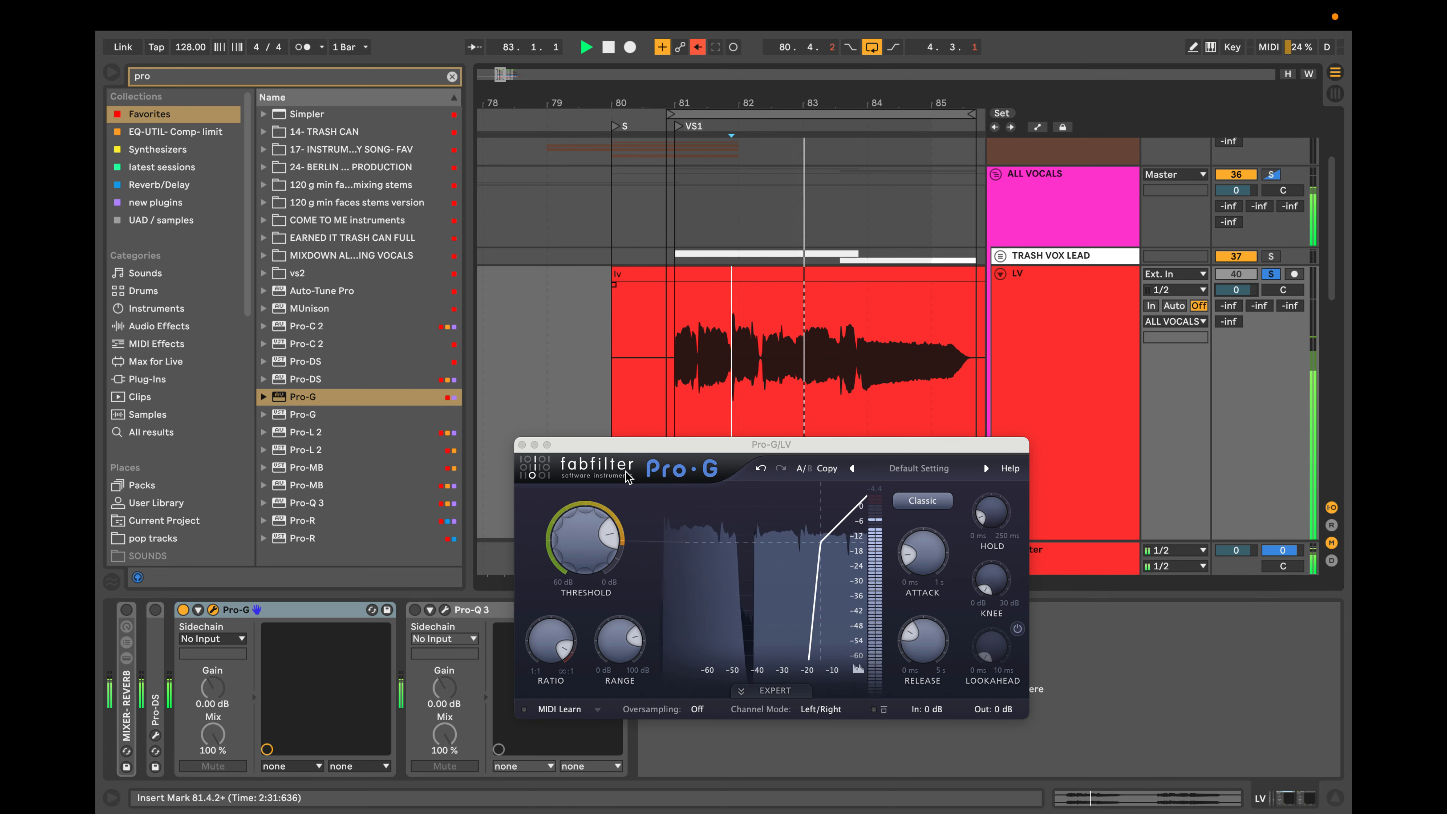
mouse_move(605, 539)
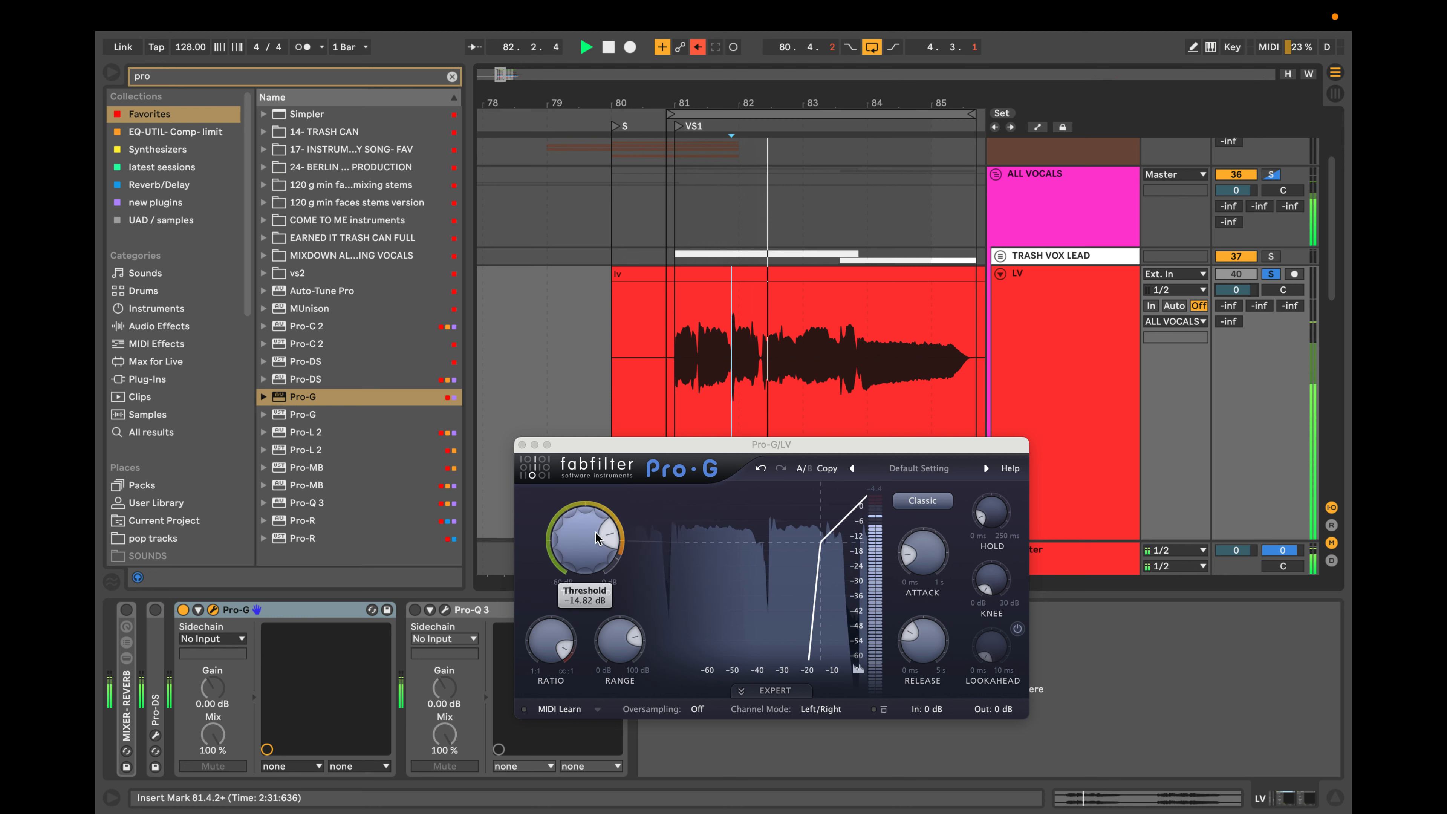
key("space")
left_click_drag(609, 539, 609, 529)
key("space")
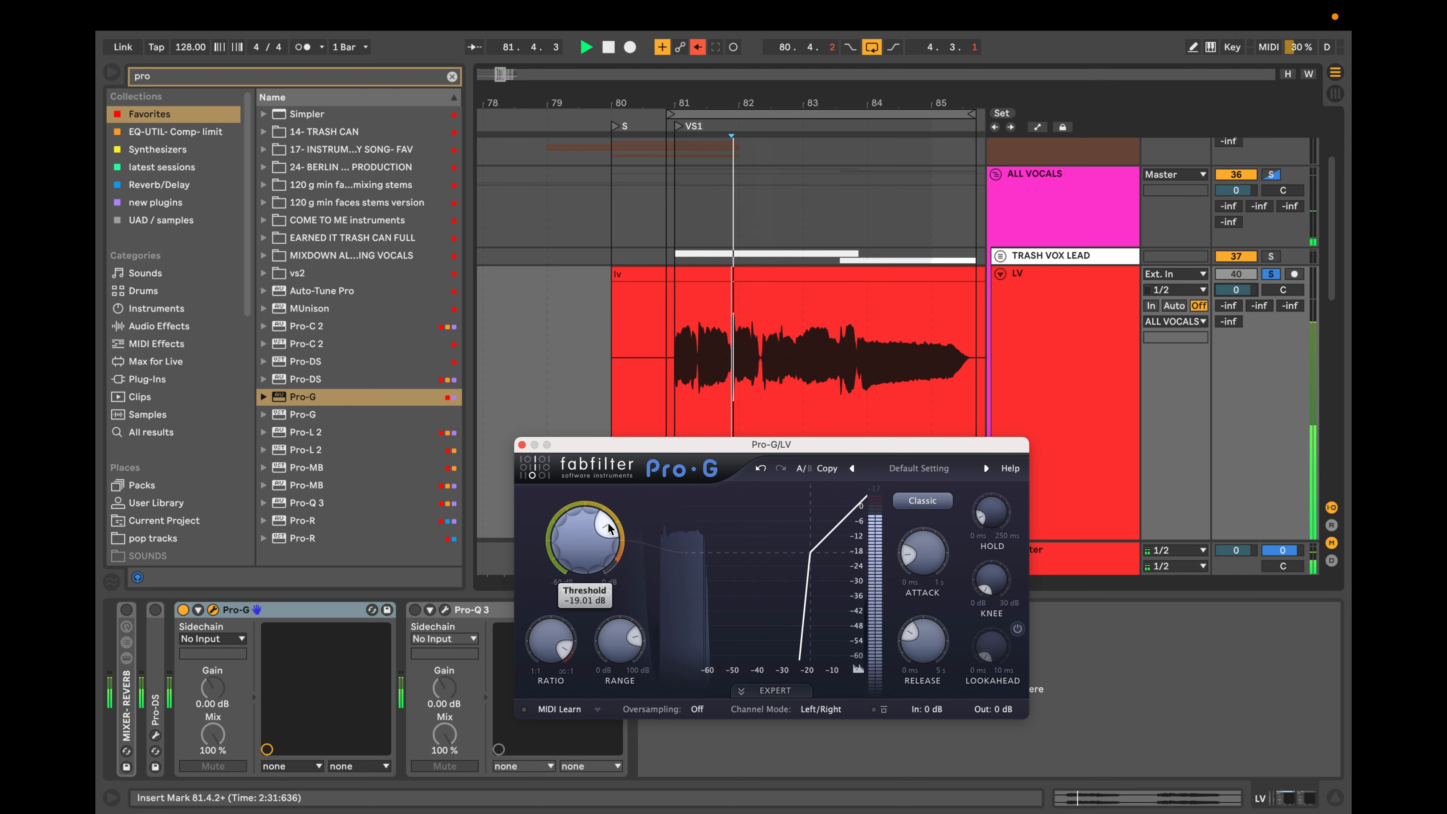
key("space")
key("space")
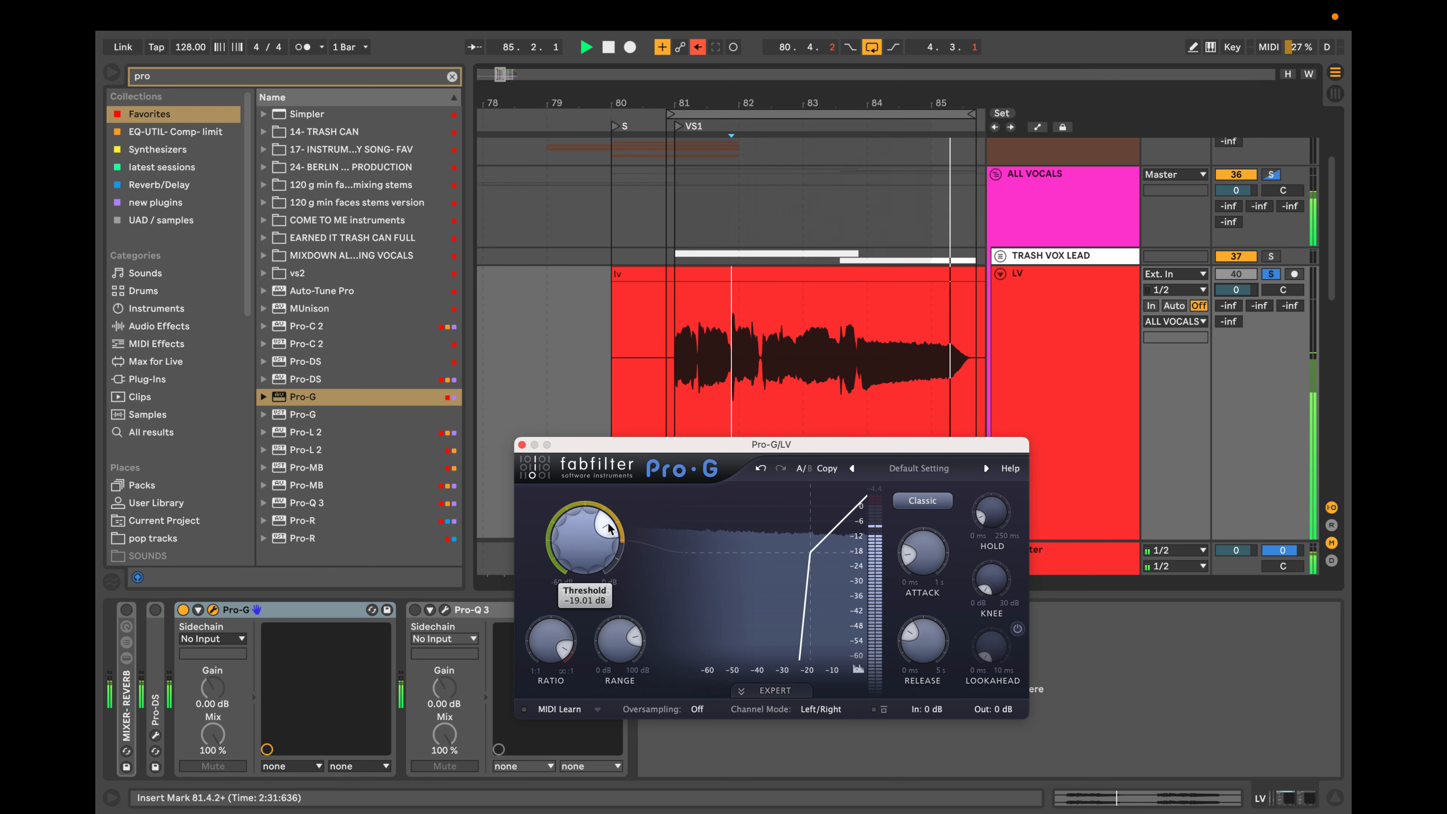
Compare the vocal with Pro-G switched off, switch Pro-G back on and close its window.
left_click(183, 610)
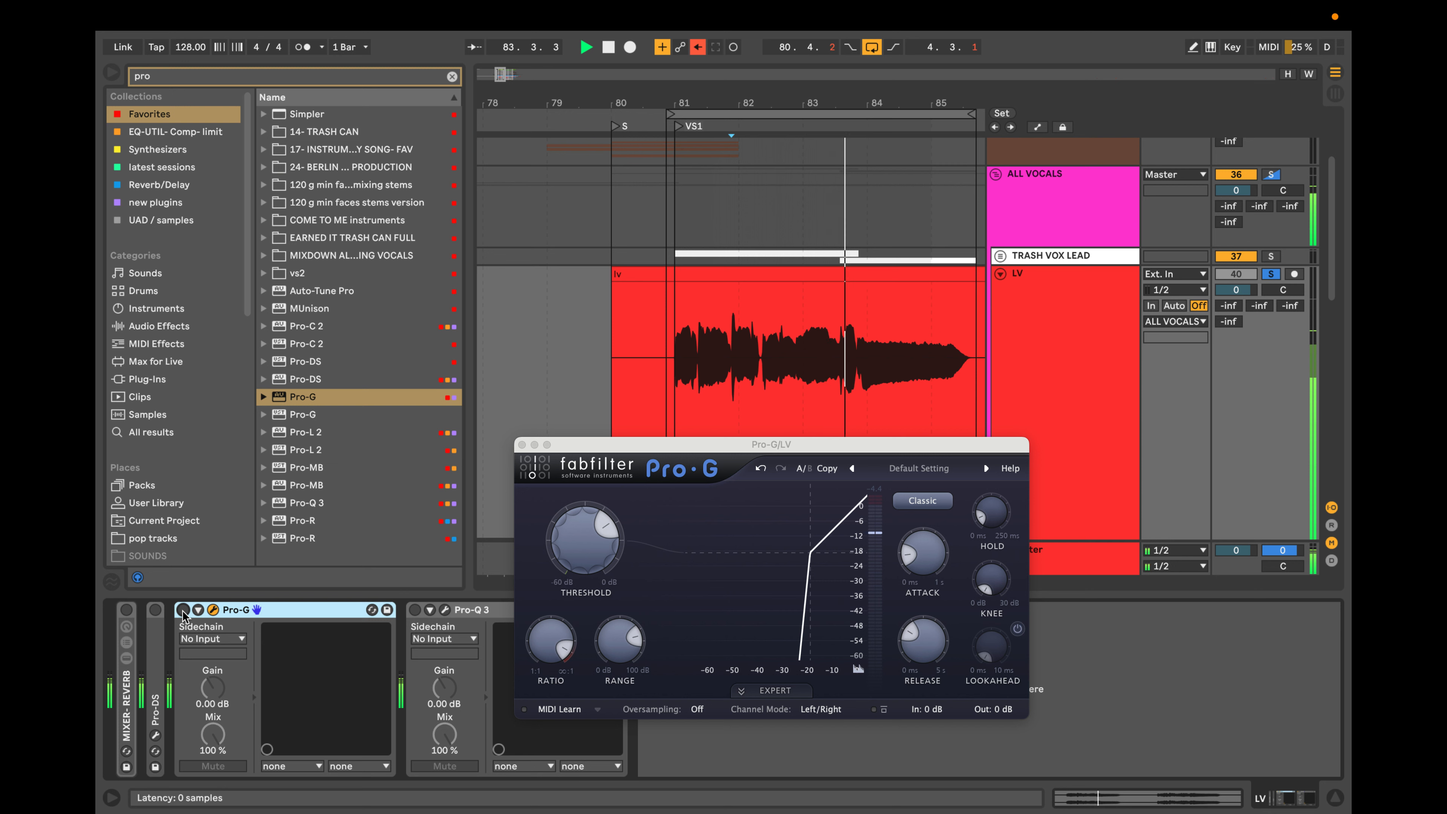
key("space")
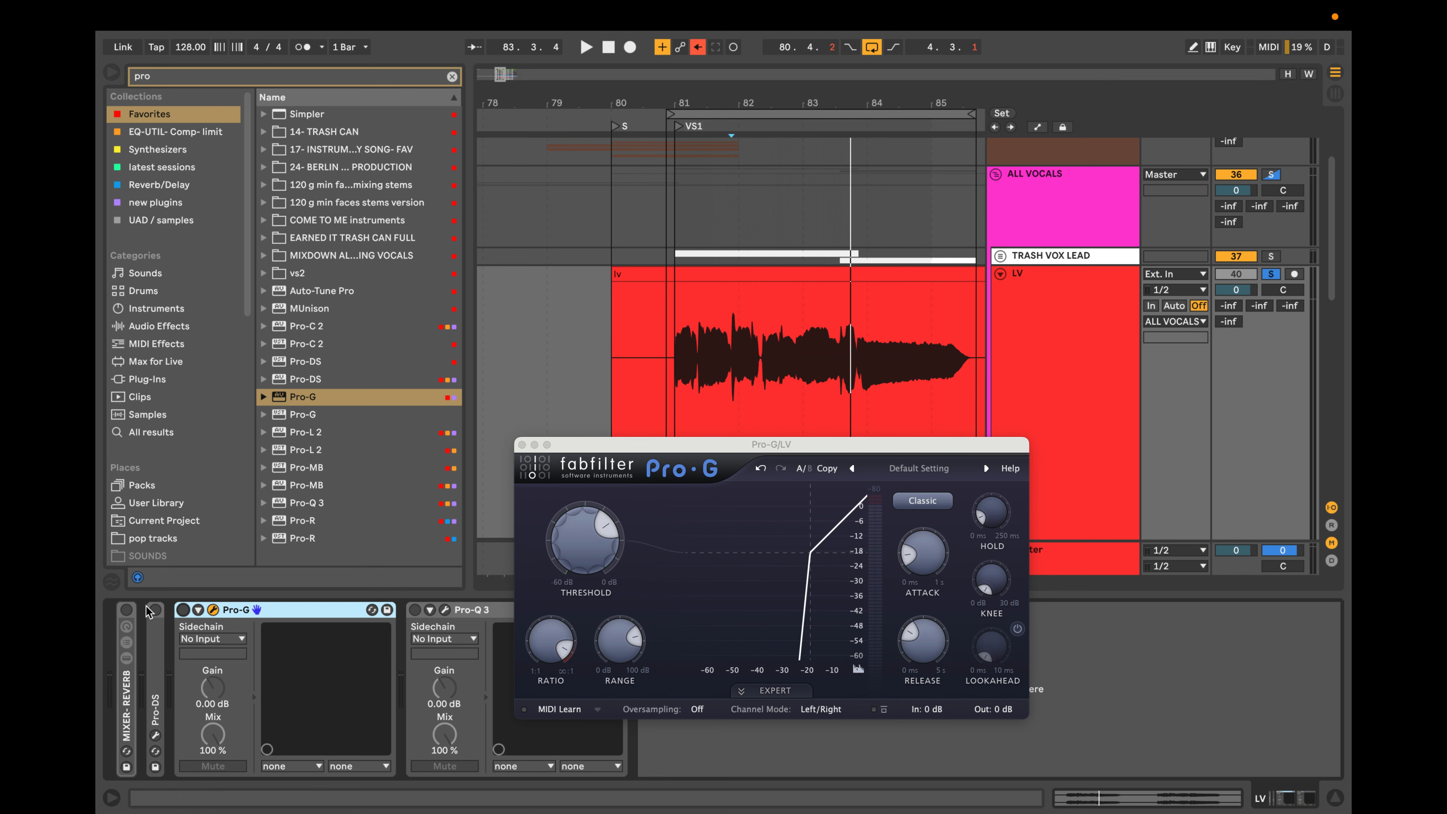
left_click(183, 610)
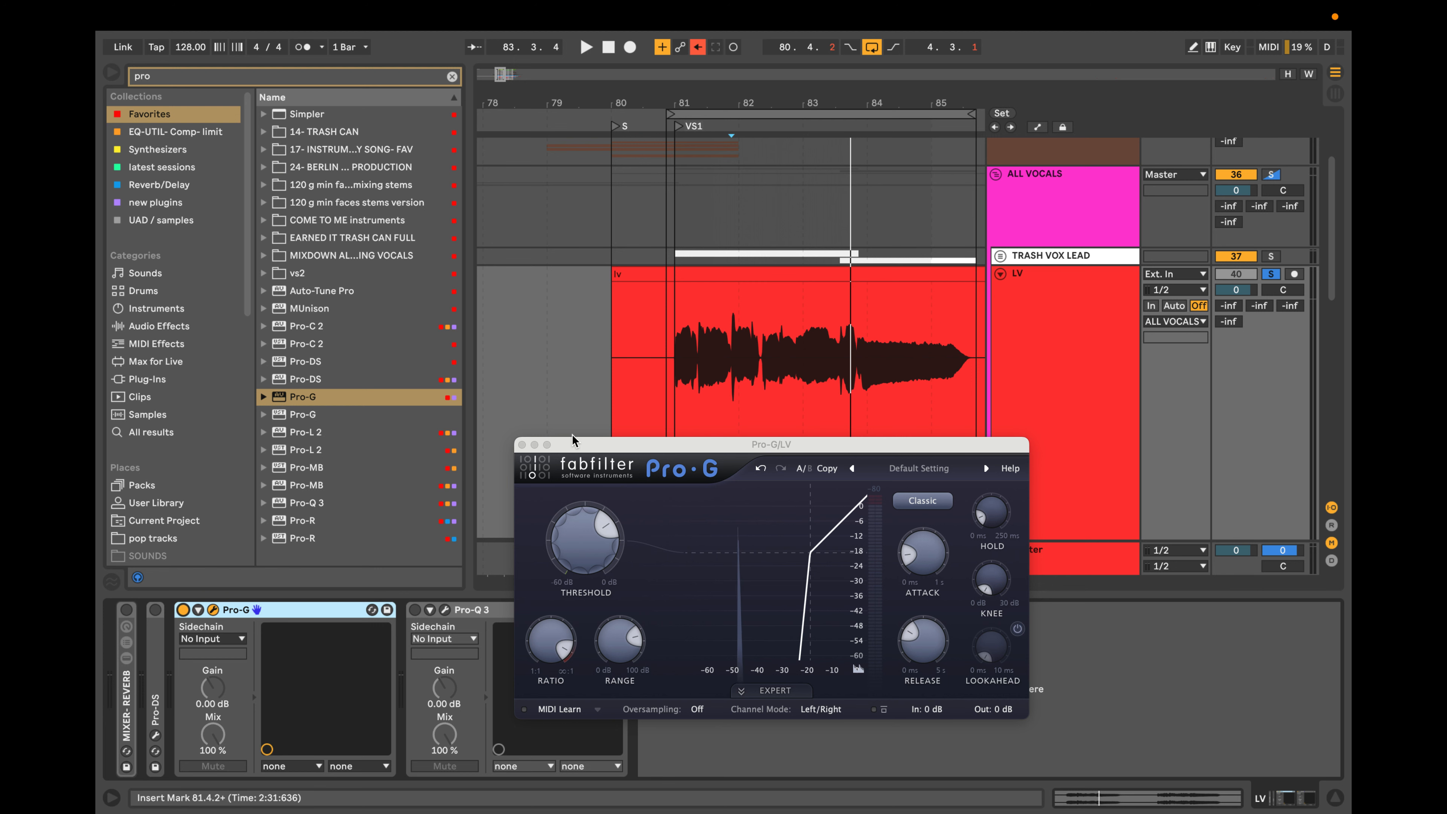
left_click(522, 445)
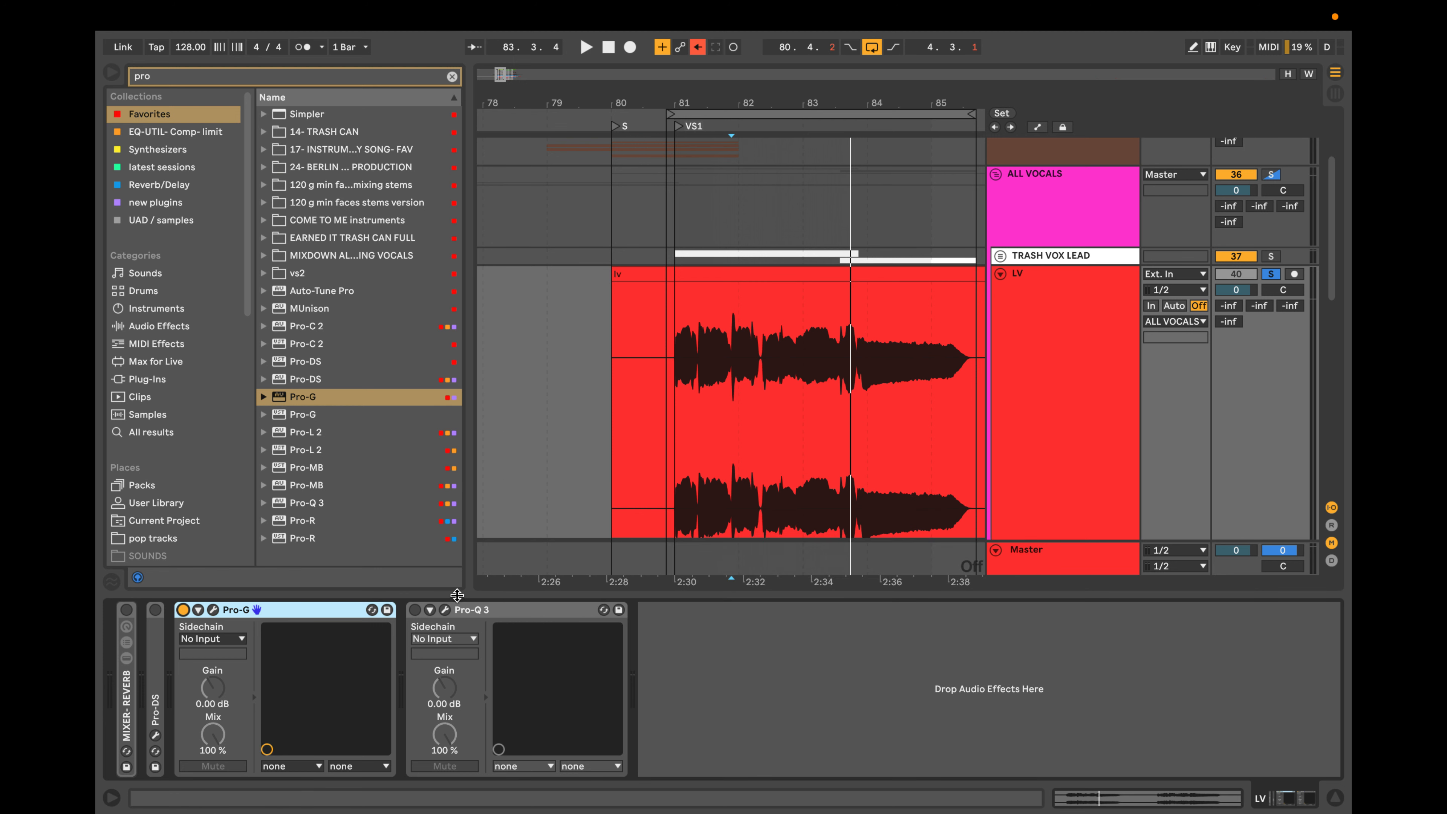
Re-enable Pro-Q 3 and open its window to view the gated vocal's spectrum during playback.
left_click(415, 609)
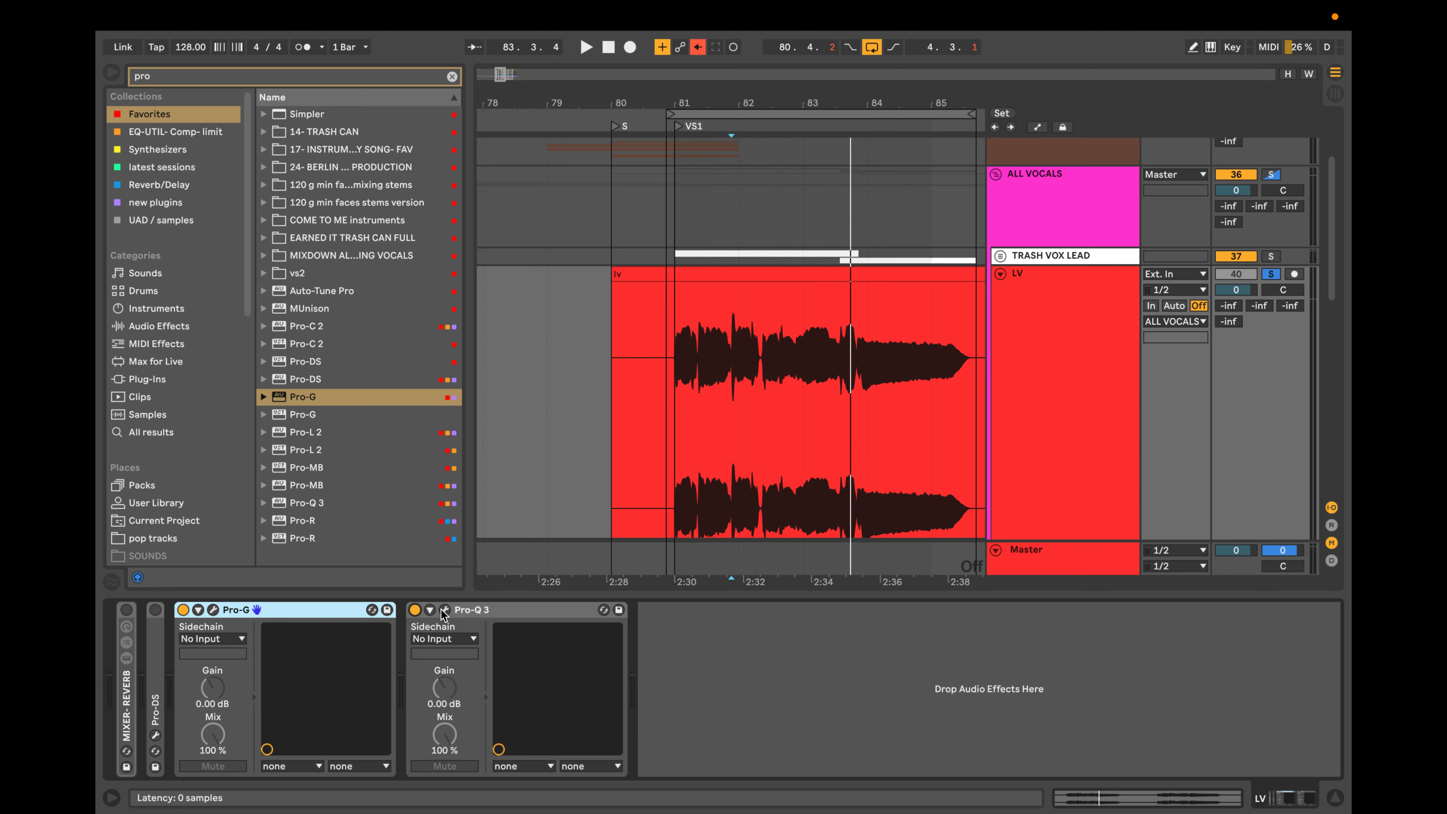
left_click(445, 610)
key("space")
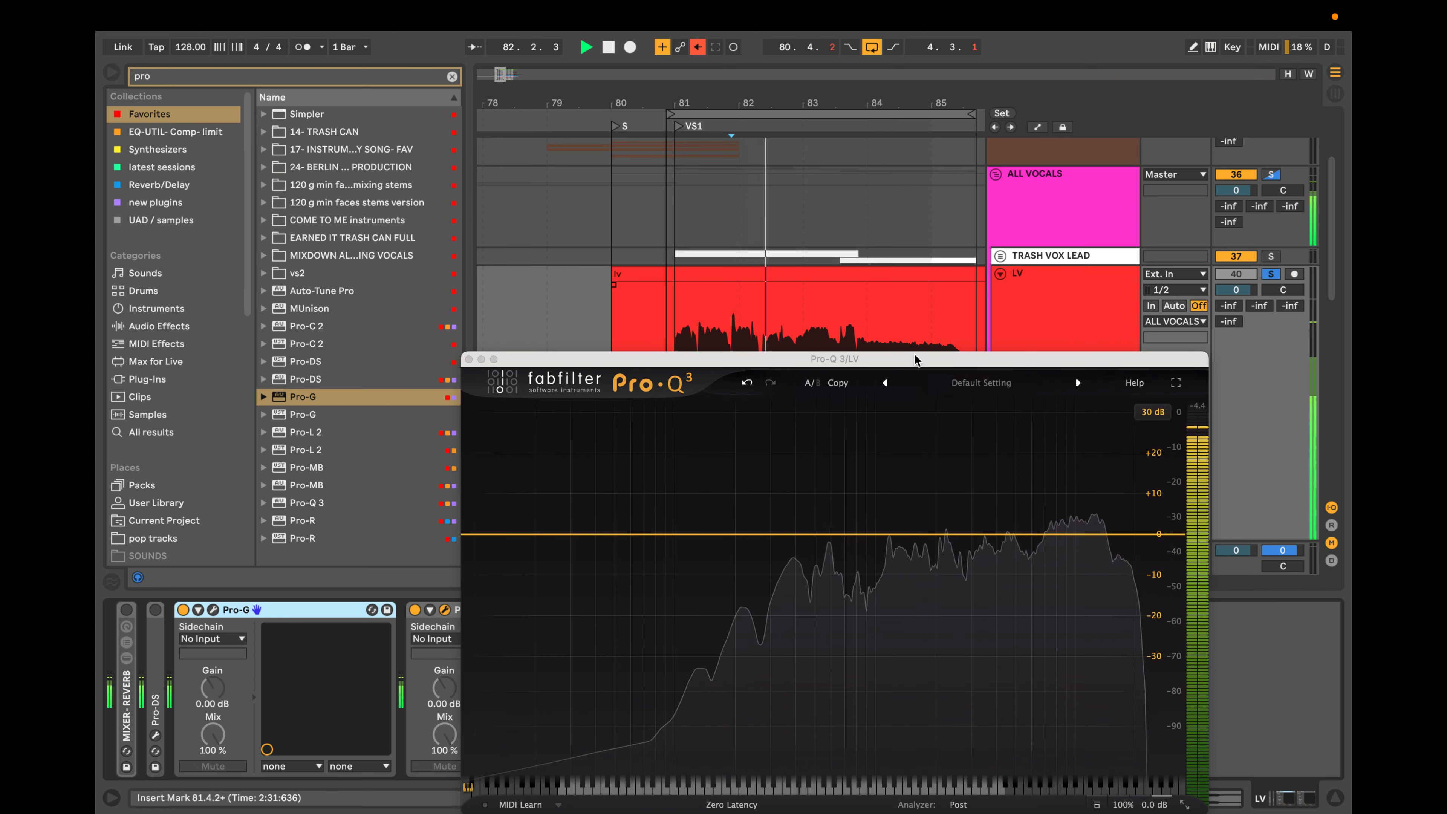
left_click_drag(916, 358, 988, 278)
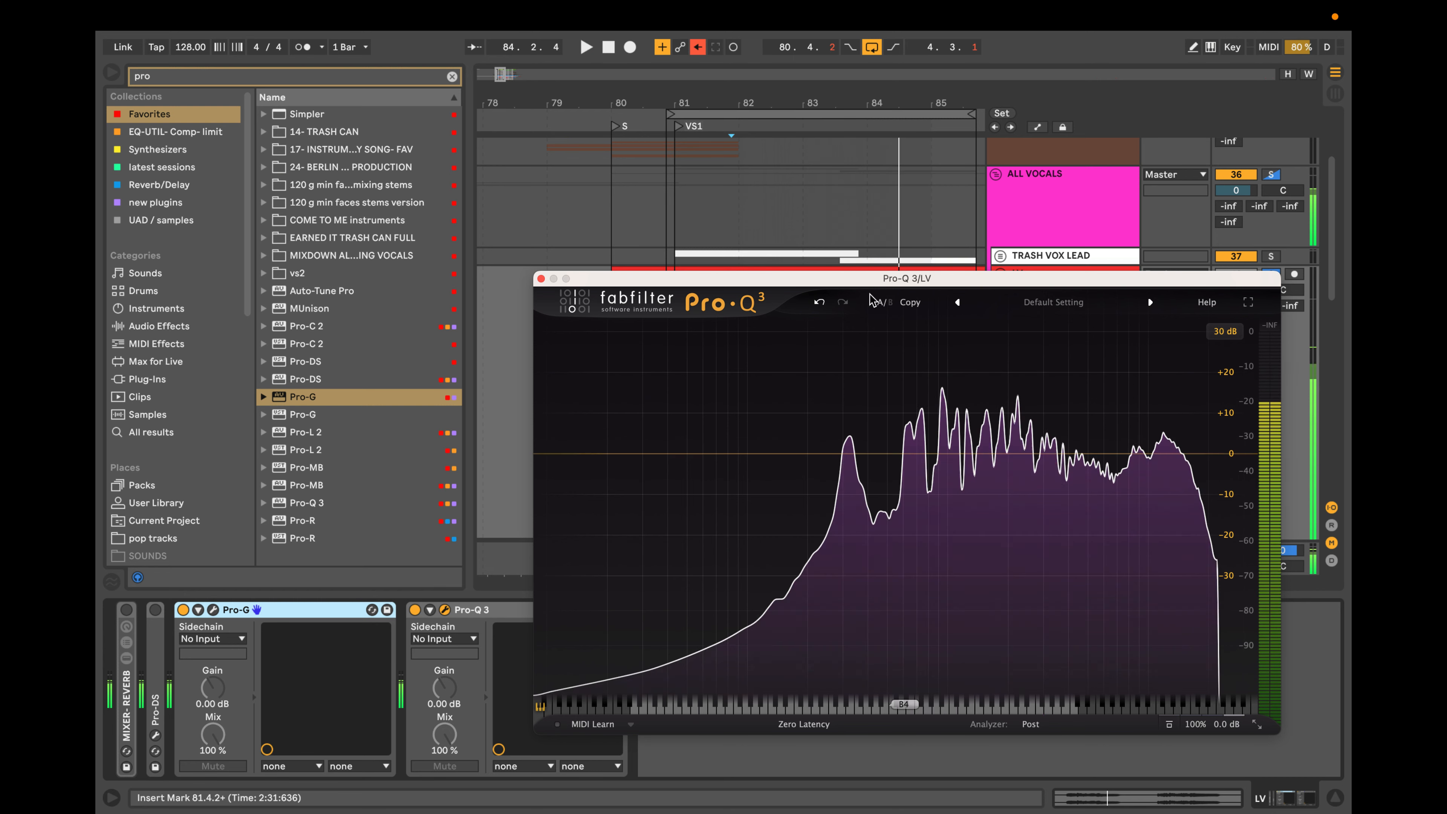
Set the LV track volume to -3.4 dB and place the insert mark at 80.4.4, before the first phrase.
left_click_drag(967, 281, 941, 539)
left_click(1228, 291)
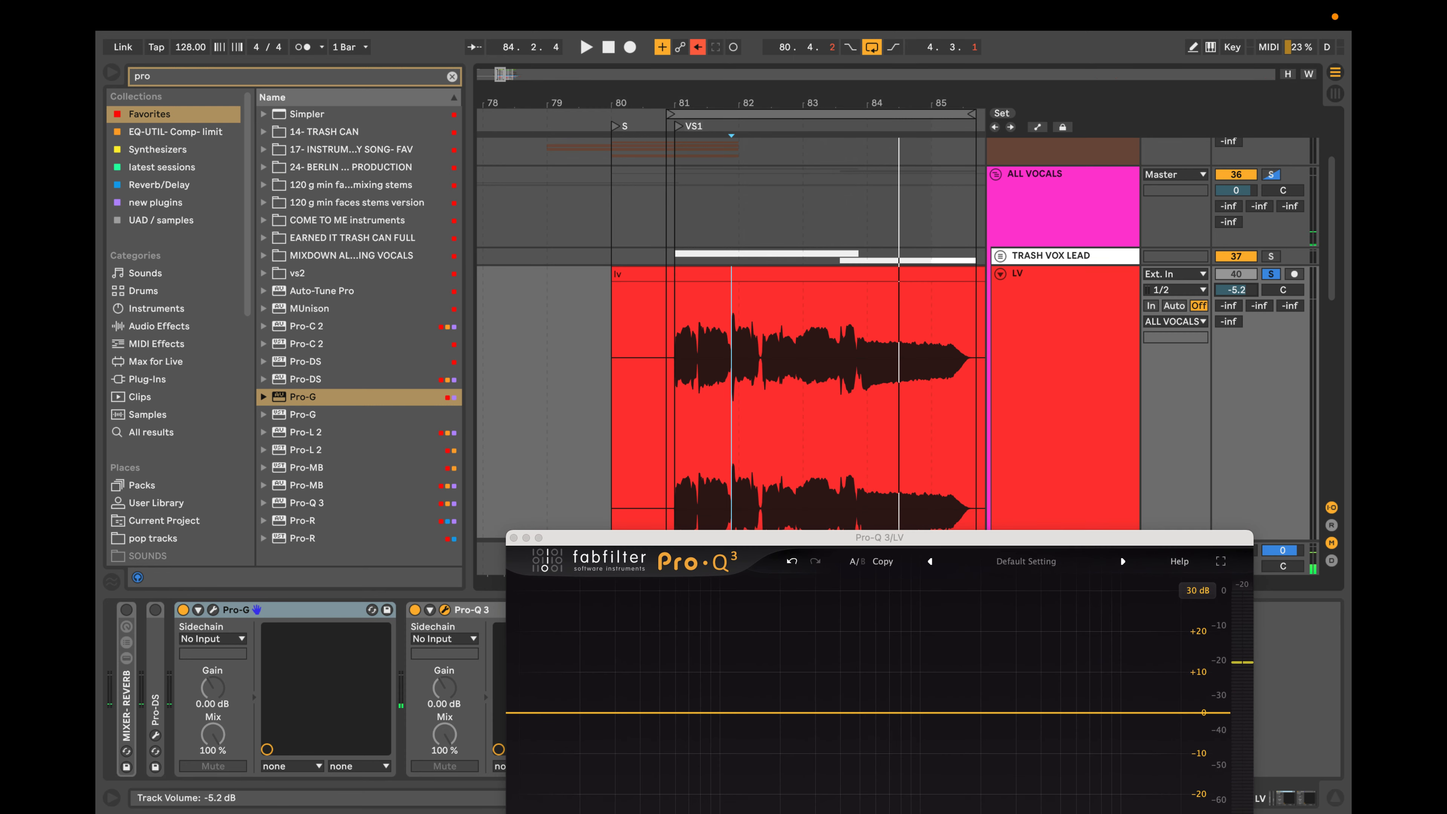
left_click_drag(1228, 291, 1228, 280)
scroll(671, 383, "up", 2)
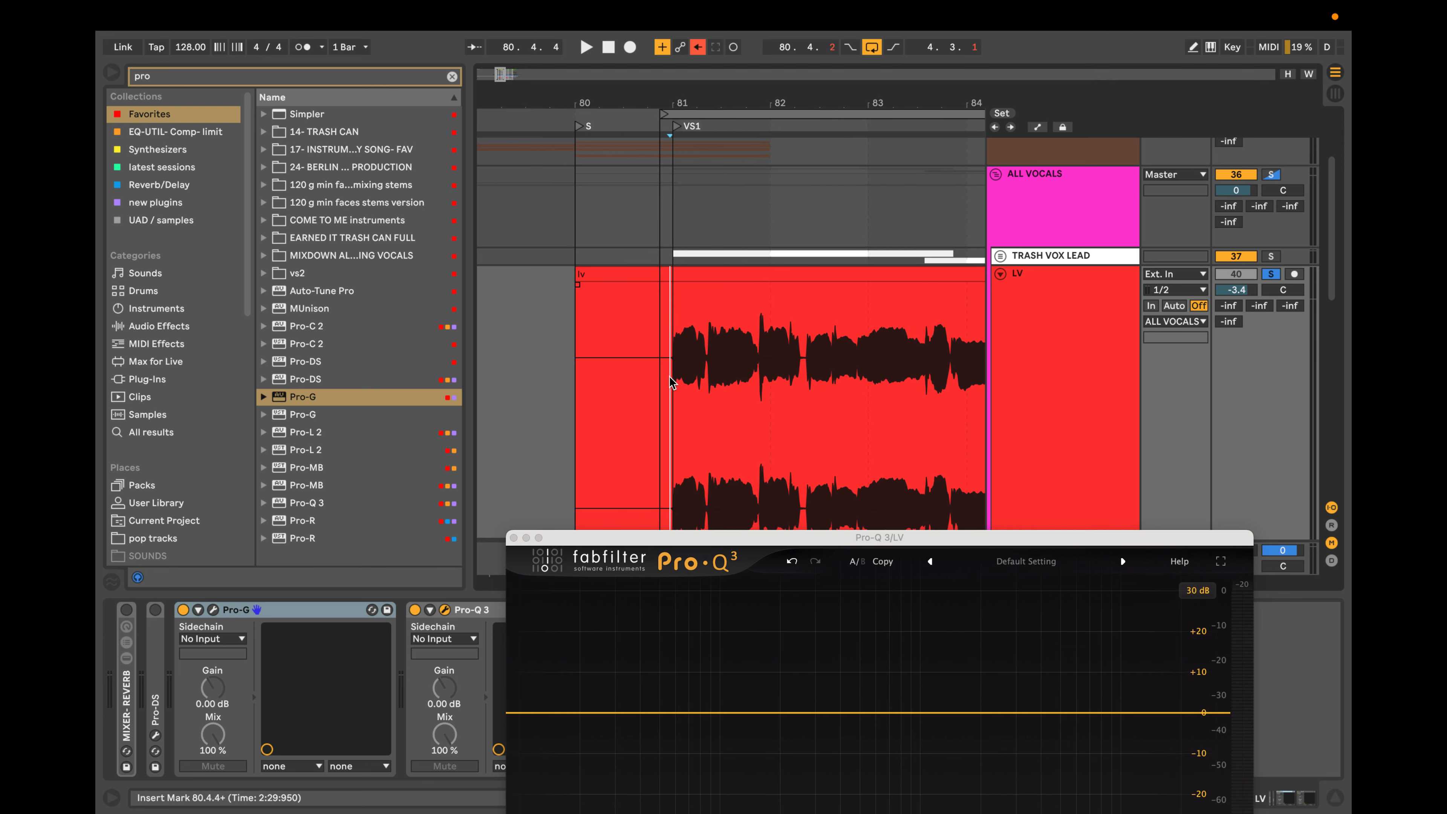
Loop the first vocal phrase from 80.4.4 to 83.4.2 and play it to view its spectrum in Pro-Q 3.
left_click_drag(671, 383, 955, 388)
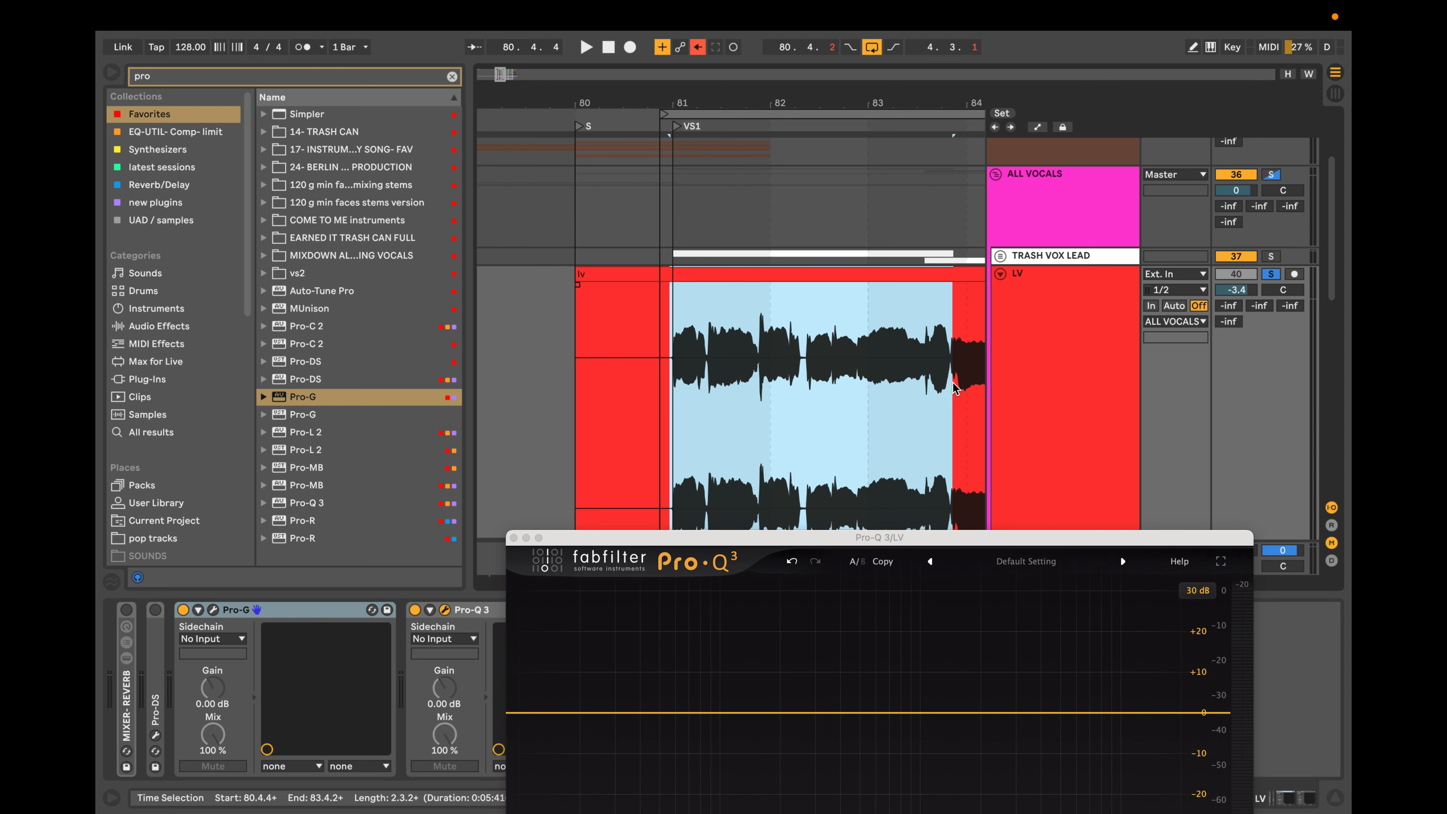
key("super+l")
key("space")
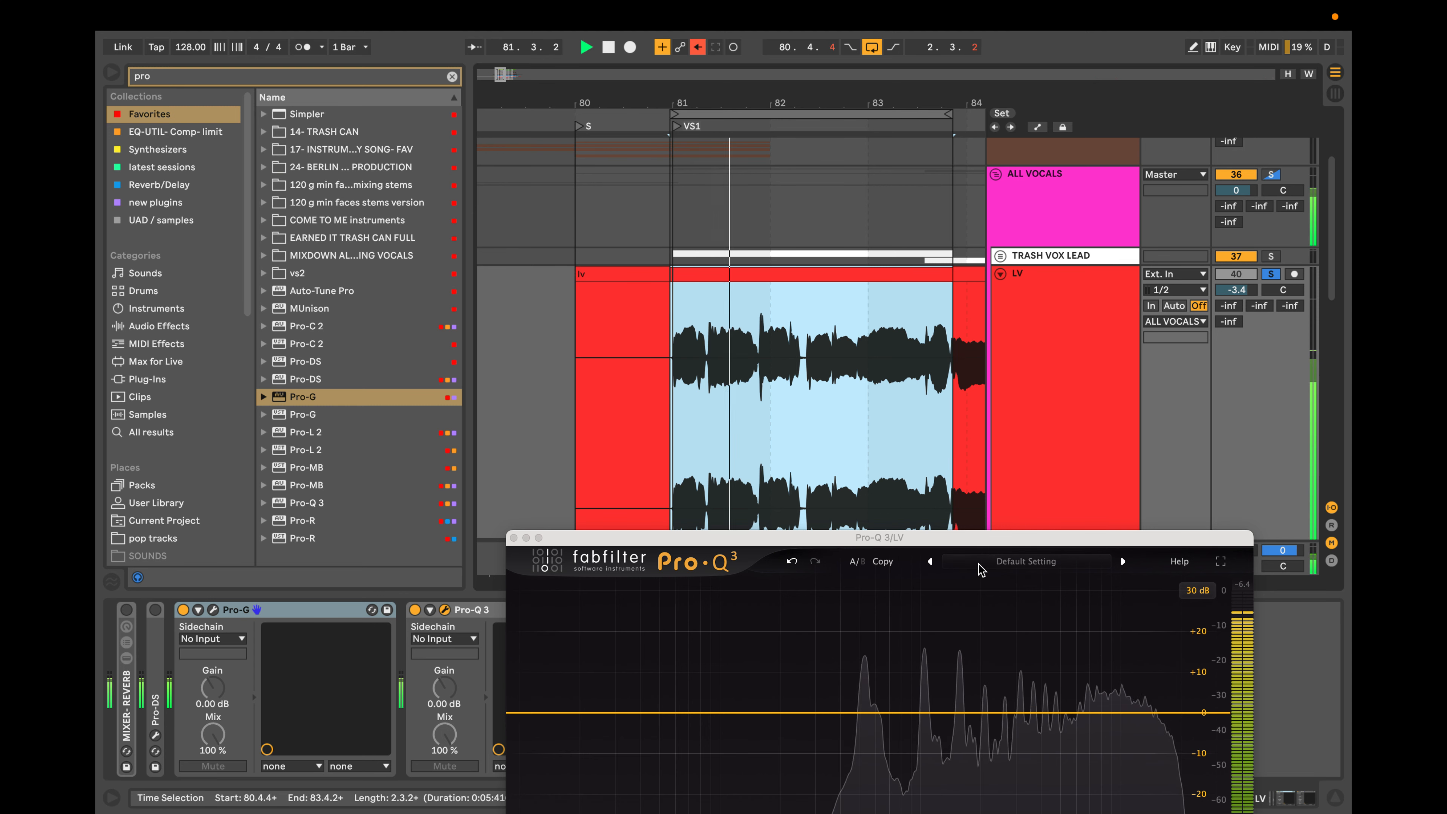
left_click_drag(985, 537, 952, 310)
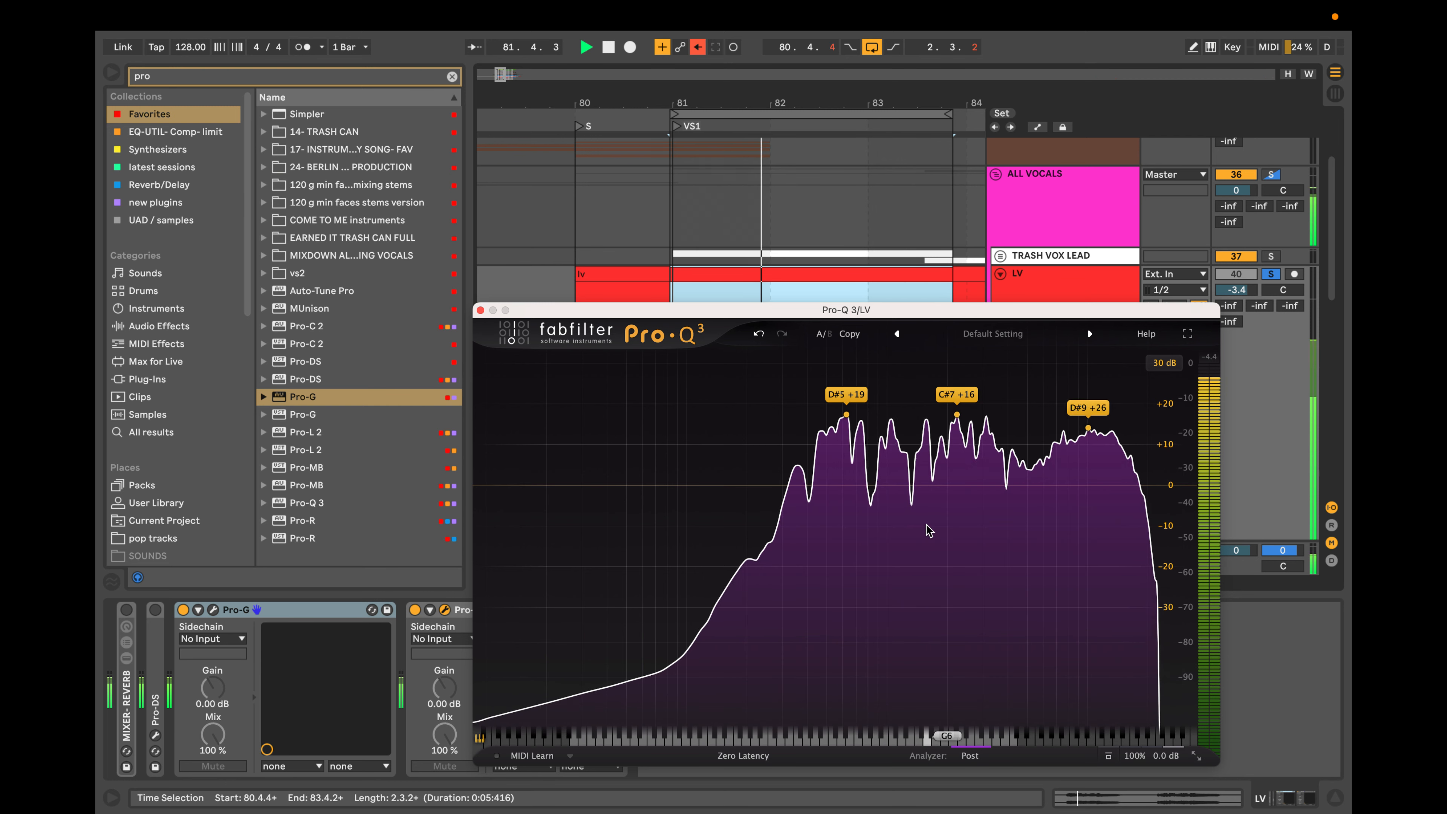
key("space")
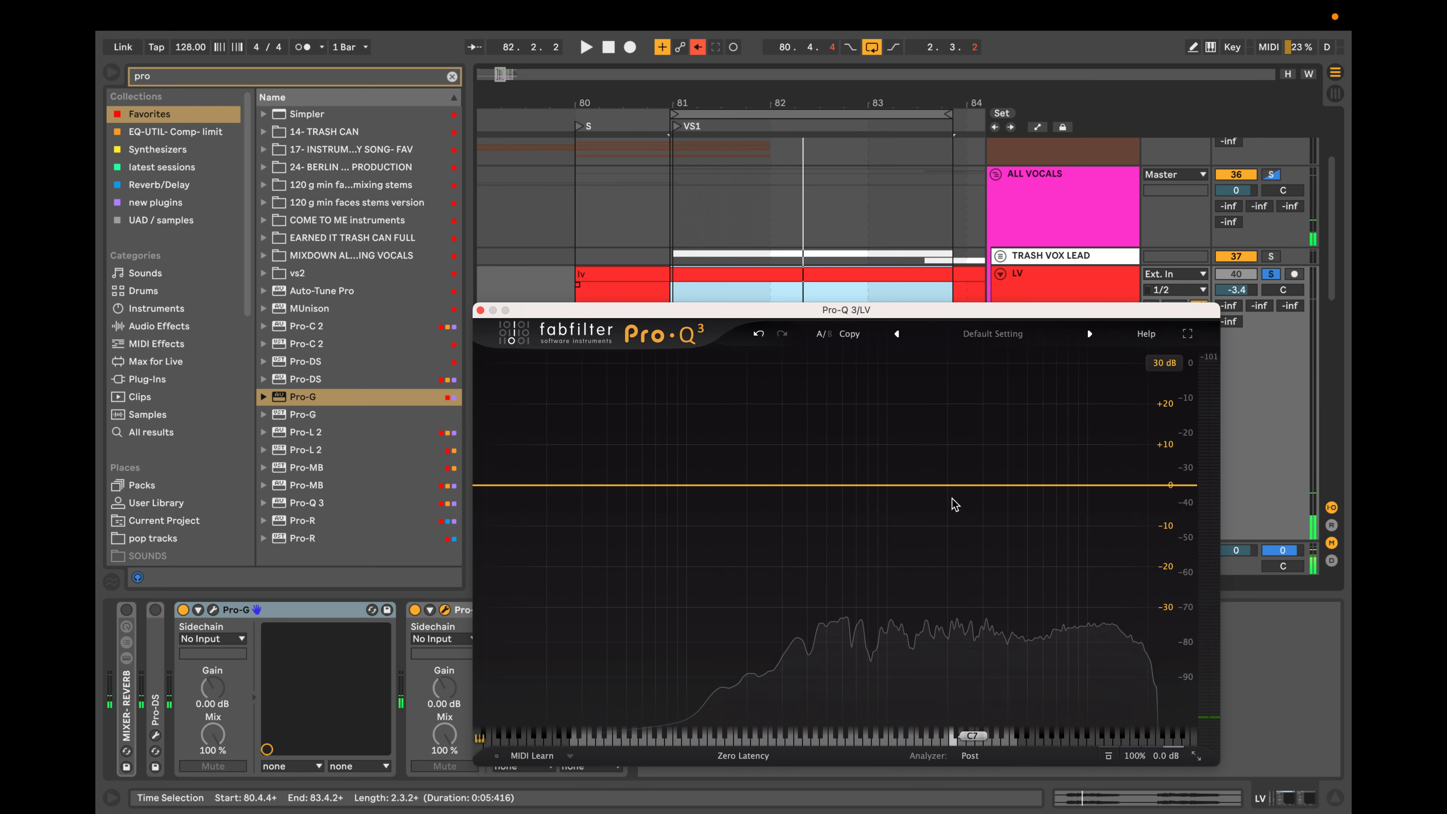
Add a dynamic bell band with a Q of 7.013 in Pro-Q 3 and sweep it in solo down to 343.91 Hz.
left_click(937, 486)
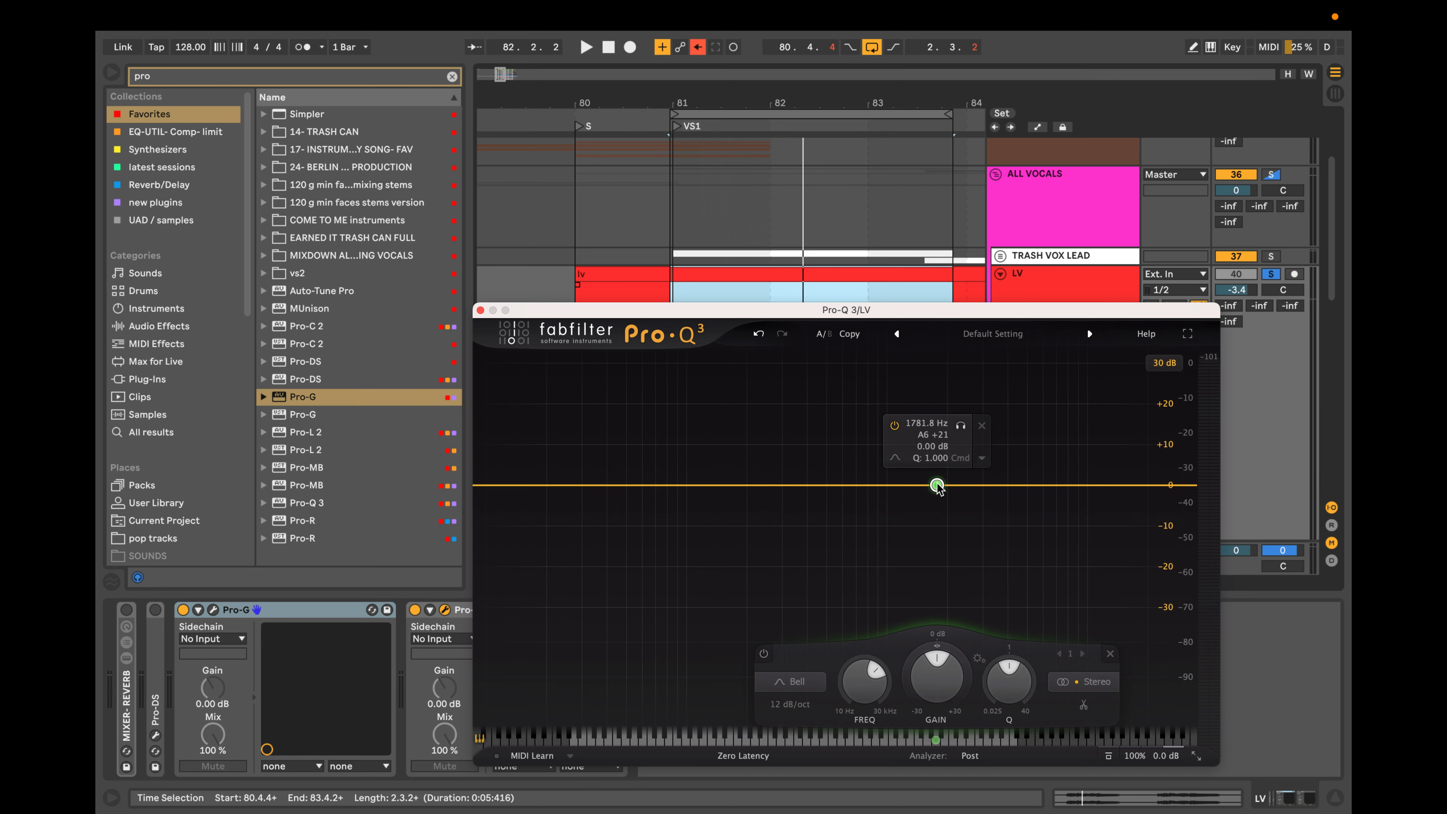
scroll(937, 486, "down", 3)
scroll(937, 486, "up", 8)
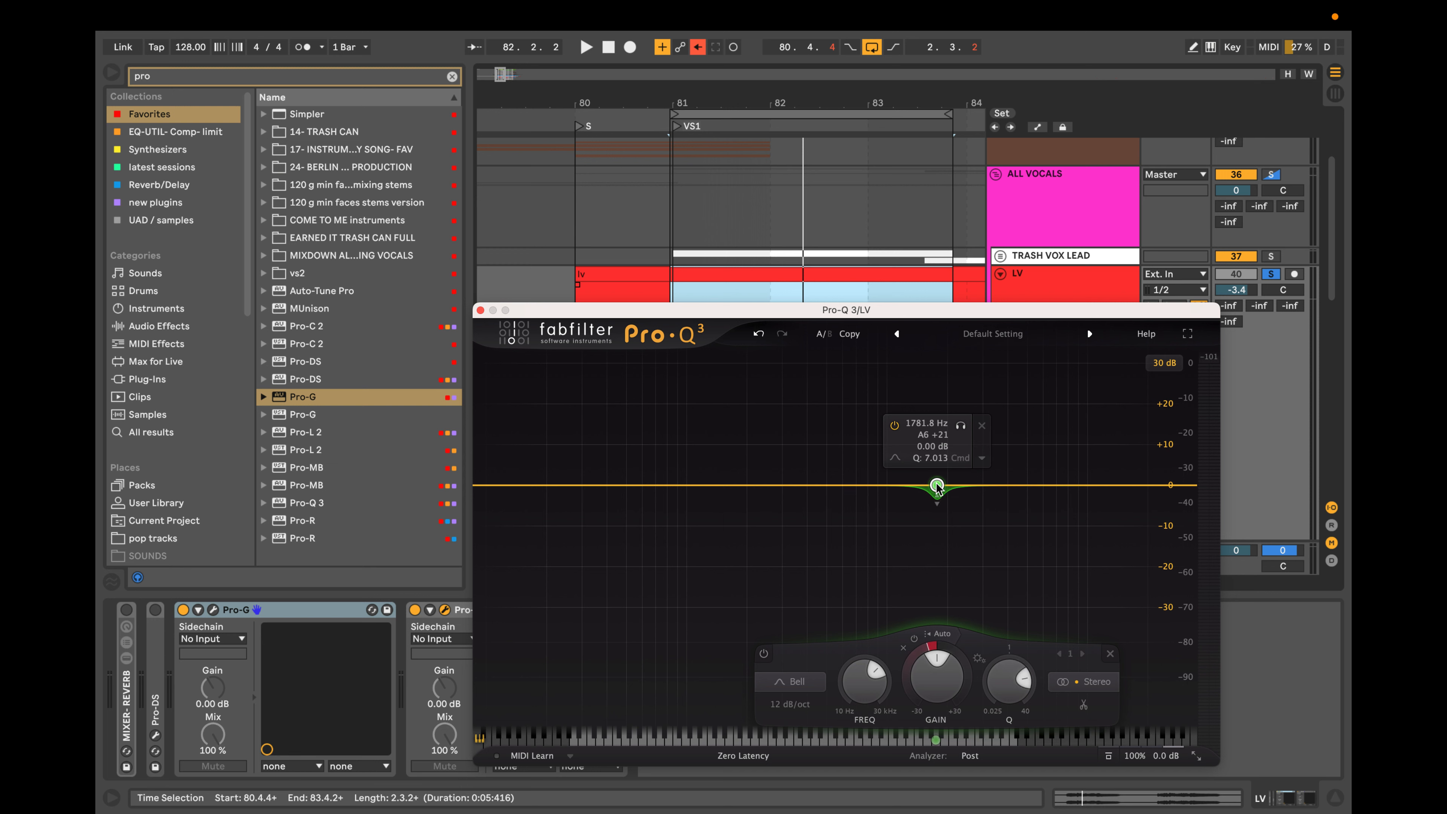
left_click_drag(936, 504, 936, 510)
left_click(959, 428)
key("space")
left_click_drag(962, 432, 814, 434)
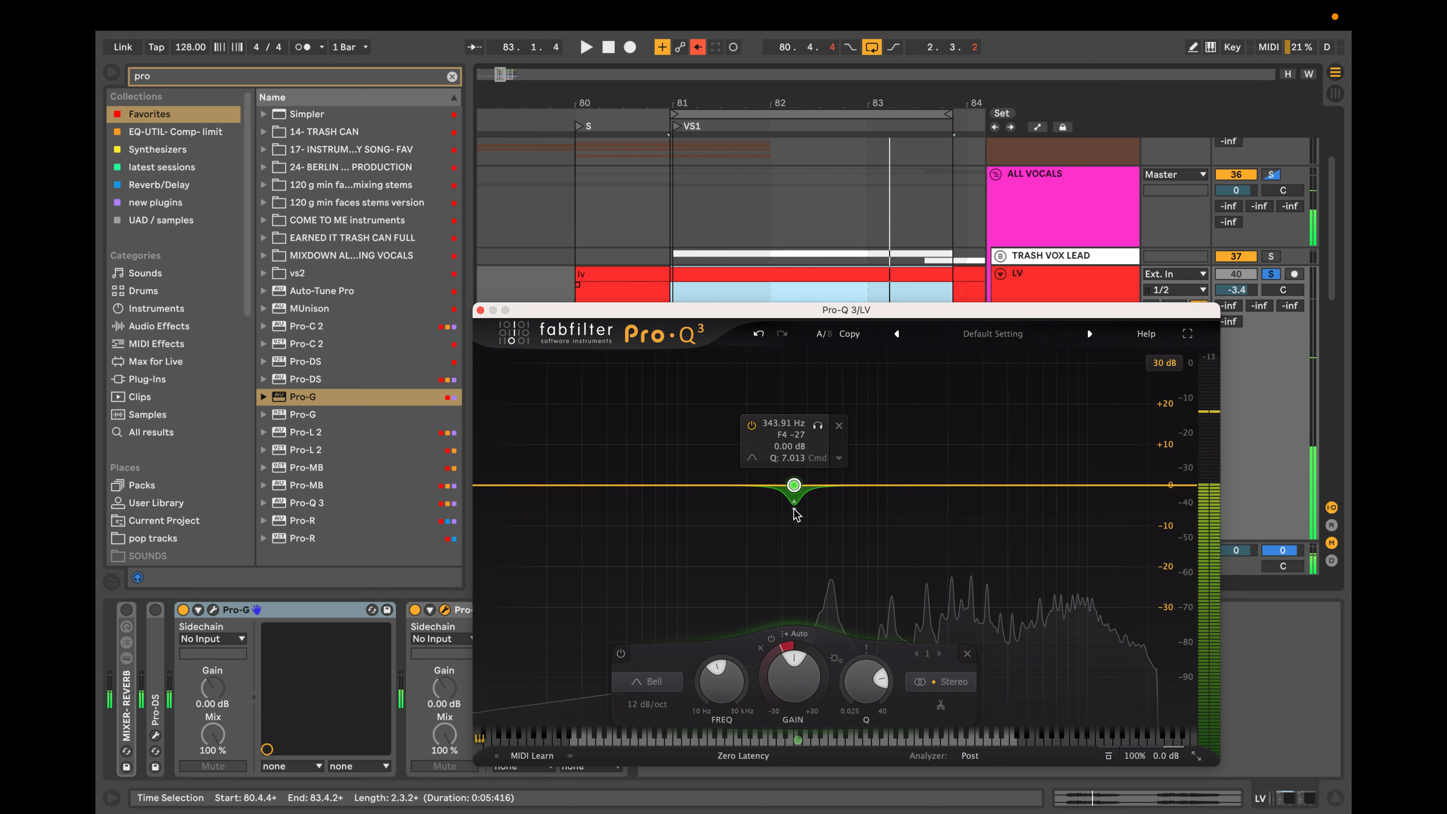
left_click(819, 434)
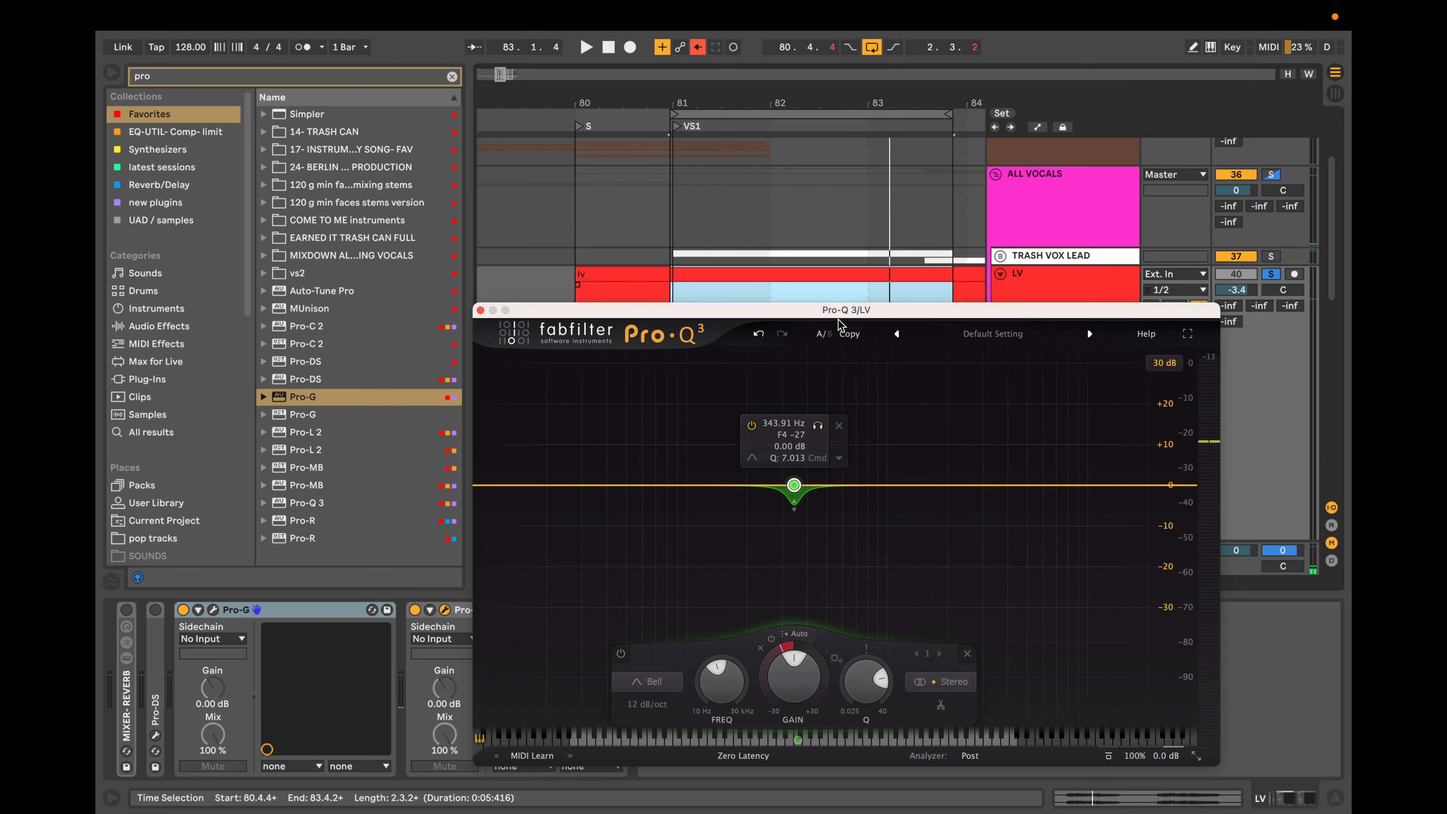
Extend the arrangement loop to end at 85.4.1 so that it covers the whole opening vocal passage.
left_click_drag(840, 312, 812, 483)
scroll(778, 318, "down", 3)
scroll(778, 322, "down", 5)
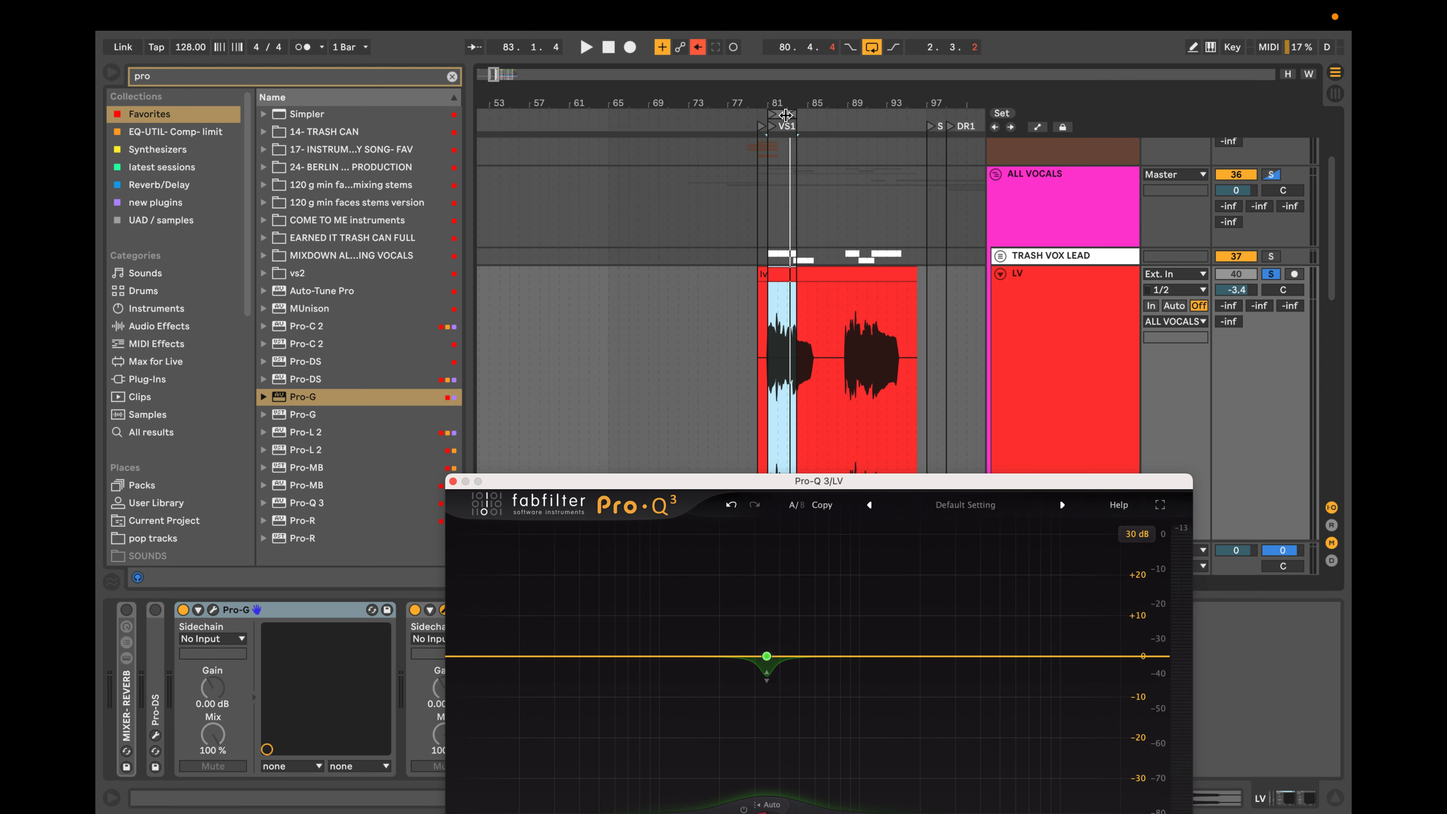
left_click_drag(786, 115, 818, 120)
key("z")
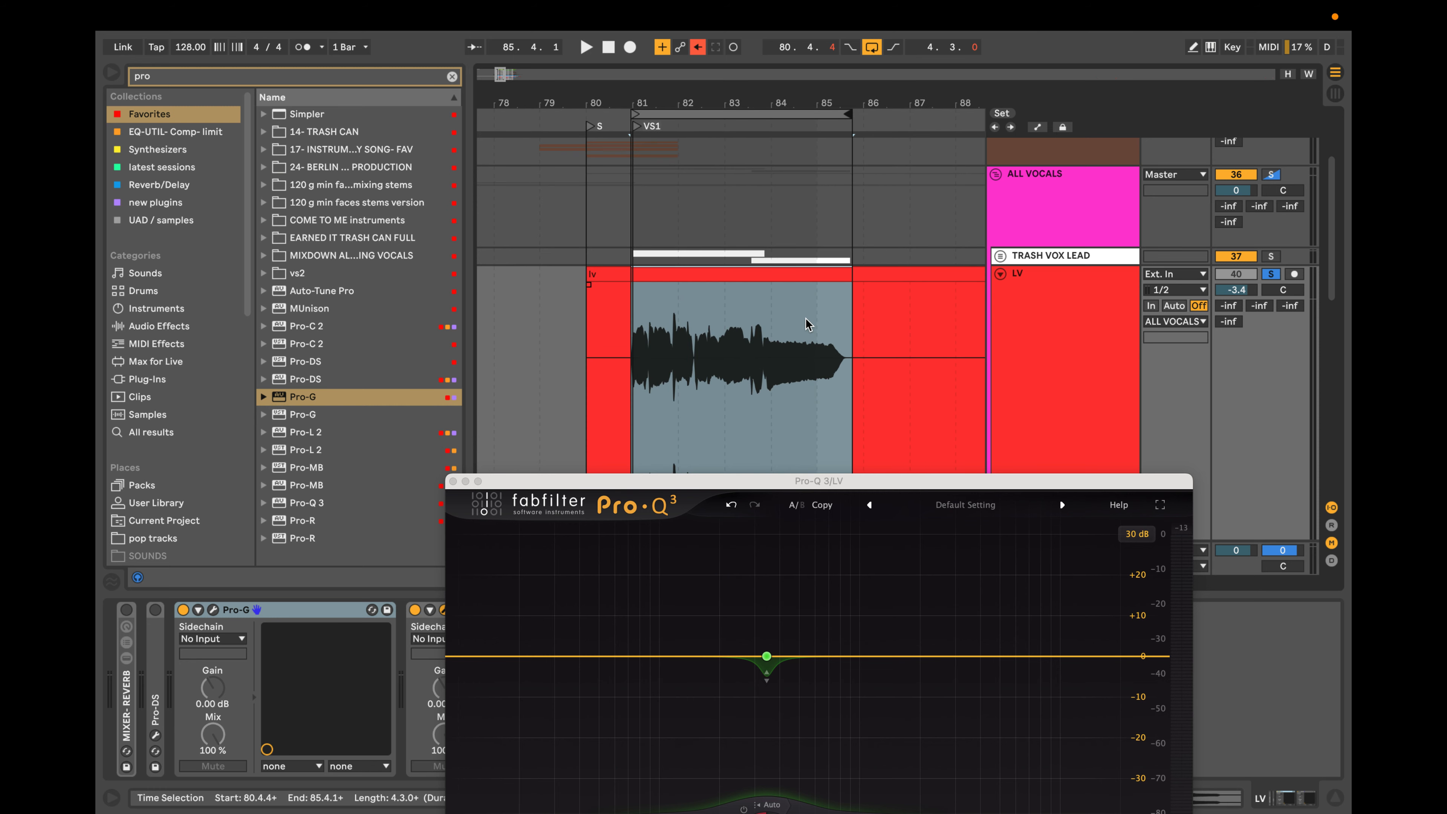
mouse_move(814, 632)
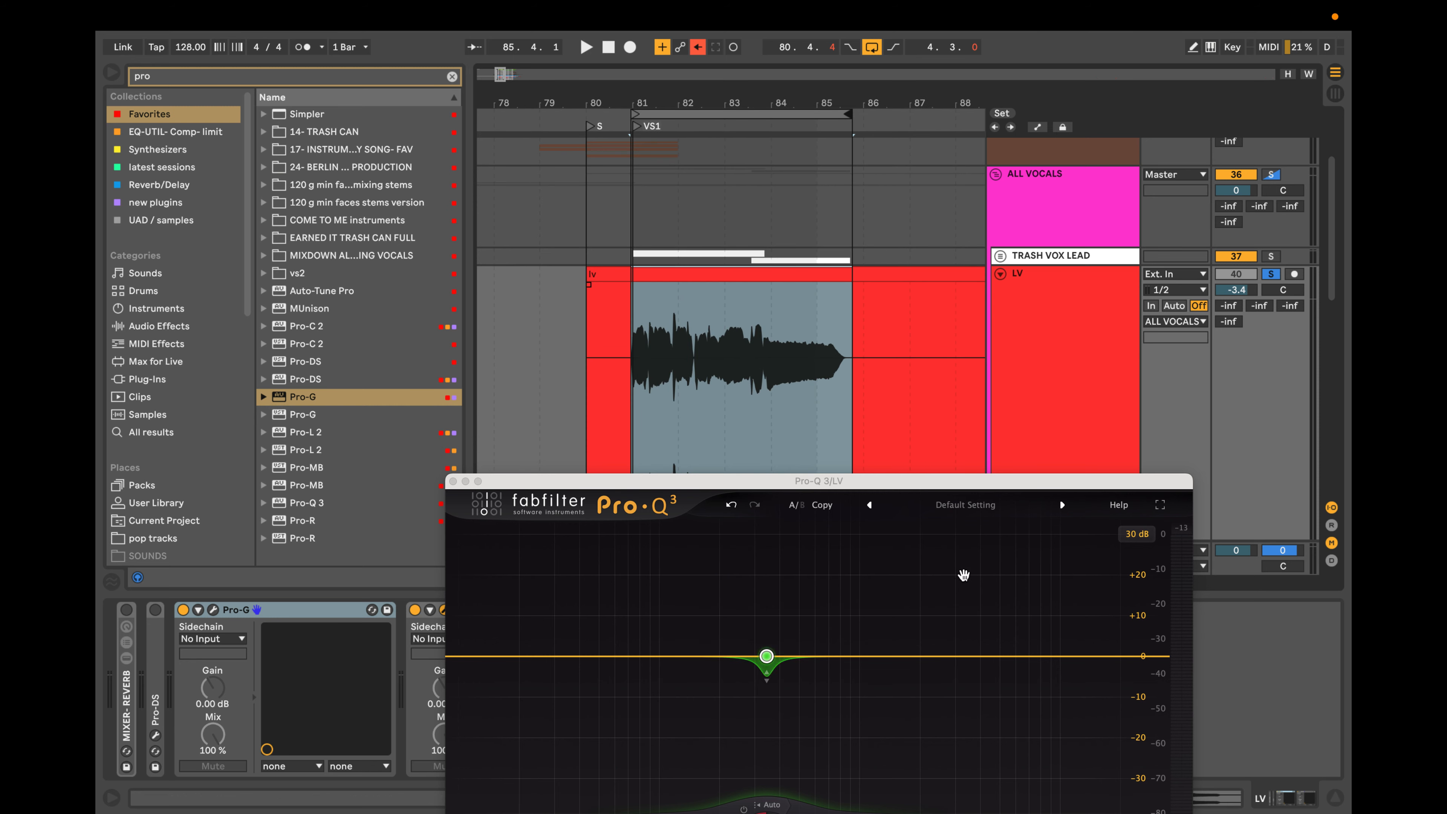
Sweep the soloed dynamic band to 592.56 Hz during playback, narrow it to a Q of 11.58 and audition it.
left_click_drag(1053, 484, 1070, 278)
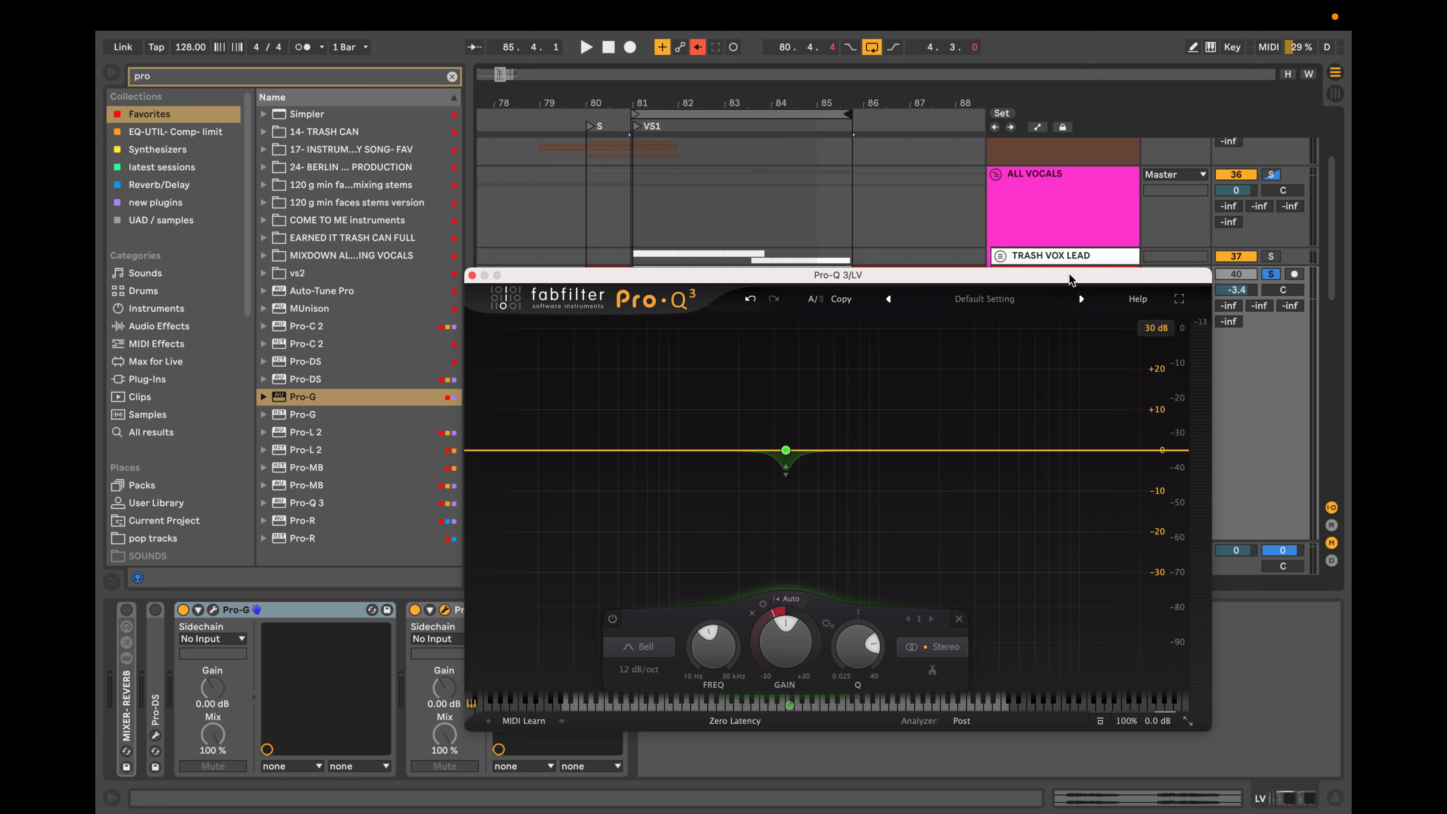
key("space")
left_click_drag(808, 390, 858, 395)
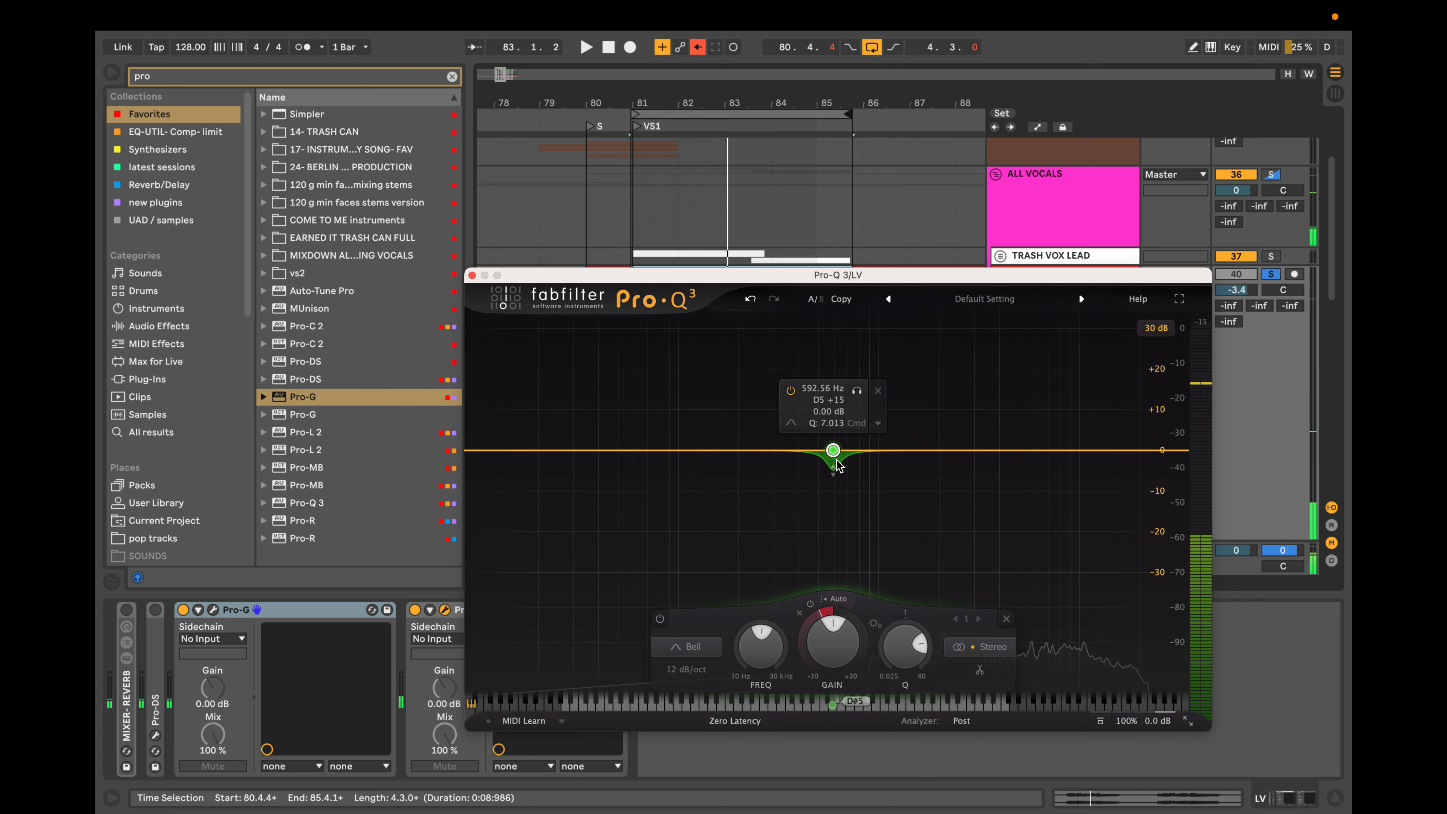
scroll(837, 461, "up", 3)
scroll(837, 459, "up", 1)
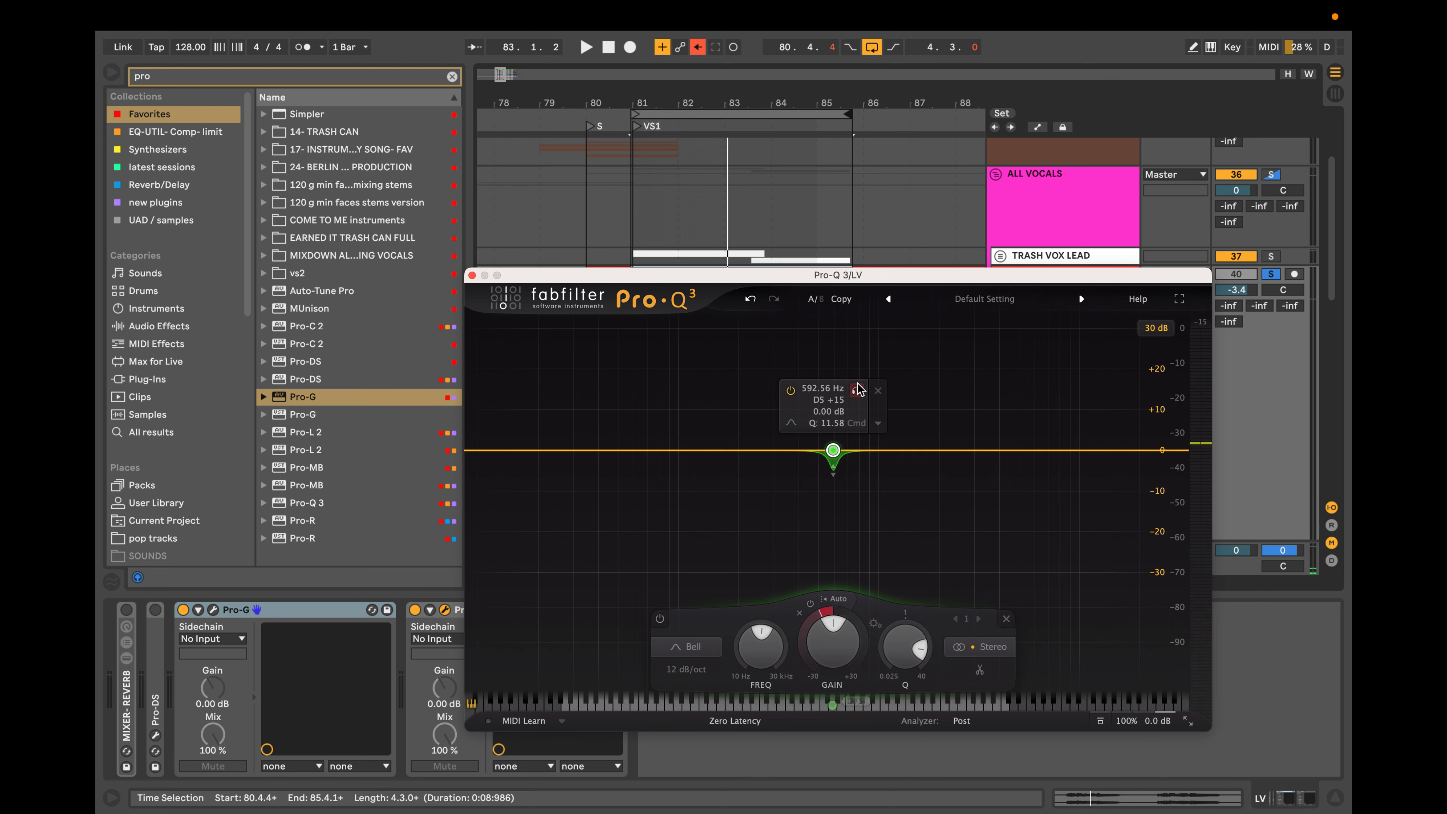
left_click_drag(855, 390, 857, 394)
key("space")
left_click(990, 451)
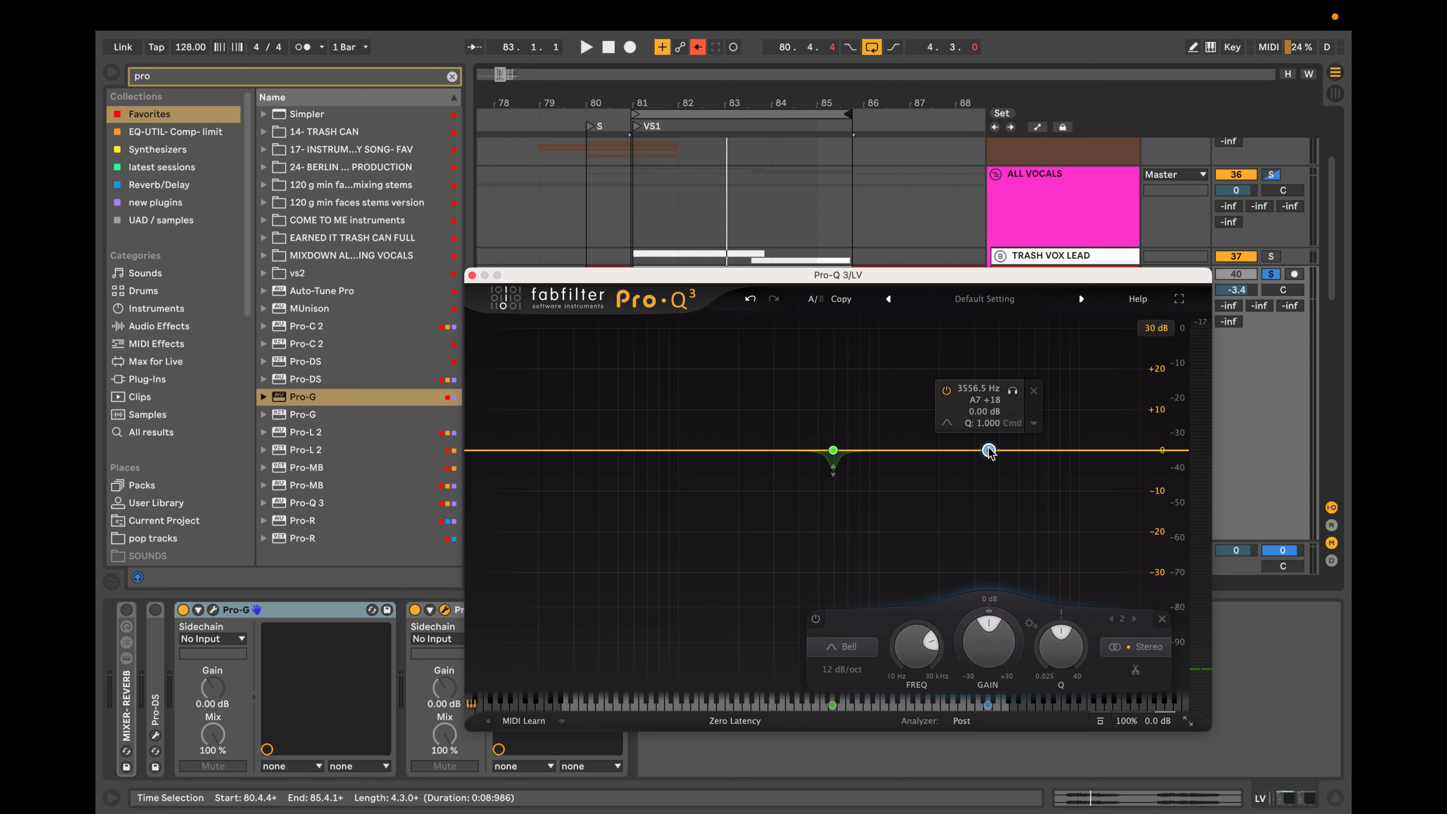
left_click_drag(989, 452, 989, 459)
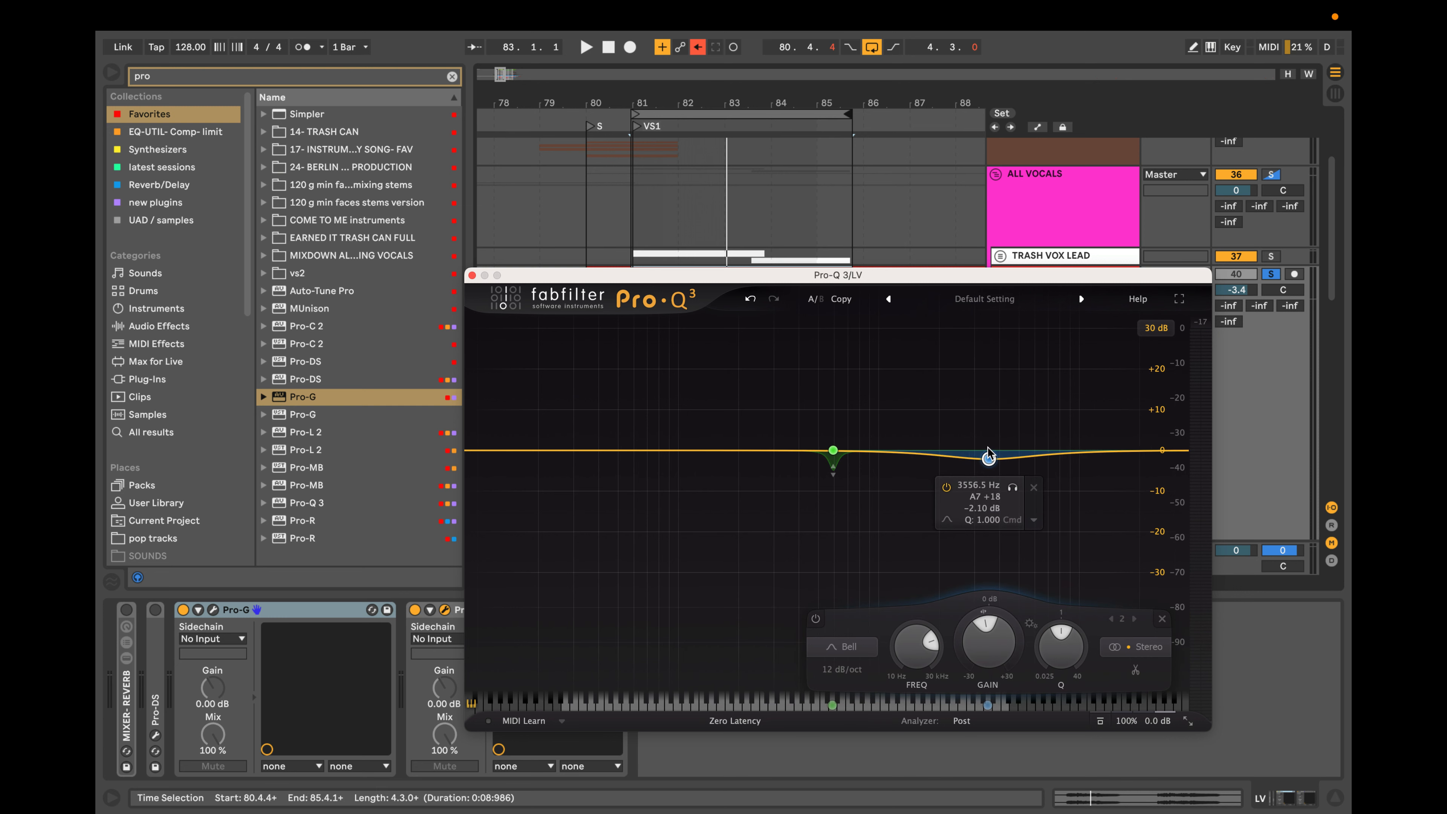
left_click(1033, 489)
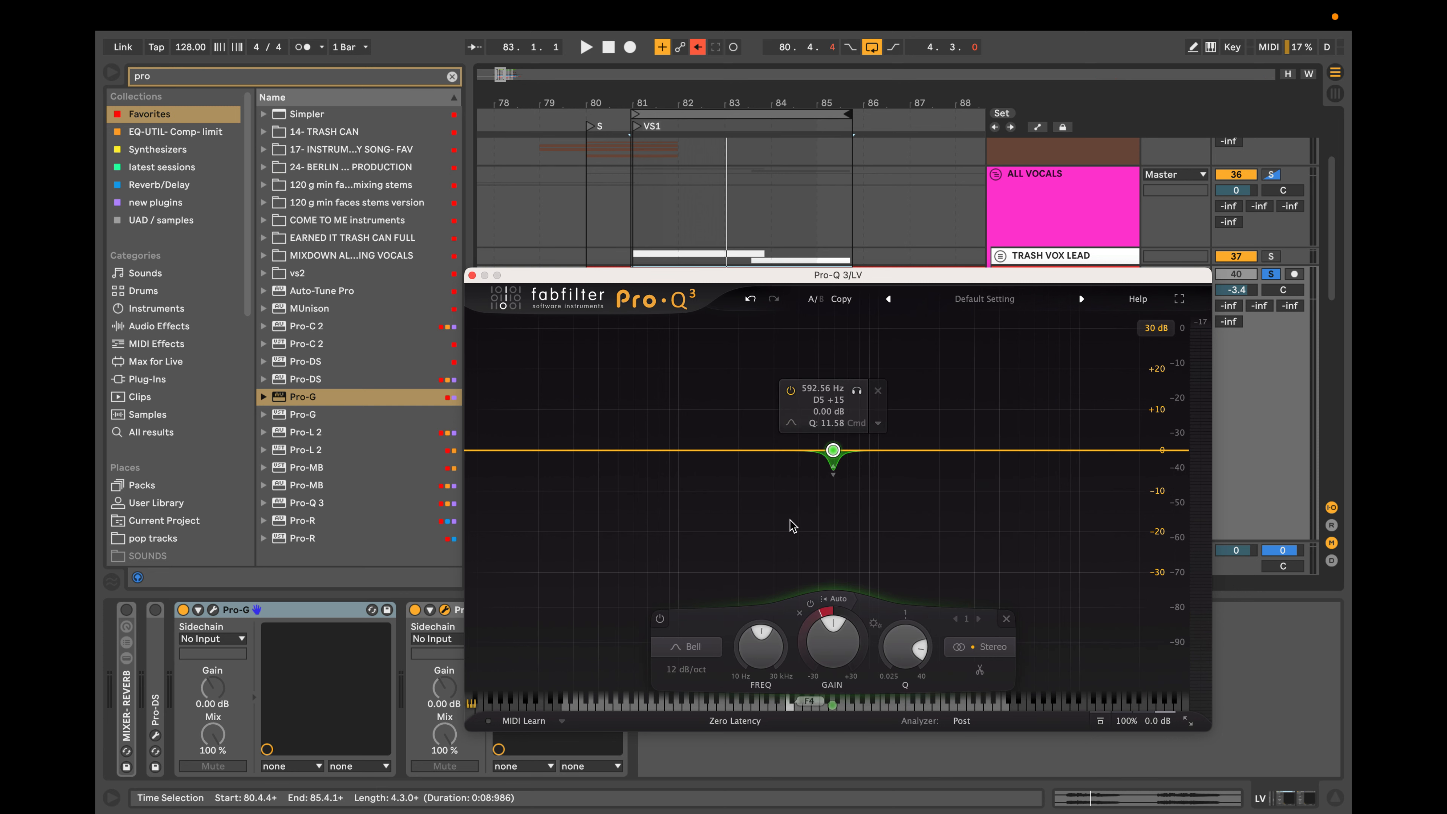
Play the vocal to check its spectrum and add a second dynamic bell band at 2439.5 Hz with a Q of 10.92.
key("space")
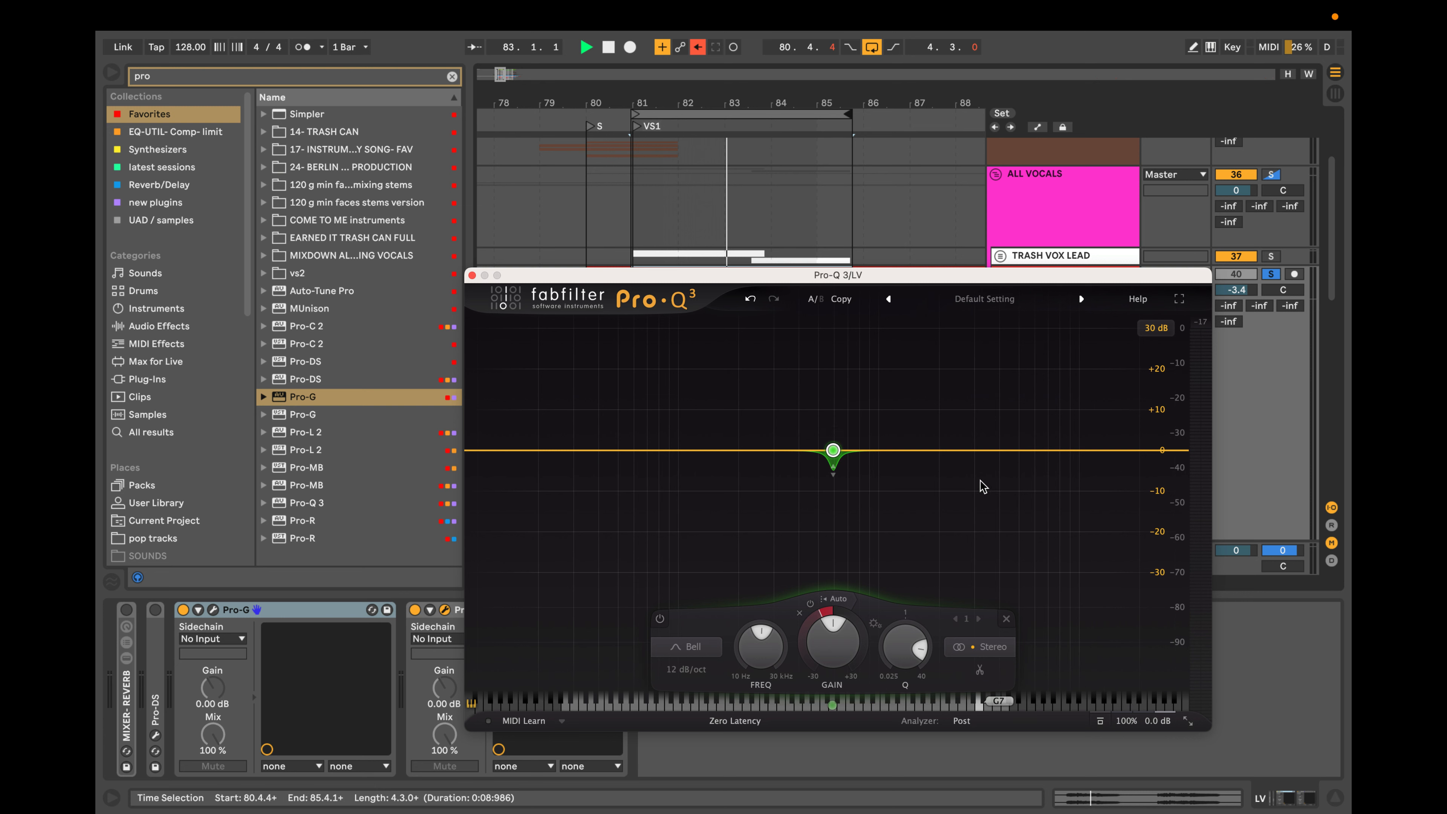
mouse_move(816, 454)
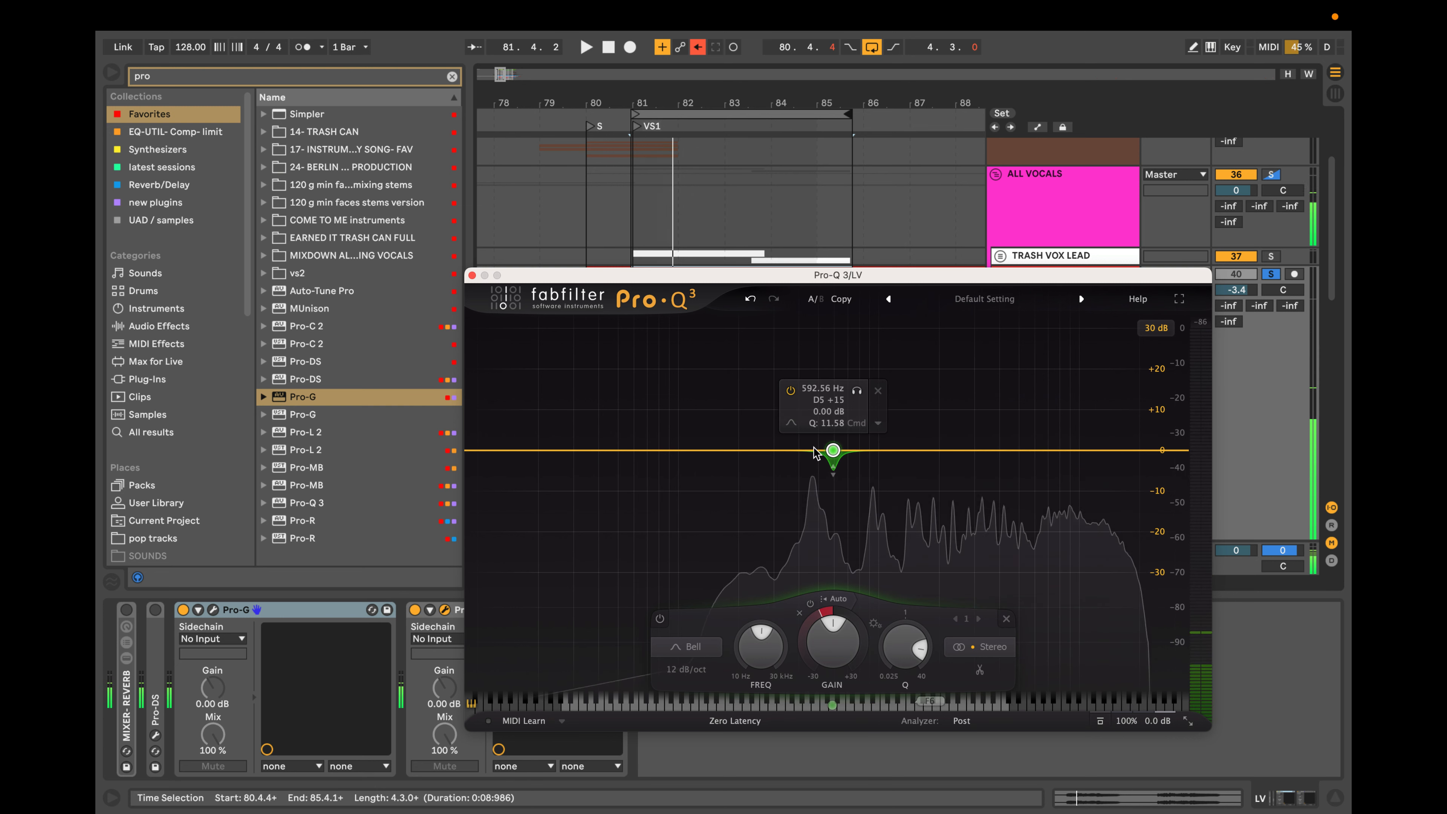
key("space")
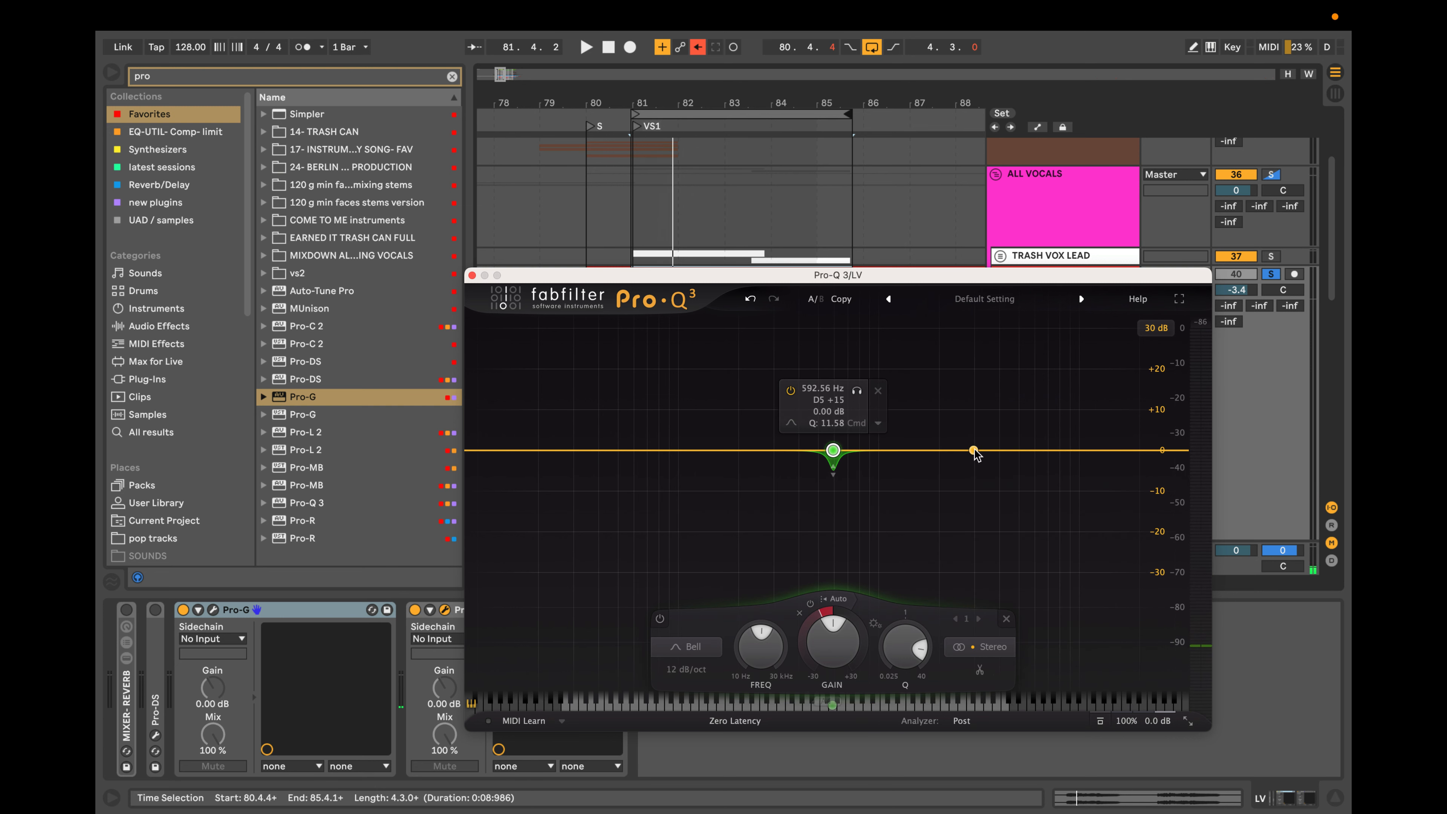
left_click(956, 450)
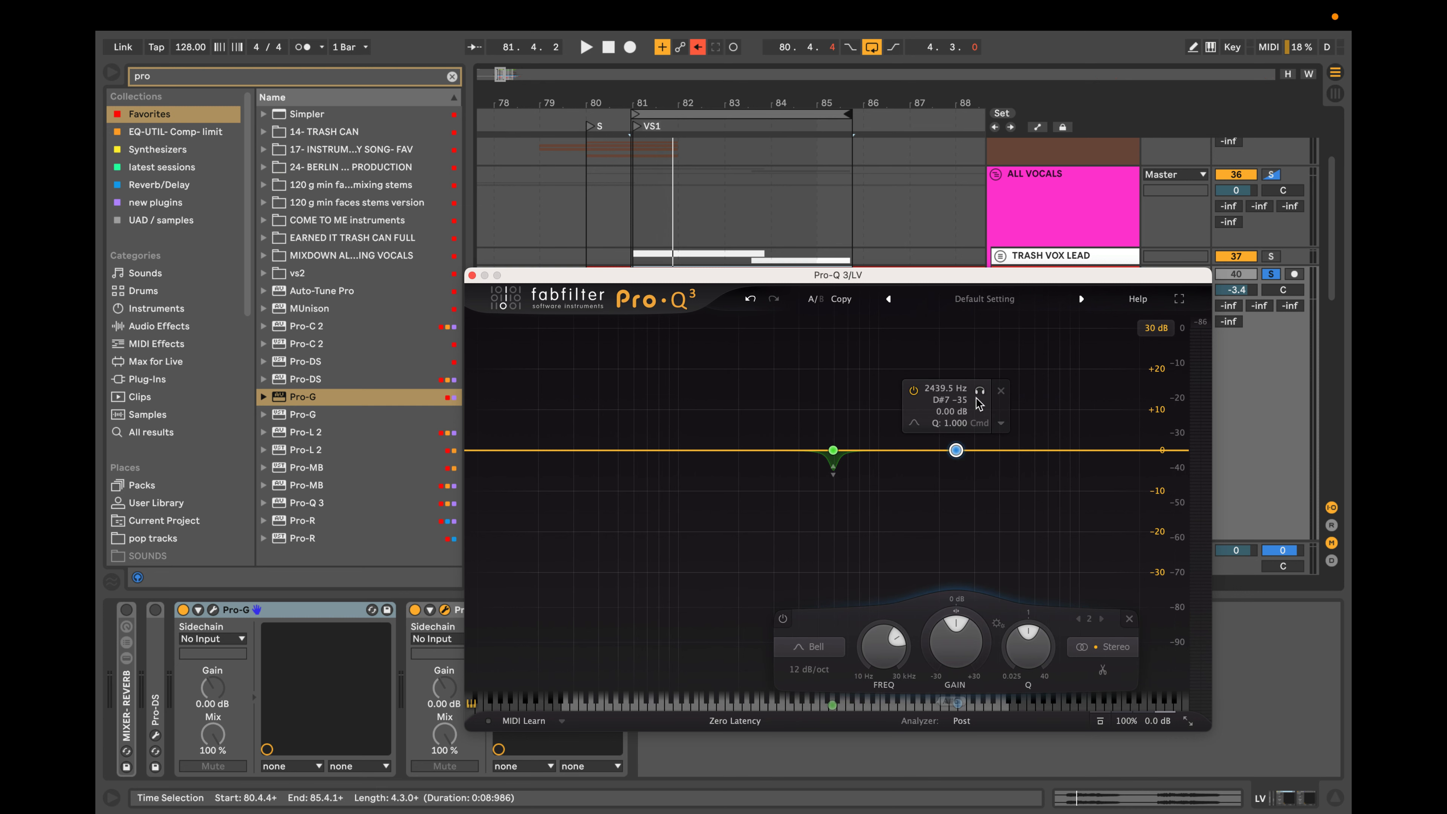
left_click_drag(956, 448, 955, 451)
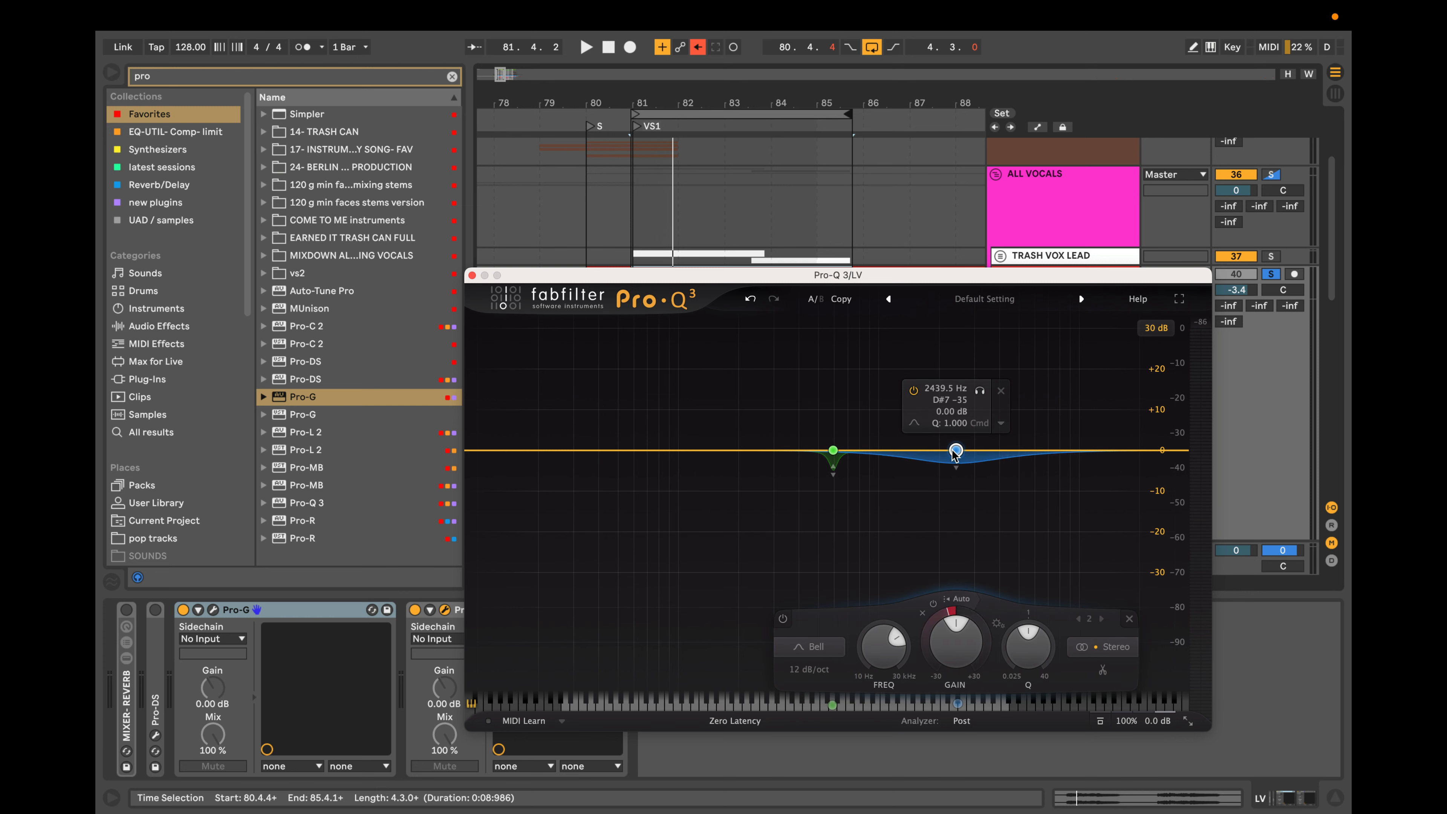
scroll(956, 453, "up", 10)
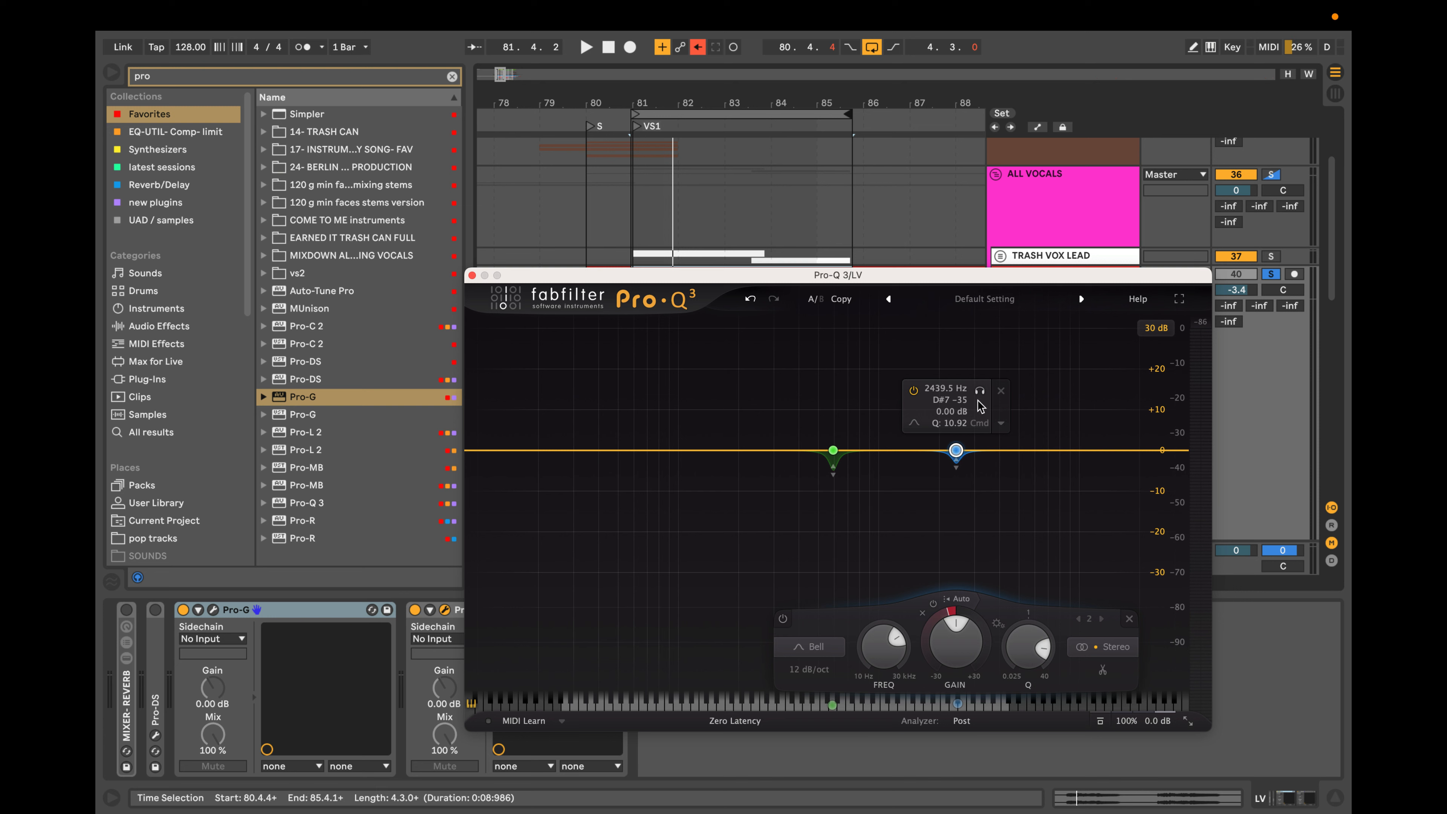
Audition the second band in solo, shift it to 2533.8 Hz and deepen its dynamic reduction.
key("space")
left_click_drag(982, 392, 986, 391)
key("space")
left_click_drag(959, 465, 958, 475)
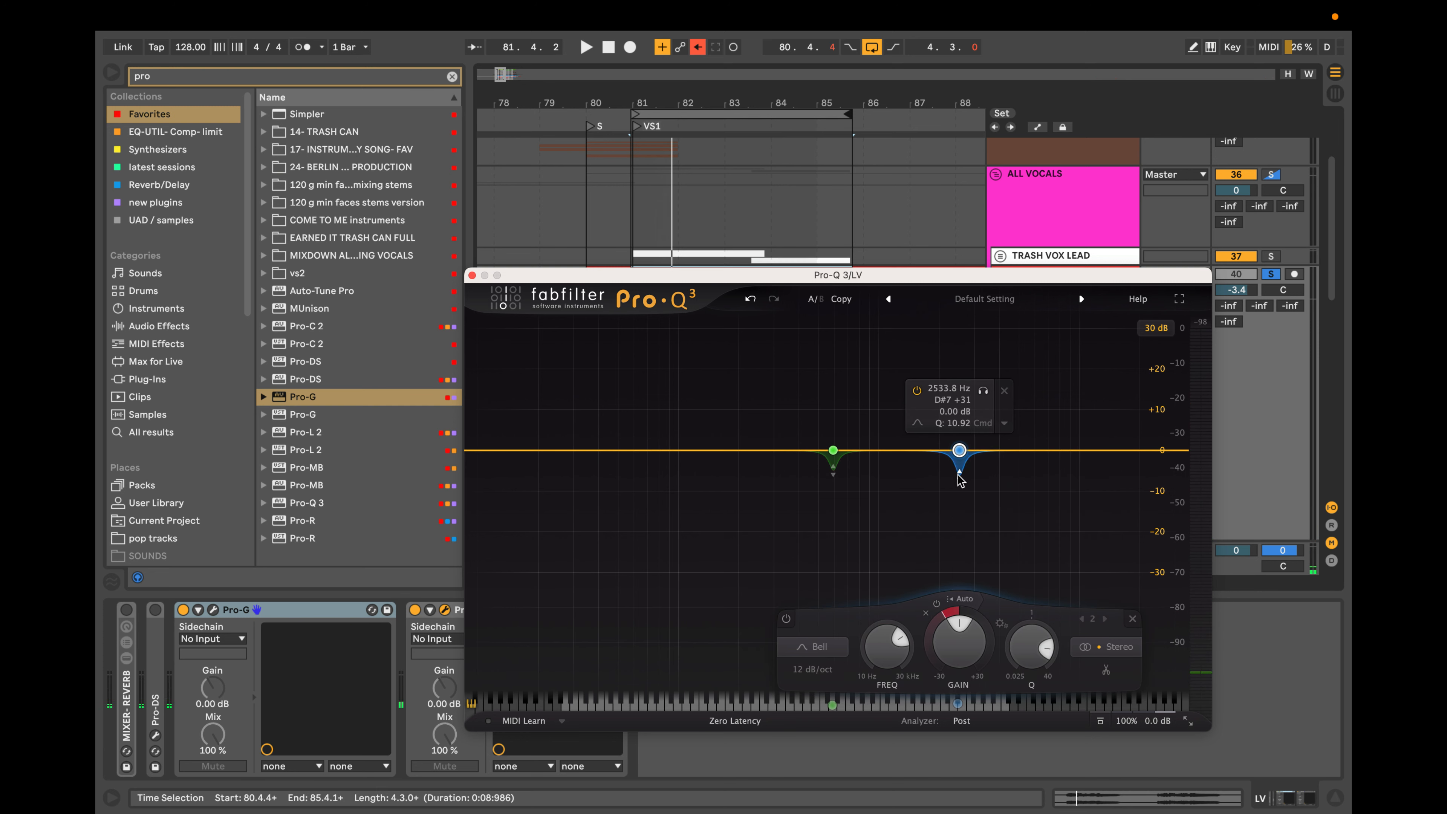
Sweep the second band in solo to 1563.2 Hz, narrow it to a Q of 20.29 and audition the result.
left_click_drag(983, 392, 942, 397)
key("space")
scroll(923, 451, "up", 5)
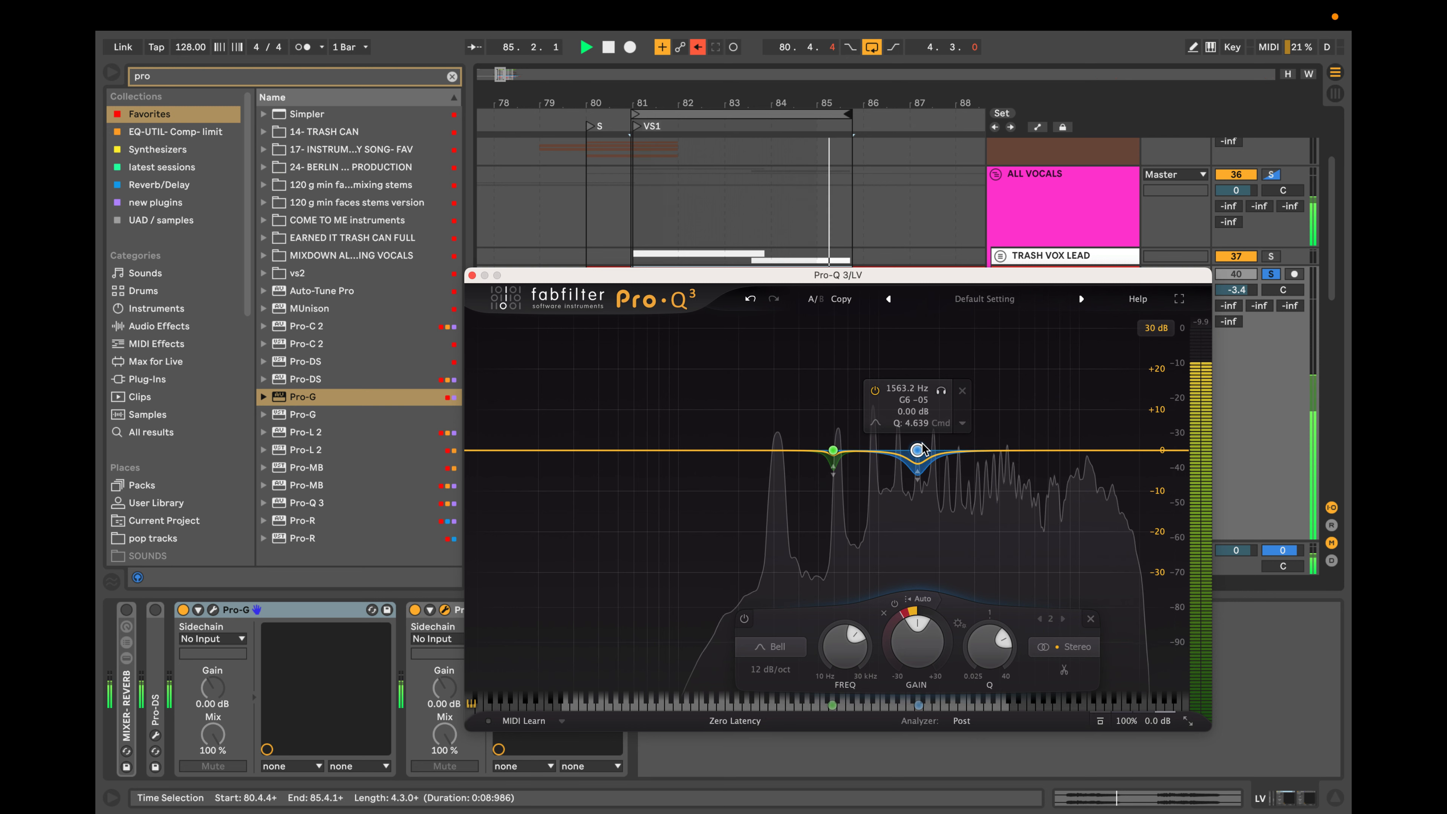
left_click(942, 391)
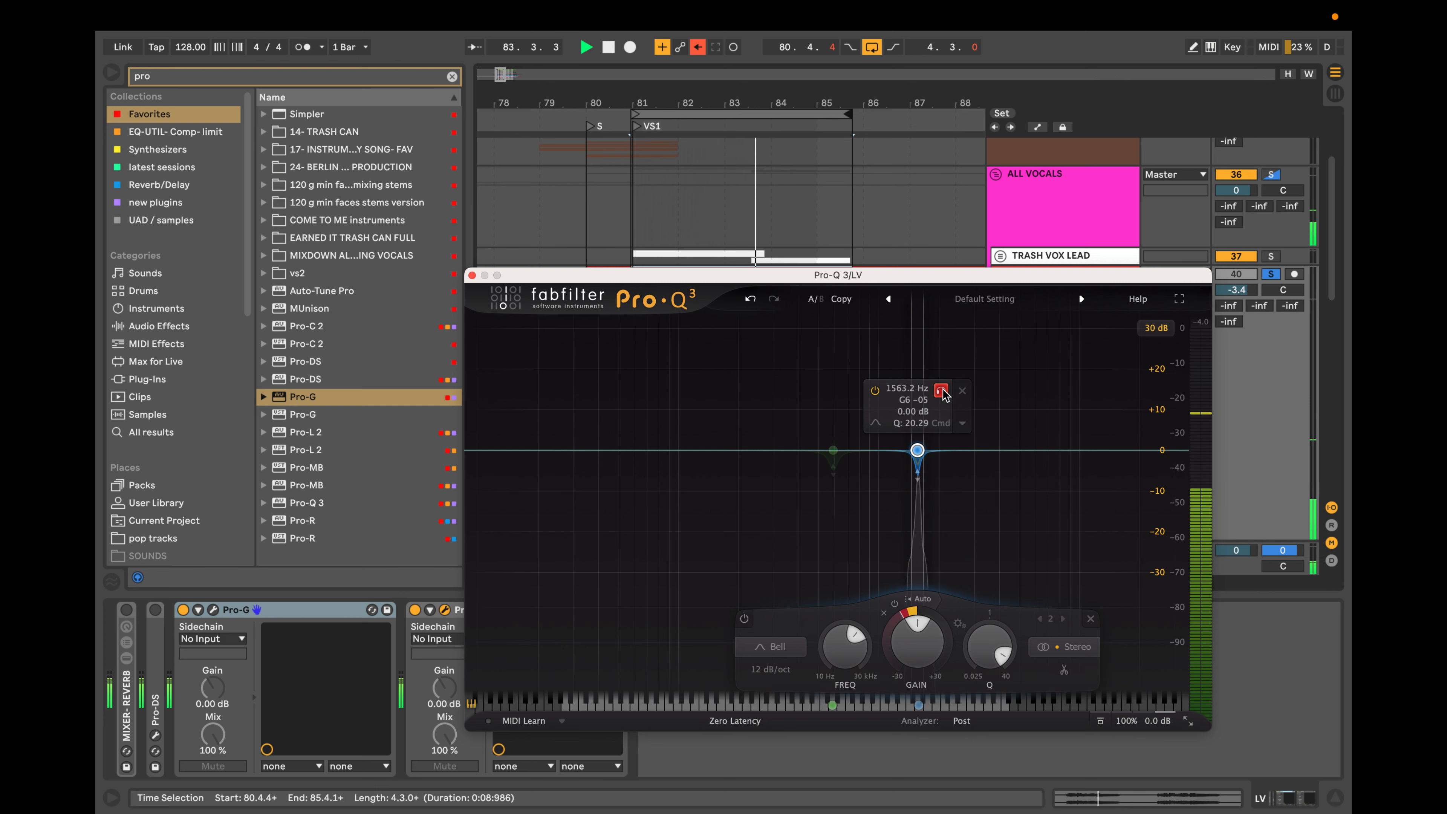
left_click(943, 392)
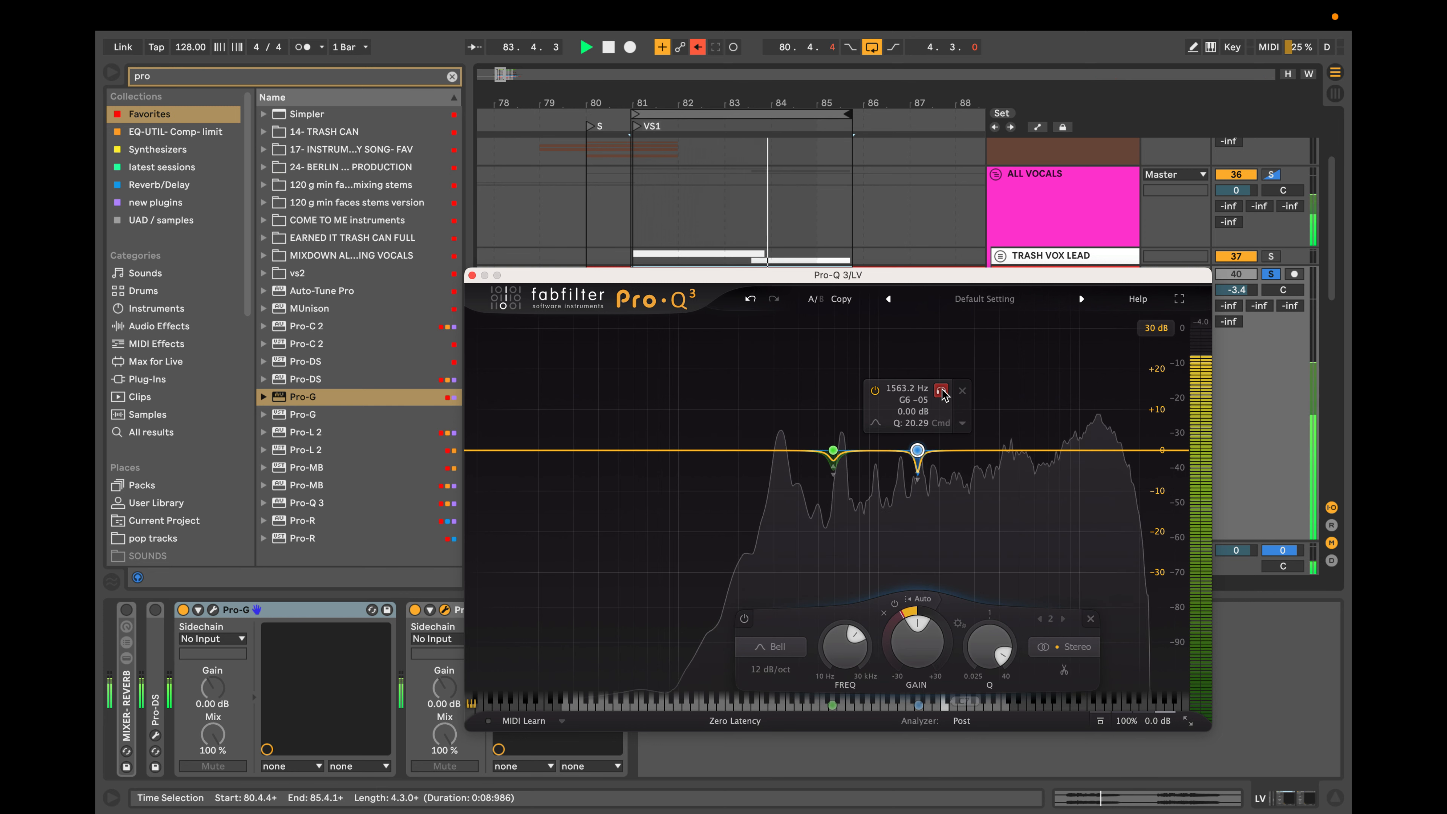
Add a third dynamic bell band with a Q of 18.30 and sweep it in solo to 2106.7 Hz.
left_click(980, 452)
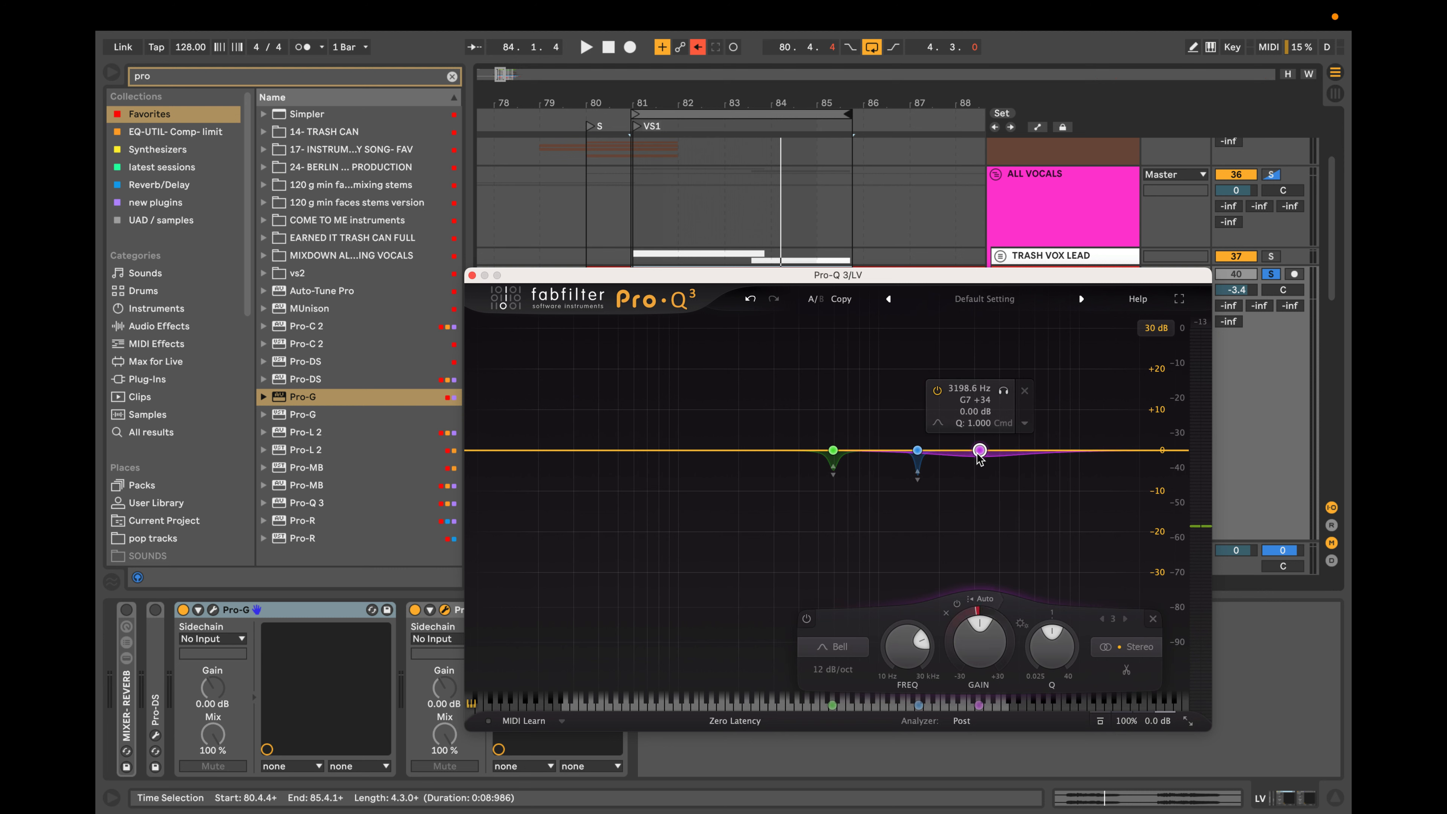
scroll(980, 452, "up", 10)
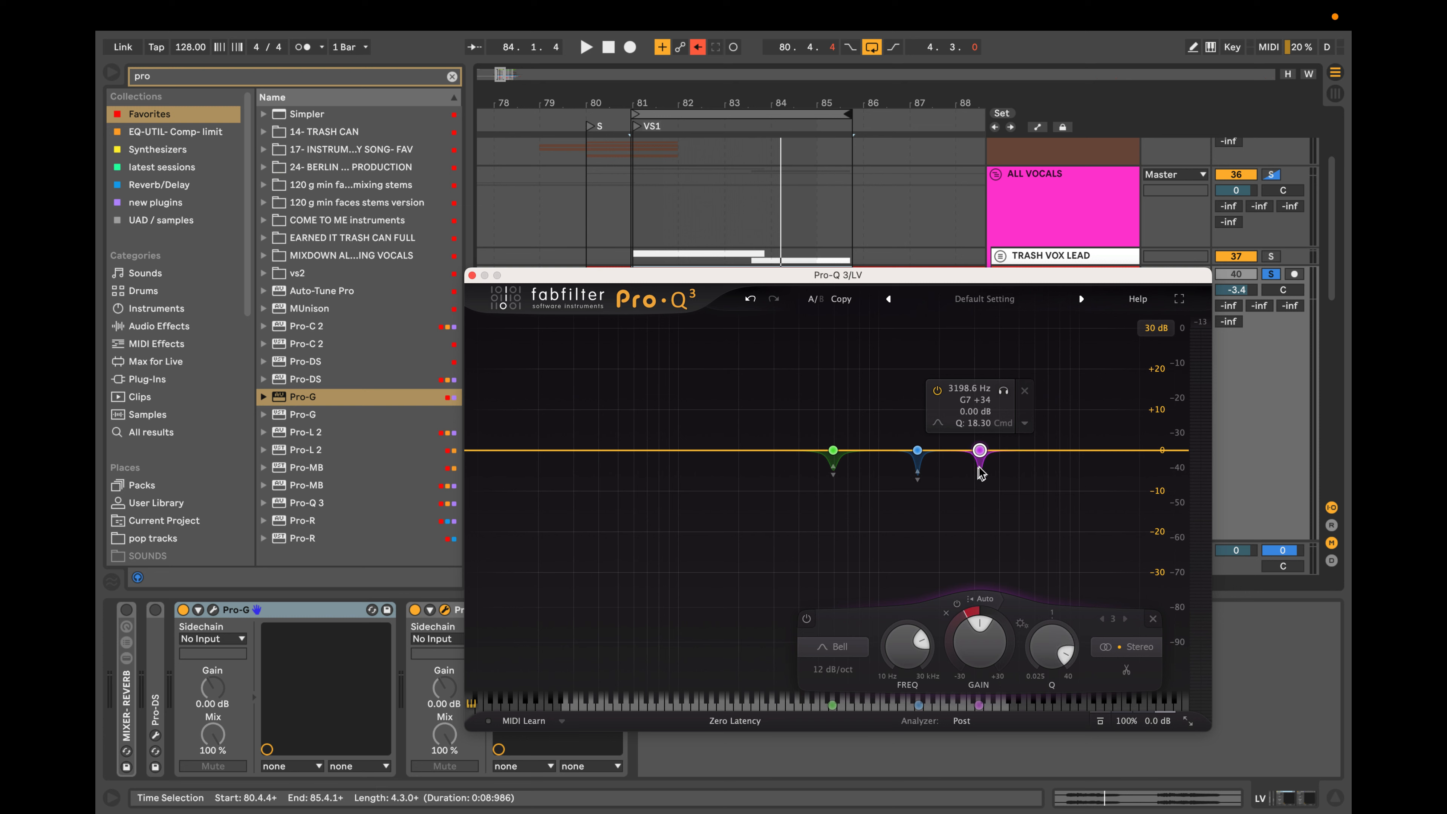
key("space")
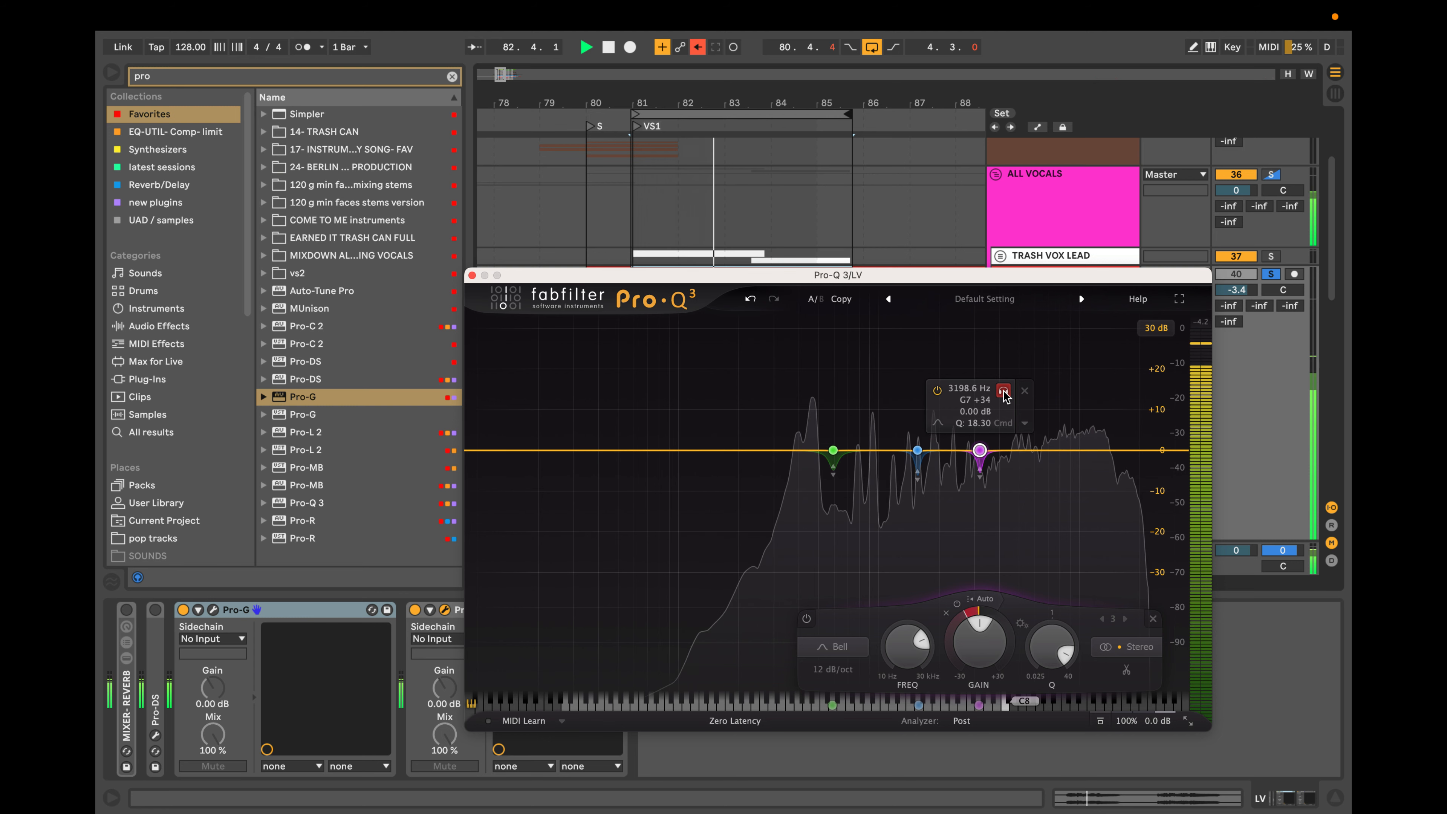
left_click_drag(1004, 395, 968, 397)
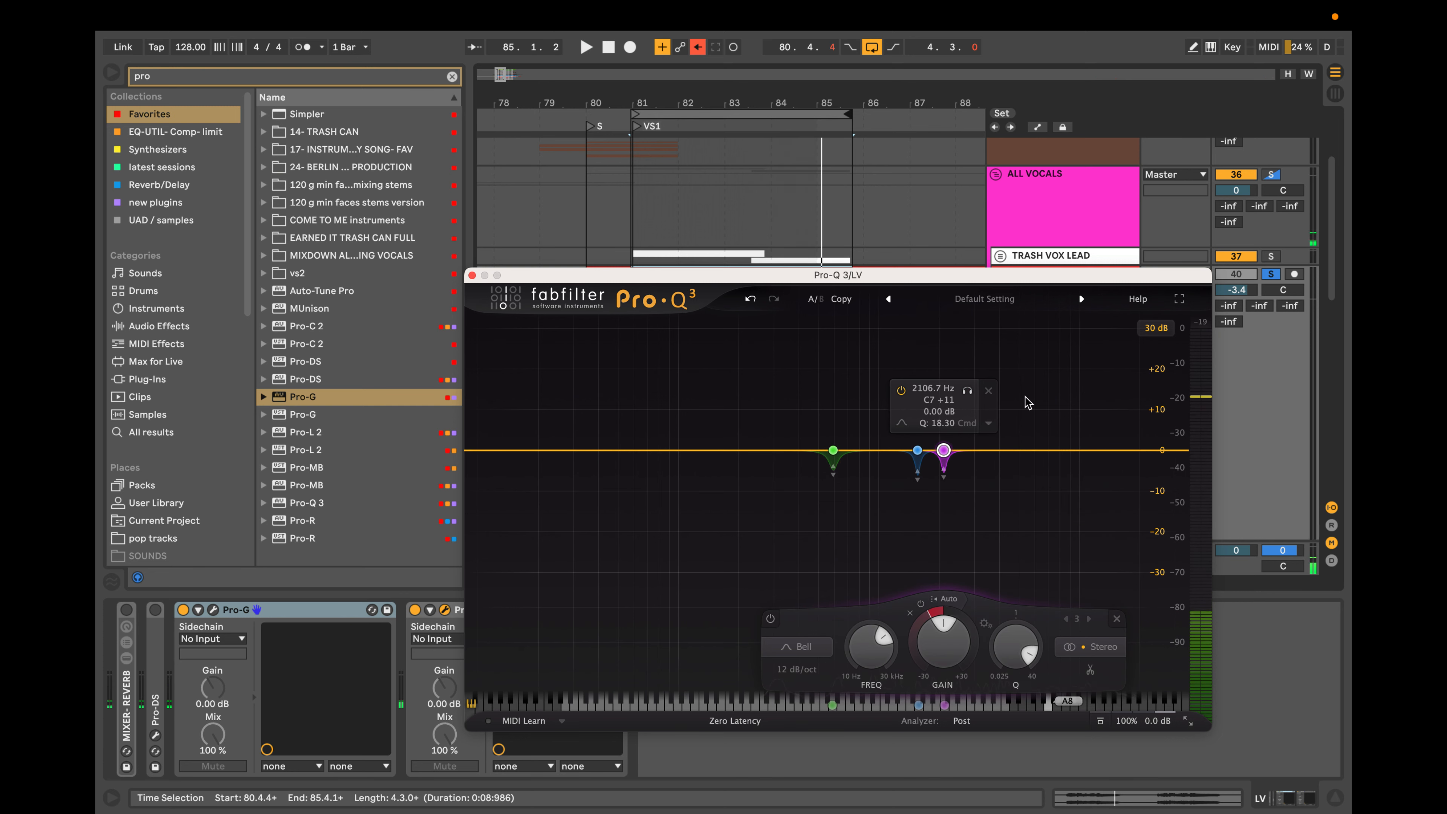
left_click_drag(968, 397, 969, 399)
key("space")
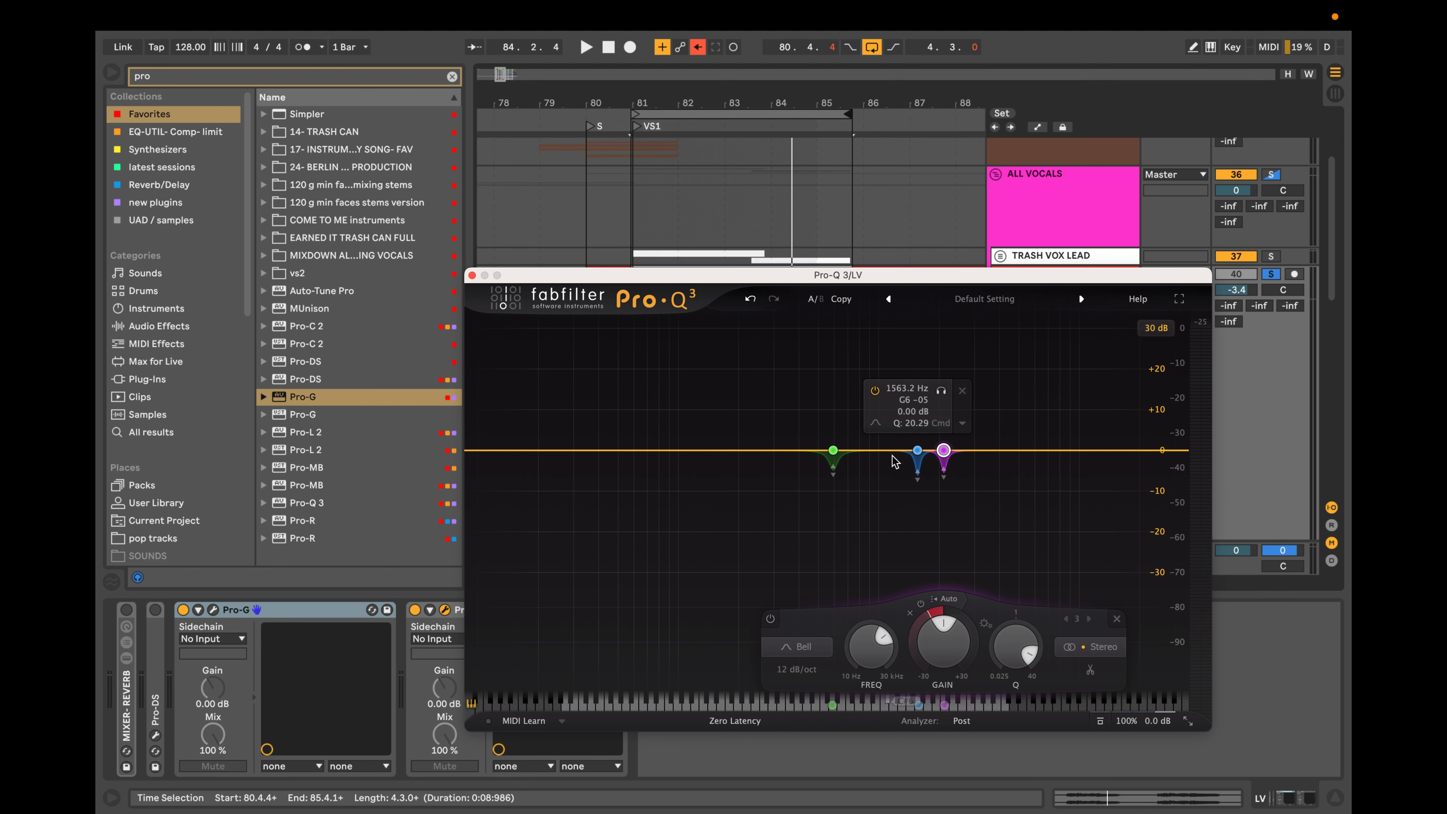
Play the vocal briefly and add a fourth dynamic bell band at 994.15 Hz with a Q of 12.11.
key("space")
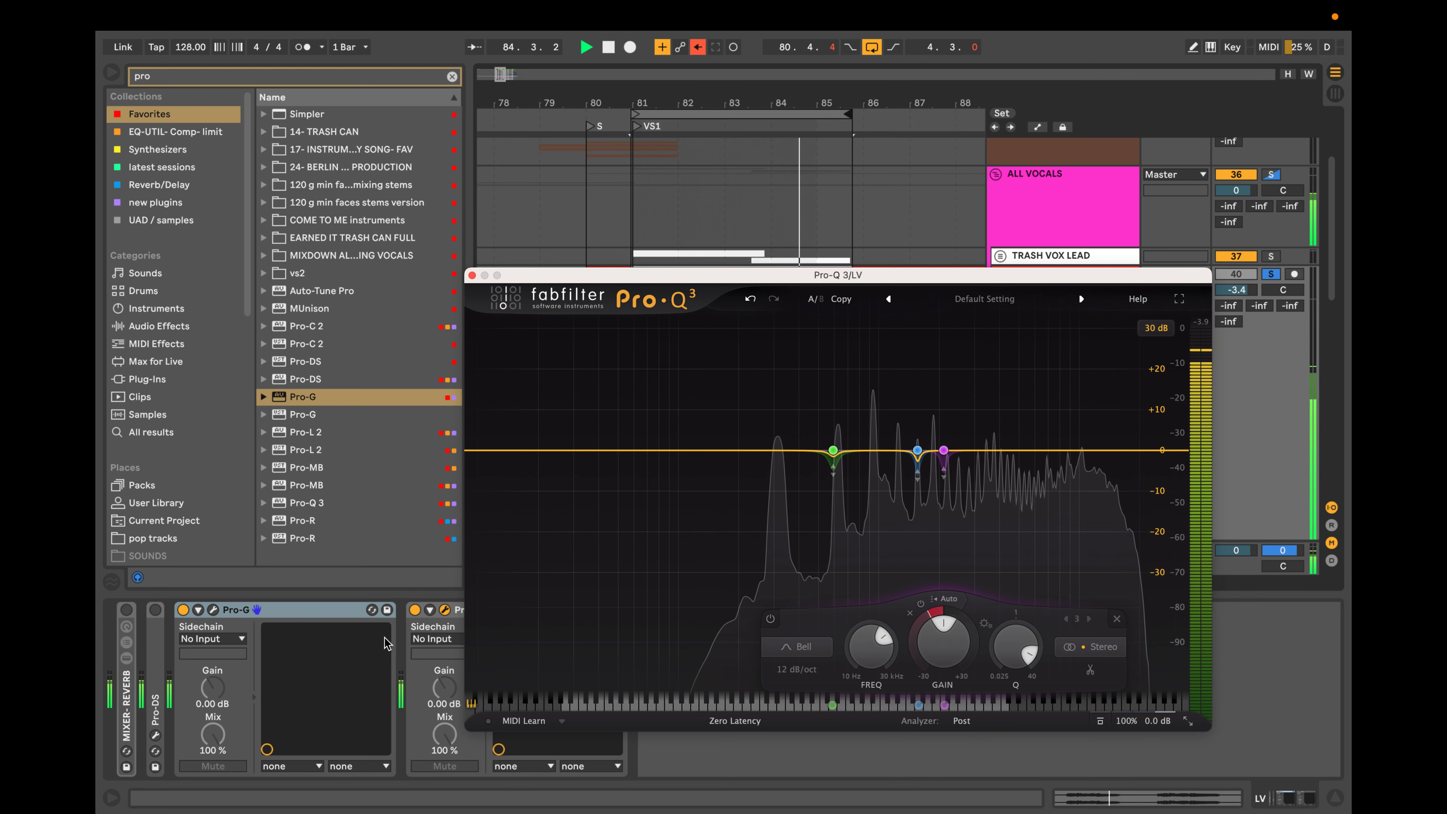
key("space")
left_click(877, 451)
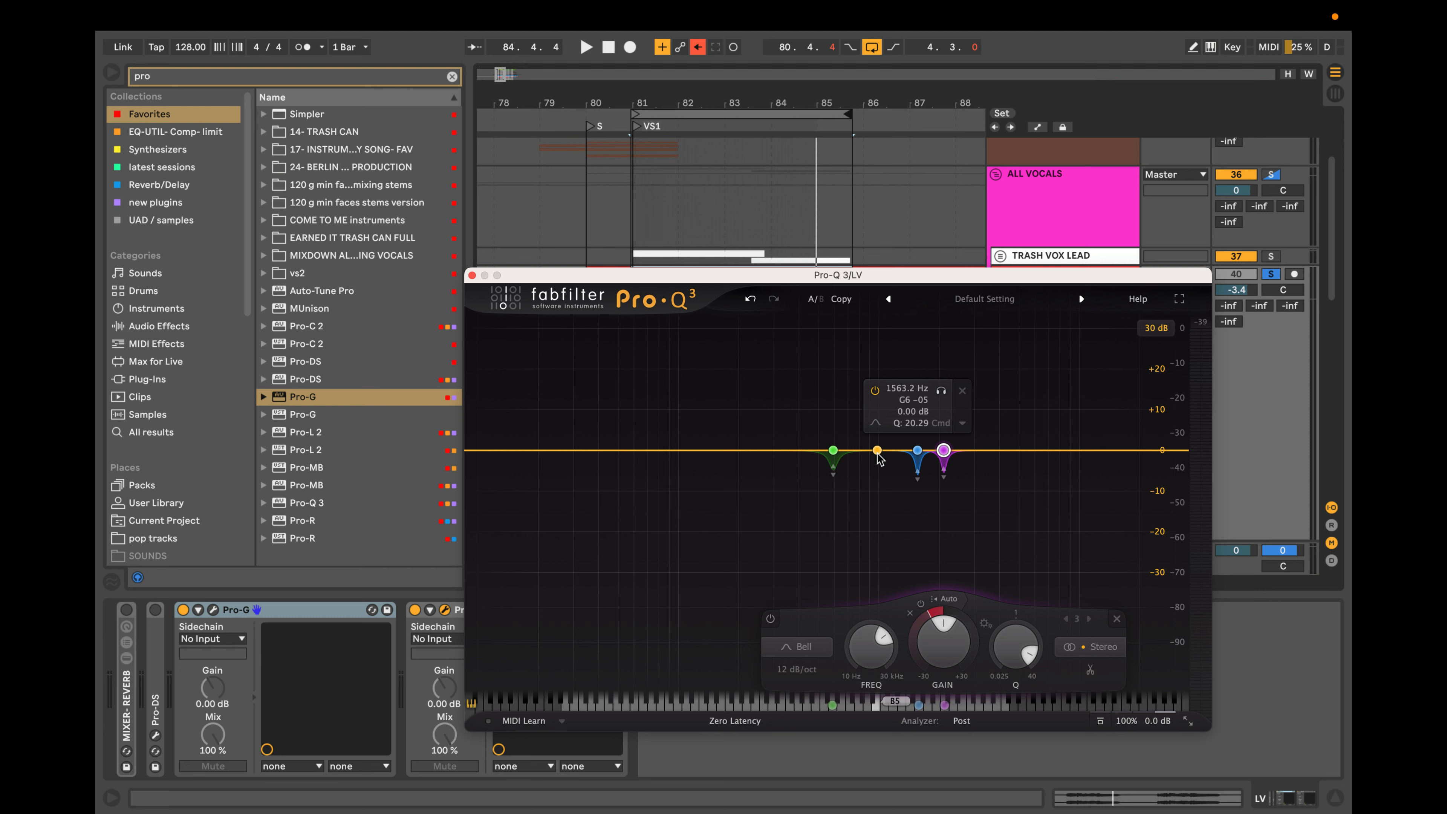
left_click(878, 451)
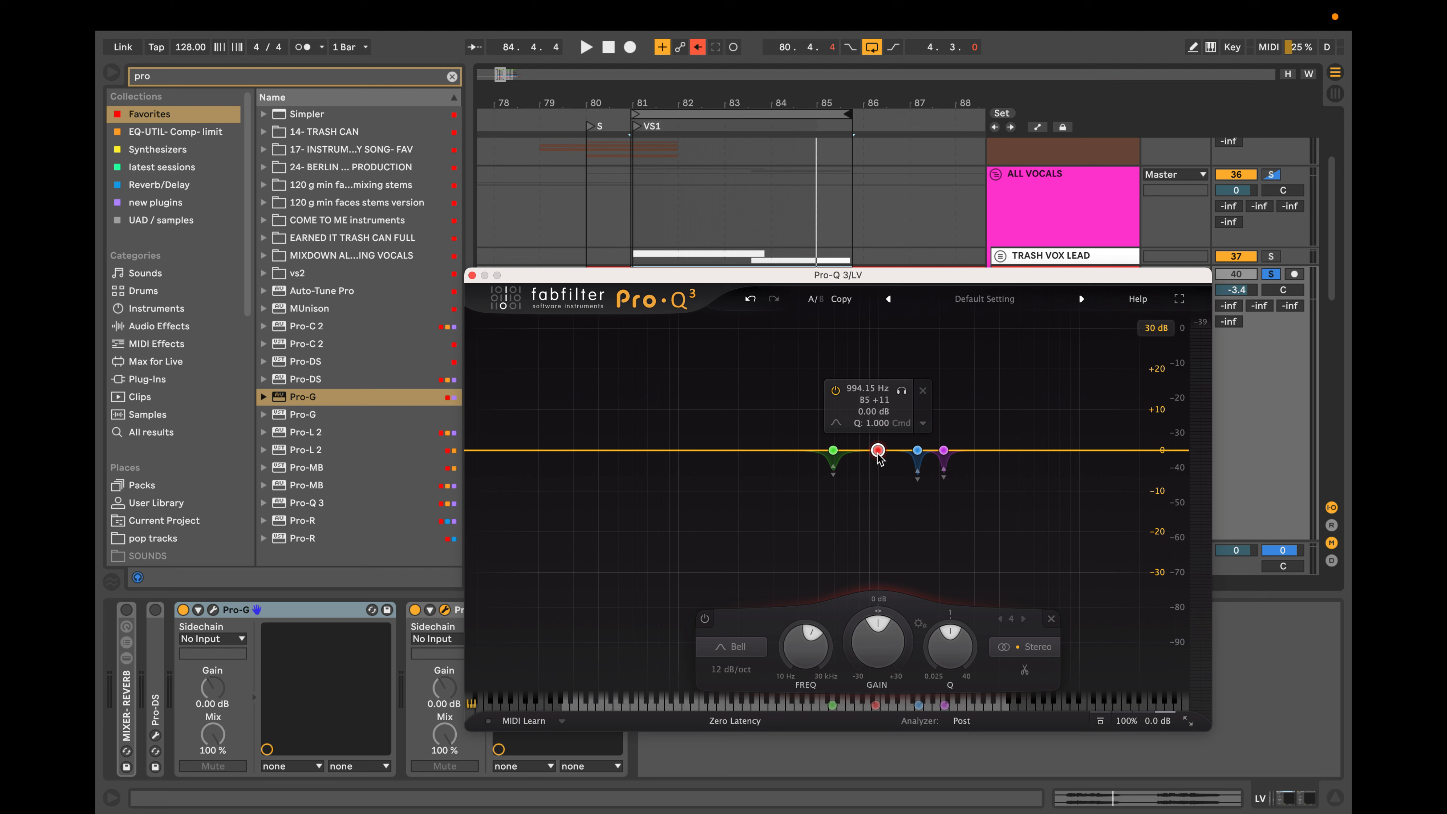
scroll(877, 455, "down", 4)
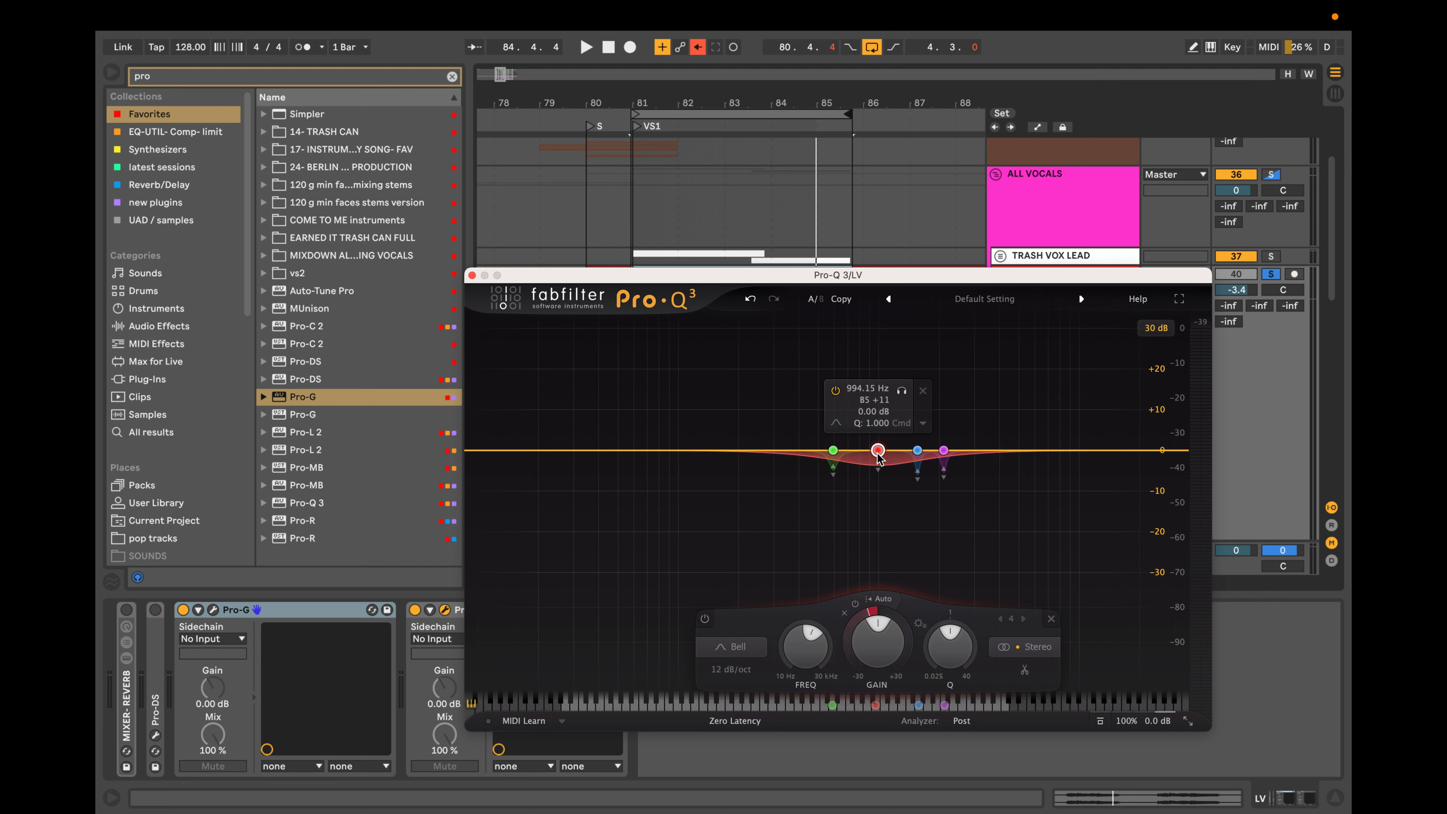
scroll(878, 456, "up", 3)
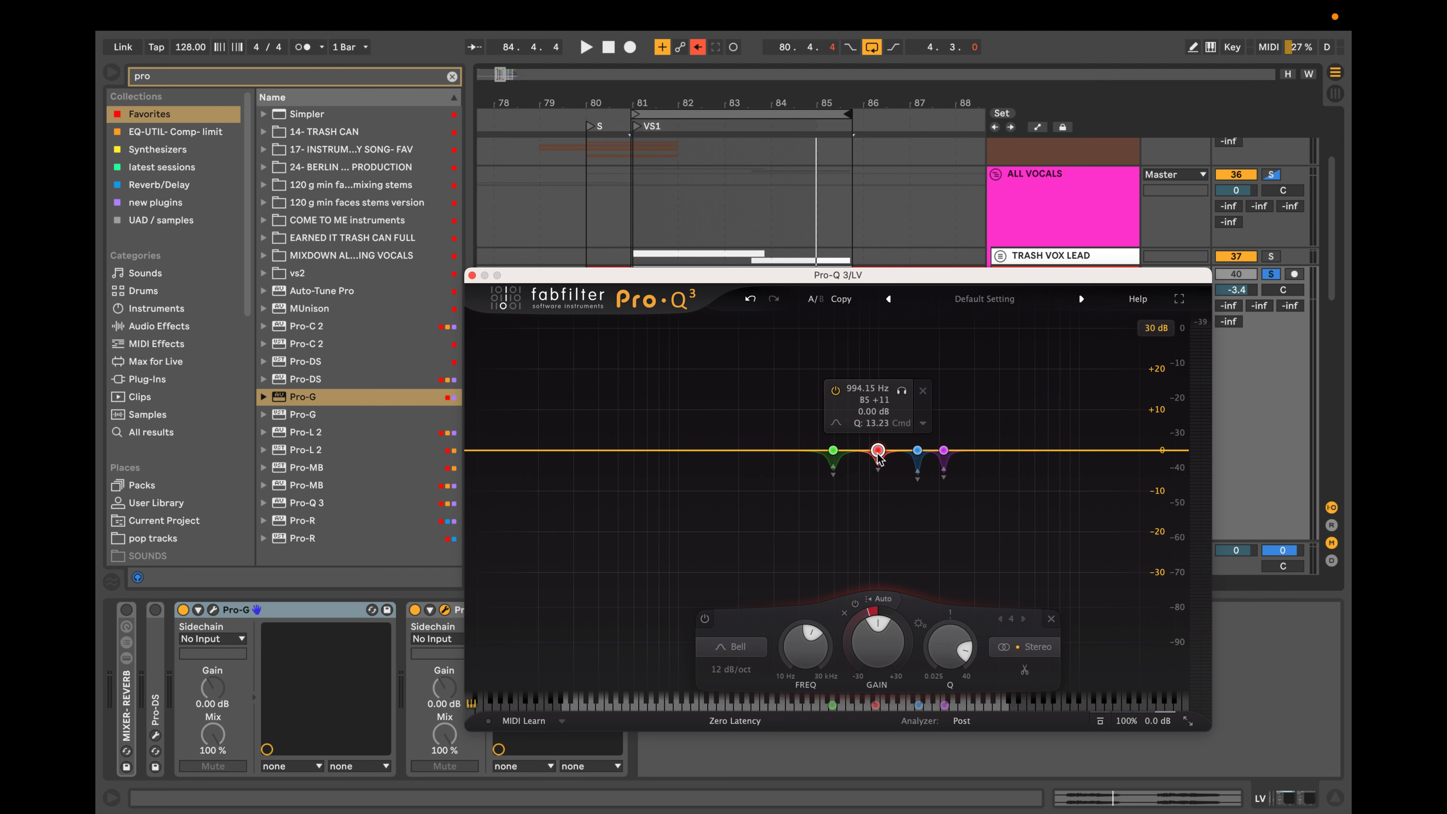
scroll(878, 456, "up", 1)
Sweep the fourth band in solo to 937.75 Hz, deepen its dynamic reduction and play the vocal to check it.
left_click(902, 391)
key("space")
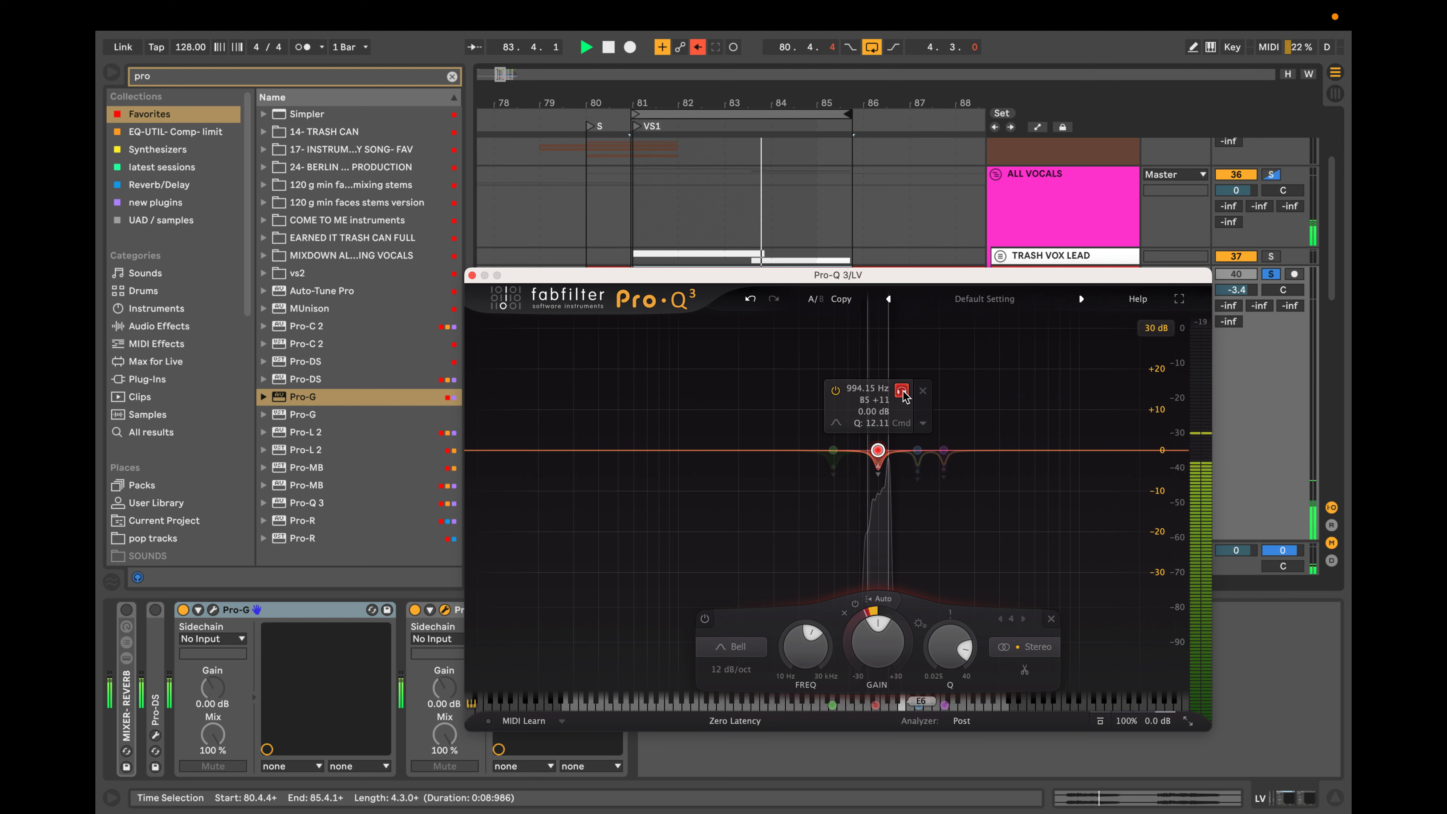
left_click_drag(904, 394, 901, 393)
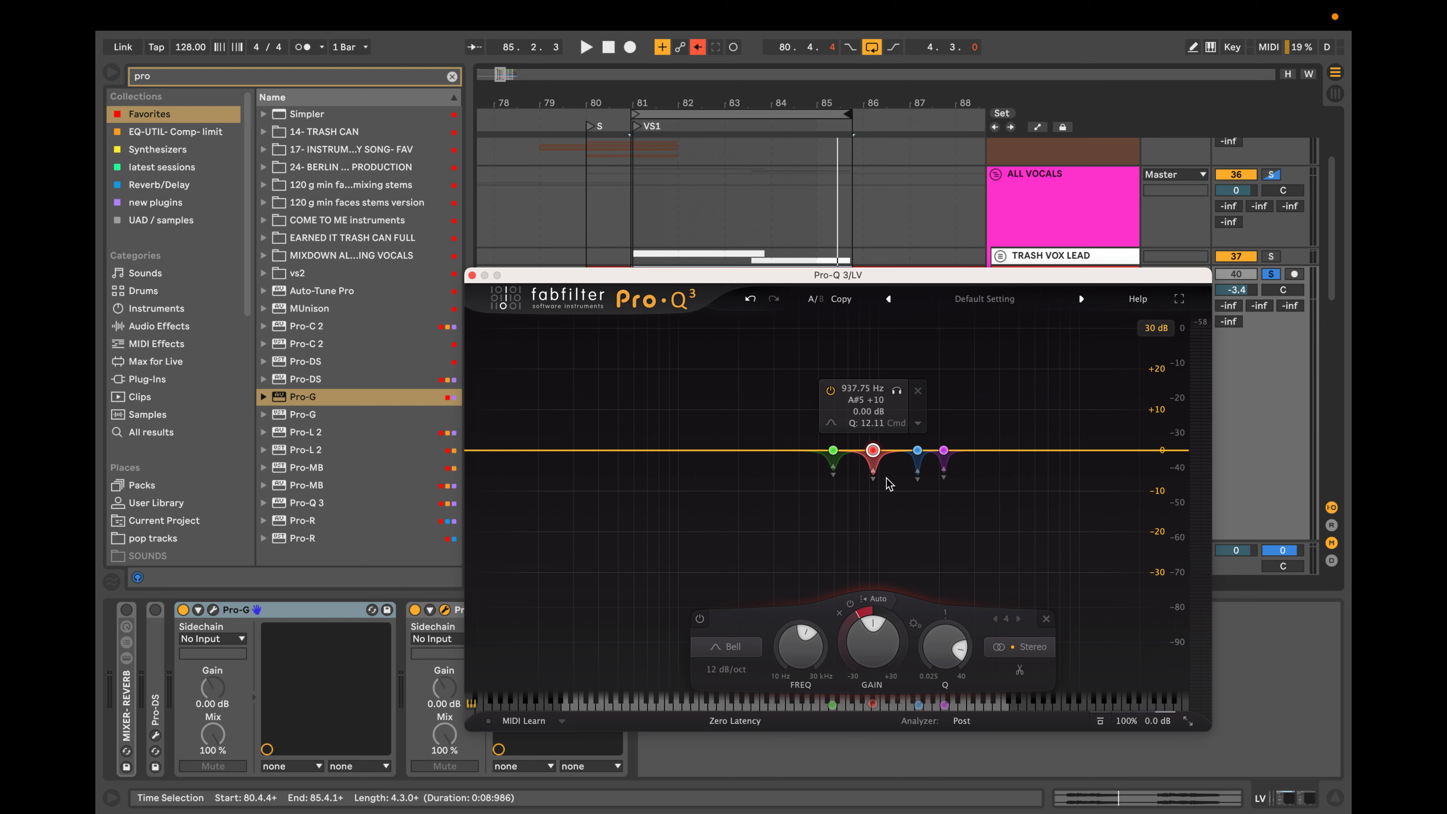
key("space")
left_click(834, 475)
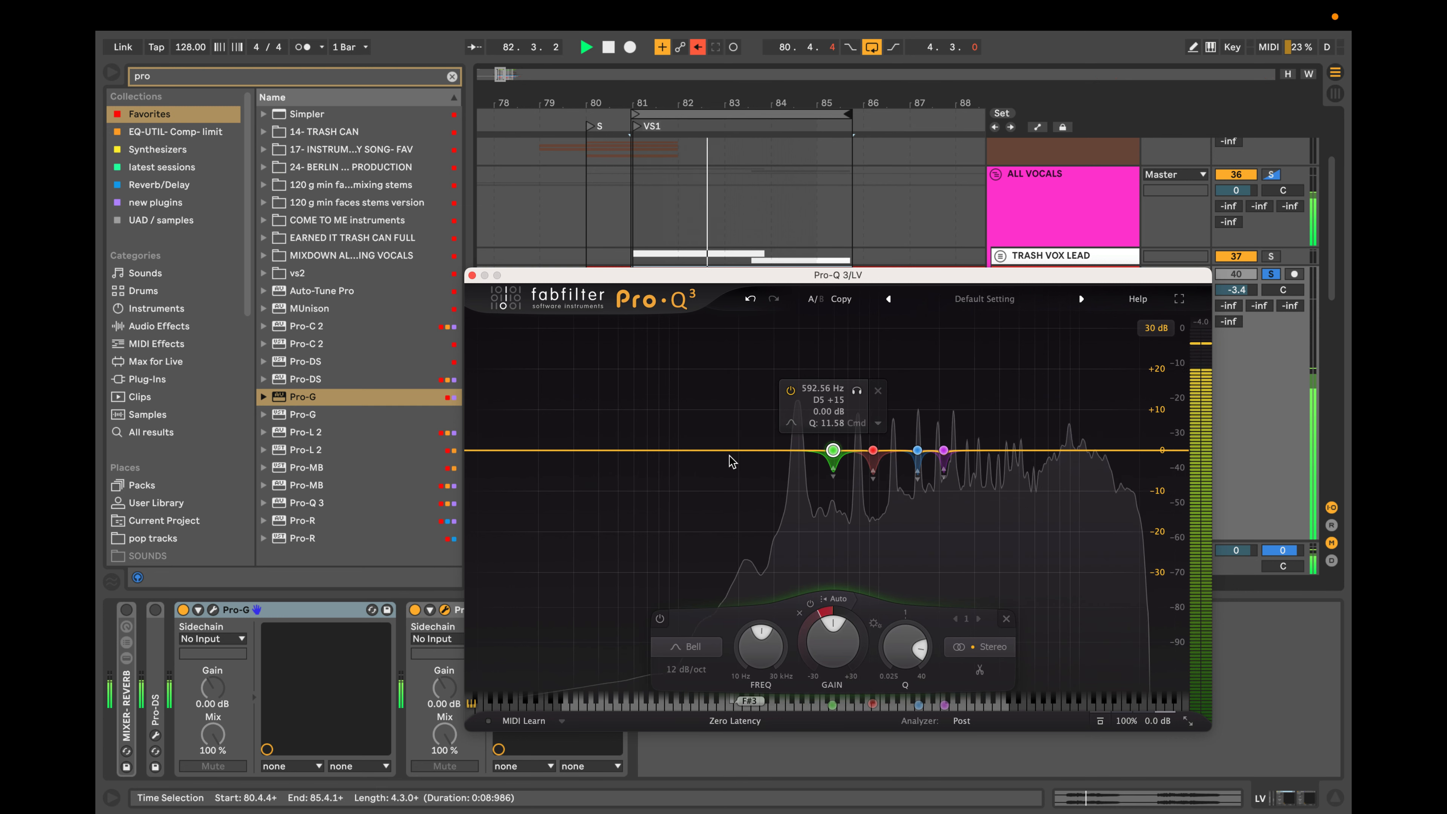
key("space")
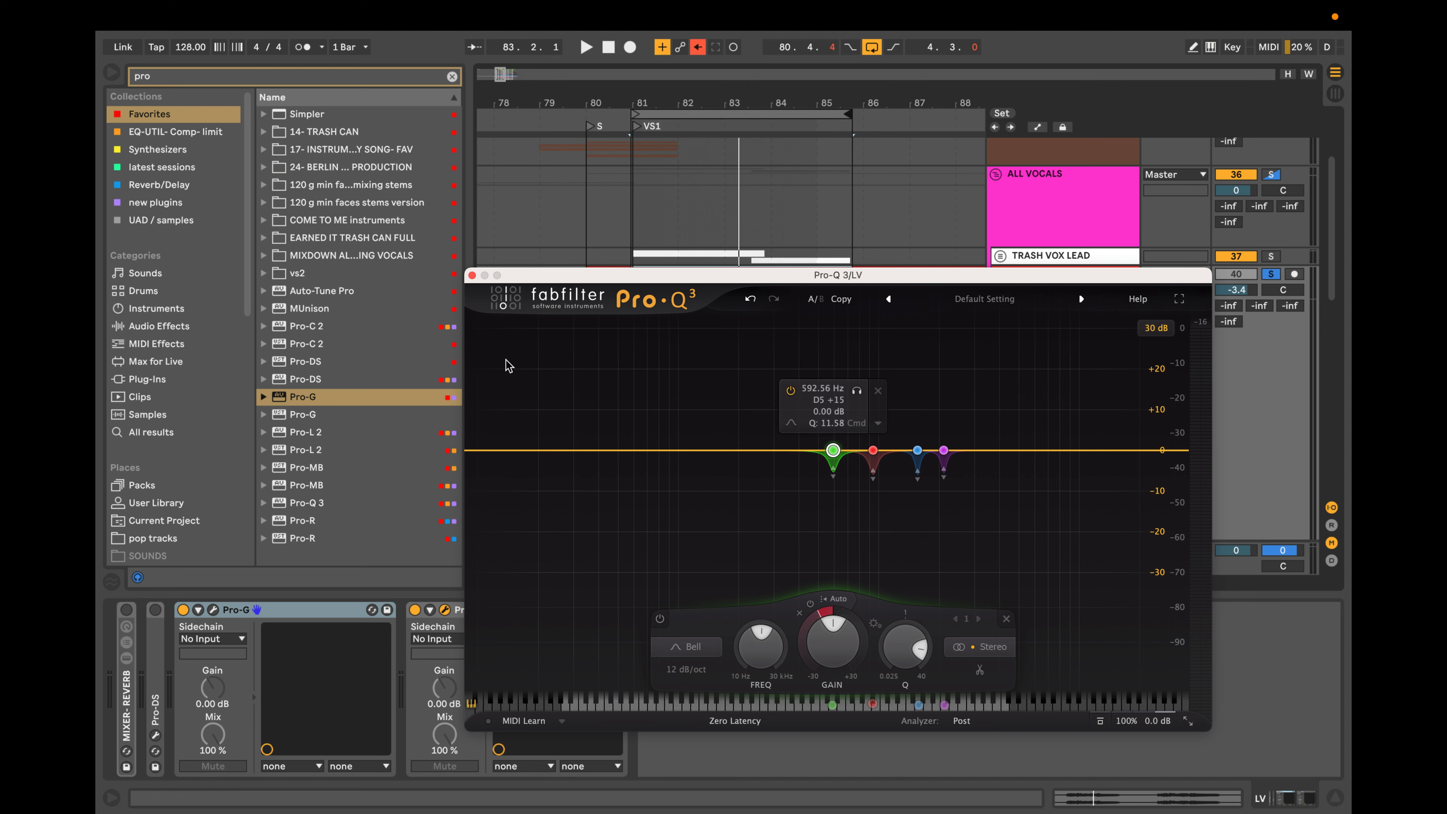
Insert a Utility device after Pro-Q 3 with its gain at -inf dB and start playback.
left_click_drag(742, 275, 1047, 236)
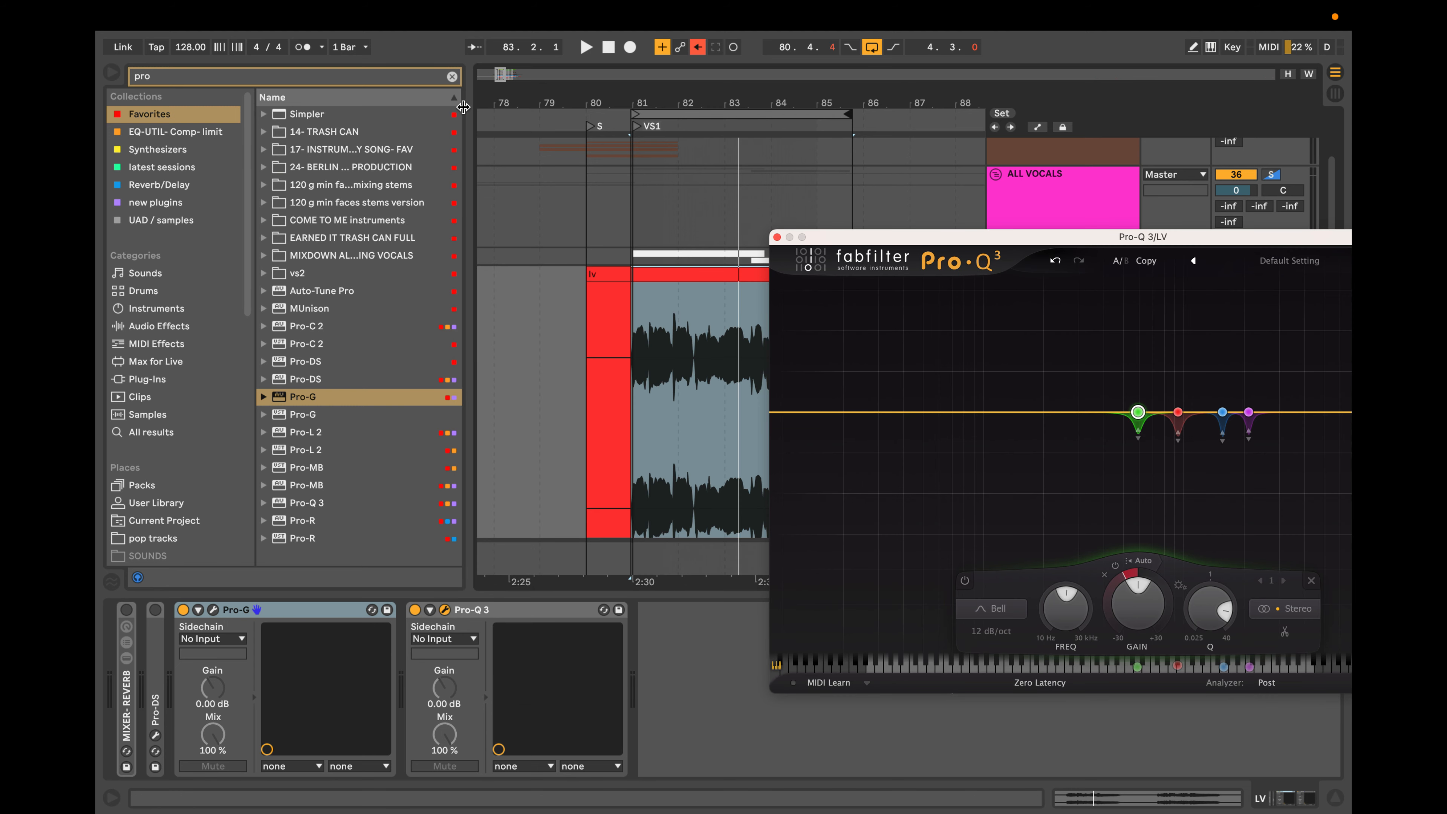
left_click(450, 77)
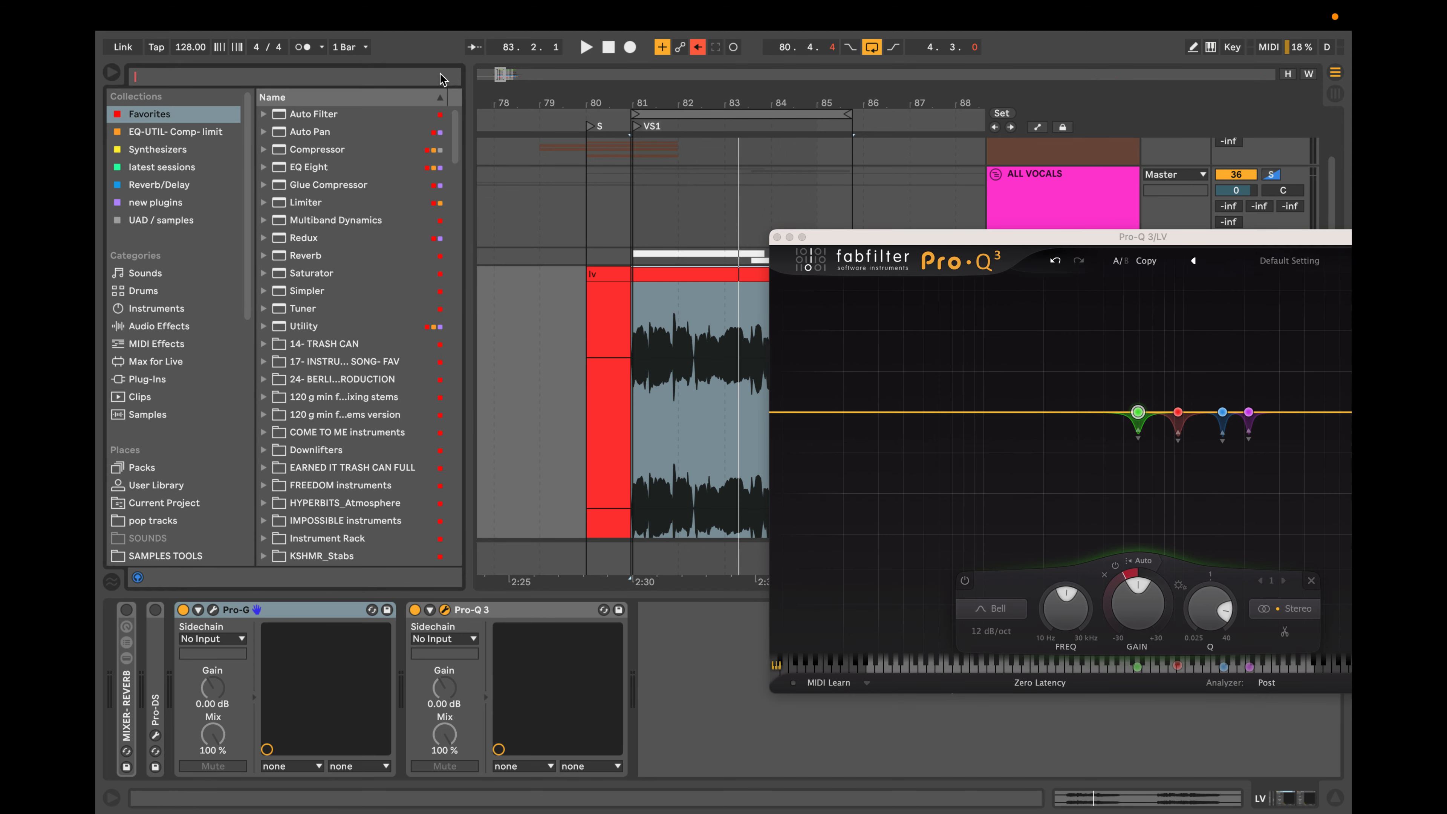
type("util")
left_click_drag(295, 120, 733, 787)
key("space")
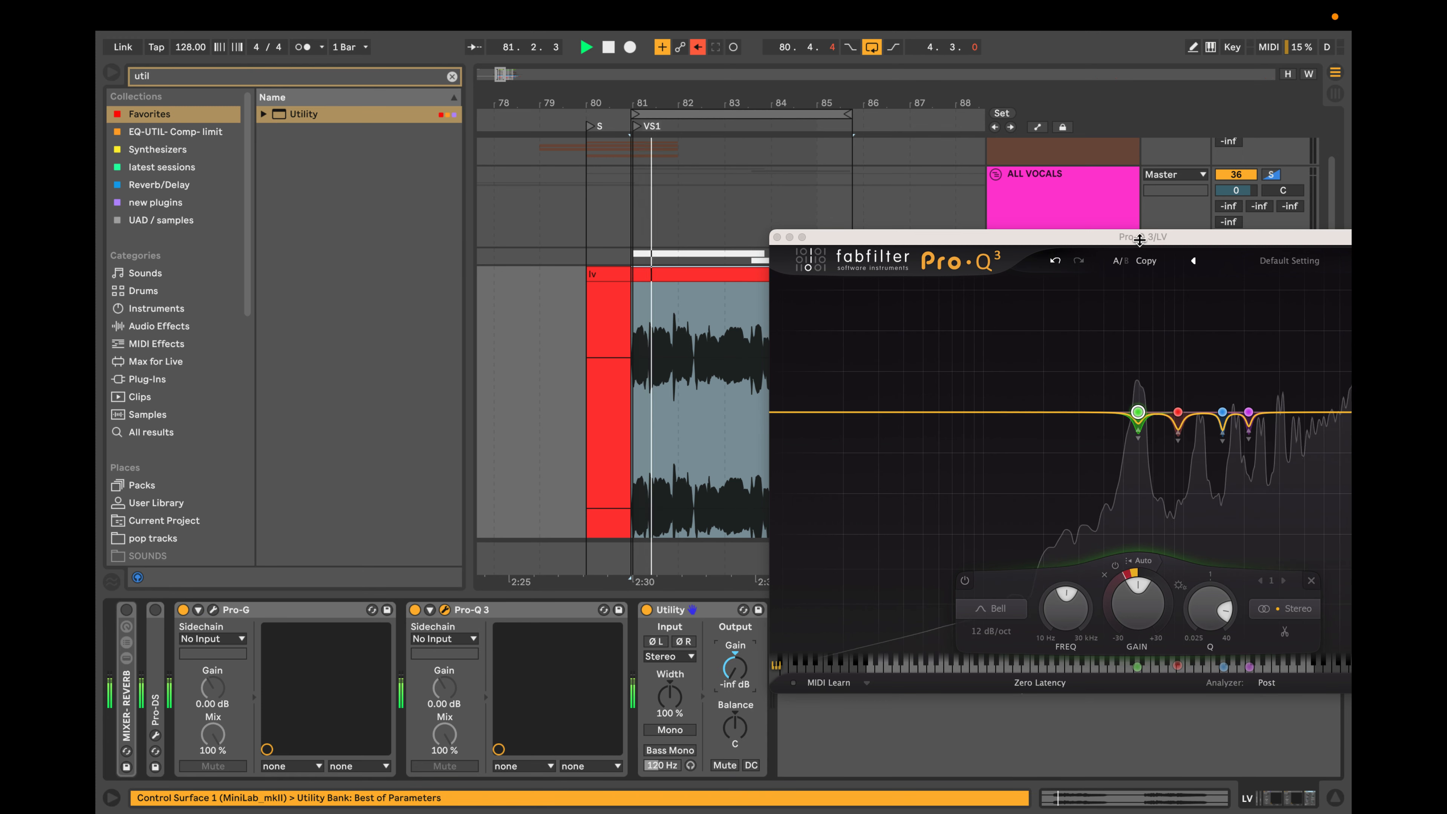
Enlarge the Pro-Q 3 window to the Very Large size and reposition it so the whole display shows.
left_click_drag(1147, 243, 921, 196)
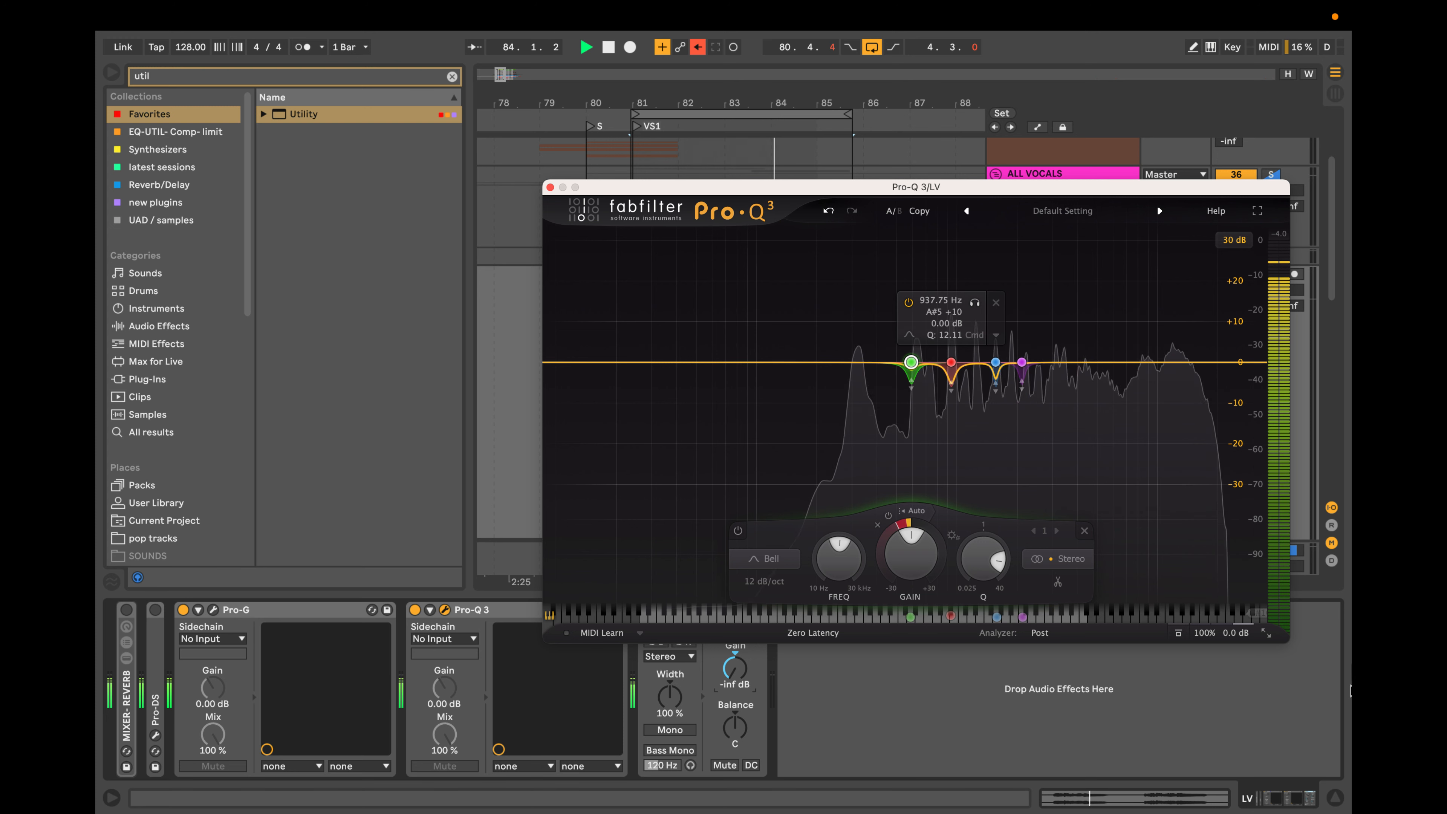
left_click(1266, 633)
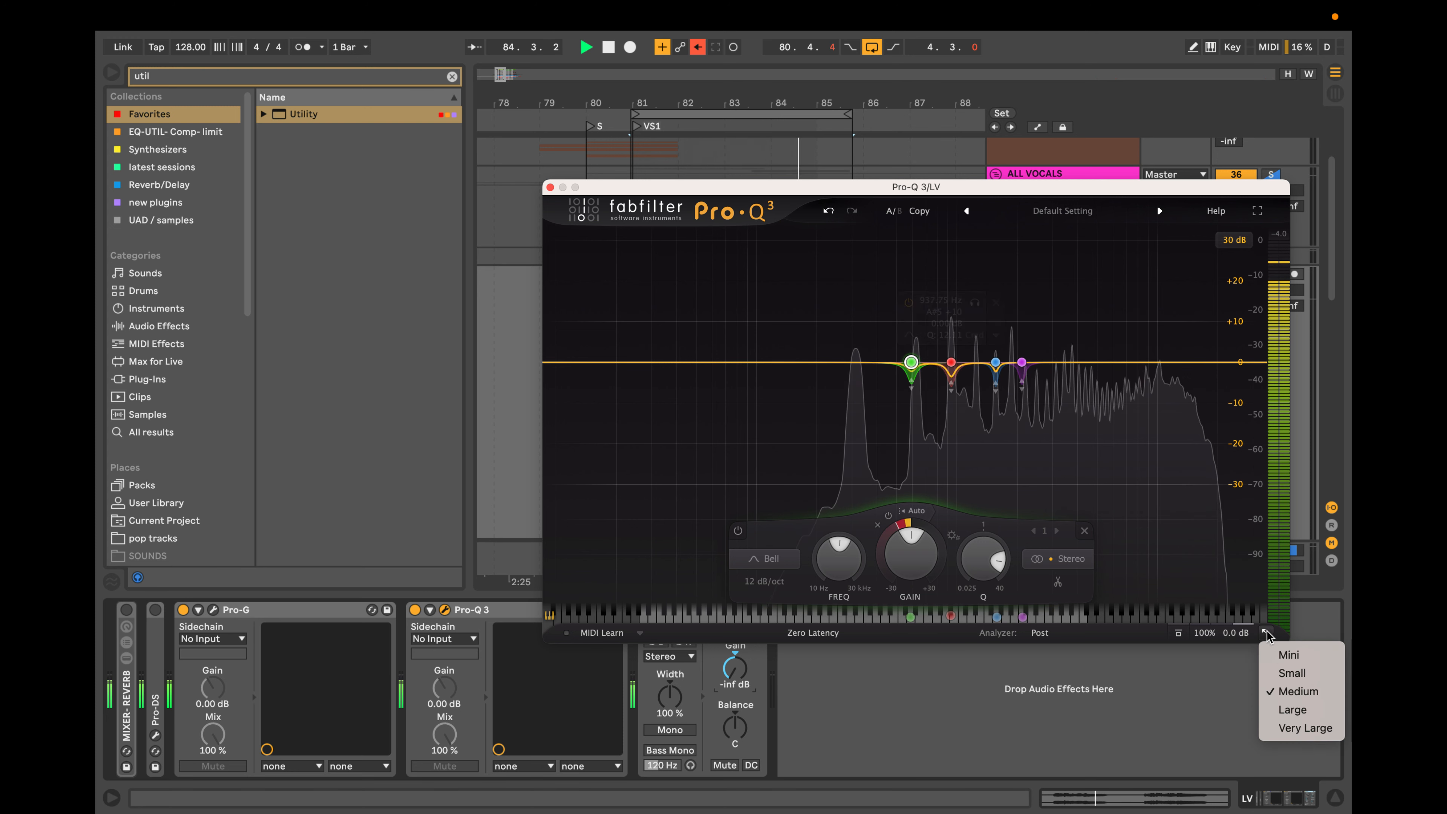
left_click(1297, 728)
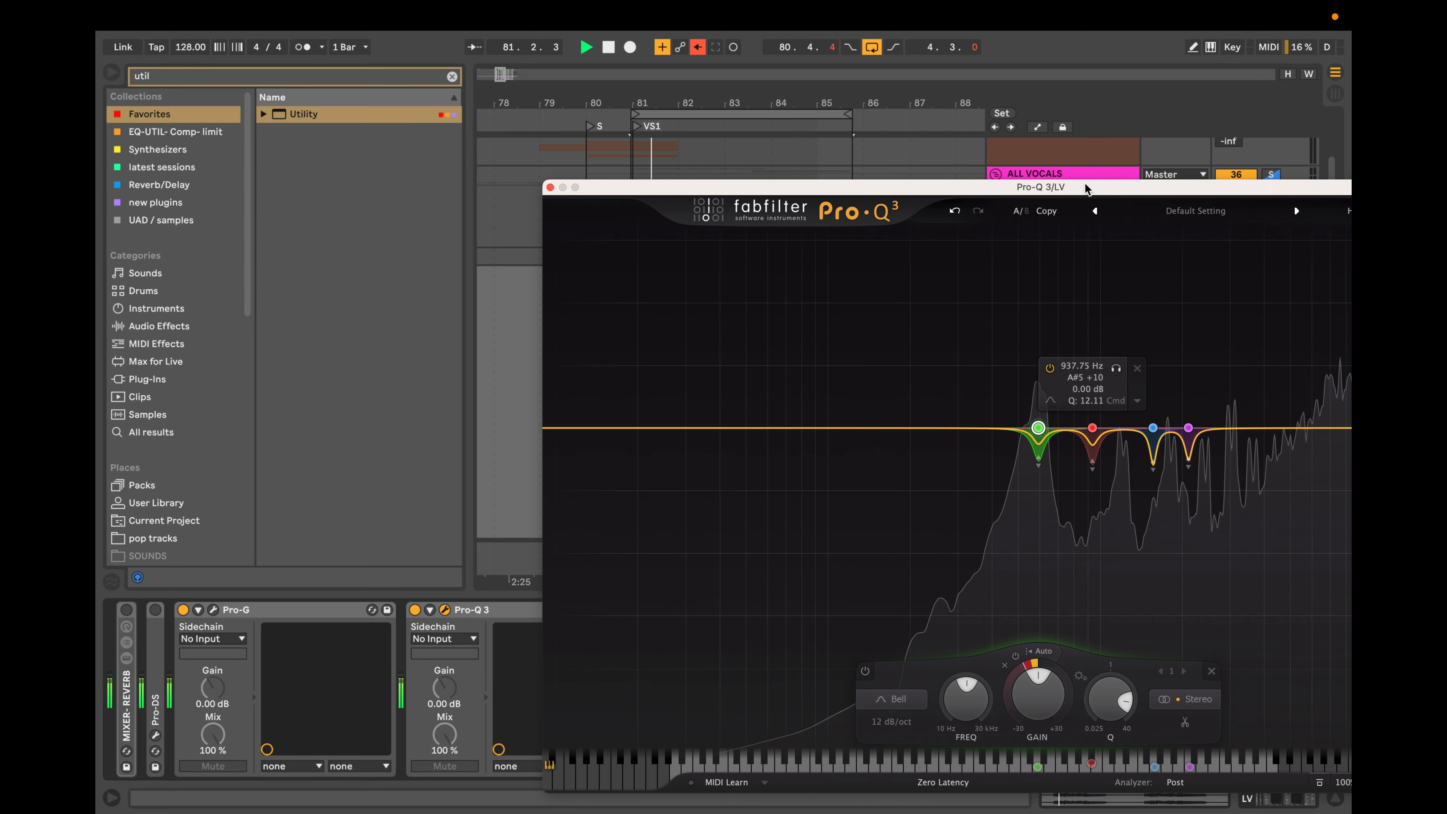
left_click_drag(1088, 188, 817, 115)
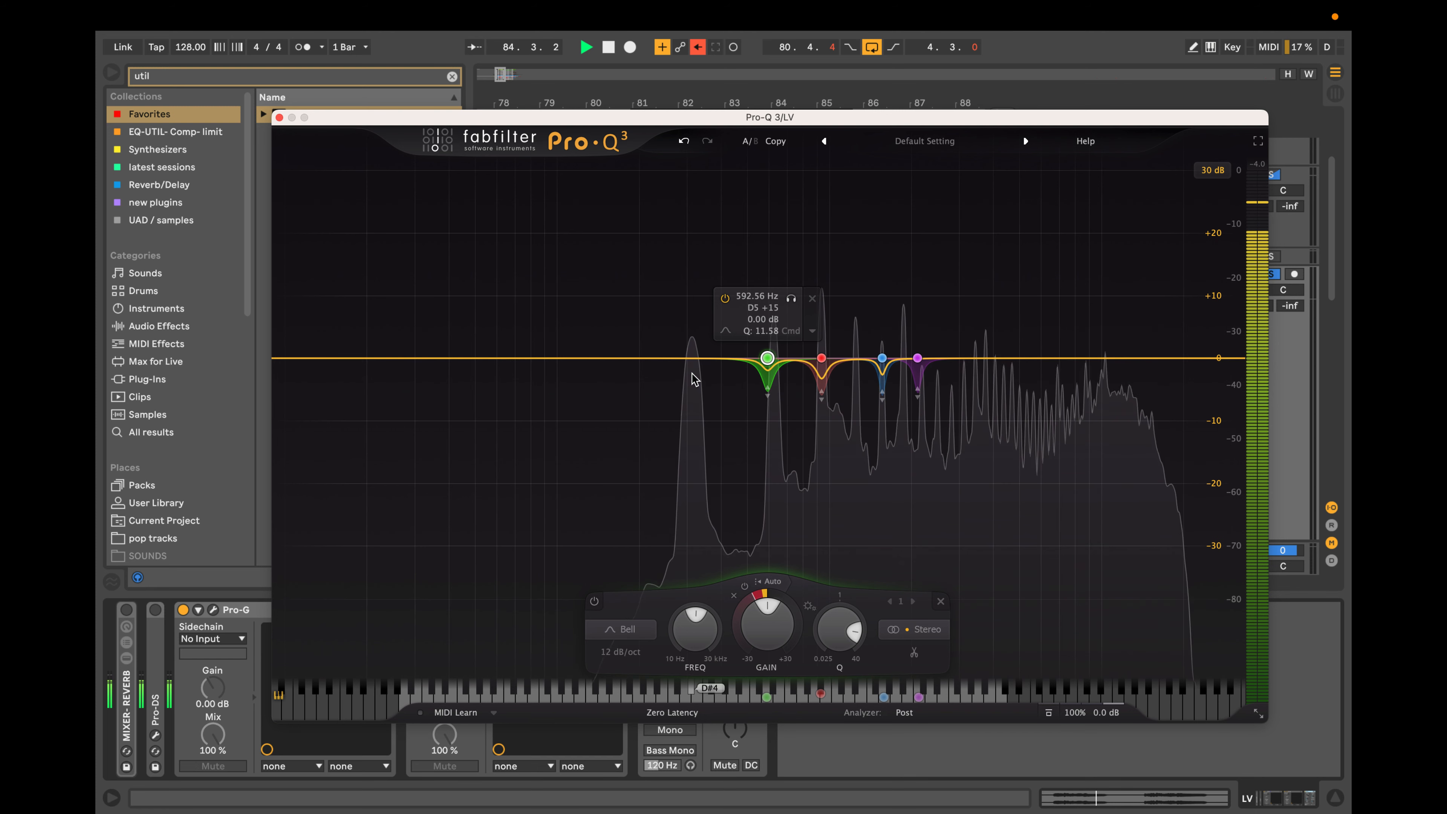
Examine the vocal's spectral peaks around the bands during playback and switch off the Utility device.
left_click_drag(705, 363, 837, 368)
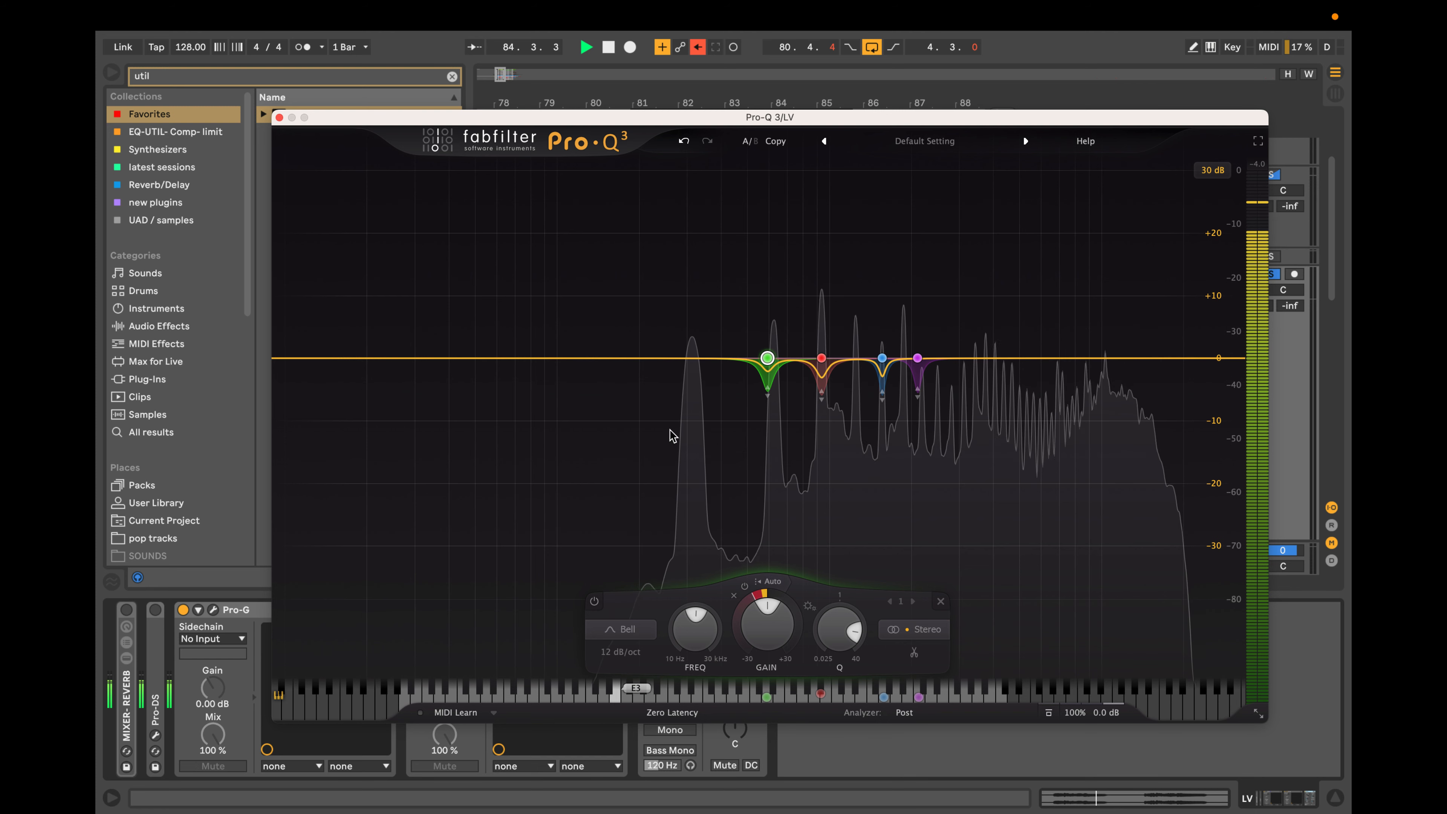
left_click(821, 358)
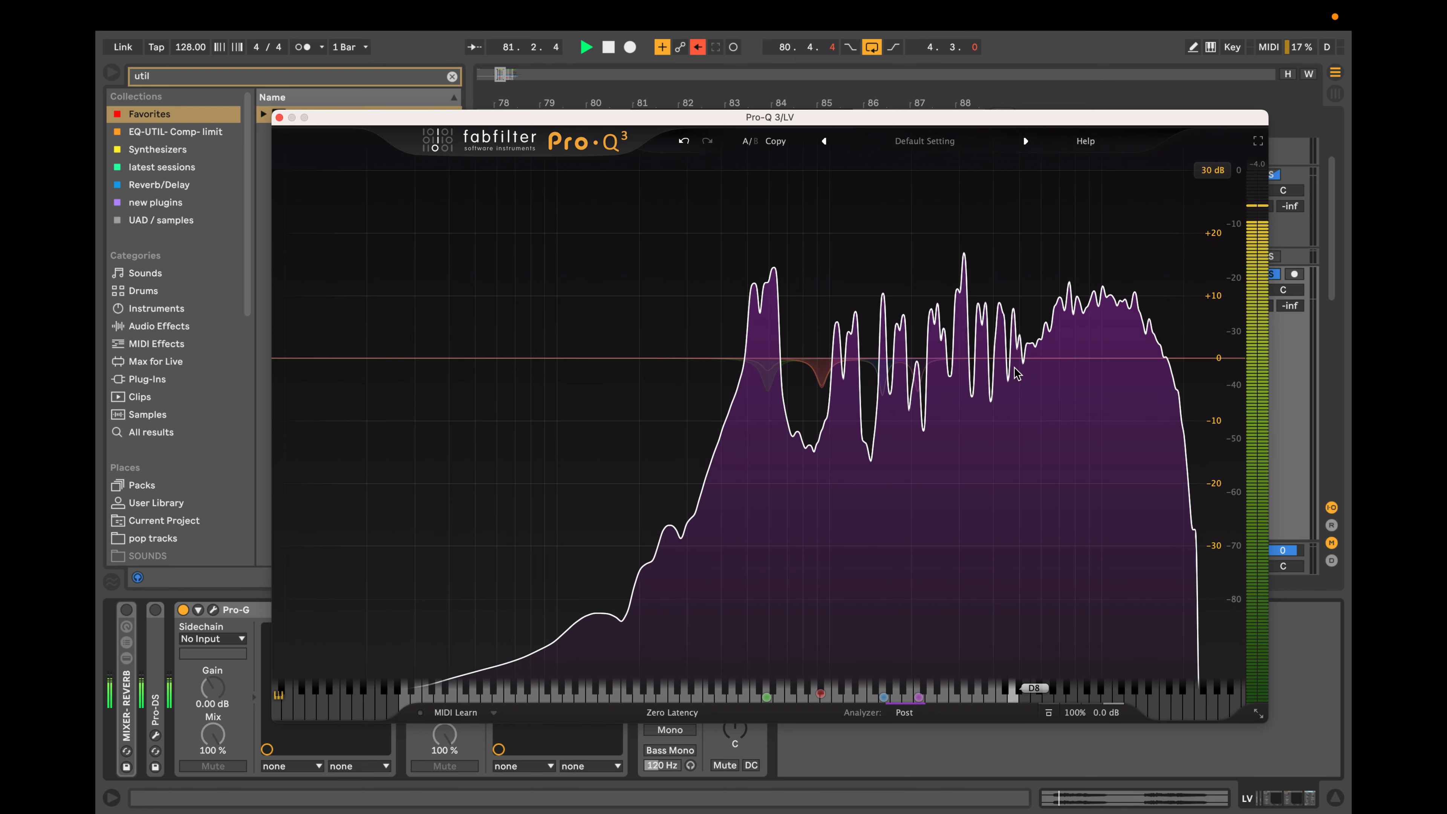
mouse_move(1018, 373)
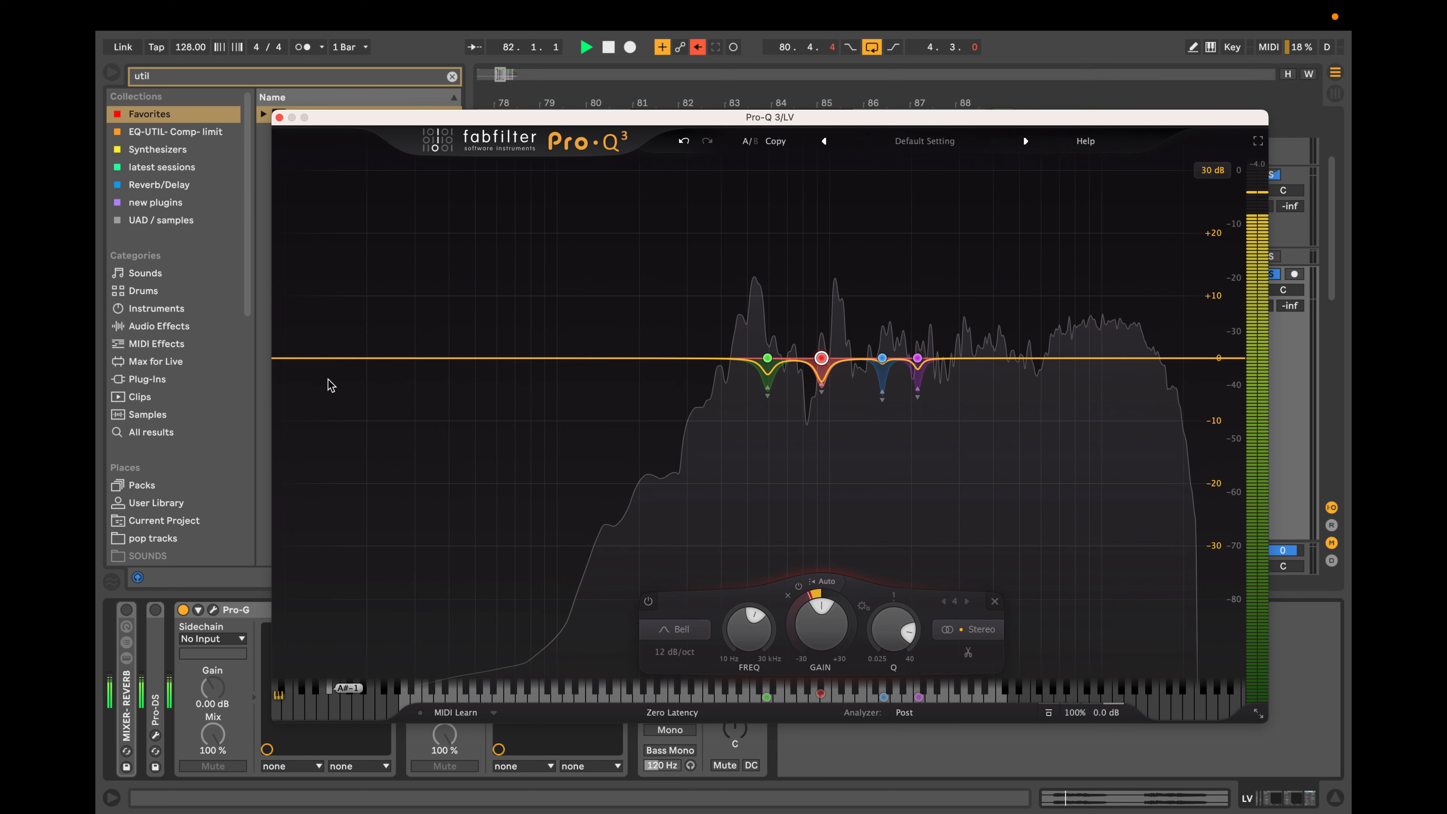
left_click_drag(623, 121, 1071, 44)
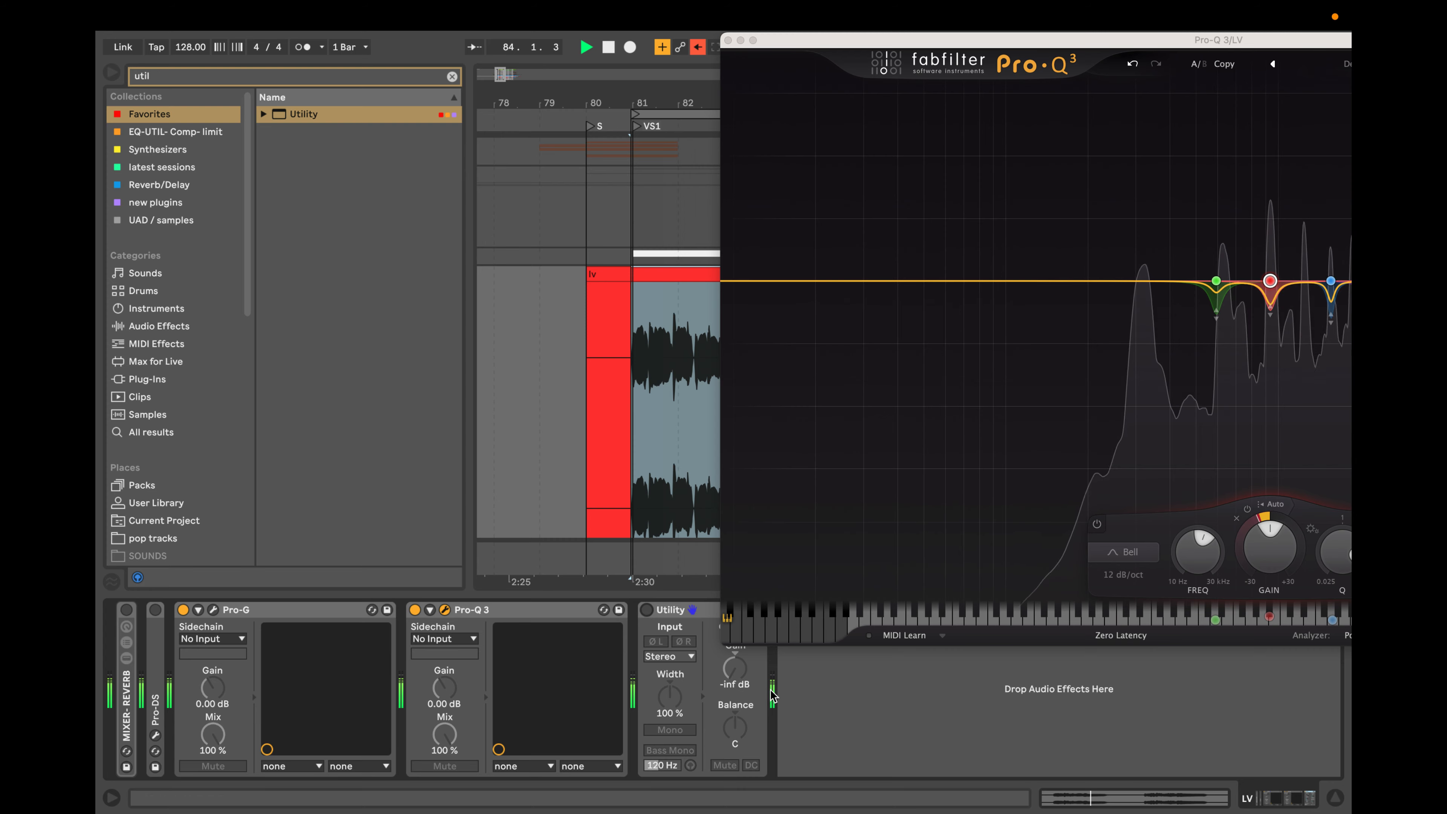
left_click_drag(1067, 46, 709, 67)
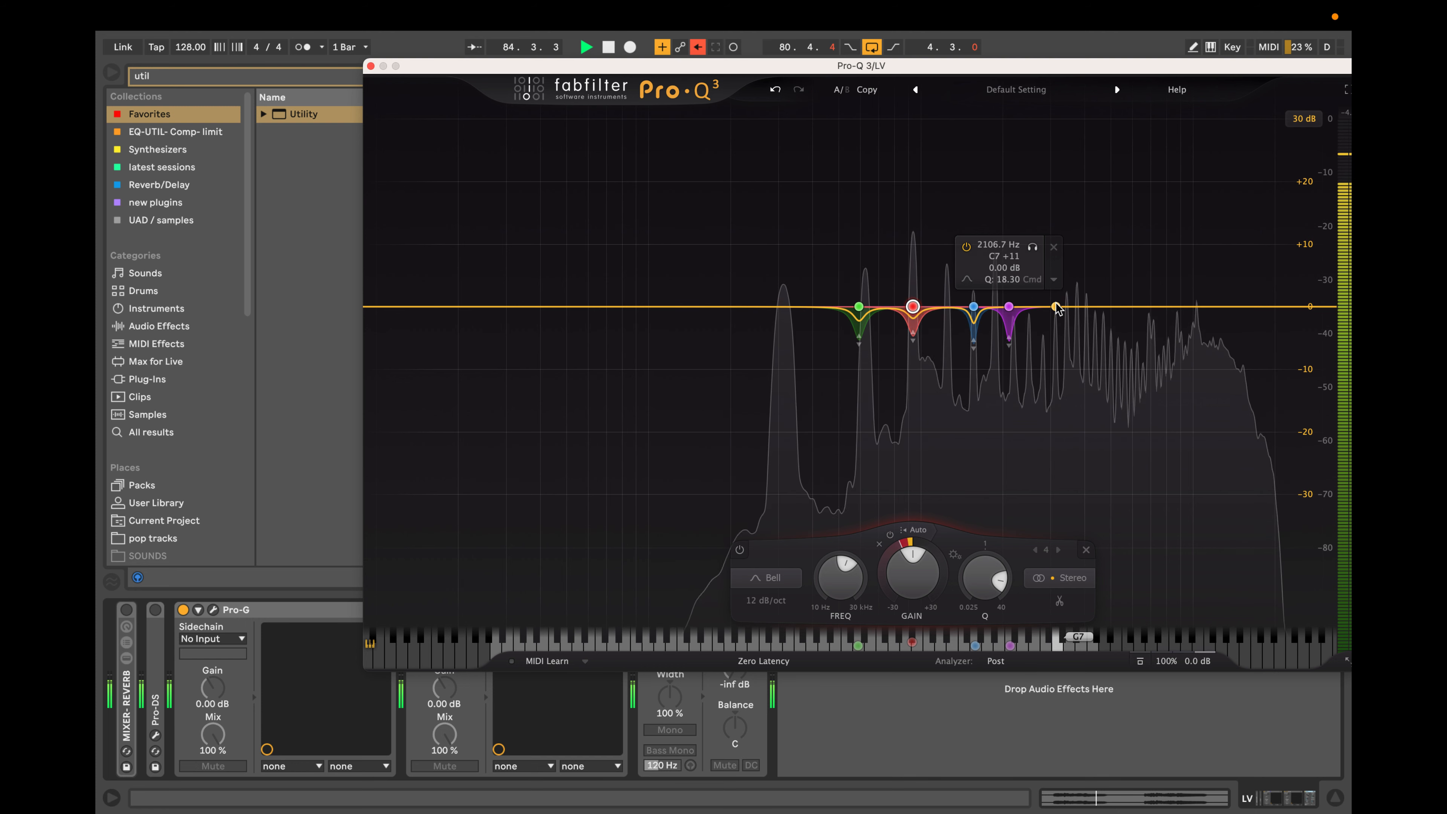
Stop playback and add a fifth dynamic bell band at 3155.2 Hz with a Q of 19.70.
key("space")
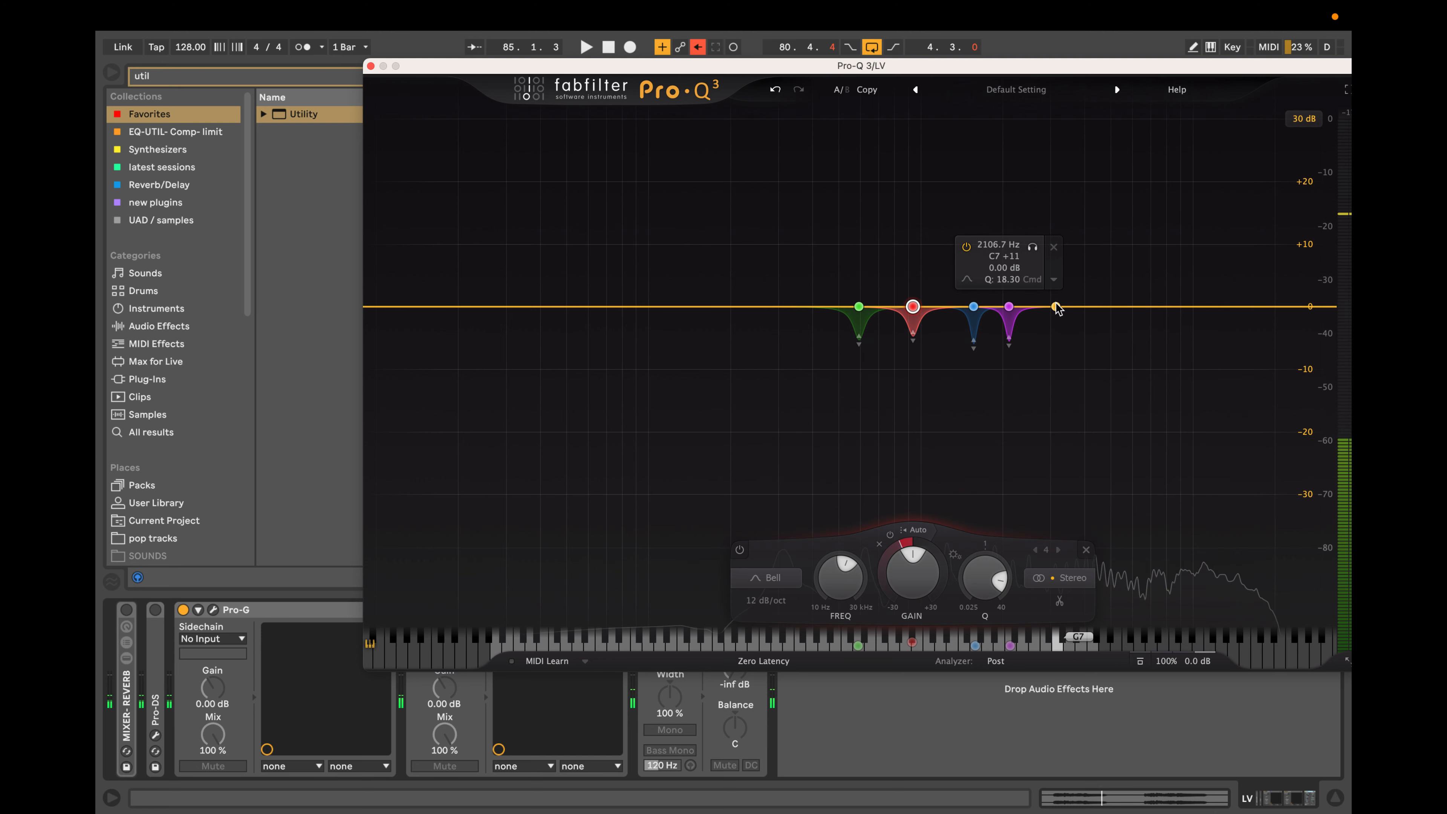
left_click(1056, 307)
scroll(1056, 307, "down", 10)
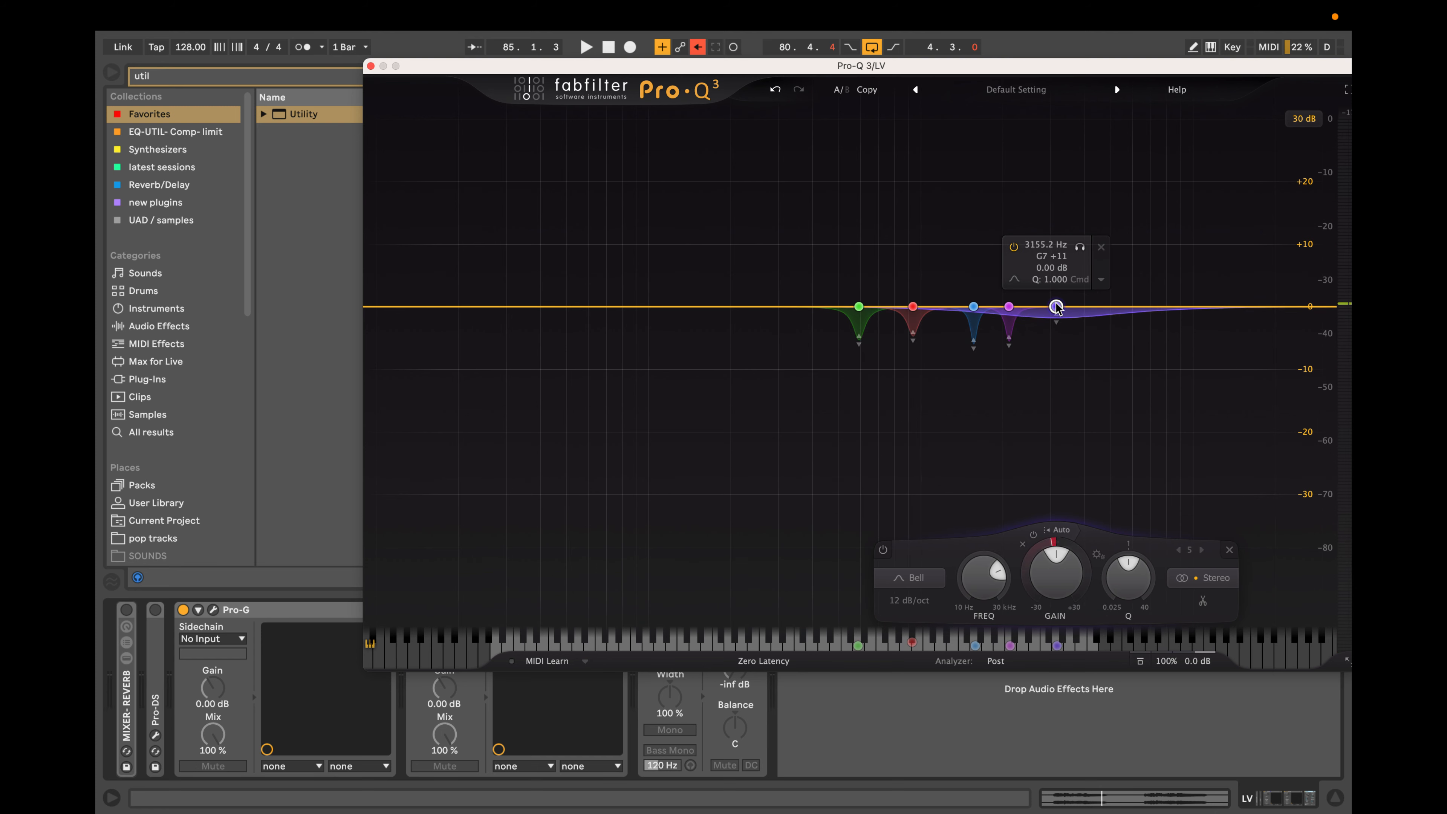
scroll(1056, 306, "up", 12)
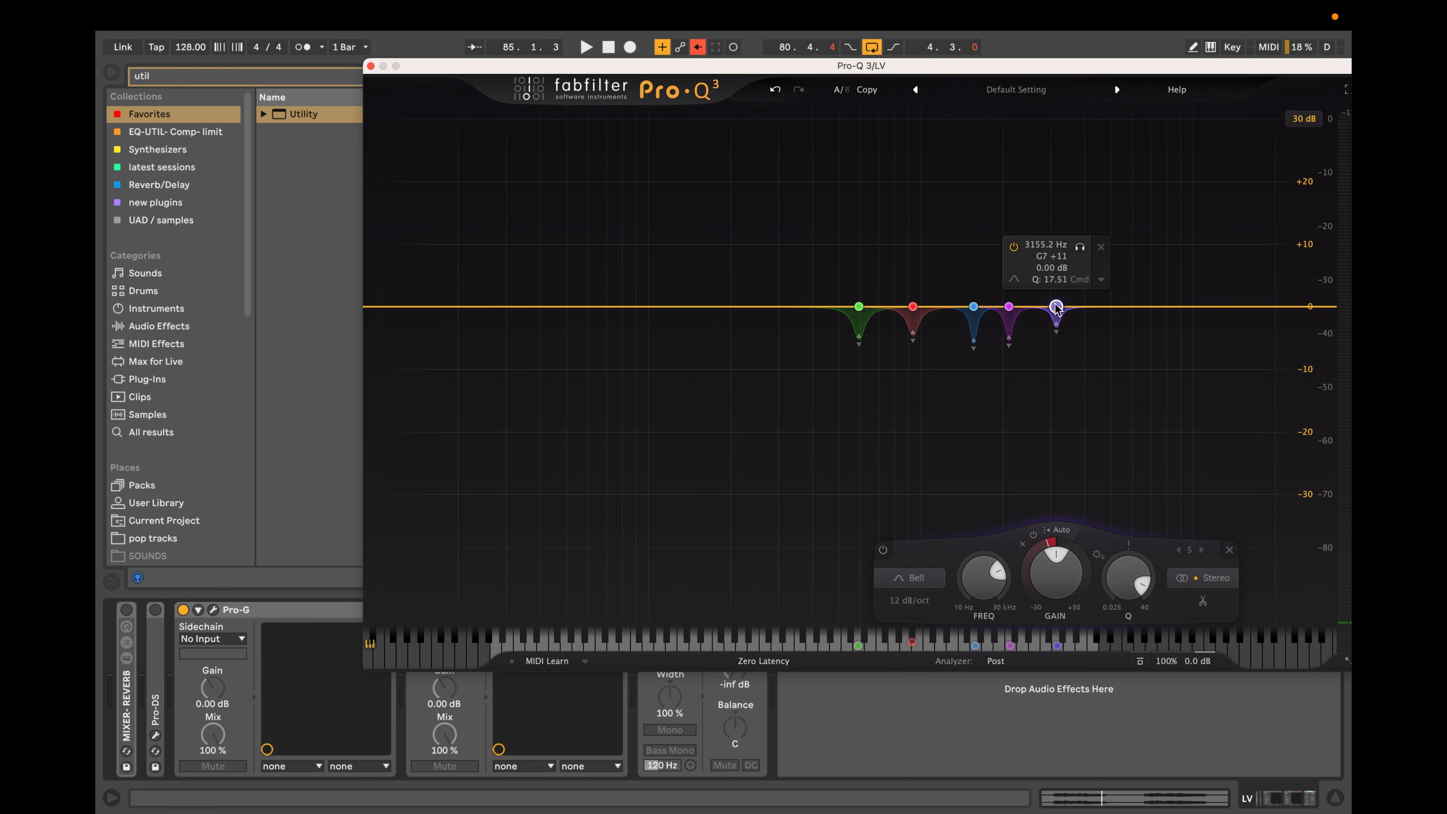
Audition the fifth band in solo, deepen its dynamic reduction slightly and play the vocal through all bands.
key("space")
left_click(1080, 246)
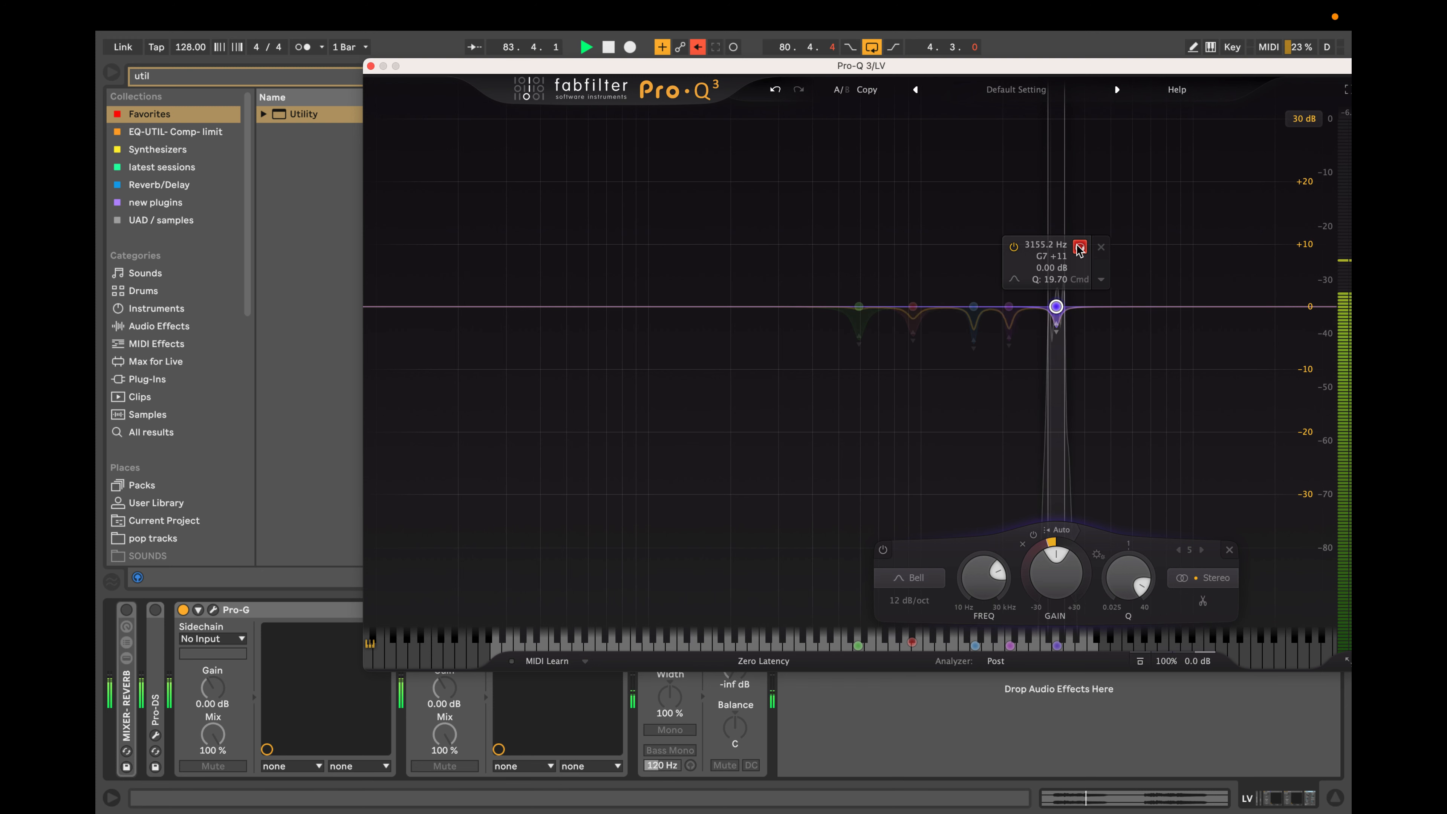
left_click(1080, 248)
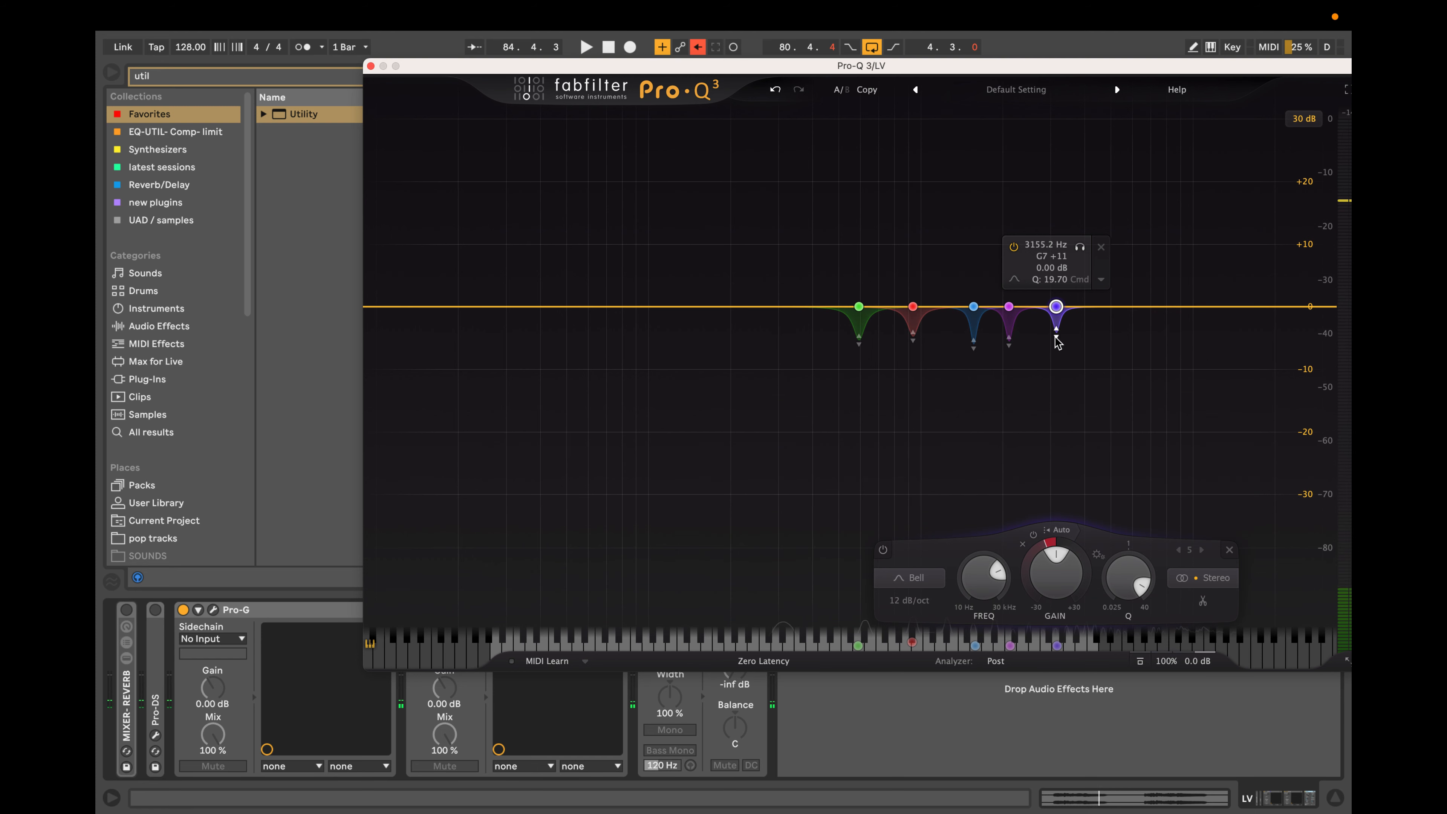
key("space")
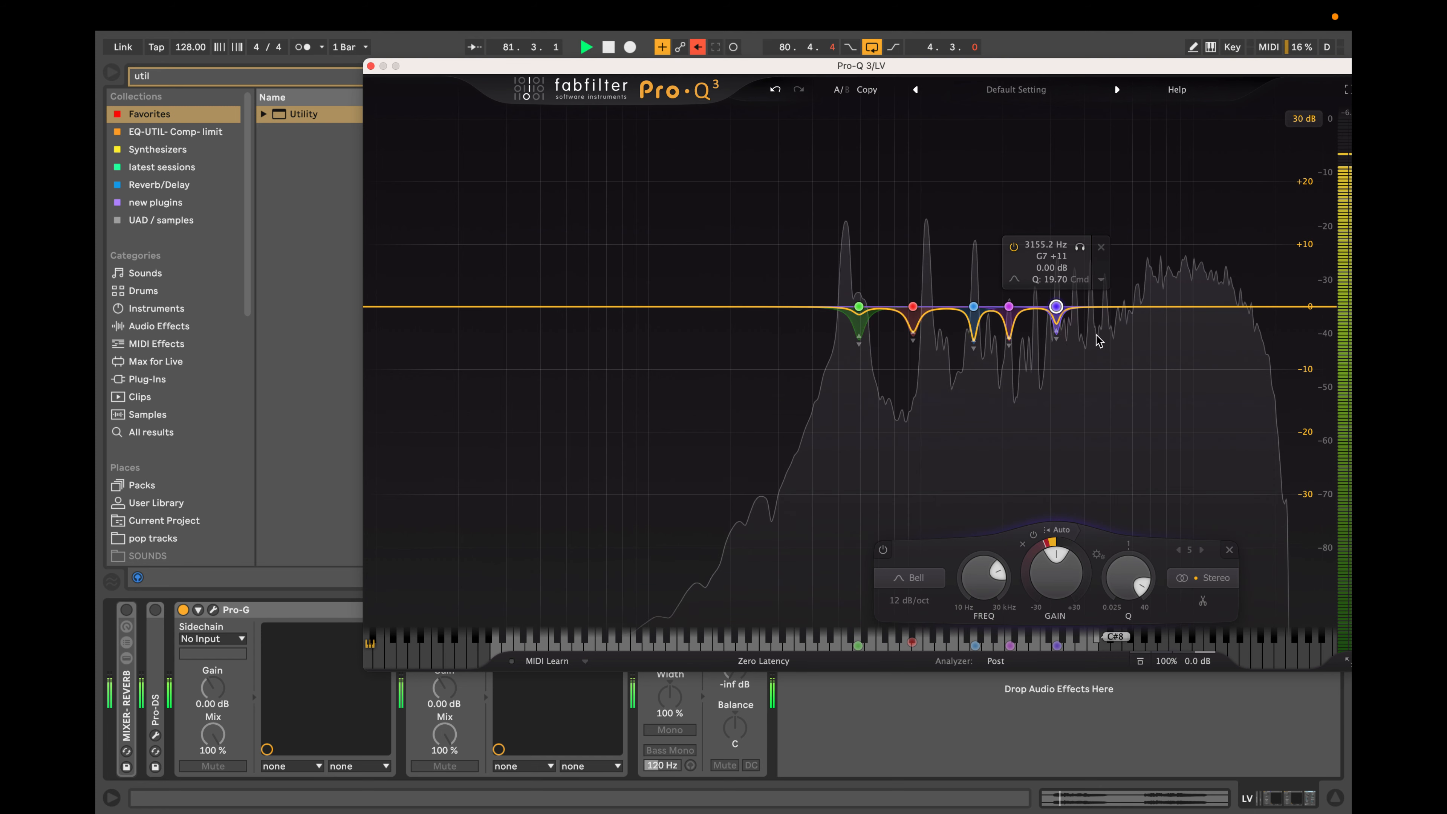
left_click_drag(1080, 246, 1081, 247)
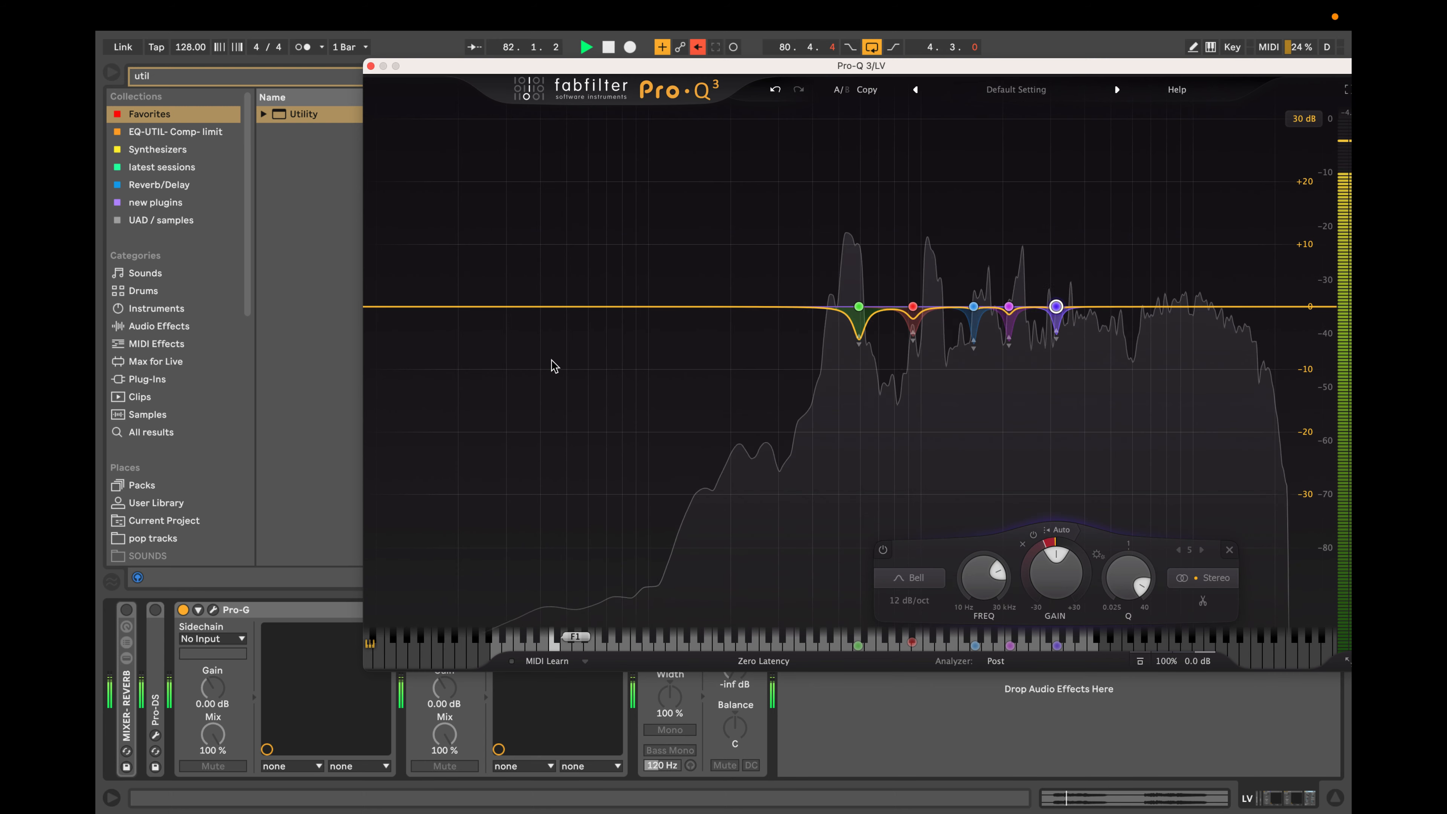
Stop playback and add a sixth dynamic bell band at 1209.8 Hz with a Q of 14.45.
mouse_move(909, 340)
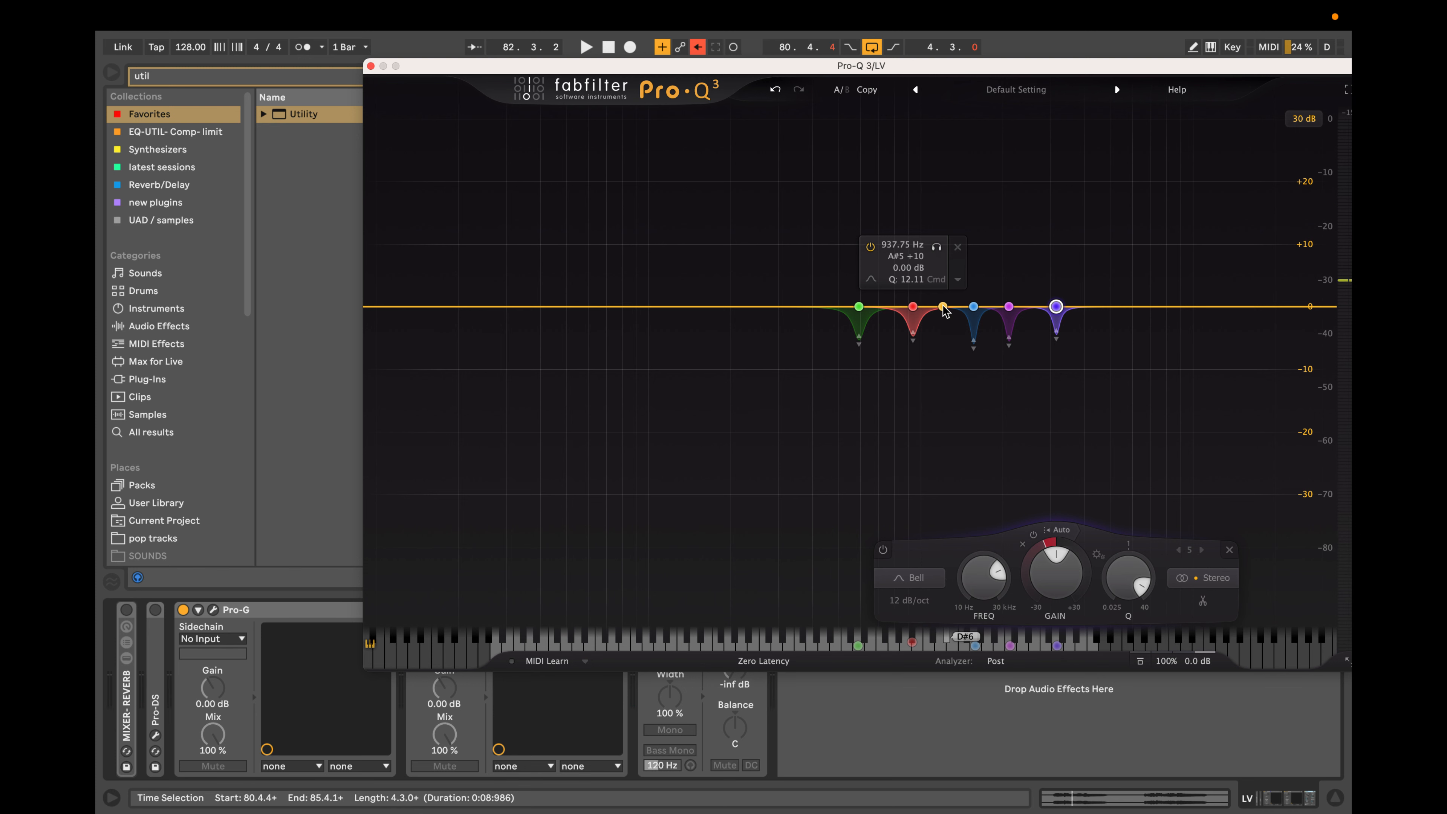
left_click(944, 308)
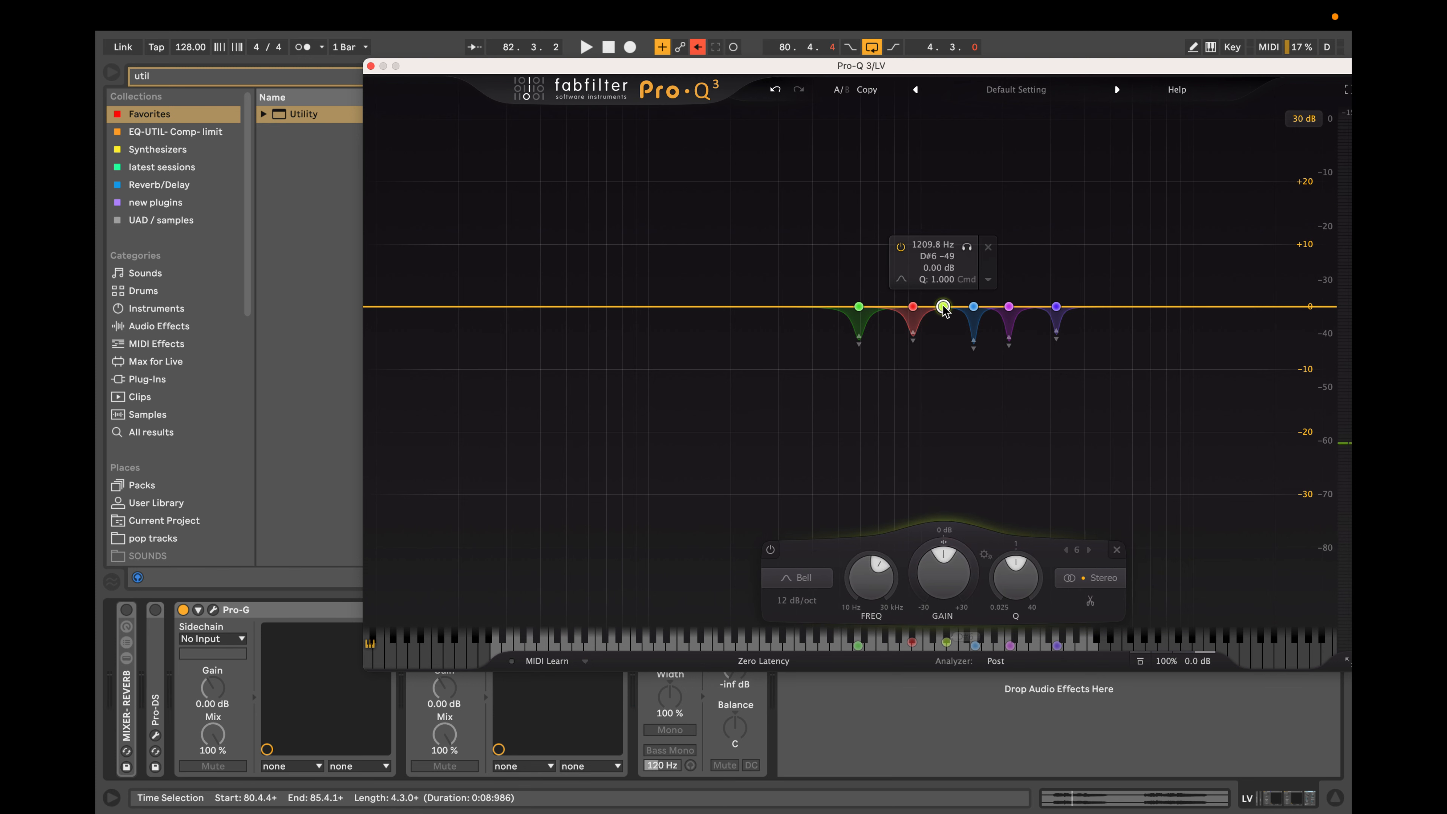
scroll(944, 308, "up", 10)
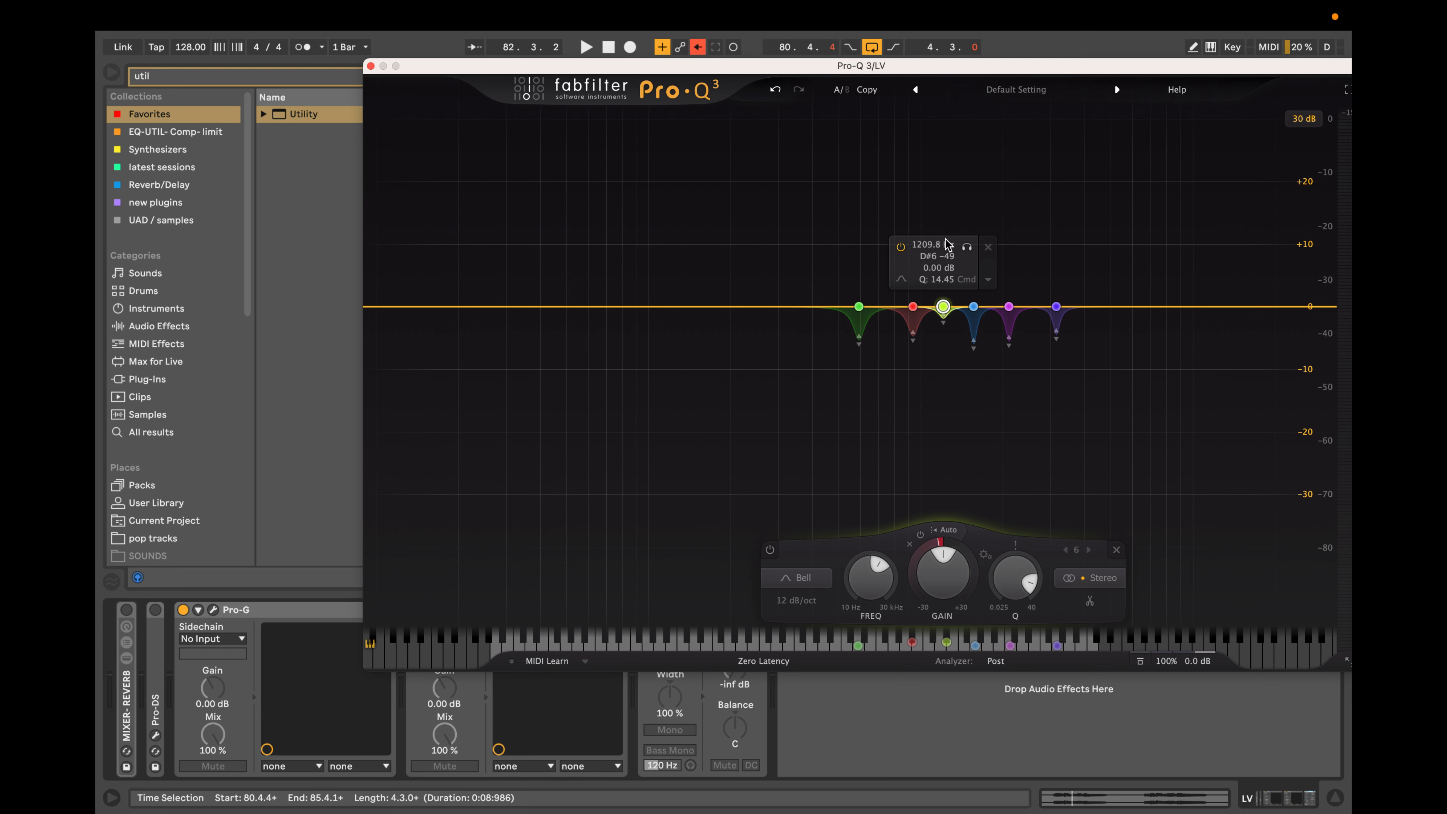
Sweep the sixth band in solo to 1250.4 Hz, deepen its dynamic reduction and listen to the vocal with all bands.
left_click(967, 248)
key("space")
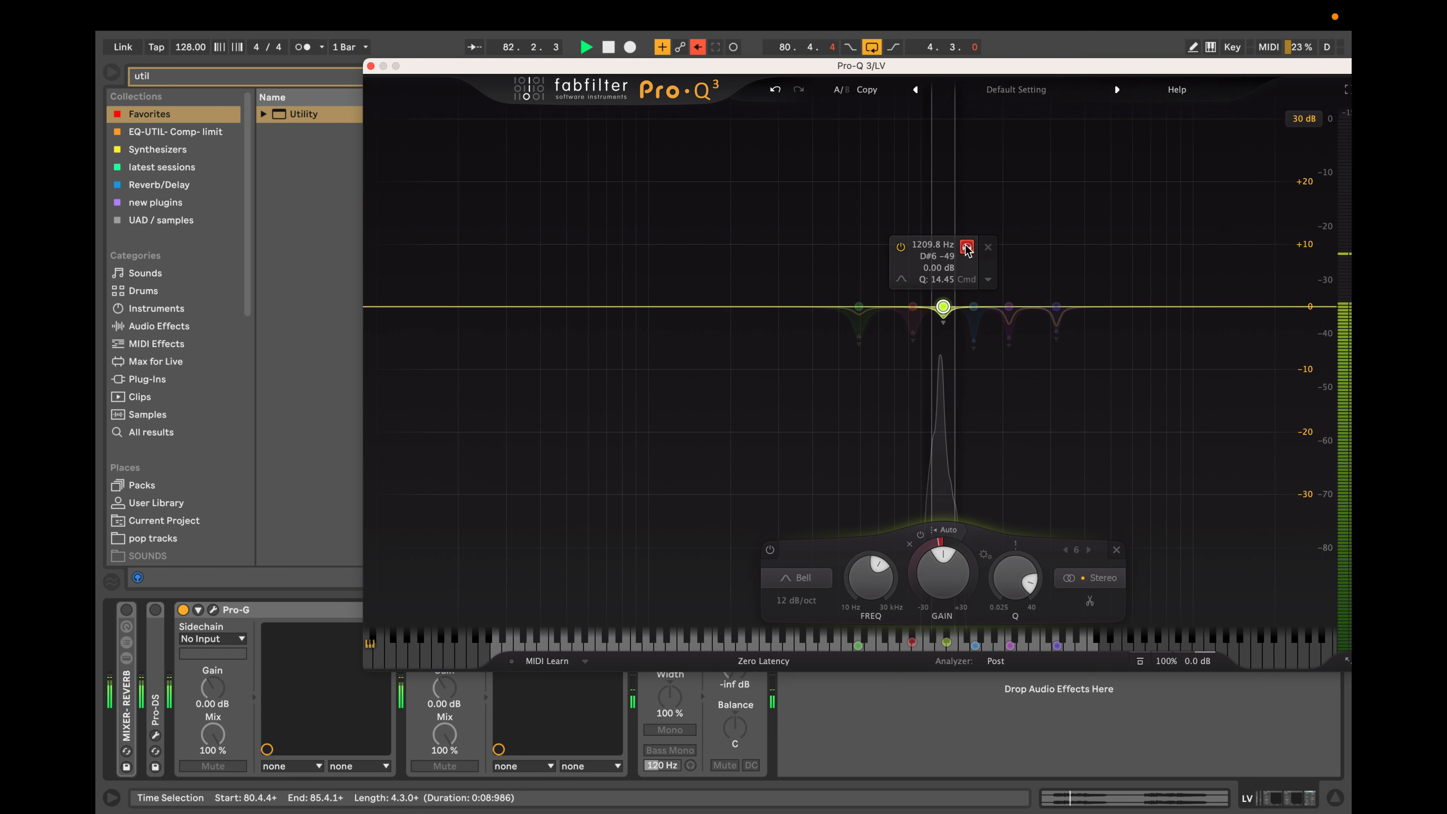
left_click_drag(967, 249, 969, 251)
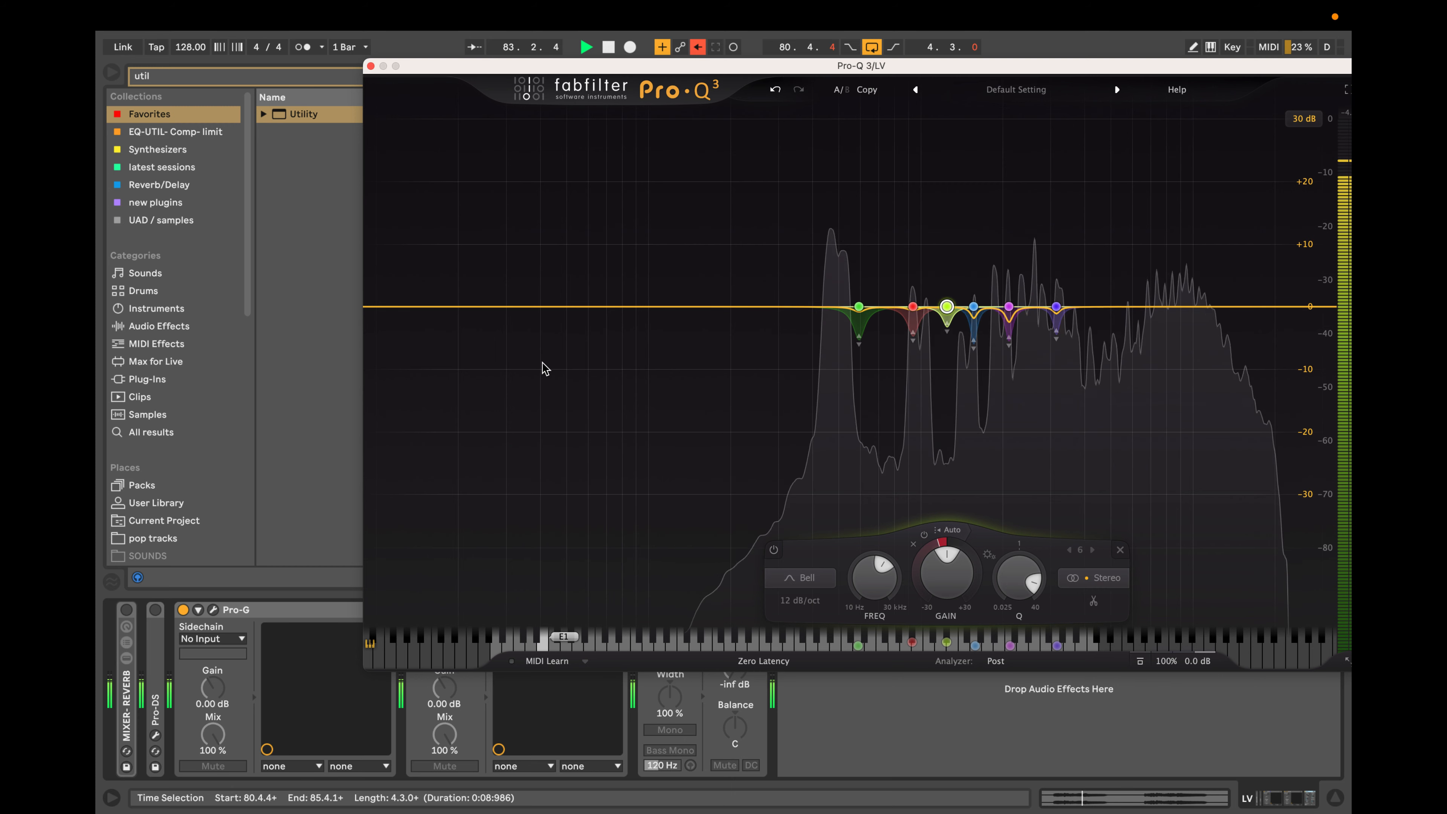
key("space")
left_click(809, 307)
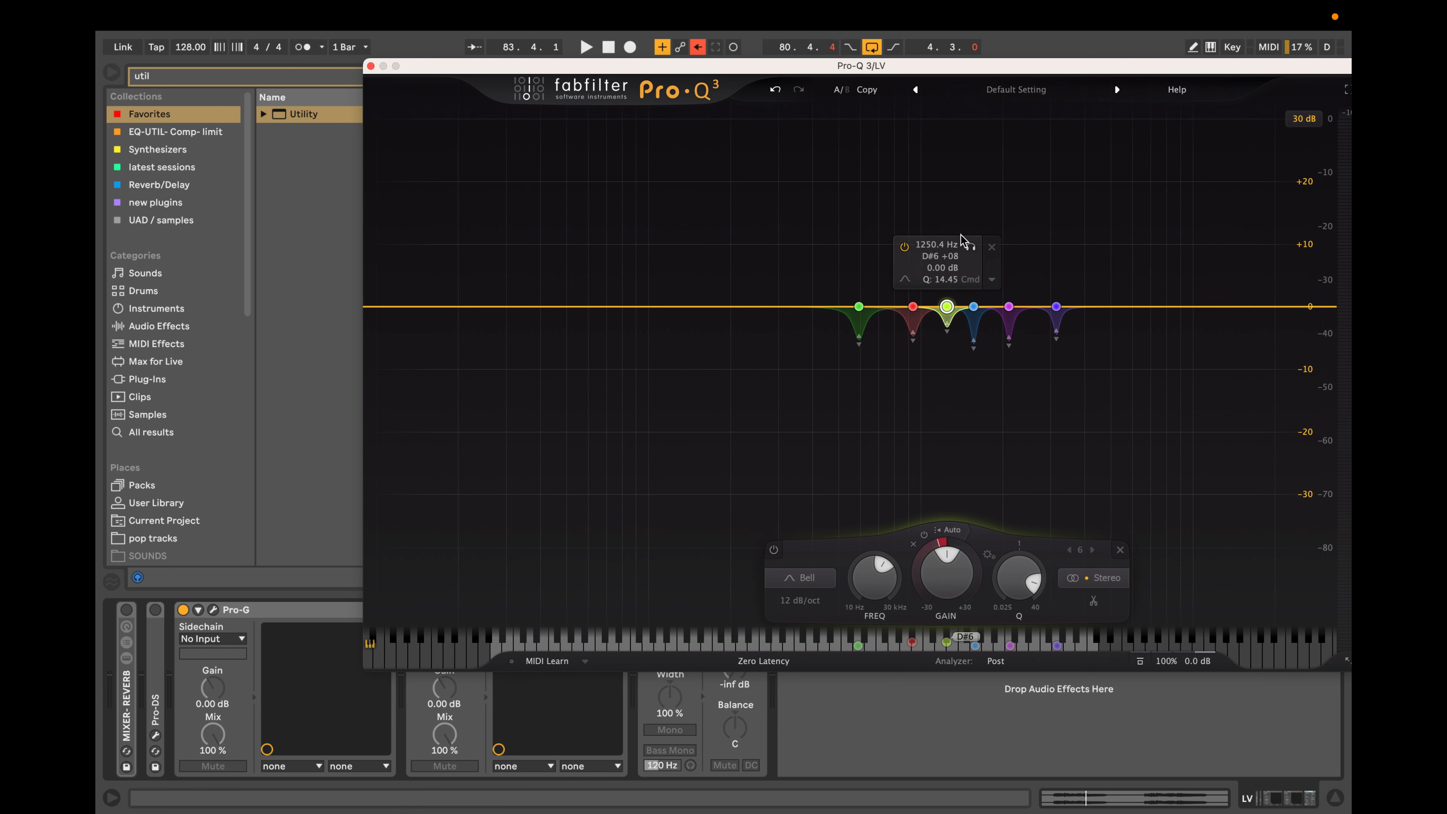
left_click(741, 417)
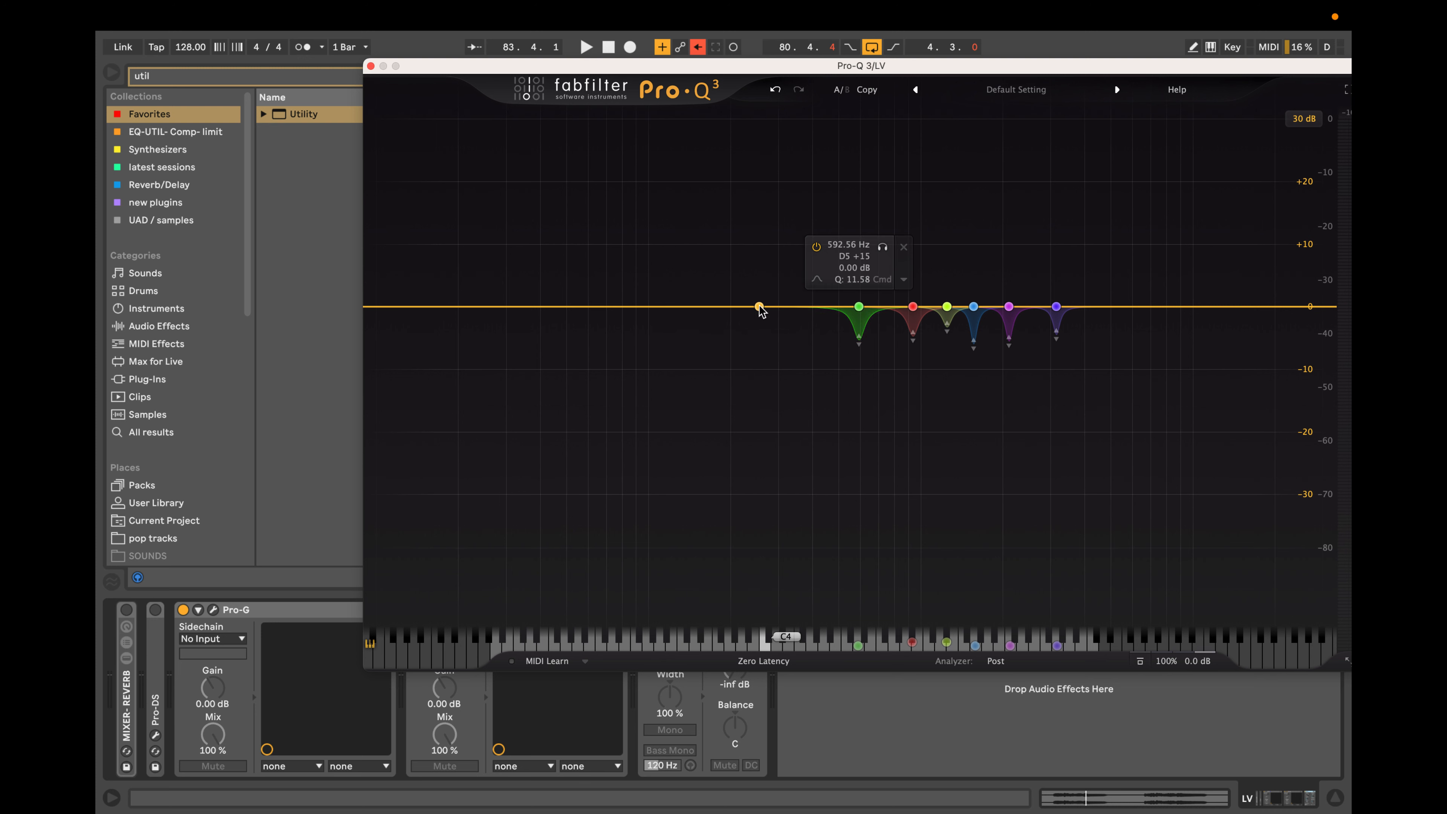
Listen to the lead vocal through all six dynamic Pro-Q 3 bands and stop playback.
key("space")
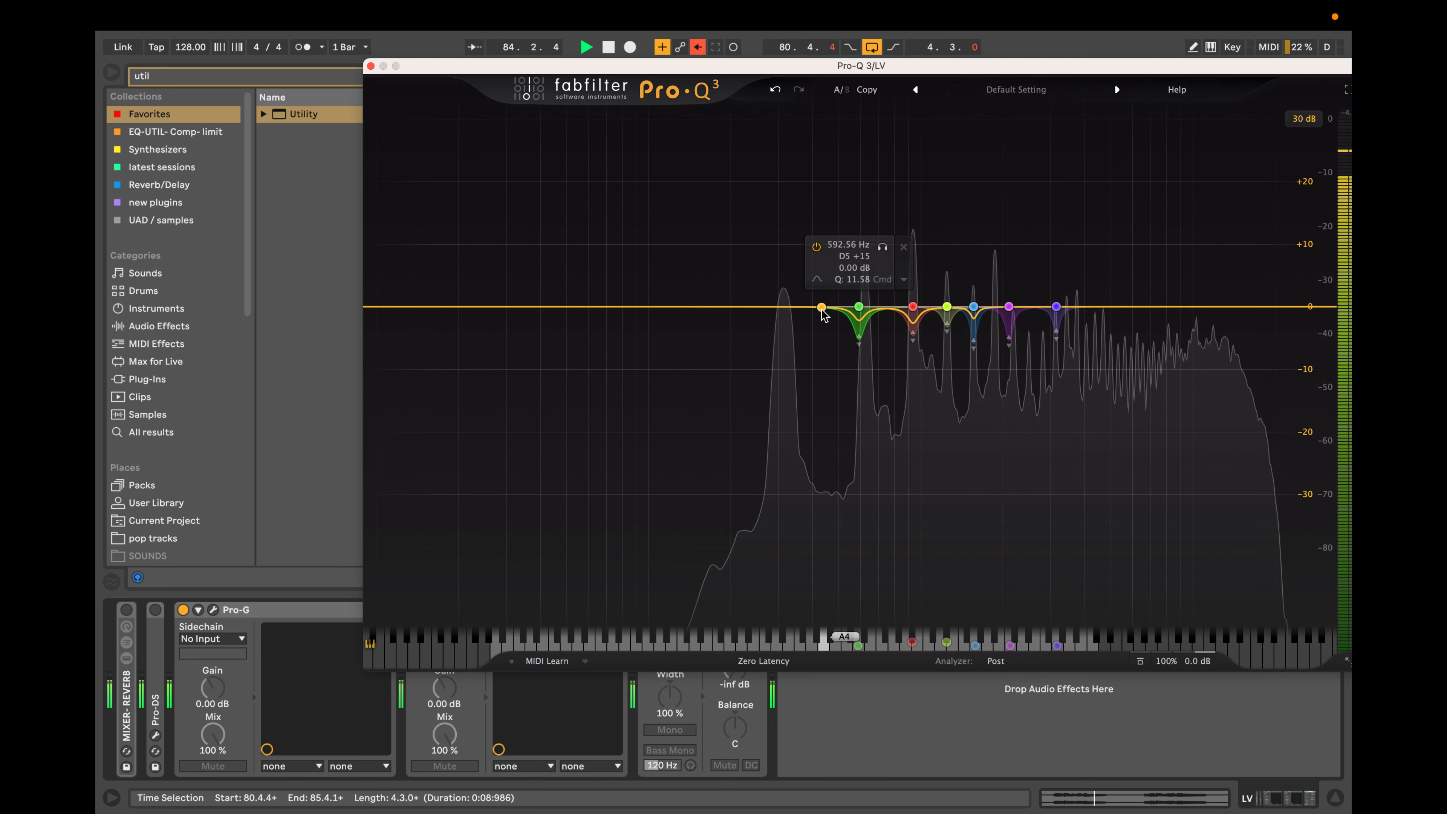
left_click_drag(823, 311, 784, 313)
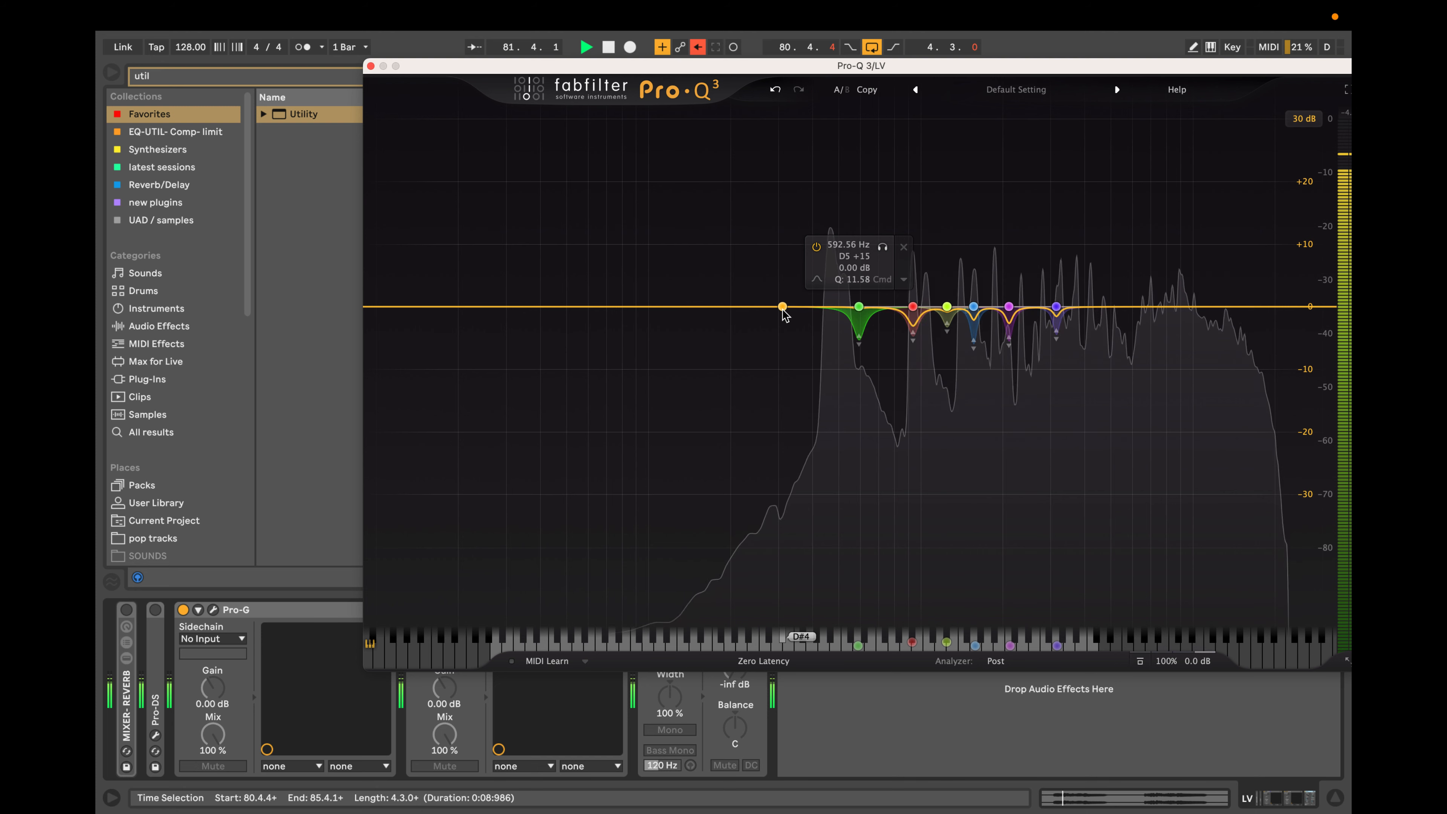
key("space")
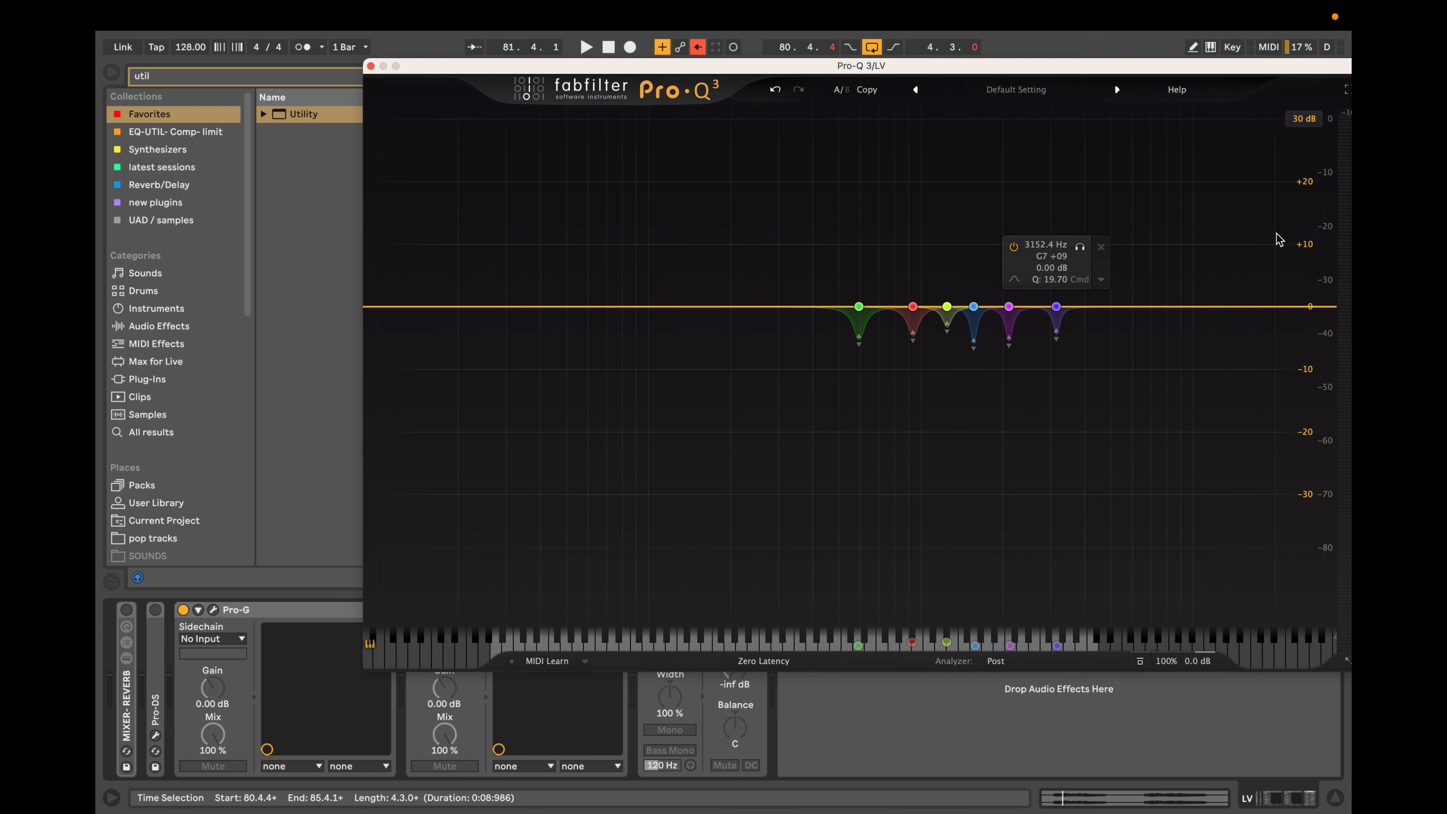
Move the Pro-Q 3 window aside, close it and duplicate the LV track with its plug-in chain.
left_click_drag(698, 65, 474, 412)
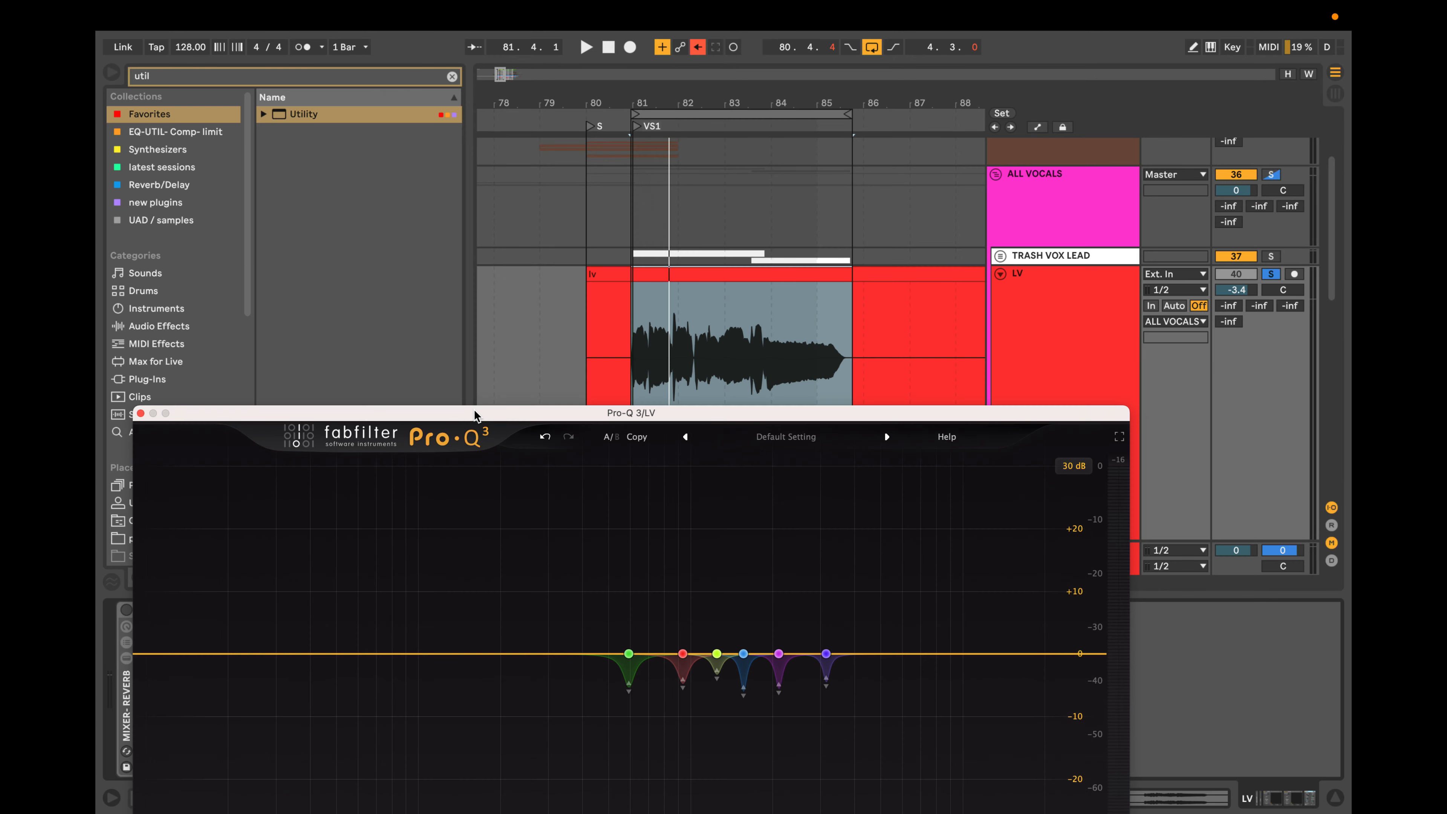
left_click_drag(674, 416, 716, 520)
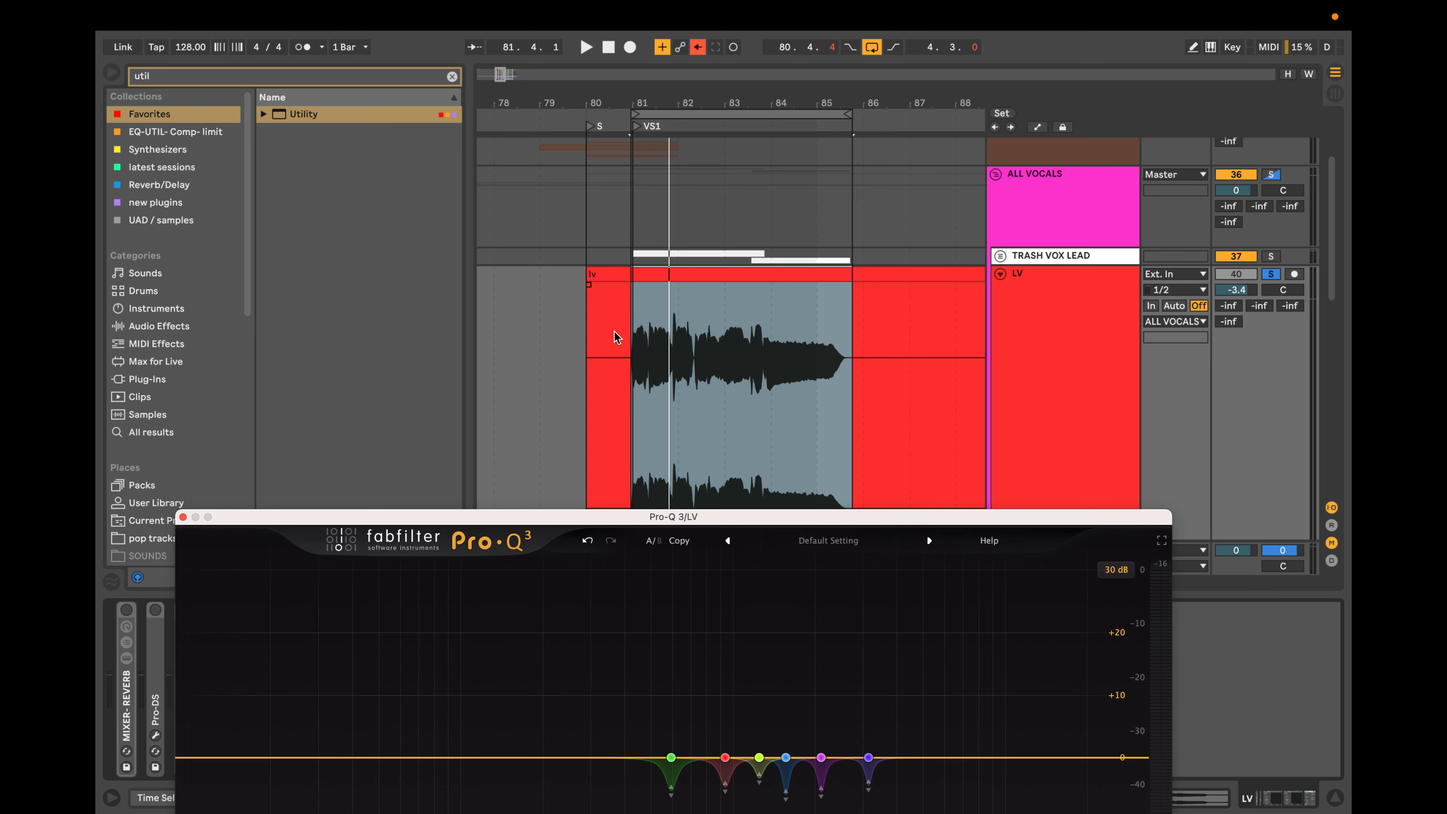
scroll(692, 334, "up", 4)
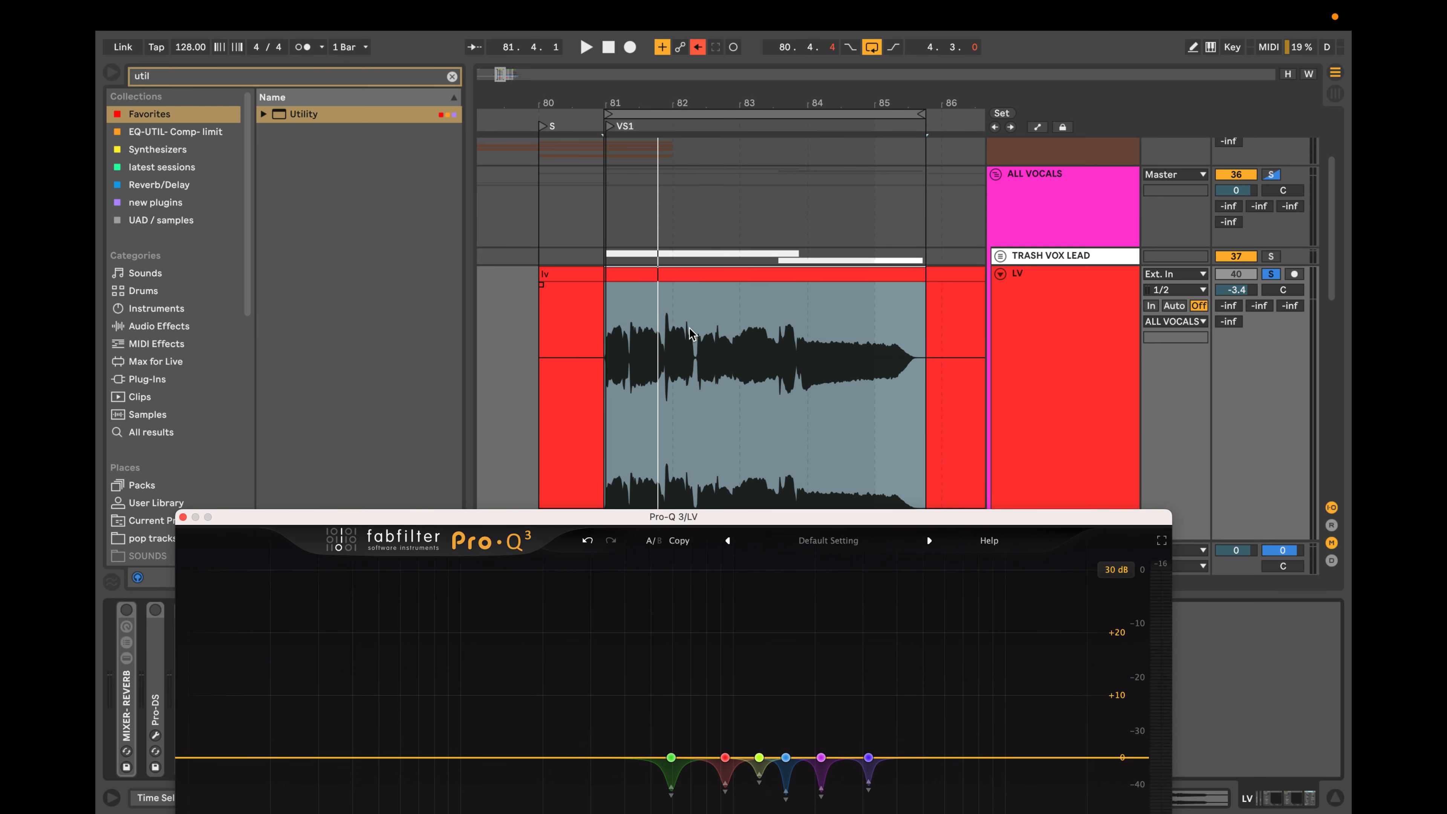
scroll(688, 342, "left", 2)
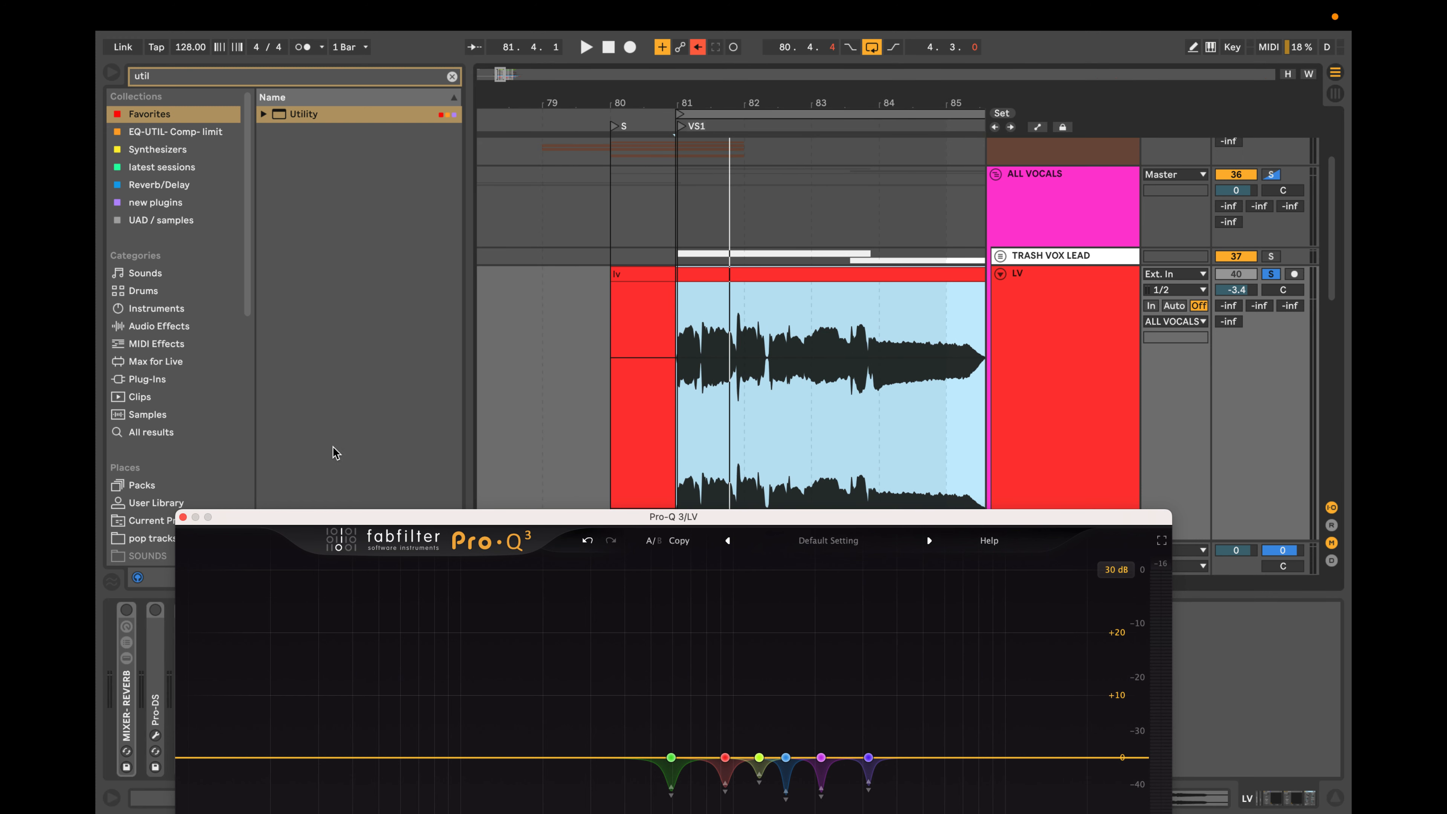
left_click(184, 518)
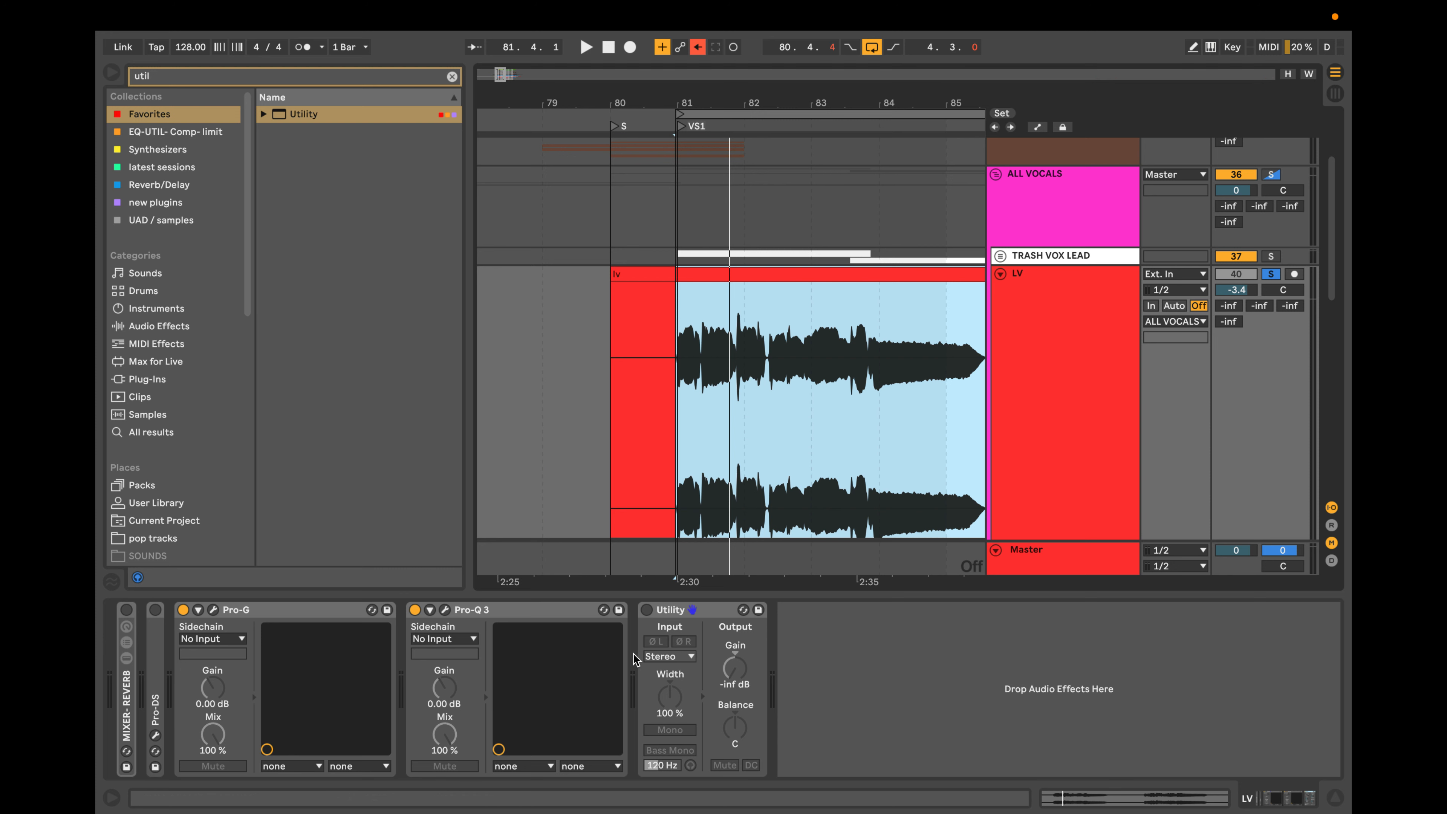
left_click(1044, 368)
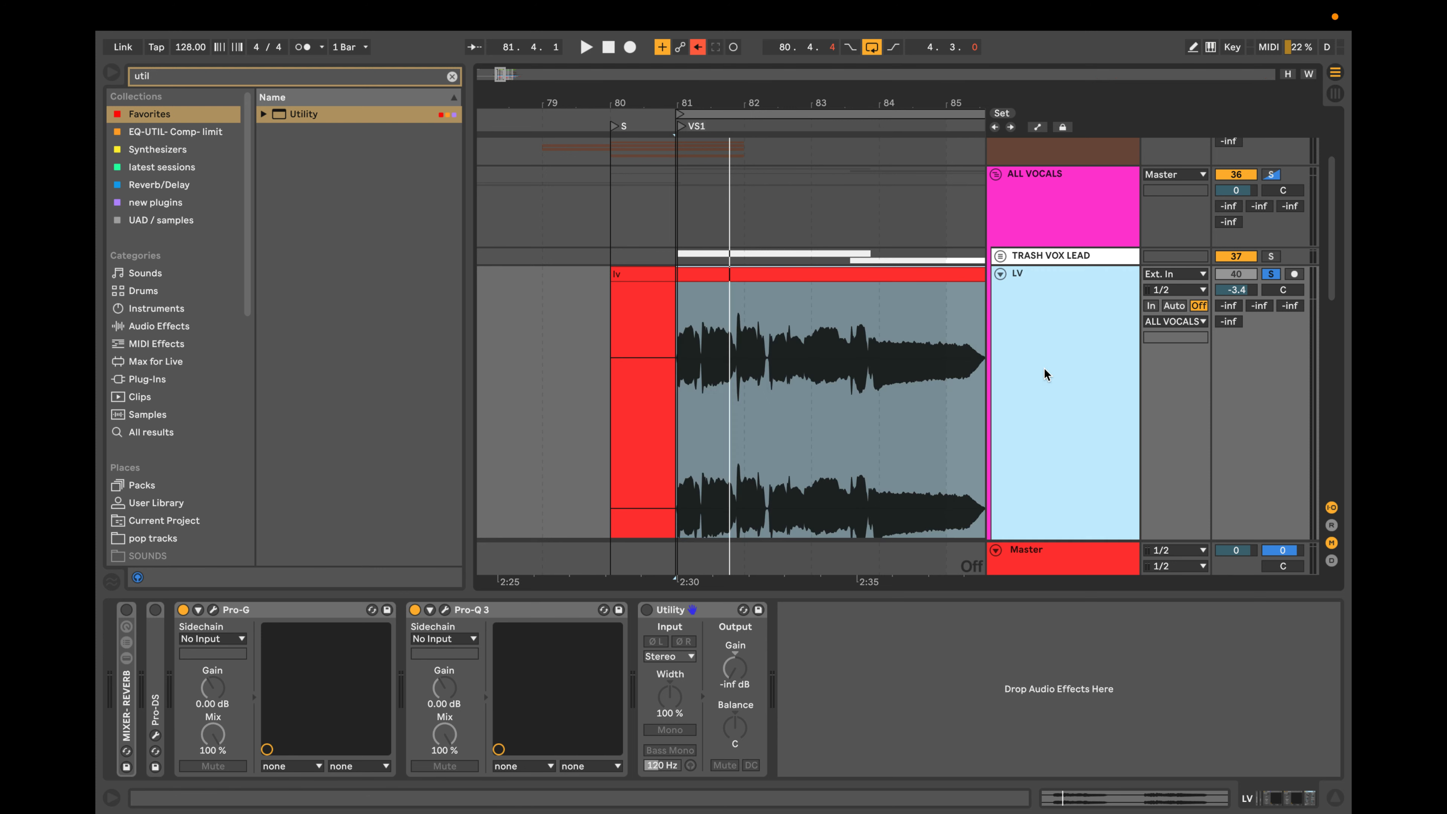
scroll(1045, 366, "down", 2)
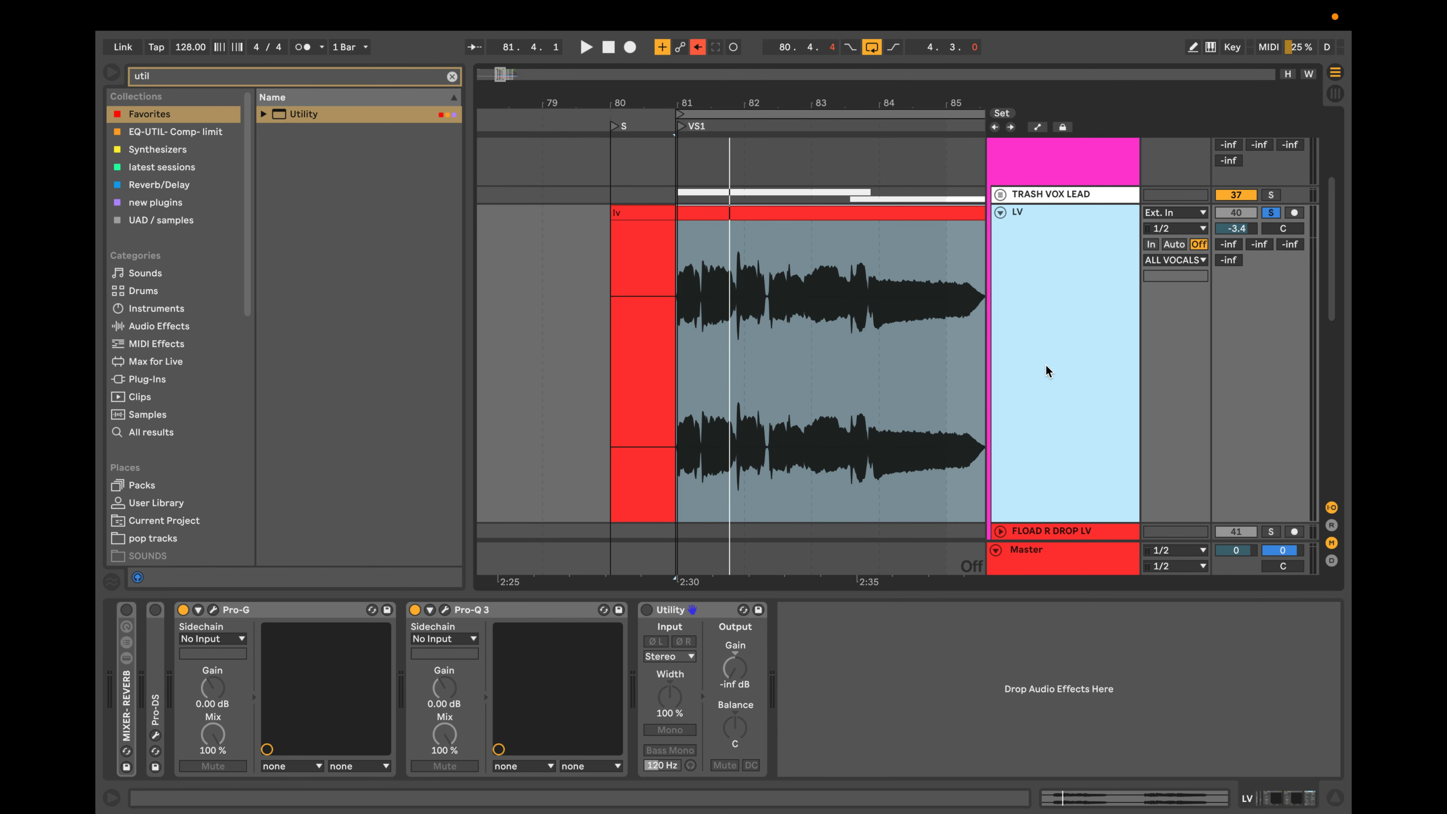
scroll(1046, 364, "up", 1)
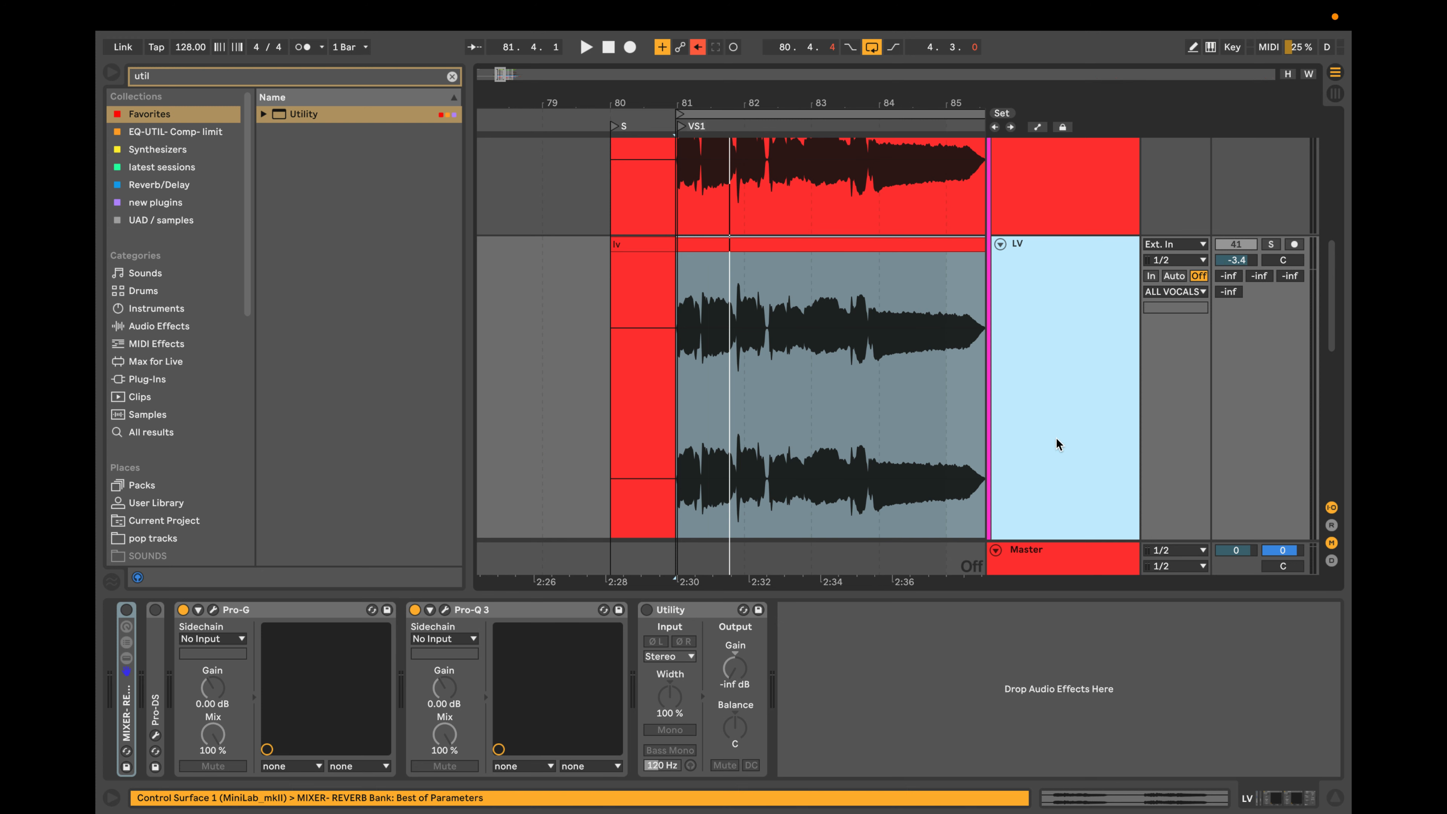
Select both LV tracks and reduce their height so the original and its duplicate fit in the arrangement together.
scroll(999, 433, "up", 2)
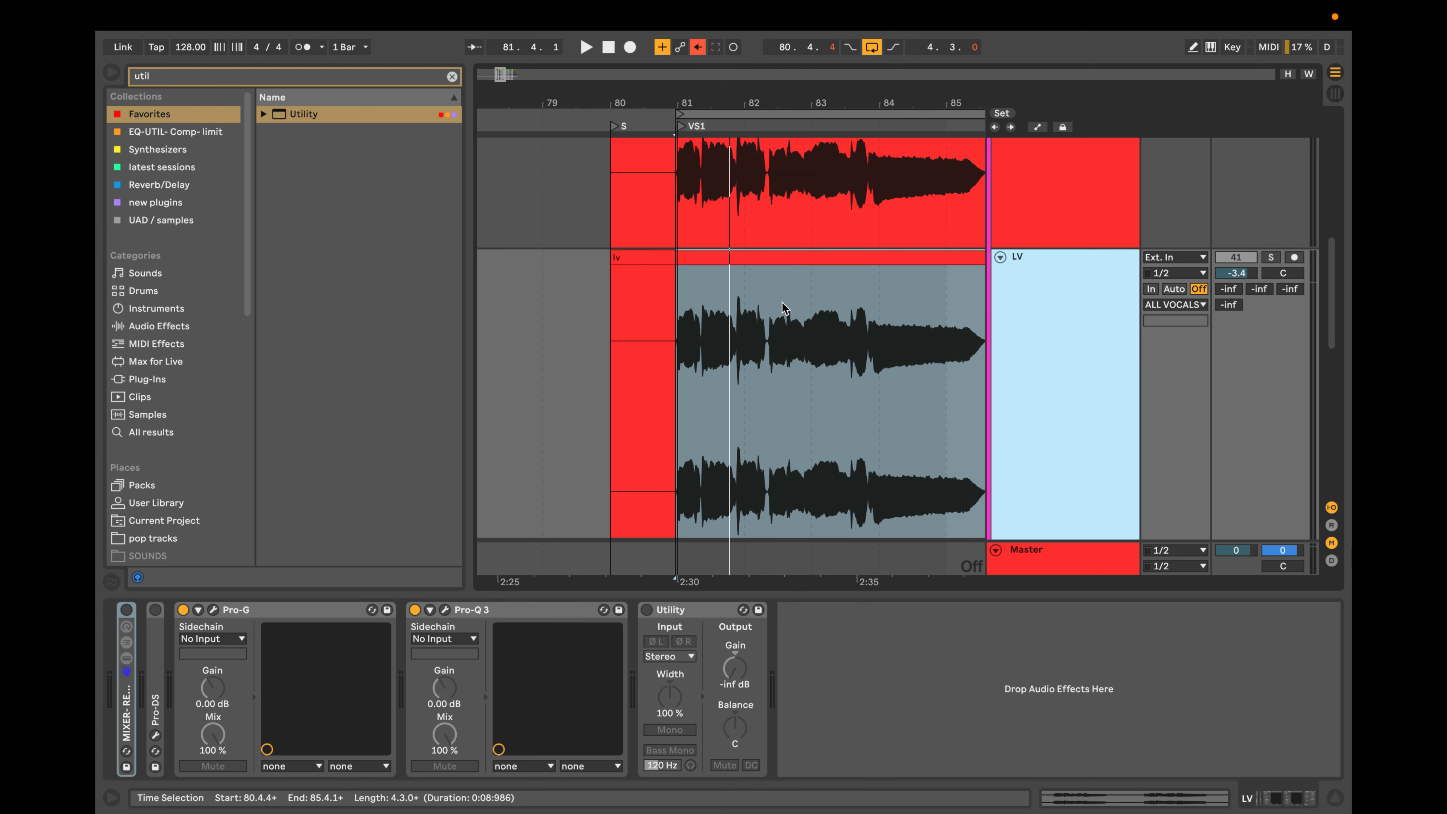
scroll(1108, 338, "up", 8)
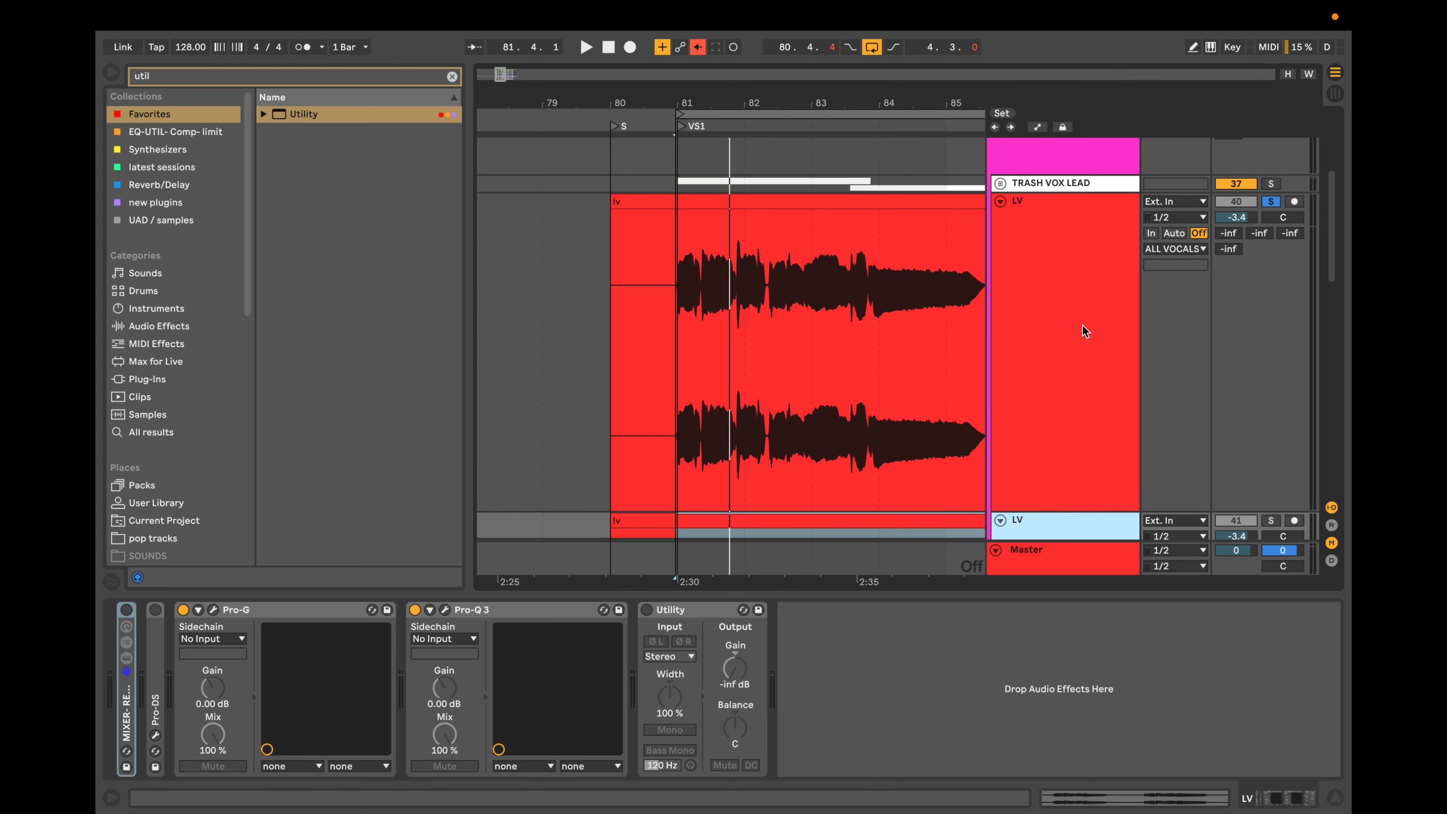
left_click(1083, 327)
scroll(1082, 326, "down", 7)
left_click(1059, 375, "shift")
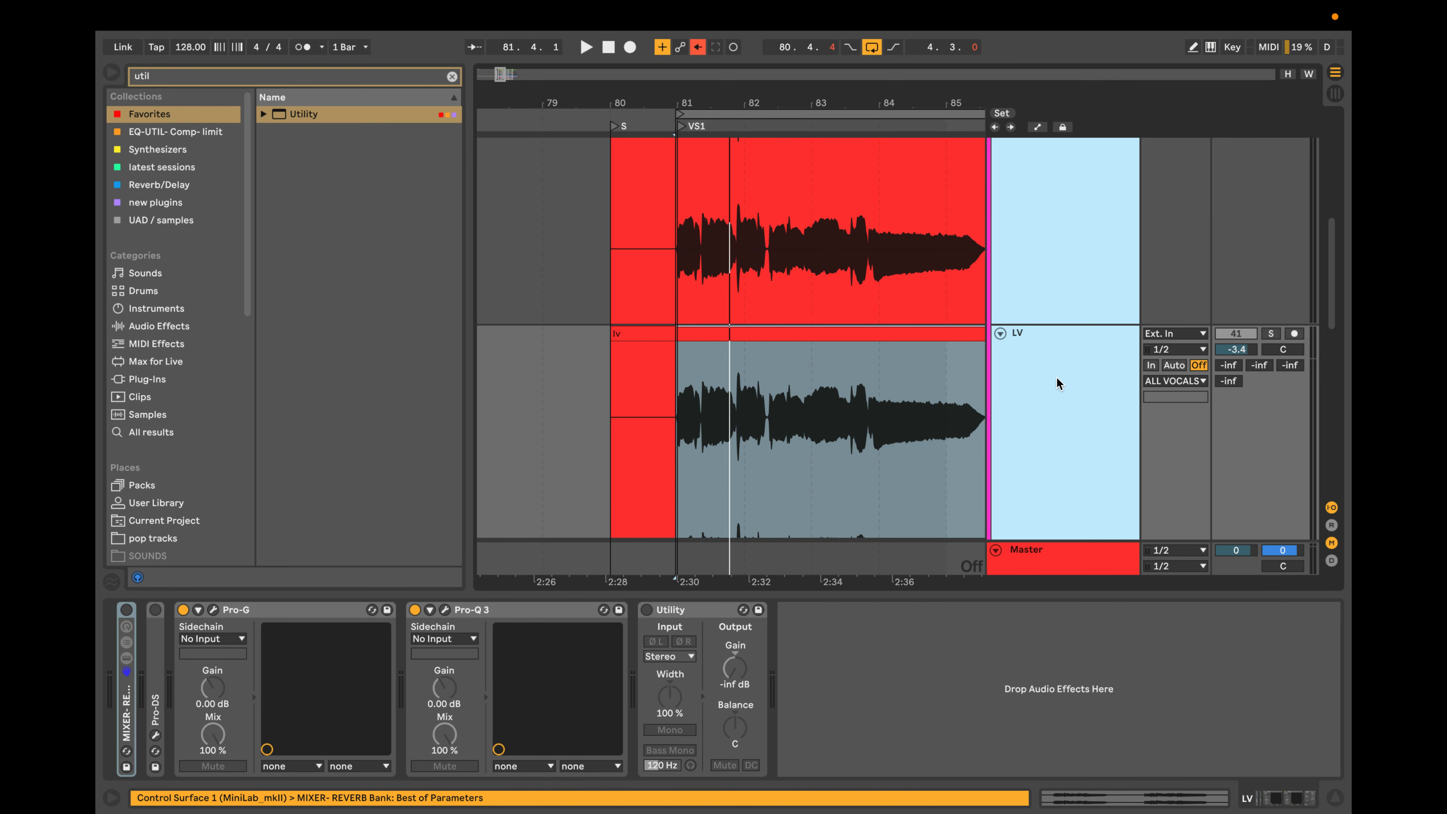
scroll(1056, 377, "down", 4)
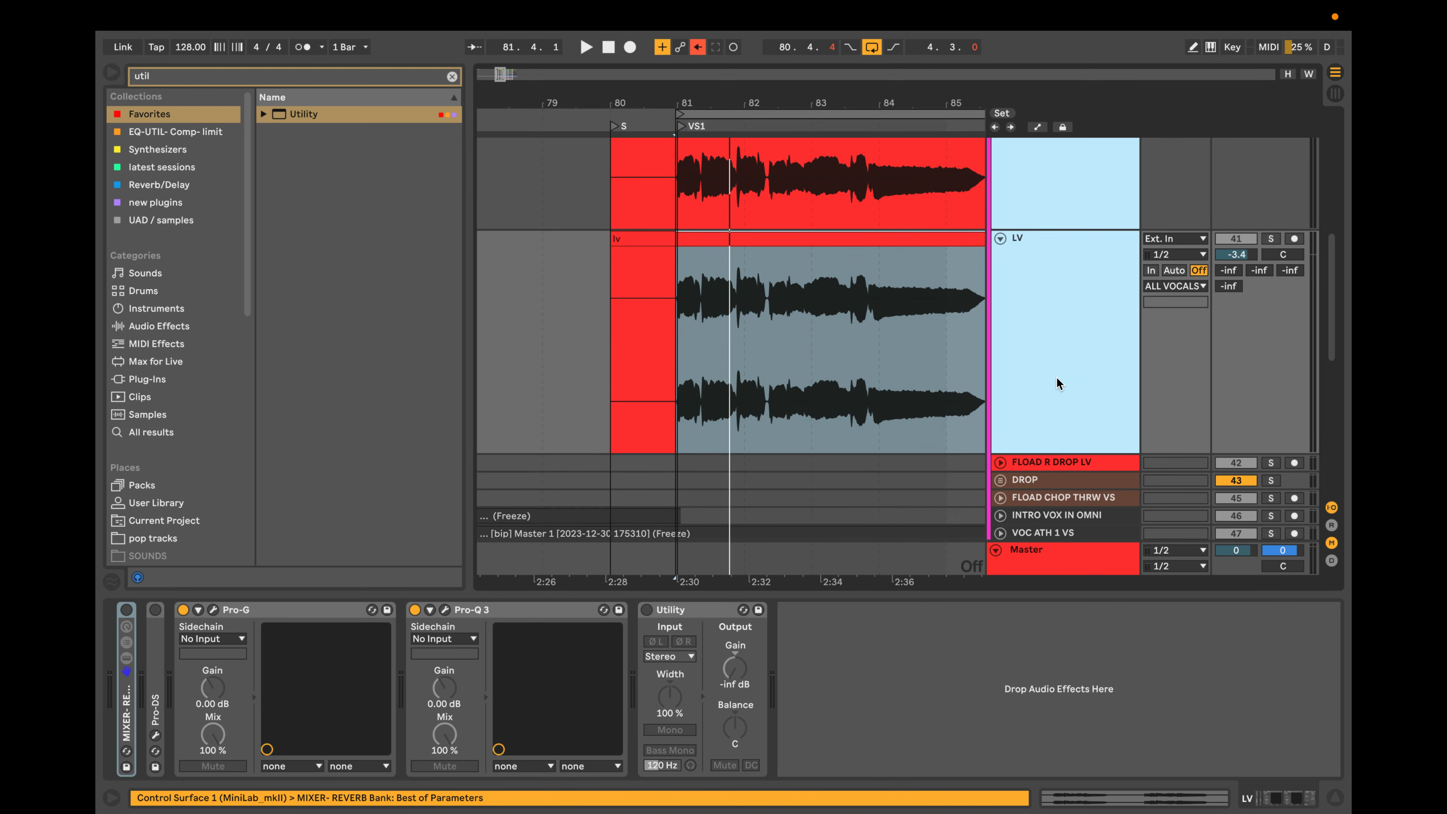
scroll(1056, 378, "up", 4)
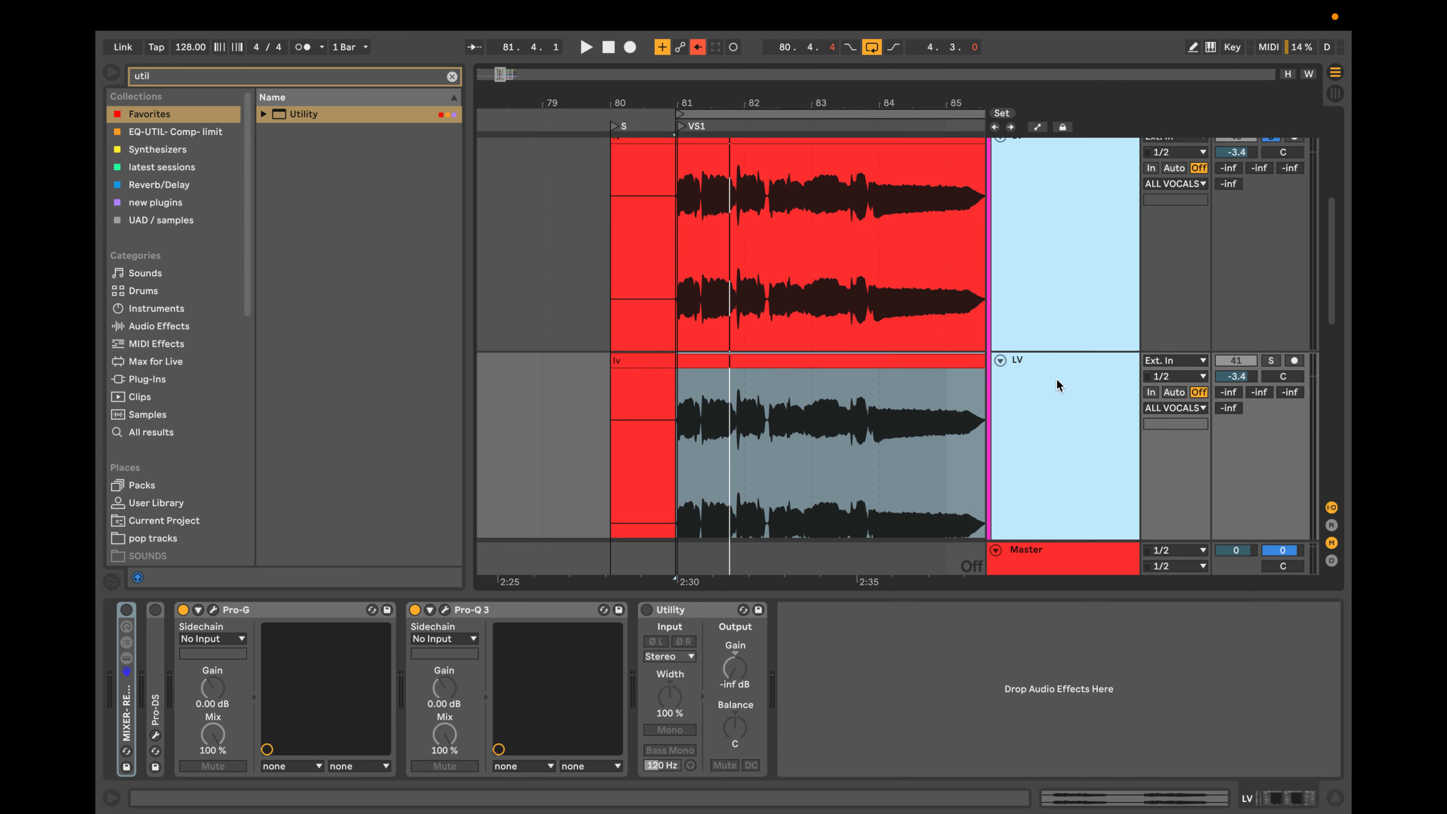
scroll(1057, 381, "down", 1)
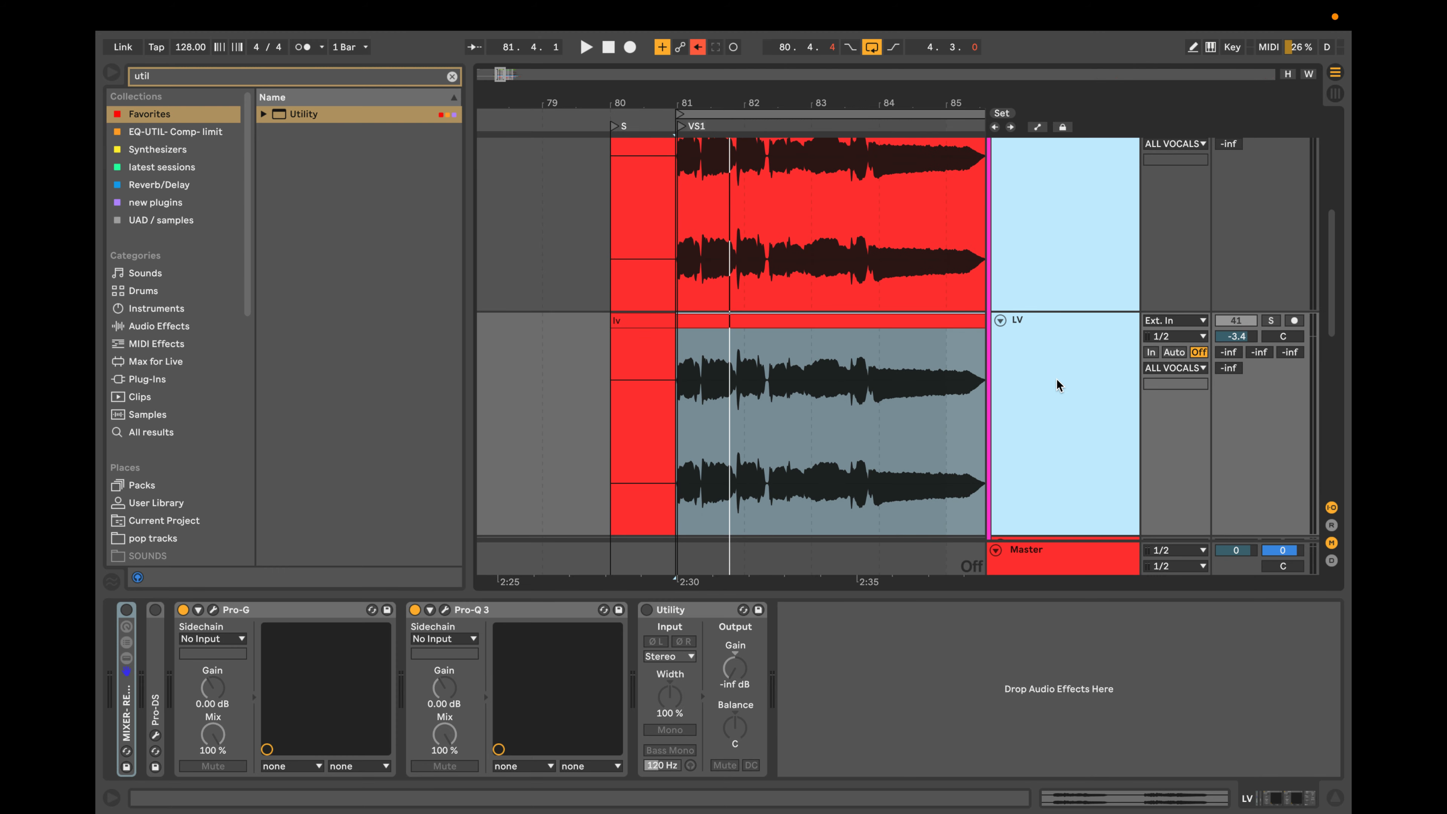
scroll(1056, 379, "down", 2)
scroll(1056, 379, "up", 3)
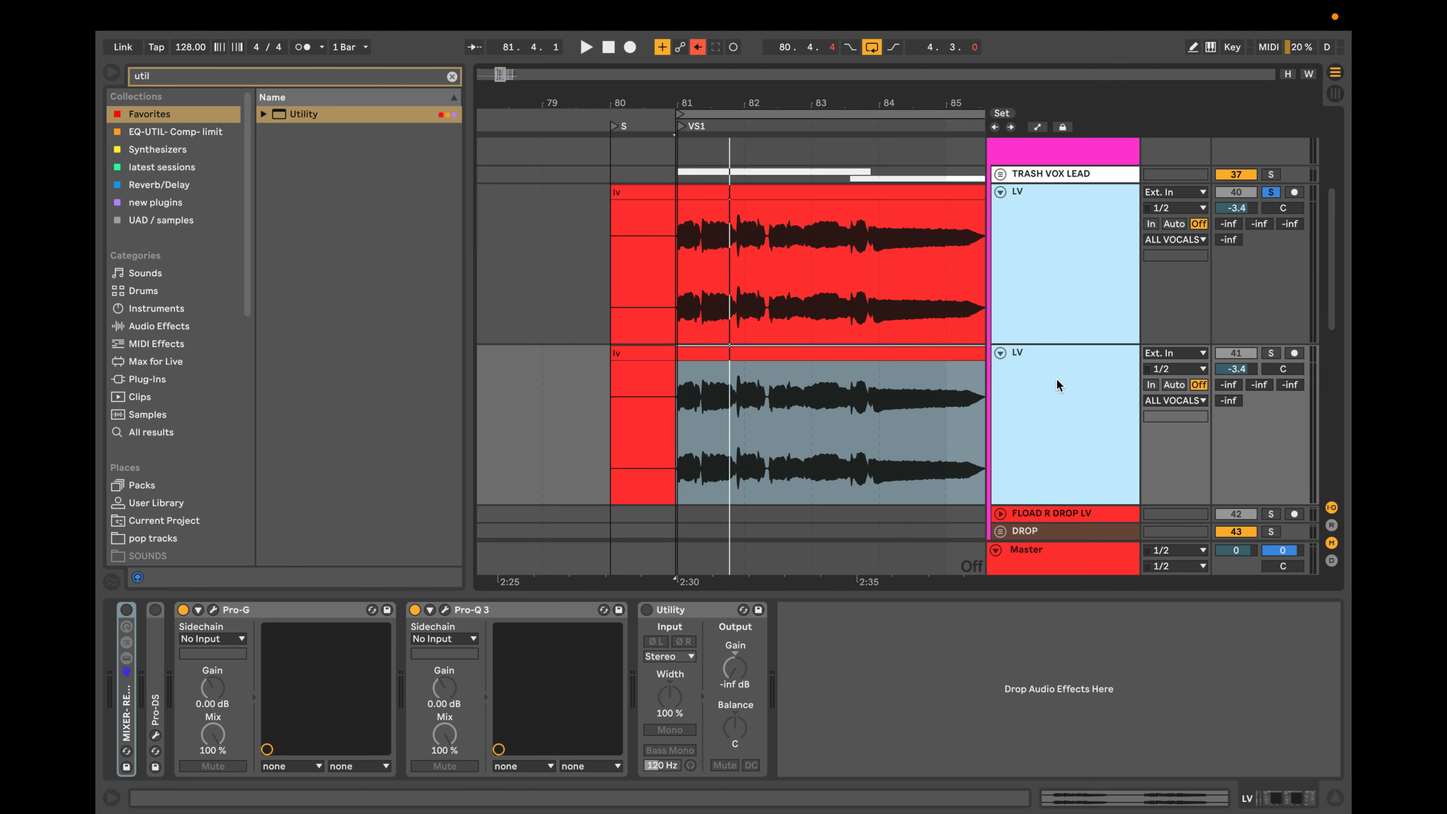
Select only the duplicate LV track and freeze it.
left_click(1061, 308)
left_click(1059, 378)
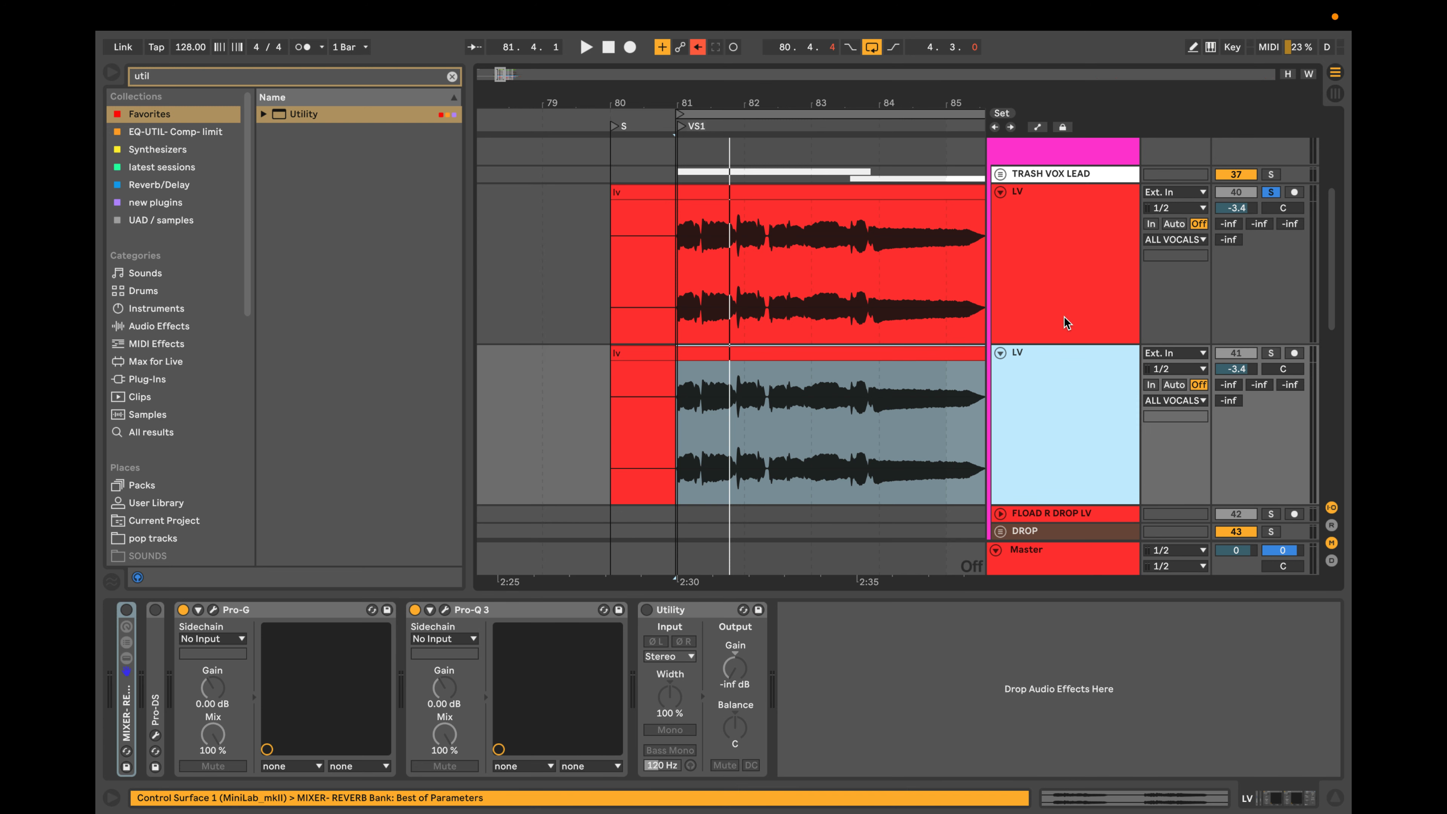
right_click(1039, 379)
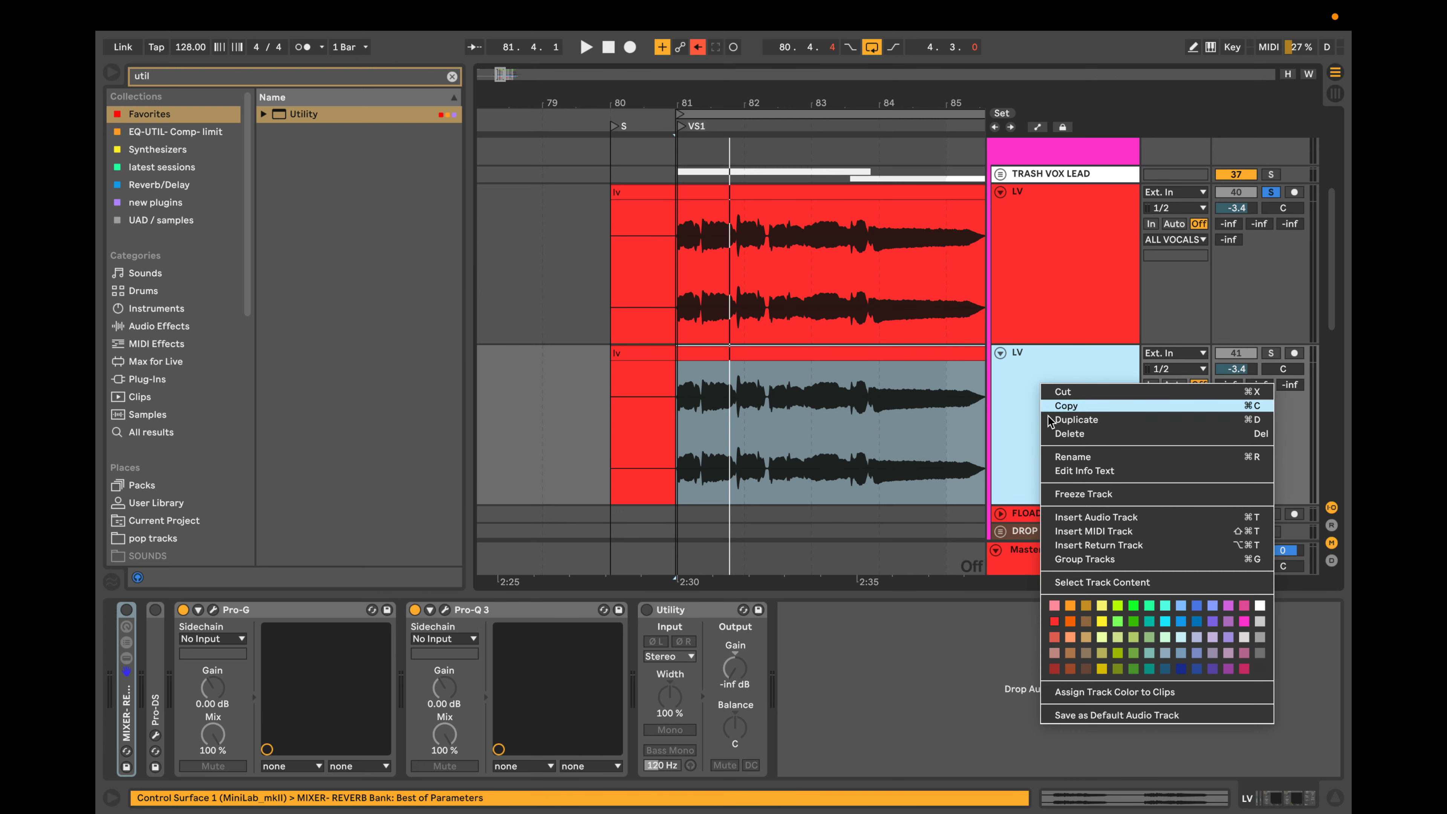
left_click(1094, 491)
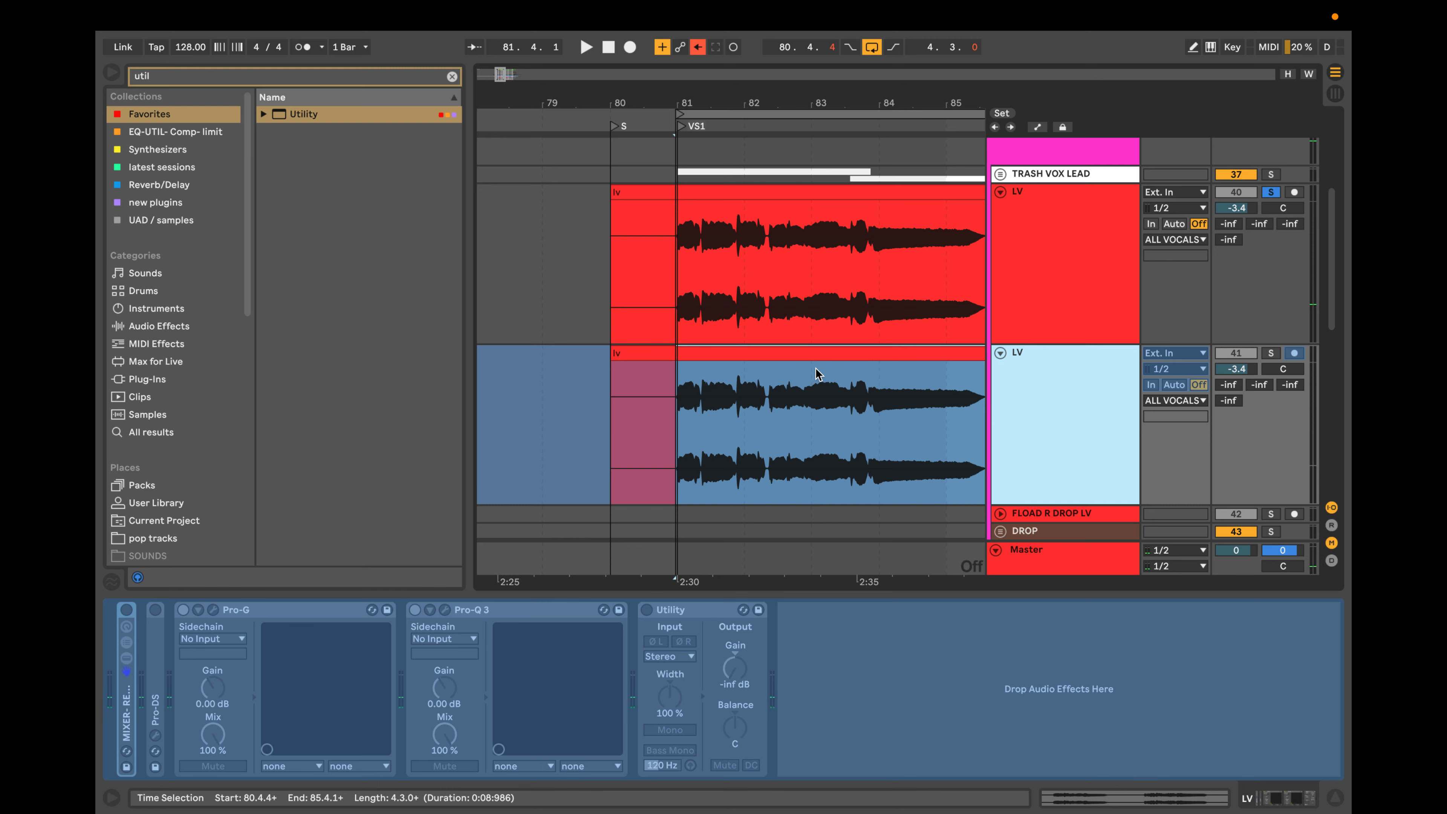
Try flattening the frozen LV duplicate into audio and undo the flattening.
scroll(816, 390, "right", 3)
scroll(806, 387, "left", 2)
scroll(810, 392, "left", 1)
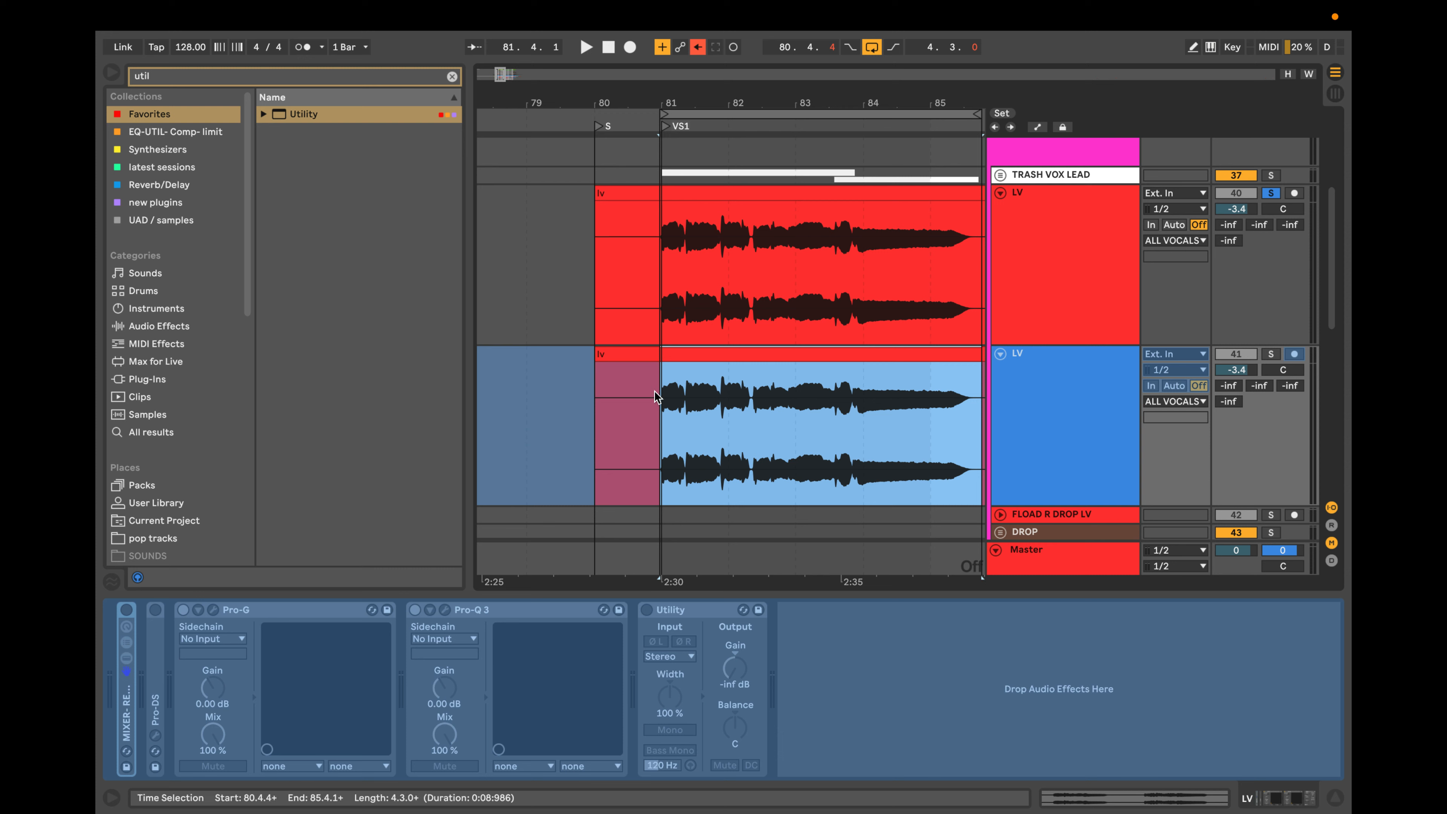
right_click(1025, 392)
left_click(1118, 518)
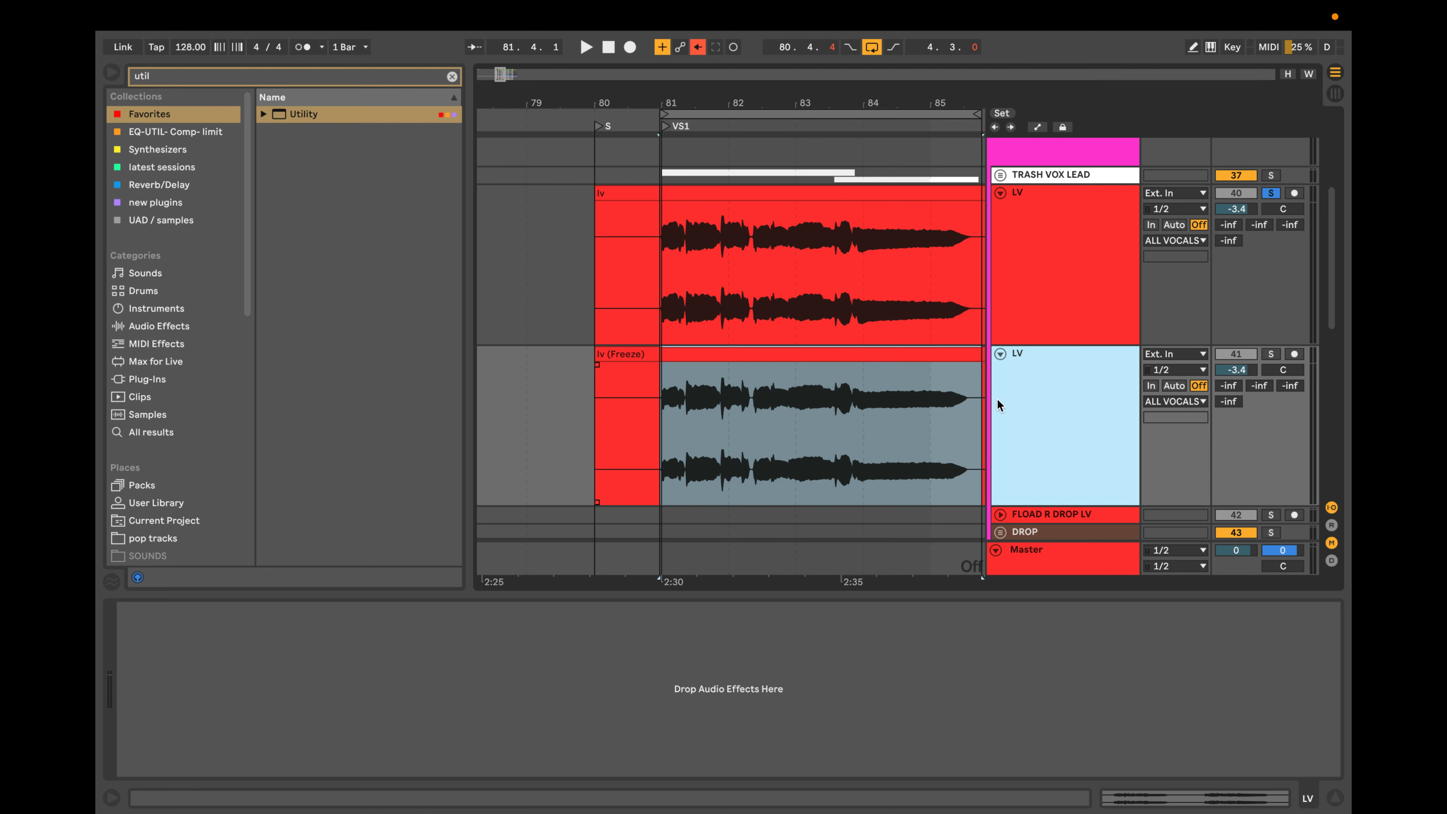
key("super+z")
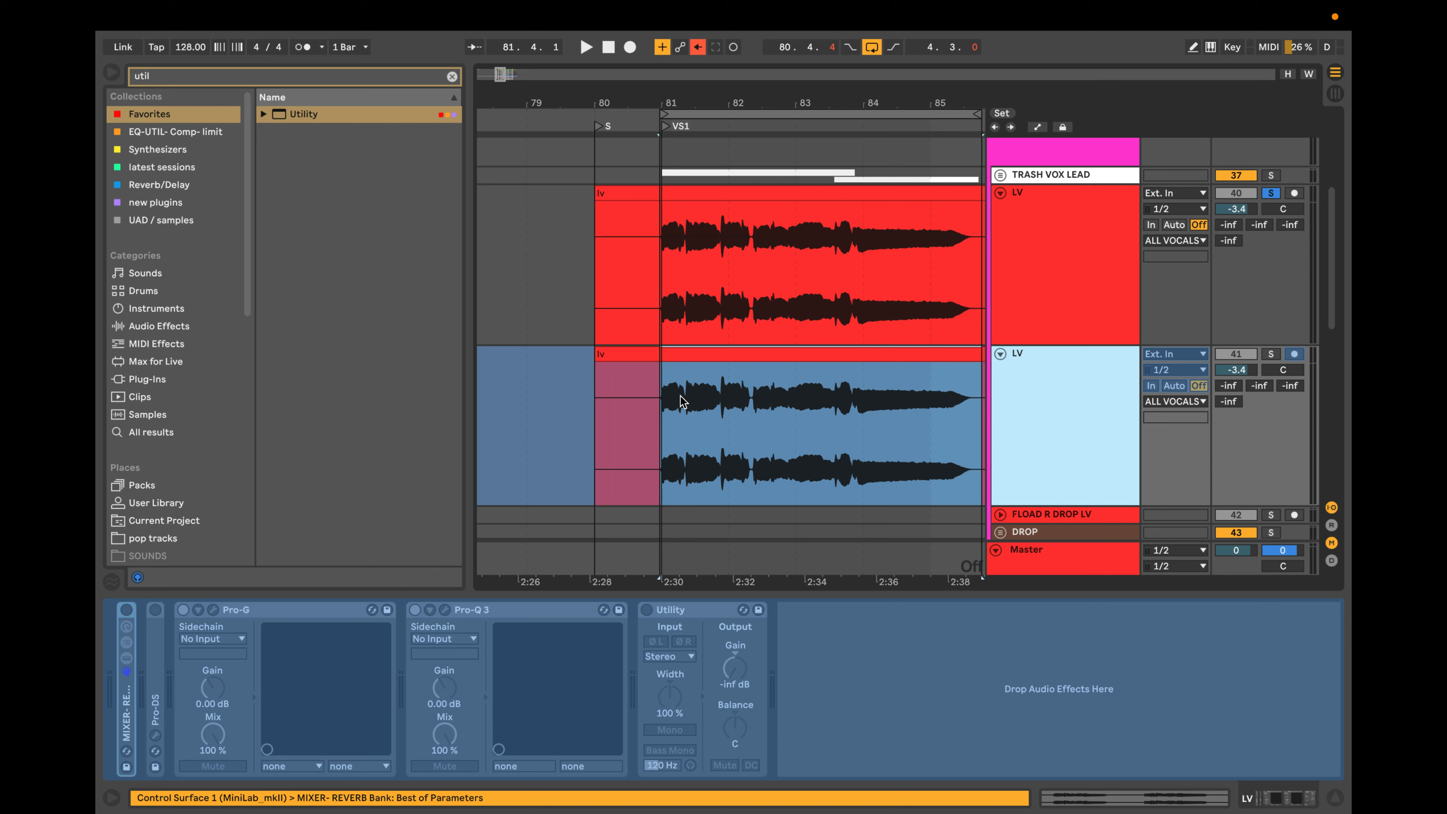
Flatten the frozen LV duplicate into audio and solo it instead of the original LV track.
right_click(1012, 410)
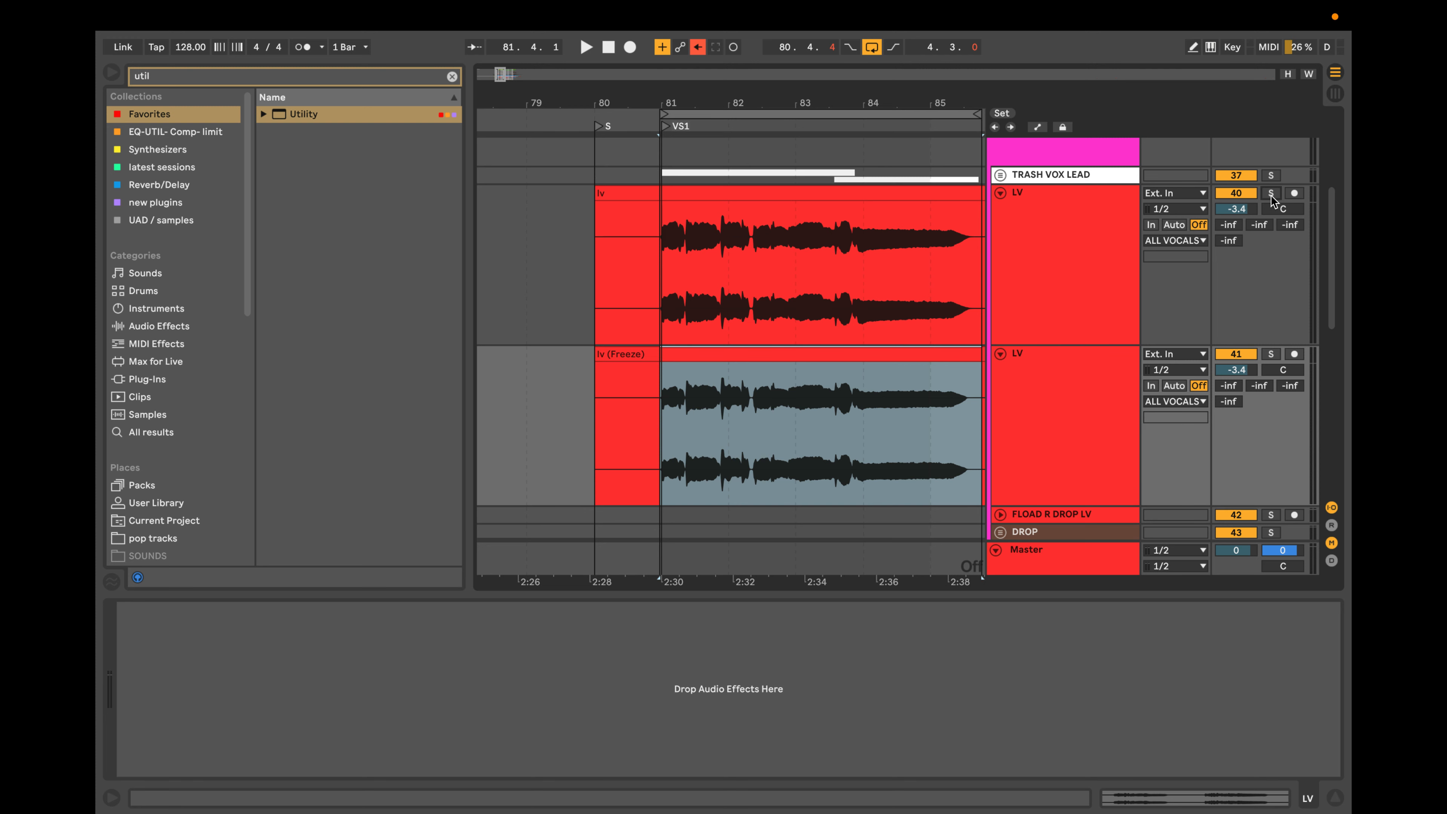
left_click(1272, 354)
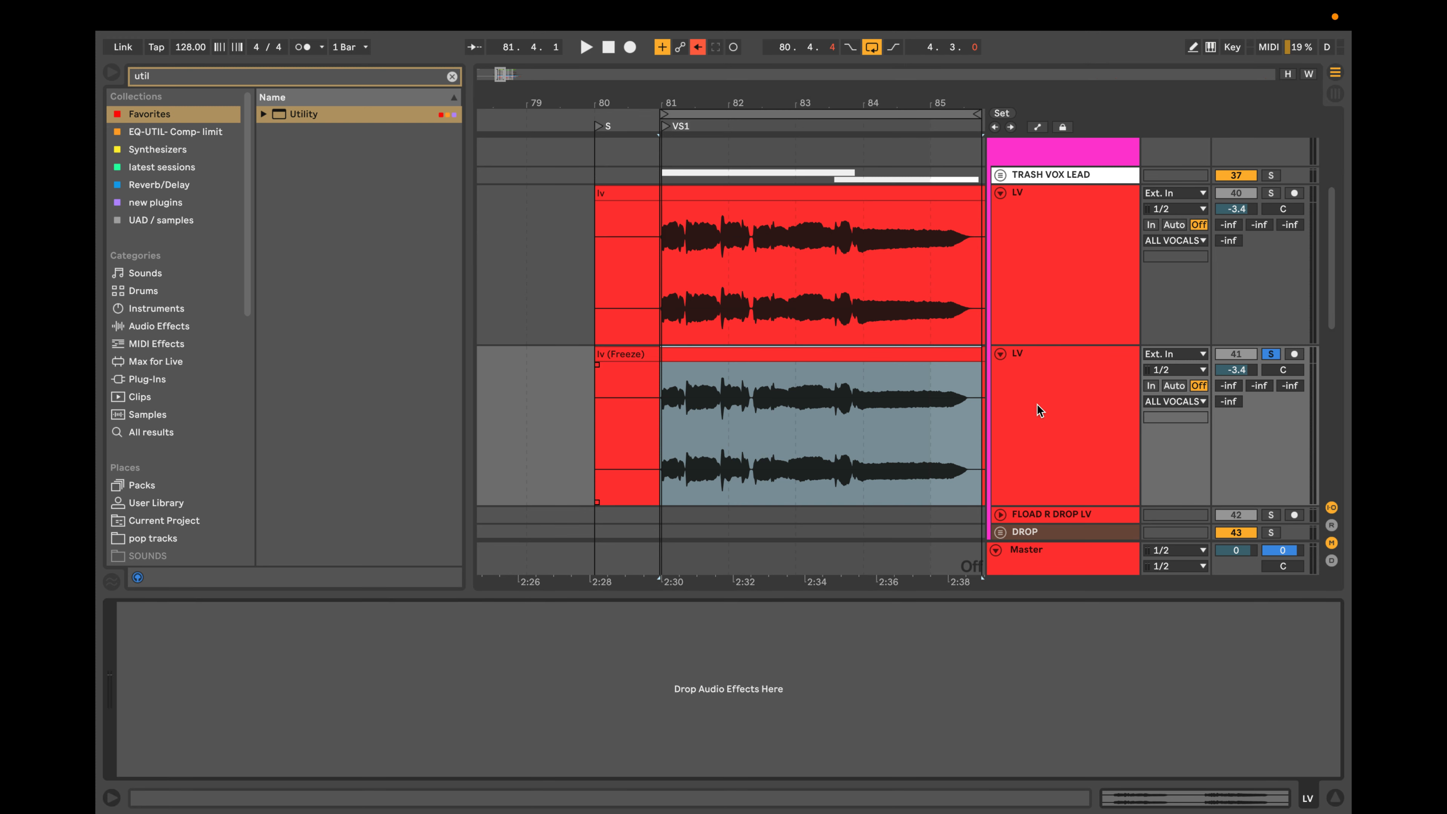
Compare the original LV track's devices and Pro-Q 3 bands with the device chain of the flattened duplicate.
left_click(1063, 300)
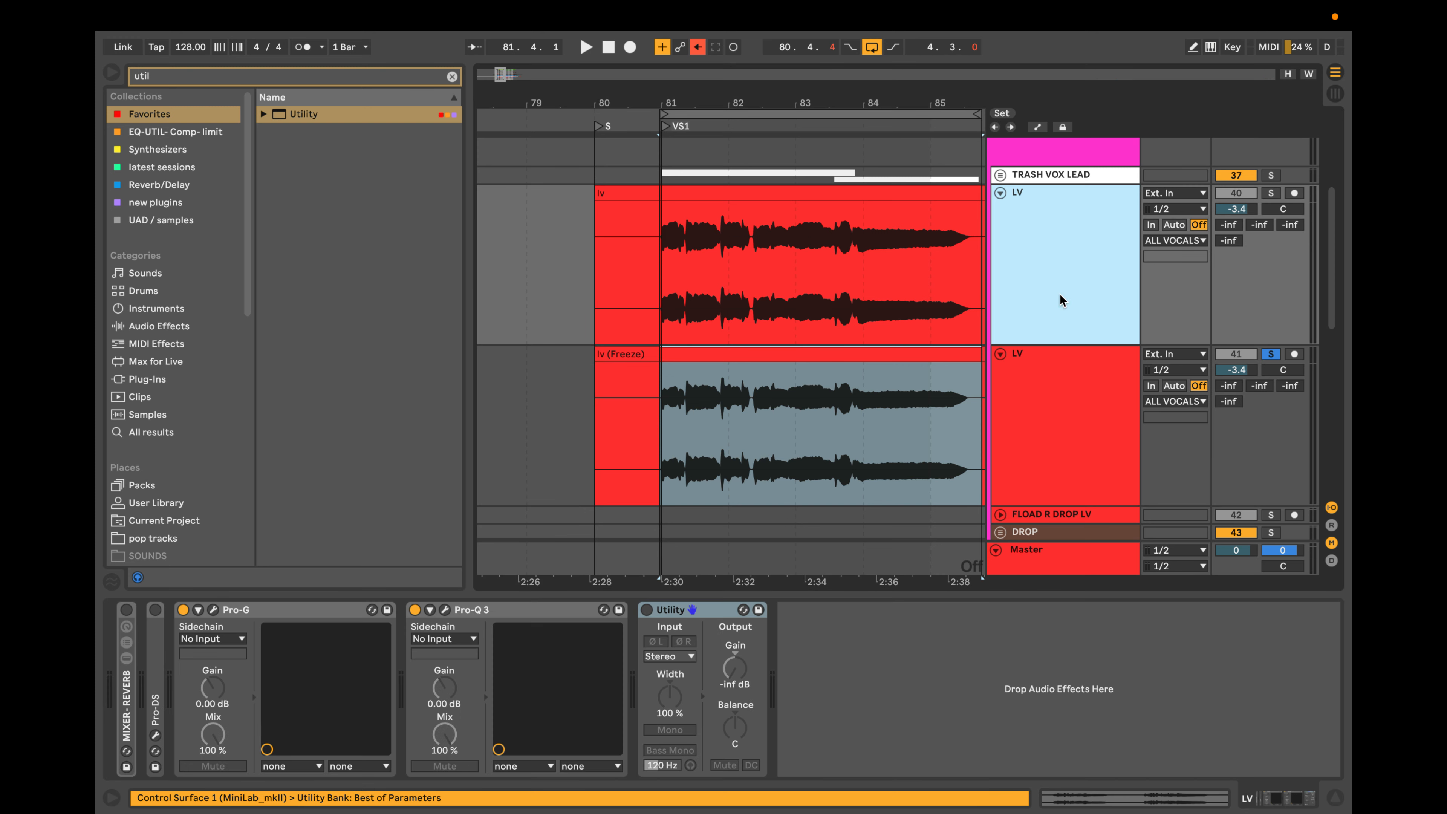
left_click(444, 612)
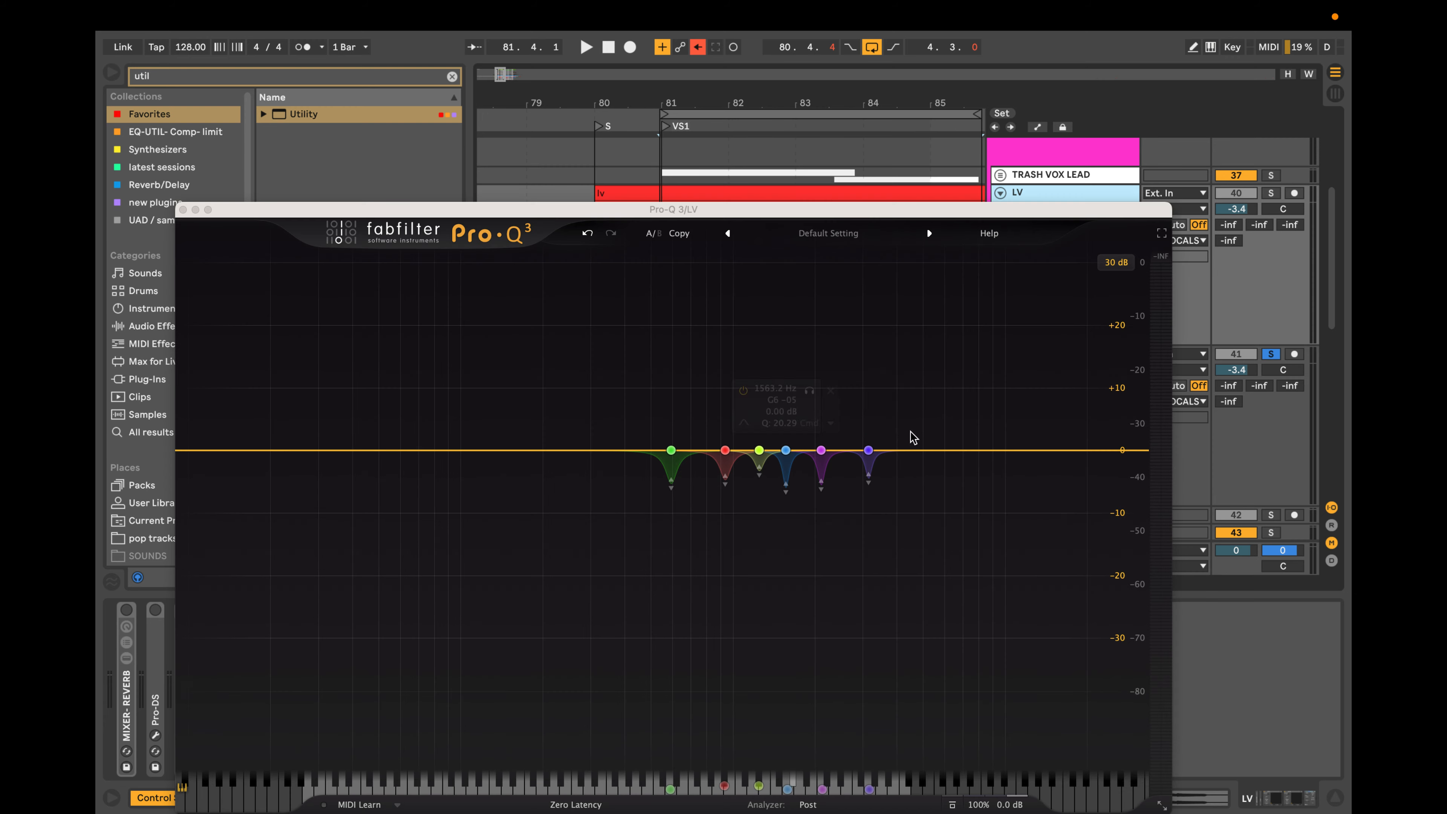
left_click(183, 209)
left_click(1070, 398)
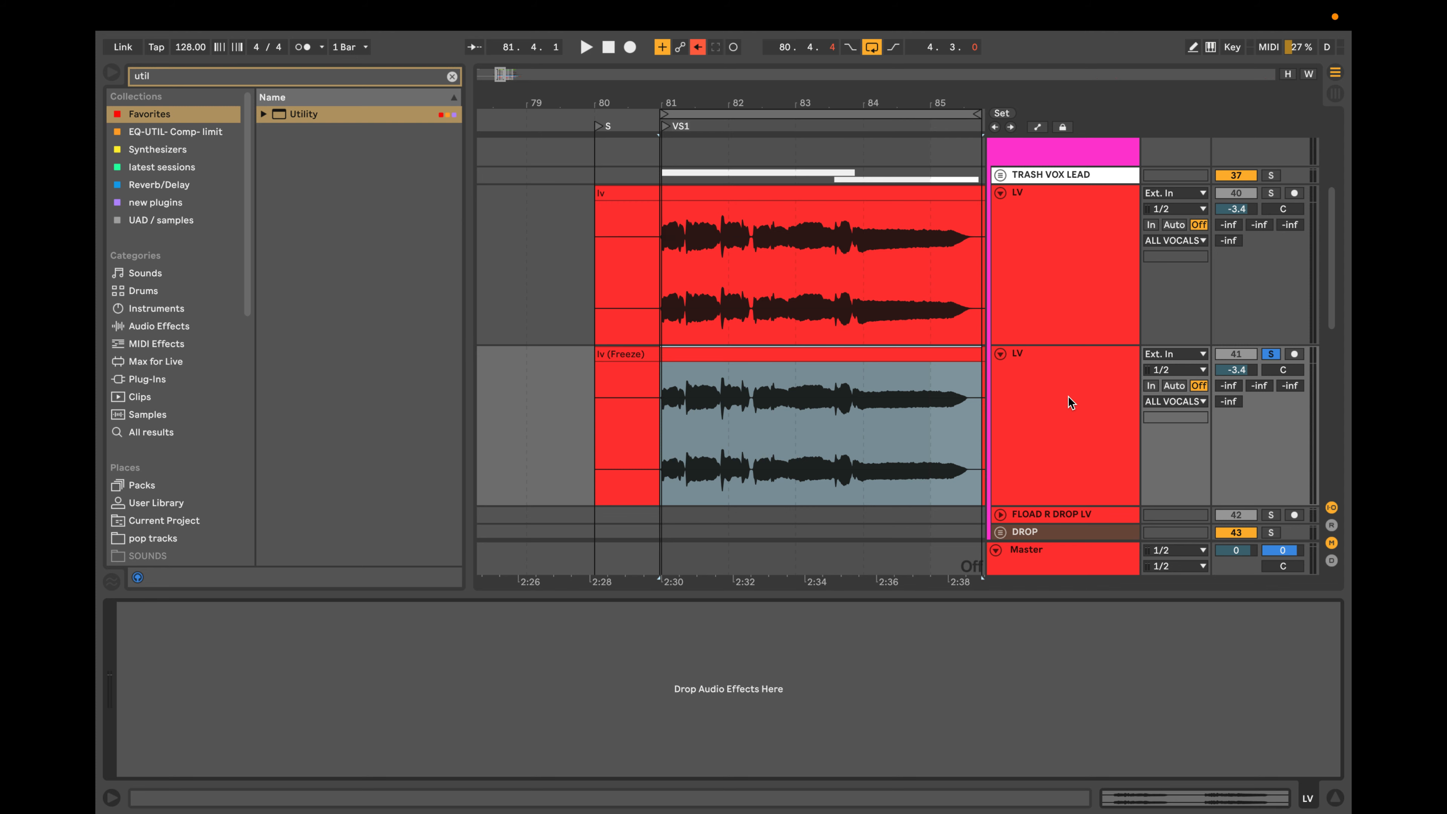
left_click(1073, 267)
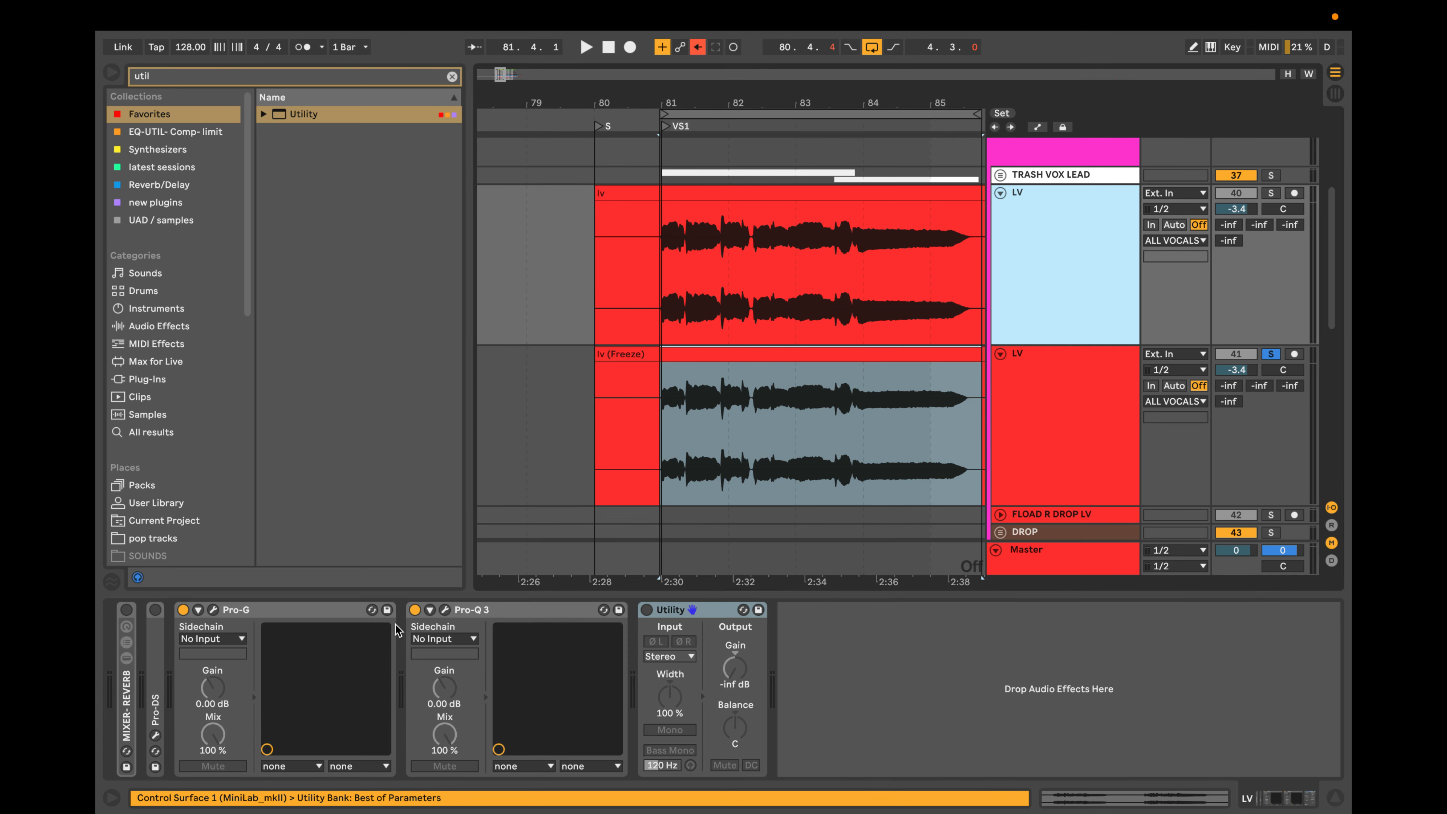
left_click(444, 611)
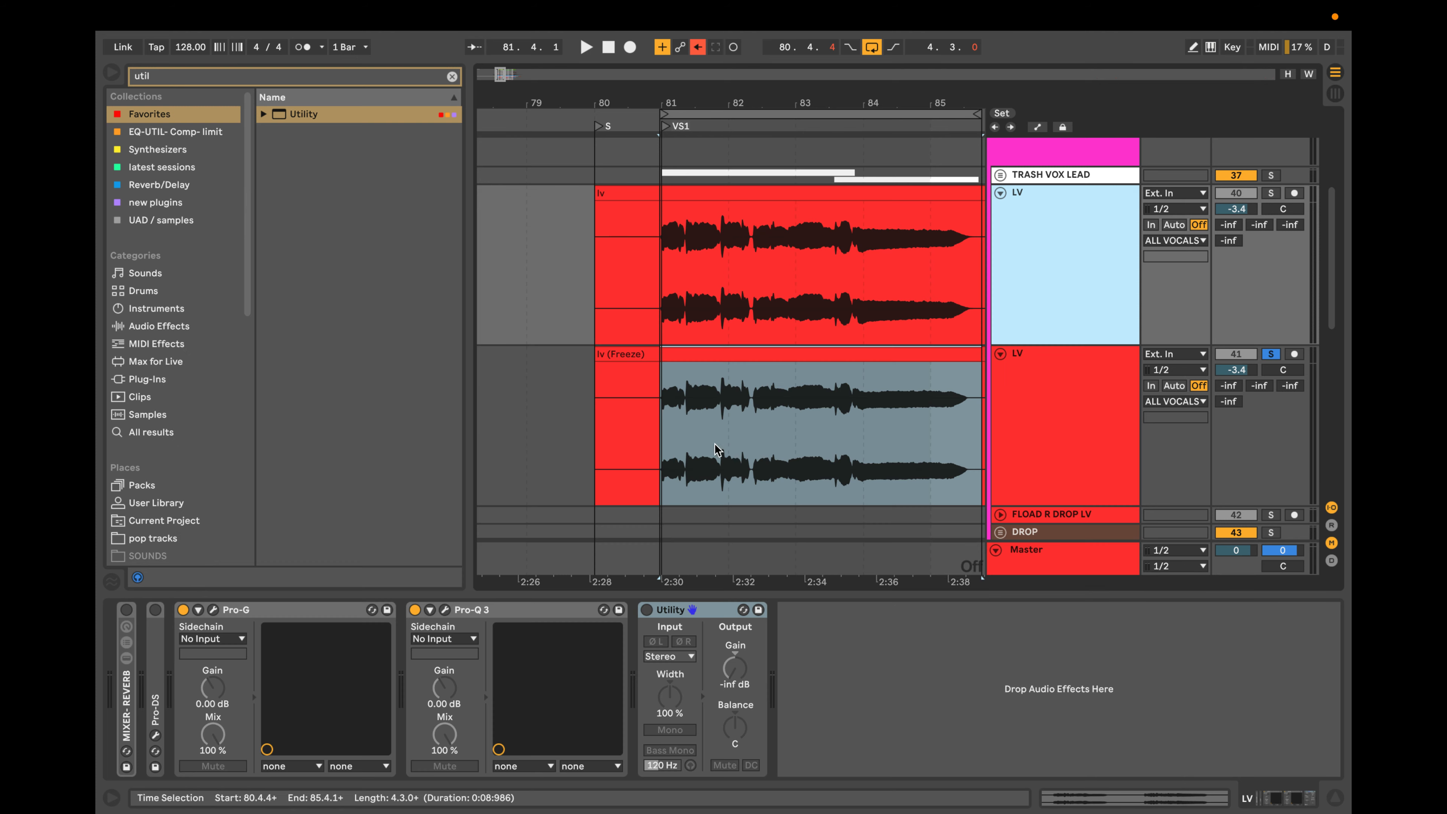
left_click(183, 209)
left_click(1032, 401)
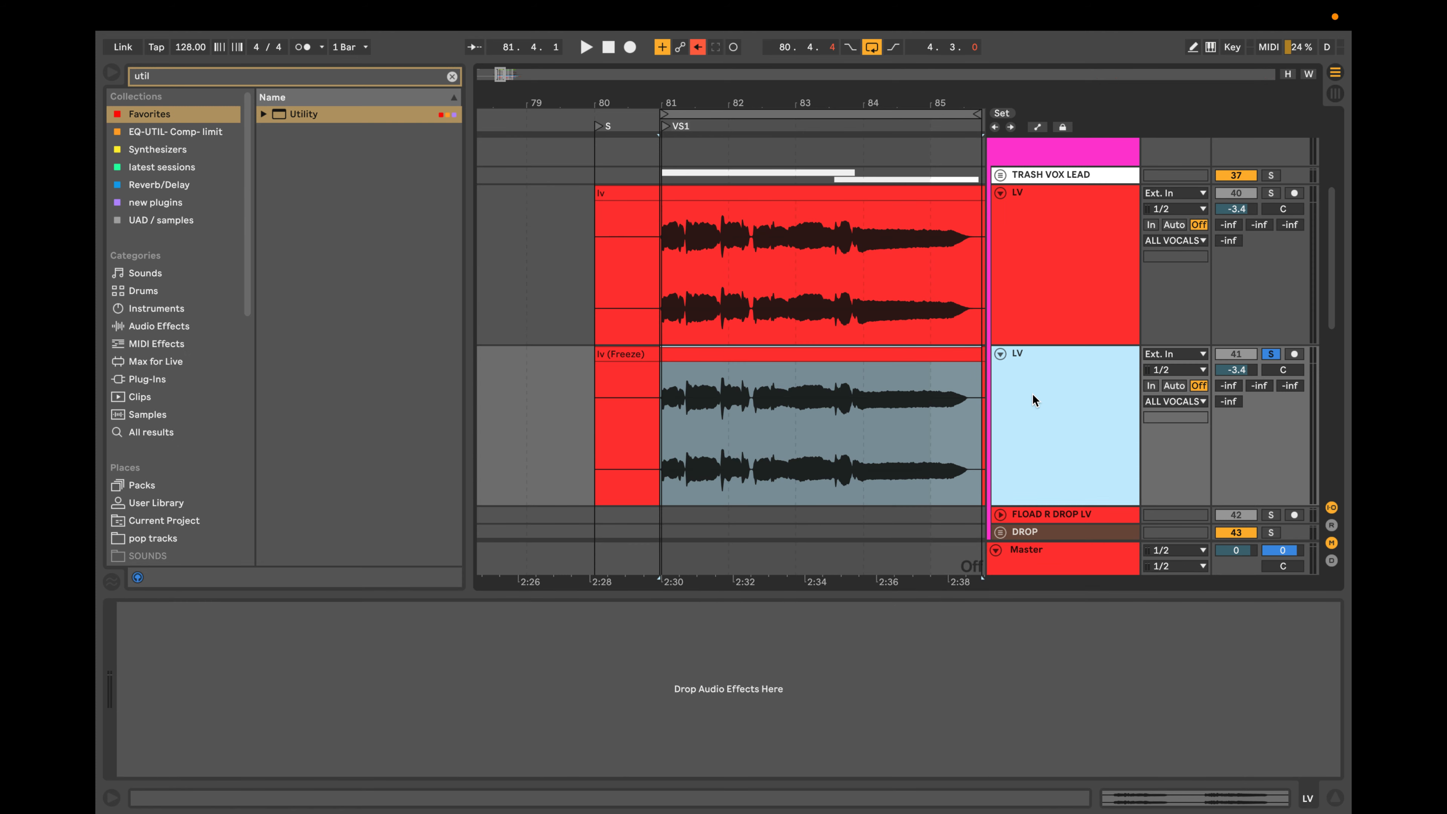
Search the browser for "pro" and add Pro-Q 3 to the empty device chain of the flattened LV duplicate.
double_click(1033, 396)
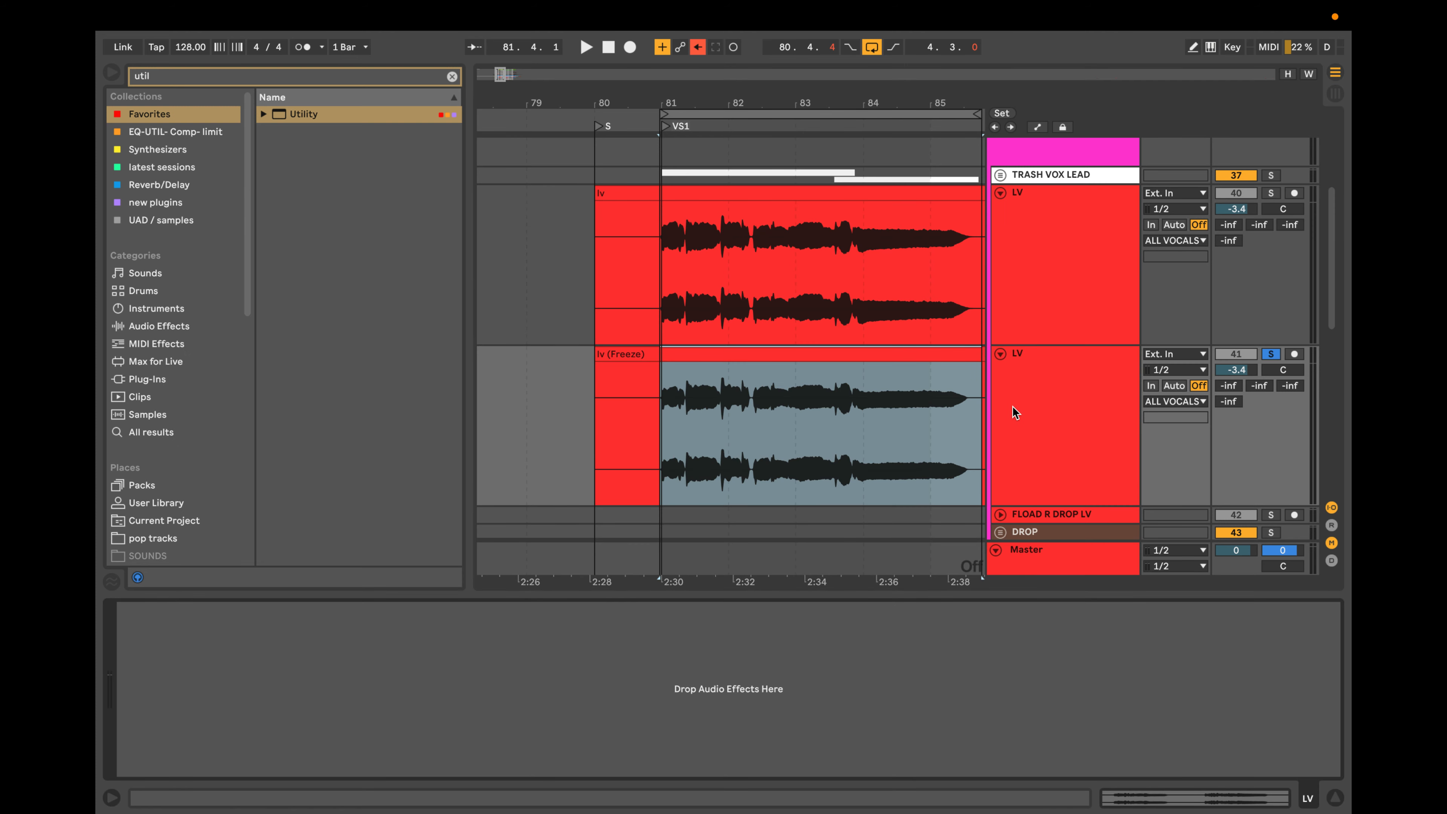
left_click(452, 76)
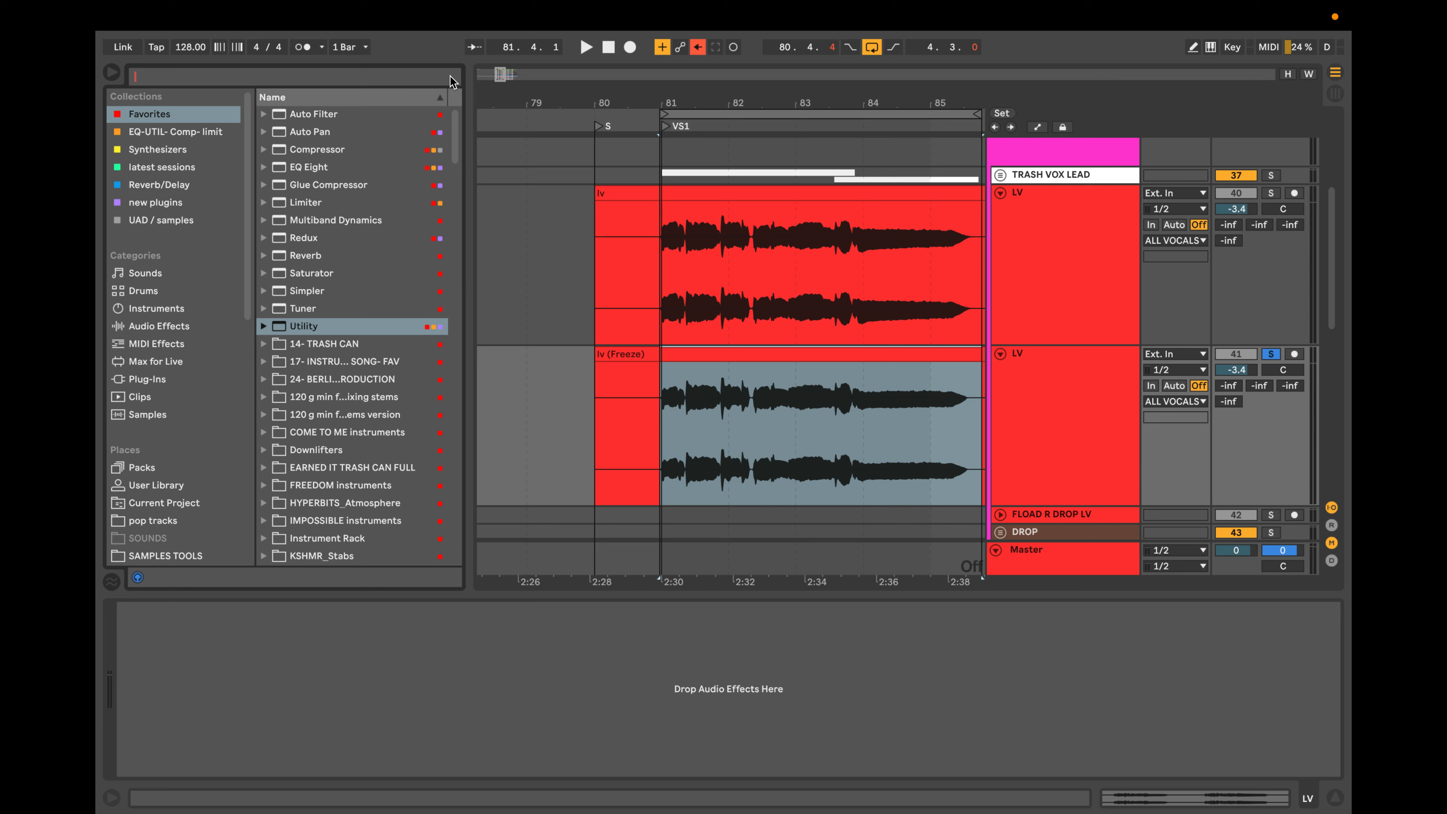
type("pr")
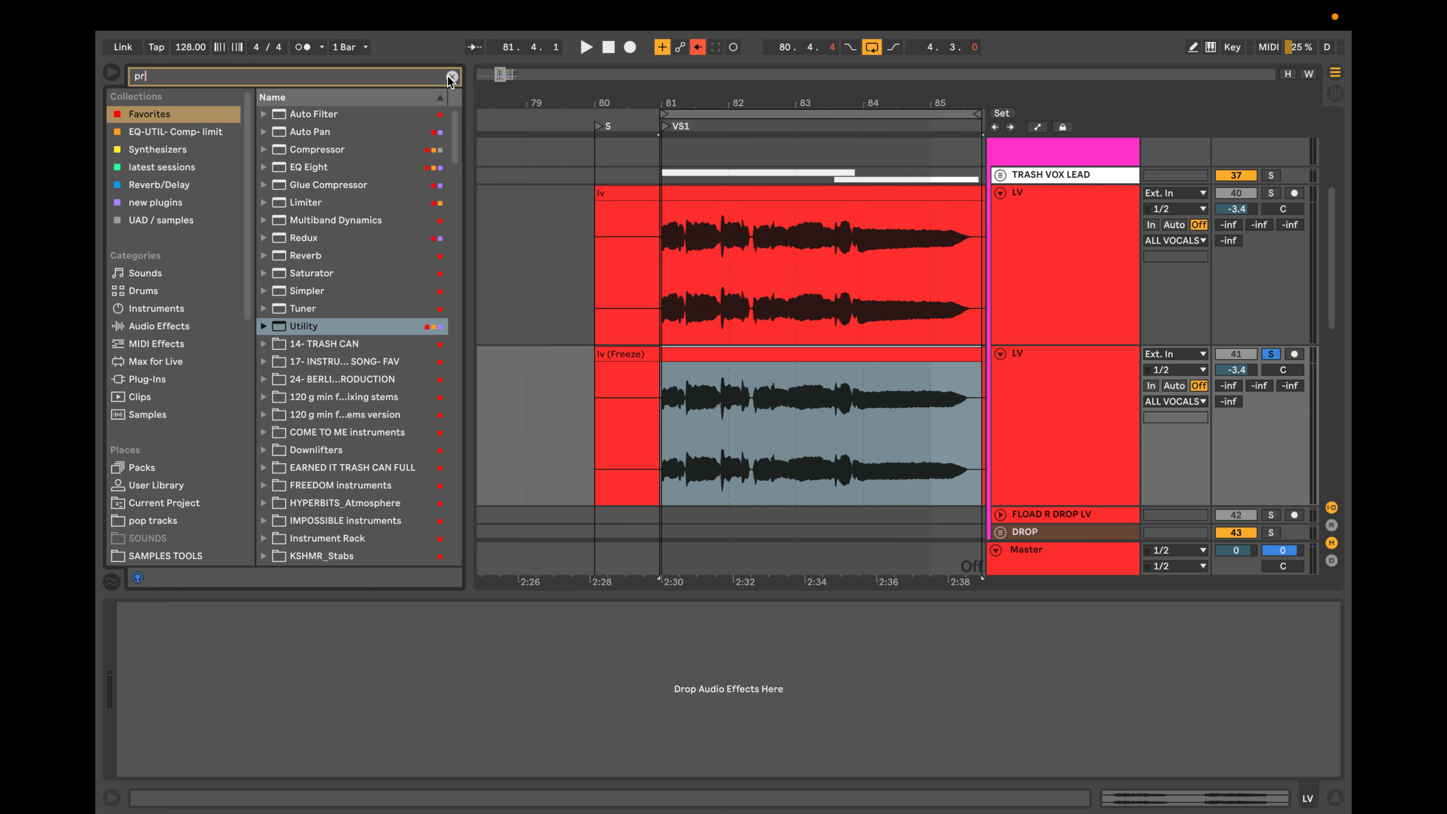
type("o")
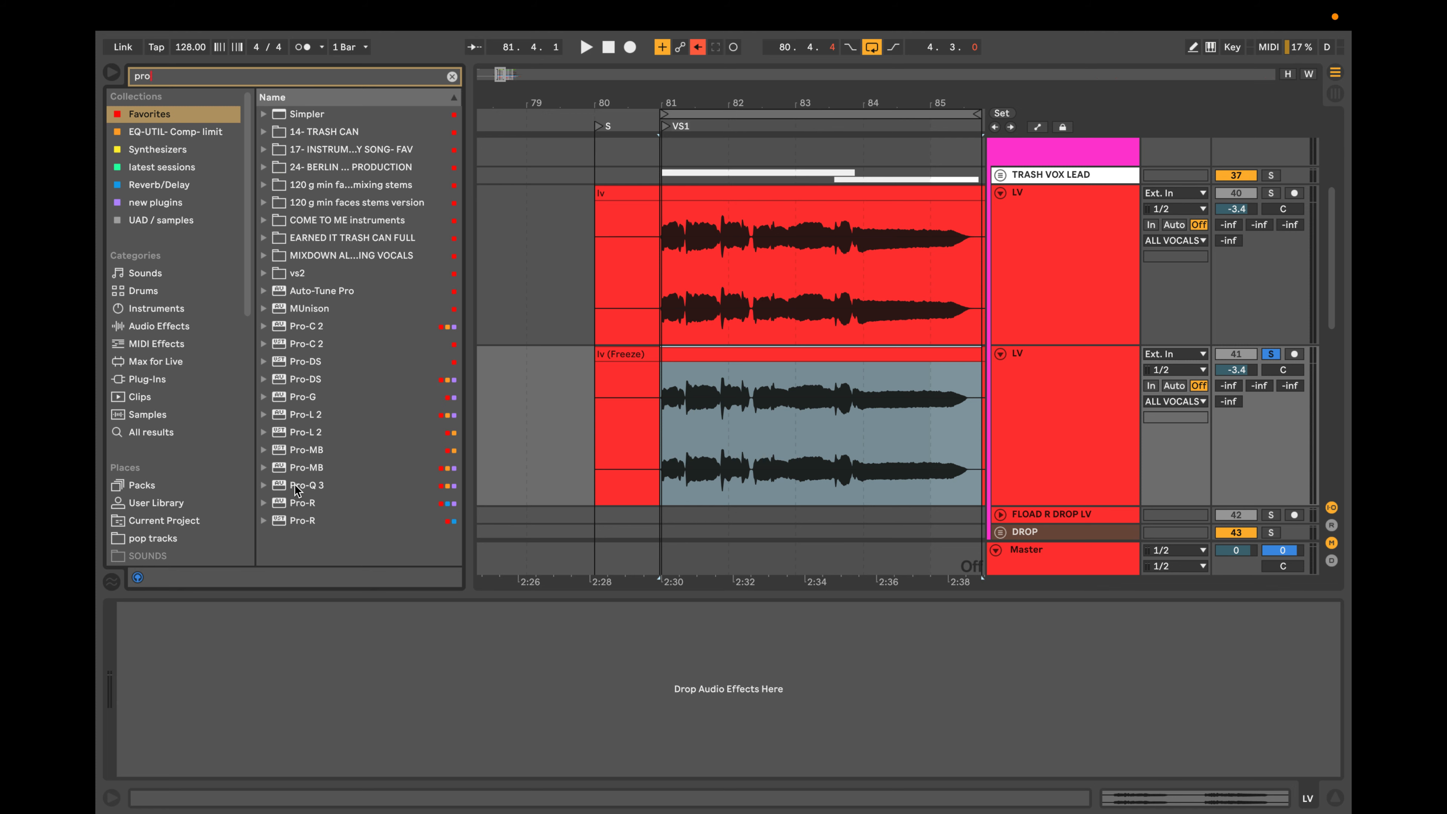
left_click_drag(301, 486, 423, 660)
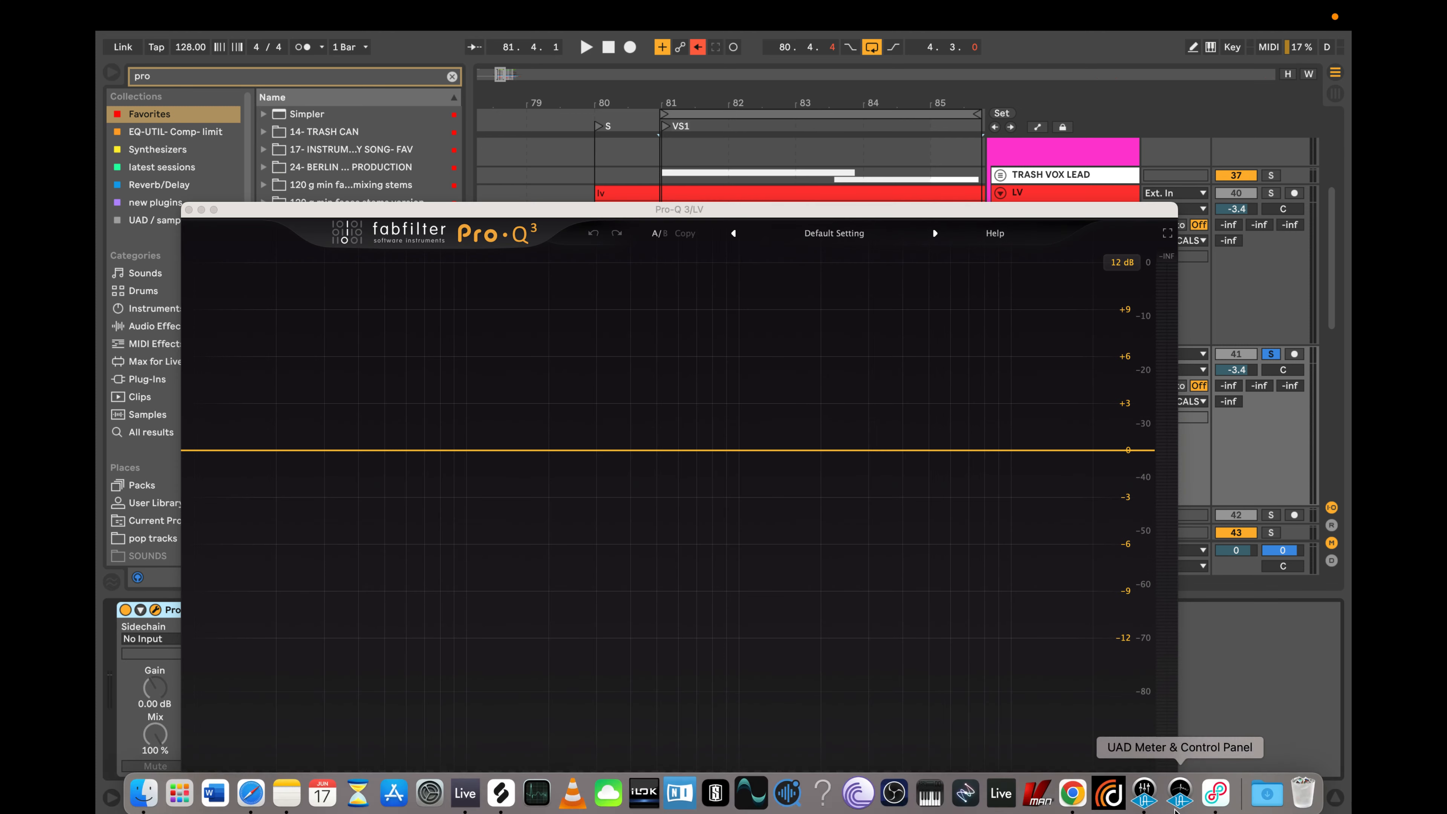
Resize the Pro-Q 3 plug-in window to Medium, move it clear of the device chain and close it.
left_click(1169, 804)
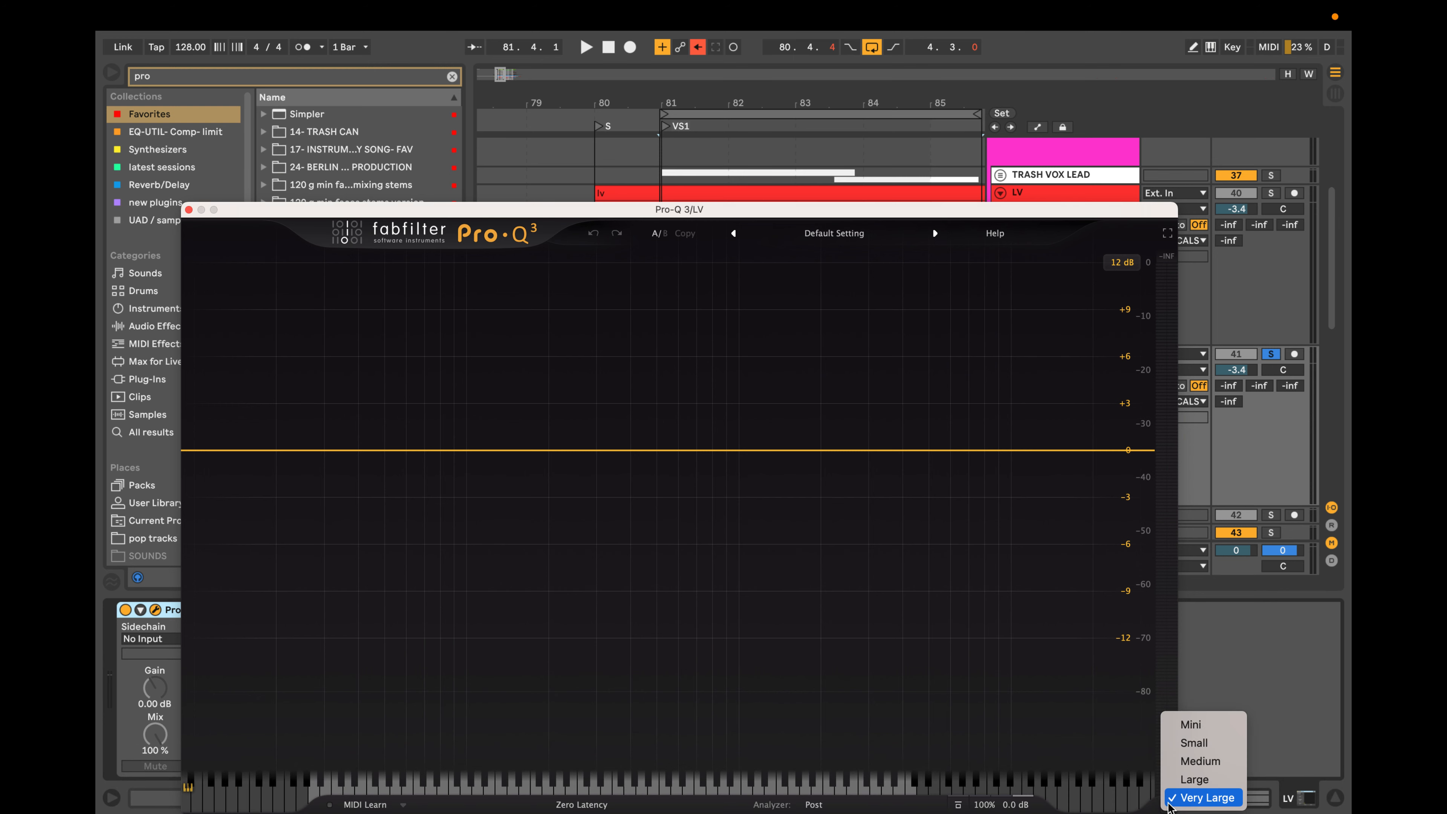
left_click(1202, 763)
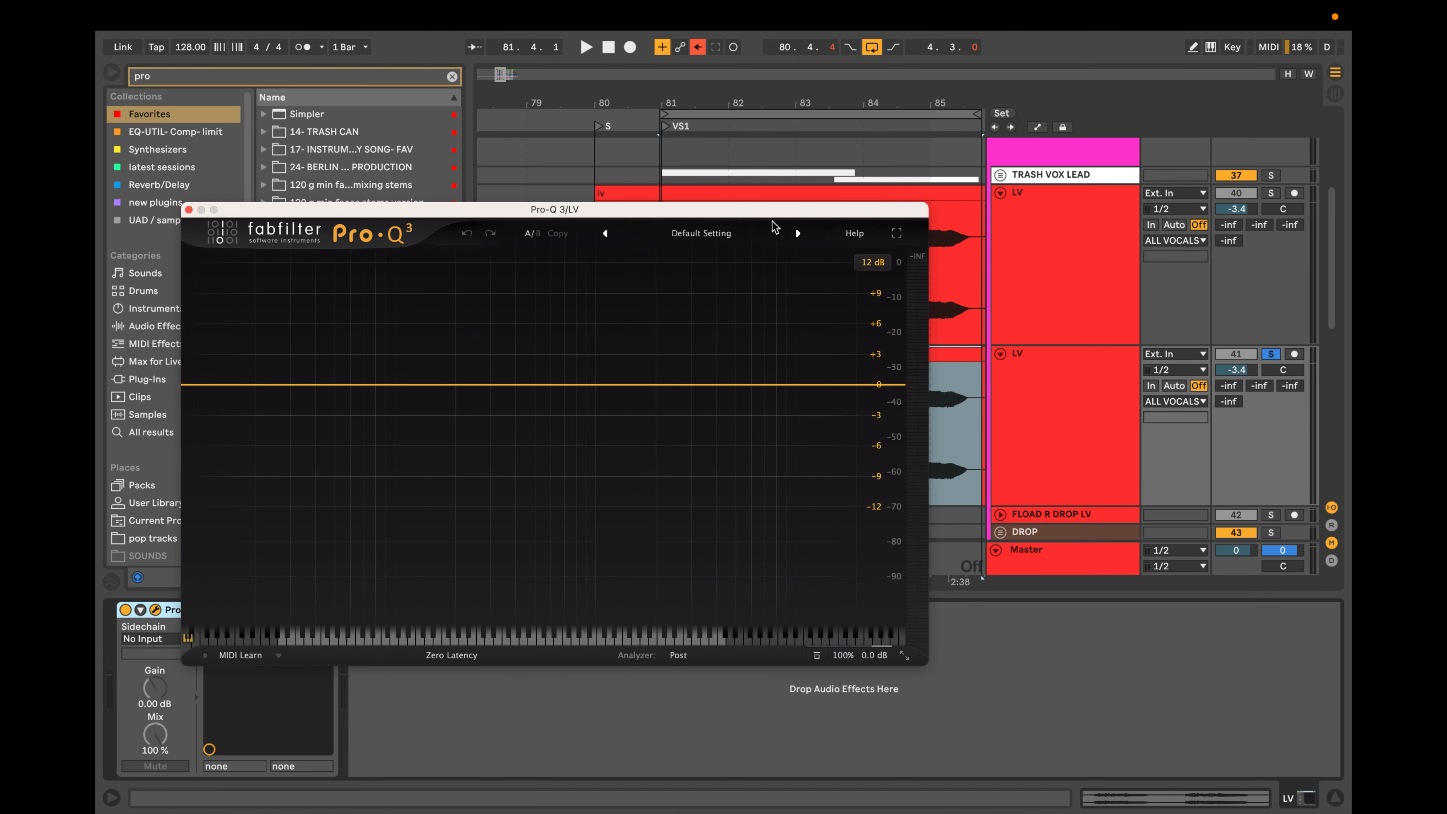
left_click_drag(744, 206, 988, 209)
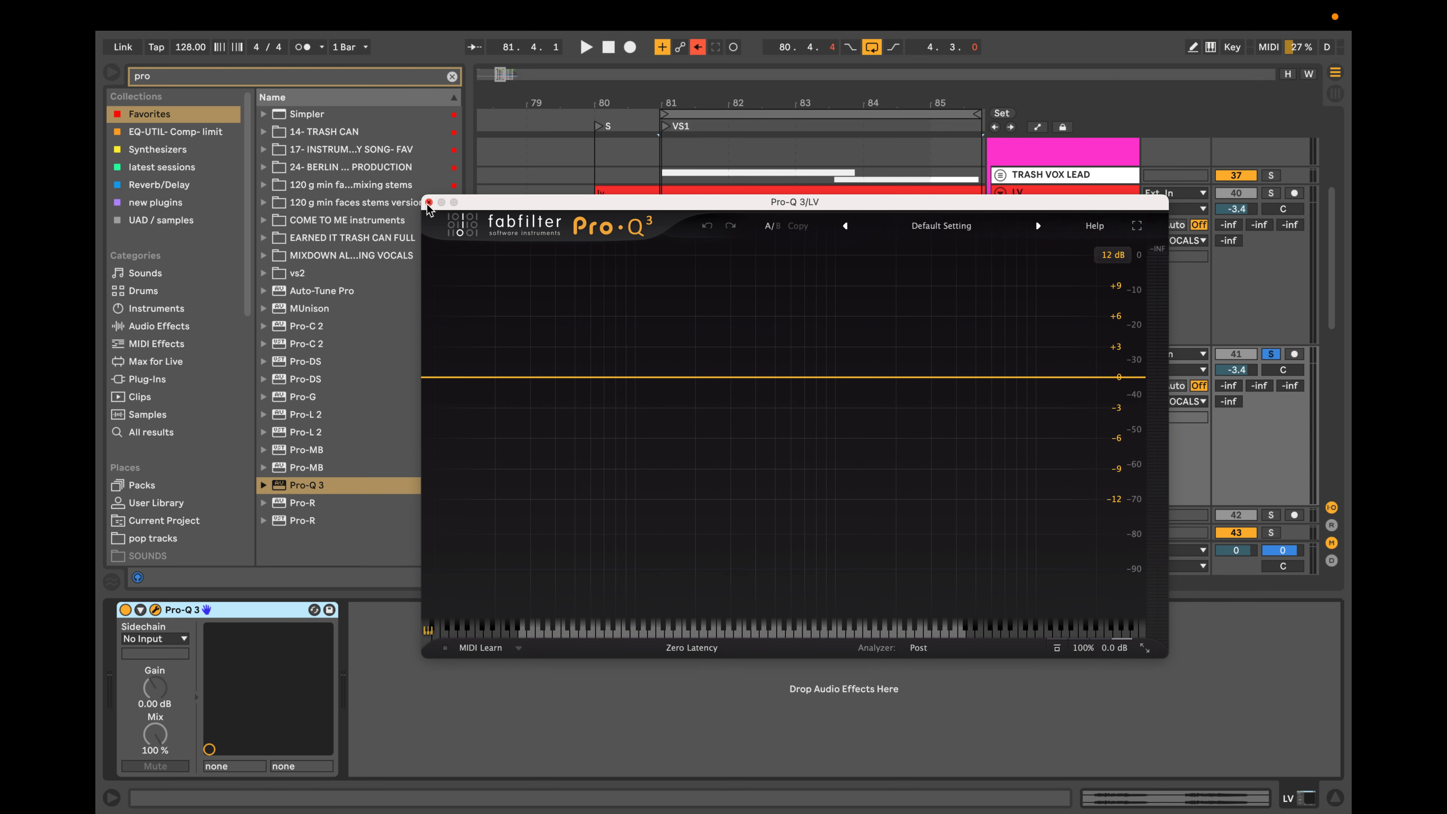
left_click(429, 203)
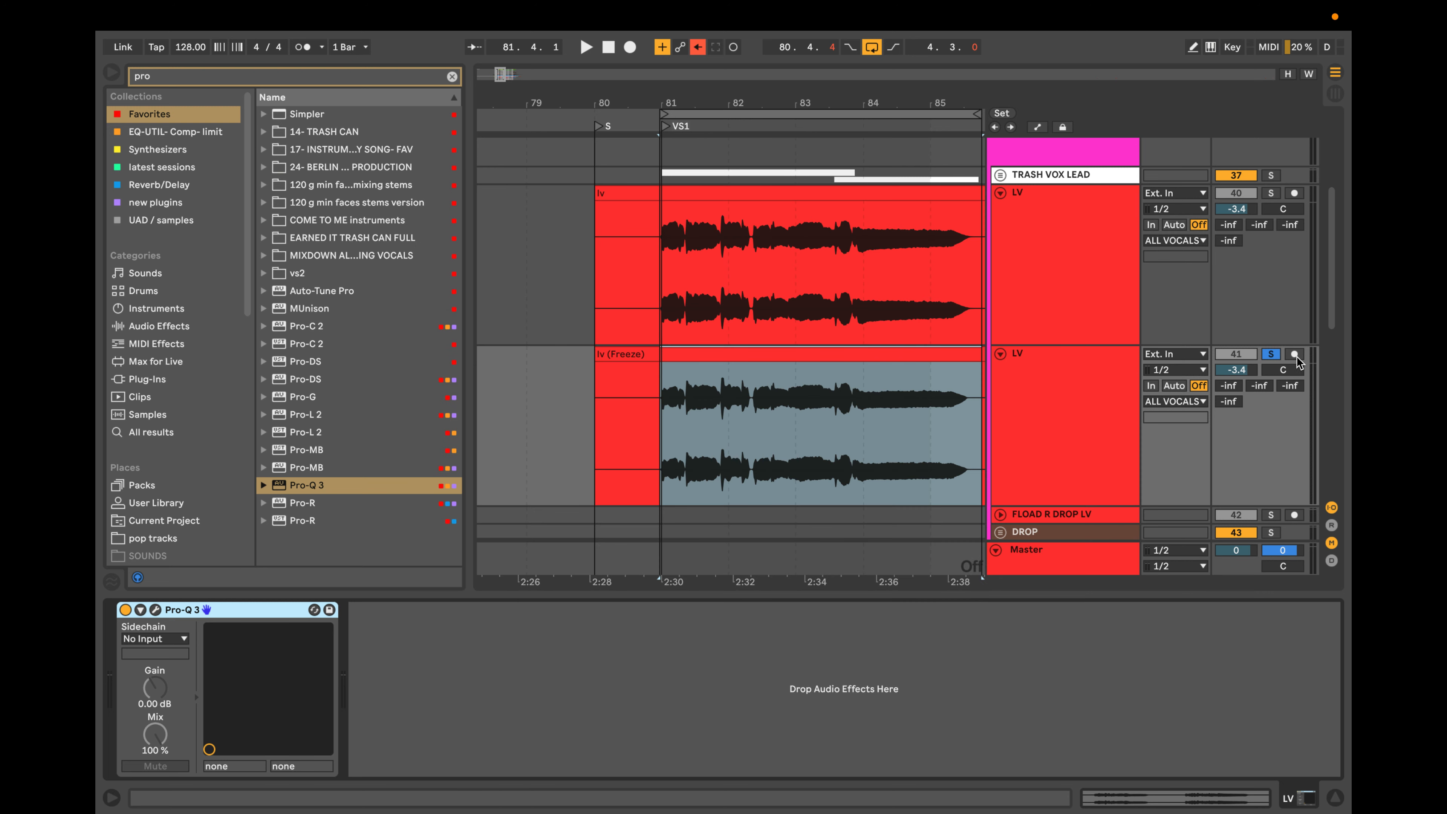
Solo the original LV track and group its Pro-G and Pro-Q 3 into an audio effect rack.
left_click(1273, 193)
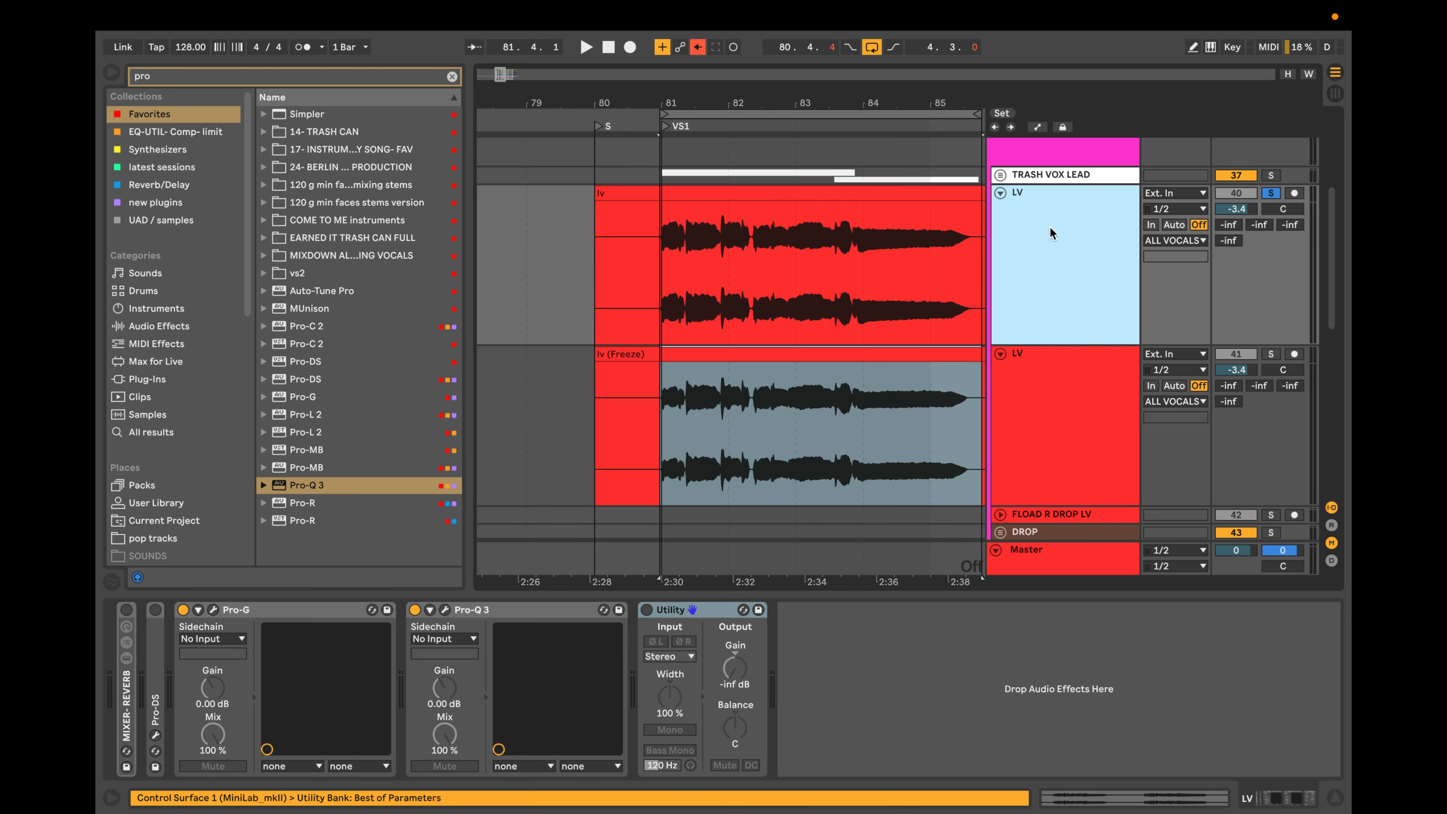
left_click(1051, 231)
left_click(308, 610)
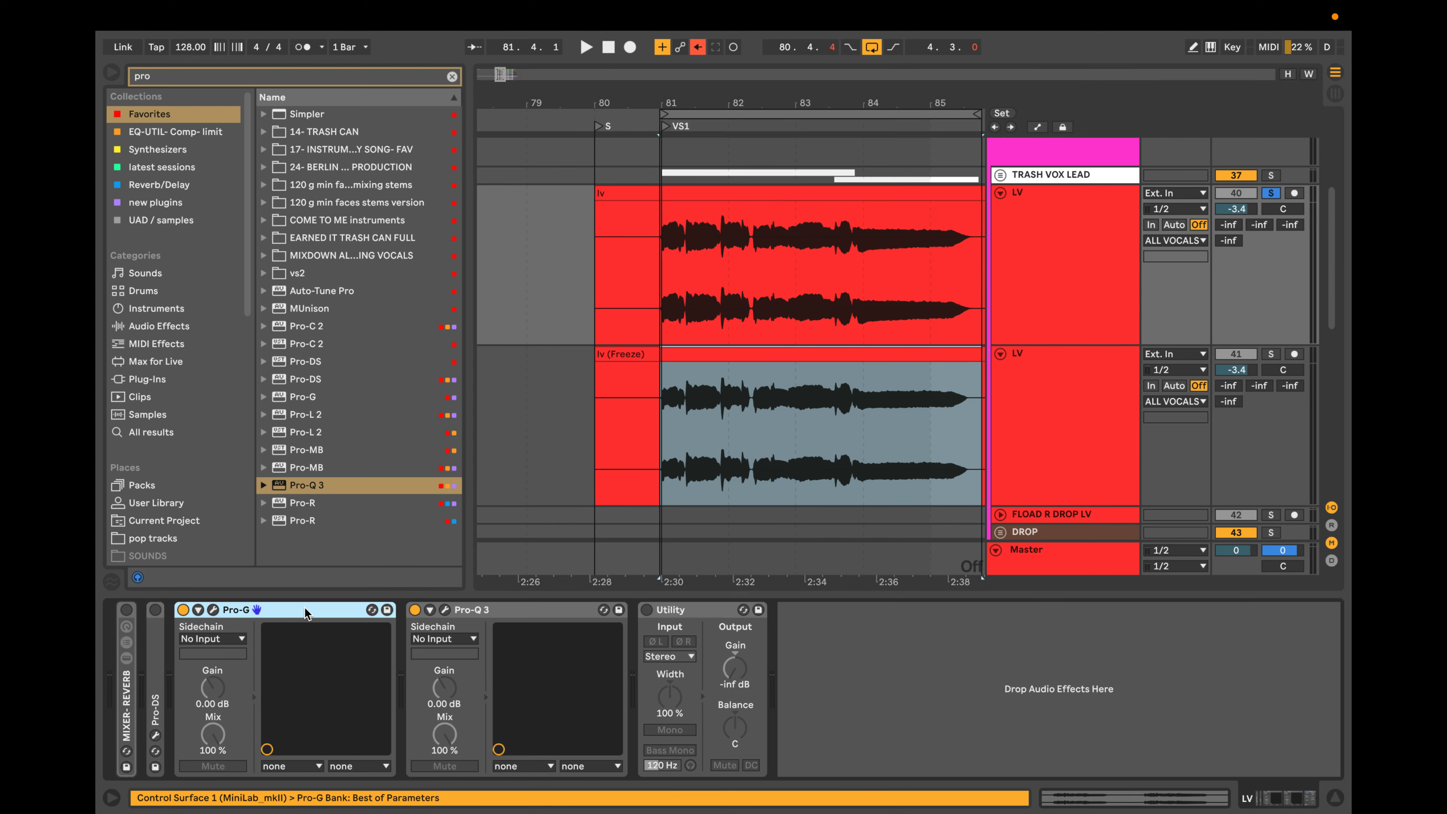
left_click(505, 618, "shift")
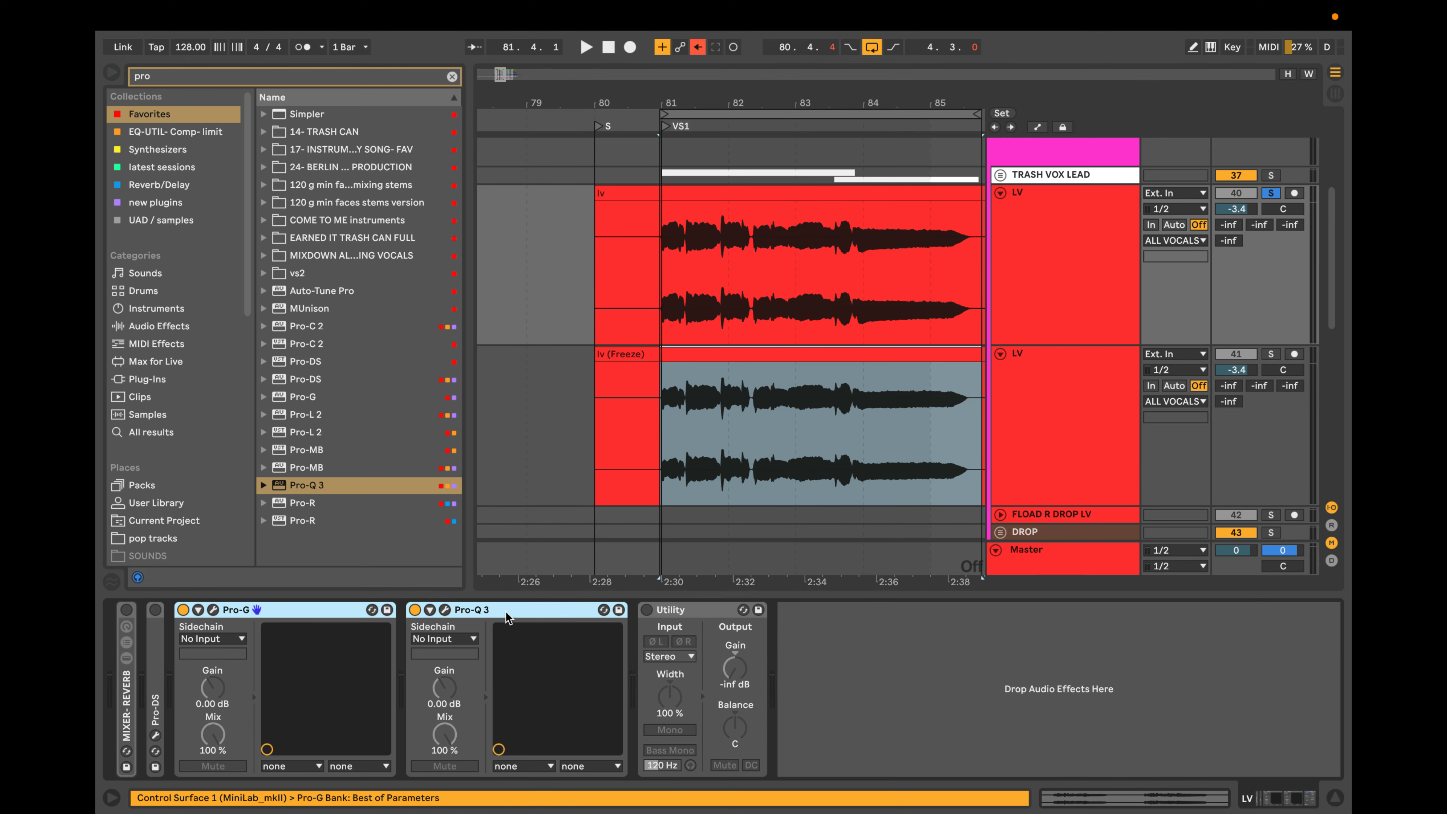
key("super+g")
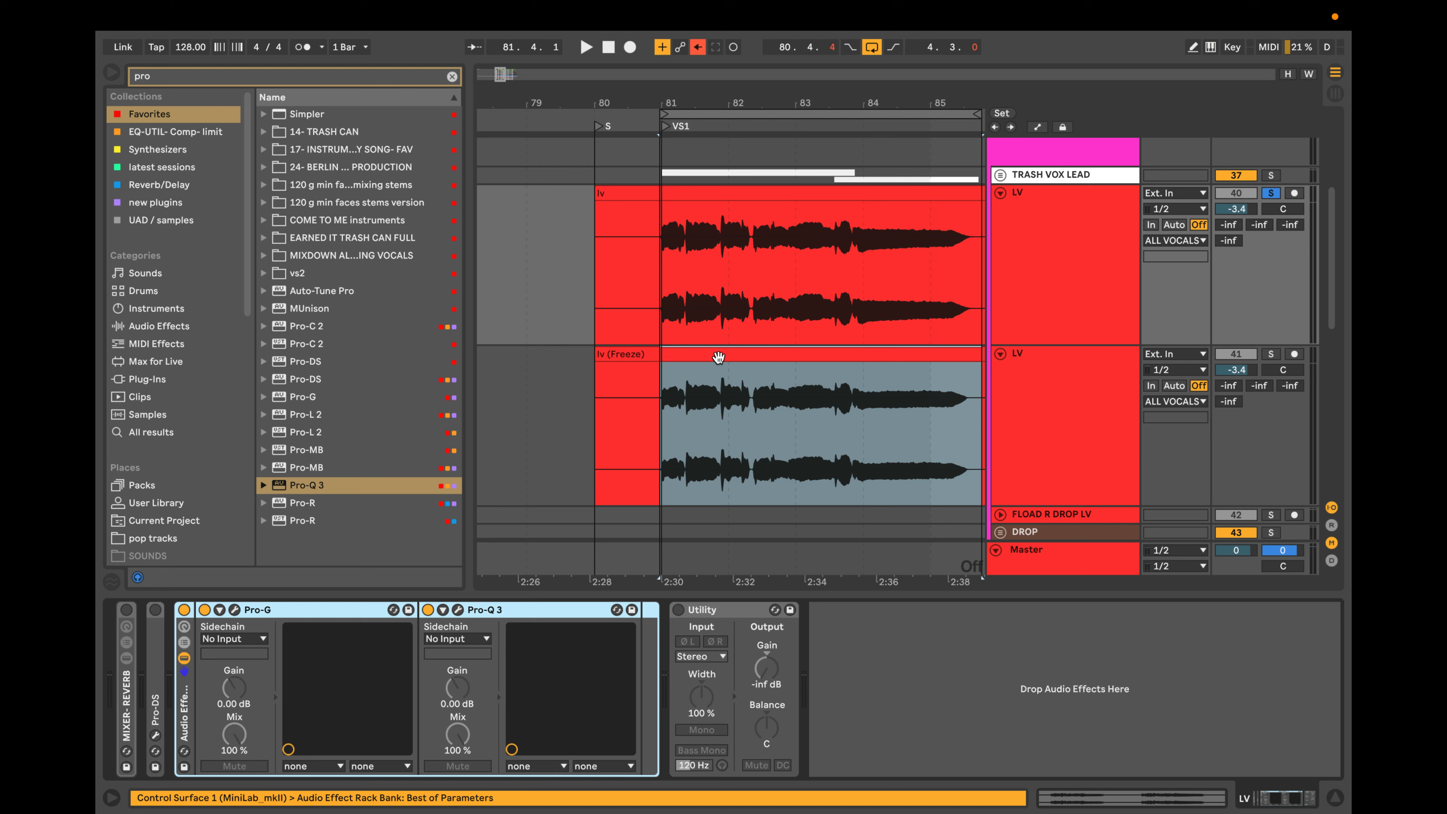
Play the looped vocal while switching the new rack off and on to compare the sound, leaving the rack off.
key("space")
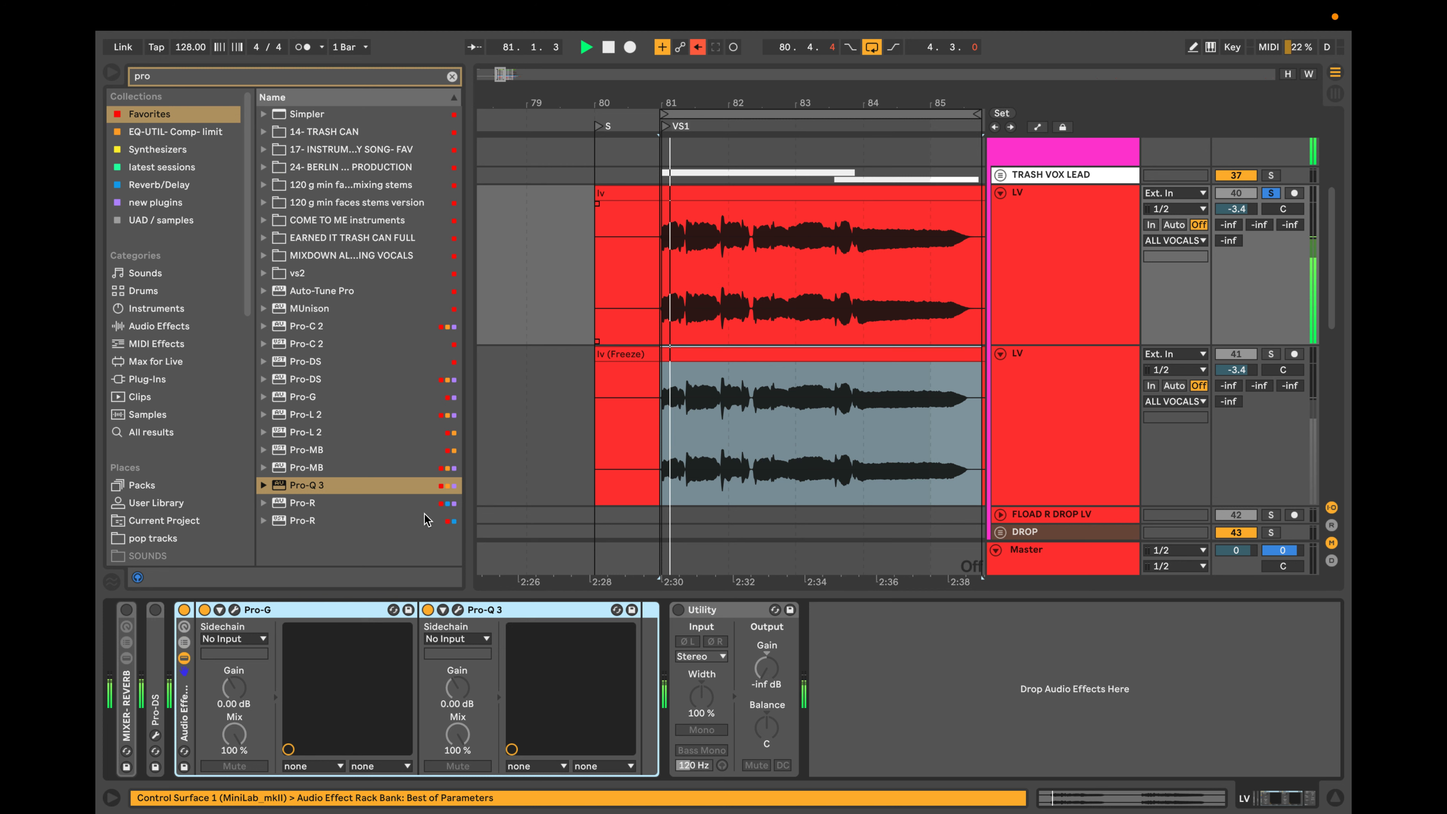
left_click(184, 612)
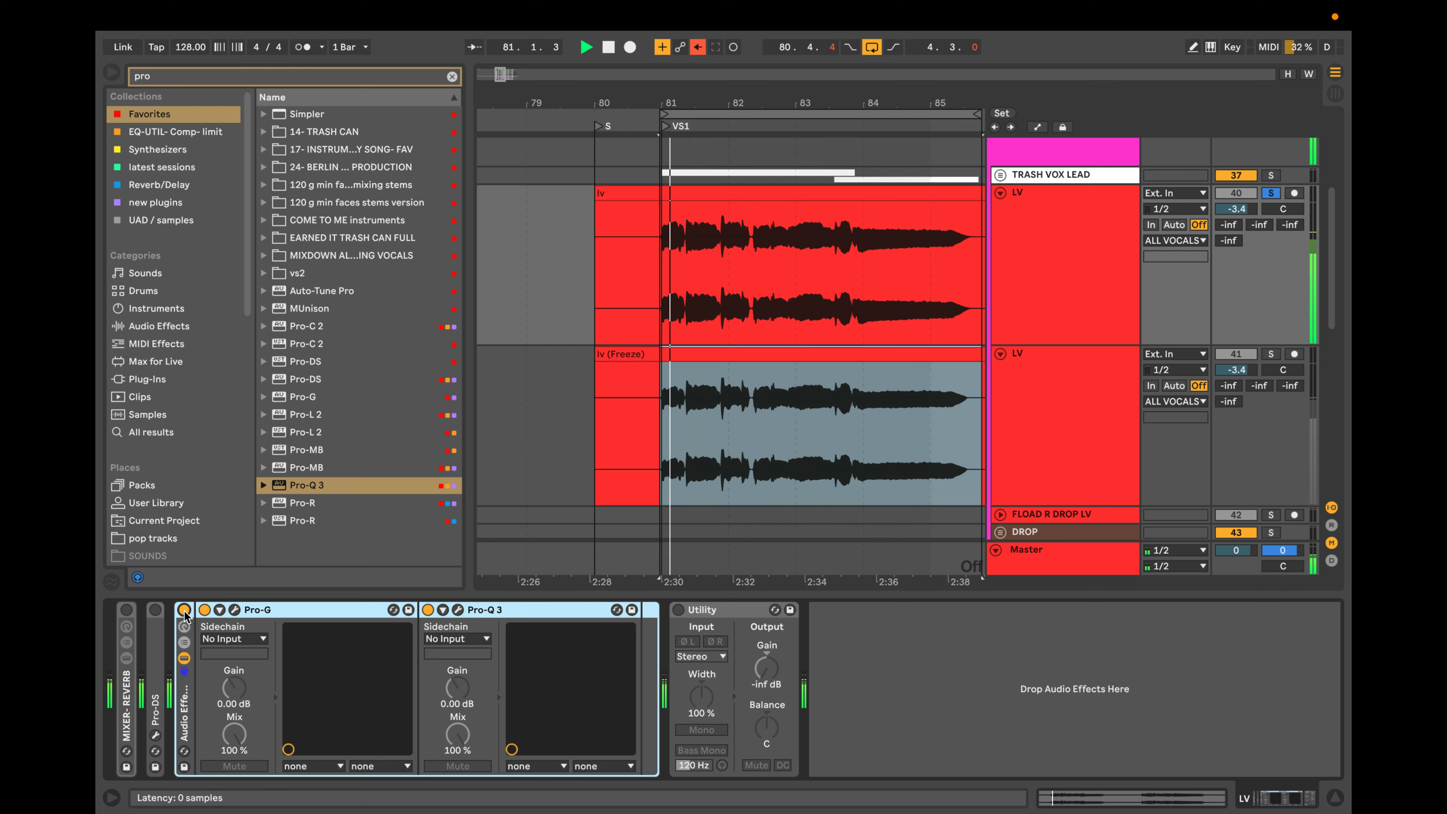
left_click(184, 610)
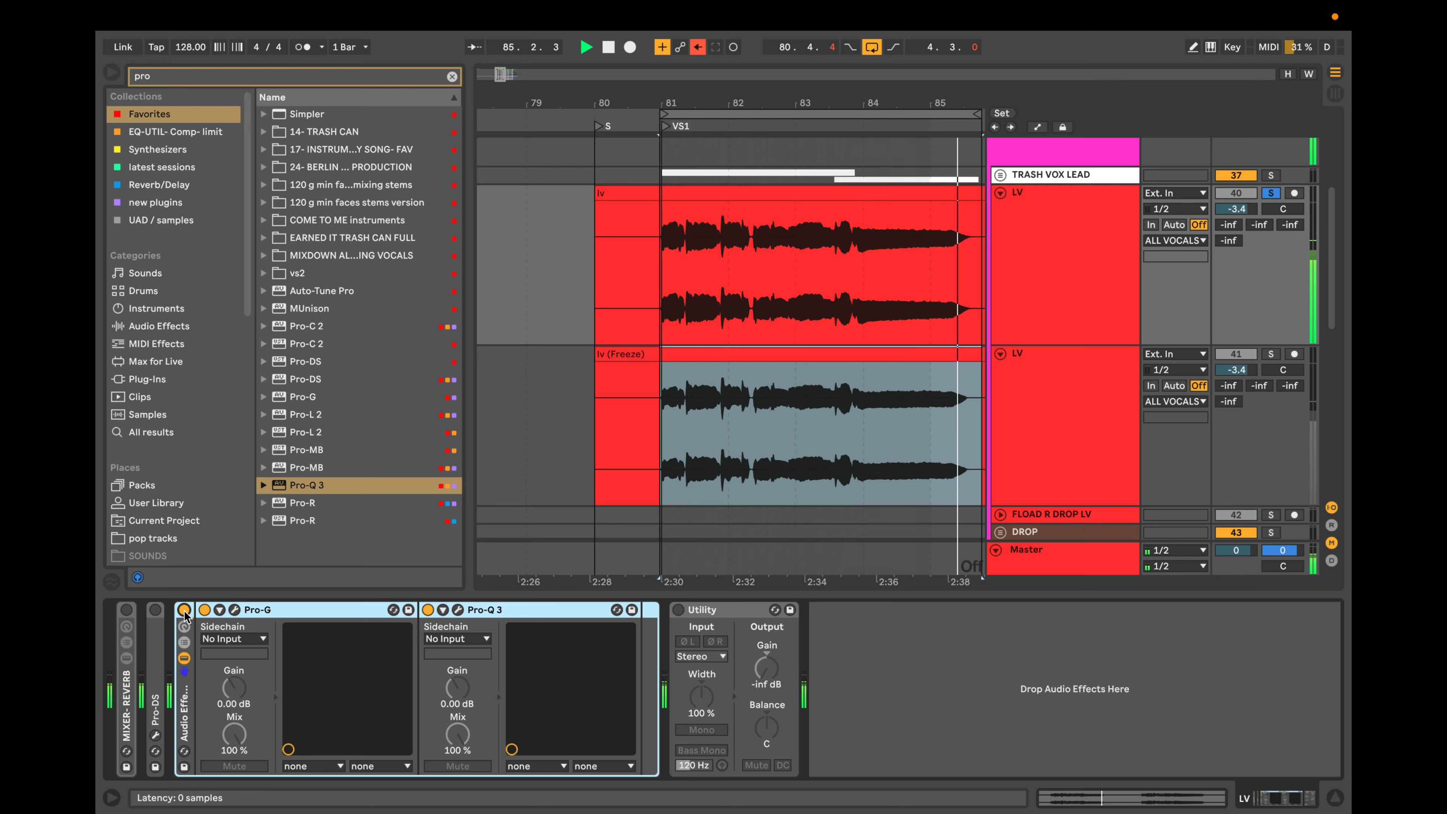
left_click(184, 610)
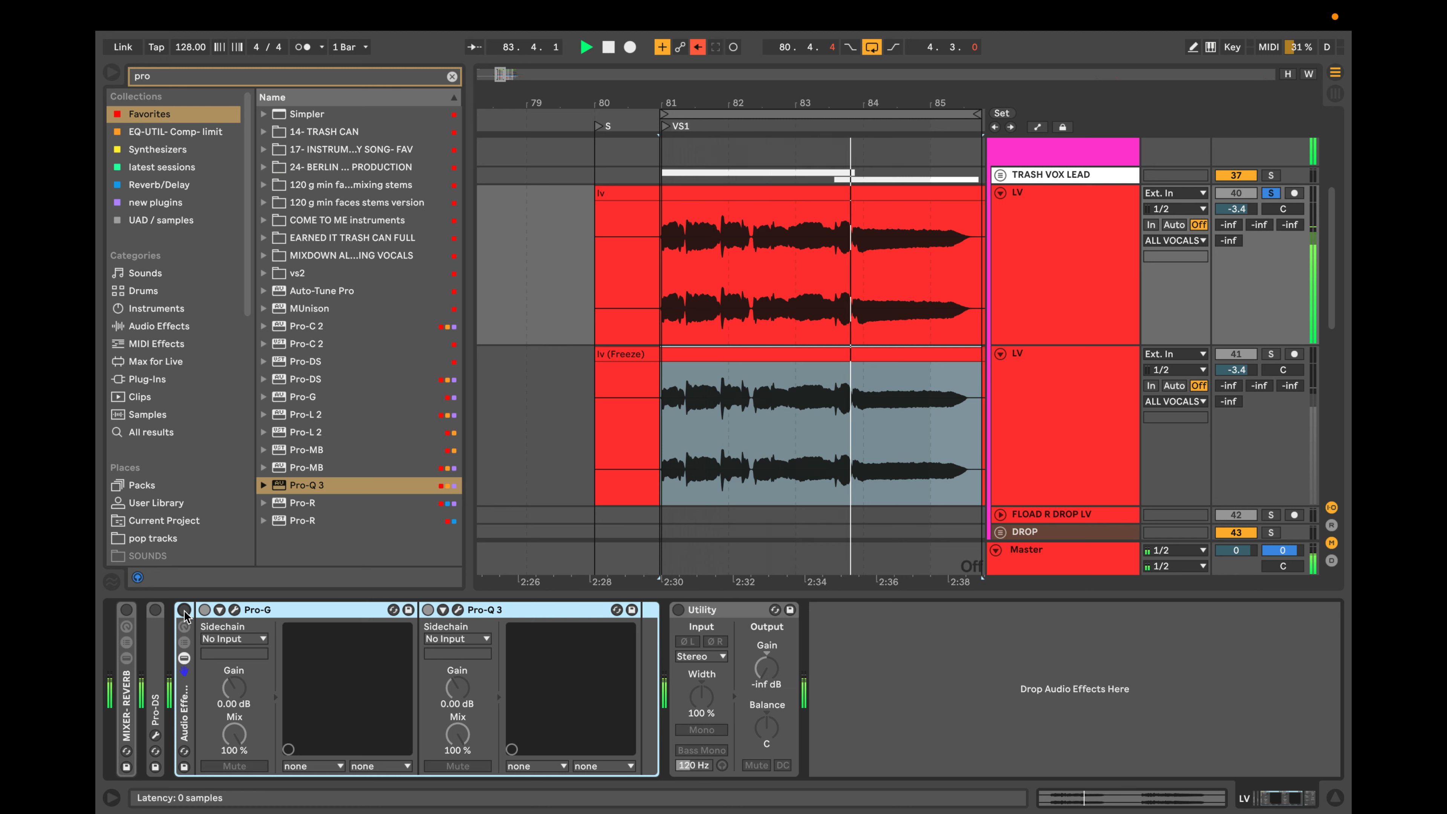
key("space")
Unsolo the original LV track, select the flattened LV duplicate and open its Pro-Q 3 window.
scroll(661, 292, "up", 5)
scroll(661, 292, "up", 1)
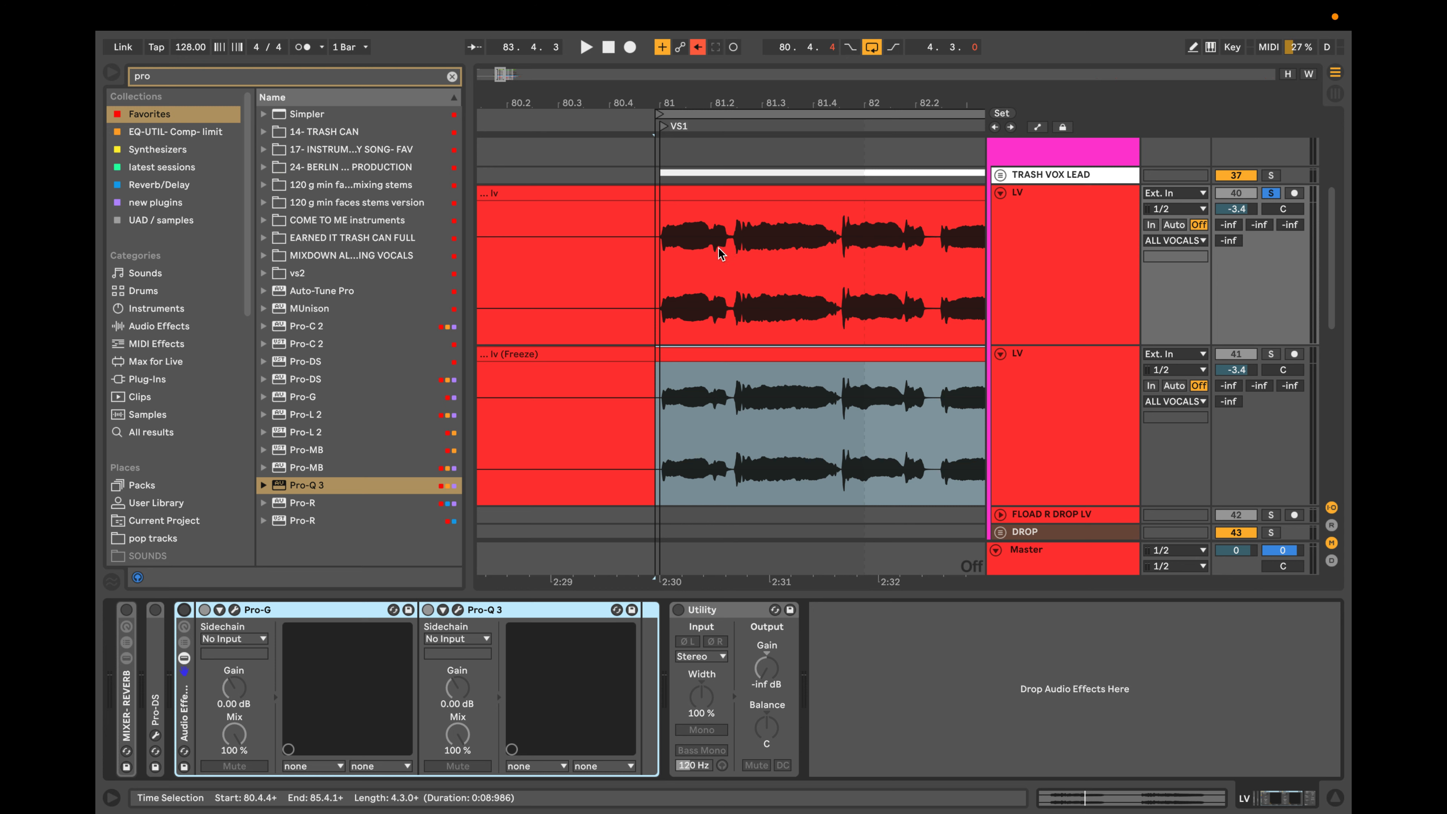
scroll(719, 253, "down", 3)
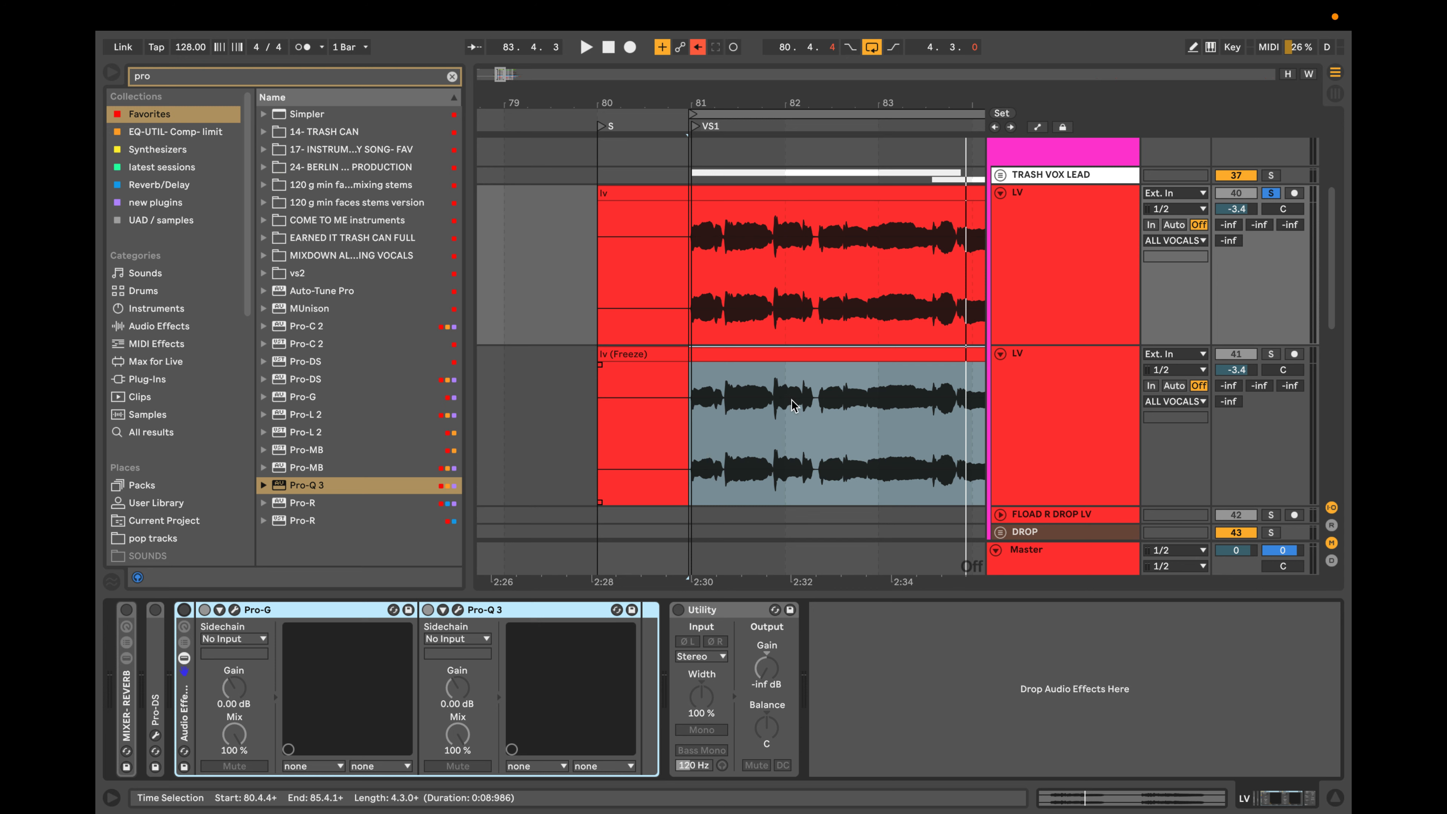
left_click(1065, 398)
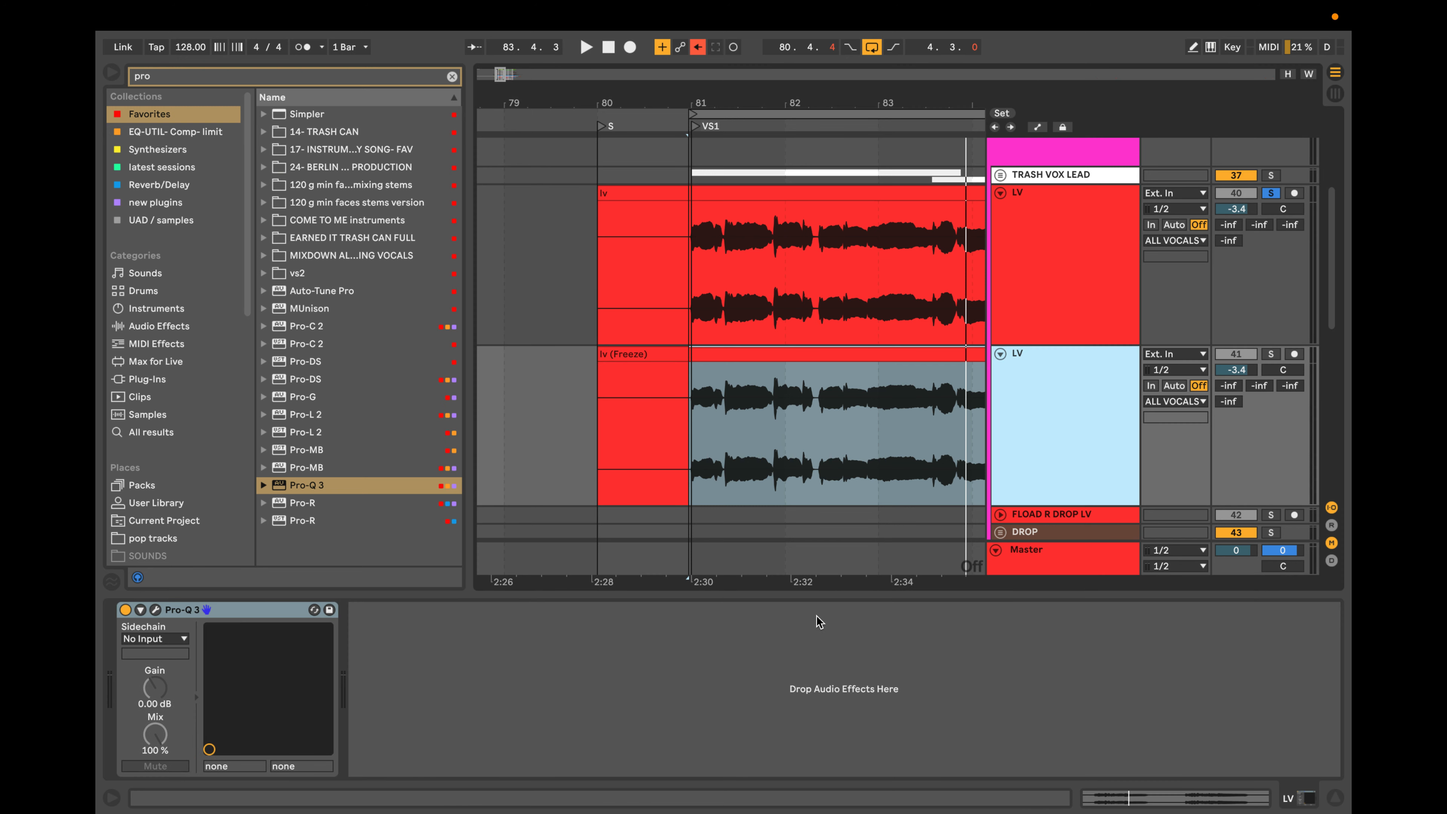
left_click(1271, 193)
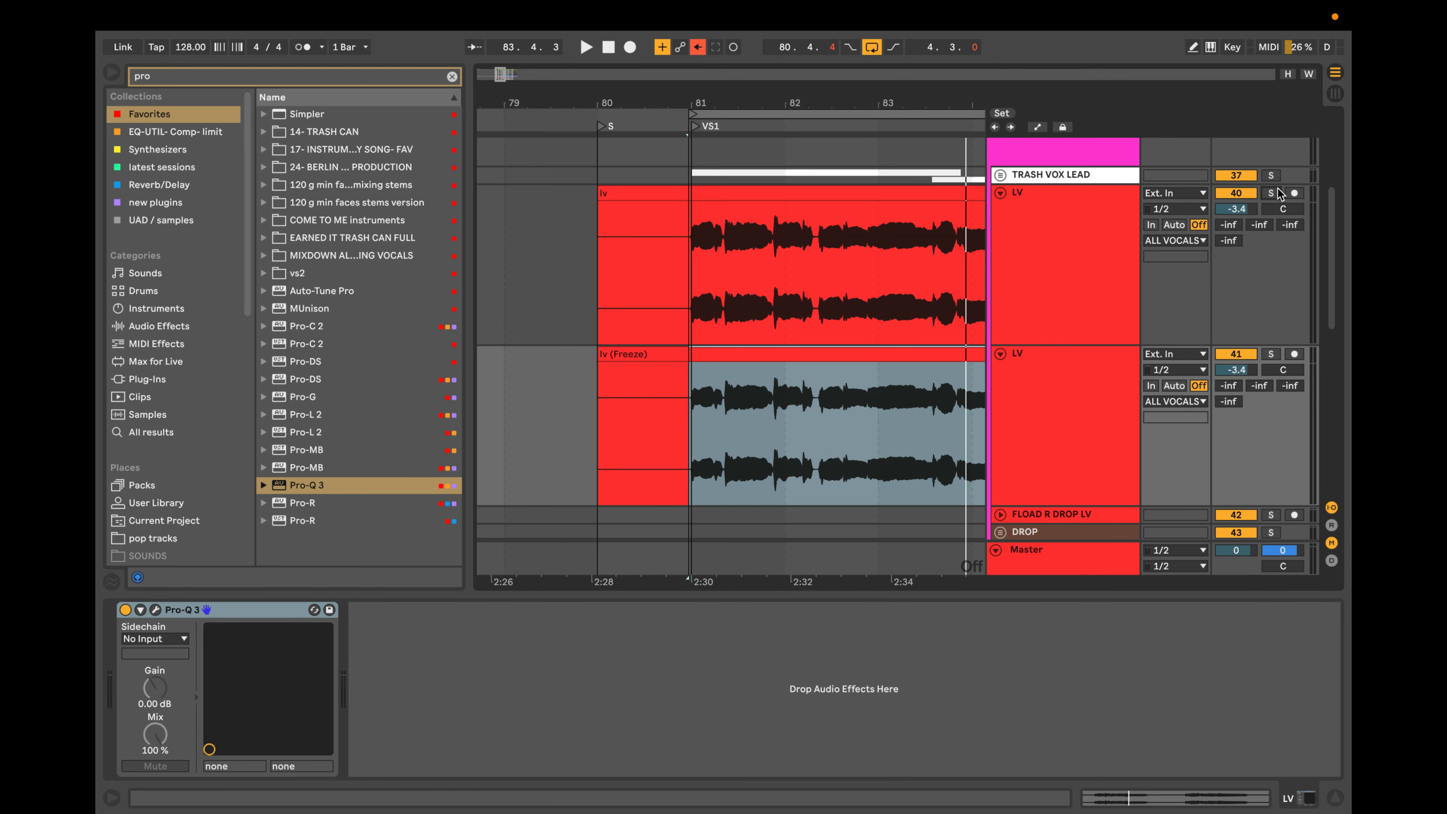
left_click(1058, 401)
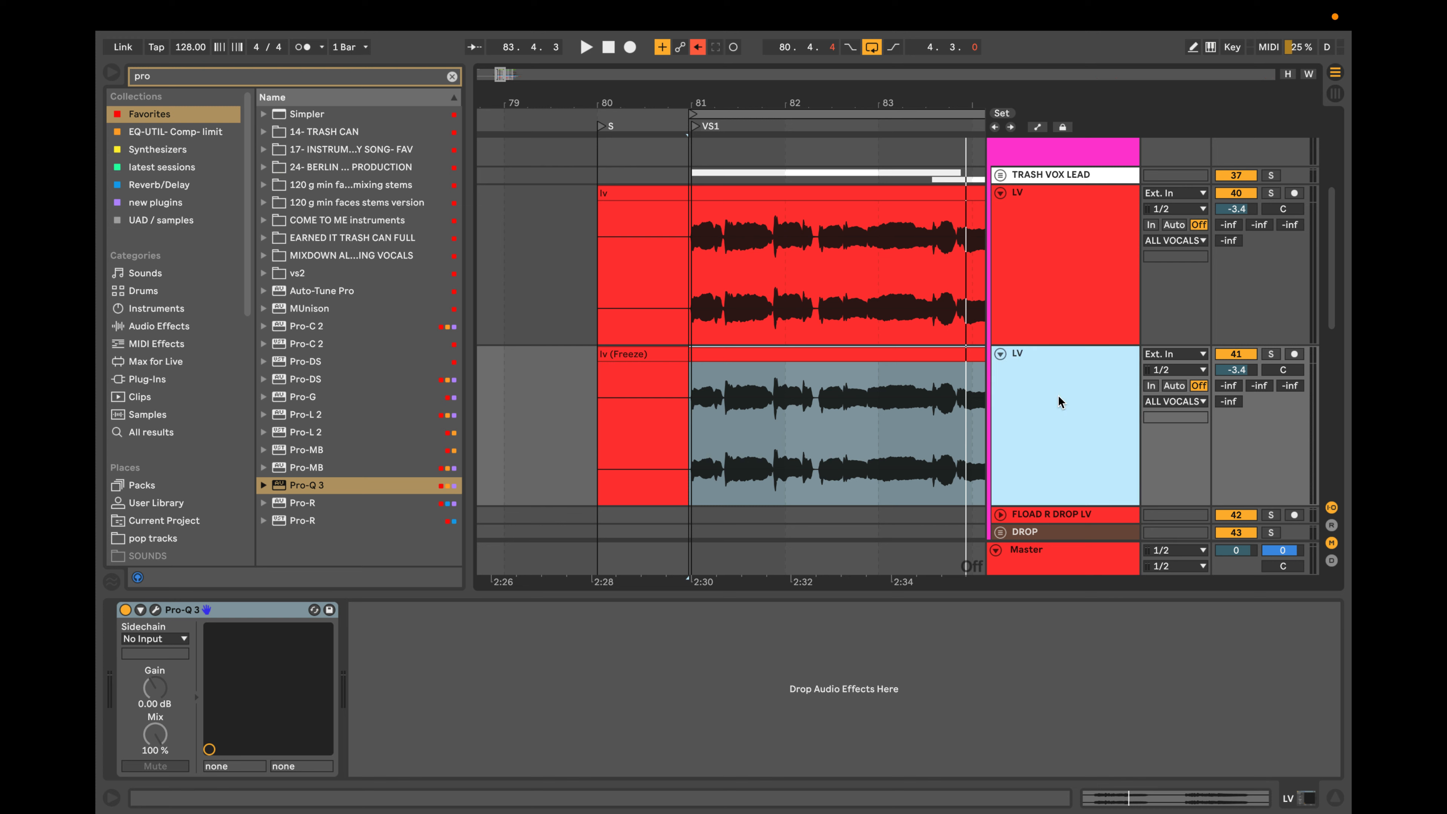
double_click(1093, 379)
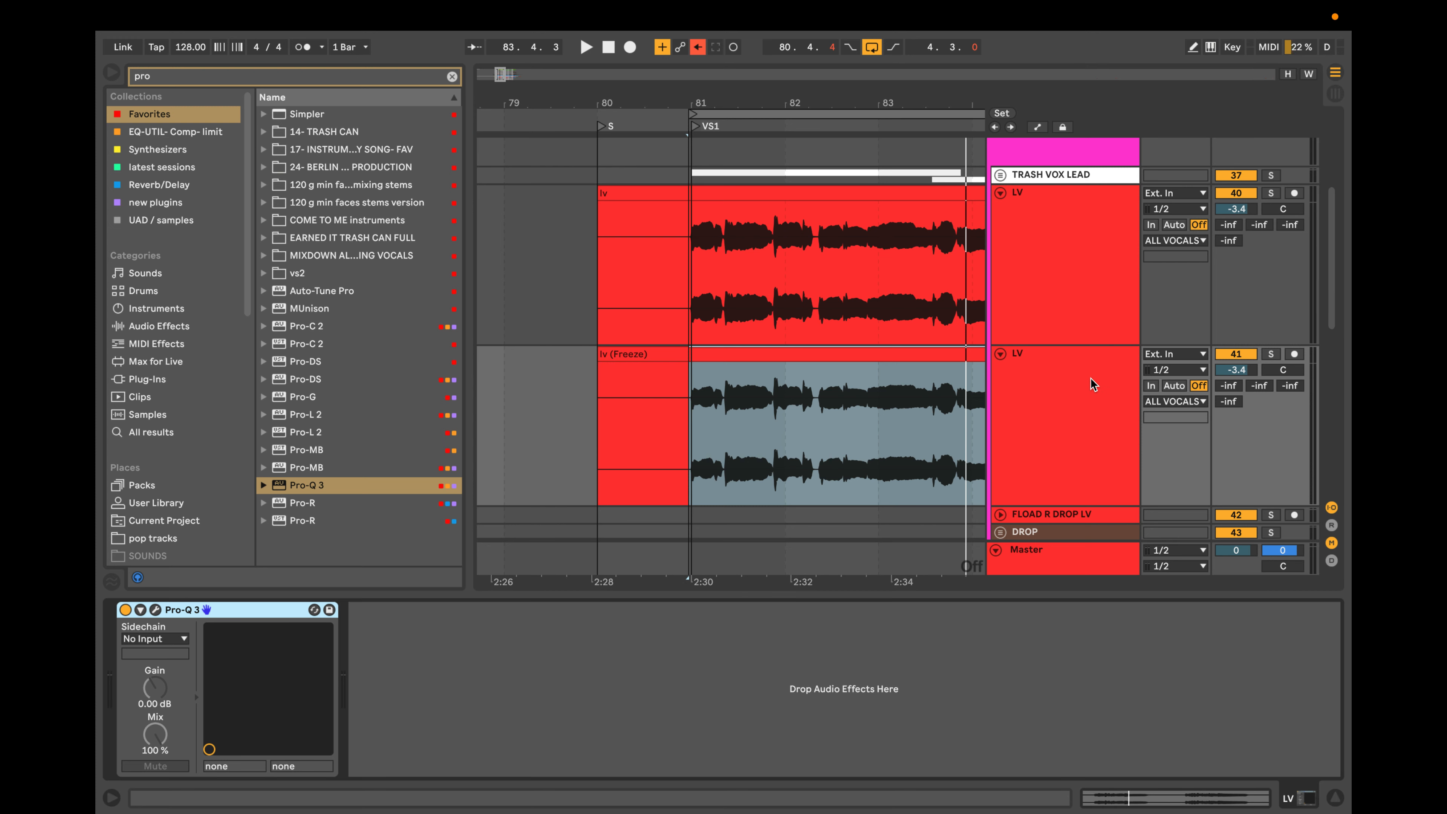
left_click(946, 396)
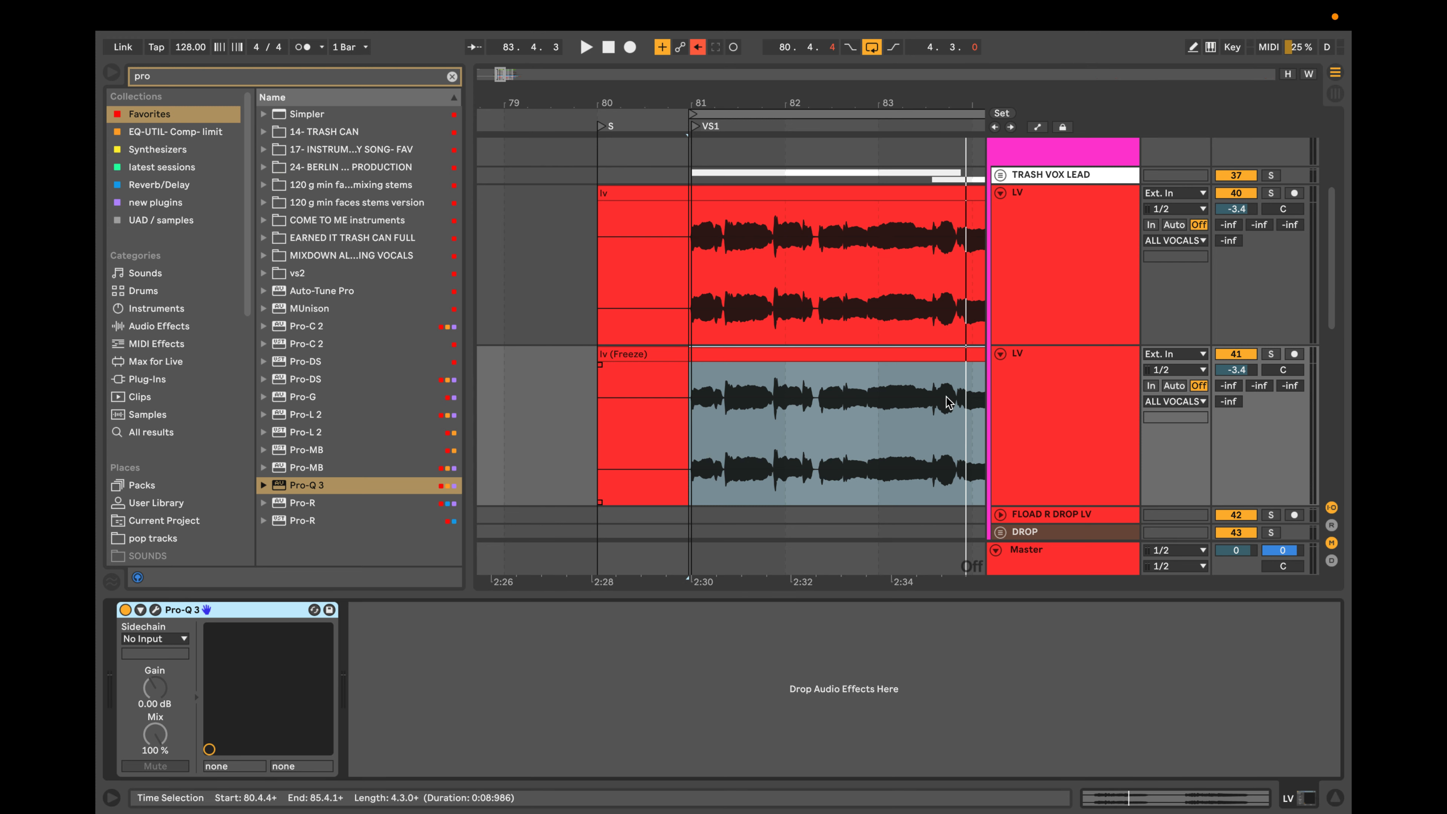
left_click(1026, 436)
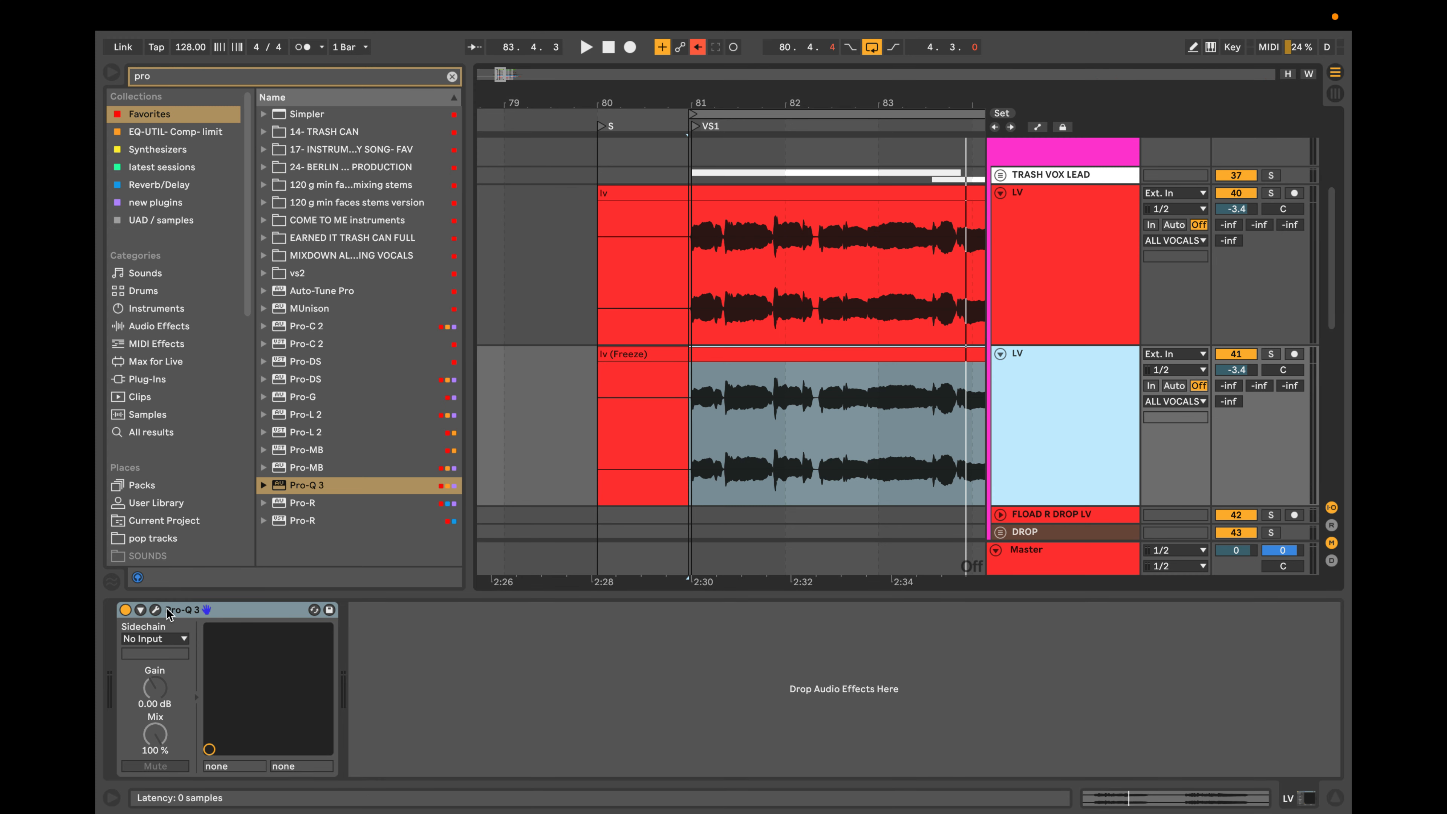
left_click(155, 610)
left_click_drag(984, 198, 1104, 172)
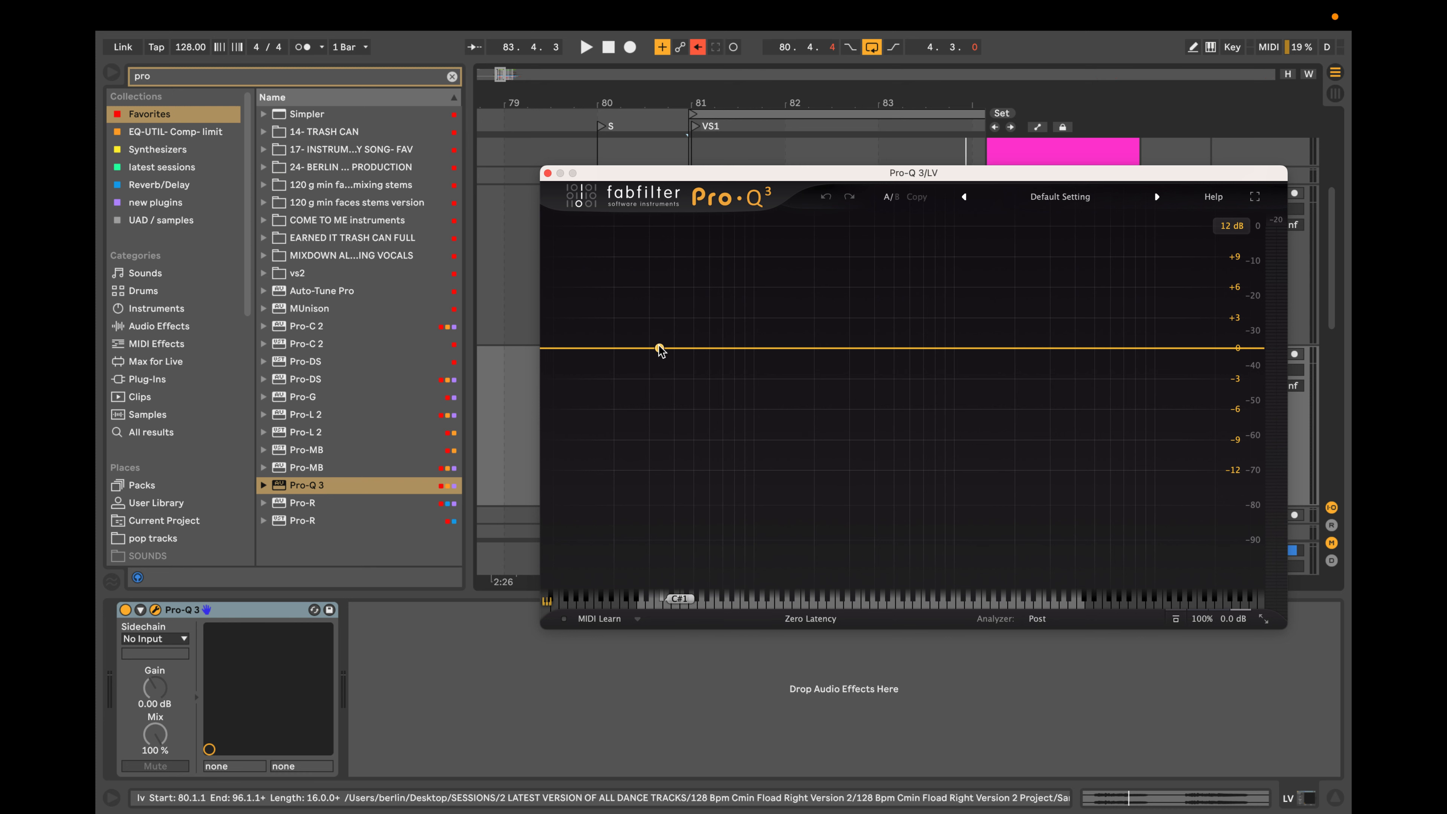
Try a dynamic low-frequency cut with a 72 dB/oct slope, audition it down to about 49 Hz and delete the band.
left_click(627, 349)
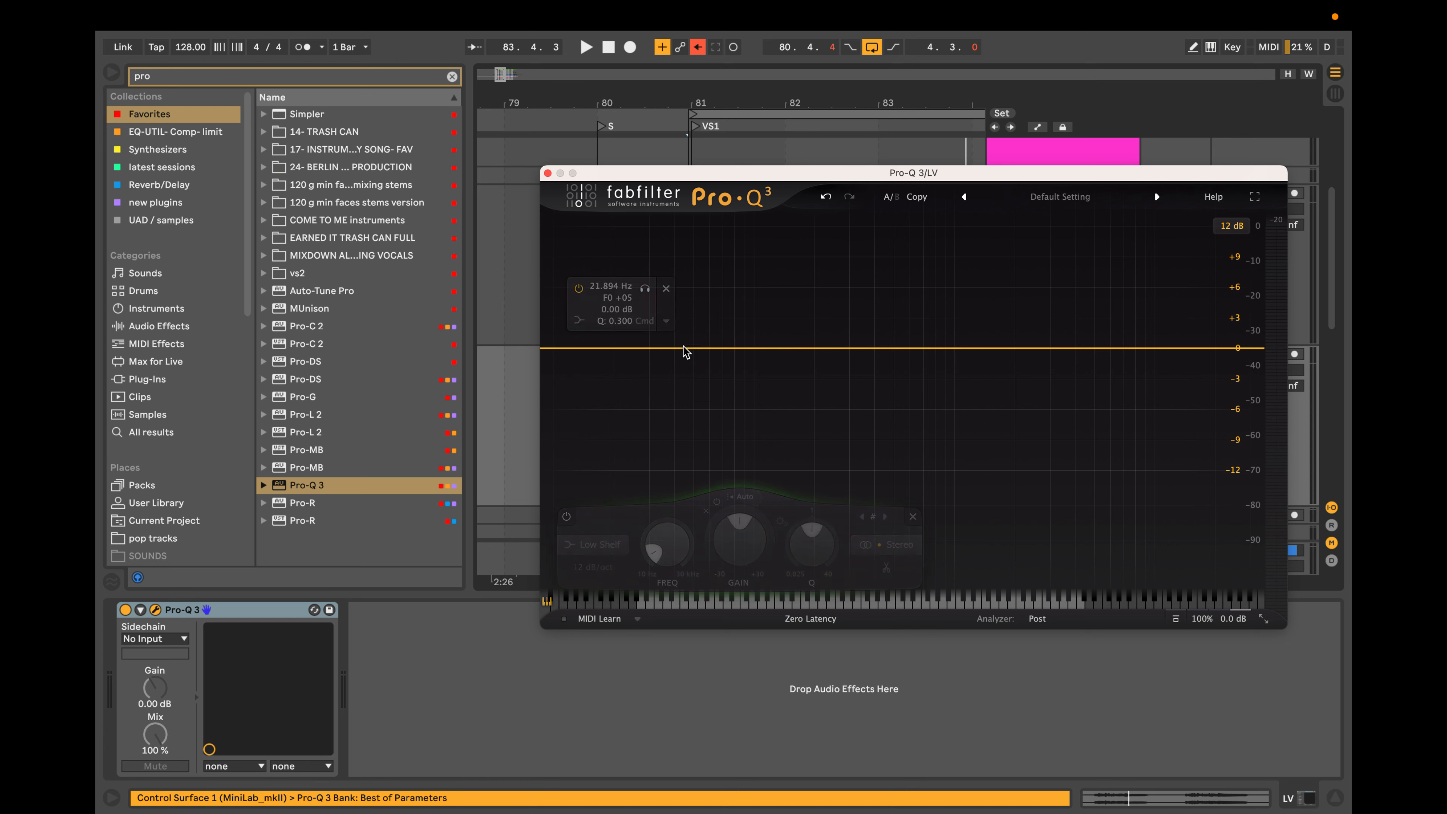
left_click_drag(718, 349, 721, 412)
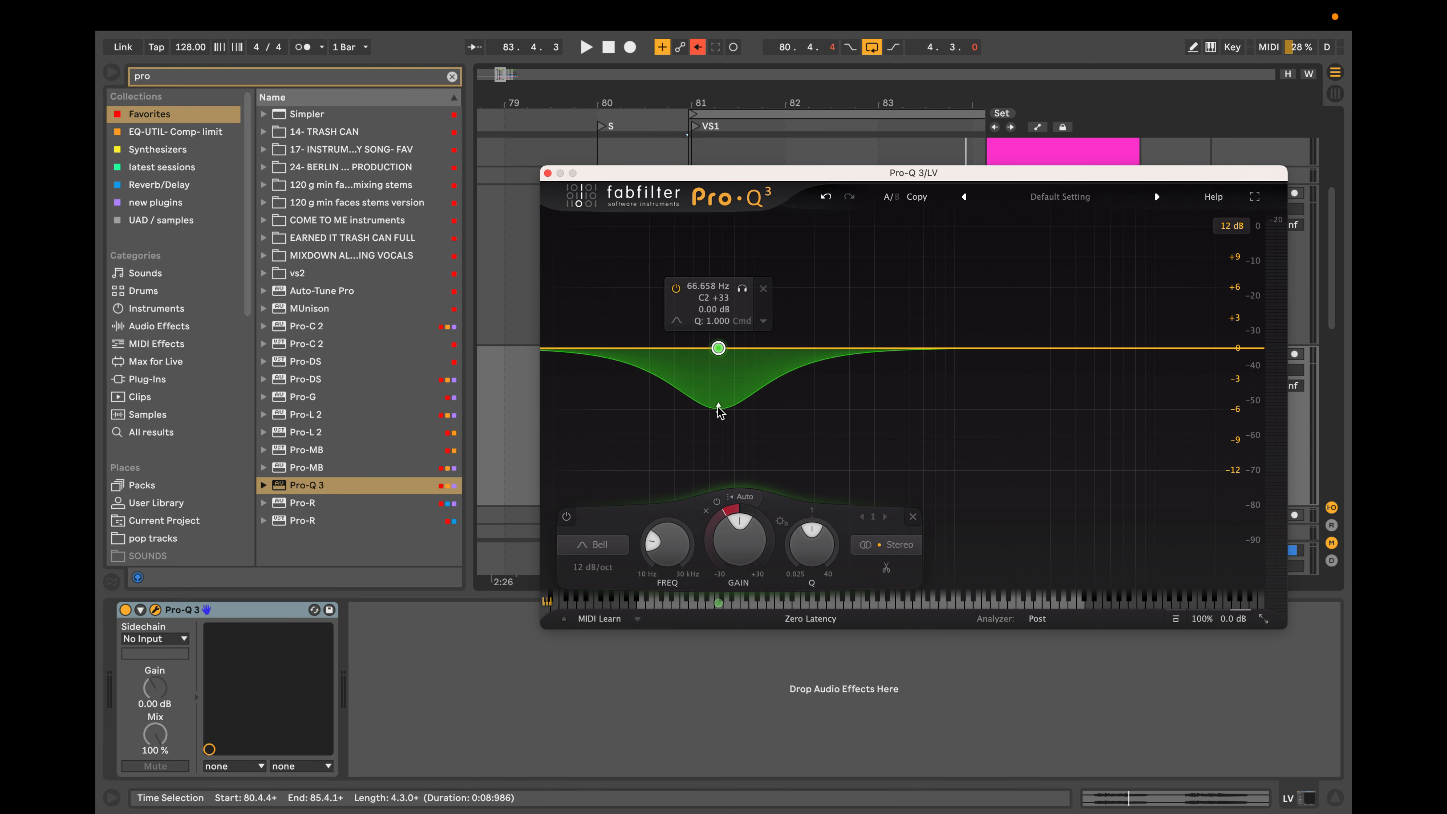
scroll(718, 407, "up", 5)
mouse_move(741, 290)
left_mouse_down()
mouse_move(626, 293)
mouse_move(715, 296)
left_mouse_up()
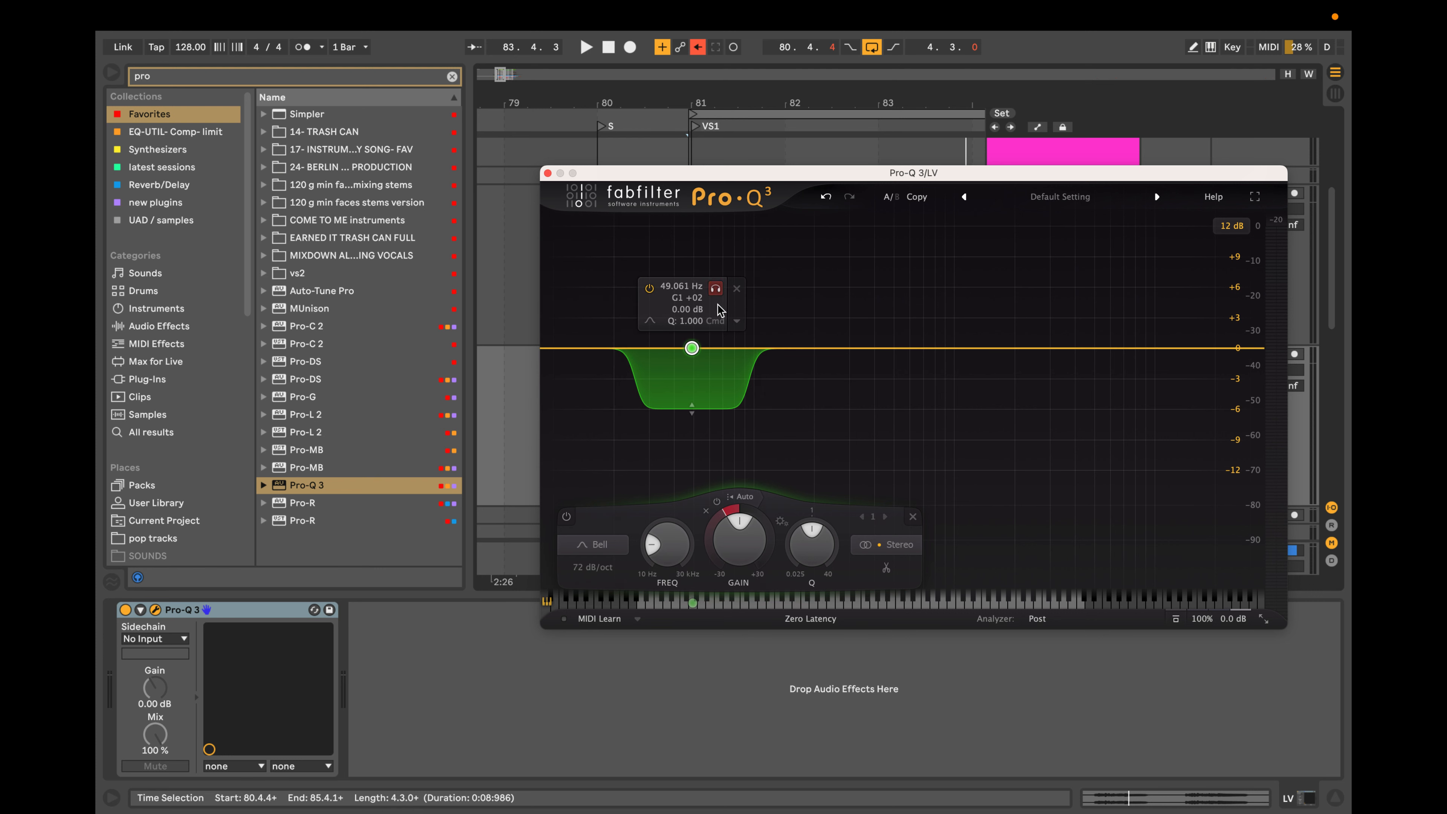
left_click(737, 288)
Audition and boost a low-mid bell band in Pro-Q 3, and add a high shelf of about +2.73 dB near 13.6 kHz.
left_click(805, 348)
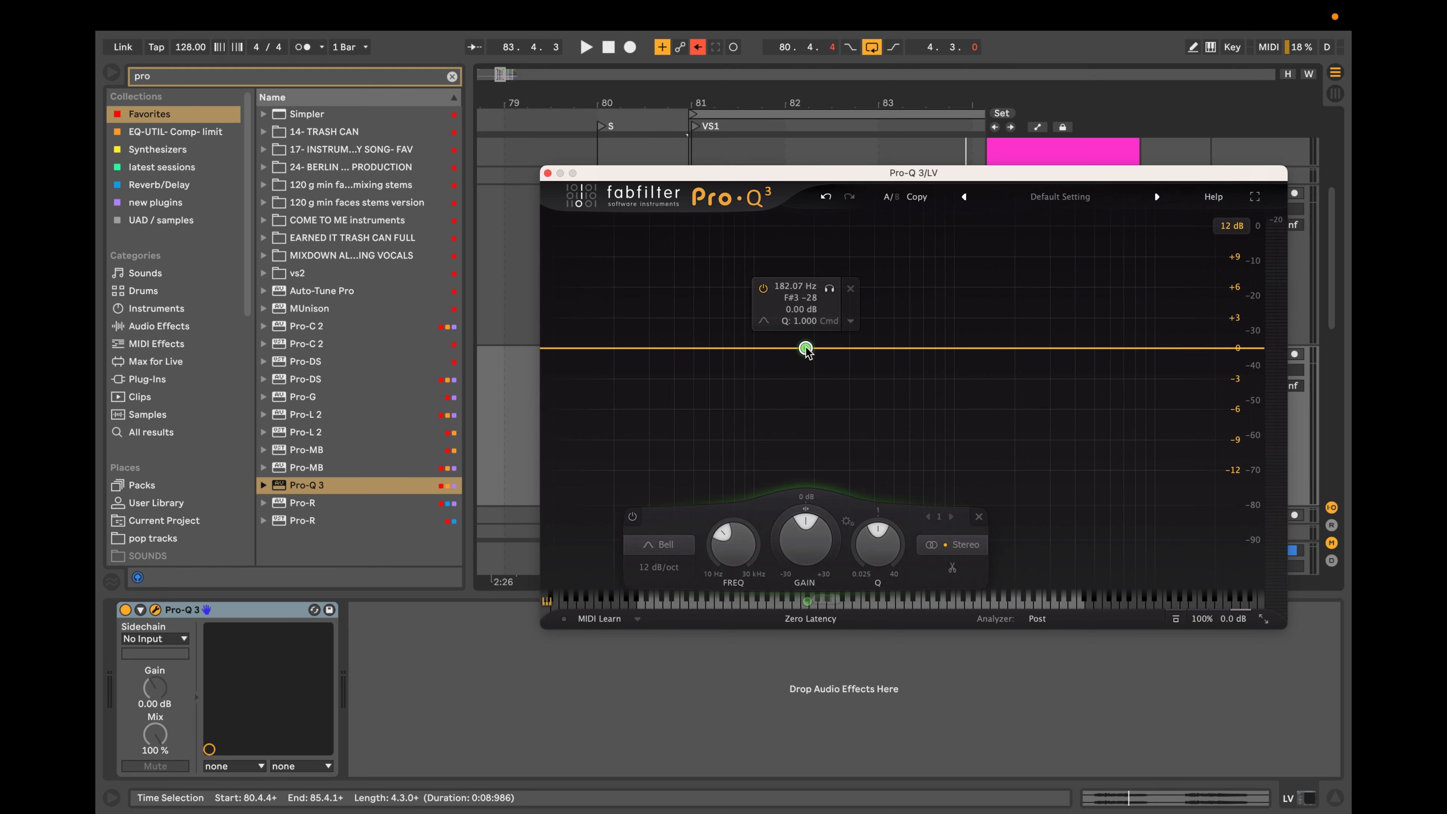
mouse_move(830, 288)
left_mouse_down()
mouse_move(786, 291)
mouse_move(848, 302)
mouse_move(819, 303)
left_mouse_up()
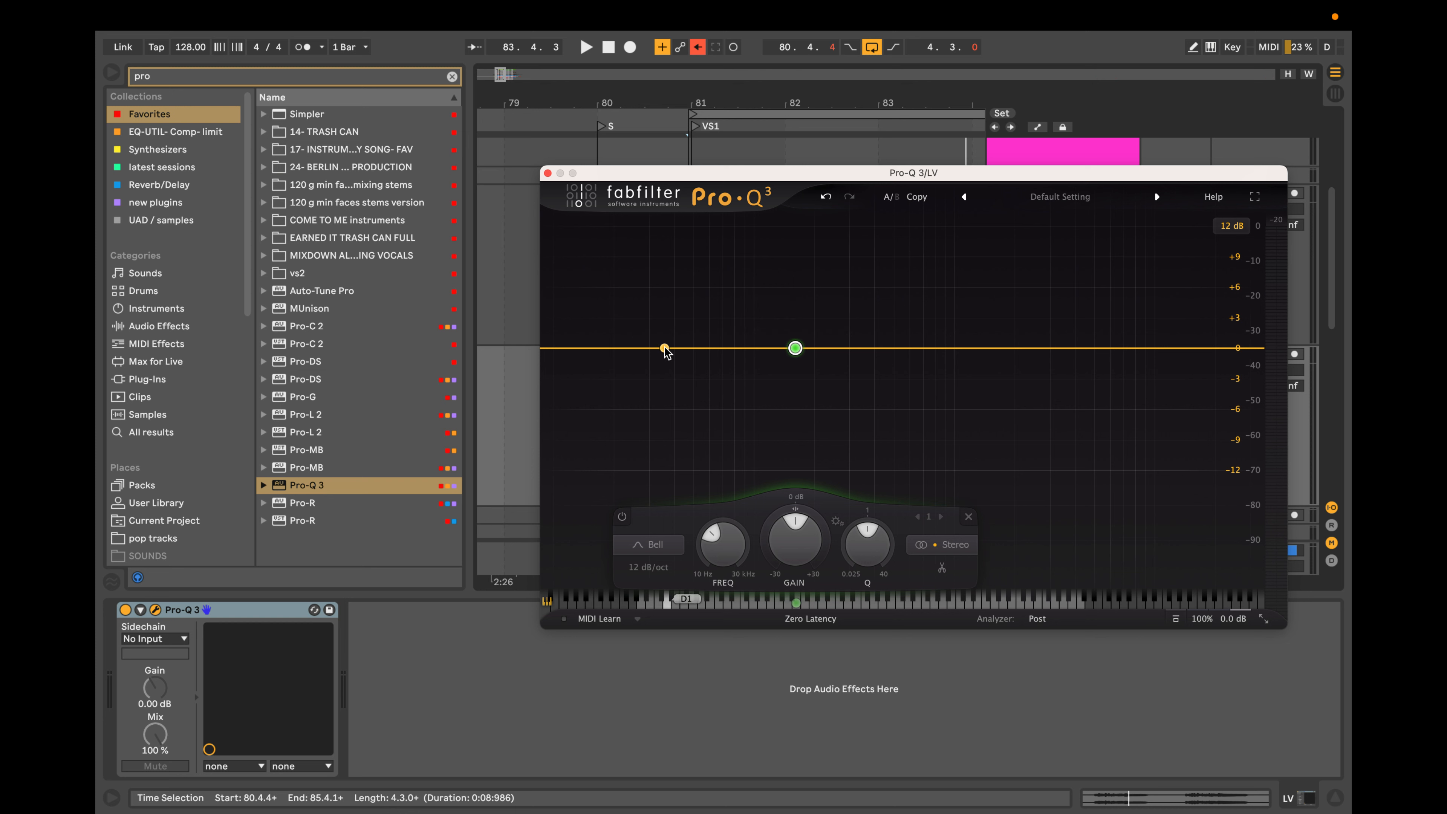
mouse_move(795, 349)
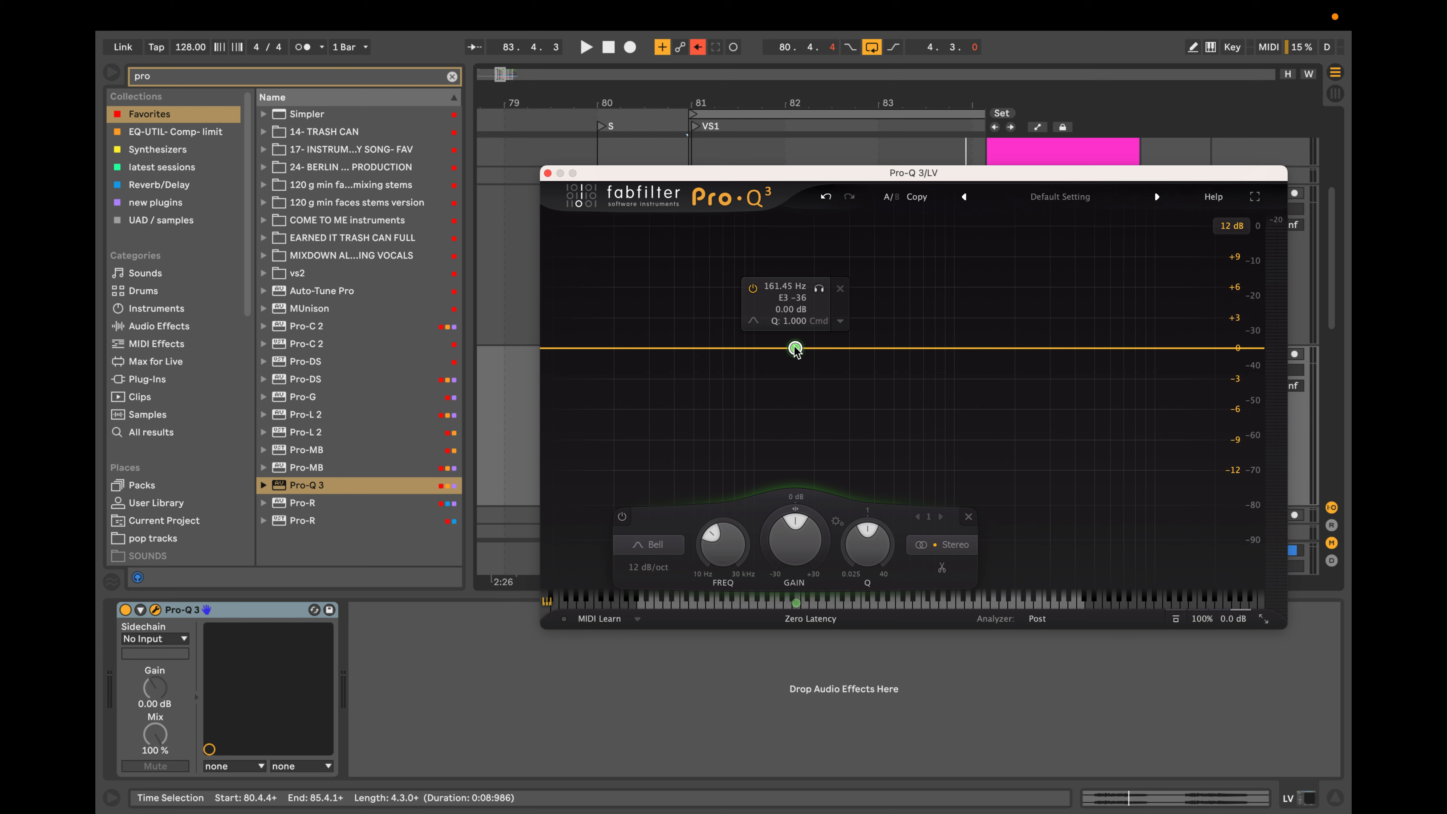
left_click_drag(796, 351, 836, 317)
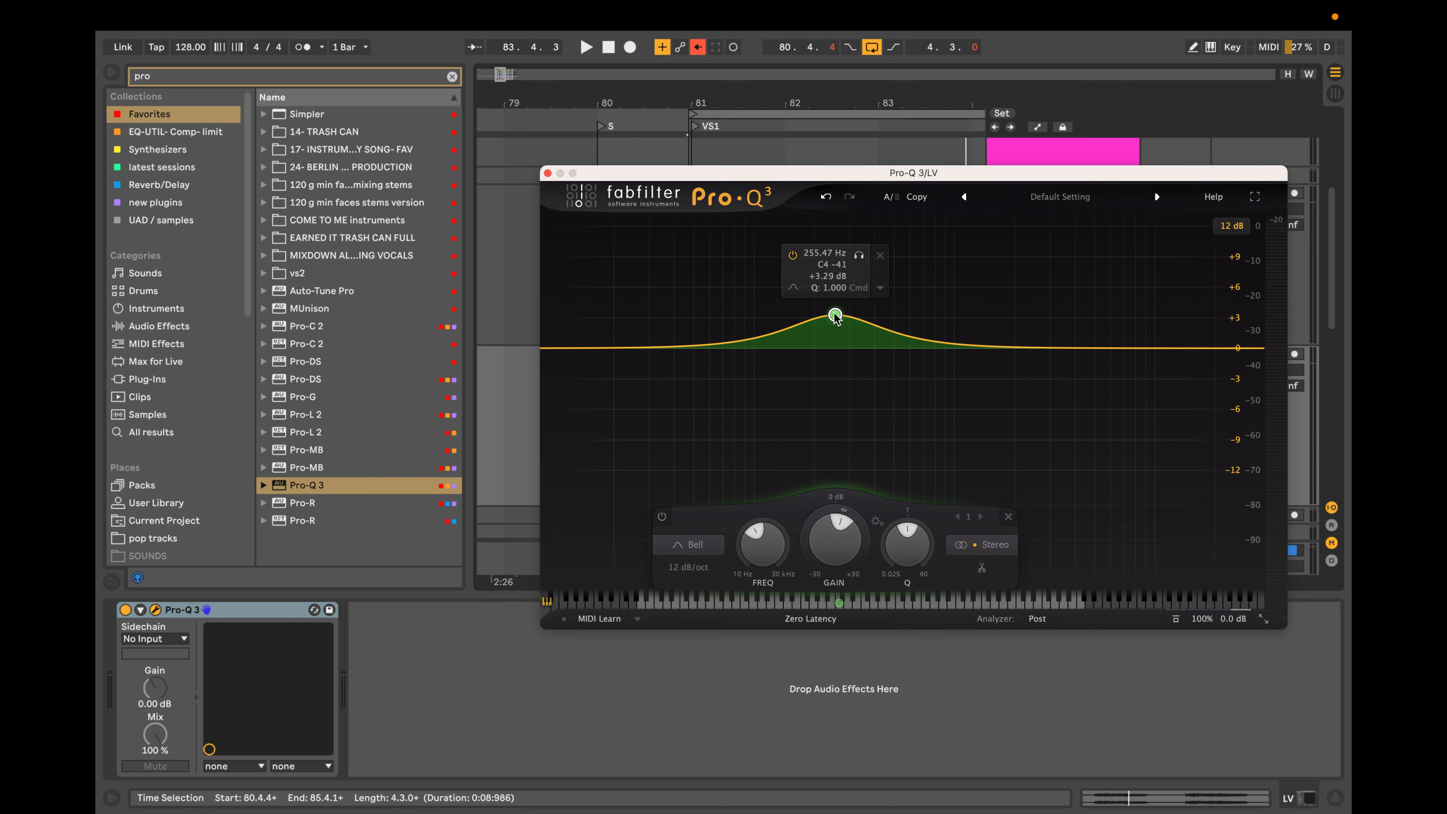
left_click_drag(836, 316, 822, 323)
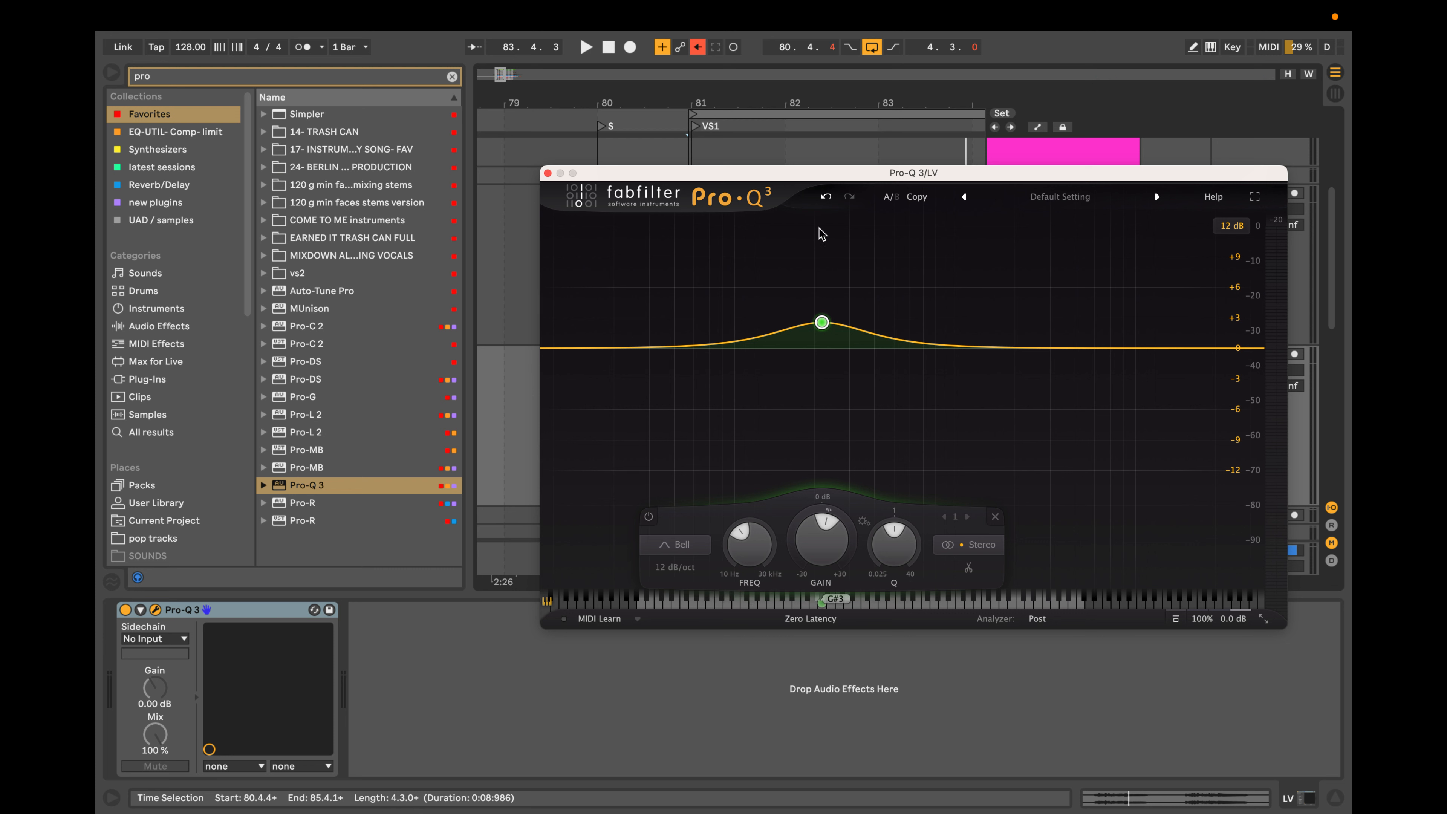
left_click_drag(1199, 348, 1184, 326)
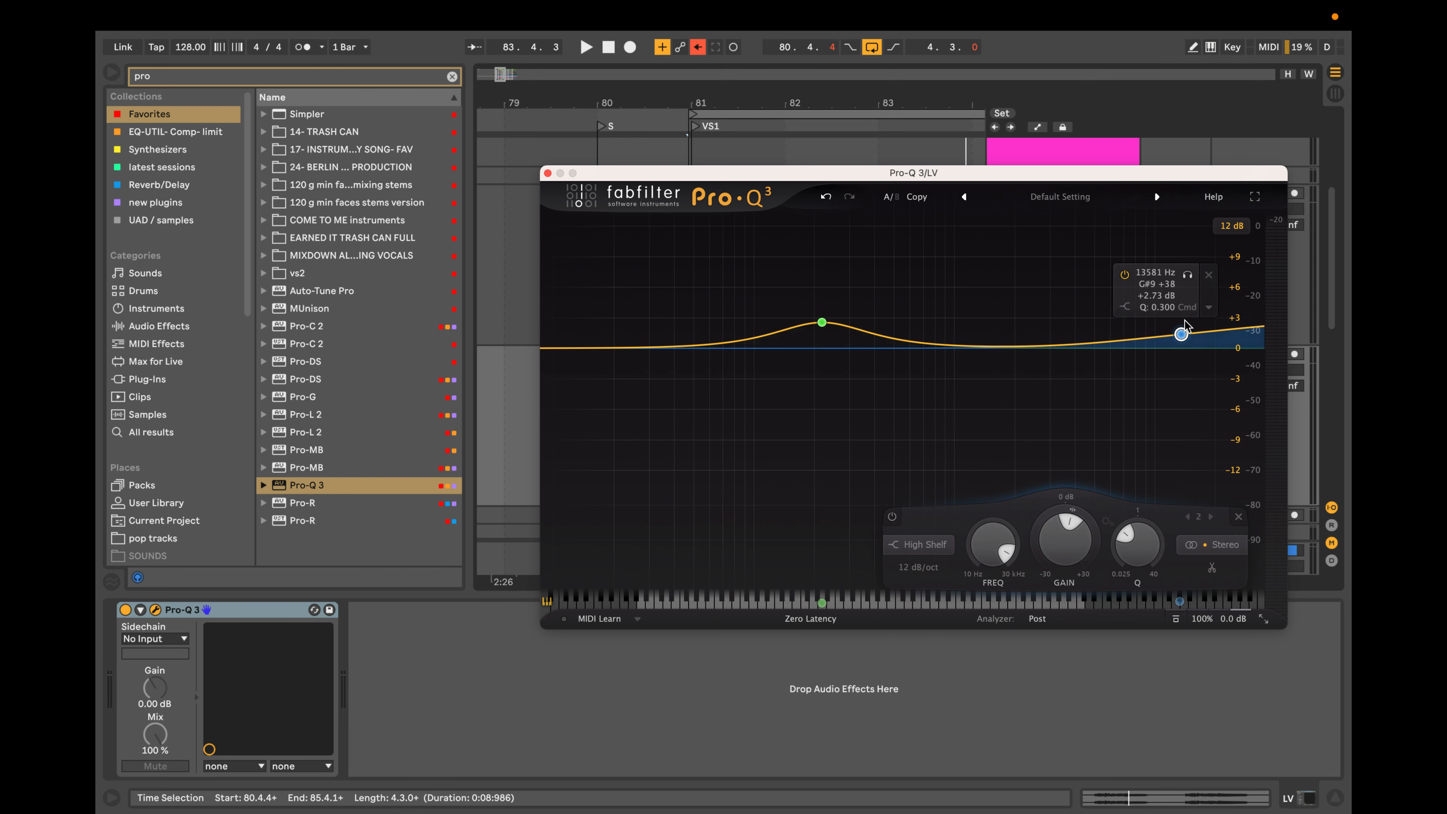
Try a 2304 Hz bell boost of +2.06 dB, a second bell beside it and a 216 Hz cut of -2.36 dB, and delete every band.
left_click_drag(1028, 345, 1027, 327)
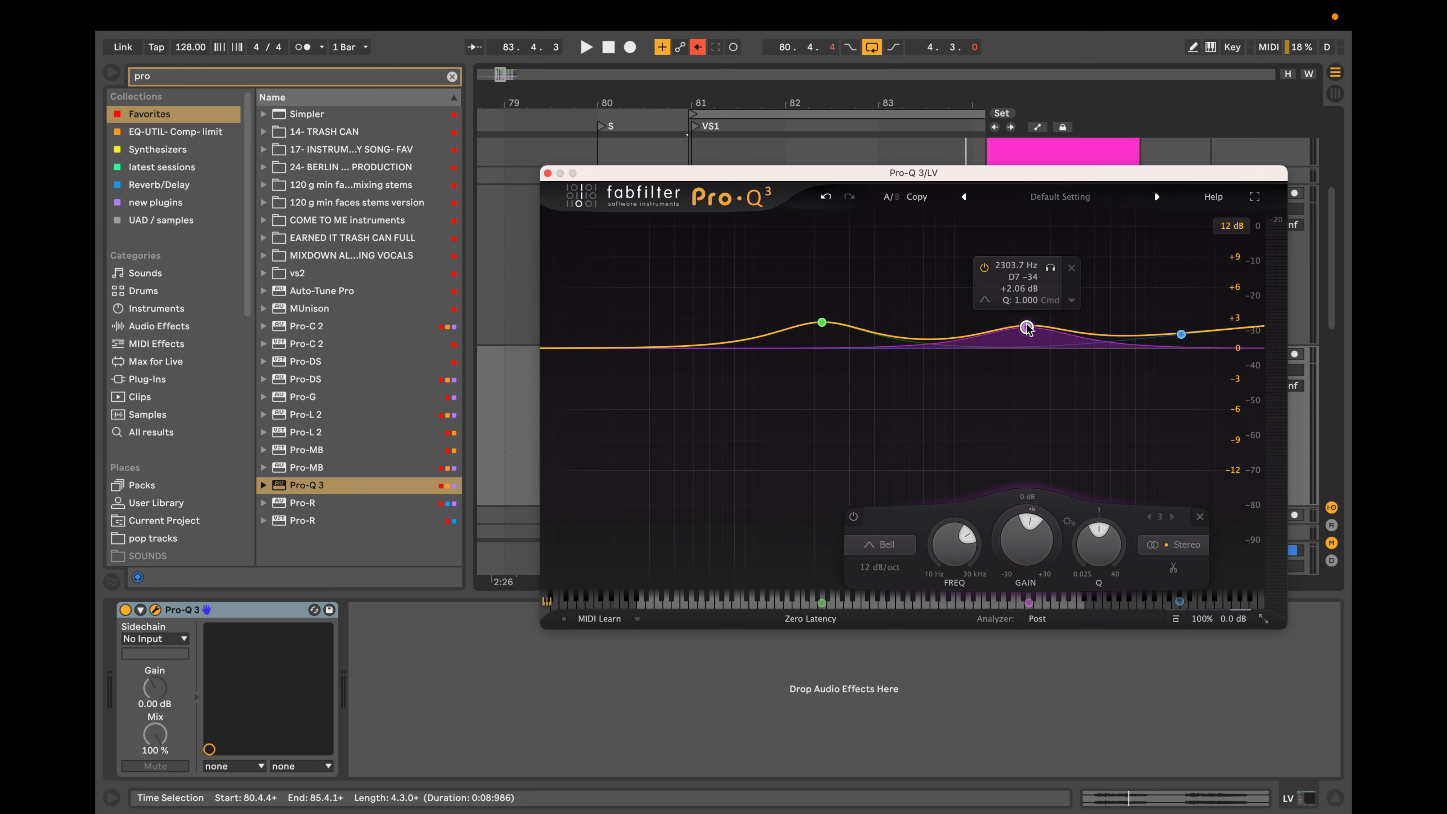
left_click(970, 330)
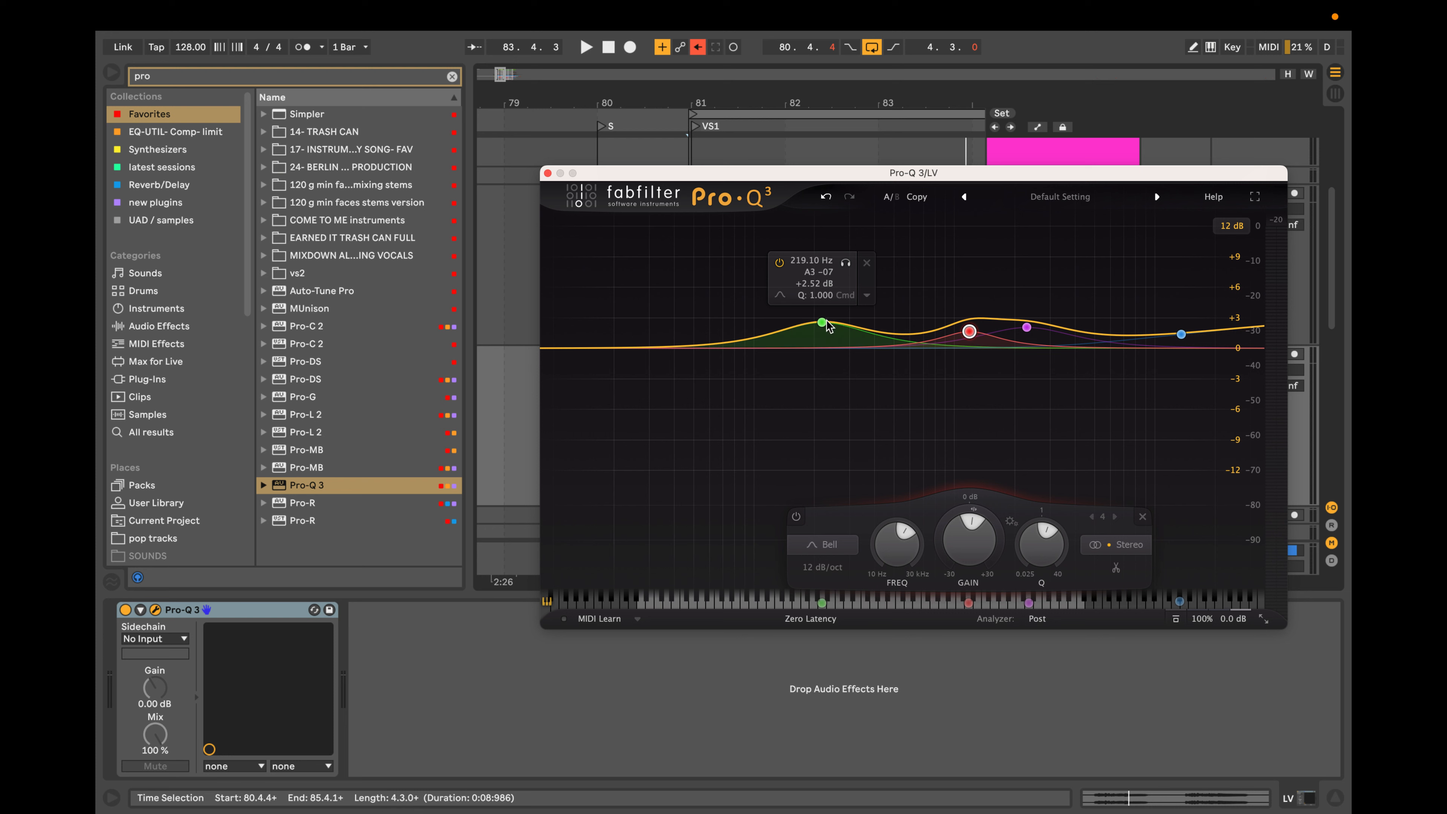
left_click_drag(823, 323, 822, 374)
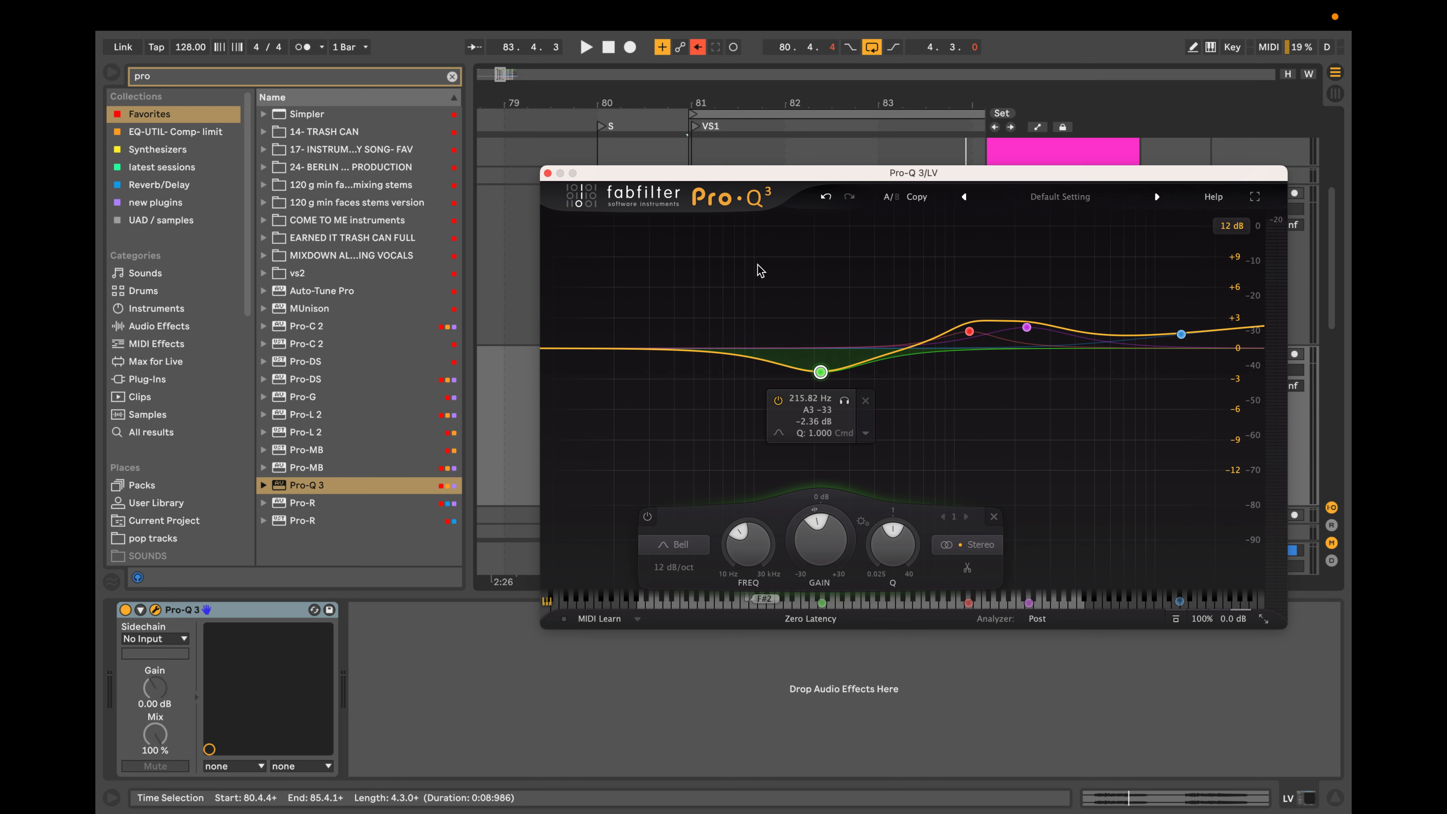
left_click_drag(747, 261, 1238, 471)
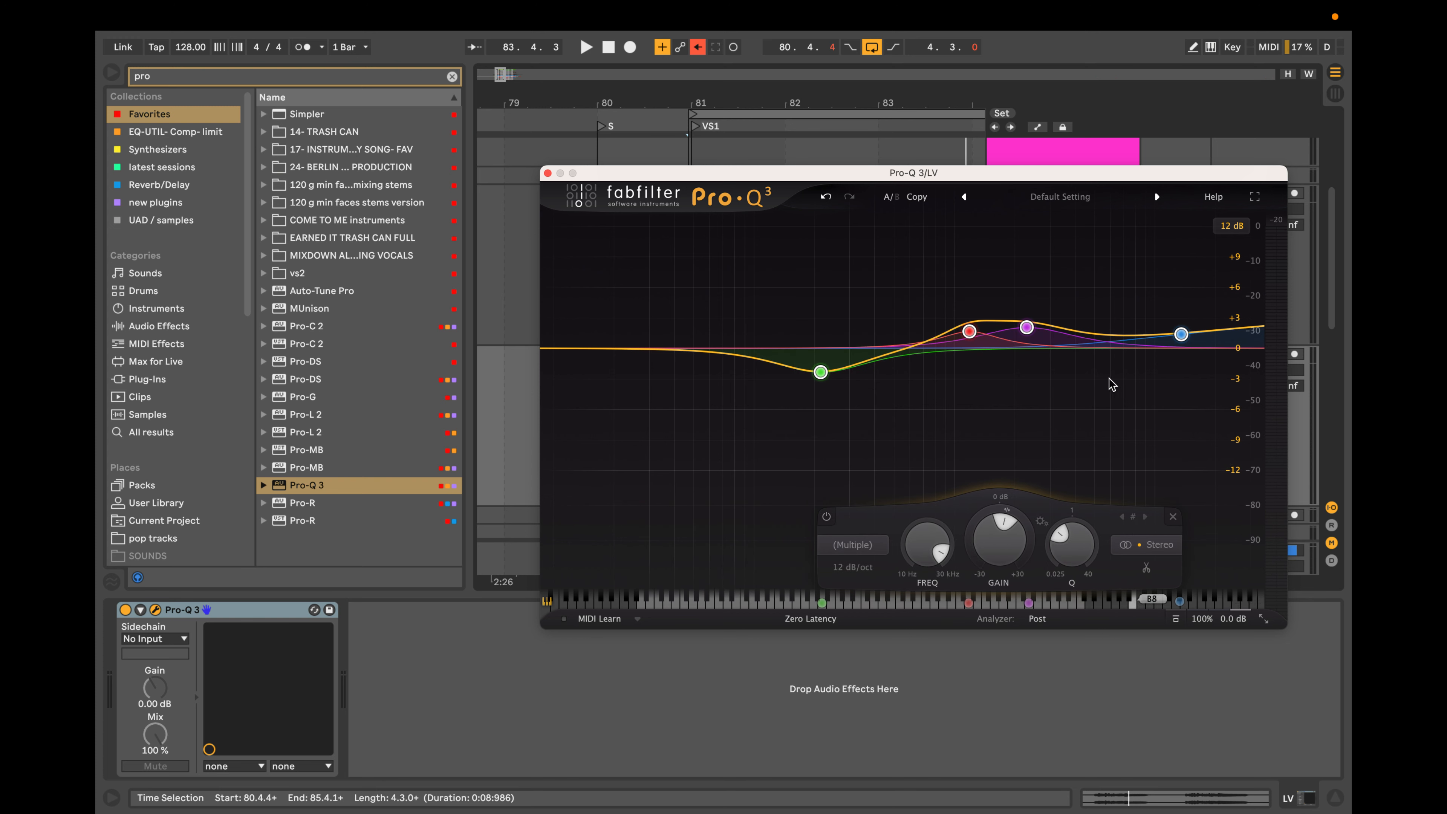
key("Delete")
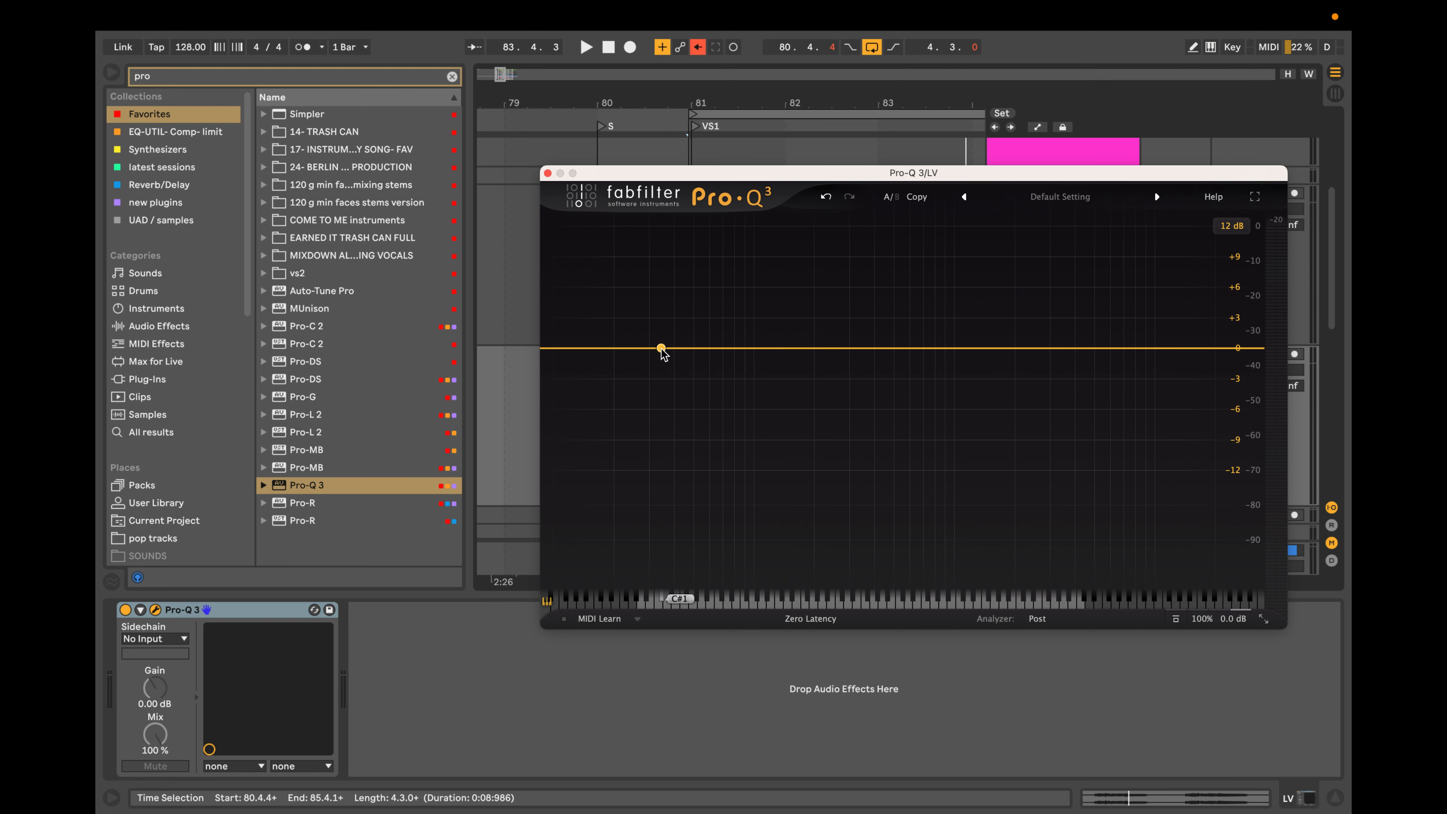
Add a low cut band with a 12 dB/oct slope and move it up to about 97 Hz.
left_click(586, 349)
left_click_drag(587, 351, 752, 354)
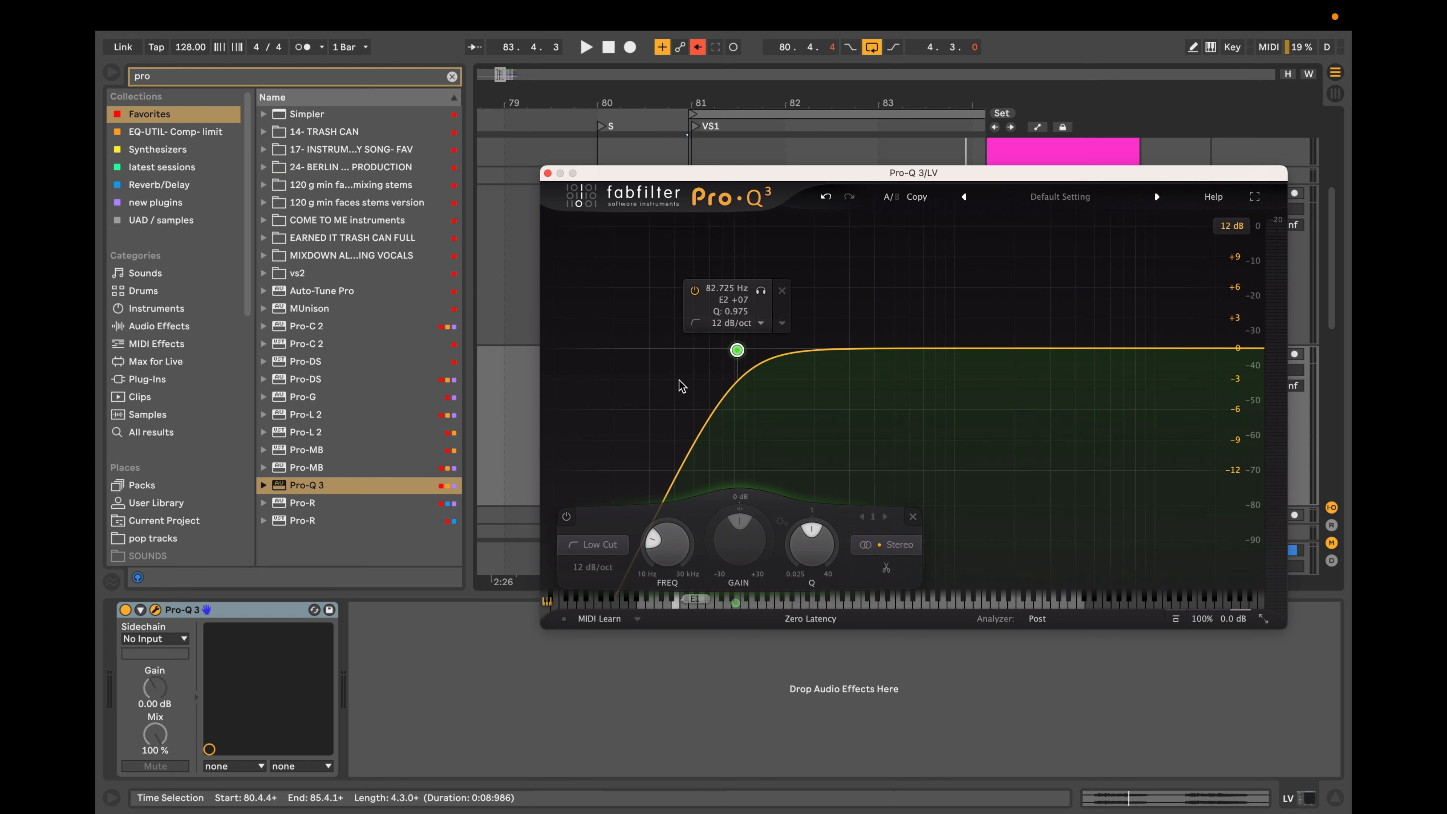
left_click_drag(737, 351, 752, 350)
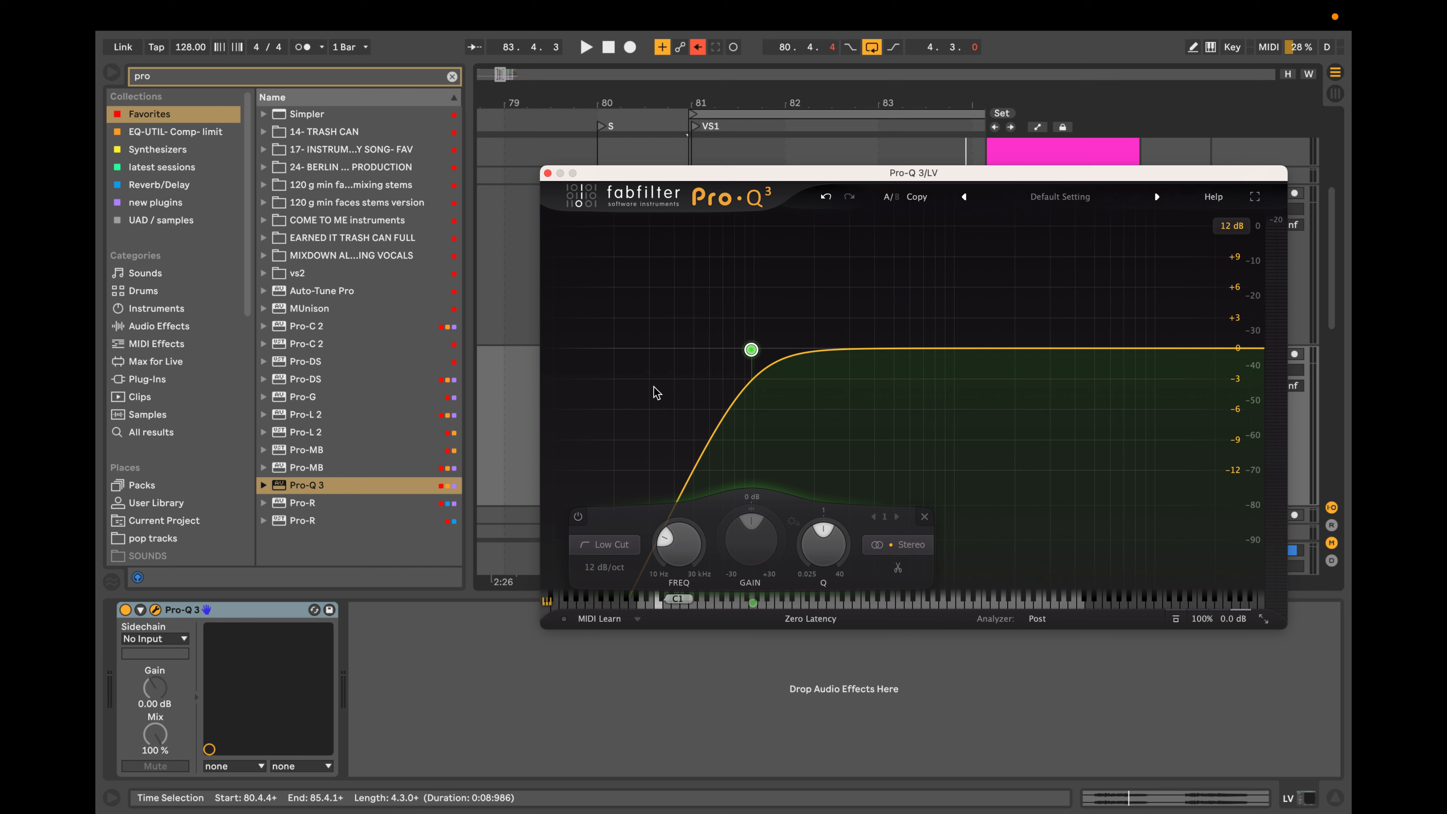
mouse_move(919, 375)
mouse_move(752, 351)
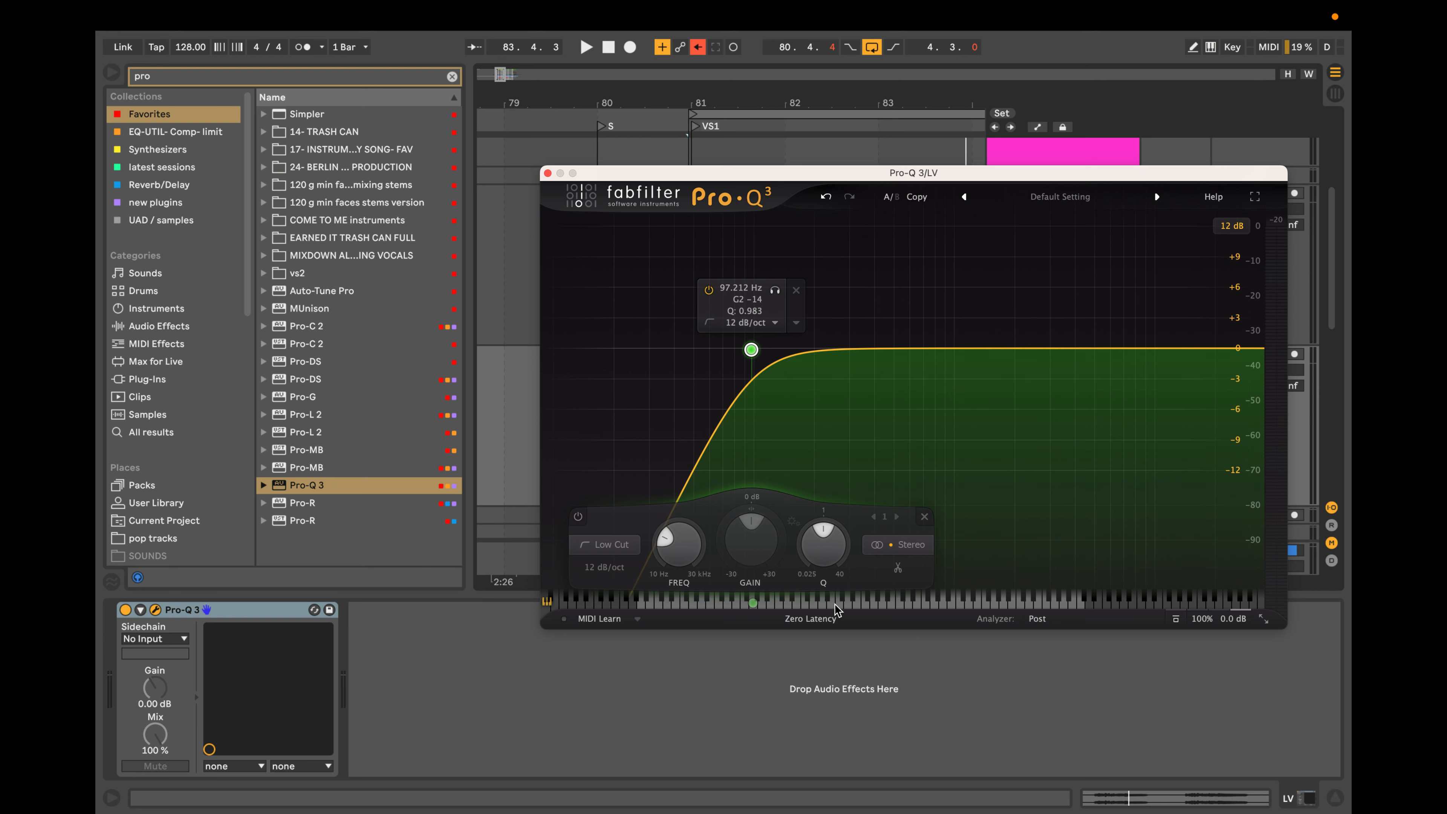
Switch the EQ's processing mode from Zero Latency to Linear Phase.
left_click(822, 620)
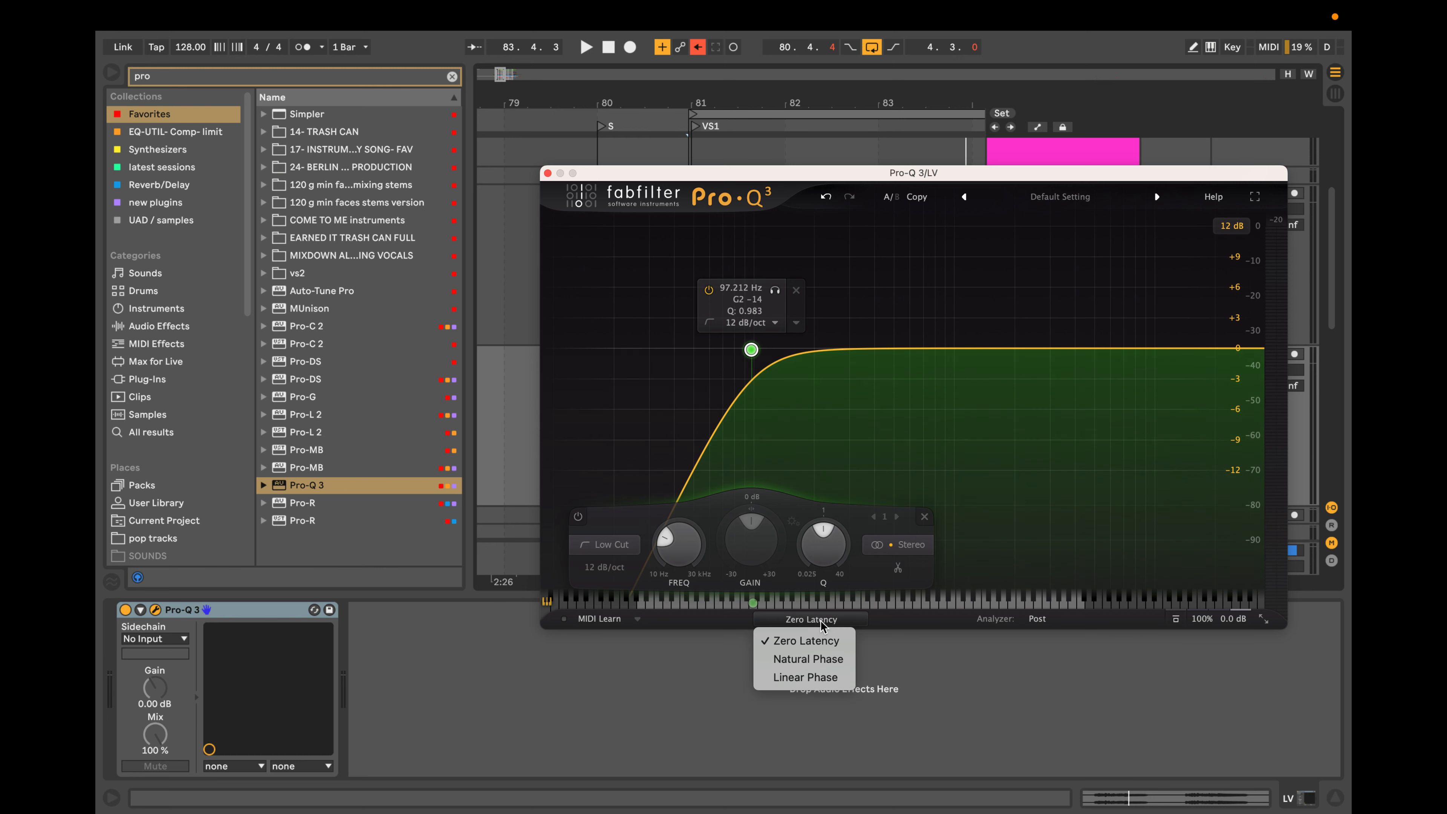
left_click(817, 679)
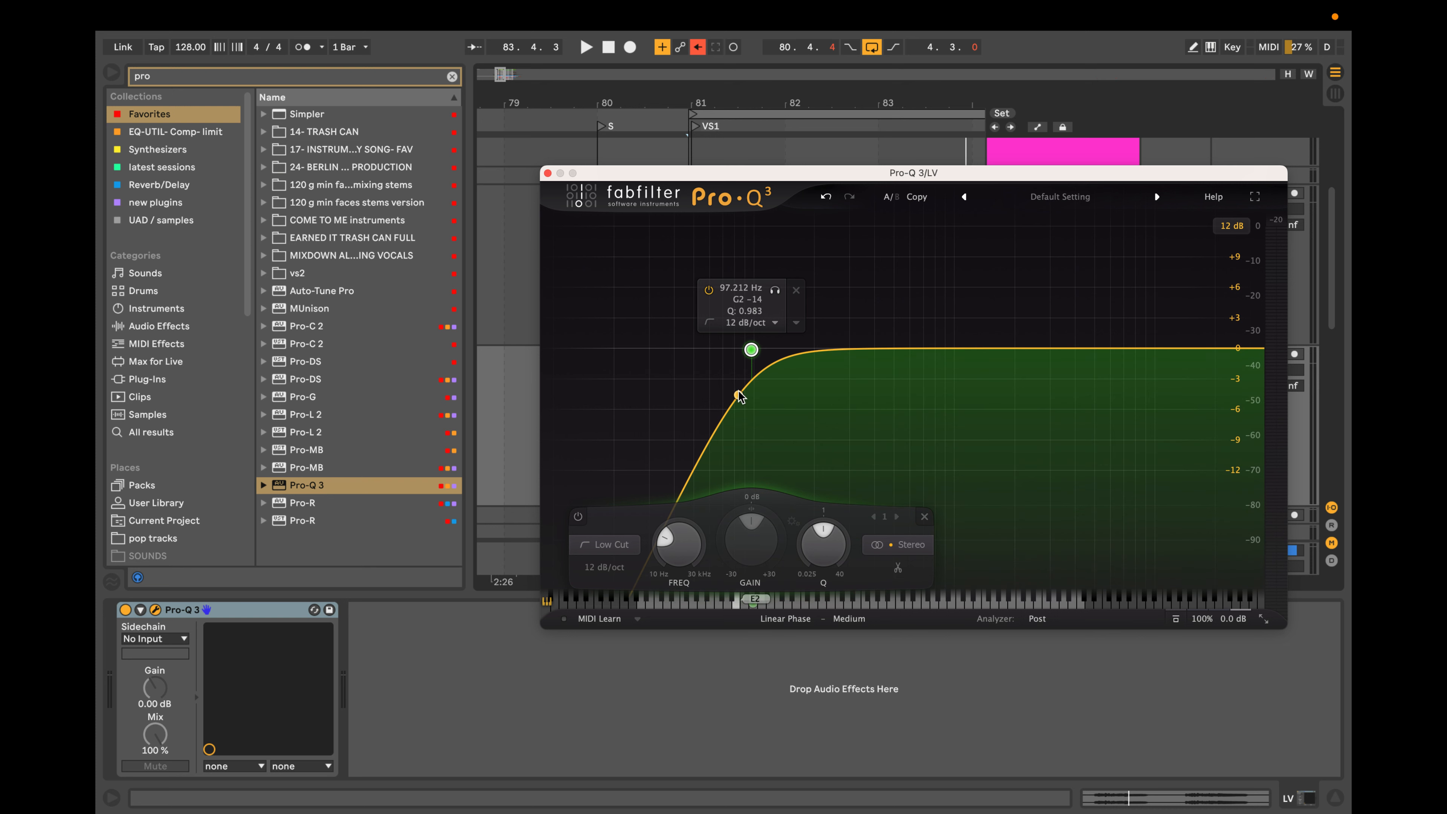
left_click(804, 621)
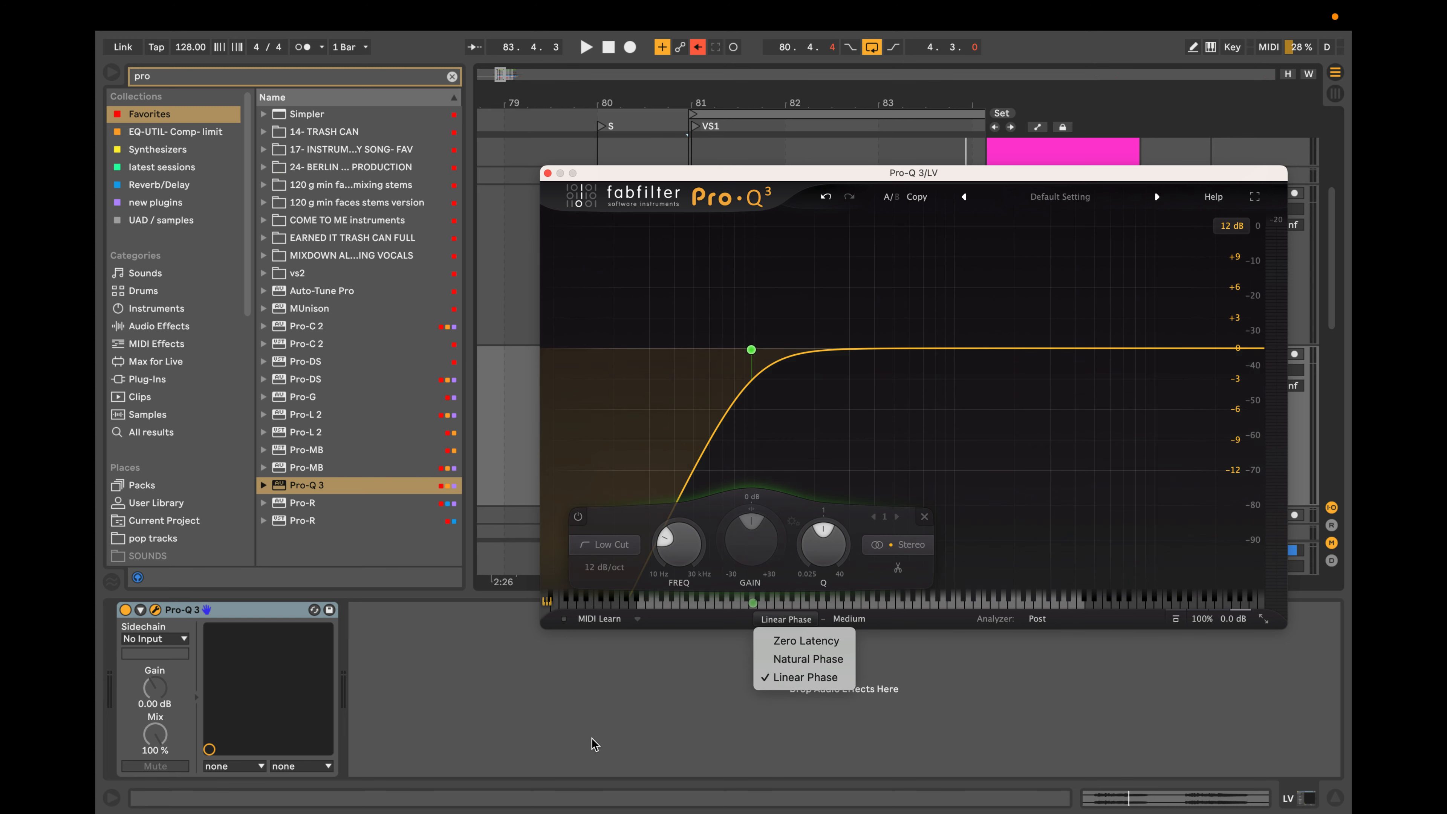
left_click(590, 720)
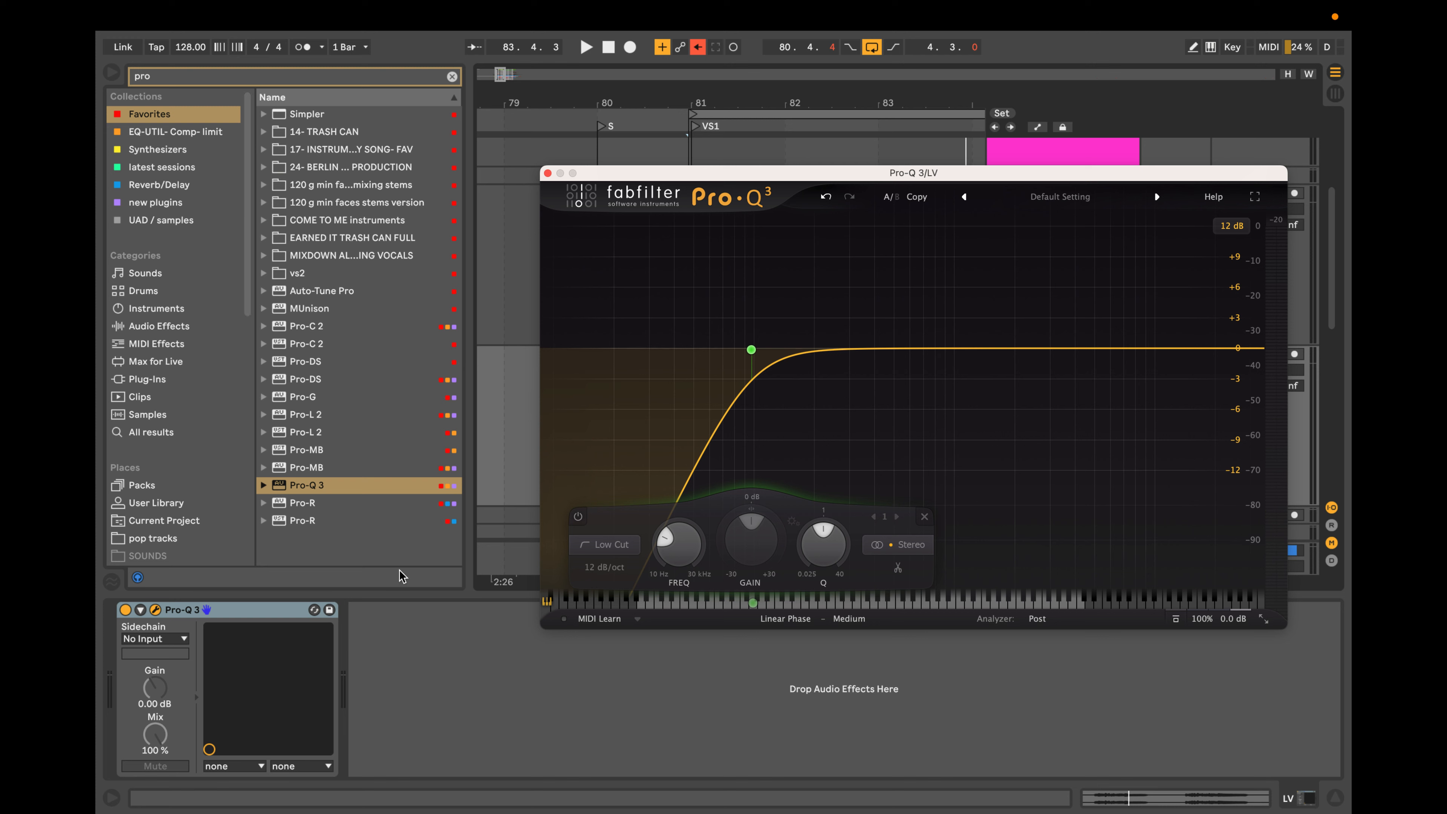
mouse_move(751, 350)
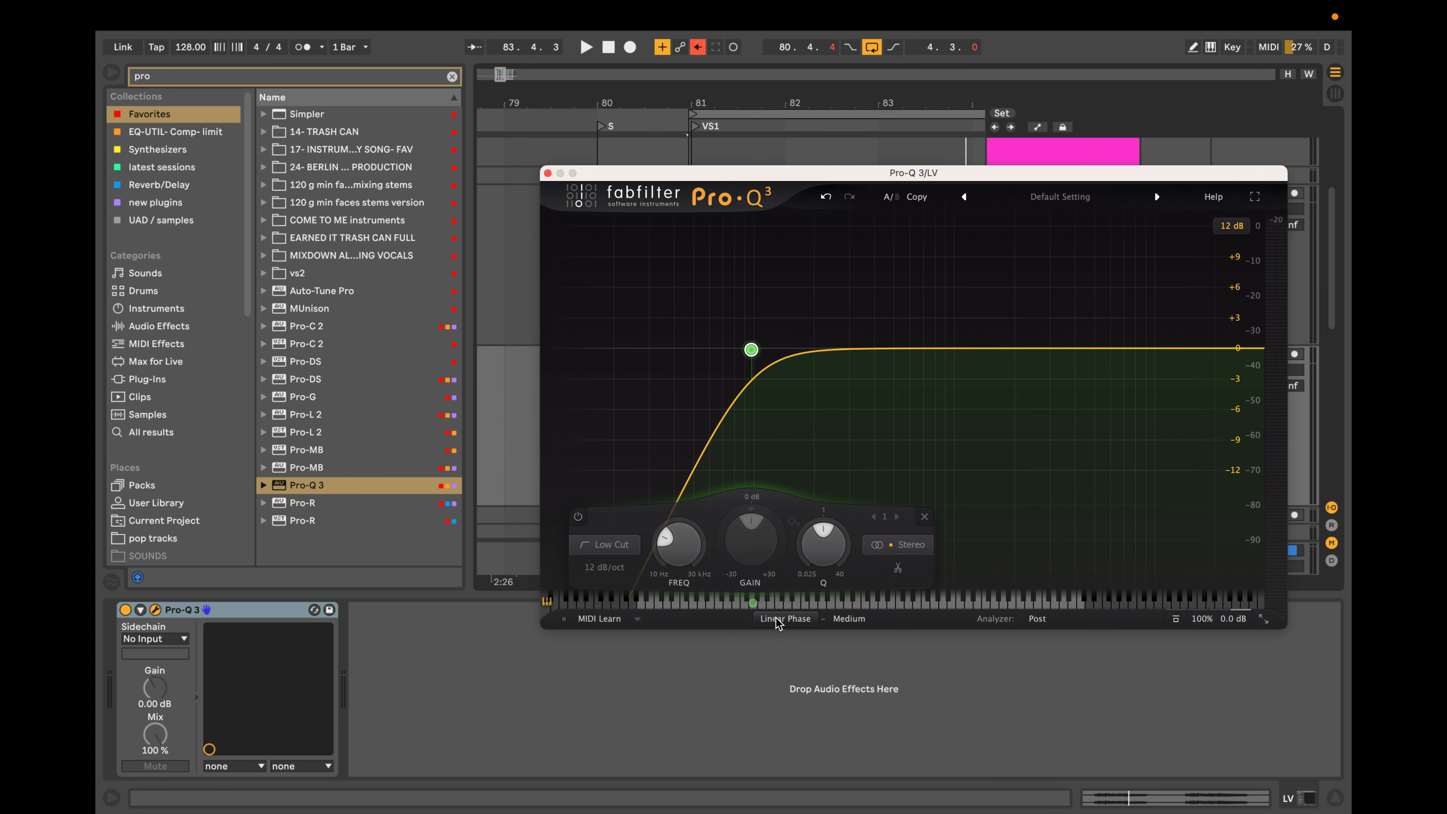
mouse_move(779, 623)
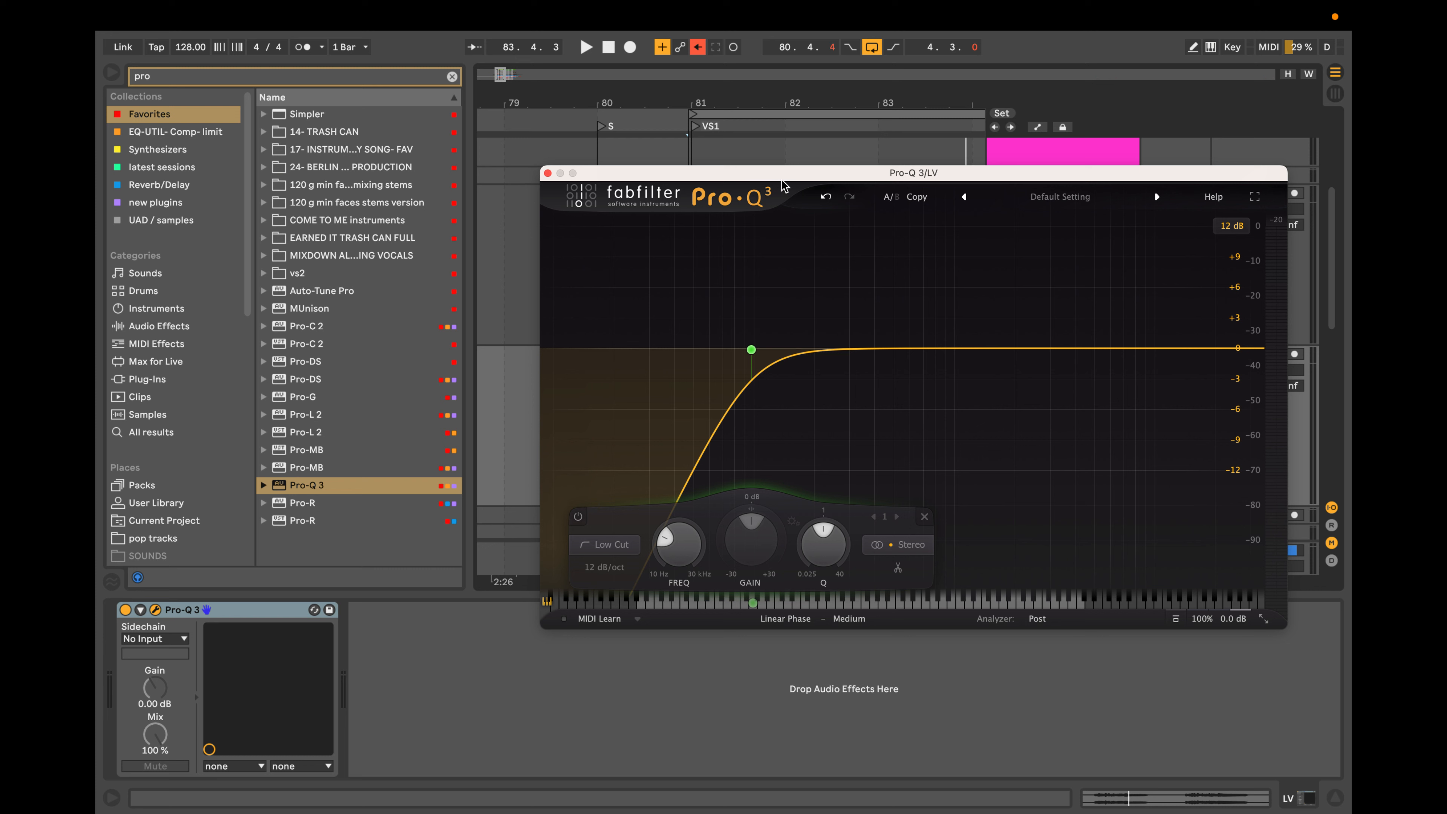
mouse_move(748, 369)
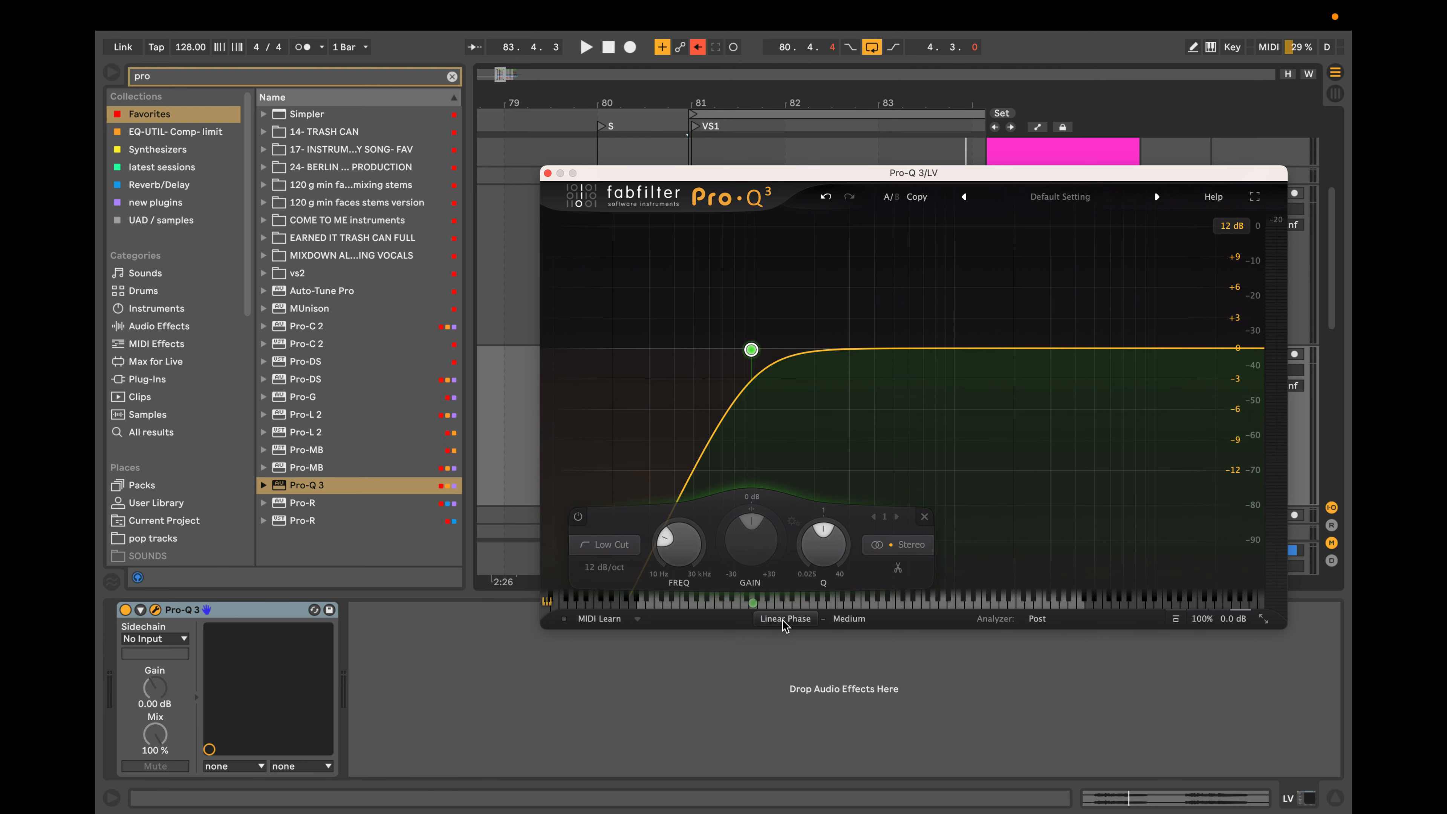
mouse_move(783, 619)
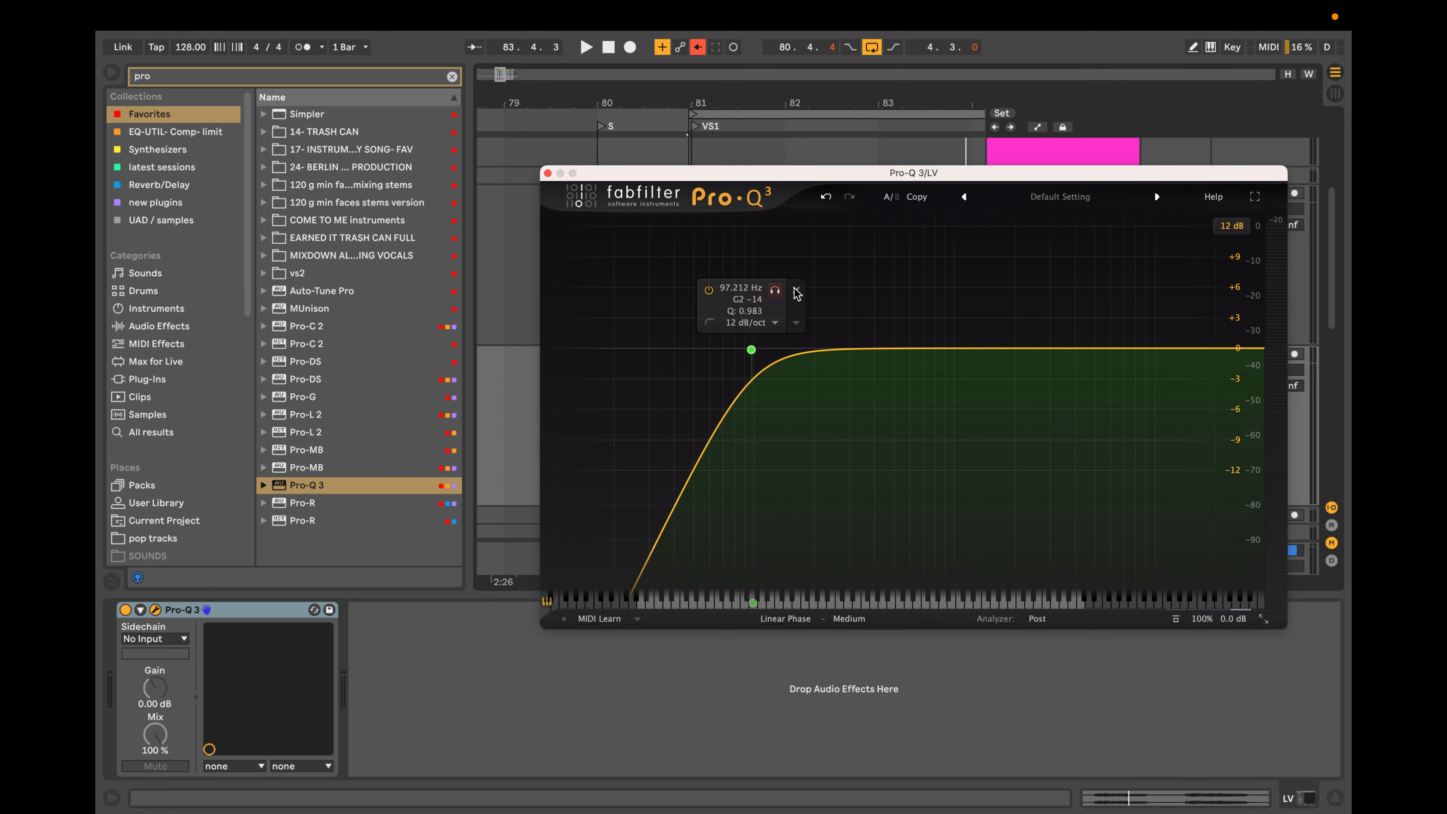
Replace the low cut with a dynamic low shelf, steepen it to 36 dB/oct and audition it up to about 74 Hz.
left_click(796, 291)
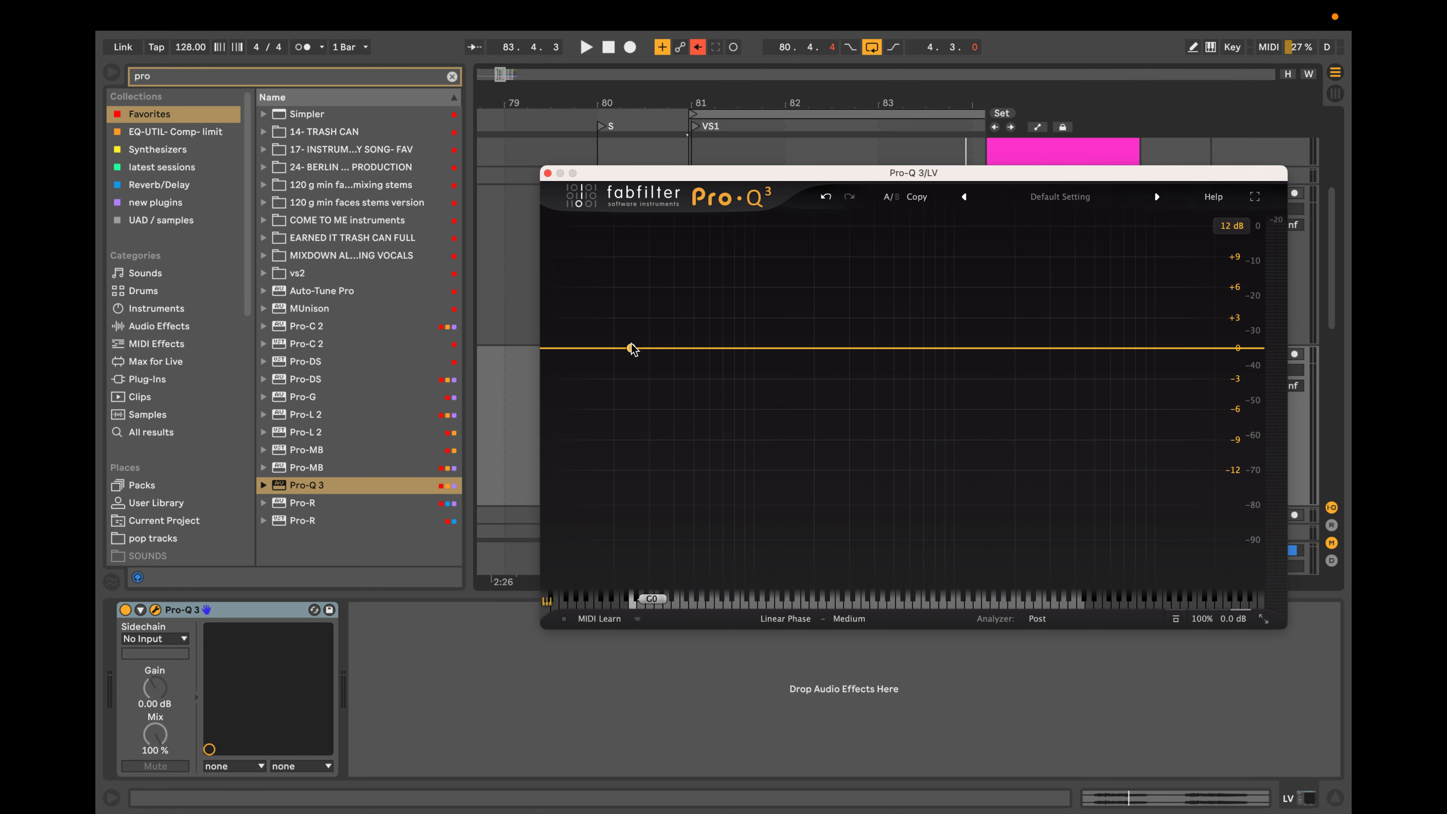
left_click(614, 347)
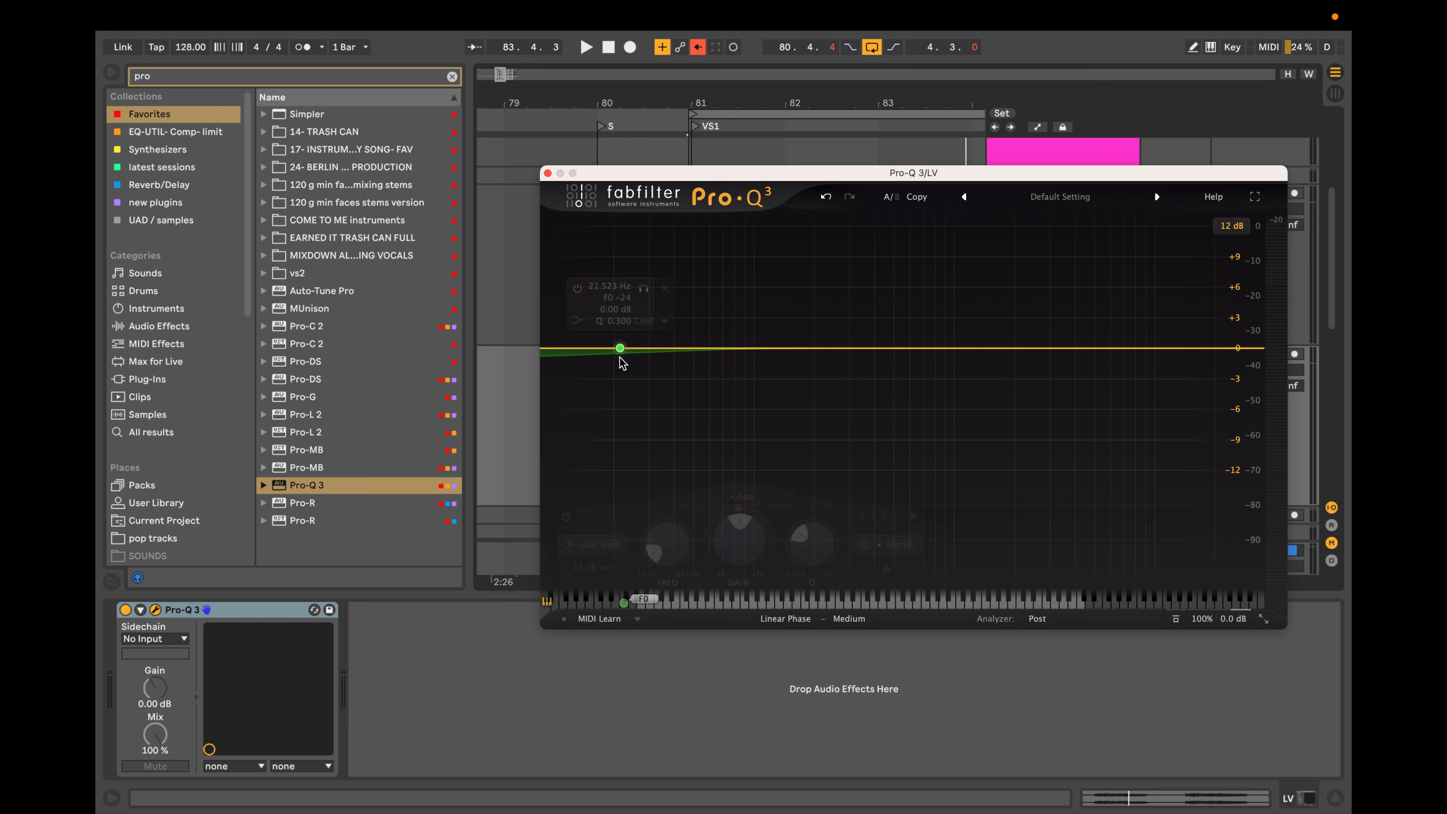
left_click(659, 288)
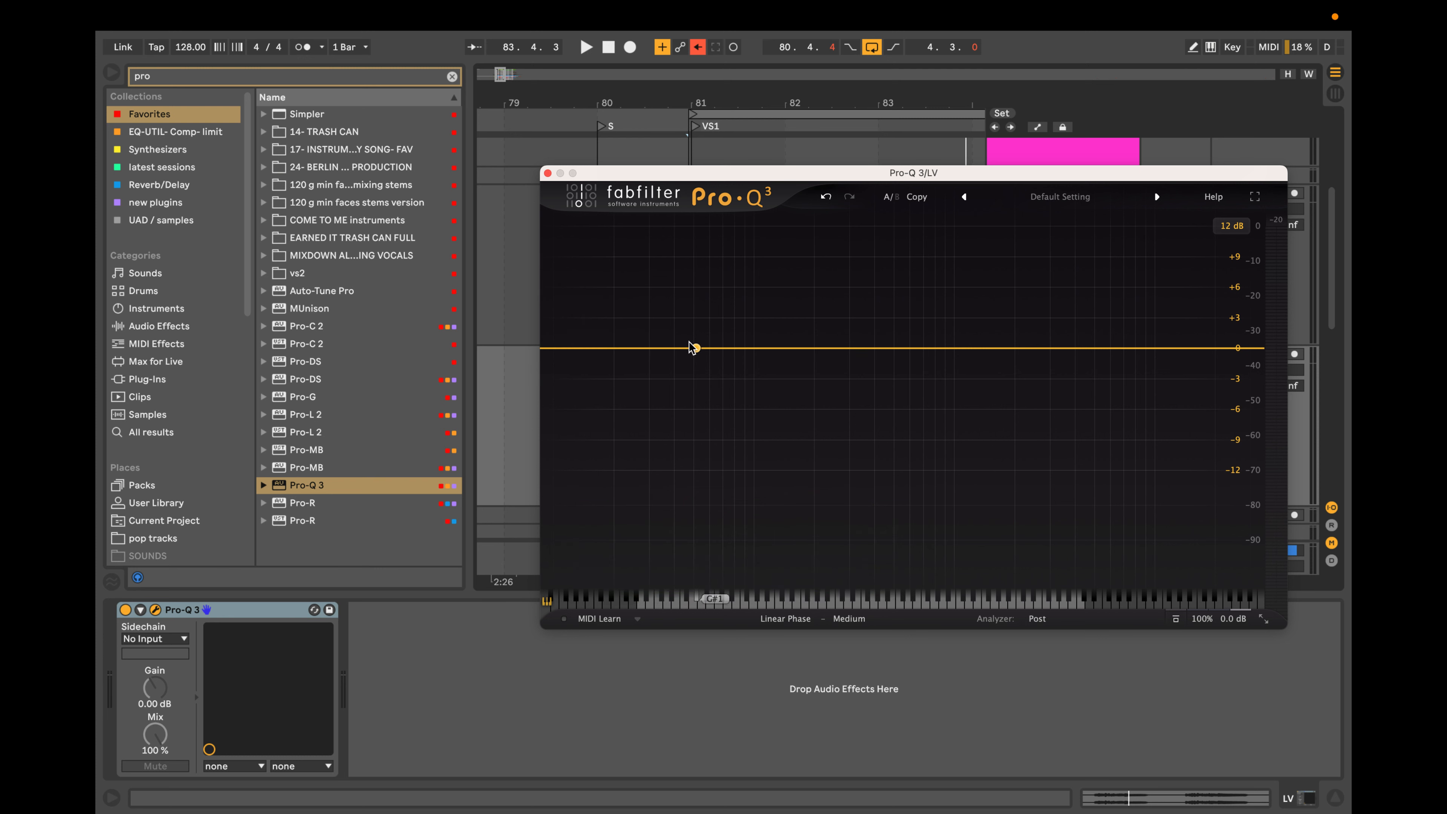
left_click_drag(595, 348, 598, 458)
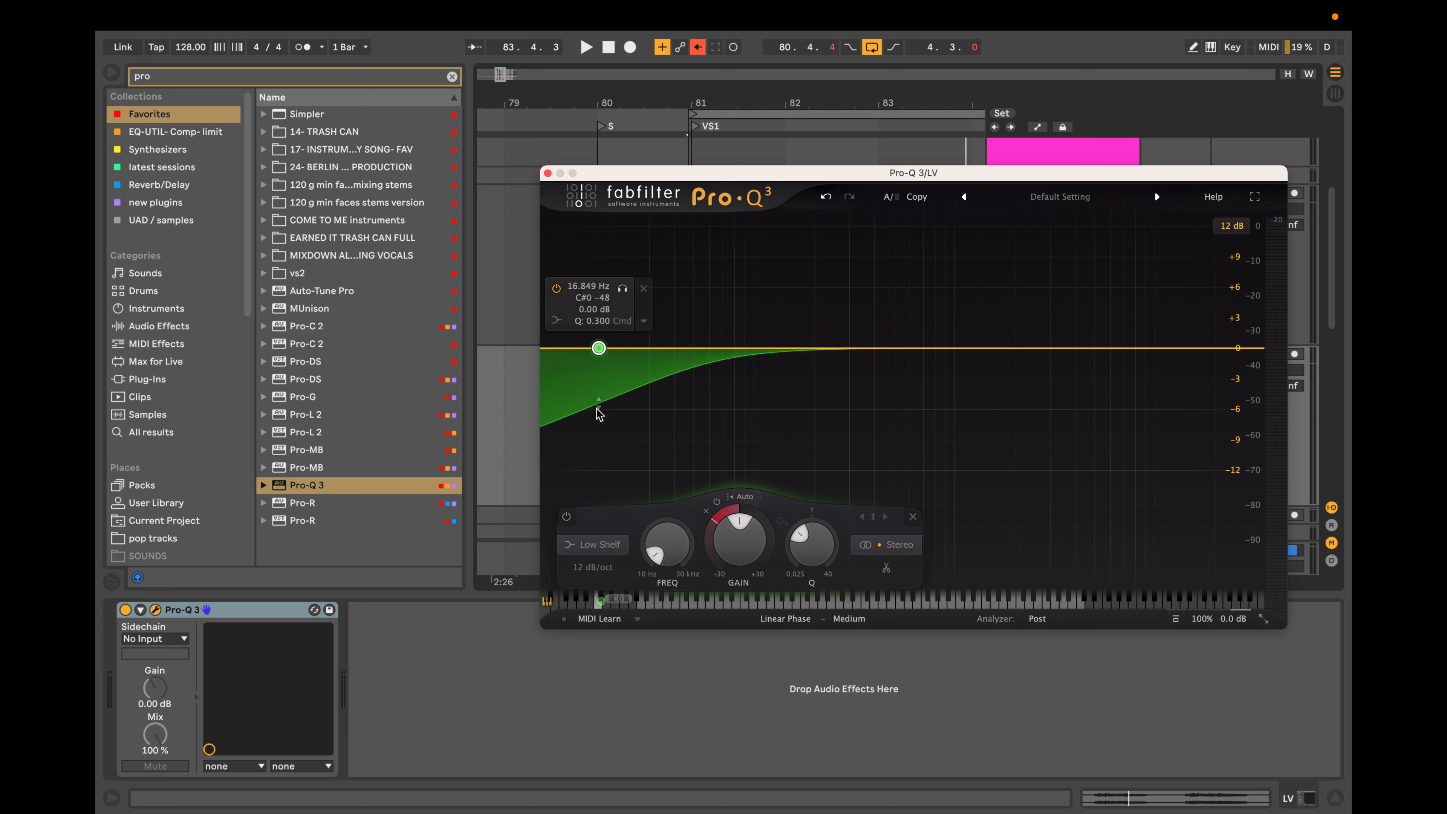
scroll(599, 348, "up", 4)
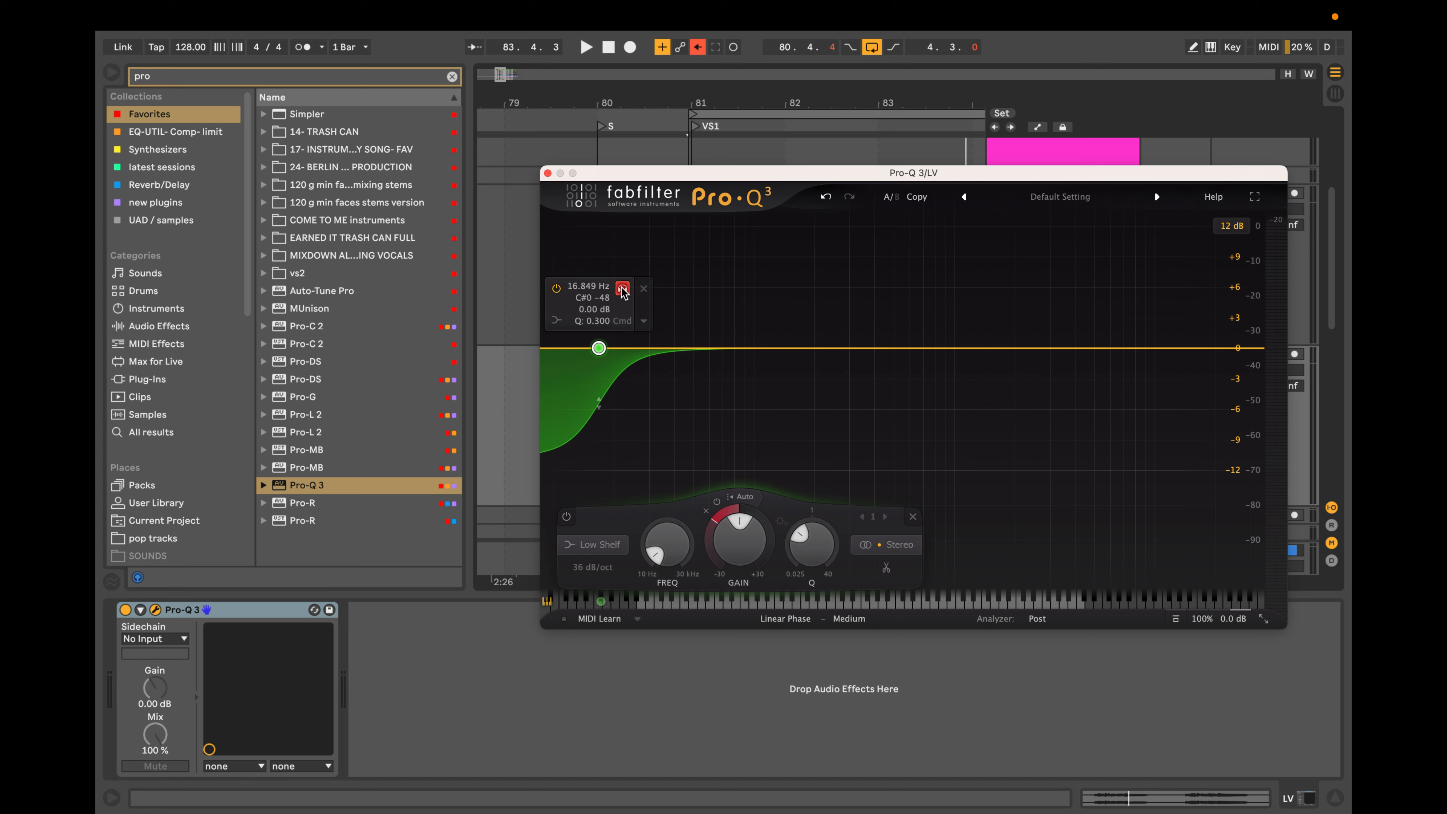
left_click_drag(624, 298, 746, 295)
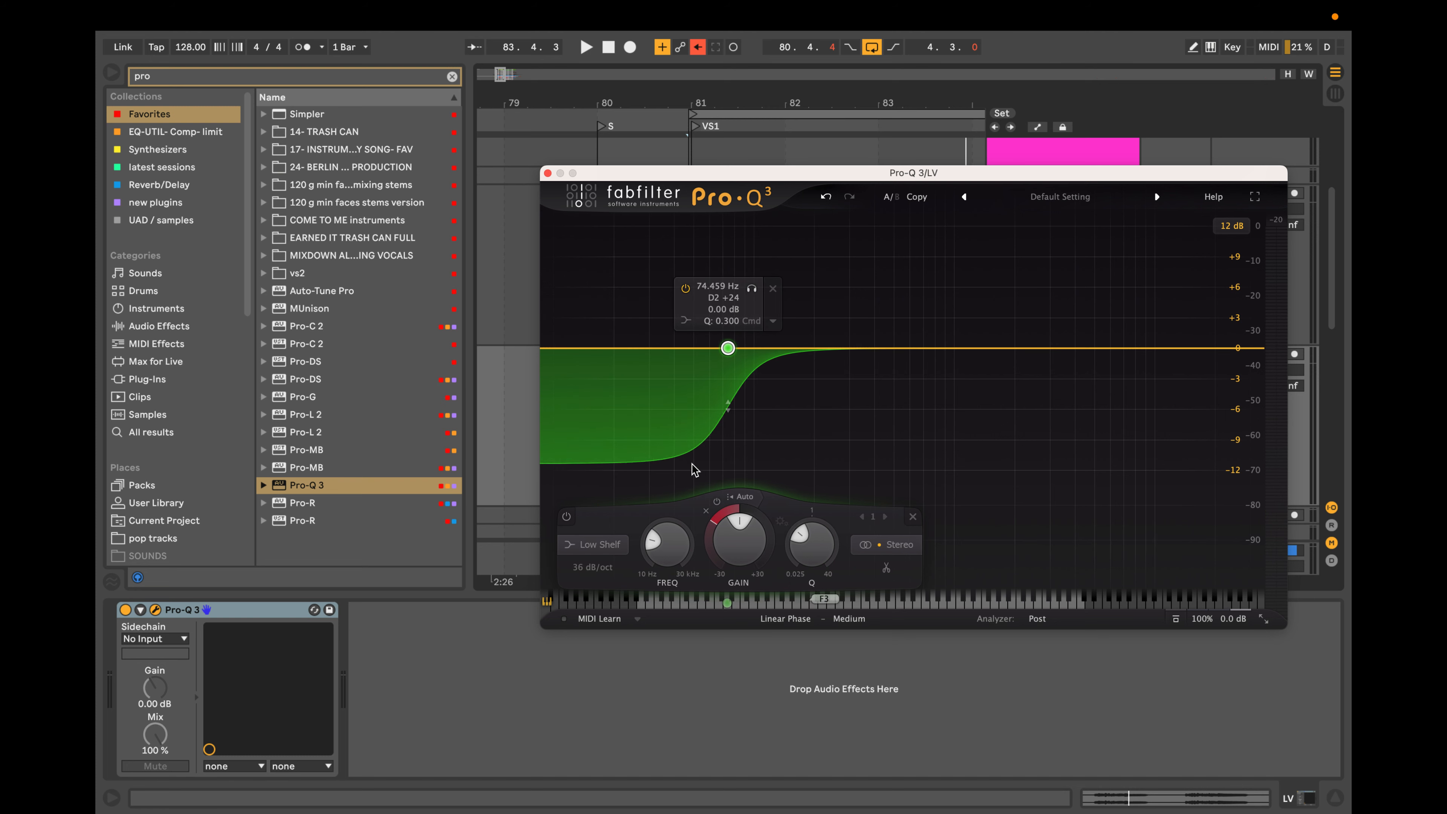
Return the processing mode to Zero Latency, lower the dynamic shelf to about 58 Hz and play the vocal briefly.
mouse_move(500, 790)
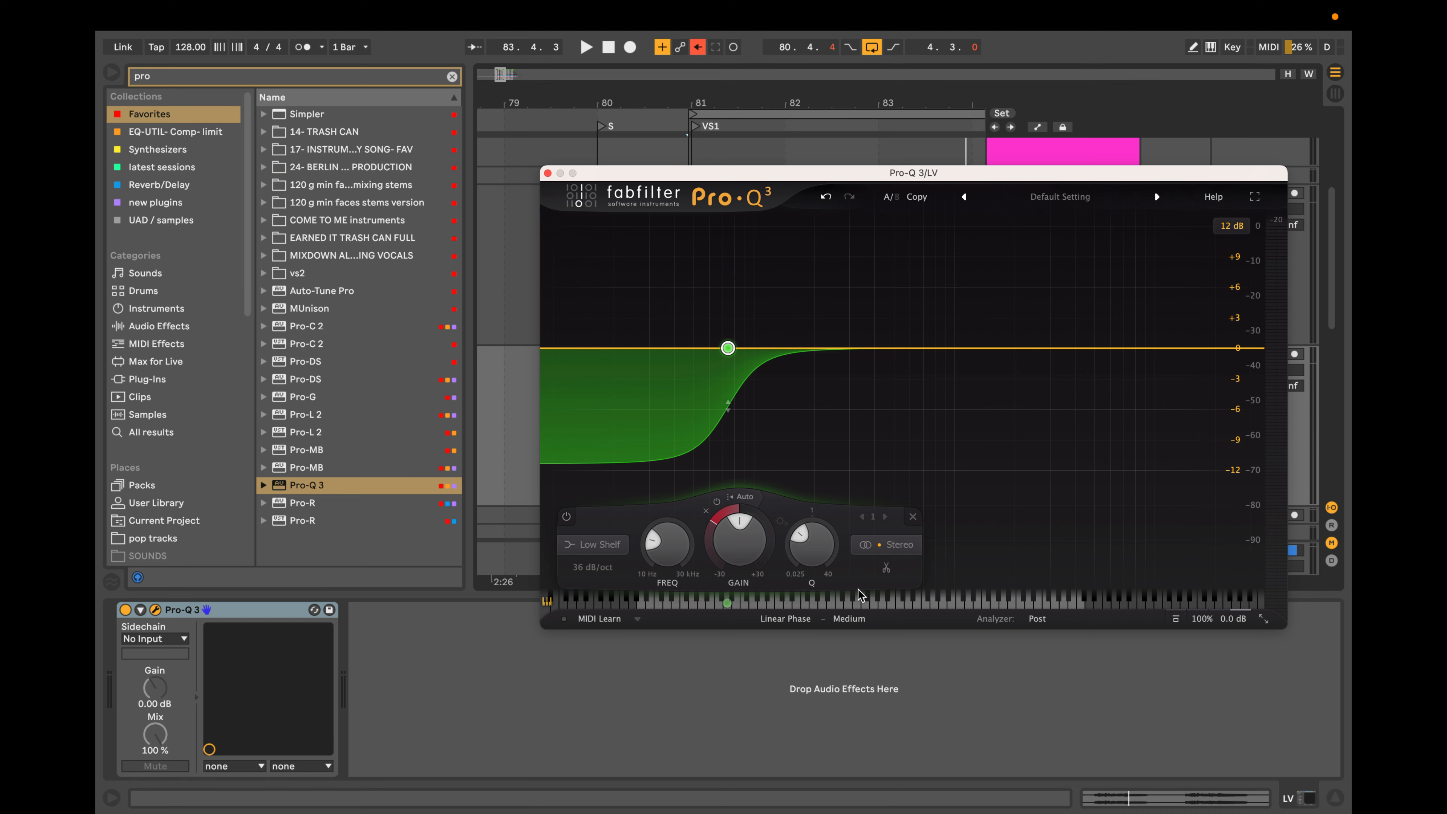
left_click(780, 621)
left_click(776, 641)
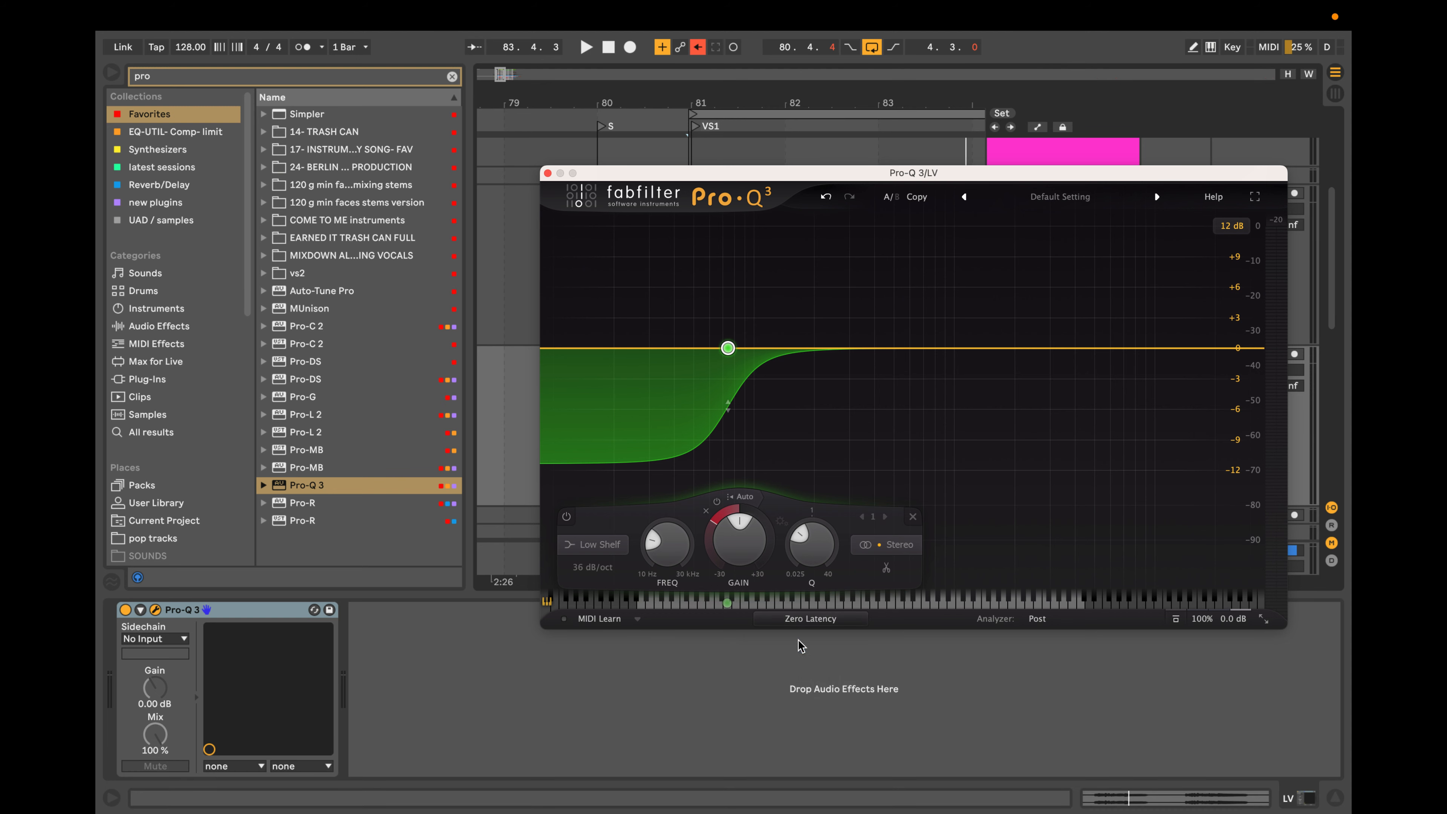
mouse_move(809, 379)
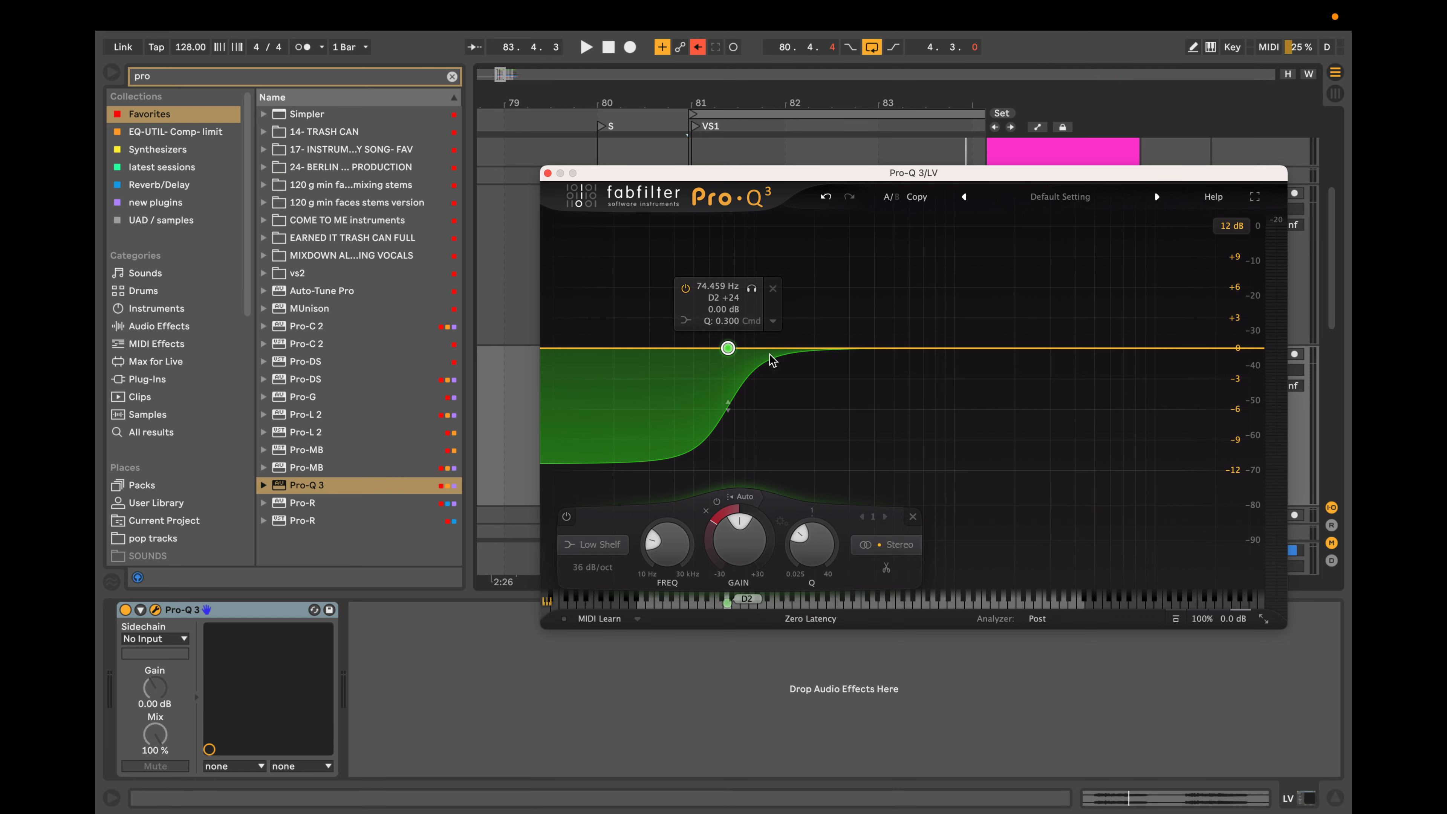
left_click(743, 289)
left_click_drag(740, 286, 718, 286)
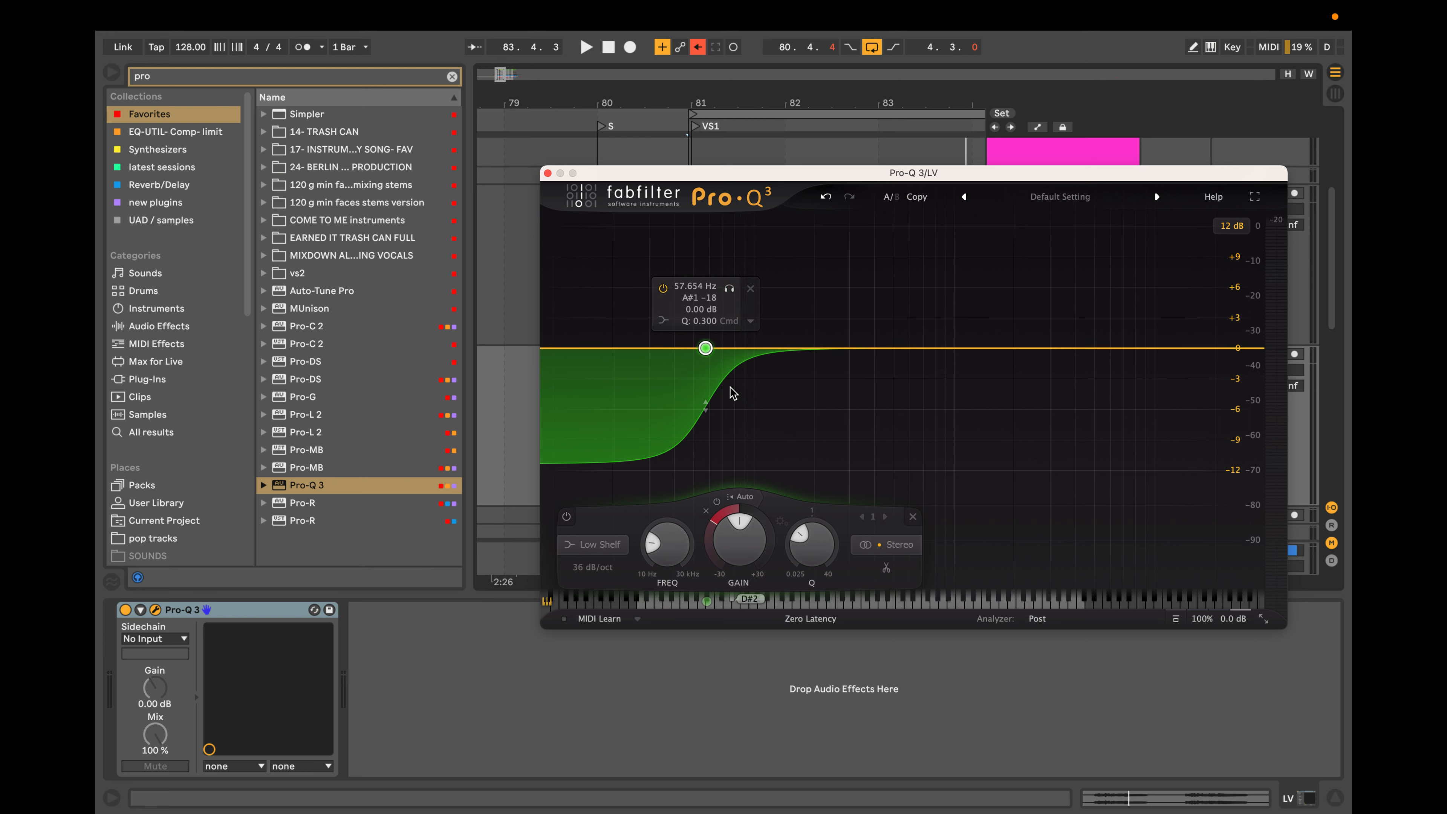
key("space")
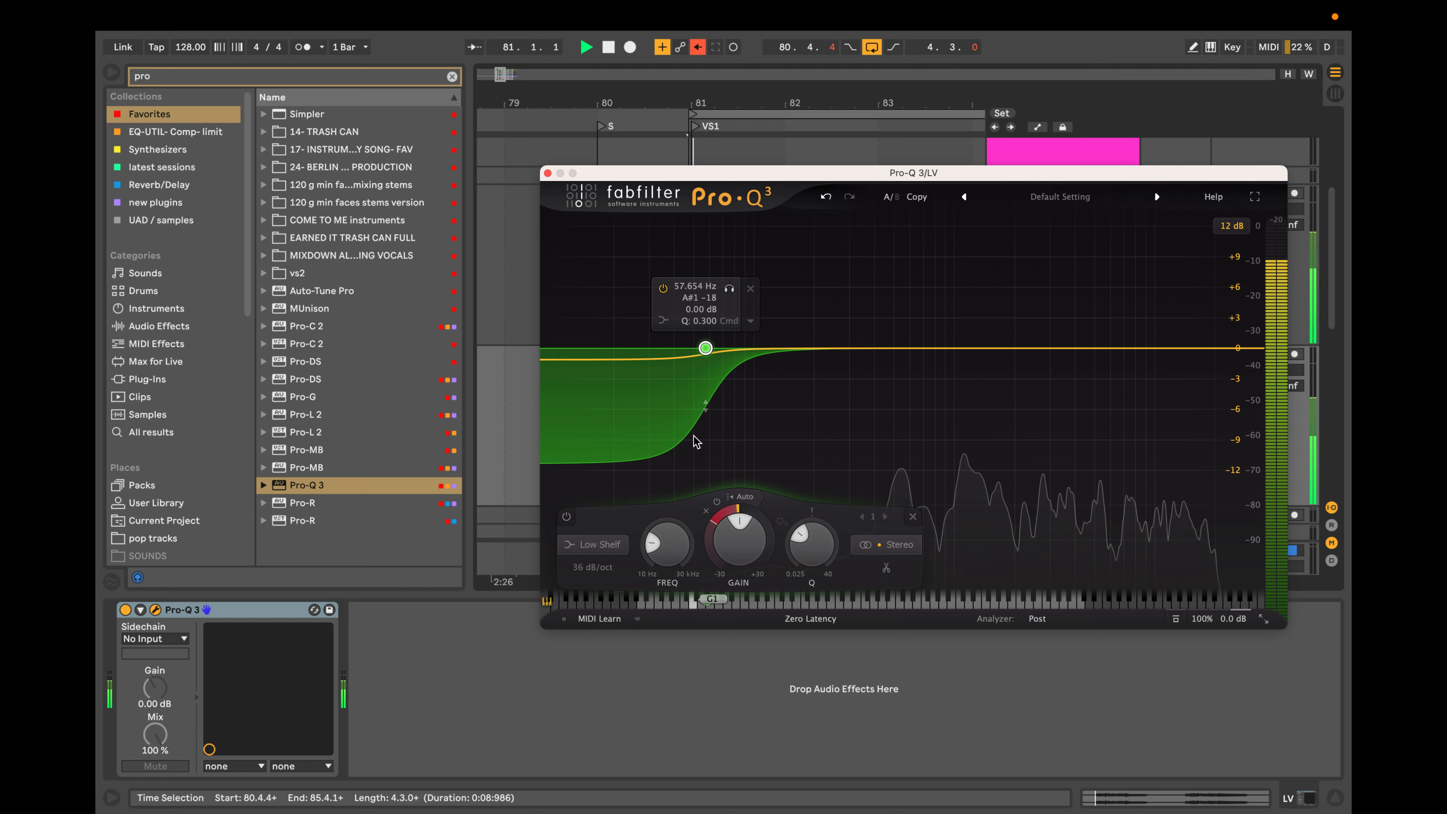
left_click(730, 289)
key("space")
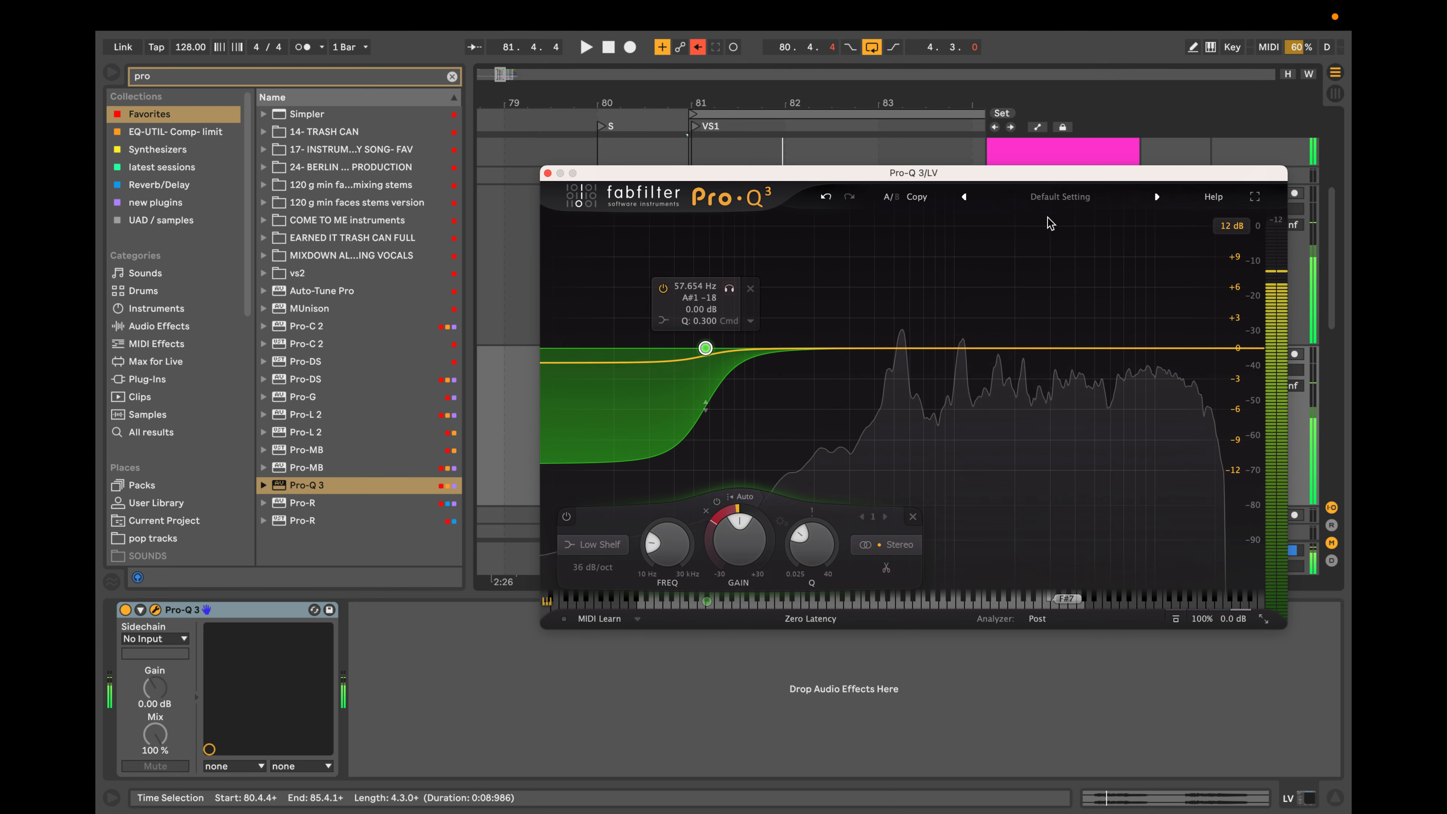
Find the Utility device in the browser, add it after Pro-Q 3 on the LV duplicate and start playback.
left_click_drag(1191, 174, 1244, 304)
left_click(1271, 355)
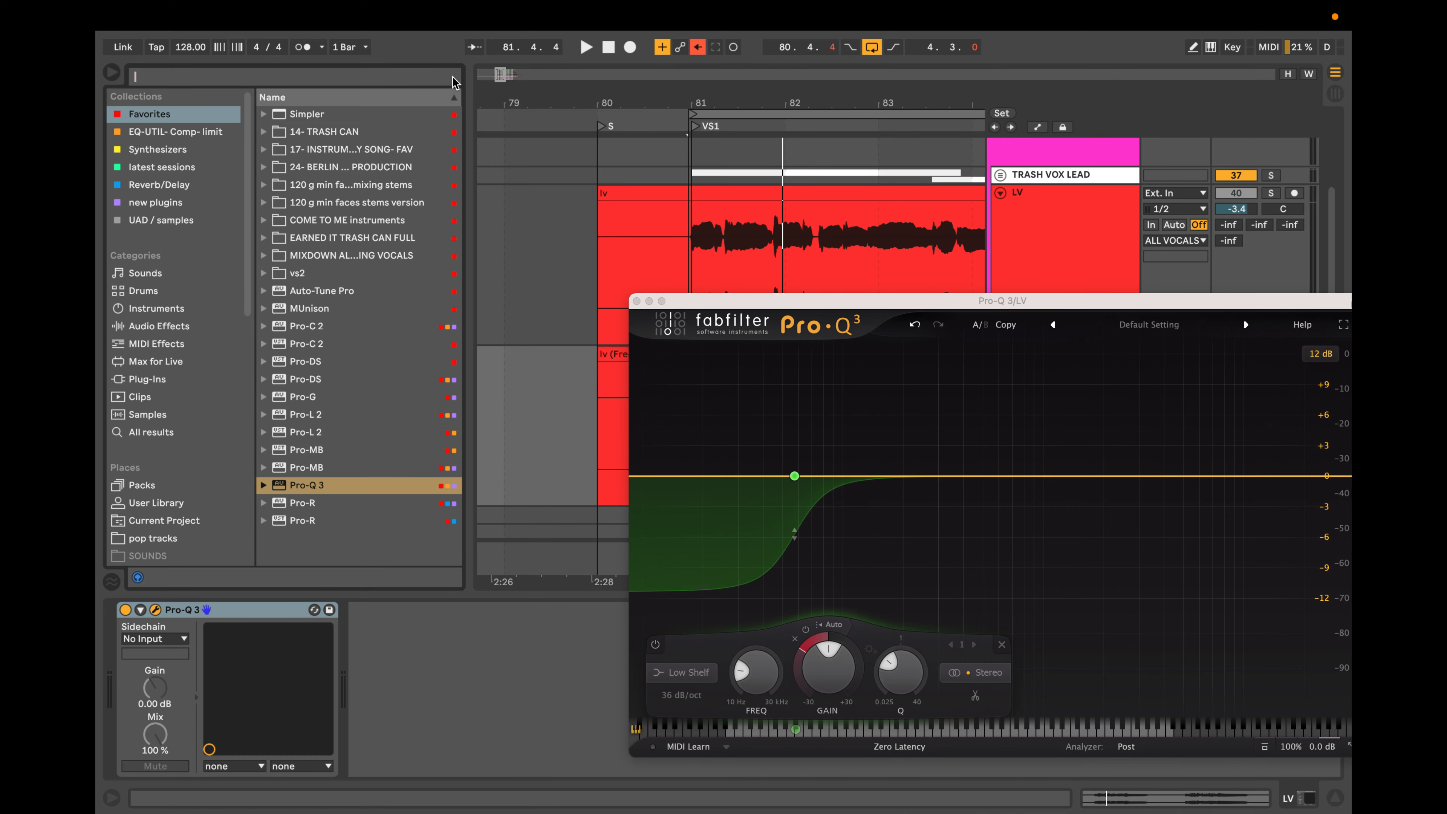
left_click(452, 77)
type("uti")
left_click_drag(300, 117, 445, 741)
key("space")
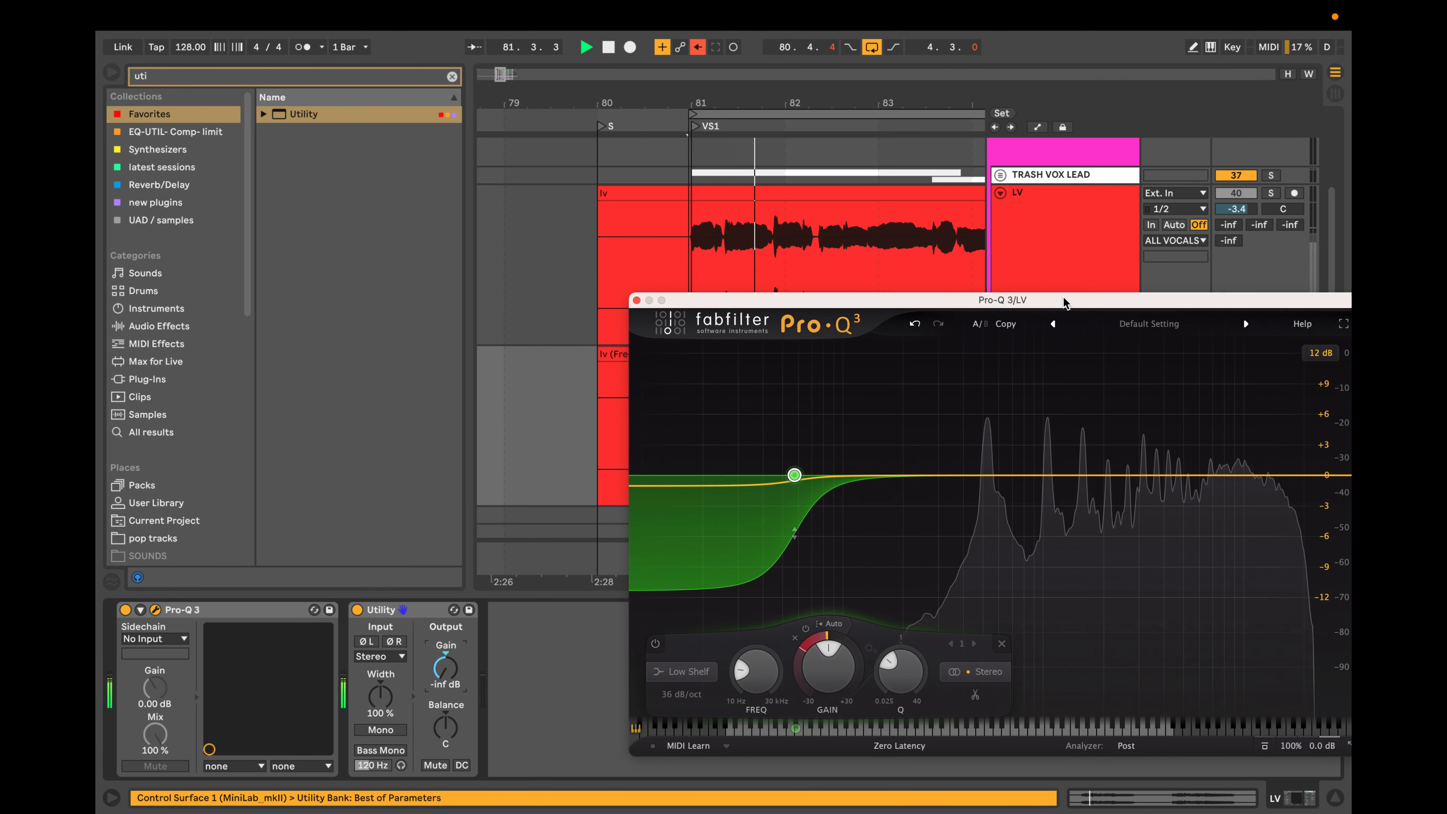
Deepen the dynamic low shelf's range to about -30 dB, adjust its Q to about 0.526 and audition it to about 103 Hz.
left_click_drag(1055, 300, 1046, 228)
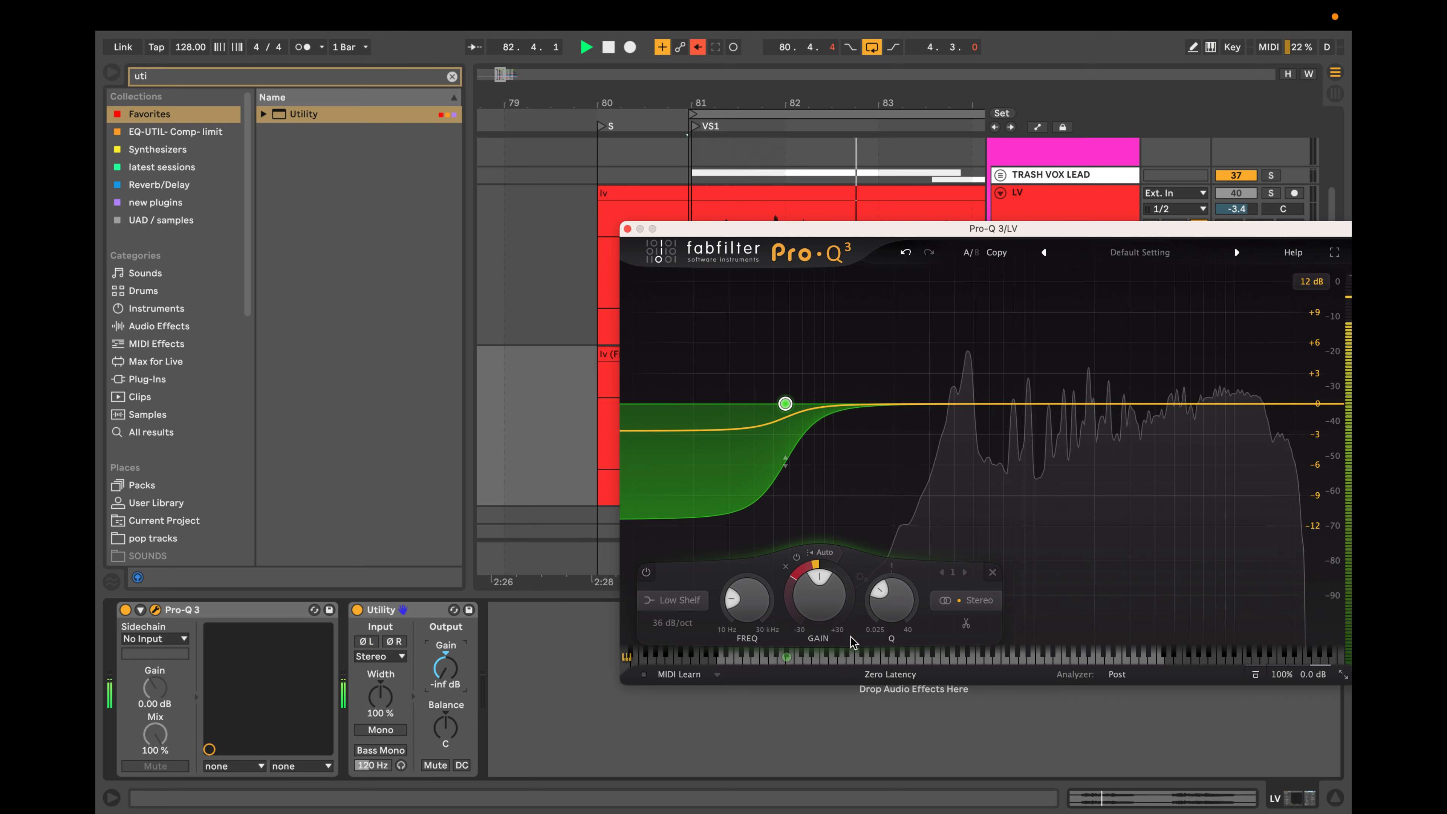
mouse_move(787, 481)
left_click_drag(785, 479, 785, 487)
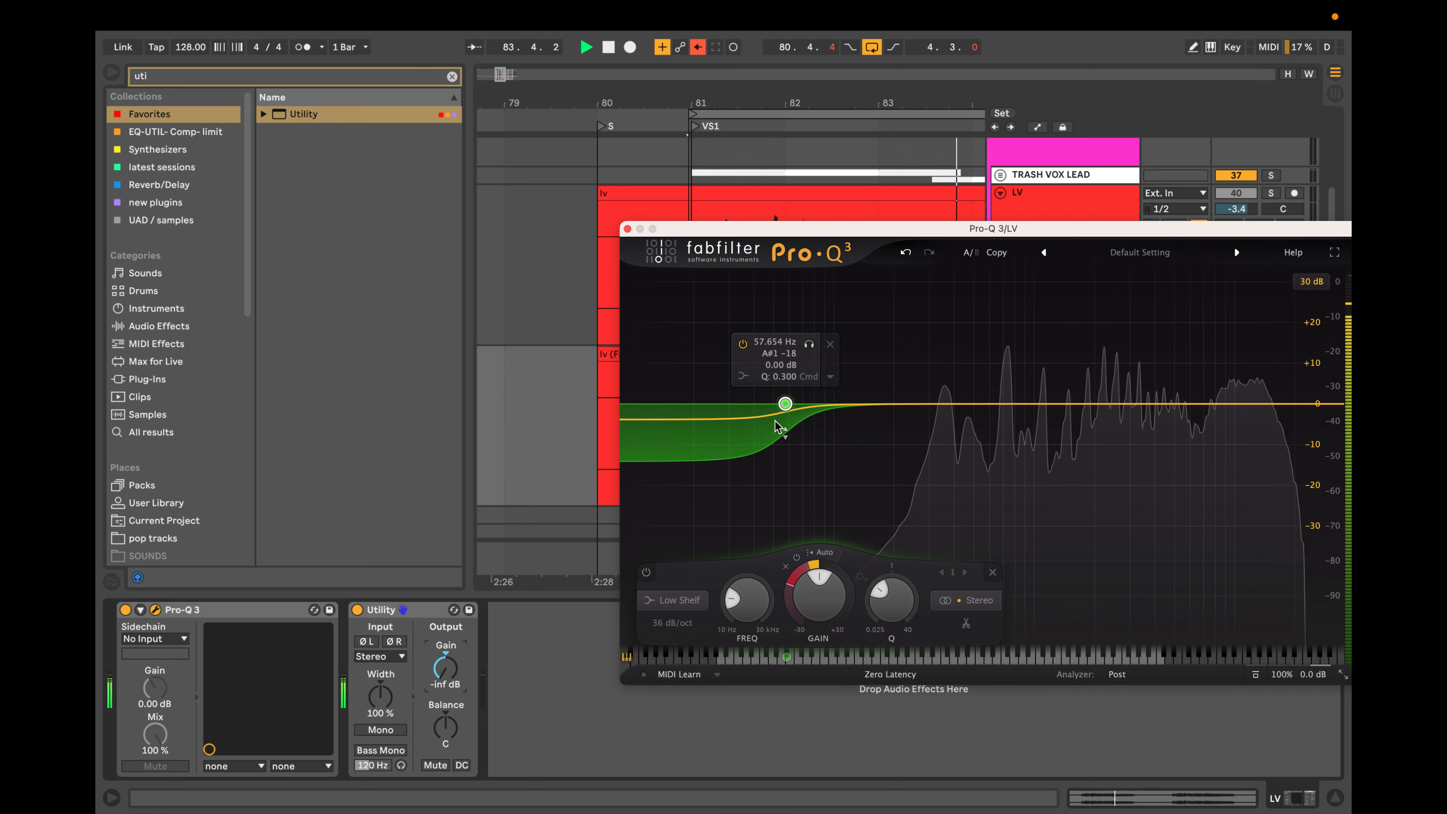
left_click_drag(785, 436, 786, 485)
scroll(801, 439, "down", 1)
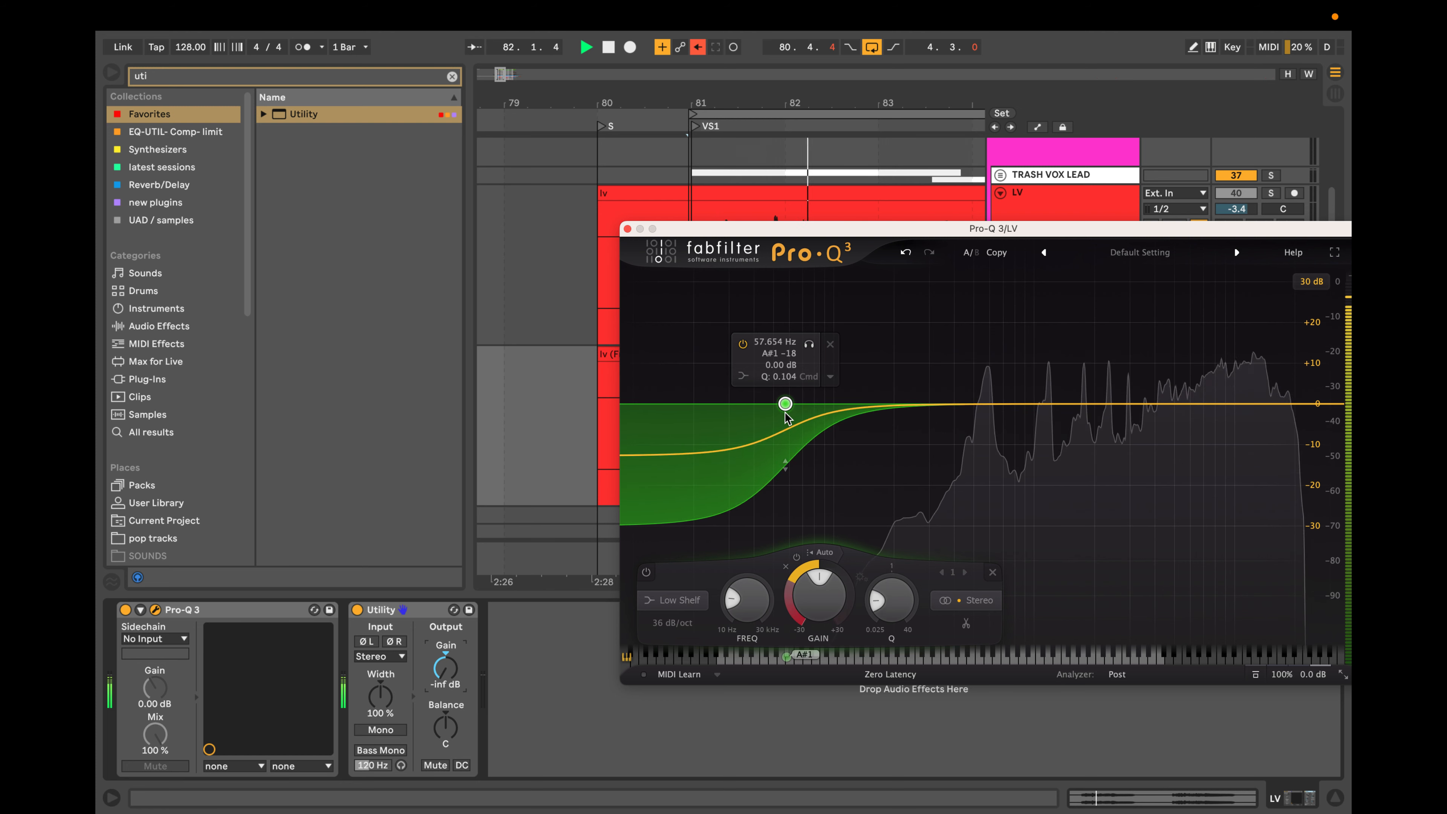
scroll(785, 411, "up", 5)
scroll(786, 414, "down", 2)
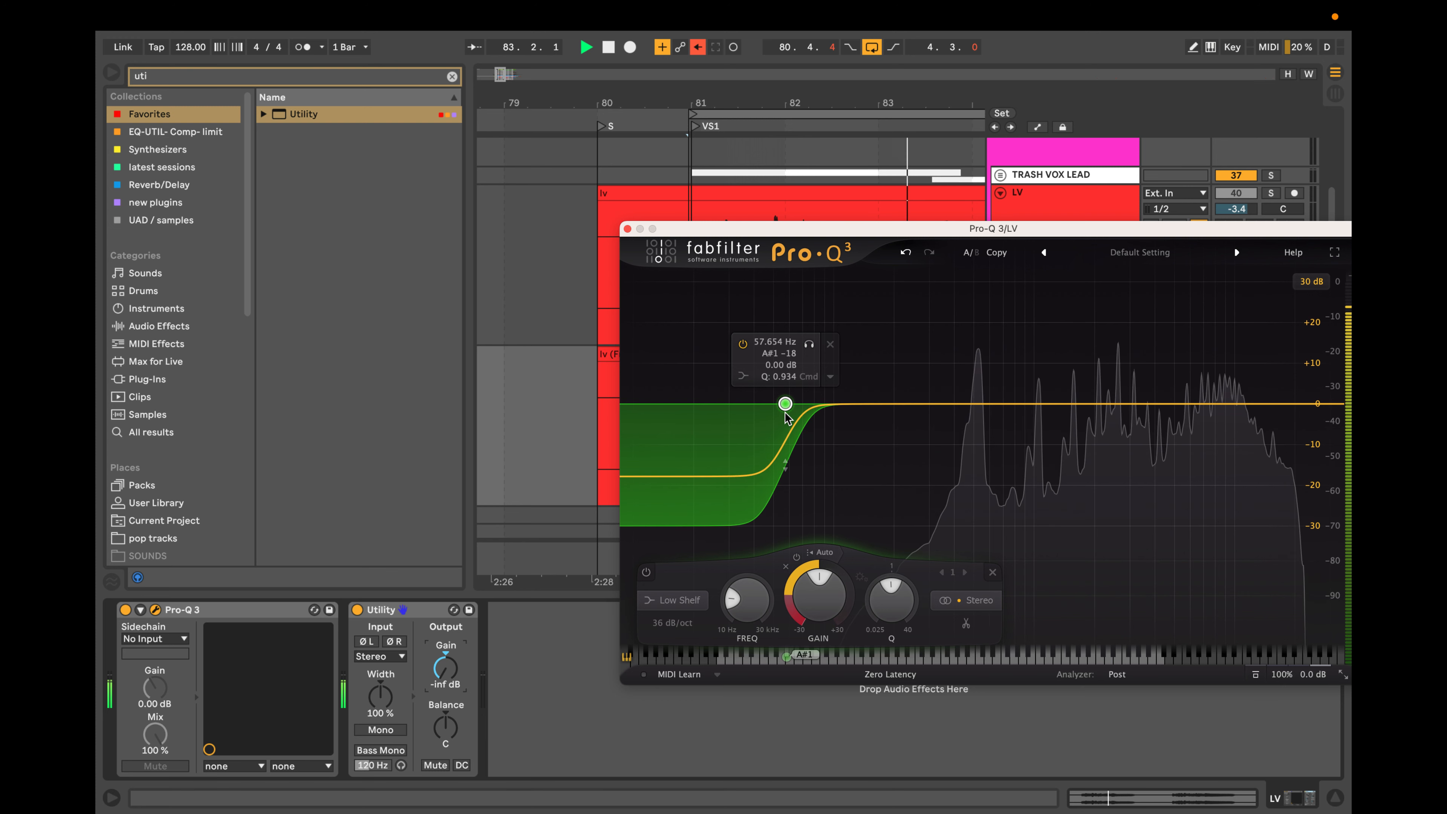
left_click_drag(809, 345, 881, 345)
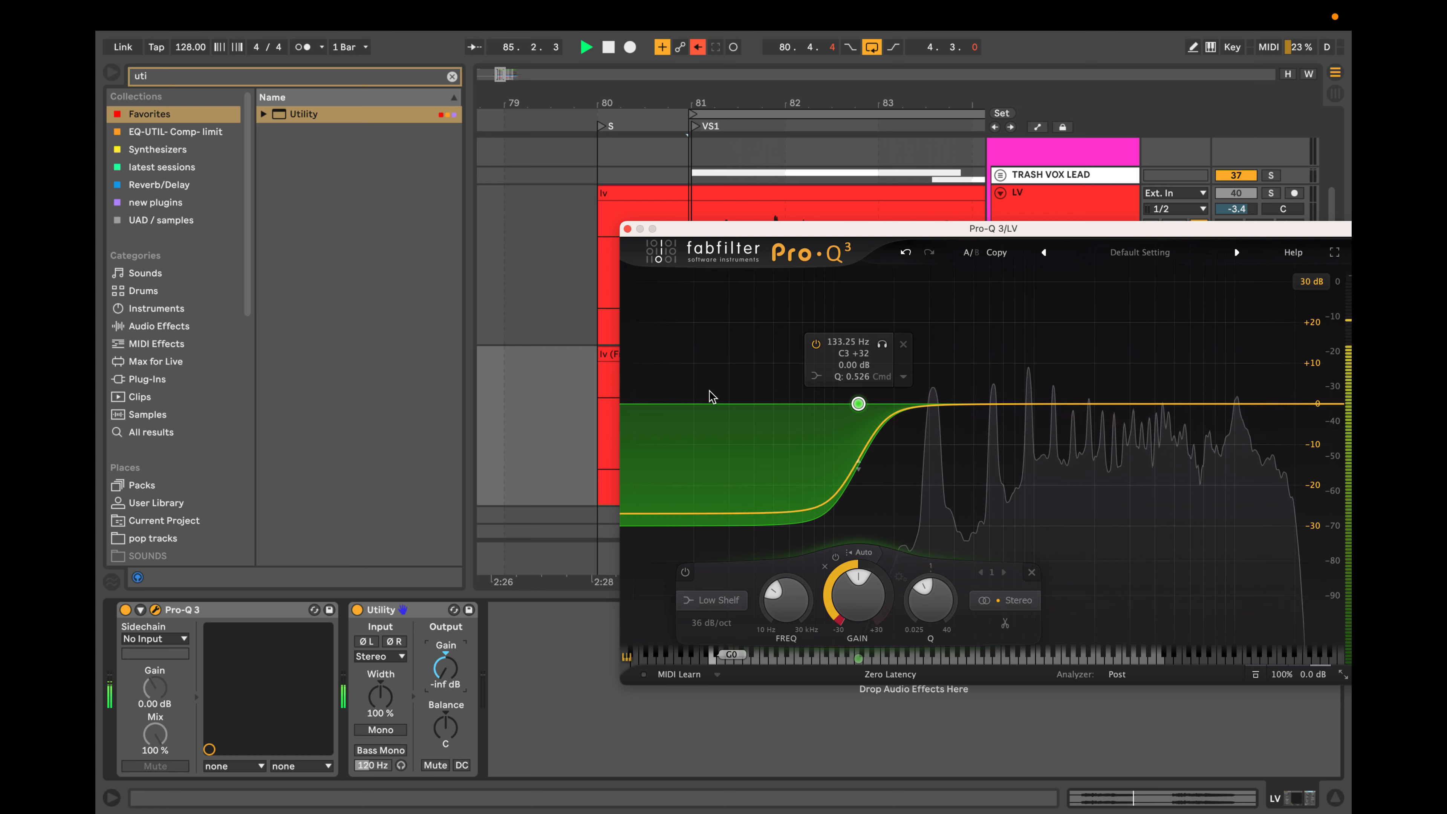
left_click_drag(885, 345, 861, 345)
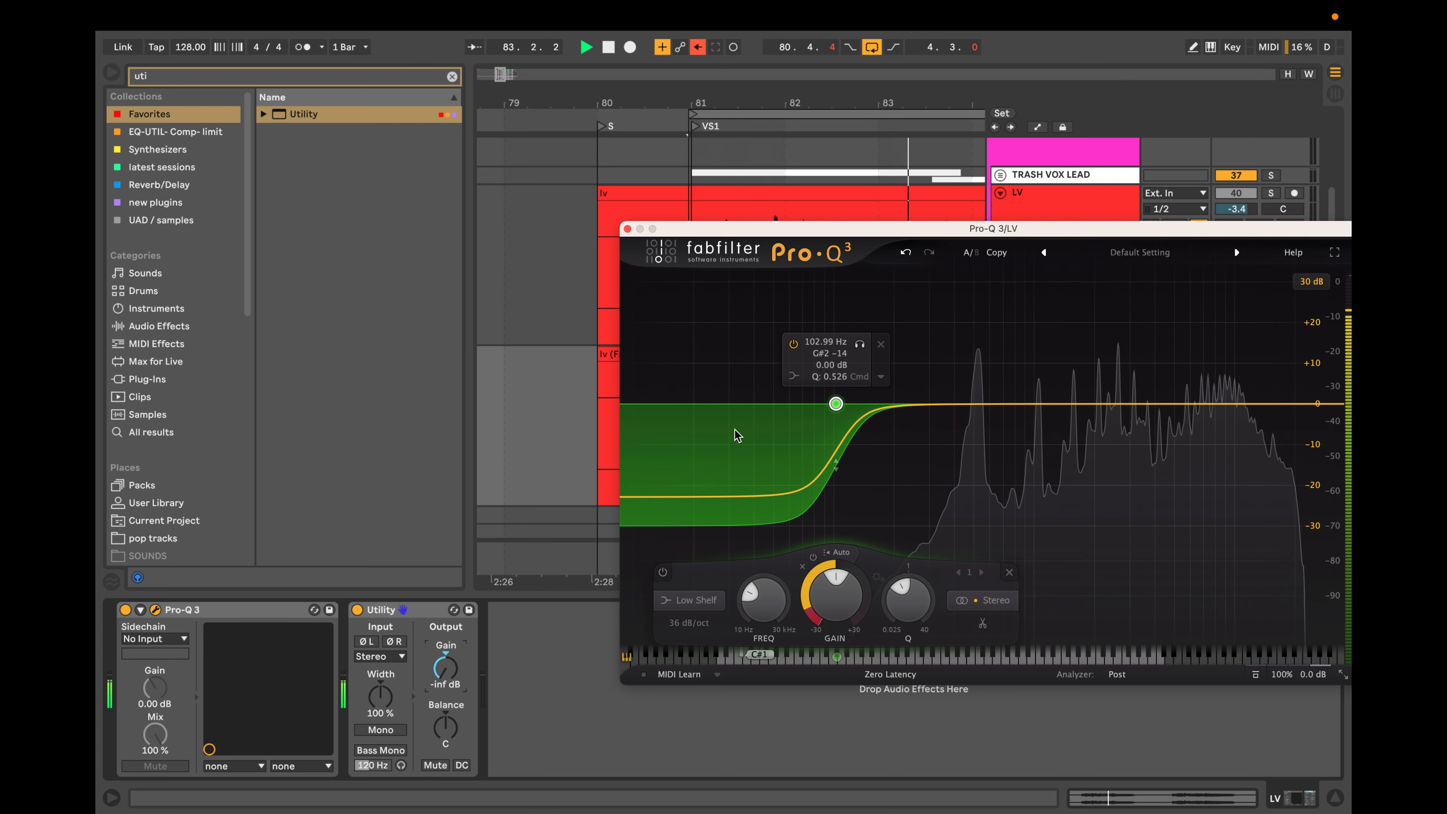
Stop playback, delete the dynamic low shelf and add a 36 dB/oct low cut at about 140 Hz.
key("space")
left_click(881, 344)
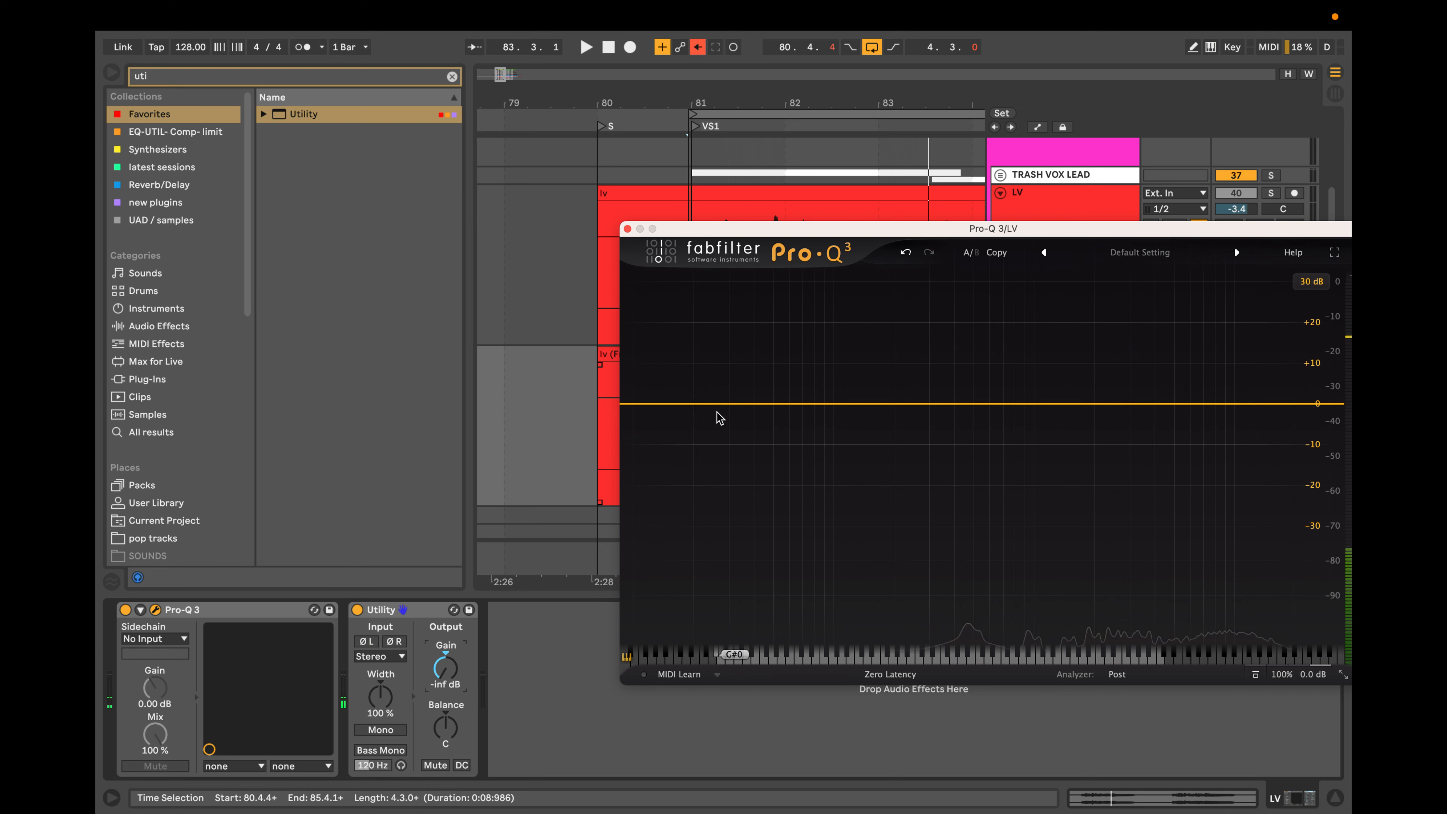
left_click_drag(646, 404, 860, 414)
left_click(780, 397, "alt+shift")
left_click(780, 397, "alt+shift")
left_click(781, 398, "alt+shift")
left_click(781, 397, "alt+shift")
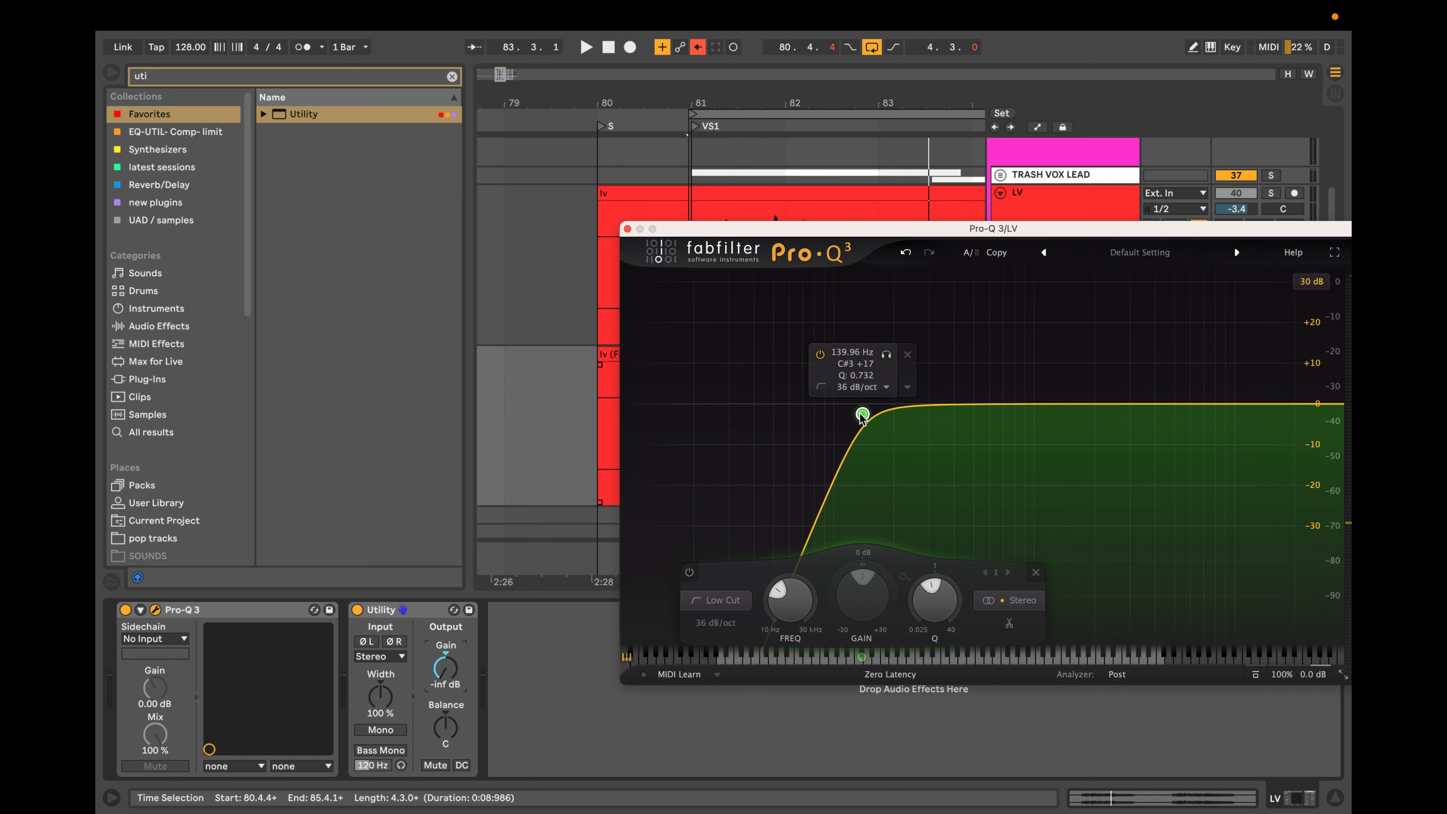
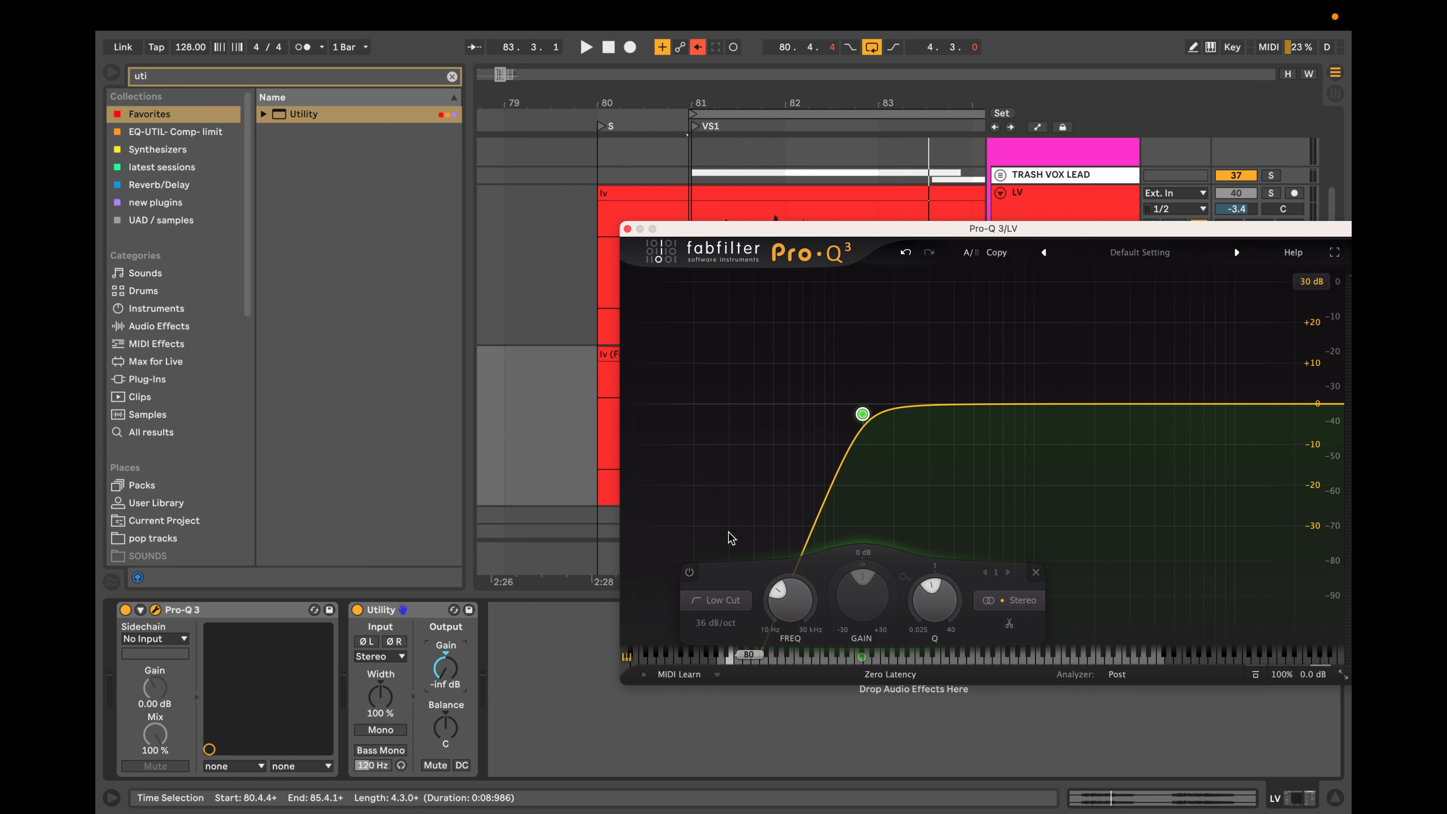
Audition the low cut while lowering it to about 128 Hz, reposition the Pro-Q 3 window and play the vocal.
mouse_move(835, 484)
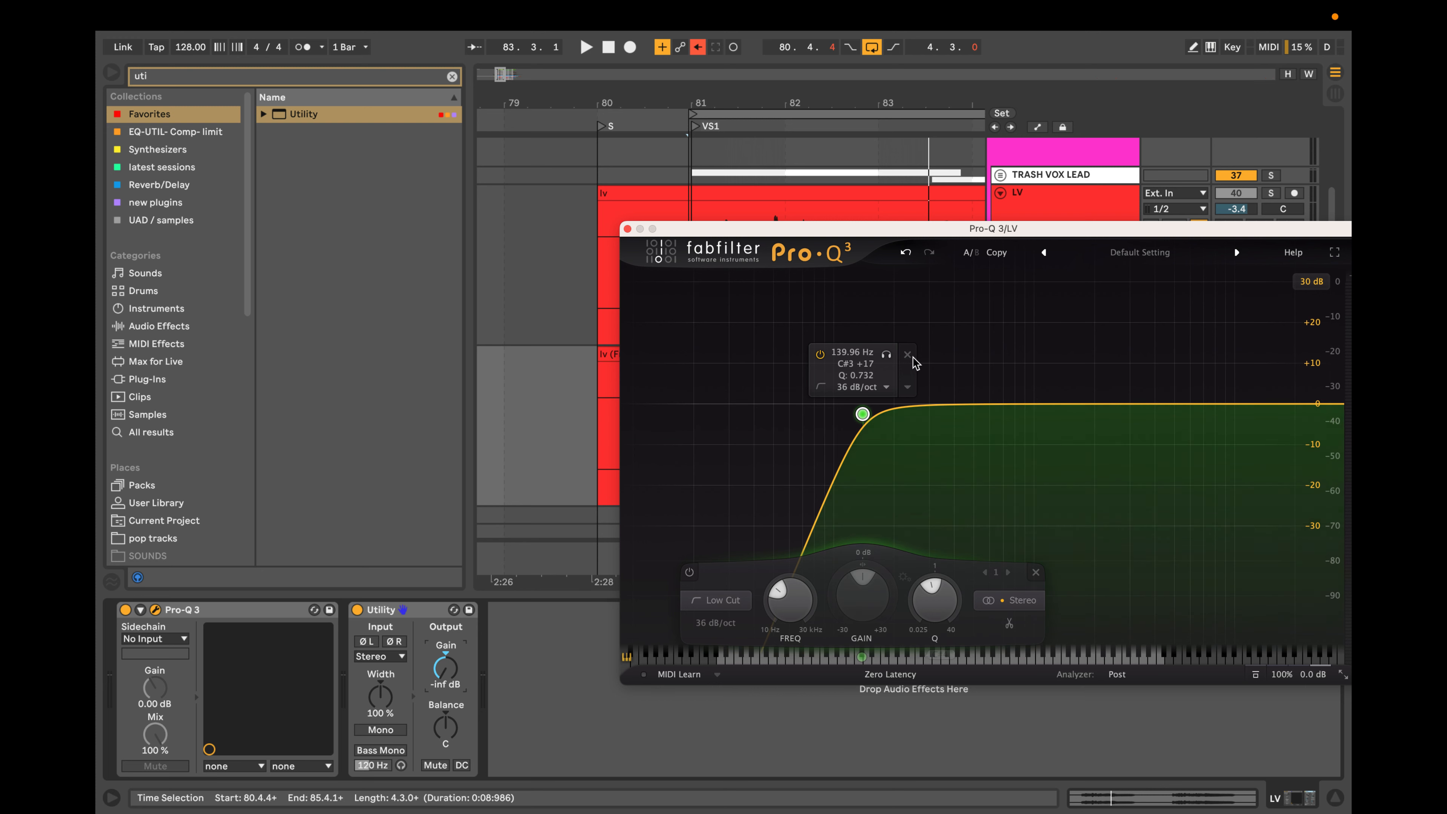
left_click_drag(887, 355, 930, 354)
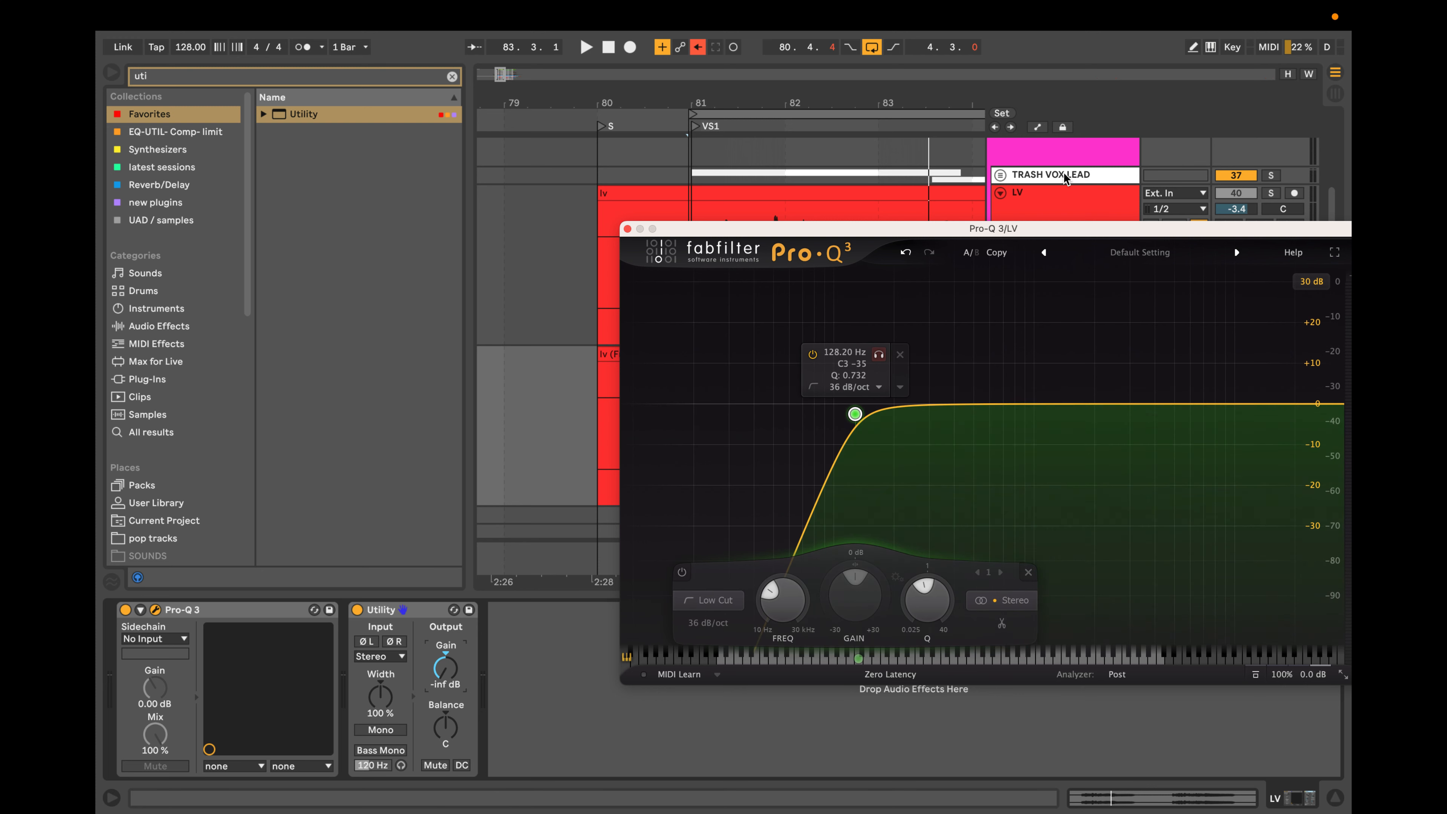
left_click_drag(1075, 229, 1007, 195)
mouse_move(770, 376)
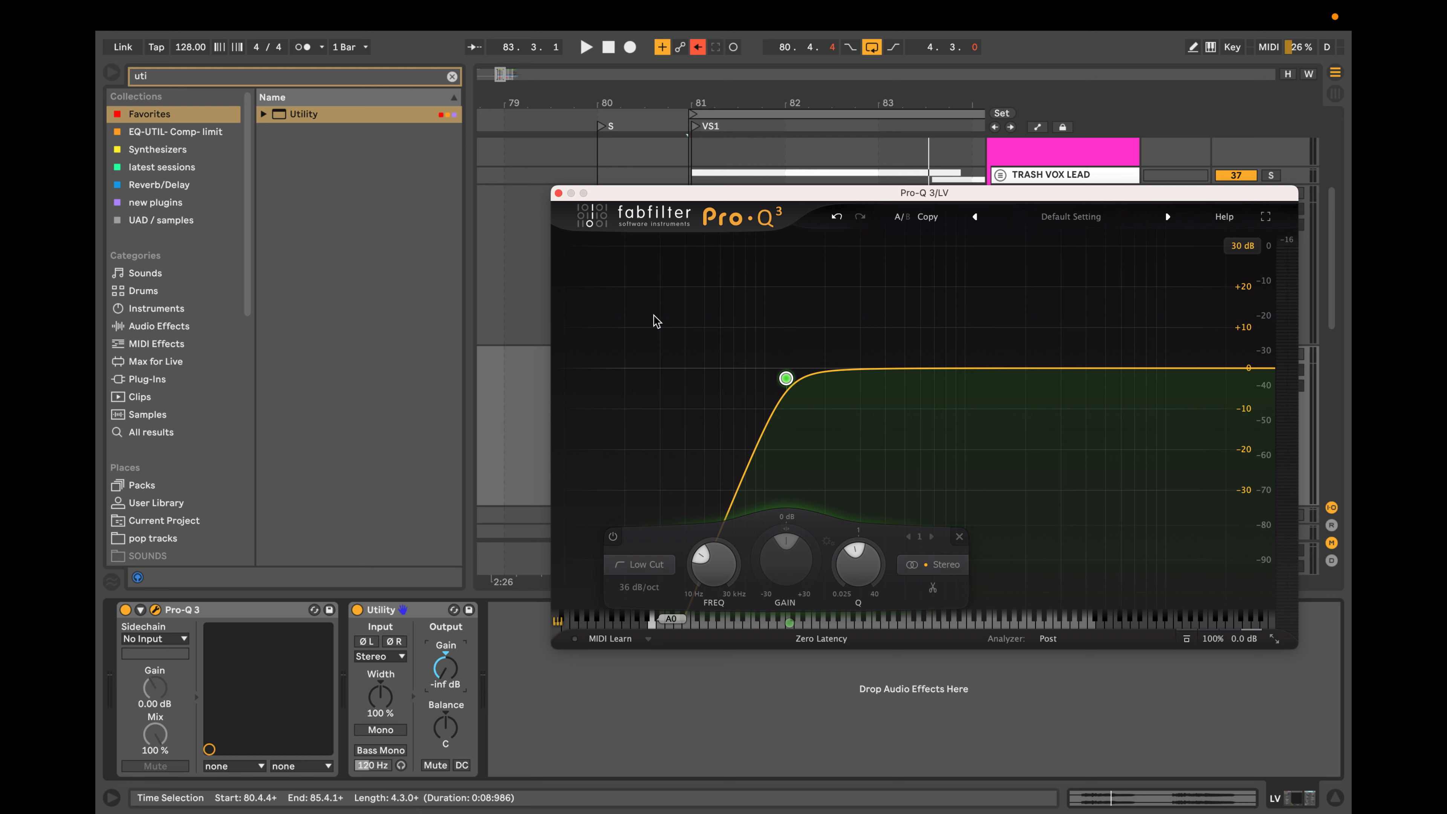
mouse_move(723, 370)
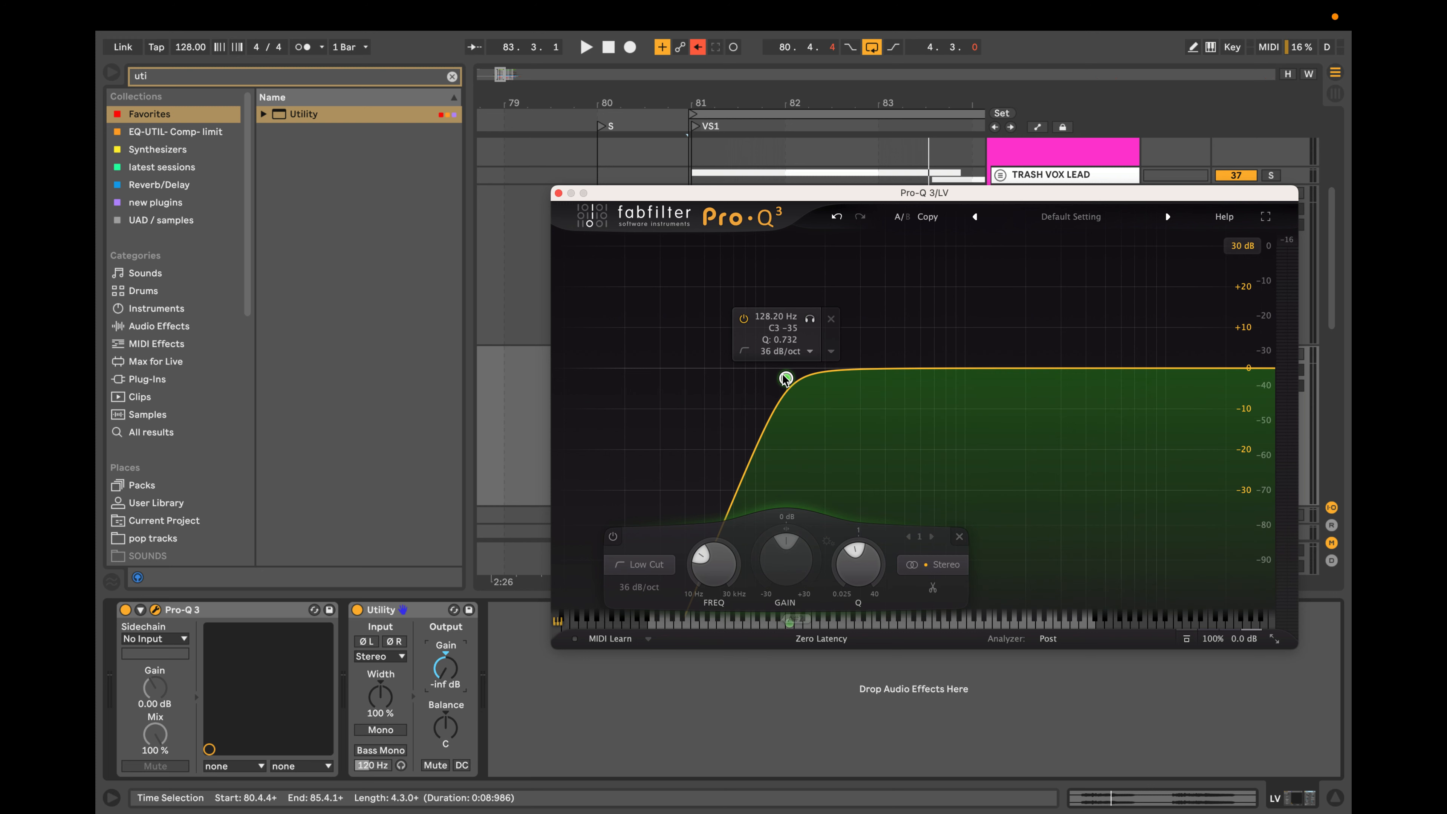
key("space")
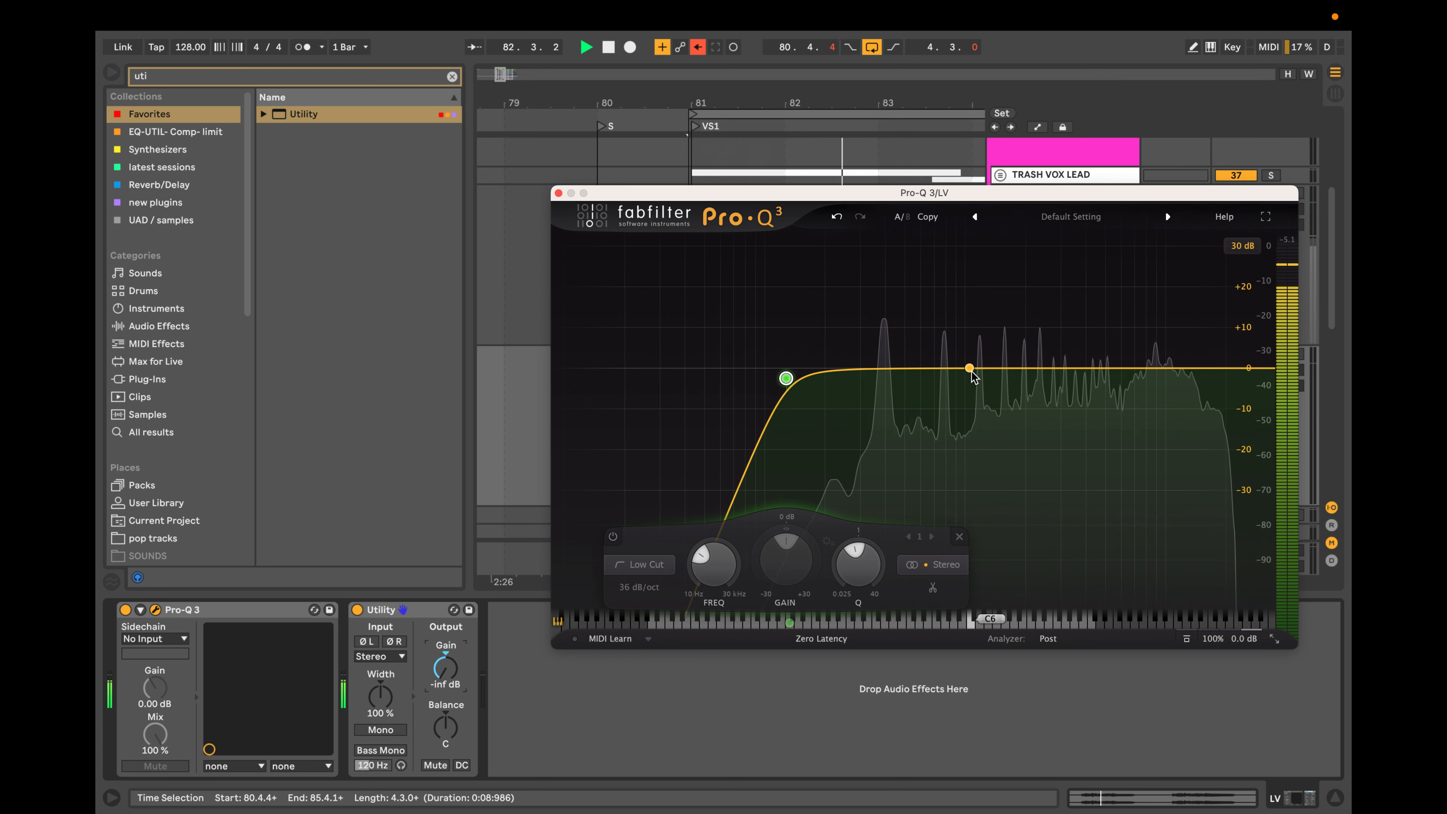
mouse_move(861, 388)
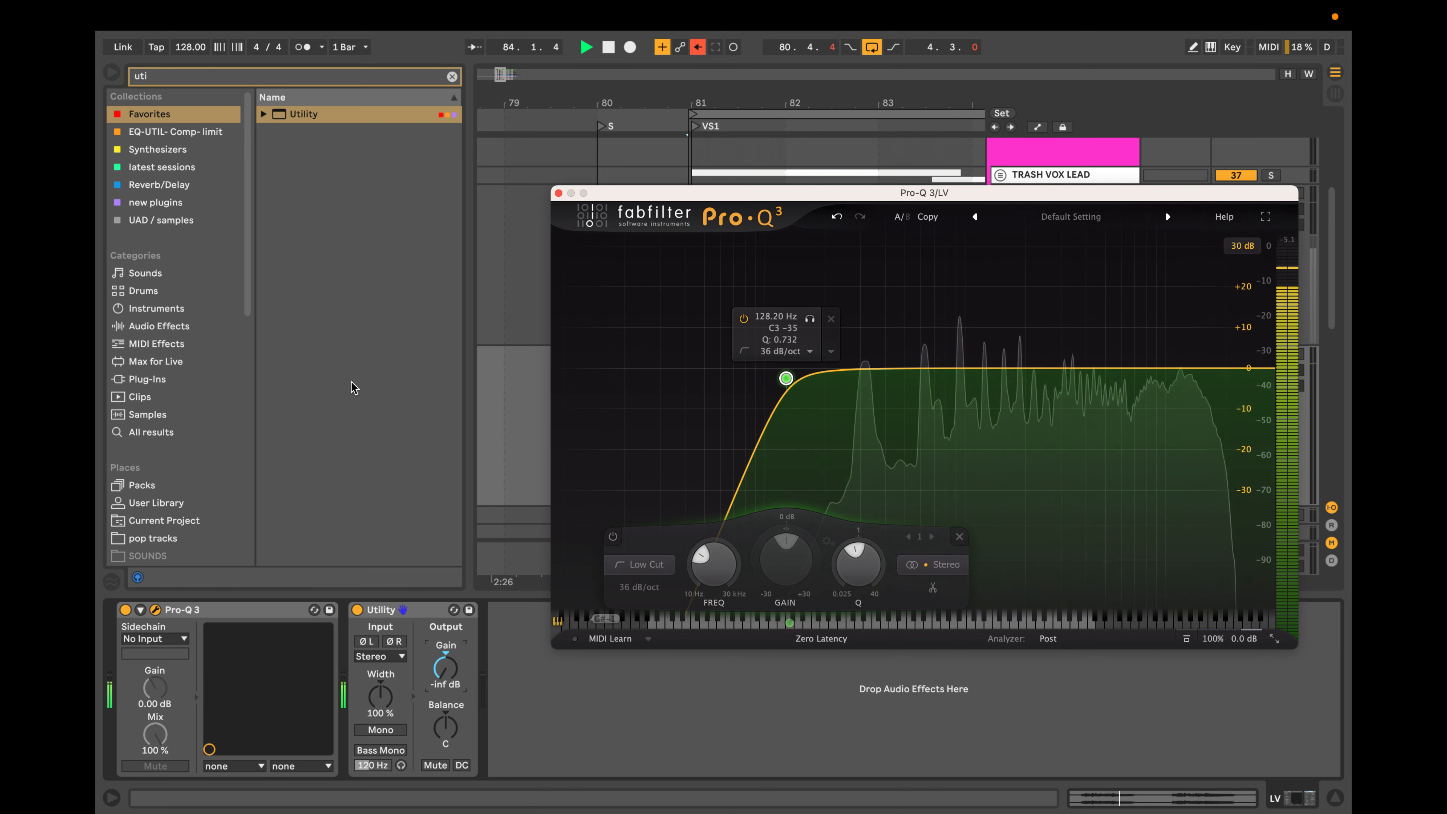
Add dynamic bell bands at about 932 Hz and 2655 Hz, audition the higher one and narrow its Q to about 22.93.
left_click(959, 370)
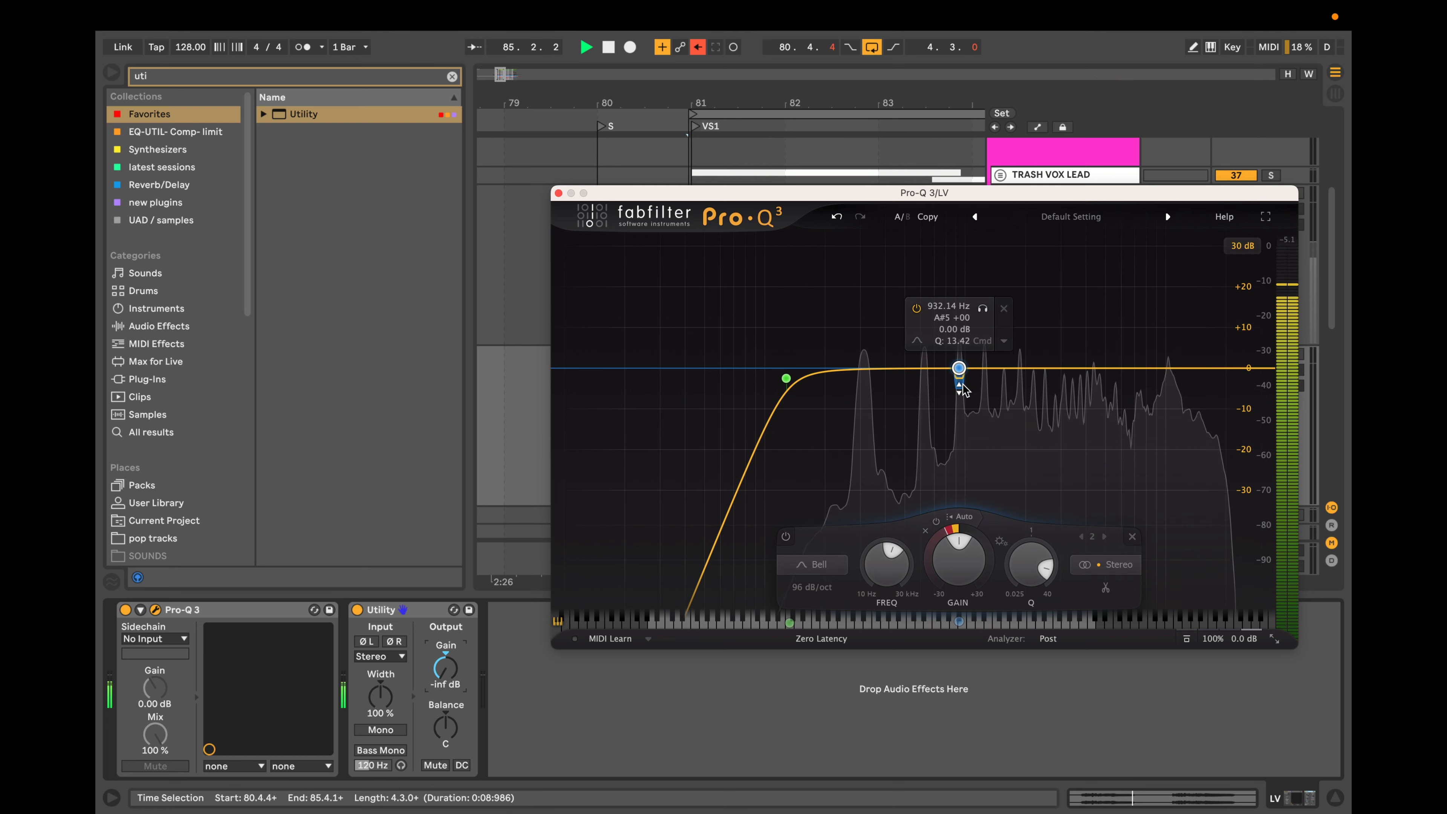
left_click(1050, 369)
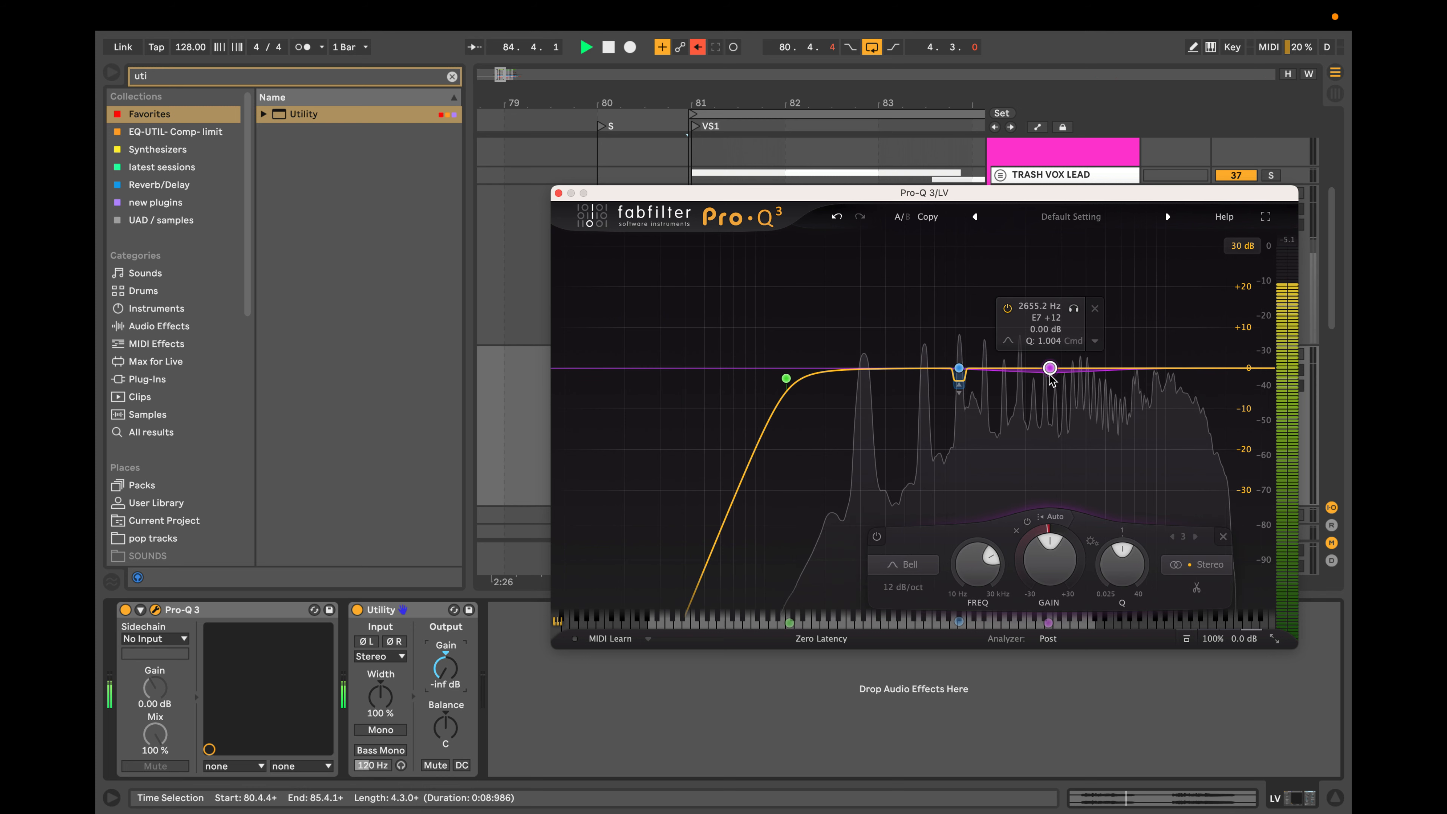
scroll(1050, 378, "up", 10)
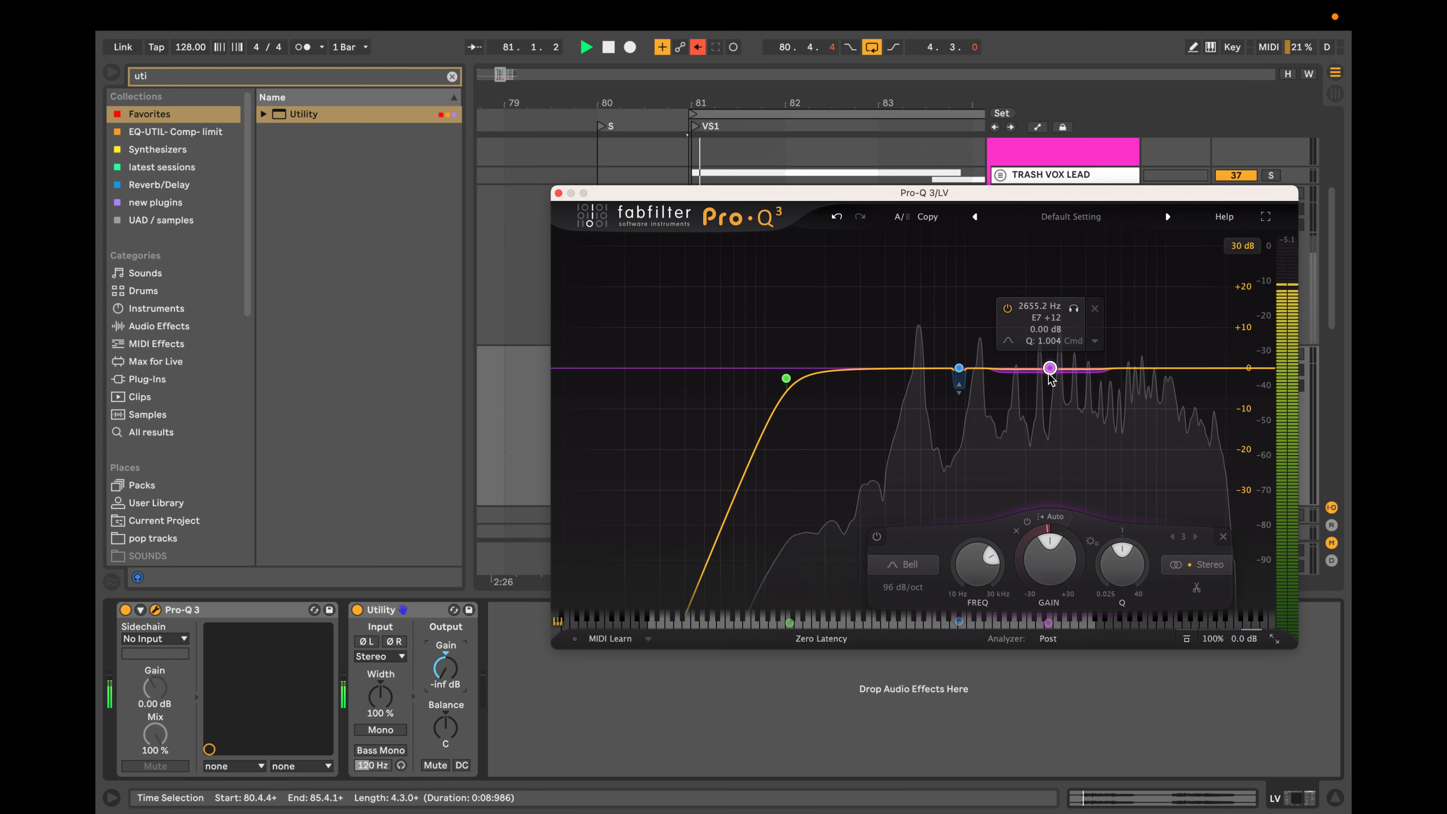
scroll(1050, 378, "up", 2)
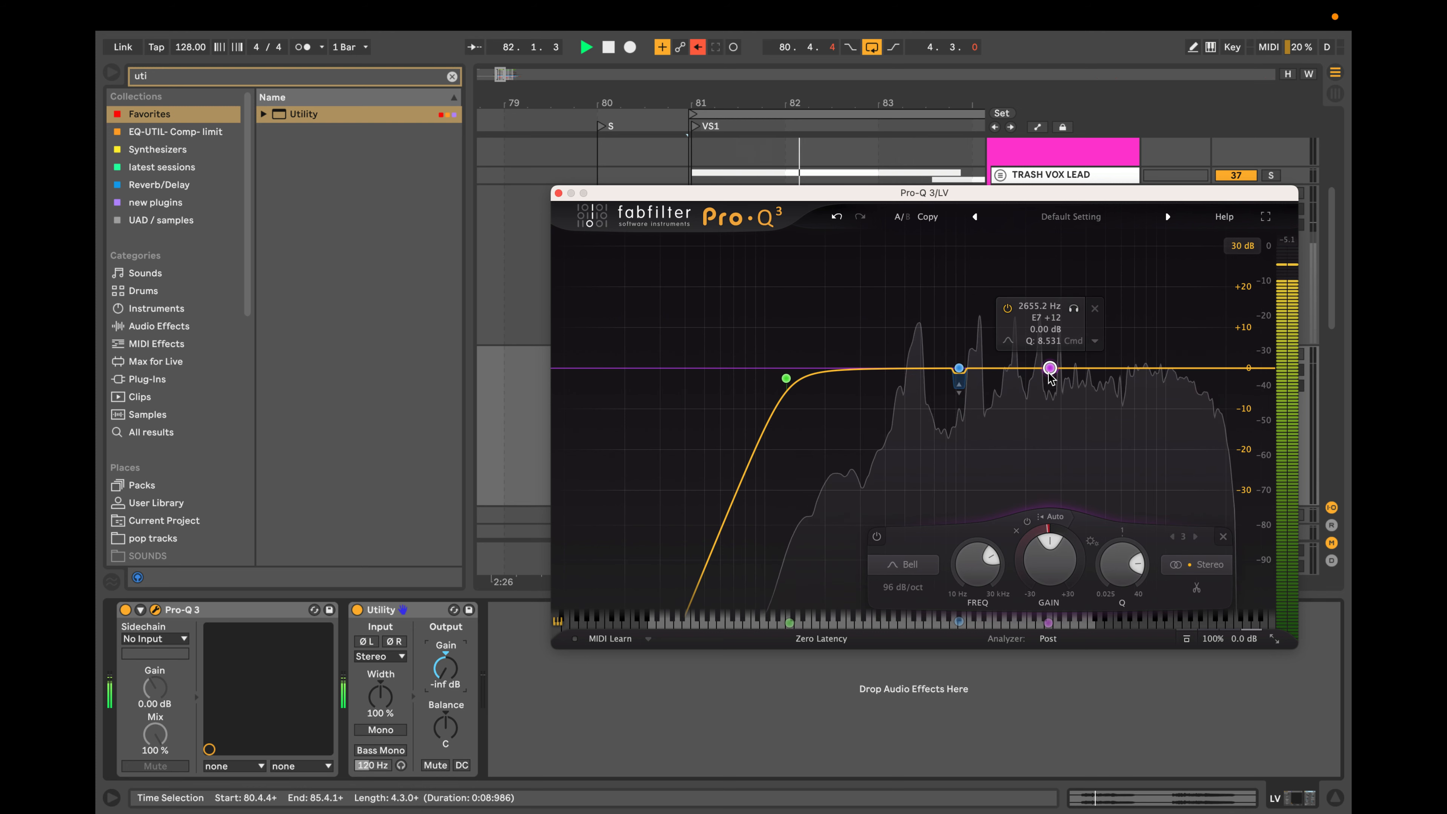
left_click(1073, 308)
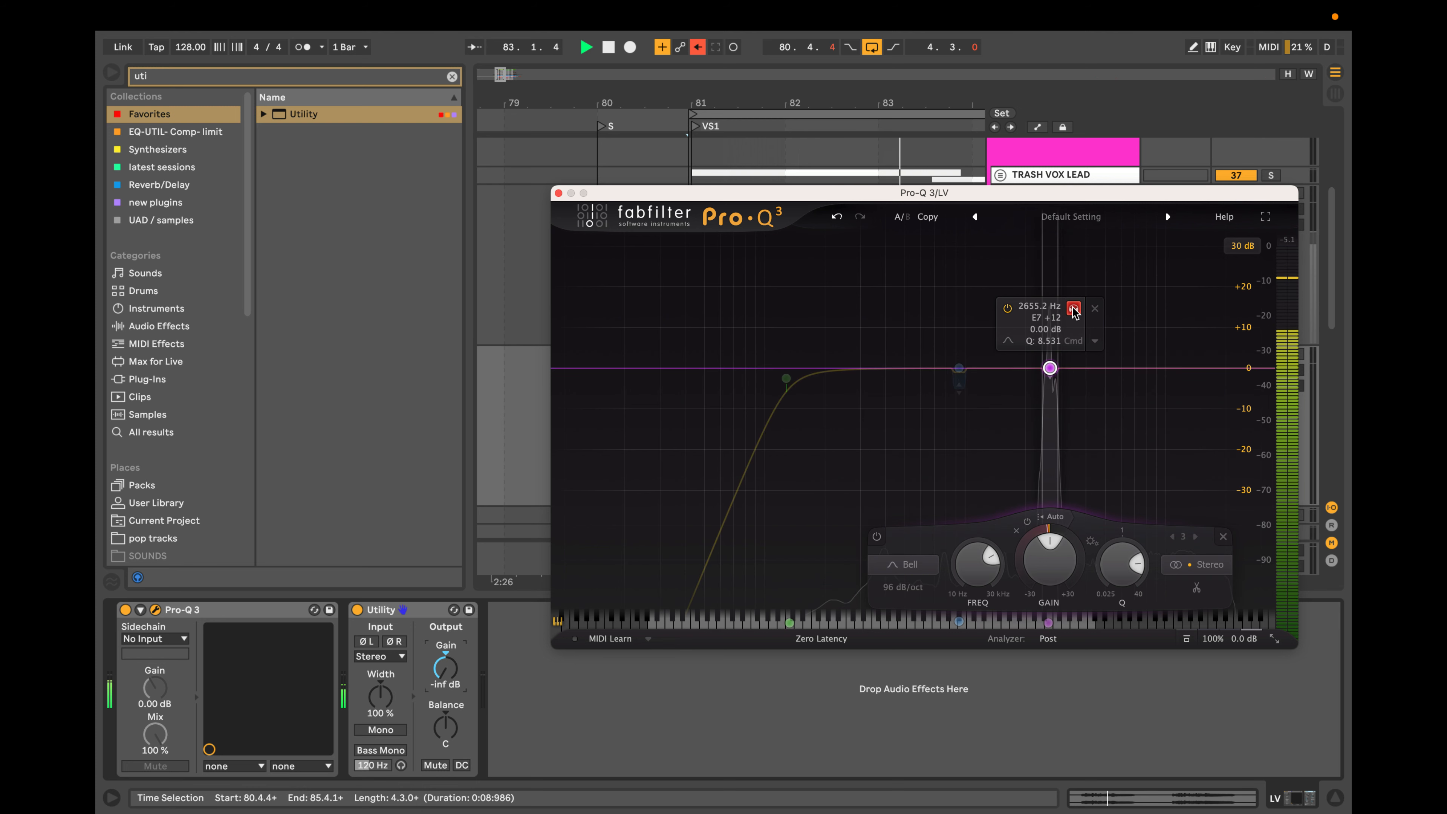
left_click(1073, 308)
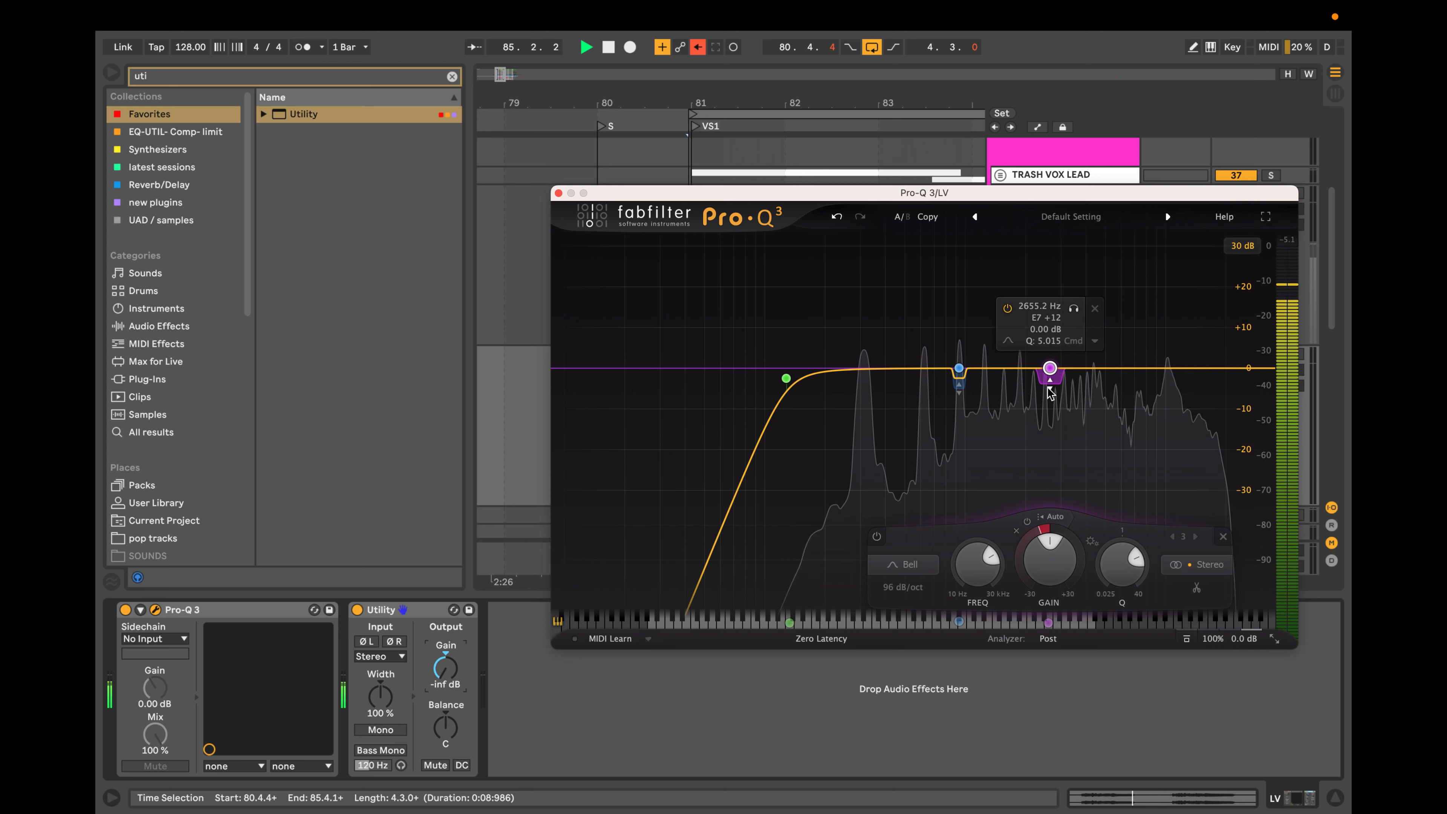
scroll(1051, 371, "up", 5)
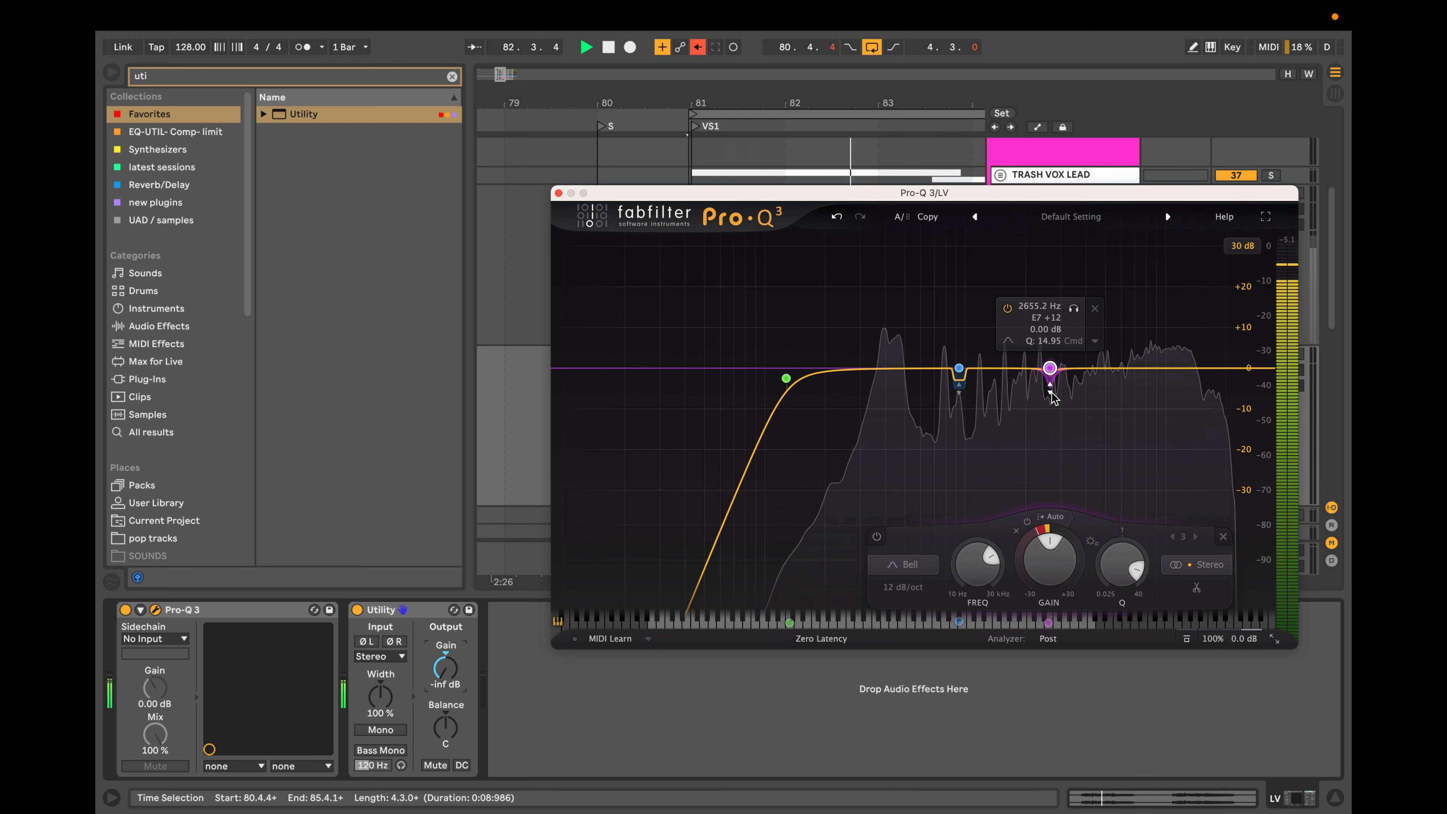
scroll(1051, 371, "up", 2)
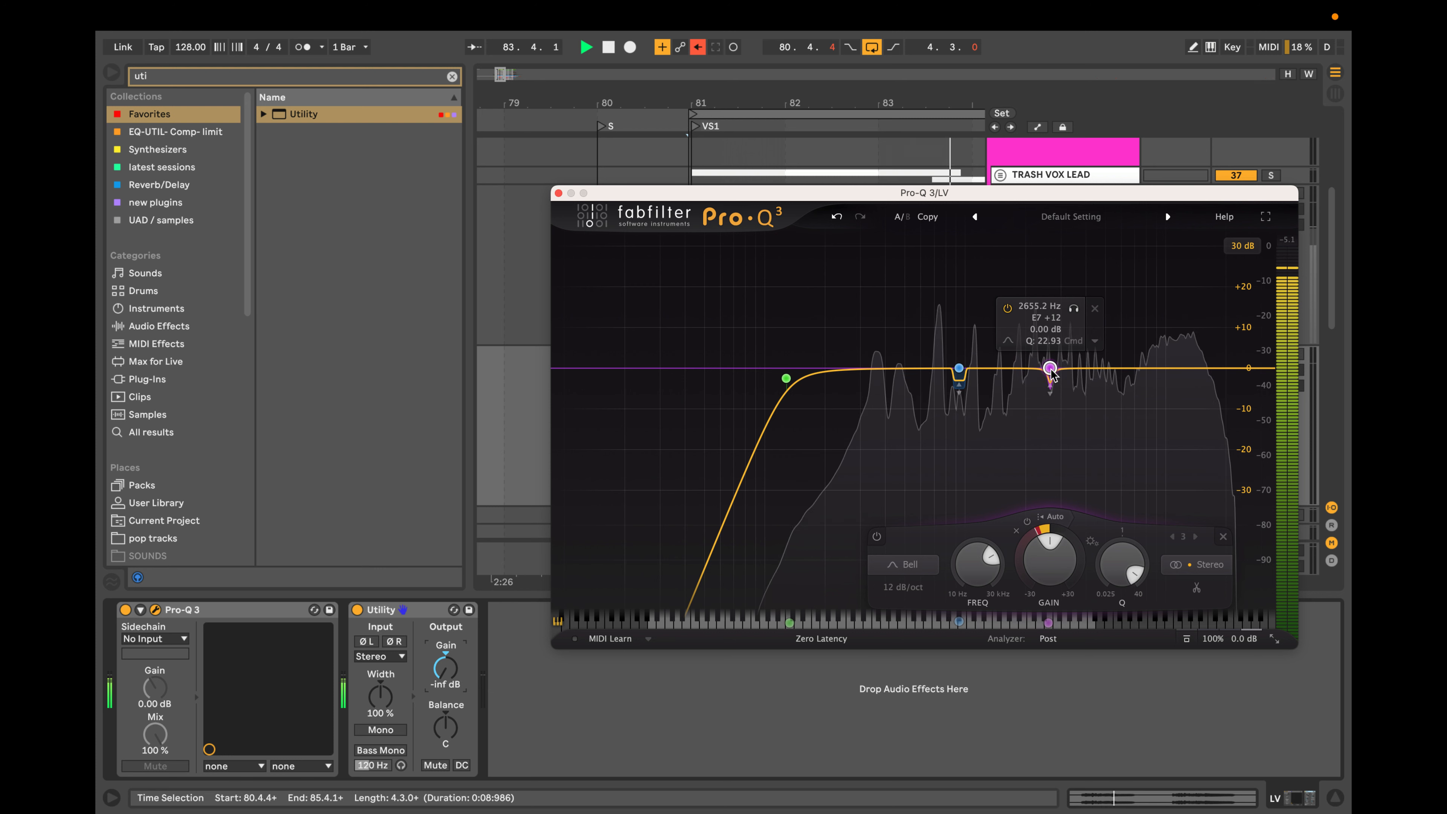
scroll(1051, 371, "up", 1)
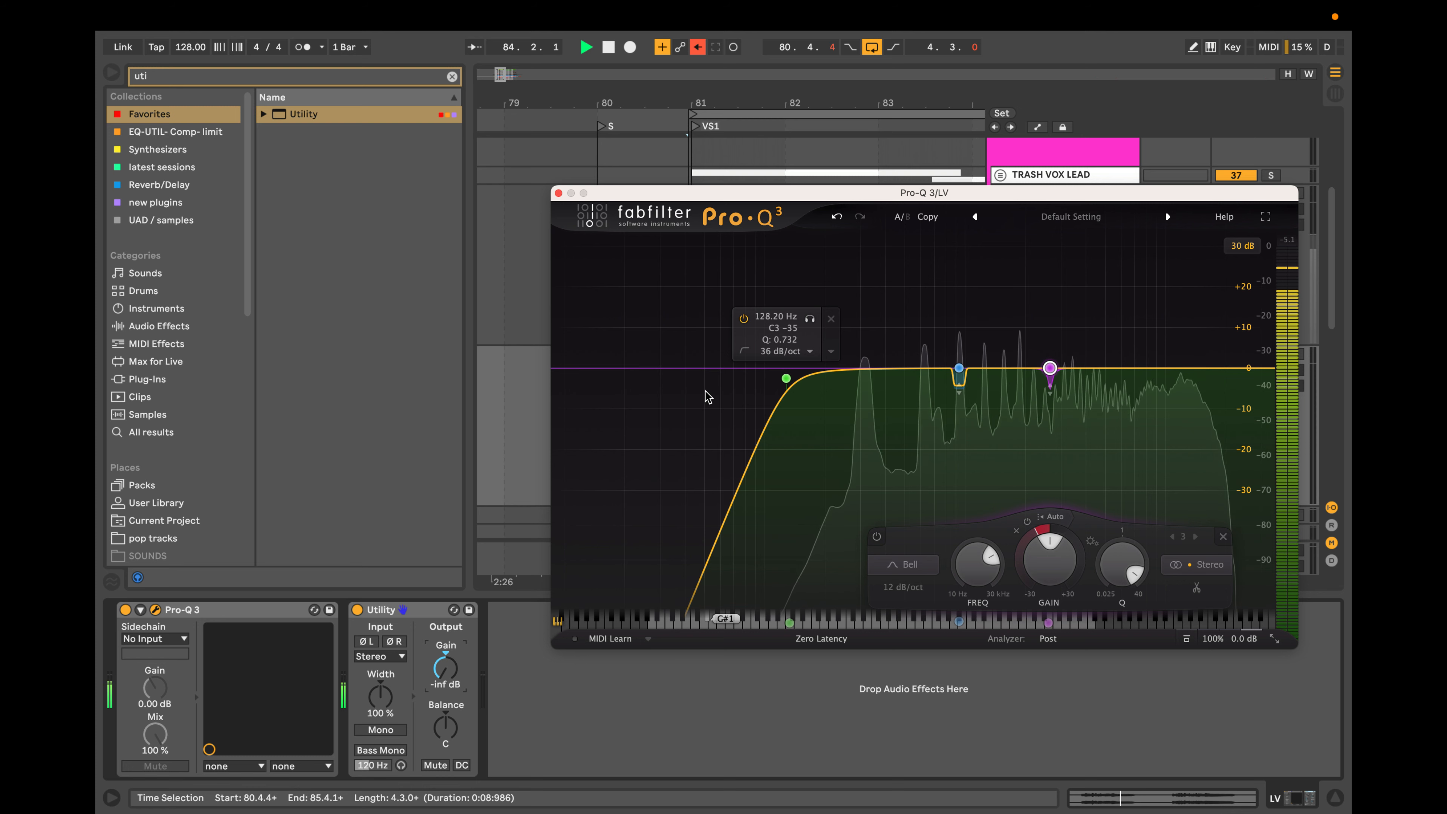
Add a dynamic bell near 1854 Hz, narrow its Q to about 13.11 and shift it to about 1880 Hz while auditioning.
left_click(1019, 368)
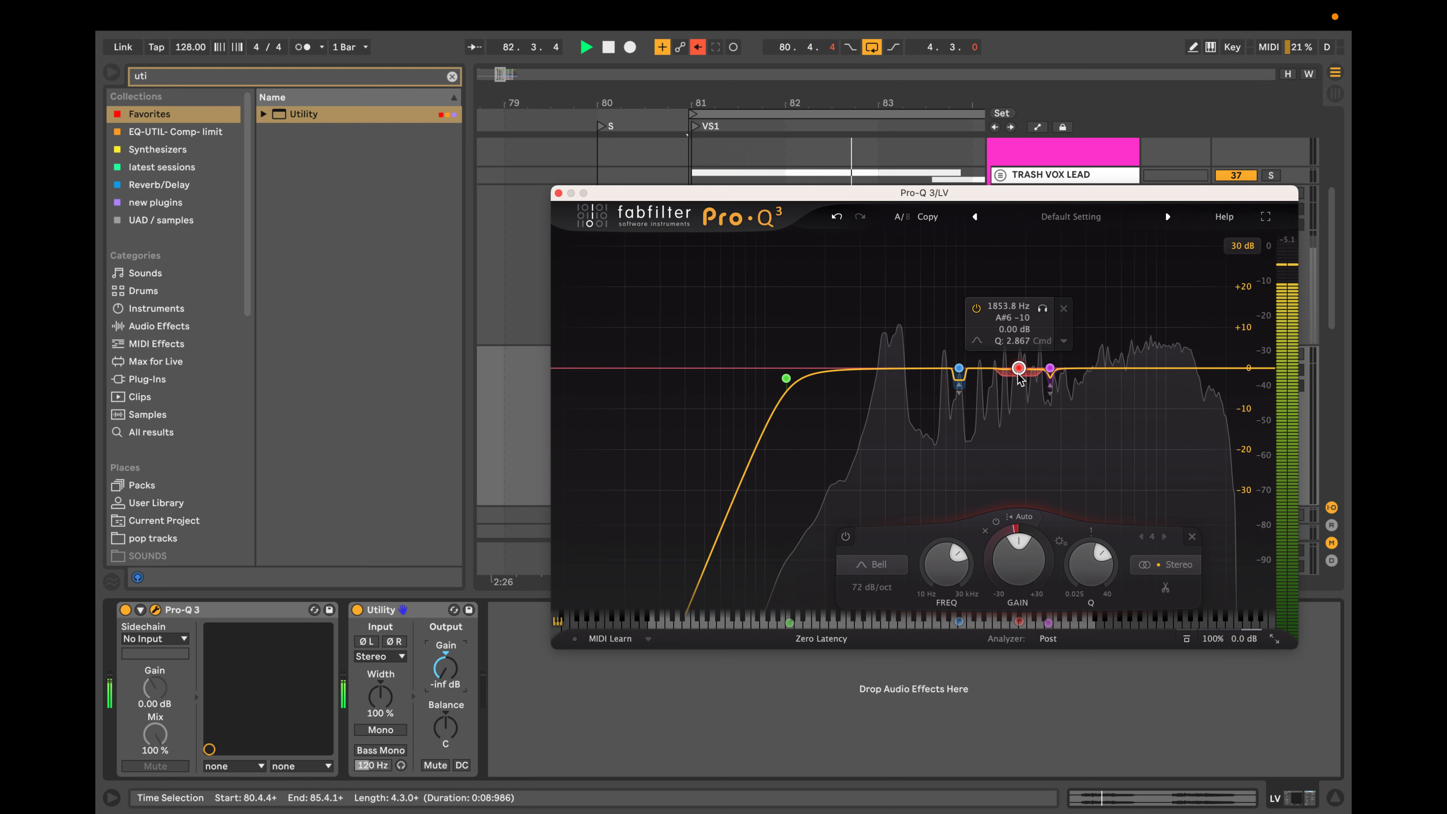
scroll(1021, 379, "up", 5)
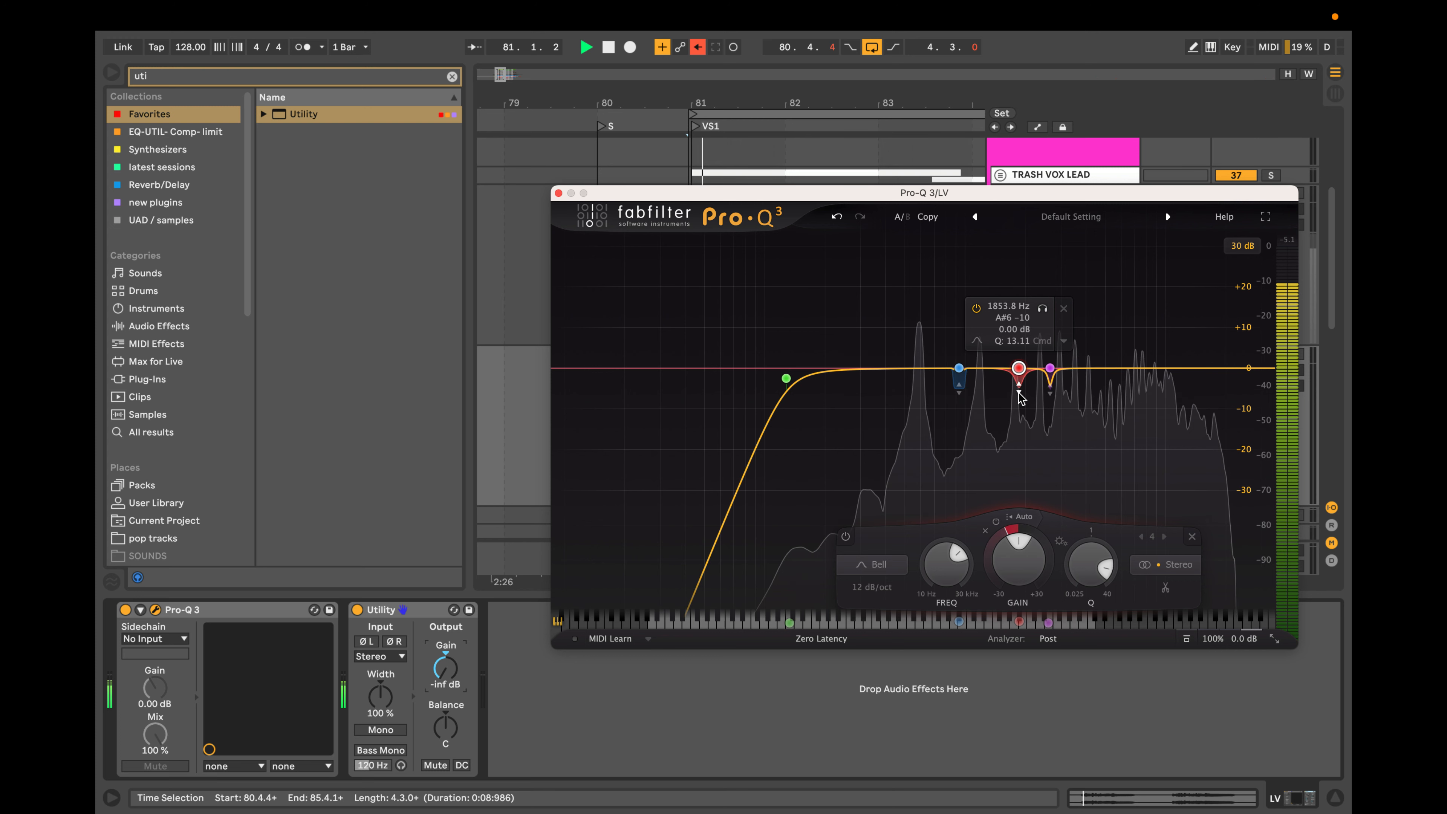
left_click(1043, 308)
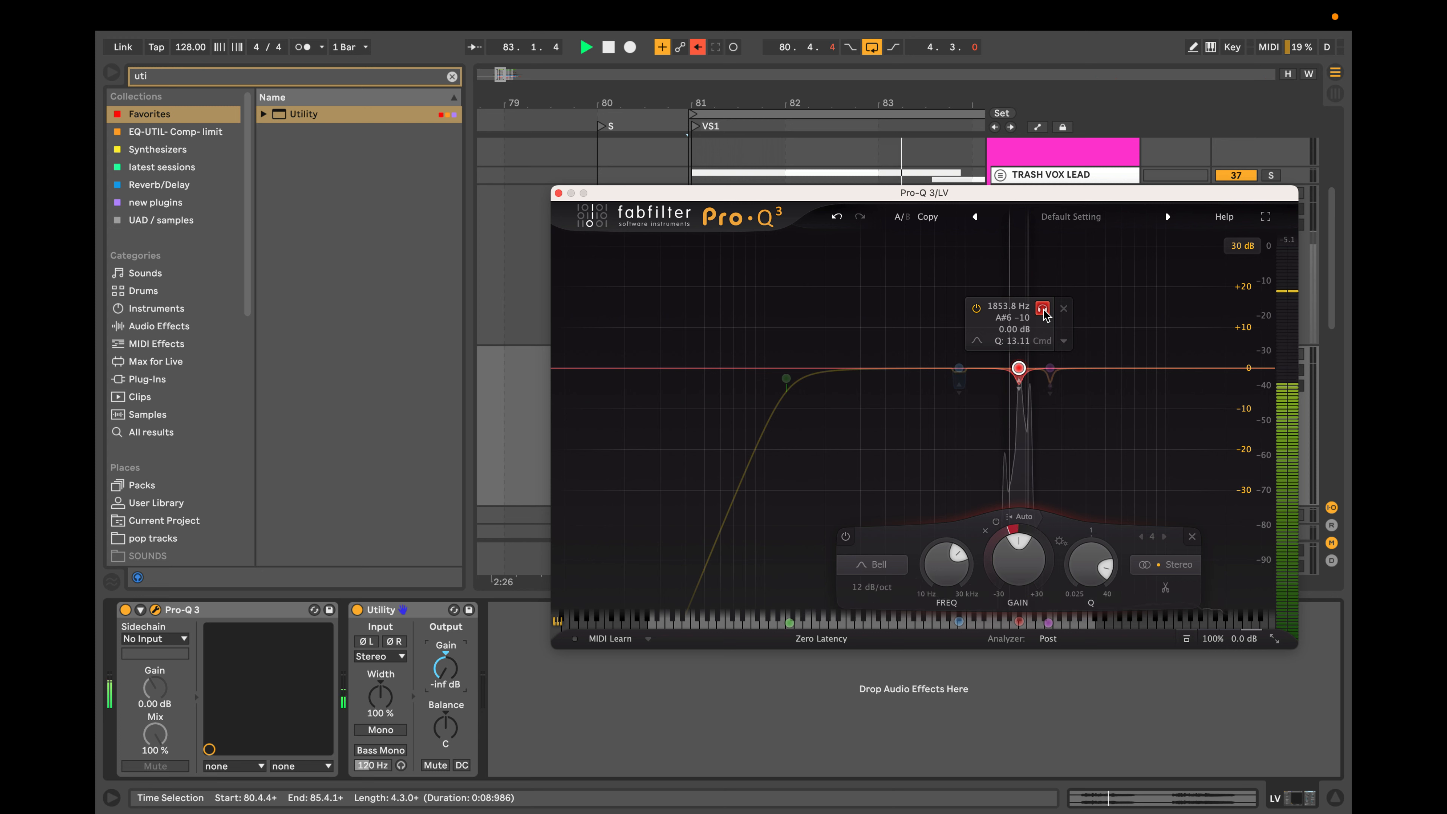
left_click_drag(1047, 315, 1048, 317)
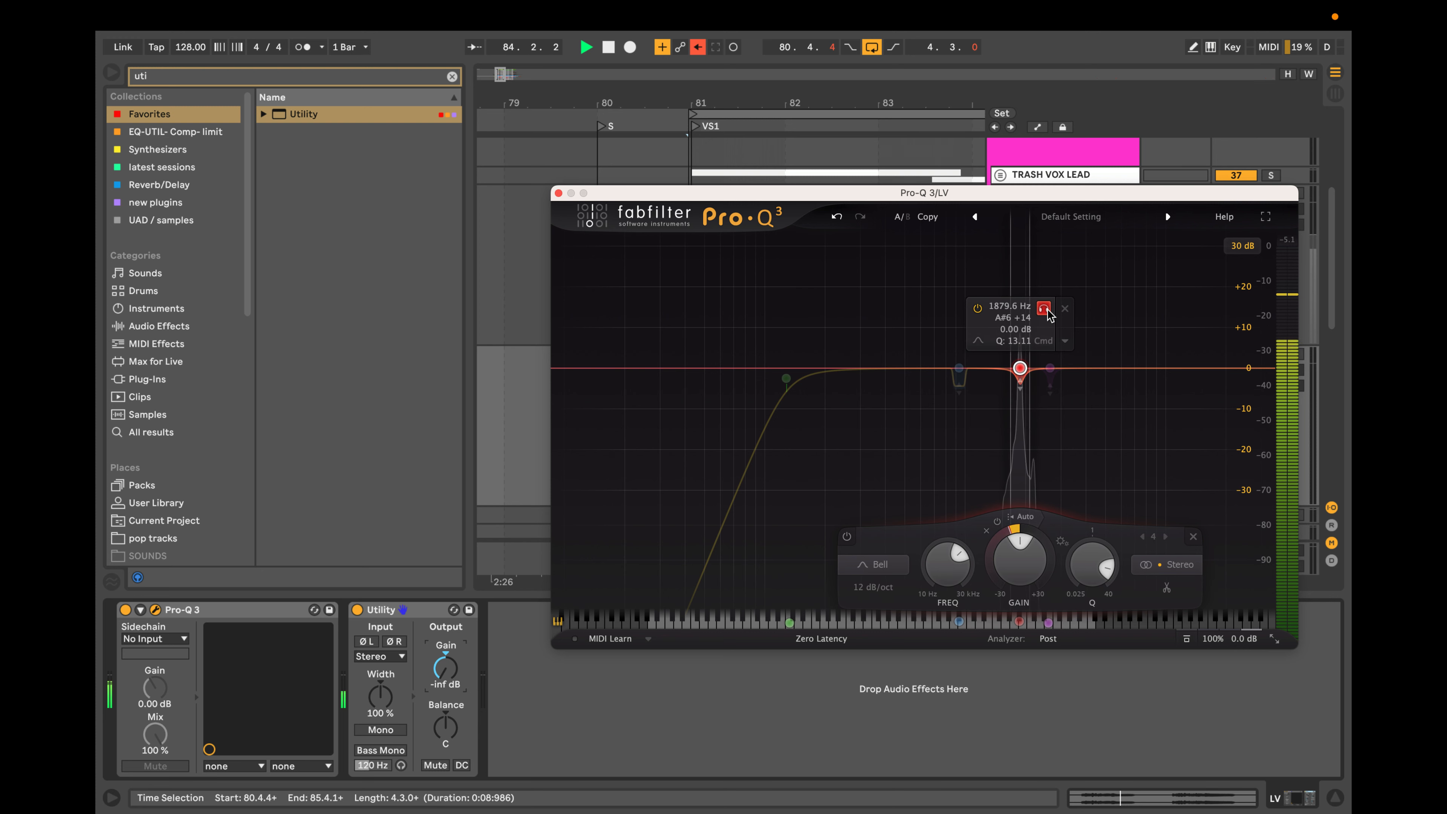
left_click(1048, 313)
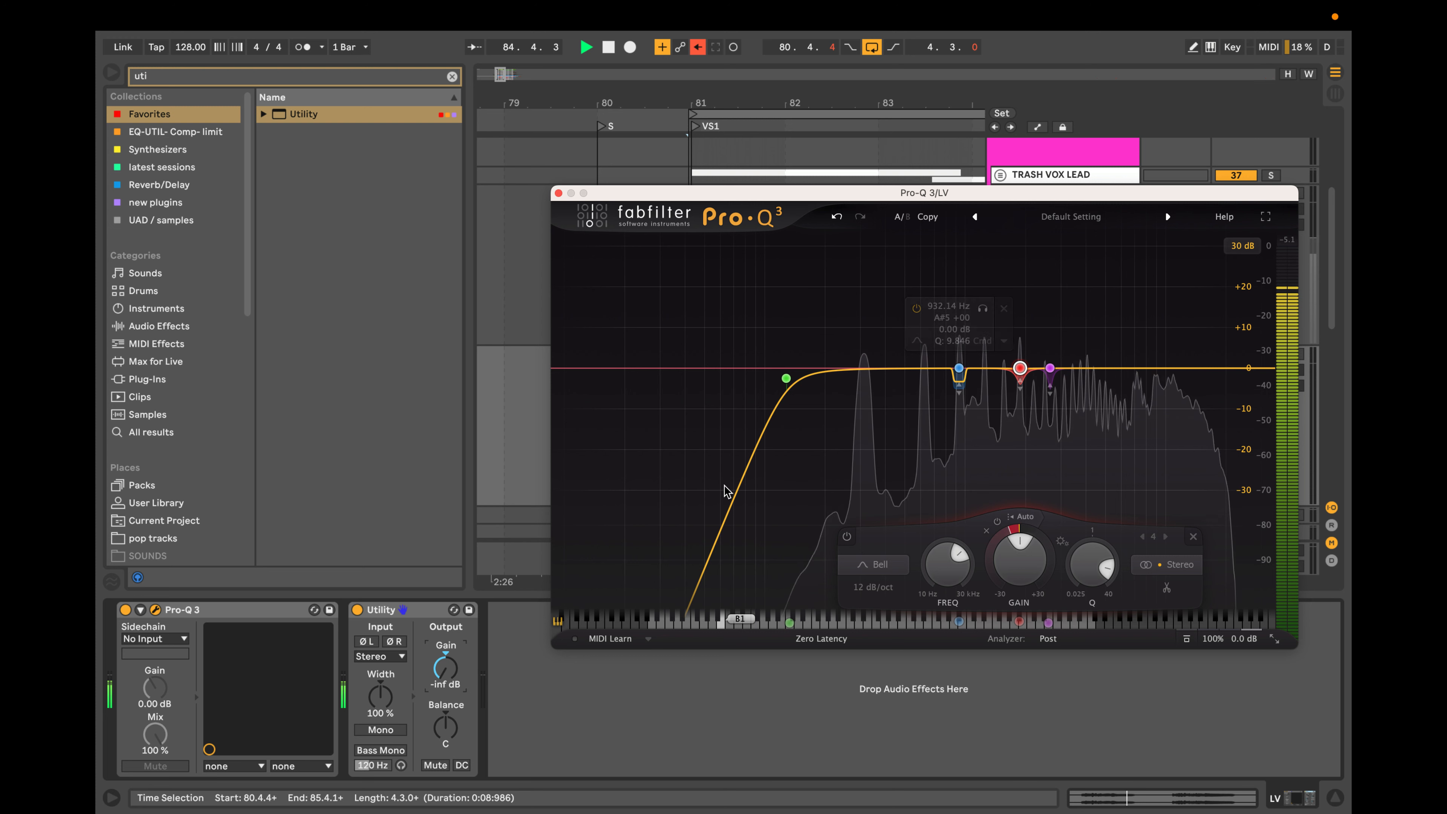
Add a dynamic bell at about 403 Hz, audition it down to about 356 Hz and narrow its Q.
left_click(888, 369)
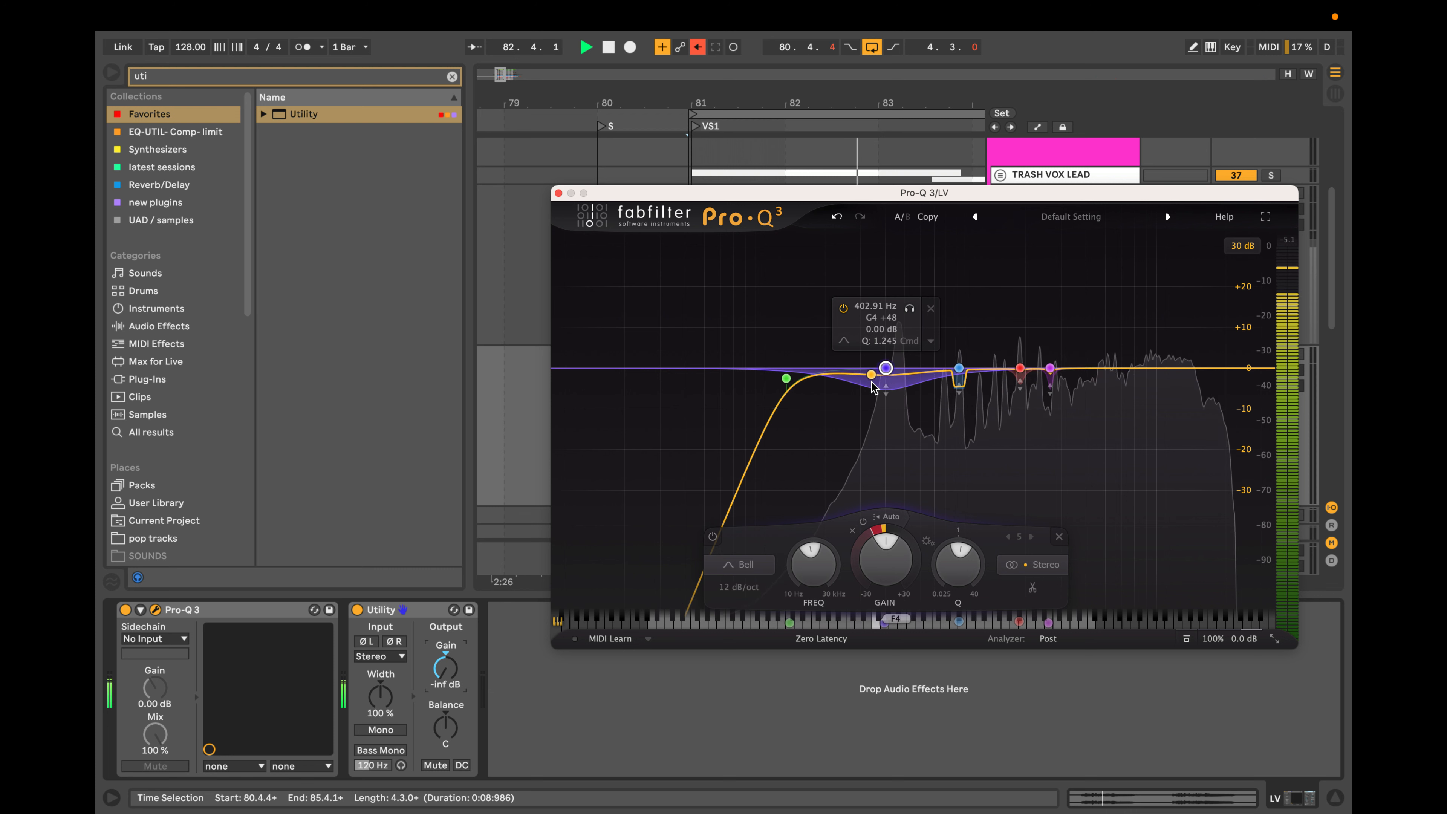
scroll(875, 386, "up", 10)
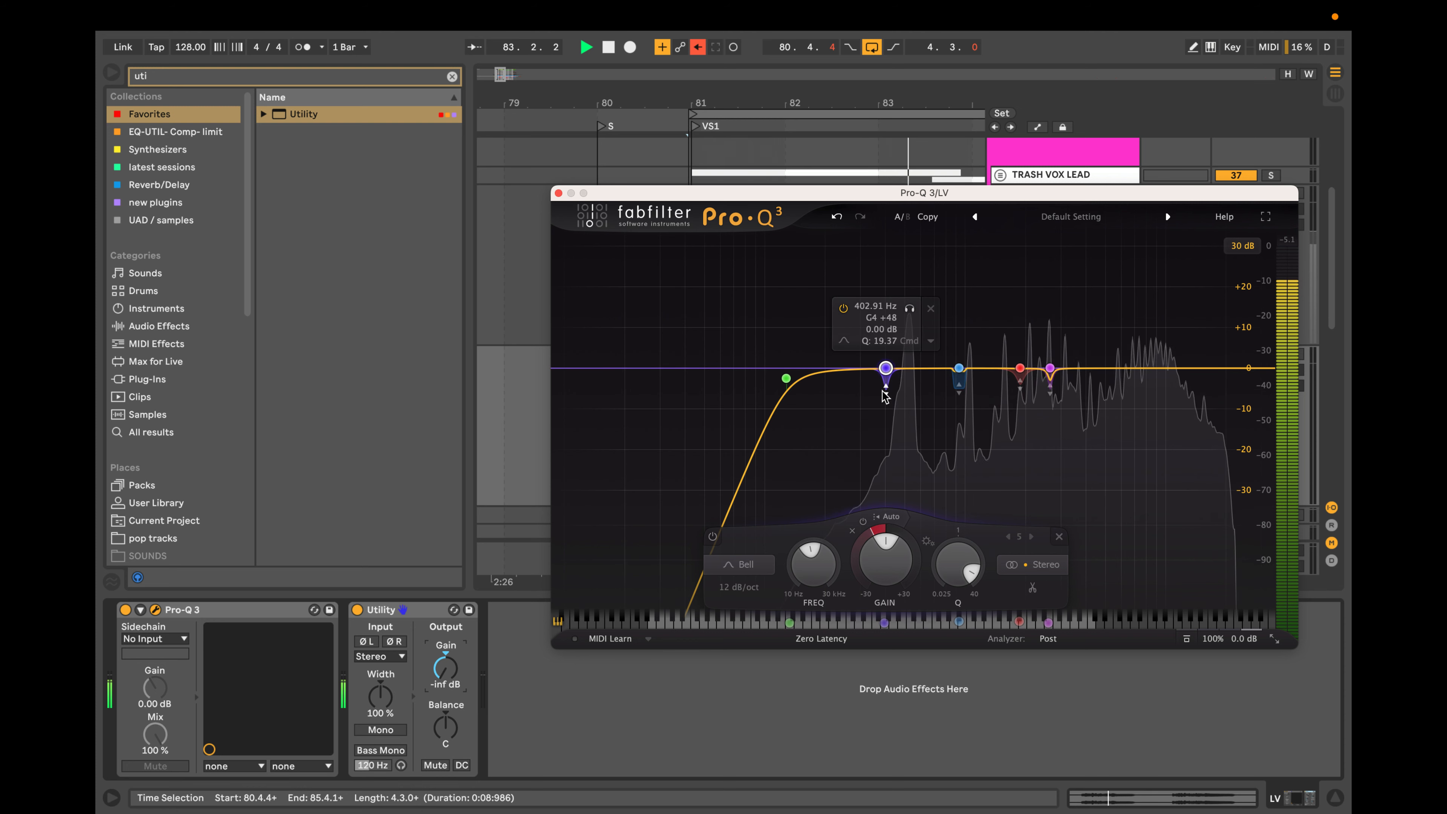
scroll(886, 396, "down", 5)
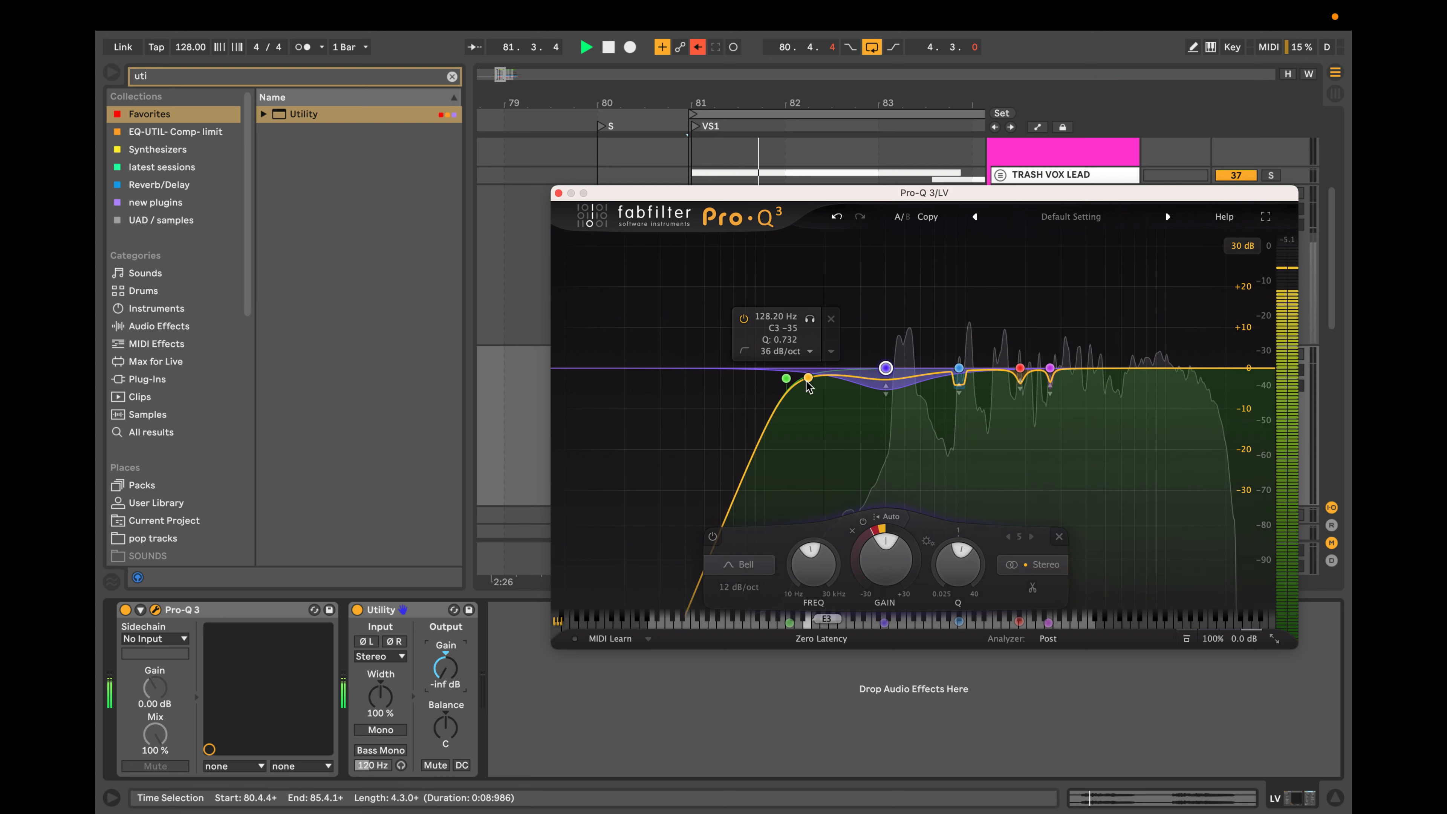
left_click(910, 309)
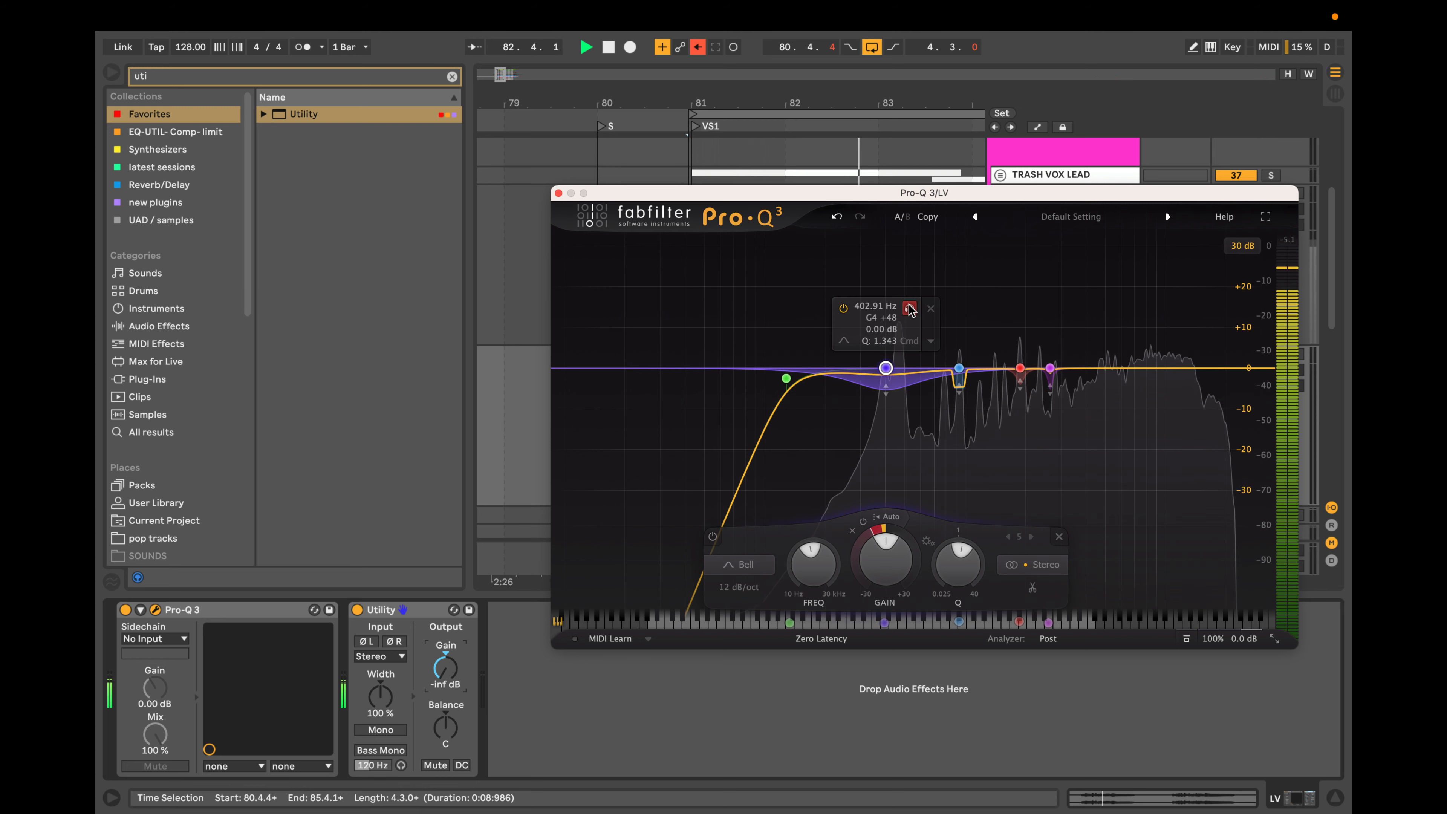
left_click_drag(910, 308, 899, 308)
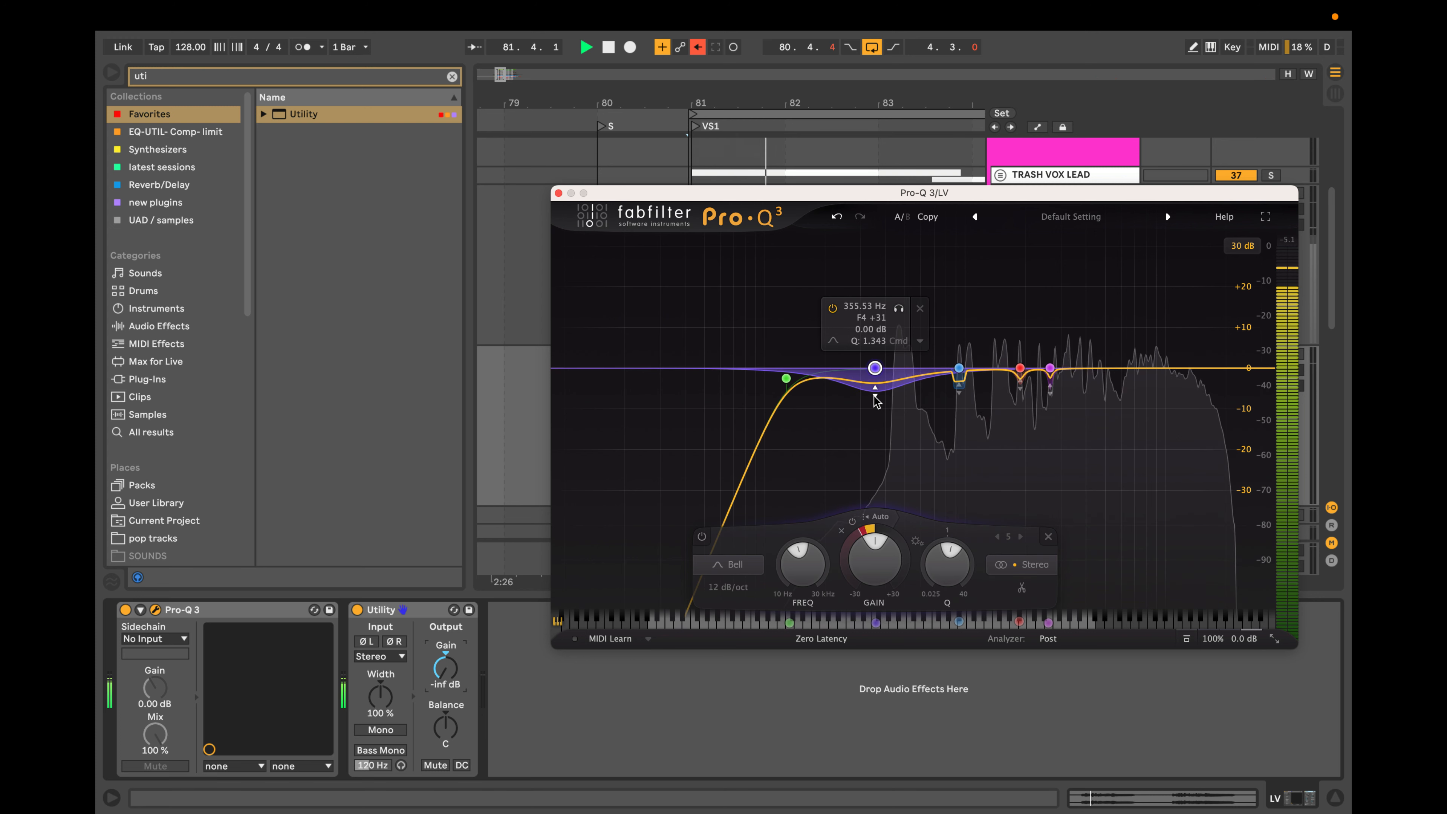
scroll(876, 399, "up", 10)
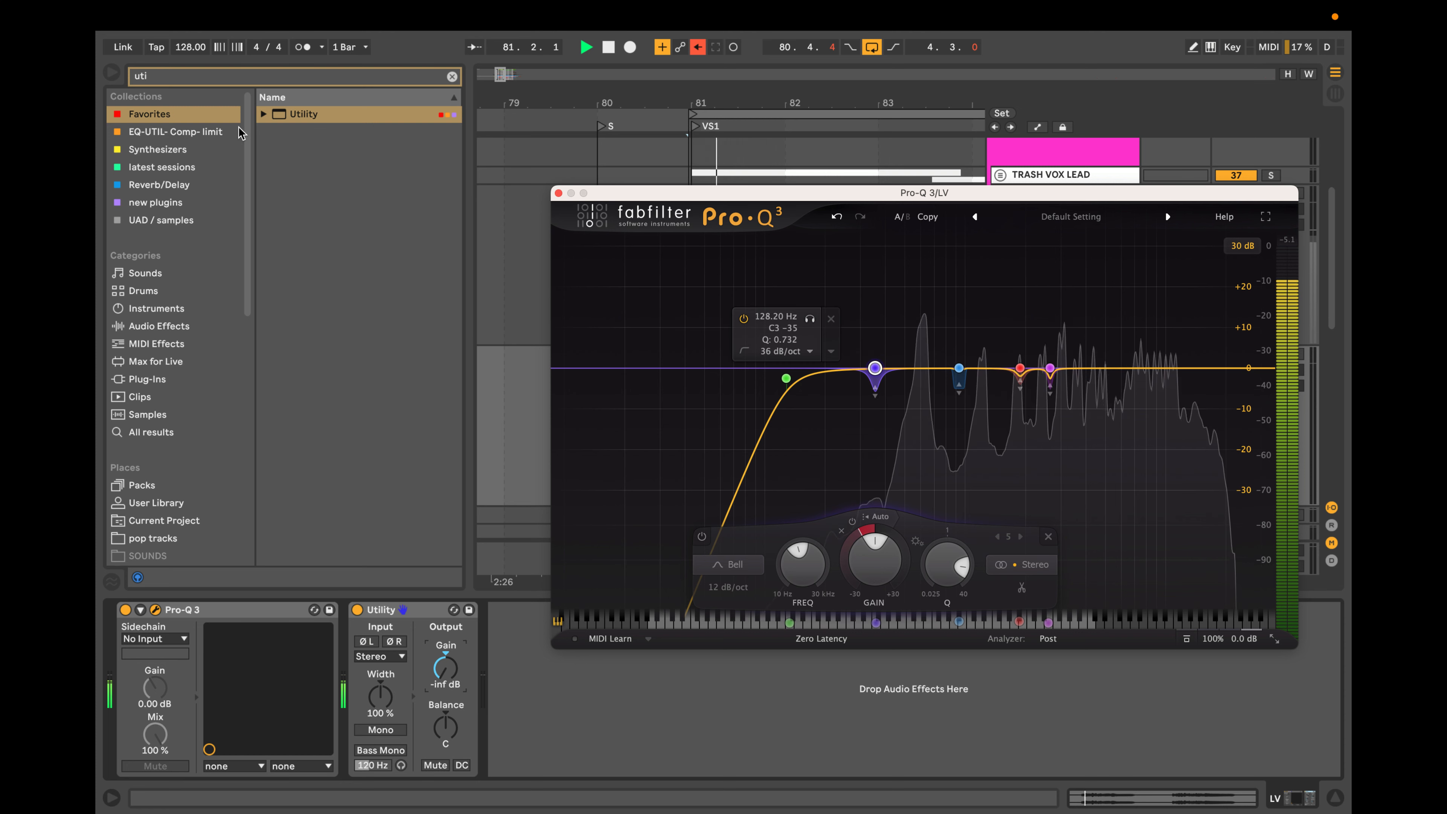
Search the browser for "sooth" and insert soothe2 between Pro-Q 3 and Utility on the LV track.
left_click(452, 76)
type("so")
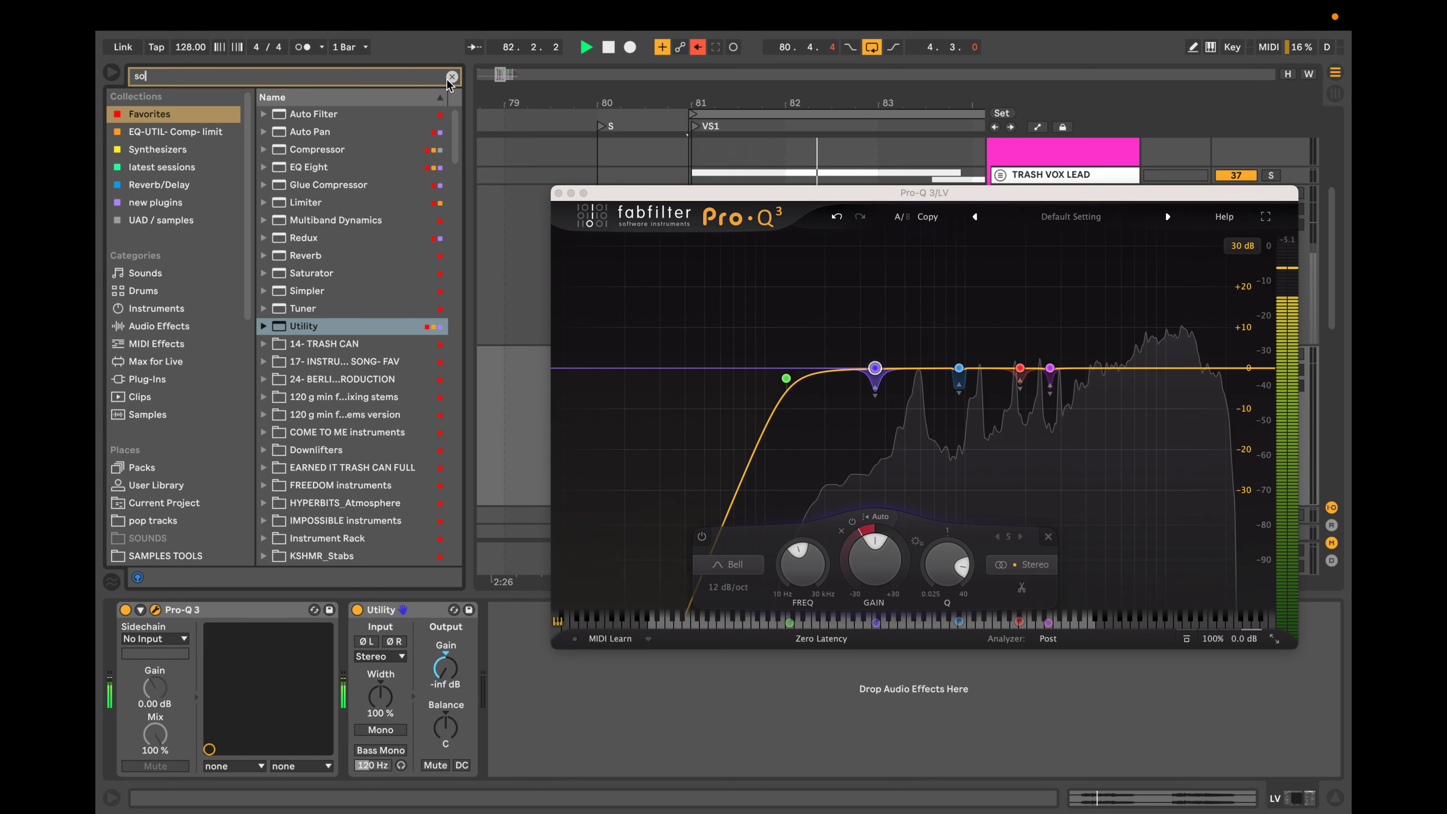
type("oth")
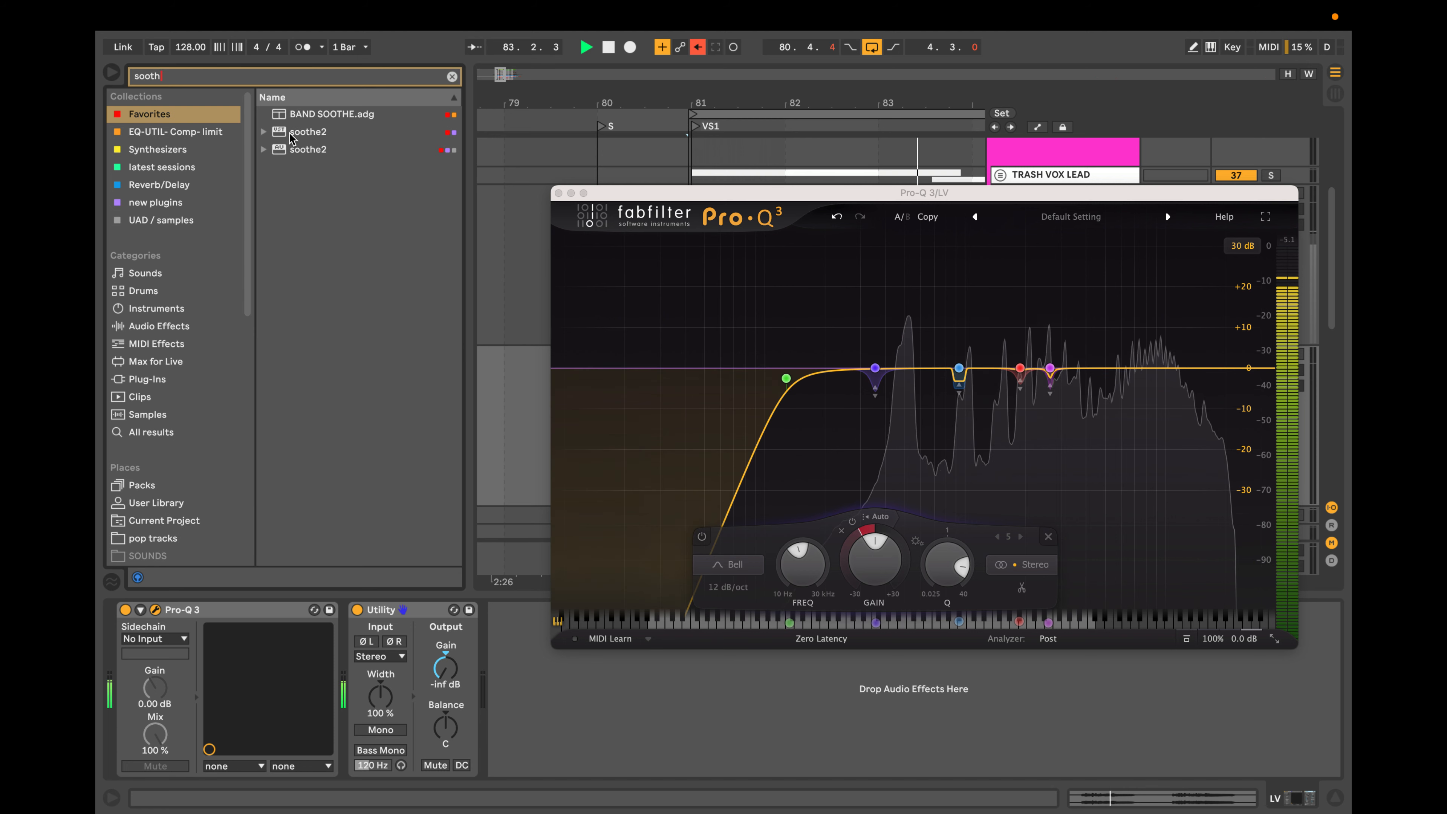
left_click_drag(326, 154, 410, 302)
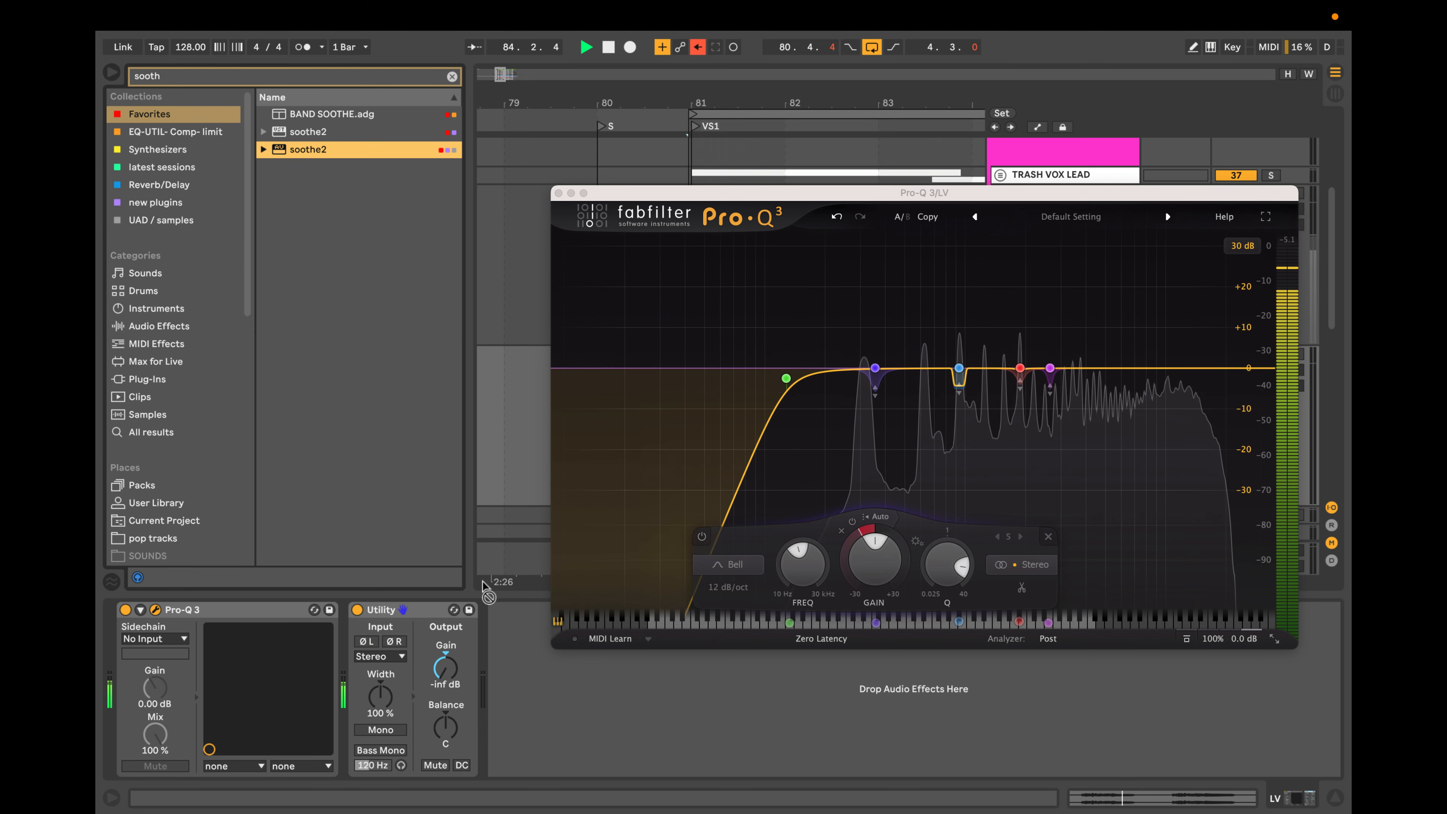
left_click_drag(483, 586, 405, 597)
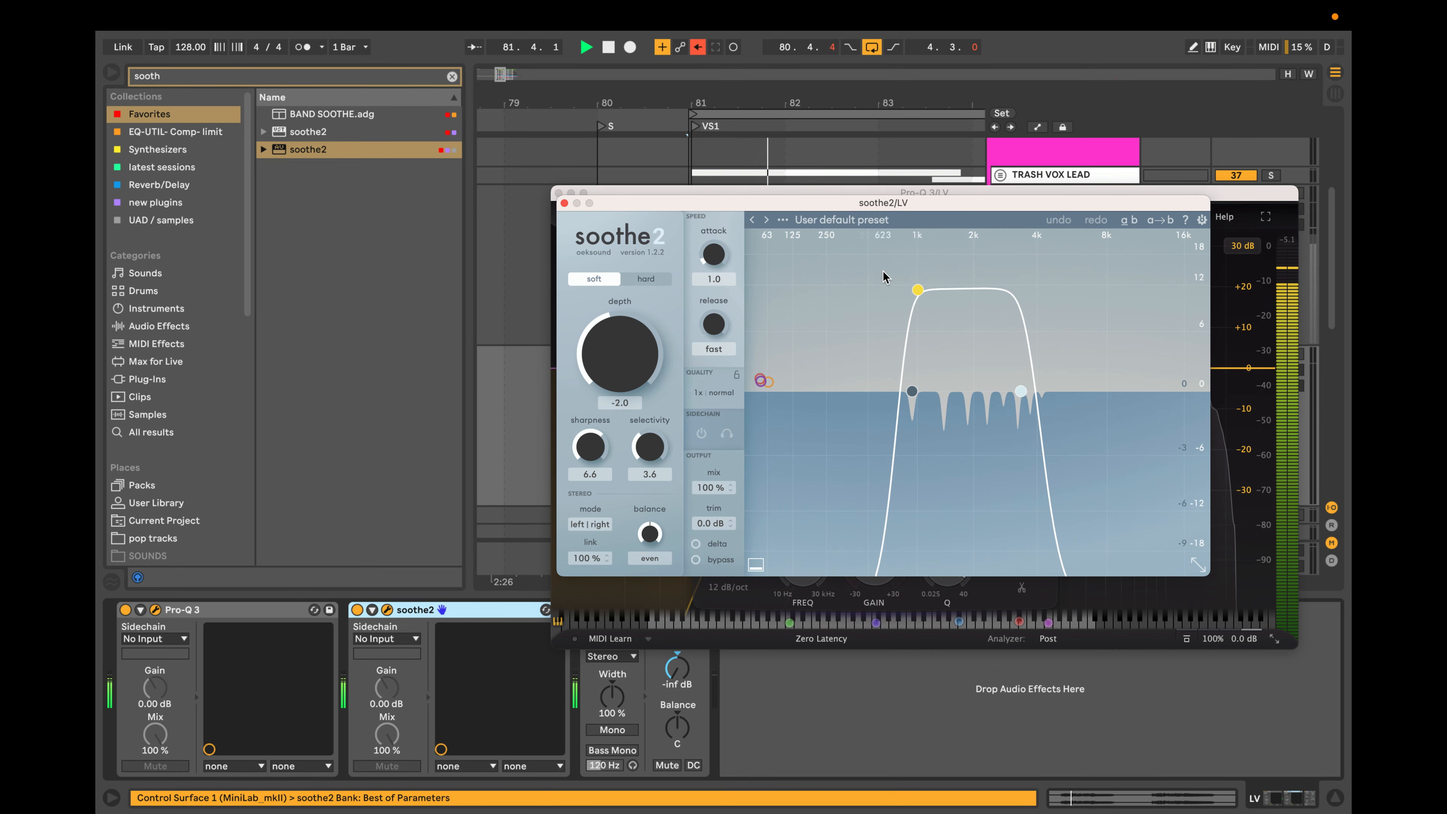
Move soothe2's band 1 to about 236 Hz, try a depth of about 8.1 and close the plug-in window.
left_click_drag(921, 298, 826, 294)
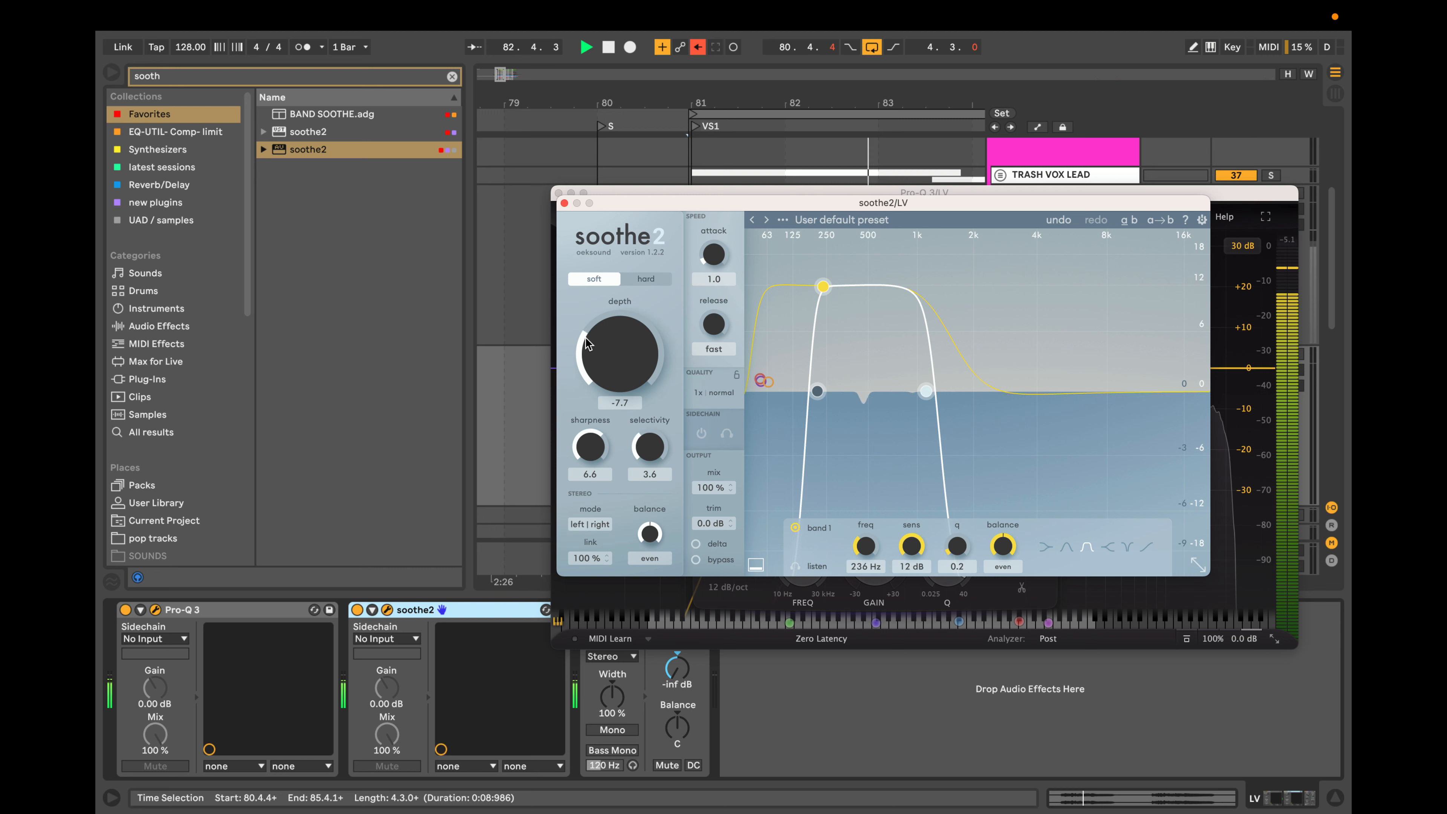
left_click_drag(601, 312, 639, 206)
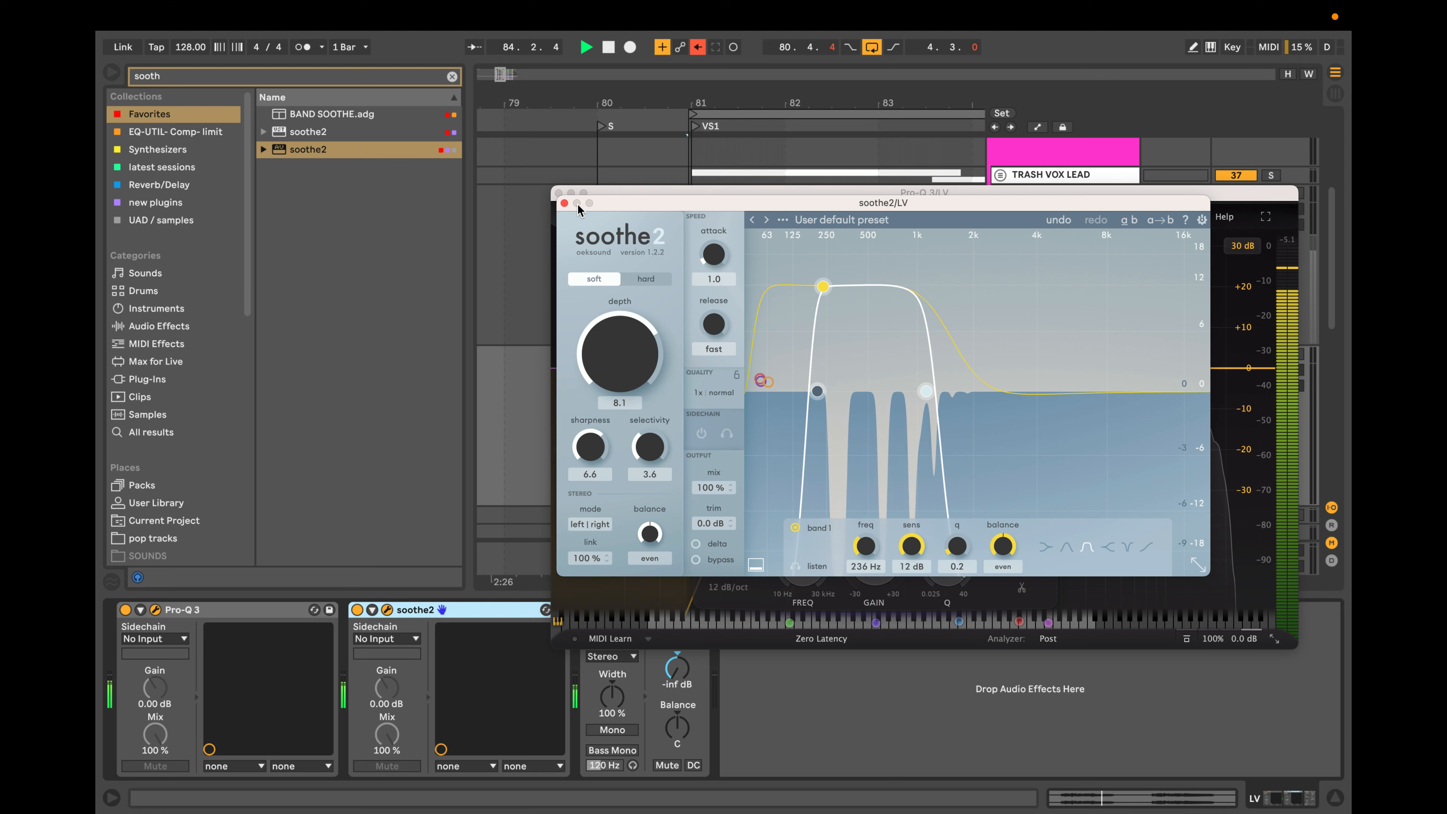
left_click(564, 202)
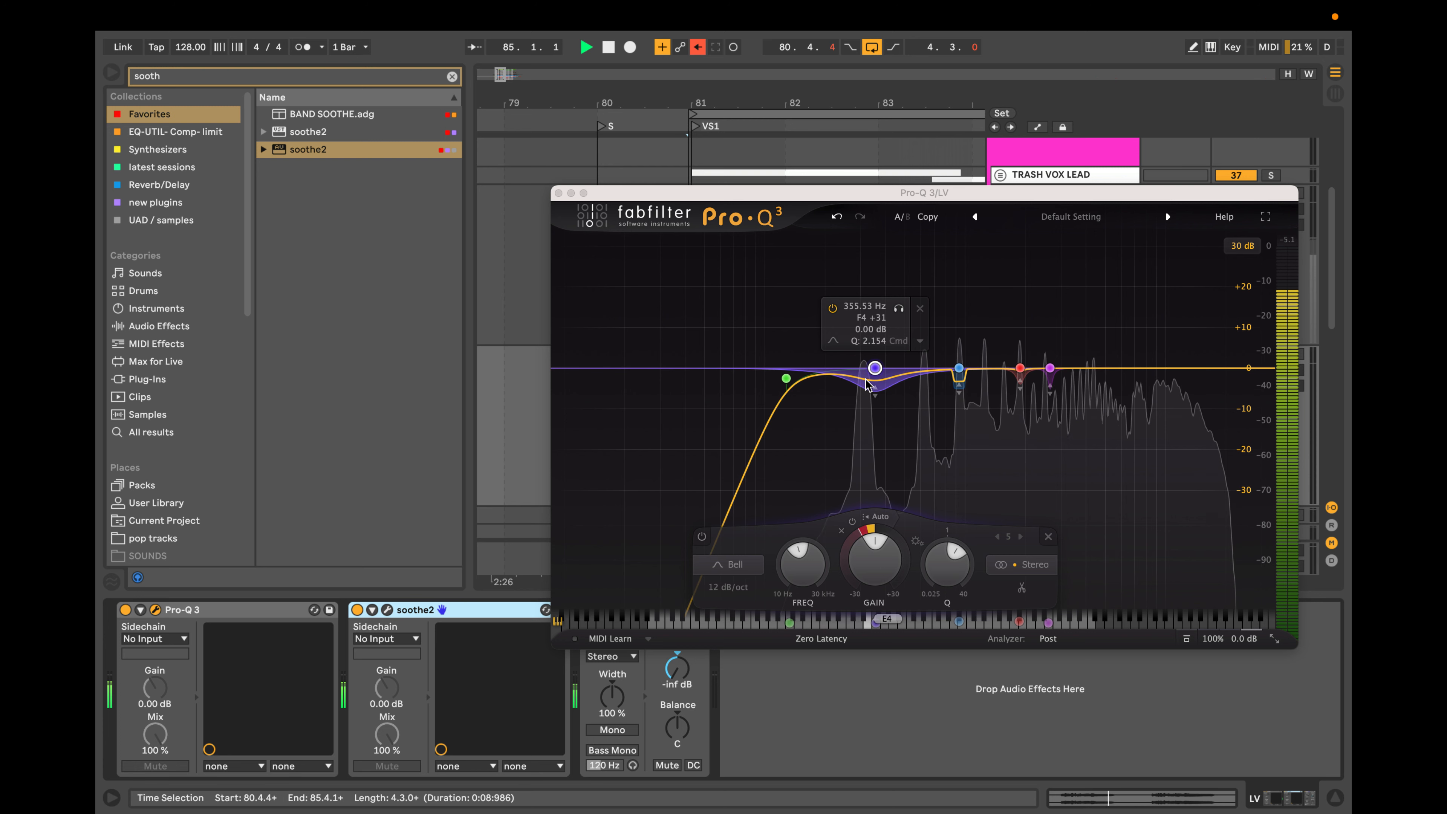
Narrow the Q of Pro-Q 3's dynamic bell at about 356 Hz and reopen the soothe2 window.
scroll(867, 383, "up", 5)
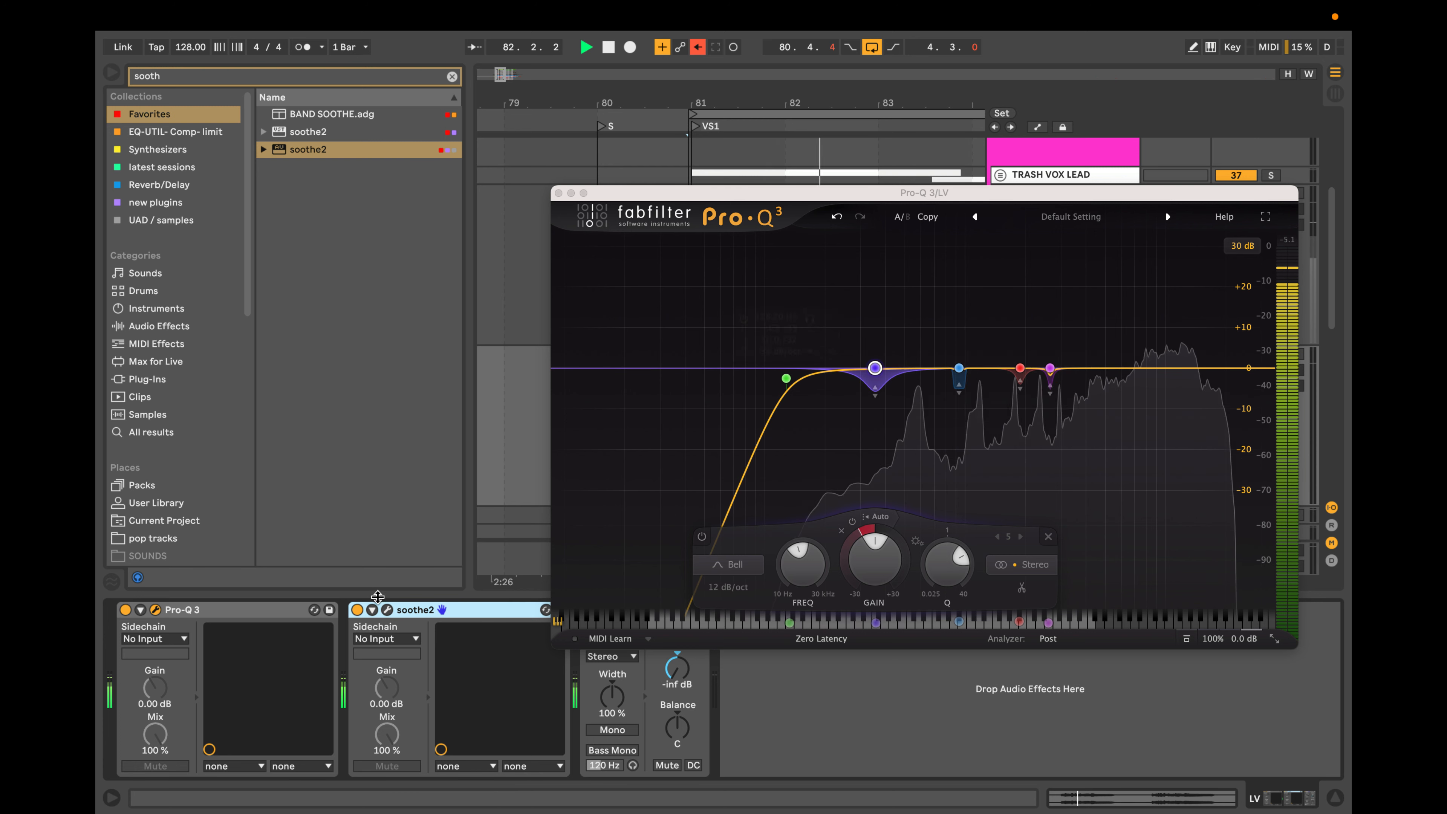
left_click(386, 610)
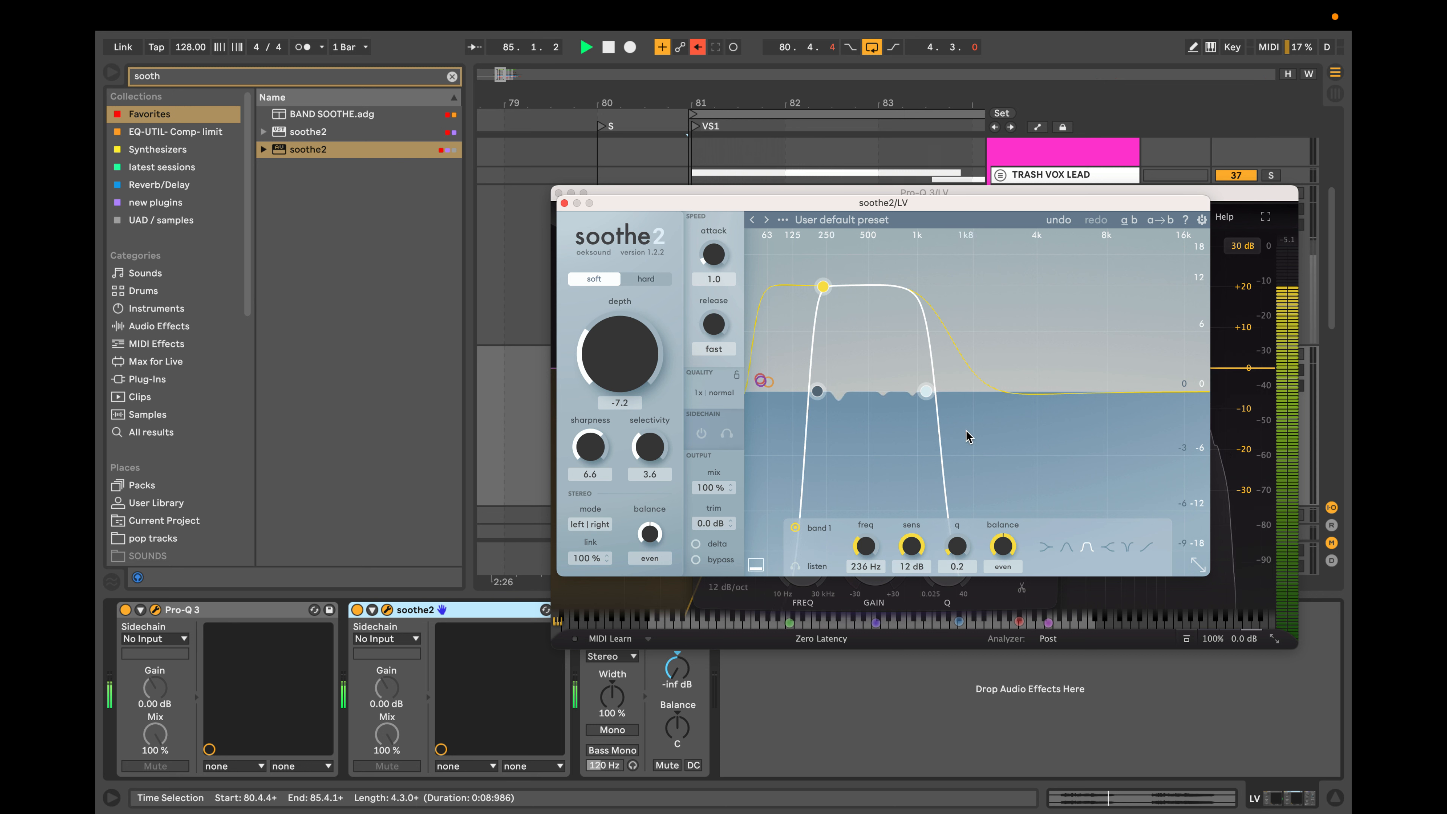
Try a 72 dB/oct slope and a Q of about 0.93 on Pro-Q 3's dynamic bell at about 356 Hz, and delete that band.
left_click_drag(795, 199, 272, 339)
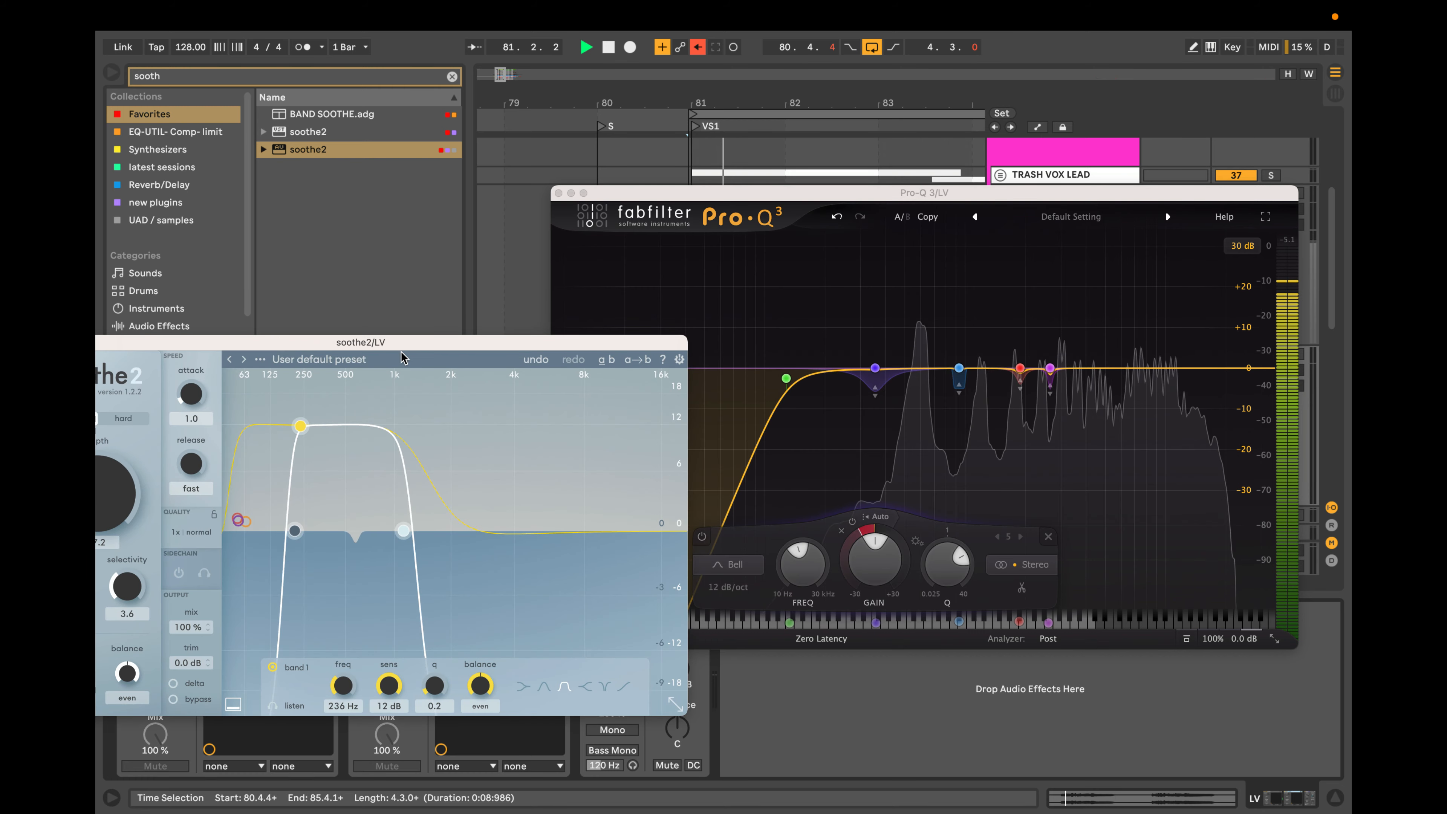
mouse_move(866, 393)
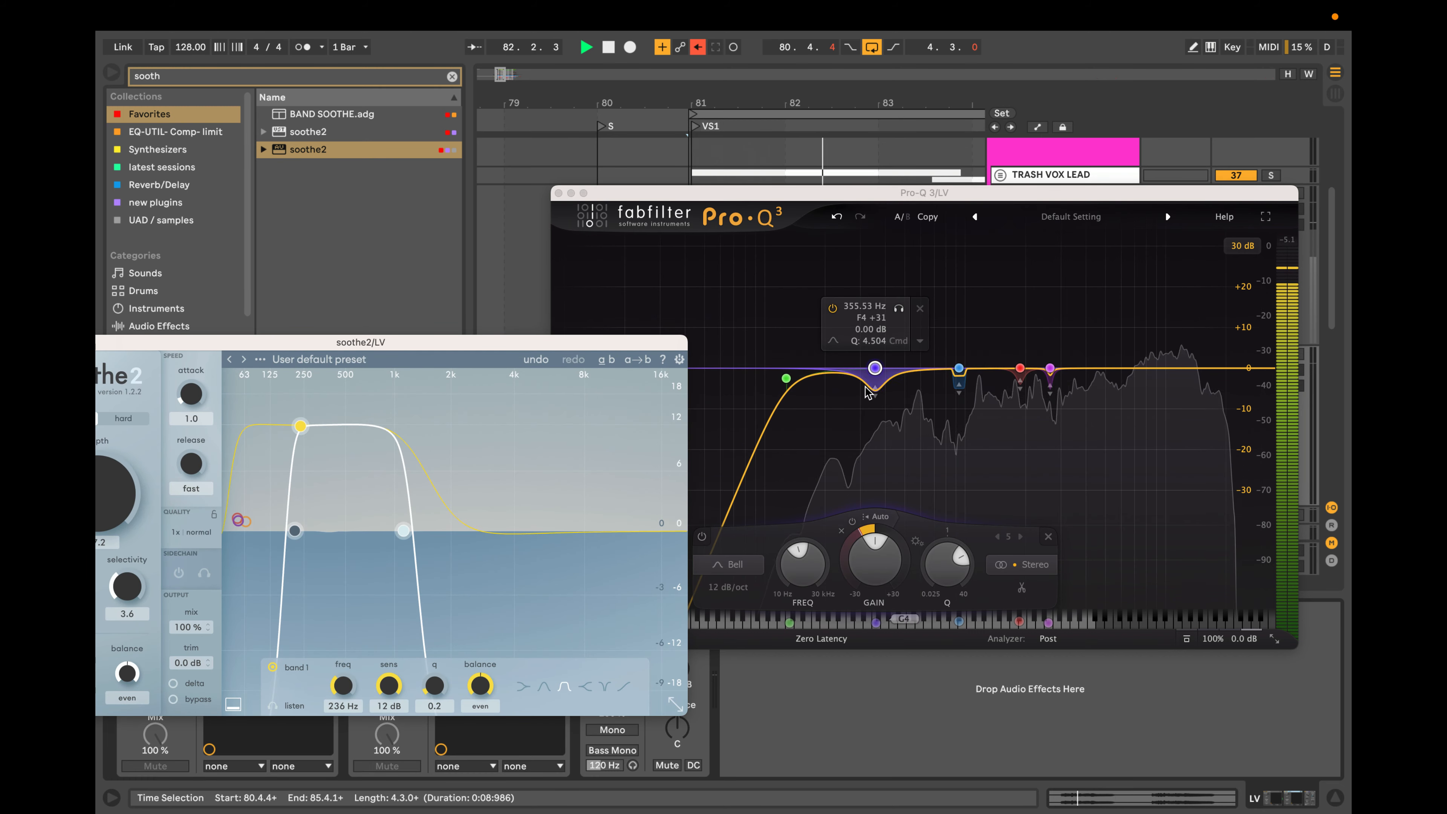
scroll(872, 393, "down", 6)
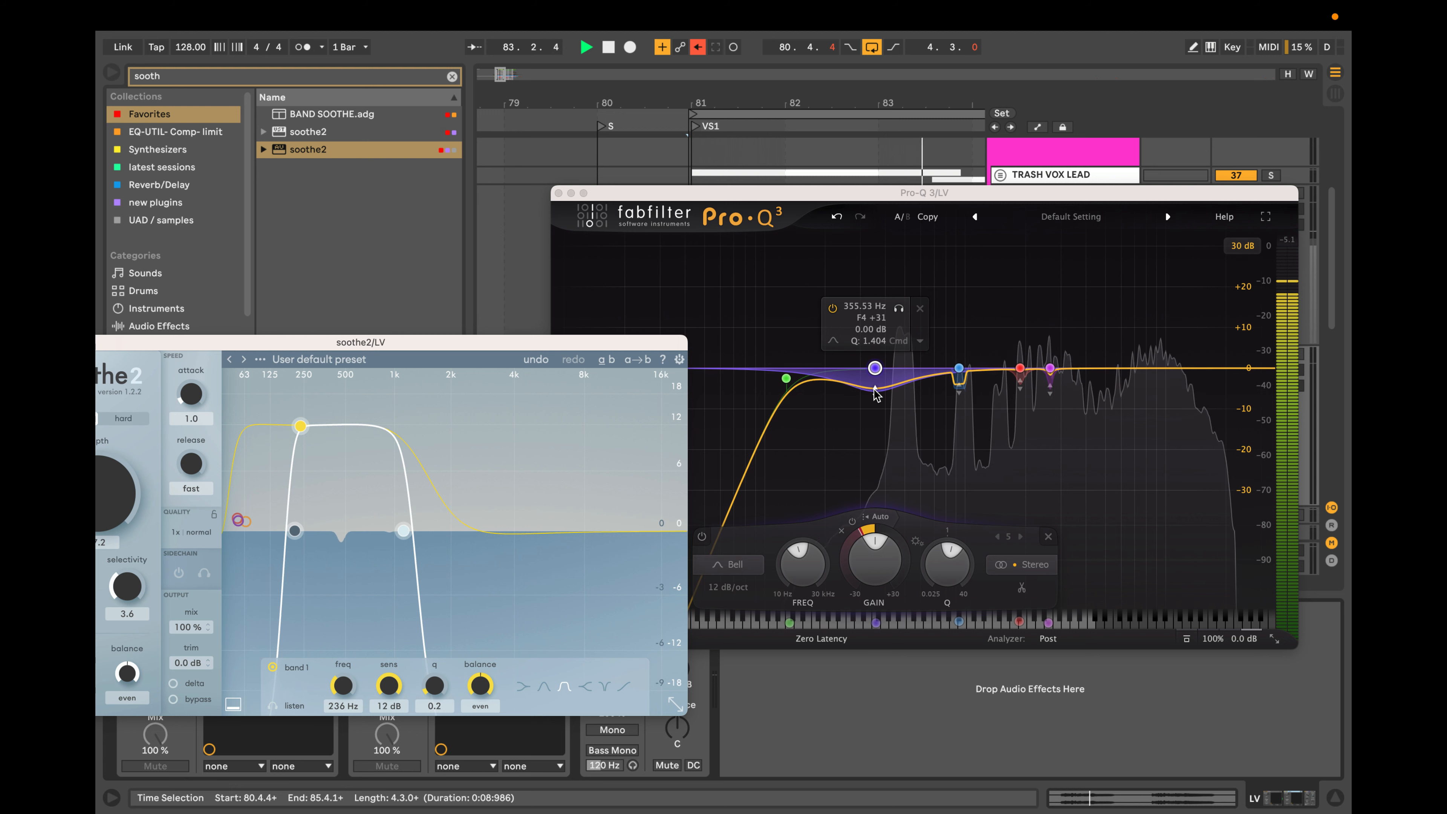
scroll(876, 394, "up", 2)
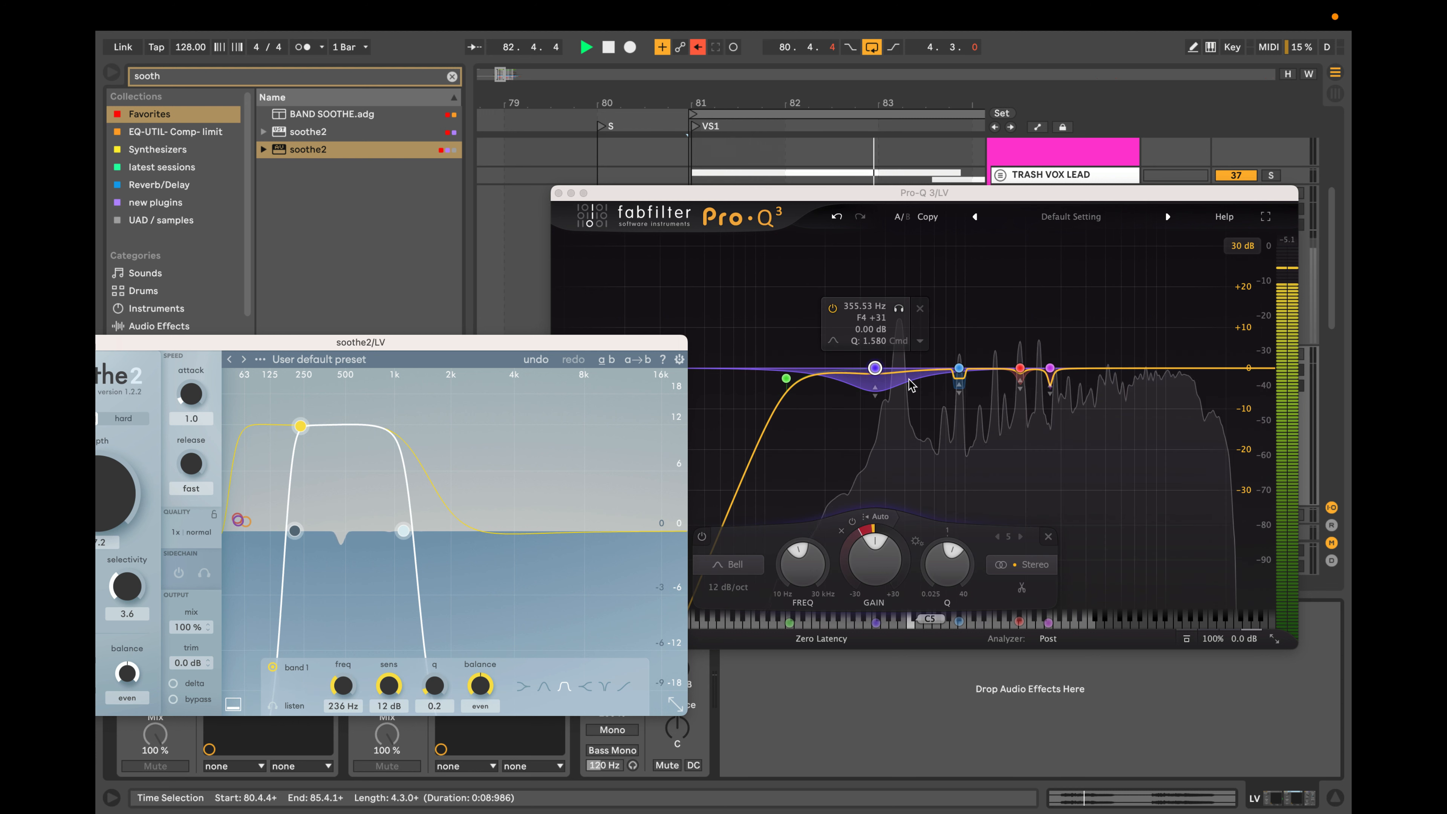
left_click(876, 369)
left_click(875, 369, "alt+shift")
left_click(874, 369, "alt+shift")
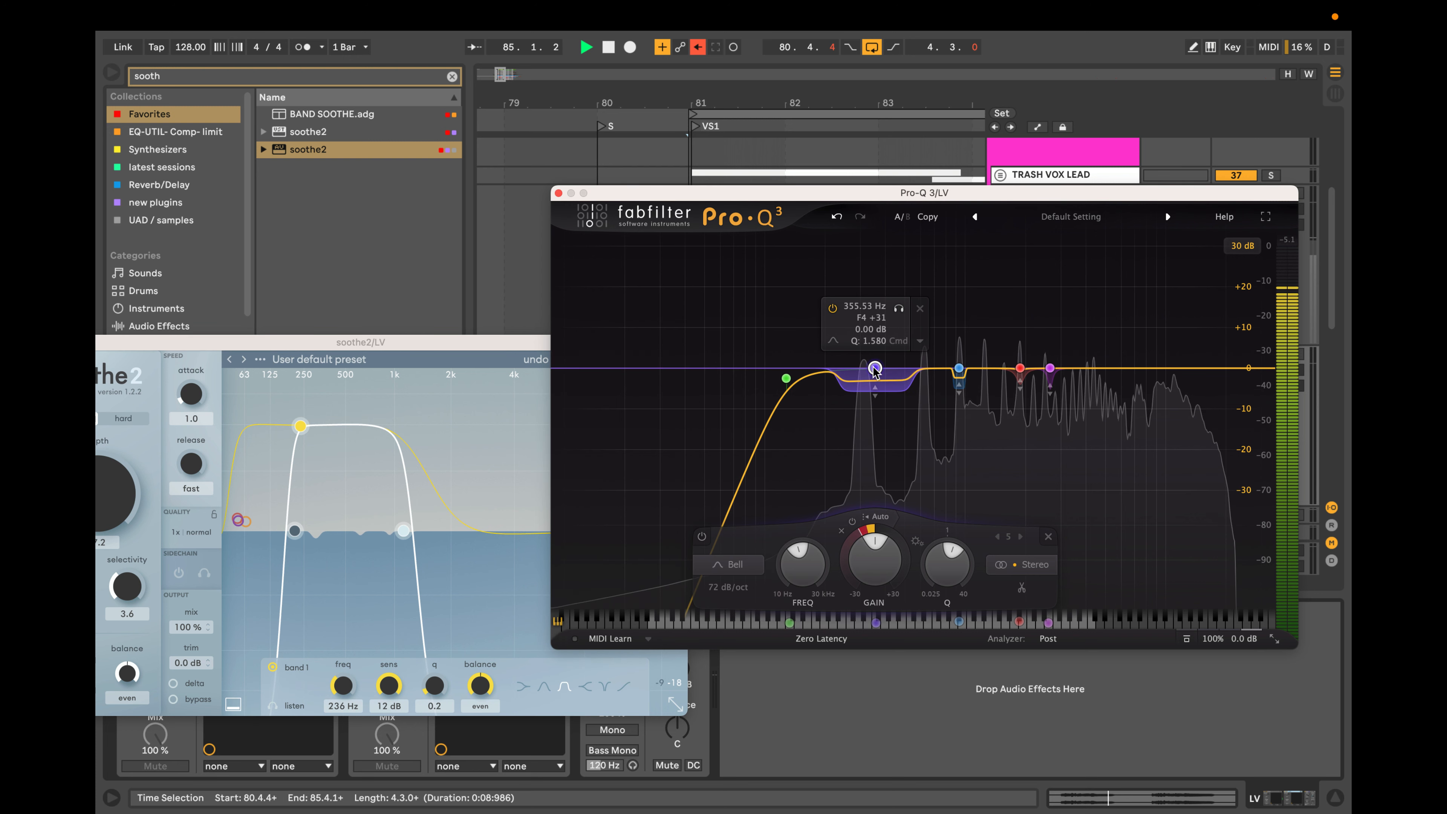
scroll(876, 370, "down", 5)
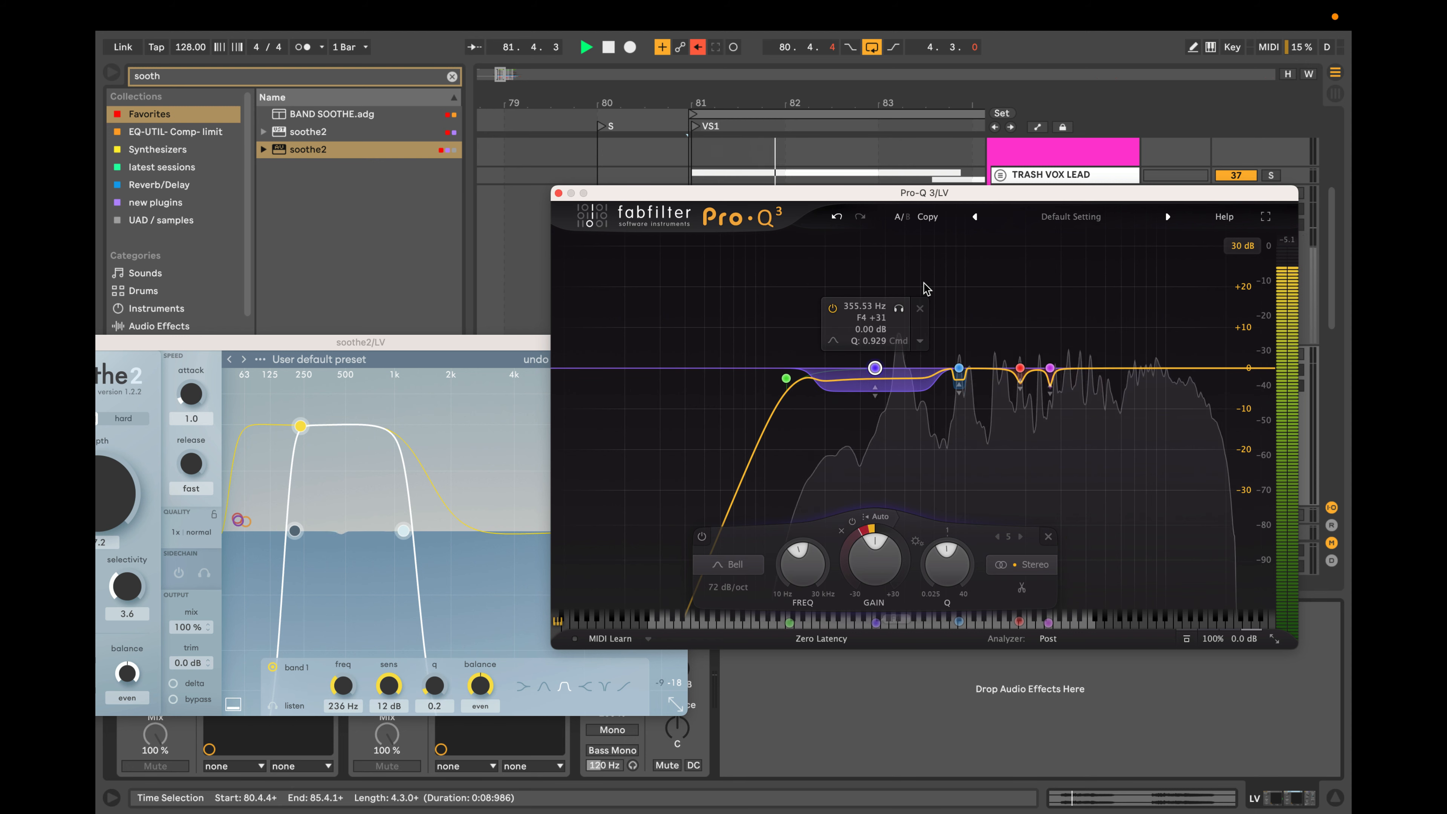
left_click(921, 313)
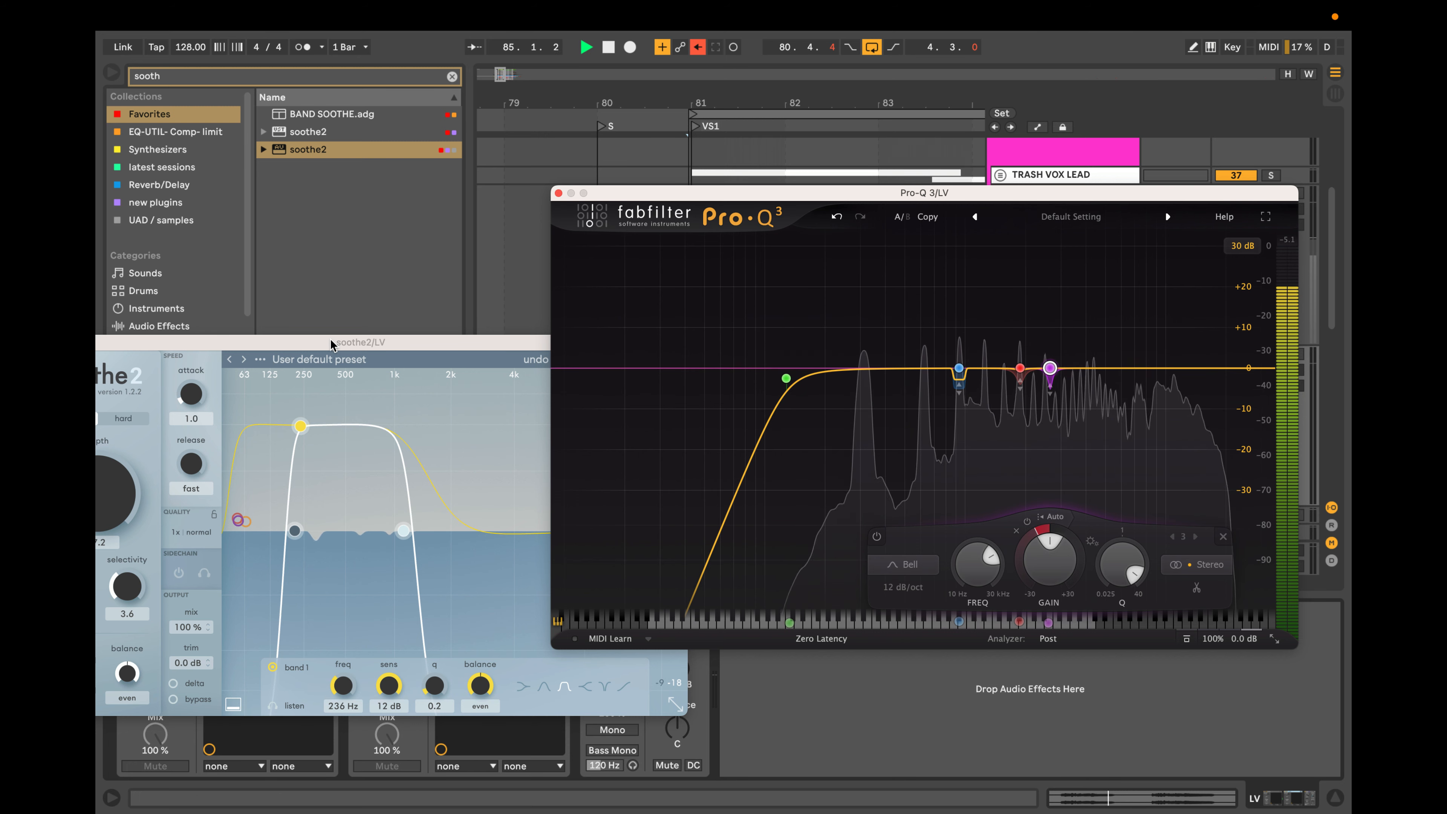
Close the soothe2 window and switch the soothe2 device off on the LV track.
left_click_drag(327, 341, 786, 244)
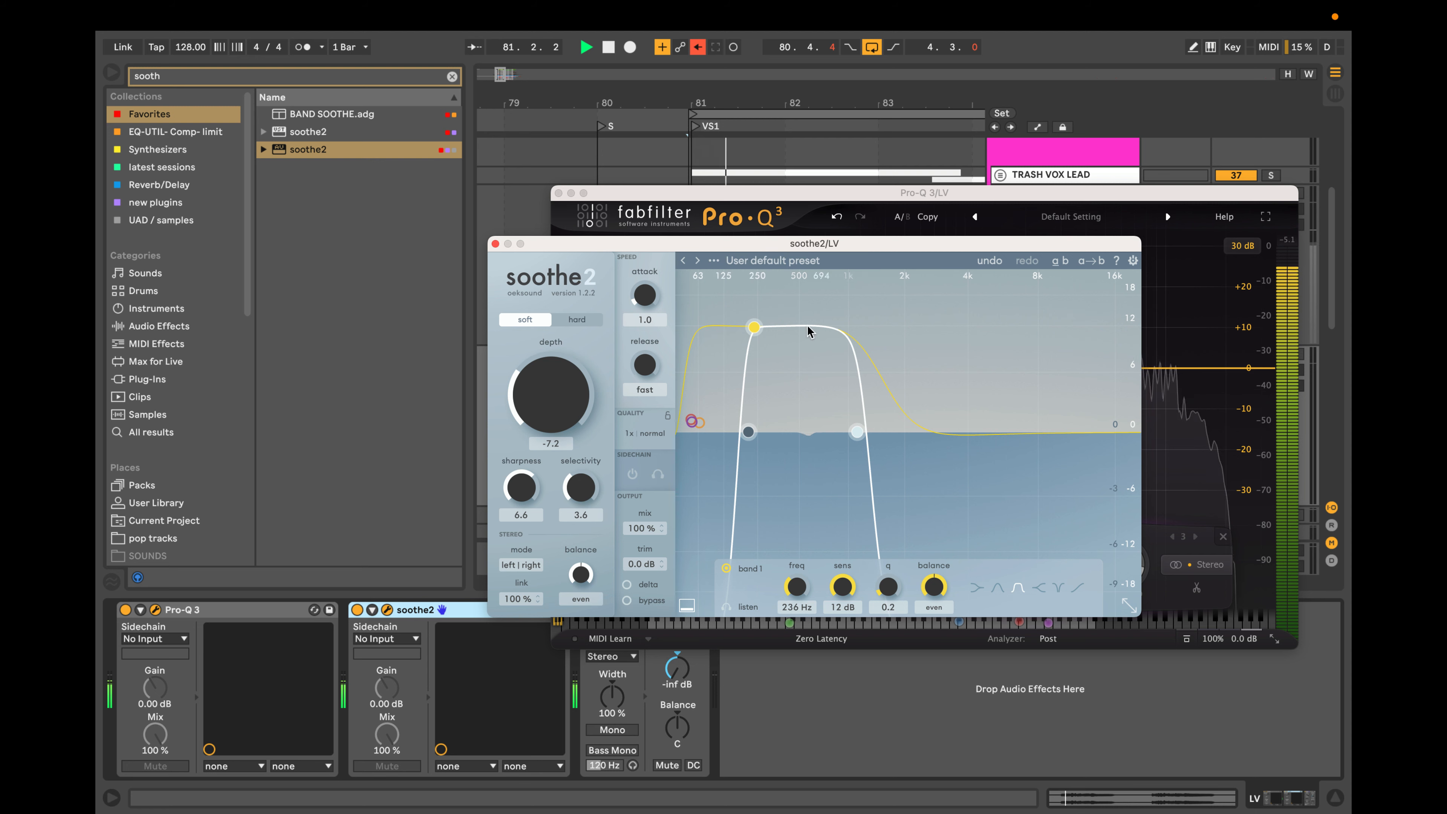
left_click(495, 245)
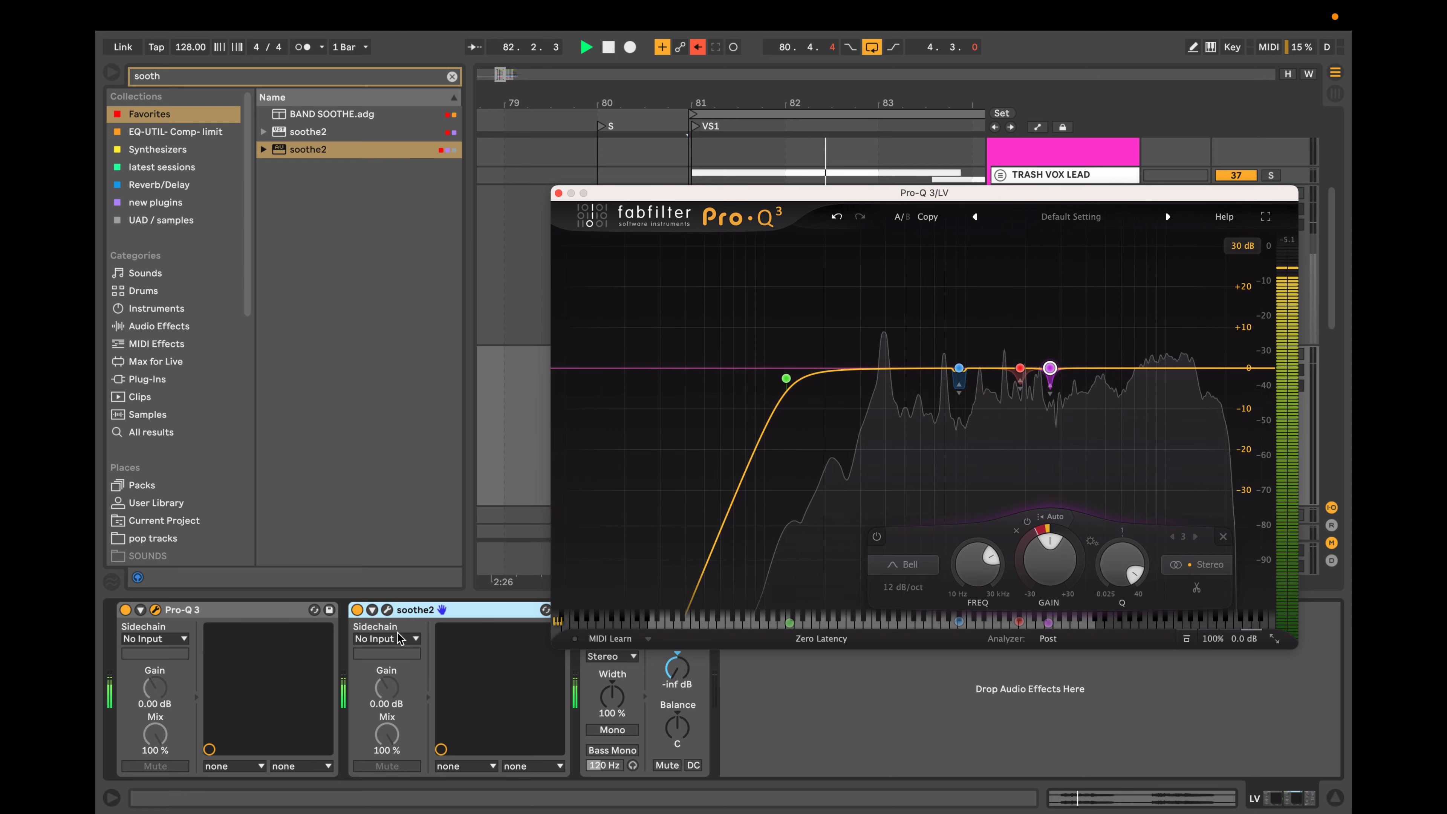
left_click(356, 610)
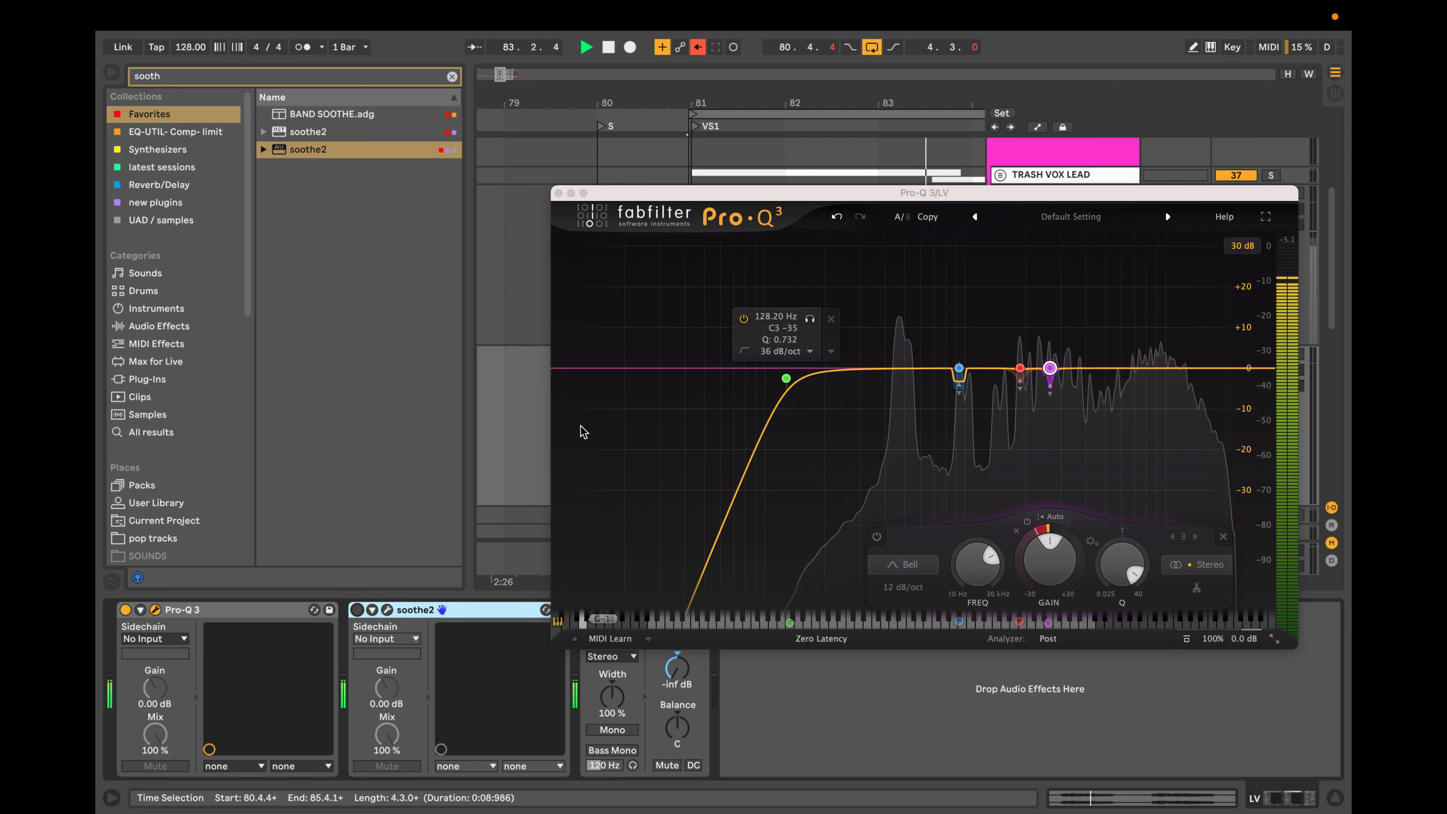
Add a new dynamic bell at about 396 Hz with a Q of 1, audition it down to about 347 Hz and stop playback.
left_click(884, 371)
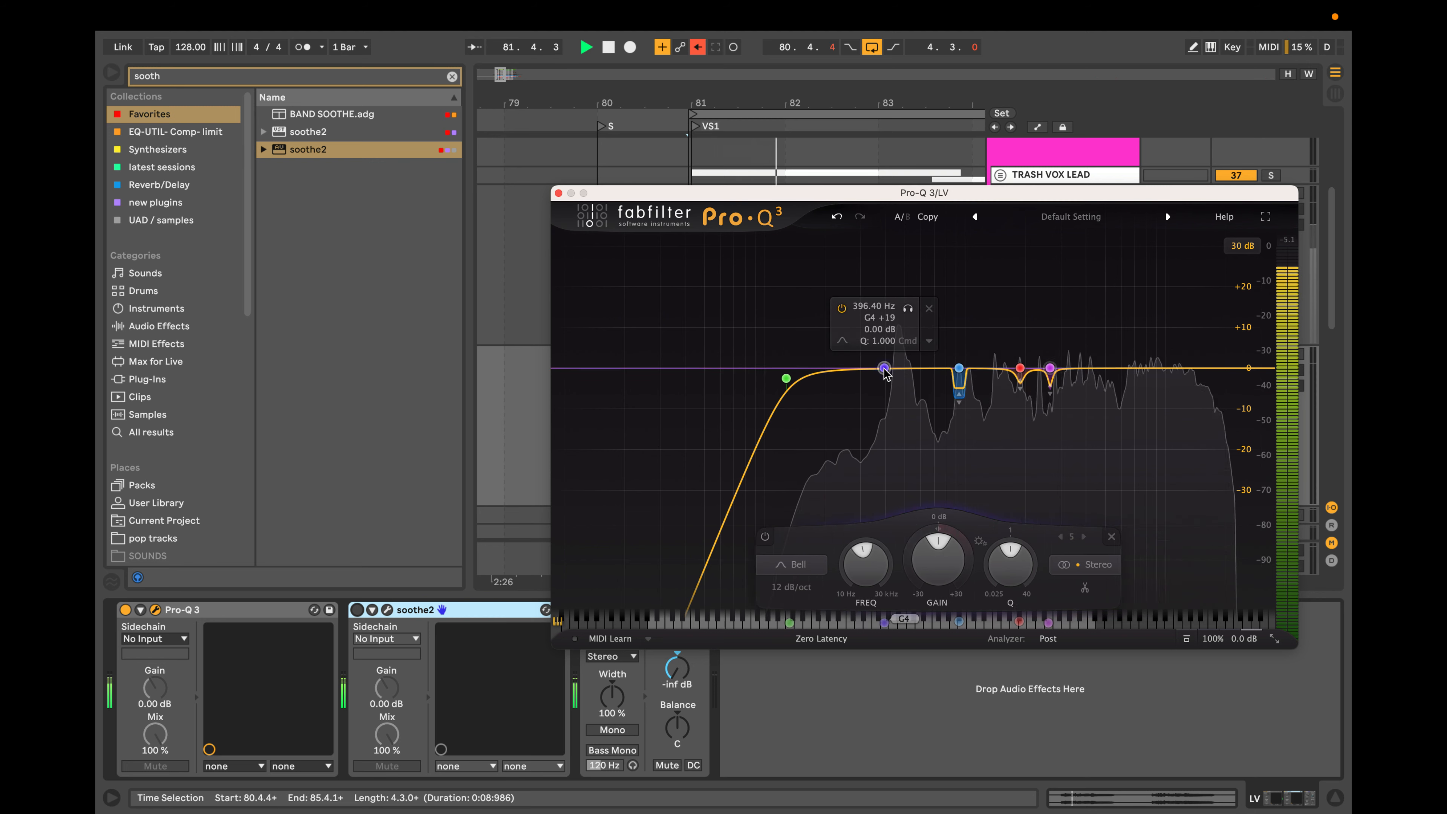
left_click_drag(884, 372, 884, 369)
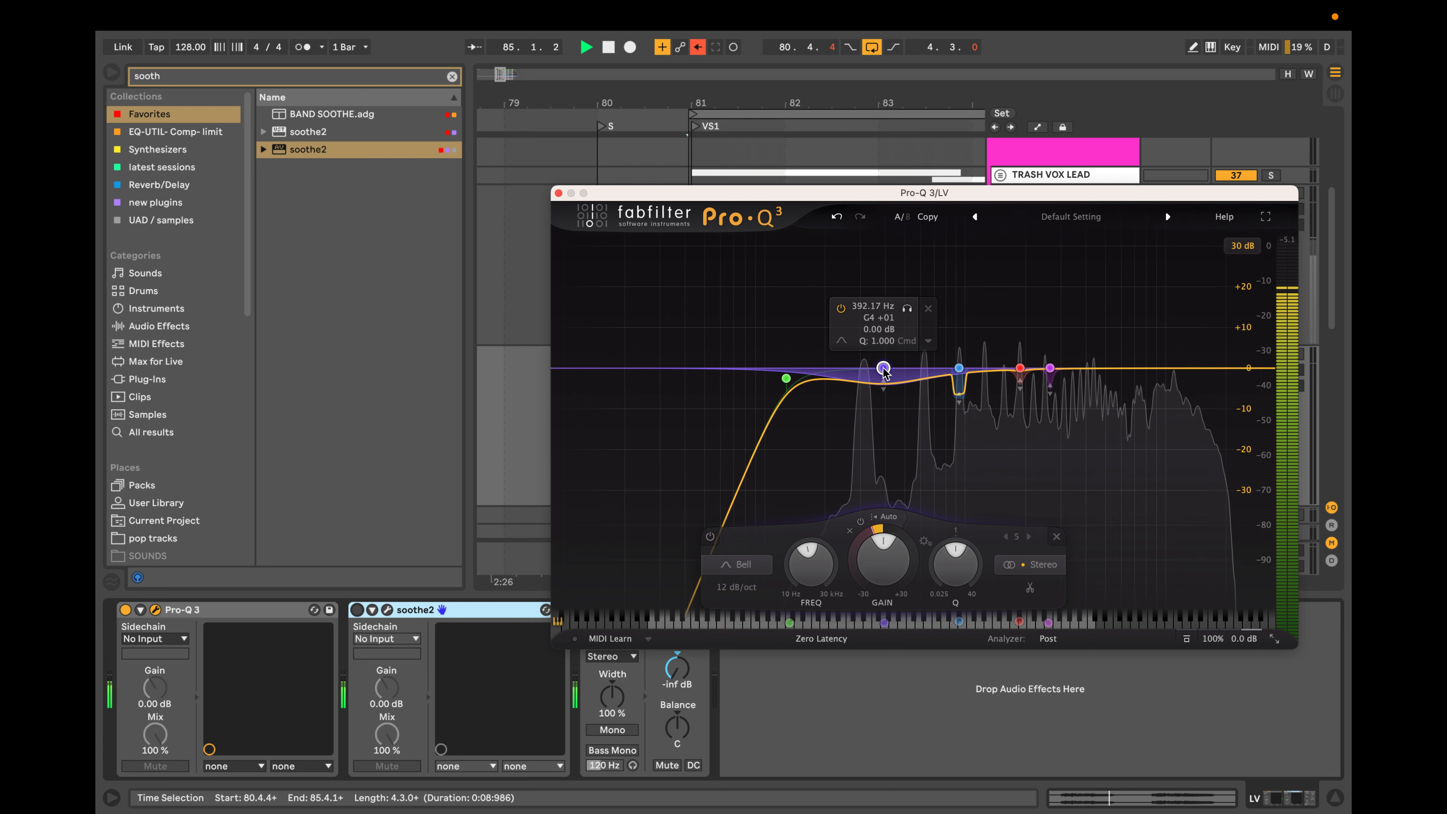
left_click_drag(884, 369, 873, 368)
left_click(897, 308)
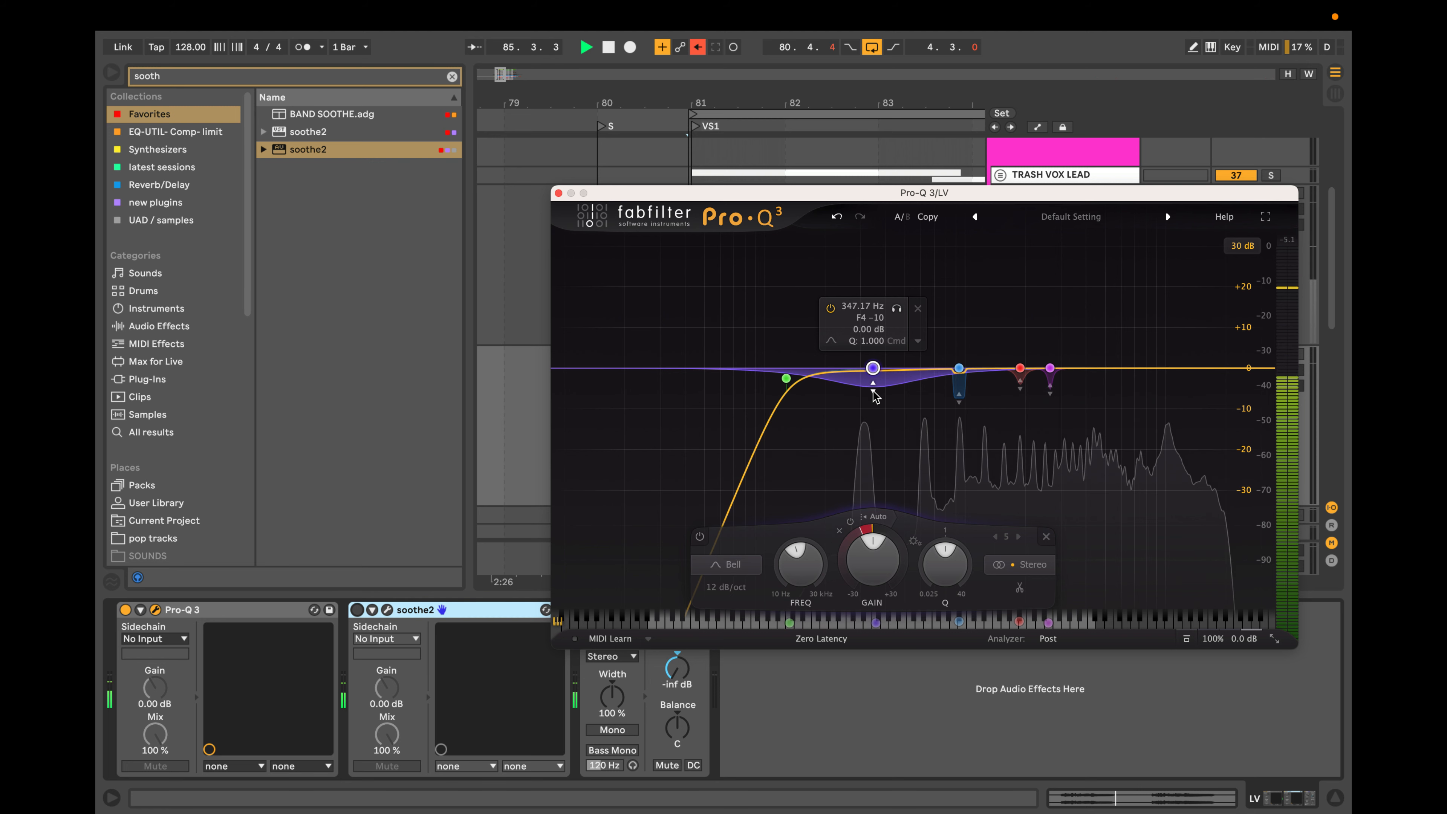
left_click(923, 375)
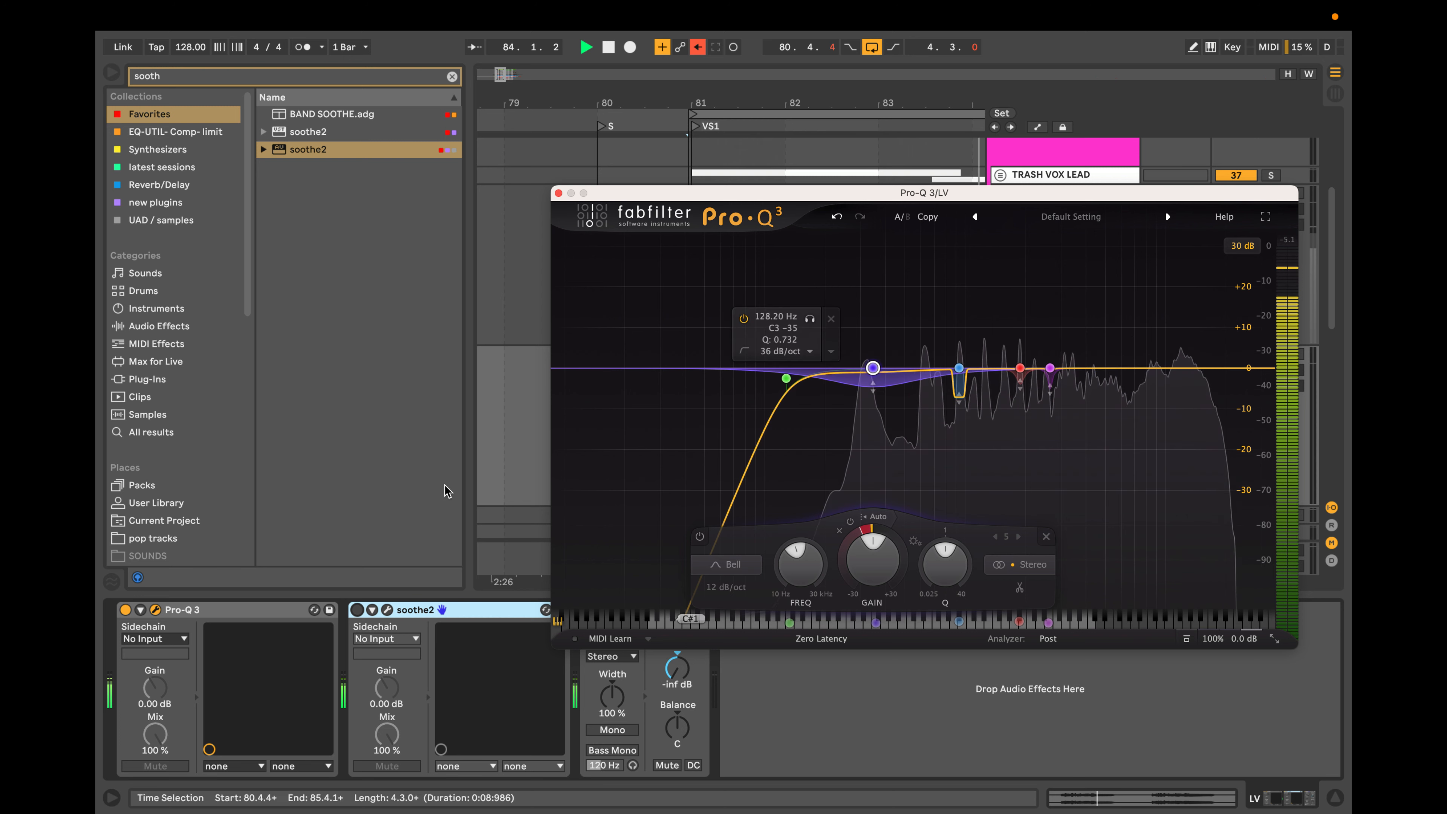
key("space")
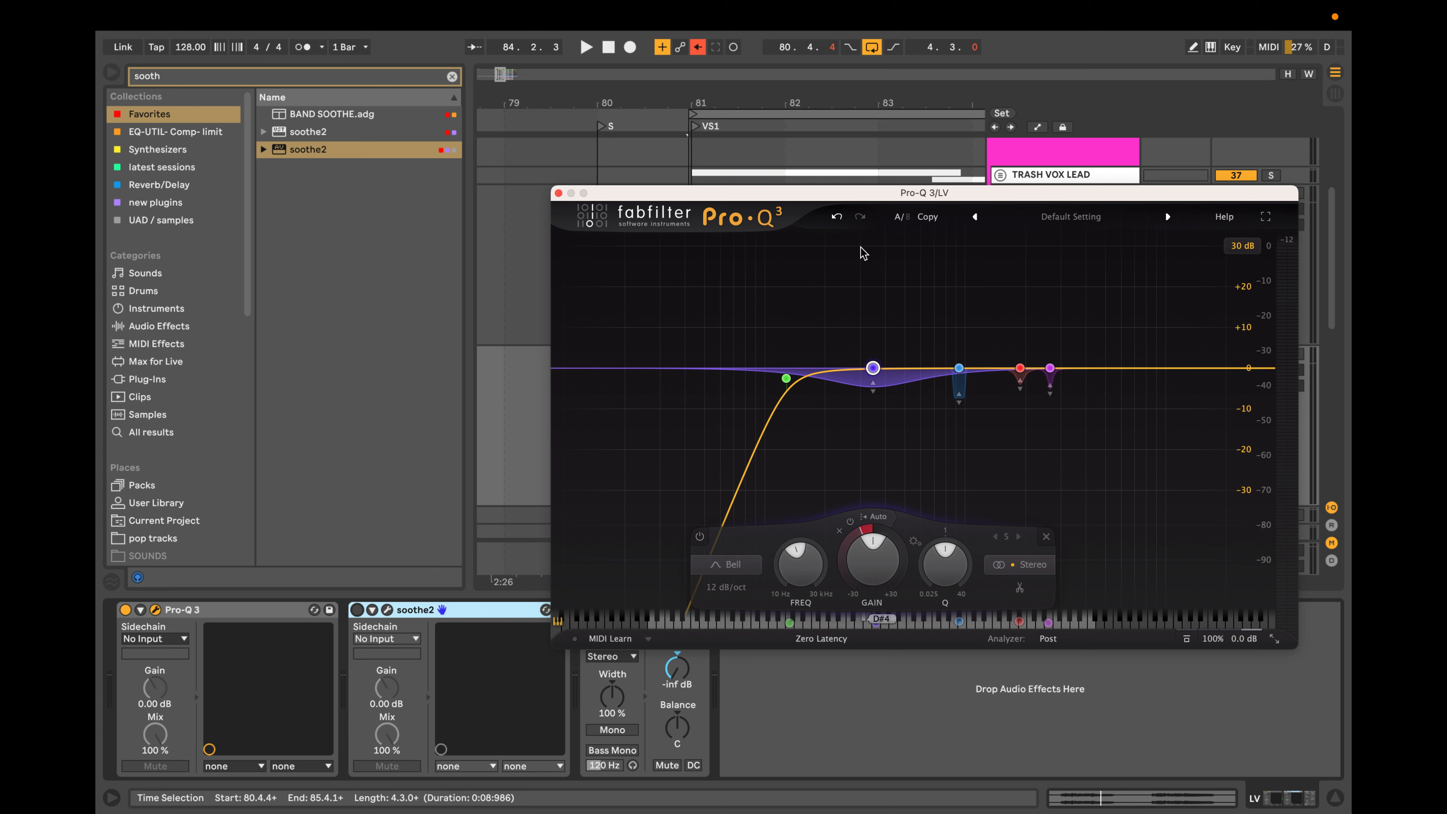
Resume playback, try a bell at about 7.66 kHz plus two high shelves at about 11 kHz and above, and delete all three bands.
mouse_move(873, 379)
mouse_move(893, 402)
left_click_drag(1136, 369, 793, 377)
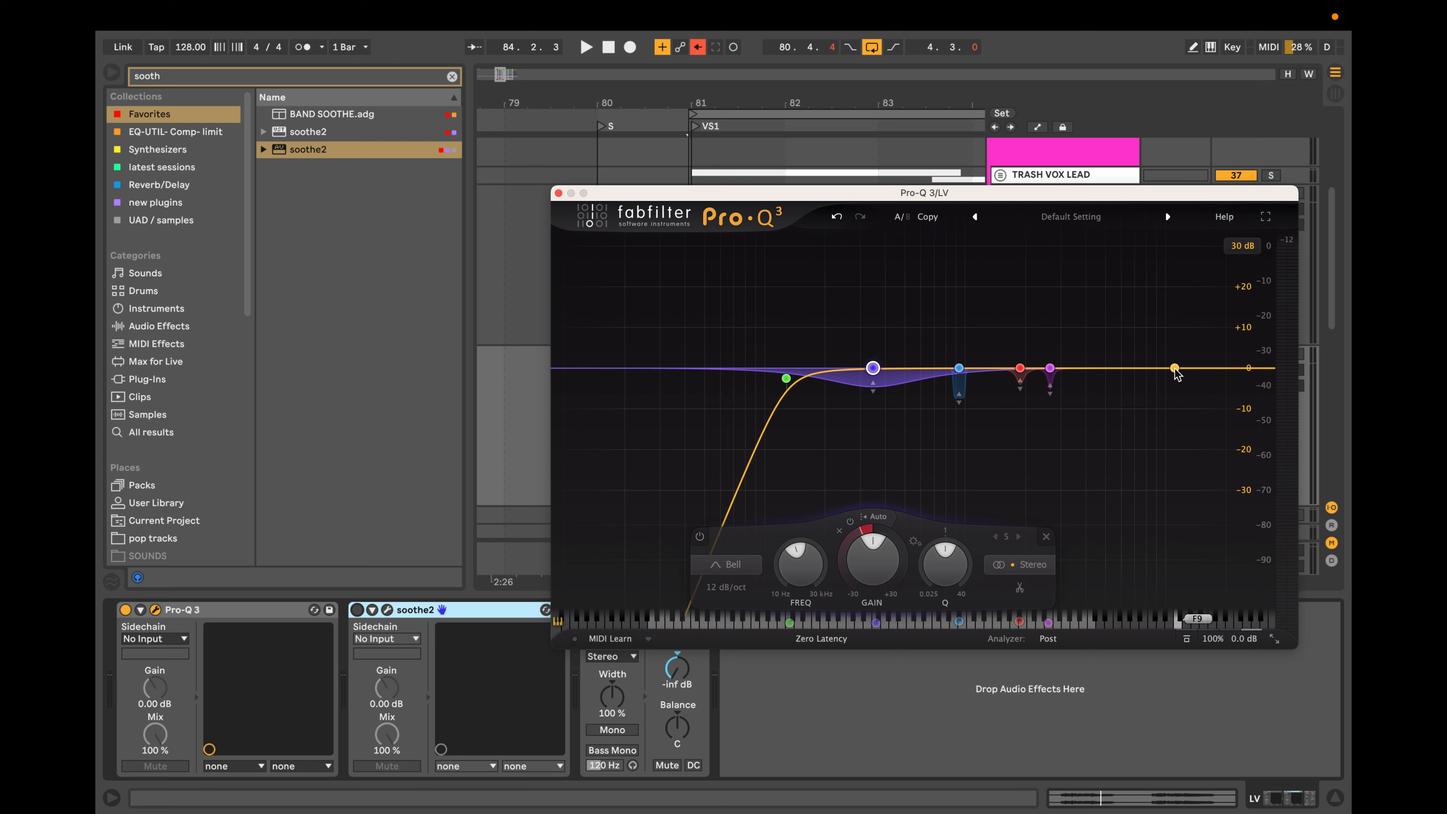
key("space")
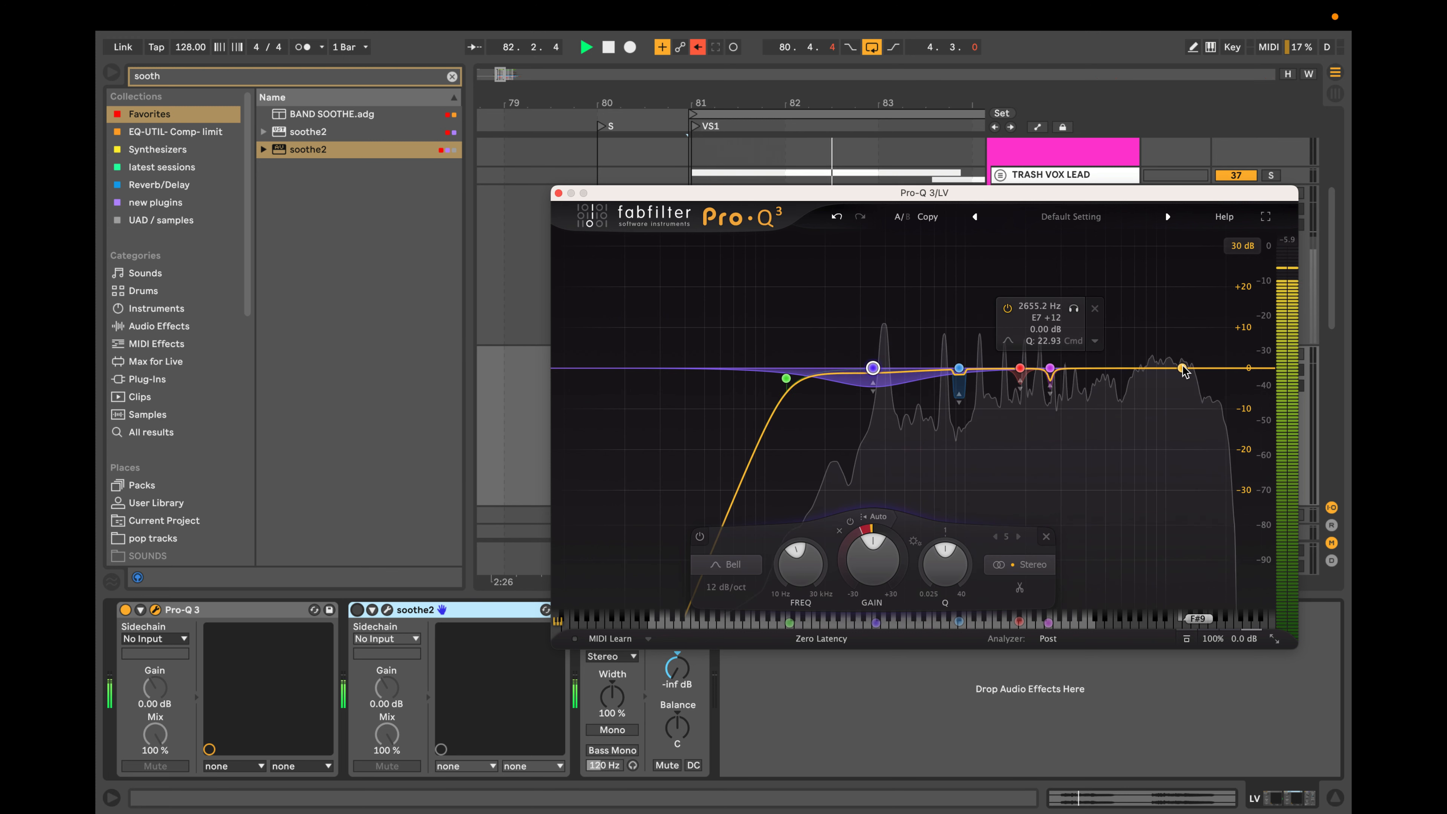
left_click(1174, 368)
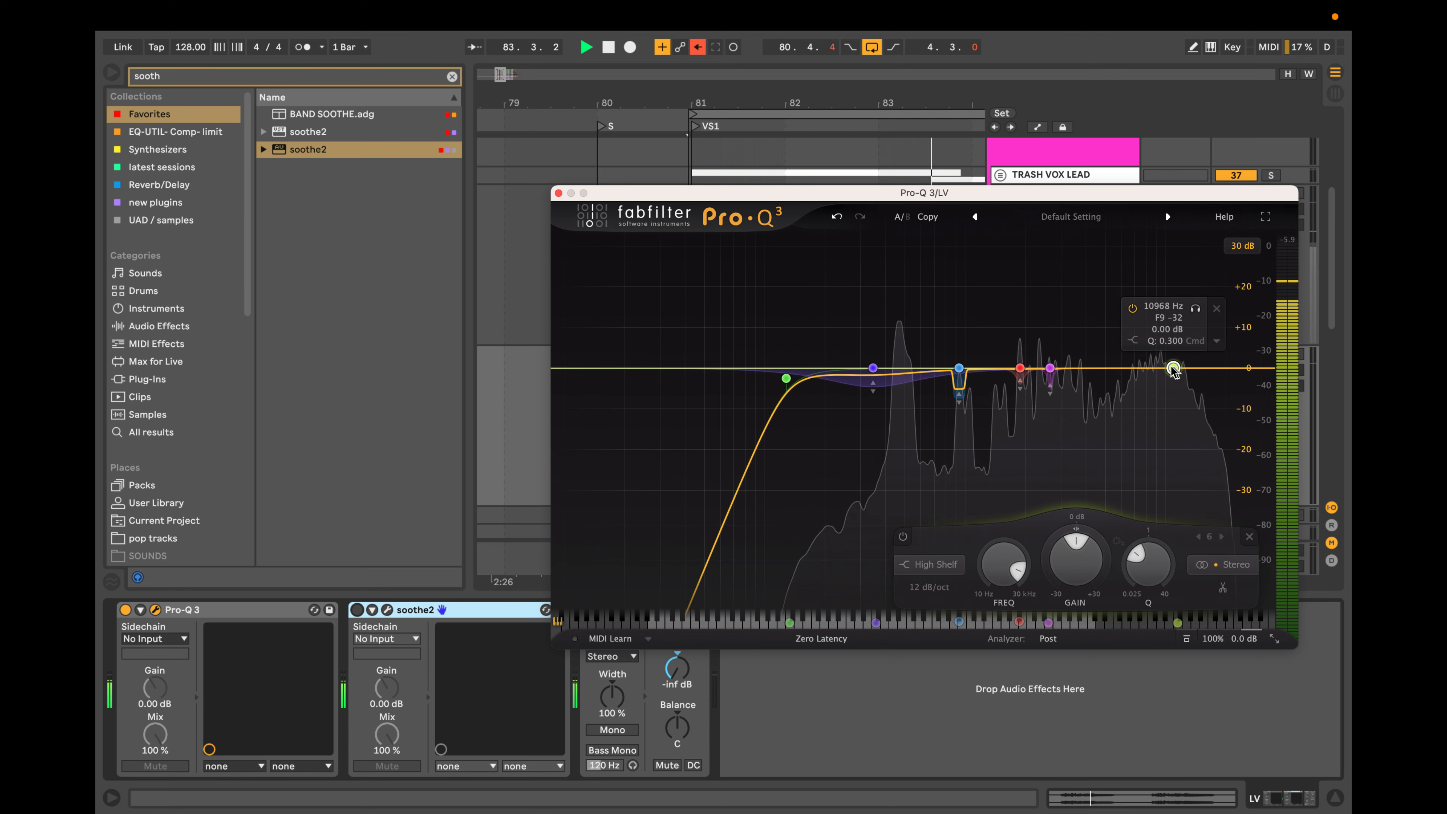
left_click(1142, 368)
left_click(1195, 368)
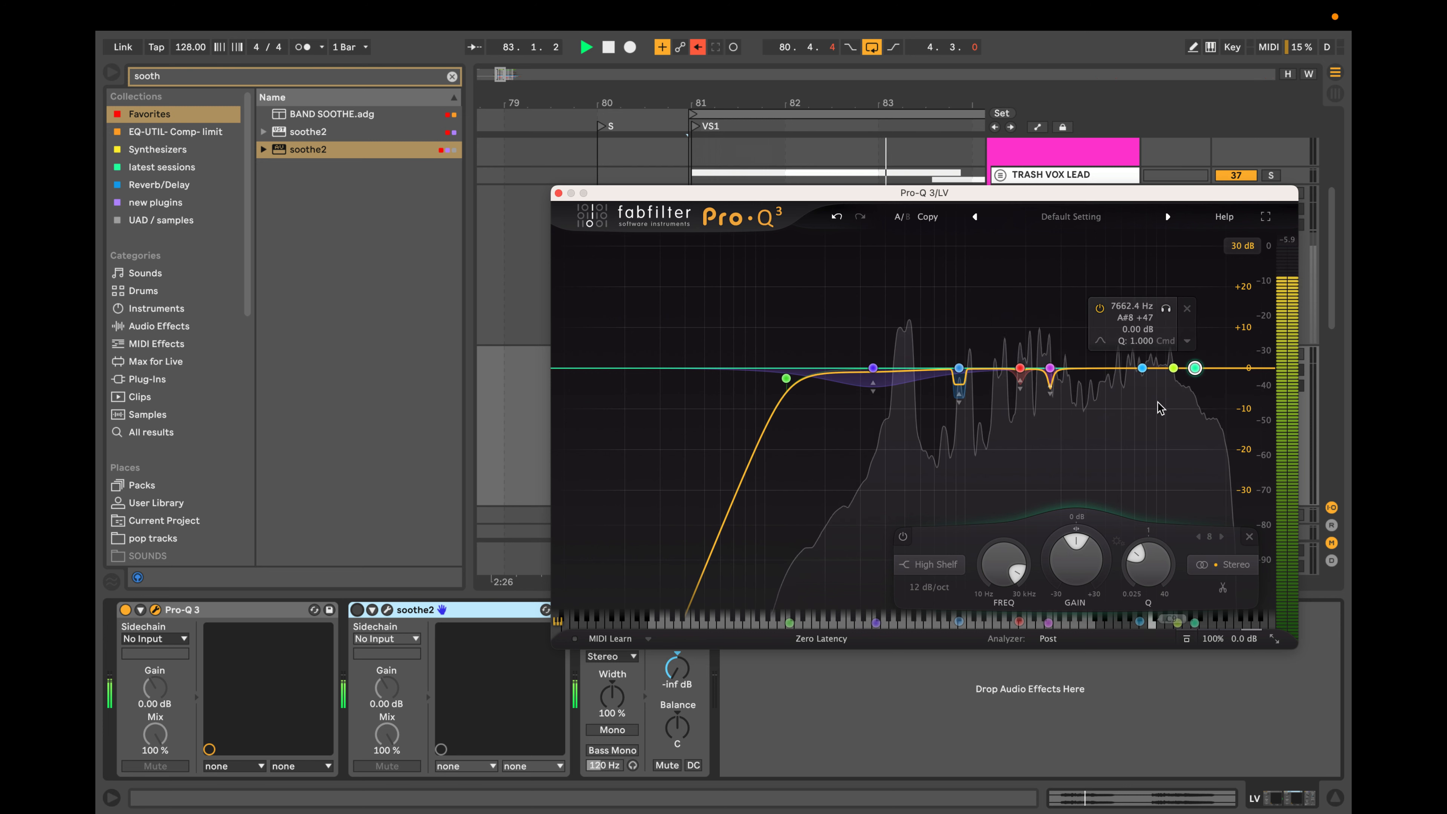
left_click(1226, 309)
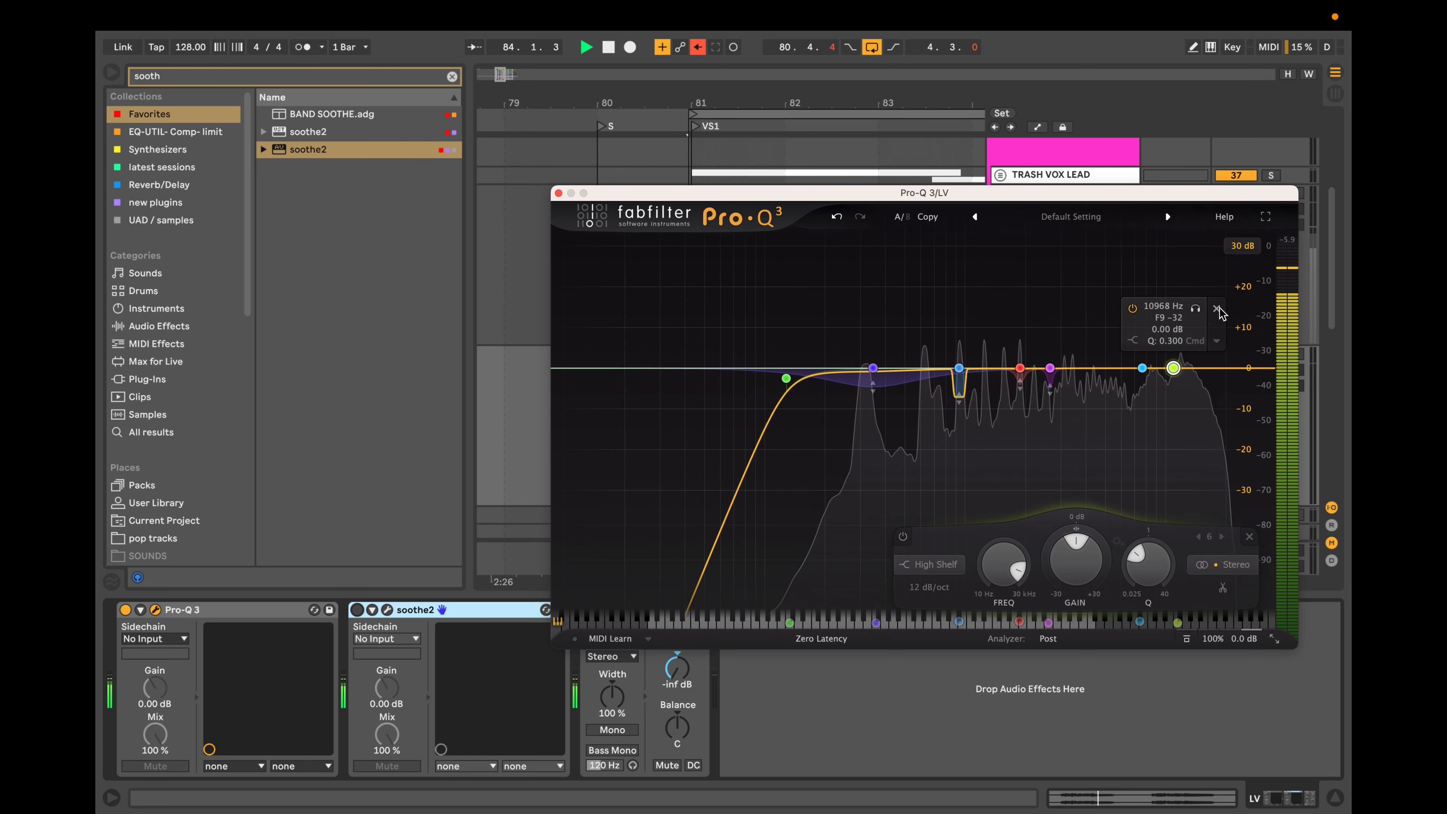
left_click(1219, 309)
left_click(1187, 308)
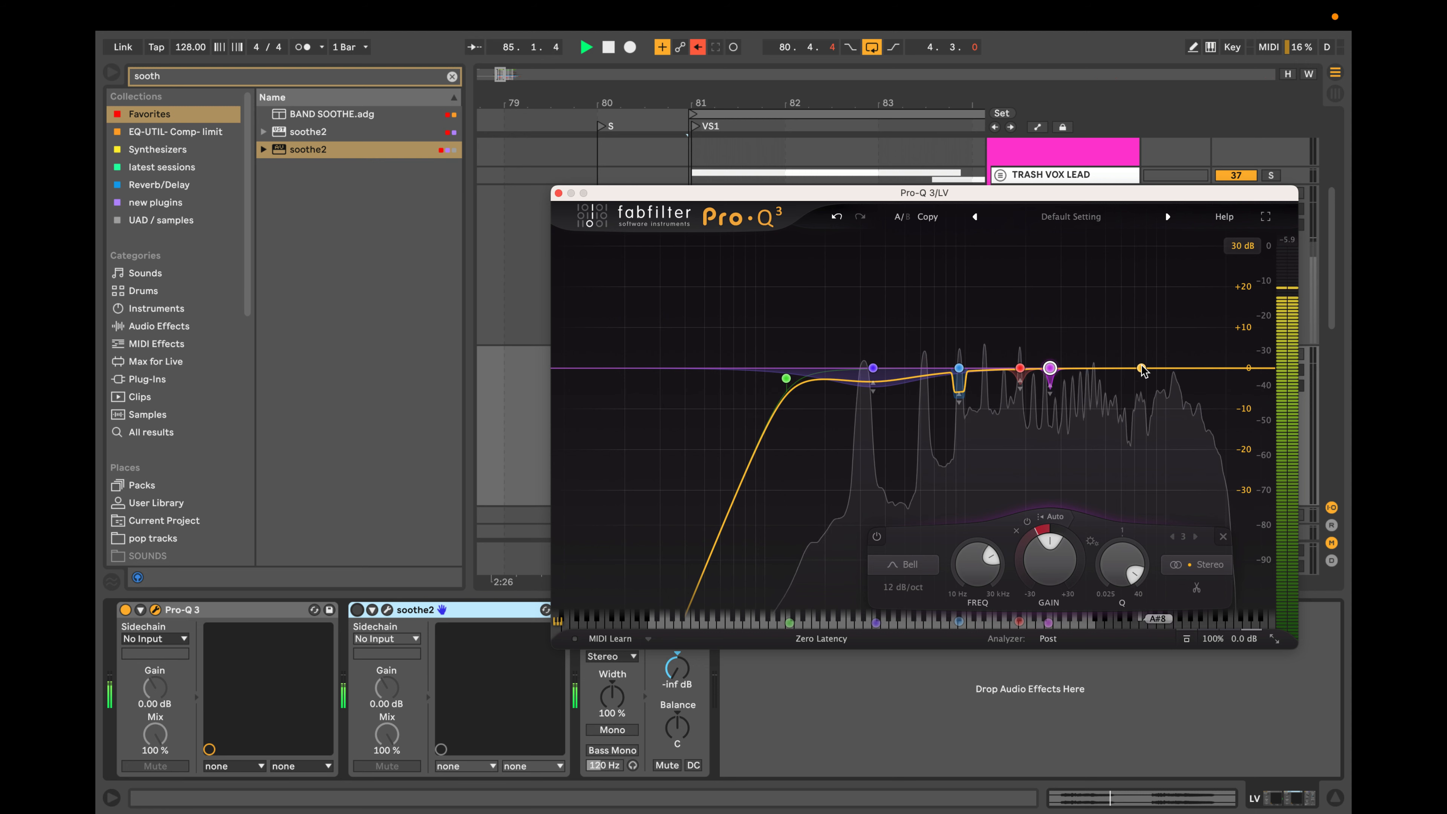
Add a dynamic bell with a 48 dB/oct slope, audition it up to about 9.2 kHz and narrow its Q to about 2.69.
left_click(1142, 369)
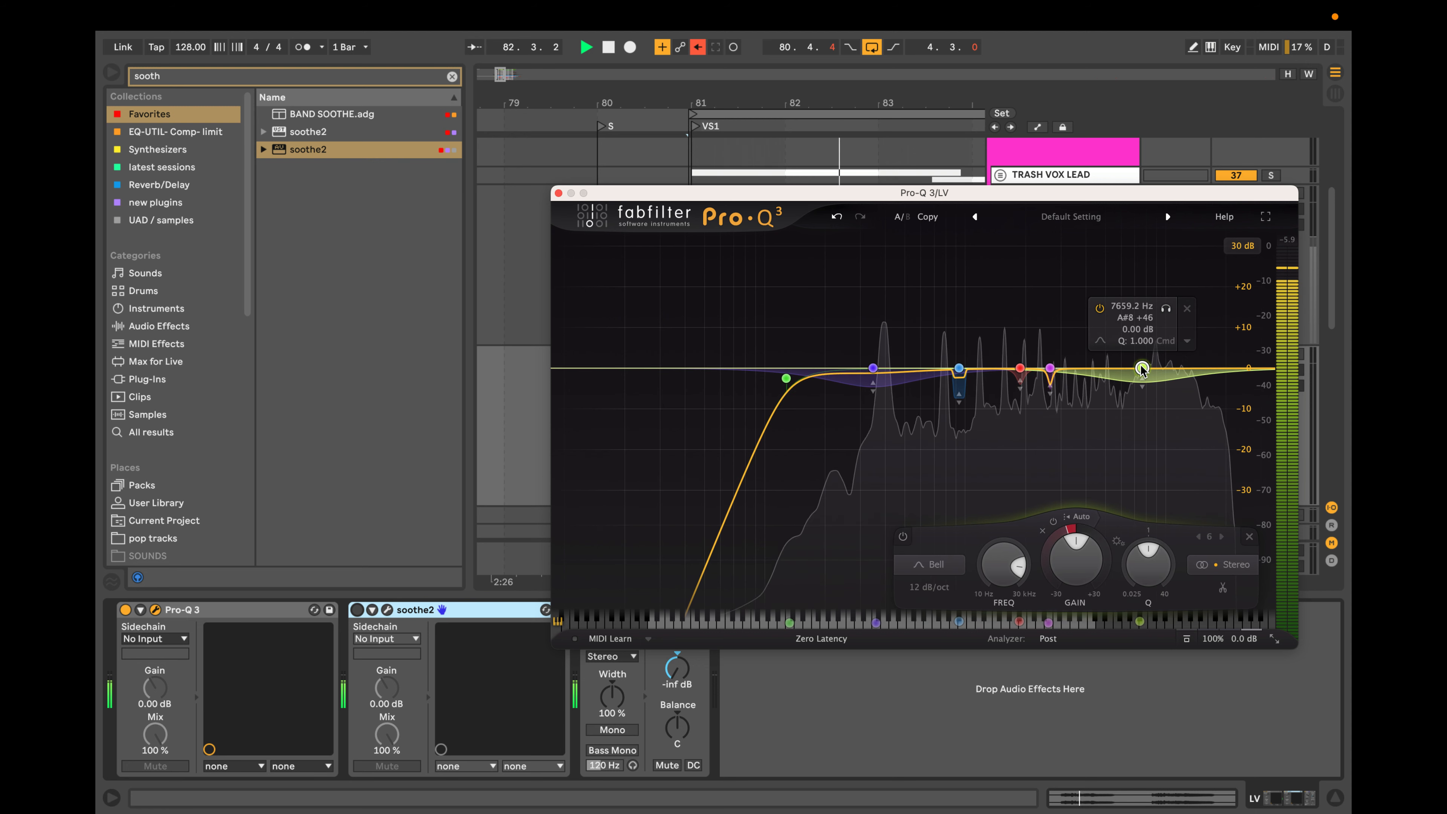
scroll(1142, 369, "down", 3)
scroll(1142, 369, "up", 6)
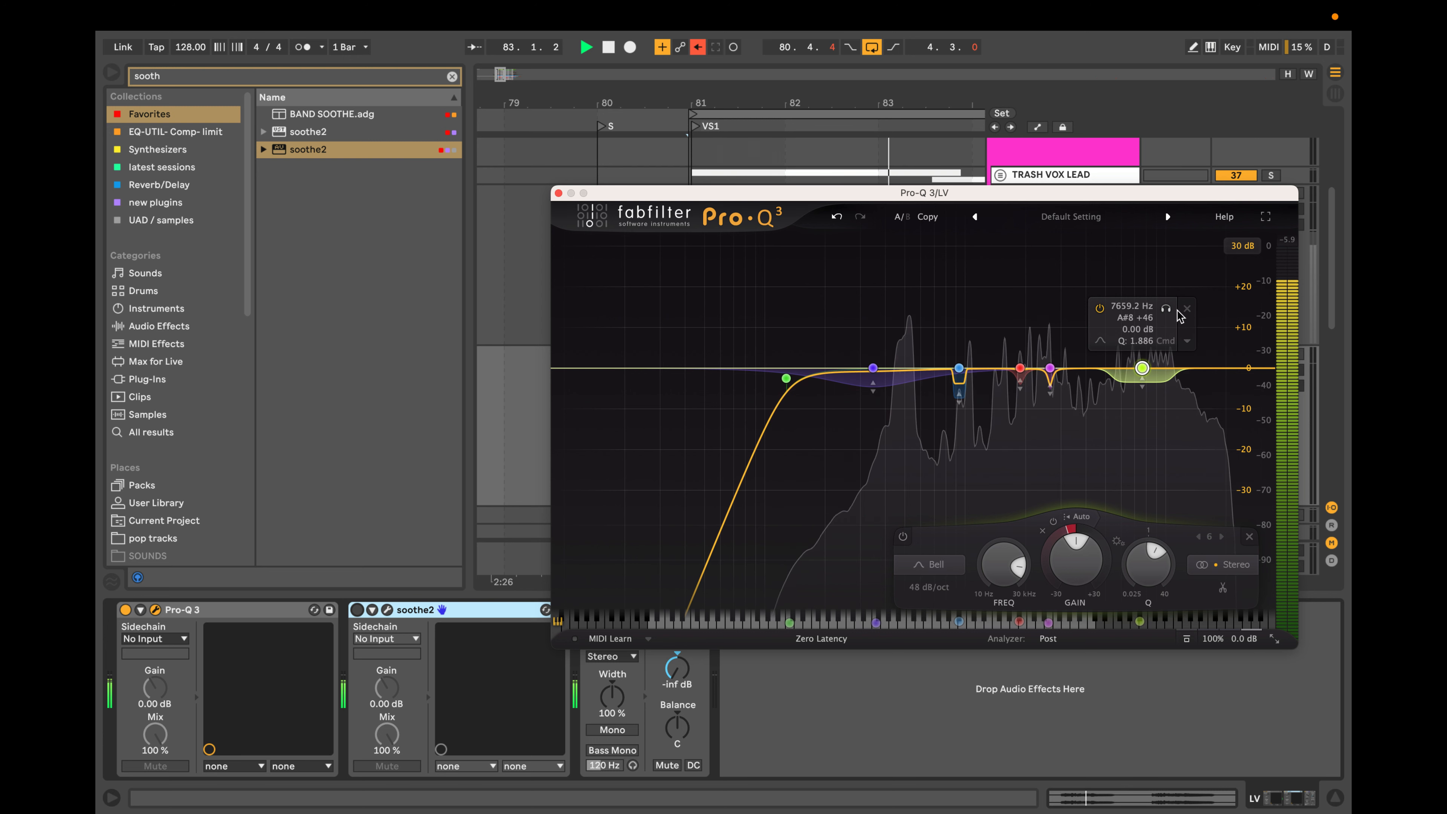
left_click_drag(1169, 309, 1187, 311)
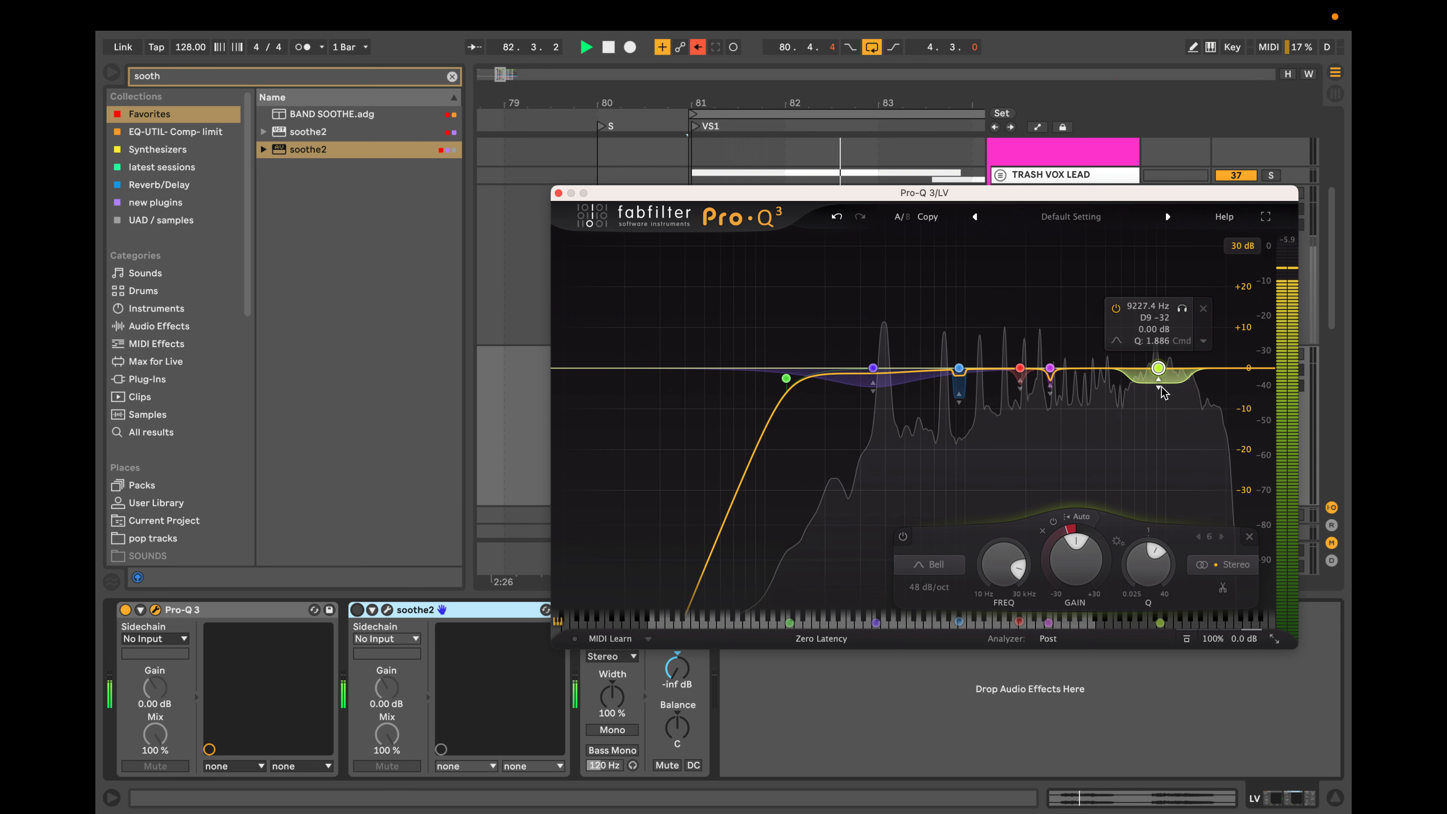
scroll(1158, 388, "up", 1)
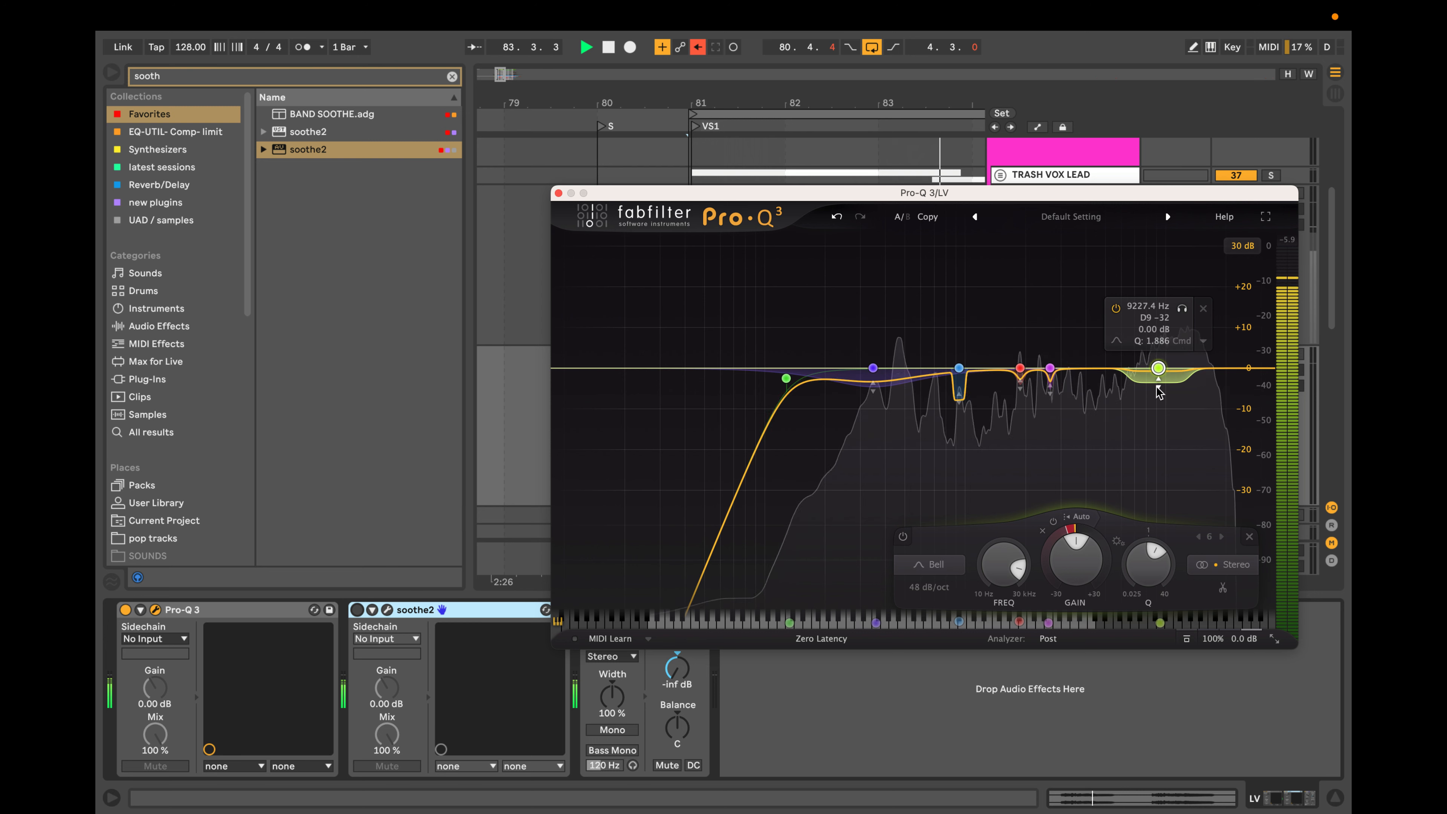
scroll(1159, 393, "up", 1)
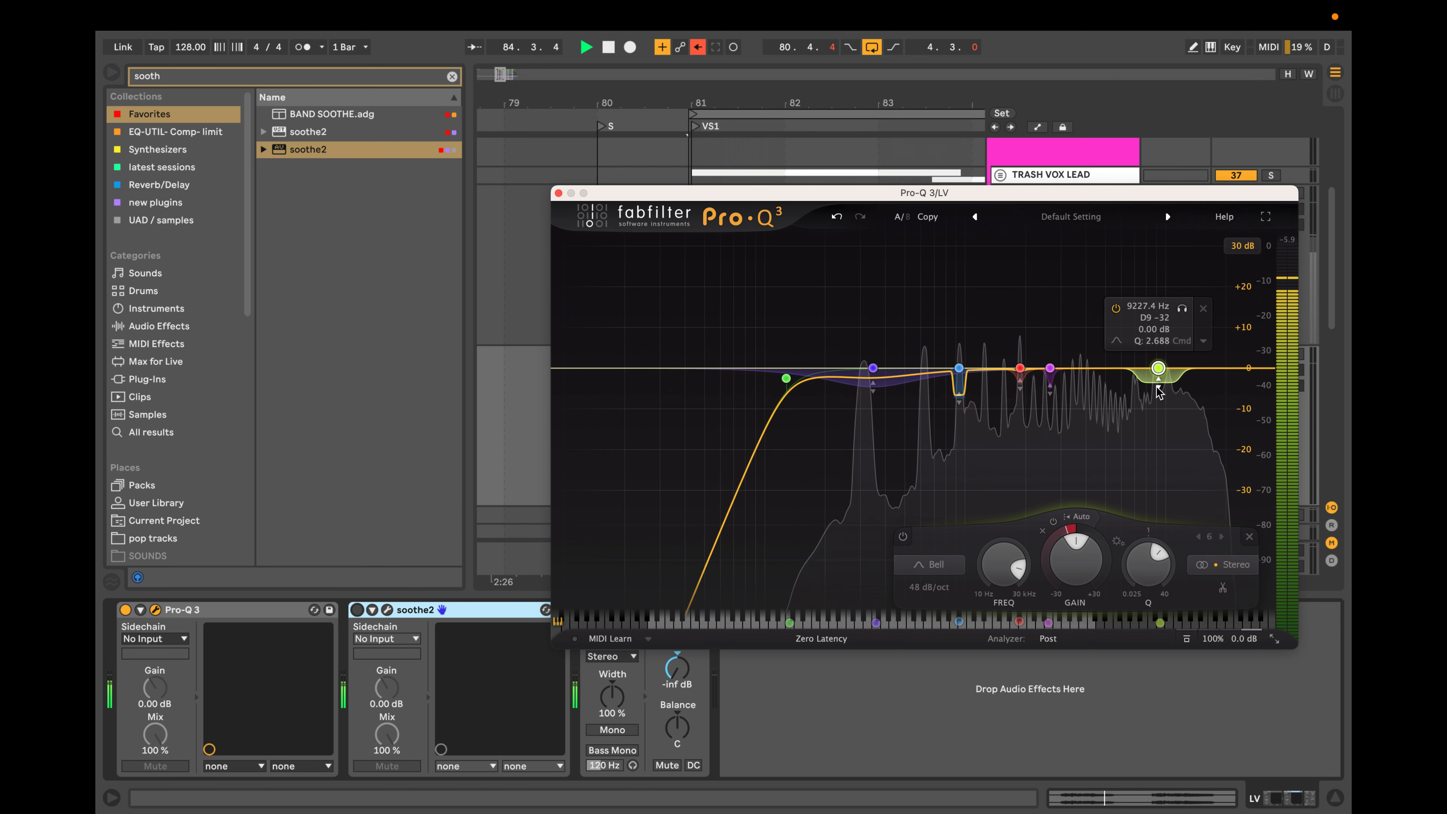
Try a dynamic high shelf at about 14.4 kHz, audition it down to about 12.2 kHz and delete it.
left_click(1198, 368)
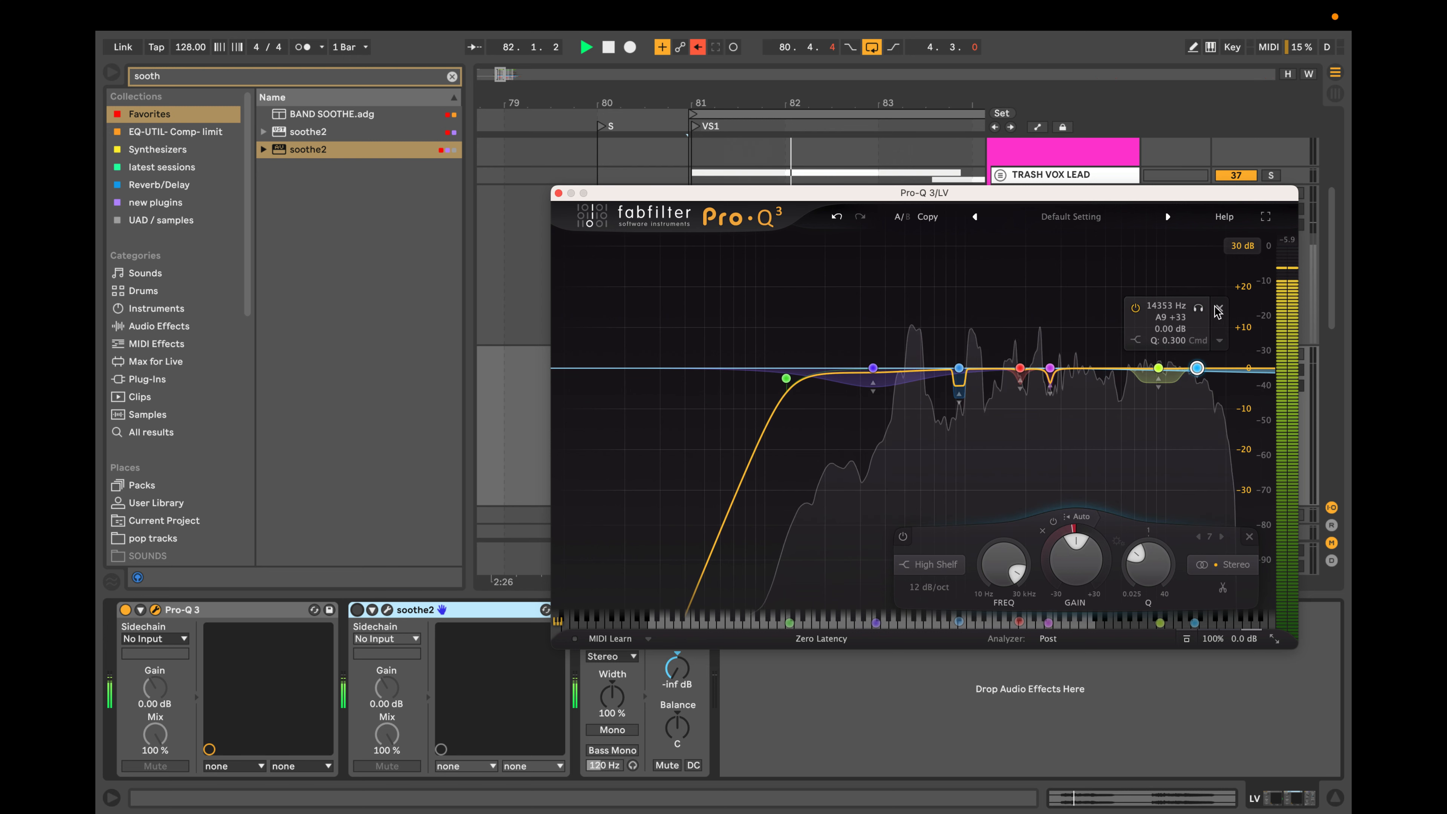
left_click_drag(1197, 368, 1185, 381)
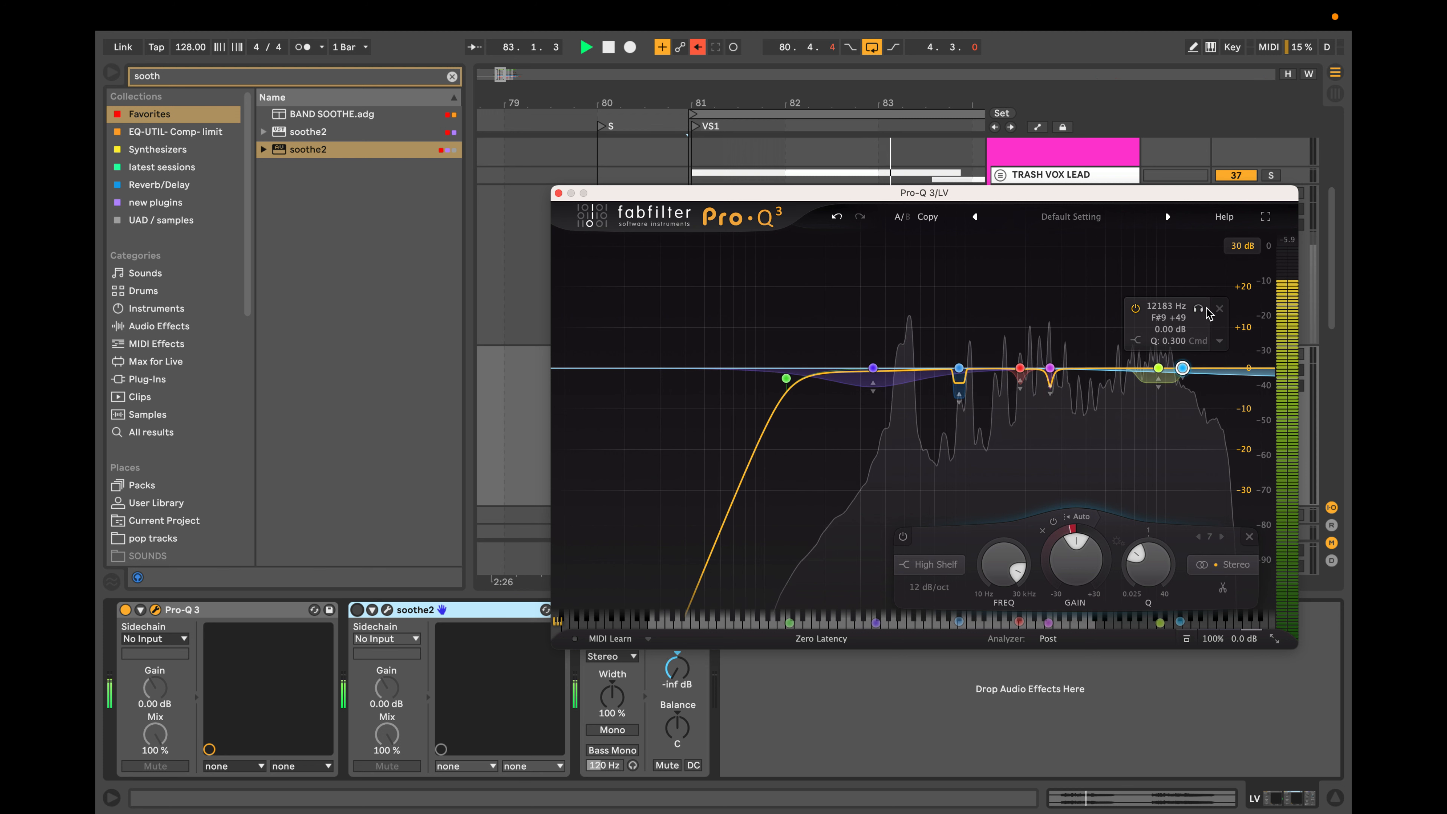
left_click(1218, 310)
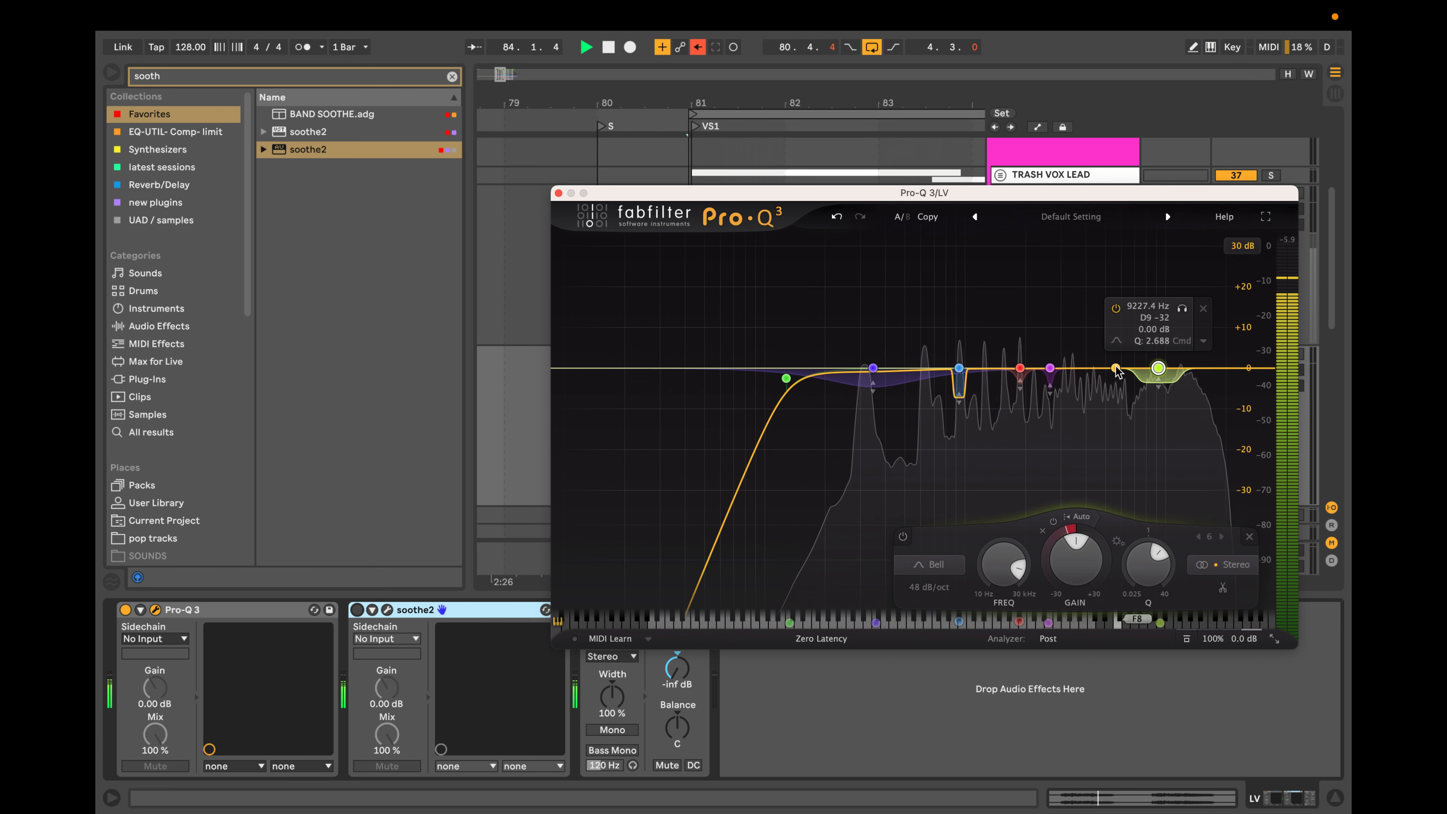
Add a second 48 dB/oct dynamic bell with a Q of about 2.12 and audition it to about 11.2 kHz.
left_click(1117, 372)
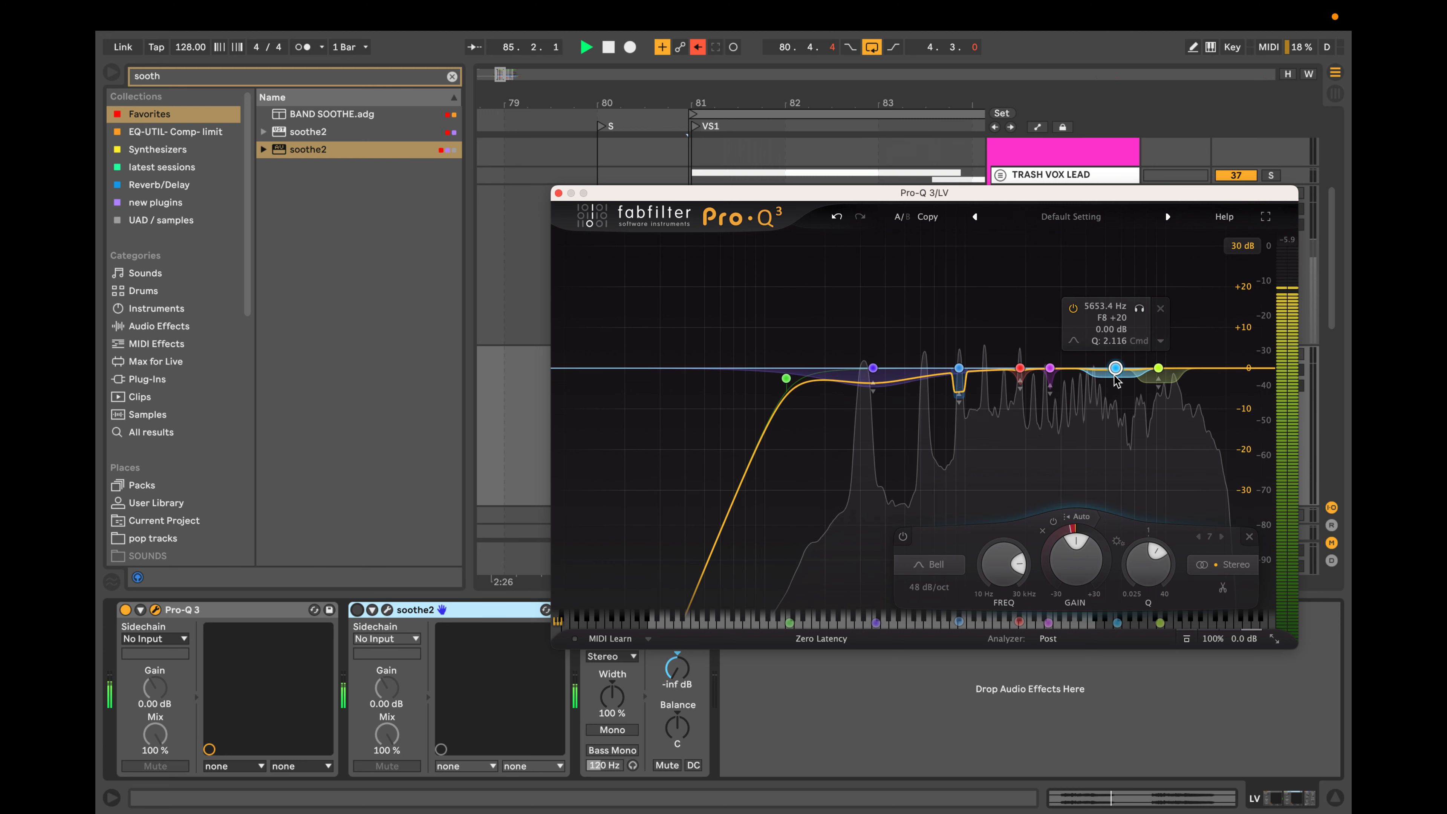
left_click_drag(1115, 370, 1186, 369)
left_click(1199, 308)
left_click(1199, 308)
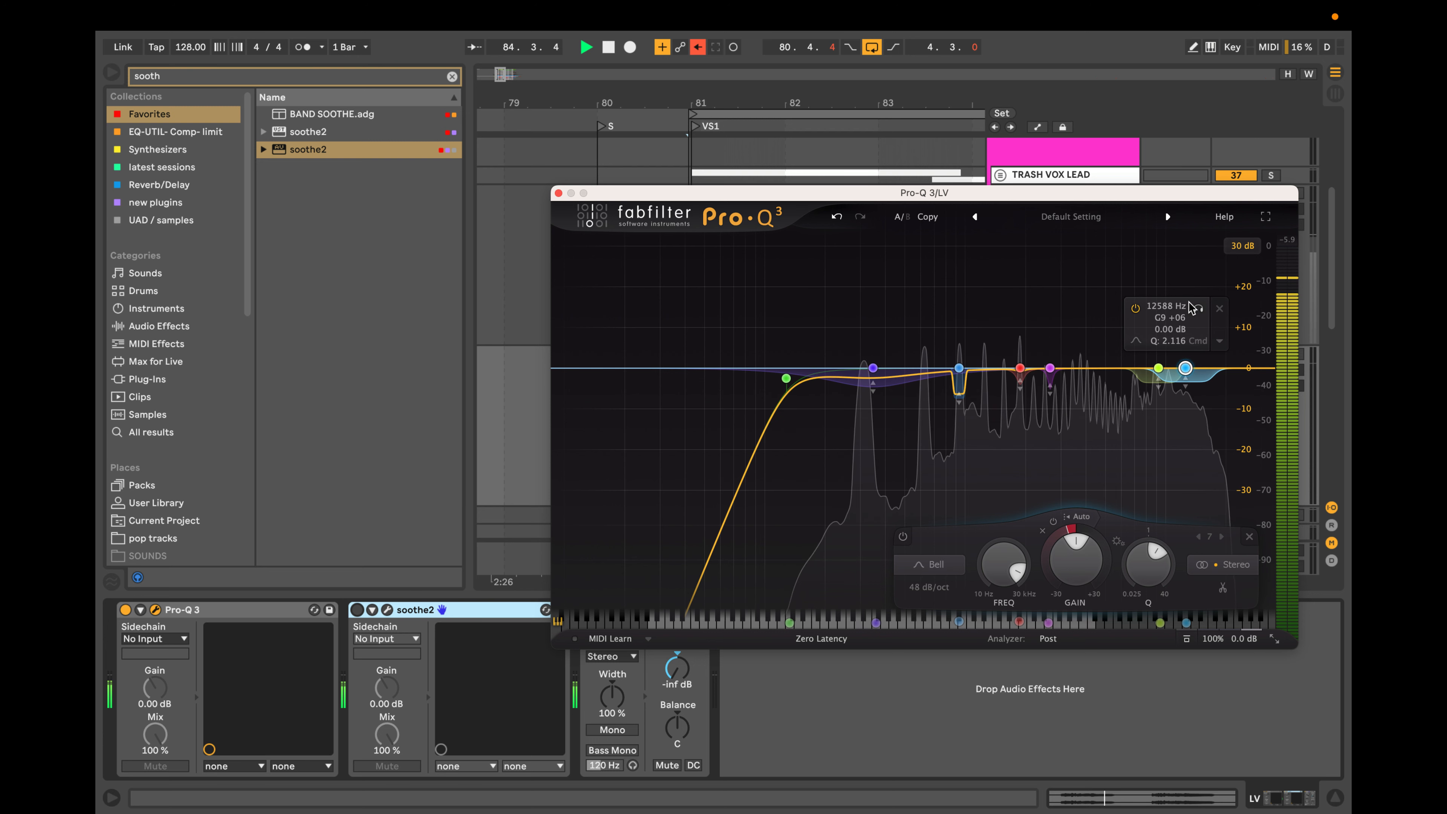
left_click_drag(1199, 308, 1192, 308)
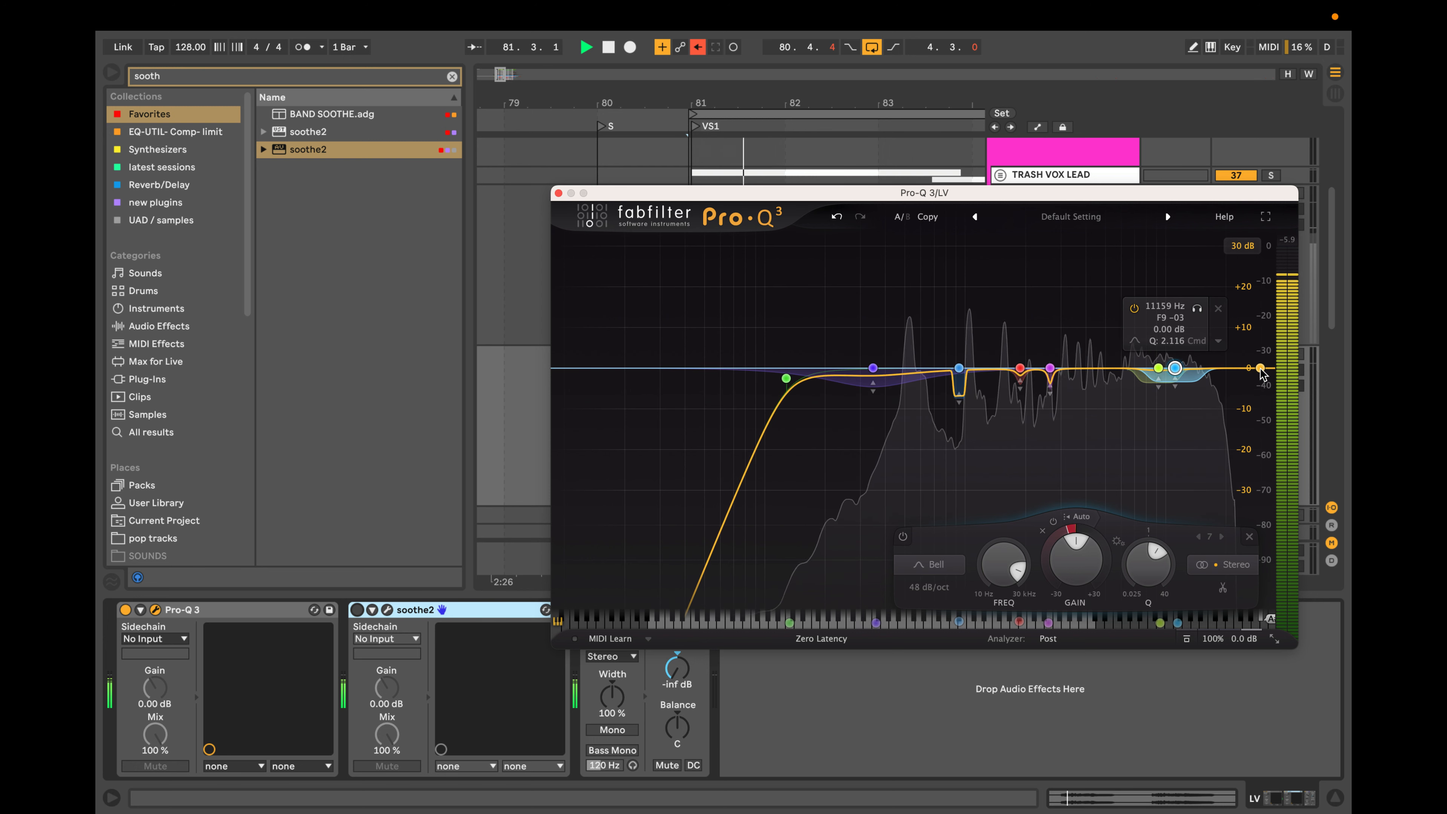
Try a high shelf at about 27.9 kHz boosted by about 23.8 dB, and delete the band.
left_click_drag(1262, 373, 1257, 294)
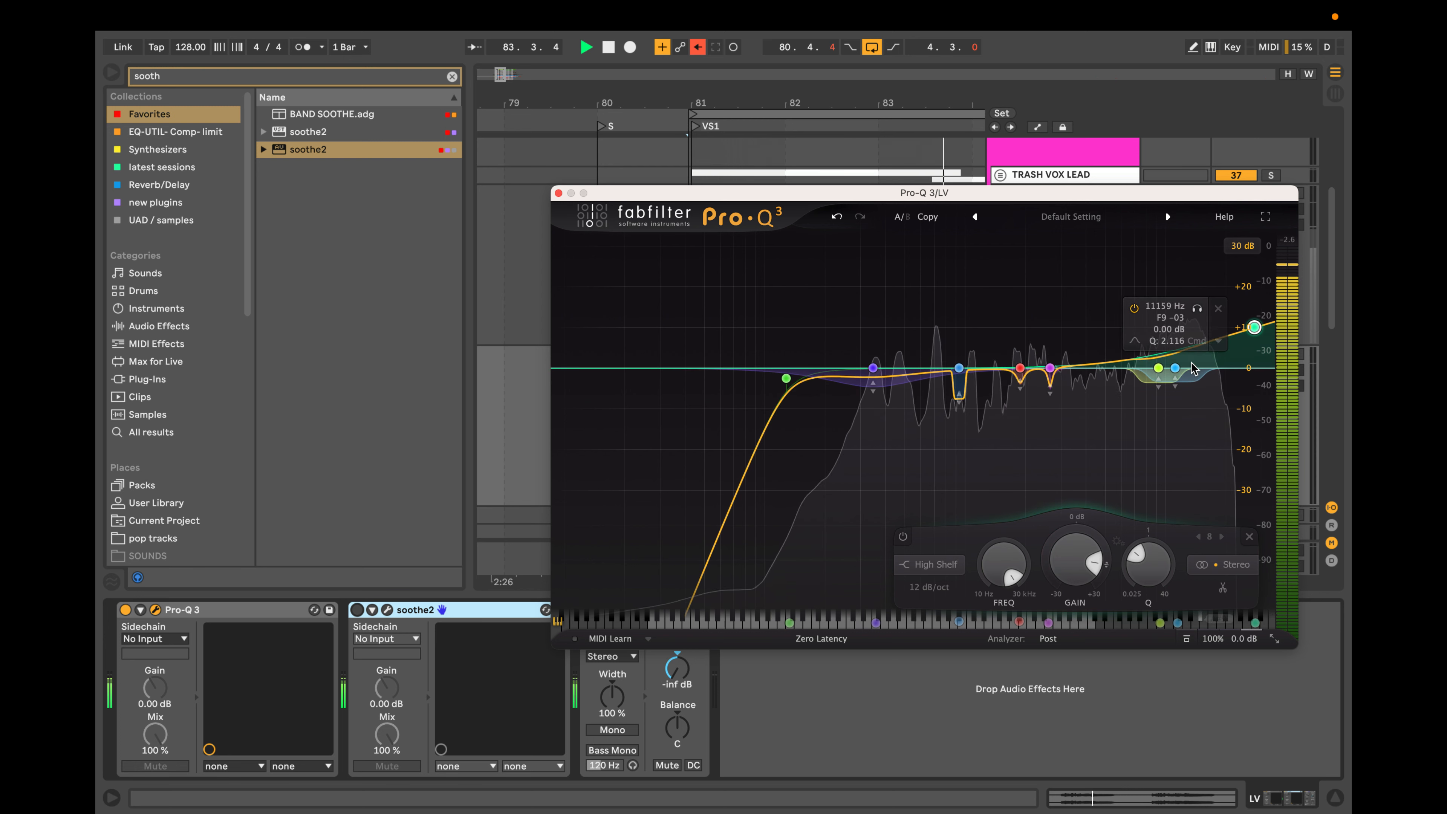
left_click_drag(1252, 323, 1252, 316)
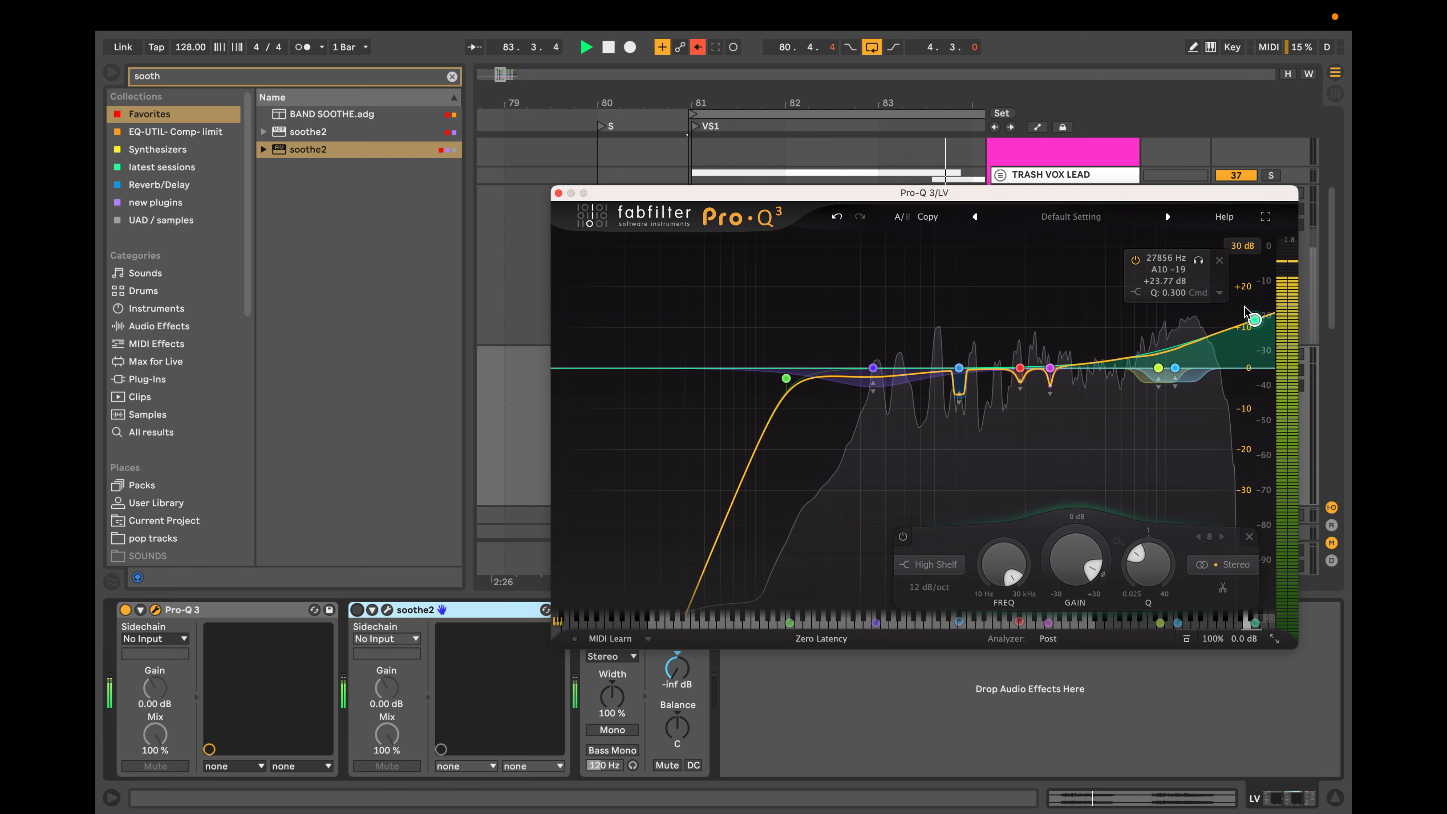
left_click(1220, 260)
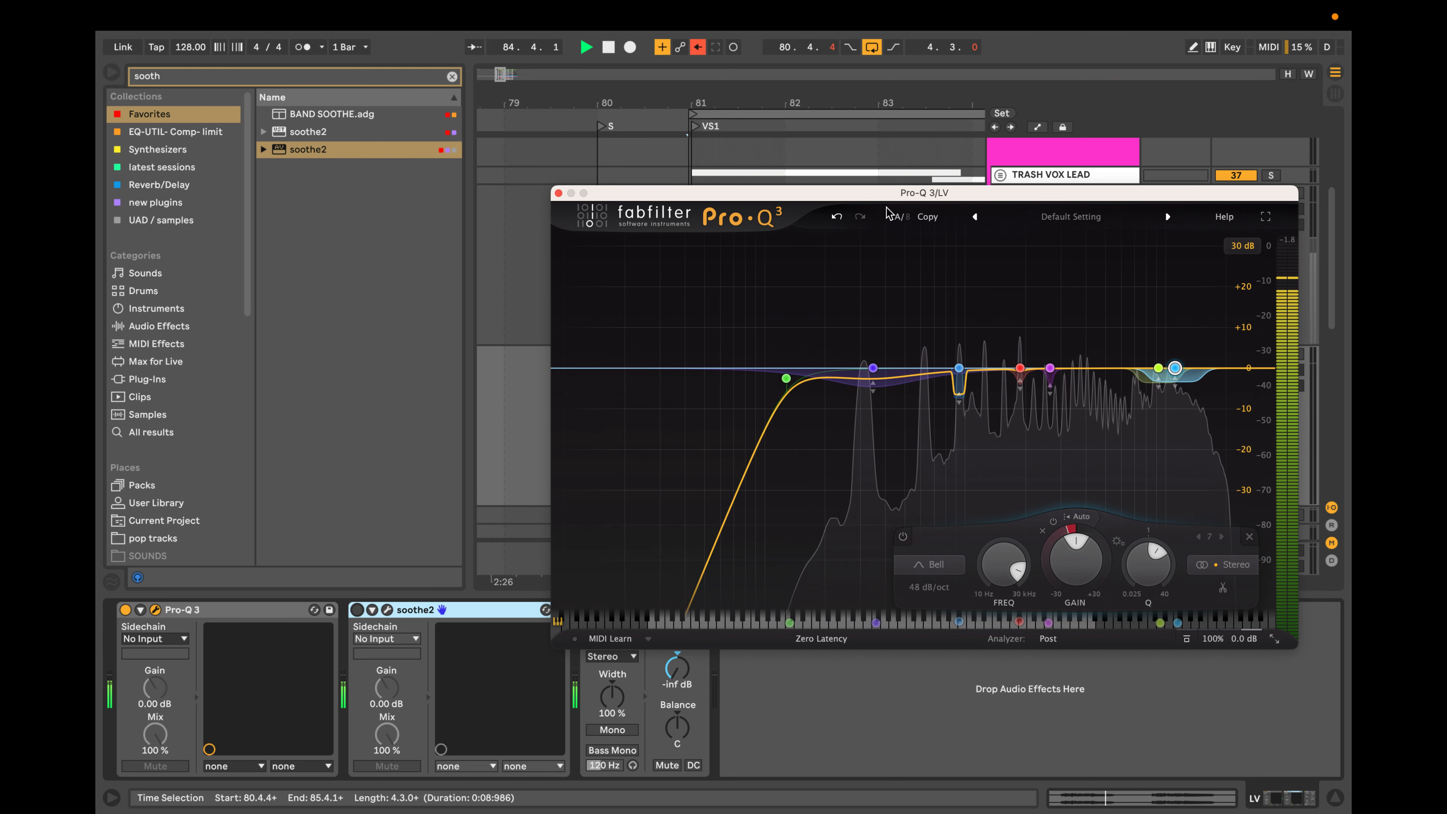
Turn off the Utility device on the duplicate LV track and play back the vocal.
left_click_drag(892, 195, 981, 542)
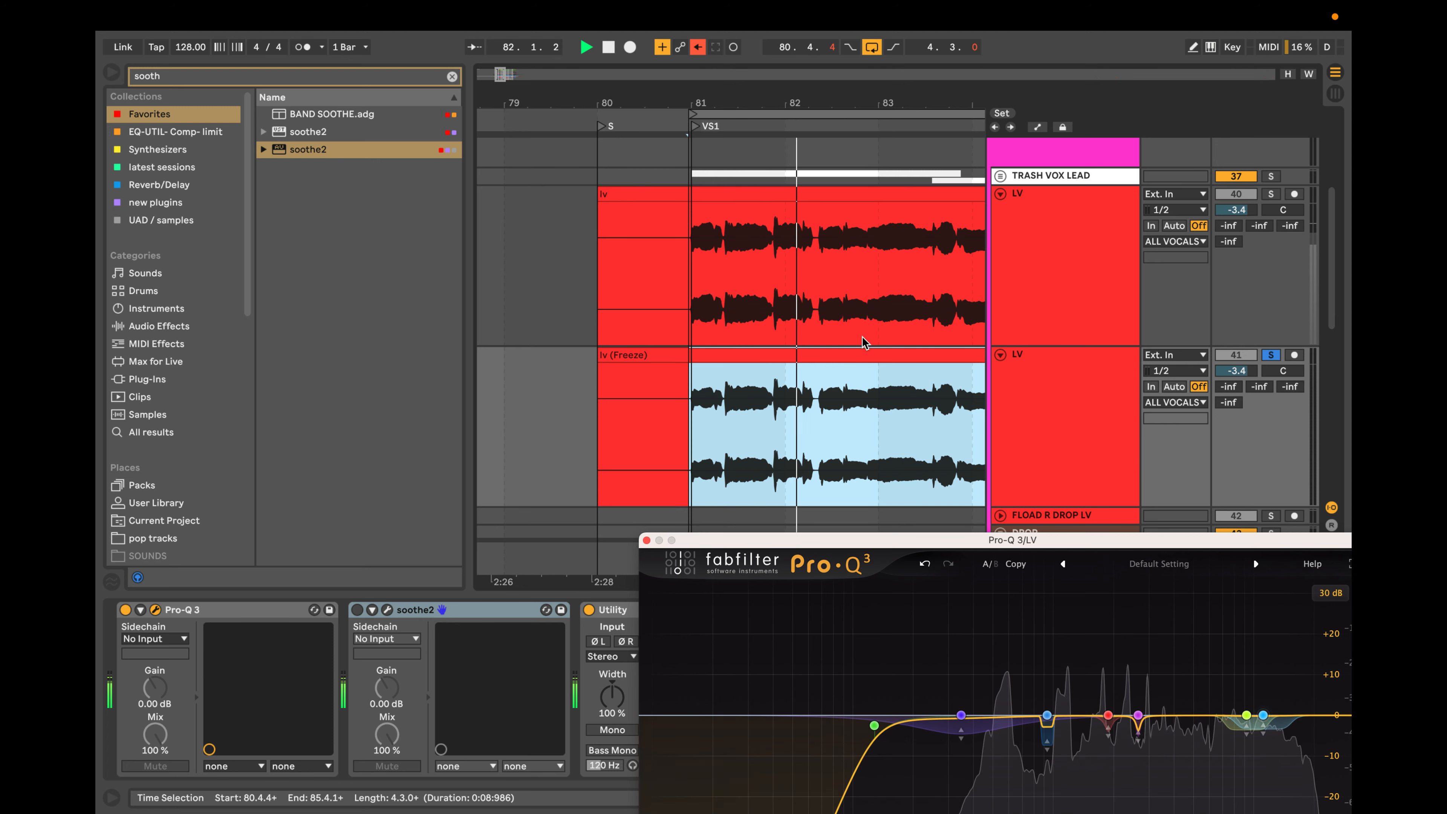
left_click(589, 610)
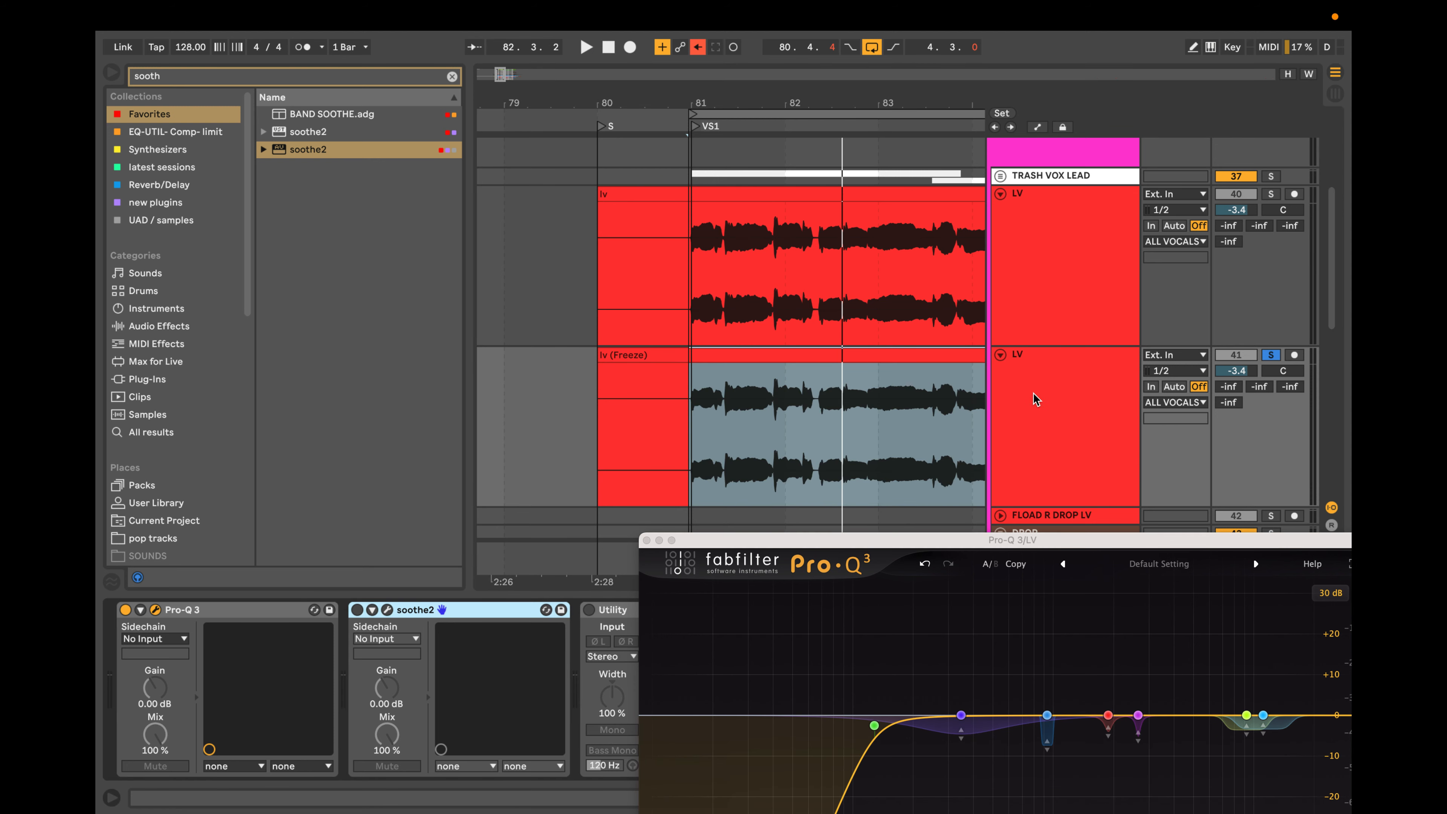
scroll(641, 495, "down", 2)
scroll(641, 495, "down", 6)
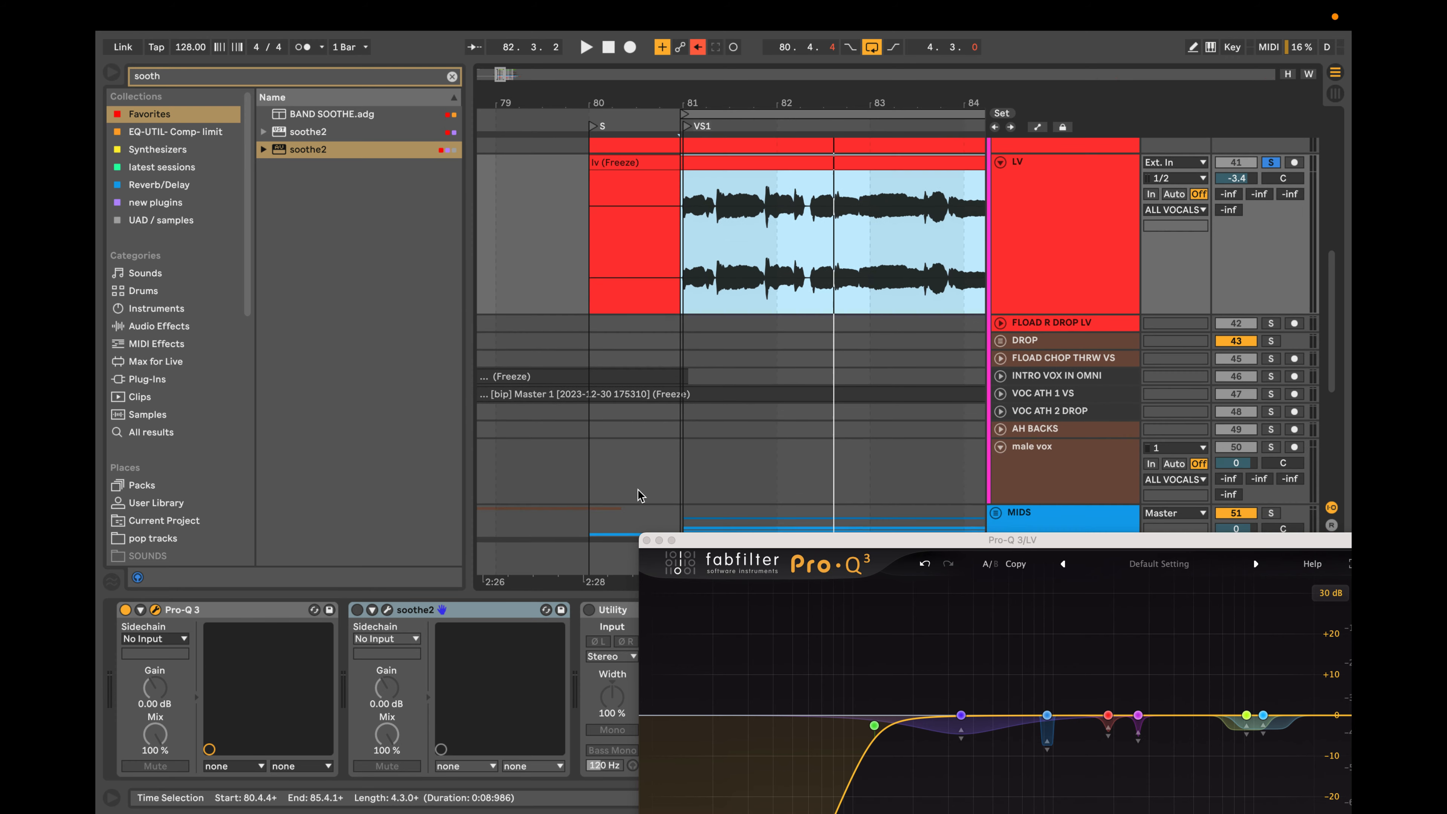
left_click_drag(730, 541, 698, 513)
key("space")
Split the short section from about 82.1.4 to 82.2.1 of the duplicate LV audio into its own clip.
scroll(715, 438, "up", 5)
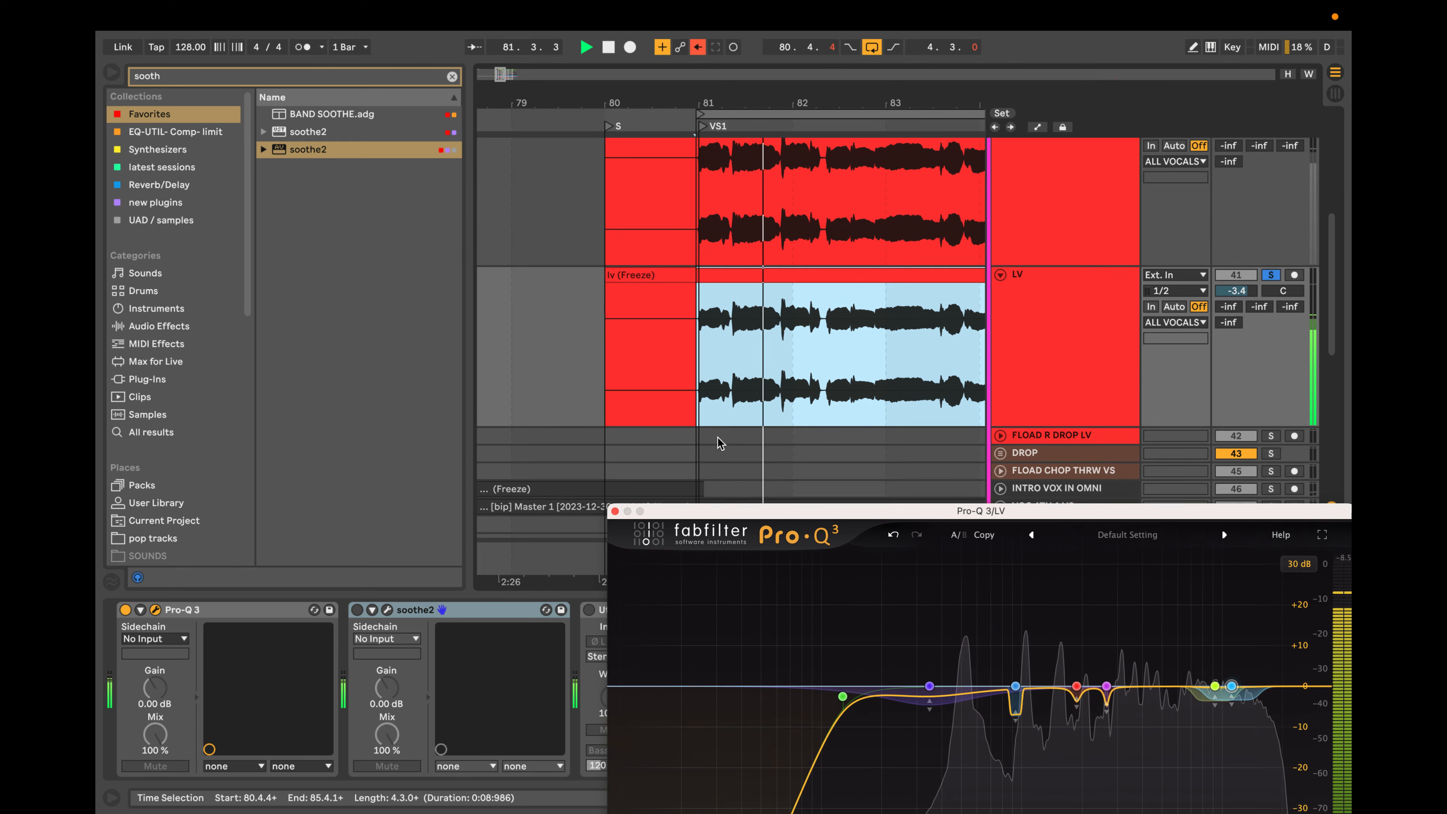
scroll(816, 416, "right", 4)
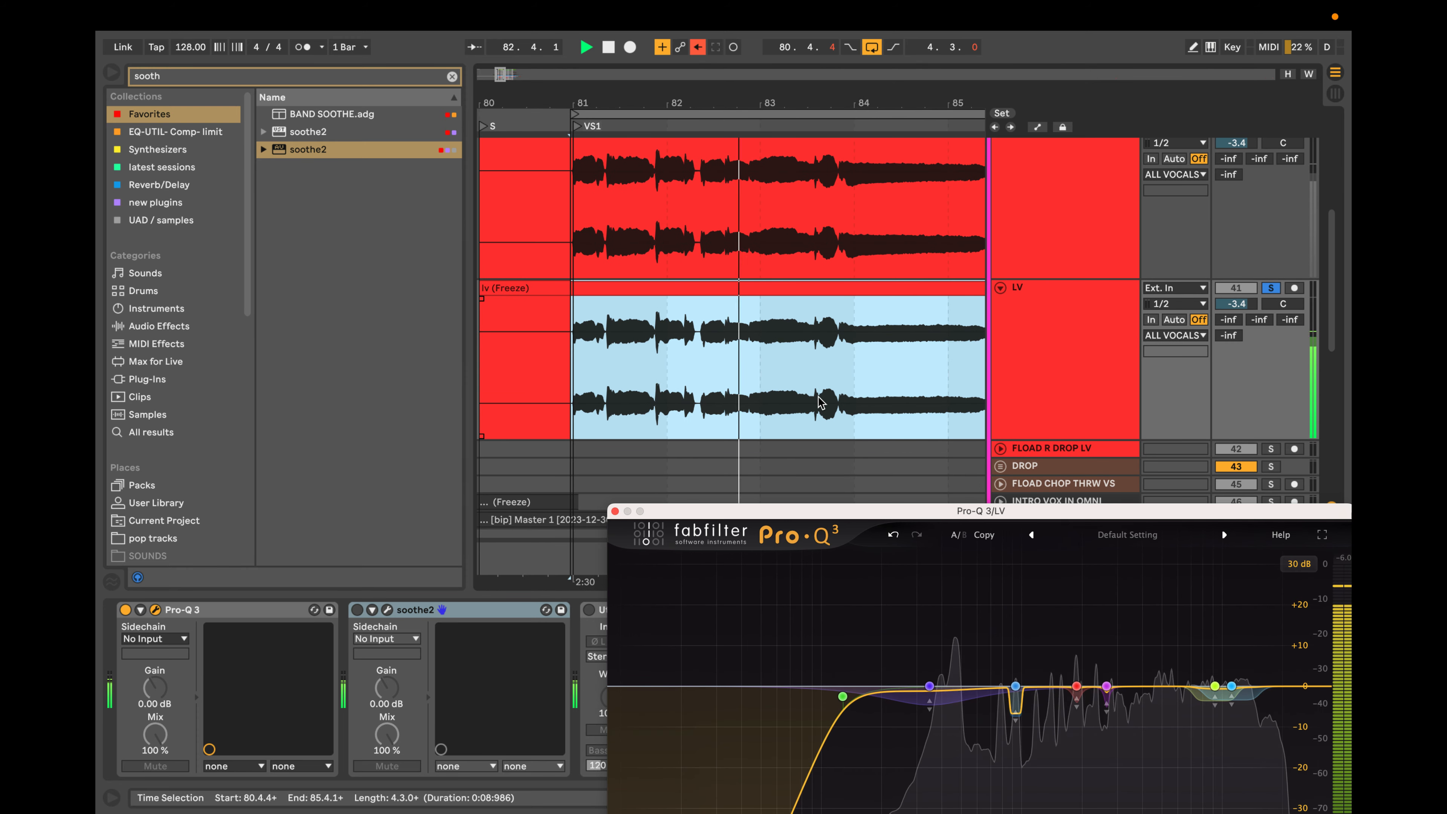
scroll(689, 354, "up", 6)
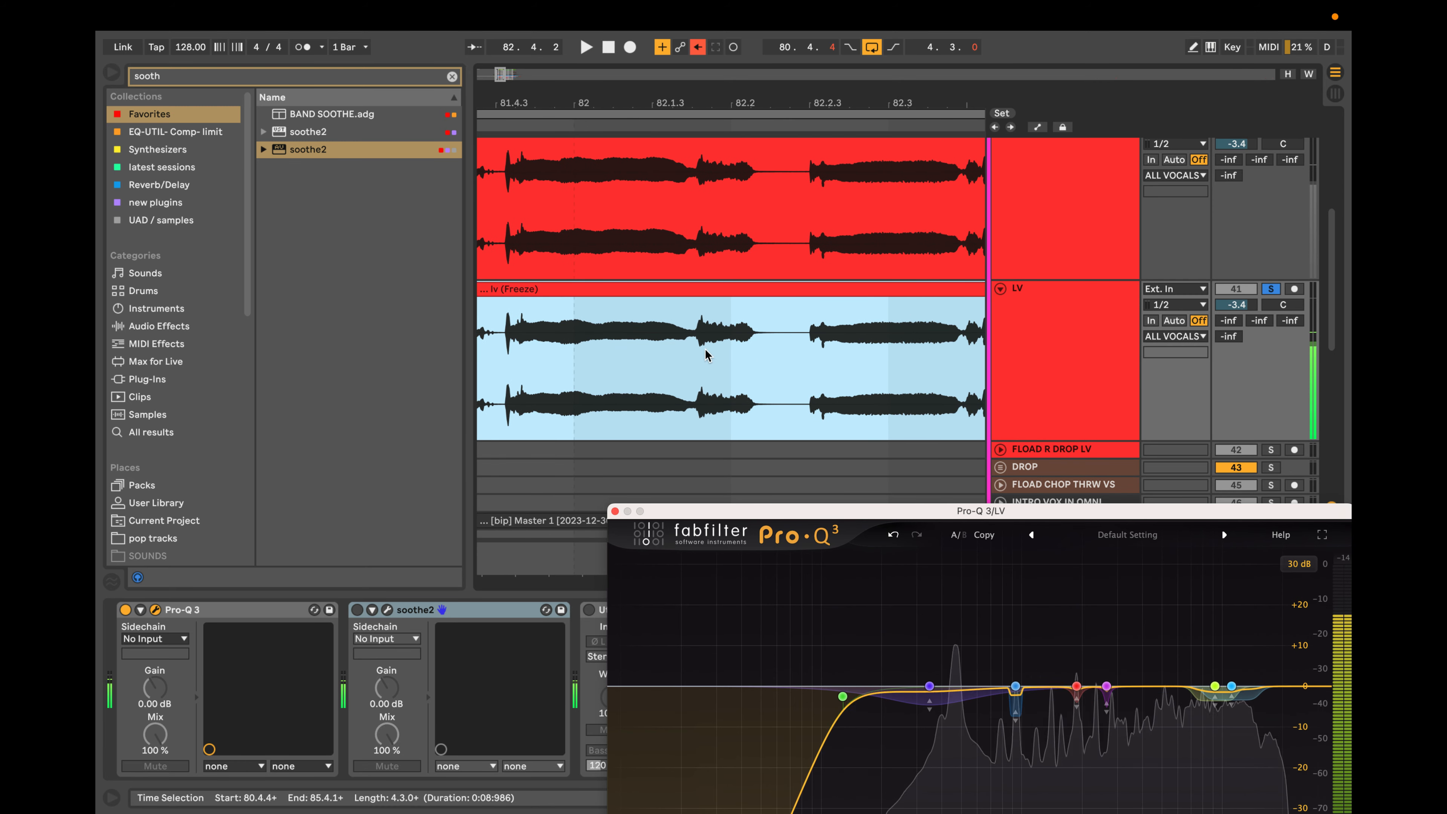
key("space")
left_click(693, 349)
left_click_drag(694, 349, 753, 350)
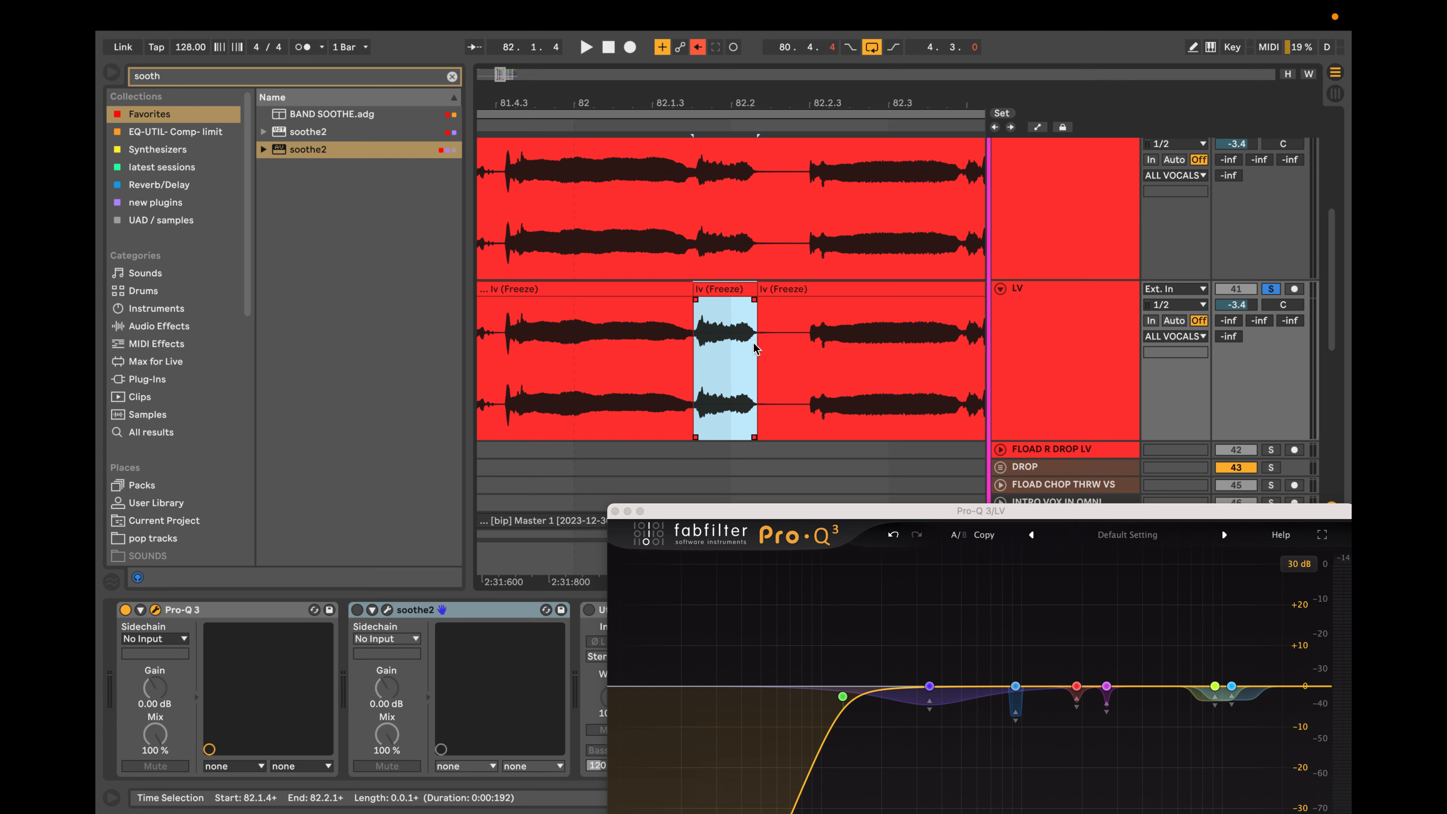
Try lowering the short split clip's gain to -5.33 dB and reset it to 0.00 dB.
key("shift+Tab")
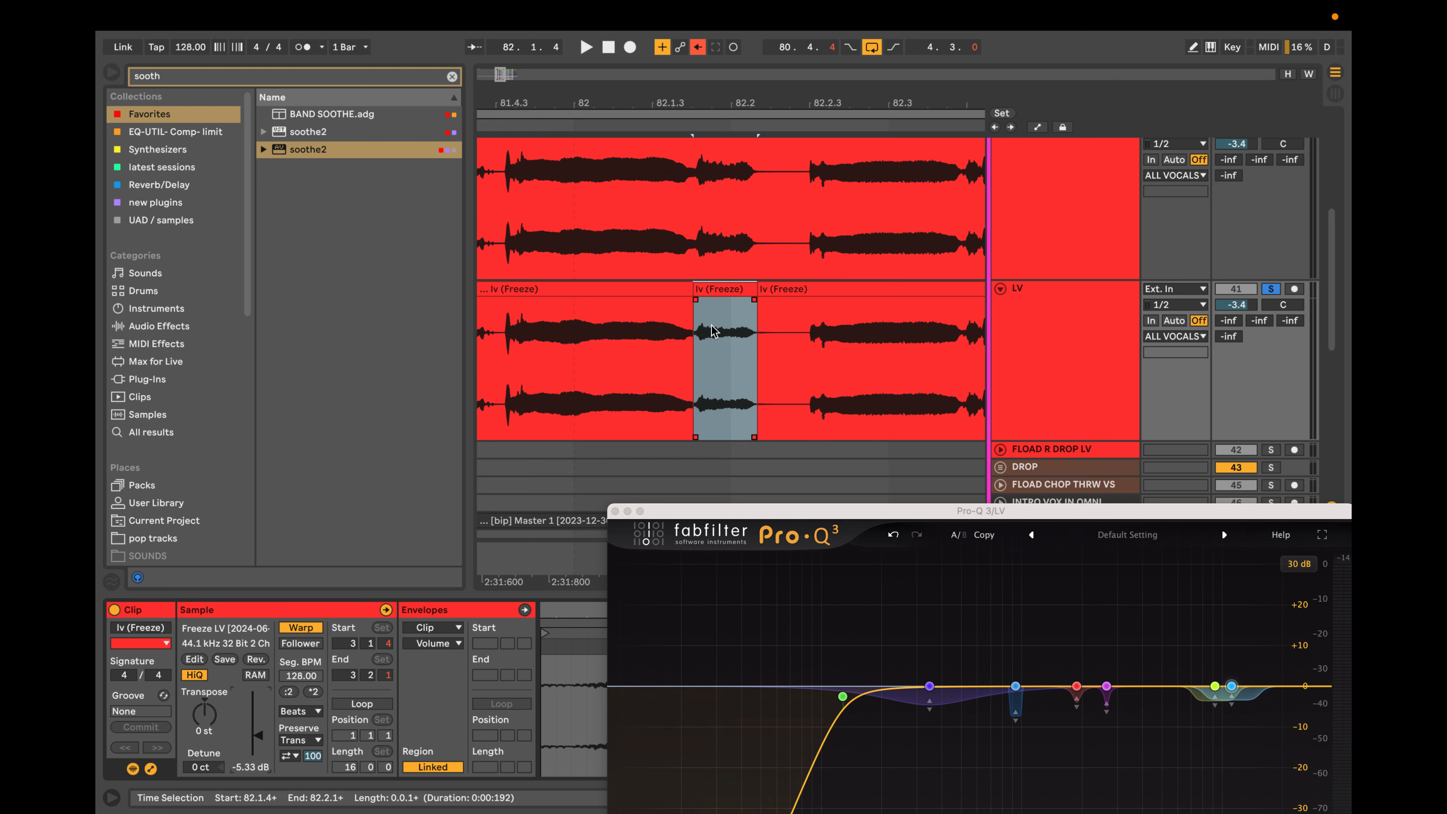
left_click(686, 353)
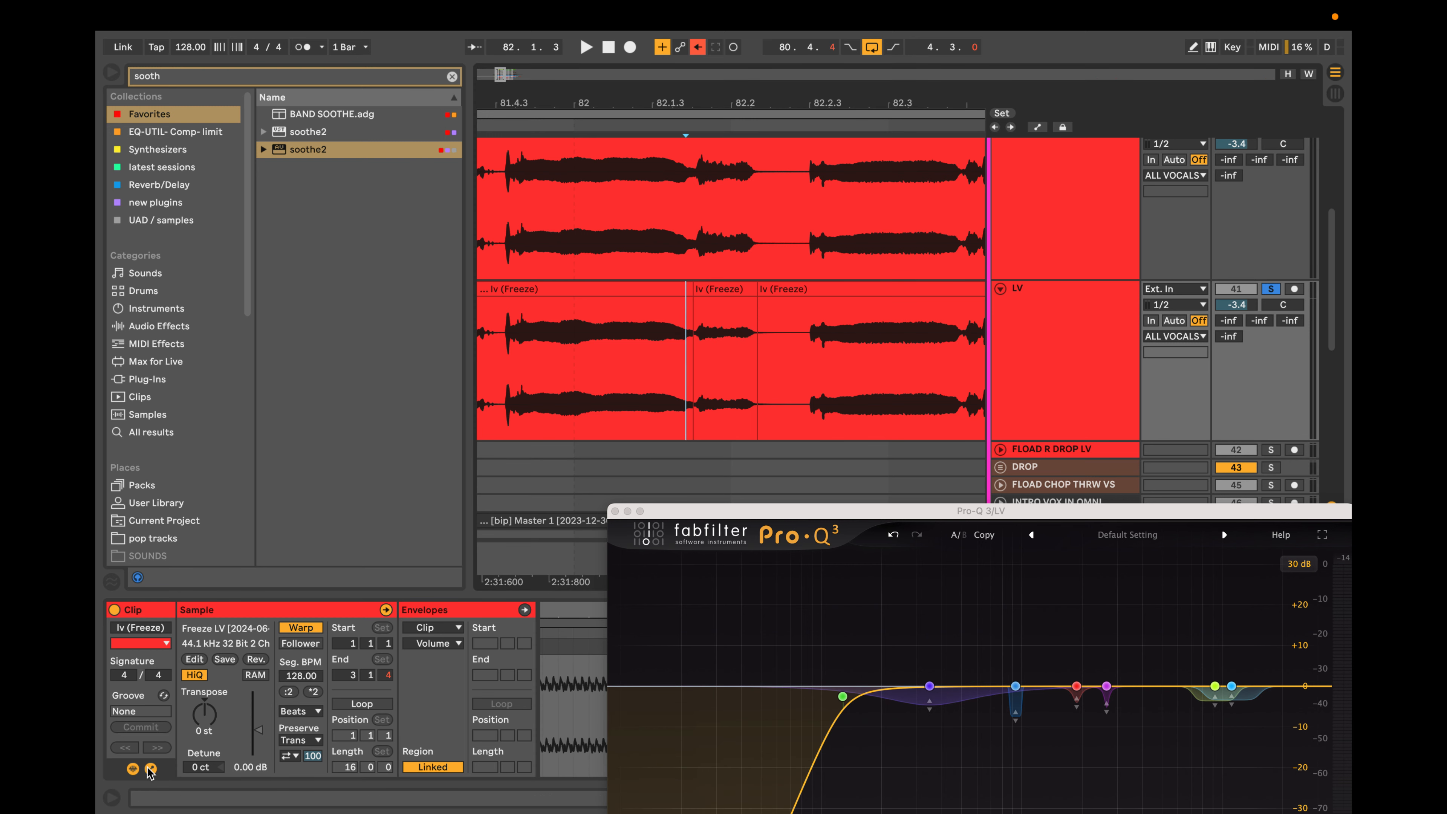
left_click(729, 289)
double_click(255, 731)
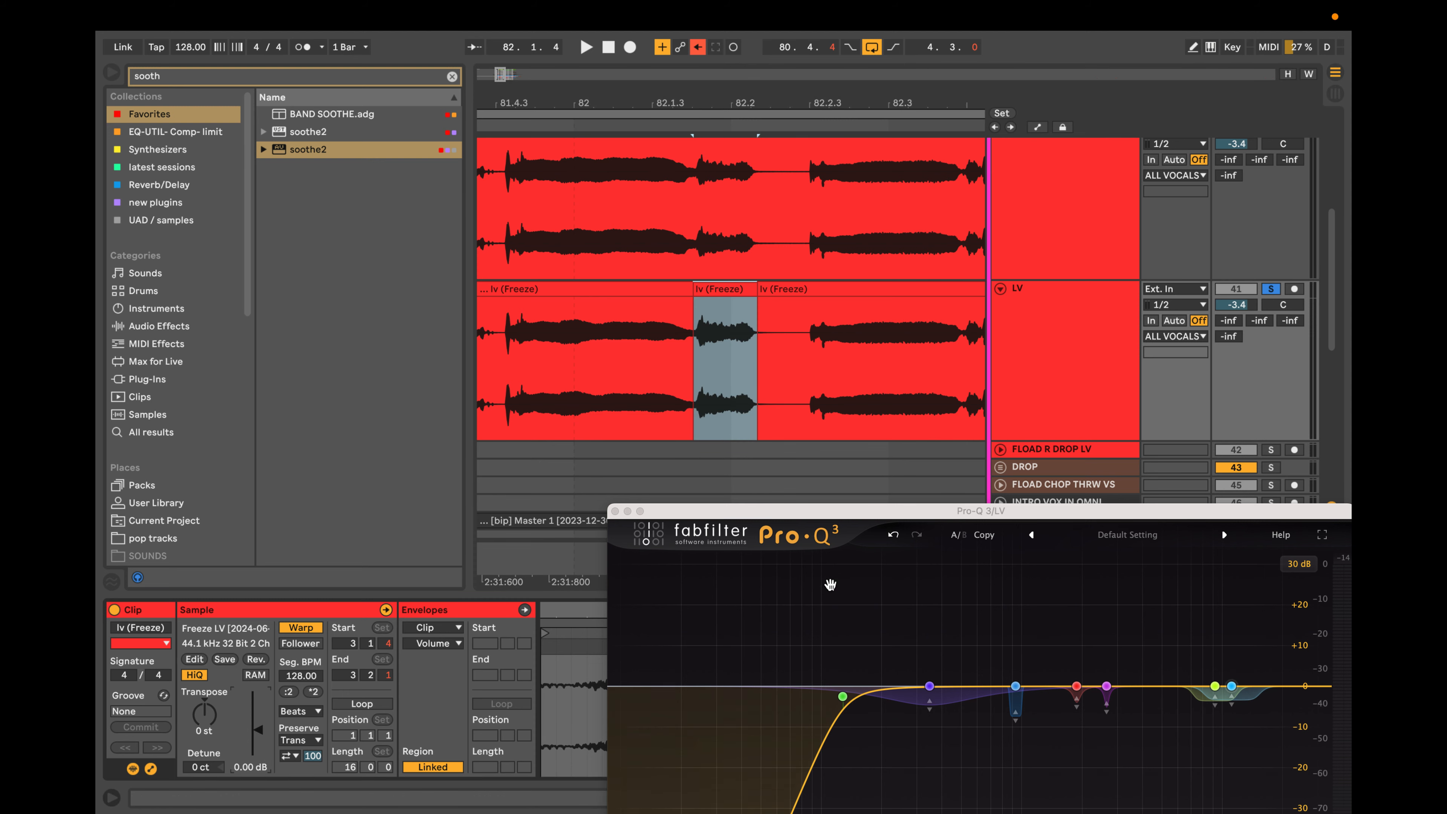
Audition the vocal and loop playback from the start of the short split clip at 82.1.4.
left_click_drag(1224, 513, 1056, 277)
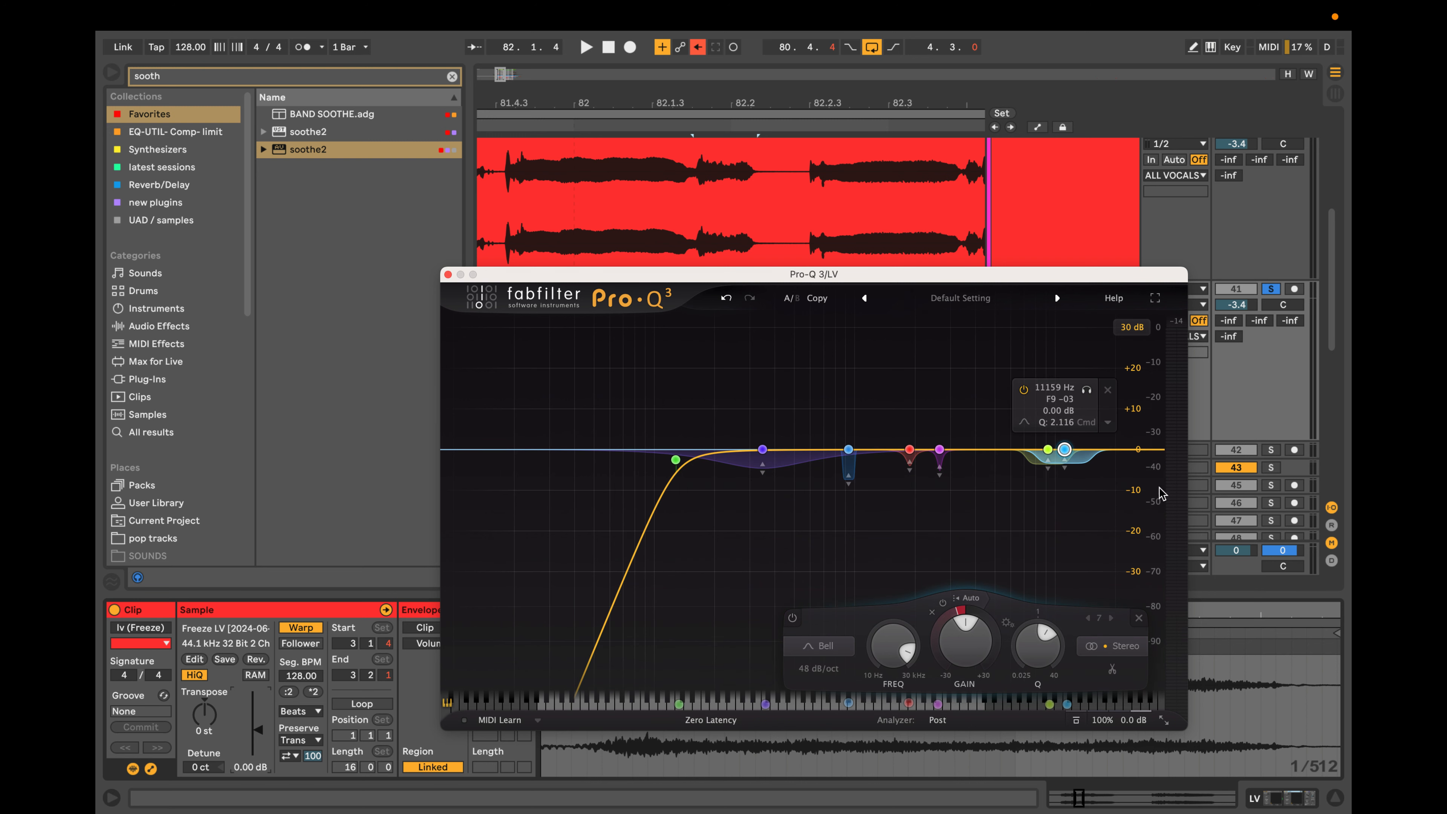
key("space")
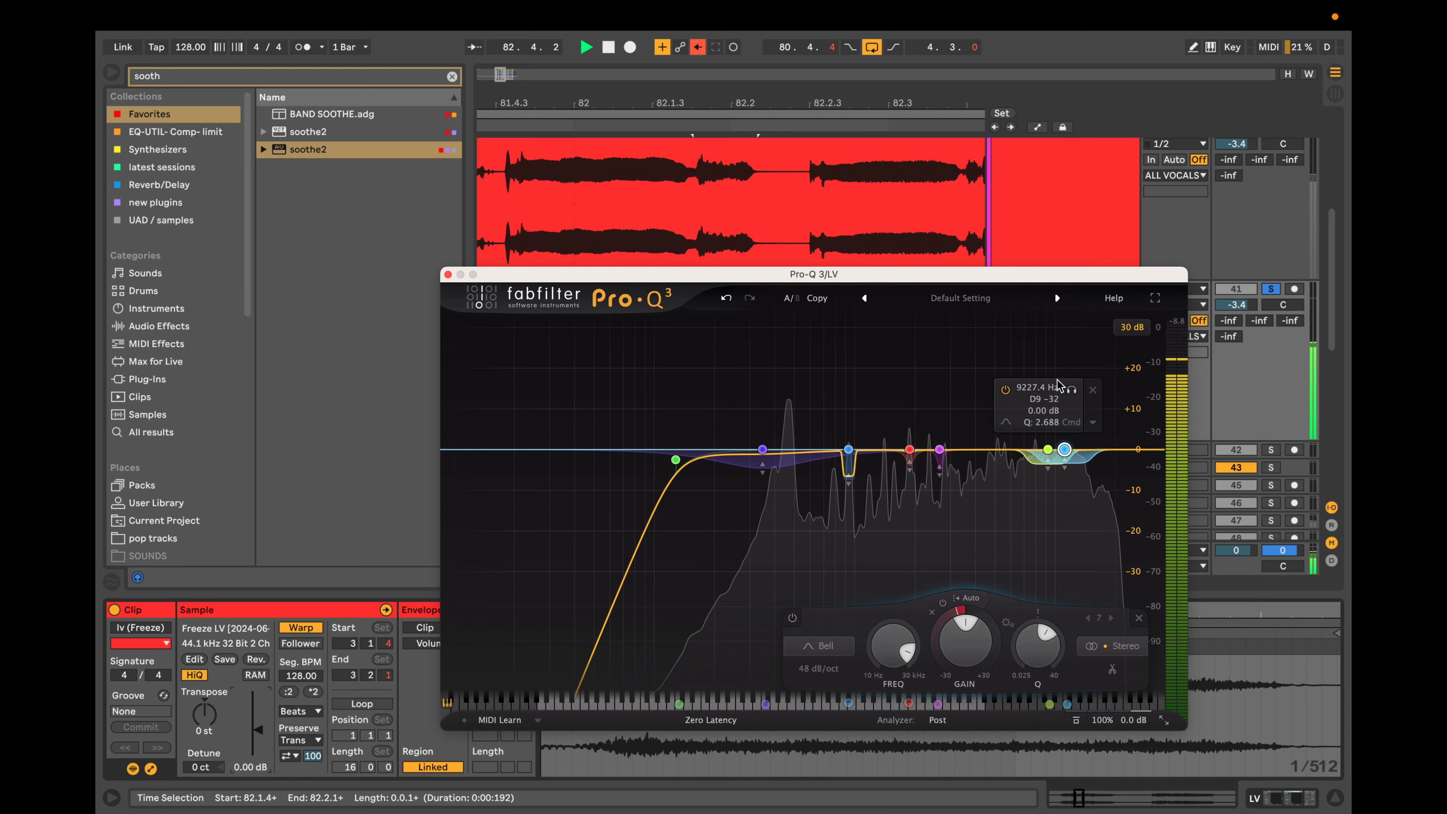
left_click_drag(850, 273, 811, 495)
key("space")
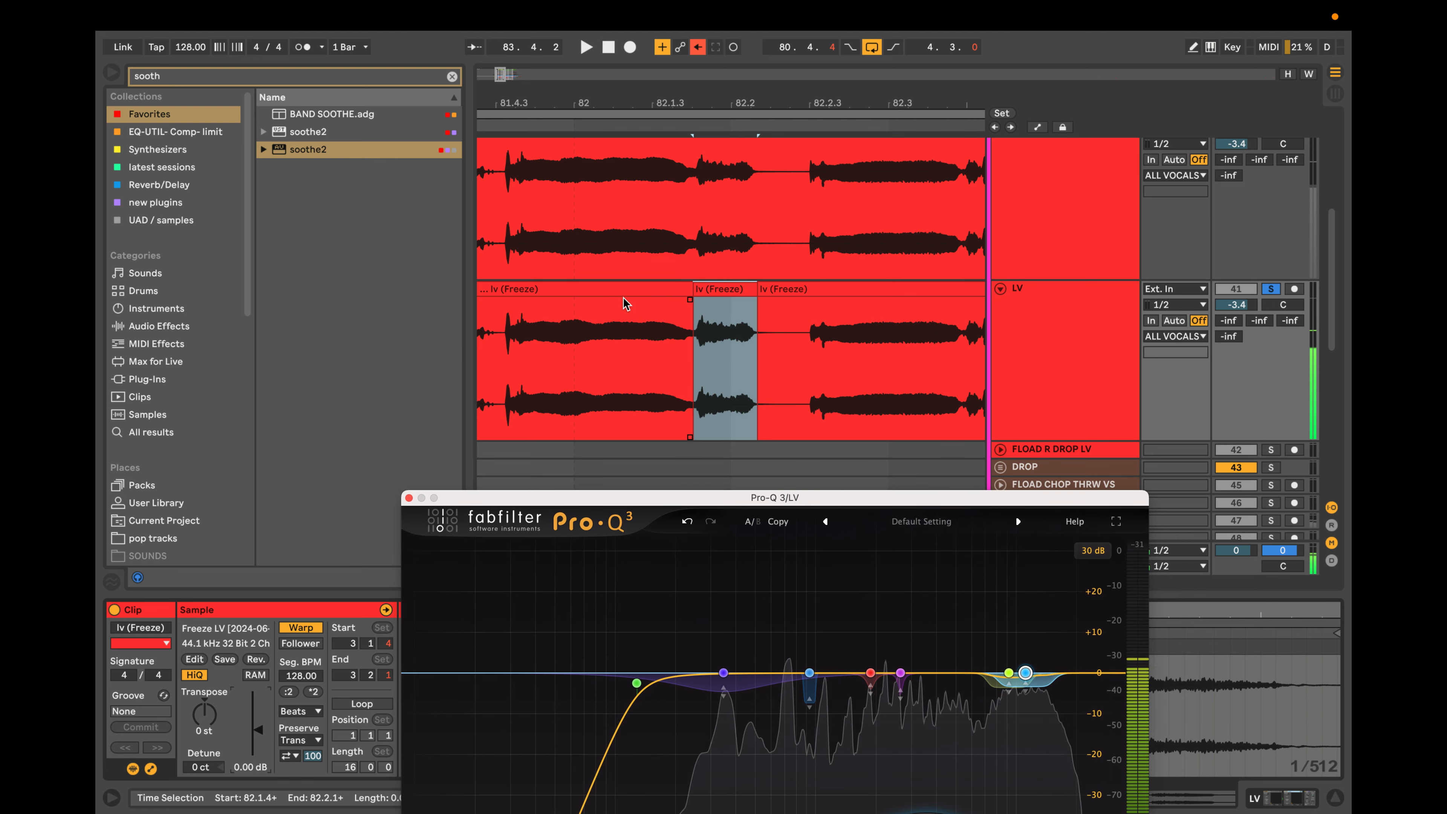
left_click(731, 288)
key("super+l")
key("space")
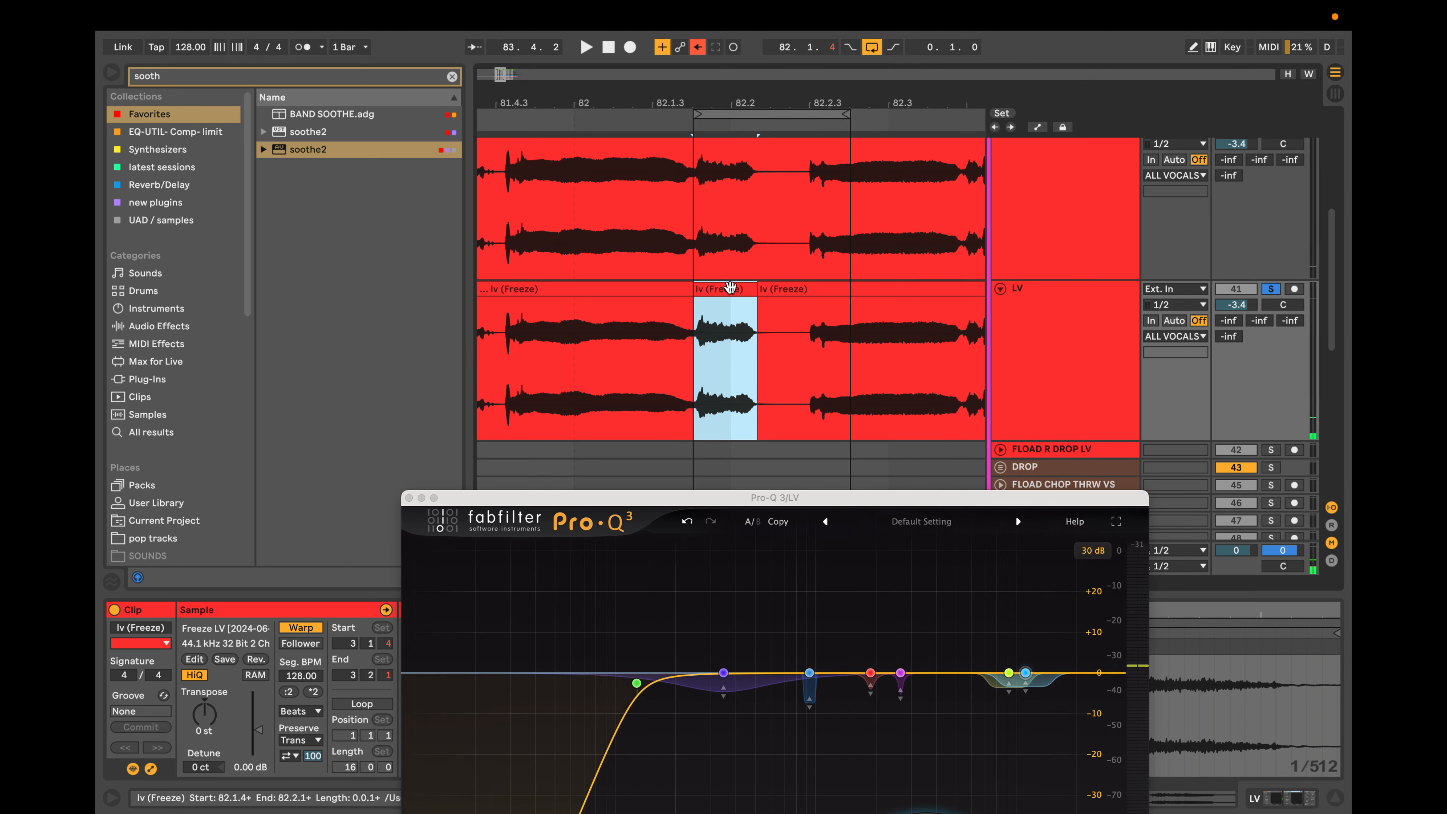
Retune the highest dynamic bell to about 13.1 kHz with a deeper range, and delete the neighbouring bell at about 9.3 kHz.
left_click_drag(1010, 504, 1074, 301)
mouse_move(1114, 416)
left_mouse_down()
mouse_move(1134, 411)
mouse_move(1094, 412)
left_mouse_up()
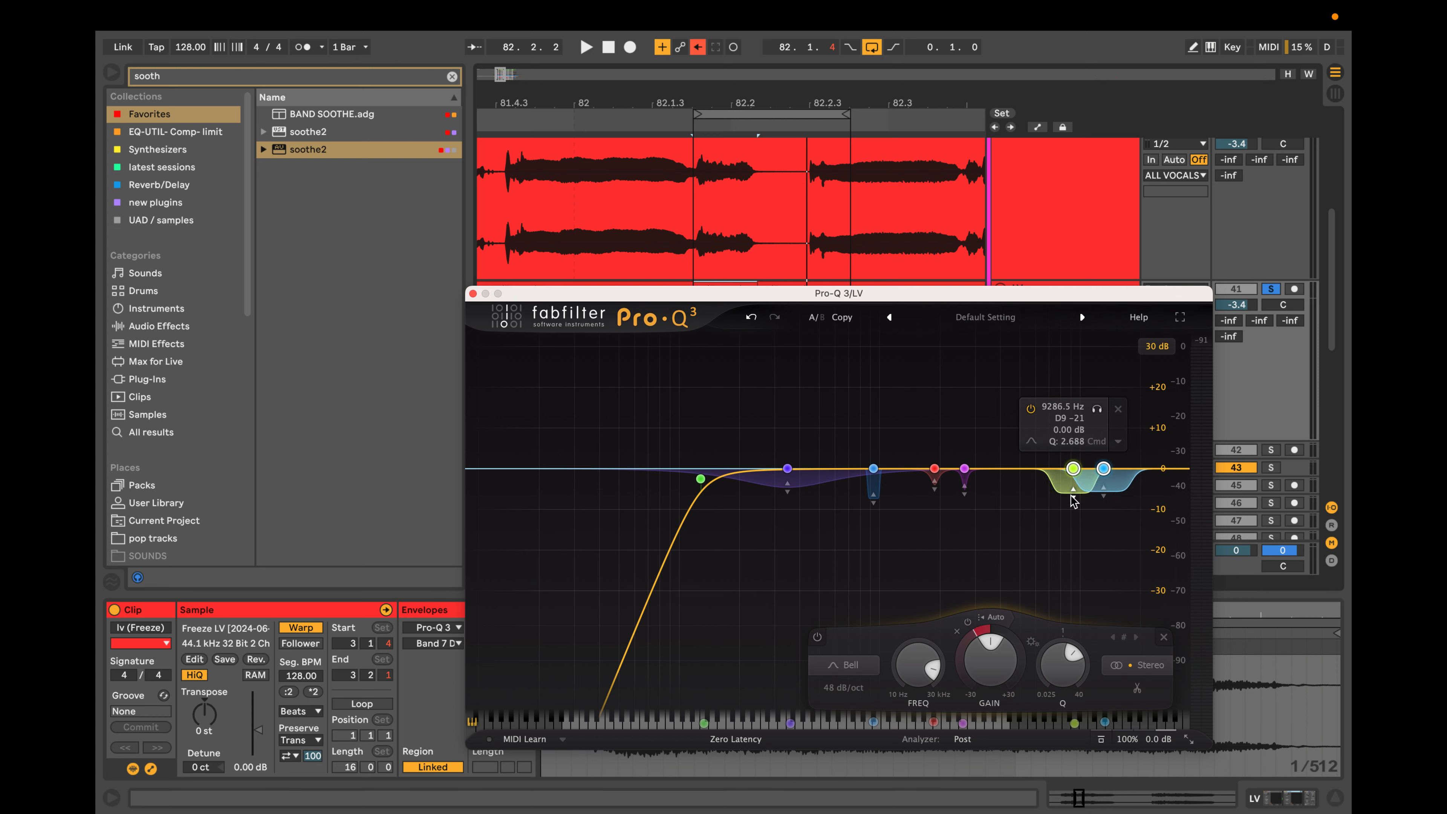
key("space")
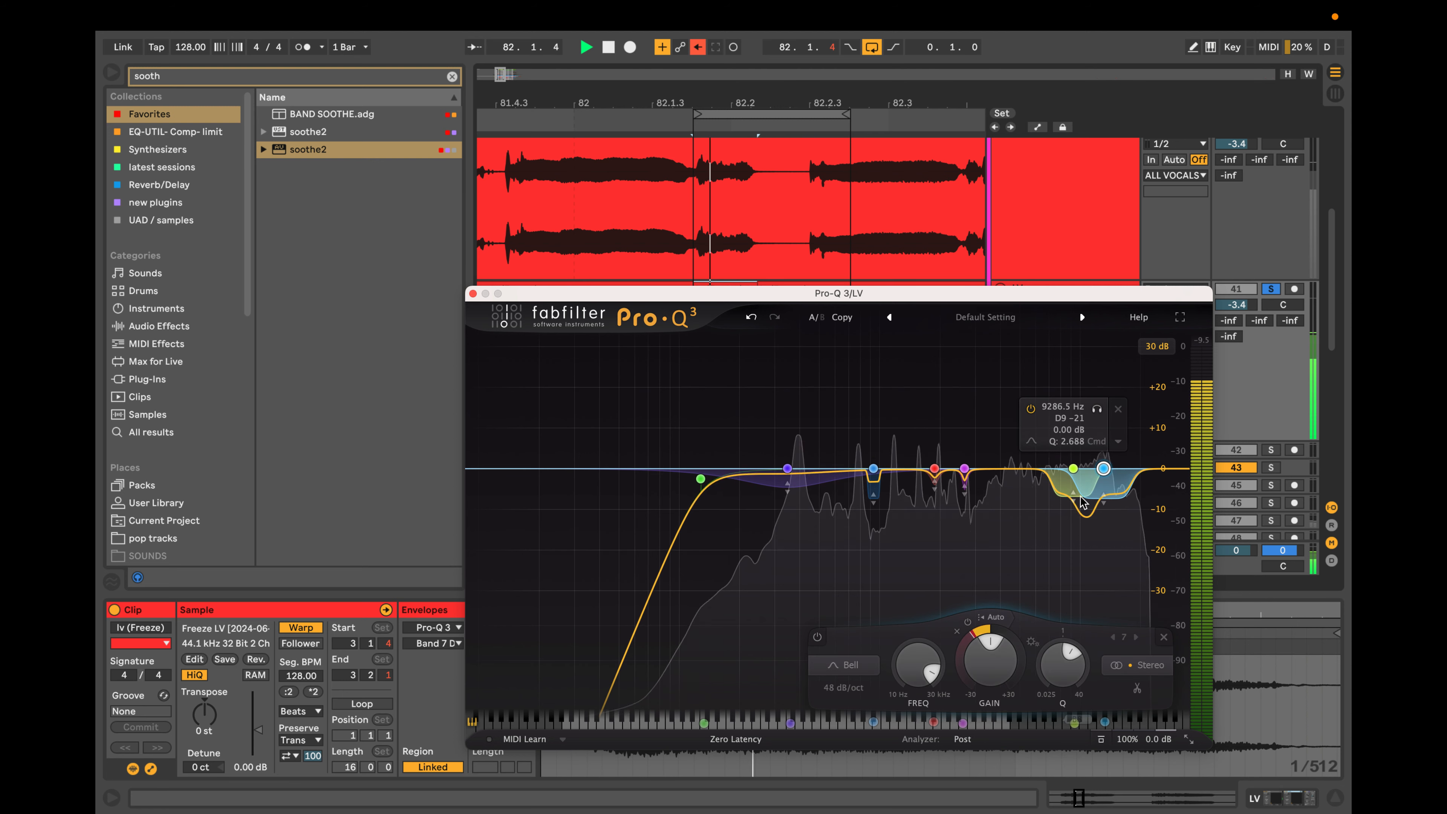
key("space")
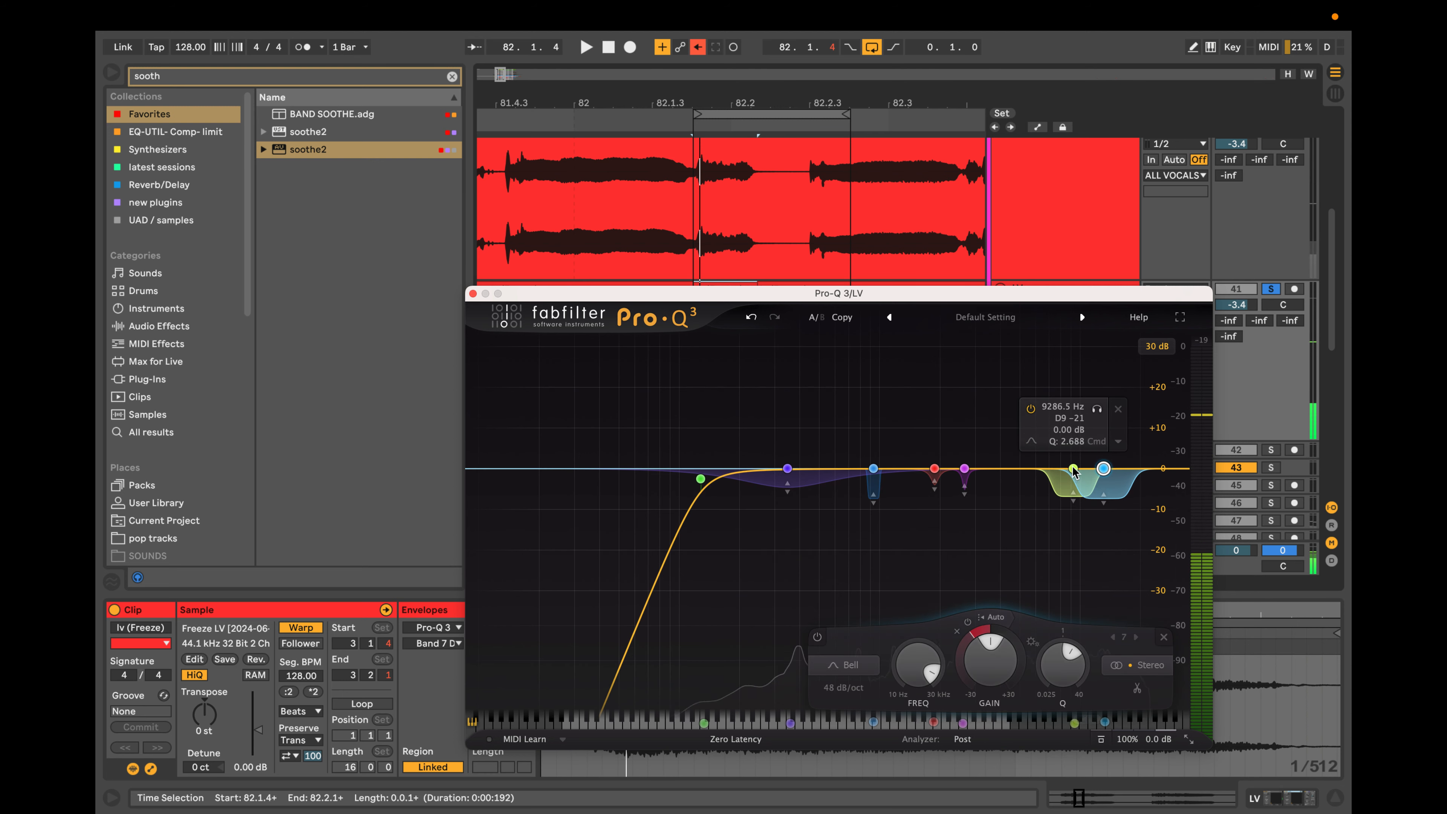
left_click(1118, 410)
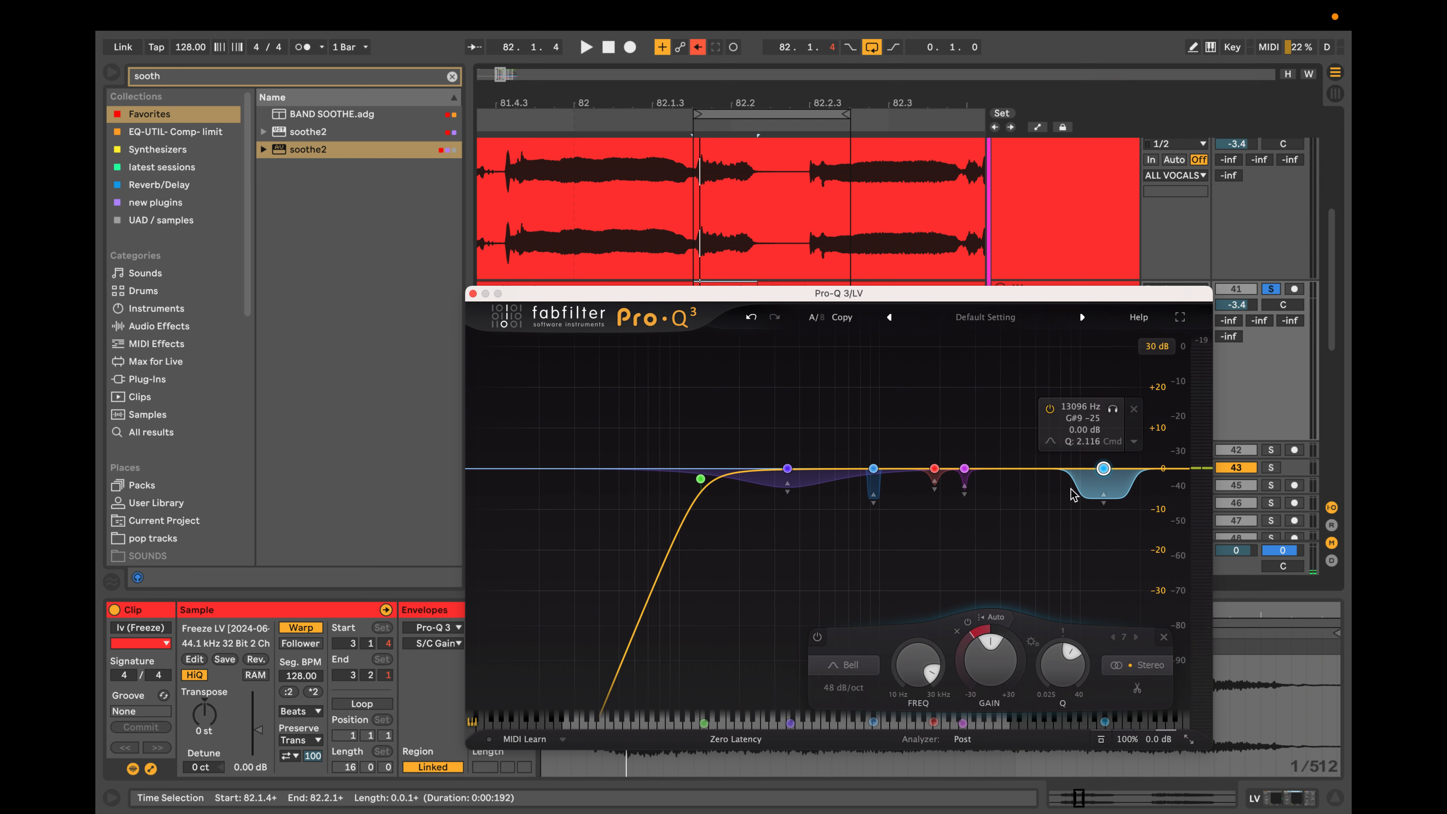
Set the remaining high bell to 96 dB/oct with a Q of about 1.62 and audition it down to about 11.1 kHz.
scroll(1077, 491, "up", 3)
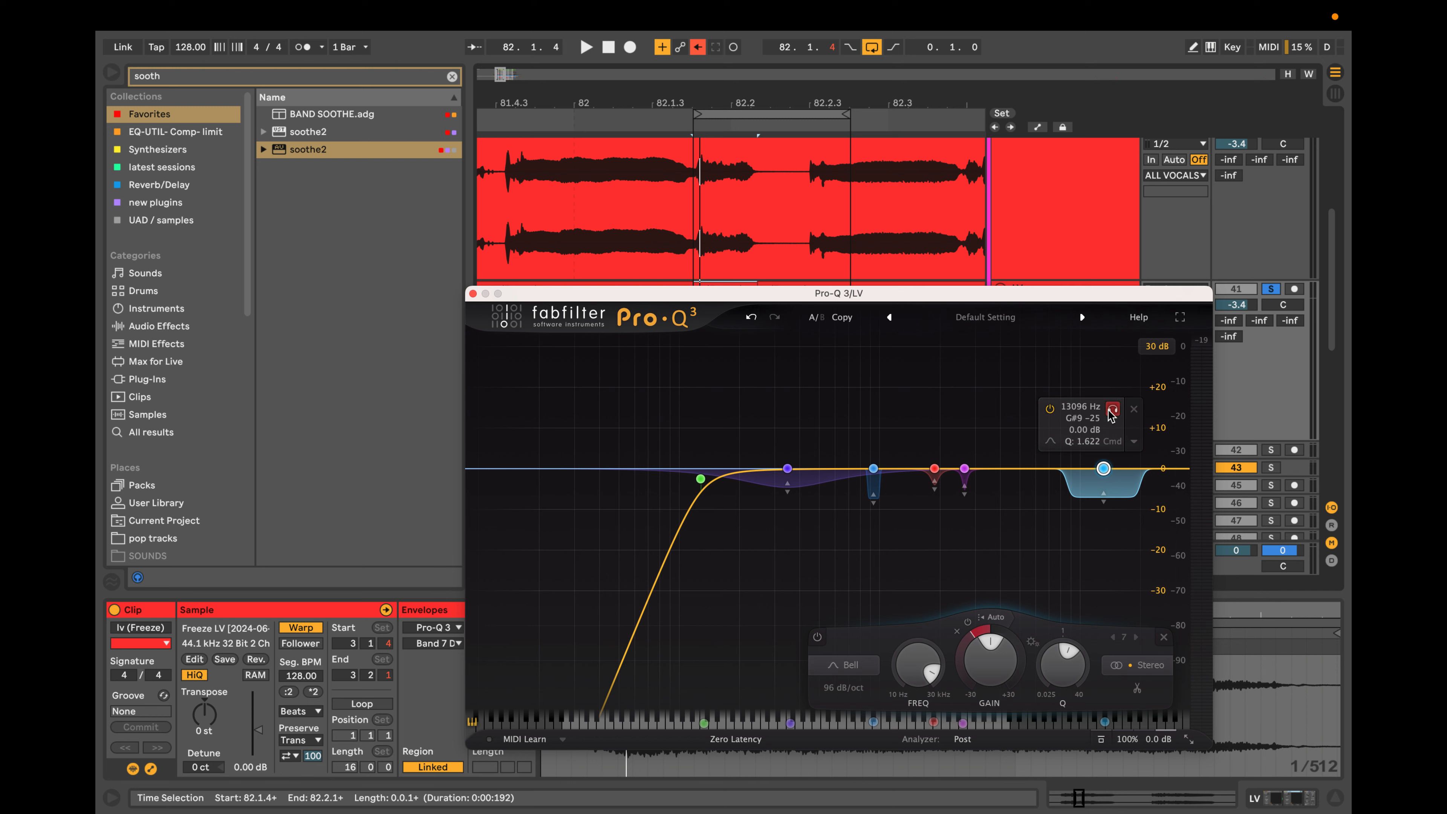
left_click_drag(1111, 412, 1093, 411)
key("space")
mouse_move(853, 494)
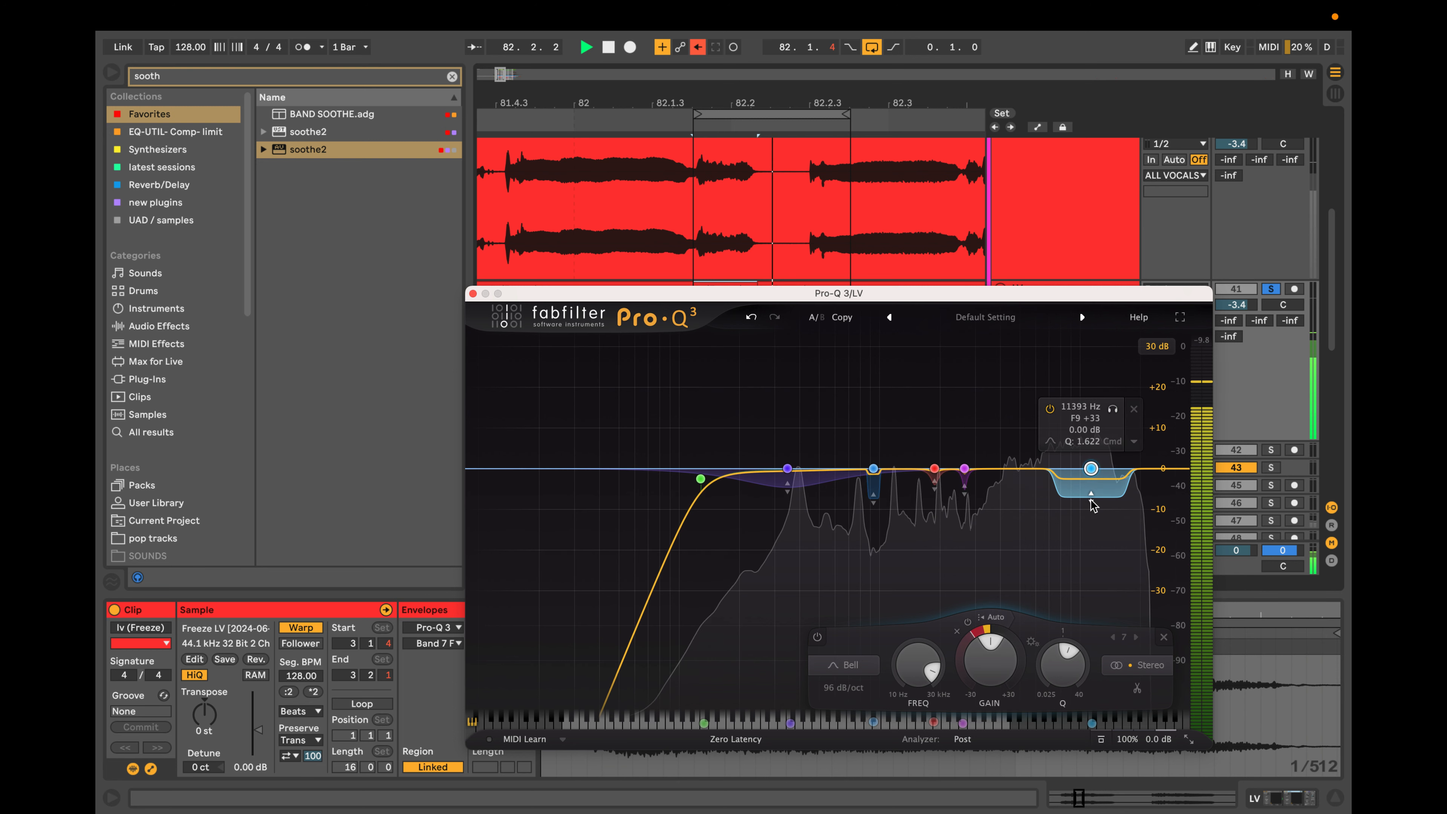
left_click_drag(1090, 501, 1091, 510)
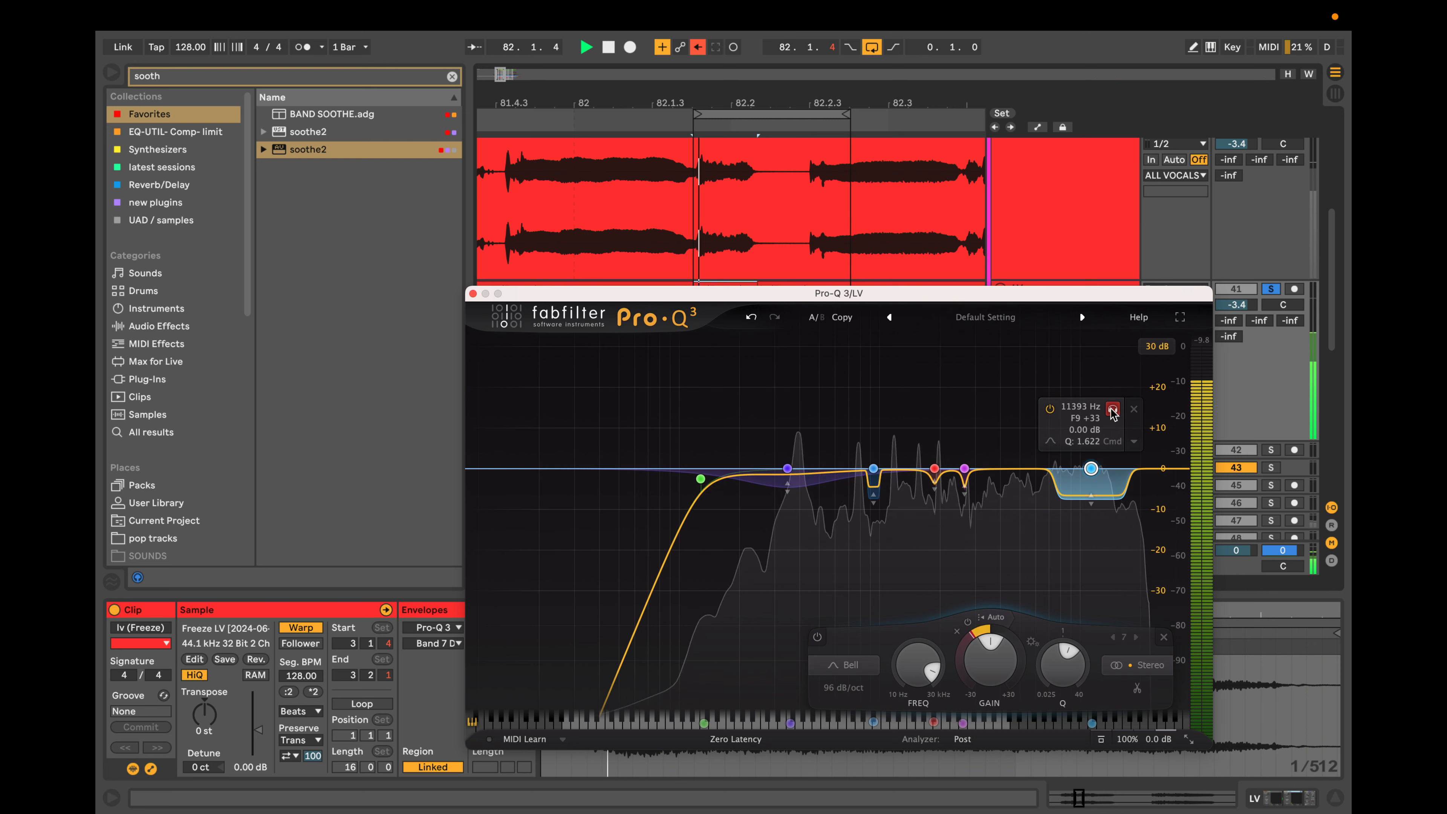
left_click_drag(1113, 409, 1108, 414)
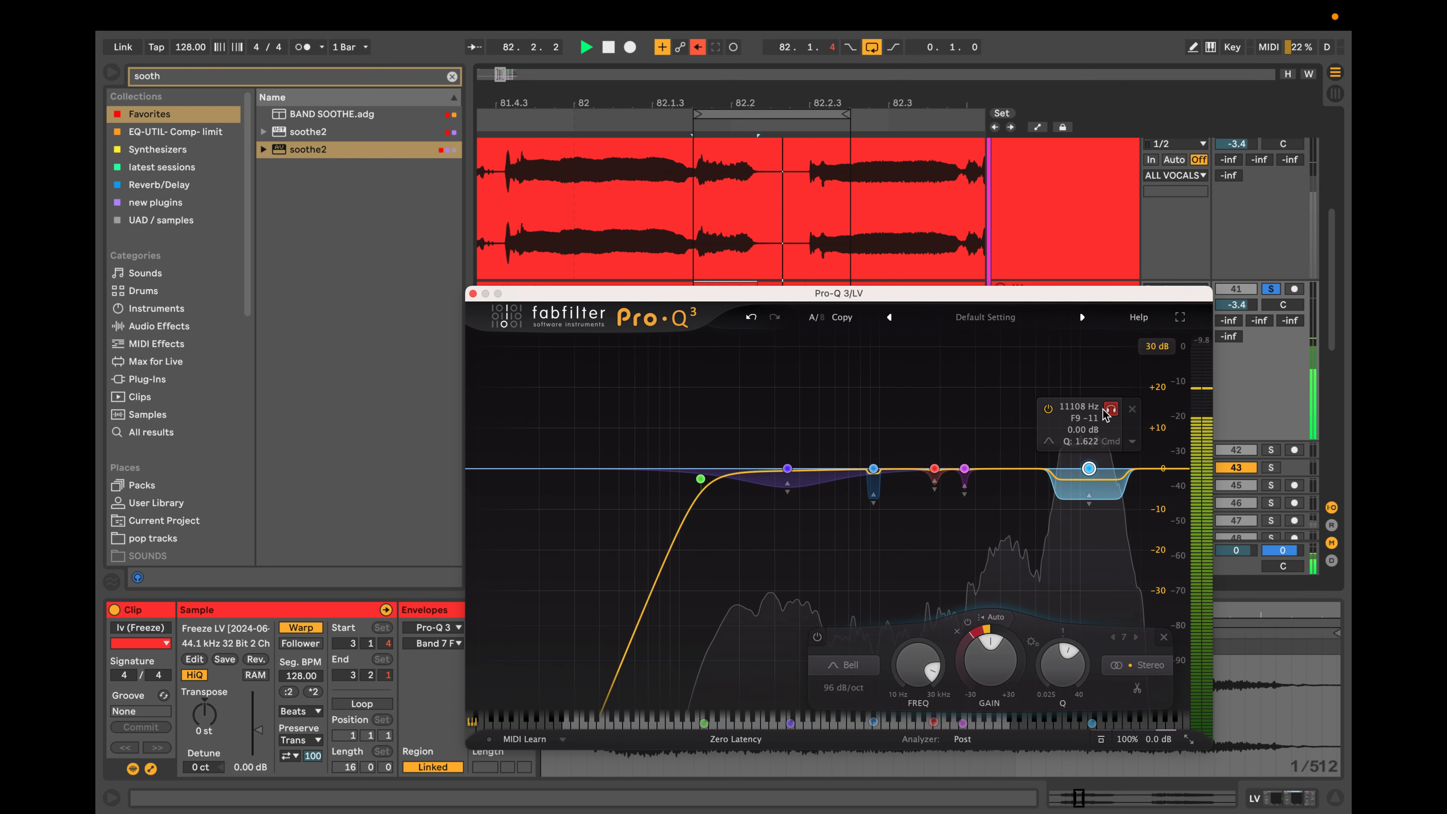
key("space")
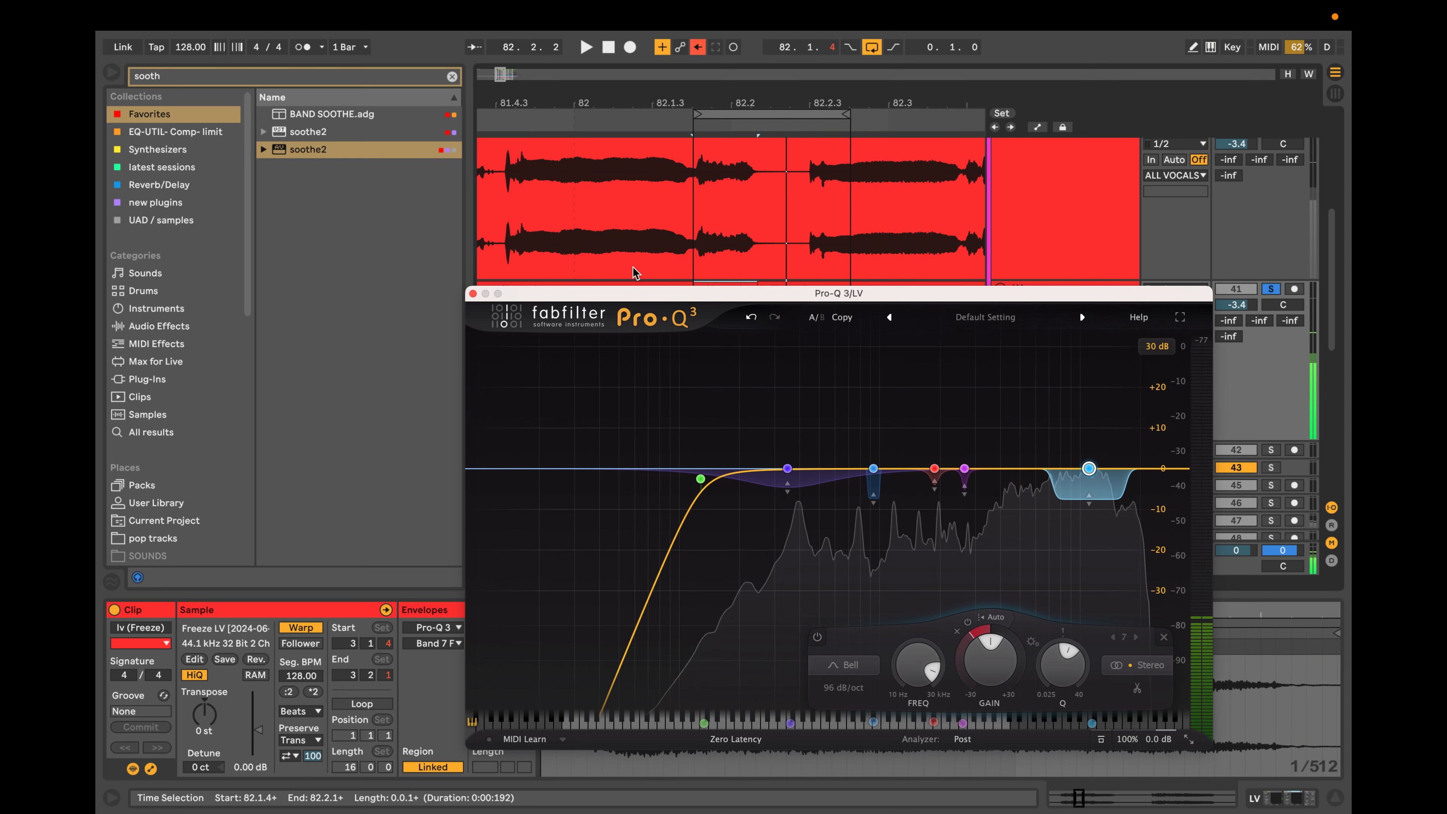
Select the clip before the short split piece, turn off looping and play the vocal from 80.1.1.
left_click_drag(641, 301, 708, 495)
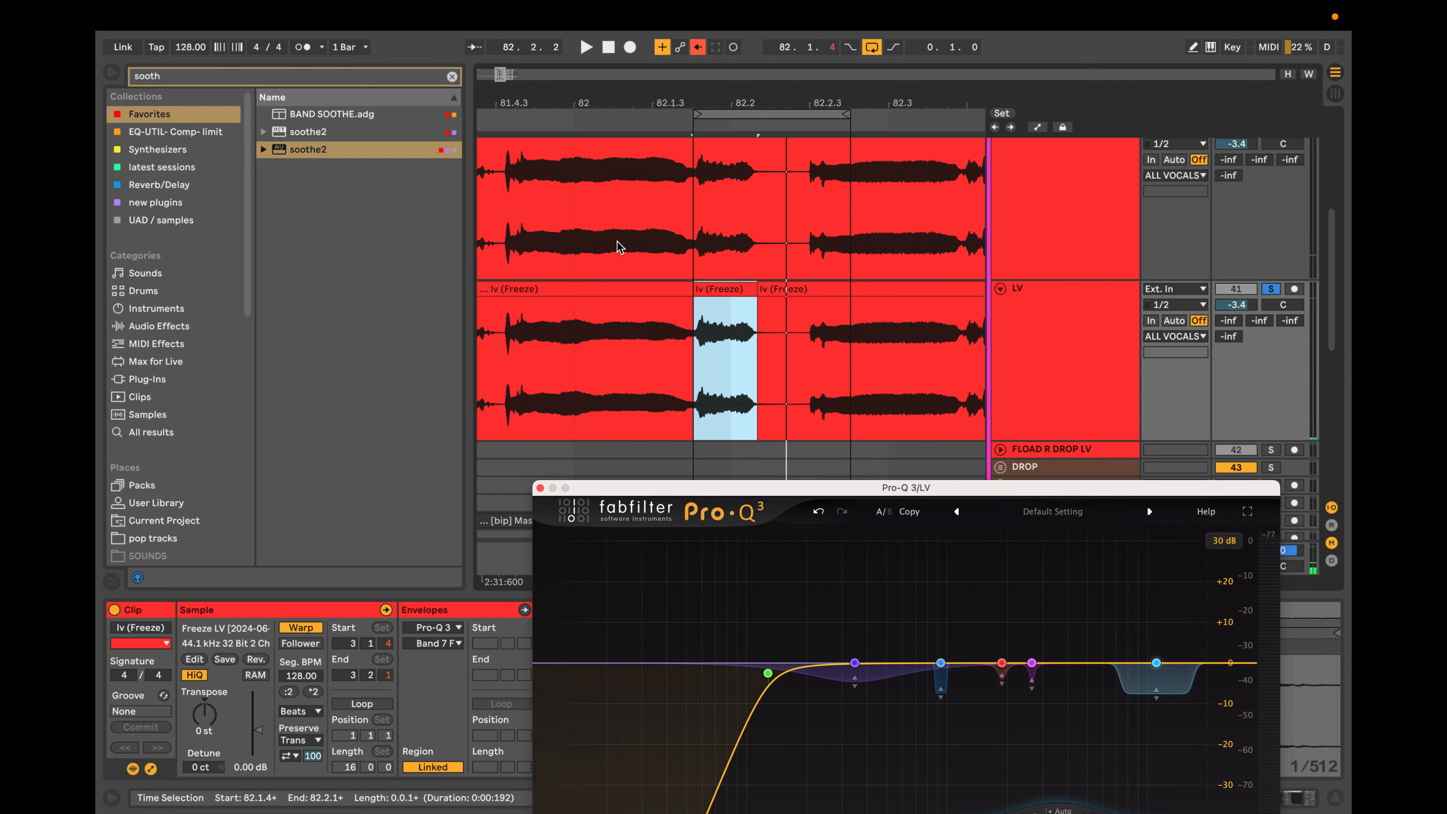
scroll(620, 246, "down", 4)
scroll(602, 268, "down", 6)
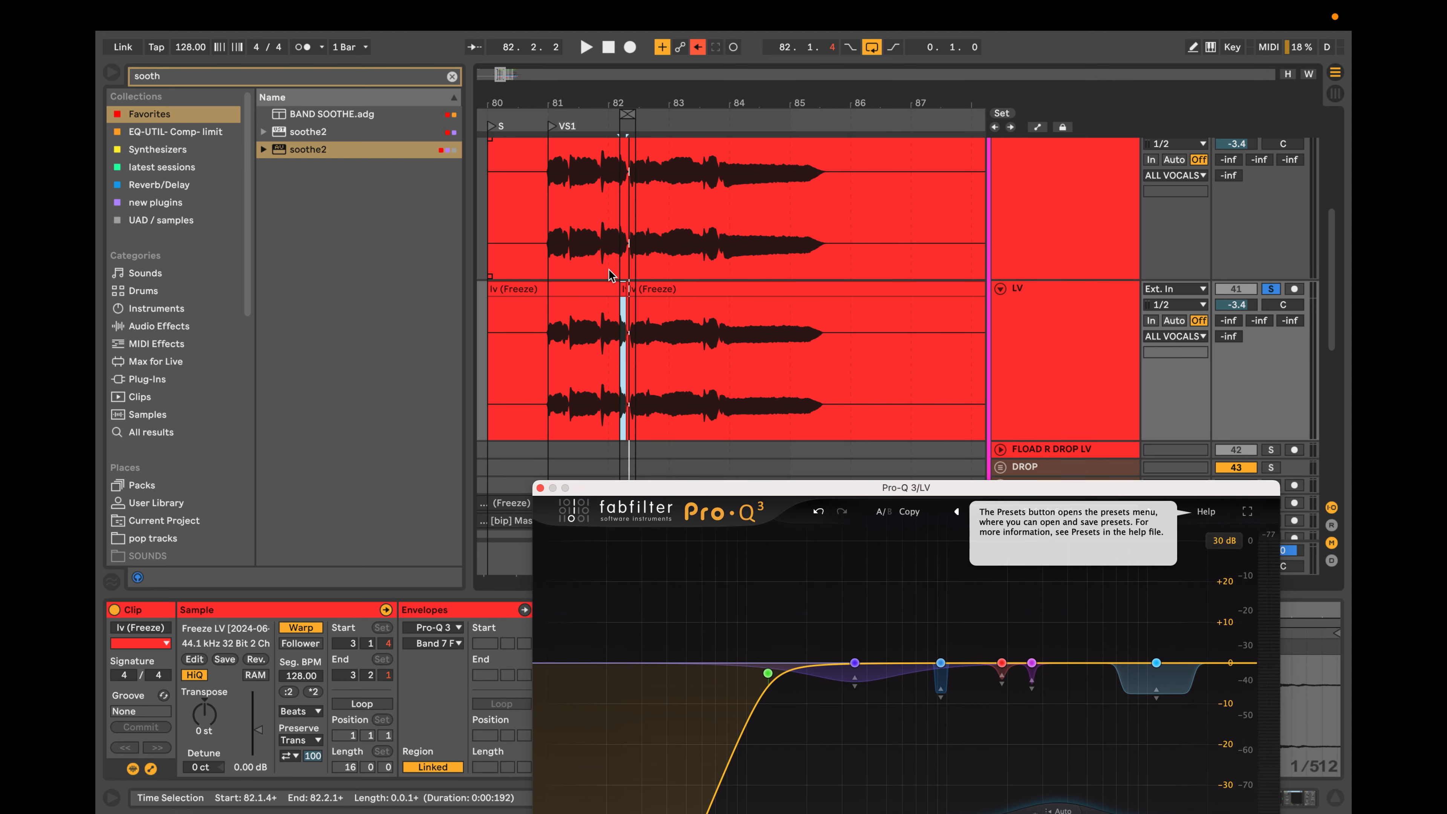
left_click(637, 285)
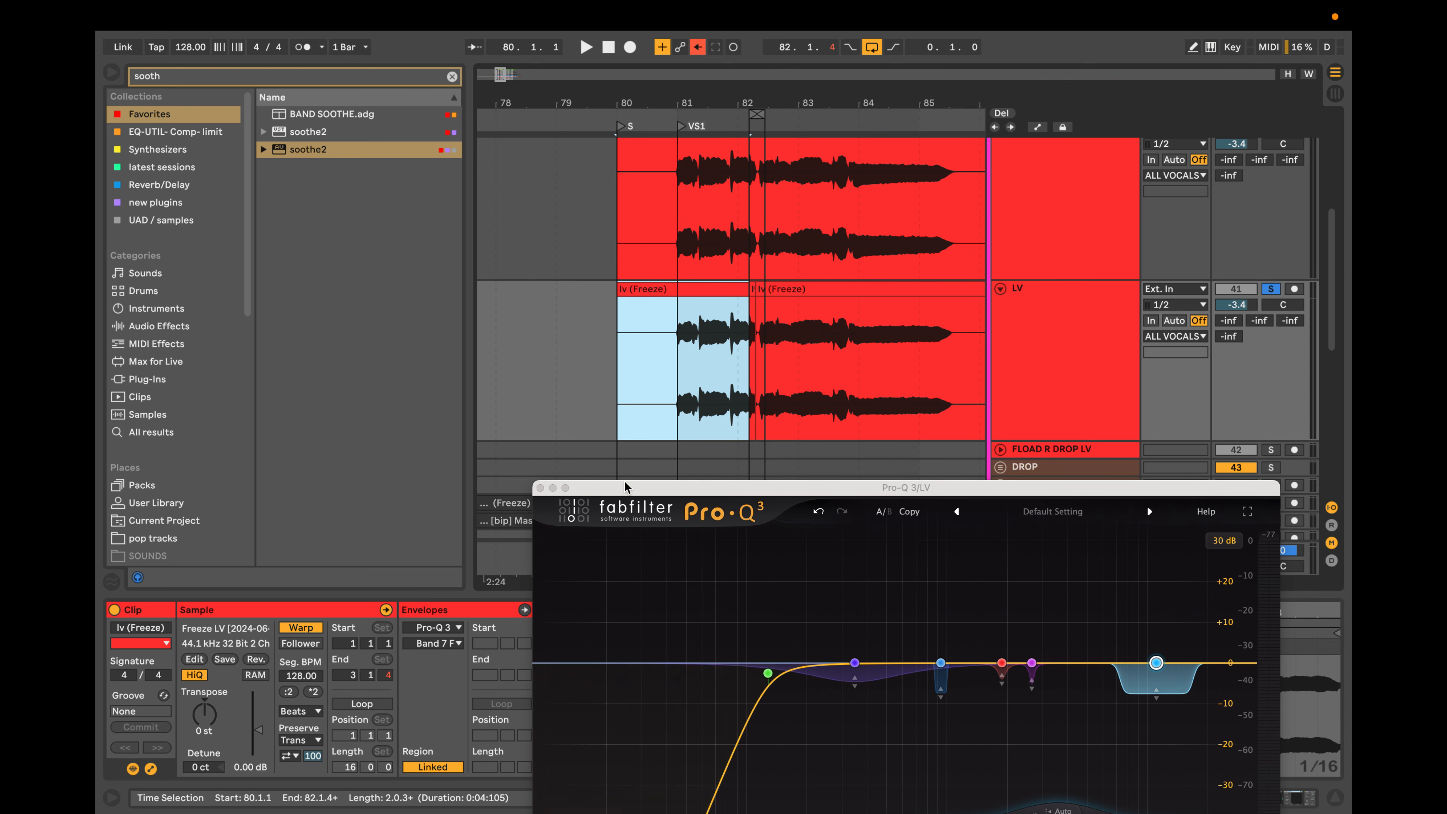
double_click(1072, 328)
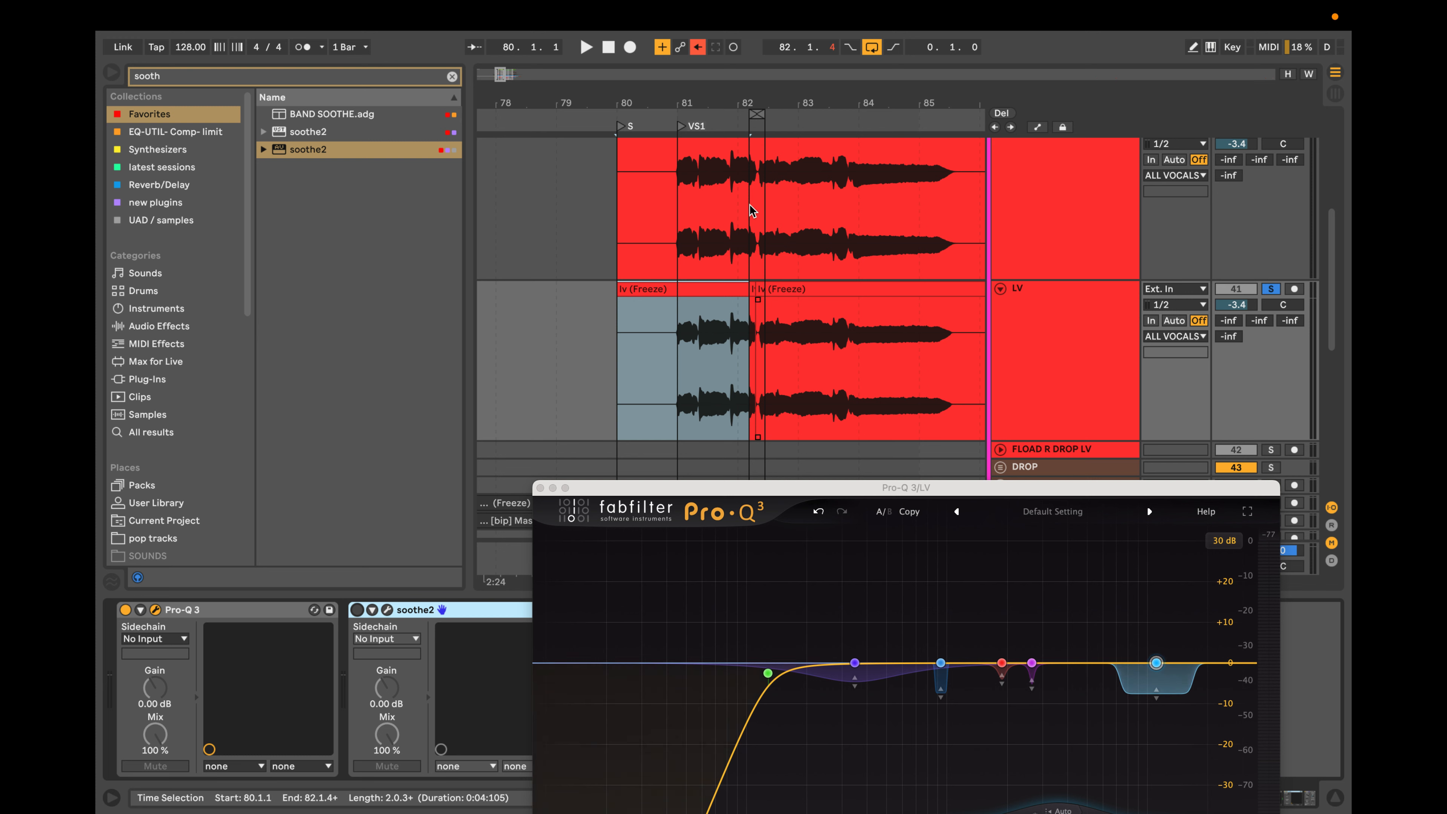
left_click(871, 47)
key("space")
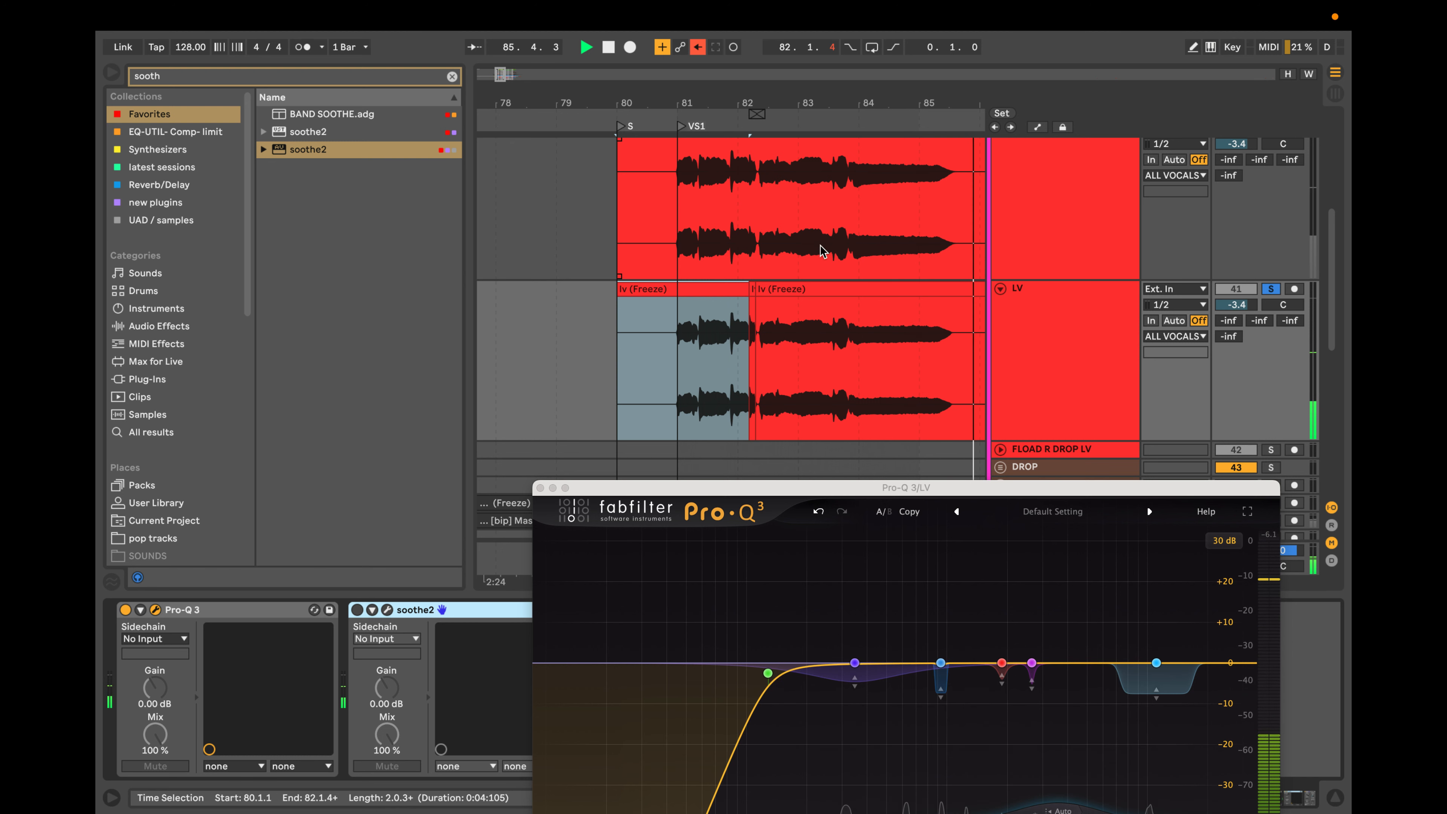
key("space")
Deepen the 11.1 kHz bell's dynamic range to about -15 dB while playing back the vocal.
mouse_move(1165, 692)
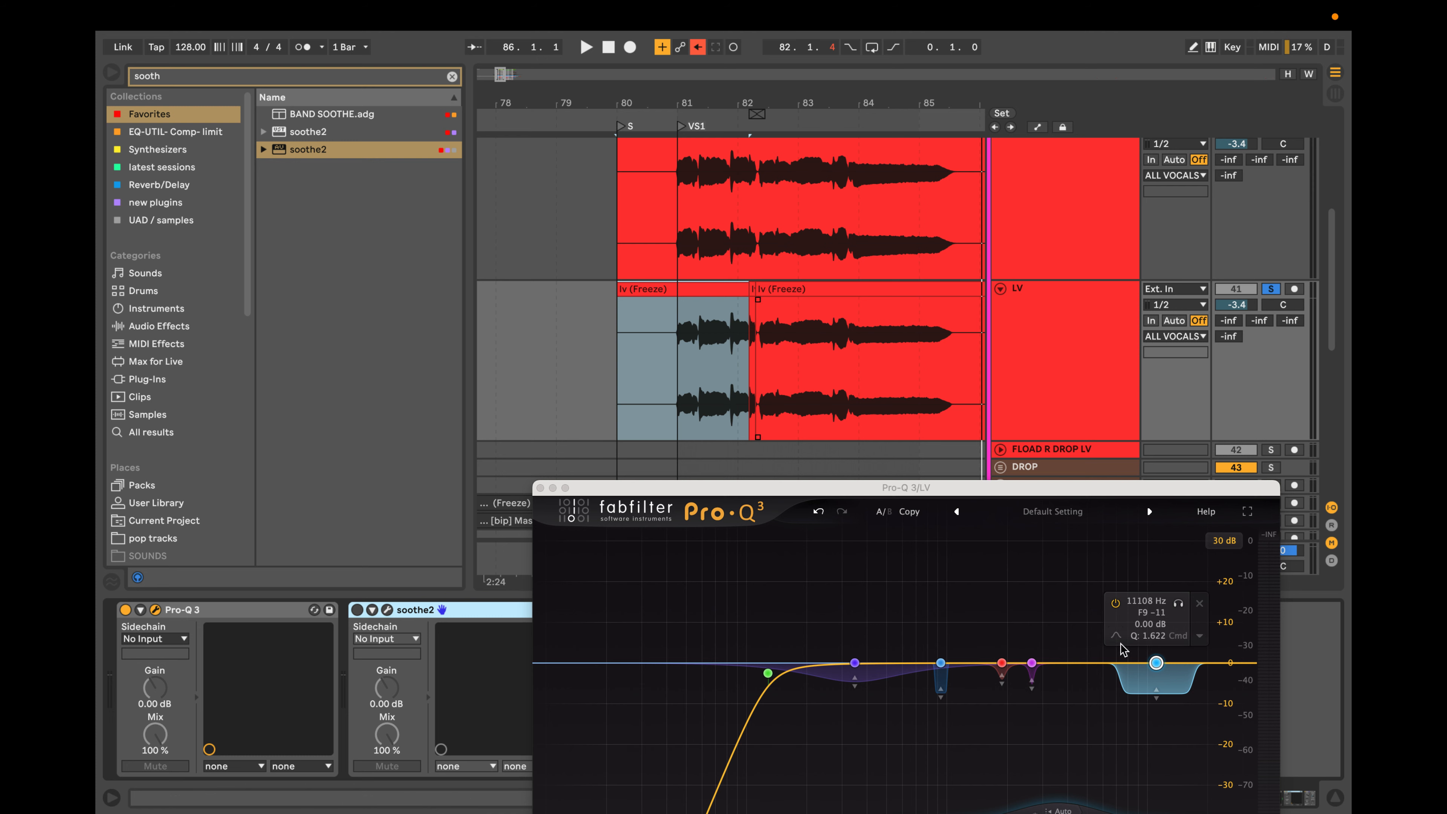
left_click_drag(1014, 488, 981, 279)
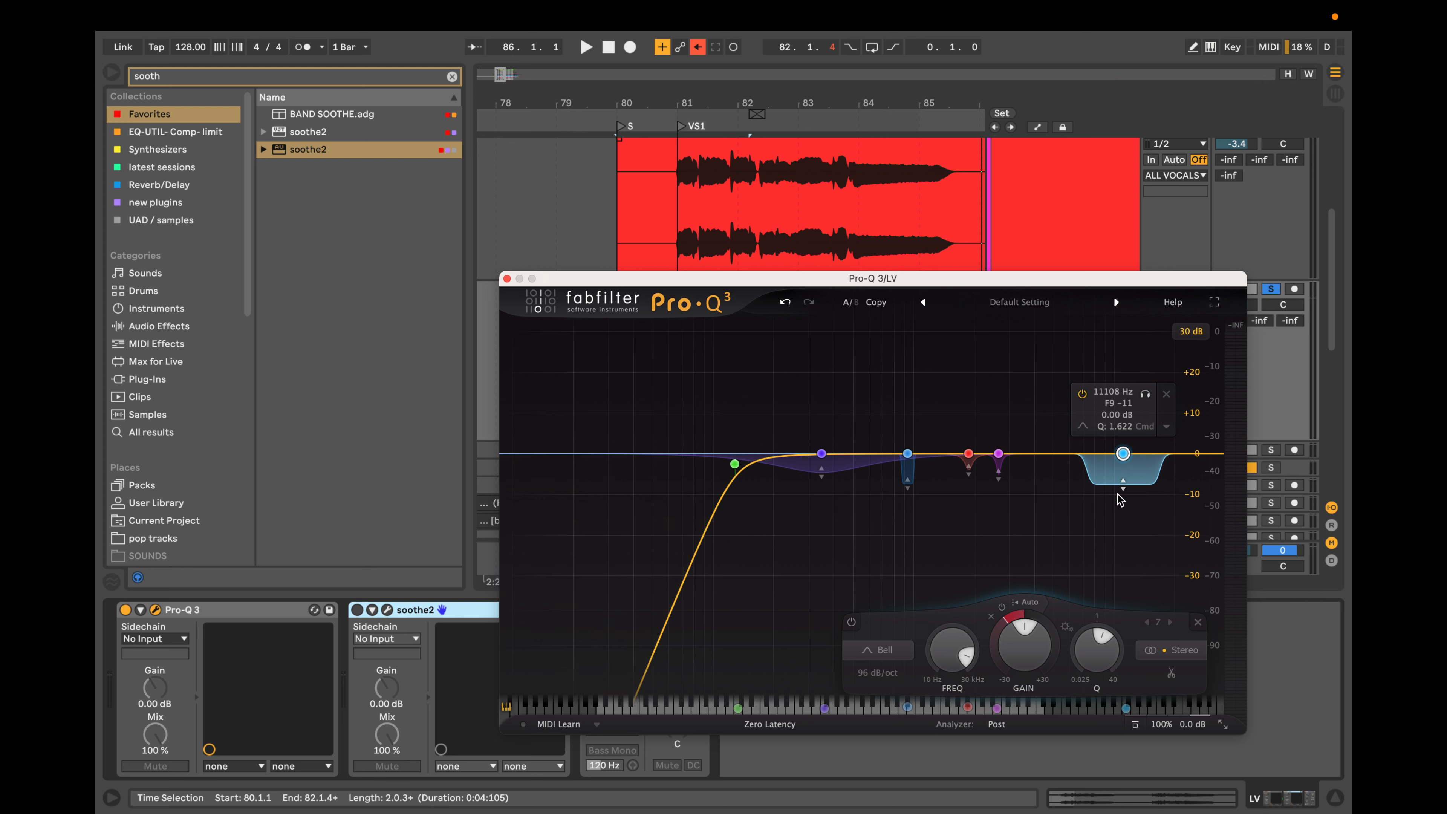
left_click_drag(1122, 500, 1120, 509)
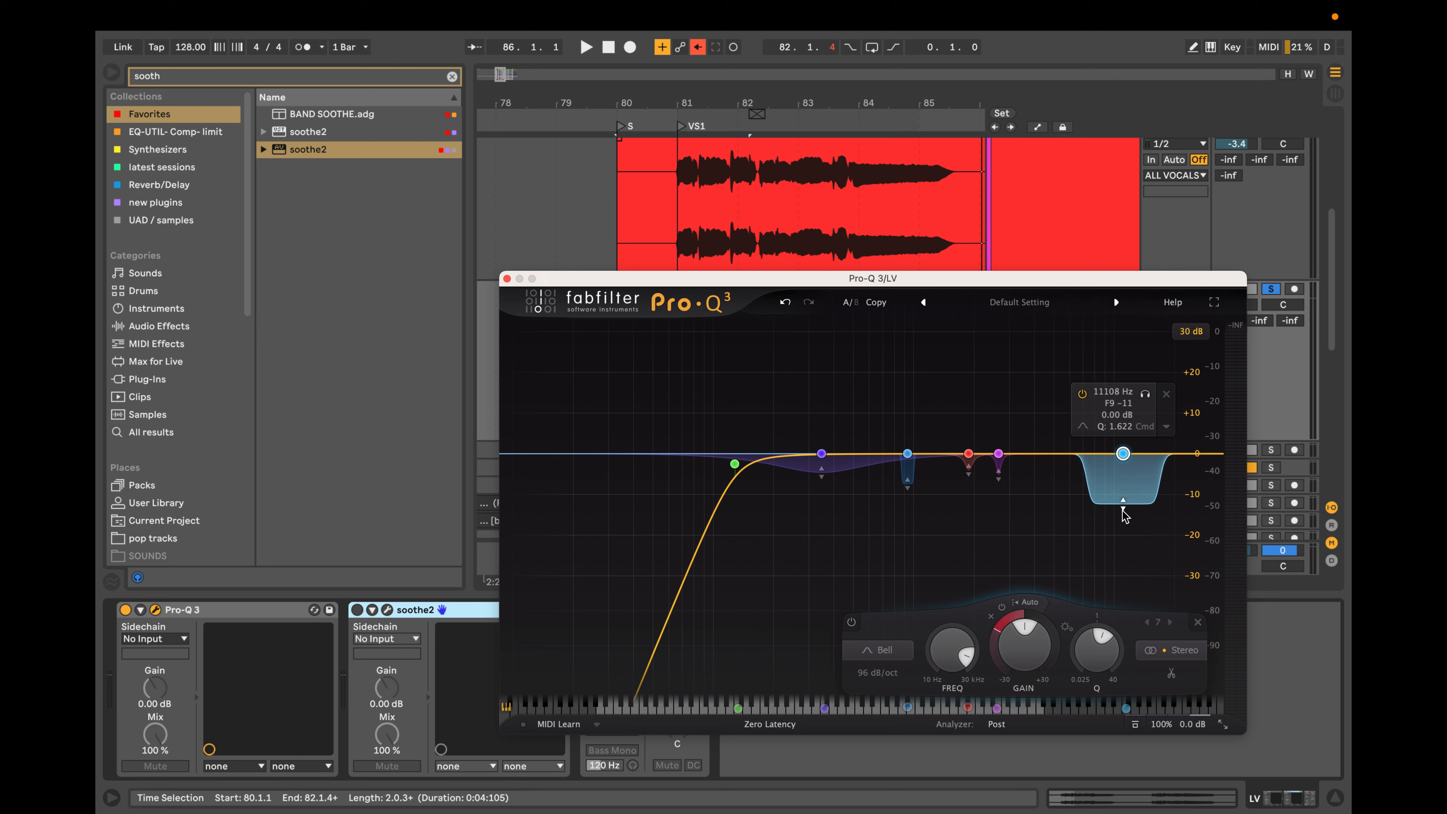
key("space")
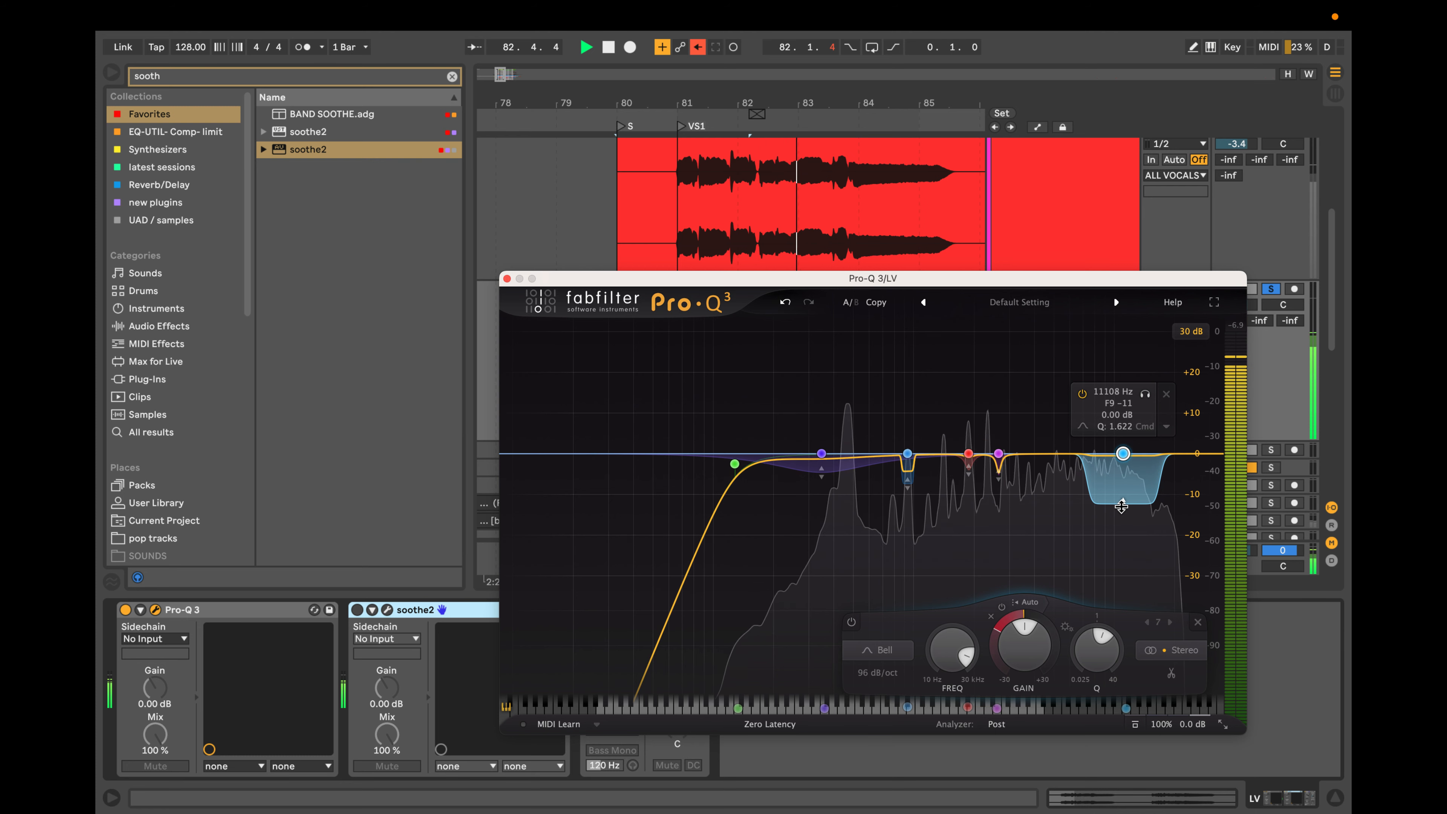
left_click_drag(1122, 506, 1121, 518)
key("space")
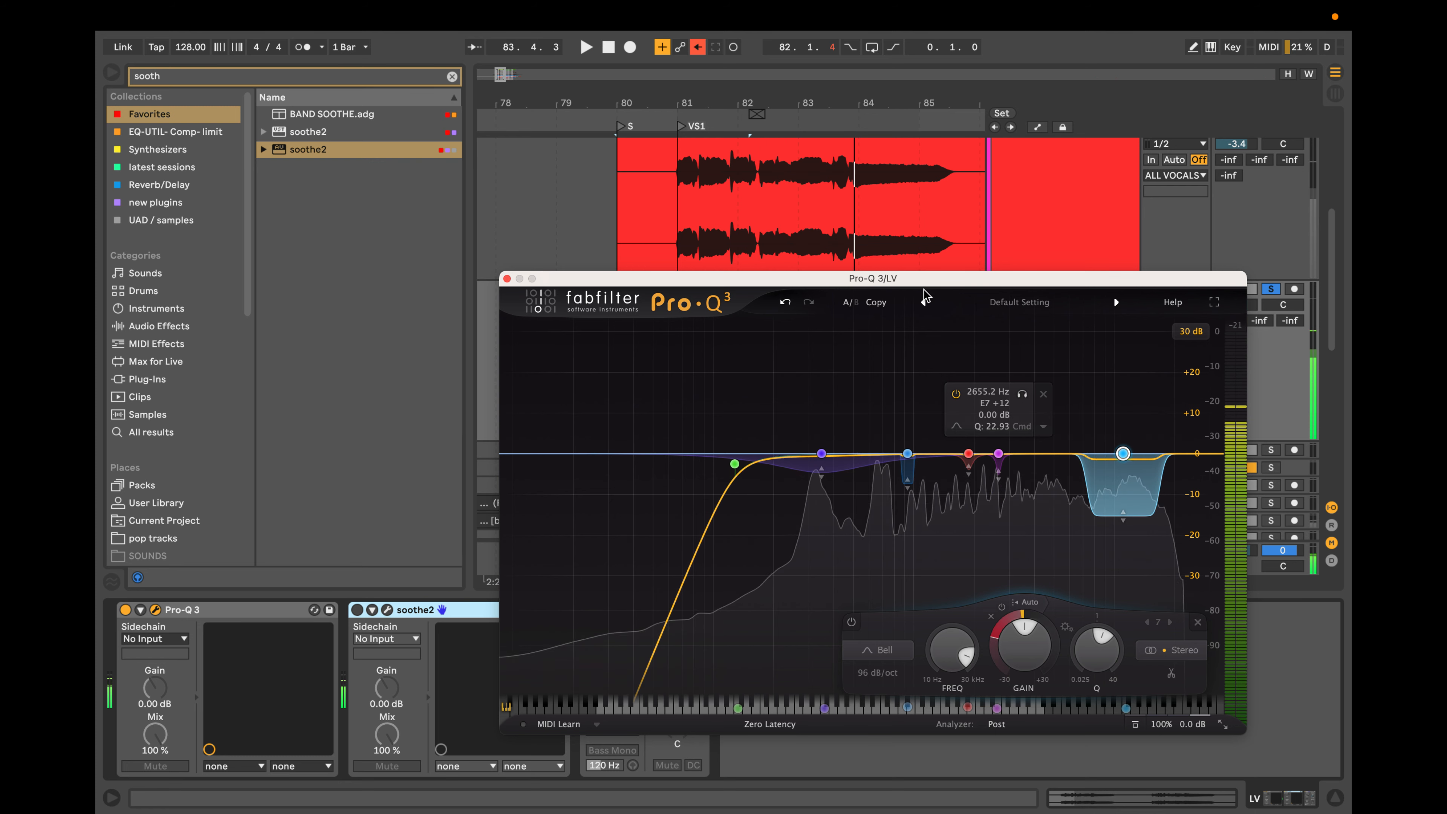
Play the vocal, deepen the high bell's dynamic range to about -18 dB and audition the bell down to about 10.4 kHz.
left_click_drag(923, 284, 930, 422)
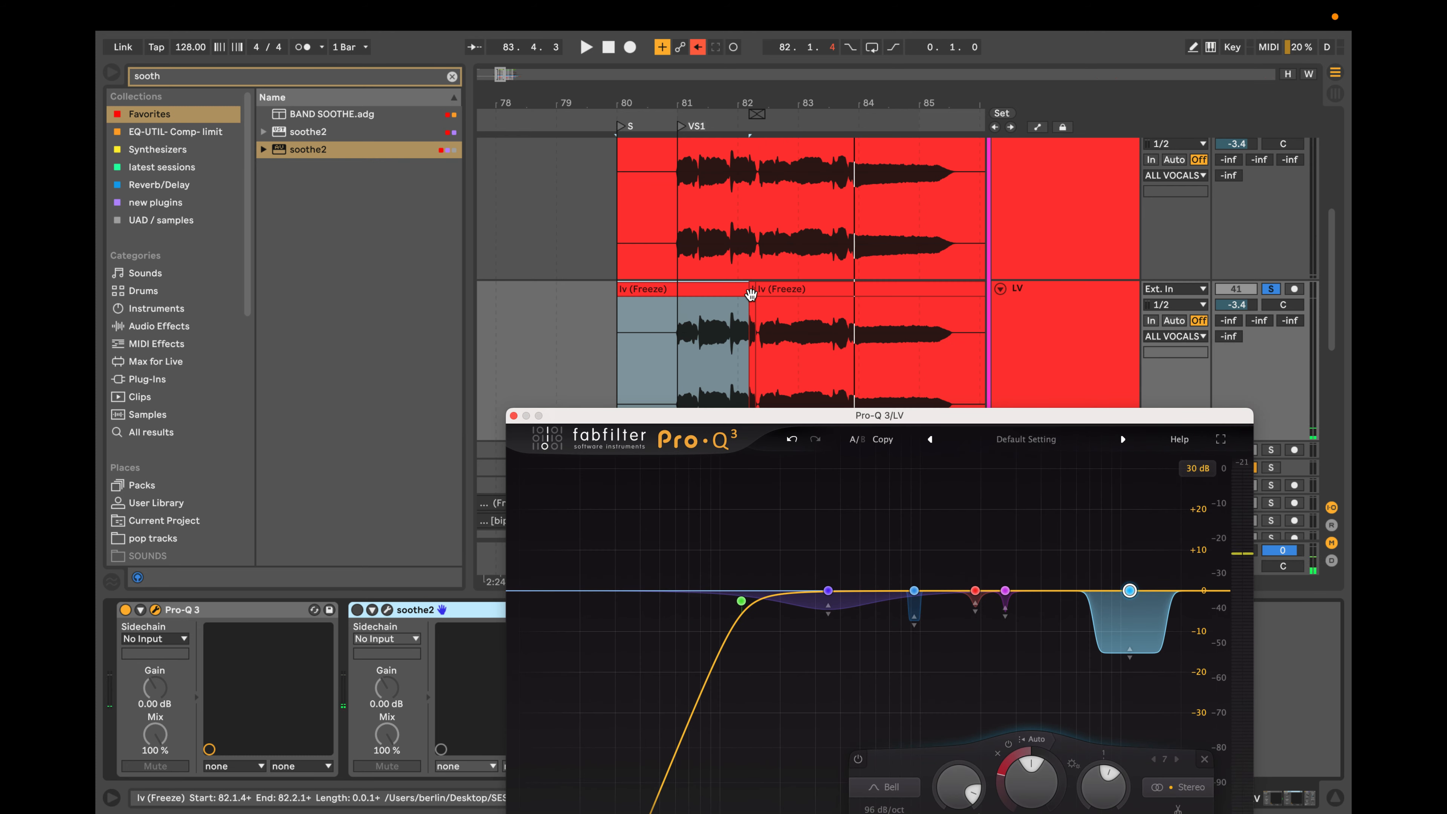
key("space")
left_click(752, 294)
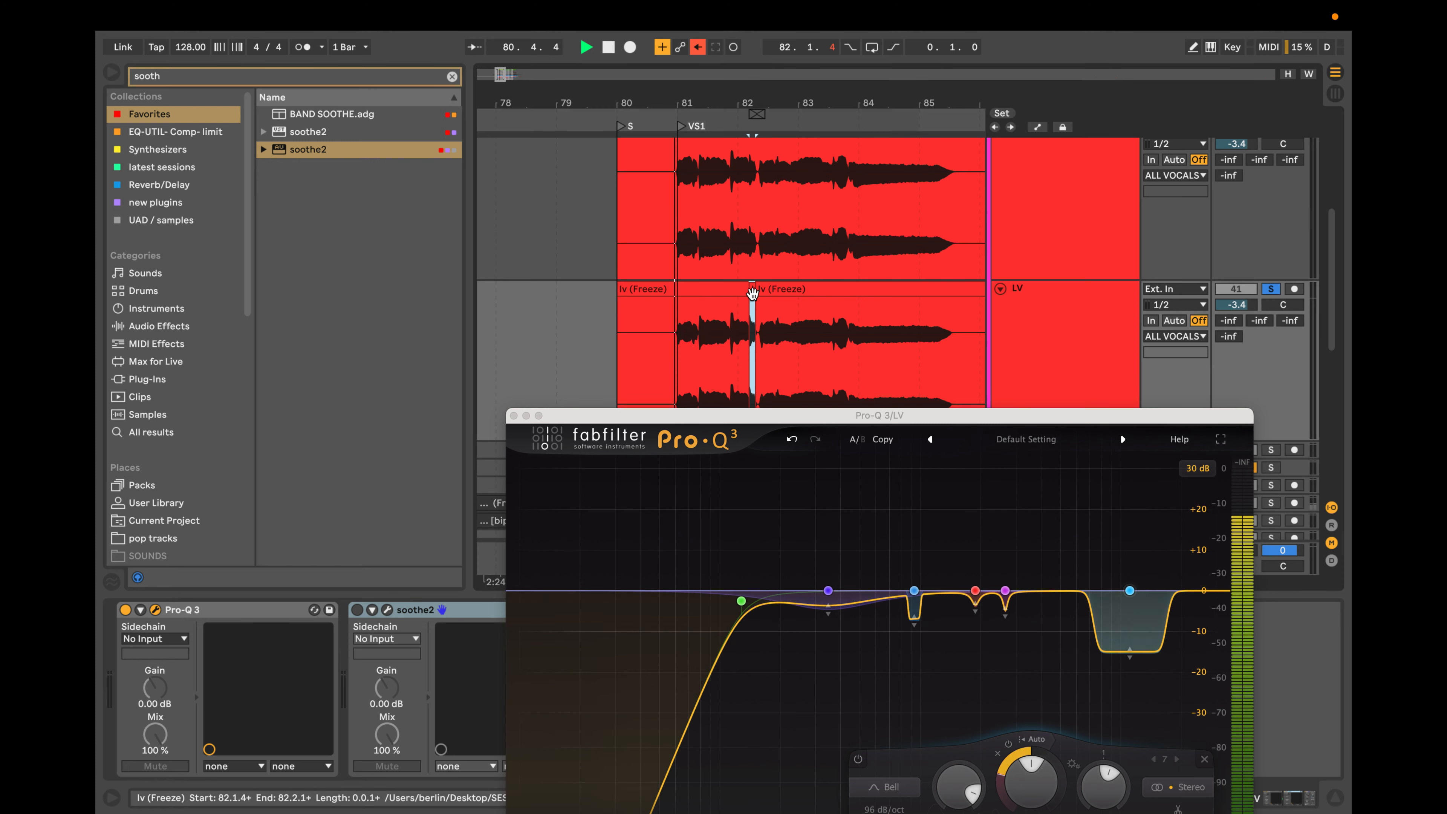
mouse_move(1130, 665)
left_click_drag(1130, 664, 1132, 669)
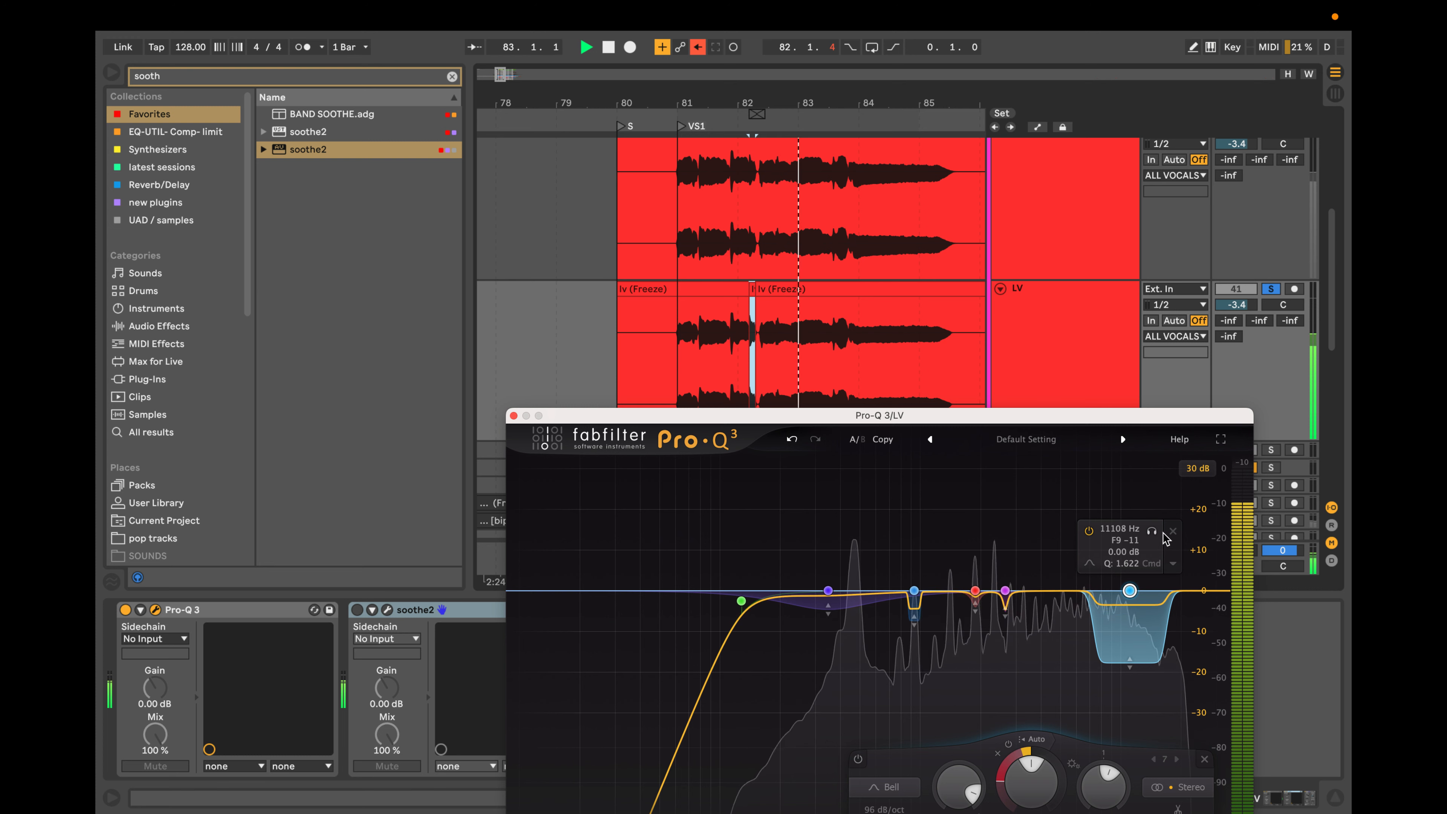
mouse_move(1152, 530)
left_mouse_down()
mouse_move(1058, 531)
mouse_move(1147, 534)
left_mouse_up()
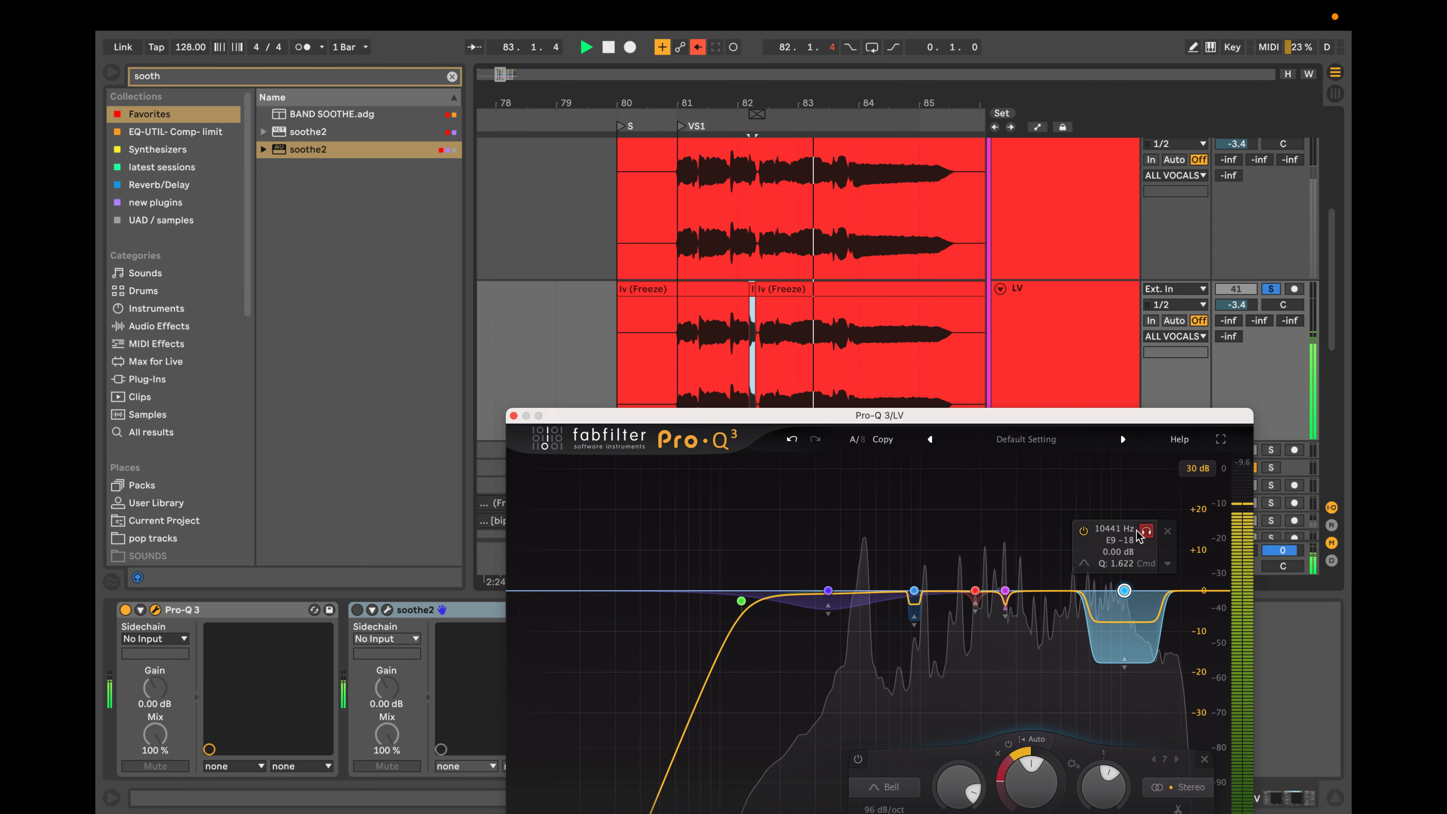
key("space")
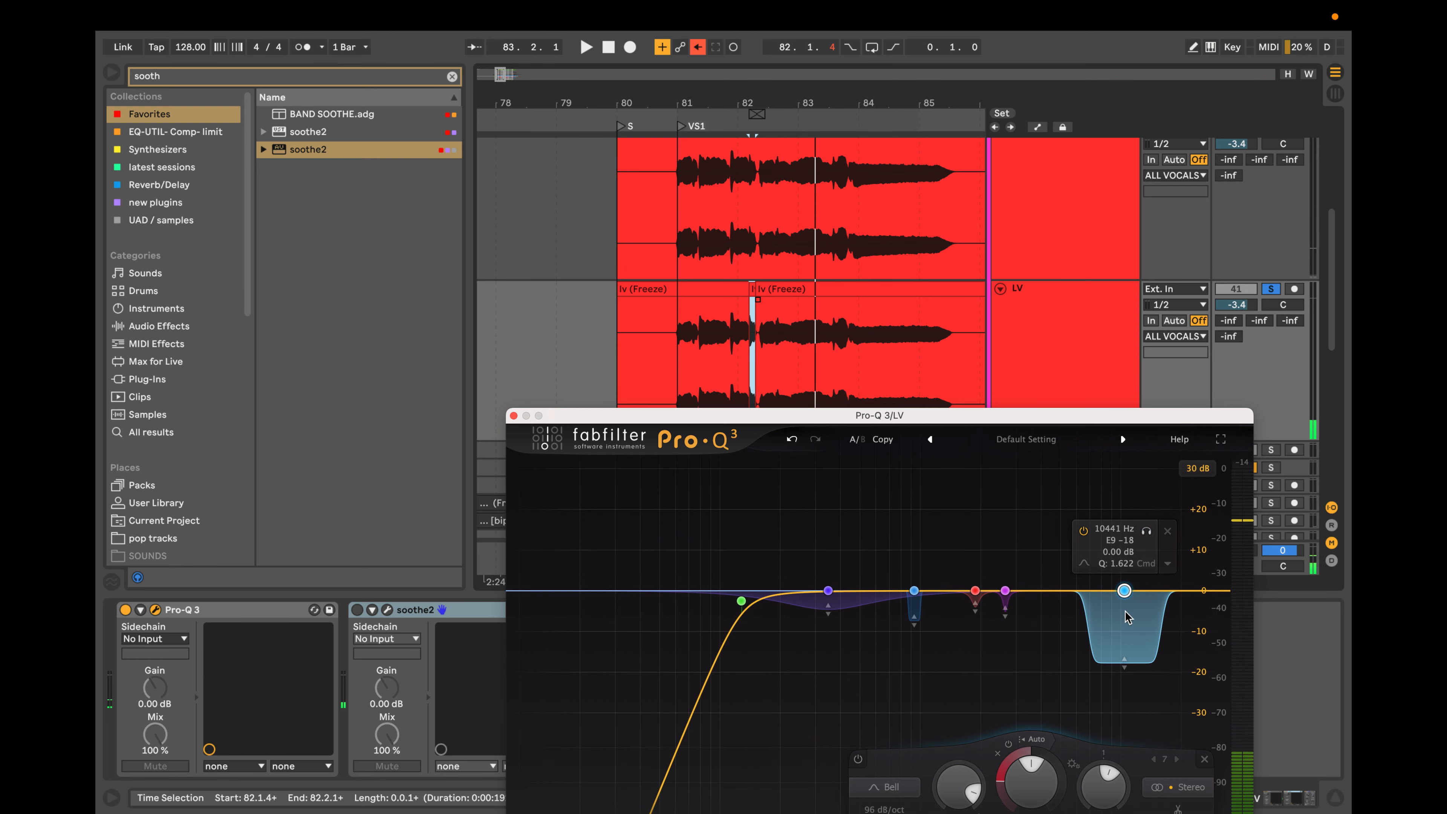
Configure the Pro-Q 3 device to expose the high bell's Band 7 Enabled parameter by bypassing that band.
left_click_drag(999, 417, 958, 177)
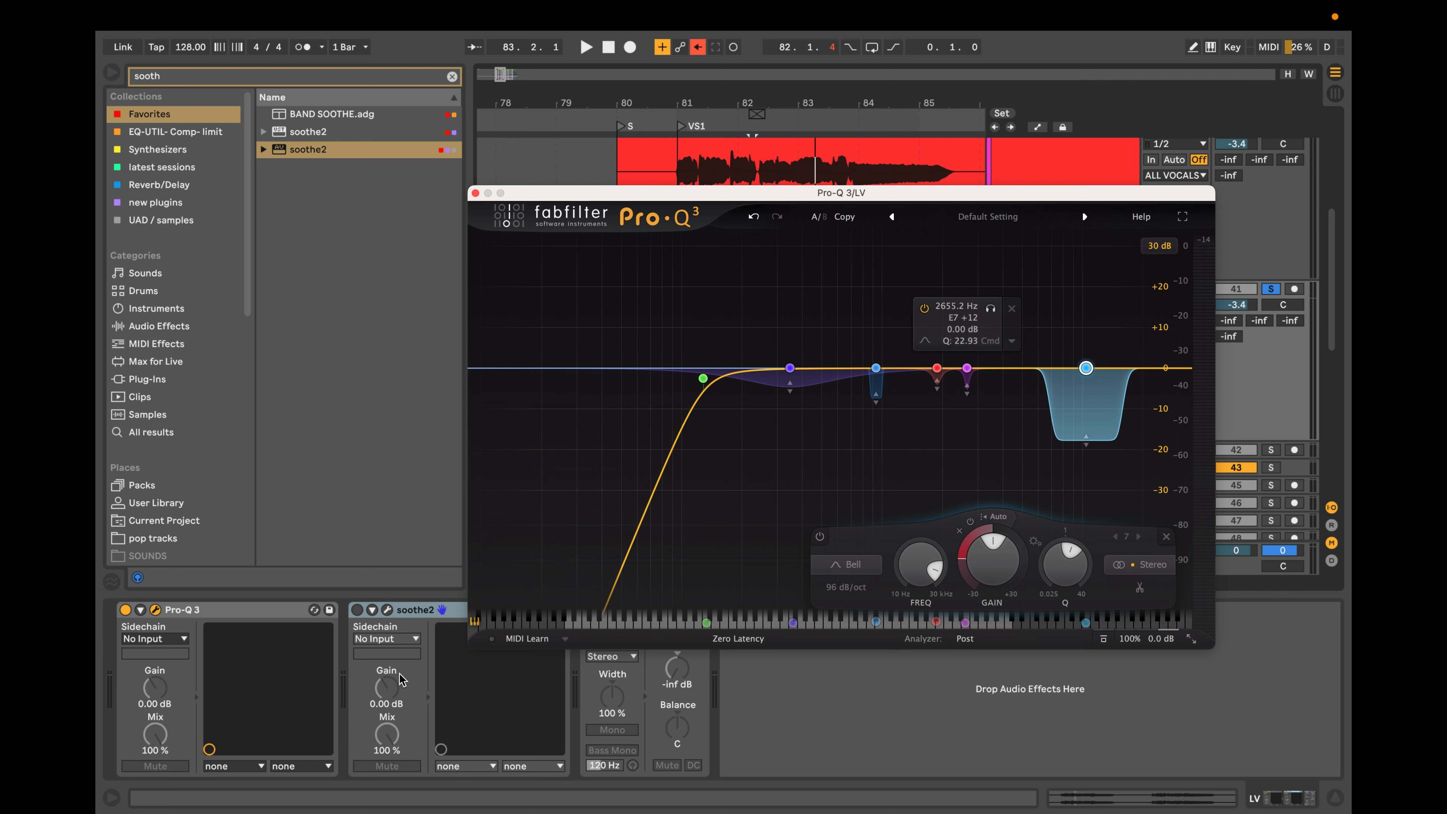
left_click(141, 610)
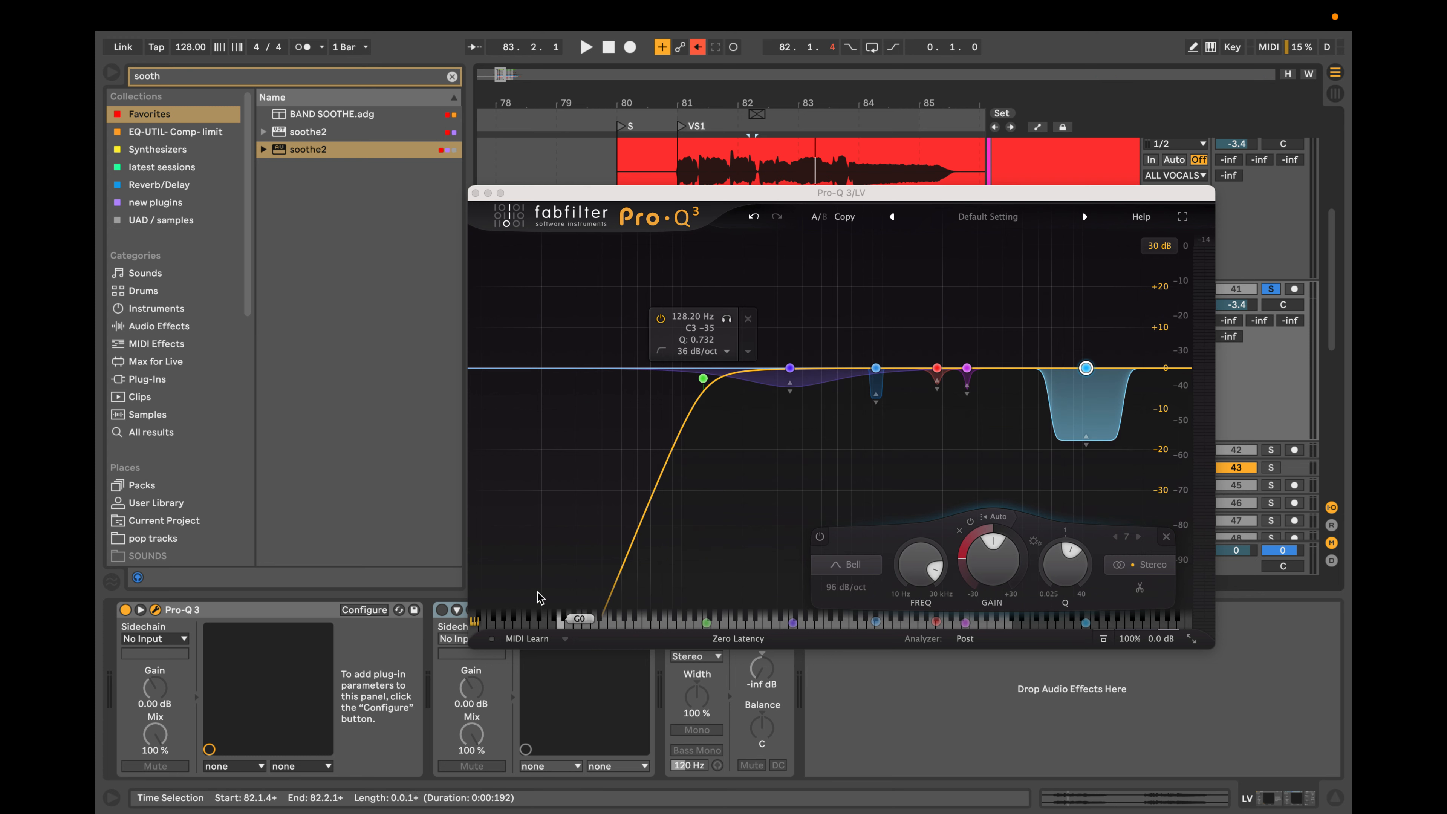
left_click(366, 611)
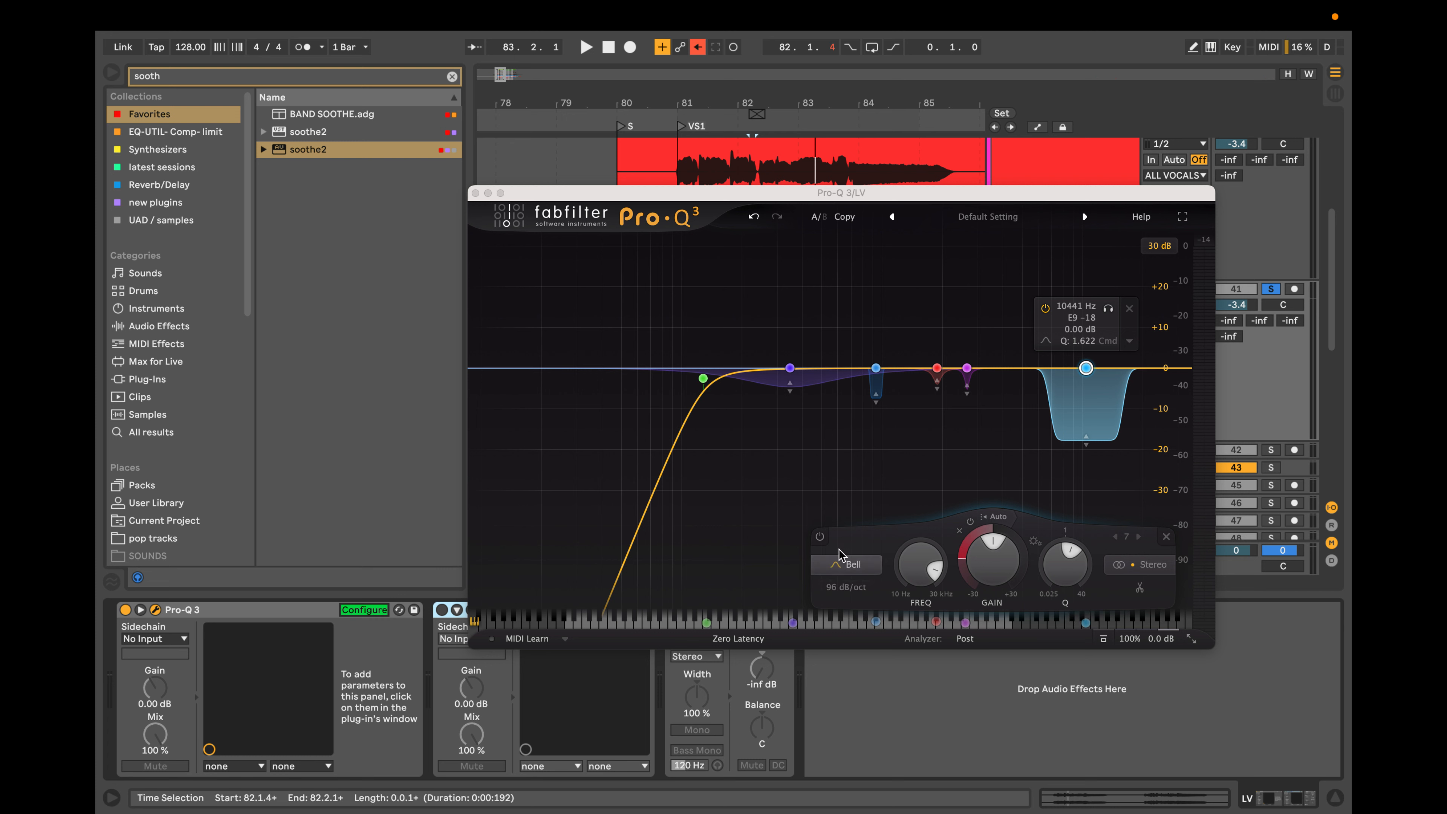
left_click(819, 537)
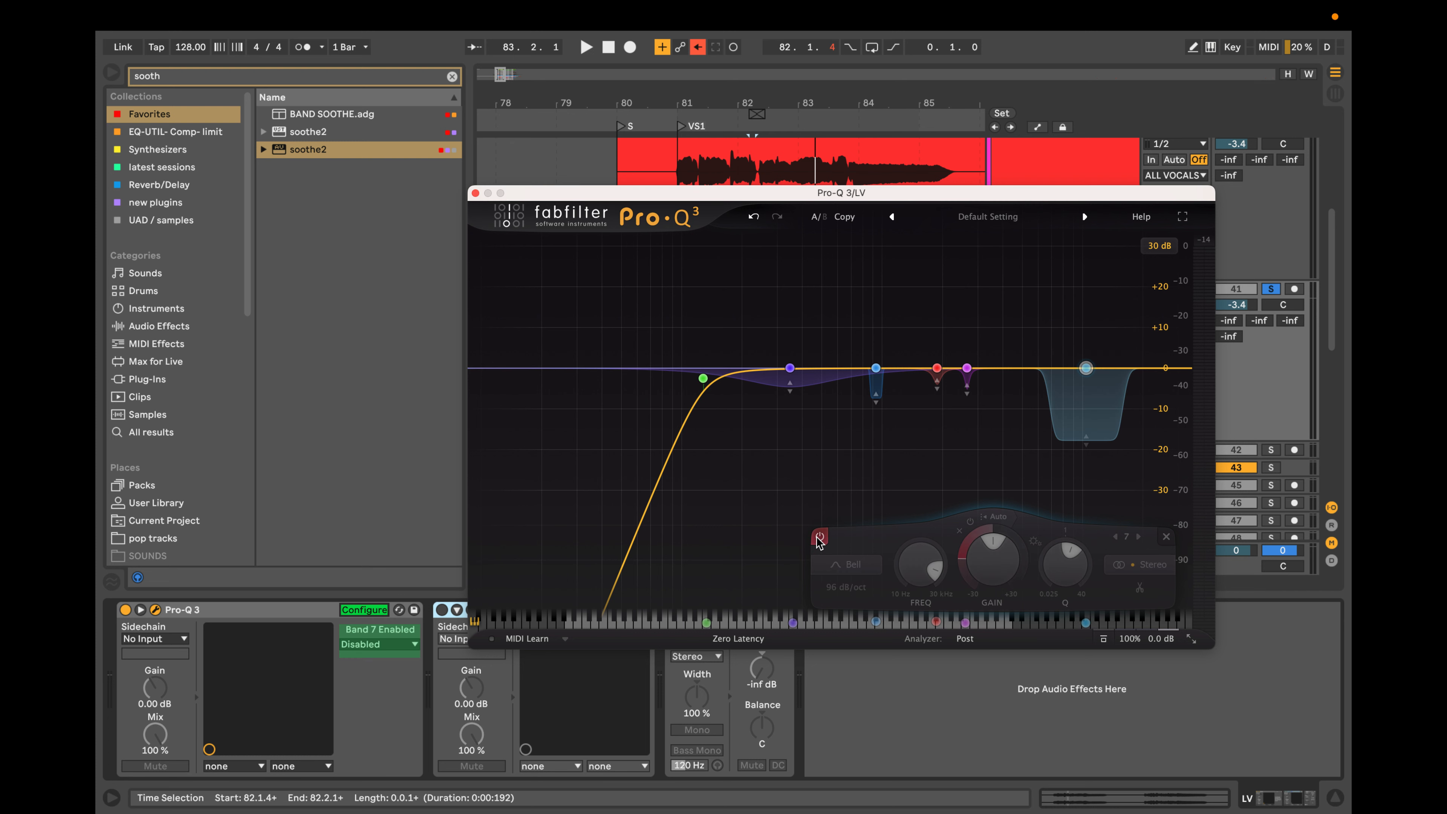
left_click(353, 612)
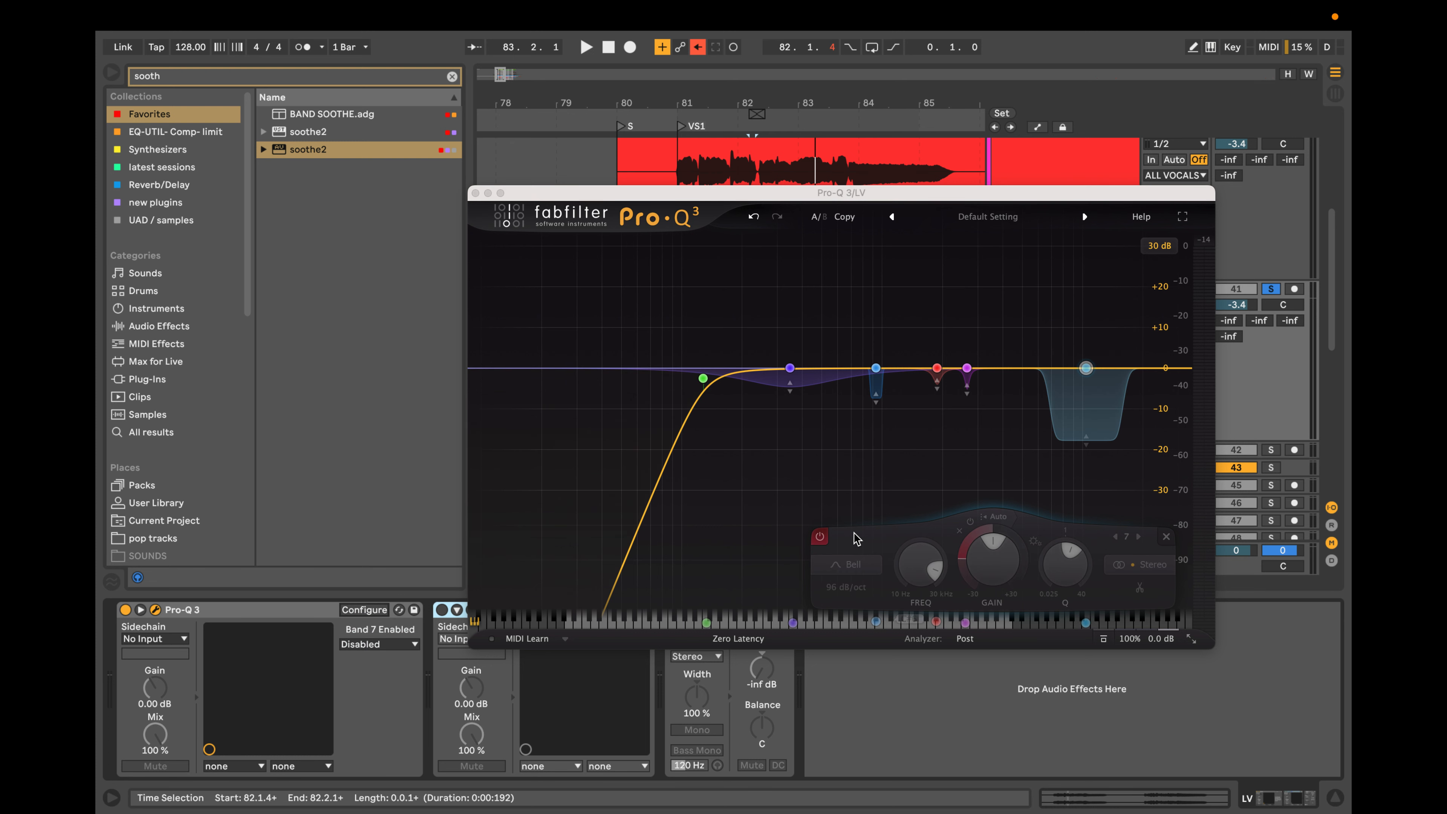
Toggle the high bell's bypass several times to test the exposed parameter, leaving Band 7 enabled.
left_click(821, 538)
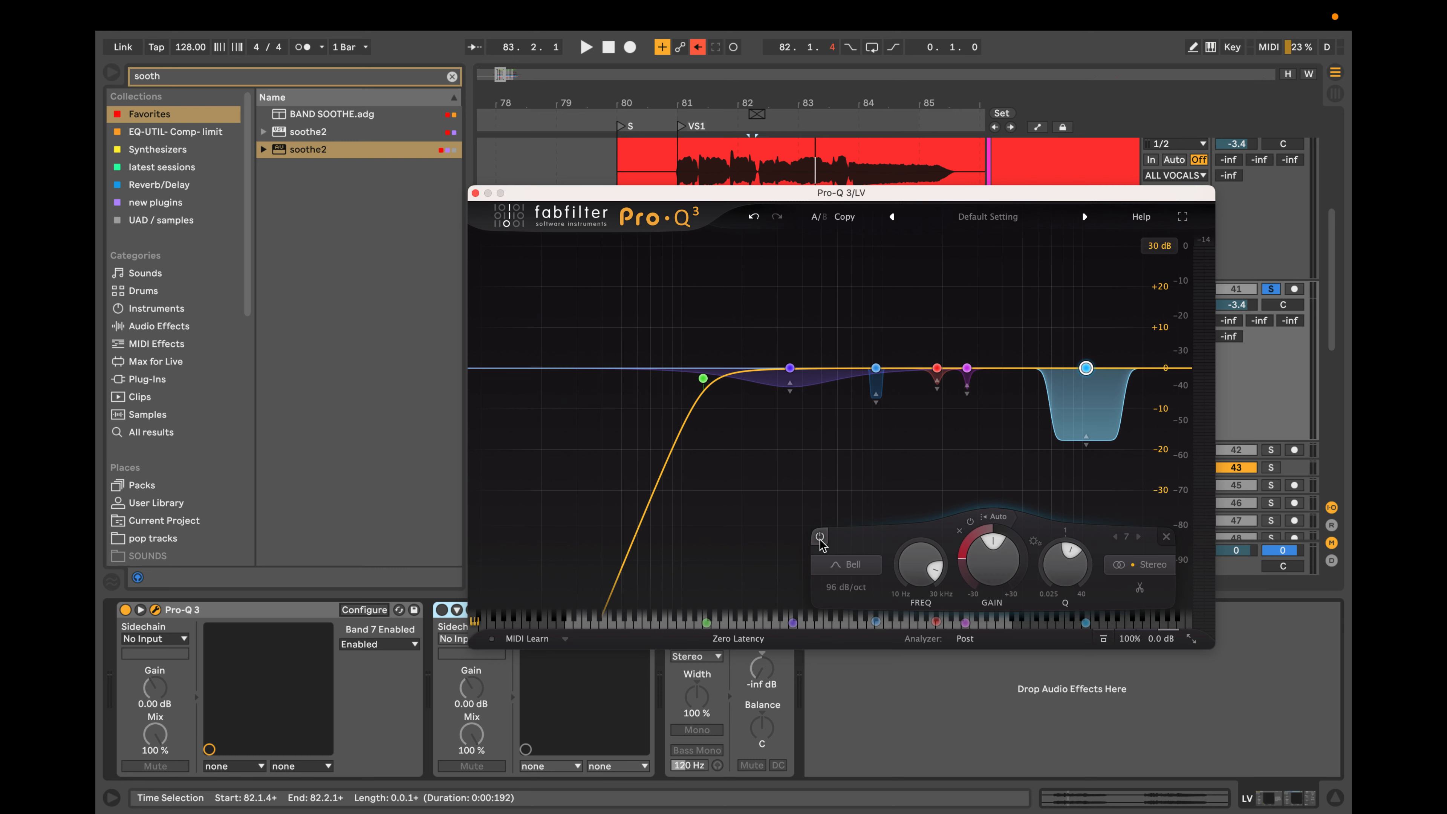
left_click(821, 537)
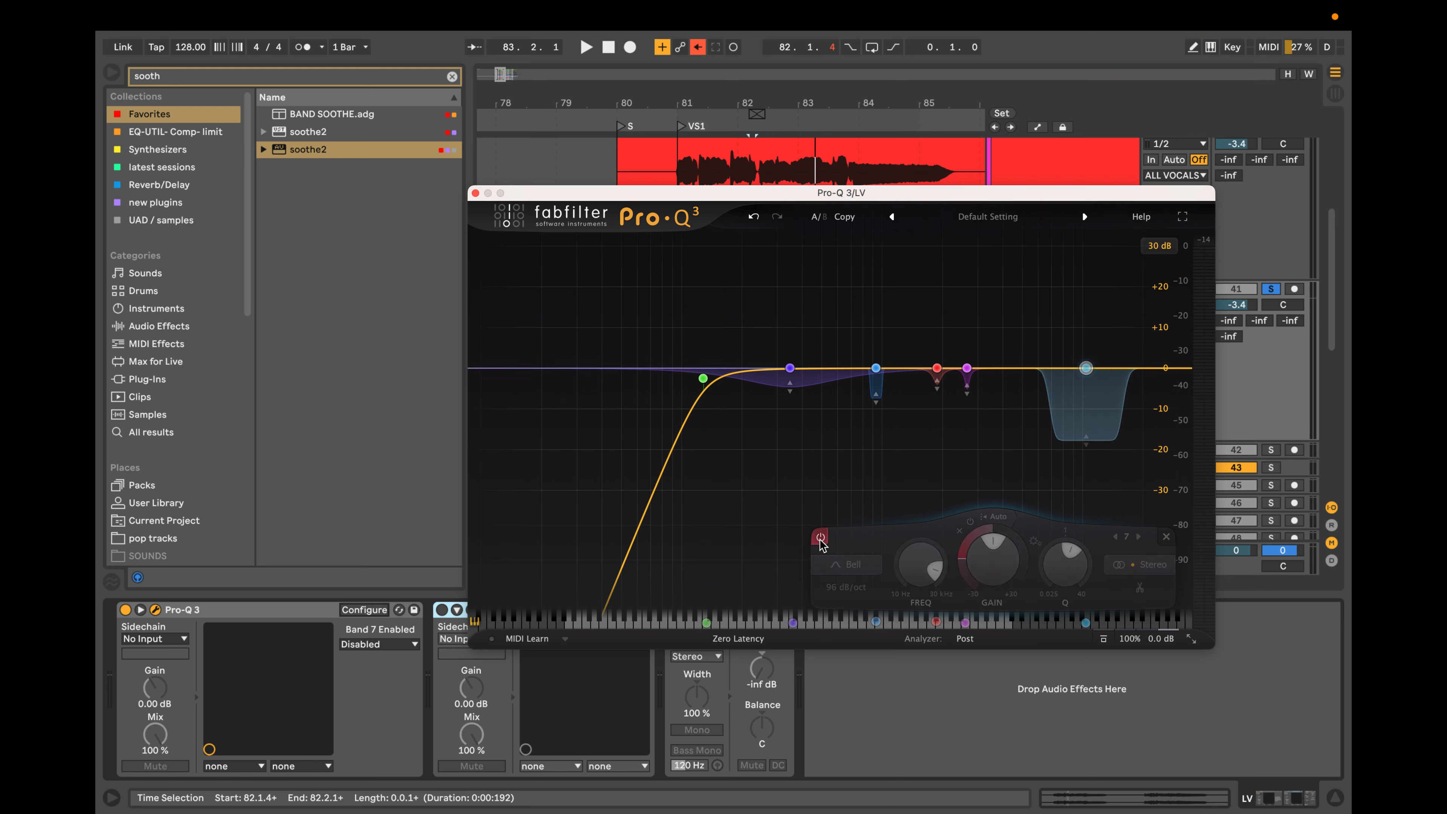
left_click(821, 538)
left_click(820, 538)
left_click(821, 538)
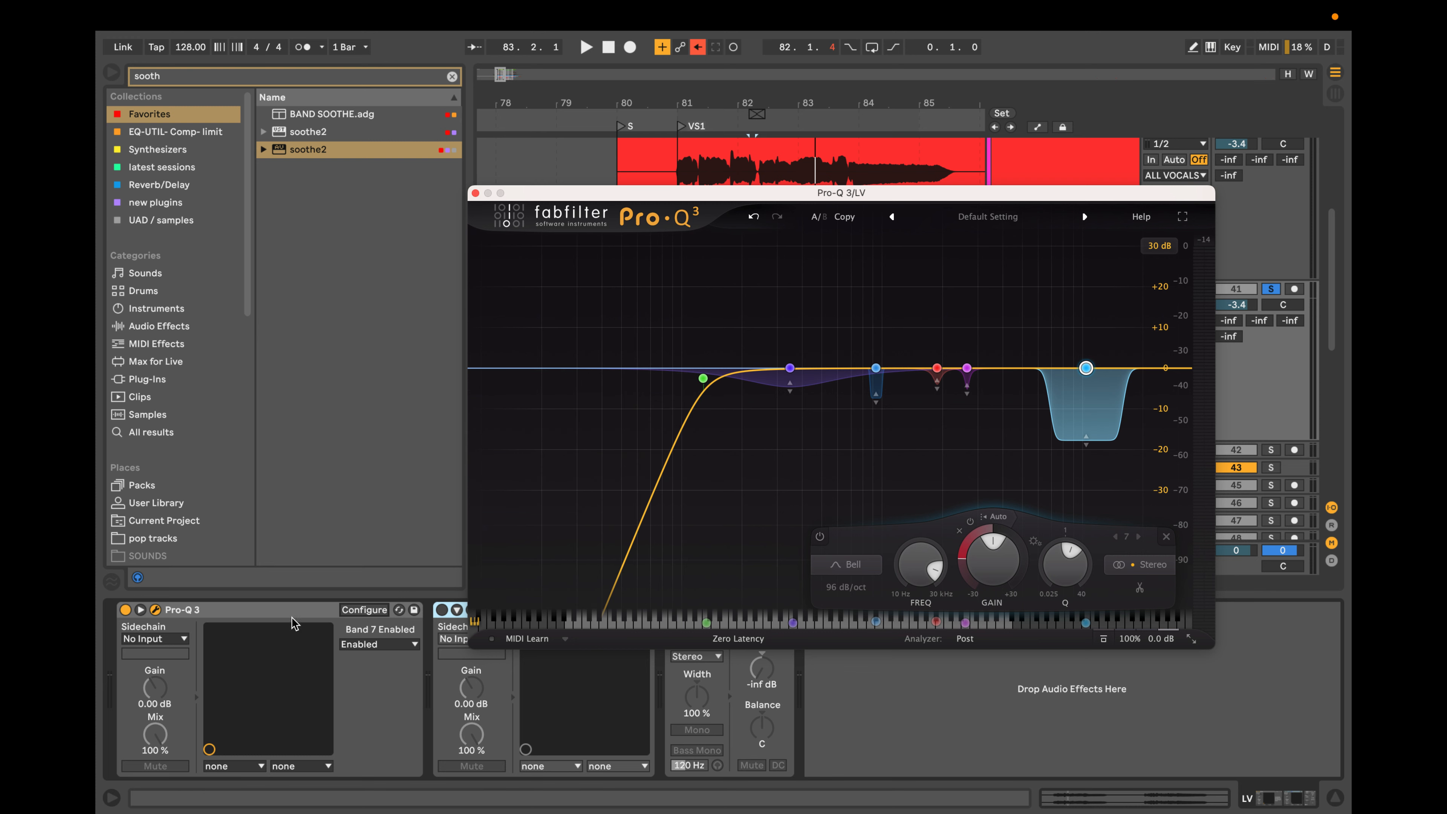
Show the automation of Band 7 Enabled on the LV track and uncover the vocal clips behind the plug-in window.
right_click(384, 647)
left_click(400, 654)
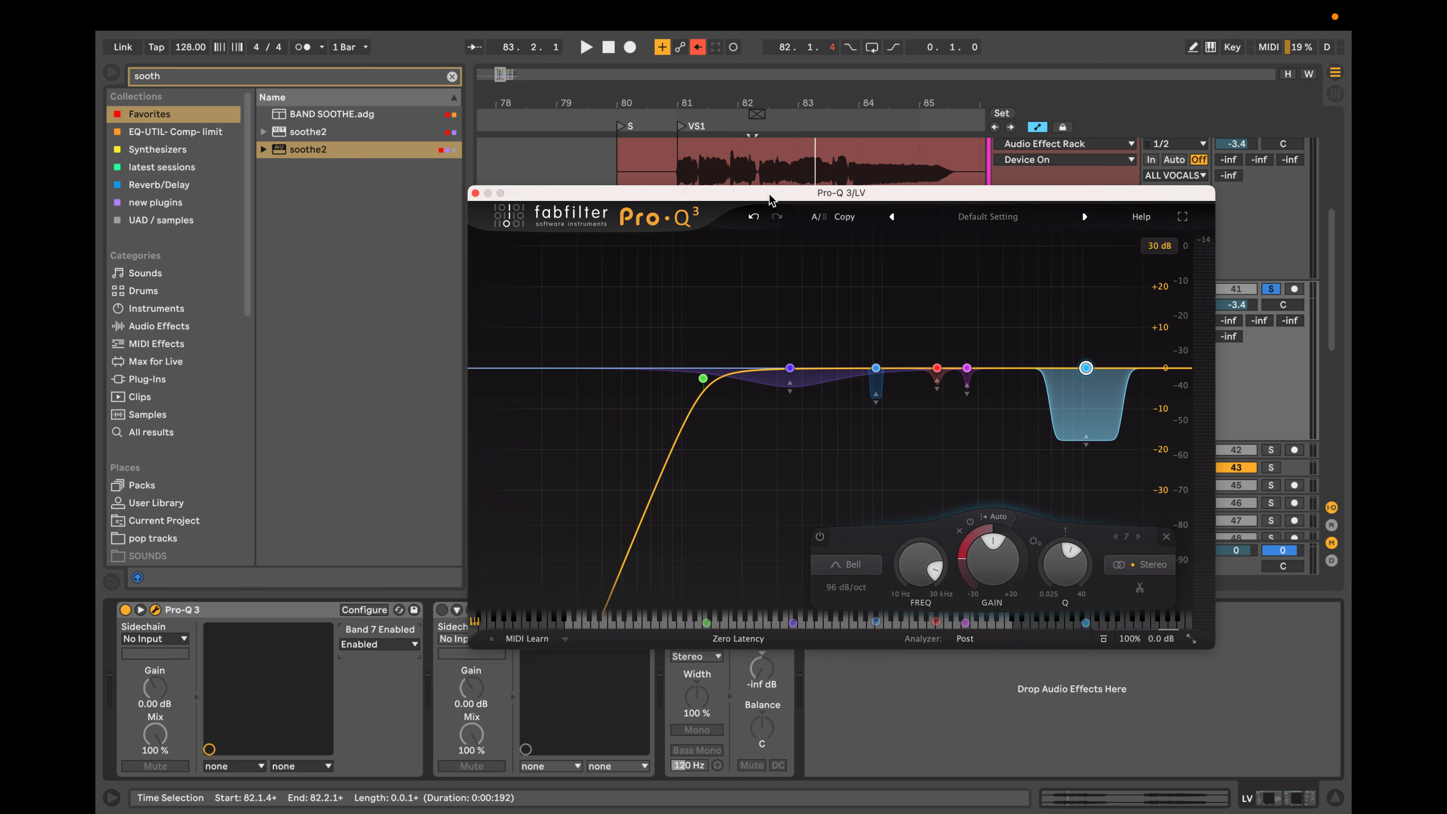
left_click_drag(770, 199, 871, 607)
Automate Band 7 Enabled to be on only across the short split vocal clip from 82.1.4 and disabled before and after it.
scroll(781, 337, "up", 5)
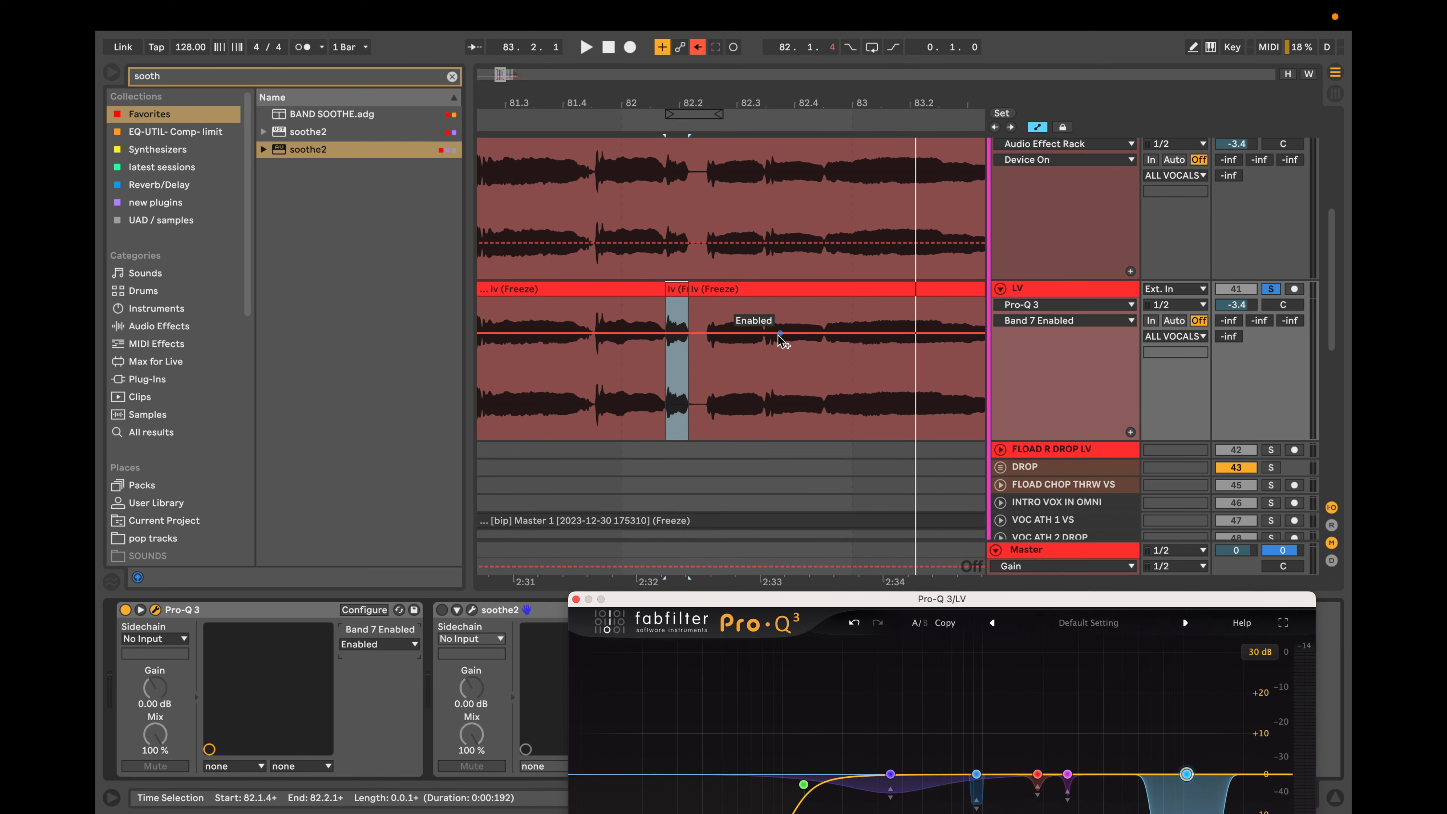
scroll(785, 341, "left", 4)
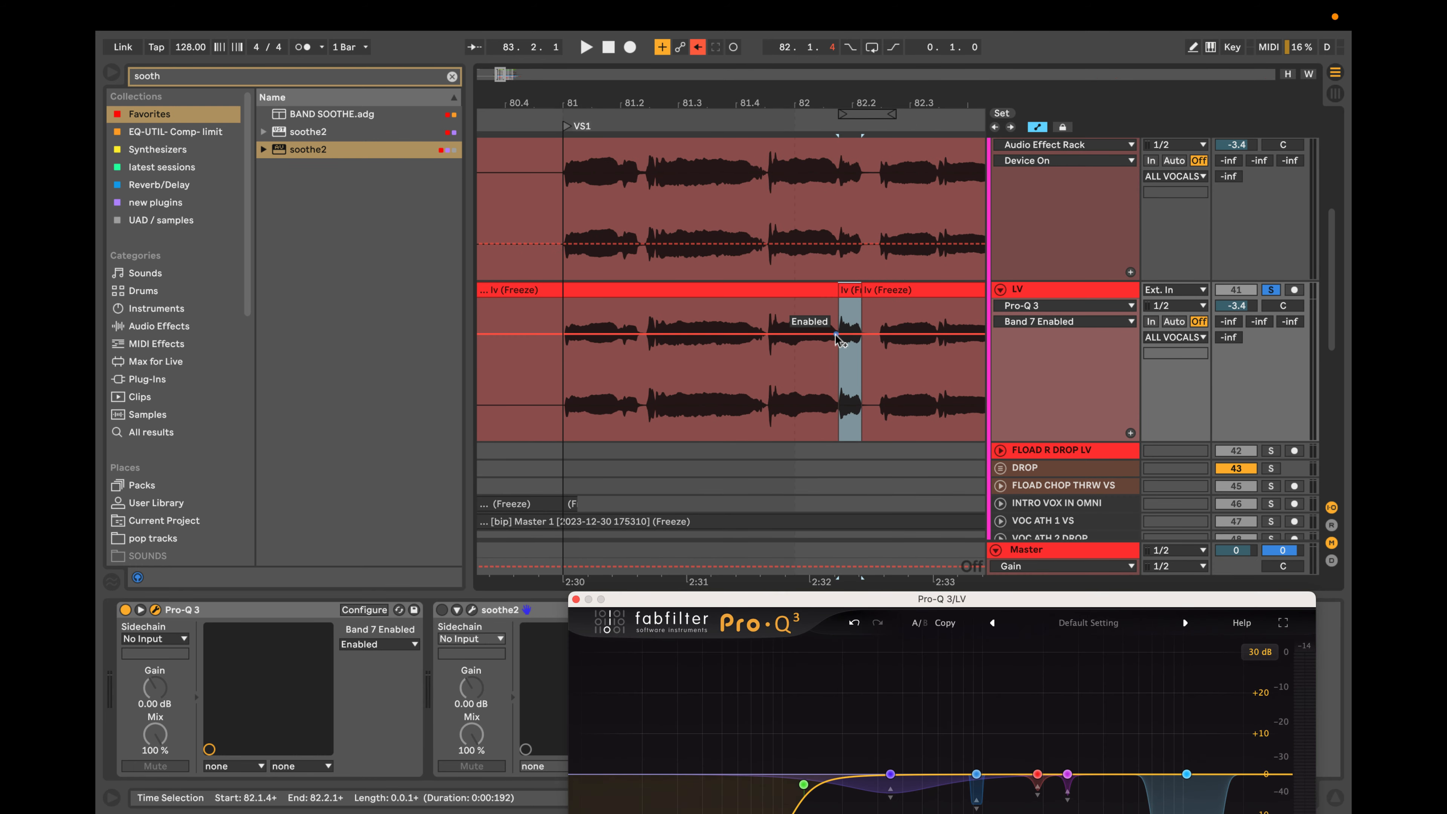
scroll(844, 338, "up", 3)
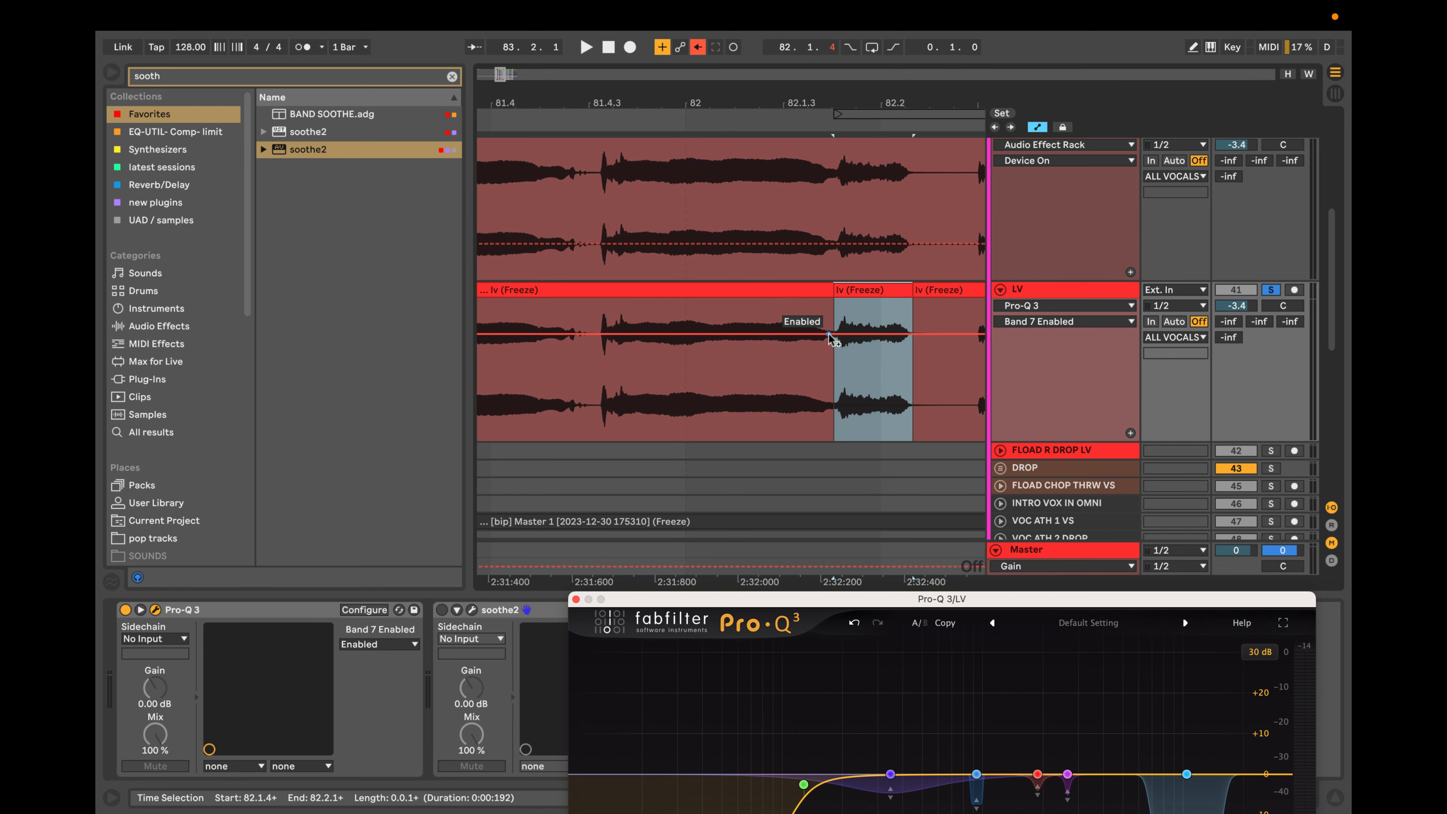
left_click(833, 335)
left_click(926, 334)
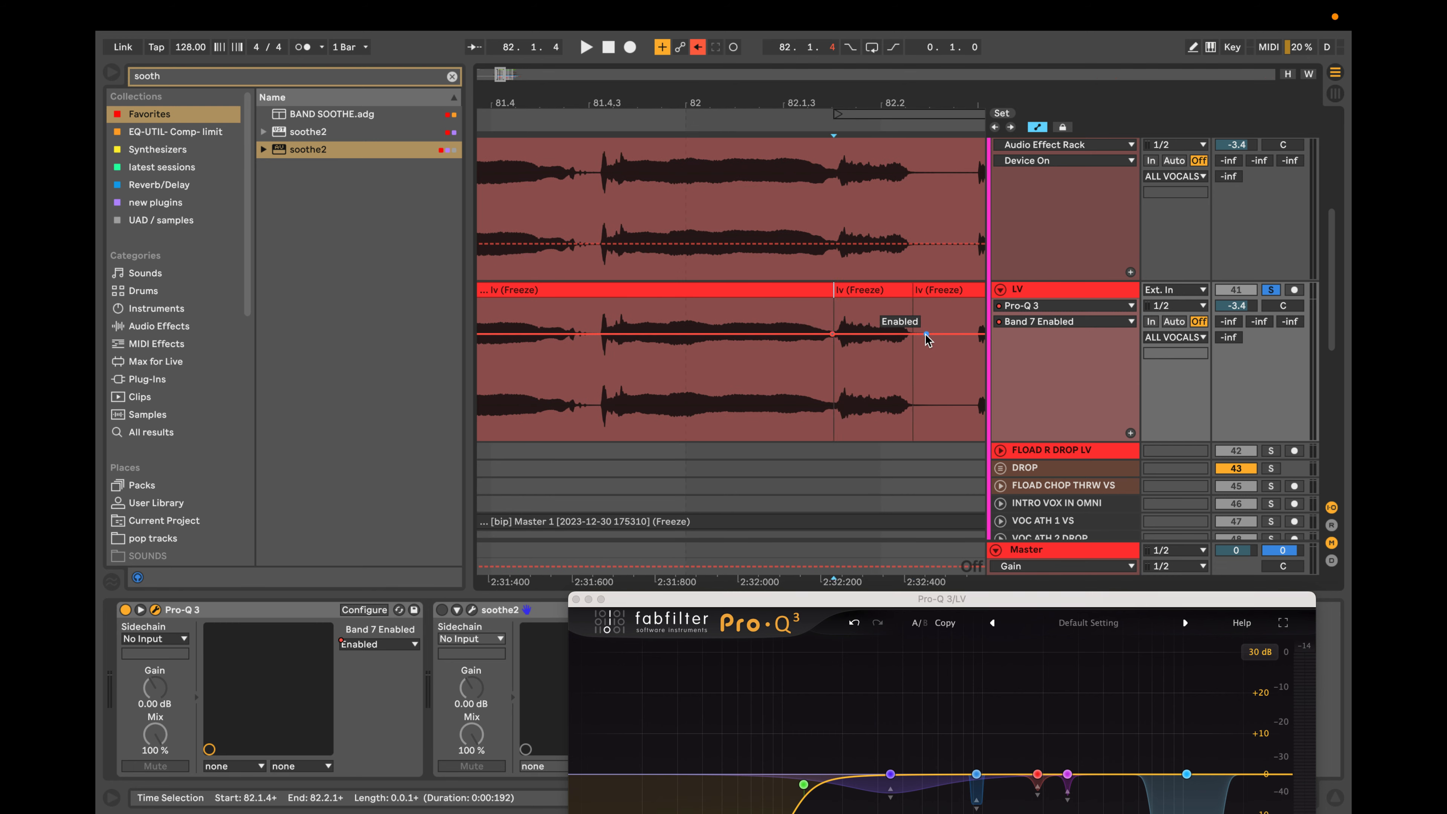
left_click_drag(796, 333, 810, 405)
left_click_drag(927, 334, 920, 405)
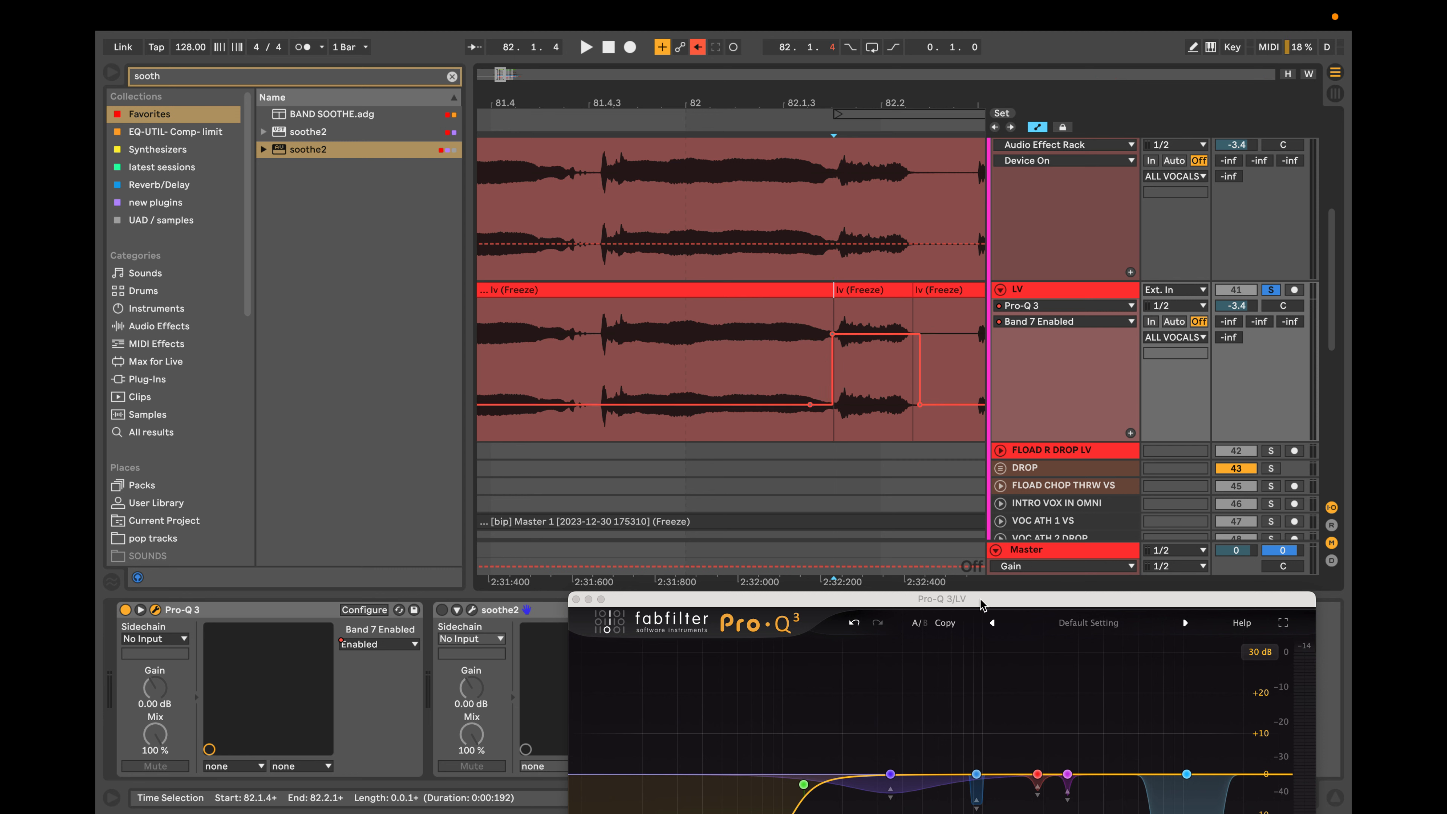
Play the vocal from 81.4.3 with the EQ curve in view to check the high bell's automated switching.
left_click(596, 333)
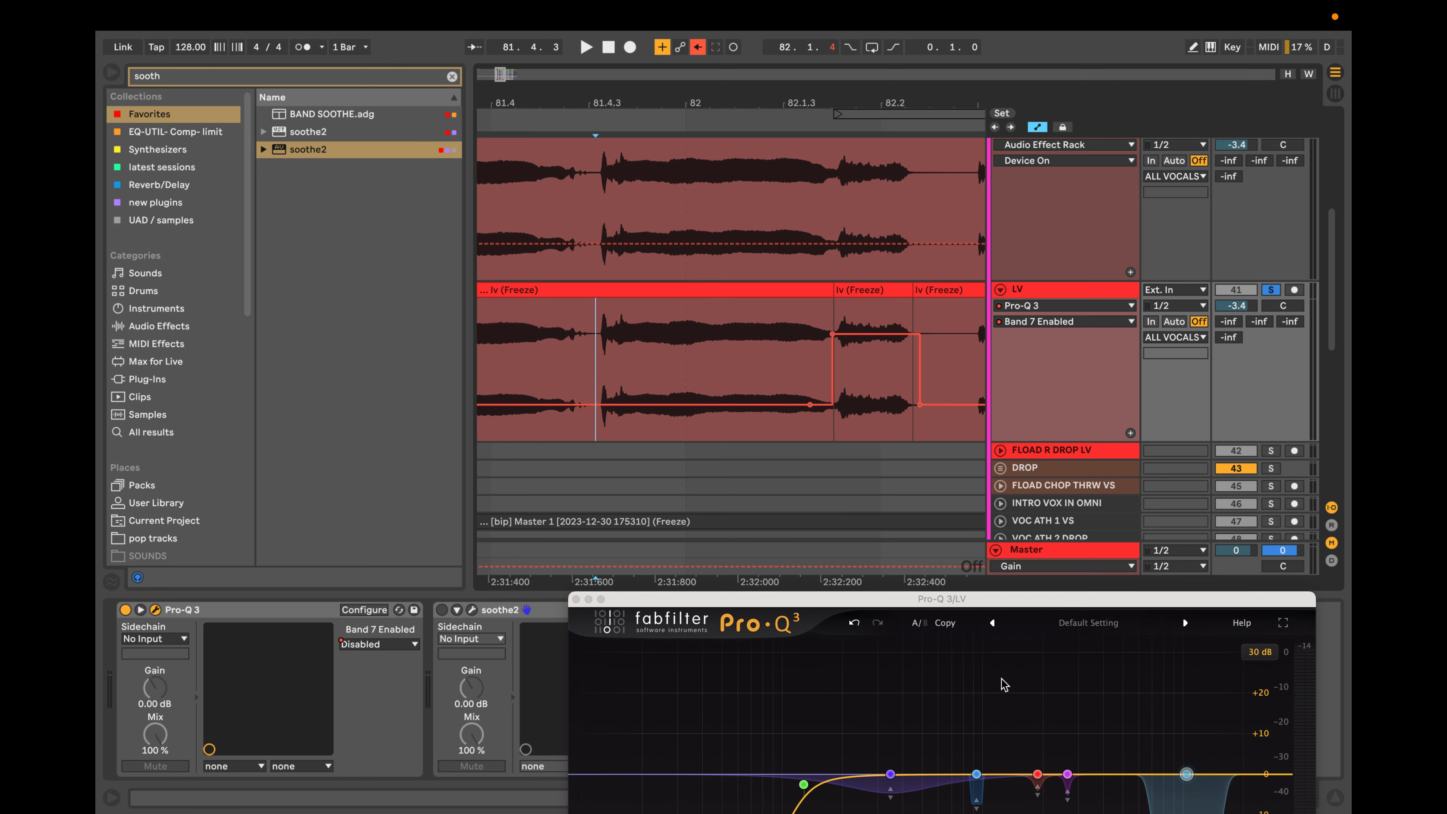
left_click_drag(1117, 599, 1067, 385)
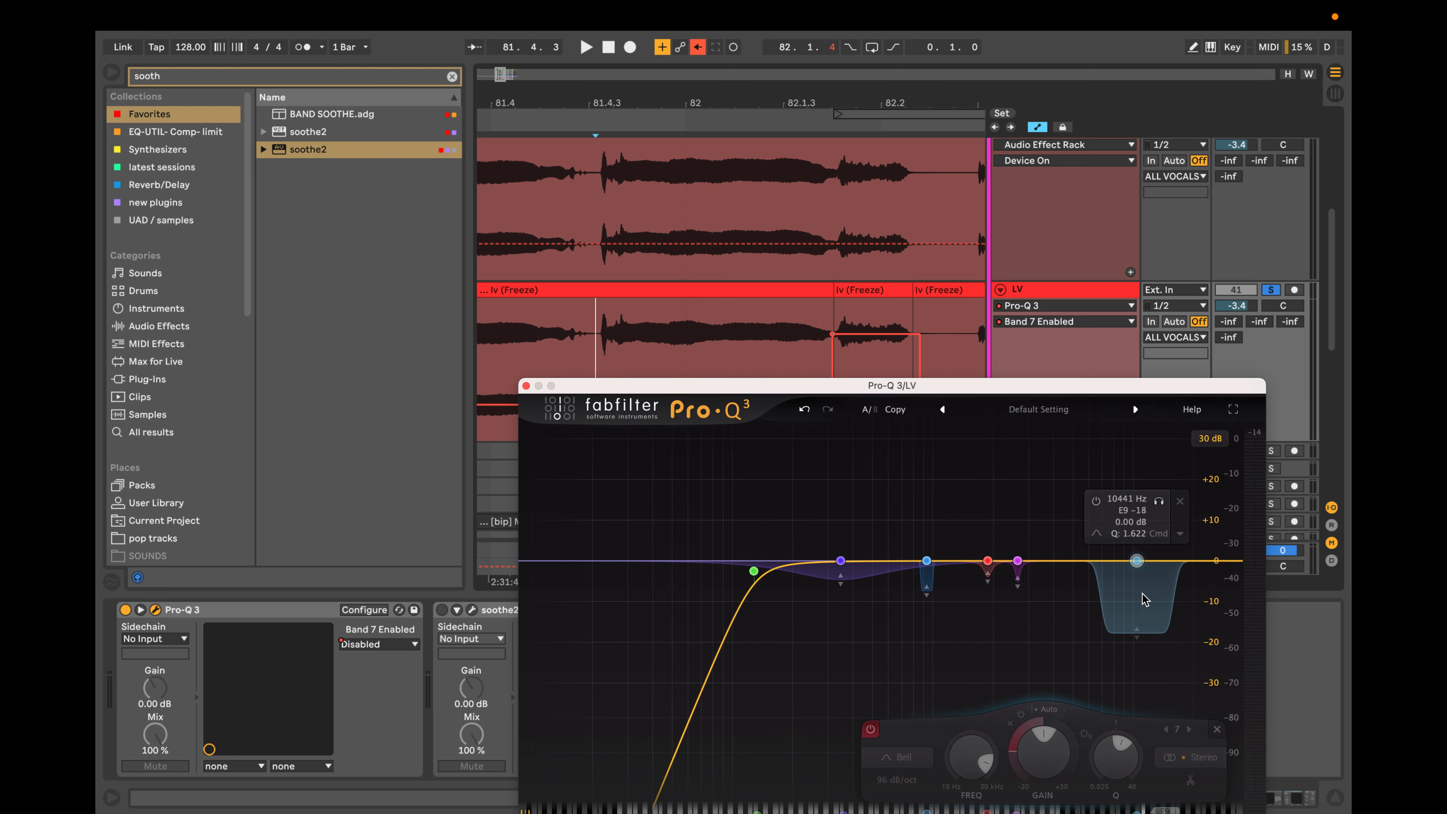
key("space")
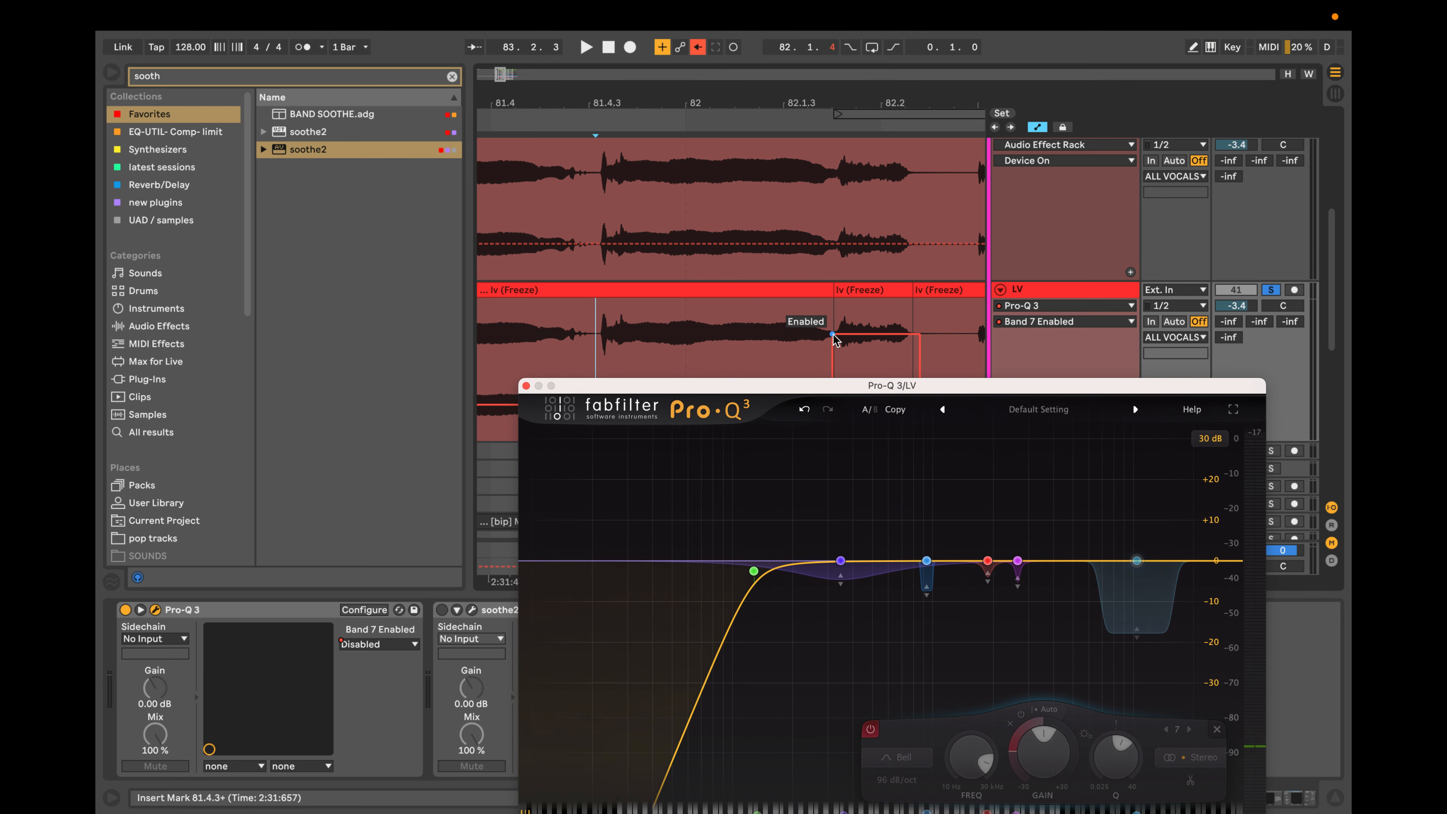
left_click_drag(979, 386, 957, 232)
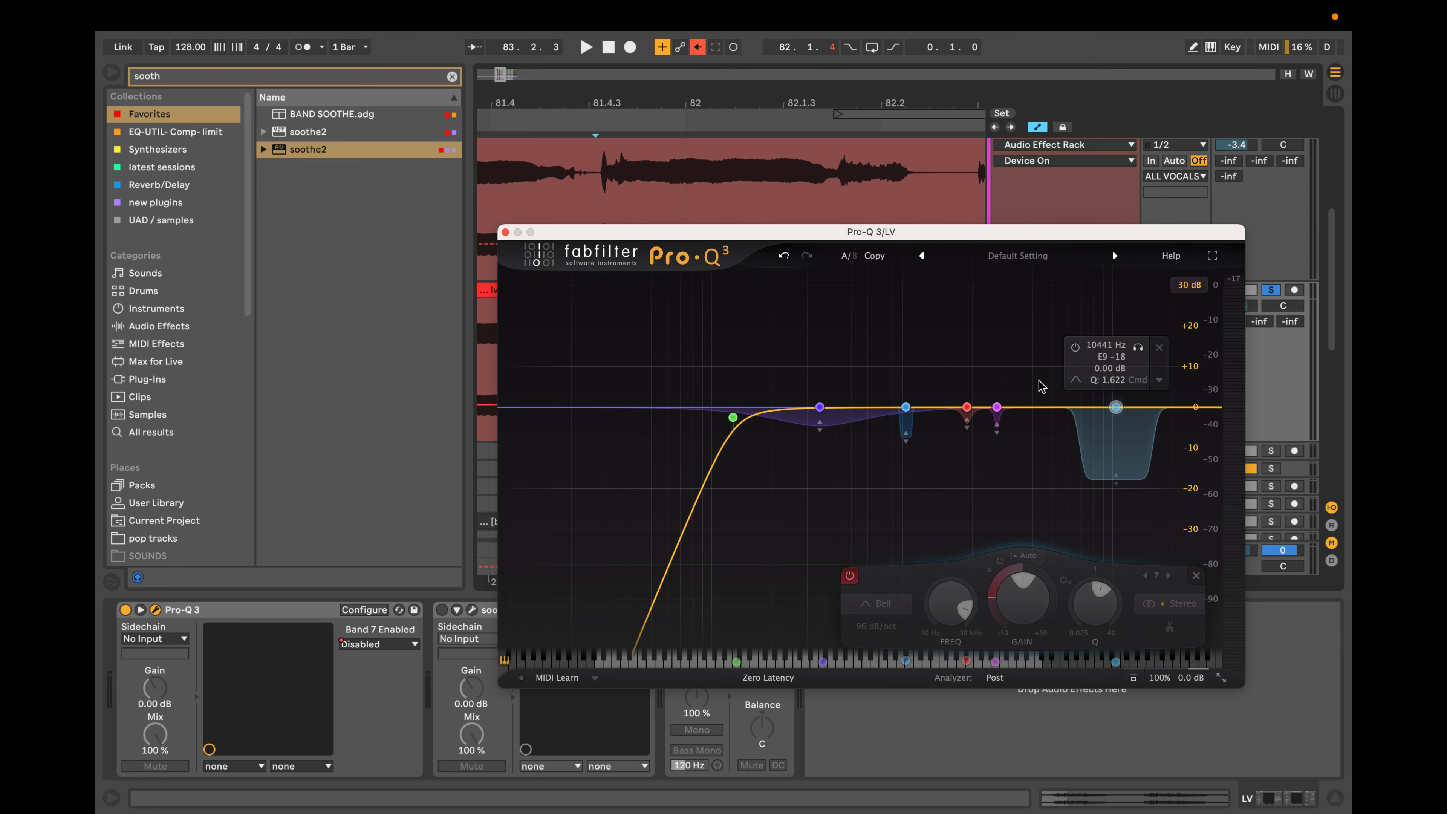
left_click_drag(658, 237, 659, 480)
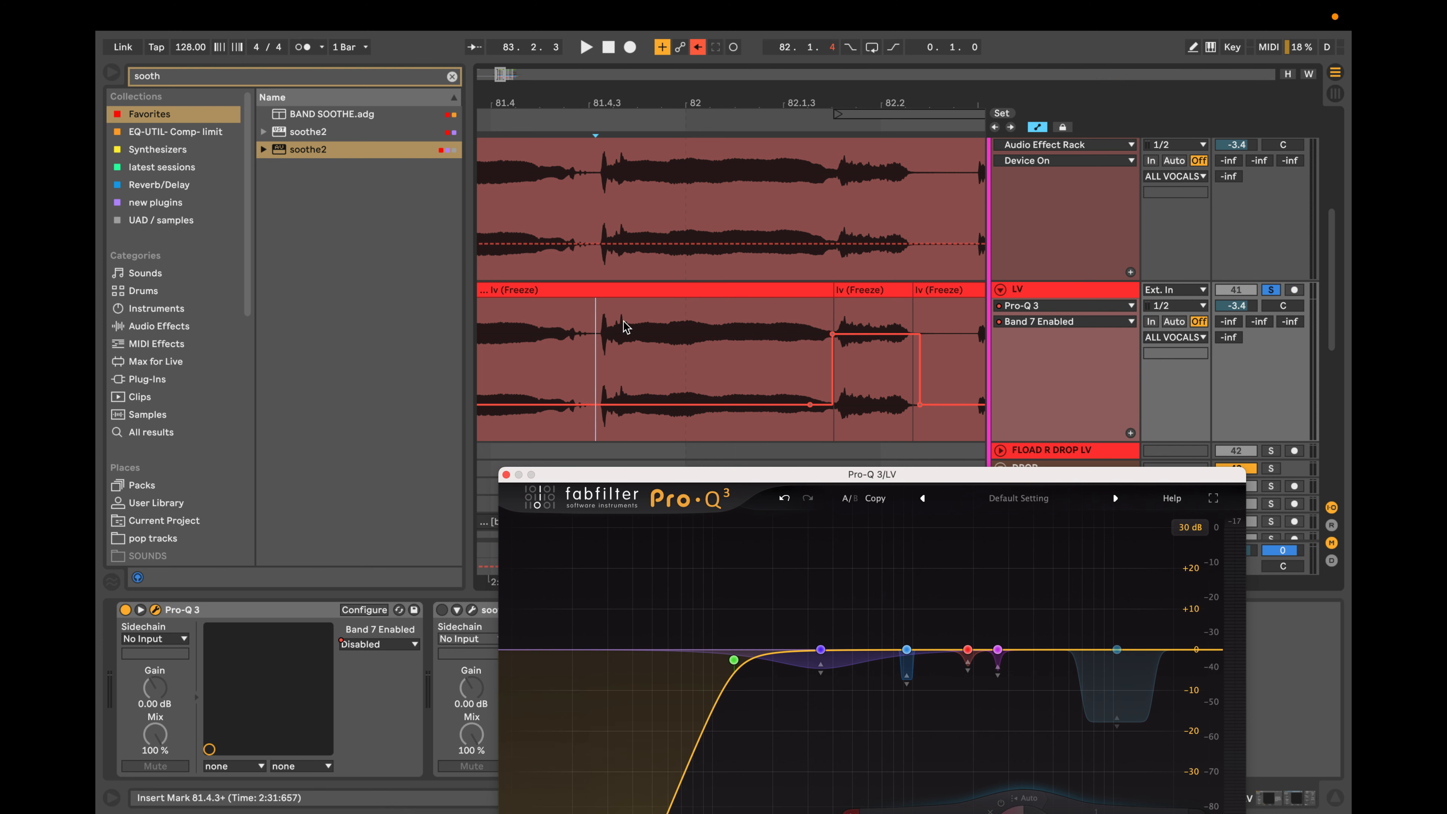
scroll(610, 331, "up", 5)
scroll(610, 331, "down", 4)
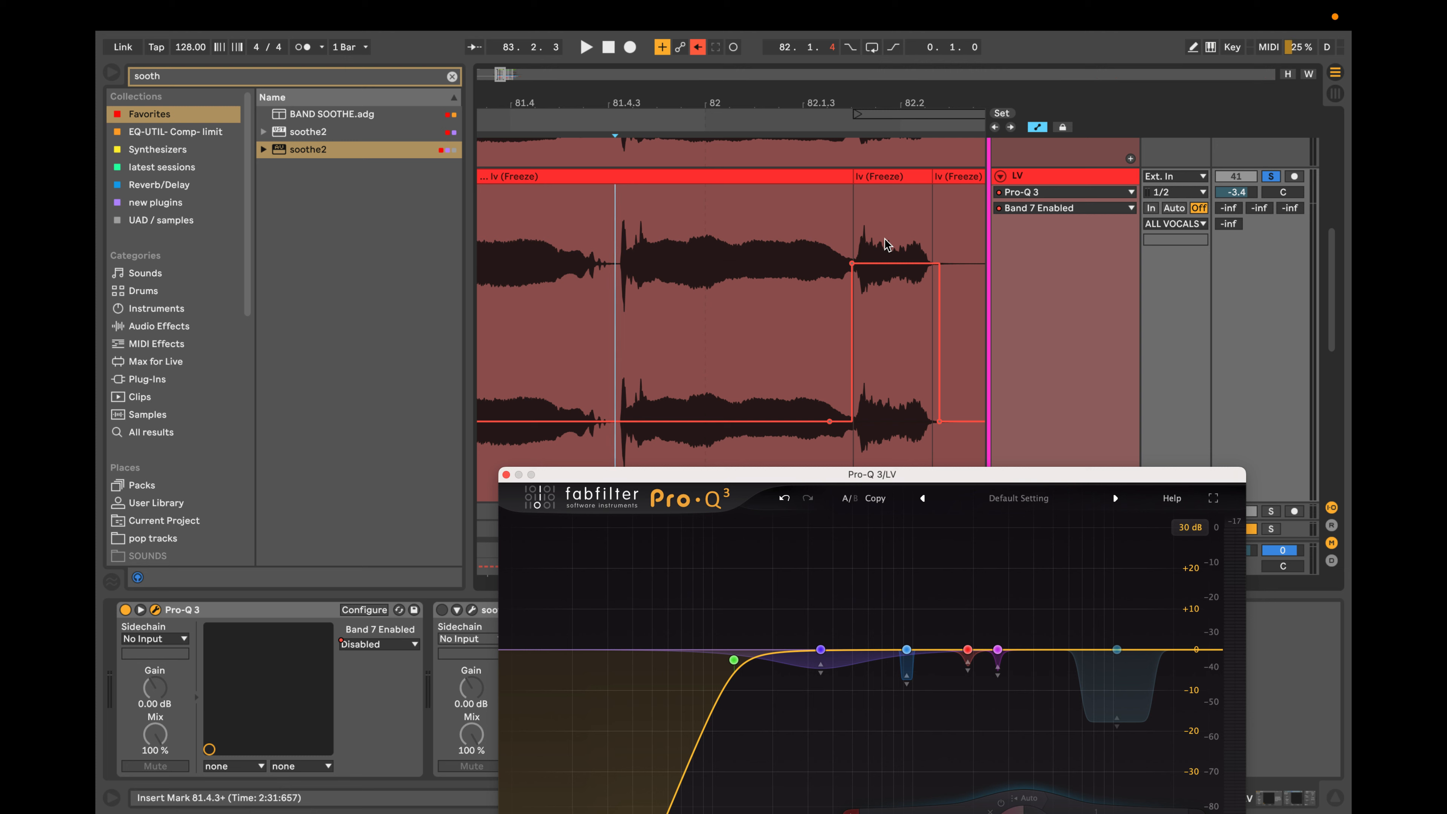
left_click_drag(1069, 473, 1073, 303)
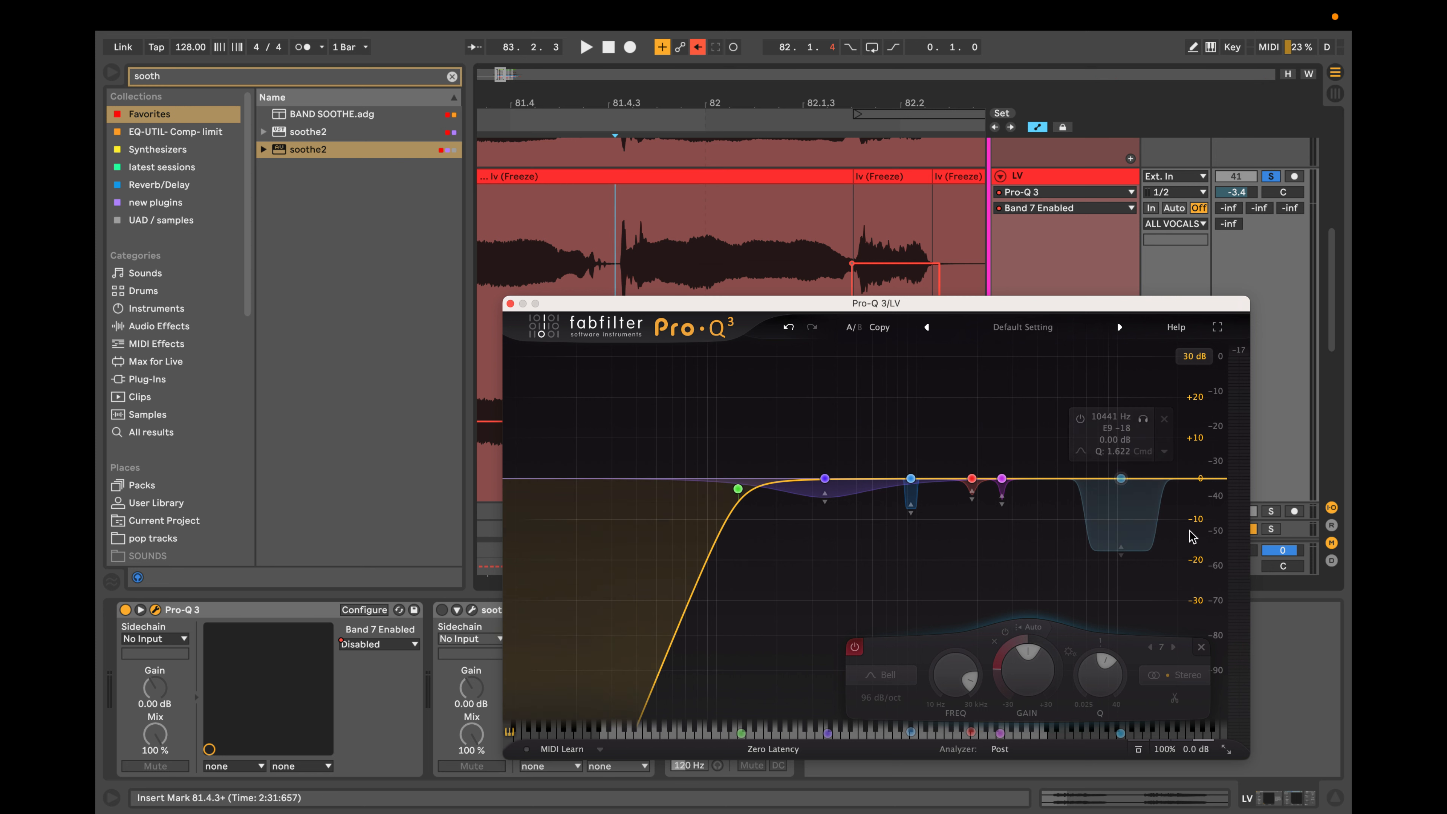
mouse_move(1122, 479)
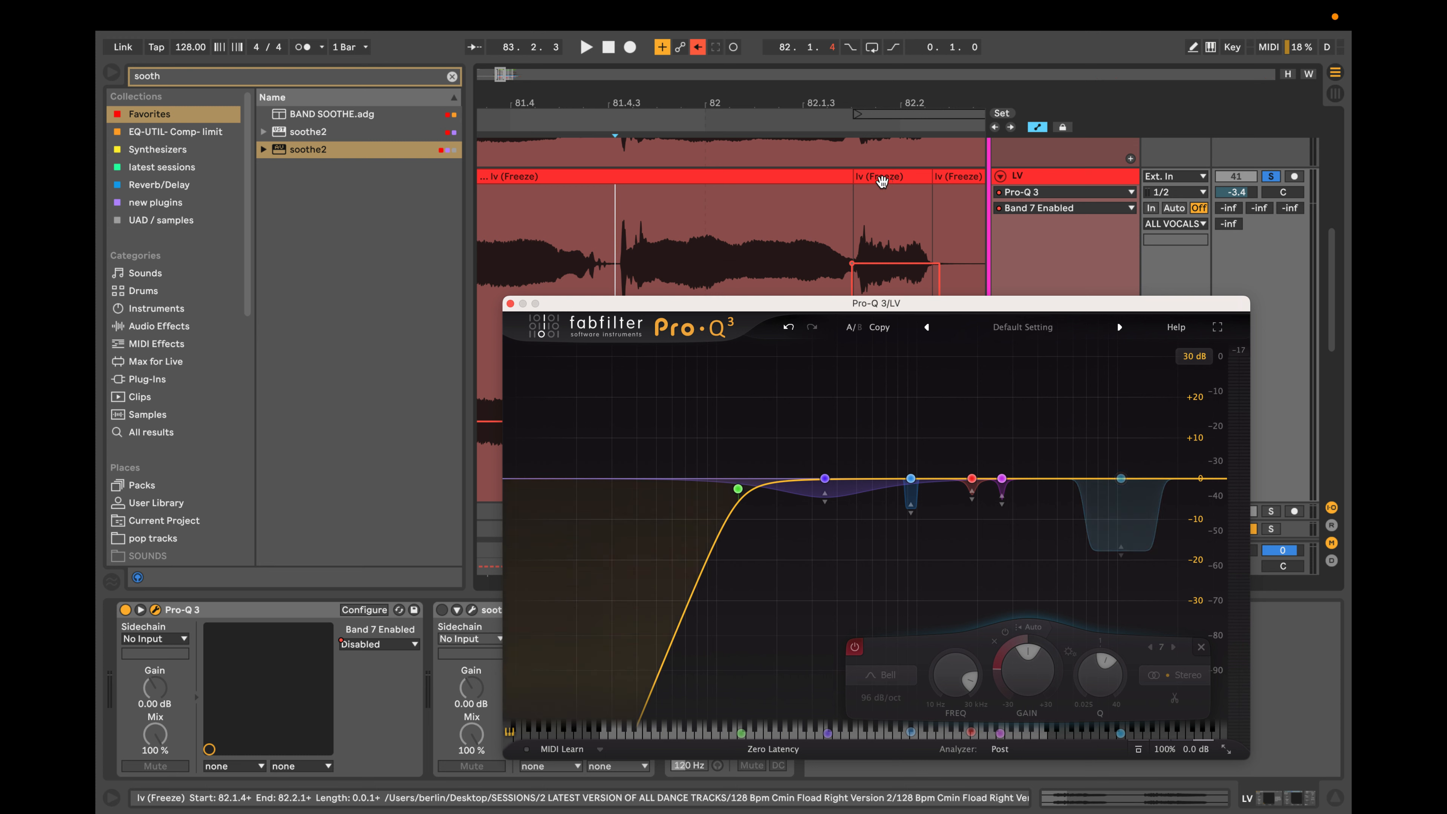
Select the short split vocal clip to check the band's state there, and close the Pro-Q 3 window.
left_click(882, 182)
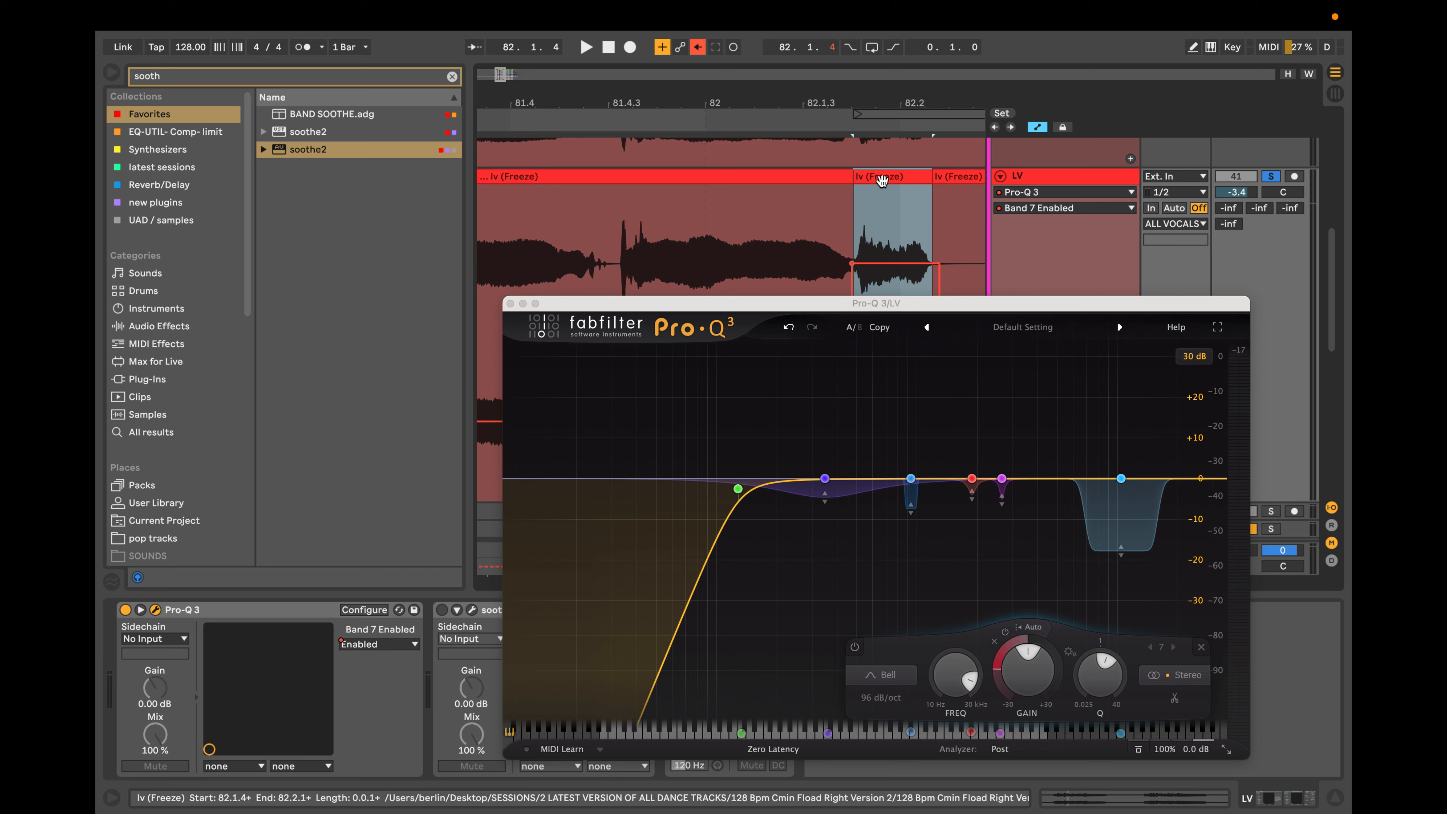
mouse_move(1129, 496)
left_click(512, 303)
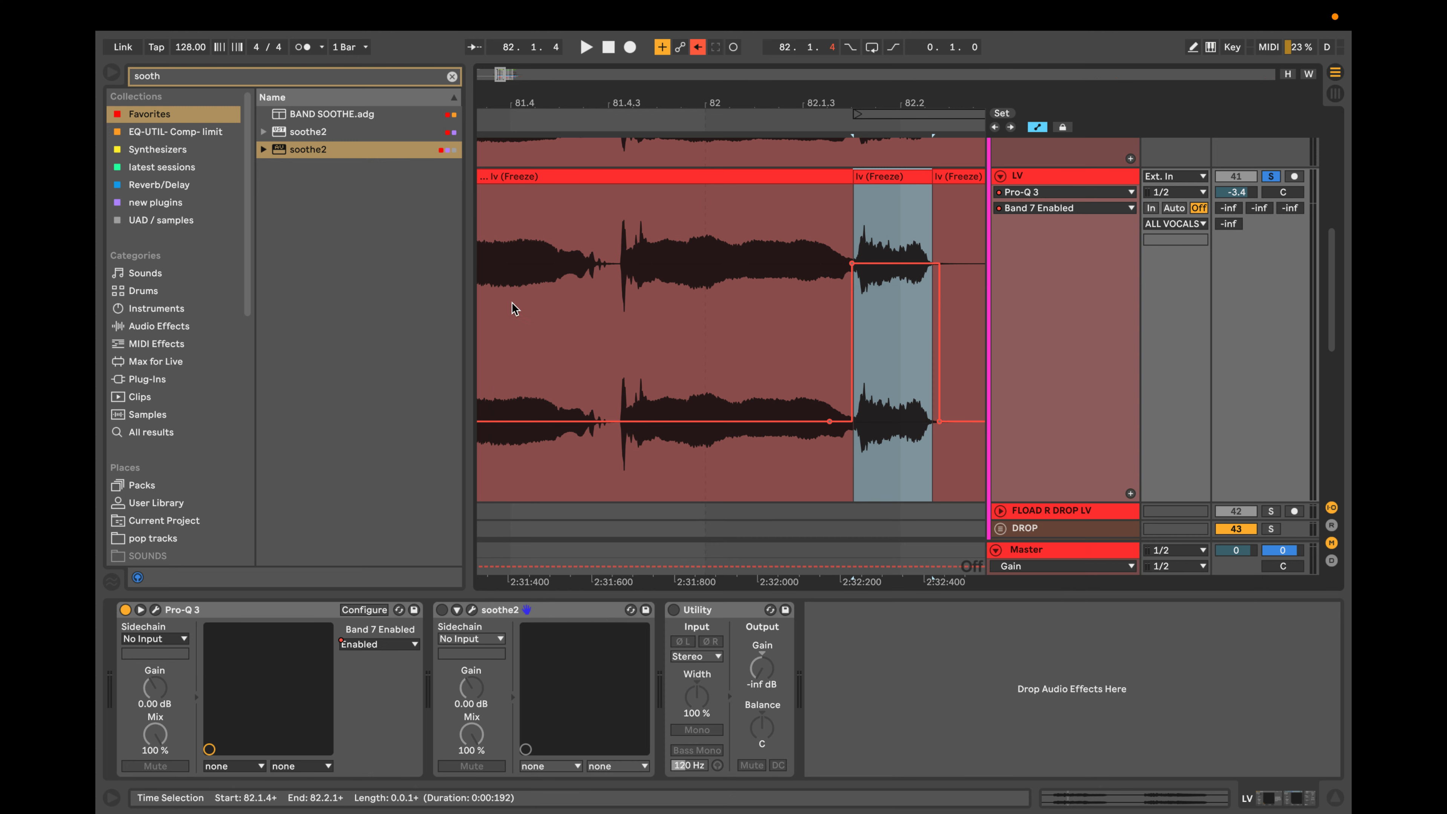
Play the lead vocal from 80.4.4 to hear the automated high bell on the short split clip in context.
scroll(751, 317, "up", 1)
scroll(750, 316, "down", 1)
scroll(749, 316, "down", 6)
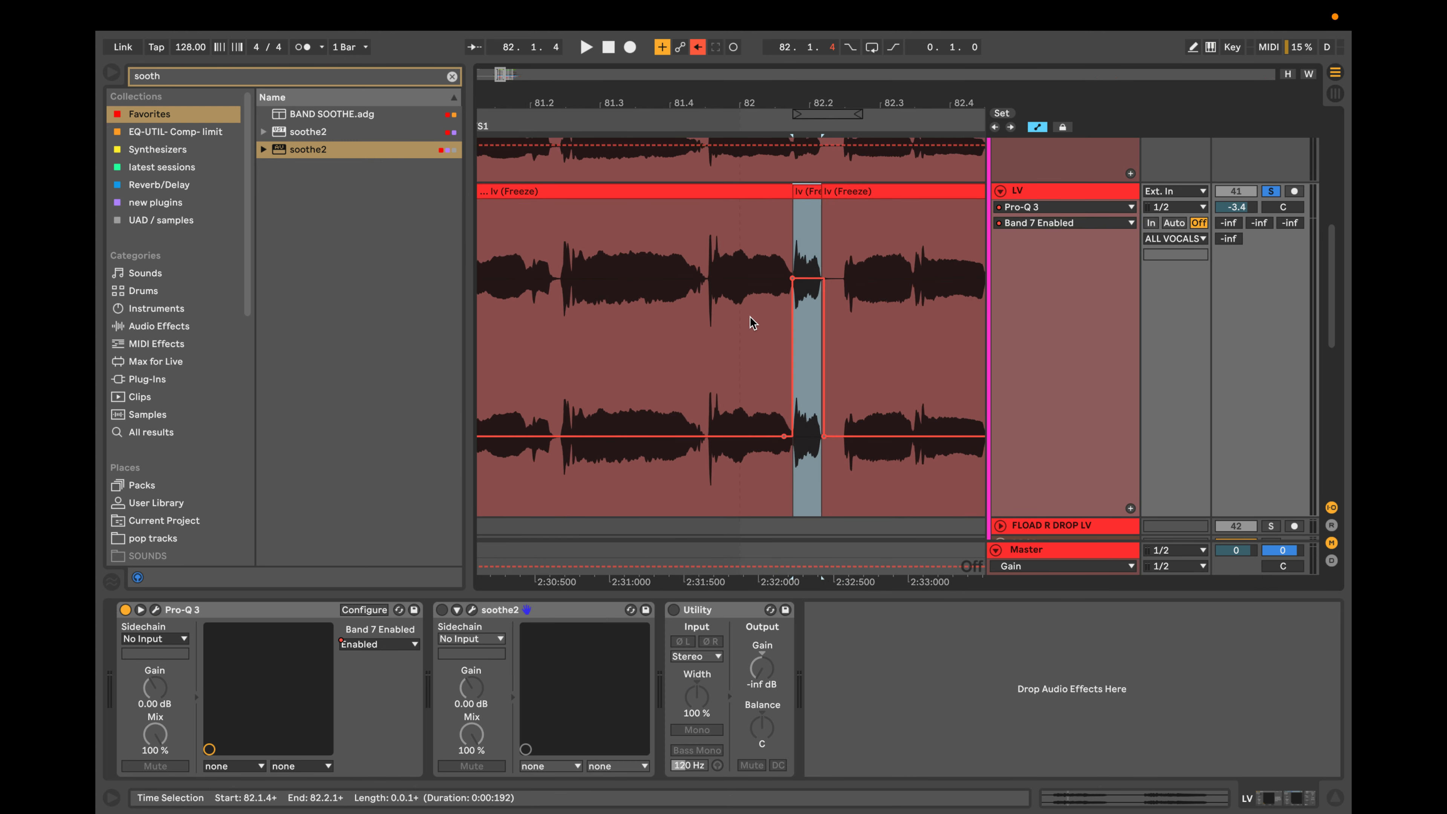
scroll(751, 322, "up", 4)
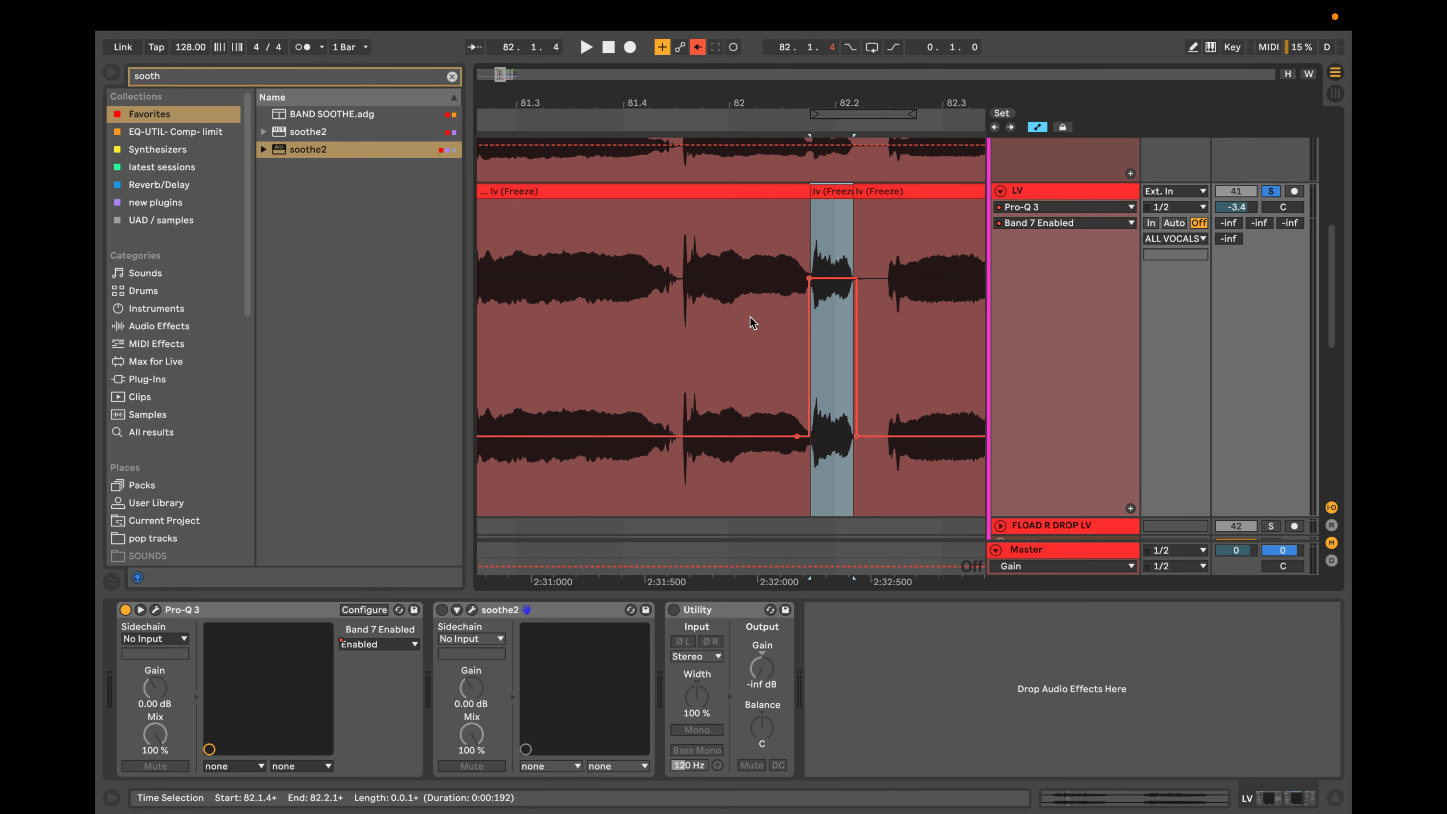
scroll(750, 317, "down", 4)
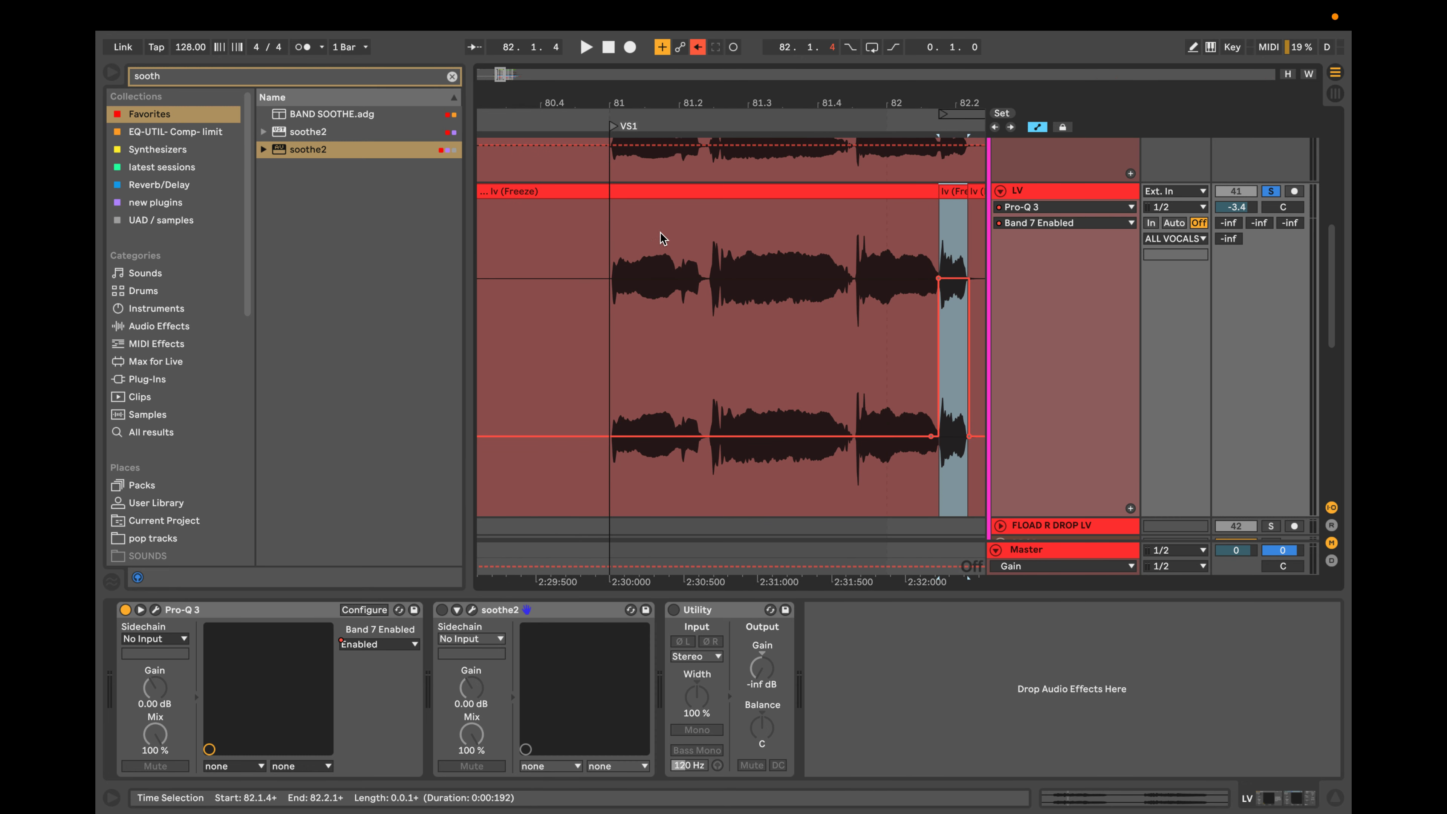
left_click(641, 193)
left_click(601, 240)
key("space")
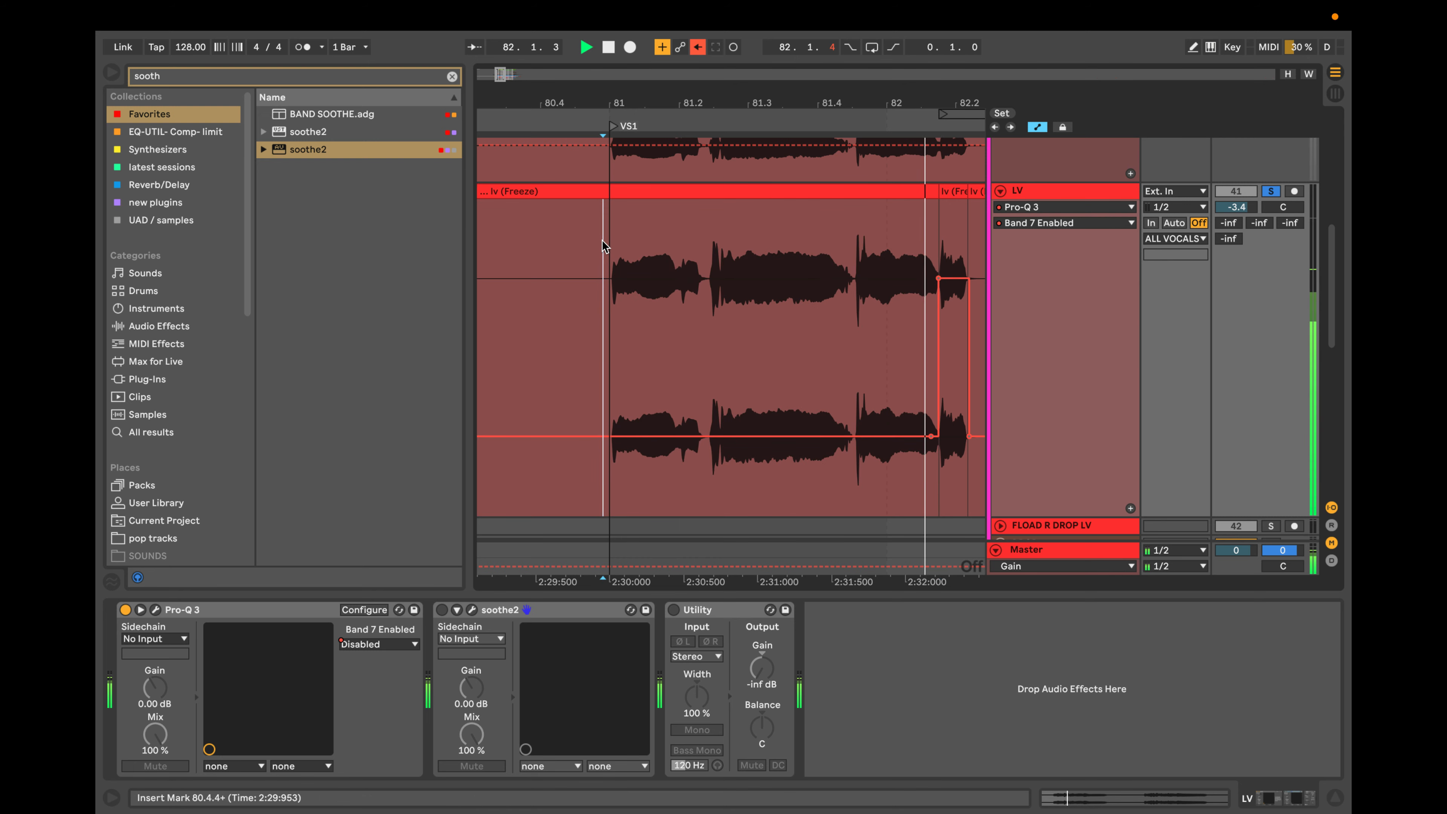
key("space")
key("space")
scroll(843, 295, "down", 5)
scroll(843, 297, "up", 5)
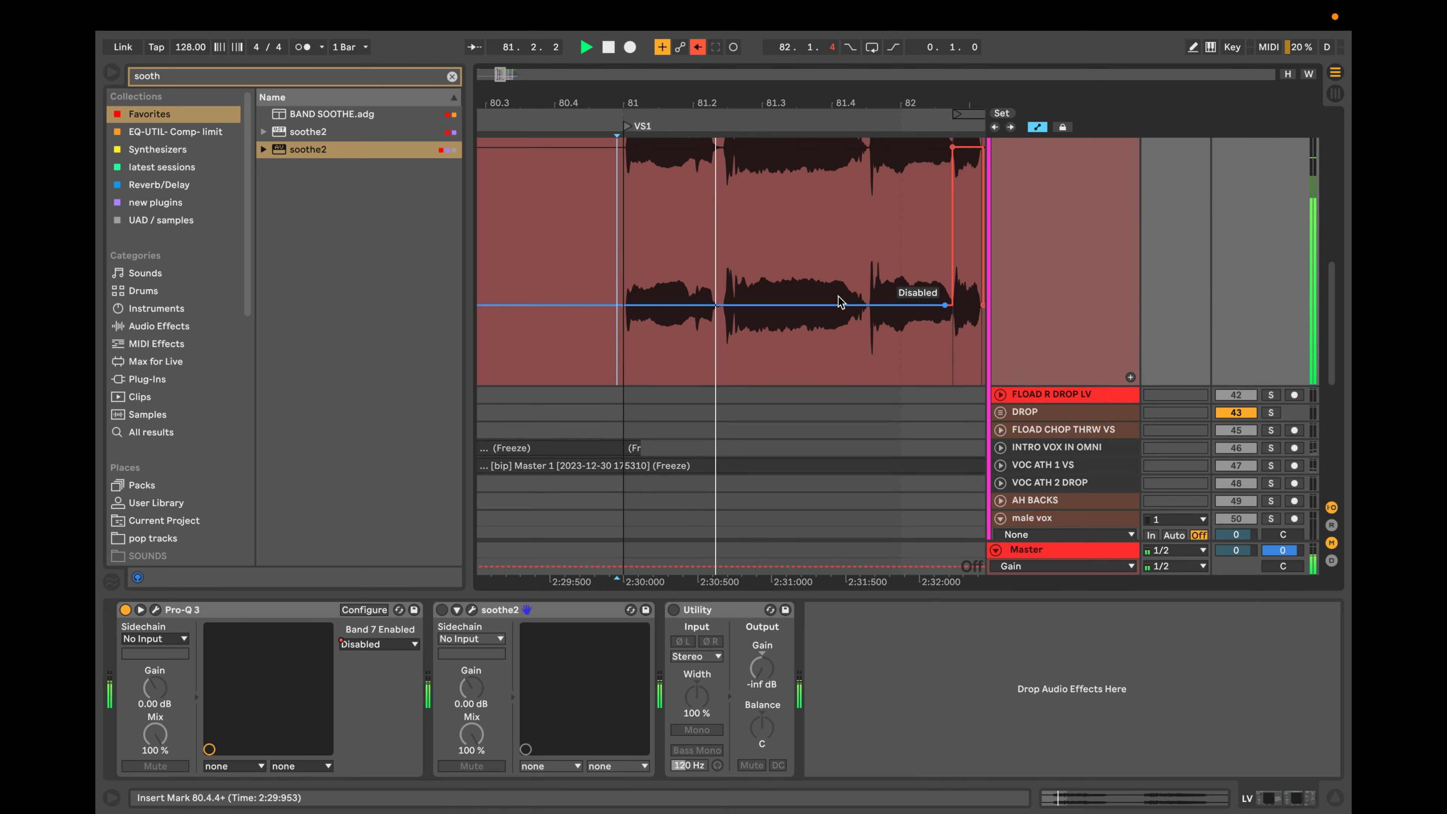
scroll(837, 297, "up", 5)
scroll(837, 296, "right", 4)
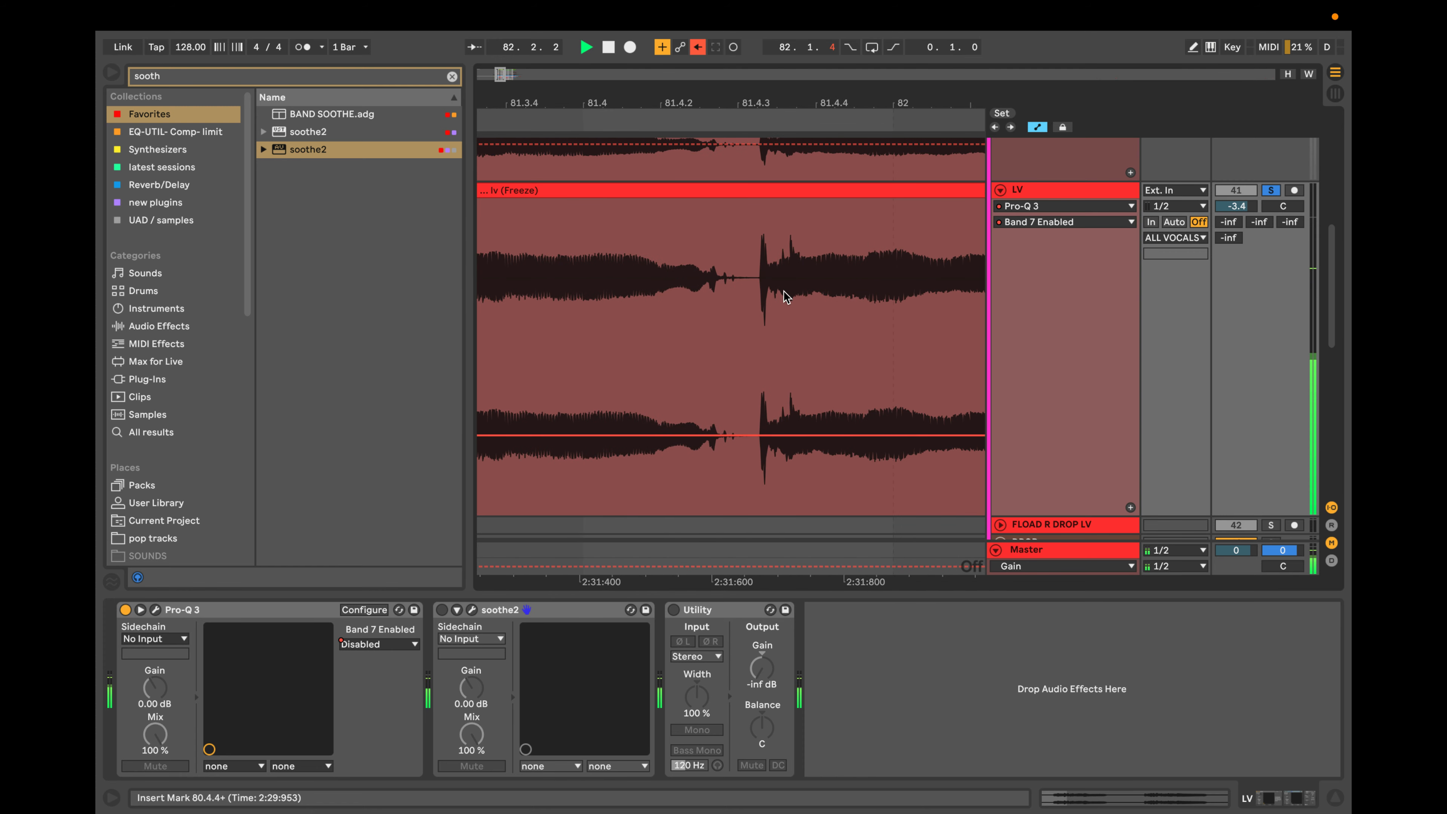
Stop playback, place the insert marker just before the transient at 81.4.3, and open the LV track's Pro-Q 3 clear of the upper waveform.
key("space")
left_click(757, 285)
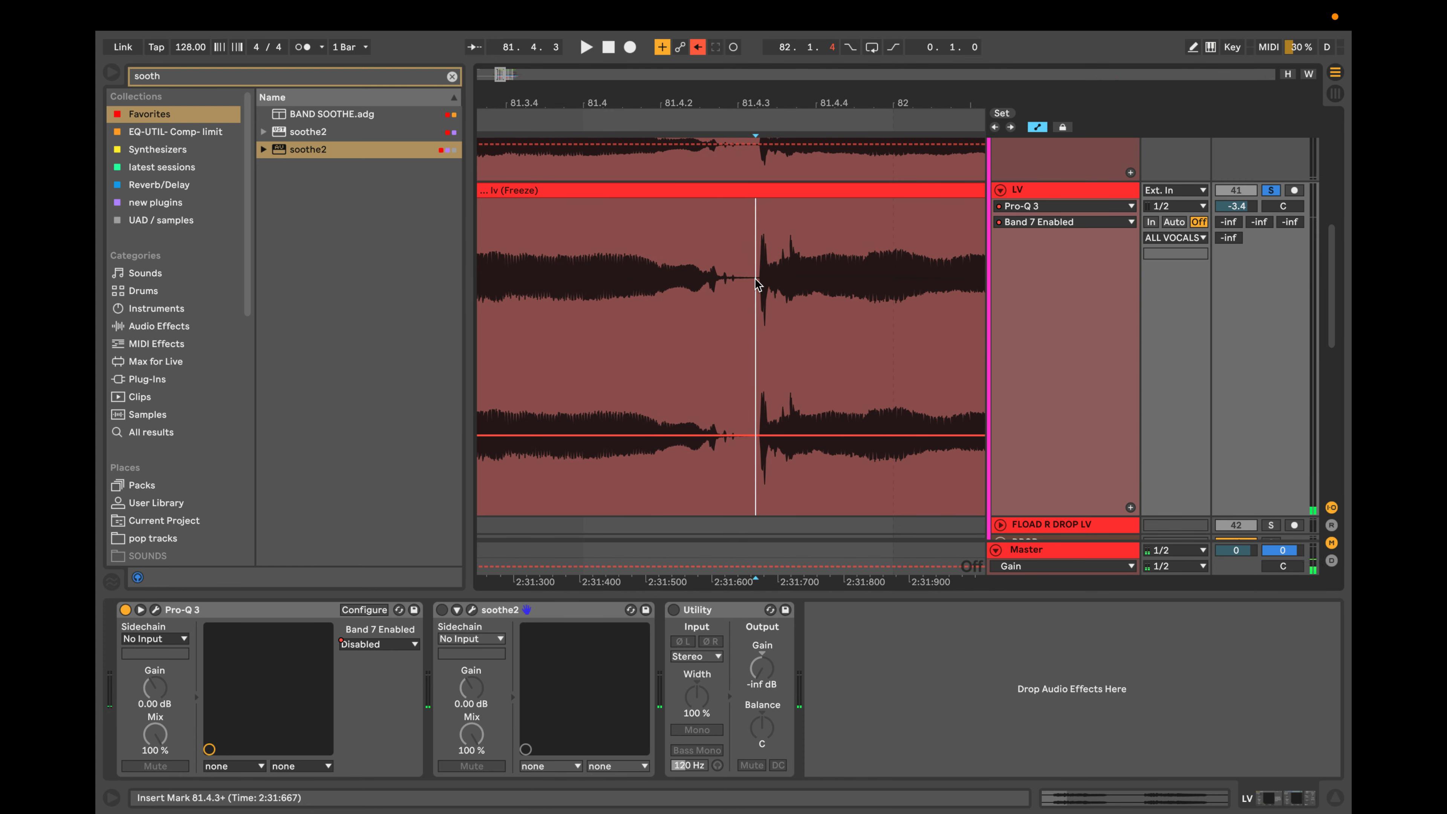
left_click(1115, 304)
left_click(155, 610)
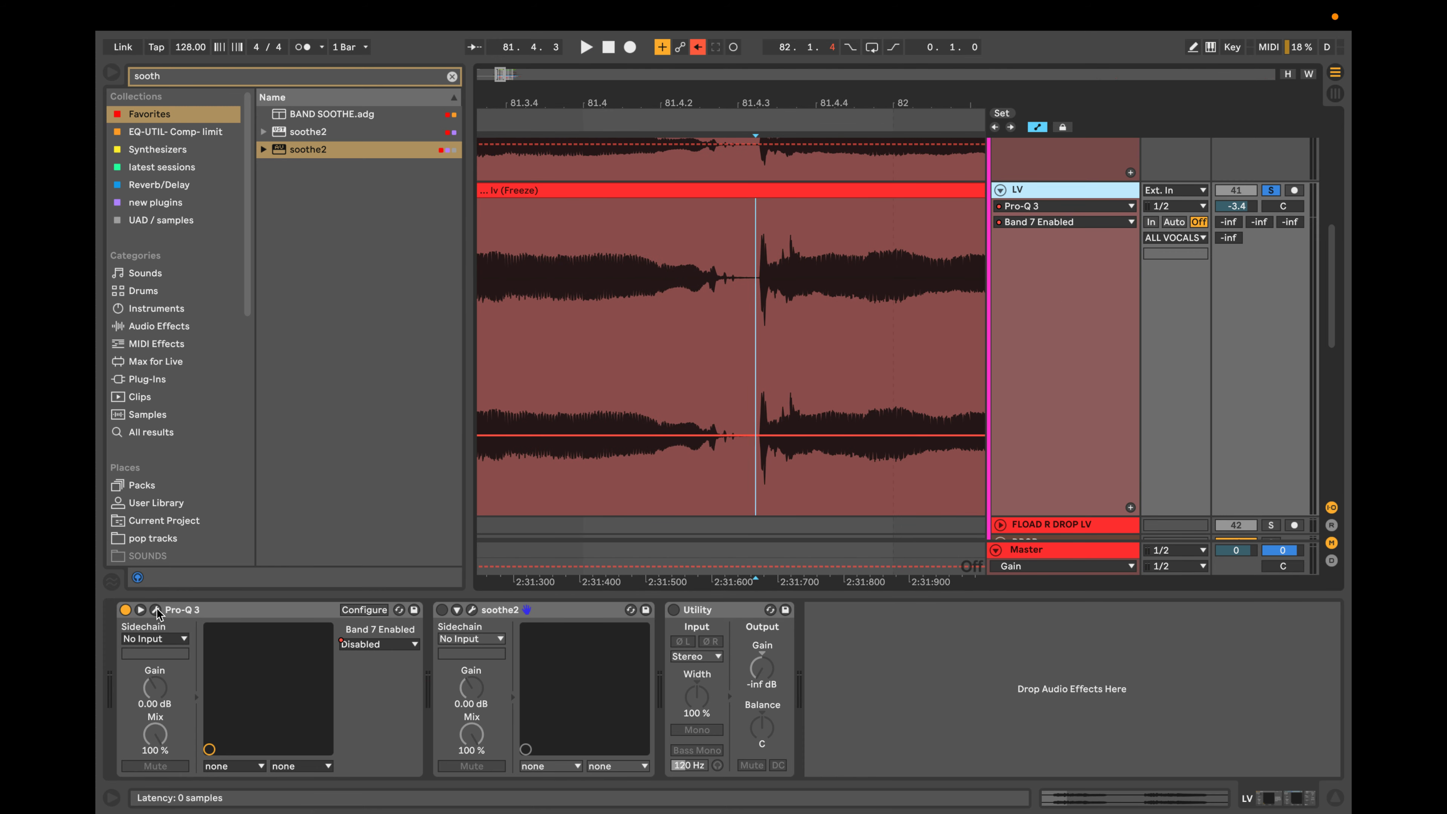
left_click_drag(794, 303, 834, 464)
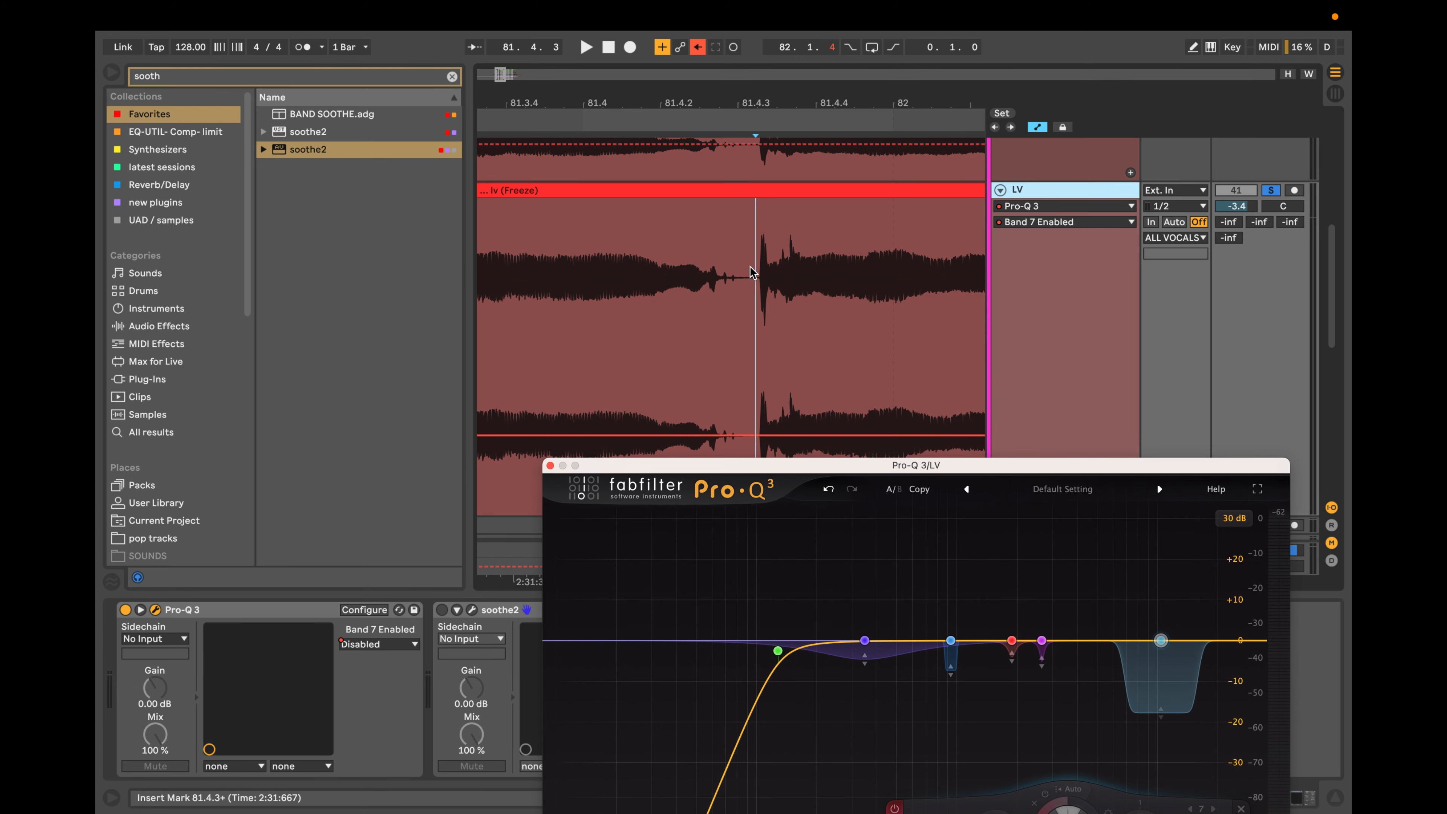
Select the short transient at 81.4.3 in the LV clip, set up a loop starting there, and play it with the EQ curve in view.
scroll(753, 270, "up", 3)
scroll(752, 270, "up", 2)
left_click_drag(751, 270, 801, 268)
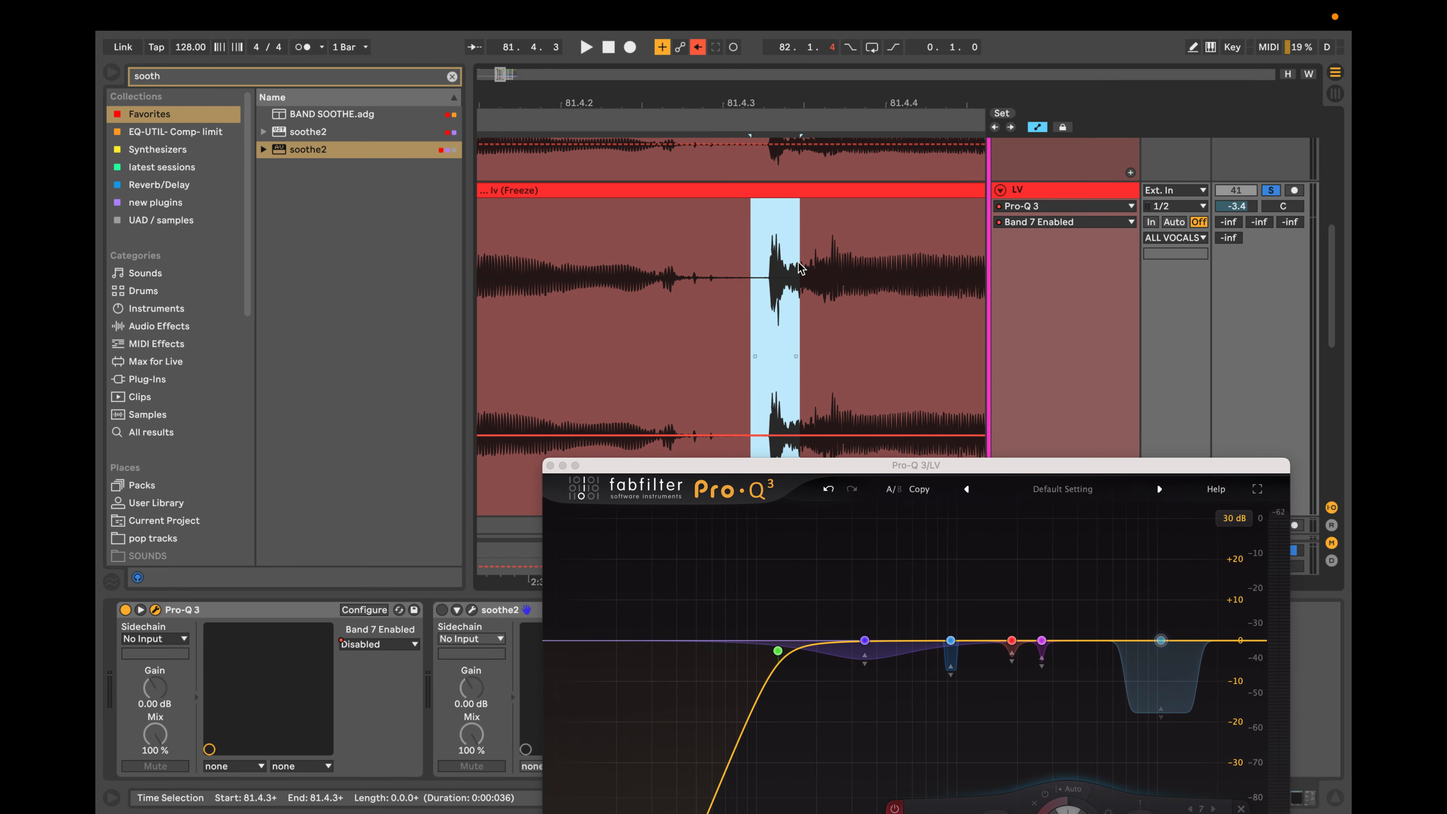
key("ctrl+l")
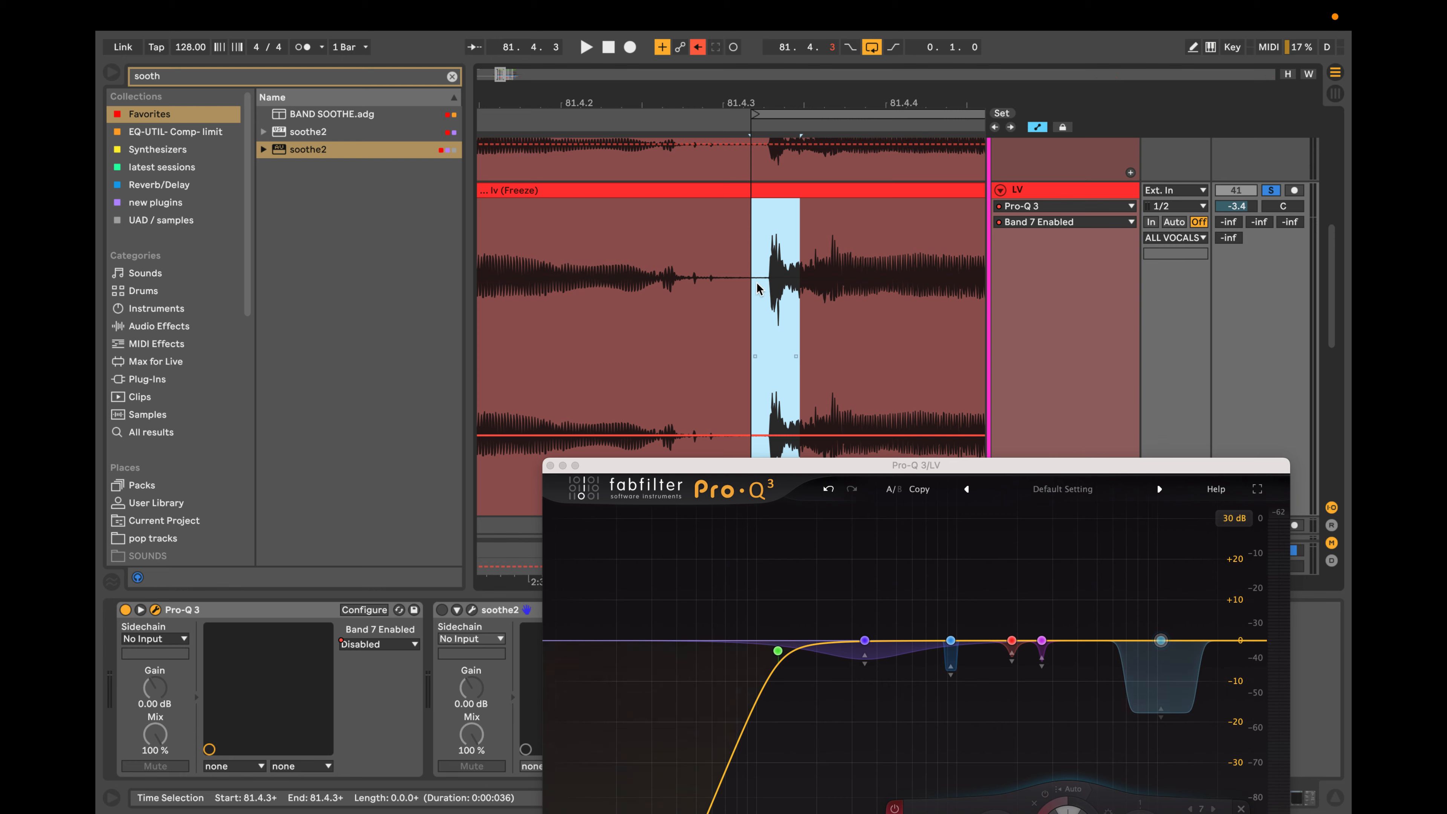
key("space")
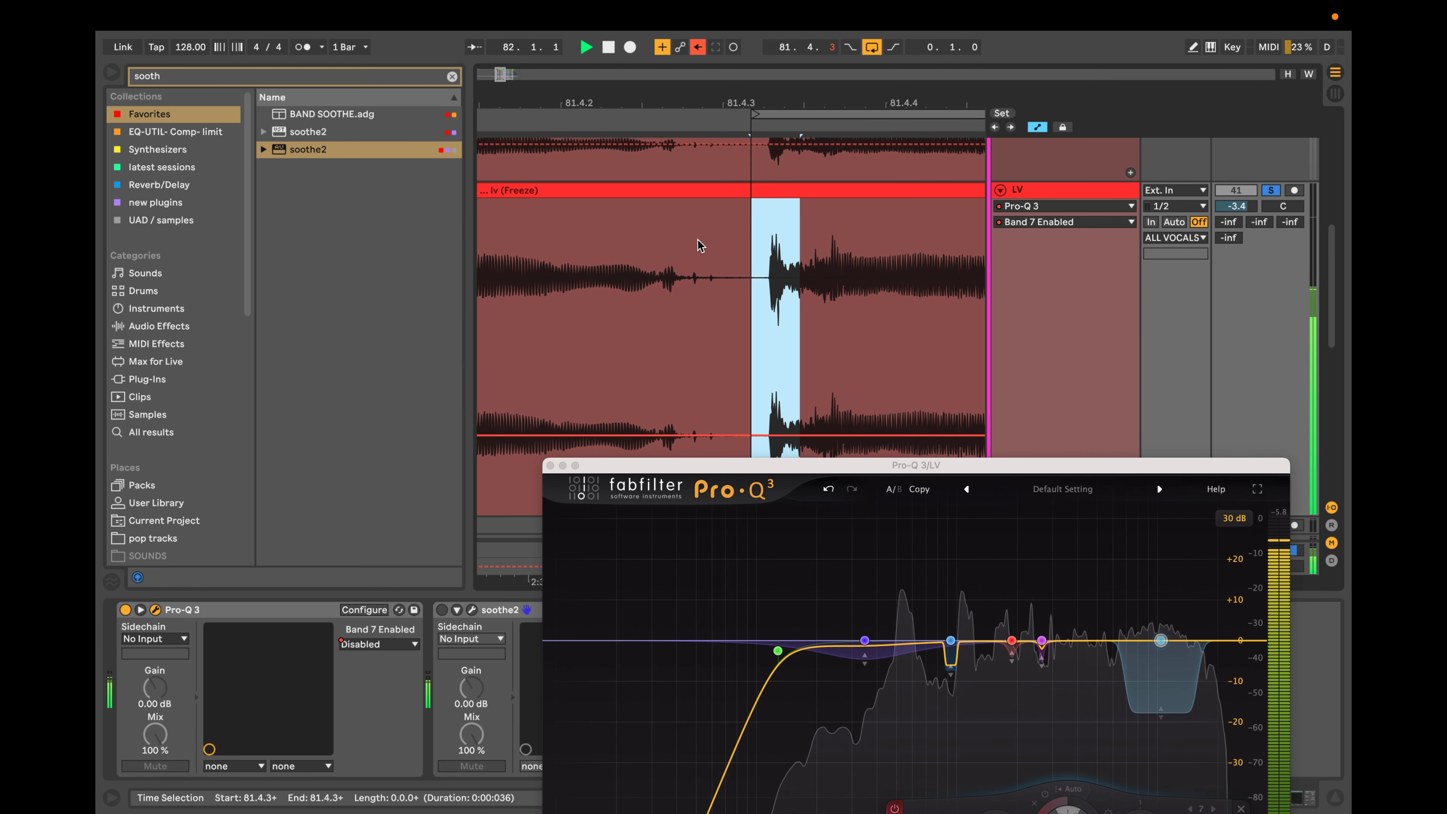
scroll(701, 247, "down", 6)
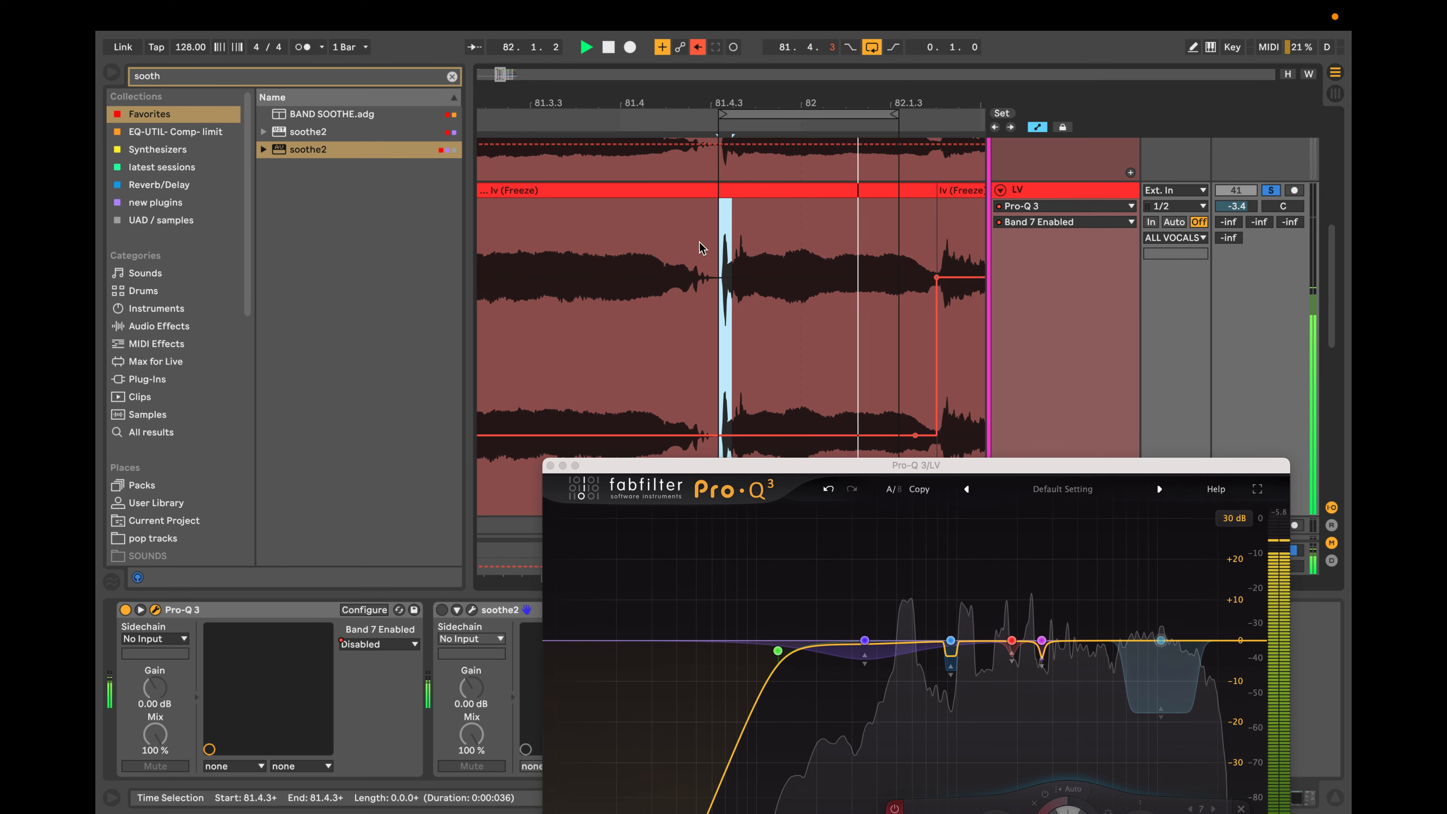
scroll(701, 246, "up", 3)
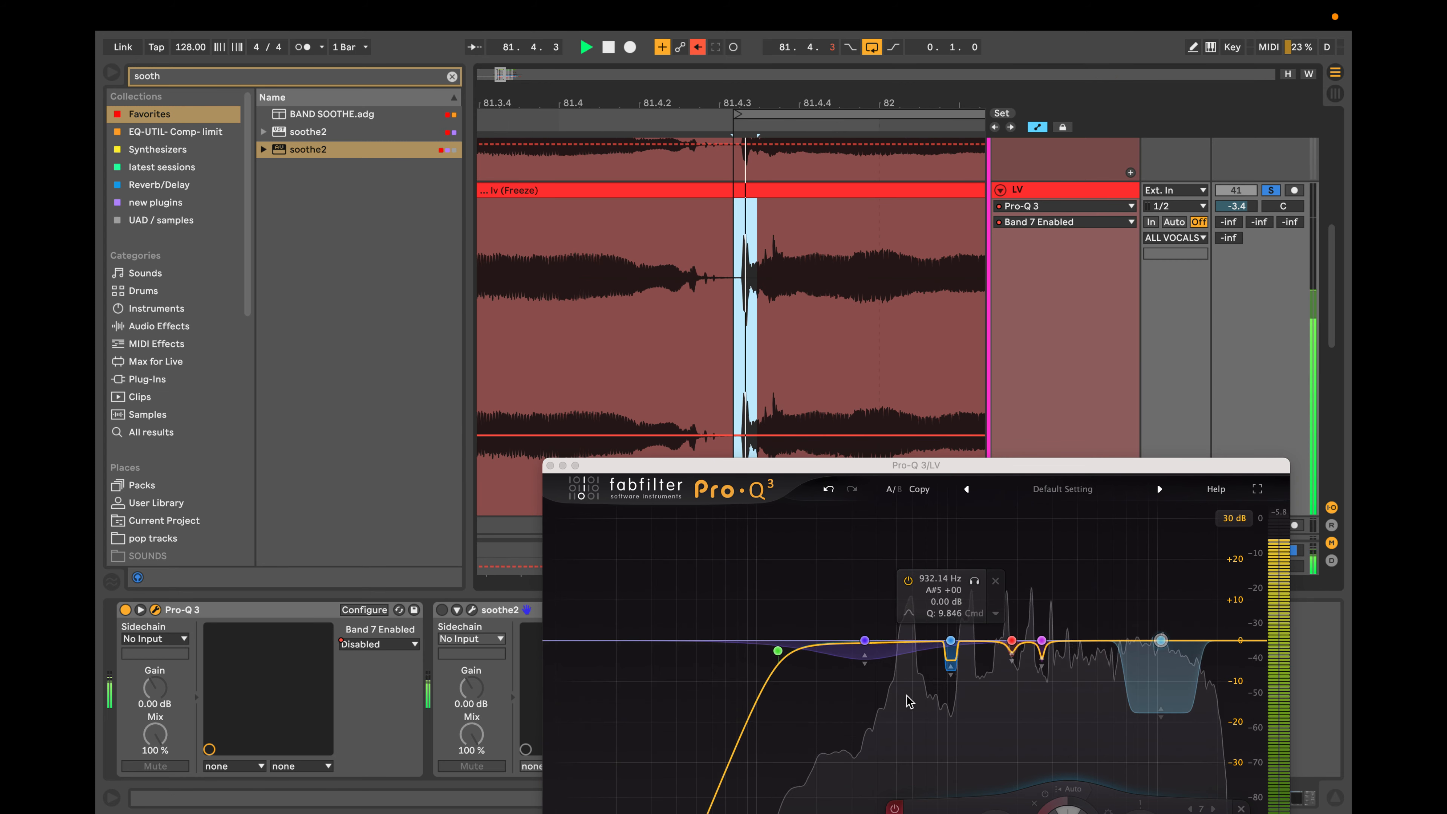
Try adding a dynamic bell at 563.92 Hz in Pro-Q 3 with its Q narrowed to 6.910.
double_click(906, 641)
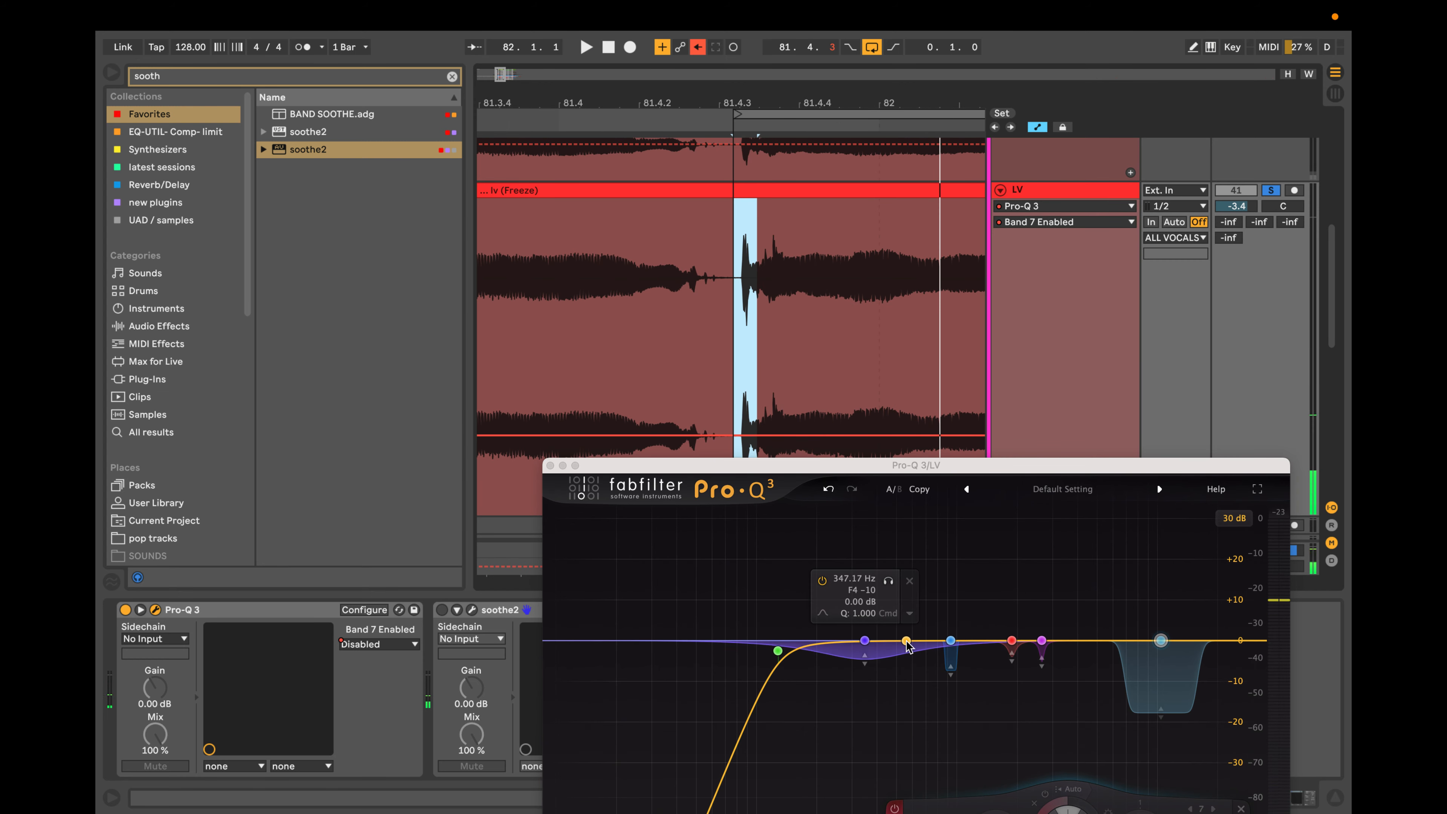
left_click(907, 640)
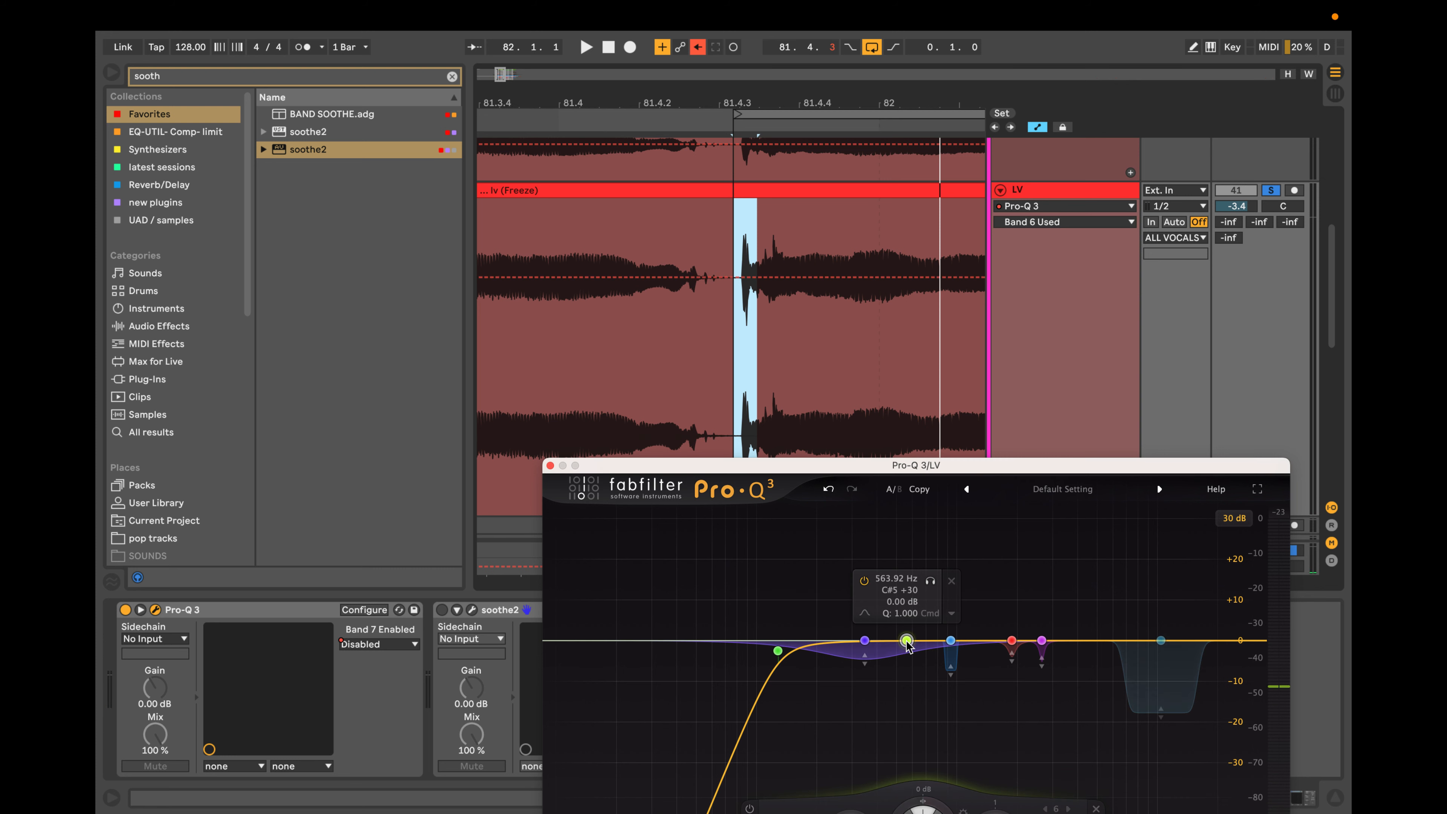
scroll(907, 642, "down", 4)
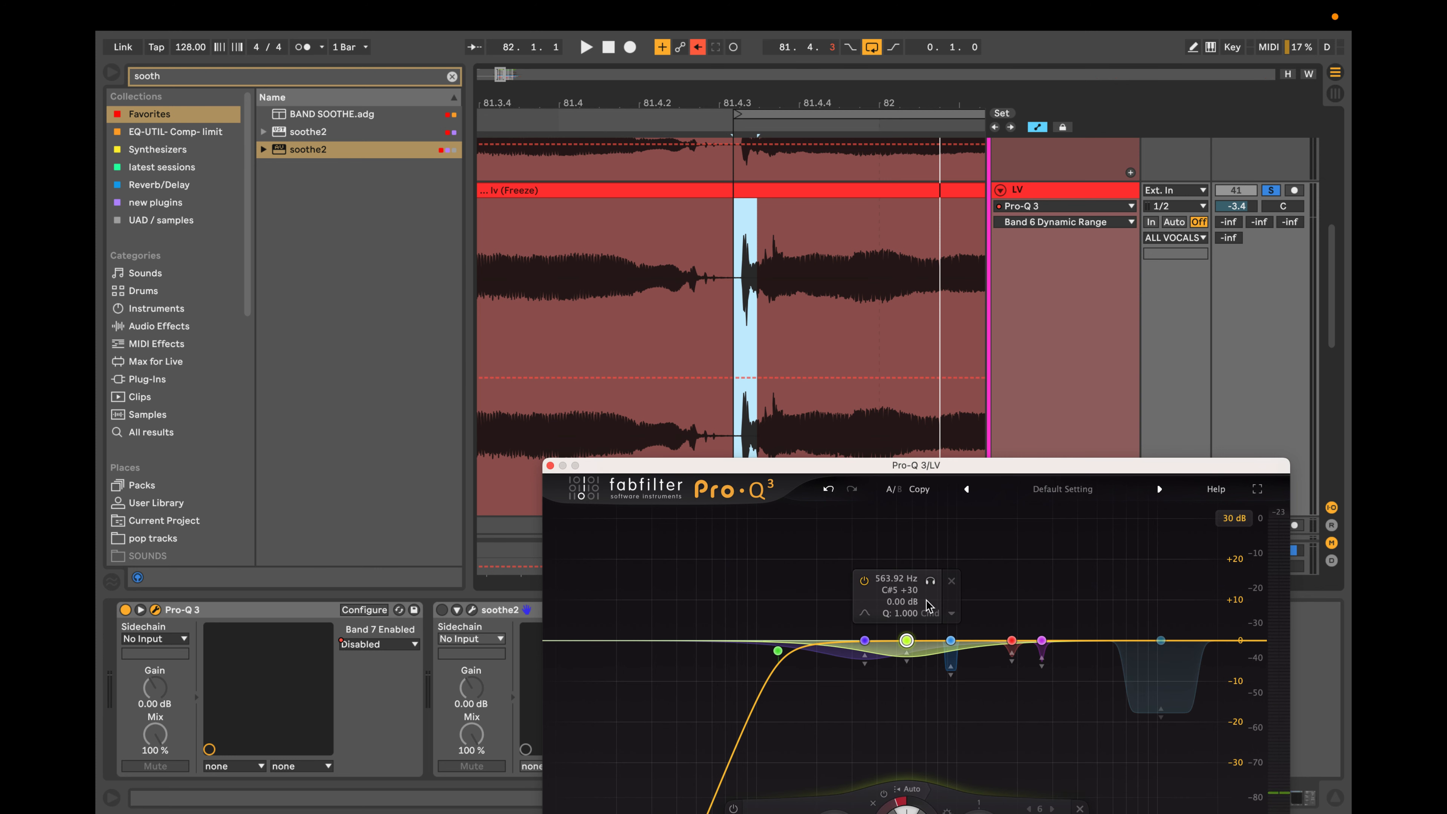
scroll(909, 639, "down", 3)
scroll(908, 639, "up", 10)
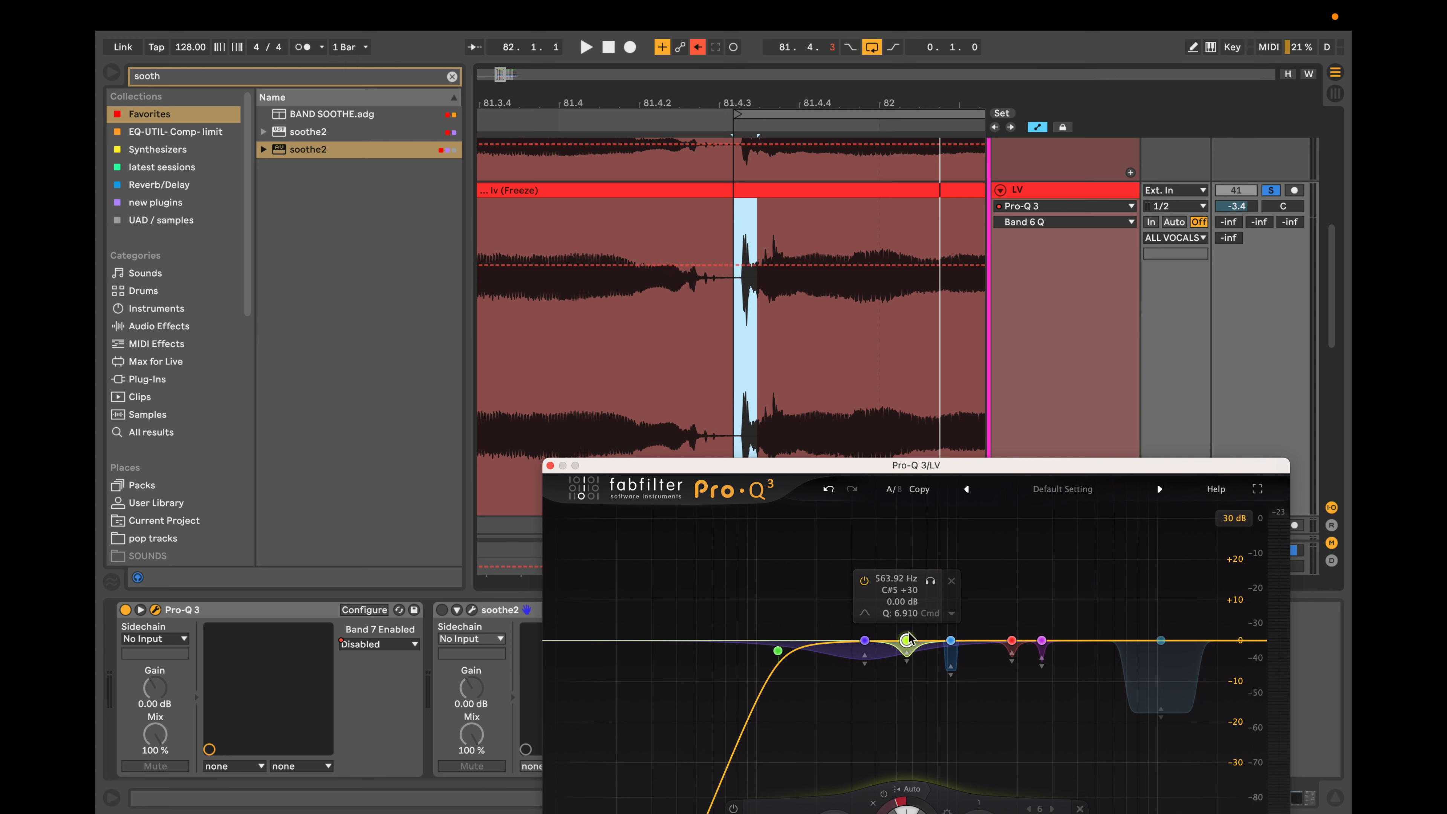
Play the loop, sweep the new dynamic bell up to 5149 Hz, deepen its dynamic cut and set its Q to 8.750.
key("space")
left_click_drag(930, 580, 1127, 582)
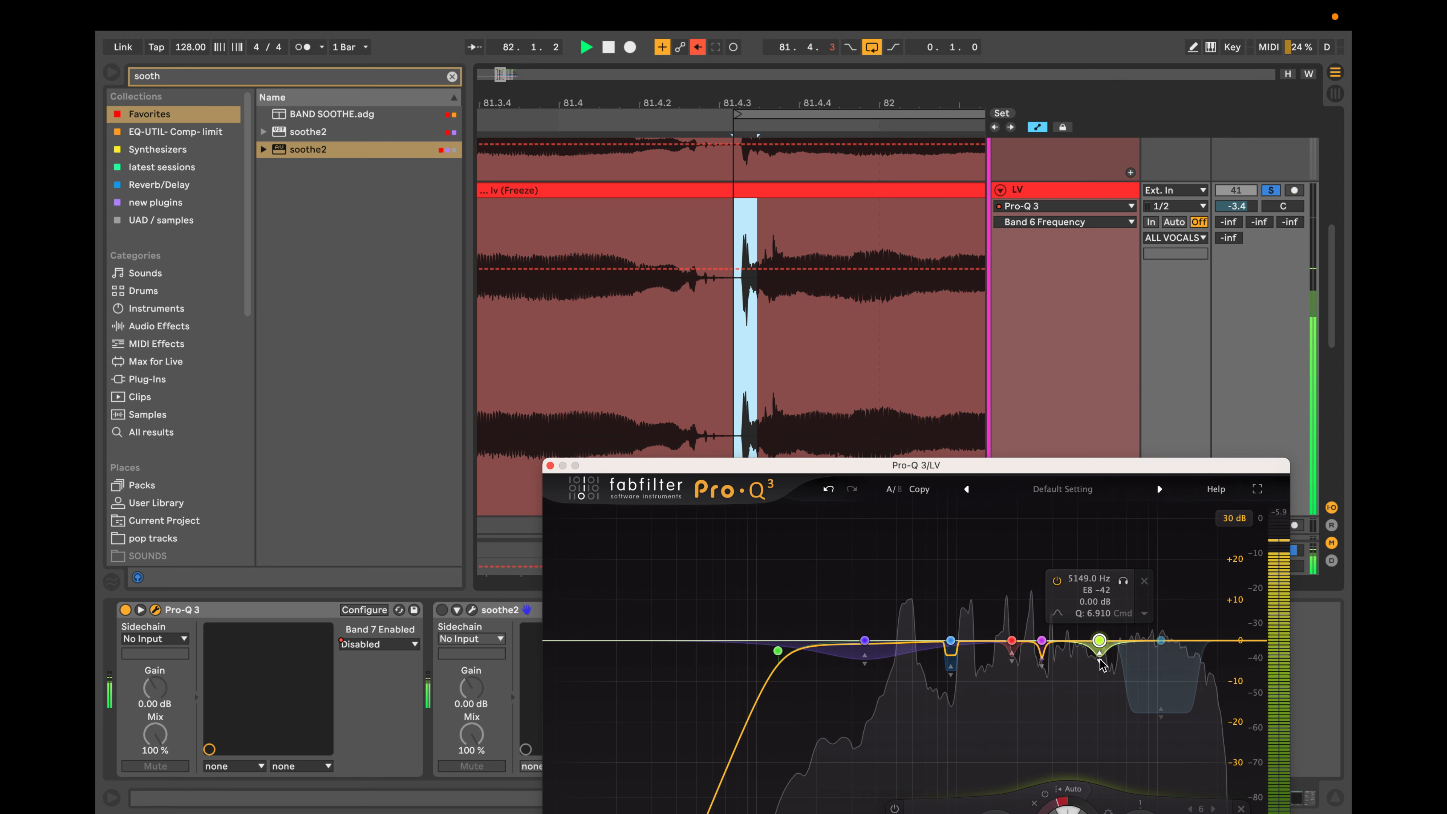
left_click_drag(1100, 659, 1099, 664)
scroll(1099, 664, "down", 3)
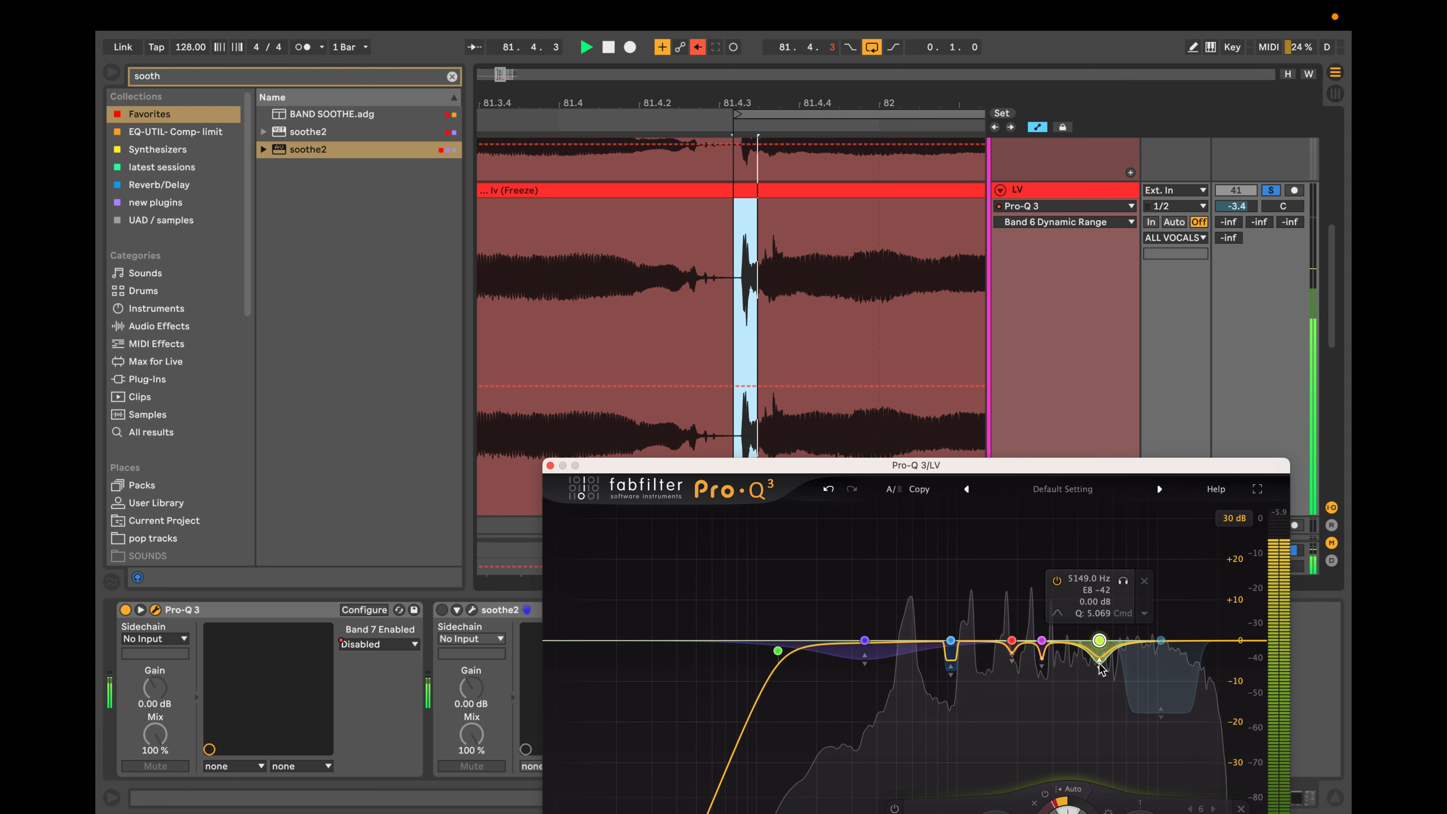
scroll(1100, 666, "up", 5)
Audition the high dynamic bell in solo, fine-tune it to 5092.7 Hz and increase its dynamic cut further.
left_click(1123, 580)
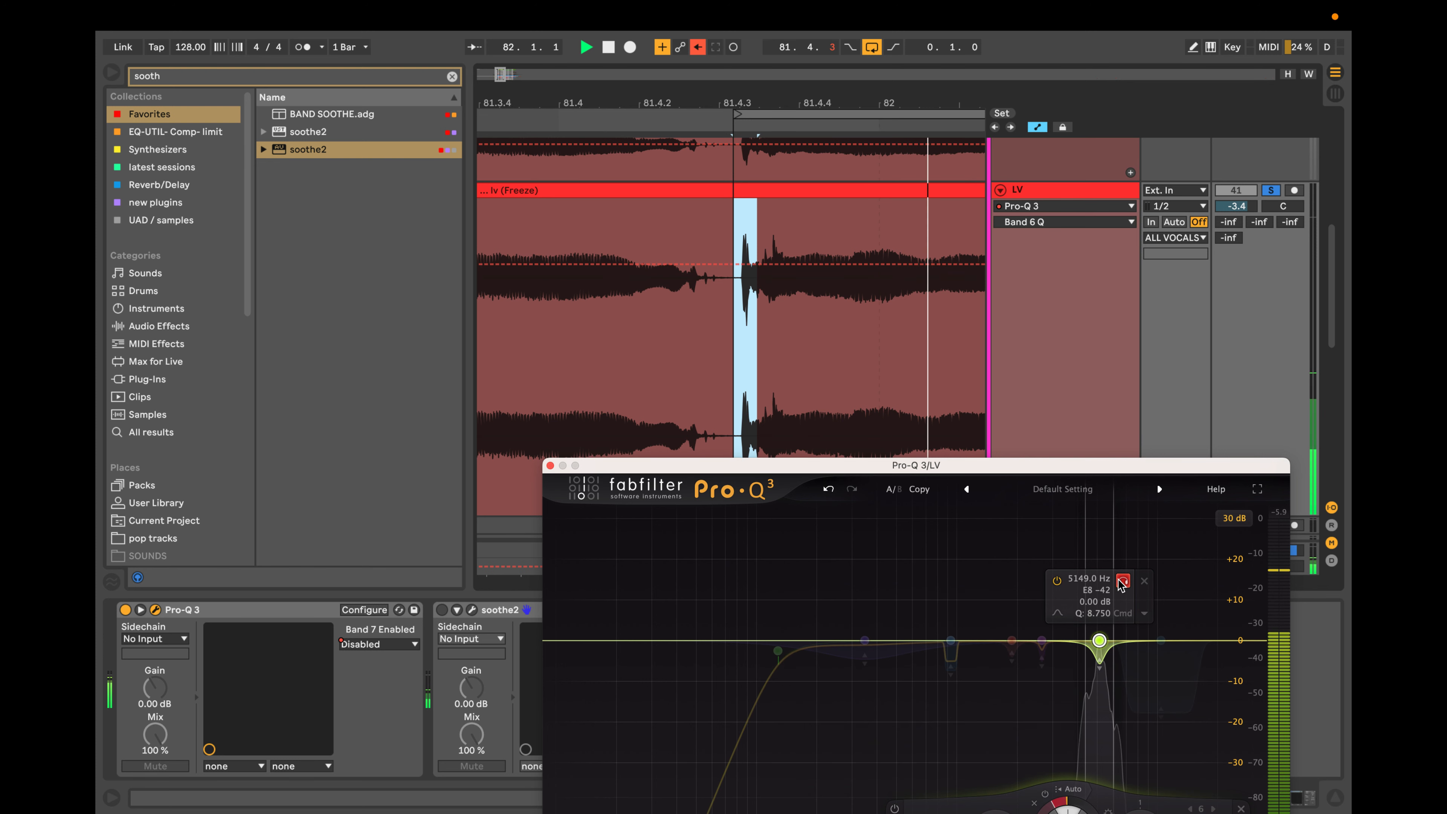
mouse_move(1120, 585)
left_mouse_down()
mouse_move(892, 585)
mouse_move(1121, 582)
left_mouse_up()
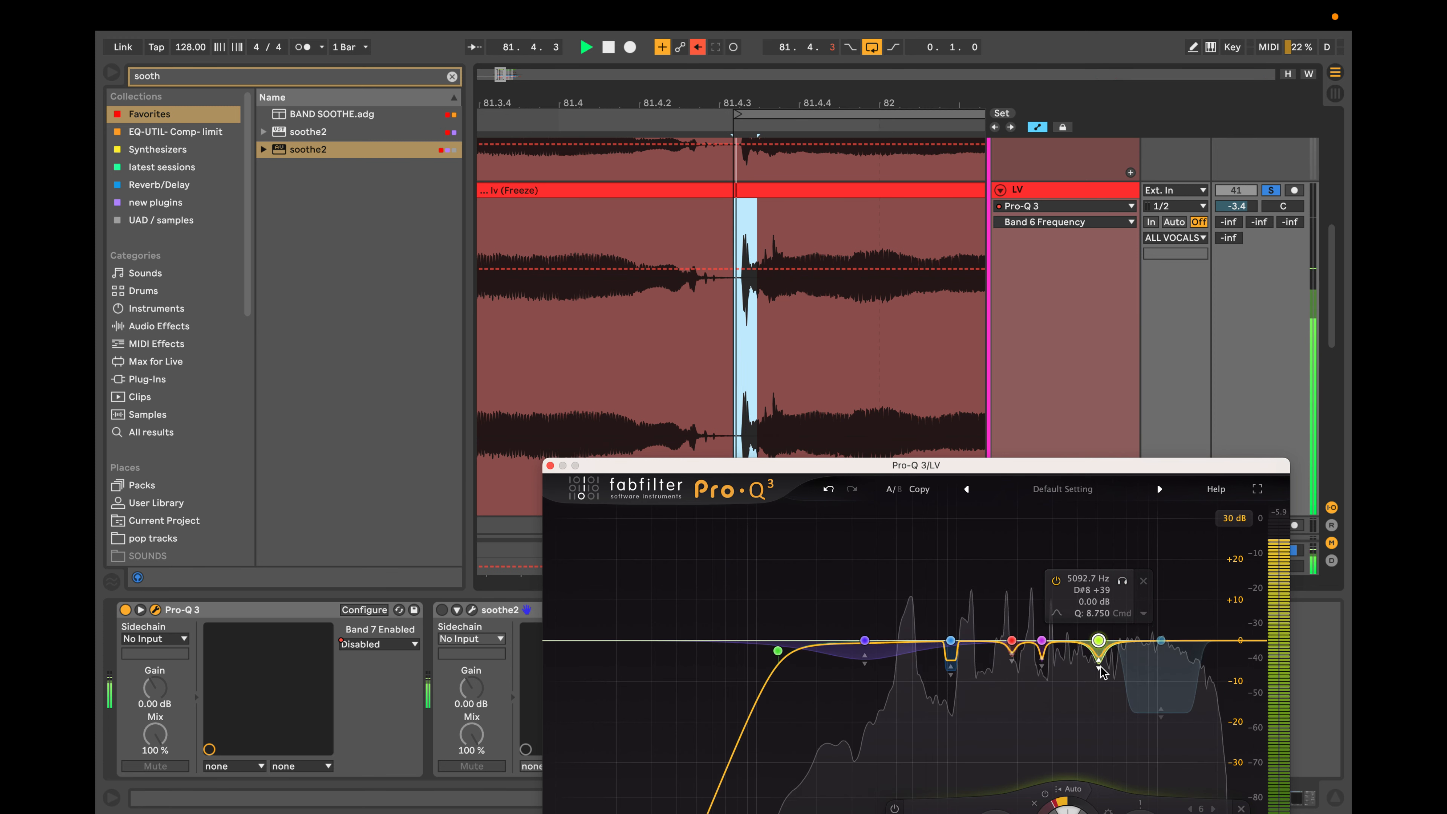
left_click_drag(1100, 669, 1101, 677)
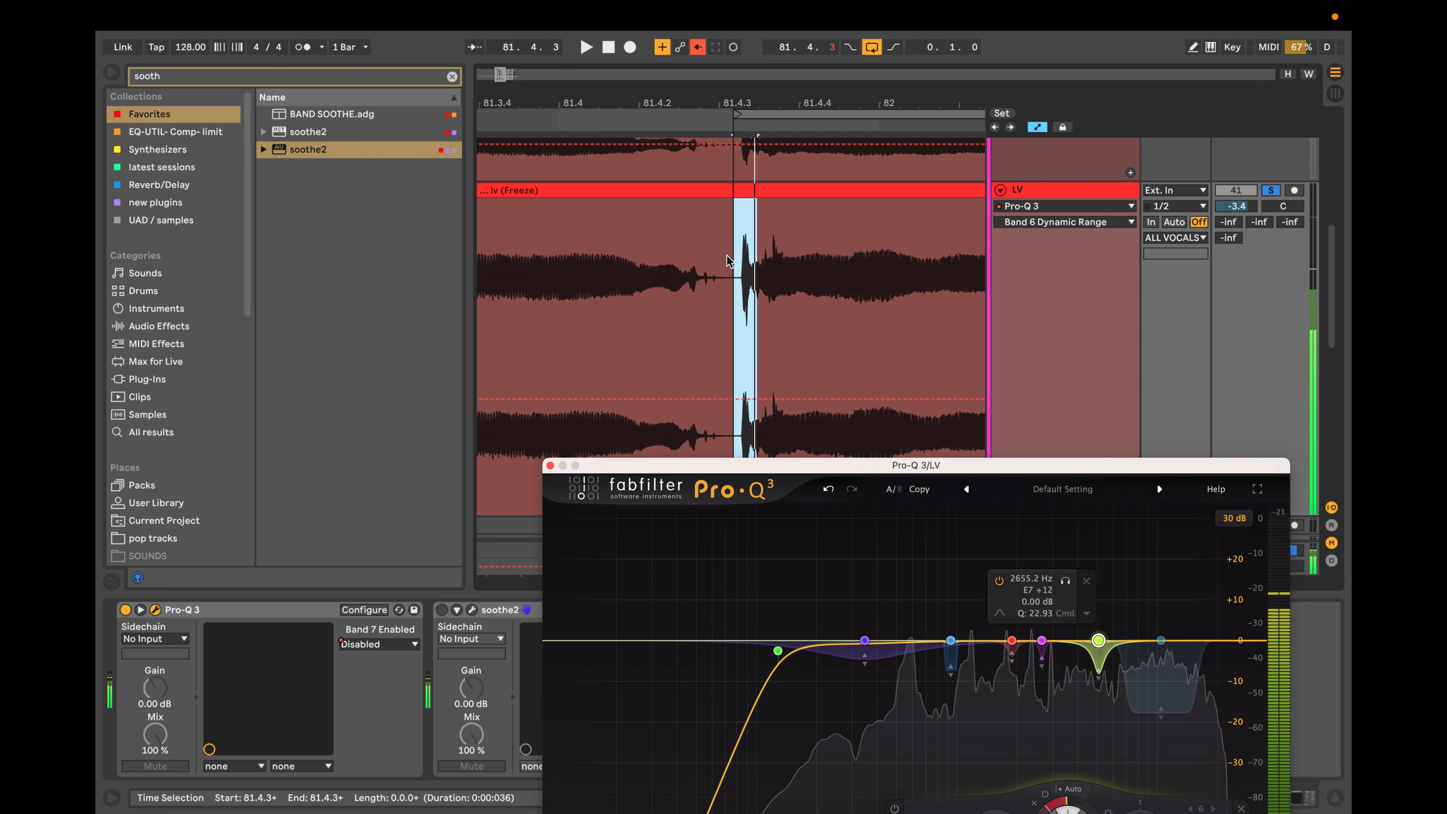
Stop the loop, look closely at the transient, and delete the 5092.7 Hz dynamic bell.
key("space")
scroll(772, 296, "up", 2)
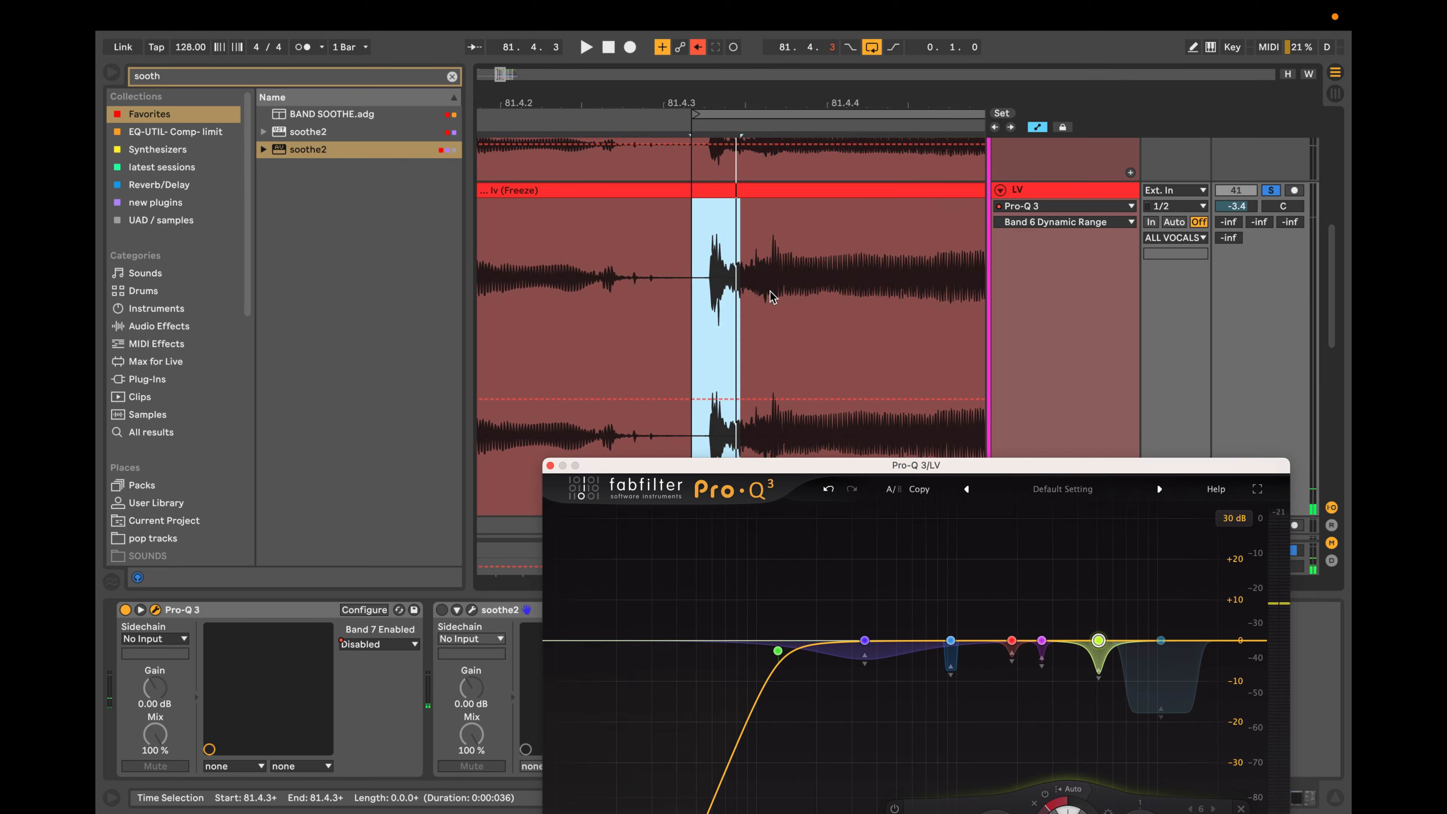
scroll(772, 296, "up", 1)
scroll(742, 288, "up", 1)
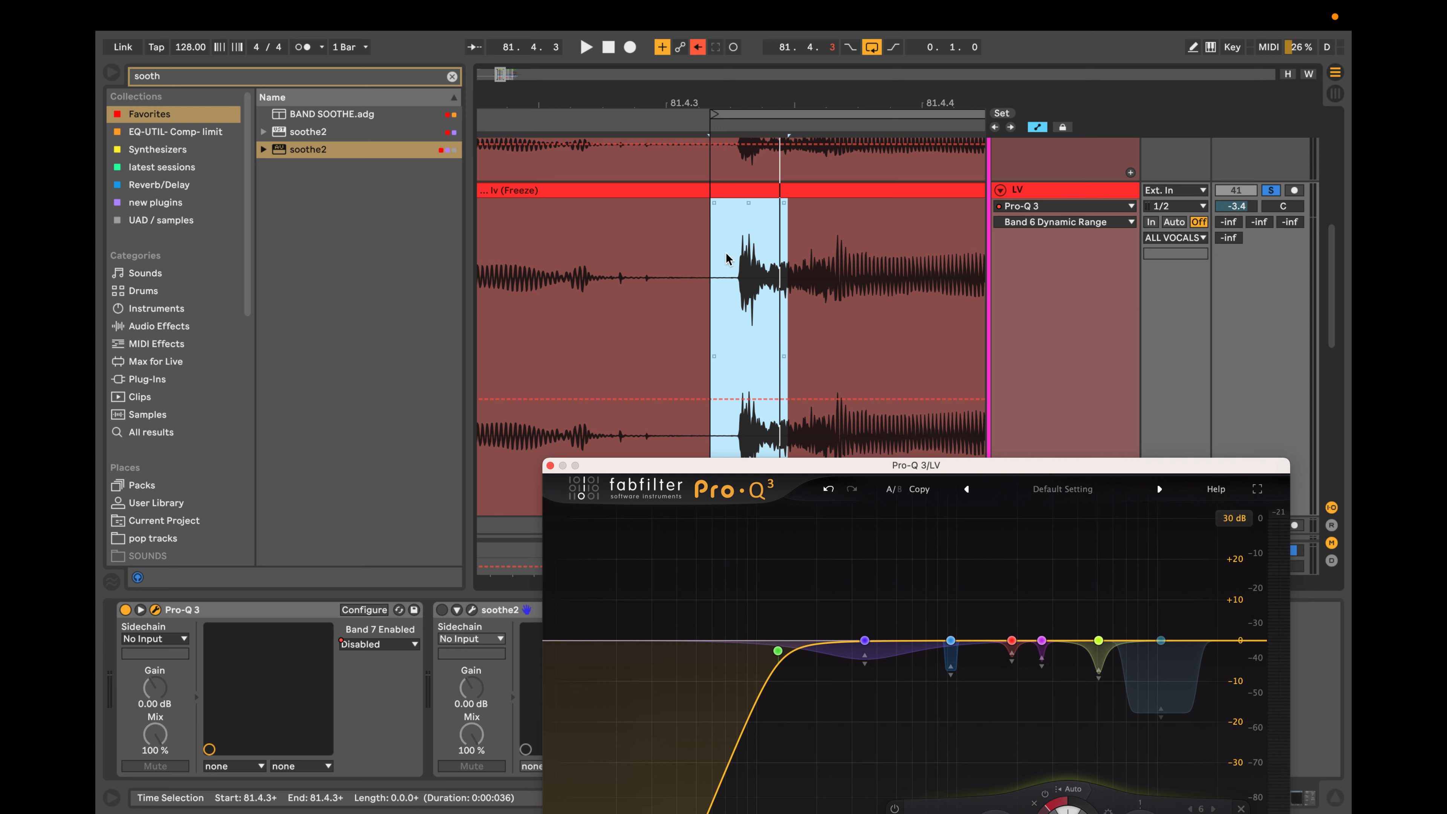
mouse_move(1098, 641)
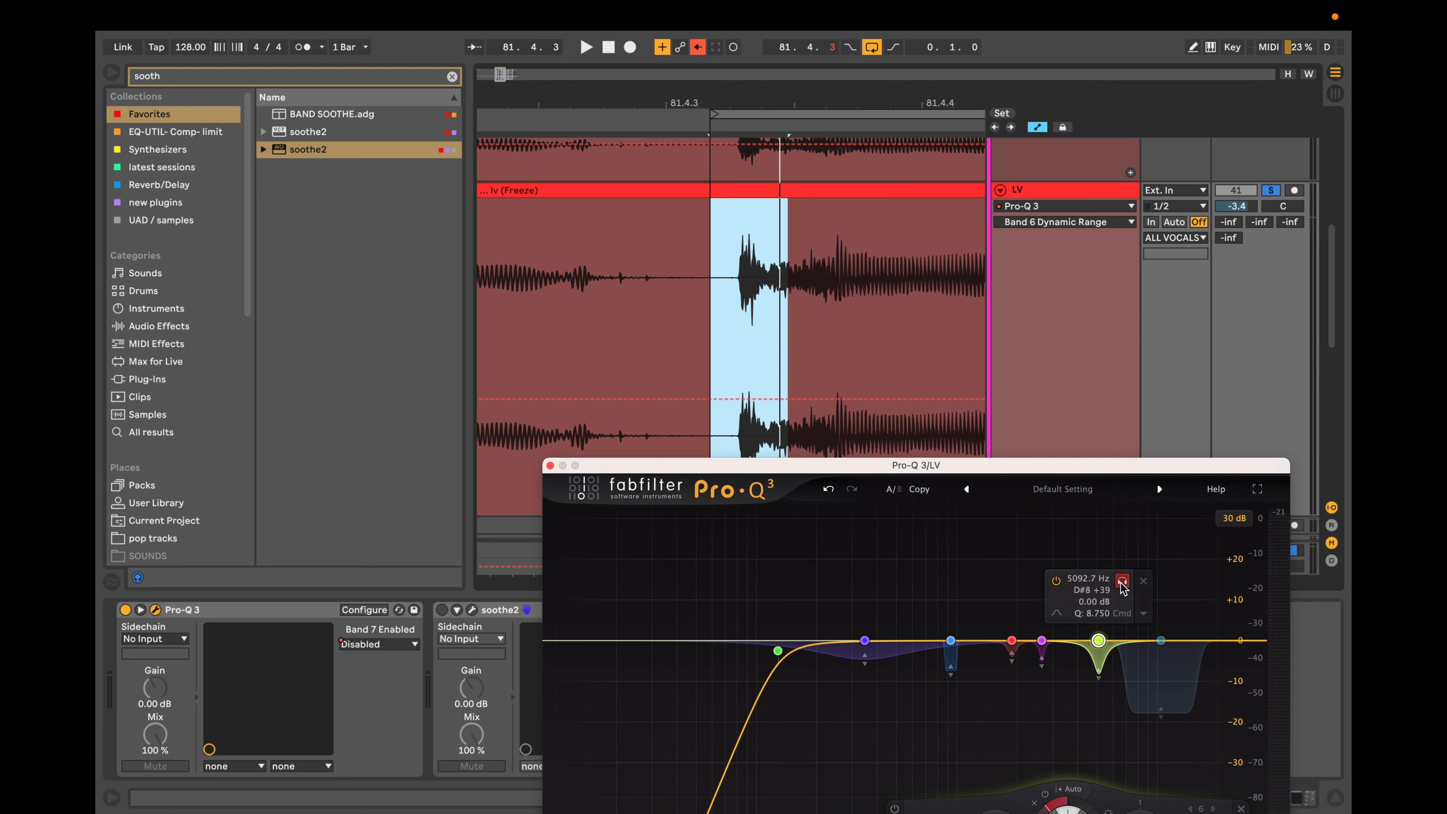
left_click(1143, 581)
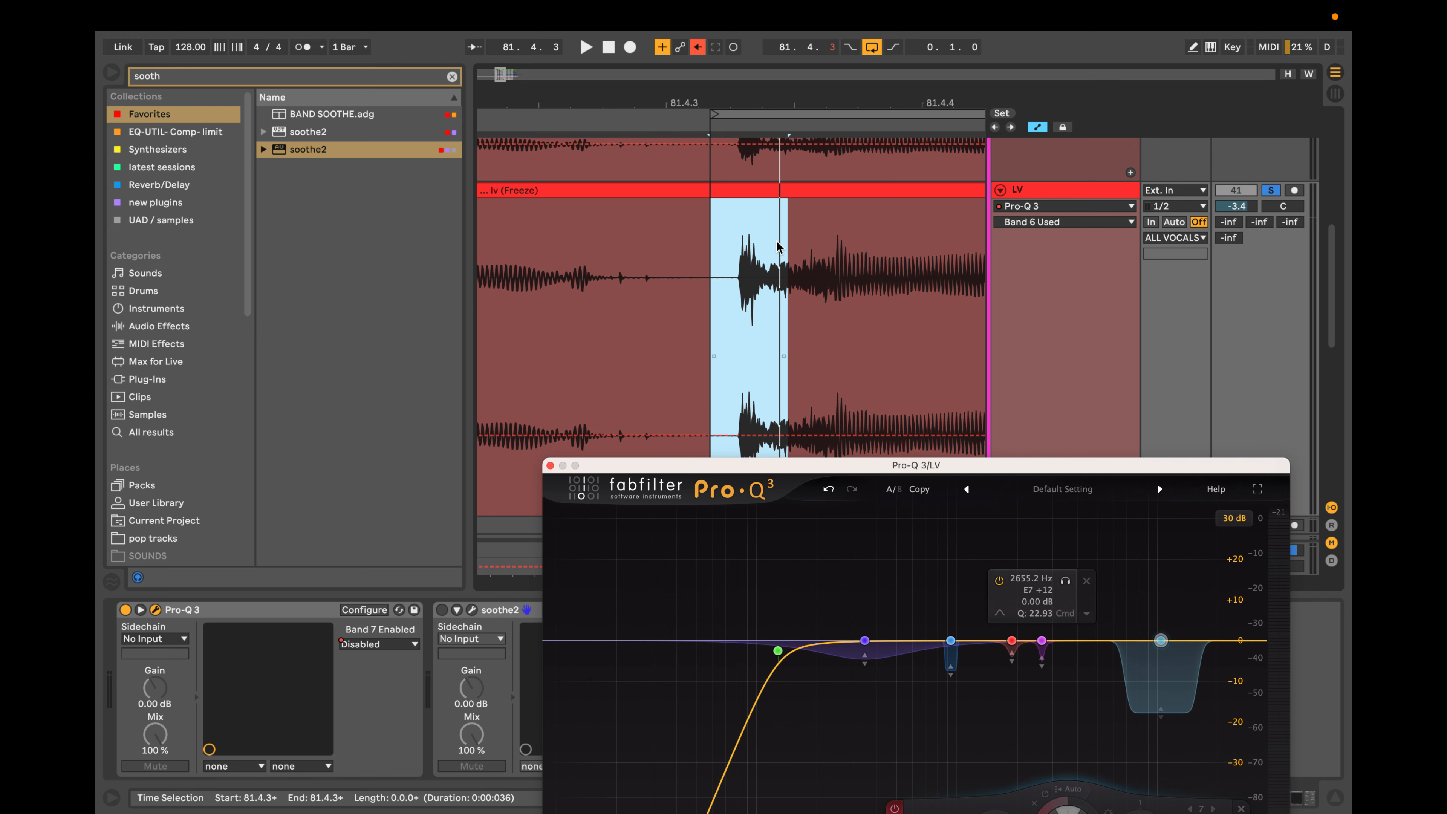
Examine the selected transient at 81.4.3 and the surrounding vocal phrase on the two LV tracks, both close up and in overview.
scroll(769, 274, "down", 3)
scroll(770, 274, "down", 5)
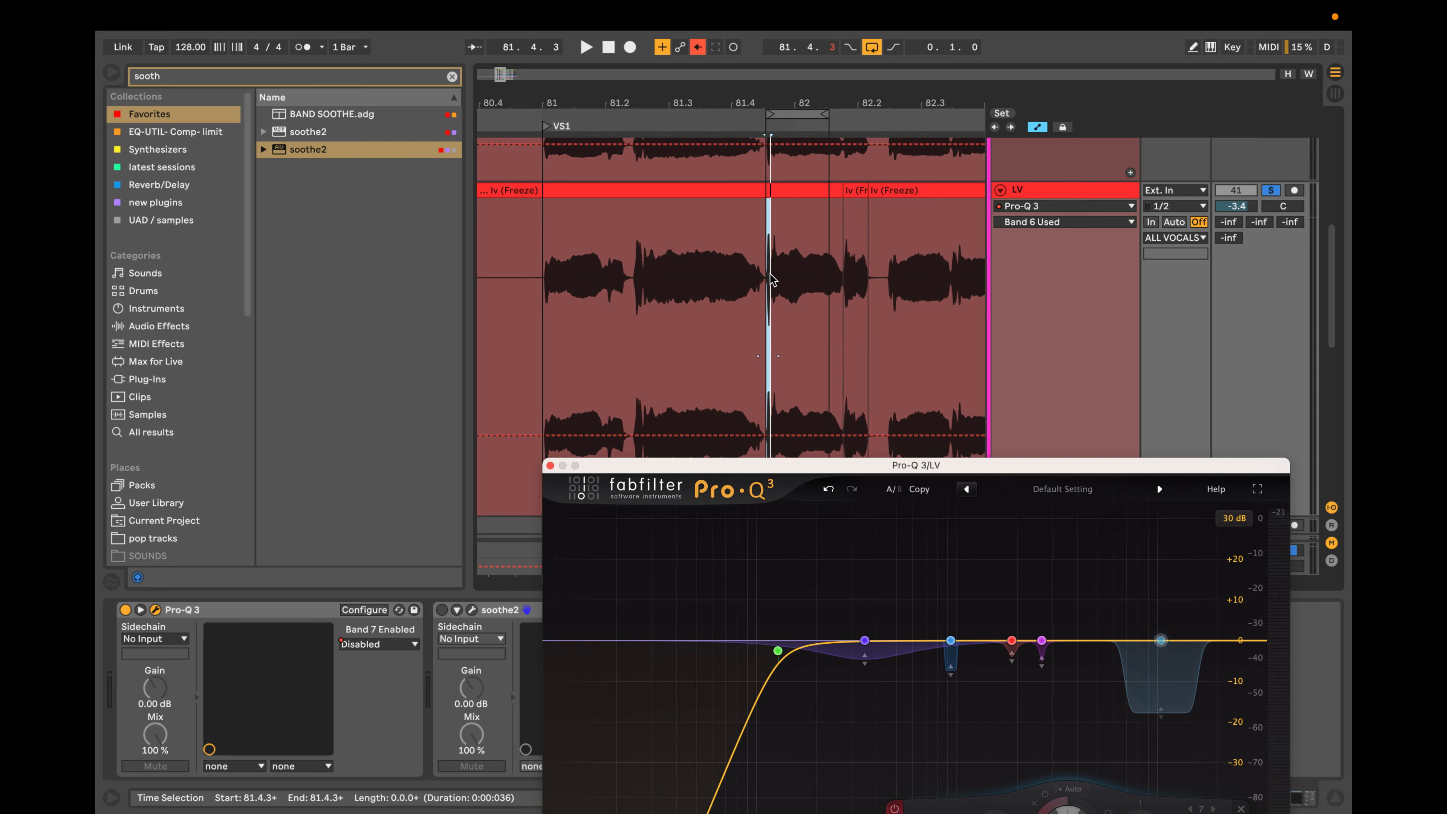
scroll(764, 270, "up", 10)
scroll(764, 276, "up", 4)
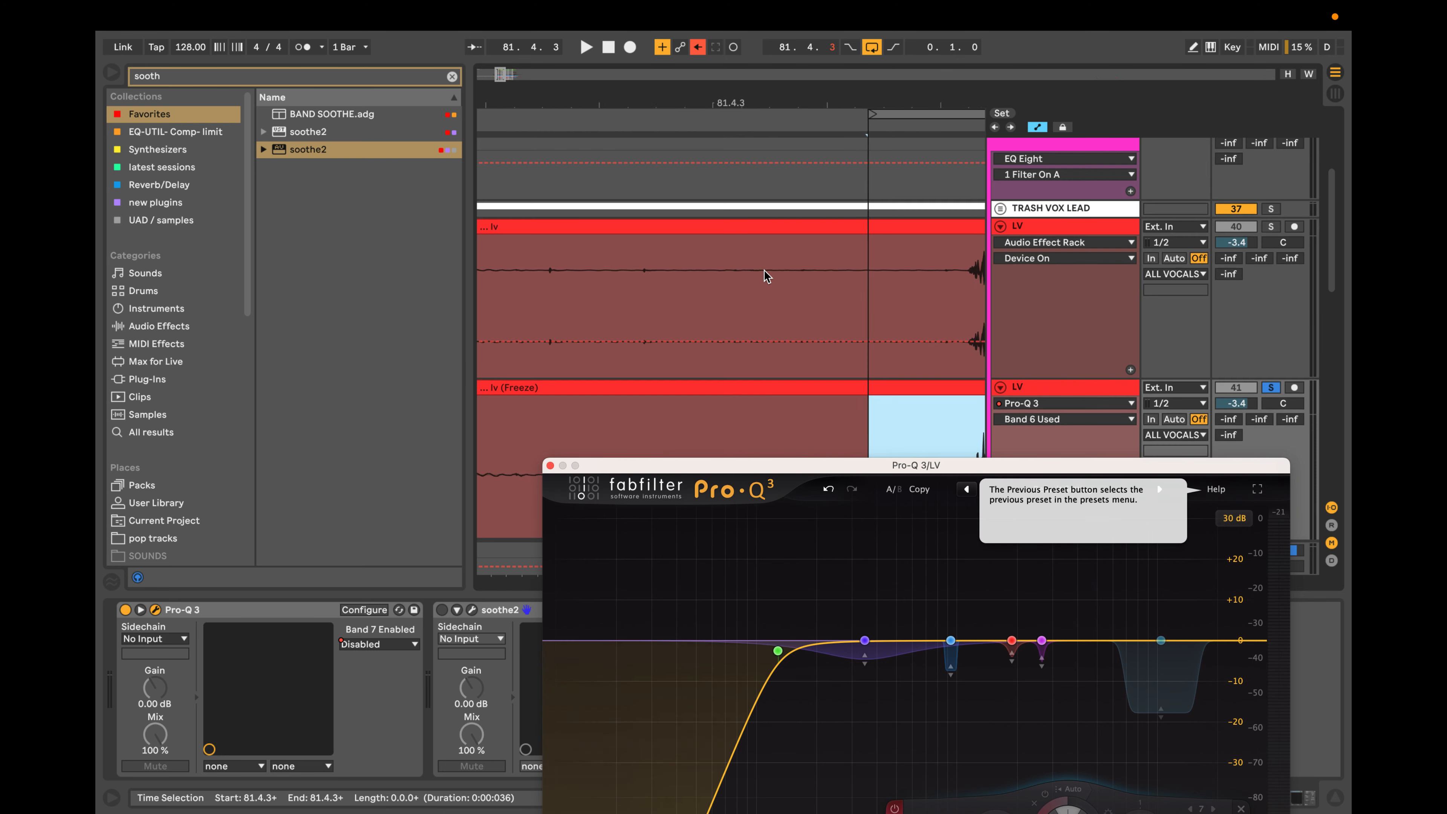
scroll(849, 366, "down", 5)
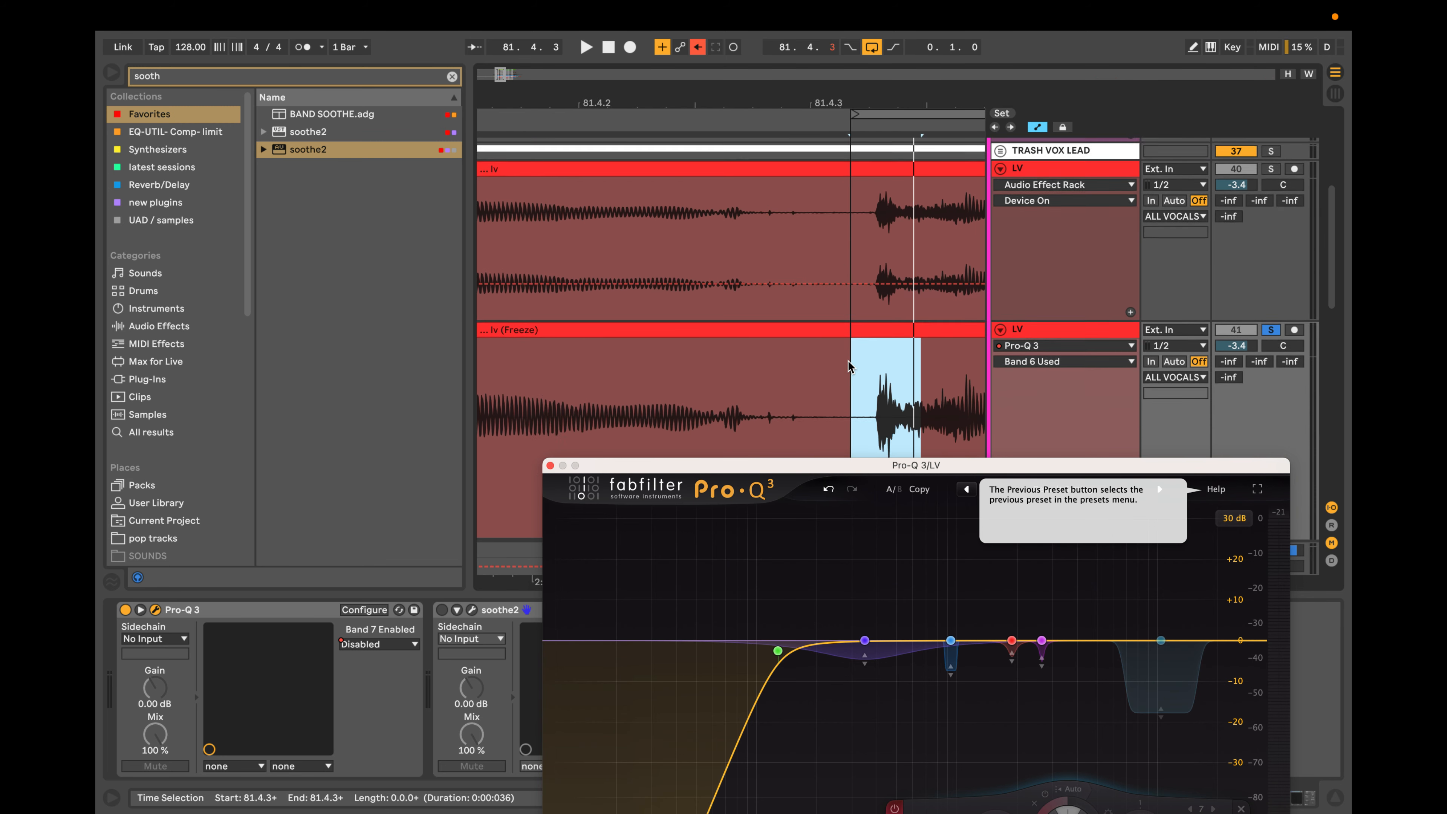
scroll(848, 365, "up", 3)
scroll(846, 360, "left", 1)
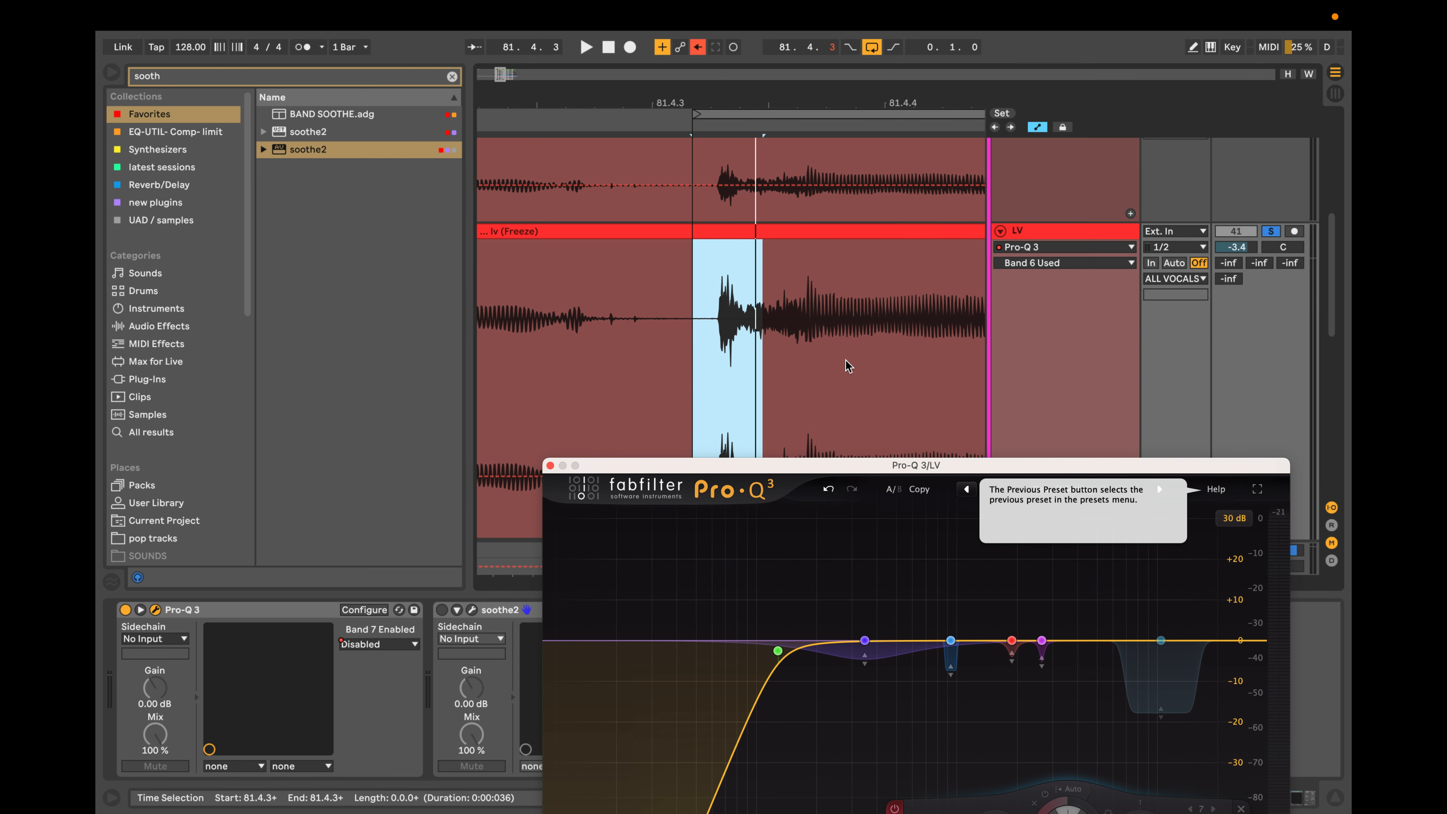
scroll(846, 360, "down", 1)
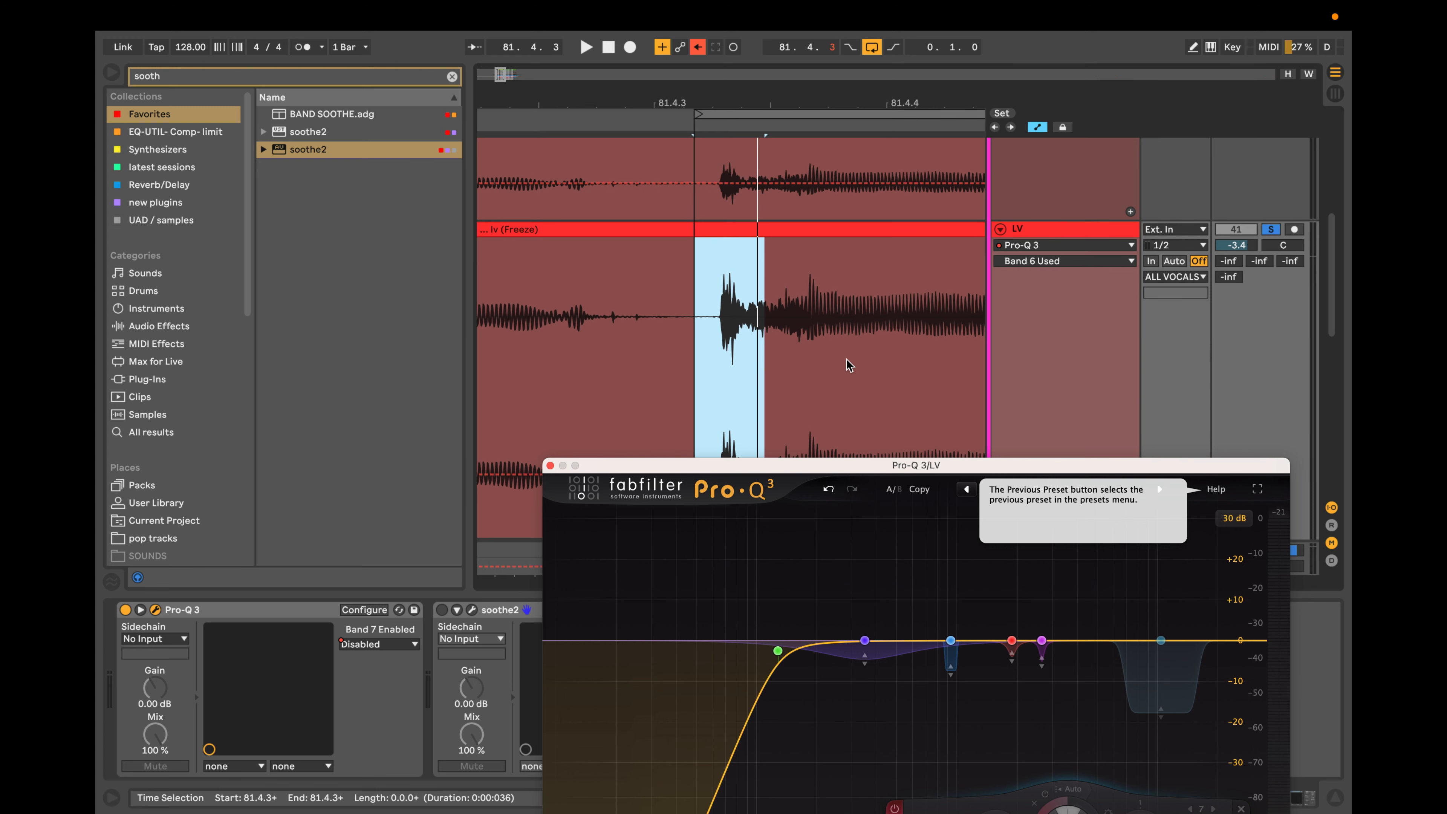
scroll(782, 302, "up", 3)
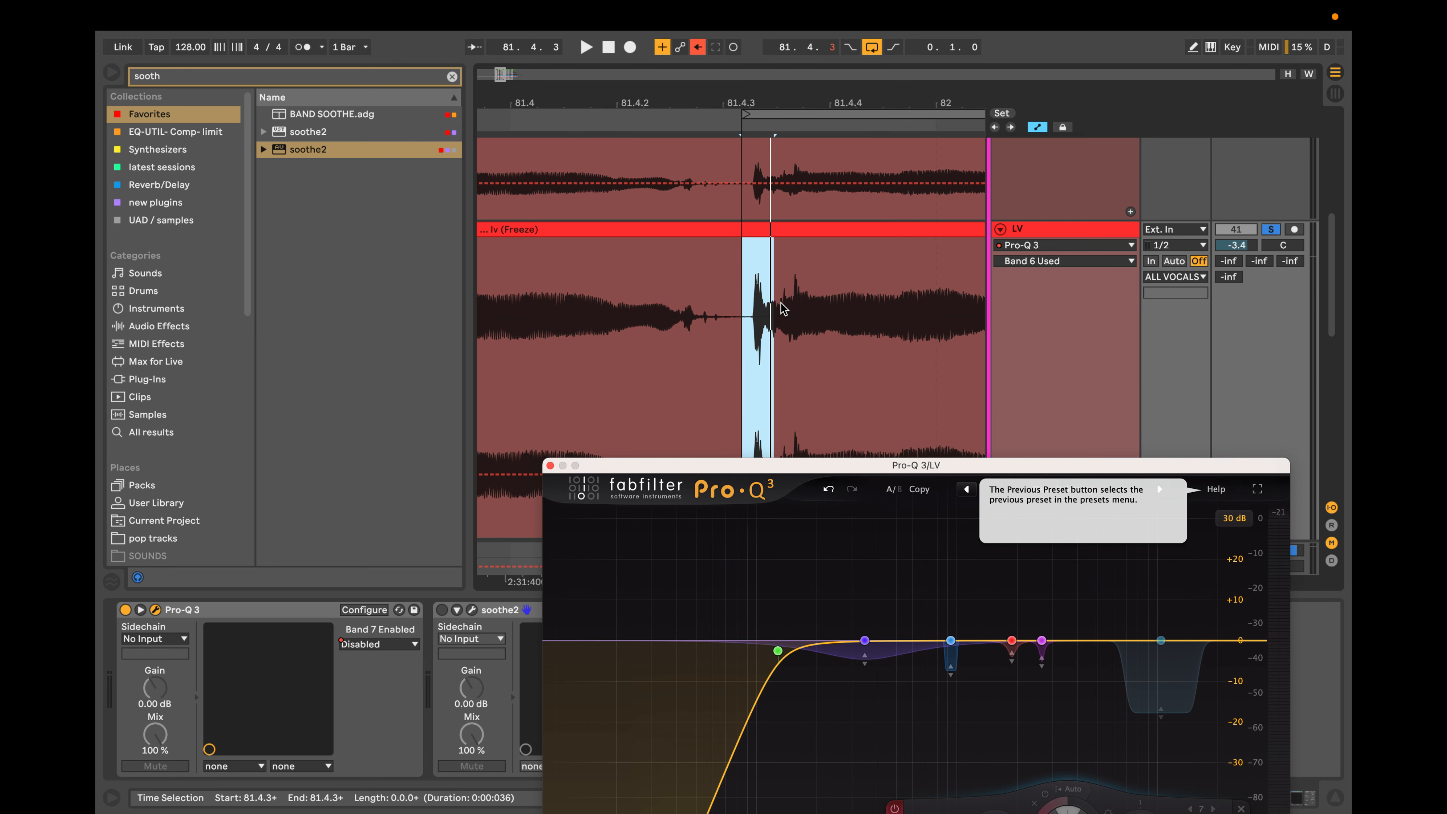
scroll(781, 308, "up", 1)
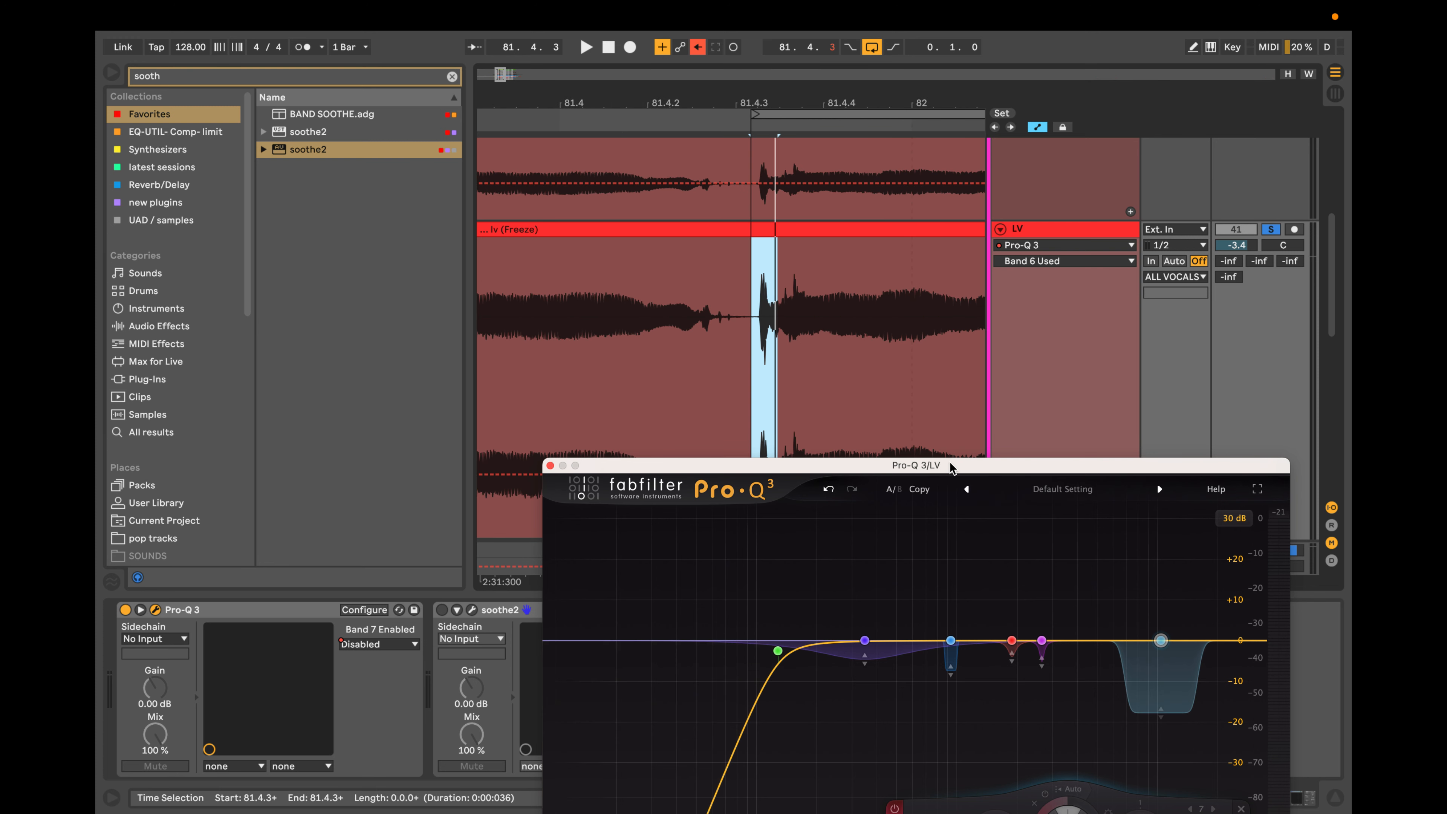
scroll(768, 288, "down", 2)
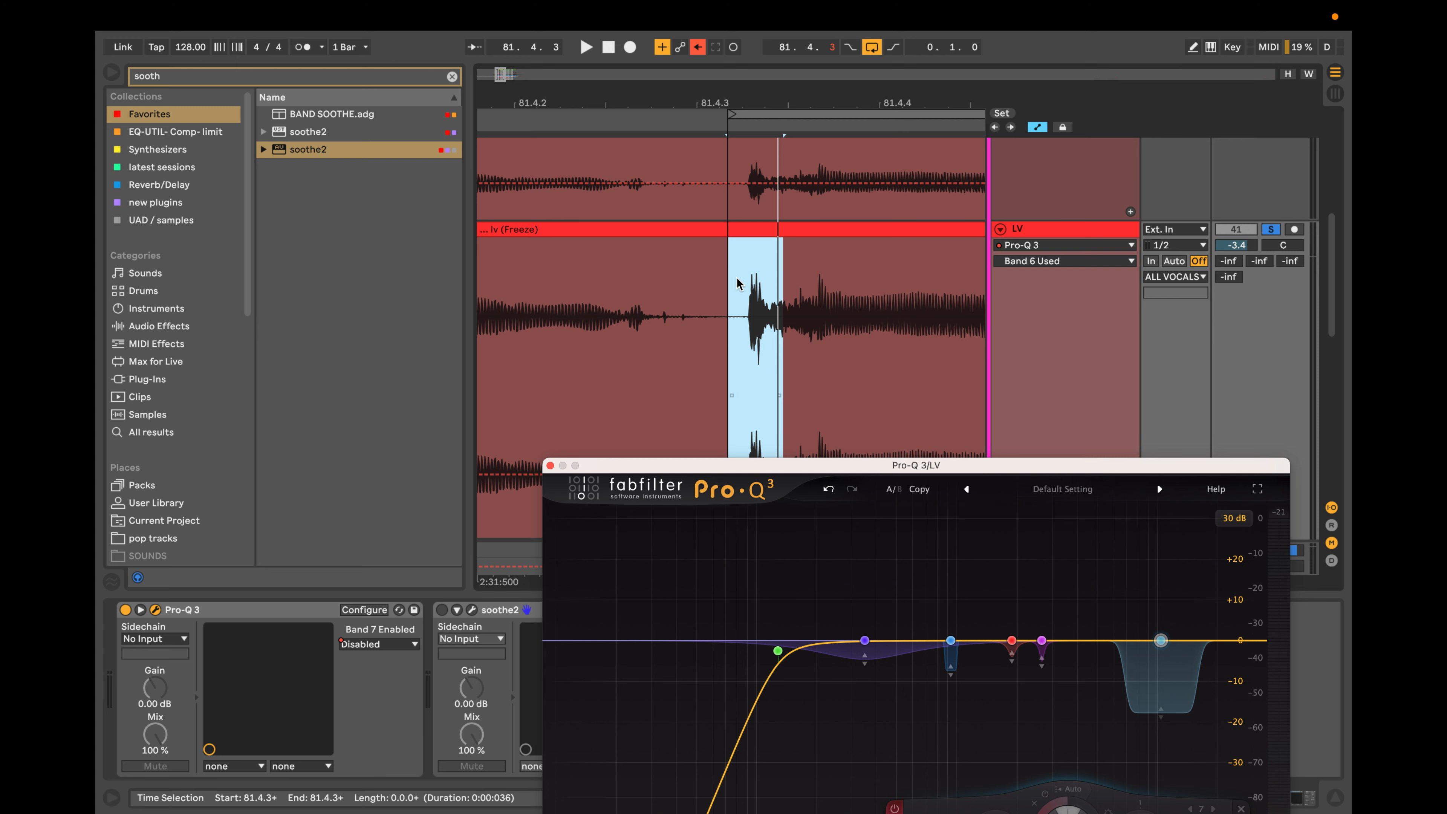
scroll(735, 284, "down", 3)
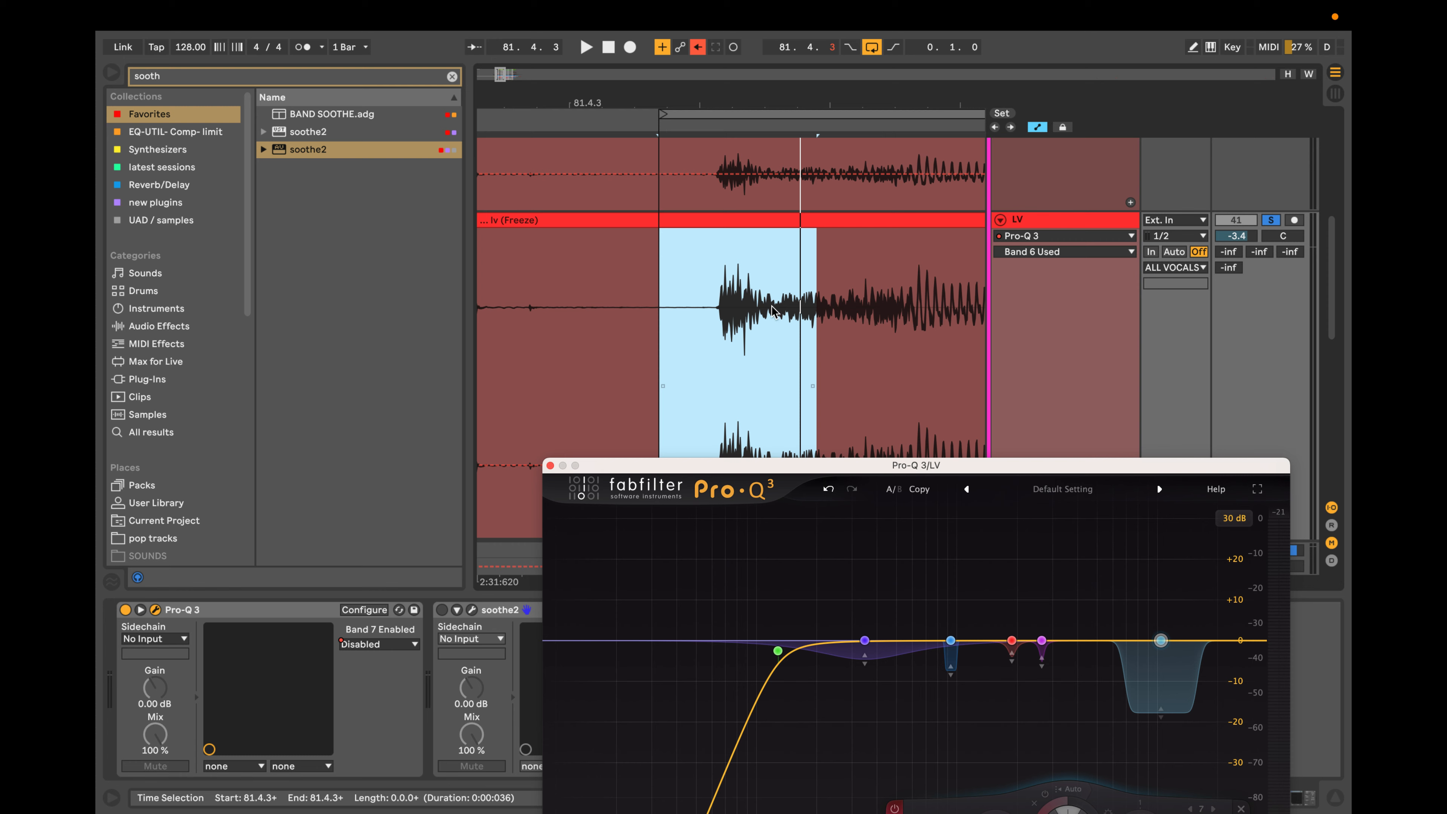
scroll(774, 311, "up", 10)
scroll(774, 310, "up", 5)
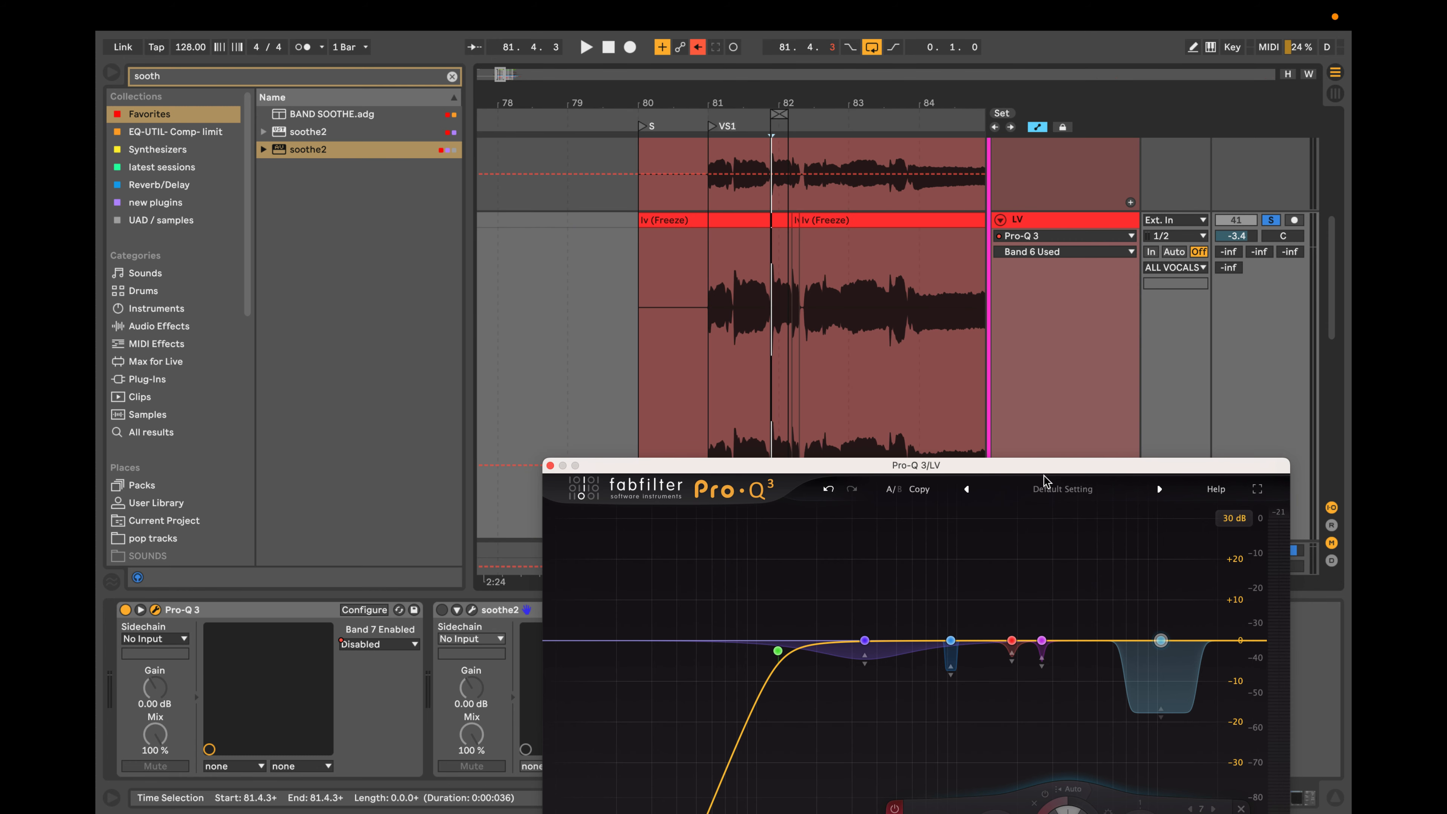
Set Pro-Q 3's processing mode to Linear Phase and play the looped vocal.
left_click_drag(1052, 468, 1019, 275)
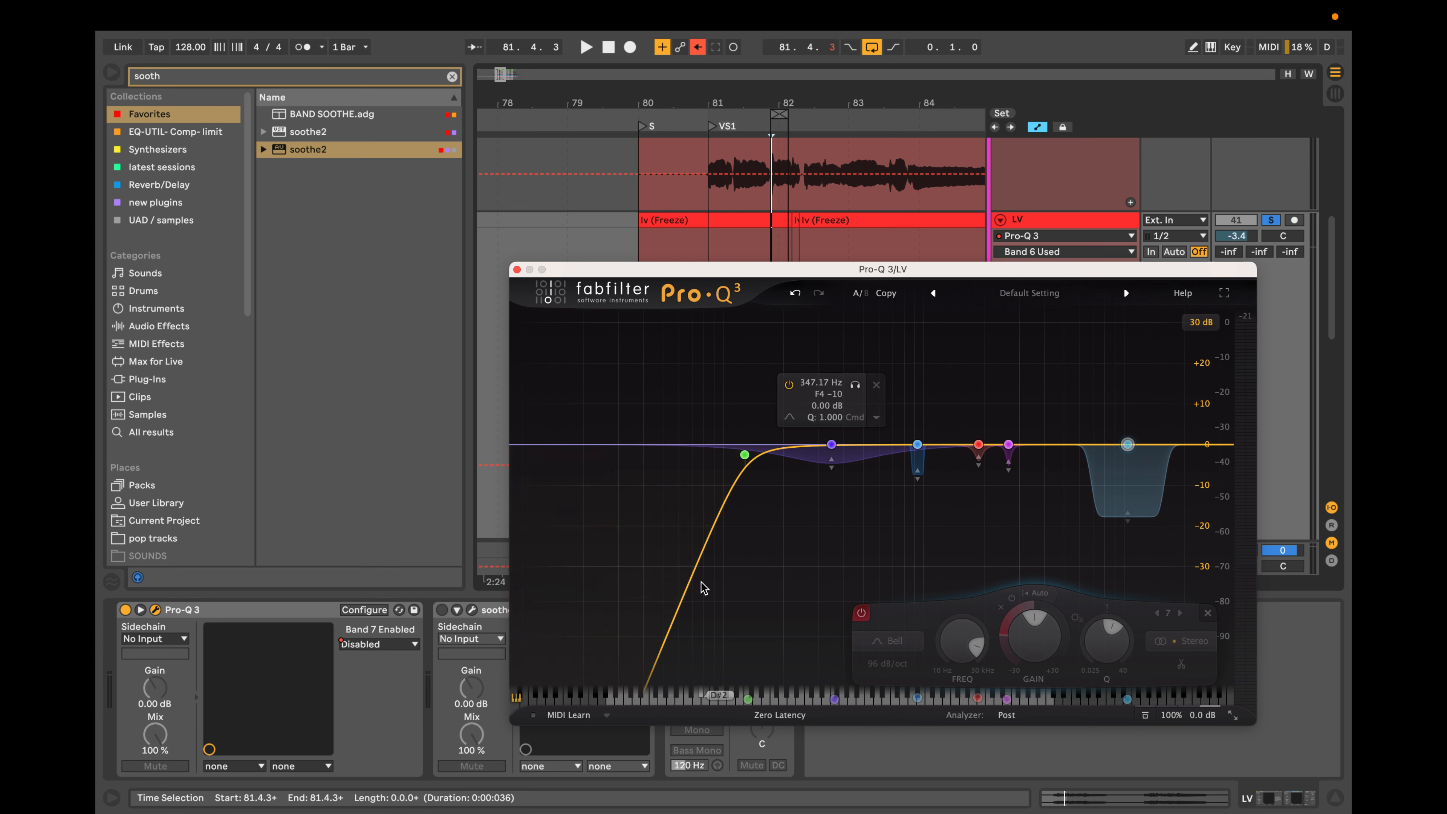
left_click(790, 716)
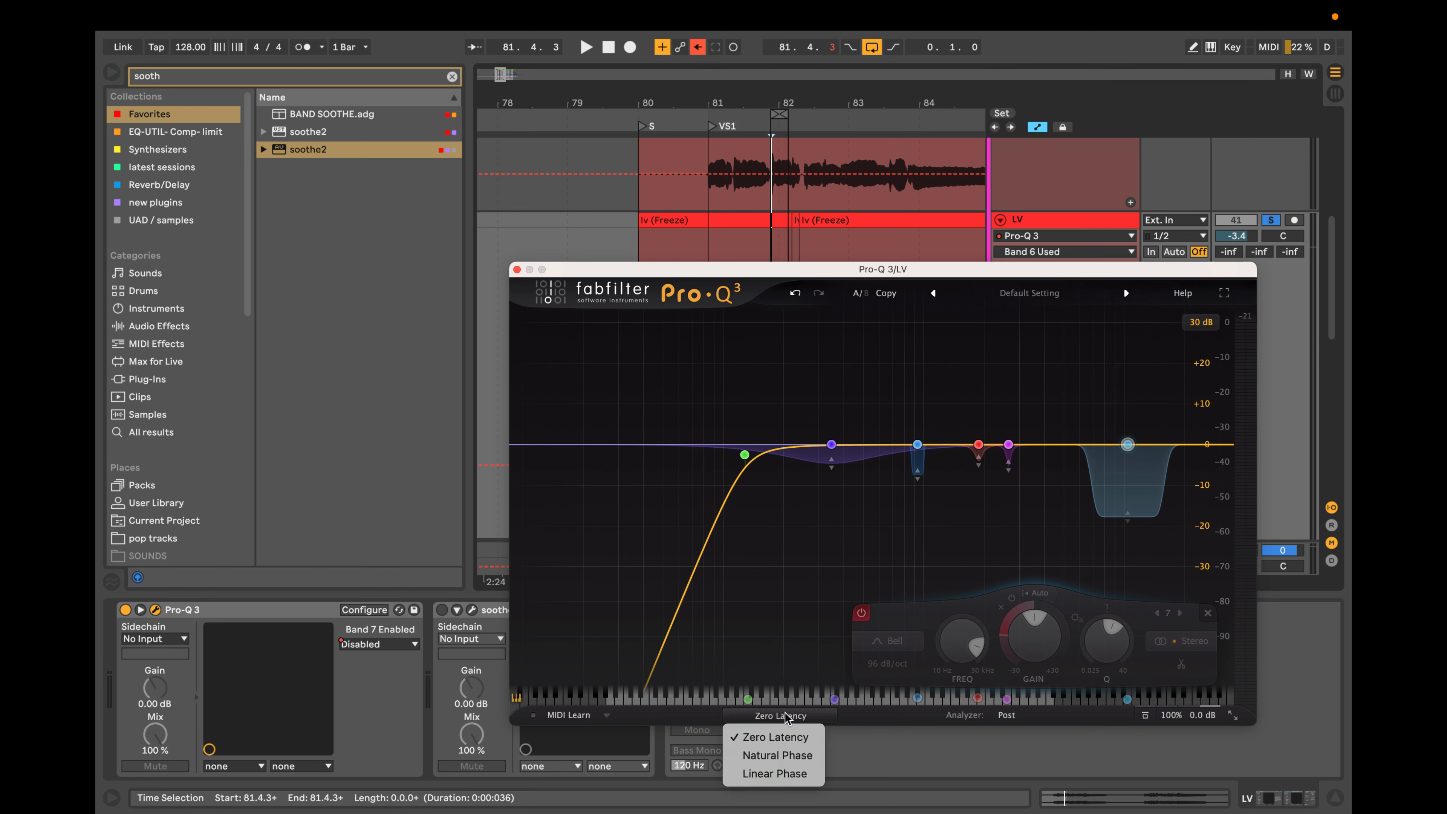
left_click(785, 770)
key("space")
key("space")
Move the Pro-Q 3 window off the LV waveform and bring the vocal clips across bars 80 to 95 into view.
left_click_drag(773, 271, 775, 507)
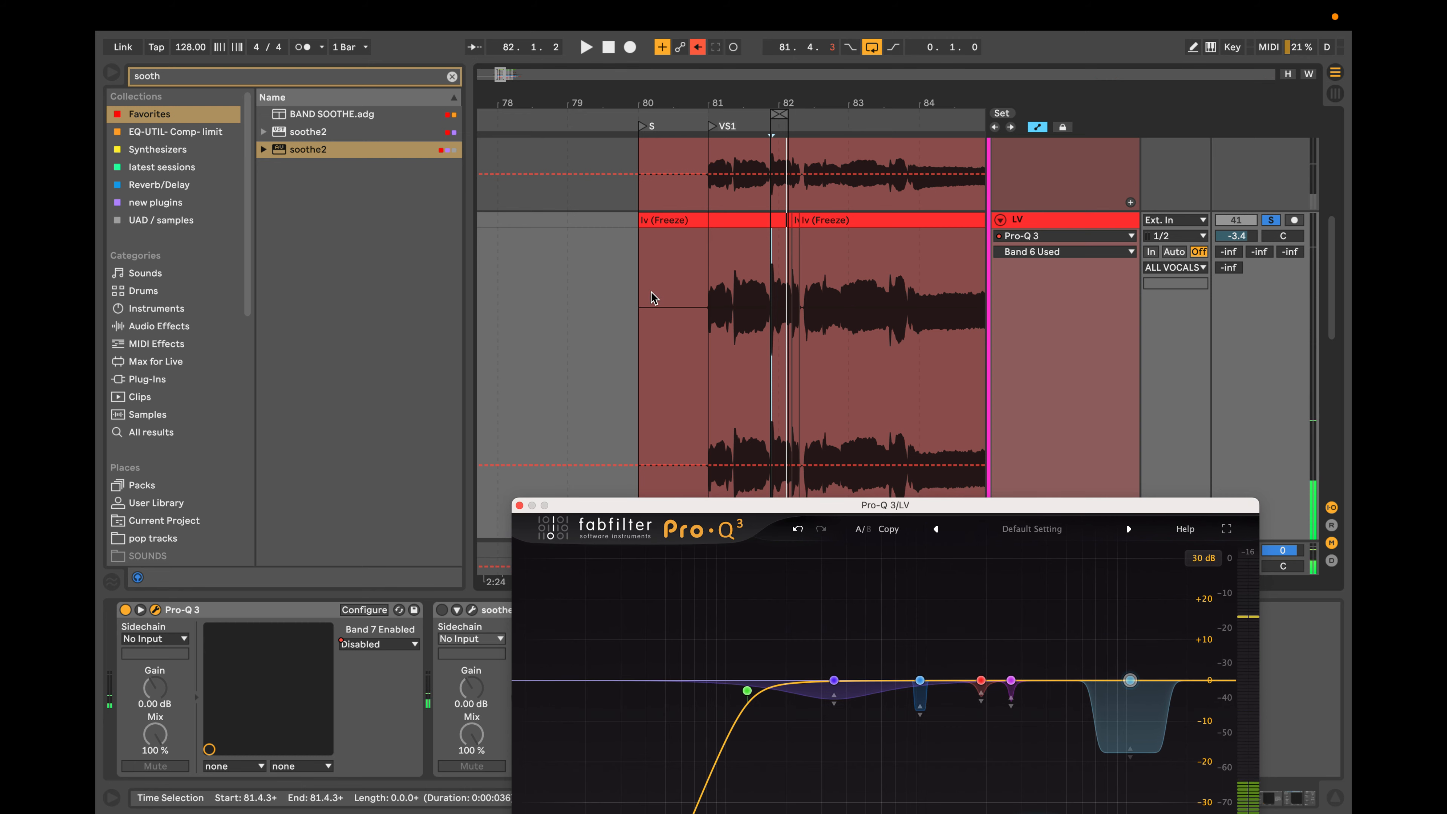
scroll(651, 292, "down", 5)
scroll(653, 297, "down", 2)
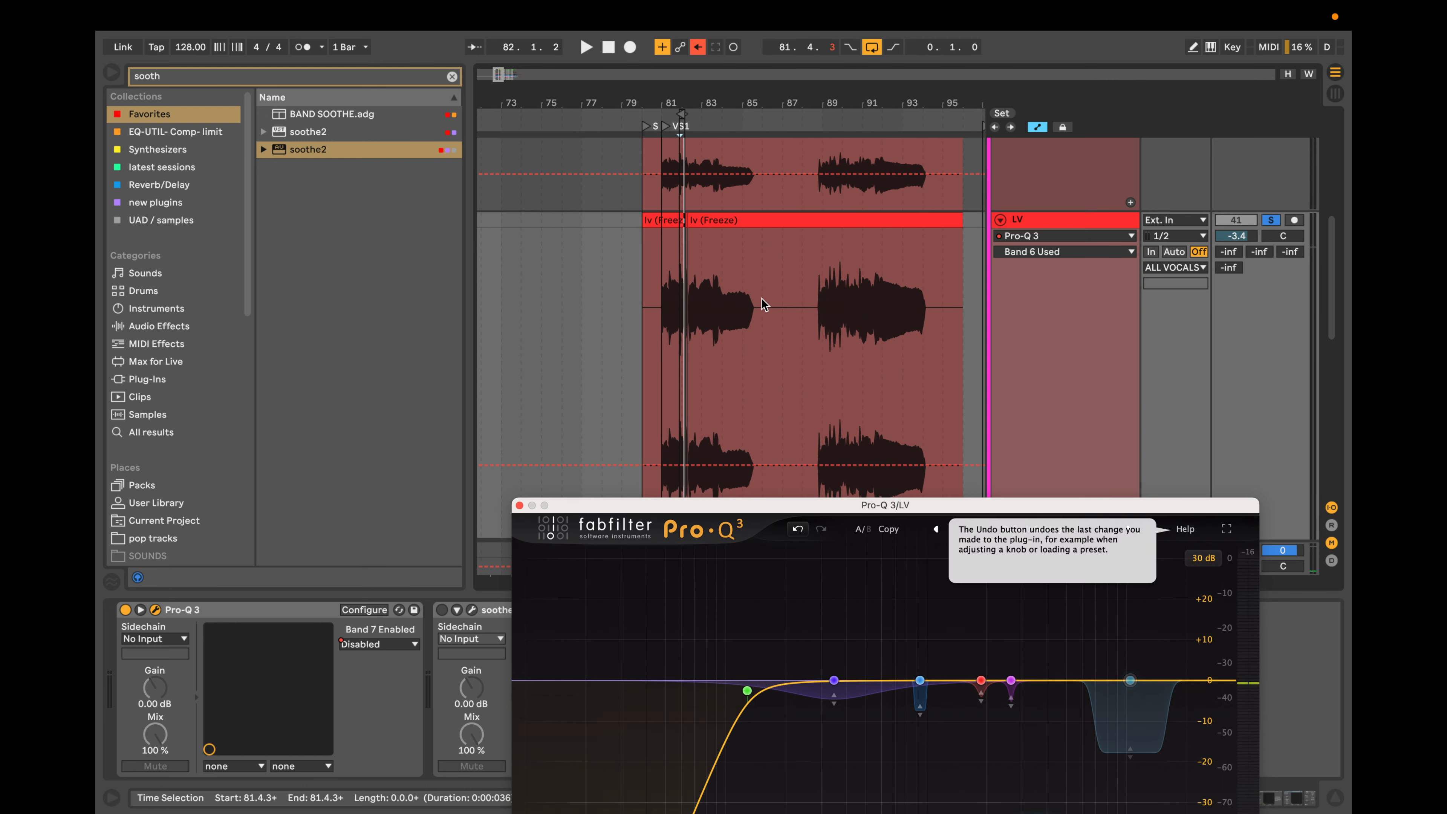
Loop the first LV vocal phrase from about 80.4.1 to 86.1.1 and play it with the 10441 Hz dynamic bell selected.
left_click_drag(763, 305, 658, 307)
key("super+l")
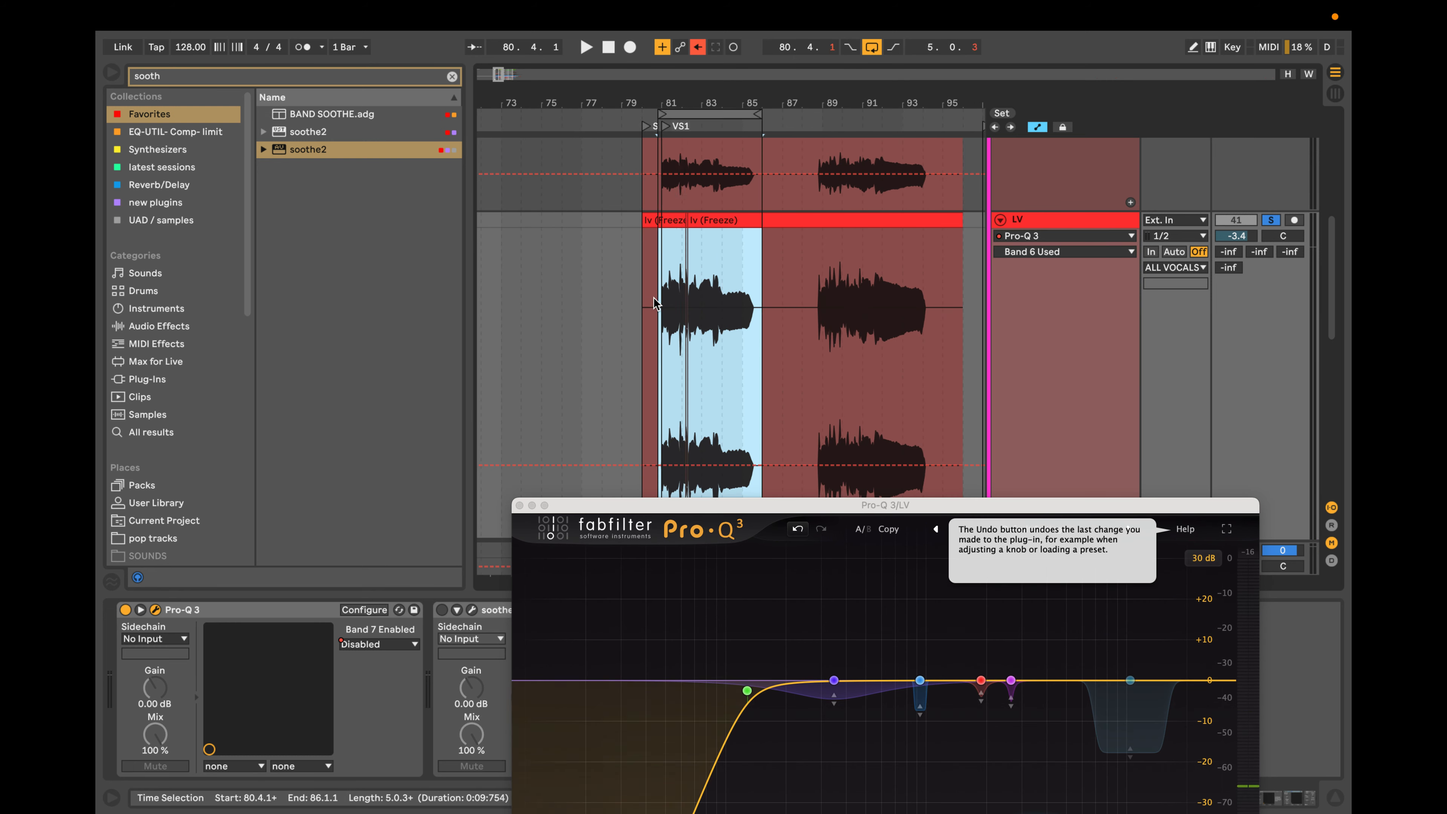
key("space")
left_click(1131, 681, "alt")
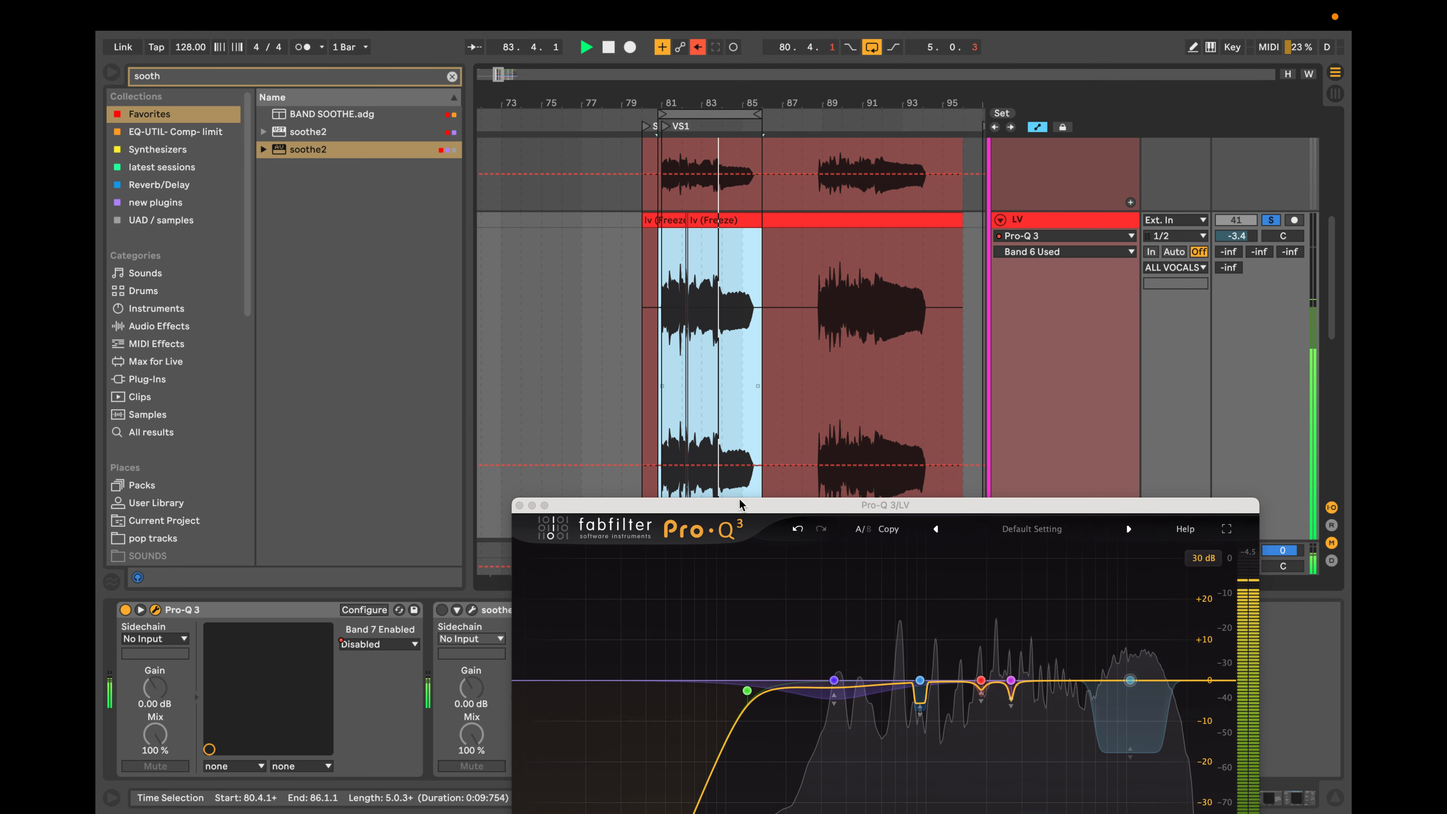
Stop playback, then close and reopen the LV track's Pro-Q 3 window to bring its full display and band controls into view.
left_click_drag(738, 504, 746, 496)
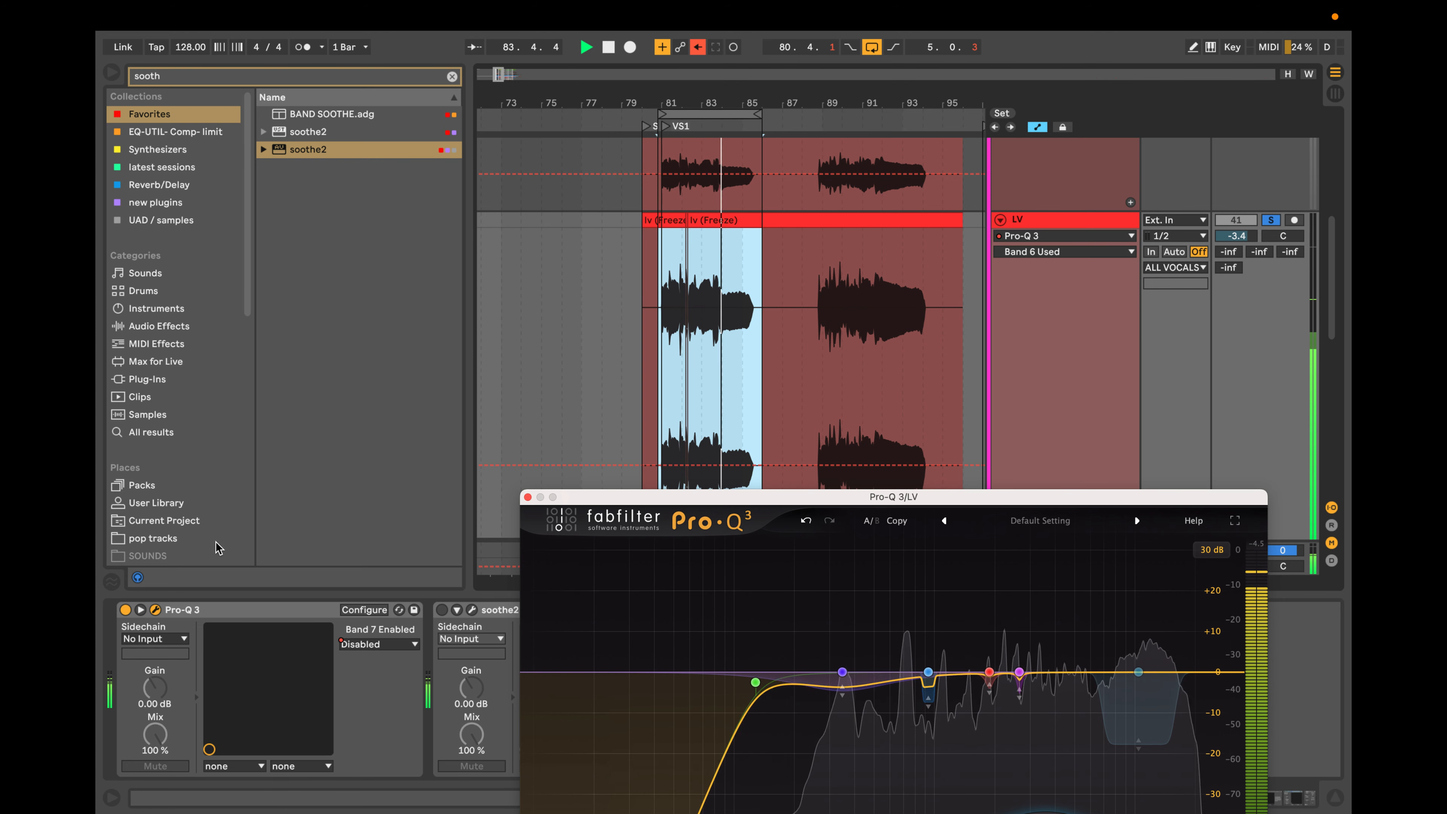
key("space")
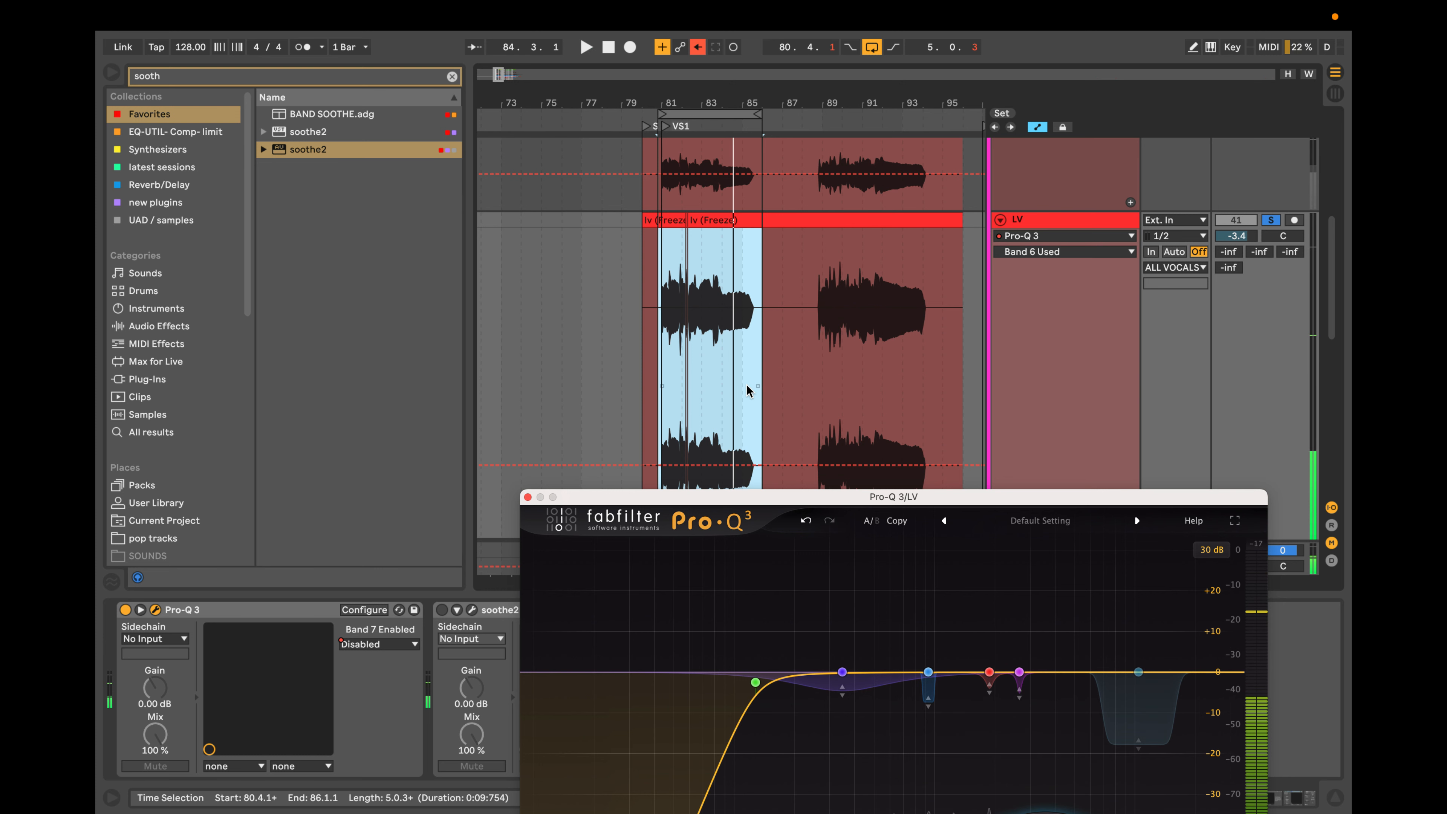
left_click(528, 498)
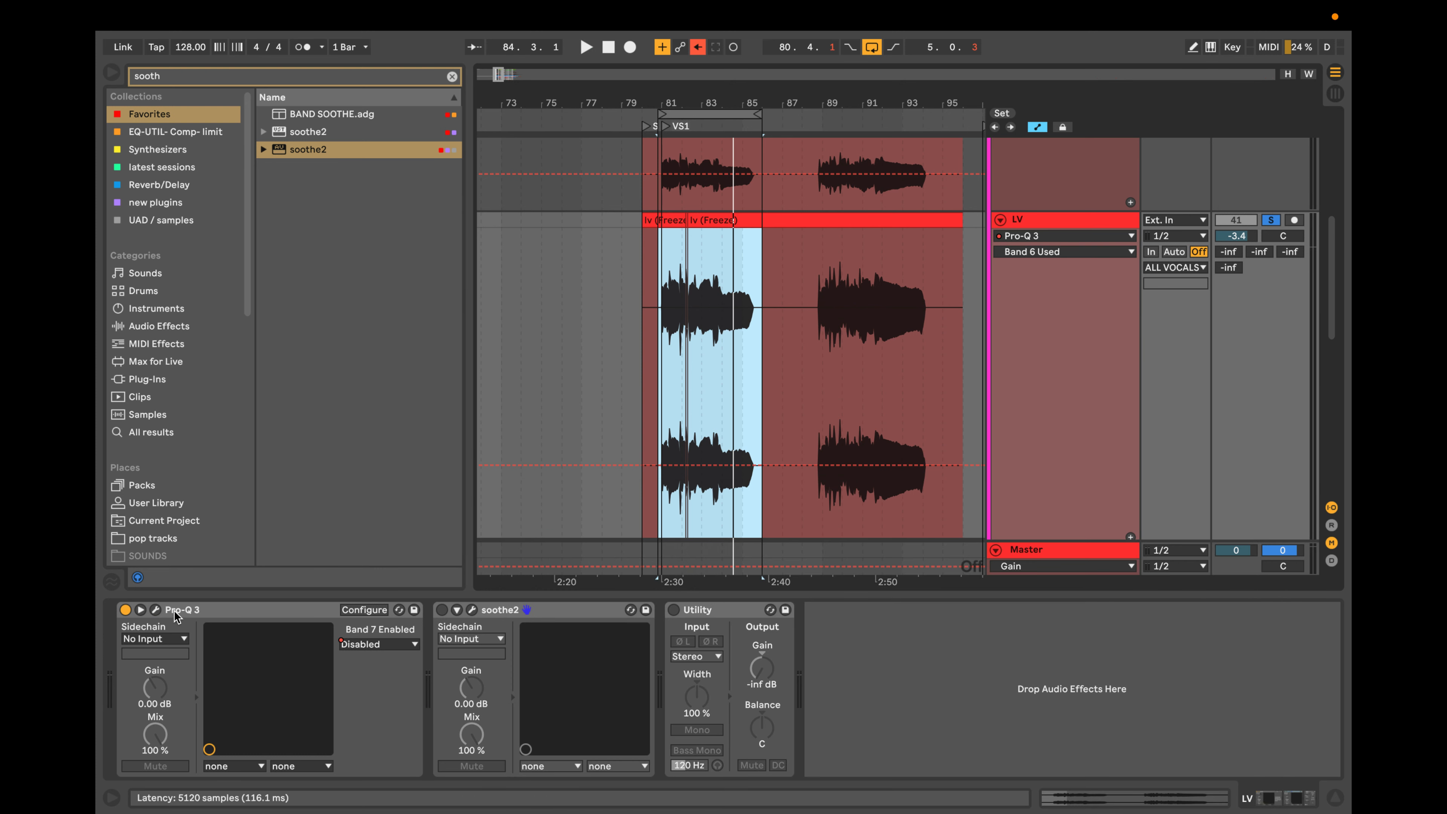
left_click(156, 610)
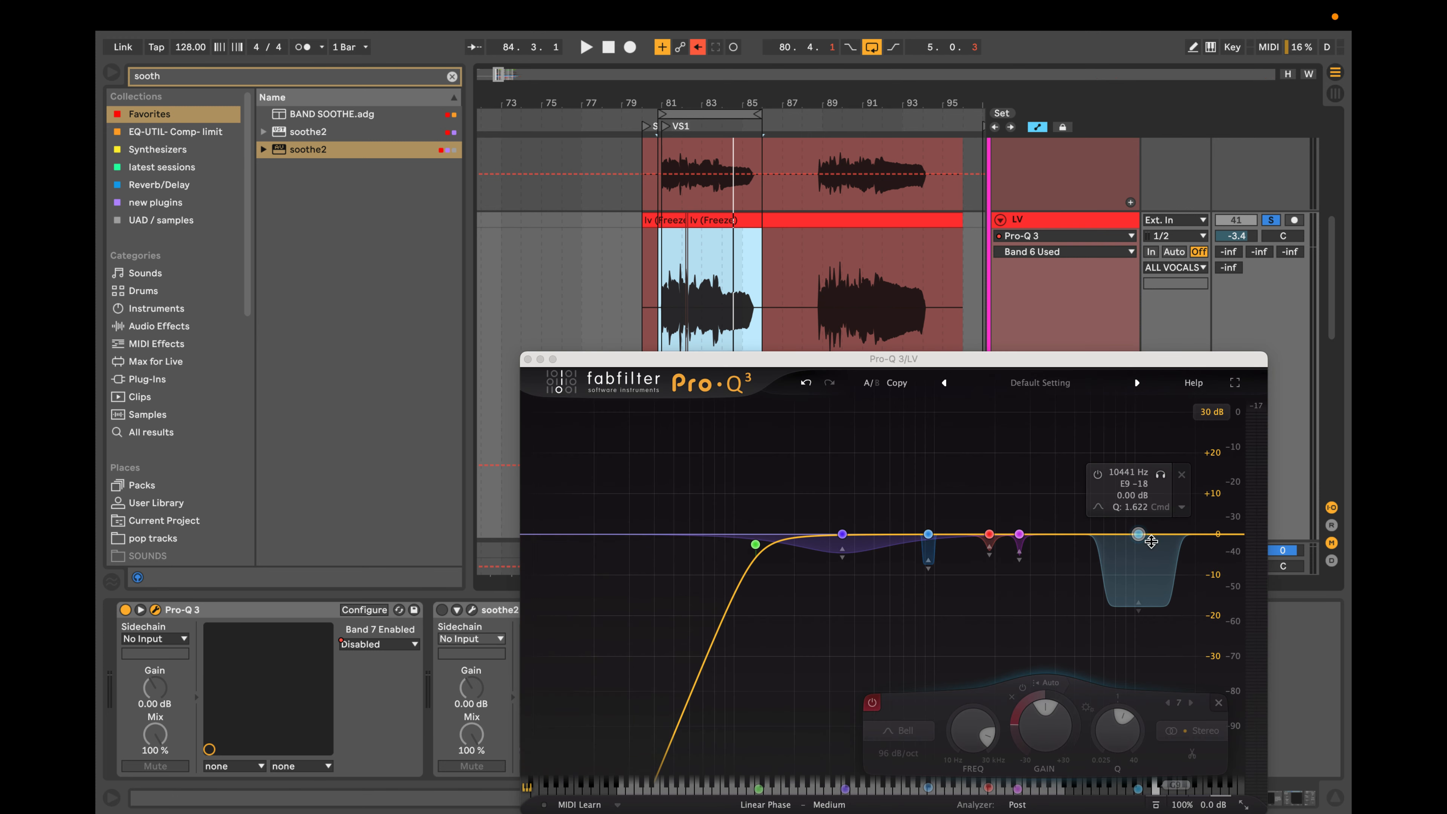
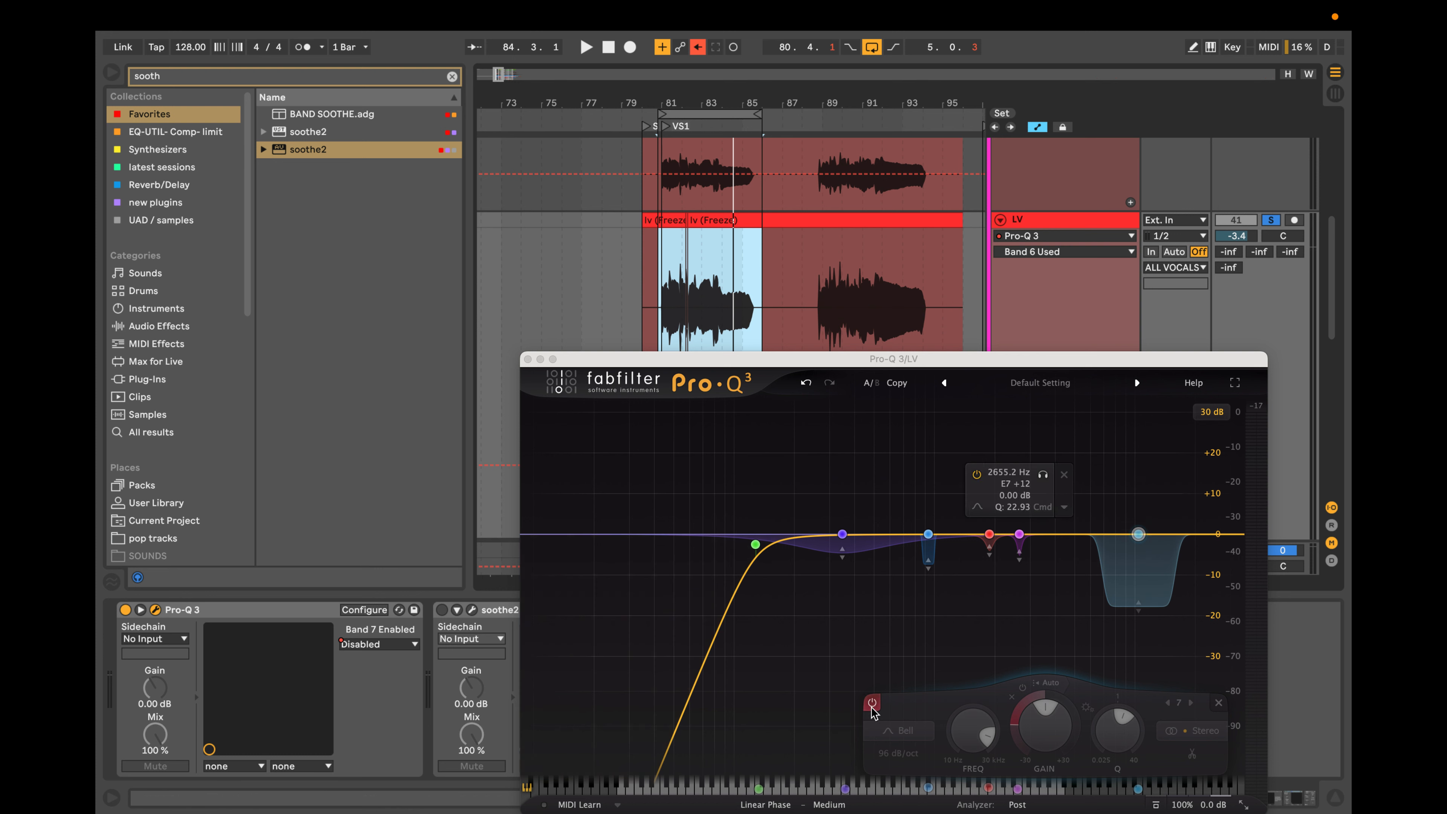
Show the Band 7 Enabled automation on the LV track and move the Pro-Q 3 window clear of the automation lane.
right_click(379, 643)
left_click(410, 653)
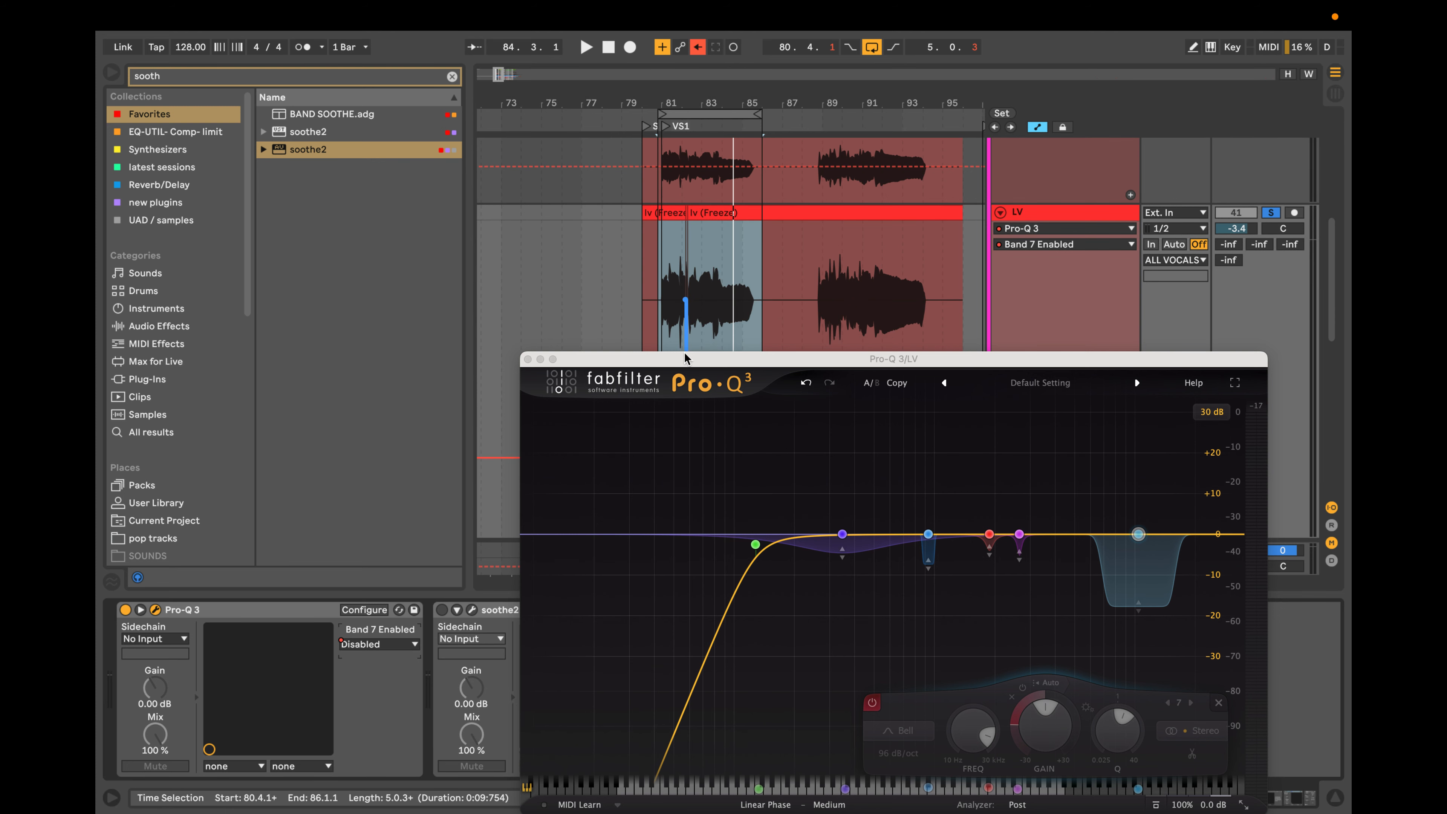
left_click_drag(687, 360, 693, 628)
key("z")
scroll(706, 351, "up", 5)
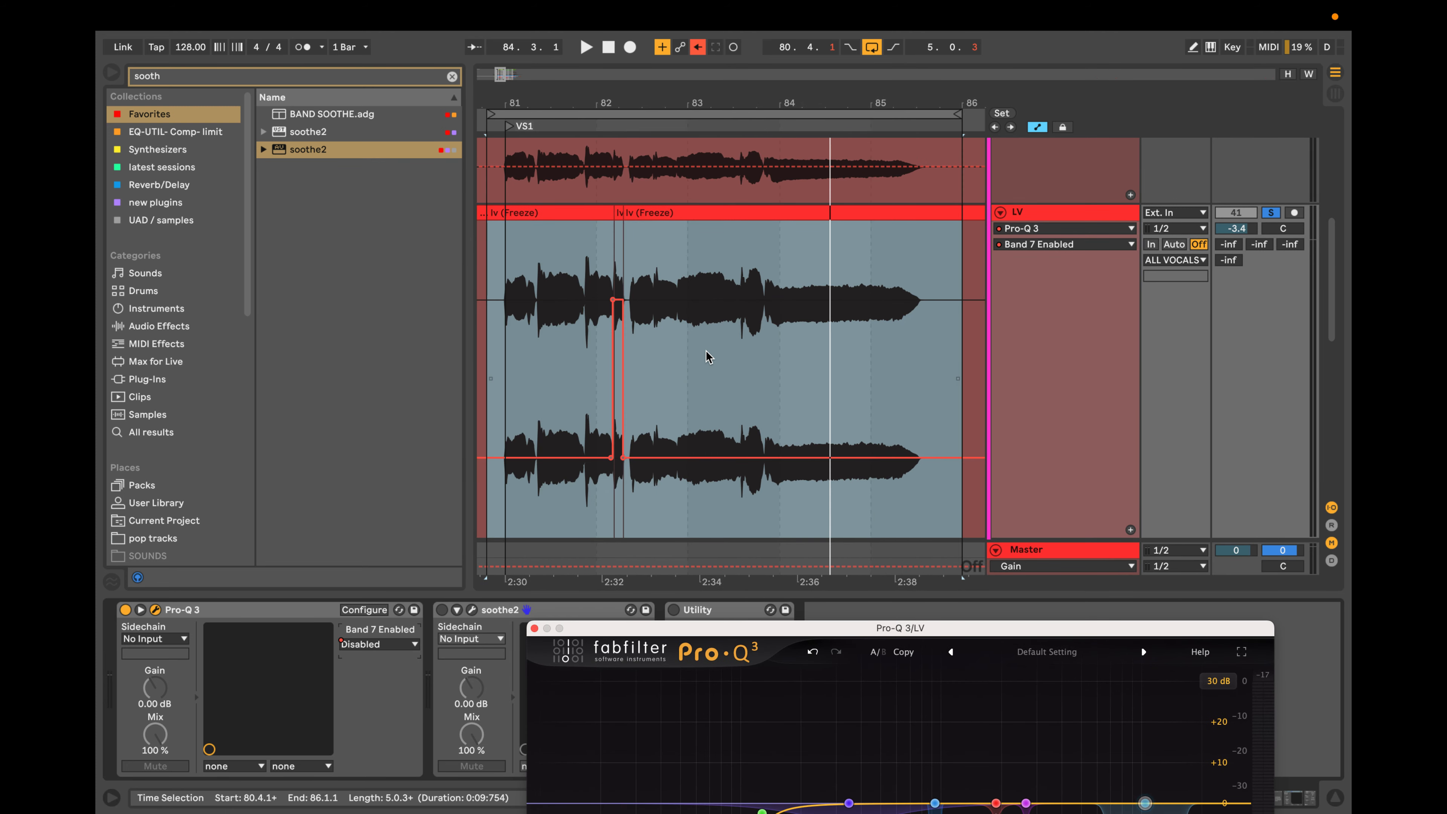
left_click(706, 350)
scroll(707, 350, "left", 3)
scroll(707, 351, "left", 3)
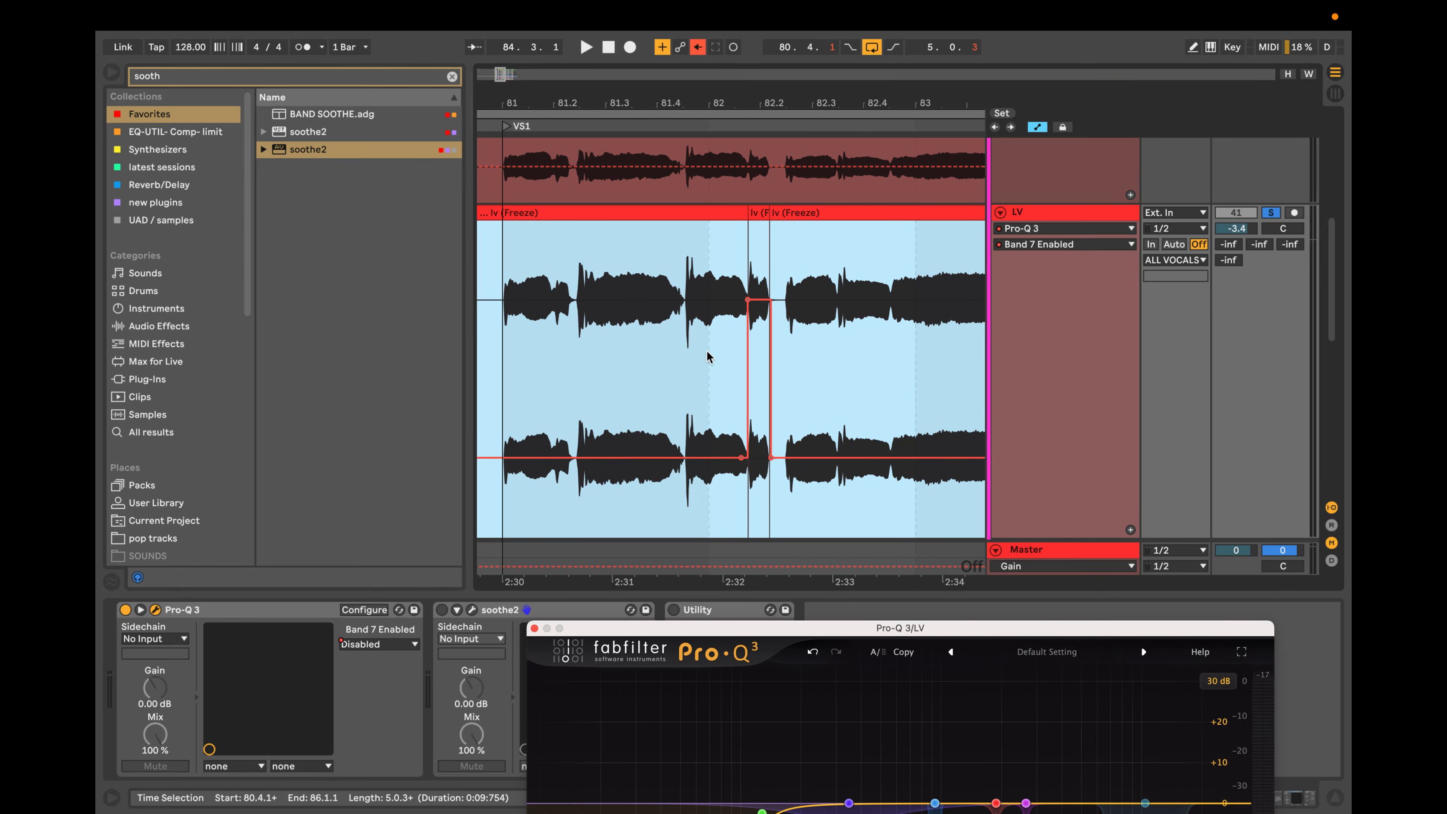
Play the LV phrase around bars 81 to 83 and audition the word starting near 82.2.3 for harshness.
key("space")
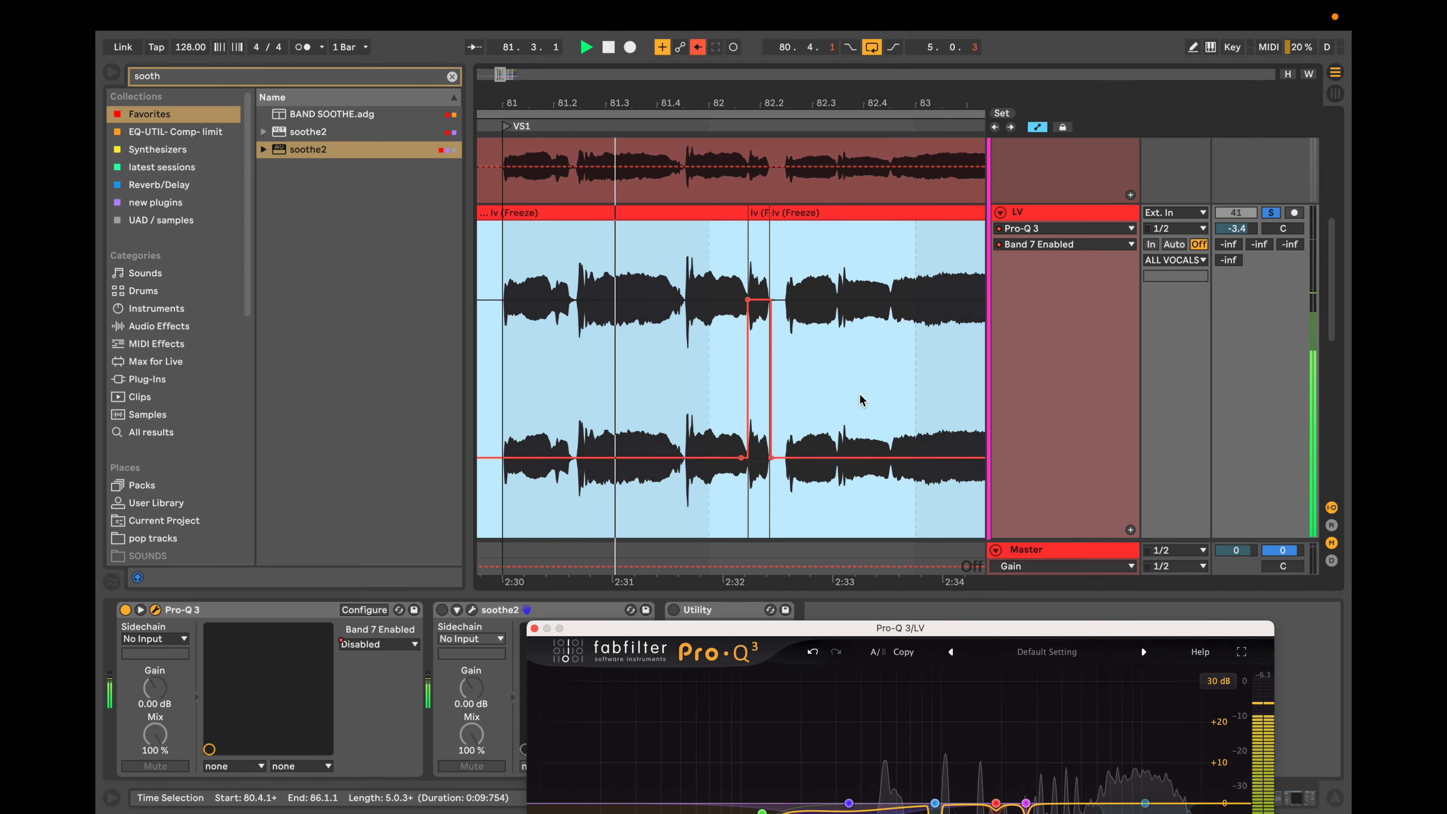
scroll(860, 400, "right", 1)
scroll(860, 401, "right", 2)
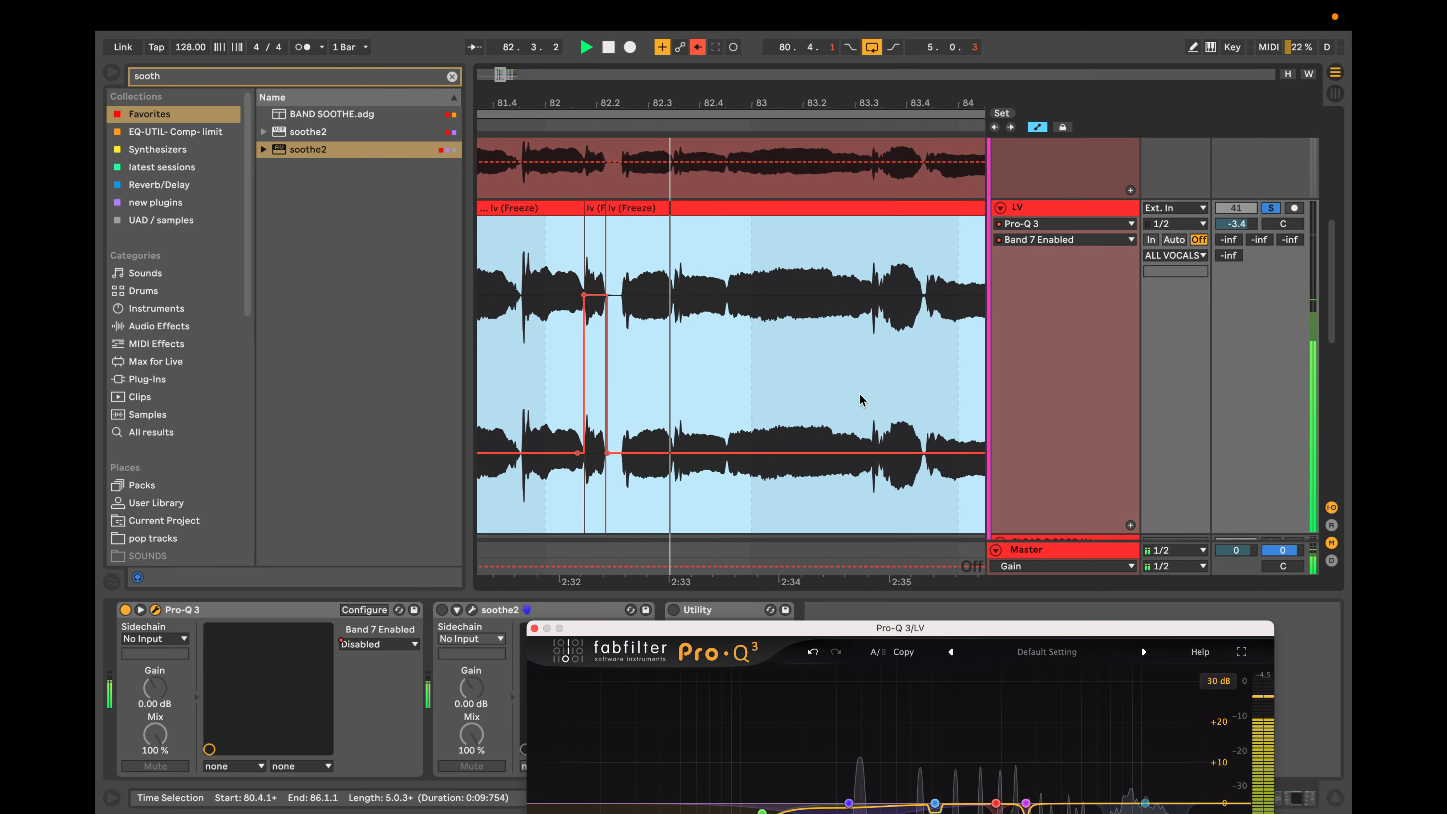
scroll(738, 346, "up", 5)
key("space")
scroll(738, 346, "left", 10)
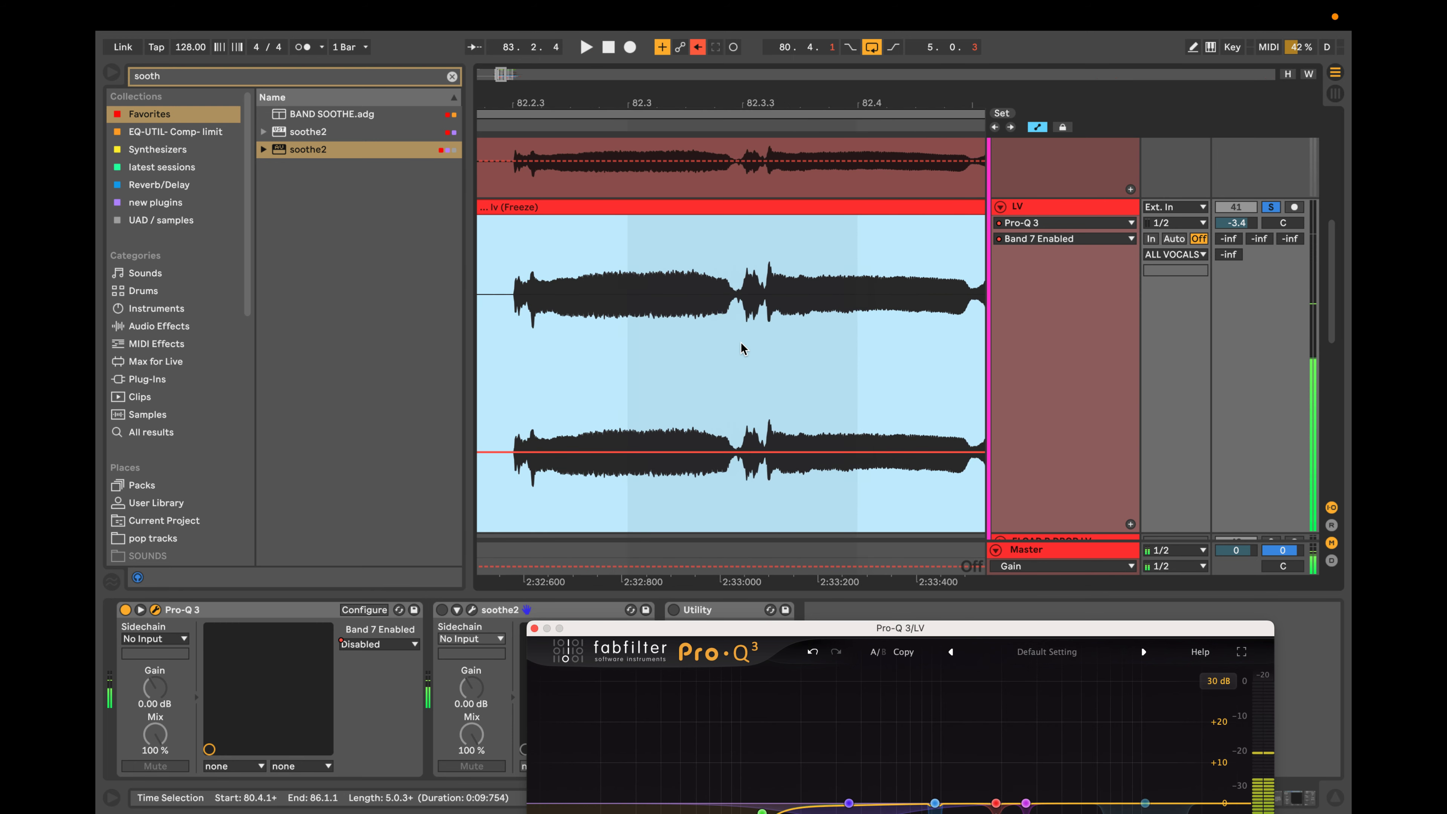
left_click(782, 323)
key("space")
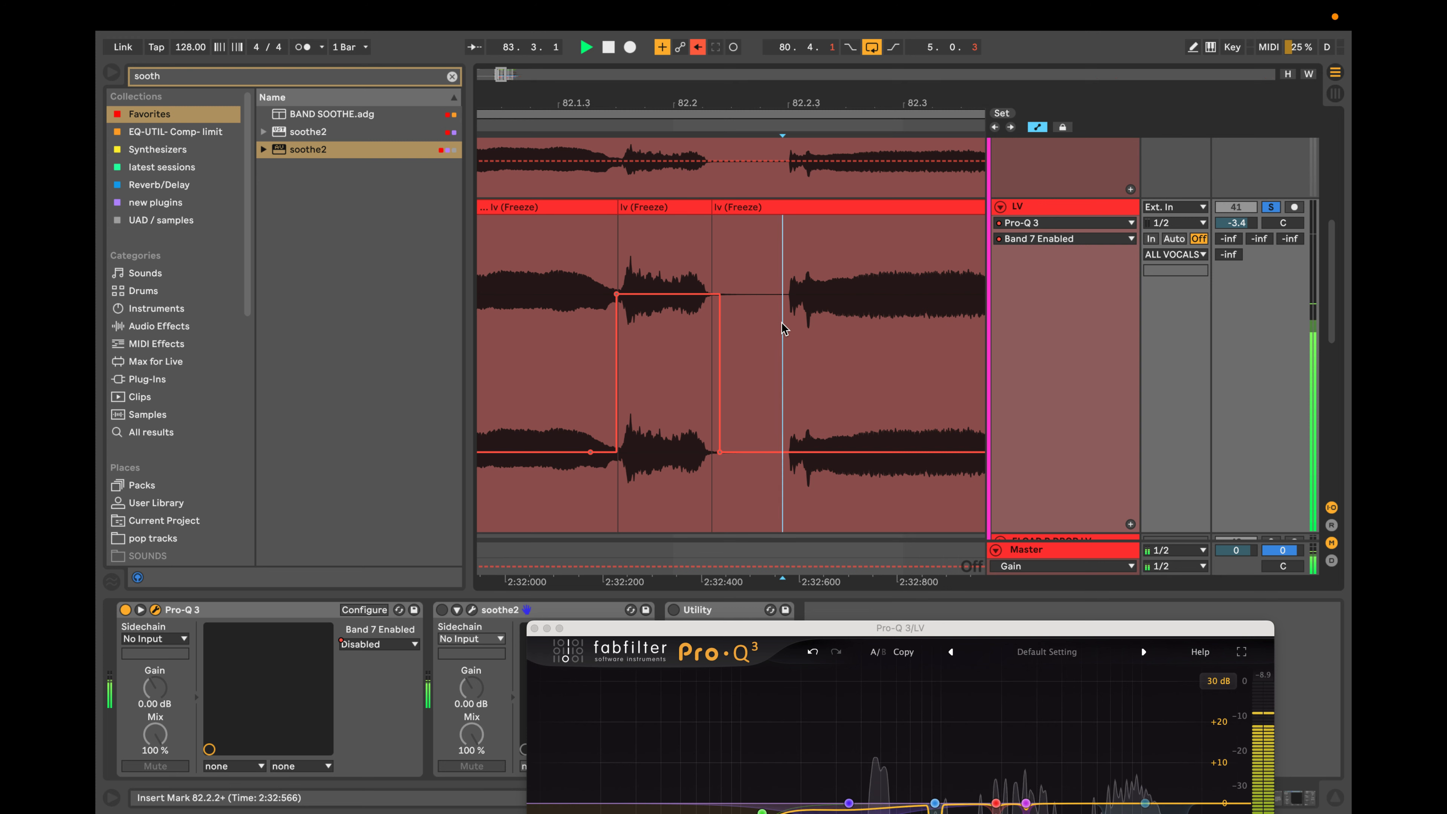
key("space")
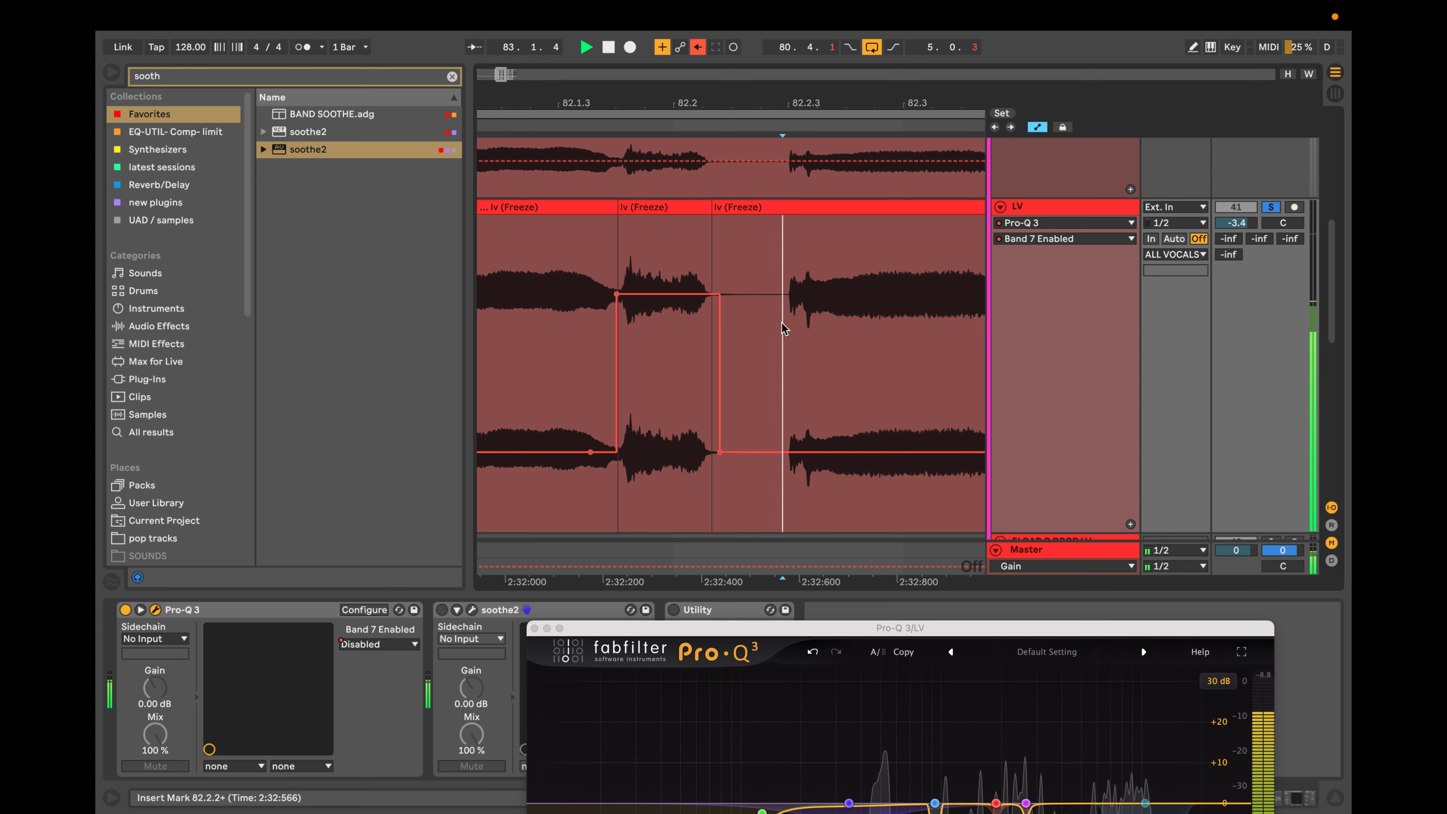
Select the short LV clip at 82.1.4 and replay from it to check where Band 7 has to act.
left_click(654, 207)
key("space")
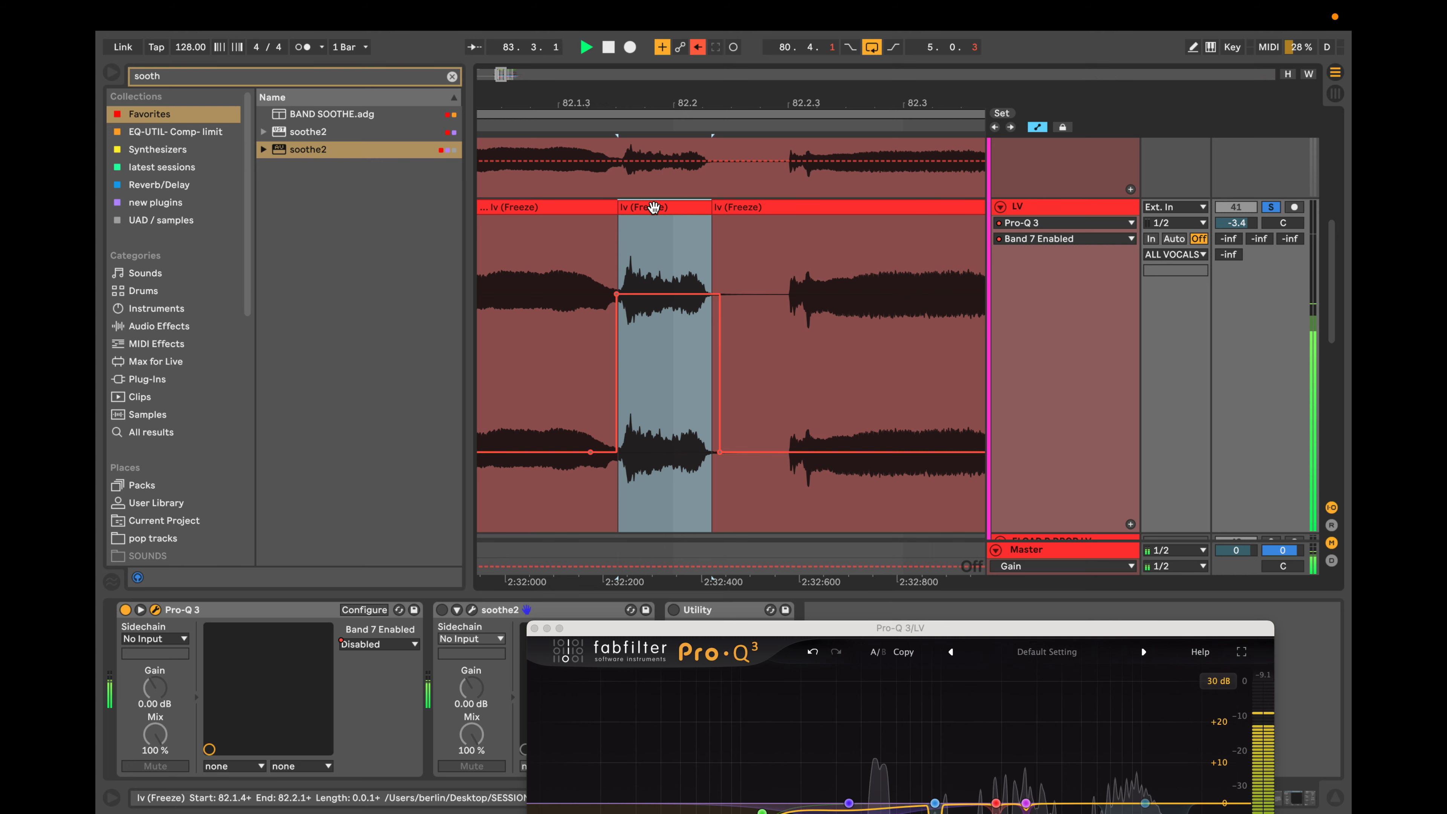
scroll(654, 207, "left", 3)
scroll(654, 208, "down", 1)
key("space")
key("space")
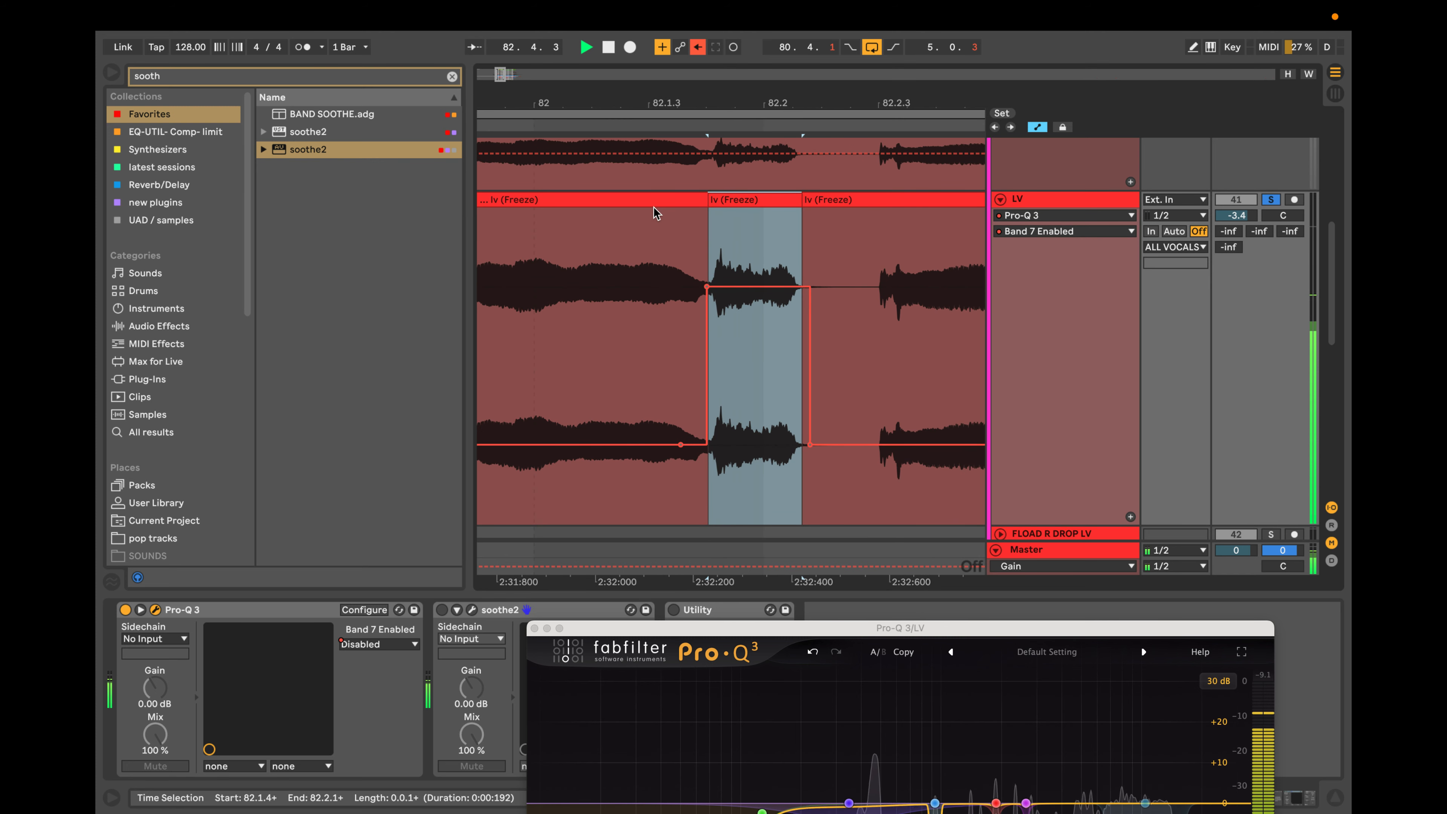
scroll(678, 240, "right", 5)
key("space")
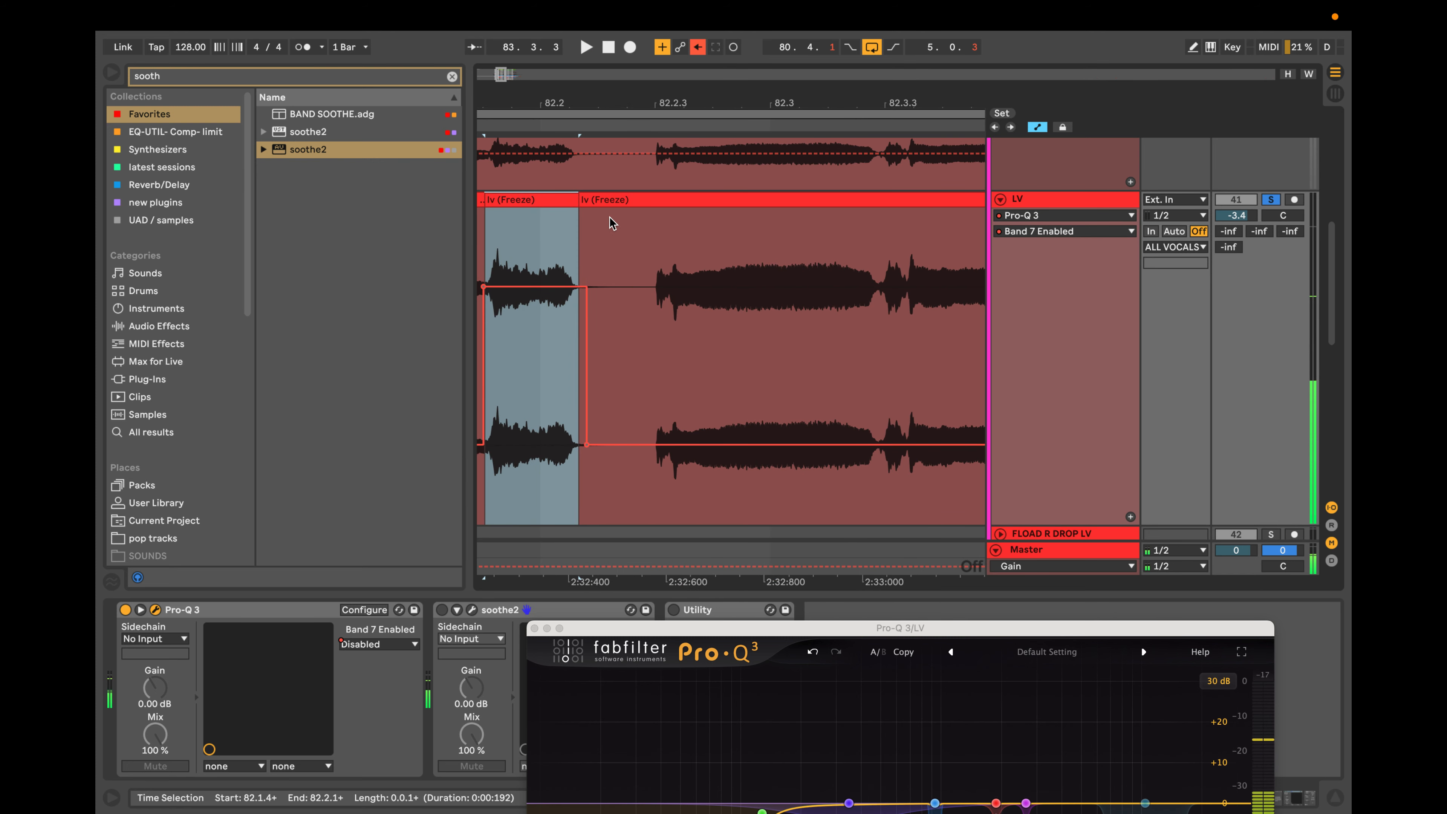
key("space")
key("space")
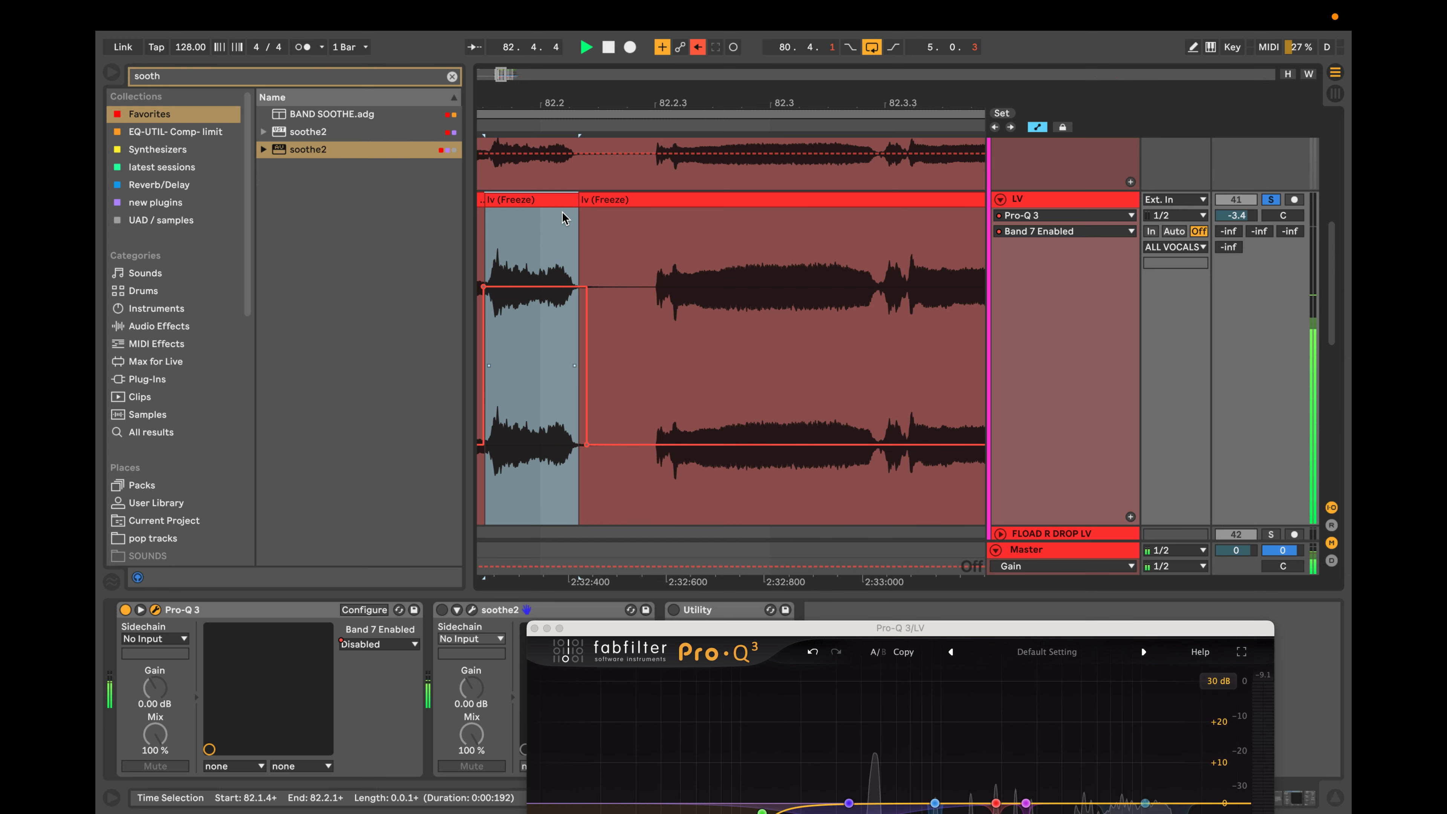
Extend Band 7's enabled section from the short clip at 82.1.4 to just after 82.2.3, over the next word's onset.
left_click(686, 445)
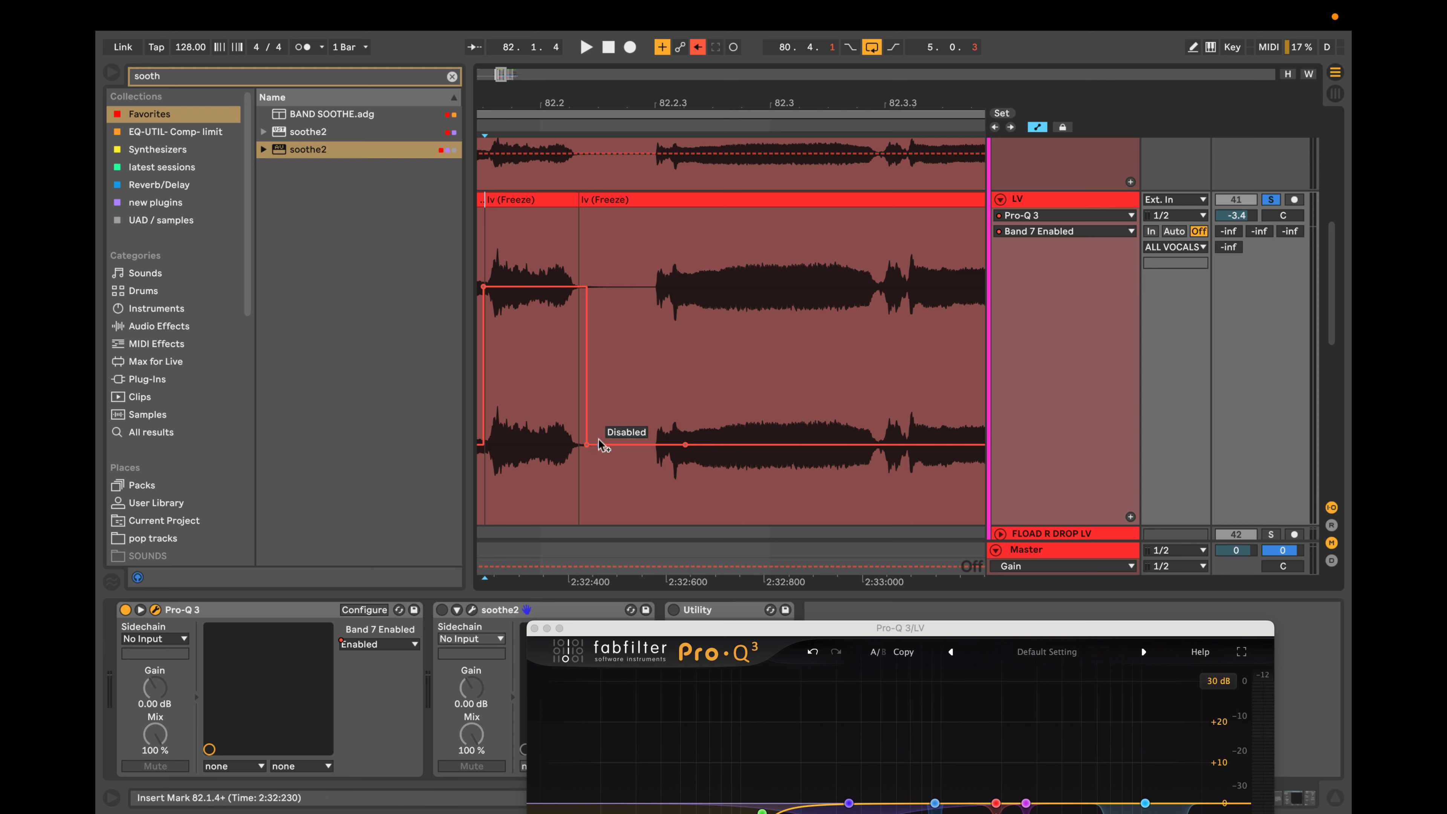
left_click_drag(592, 444, 645, 286)
key("space")
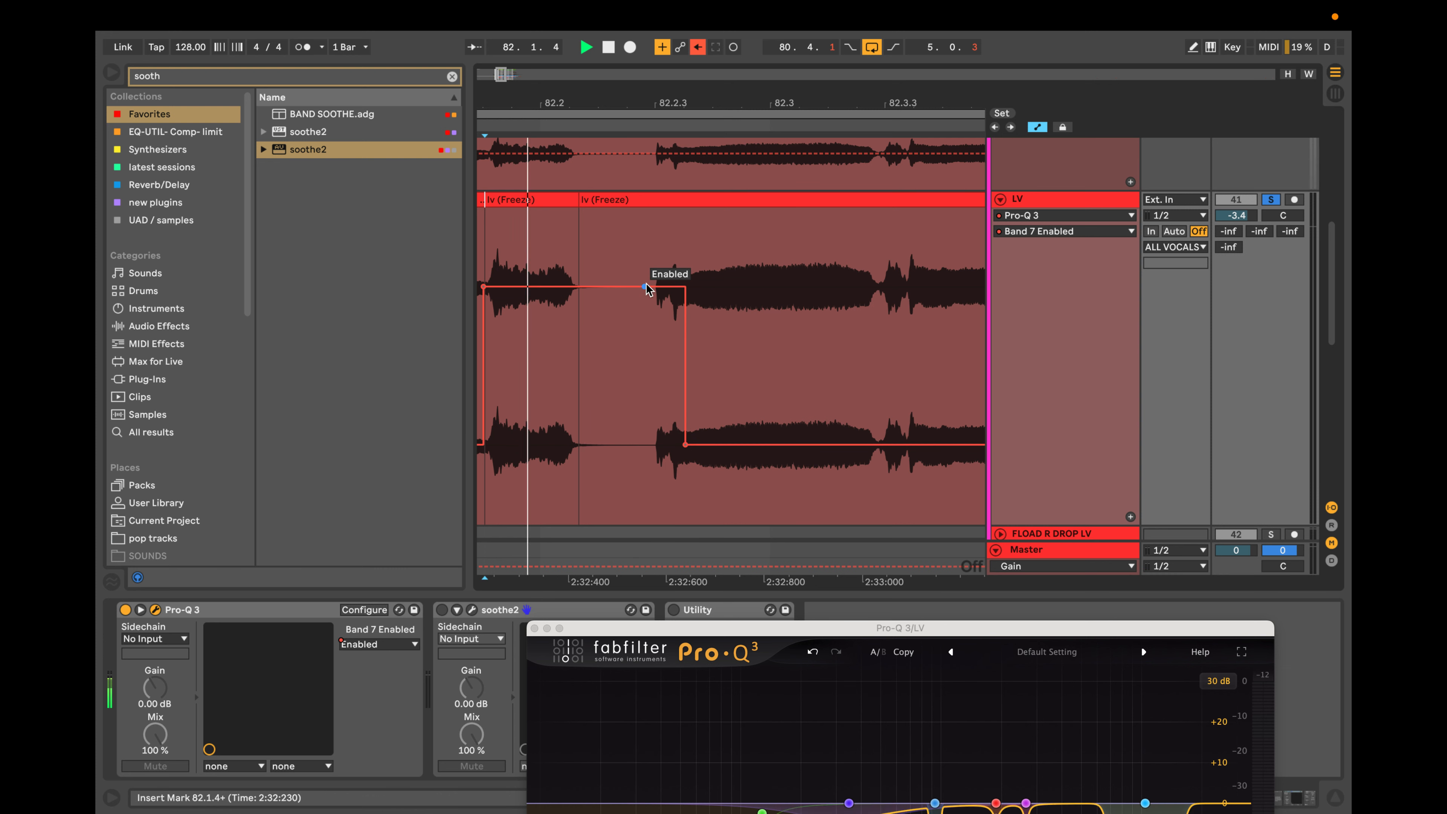
mouse_move(686, 444)
left_mouse_down()
mouse_move(787, 444)
mouse_move(694, 444)
left_mouse_up()
Automate Band 7 as enabled over the short consonant from about 82.3.2 to 82.3.3, with disabled points on both sides.
scroll(722, 332, "right", 3)
left_click(754, 264)
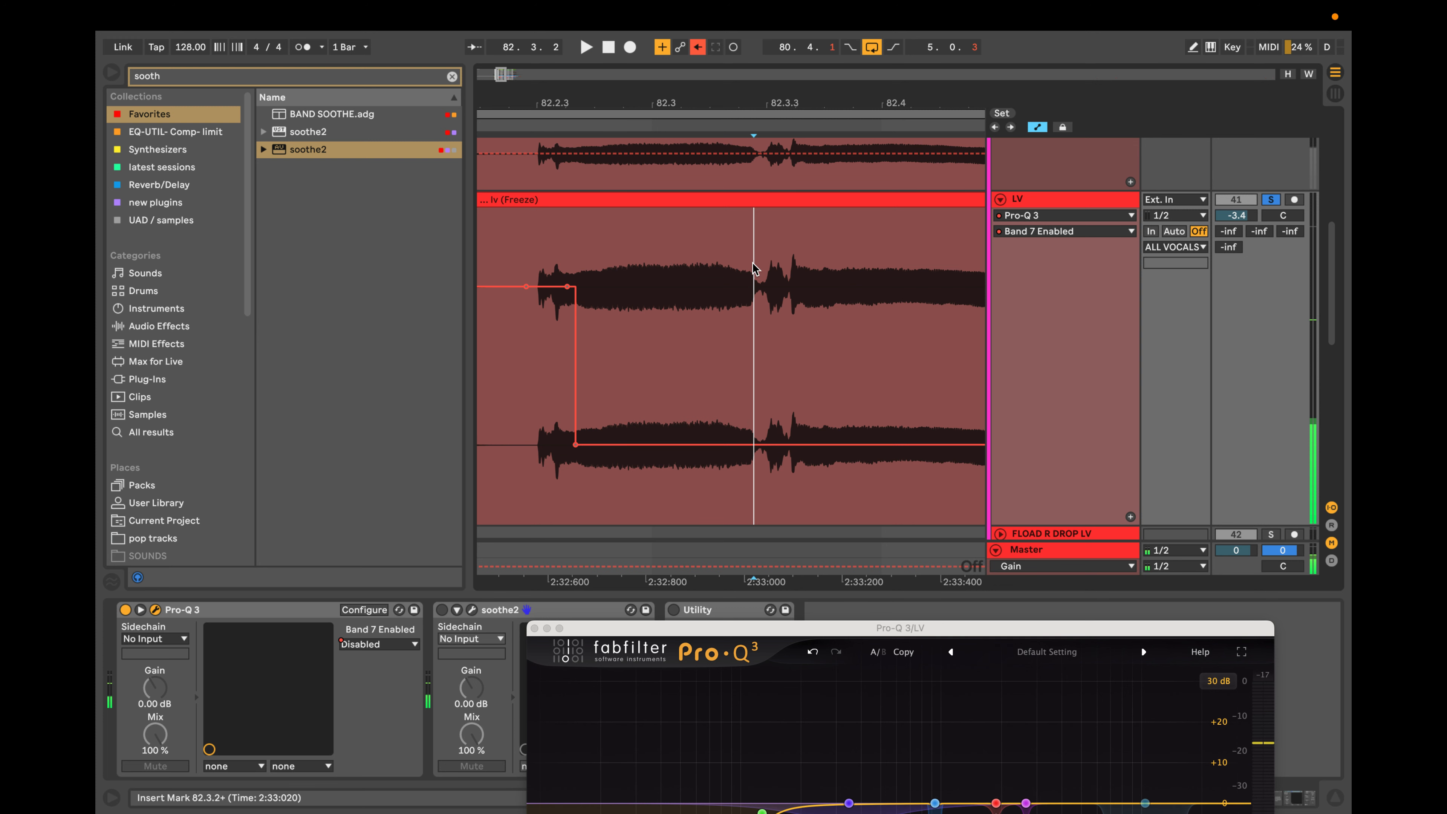
key("space")
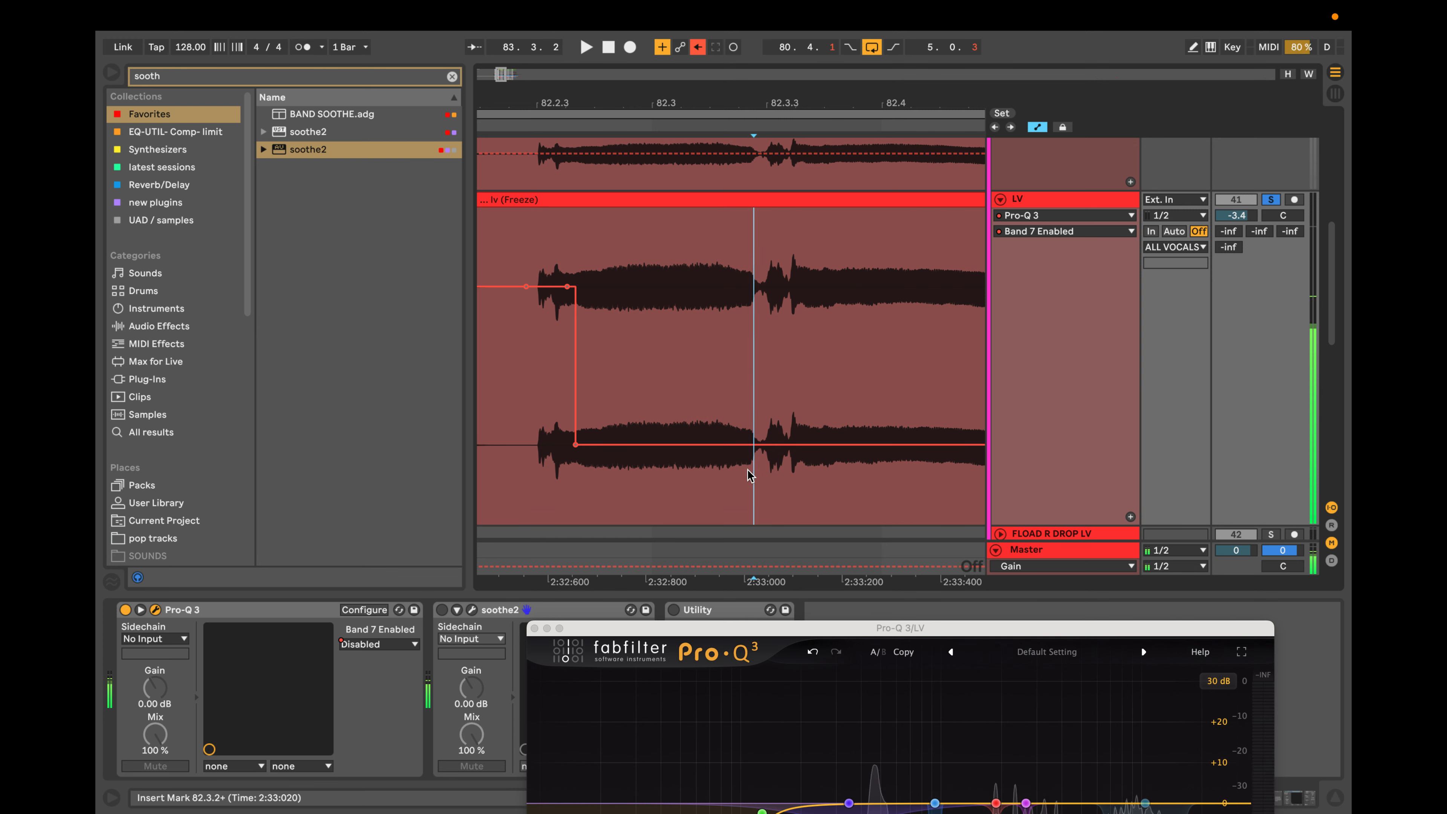
left_click(793, 446)
left_click(751, 446)
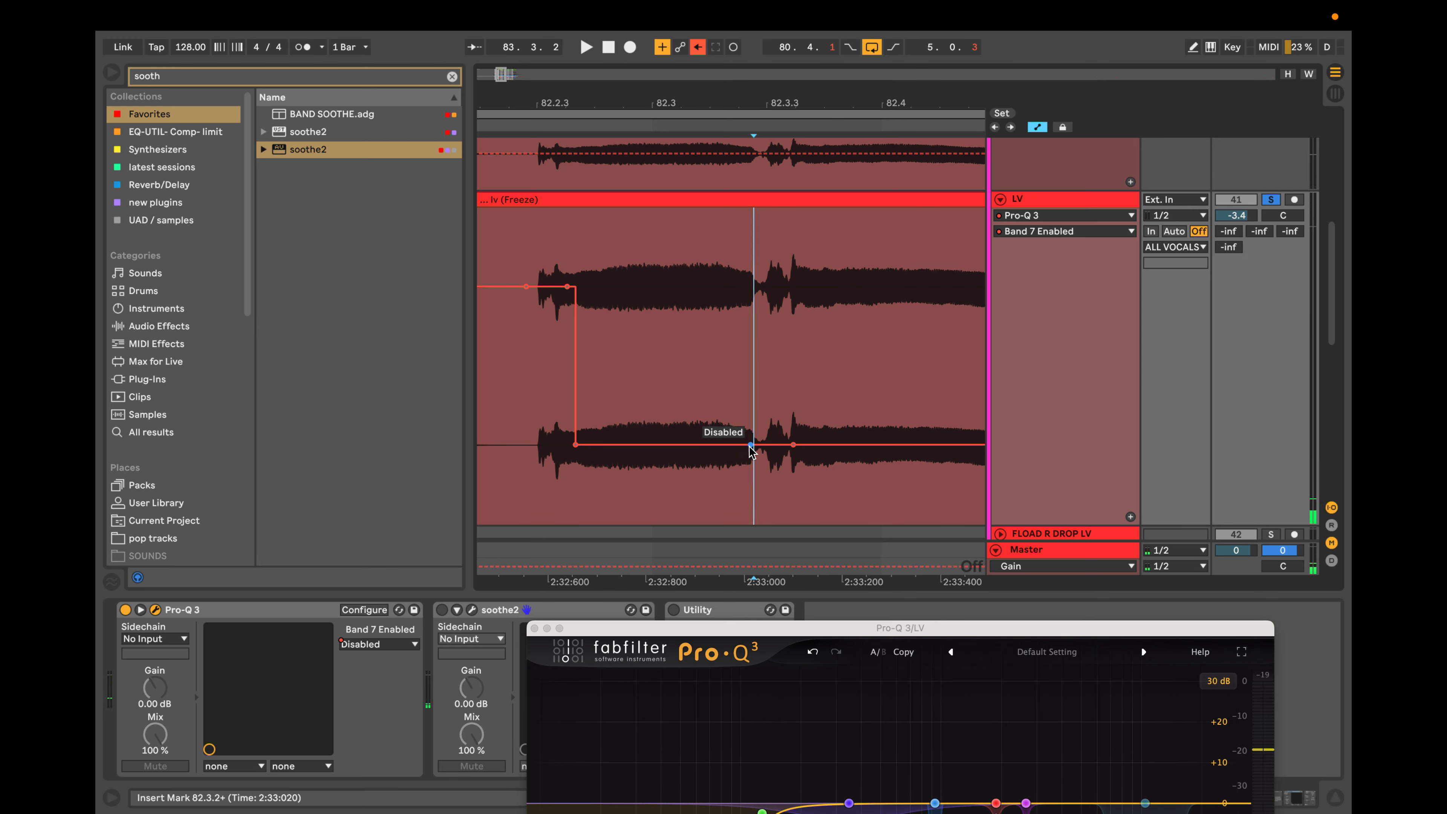
left_click_drag(767, 445, 753, 286)
key("space")
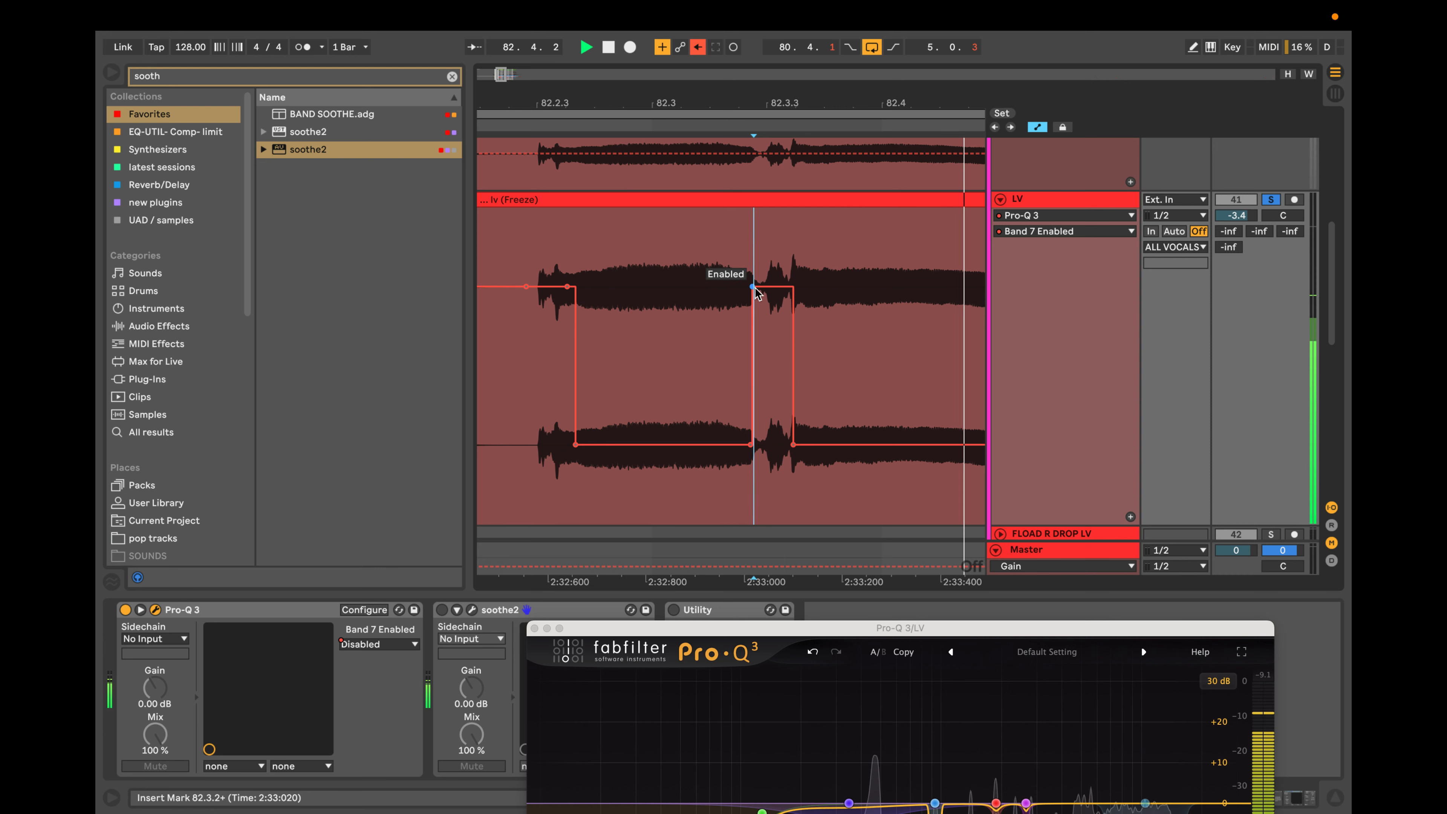
Locate the harsh consonant just after 83.3.1 and automate Band 7 as enabled over its short peak.
scroll(767, 297, "right", 4)
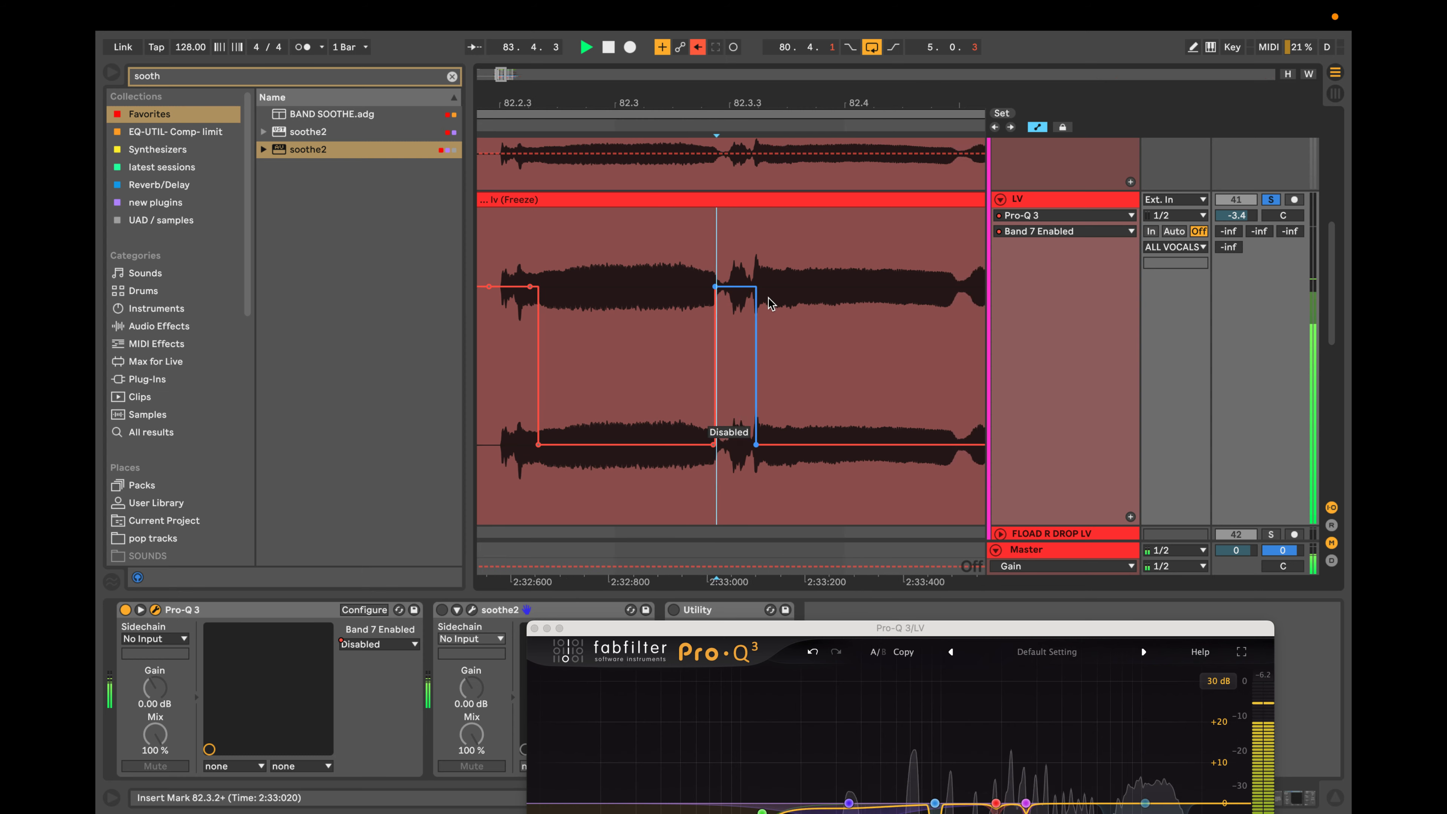
scroll(767, 298, "right", 5)
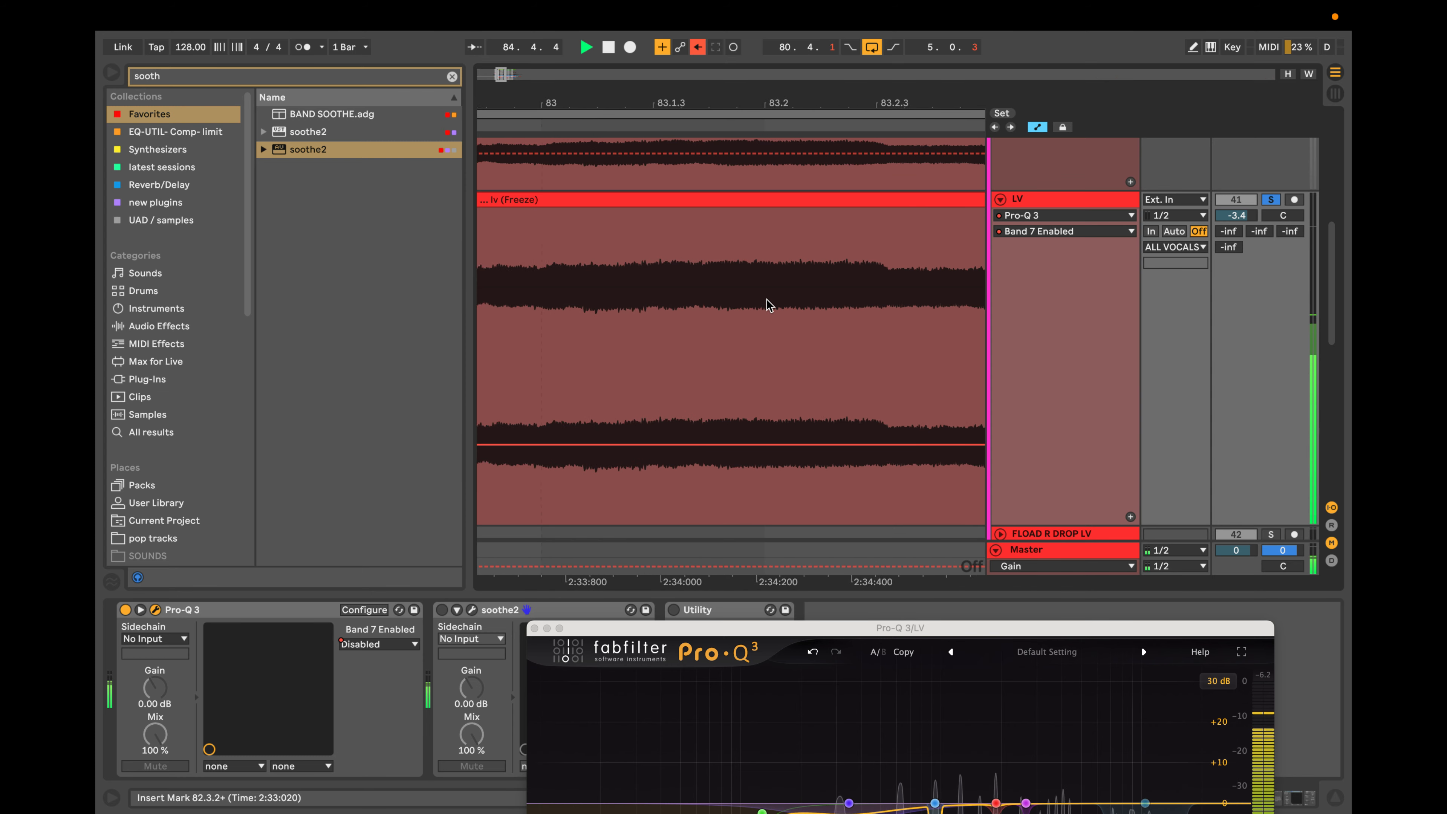
scroll(766, 298, "down", 5)
scroll(766, 299, "up", 5)
scroll(766, 299, "right", 5)
key("space")
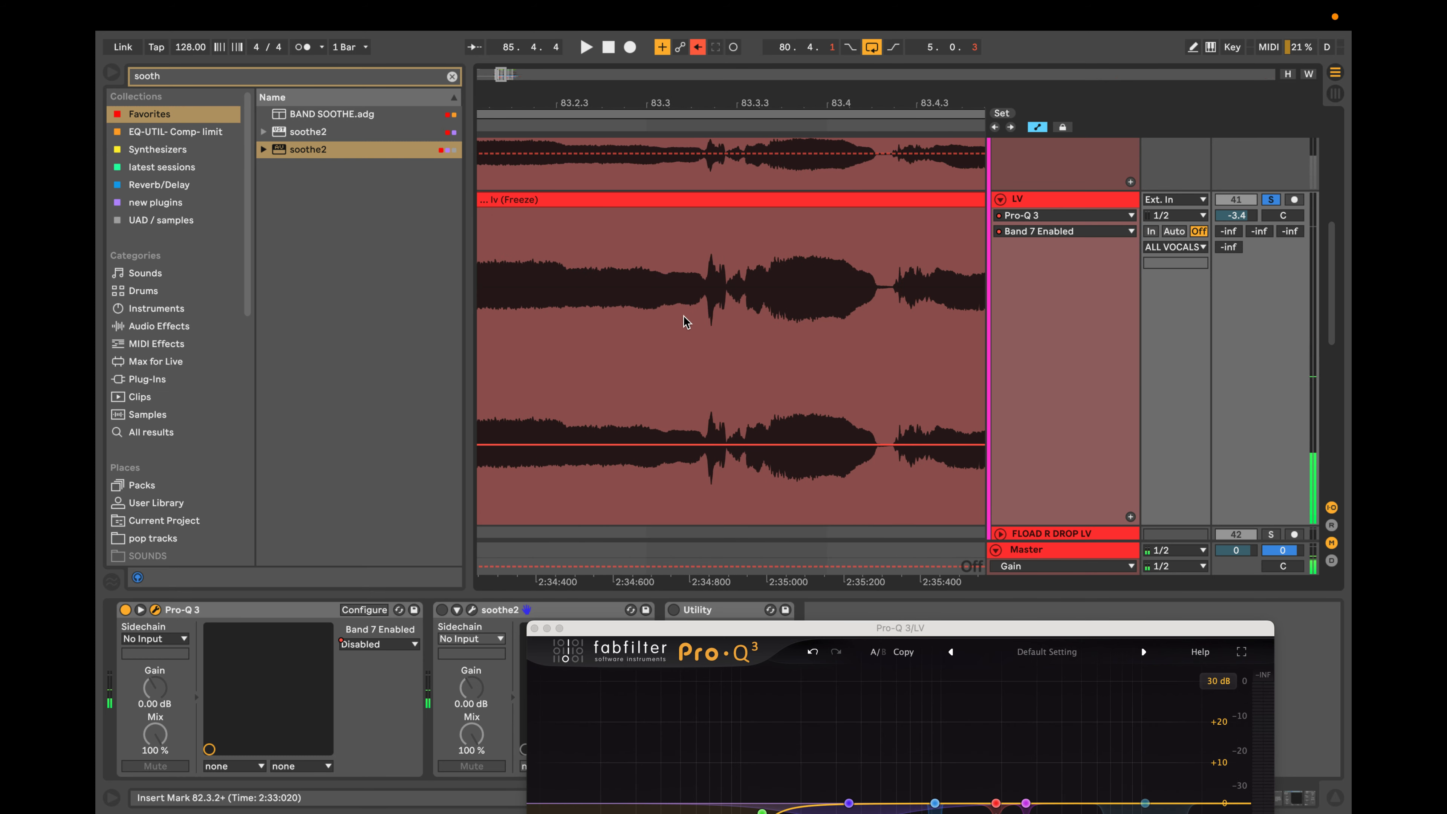
left_click(683, 316)
key("space")
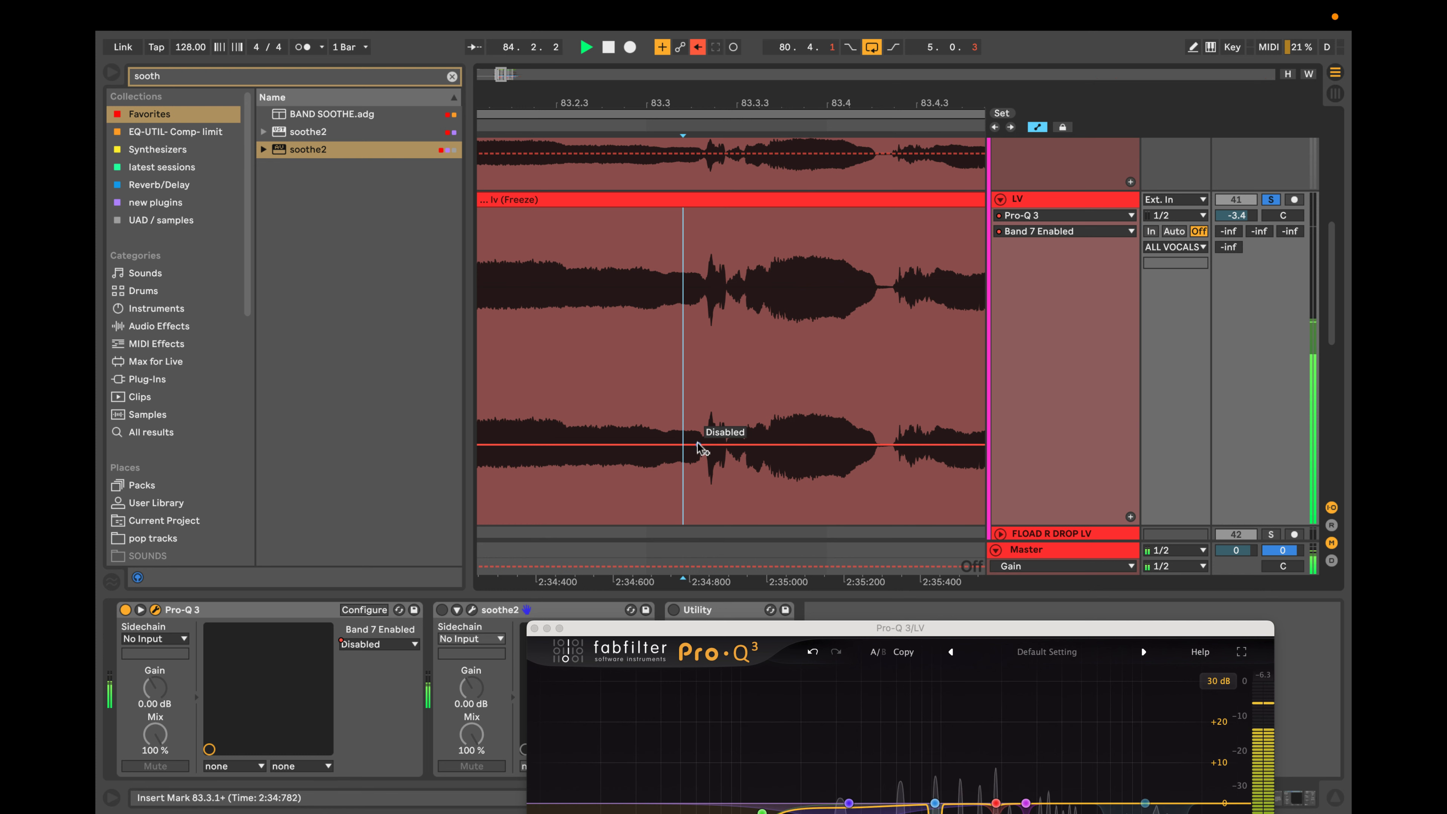
key("space")
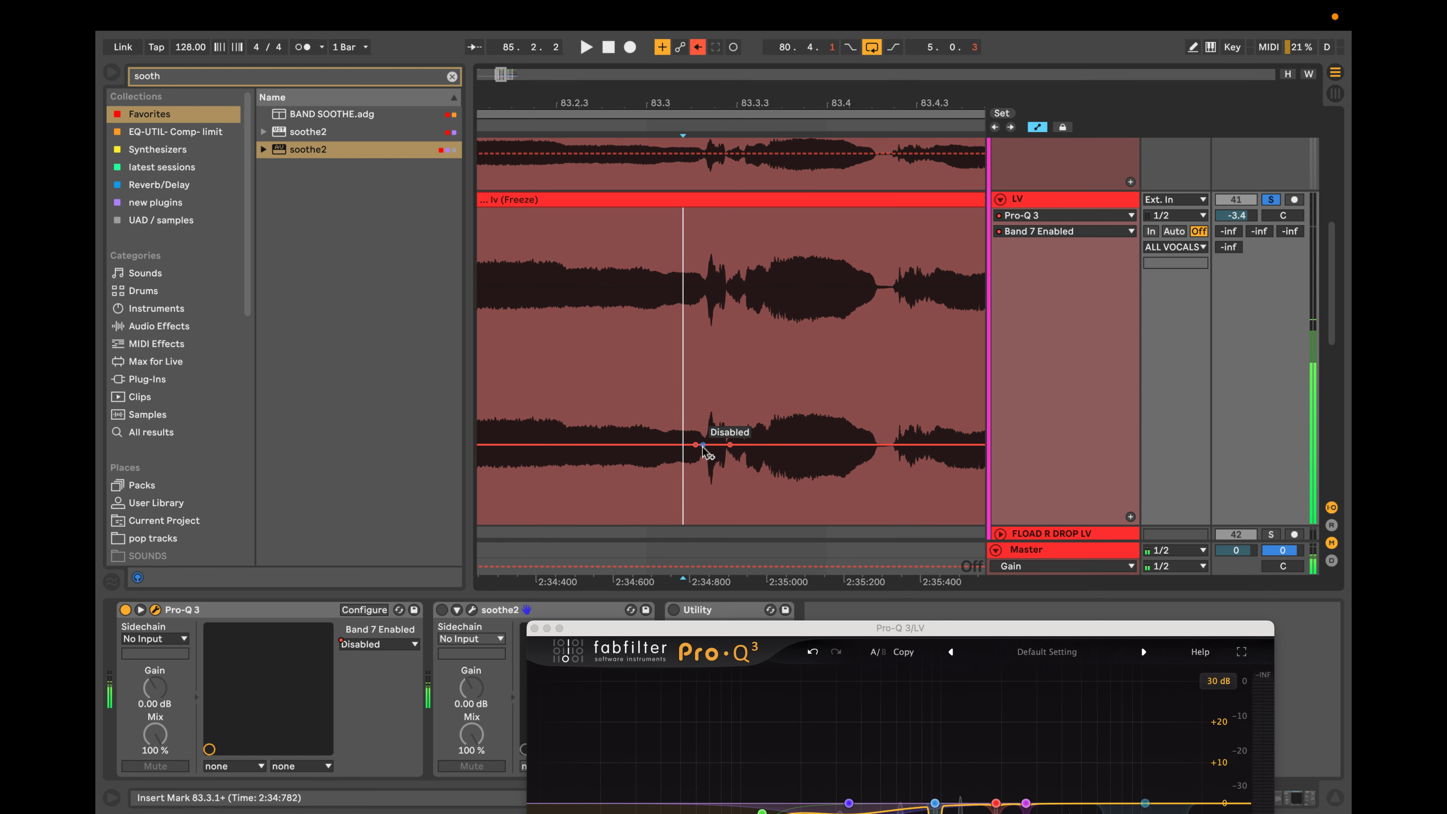
left_click(704, 445)
left_click_drag(704, 445, 696, 288)
key("space")
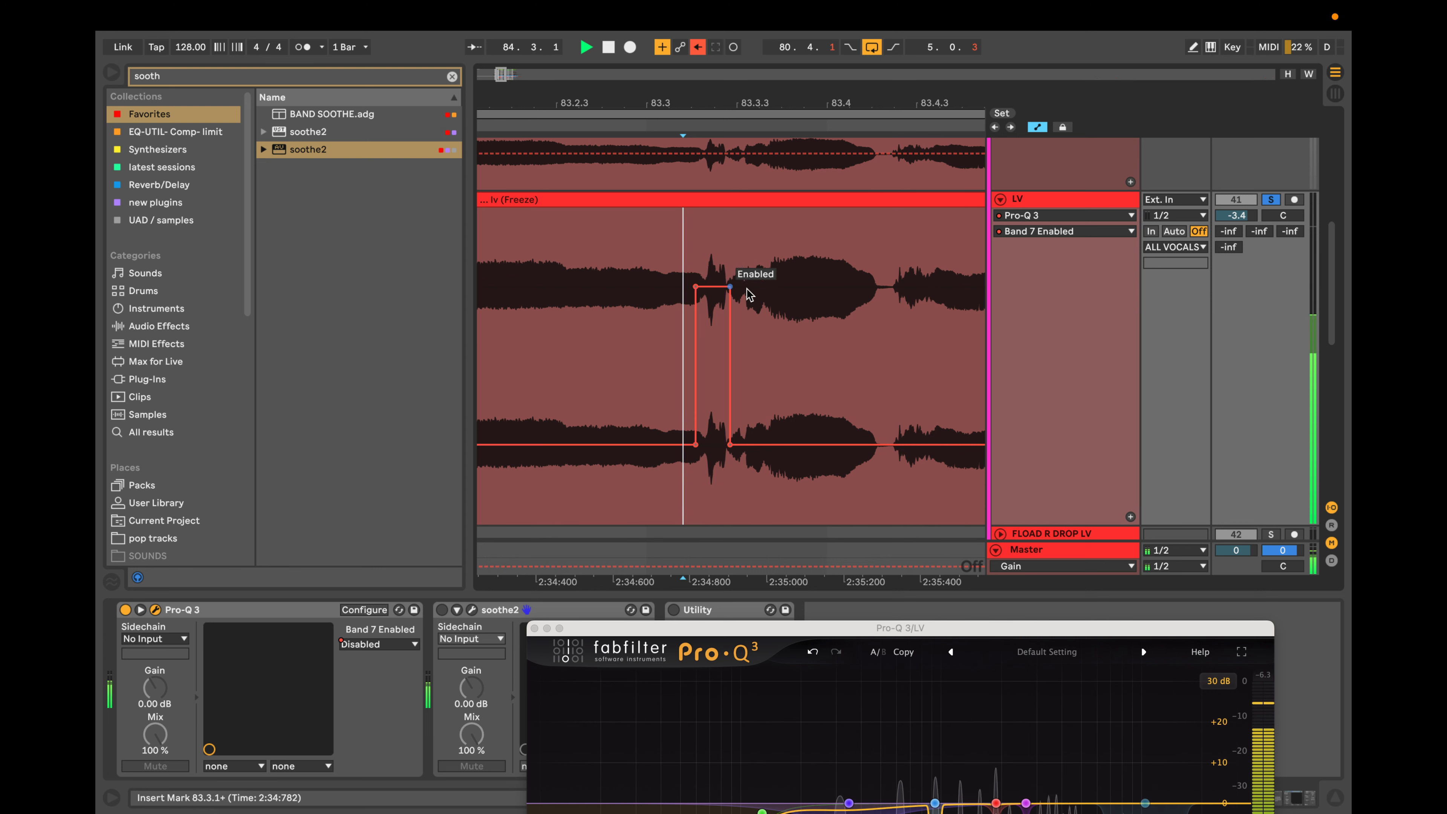
Replay the passage from about 83.3.3 and extend Band 7's last enabled section to that point.
scroll(716, 308, "down", 5)
key("space")
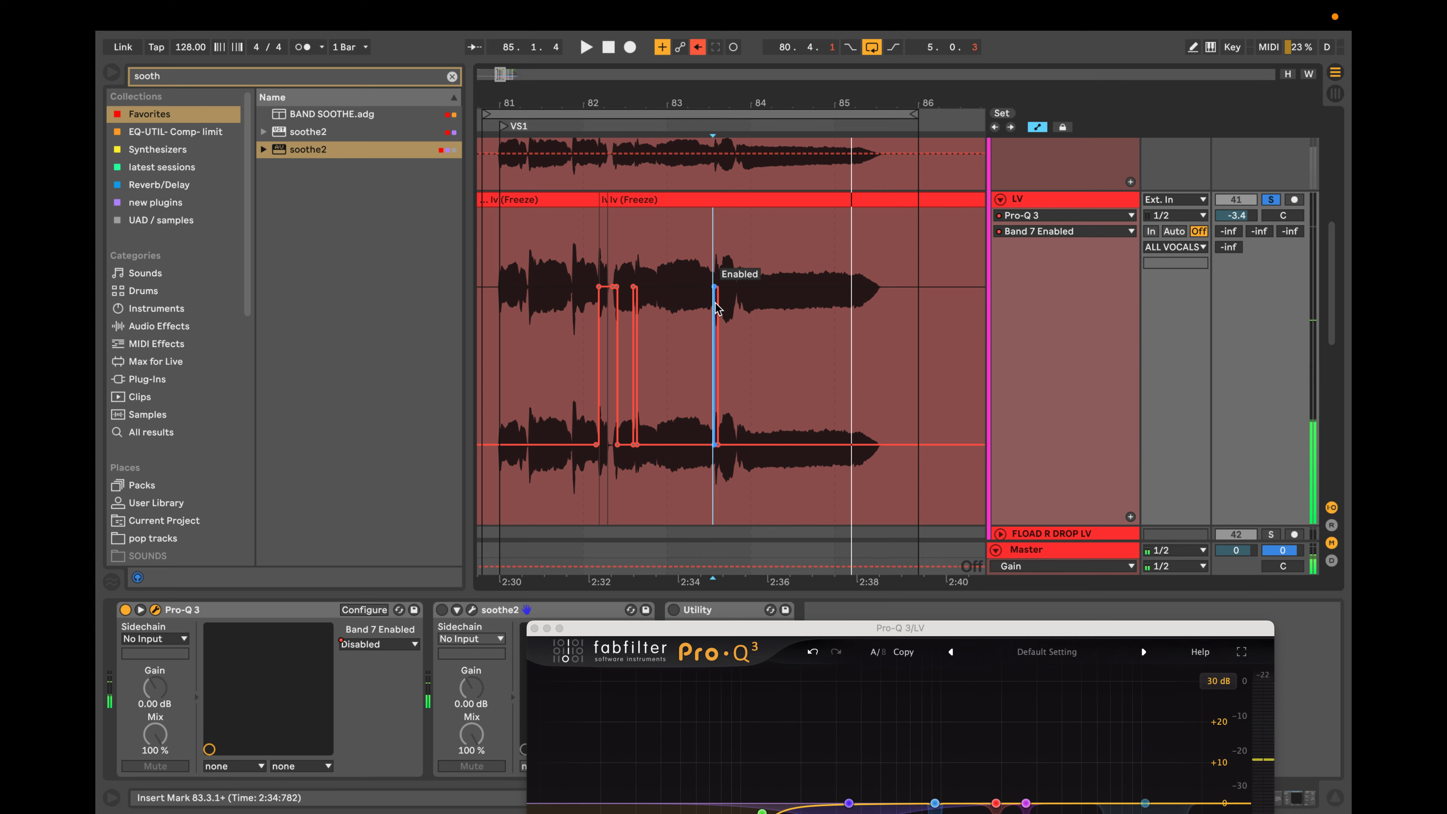
scroll(718, 310, "up", 5)
left_click(778, 301)
key("space")
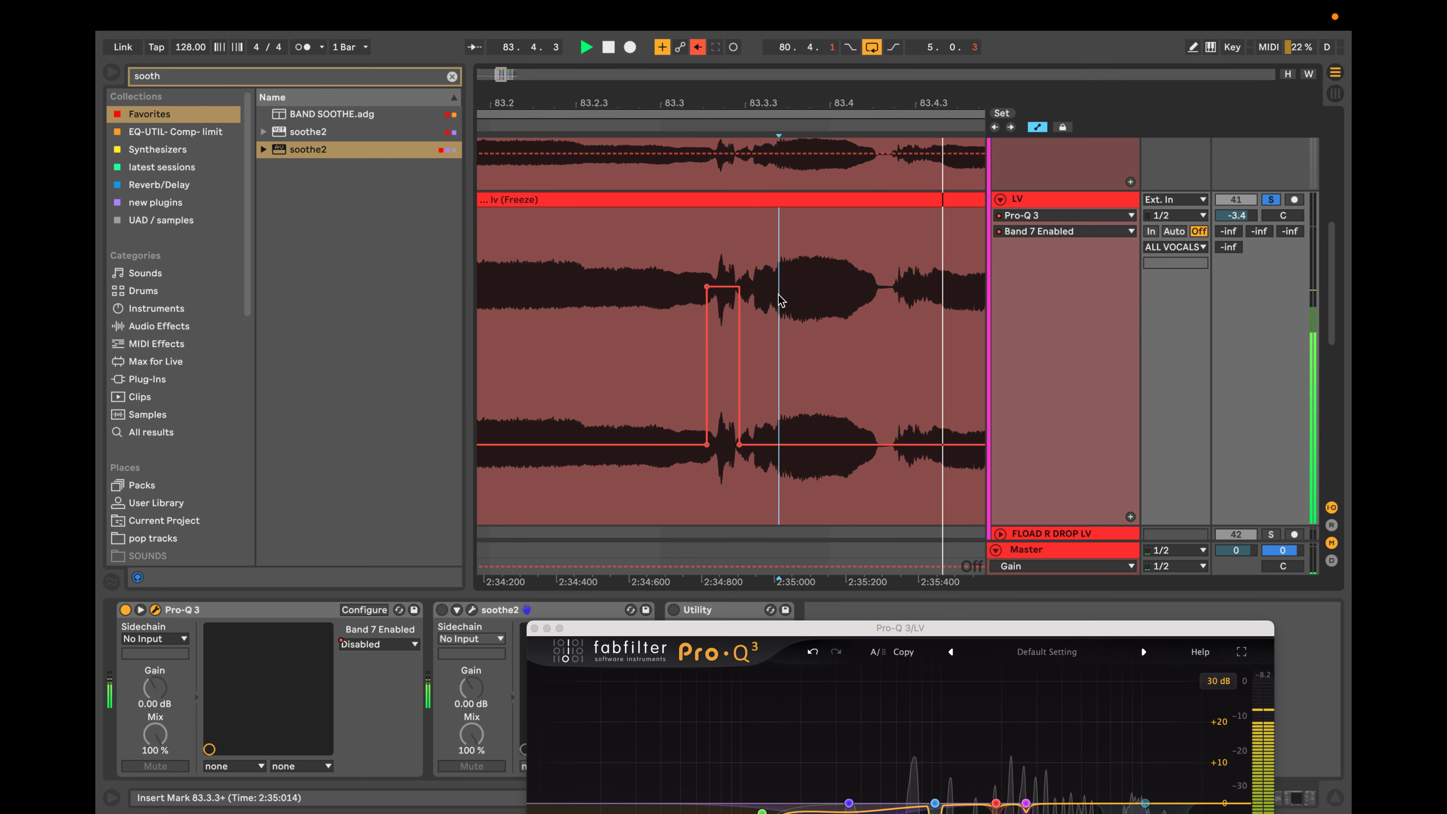
key("space")
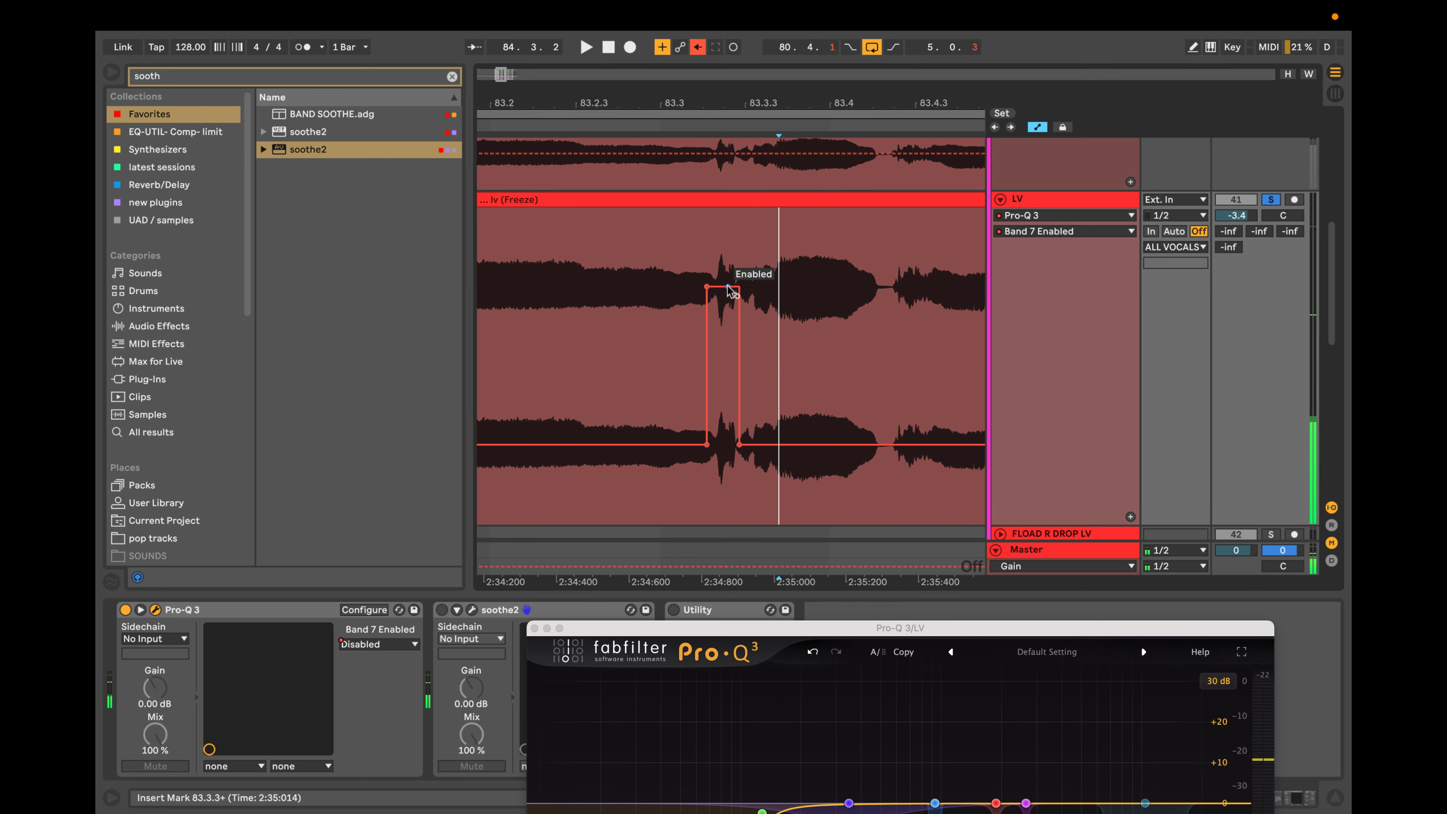
left_click(740, 287)
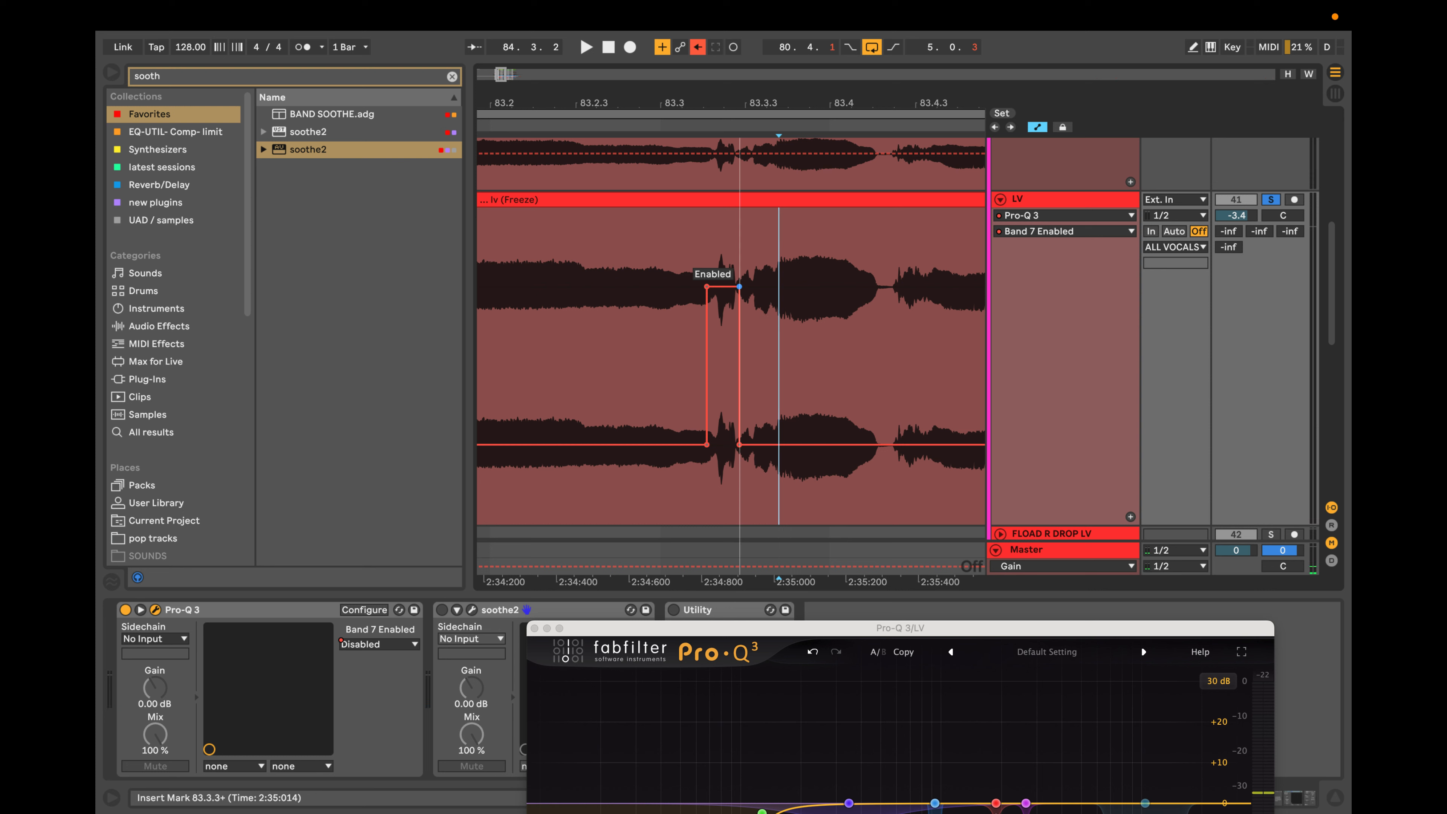
left_click_drag(740, 445, 776, 445)
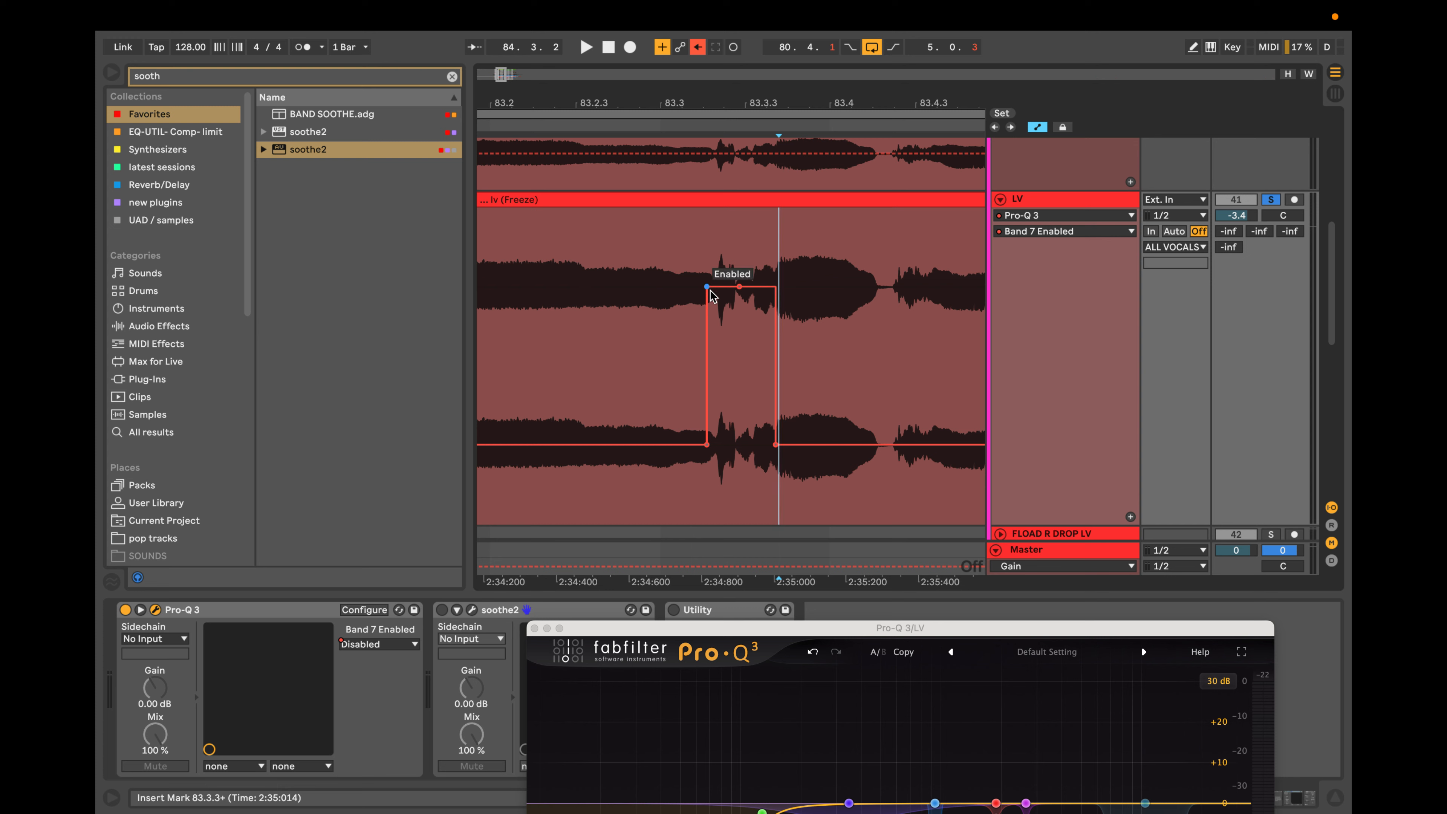
Play the looped phrase with the new Band 7 automation and raise the Pro-Q 3 window to watch the band switching.
scroll(710, 291, "down", 5)
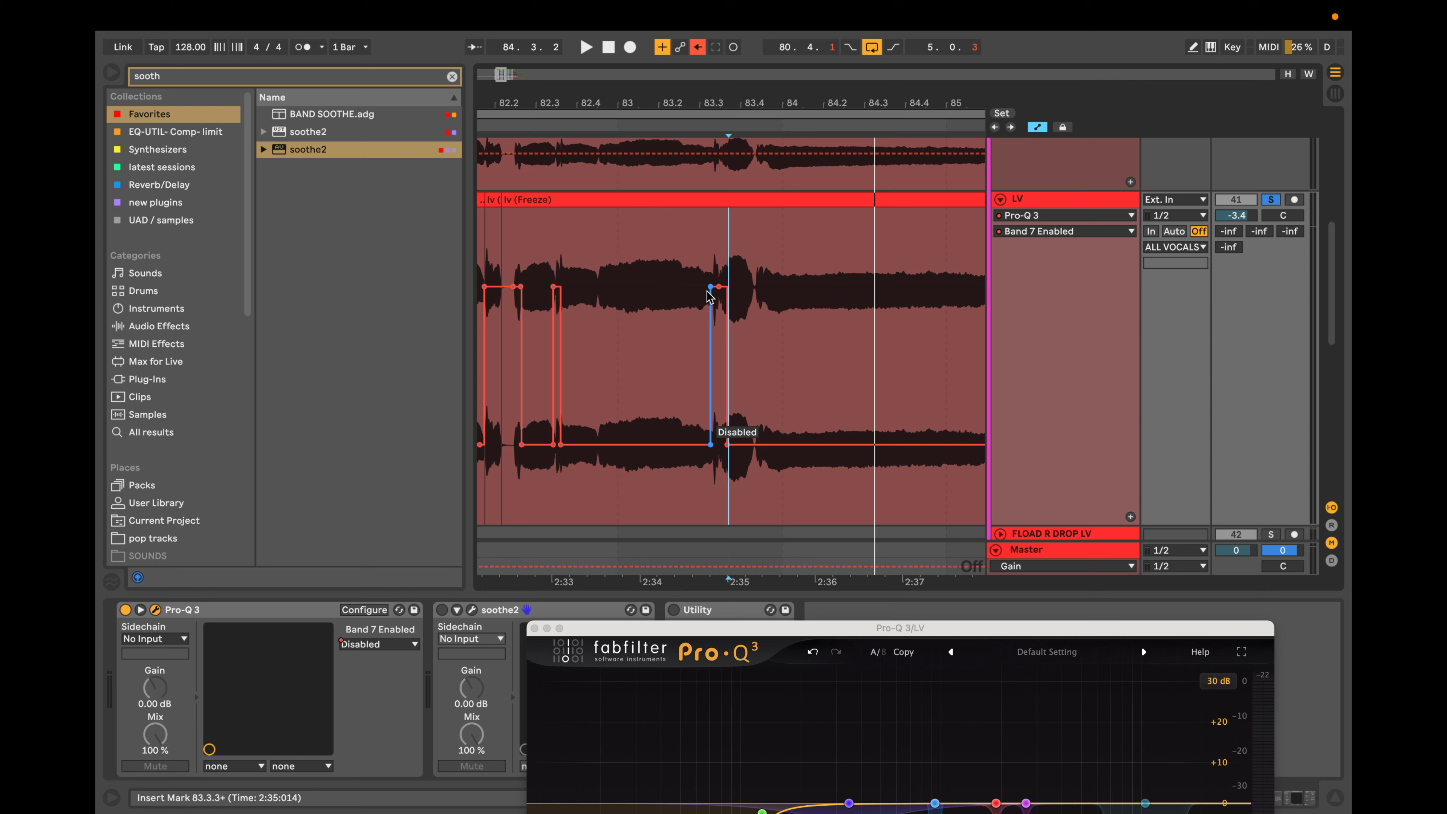
key("space")
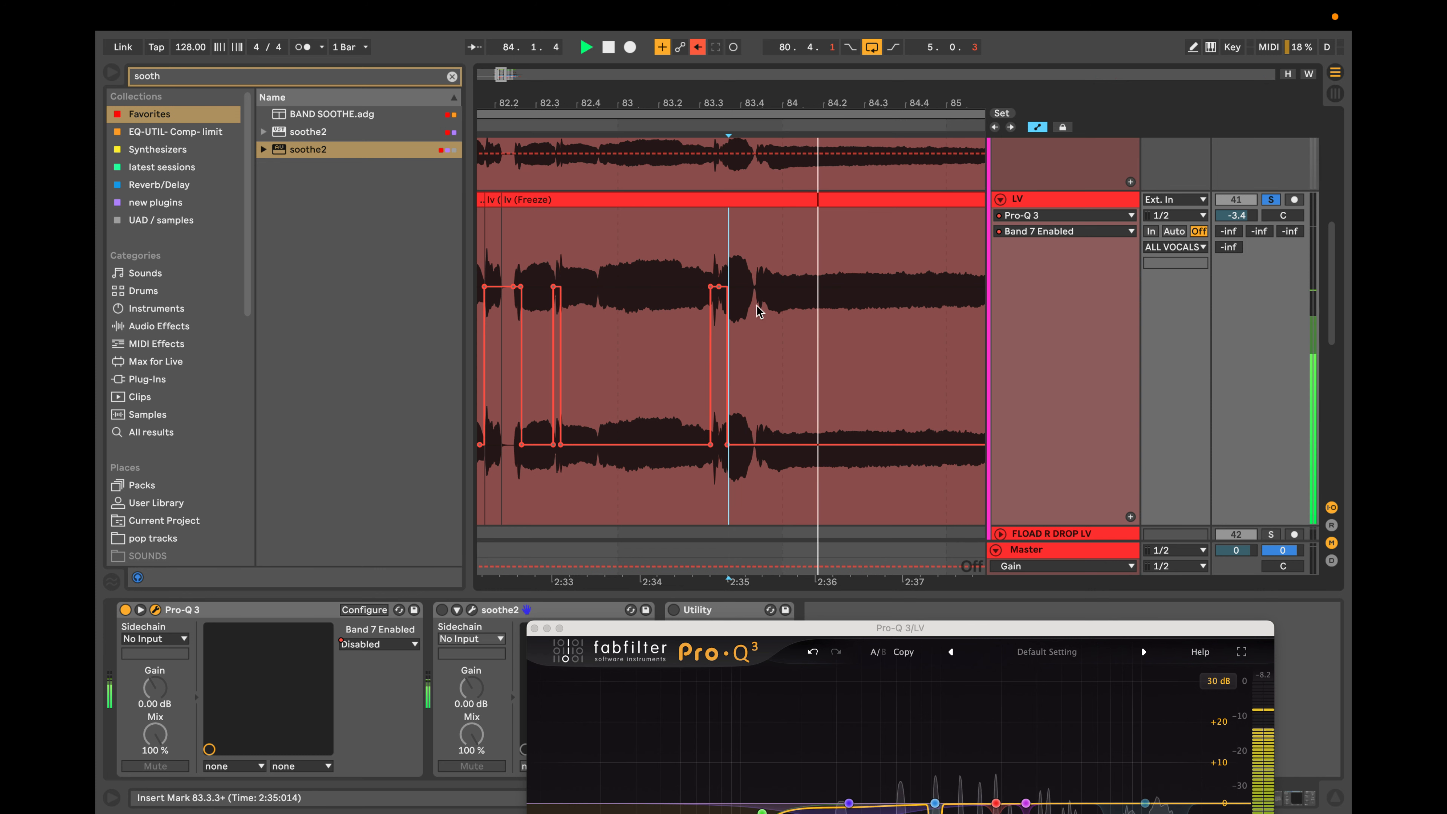
scroll(761, 312, "down", 5)
scroll(762, 313, "up", 4)
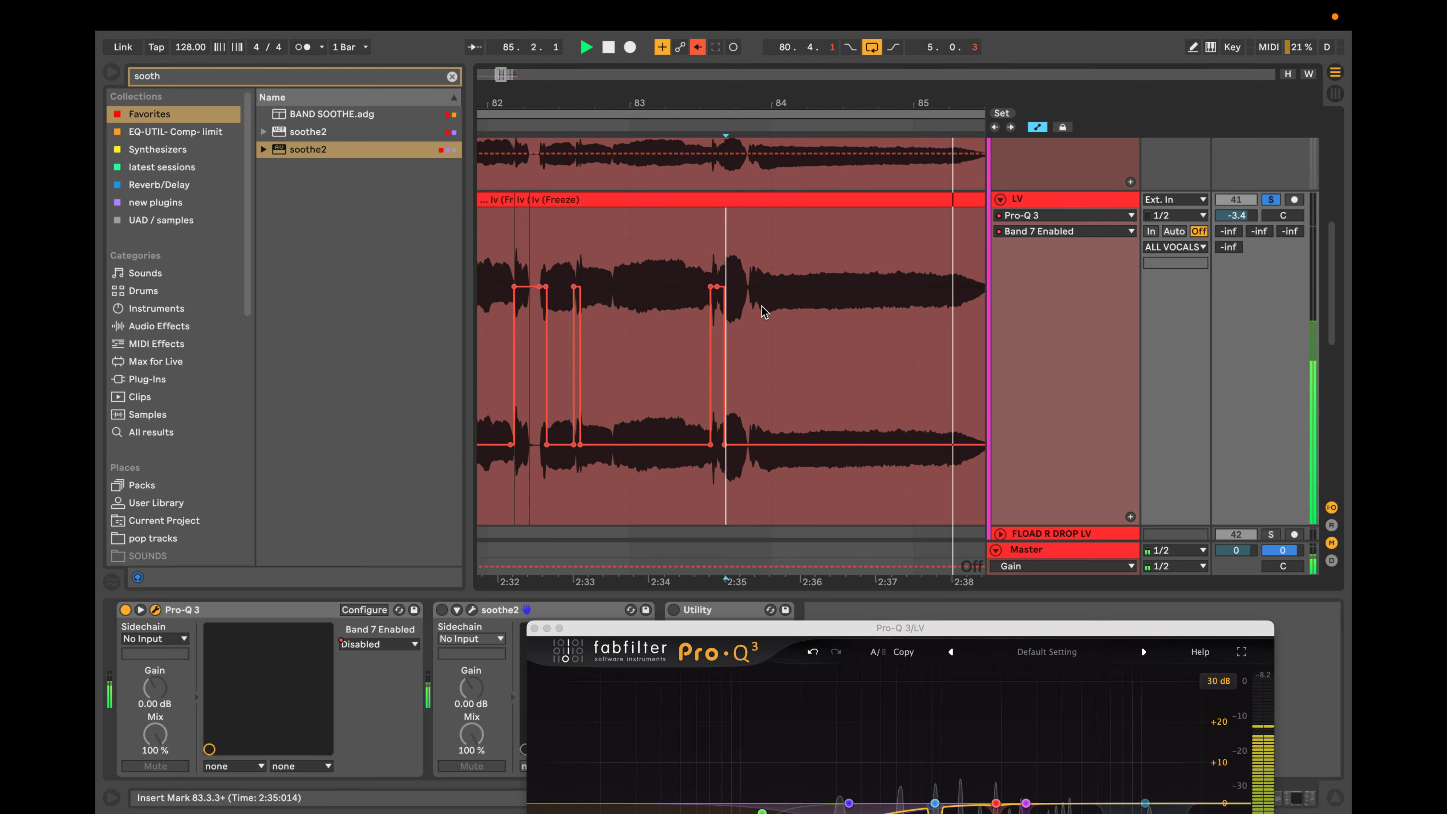
scroll(762, 312, "down", 5)
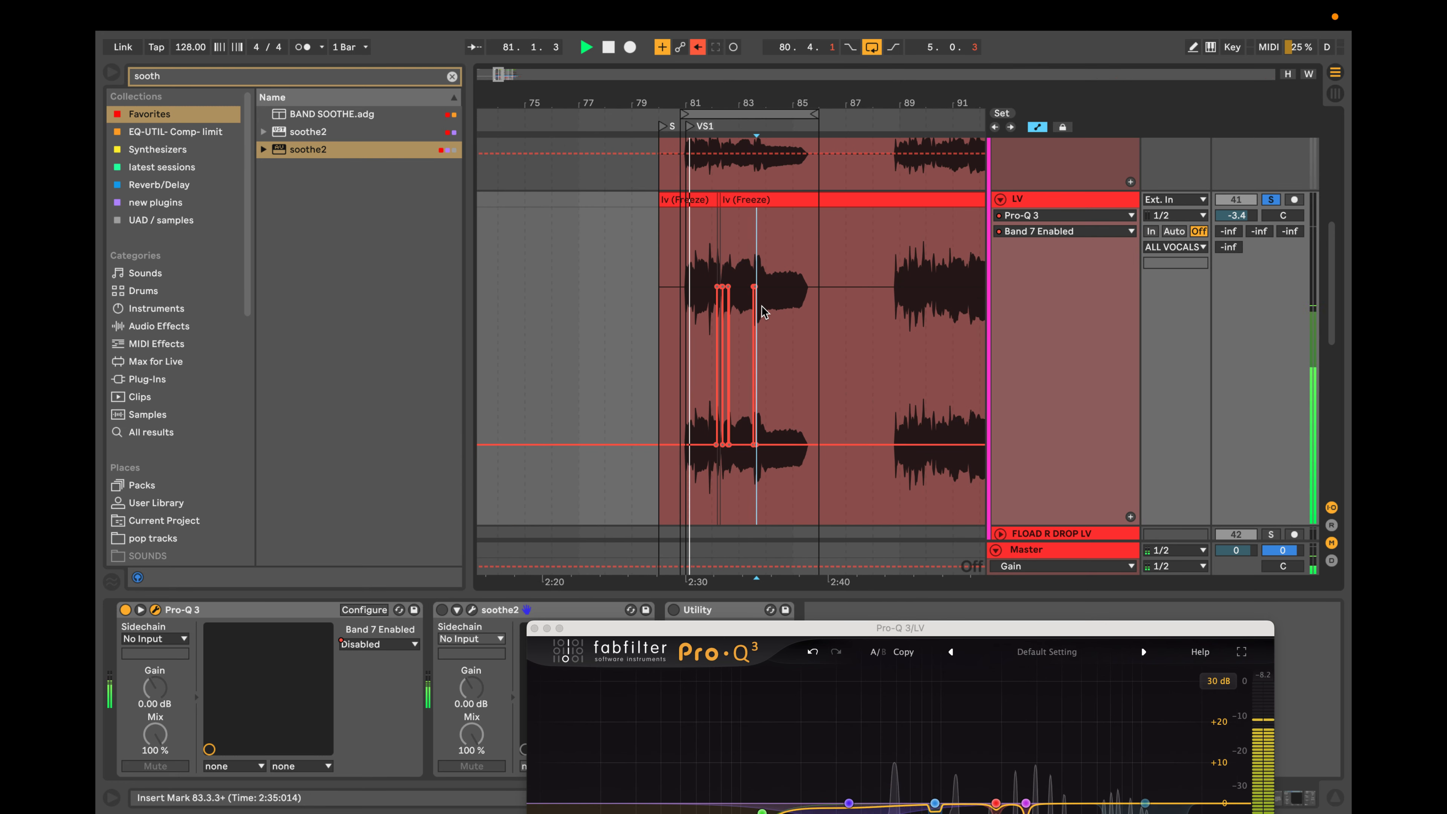
scroll(762, 312, "up", 3)
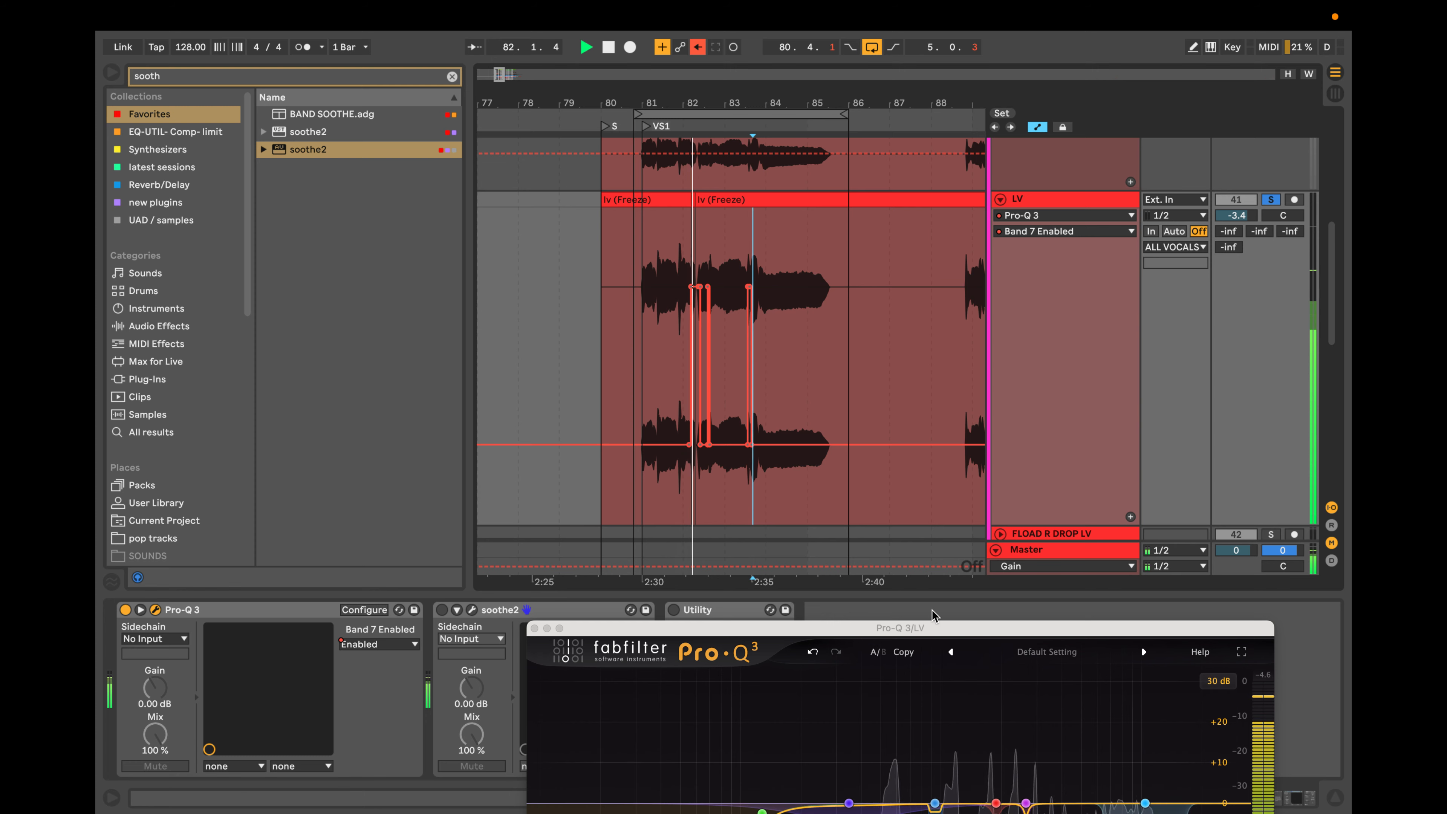
left_click_drag(937, 628, 946, 373)
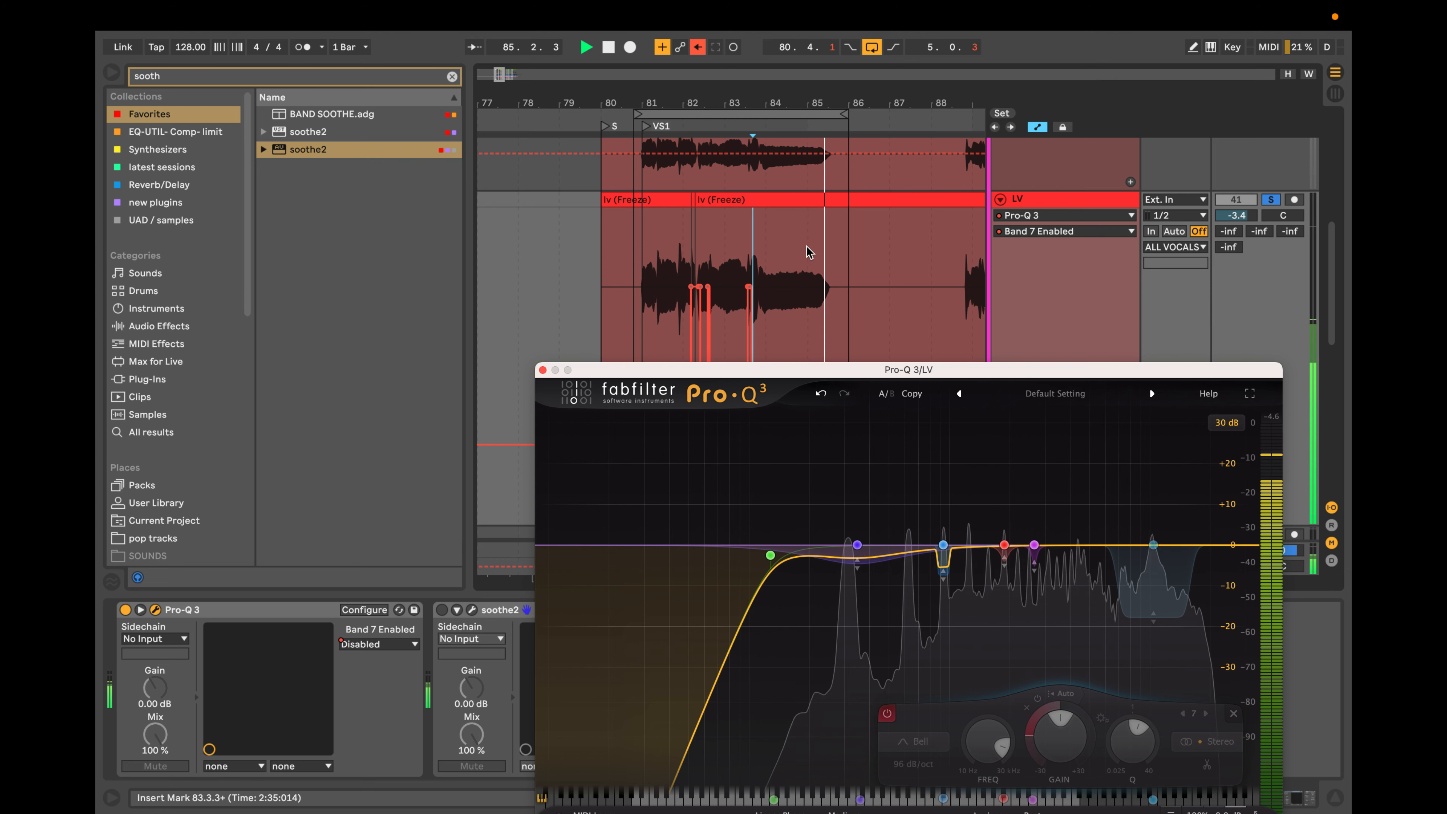
Automate Band 7 as enabled over the next short consonant, from about 83.4.1 to about 83.4.3, and play the passage.
scroll(807, 247, "up", 8)
scroll(841, 260, "left", 8)
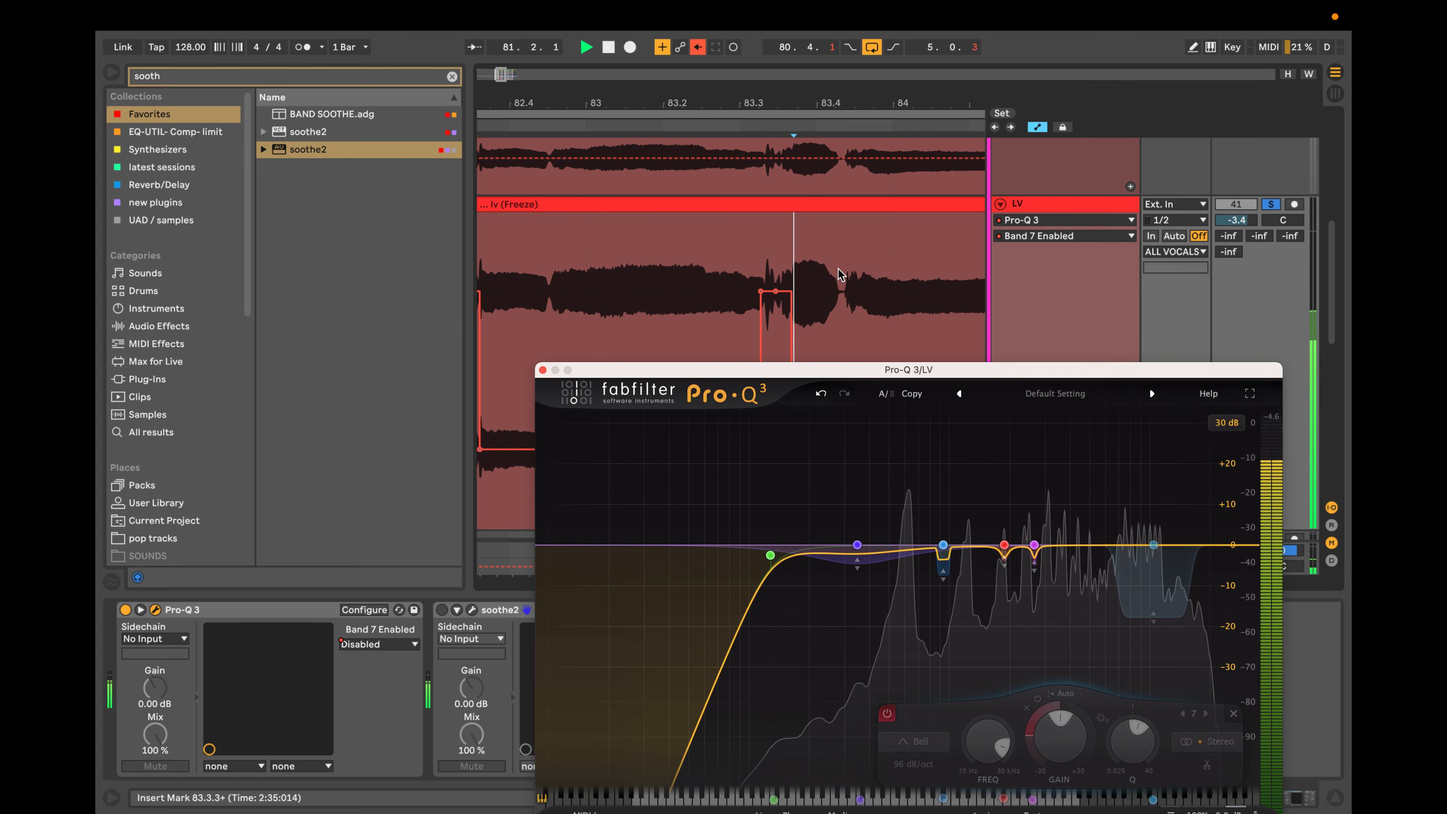
left_click(833, 261)
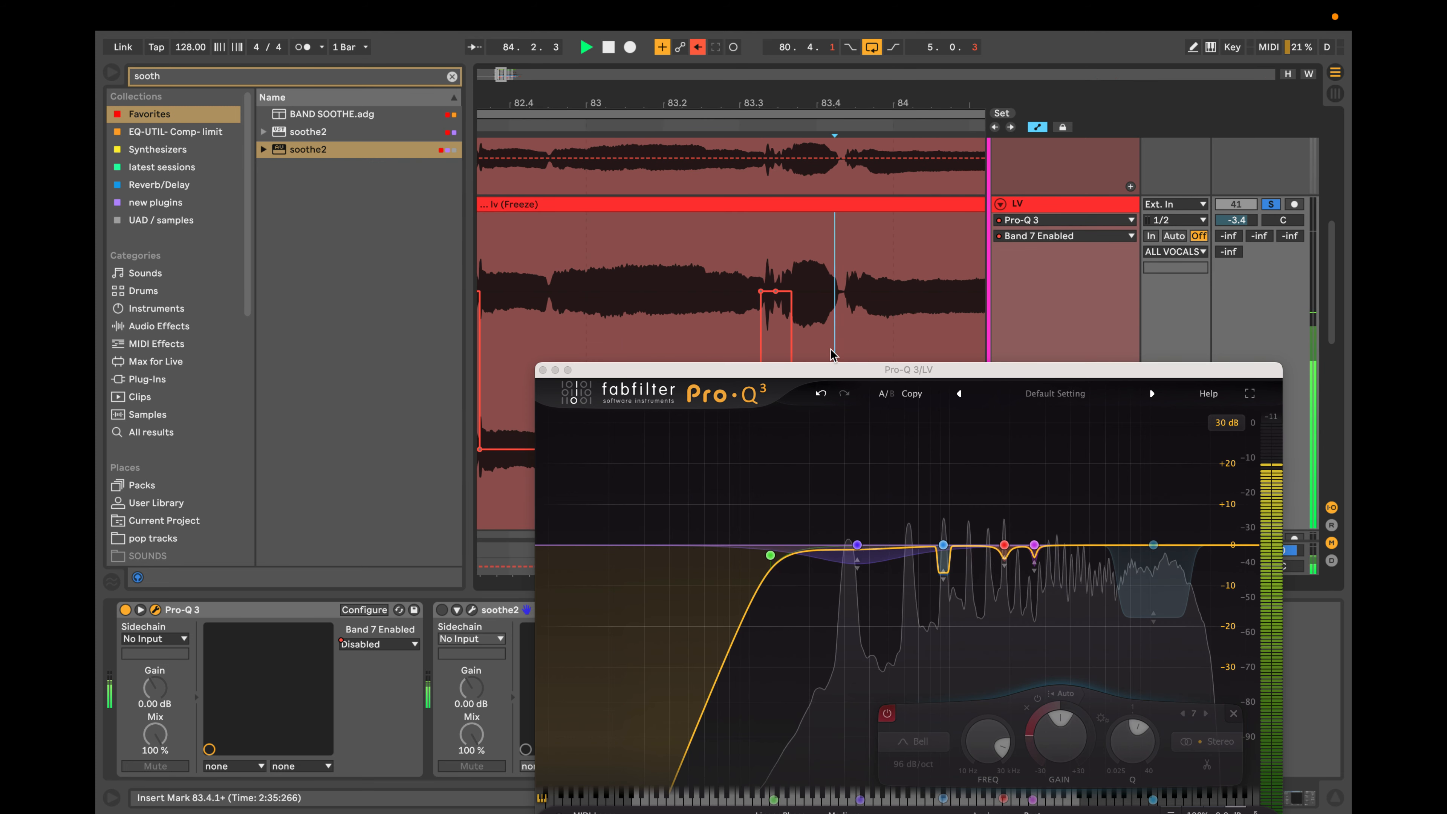
left_click_drag(834, 369, 797, 582)
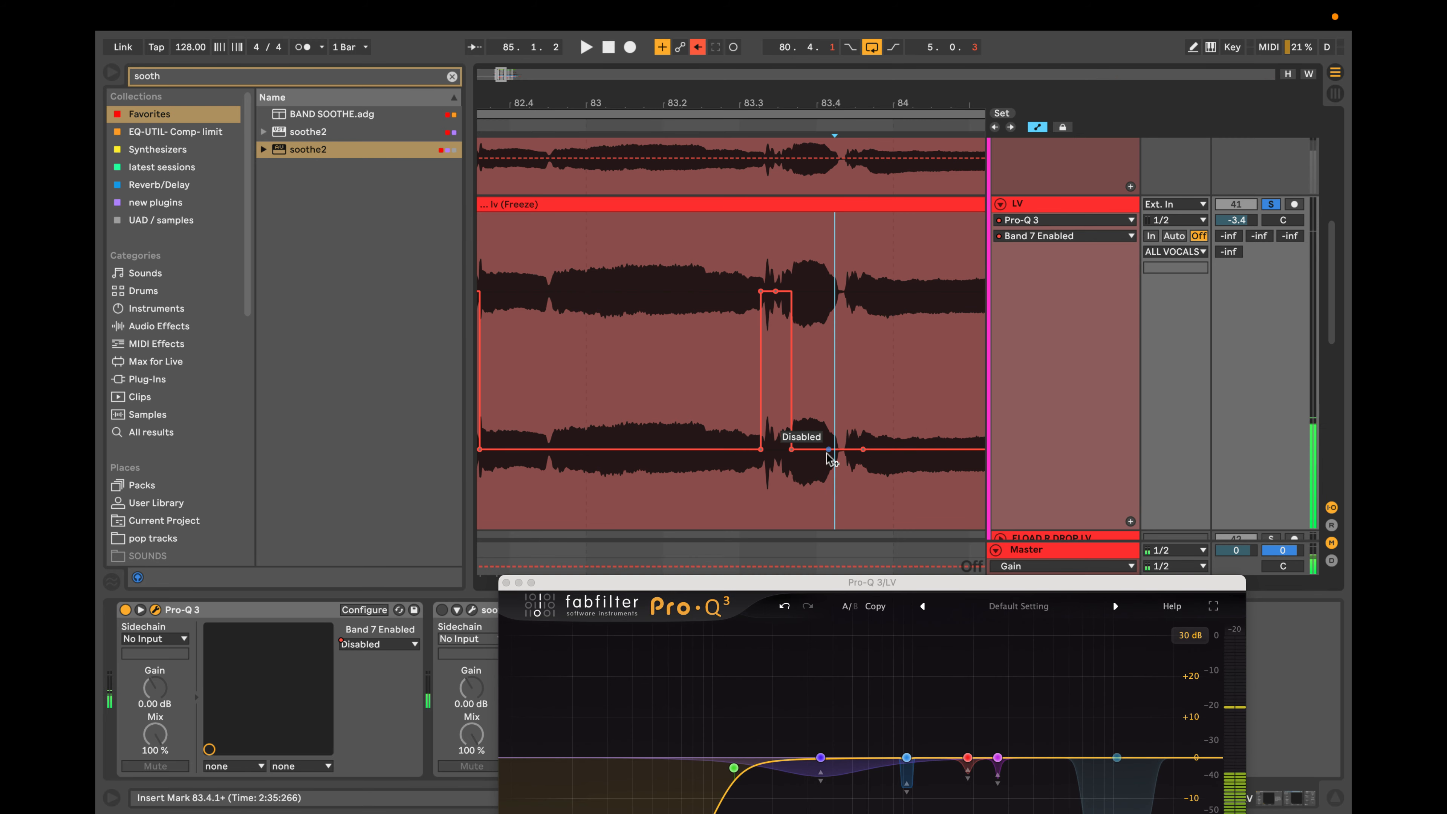
left_click_drag(828, 449, 835, 291)
key("space")
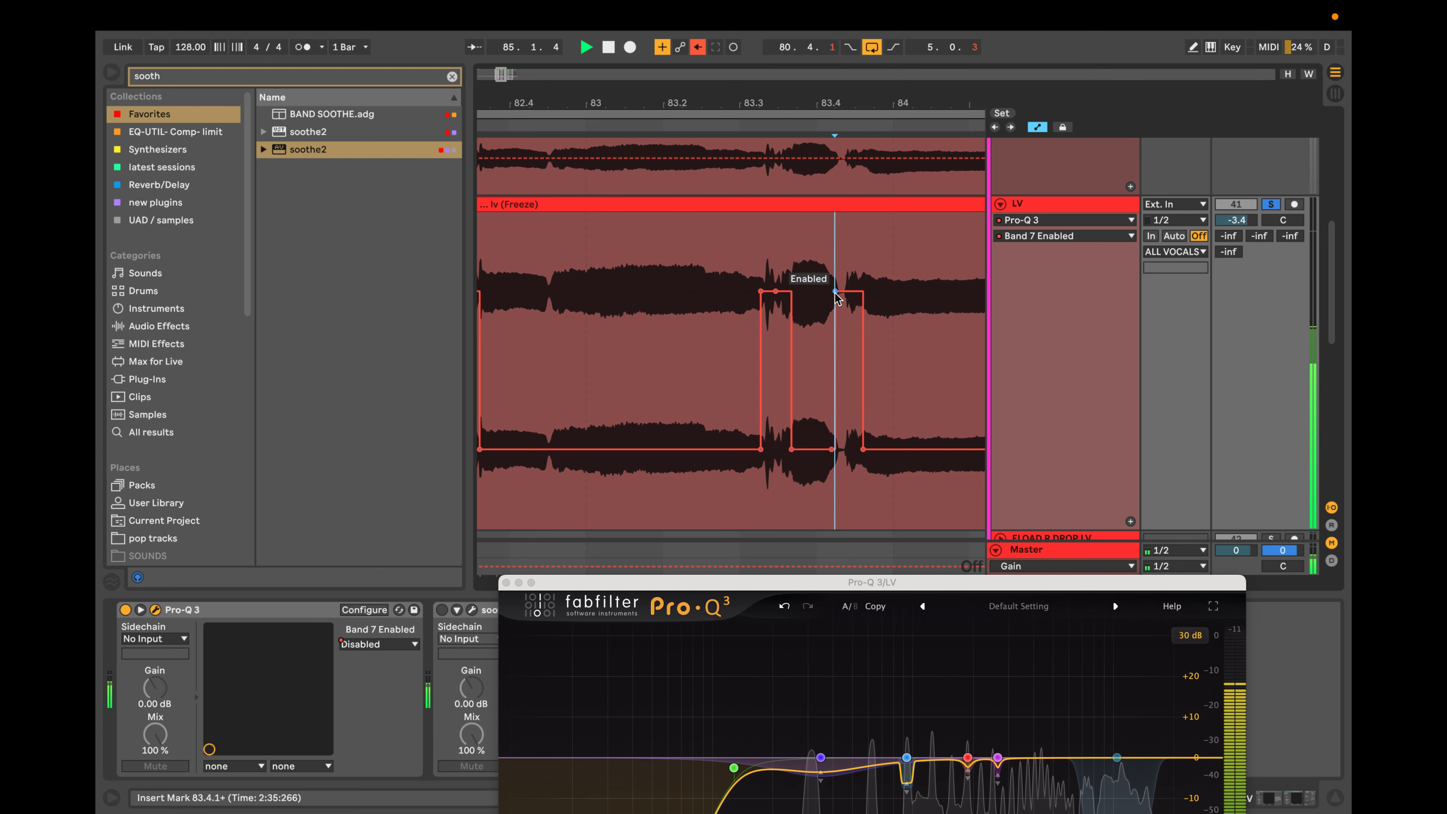
key("space")
Review the Band 7 automation across the whole phrase and the Pro-Q 3 curve, and close the plug-in window.
scroll(797, 289, "down", 5)
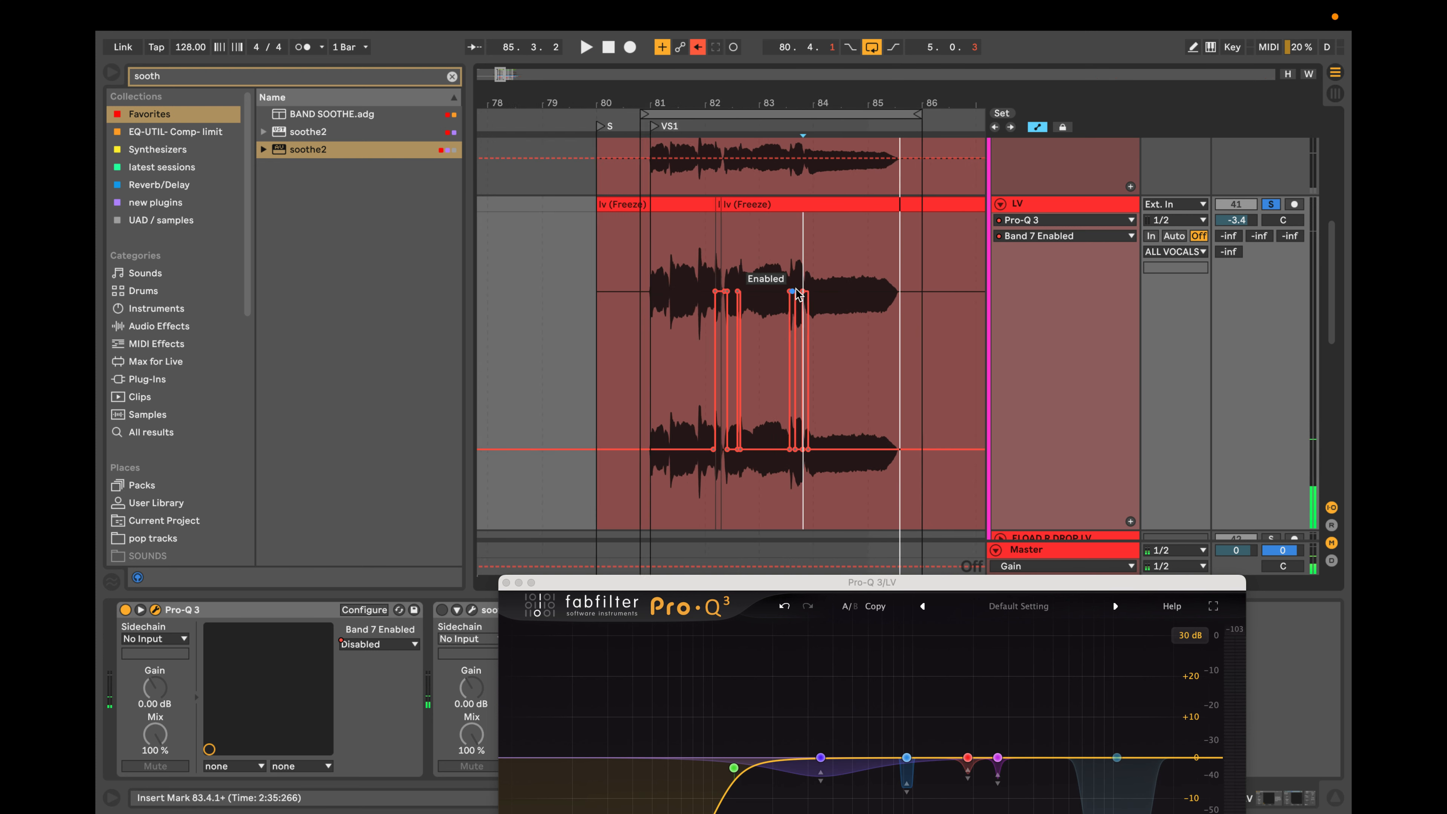
scroll(797, 294, "down", 3)
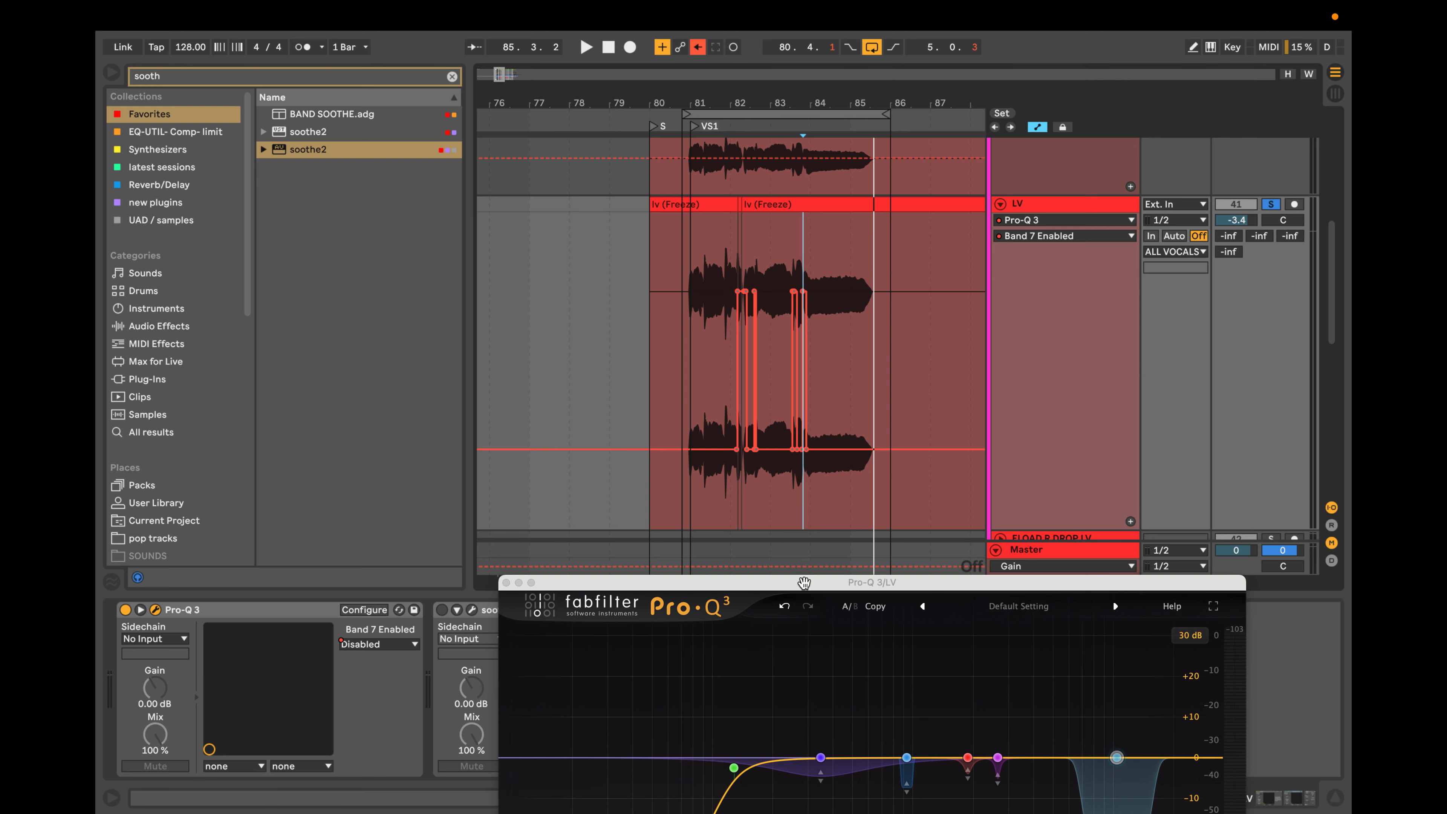
left_click_drag(804, 582, 797, 387)
mouse_move(1108, 568)
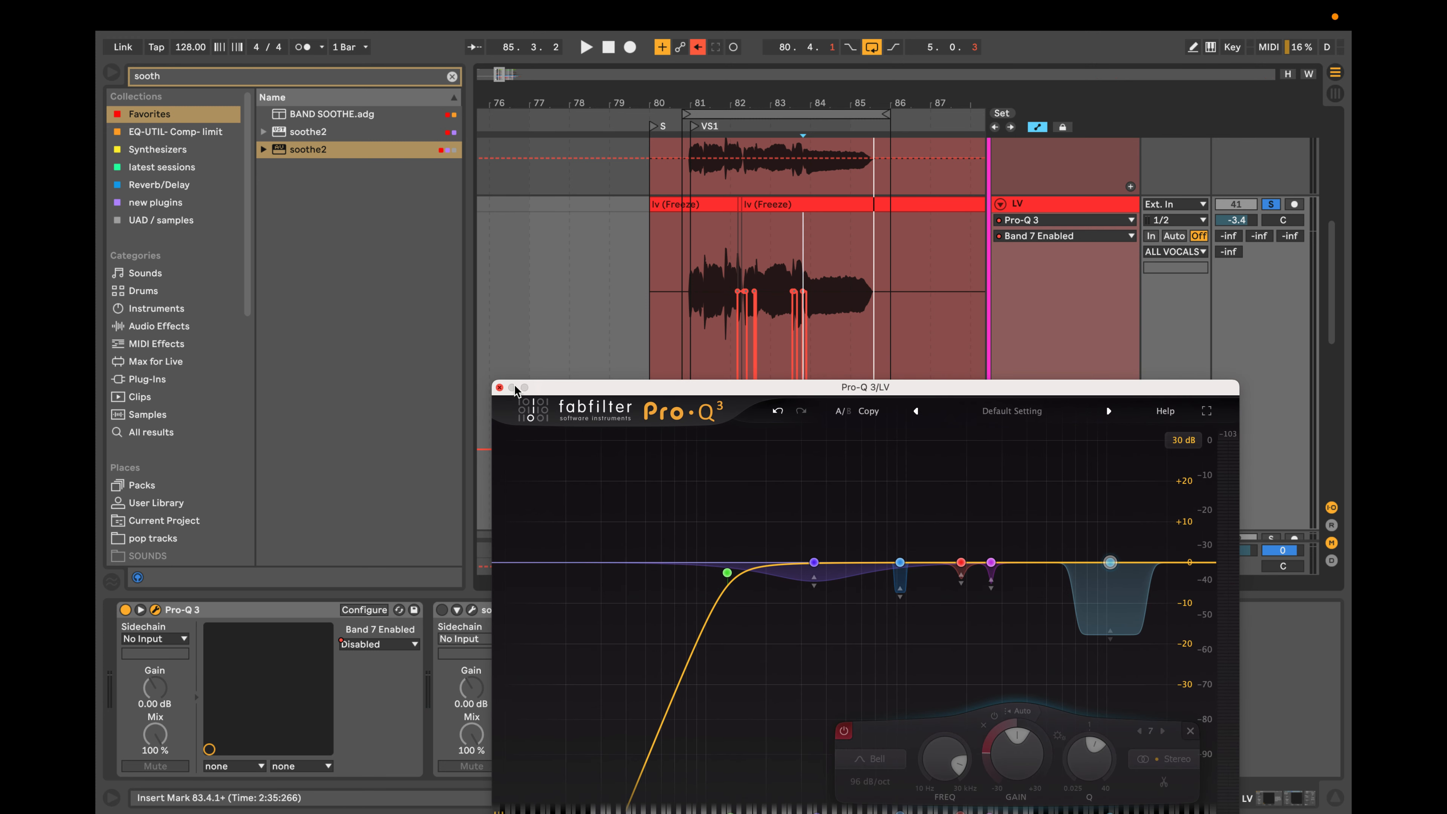
left_click(499, 388)
left_click(1074, 329)
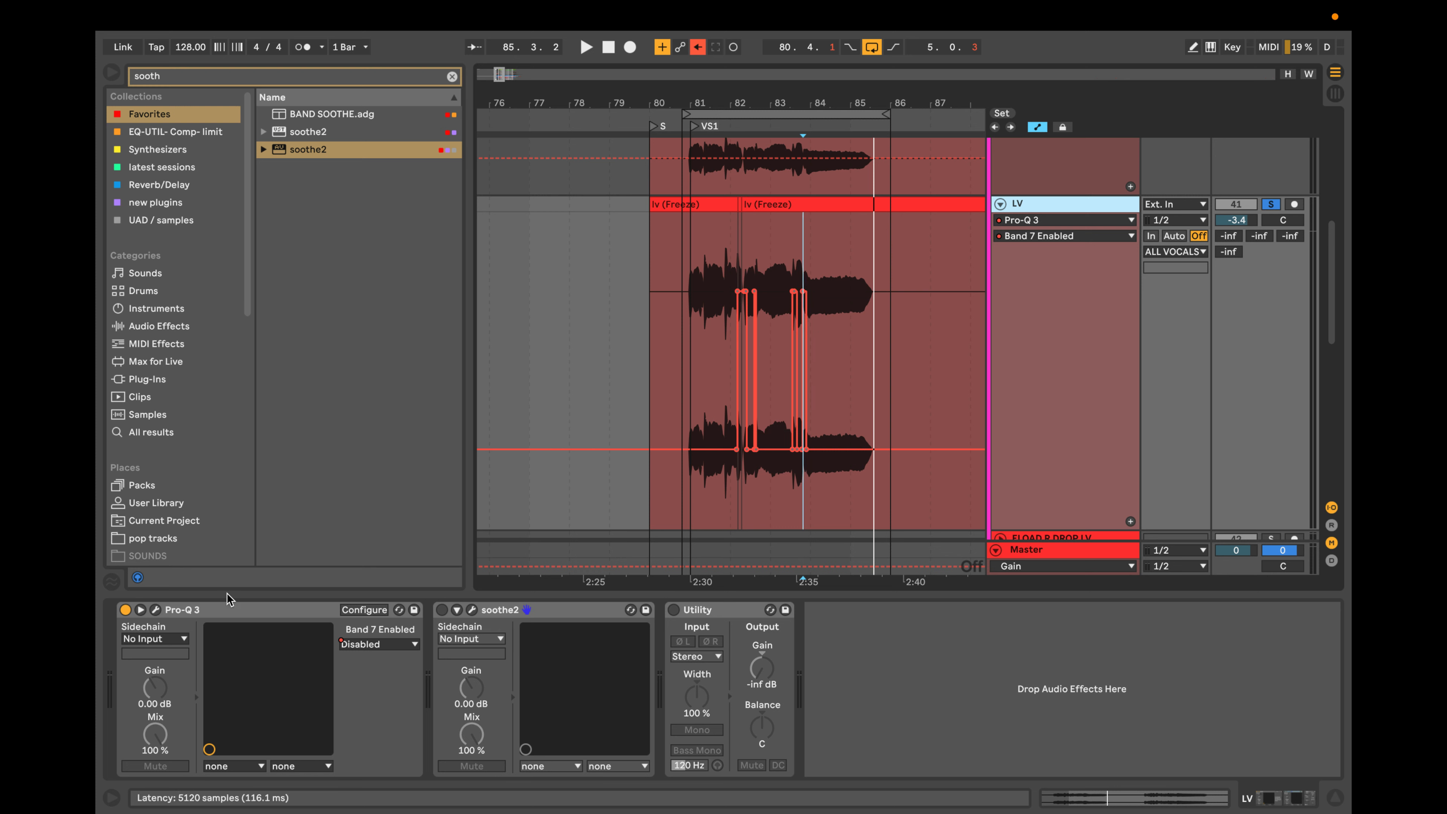
left_click(154, 609)
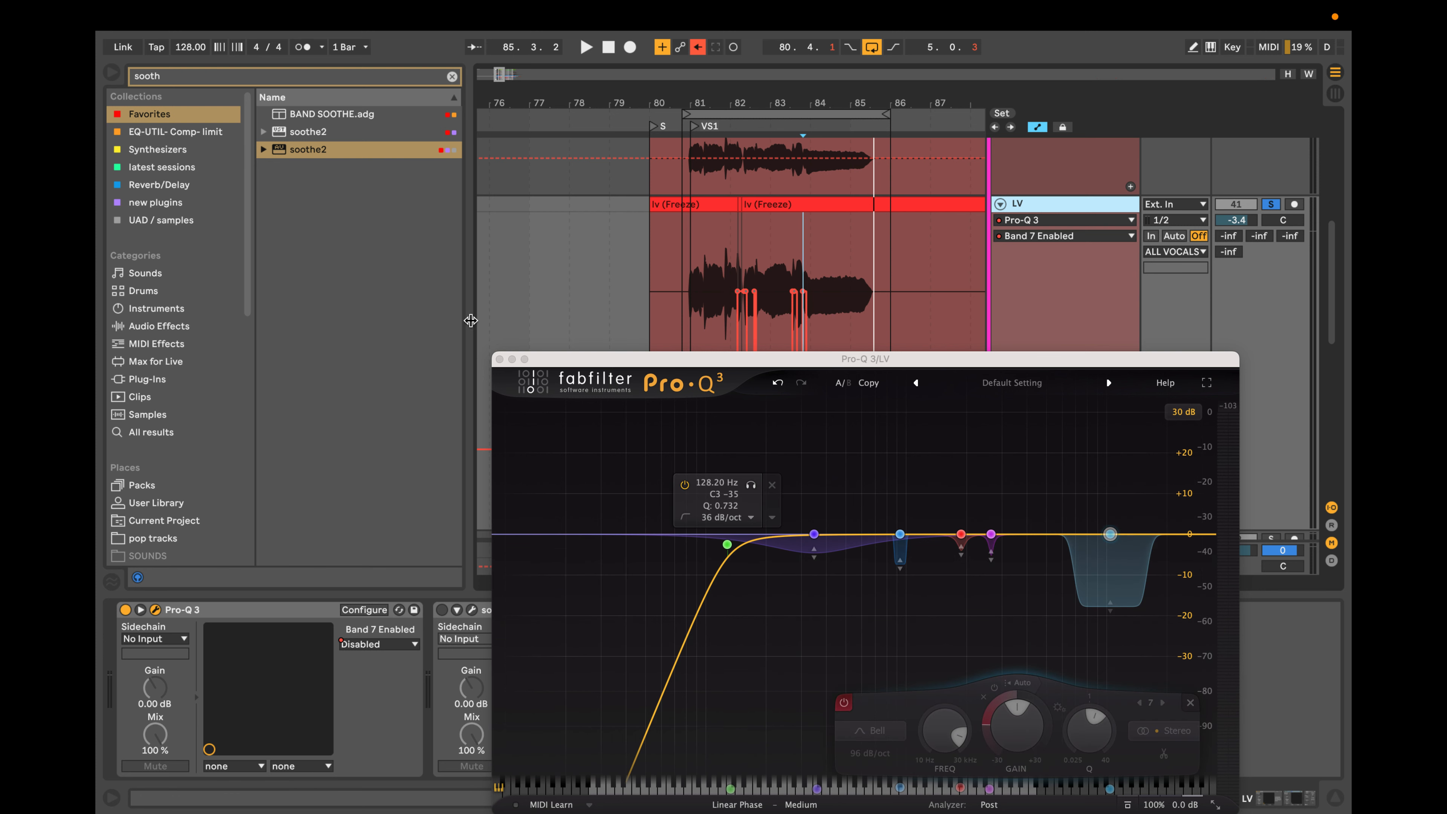
left_click(500, 358)
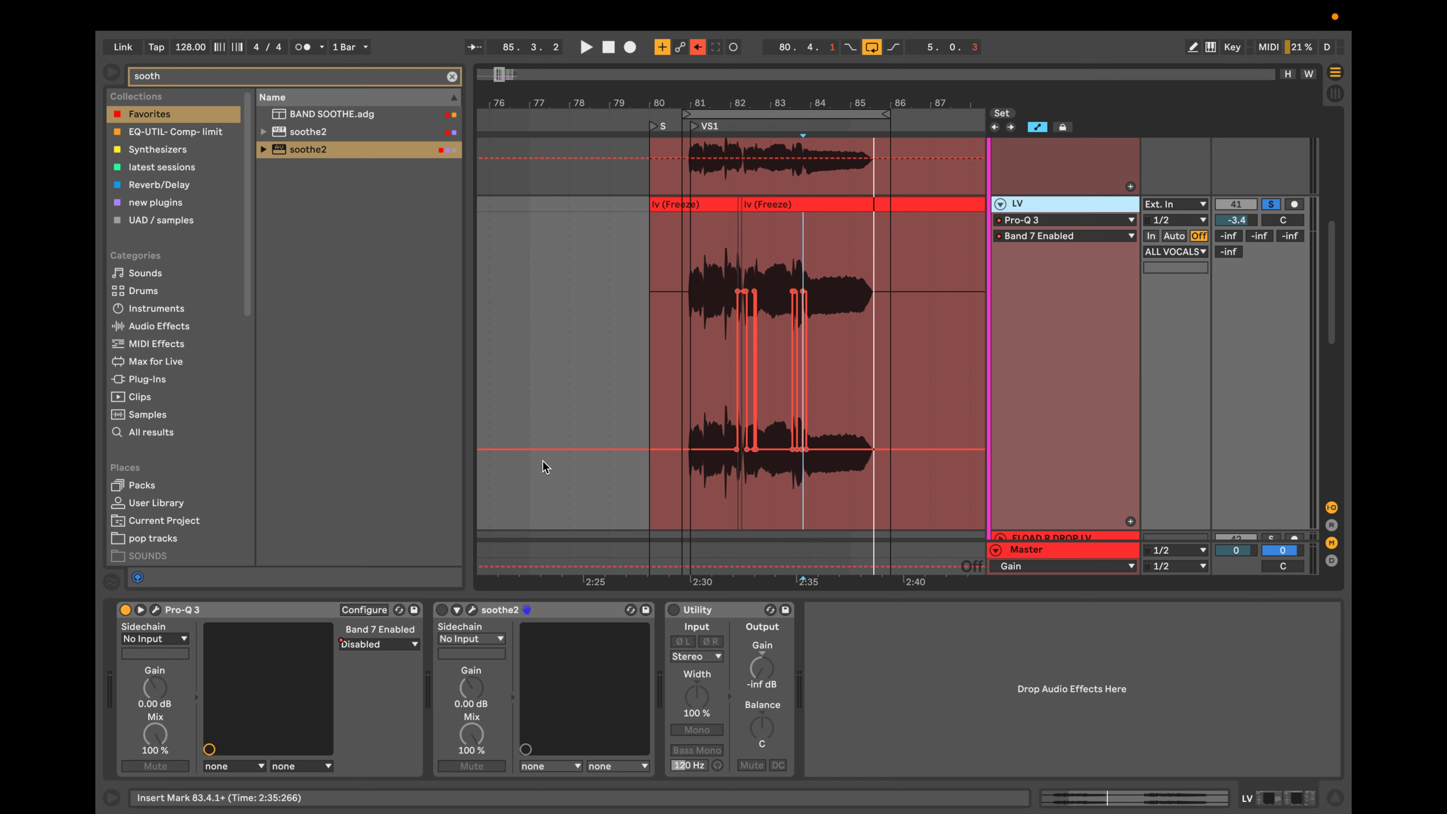
Search the browser for "pro" and insert a second Pro-Q 3 on the LV track between the first Pro-Q 3 and soothe2.
left_click(452, 77)
type("pr")
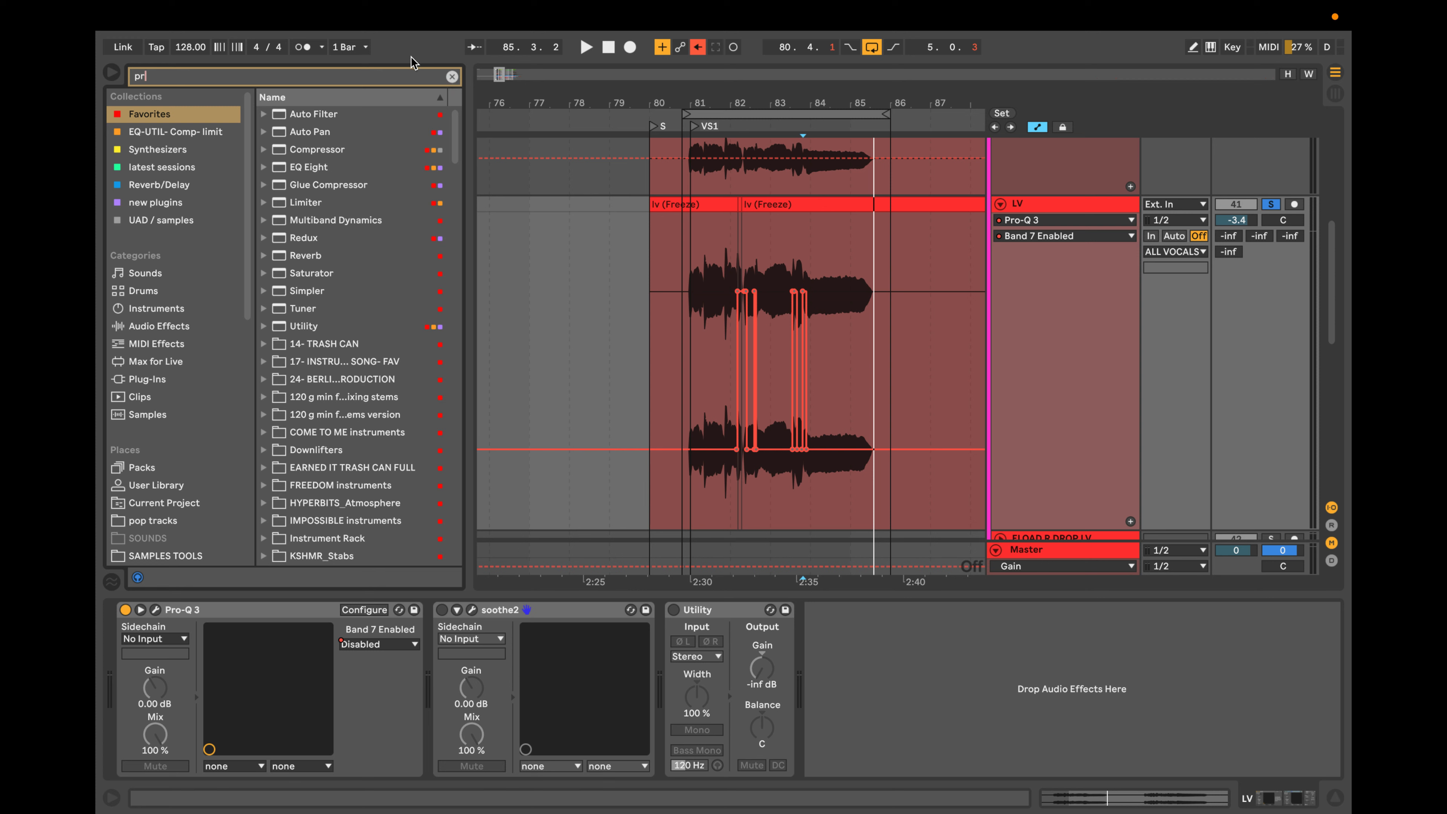
type("o")
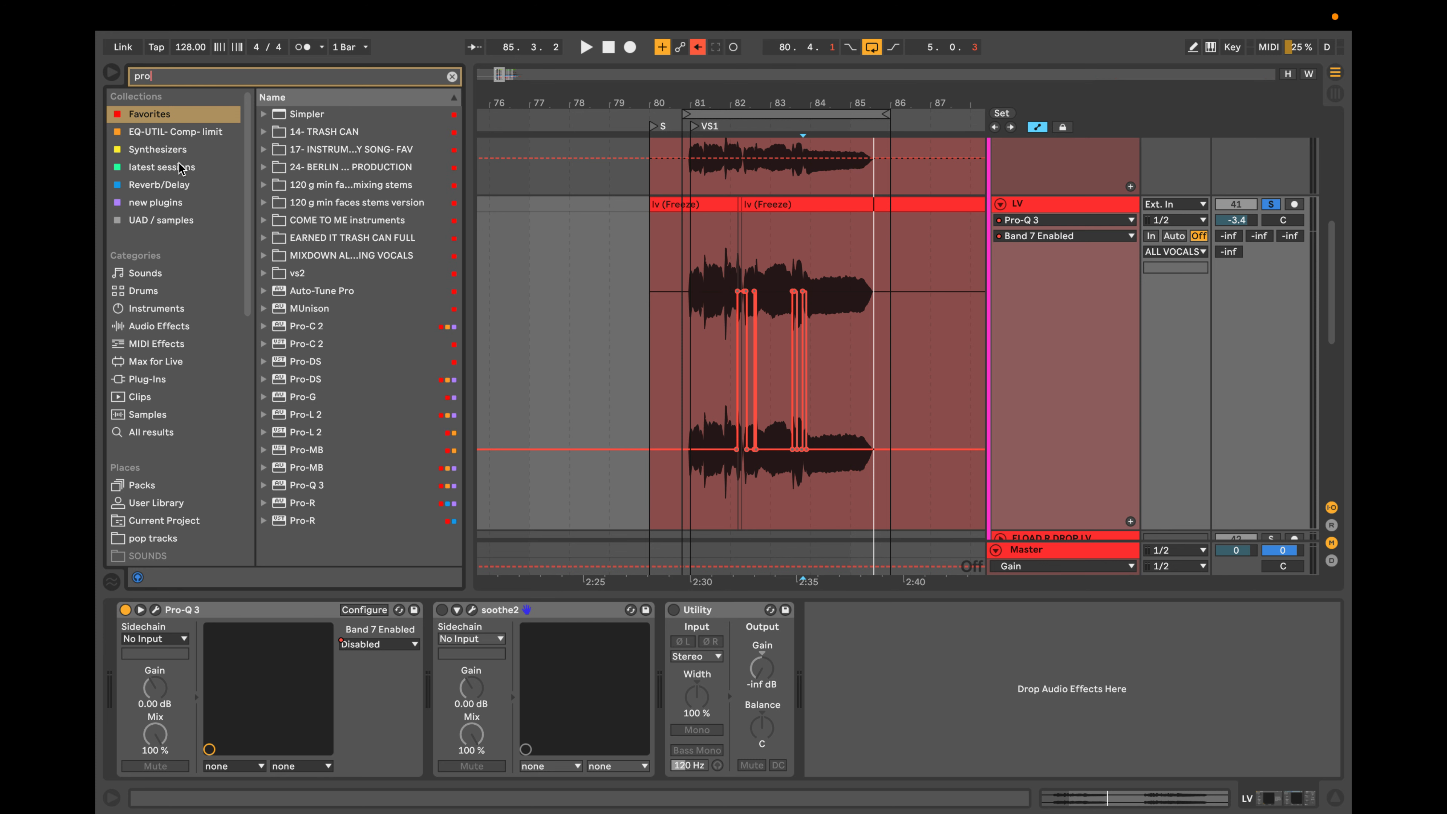
left_click(310, 488)
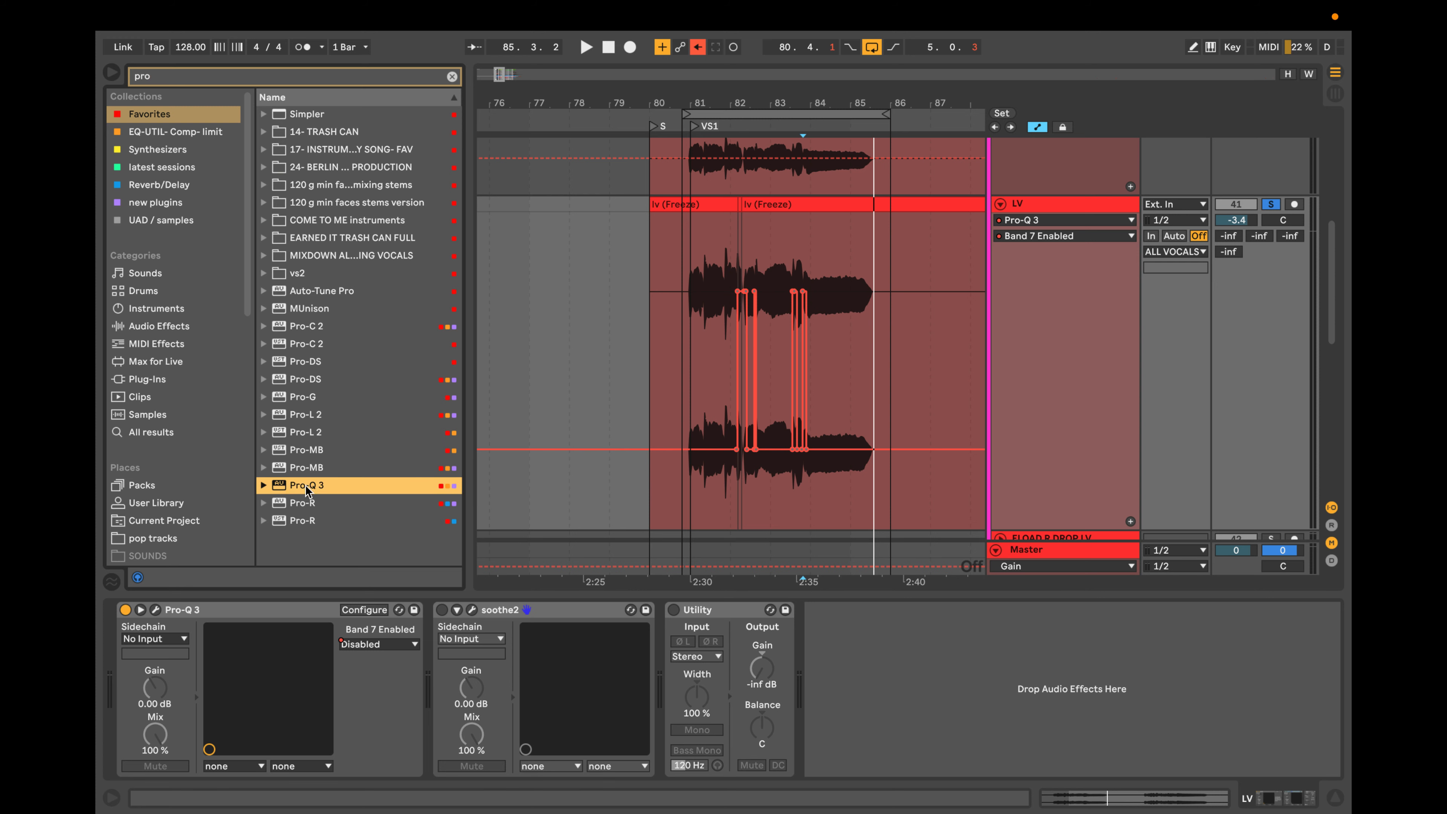
left_click_drag(293, 490, 440, 639)
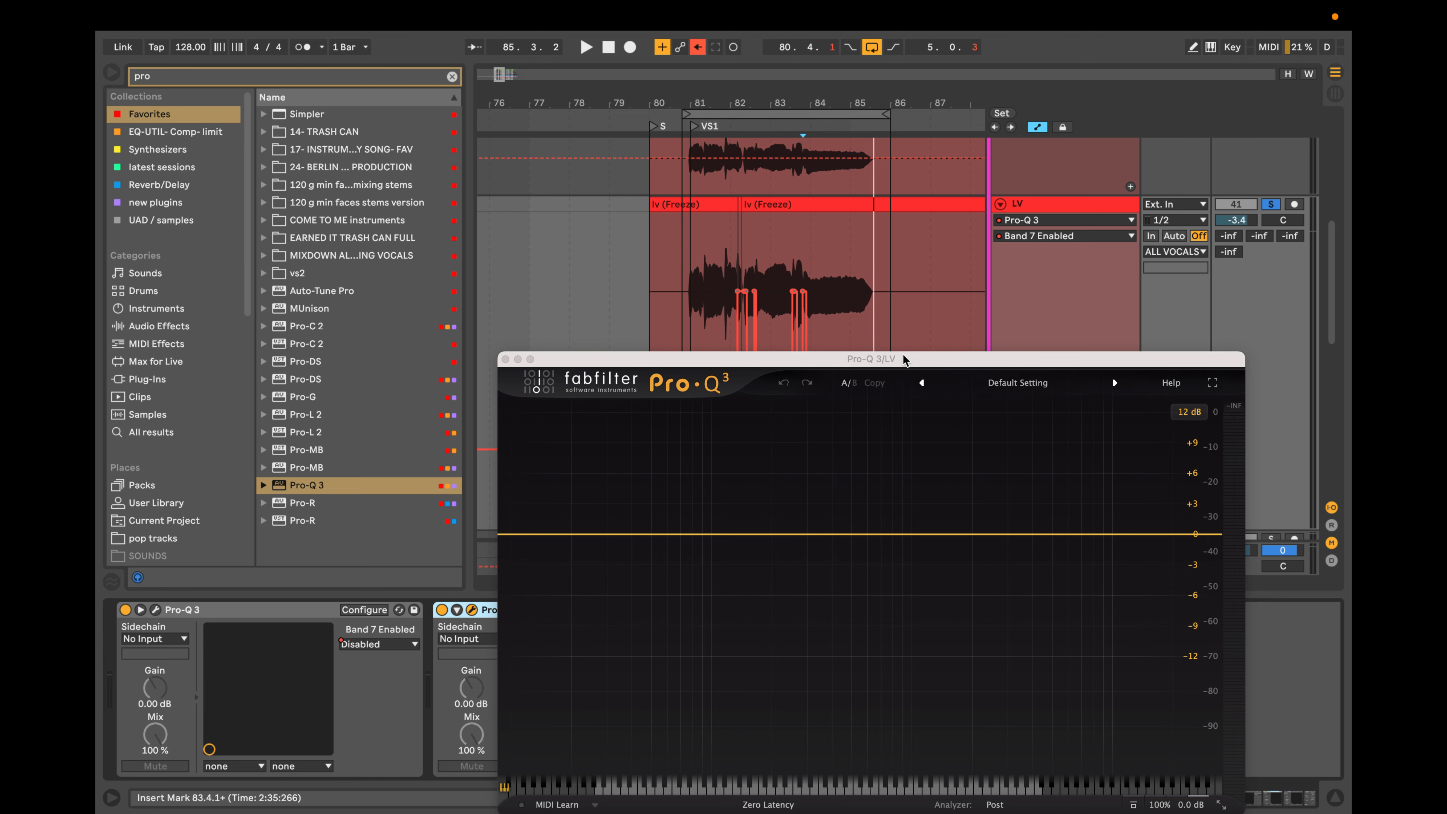
left_click_drag(903, 359, 921, 319)
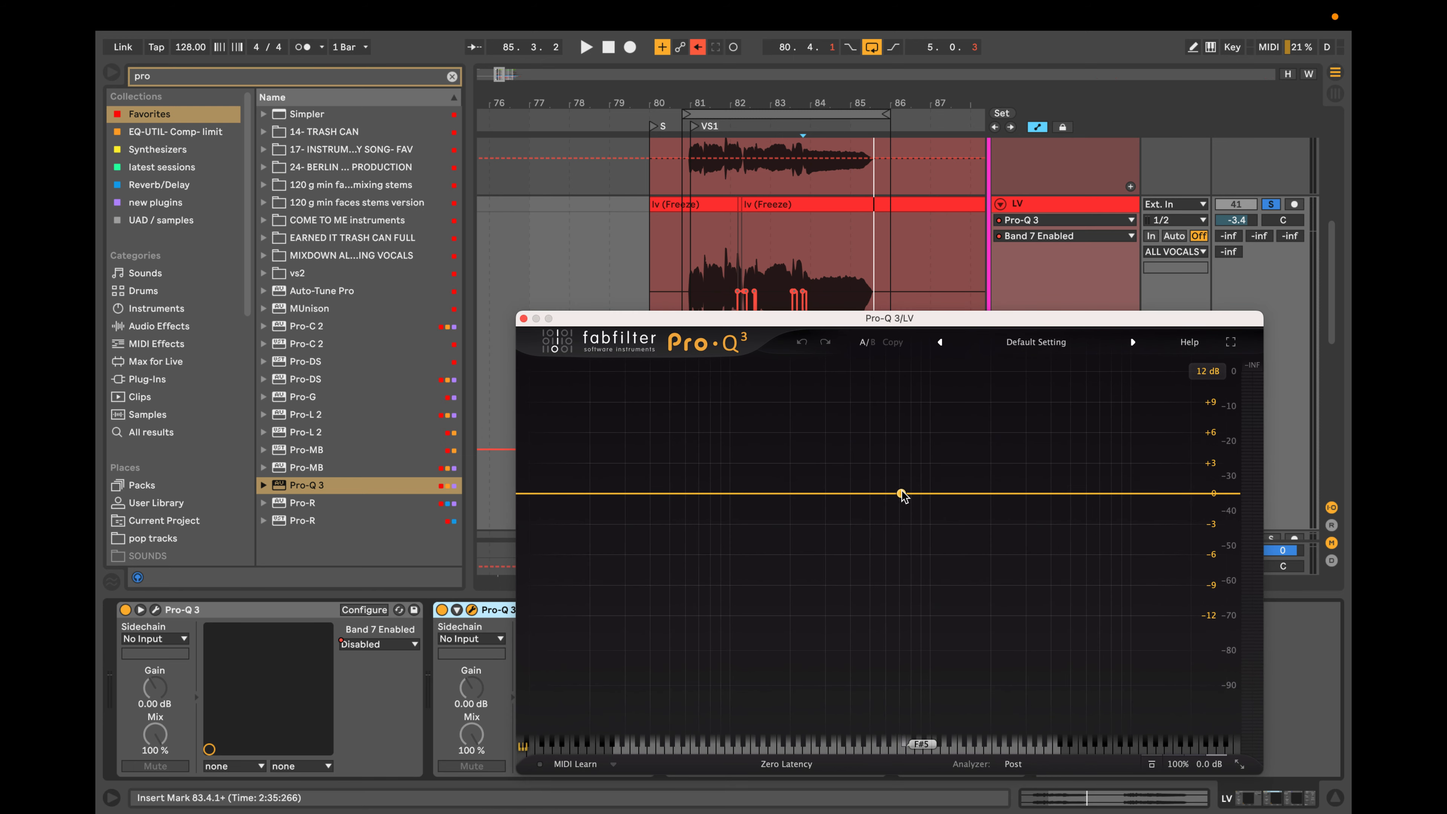
Try gentle bell boosts of about 1 dB near 1 kHz and 0.6 dB near 2.8 kHz in the new Pro-Q 3, and remove both.
left_click_drag(902, 494, 930, 484)
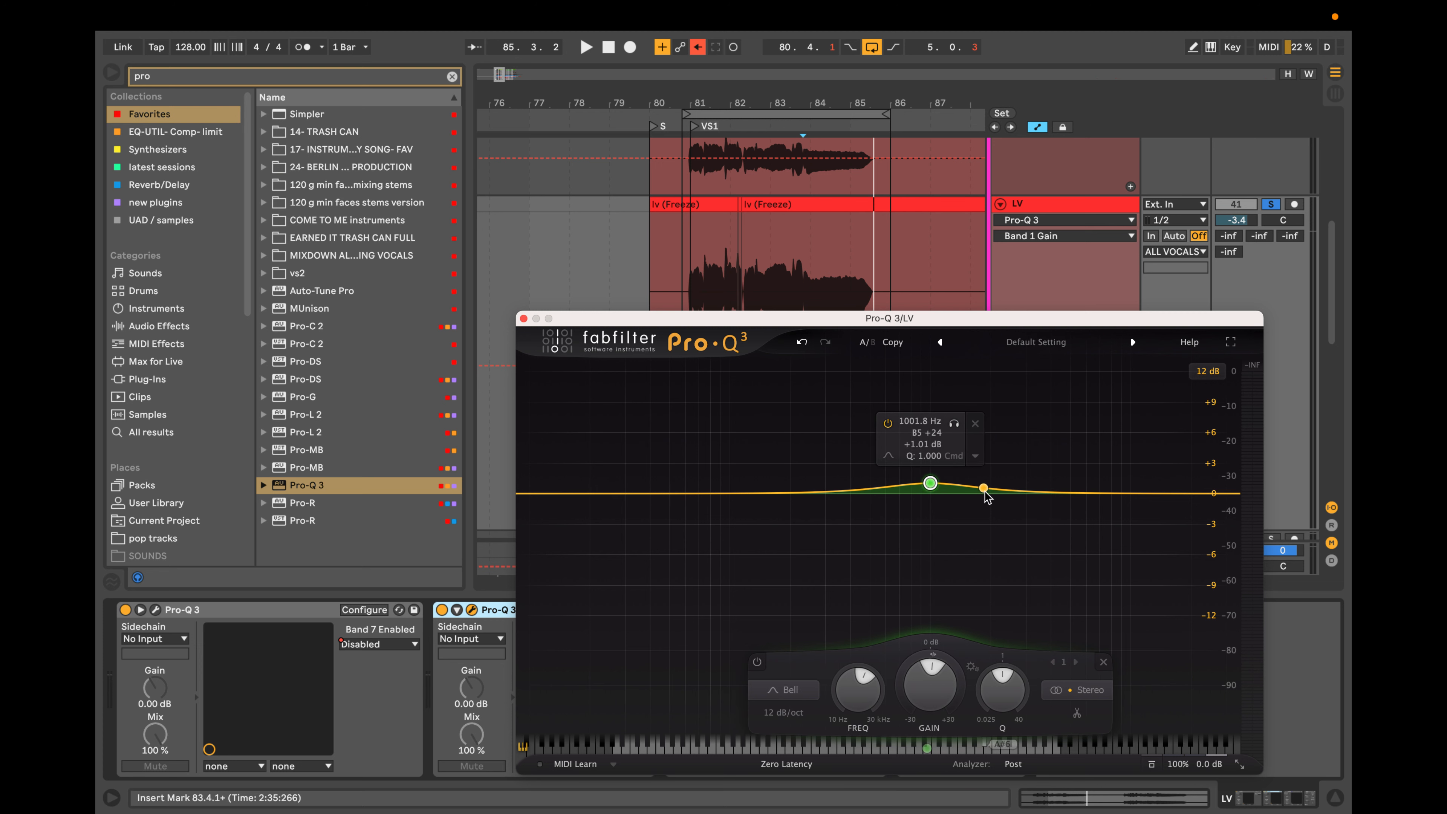
left_click(1019, 488)
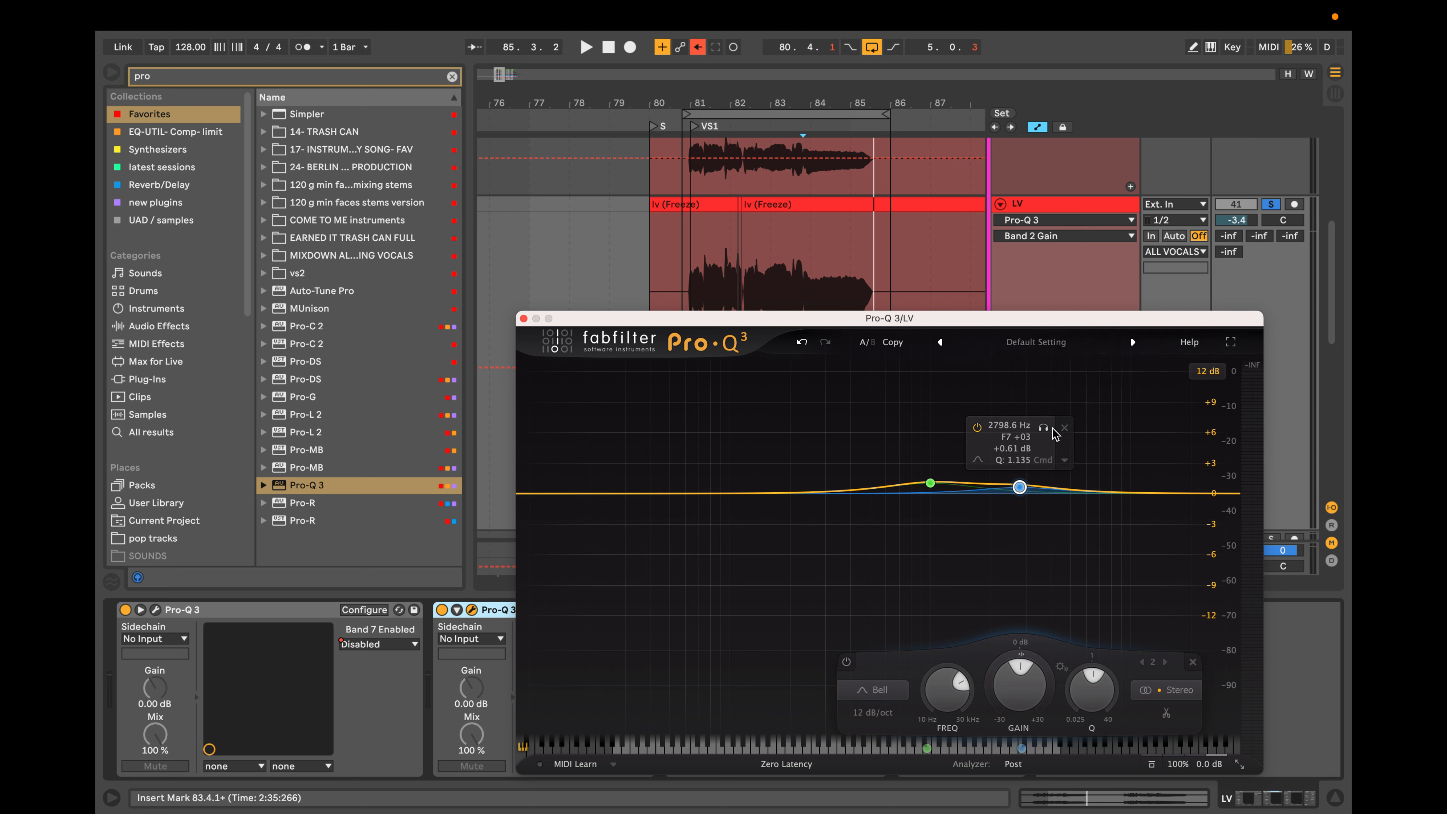
right_click(1060, 480)
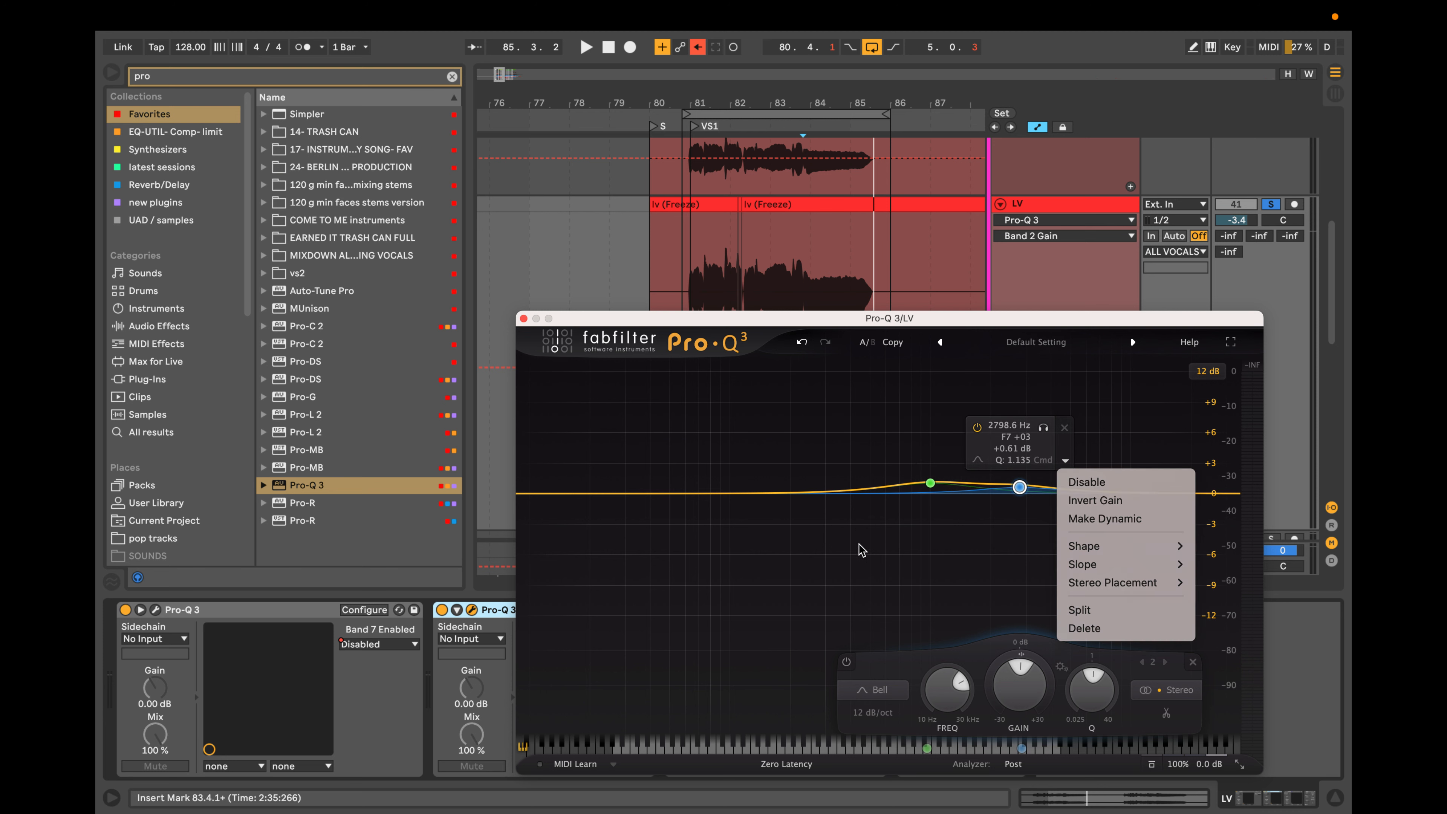
left_click_drag(860, 548, 1083, 394)
left_click(1066, 428)
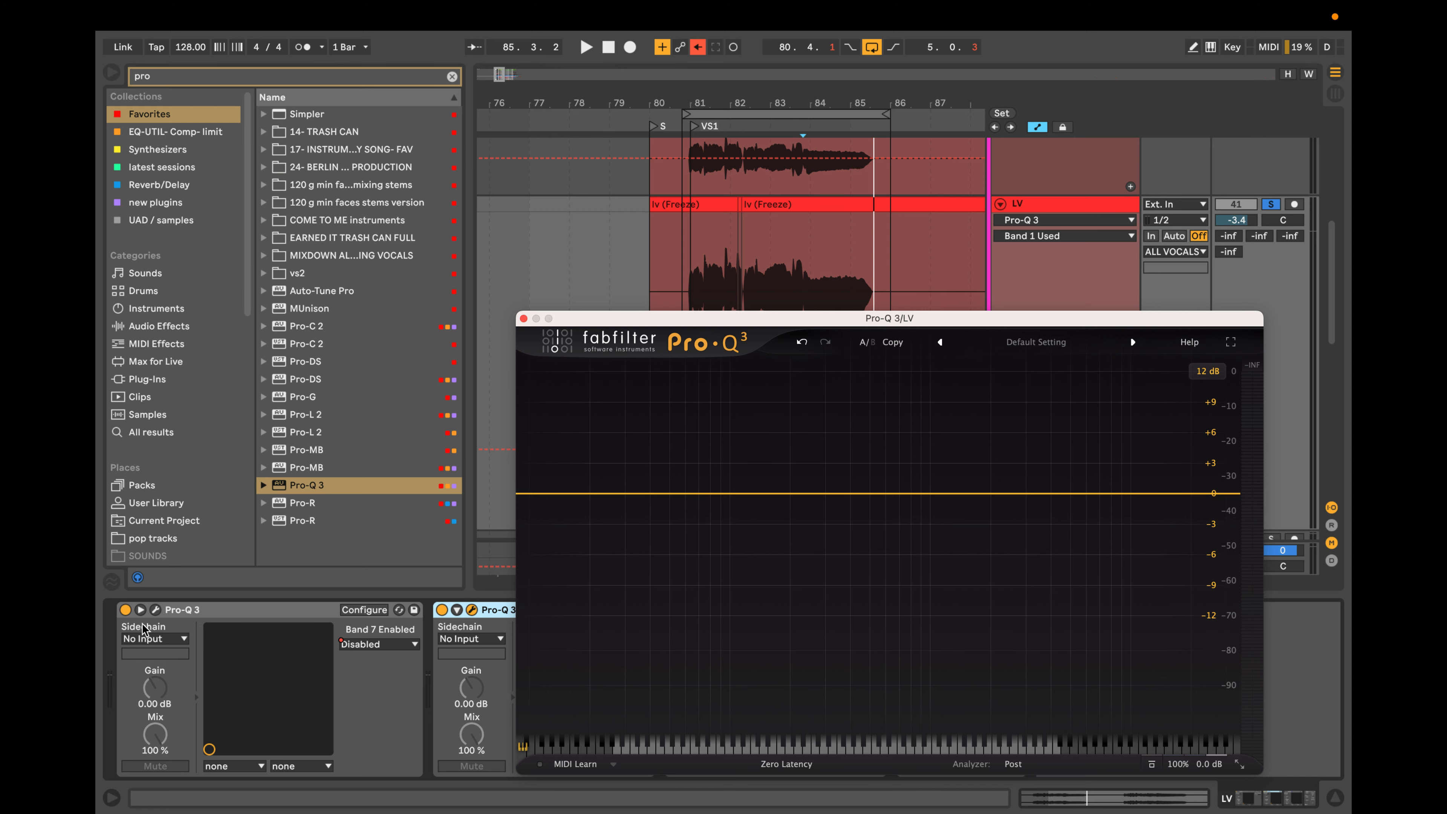
Close the plug-in window and group the first Pro-Q 3 on the LV track into an audio effect rack.
left_click(218, 611)
left_click(523, 318)
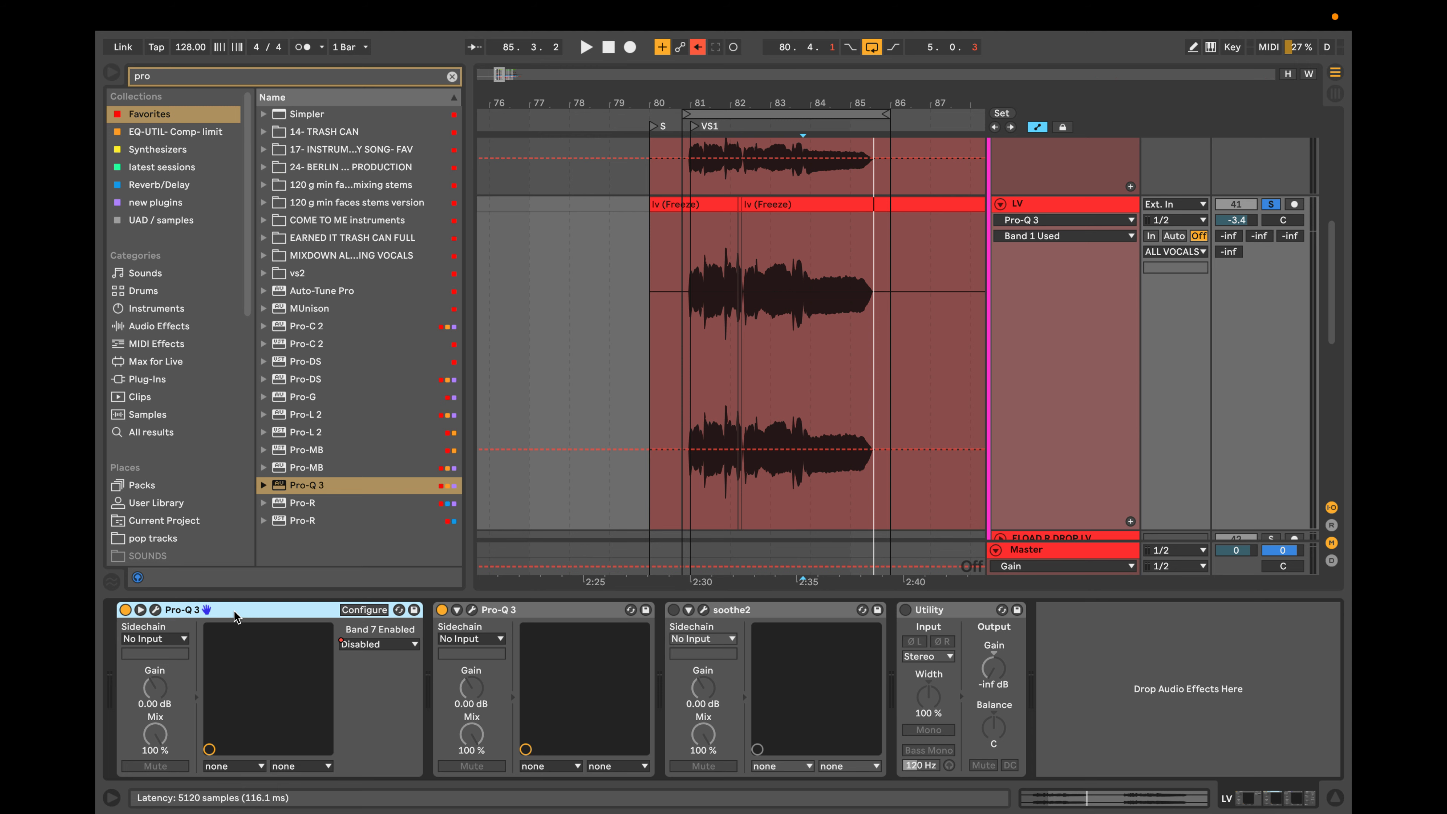
key("super+g")
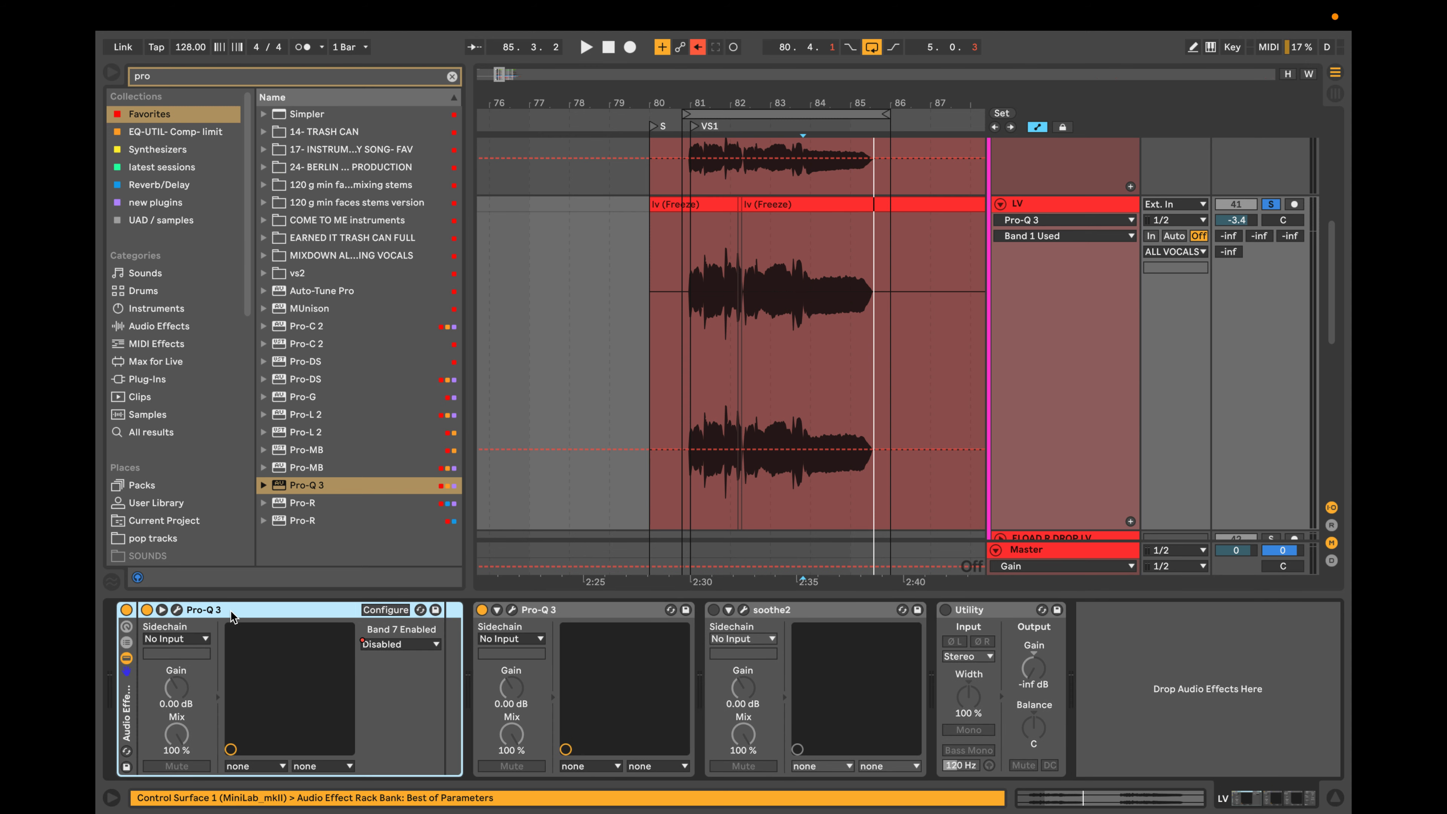
left_click(126, 658)
left_click(126, 658)
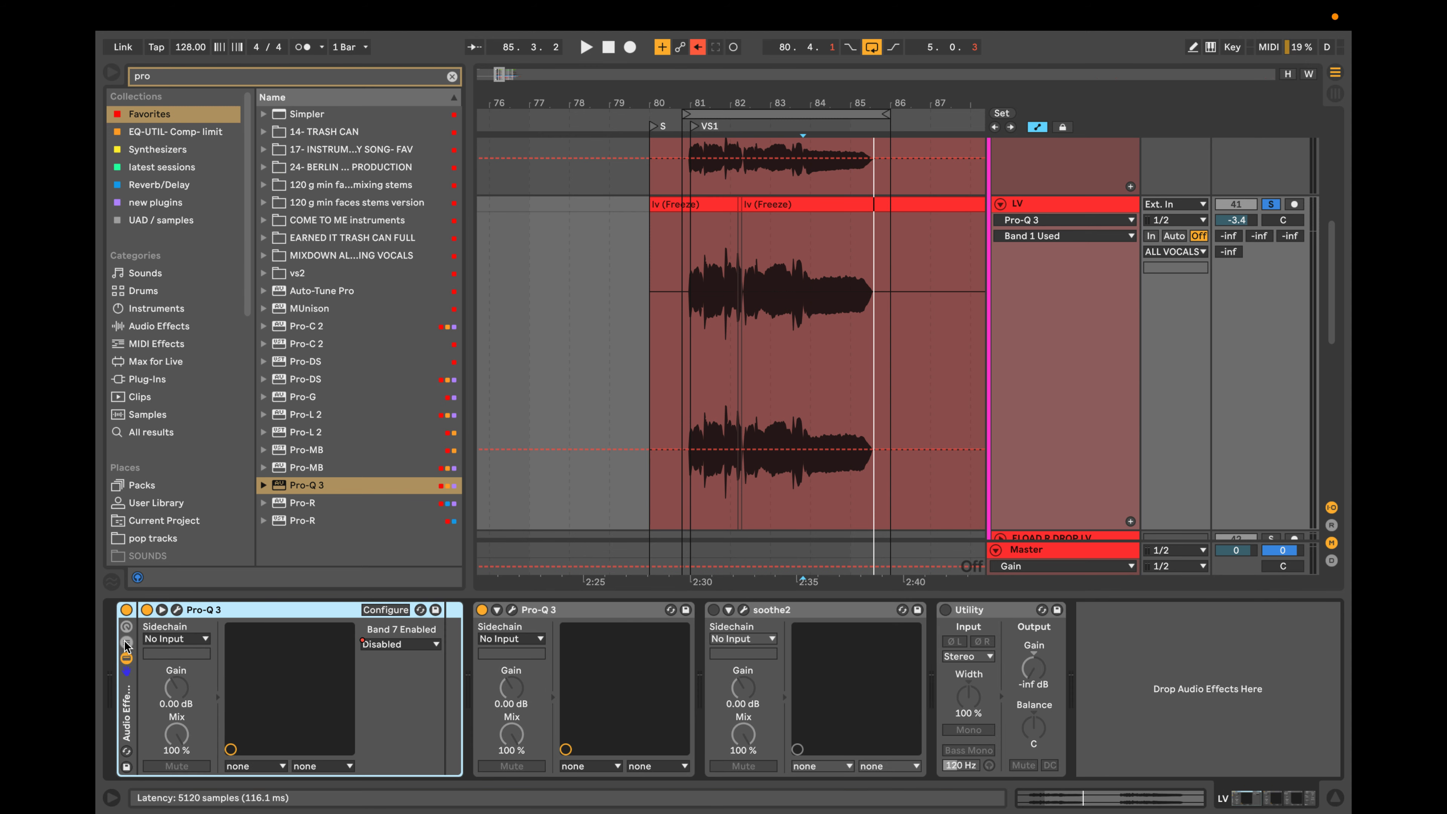
Rename the first Pro-Q 3's rack "subtractve" and collapse it.
key("super+r")
type("c")
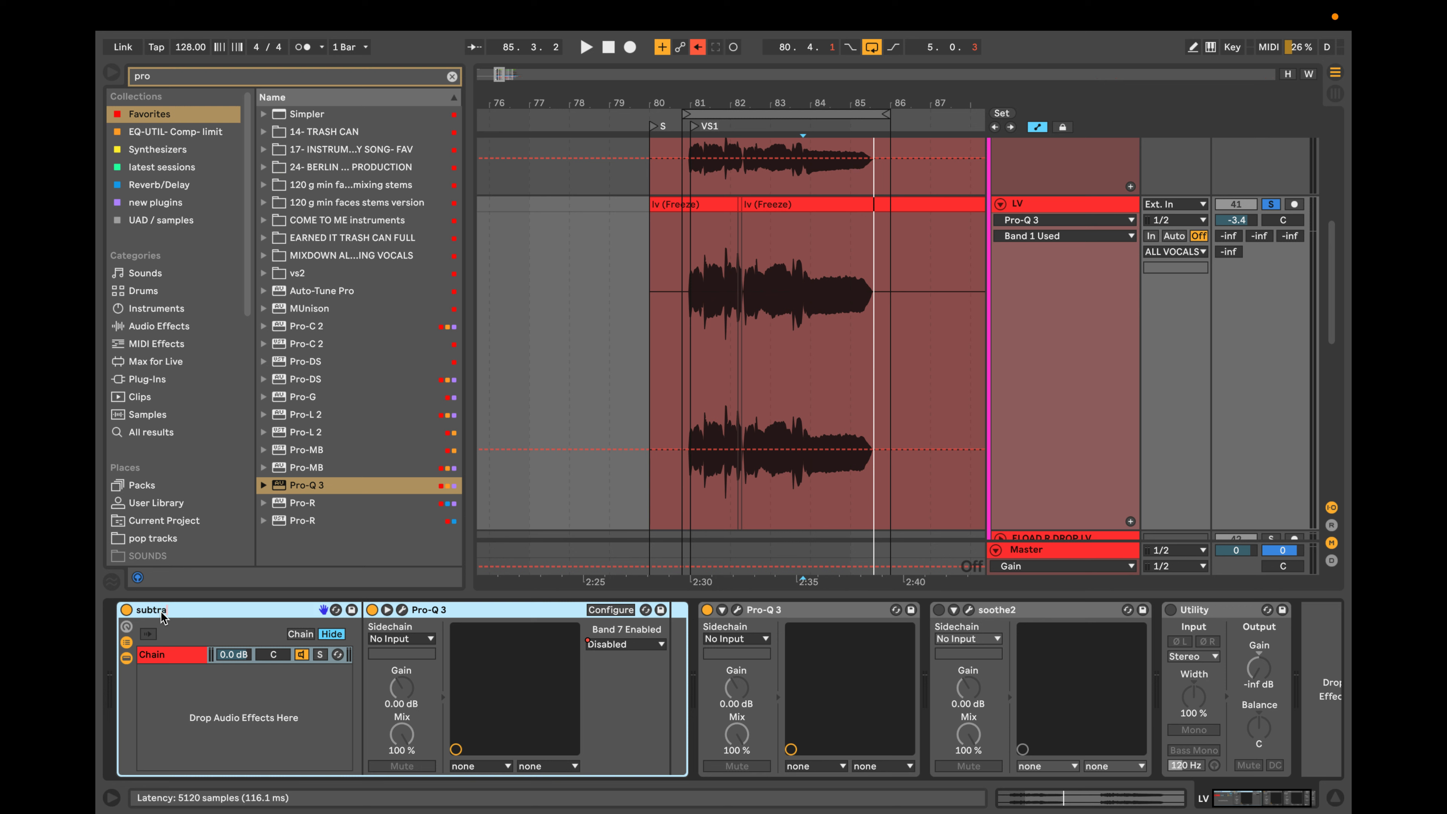
type("ubtractve")
key("Return")
double_click(188, 614)
Group the second Pro-Q 3 into its own audio effect rack and show the rack's chain list.
left_click(243, 614)
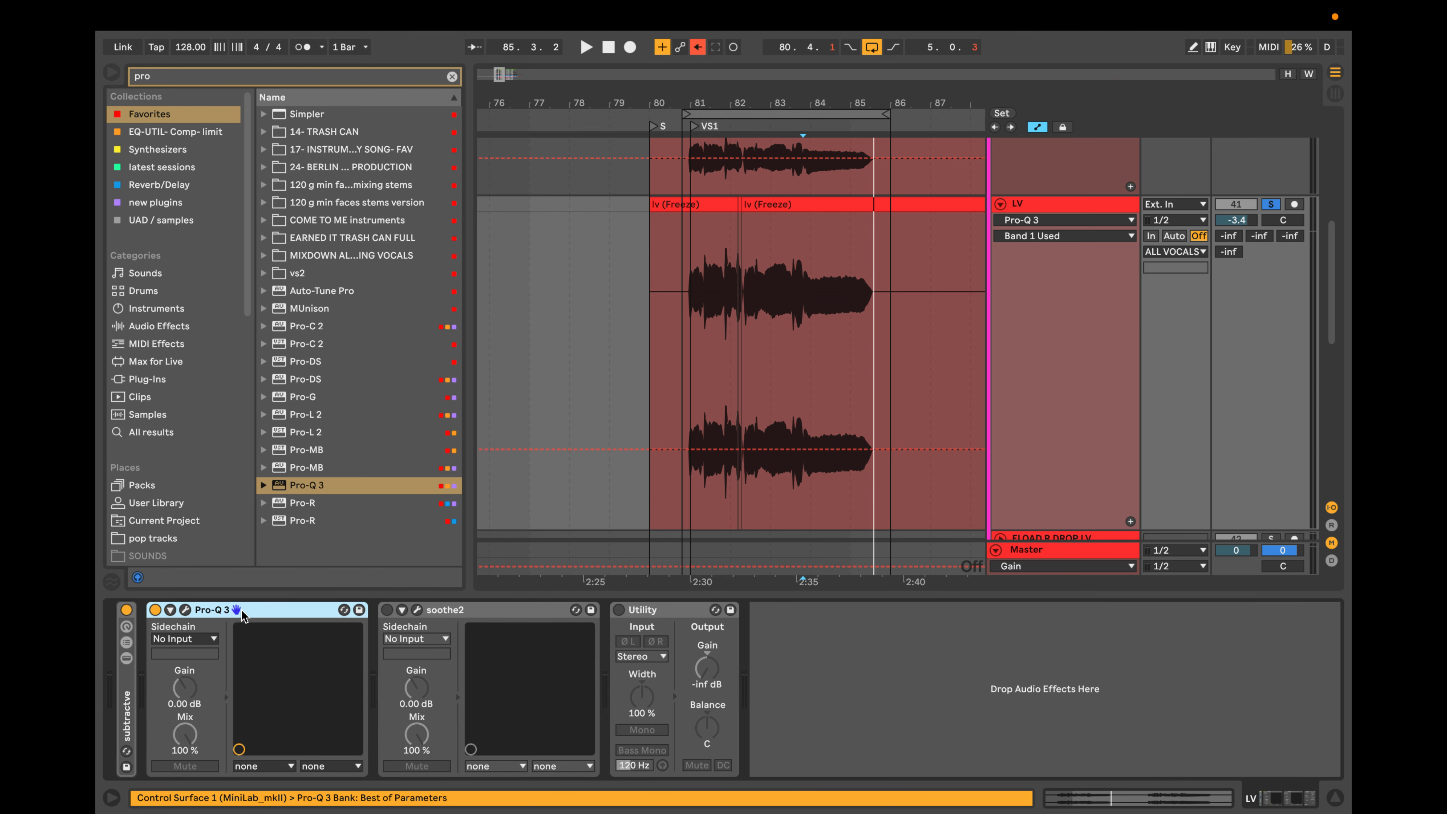
key("ctrl+g")
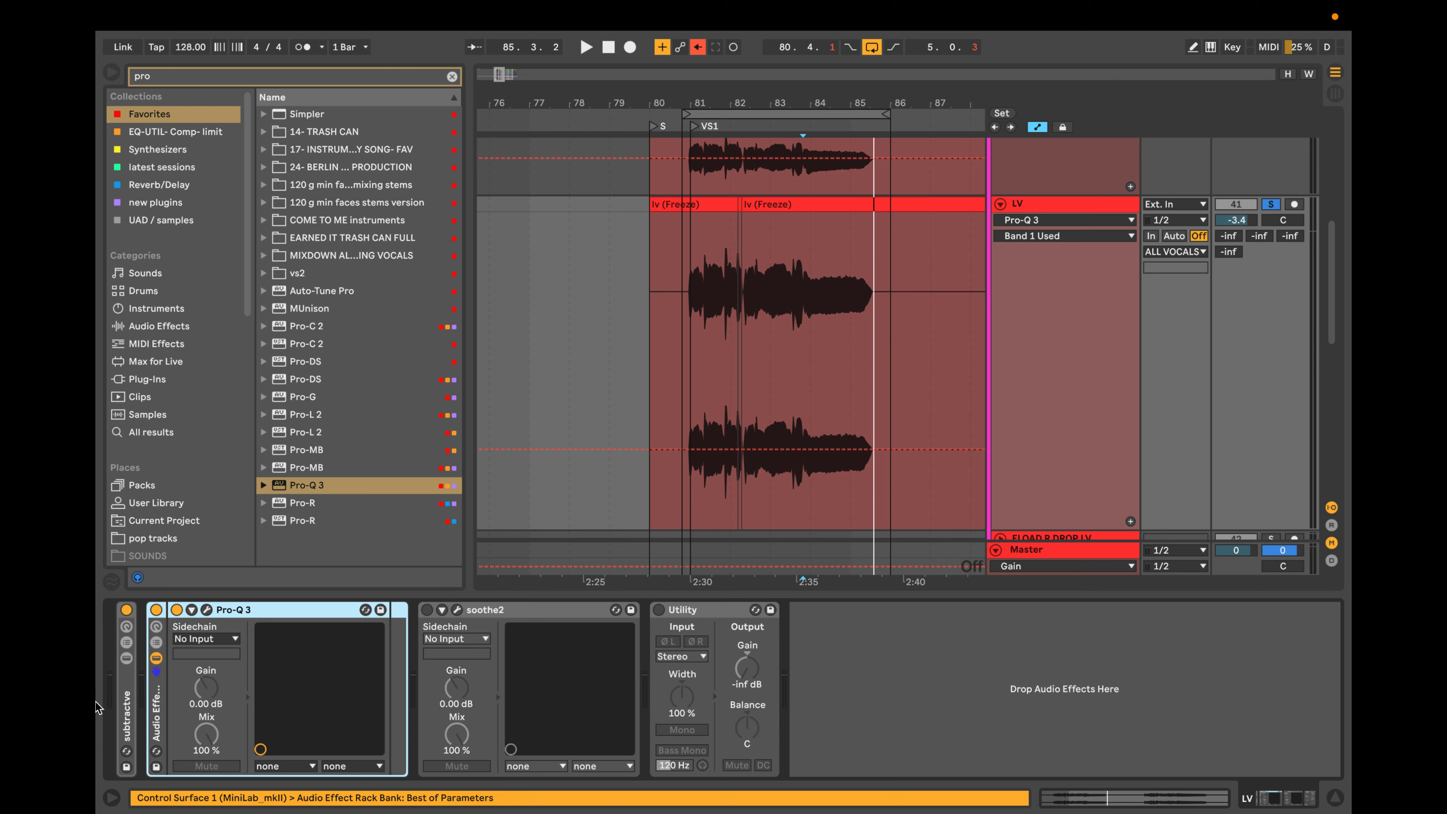
left_click(156, 658)
left_click(156, 658)
left_click(156, 642)
Rename the second Pro-Q 3's rack "tone shape" and collapse it.
key("ctrl+r")
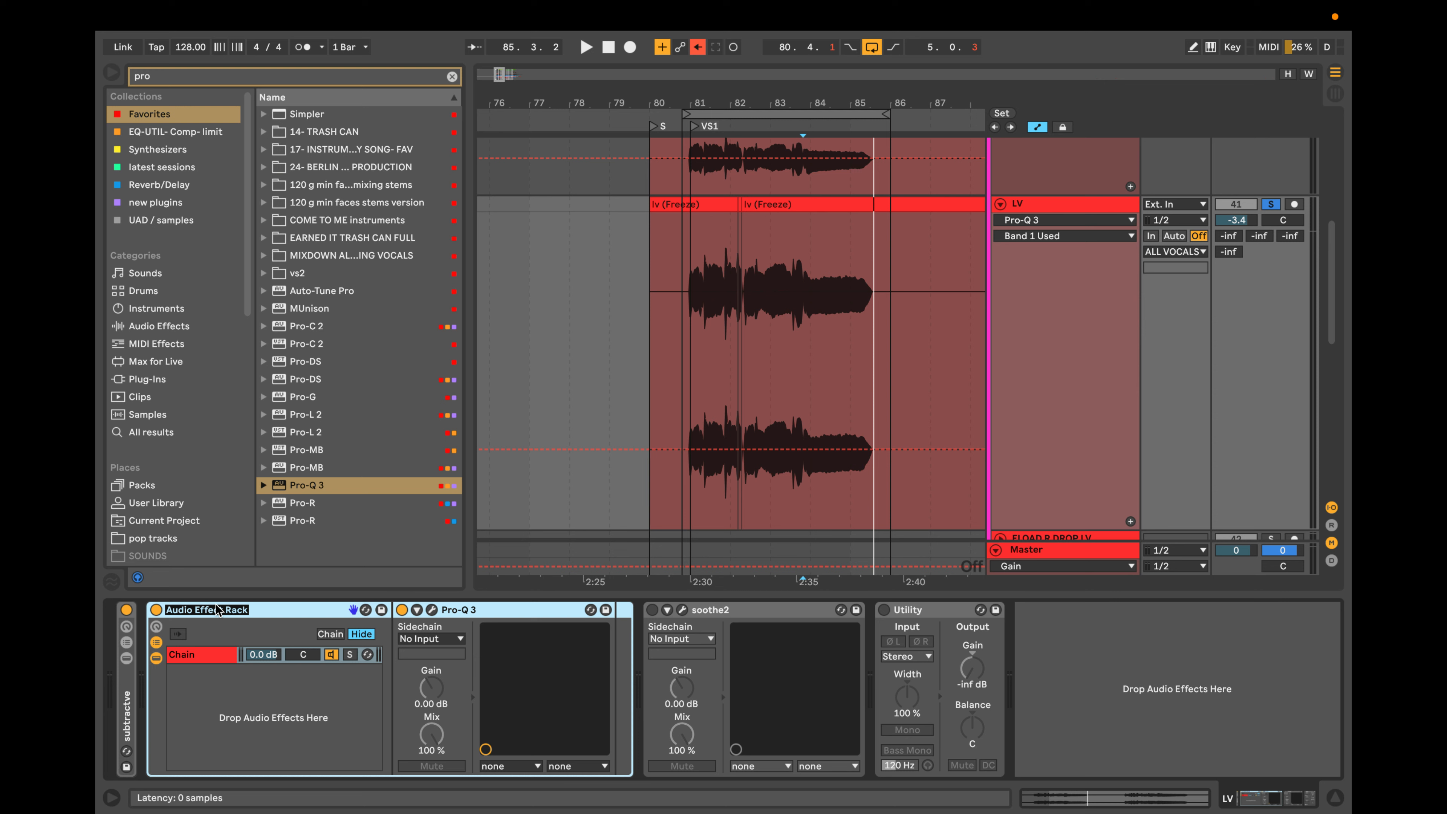
type("tone shape")
double_click(204, 606)
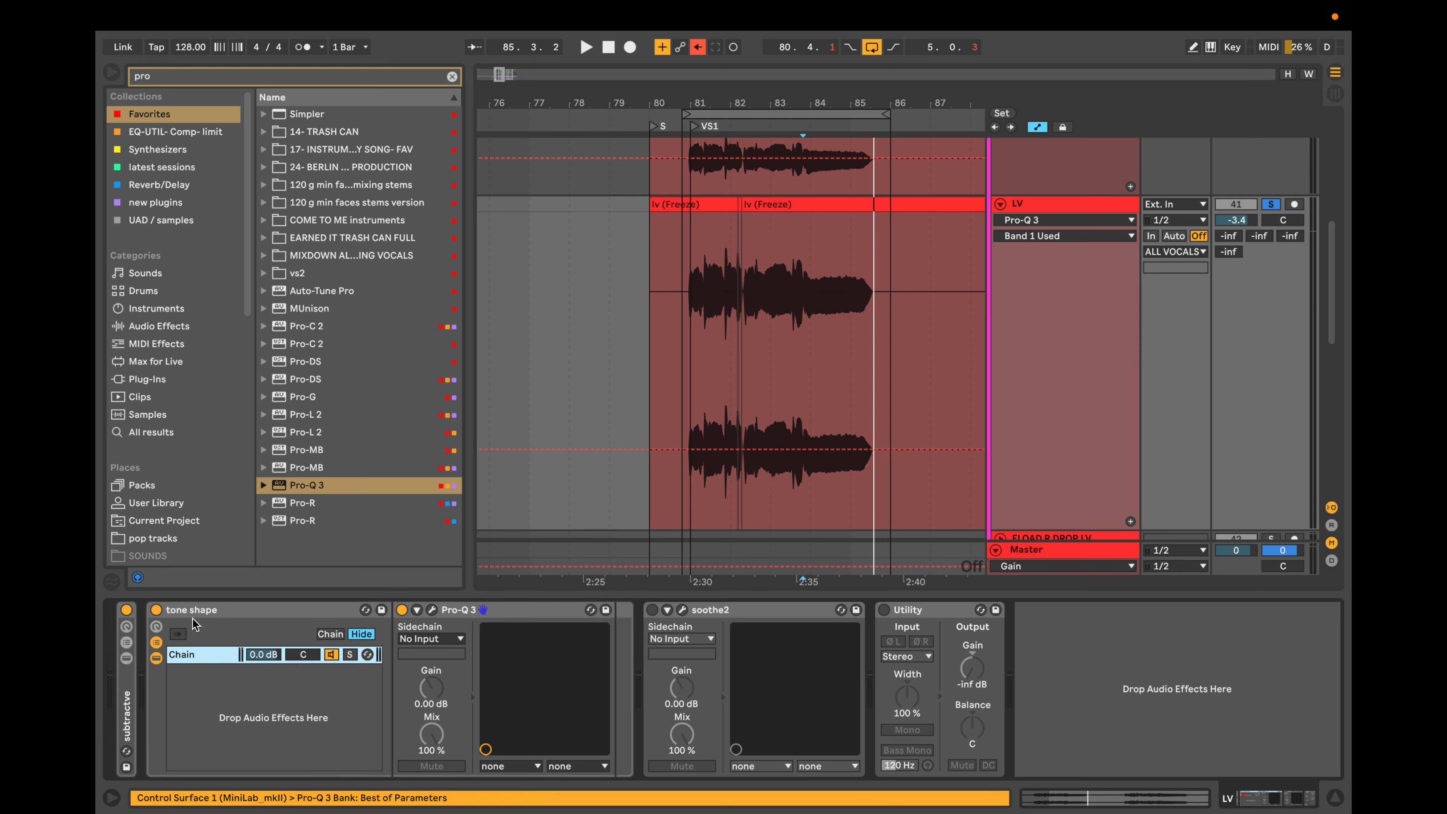
double_click(194, 610)
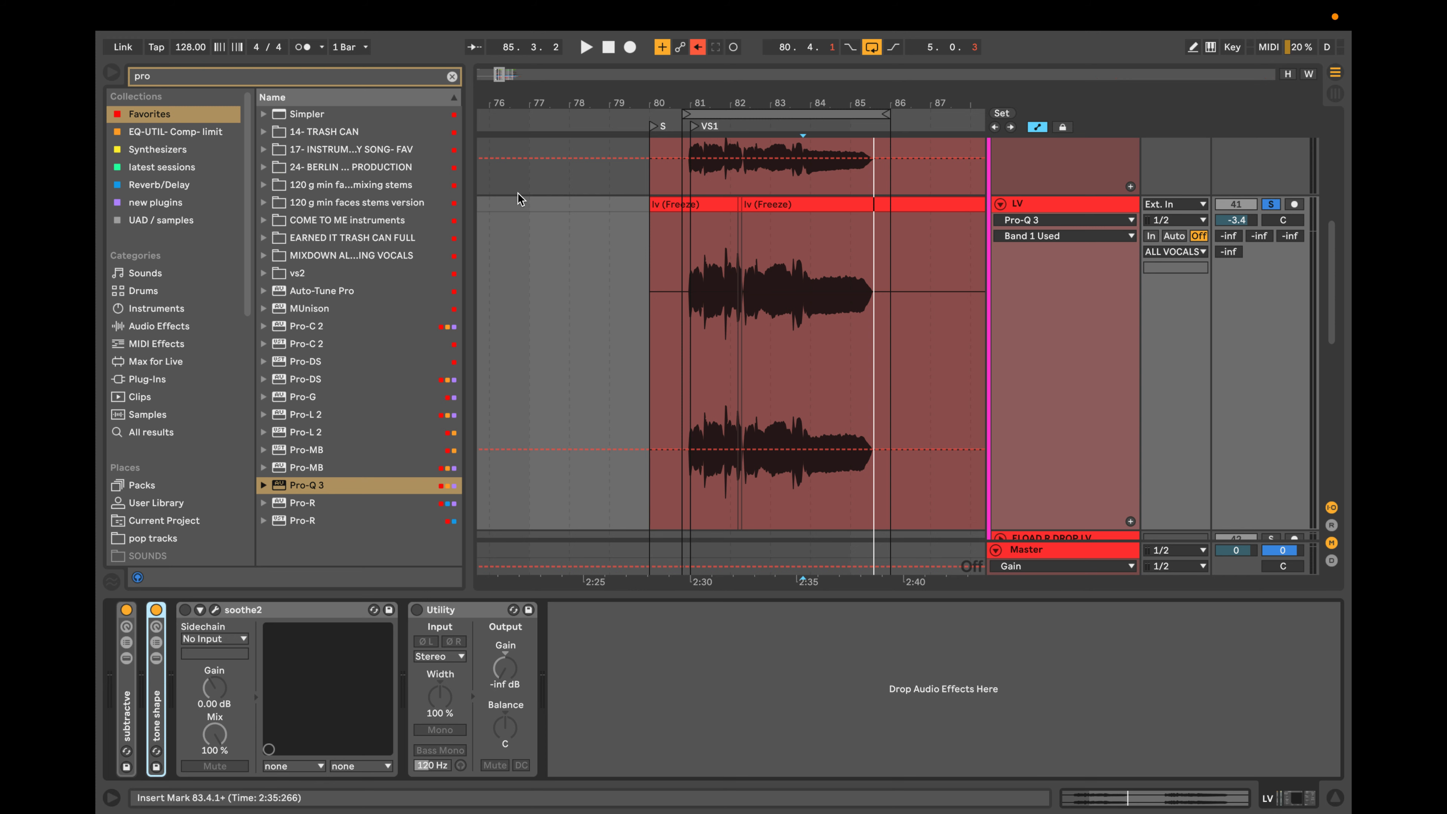
In the tone shape rack's Pro-Q 3, add a high-shelf boost, a bell cut of about 2.5 dB near 199 Hz and a slight midrange bell boost.
left_click(156, 658)
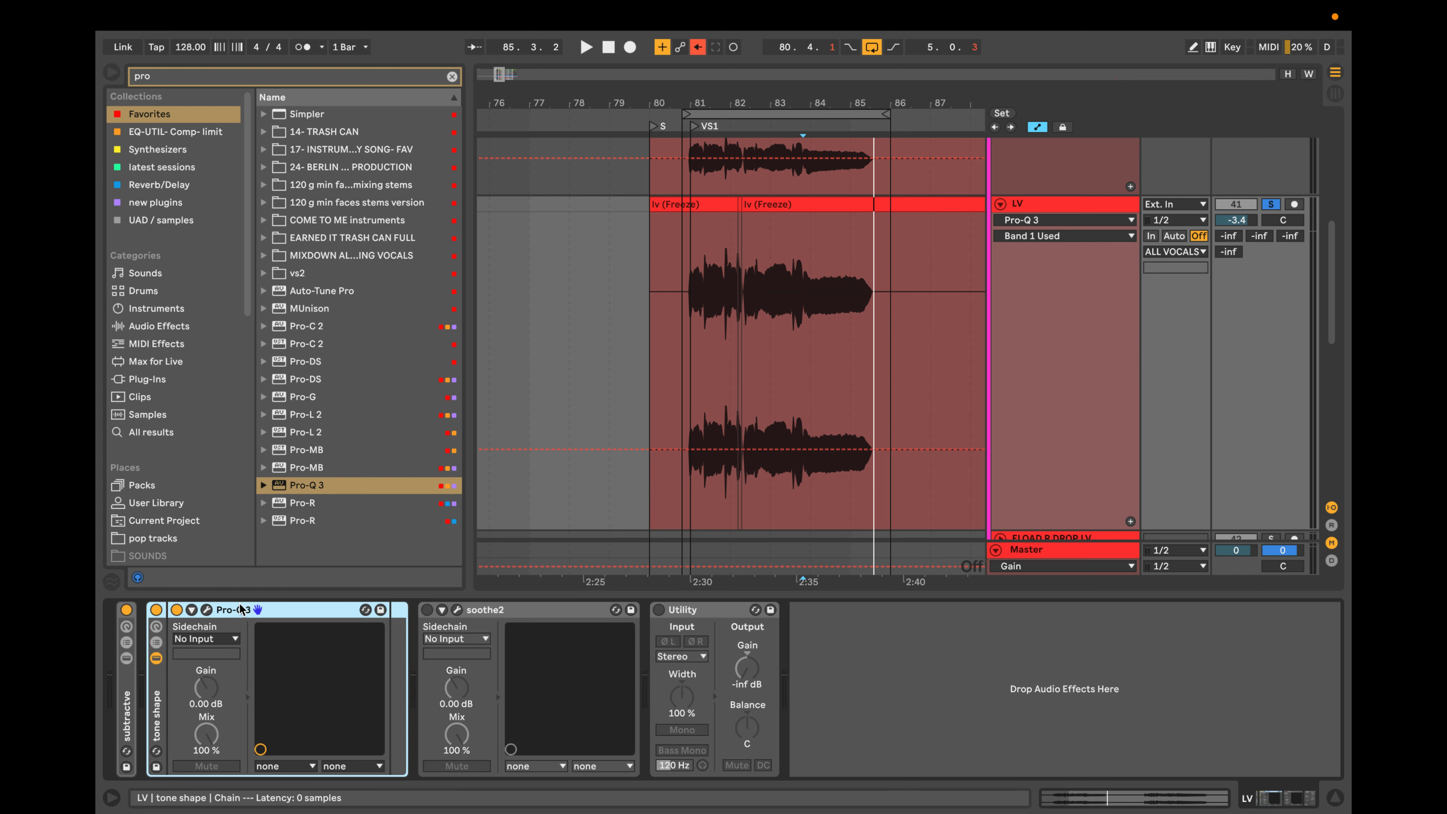
left_click(207, 610)
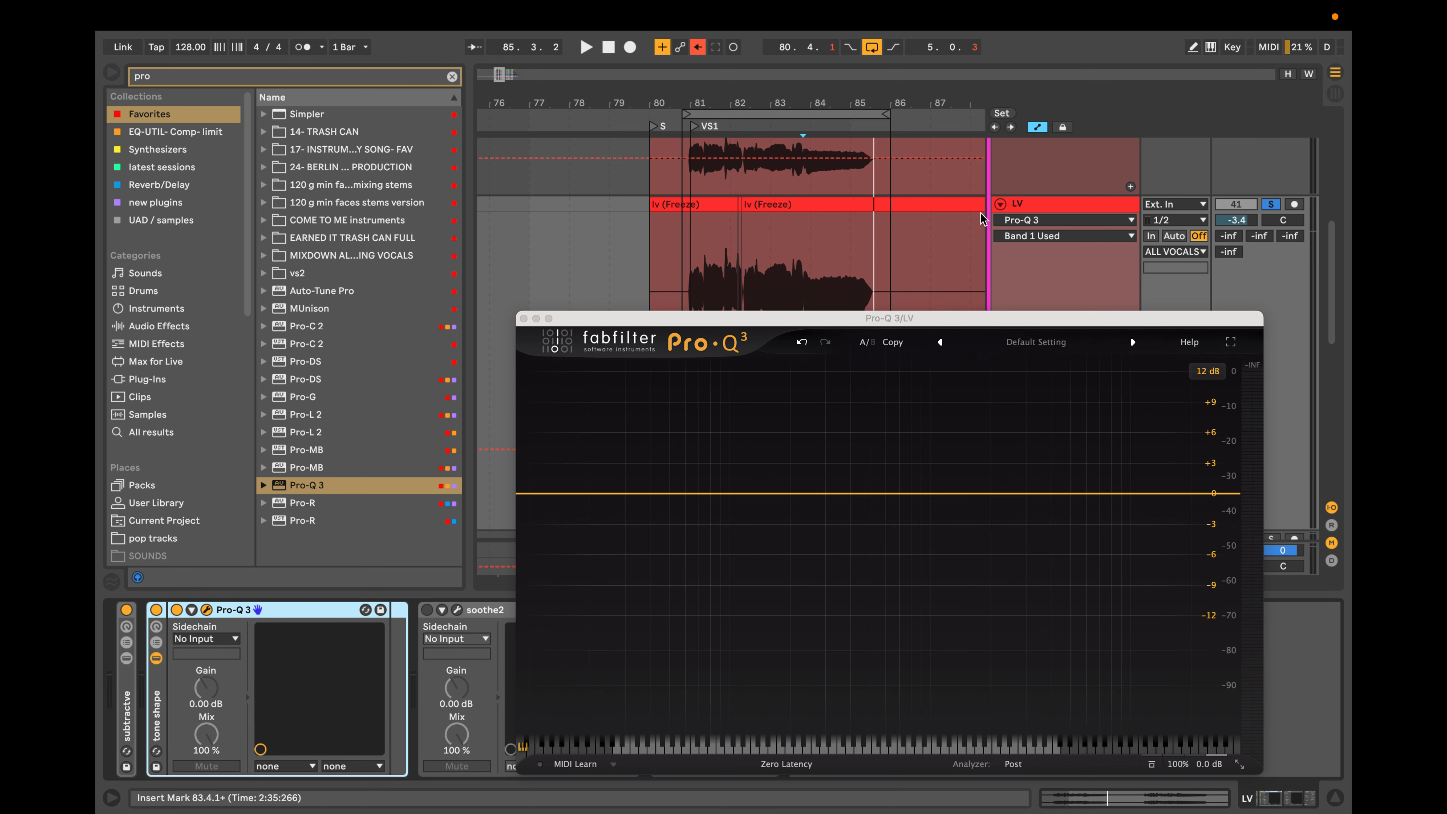
scroll(792, 222, "down", 5)
left_click(1019, 206)
scroll(1020, 207, "up", 8)
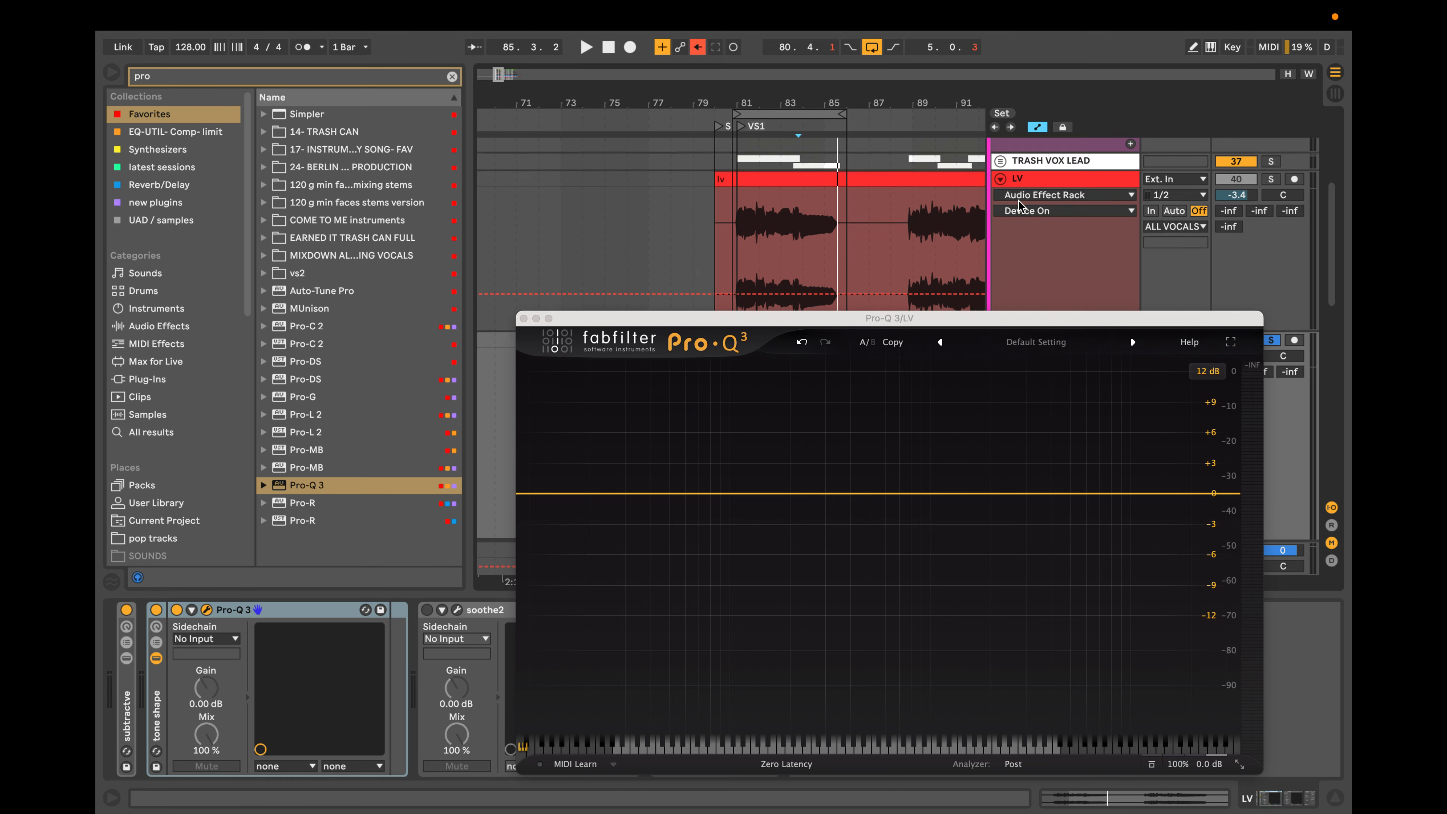
scroll(1019, 206, "down", 5)
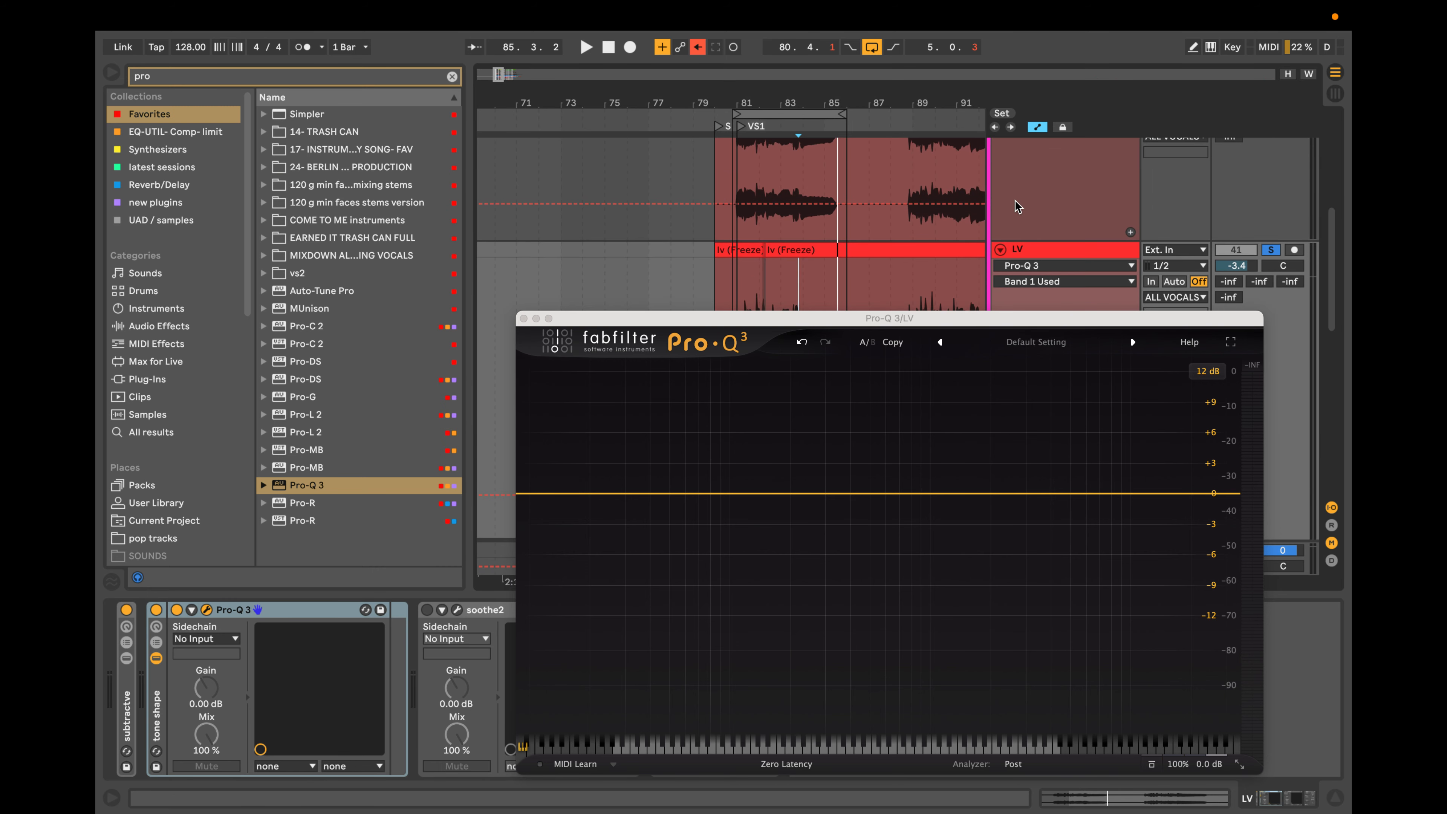
scroll(943, 208, "down", 3)
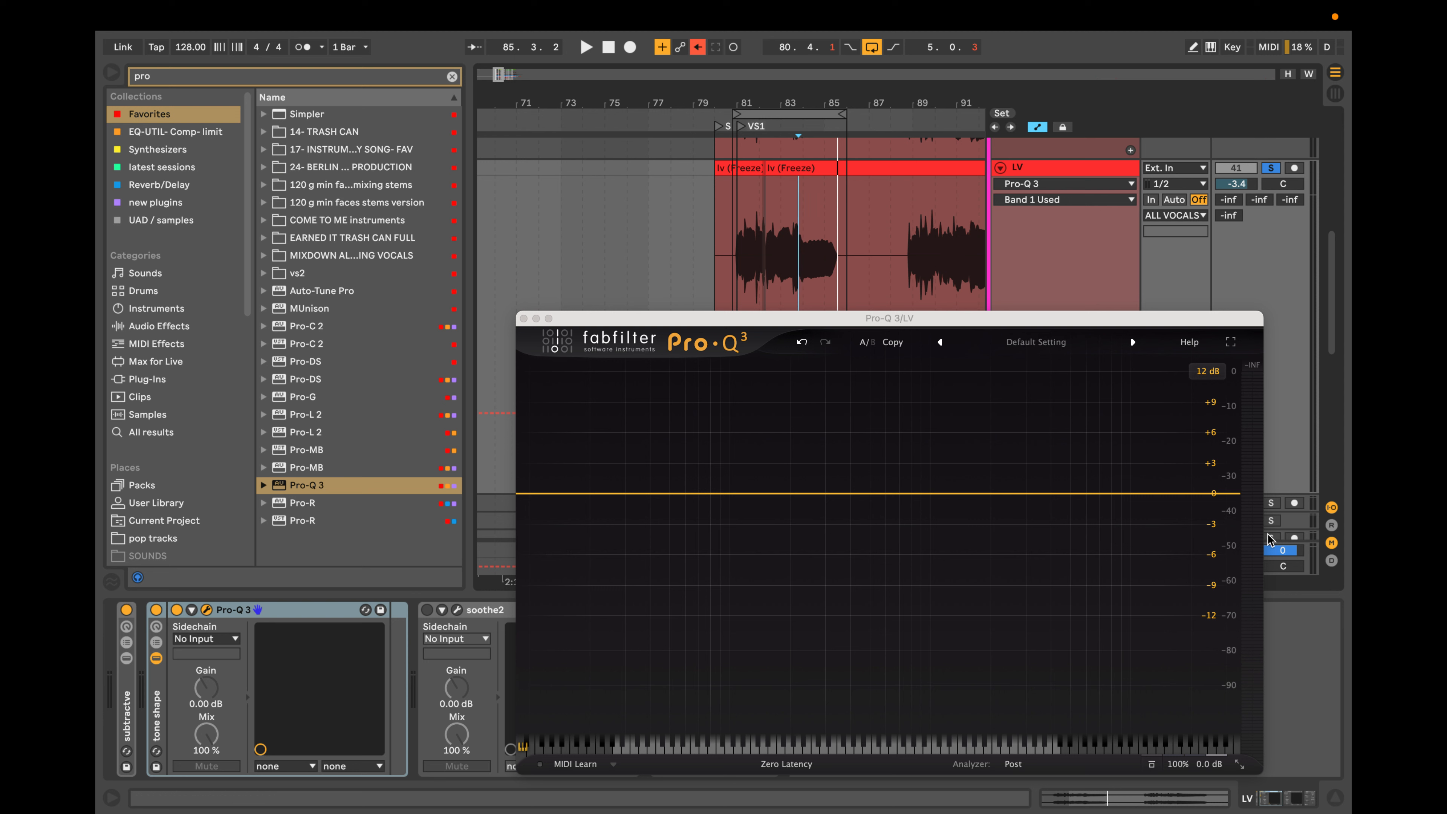
left_click_drag(1178, 486, 1167, 425)
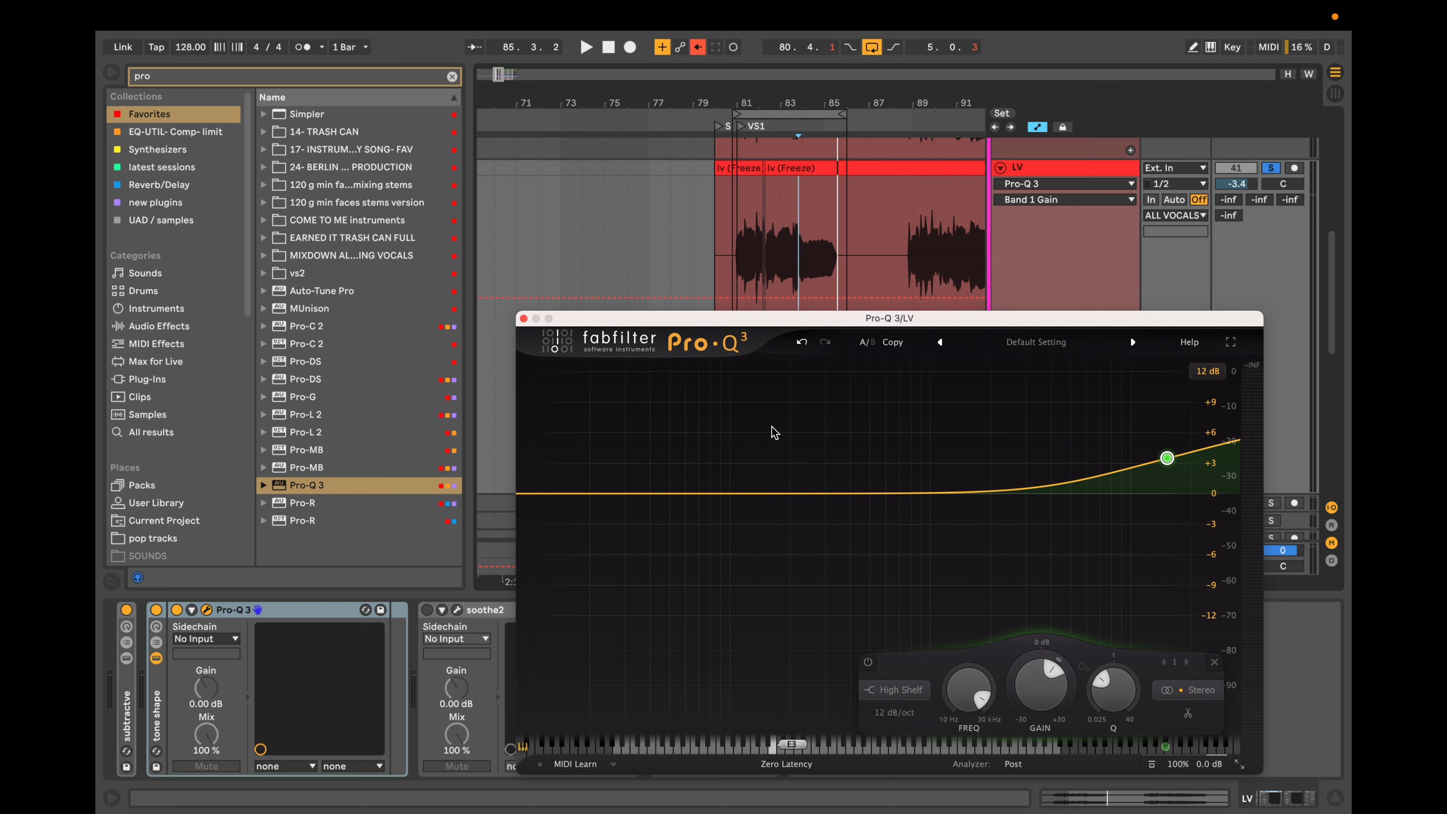
left_click_drag(773, 495, 789, 519)
mouse_move(953, 494)
left_mouse_down()
mouse_move(964, 485)
mouse_move(944, 476)
mouse_move(970, 485)
left_mouse_up()
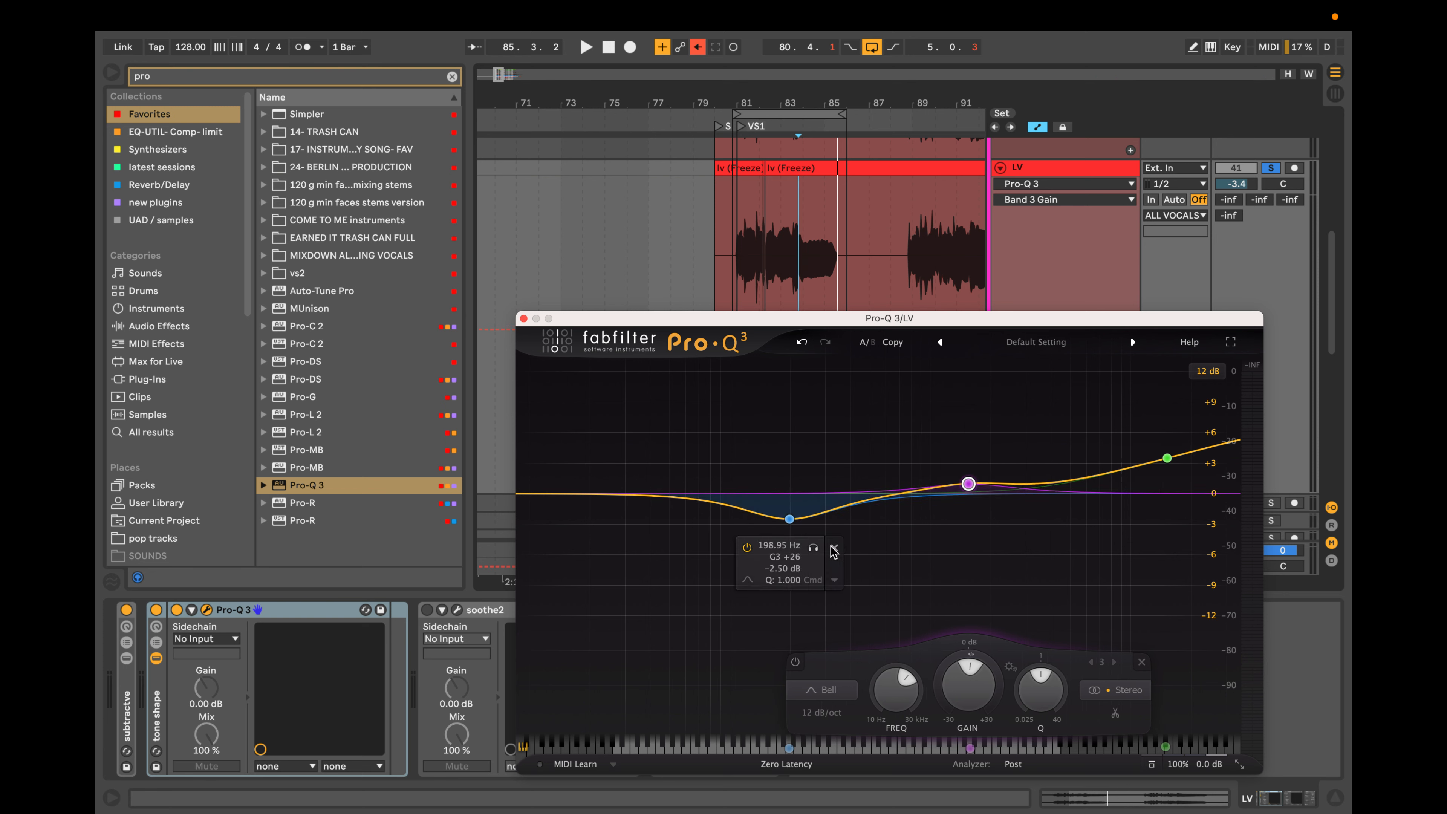
Narrow the low bell, try it as a boost of about 3.2 dB near 227 Hz, and remove that band.
double_click(790, 519)
left_click_drag(798, 494, 792, 511)
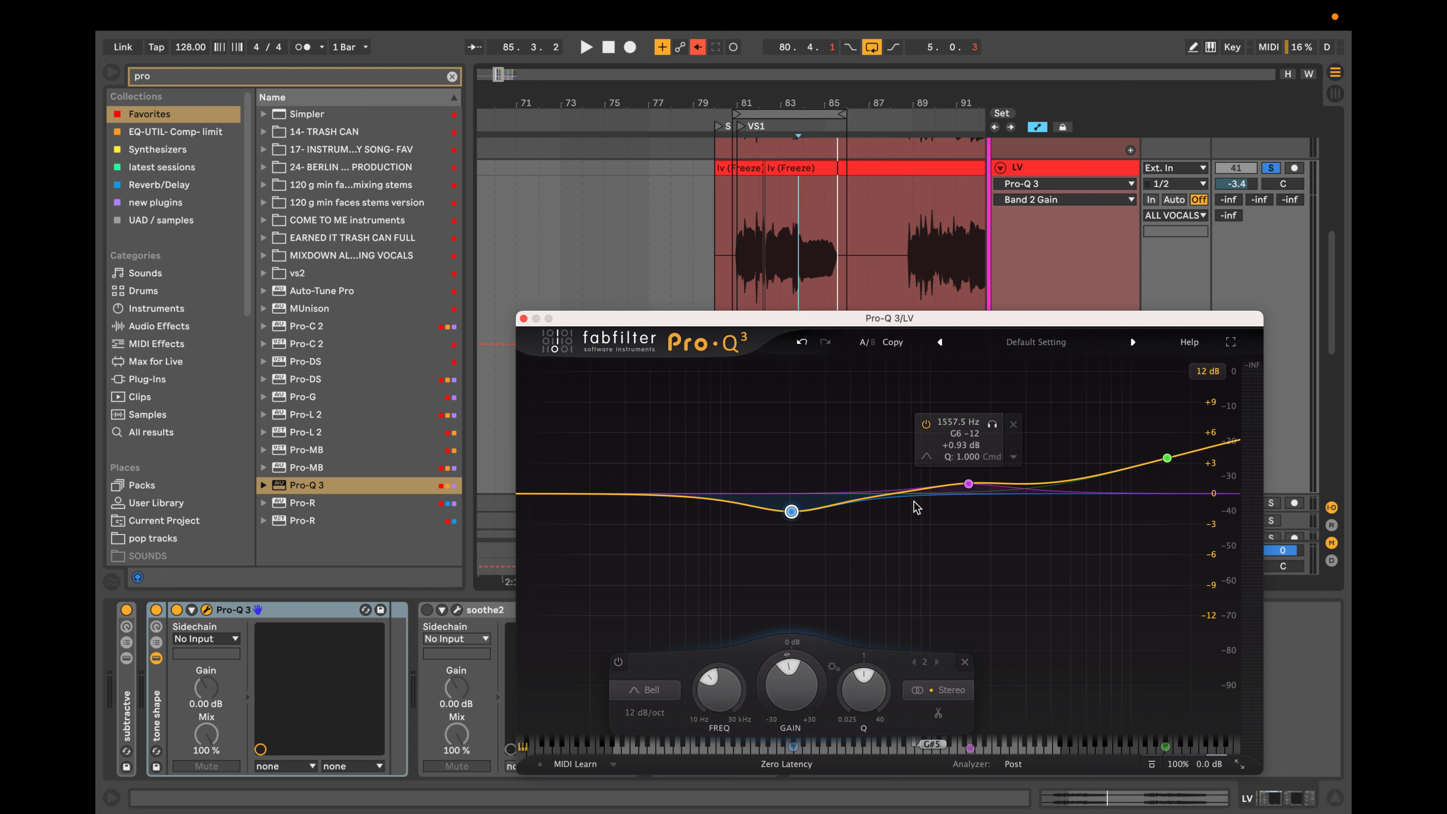
scroll(795, 512, "up", 8)
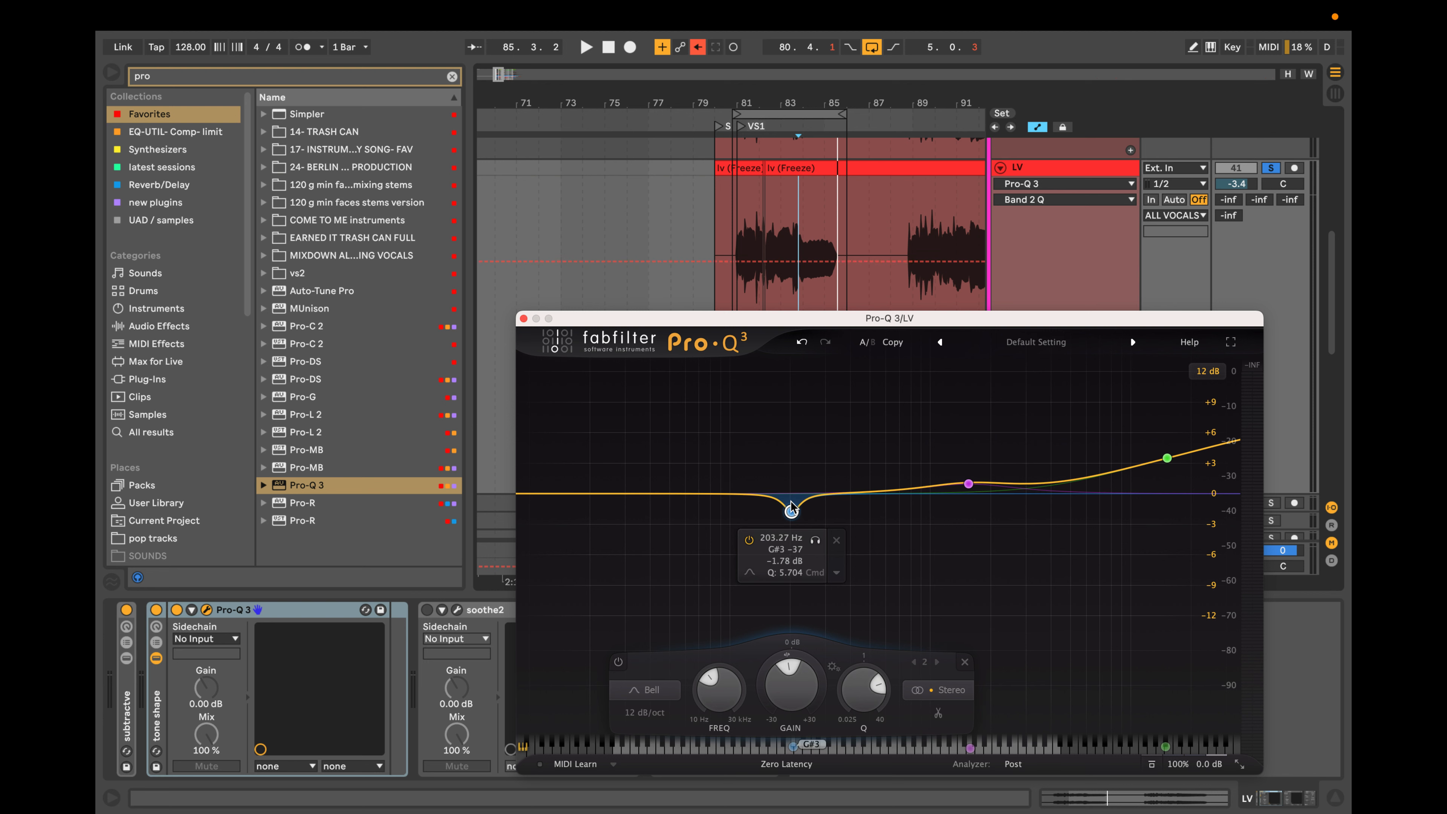
scroll(792, 511, "up", 1)
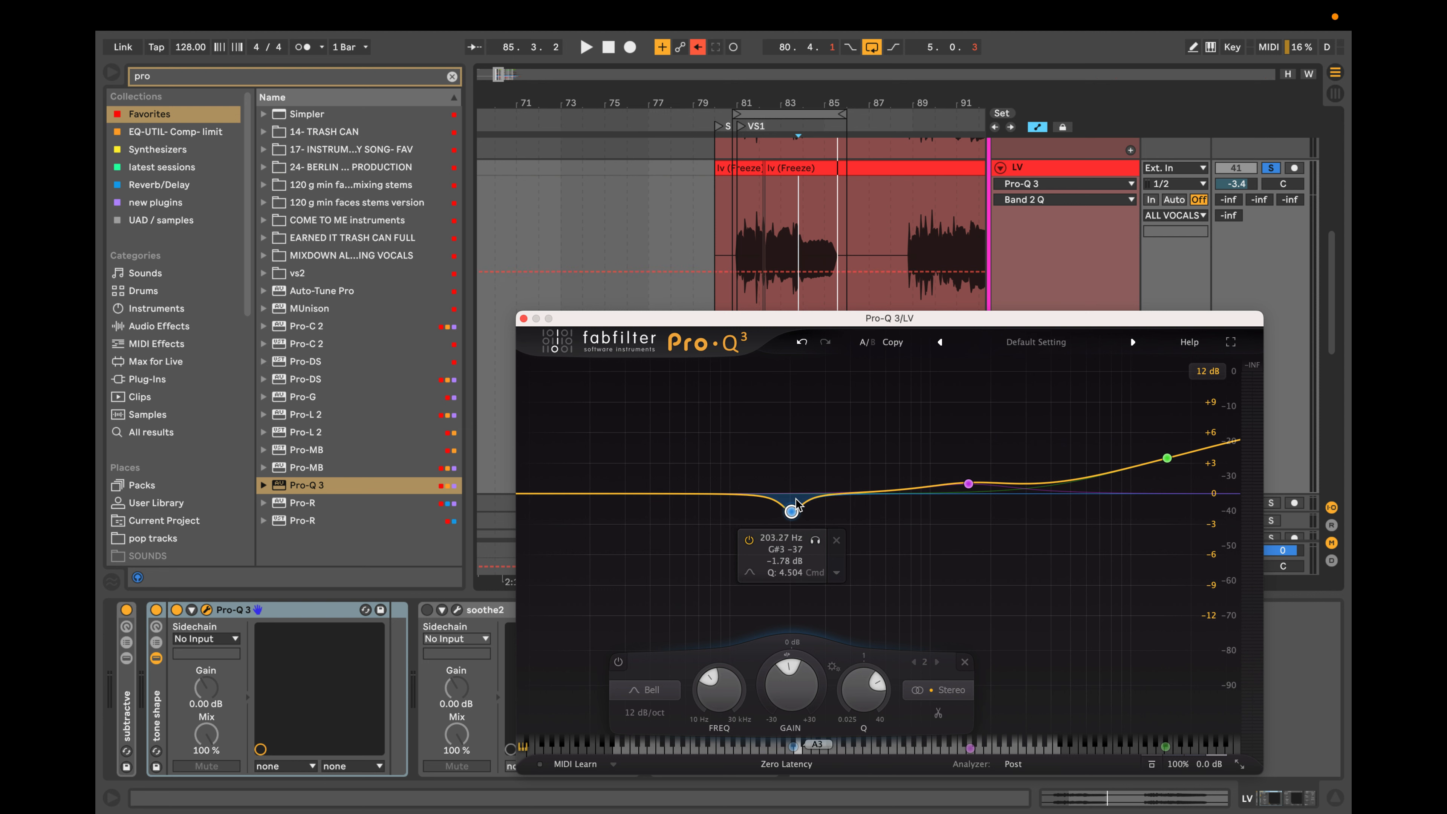
left_click_drag(792, 512, 800, 465)
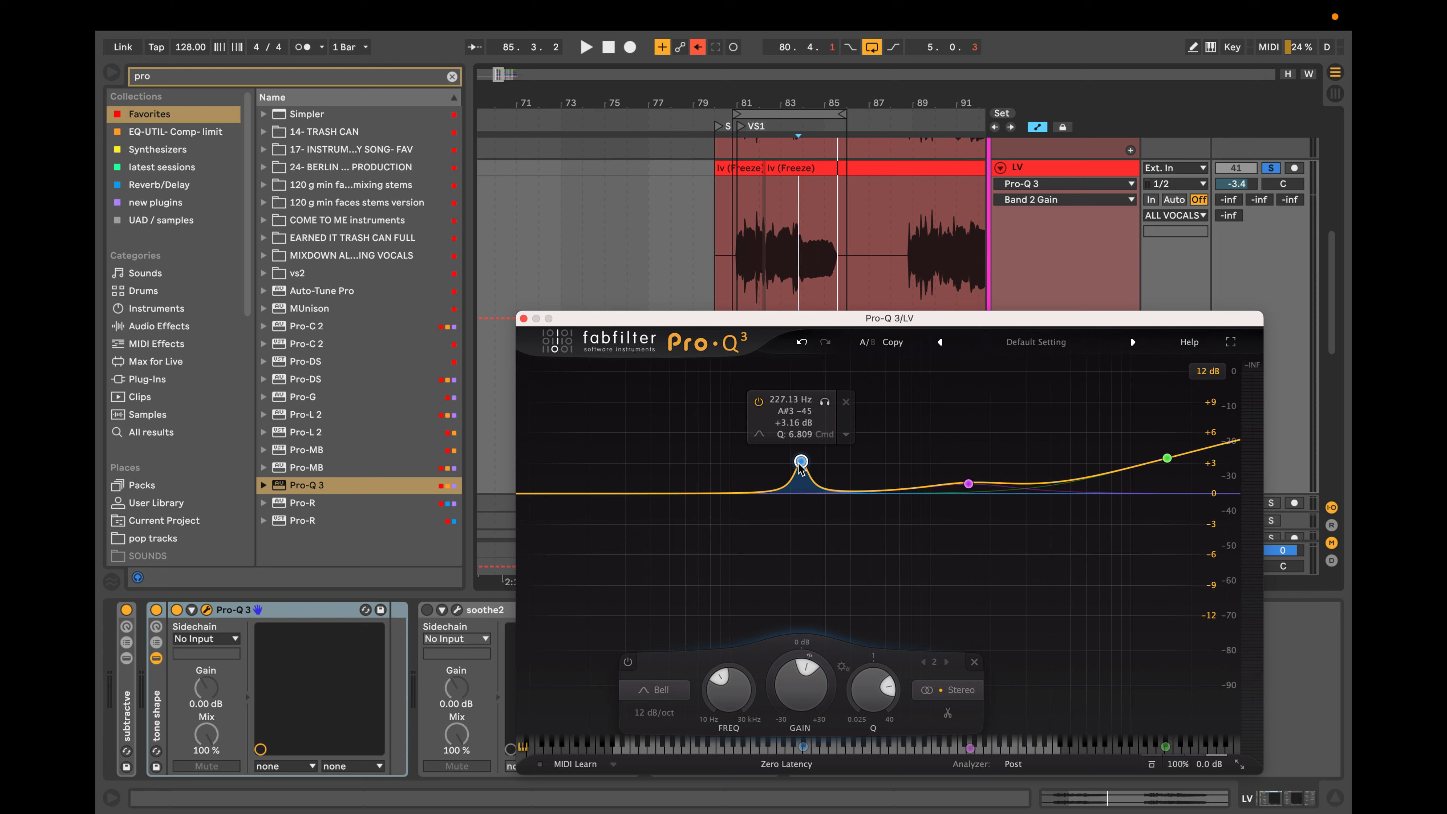
left_click(846, 402)
Add a broad low bell, shape it into a cut near 157 Hz, and set the midrange bell to about +2.1 dB near 770 Hz.
left_click_drag(817, 490, 740, 484)
left_click_drag(979, 484, 914, 494)
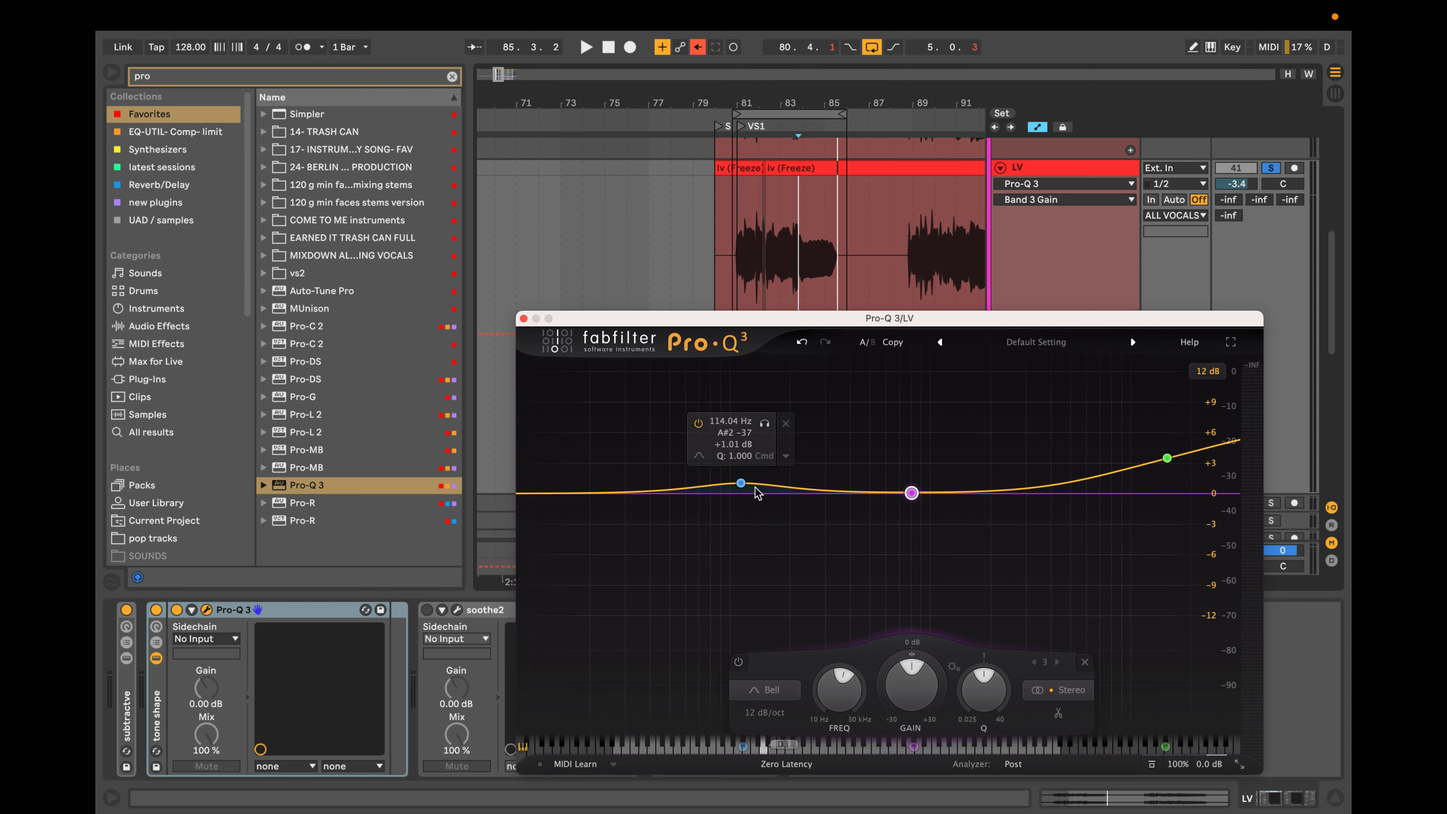
left_click_drag(742, 484, 767, 505)
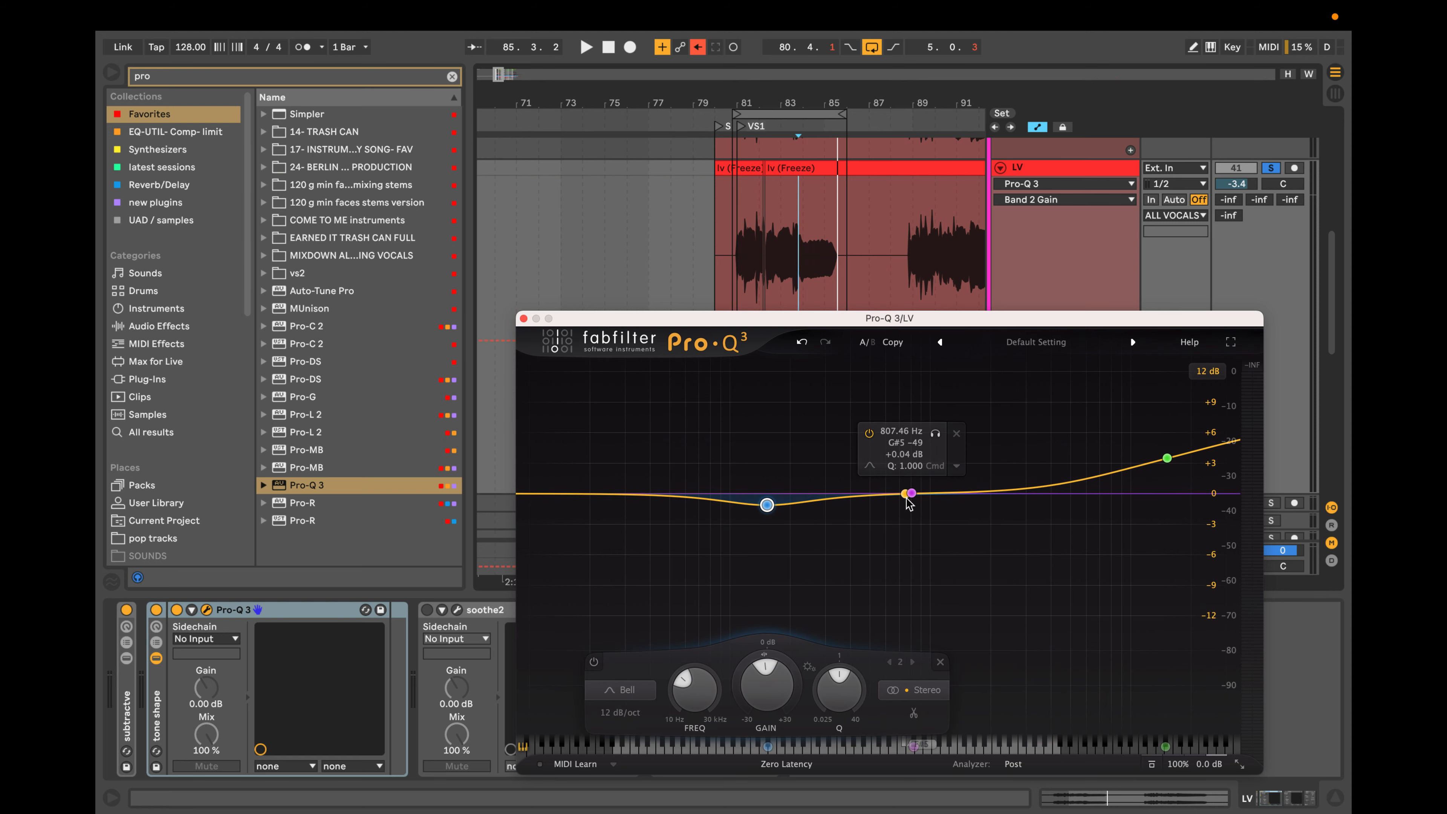
left_click_drag(912, 494, 909, 485)
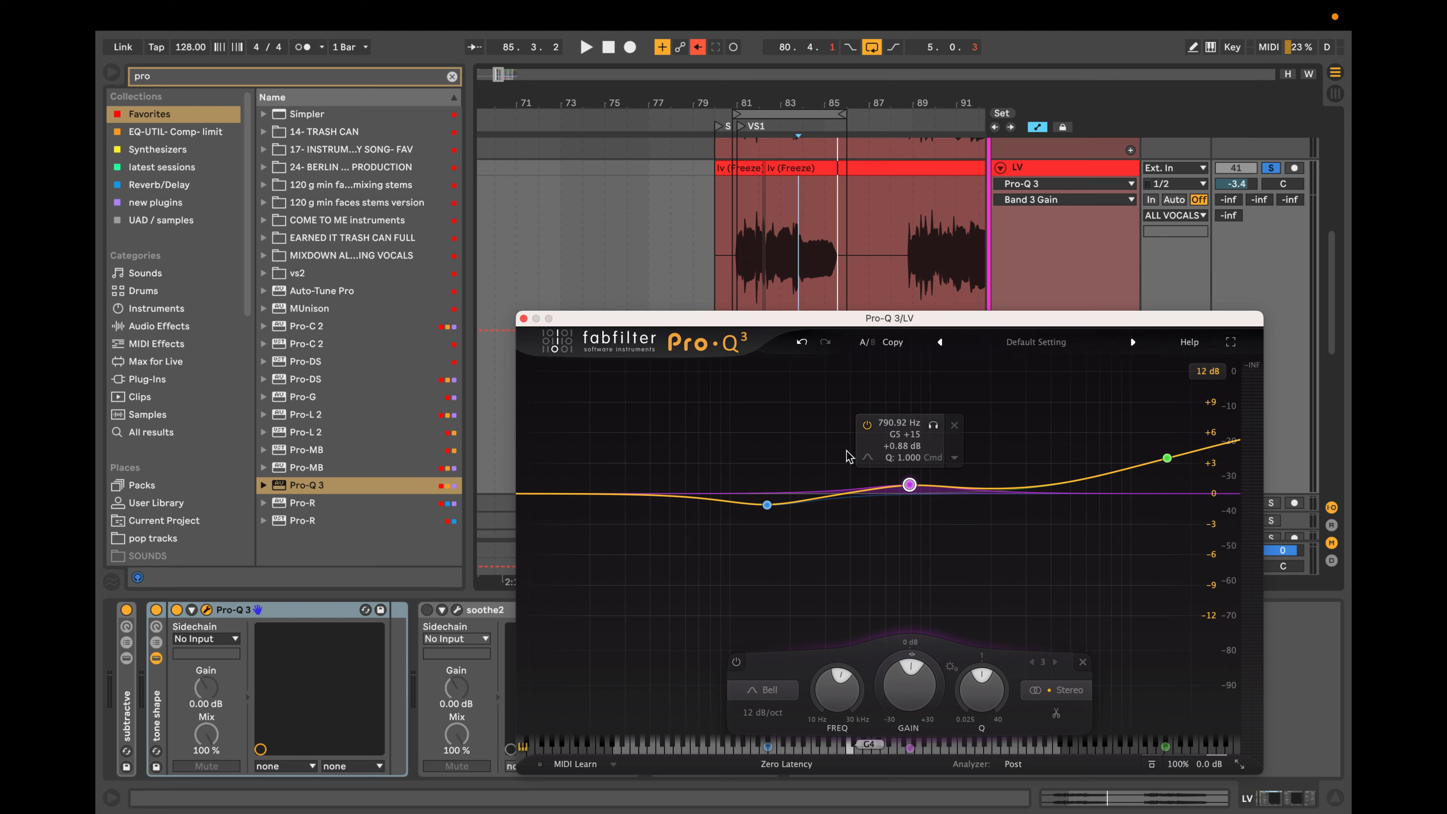
left_click(768, 505)
left_click_drag(767, 505, 769, 513)
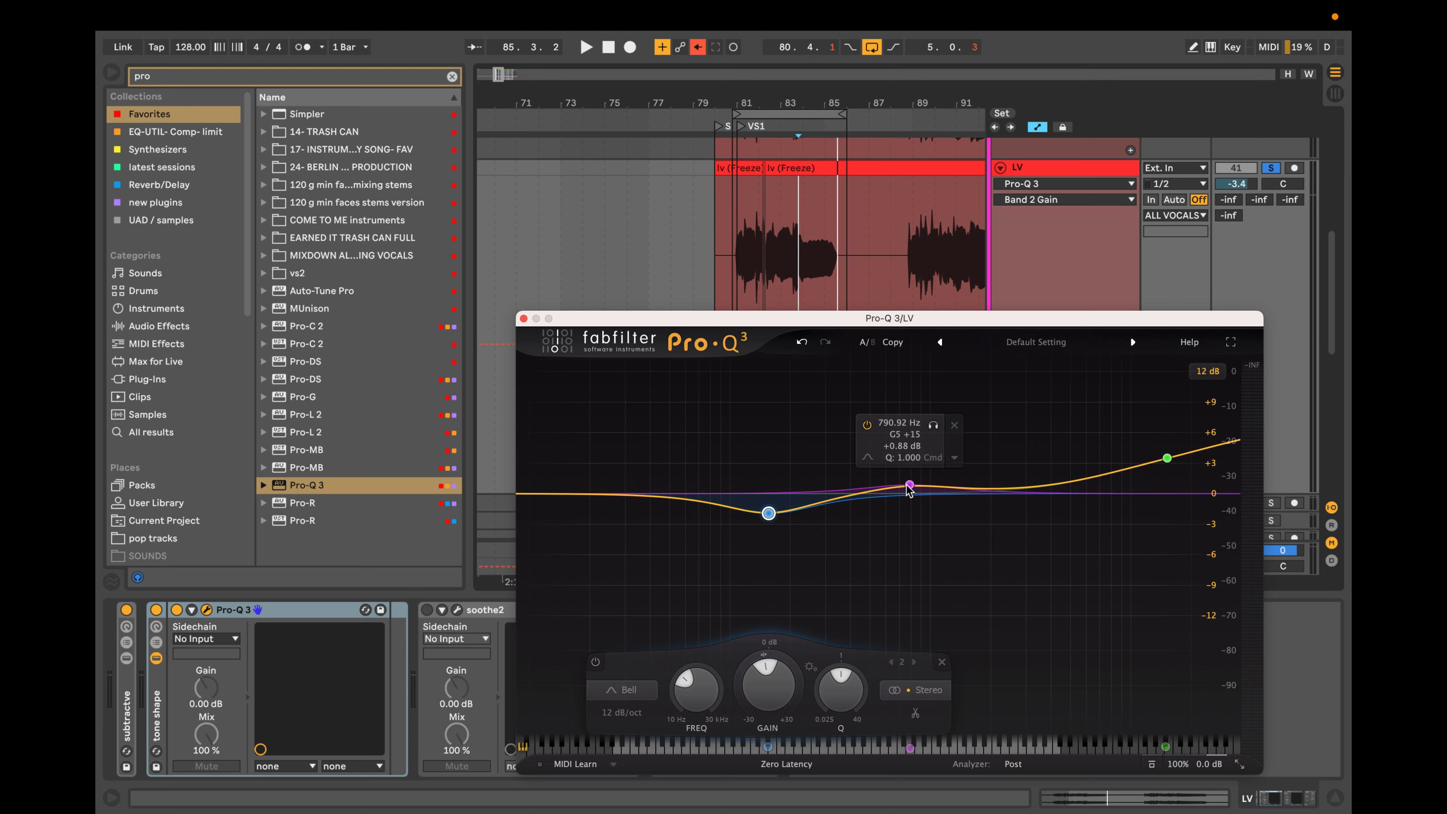
left_click_drag(910, 485, 907, 473)
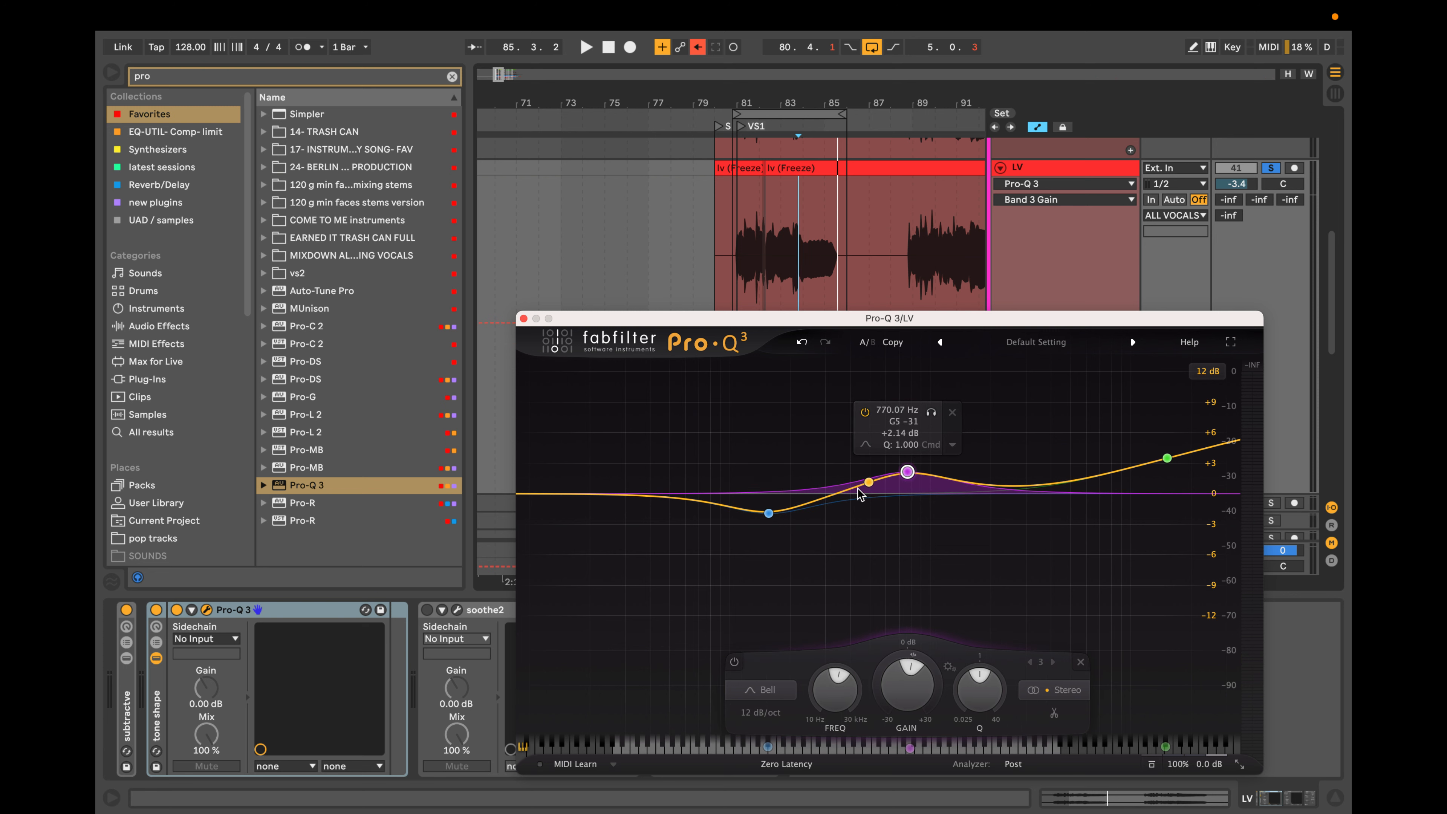
left_click_drag(768, 514, 769, 519)
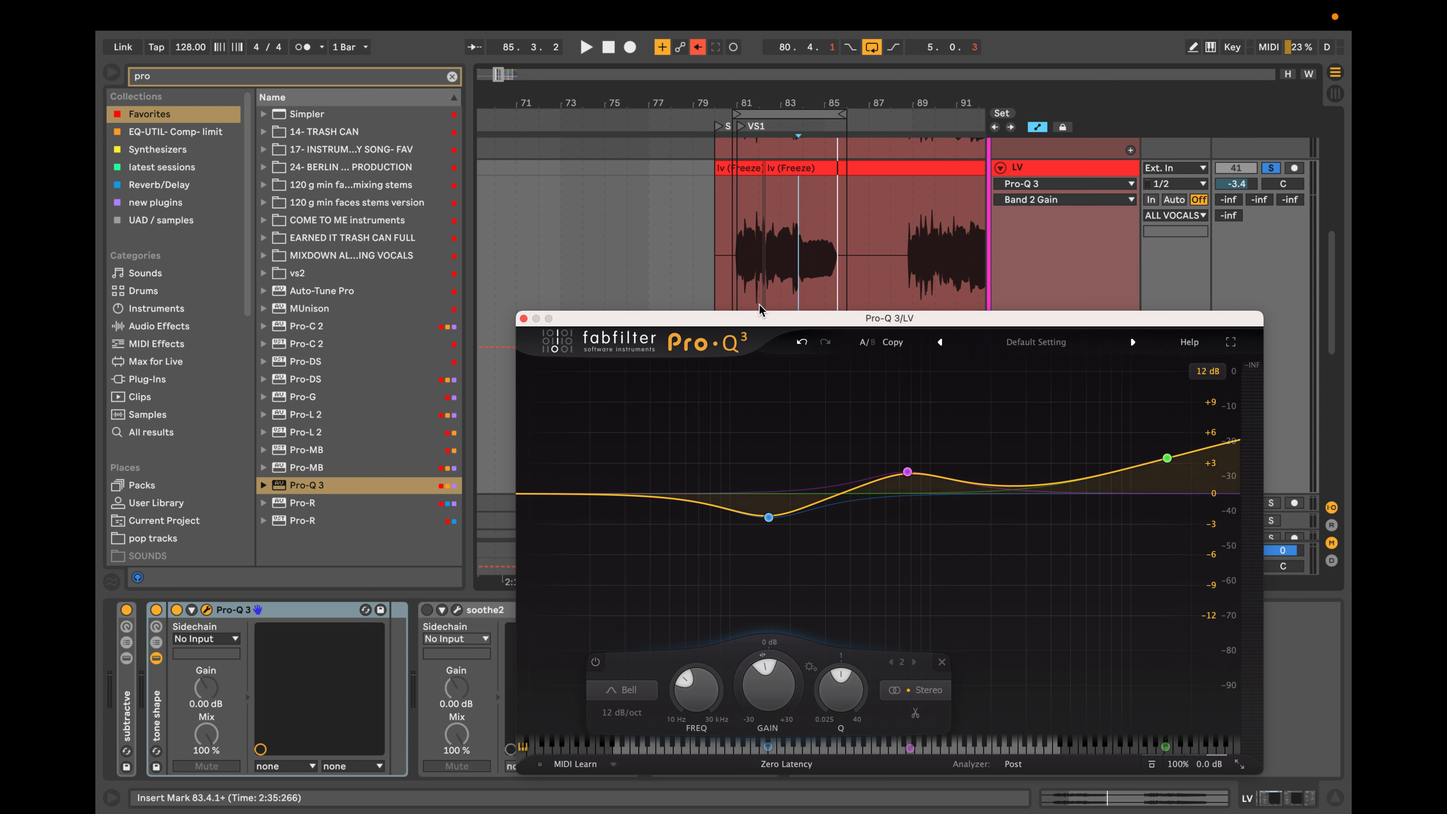
left_click_drag(1002, 490, 997, 531)
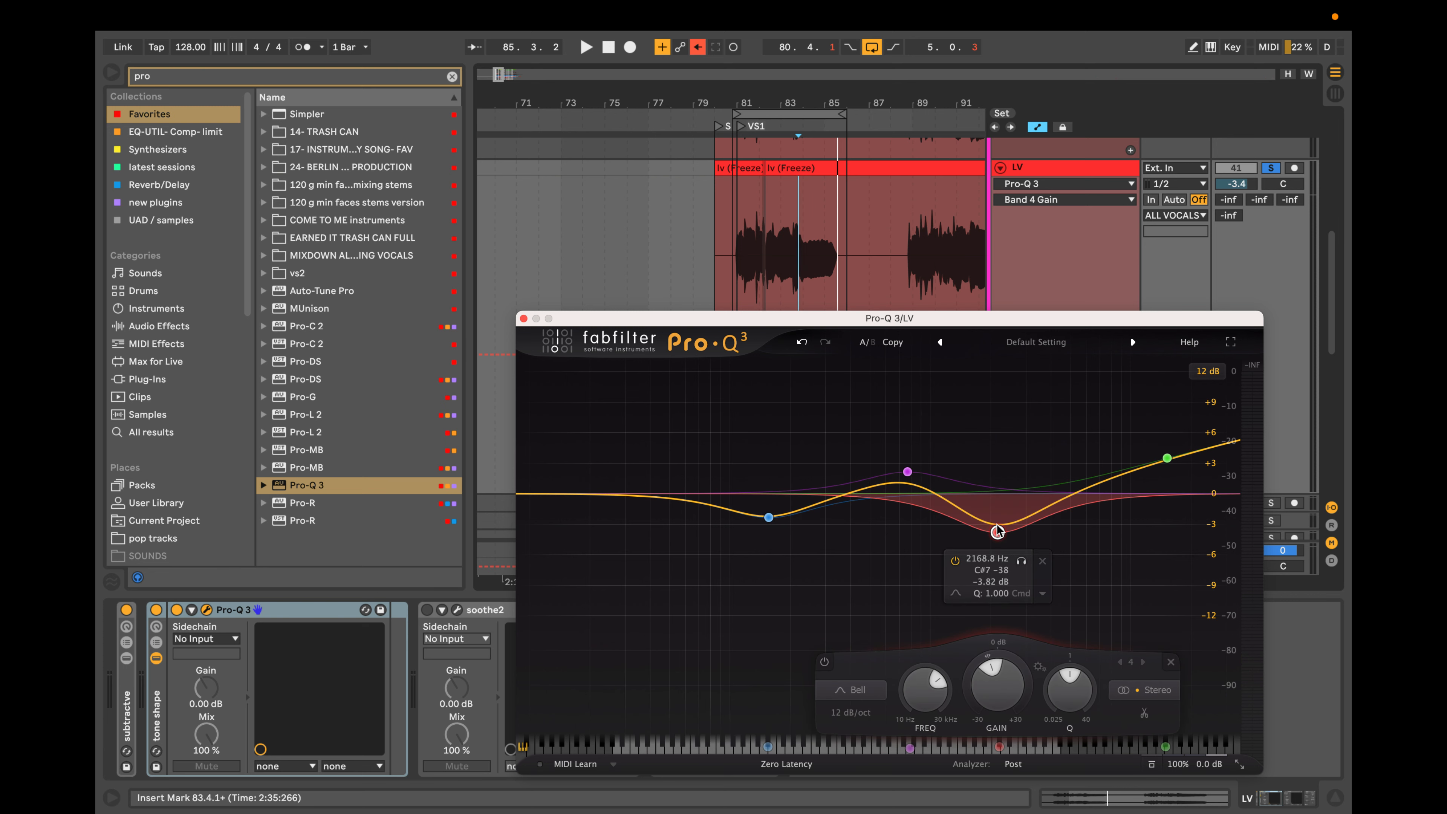
scroll(997, 531, "up", 6)
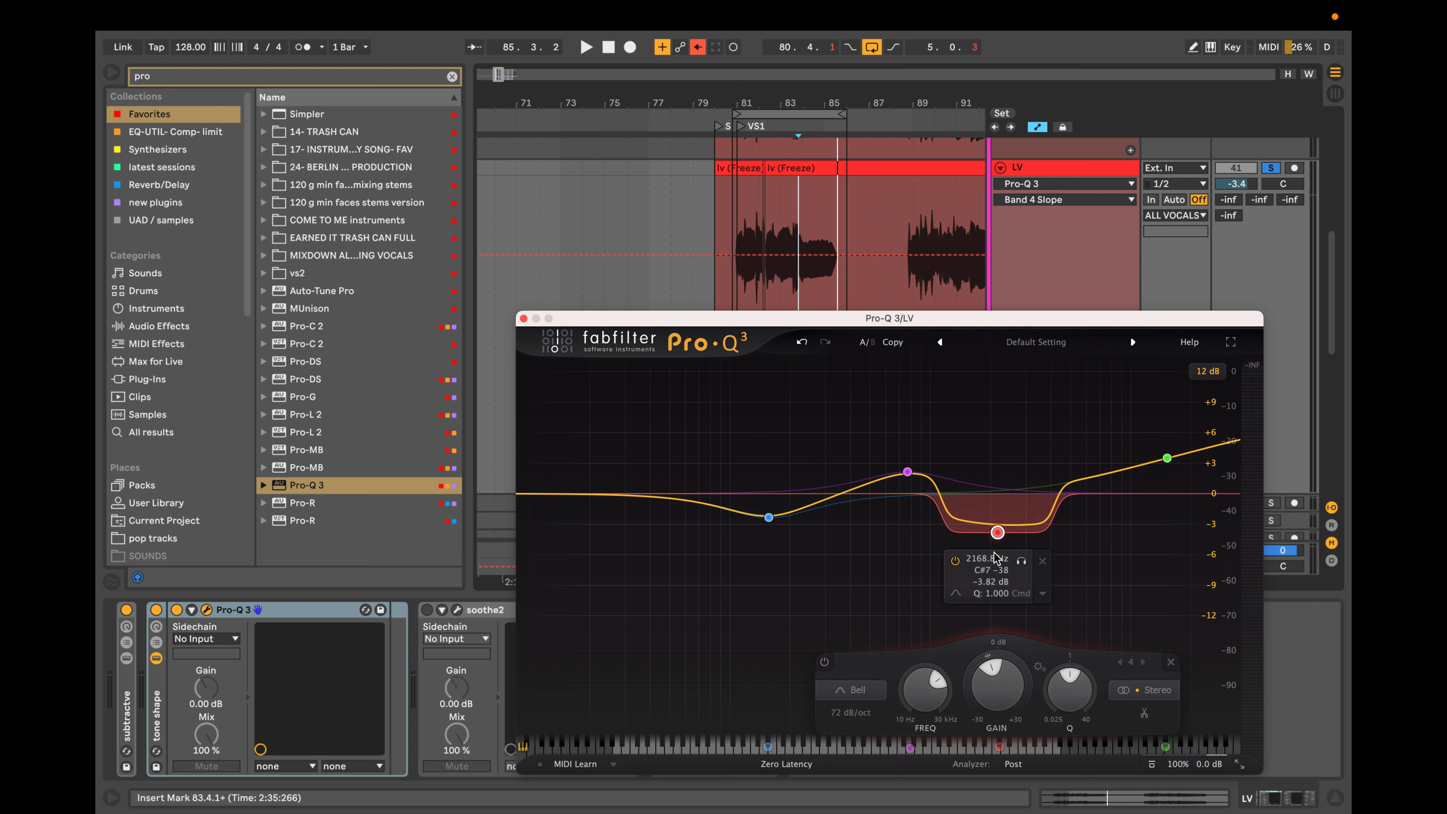
left_click(1043, 561)
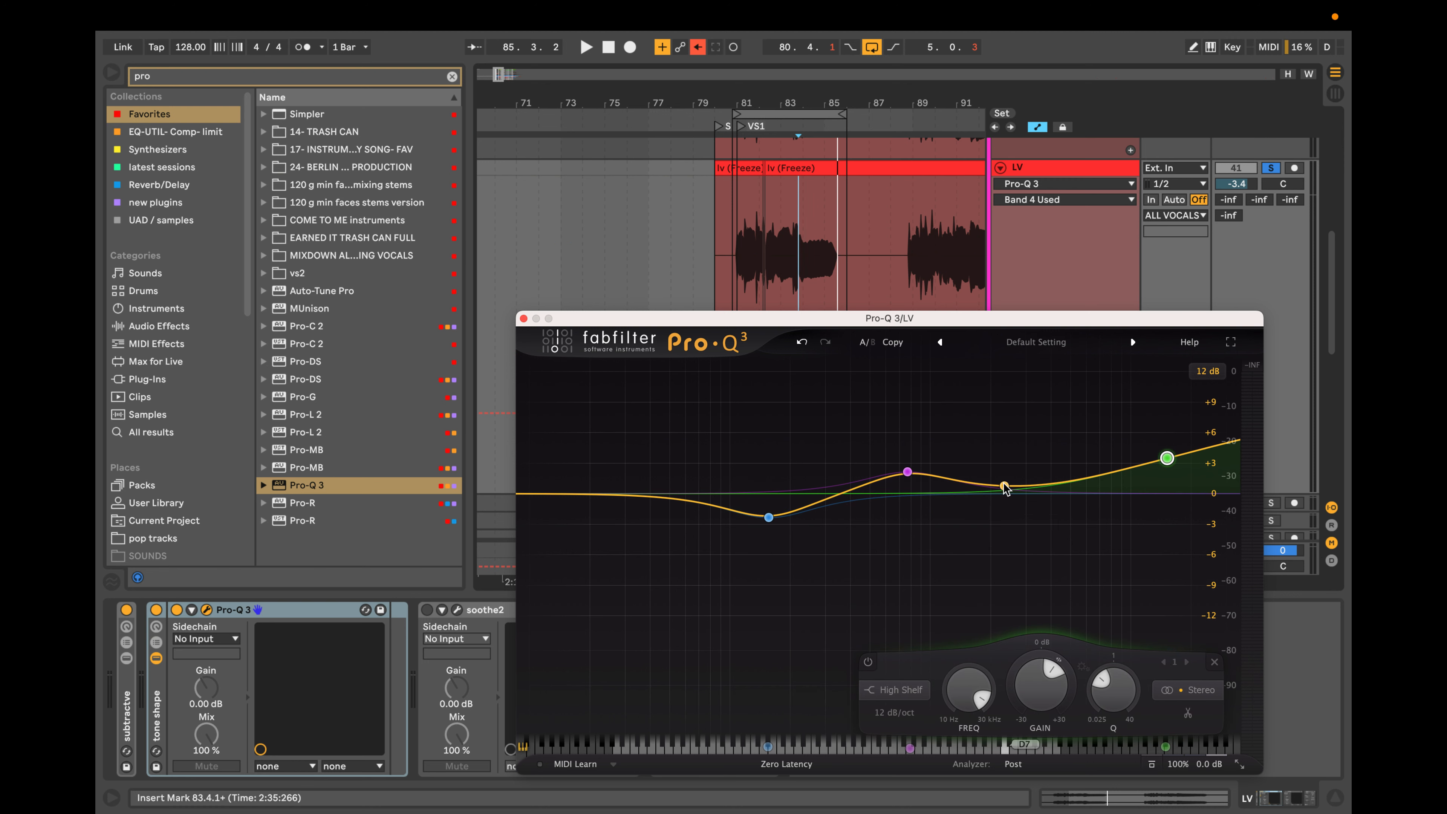
Add a narrow dynamic bell cut of about 1.4 dB near 2291 Hz with a Q of about 13.
left_click_drag(1003, 487, 1002, 507)
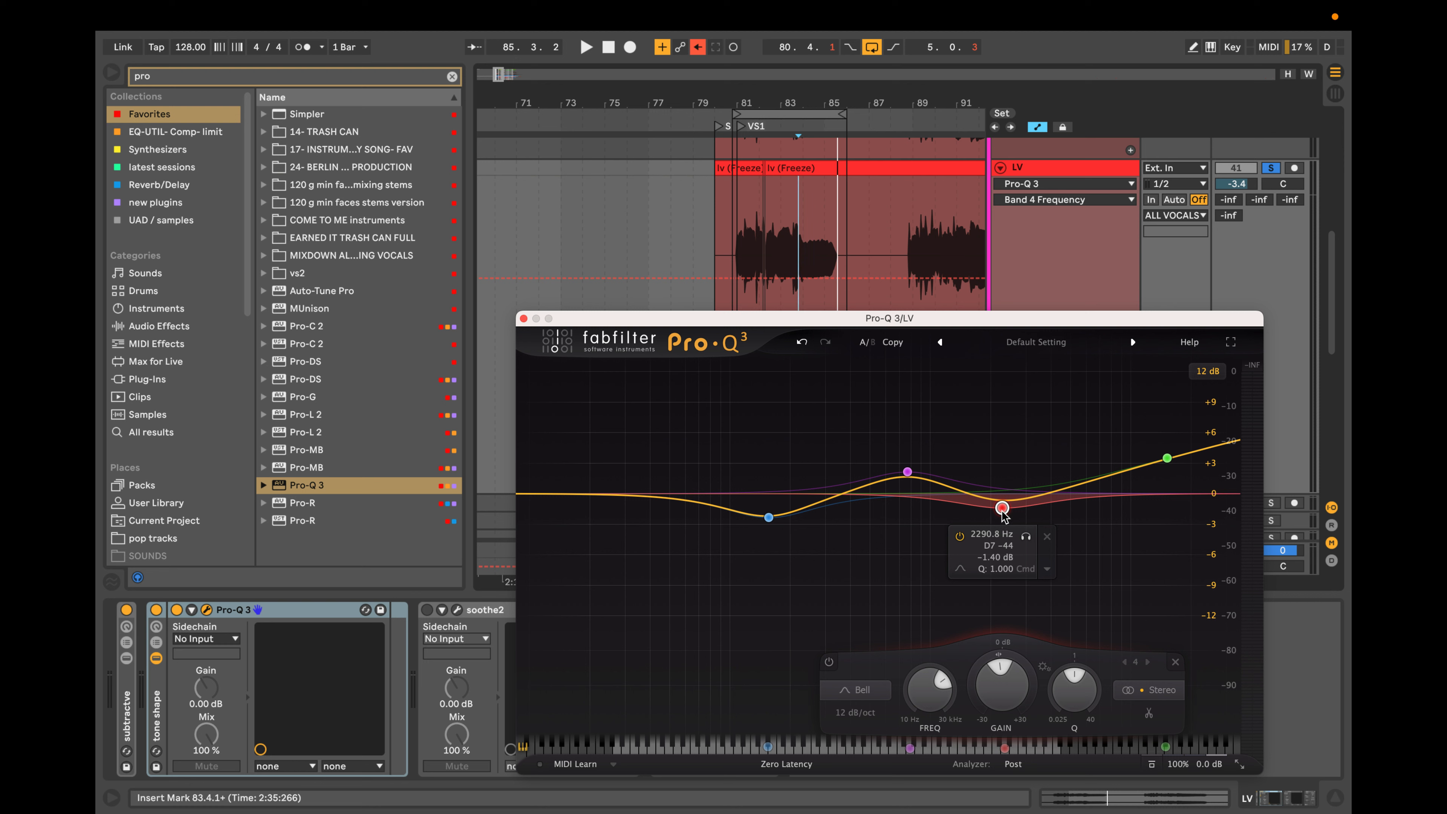
scroll(1002, 512, "up", 10)
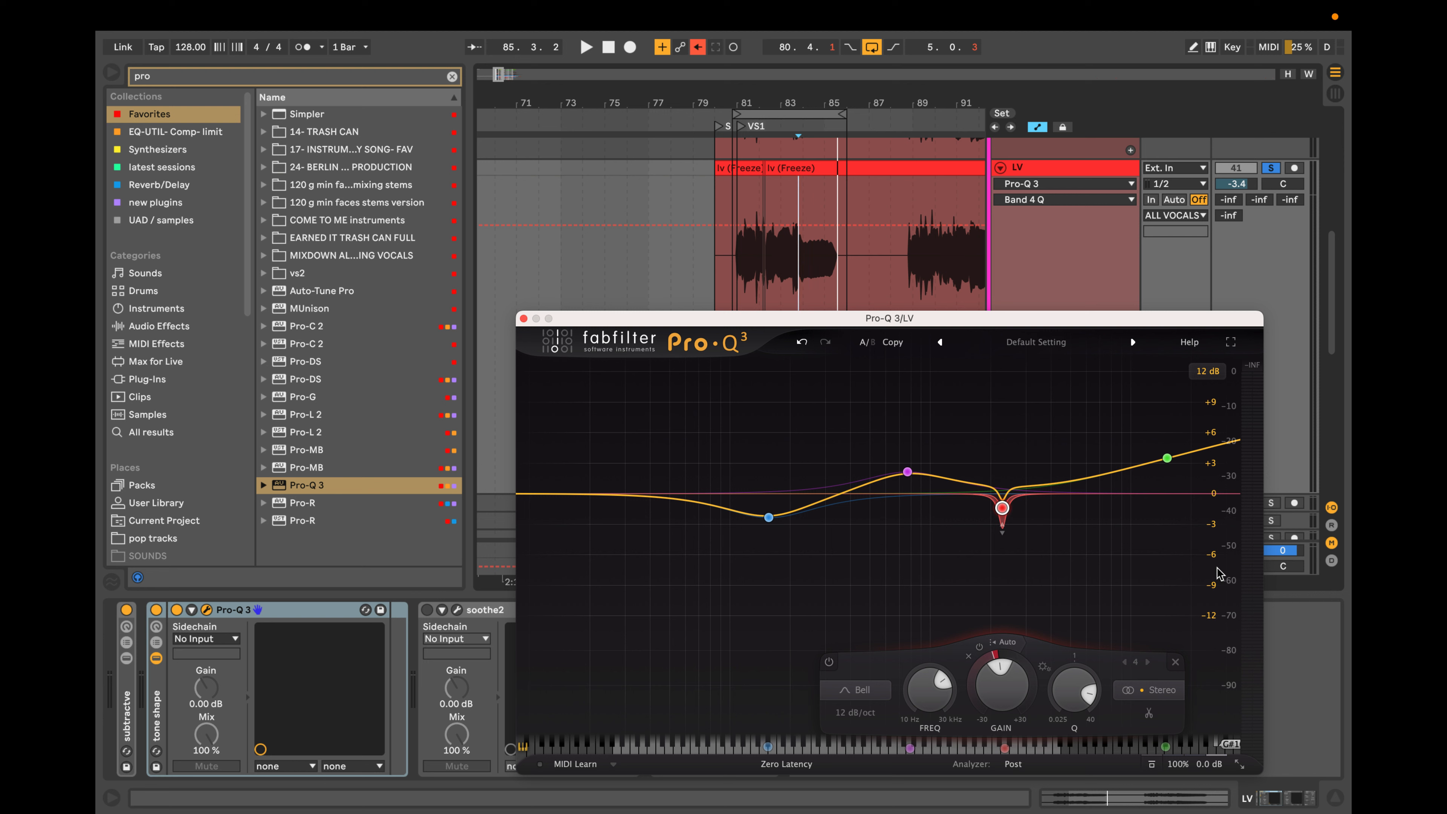
Raise the midrange bell to about +3 dB near 783 Hz and deepen the low bell to about -3.2 dB near 157 Hz.
left_click(908, 471)
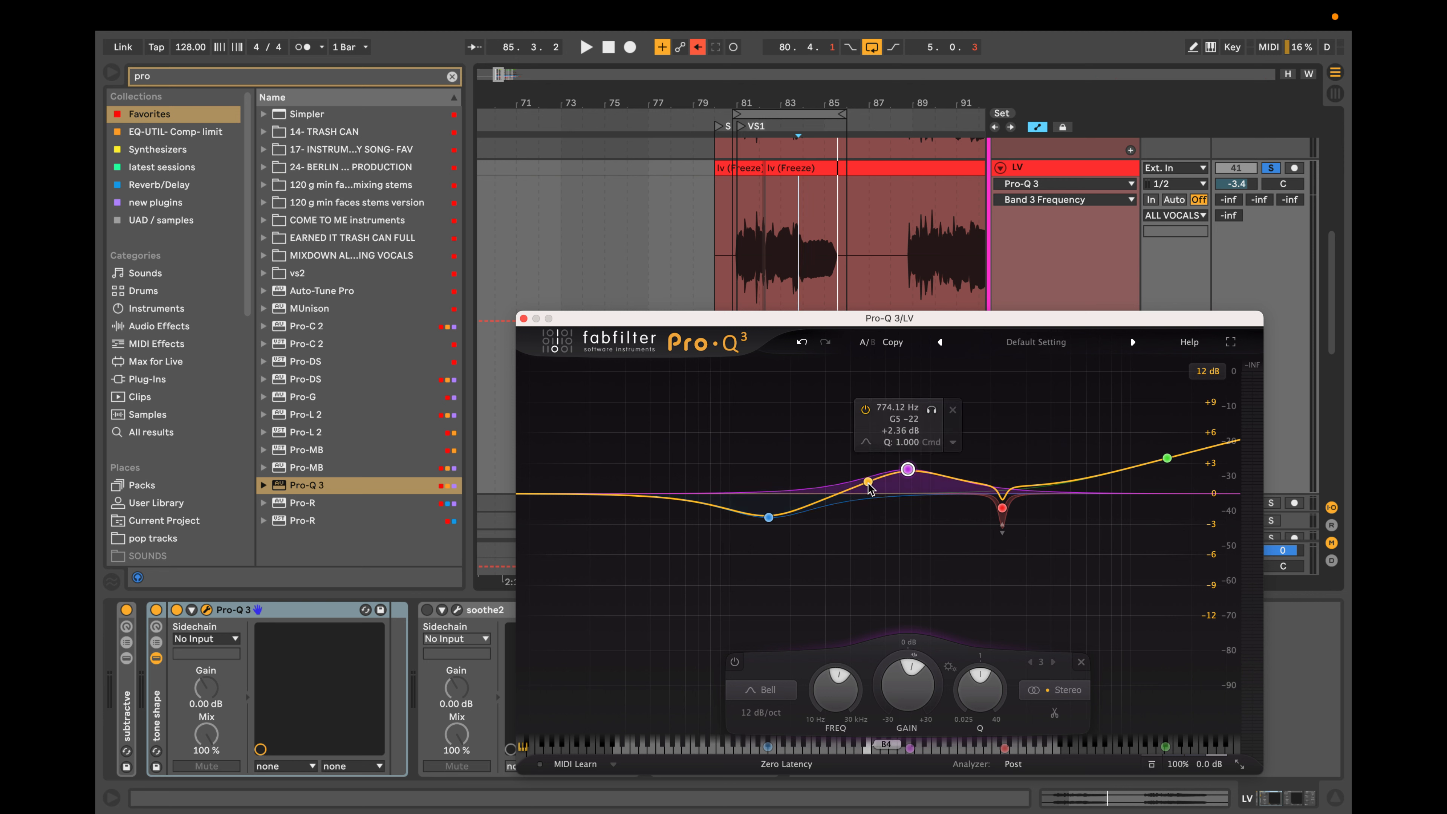
left_click_drag(909, 472, 910, 465)
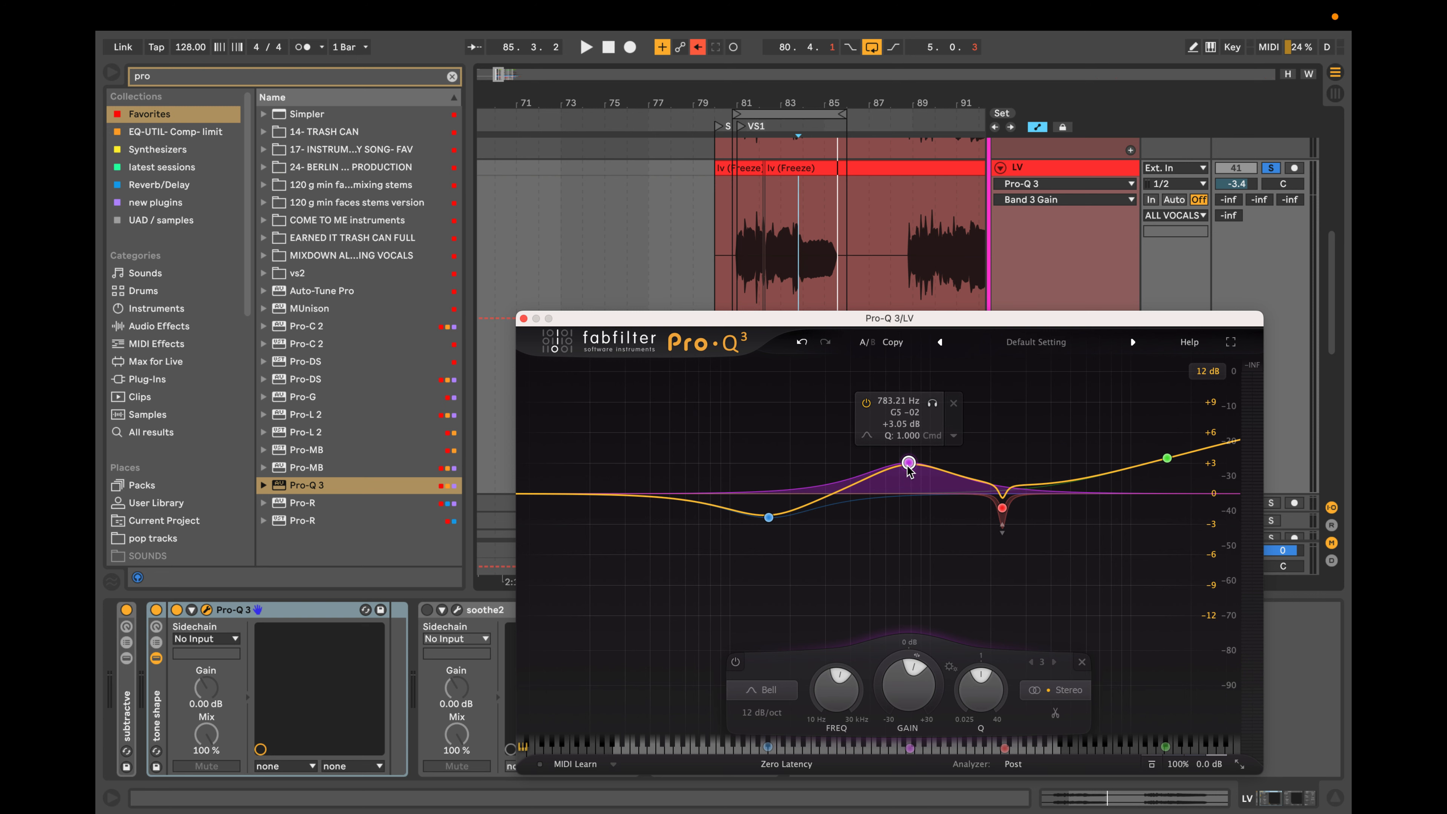
left_click_drag(772, 519, 770, 528)
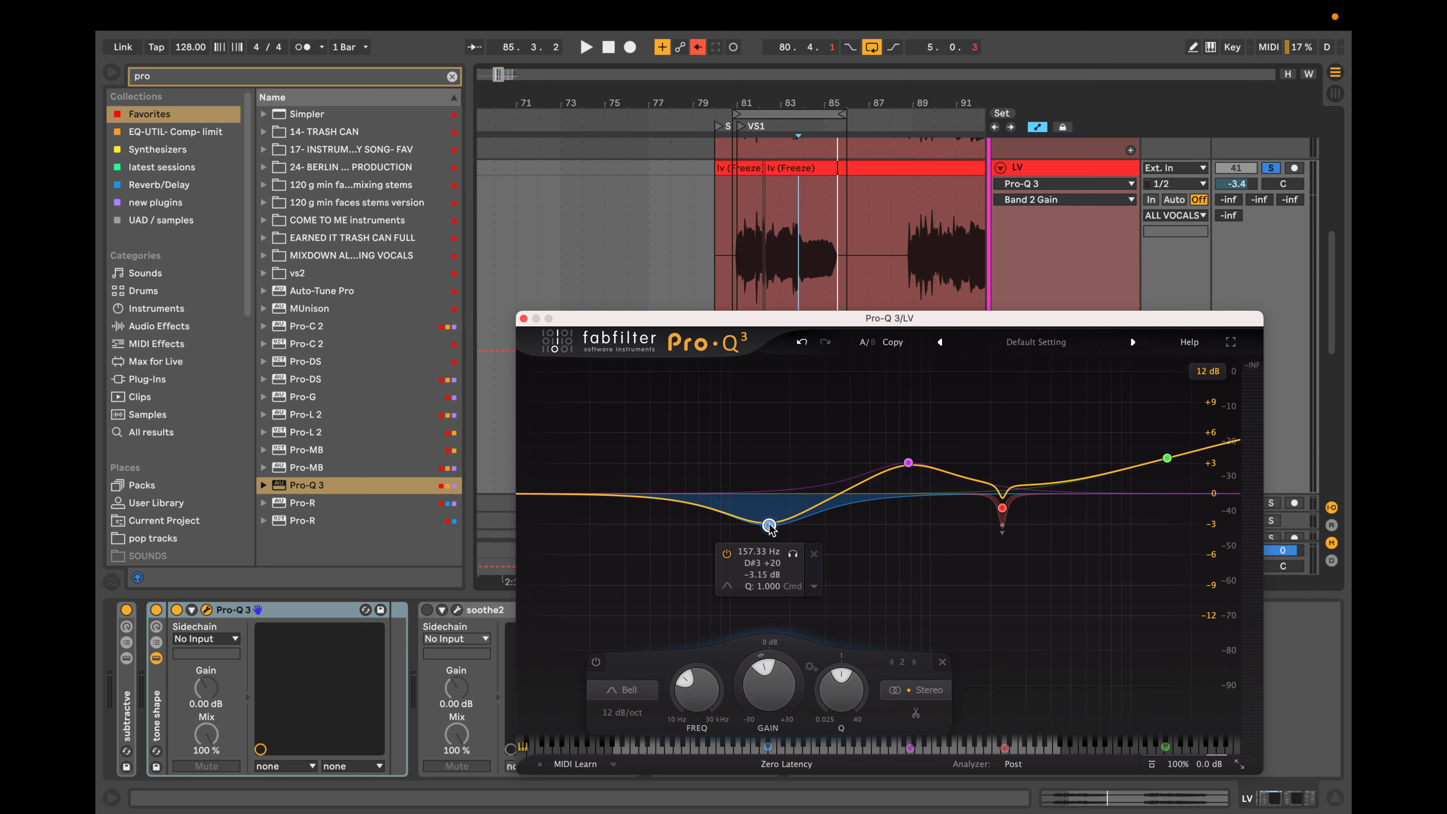
Replace the midrange bell with a bell boost of about 2.1 dB near 258 Hz with a Q of about 1.9.
left_click_drag(909, 463, 882, 467)
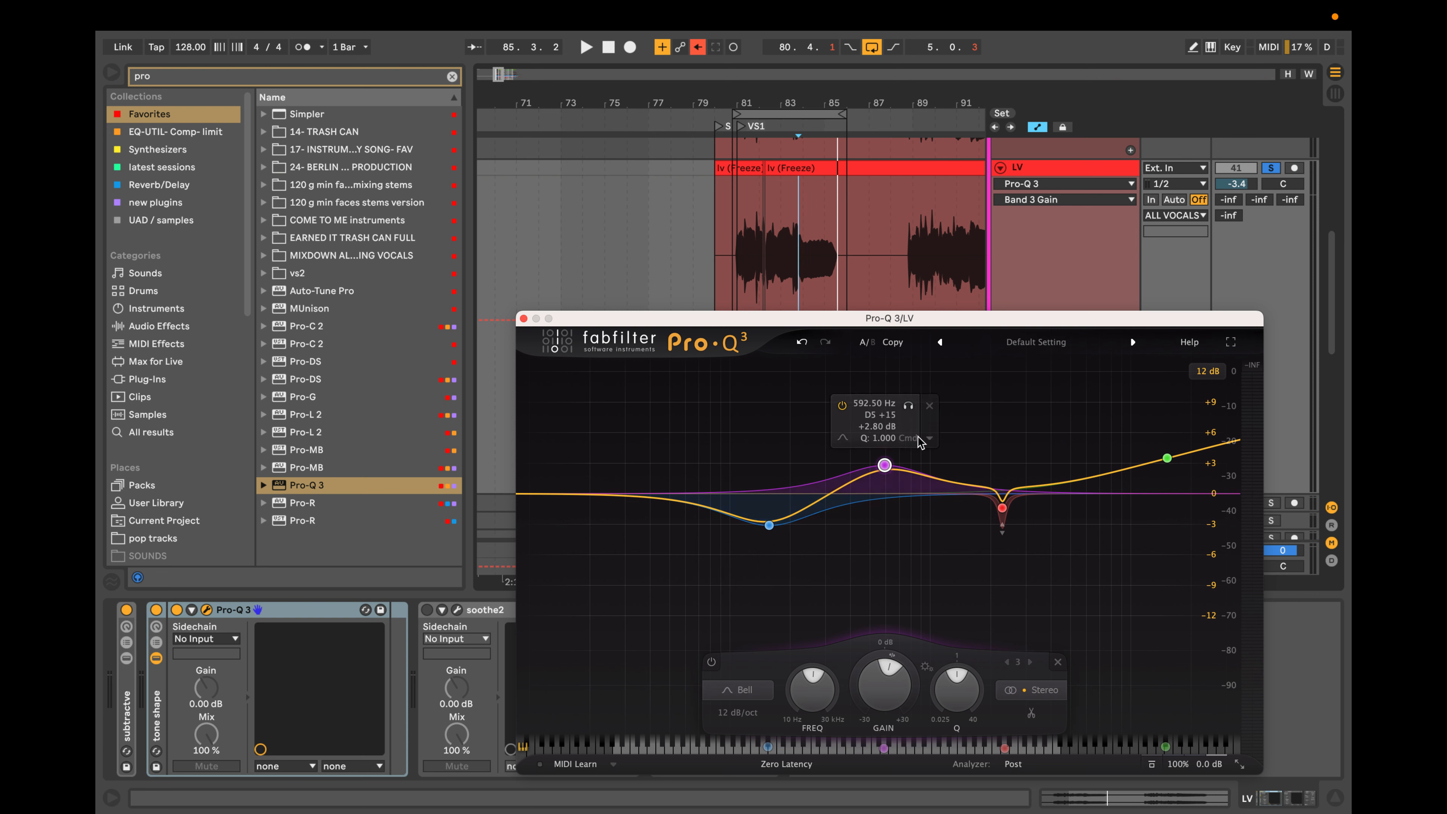
left_click(933, 408)
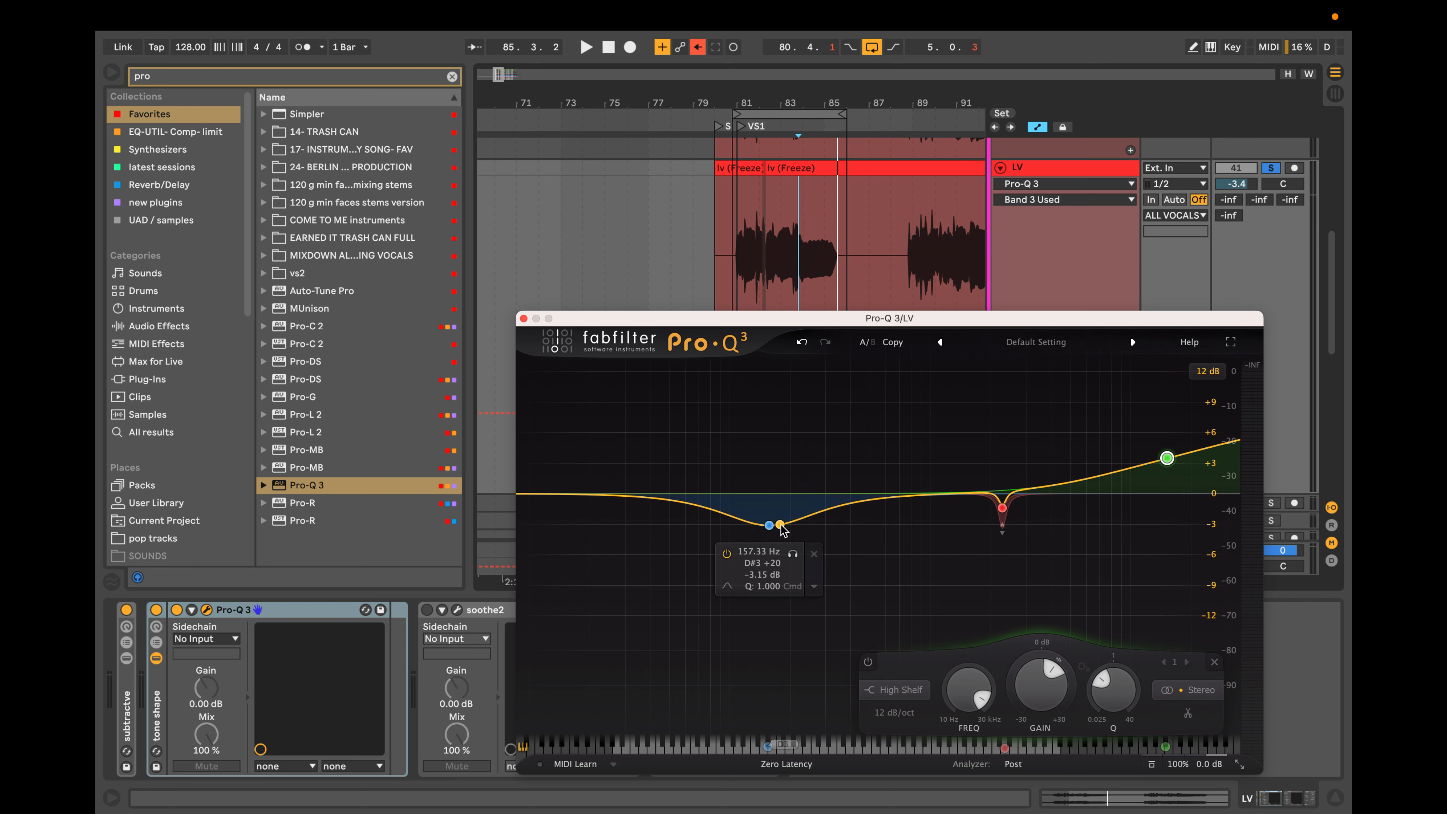
mouse_move(811, 519)
left_mouse_down()
mouse_move(813, 479)
mouse_move(812, 491)
left_mouse_up()
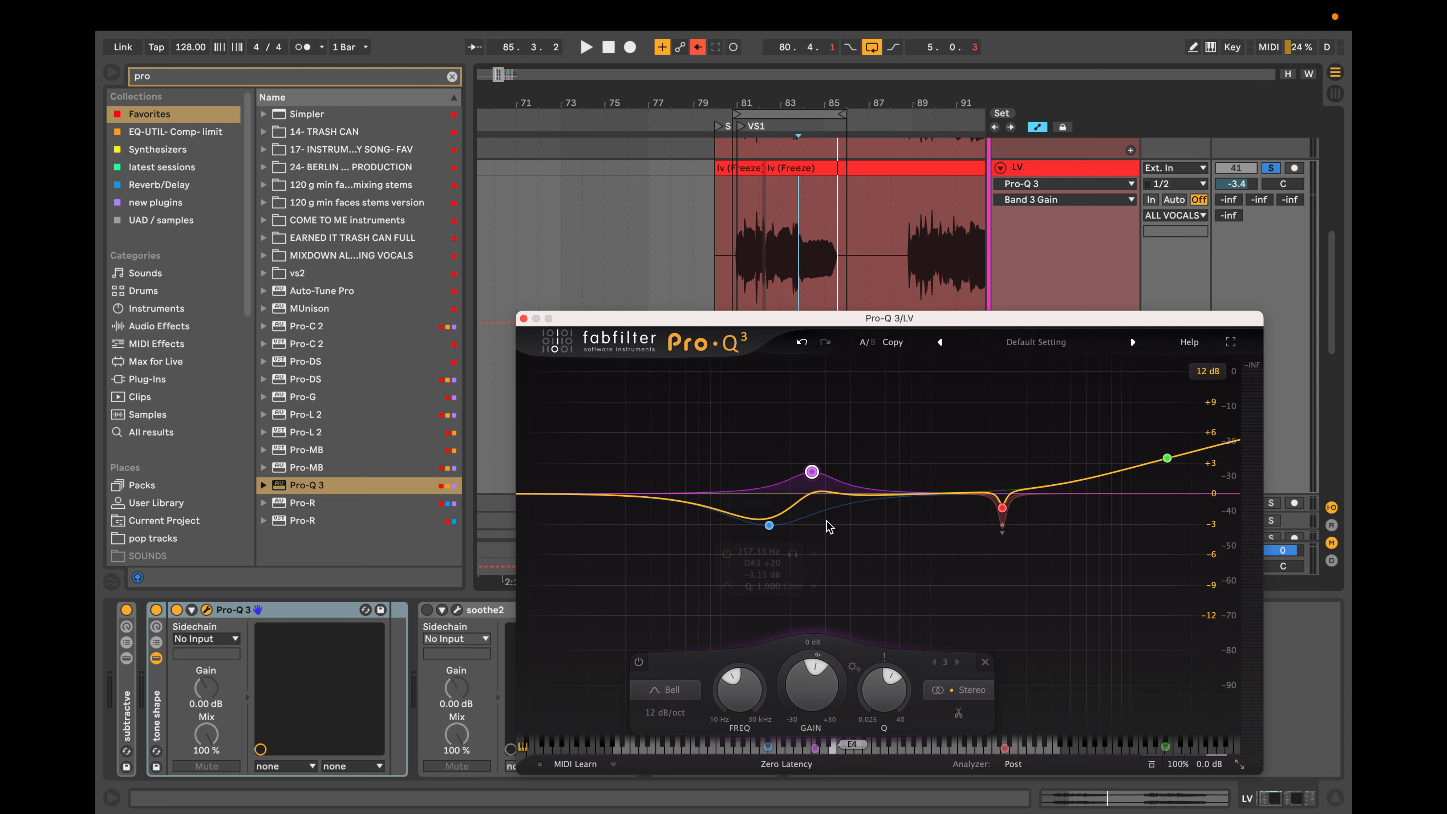
mouse_move(806, 482)
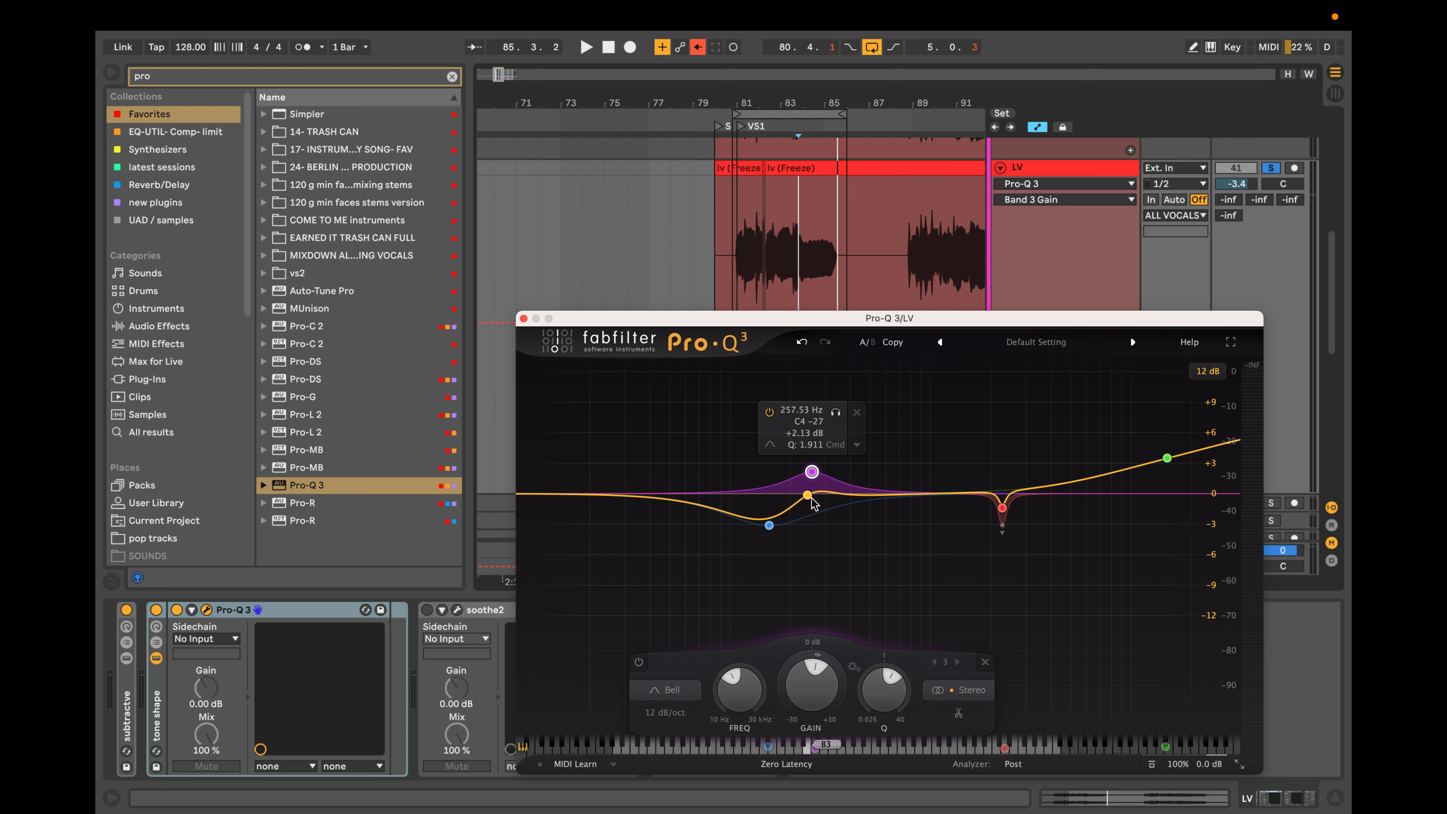
Raise the high-shelf band to about +20 dB near 17.6 kHz.
left_click(1167, 460)
left_click_drag(1167, 460, 1200, 432)
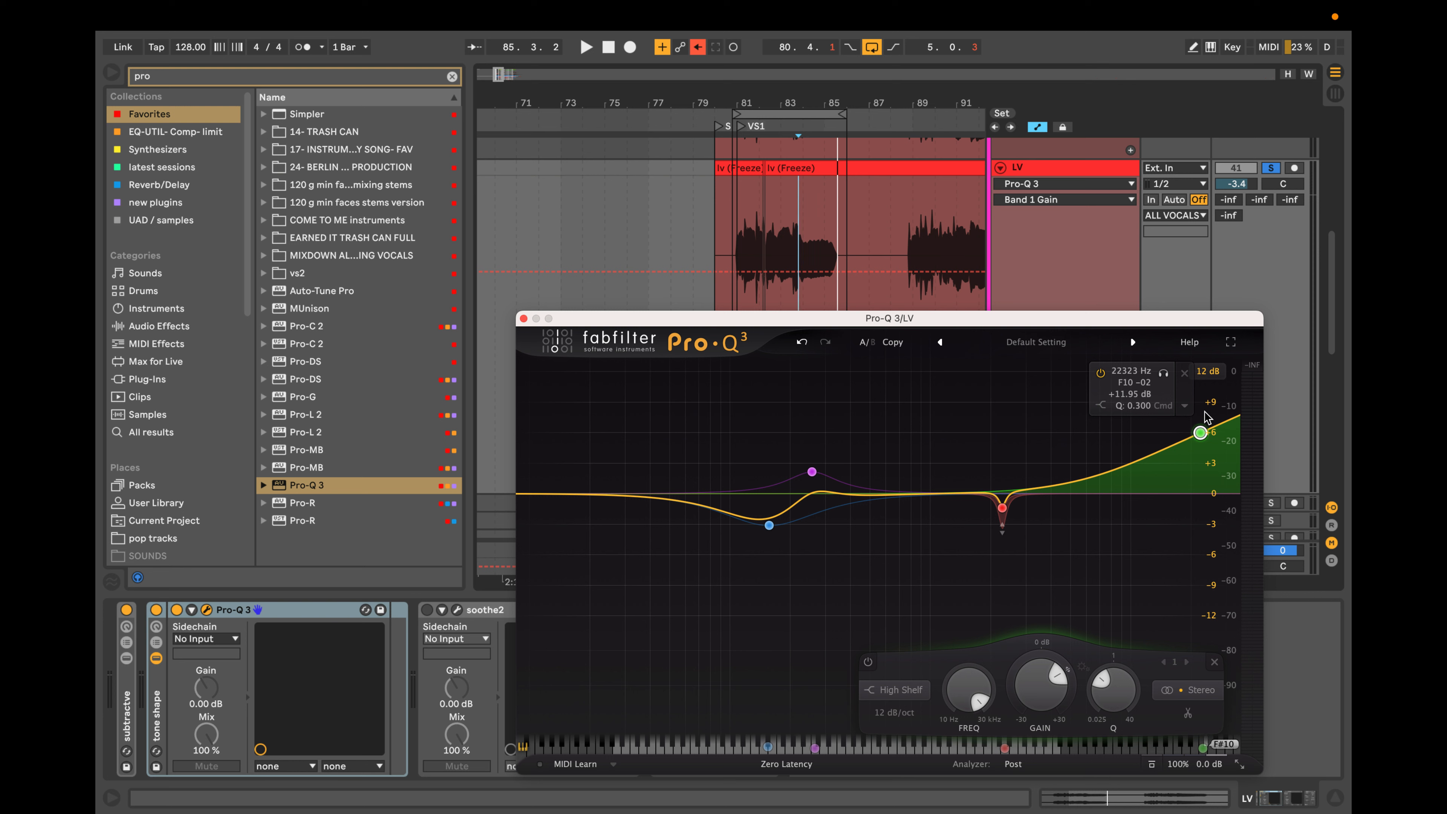
left_click_drag(1201, 432, 1181, 412)
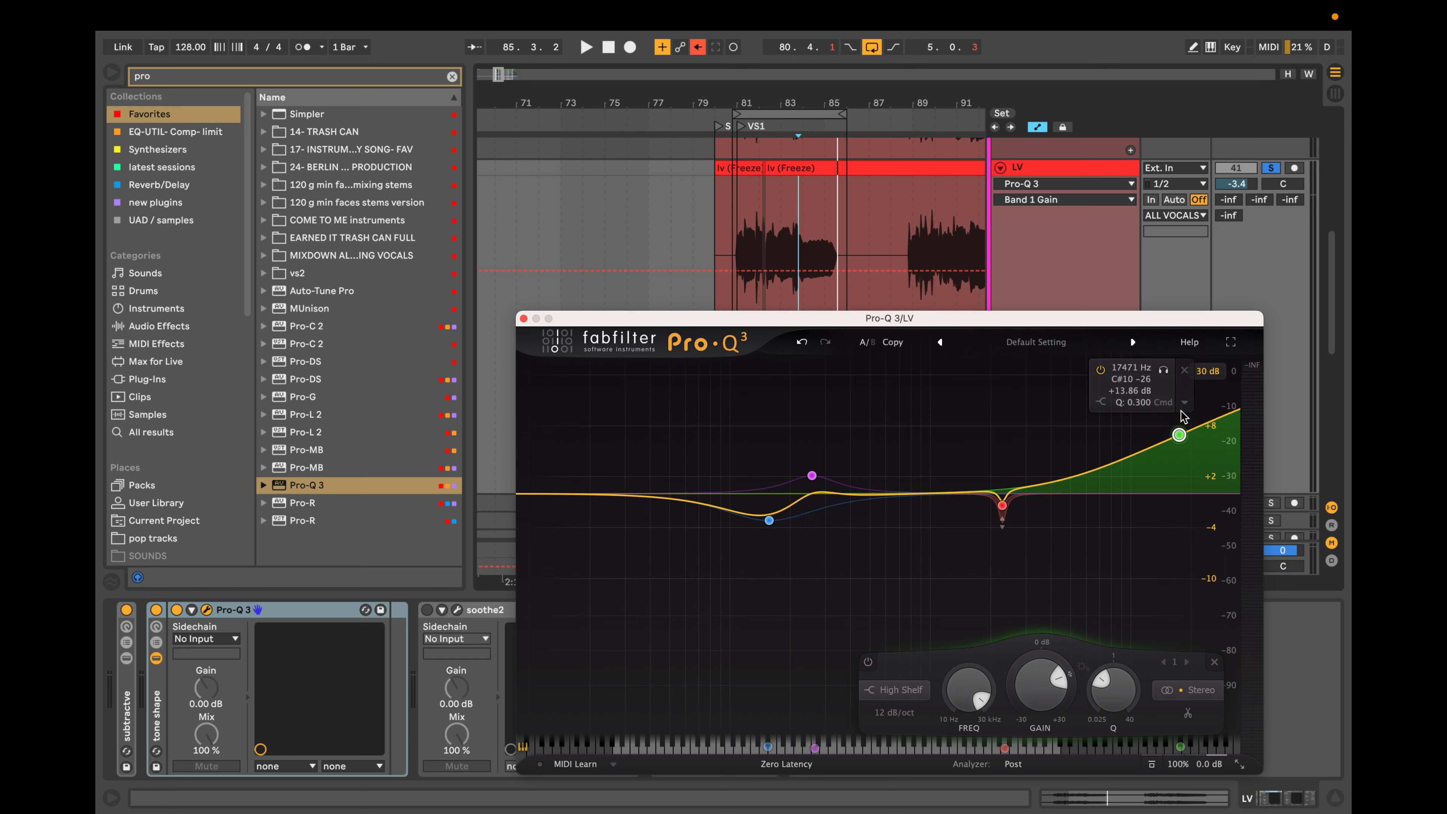
left_click_drag(1176, 461, 1177, 447)
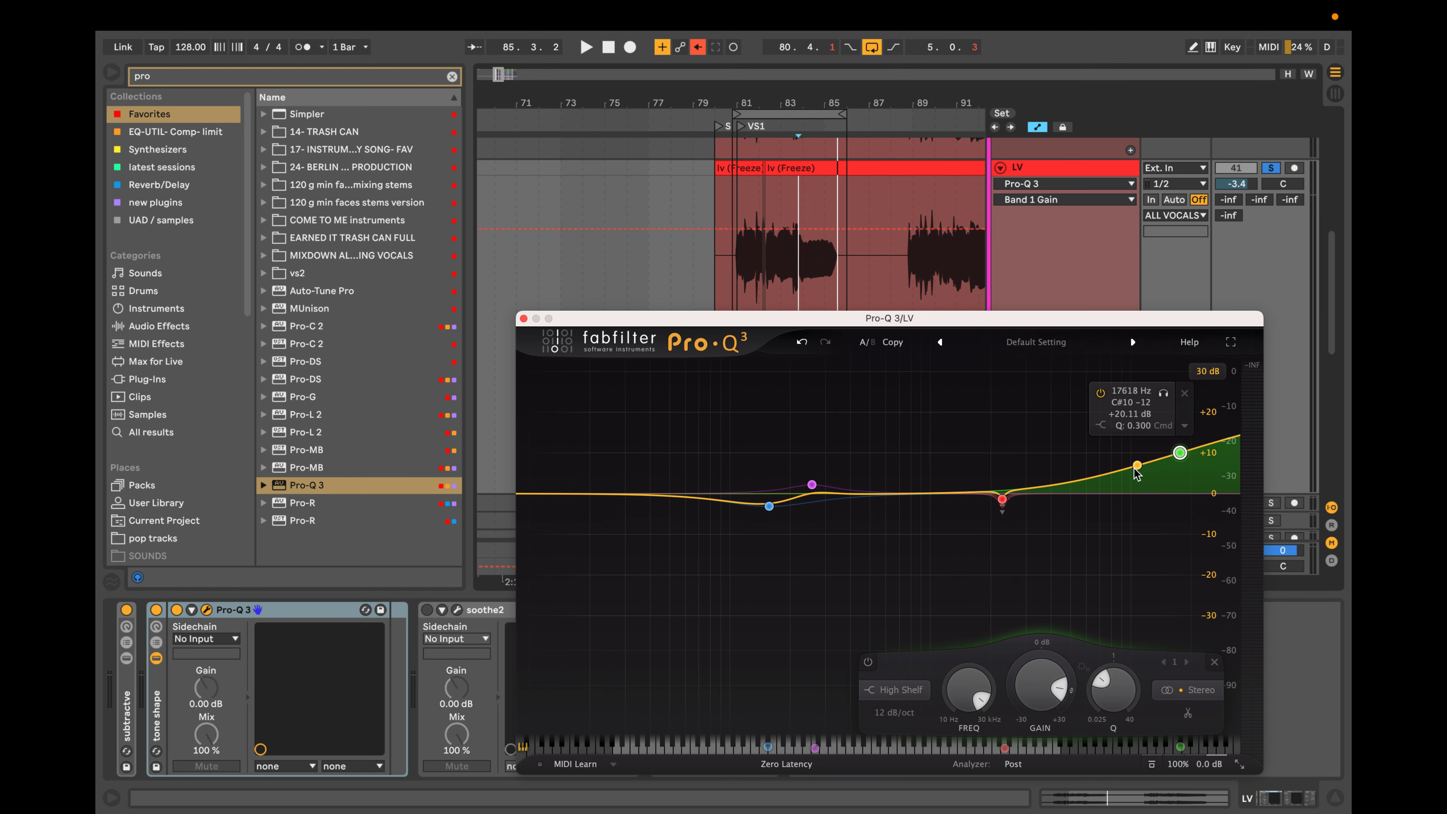
Add a bell cut of about 9 dB near 8.2 kHz with a Q of about 2.5, and raise the high shelf further.
left_click_drag(1101, 475, 1120, 521)
left_click_drag(1190, 459, 1181, 449)
left_click_drag(1120, 521, 1114, 533)
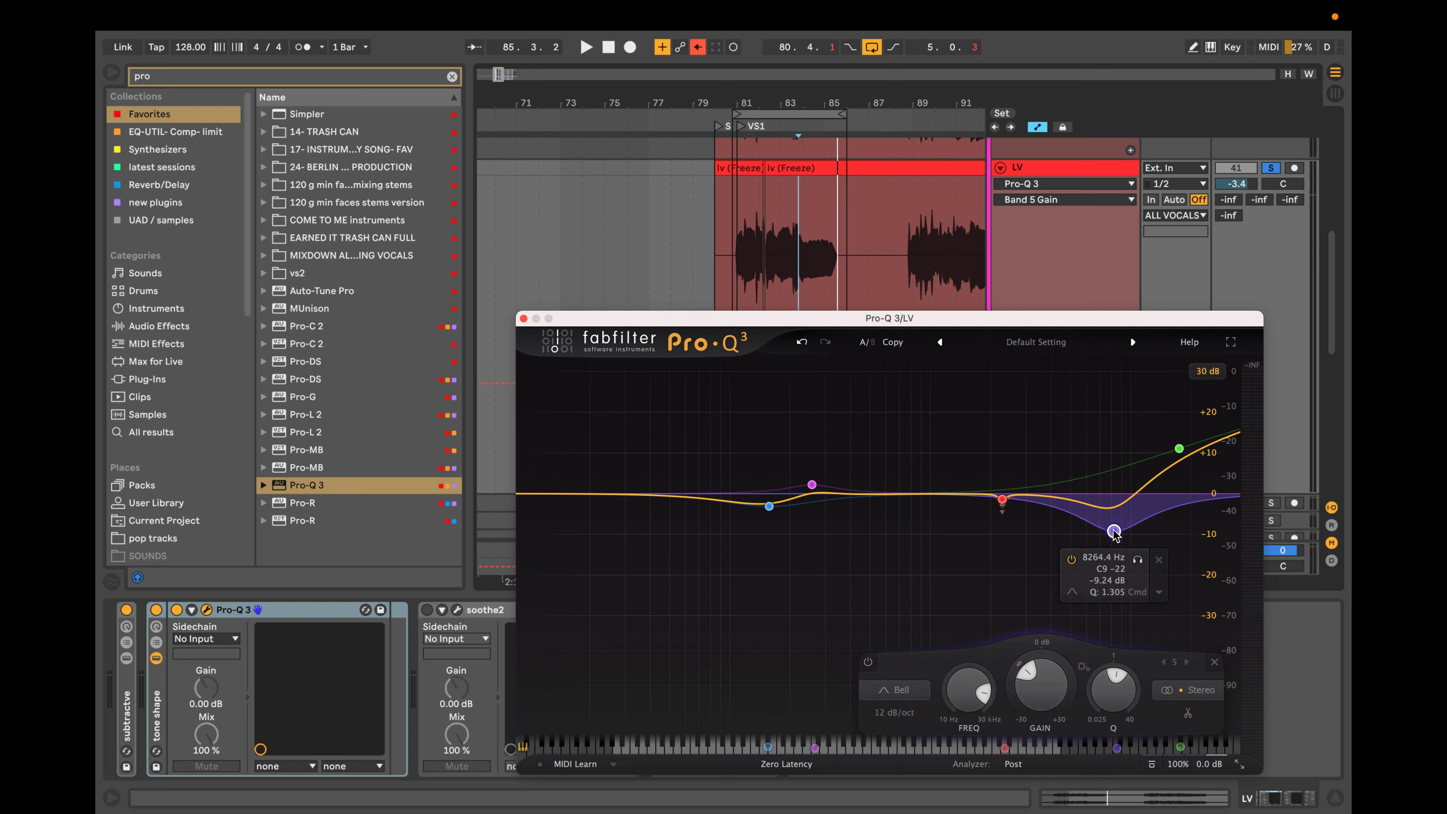
scroll(1115, 533, "up", 5)
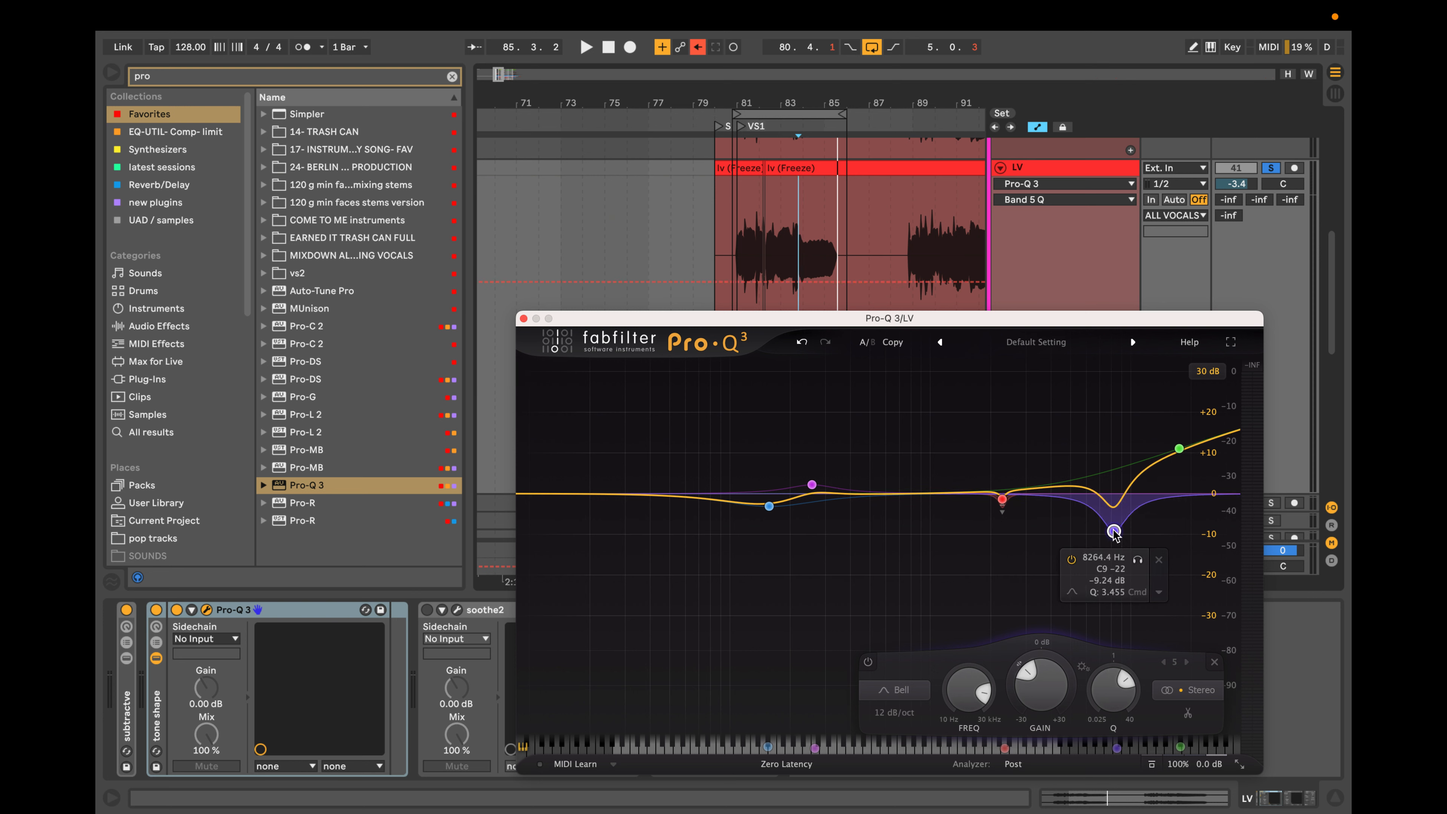
scroll(1114, 533, "down", 2)
left_click_drag(1114, 533, 1114, 519)
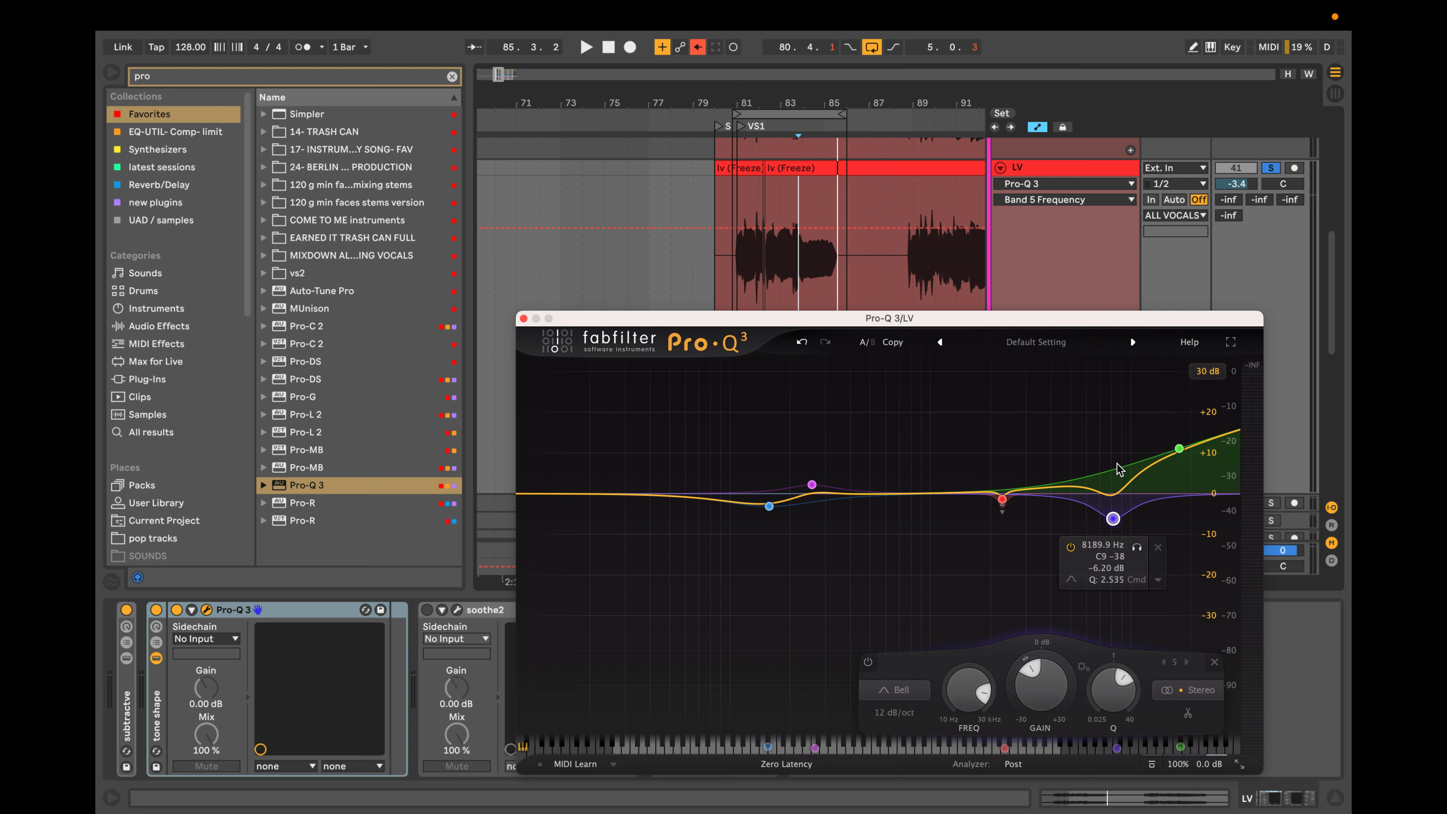
mouse_move(1179, 449)
left_mouse_down()
mouse_move(1174, 425)
mouse_move(1187, 434)
left_mouse_up()
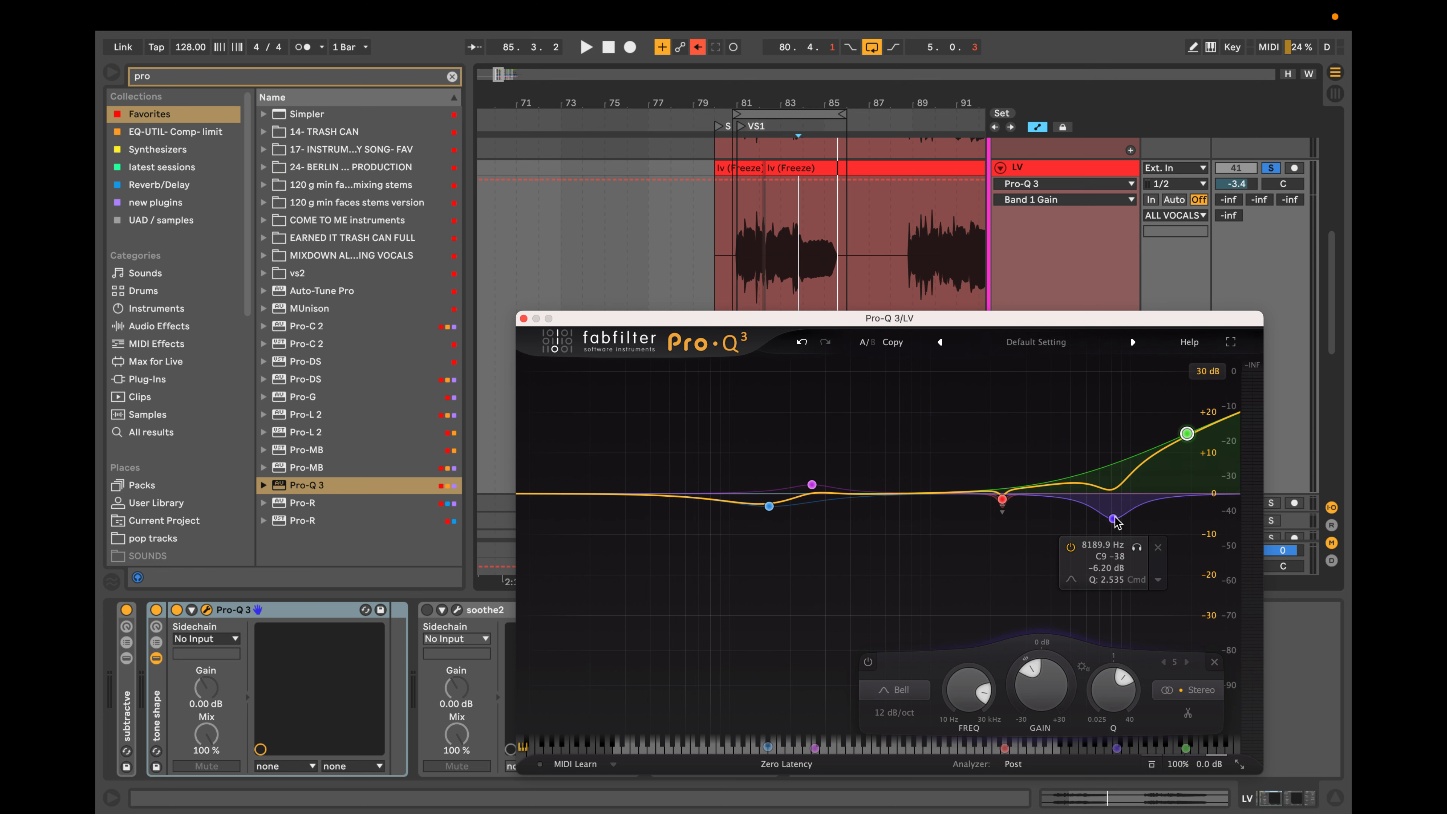
left_click_drag(1115, 519, 1113, 534)
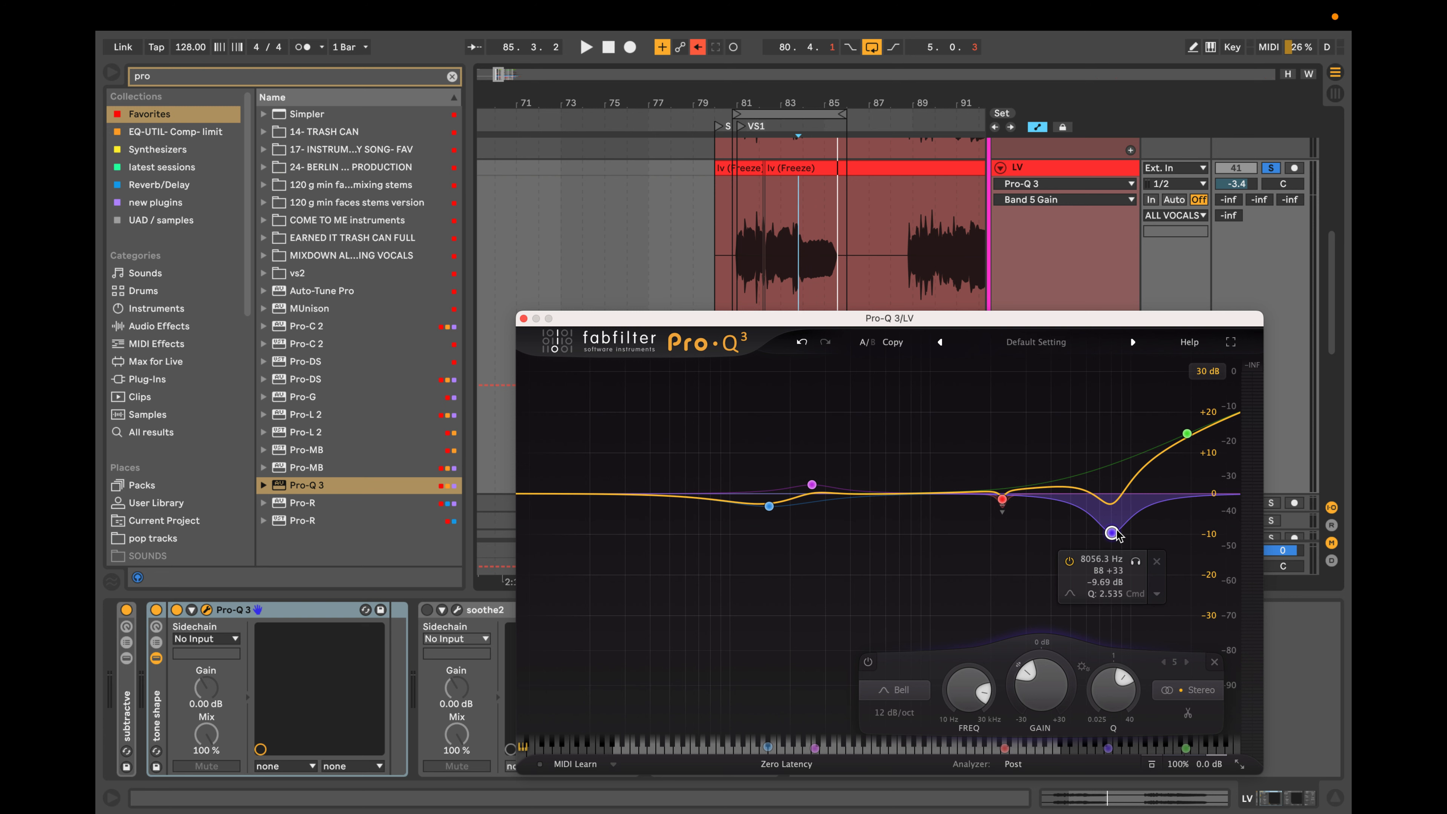
Expand the subtractive rack, open its Pro-Q 3, and place the two EQ windows side by side for comparison.
left_click(127, 659)
left_click(177, 610)
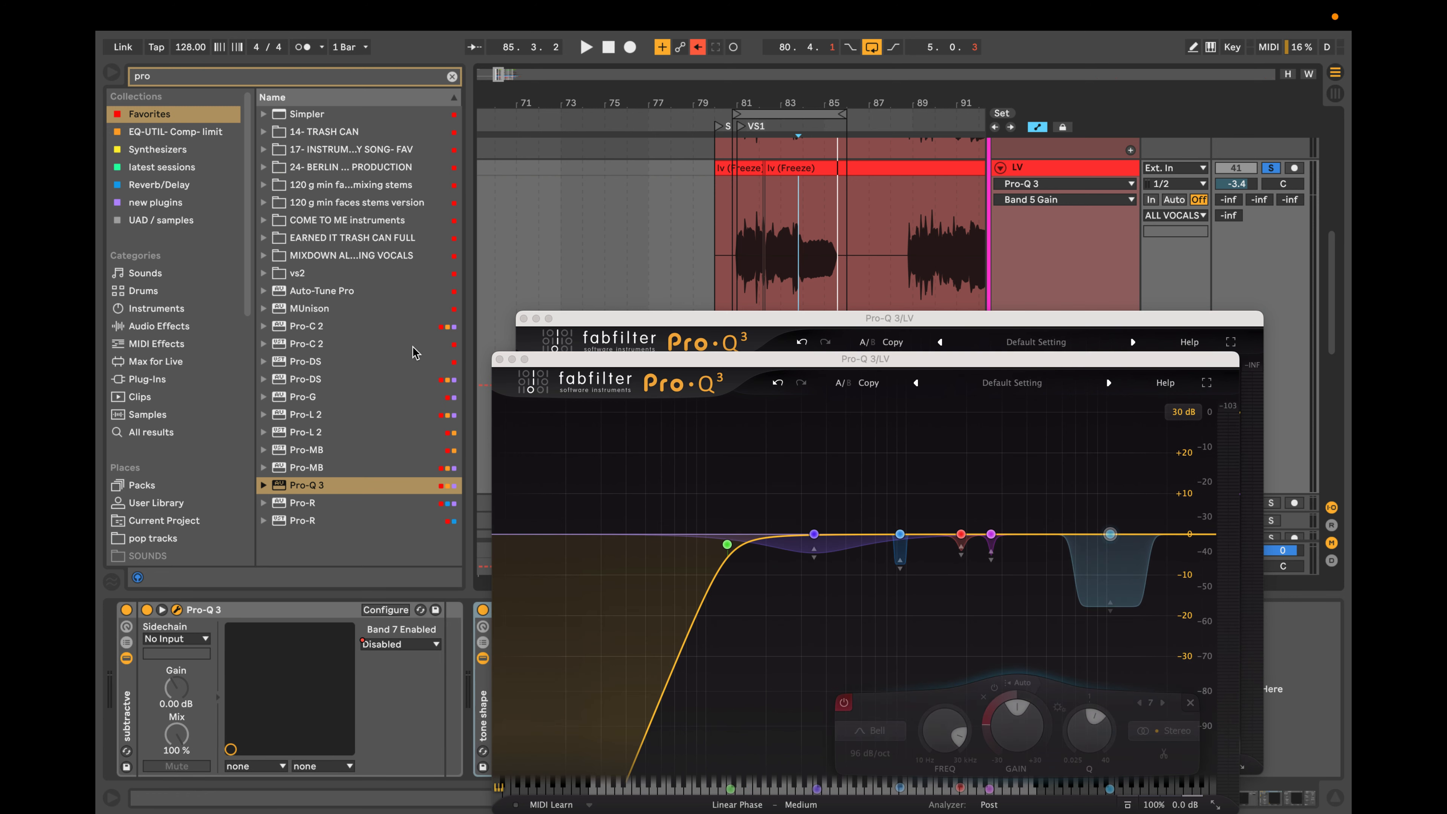
left_click_drag(858, 363, 444, 268)
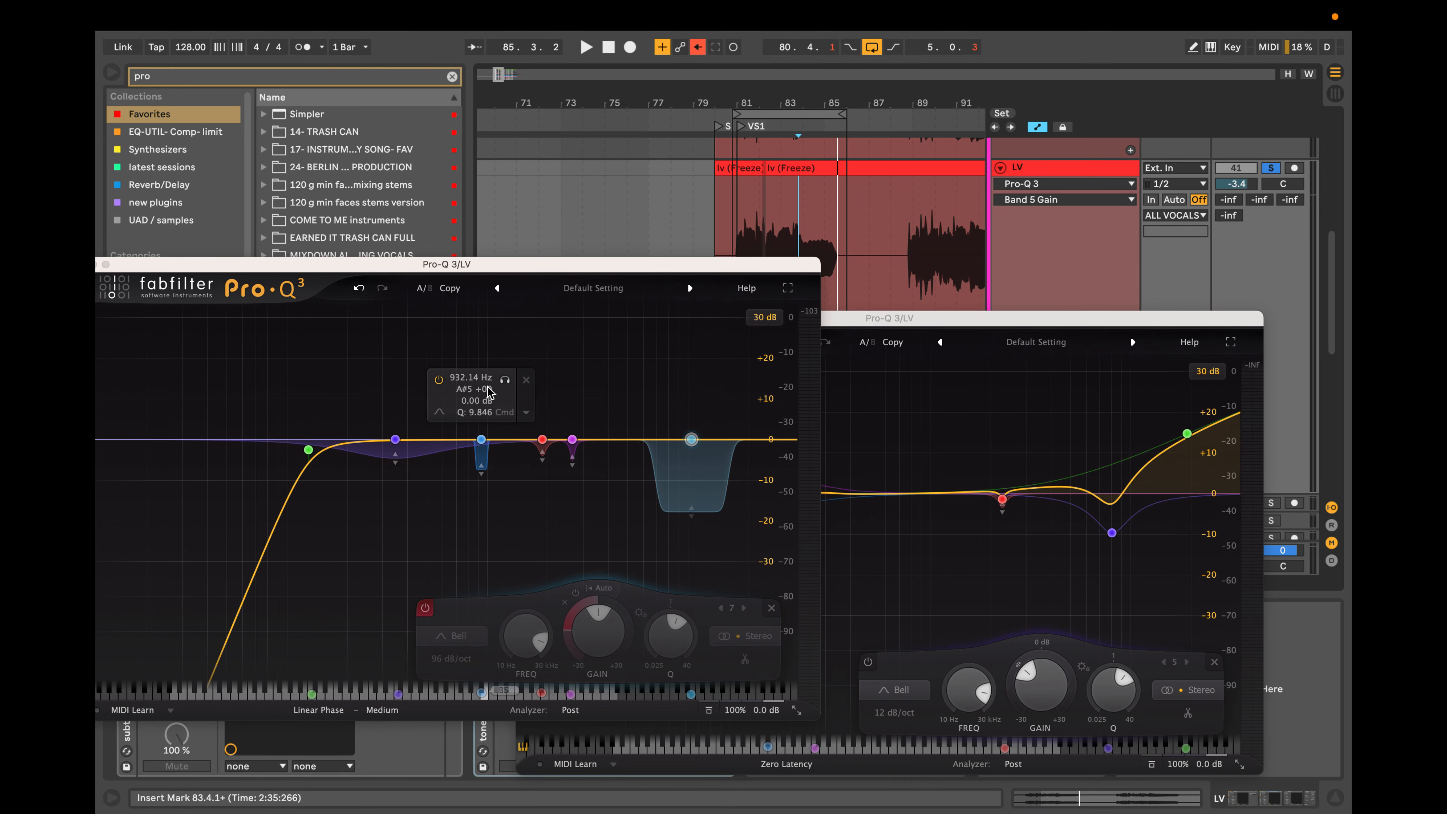
left_click_drag(947, 322, 1032, 282)
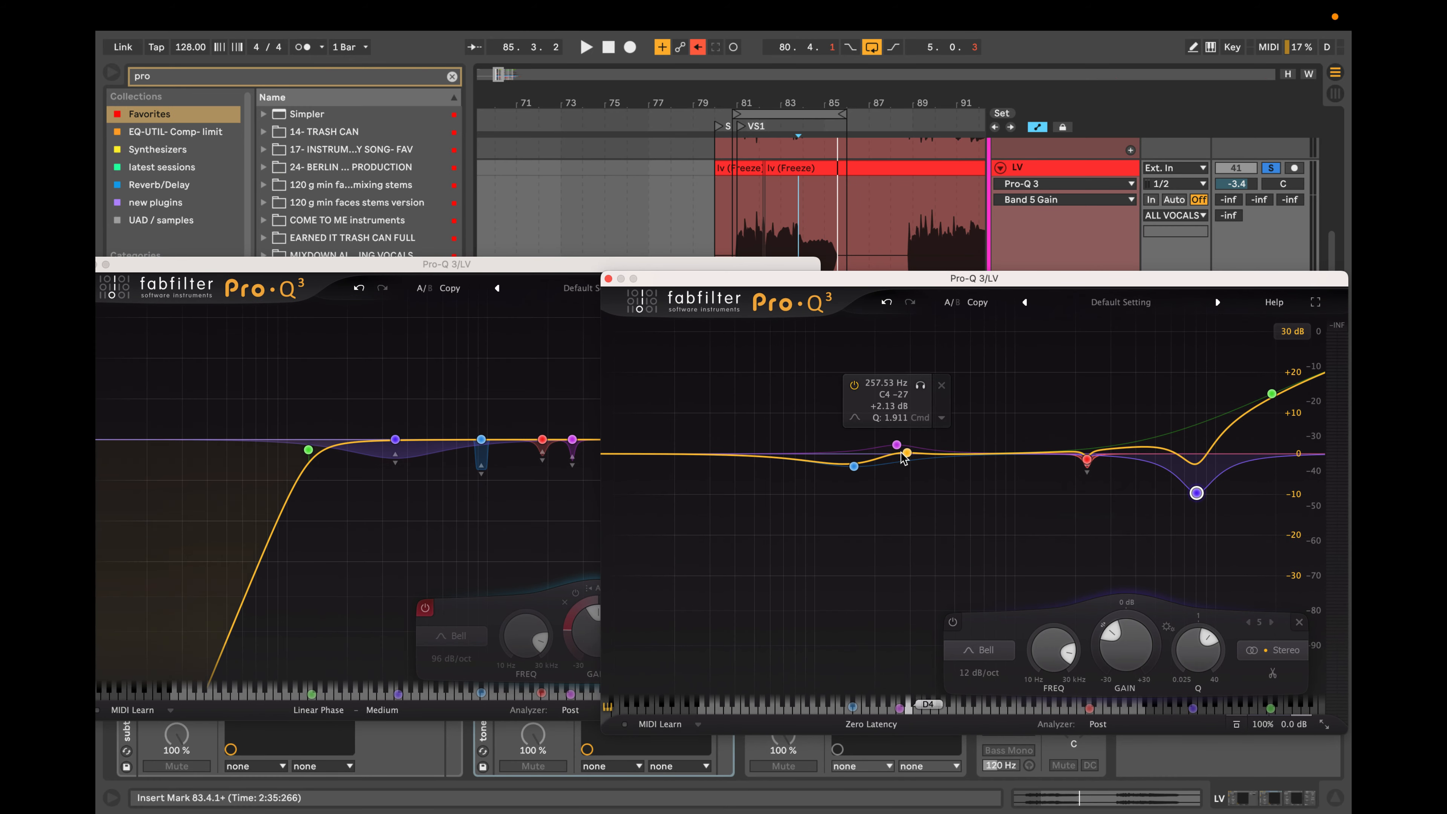
In the tone-shaping EQ, reshape the two low bells and add a bell boost of about 5.7 dB near 1171 Hz.
left_click_drag(897, 445, 1028, 430)
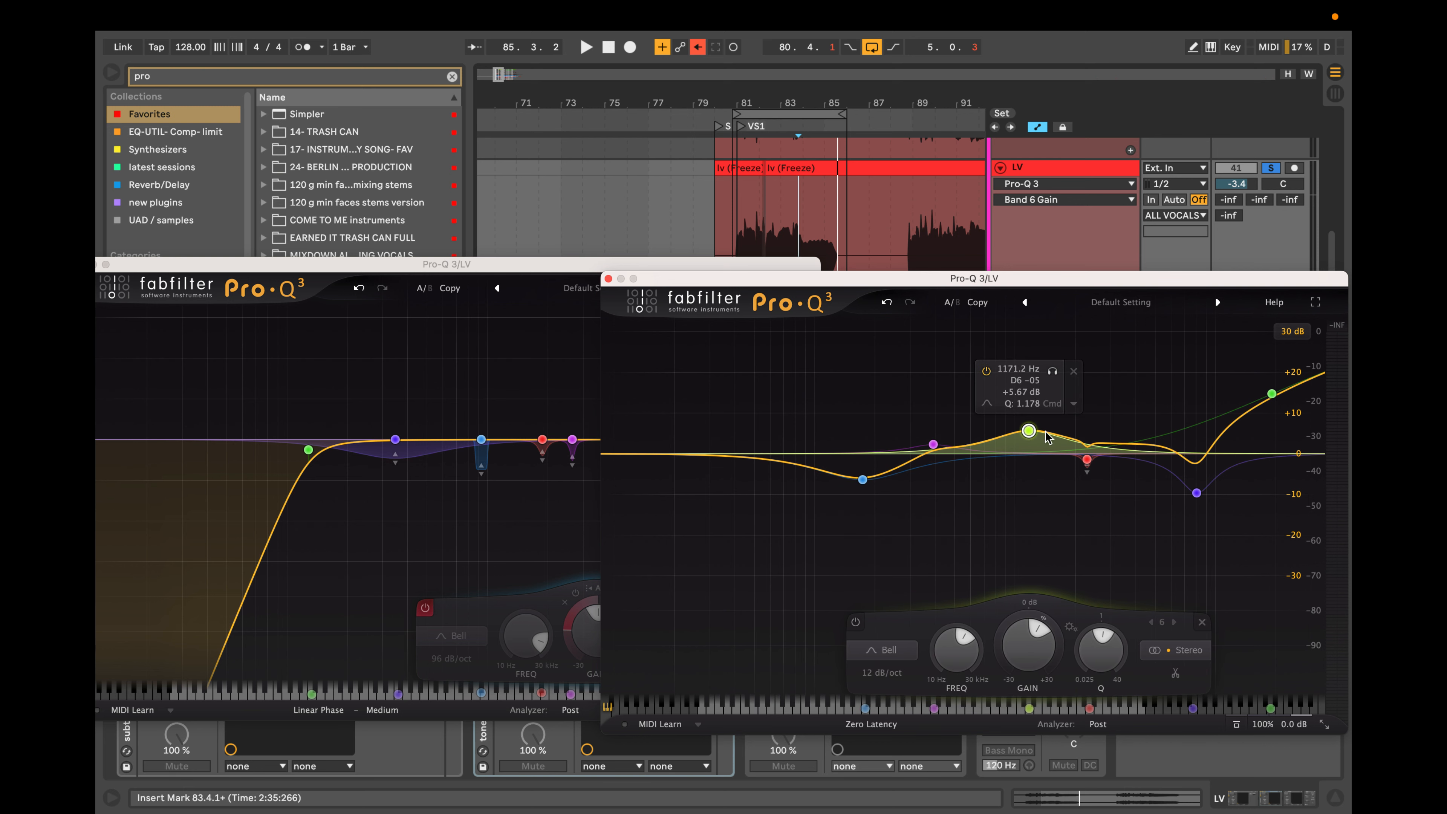
left_click(1089, 476)
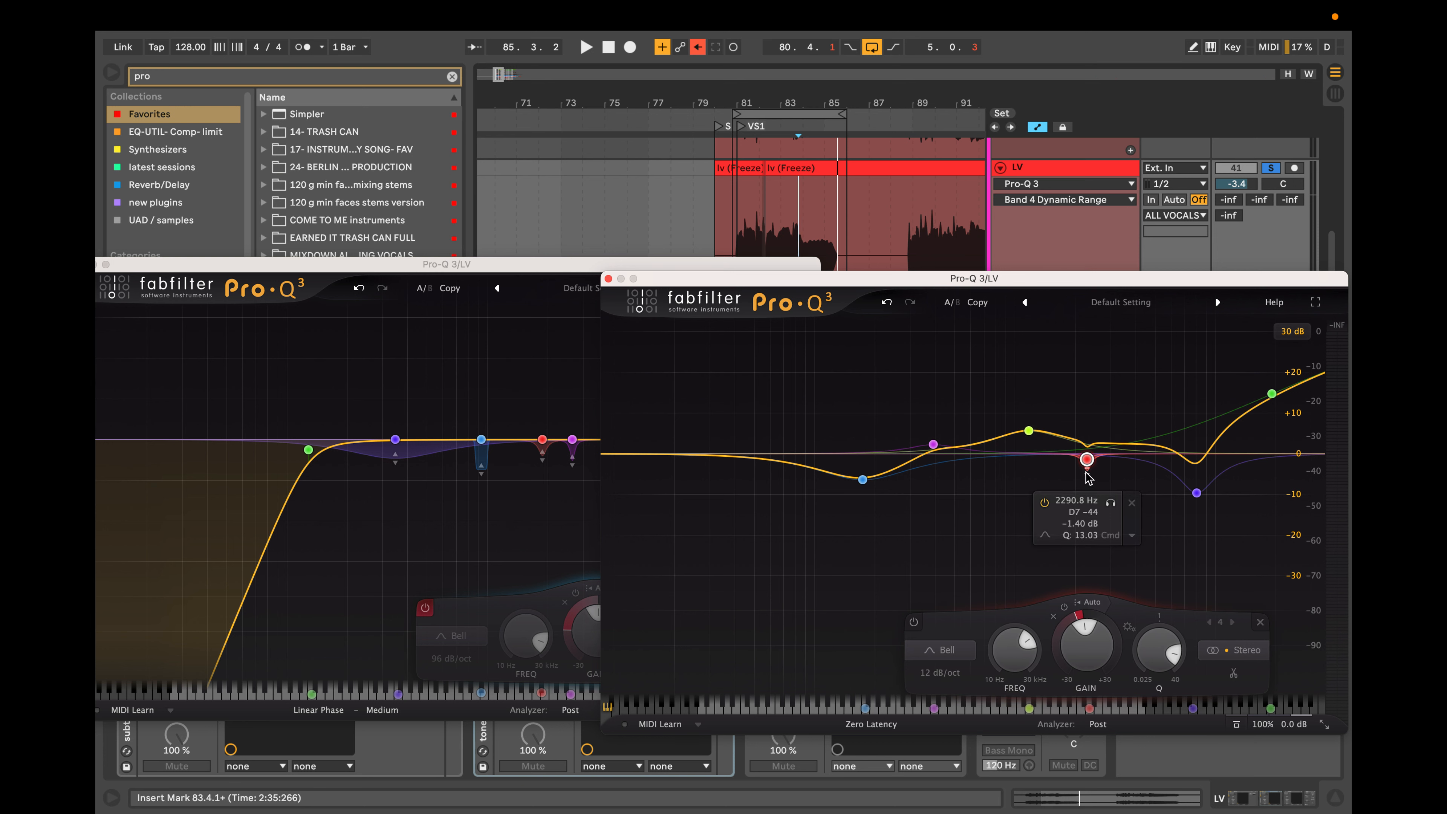
Shift the narrow dynamic cut near 2.3 kHz slightly higher in frequency, and line up the two EQ windows for comparison.
mouse_move(1087, 460)
left_mouse_down()
mouse_move(1125, 460)
mouse_move(1108, 460)
left_mouse_up()
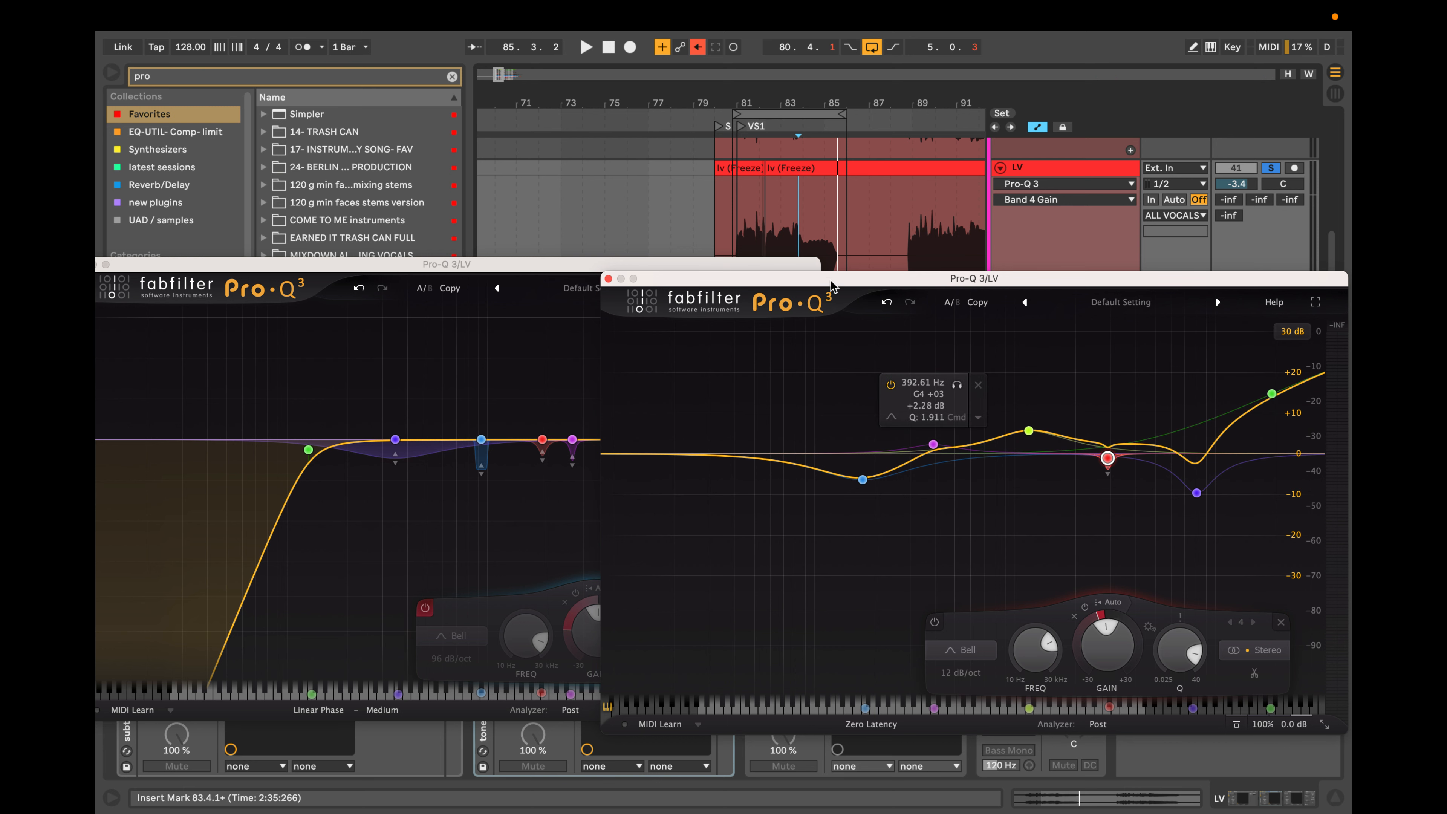
left_click_drag(814, 285, 825, 262)
left_click_drag(563, 264, 565, 255)
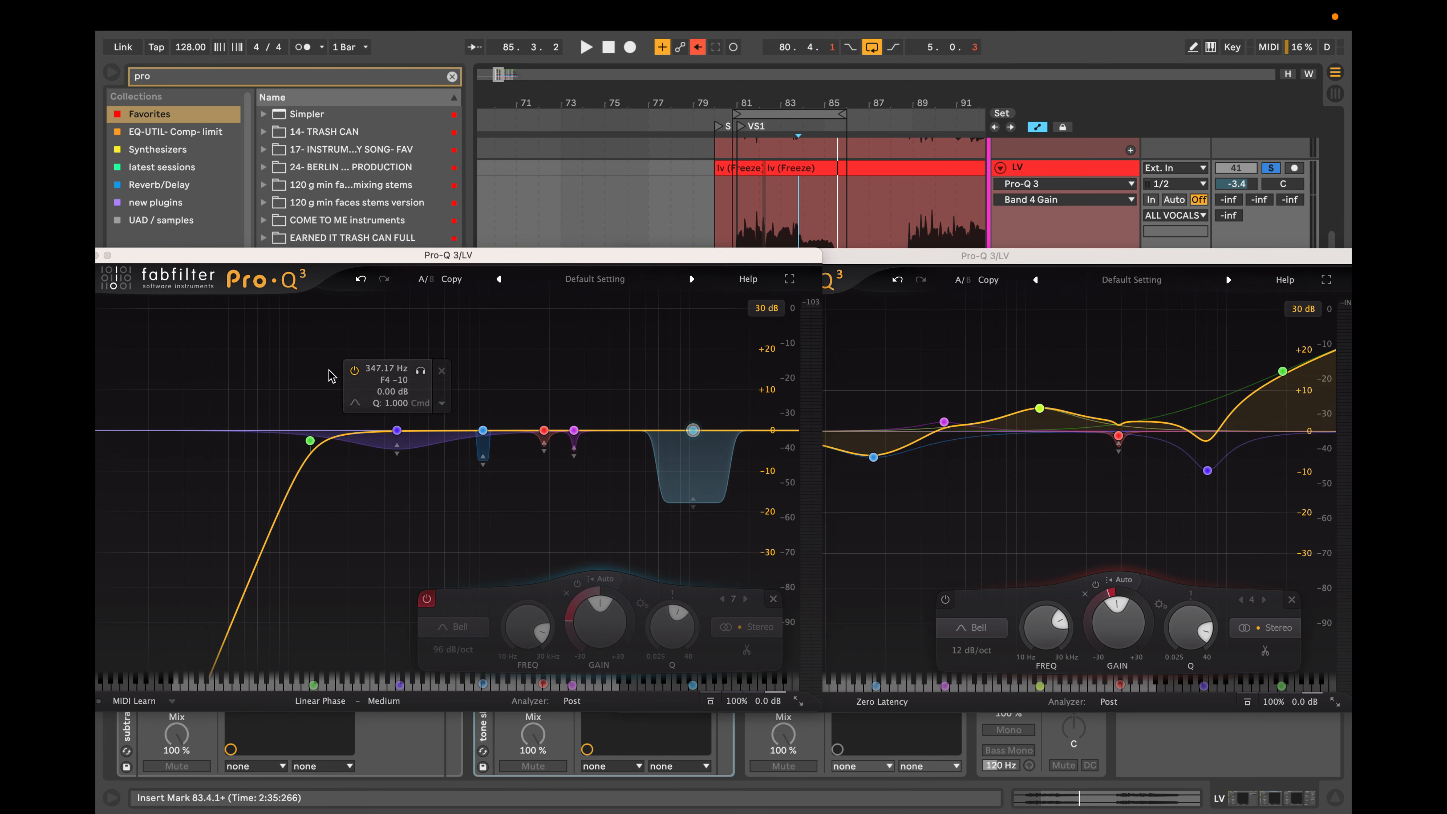
left_click_drag(1233, 256, 1204, 251)
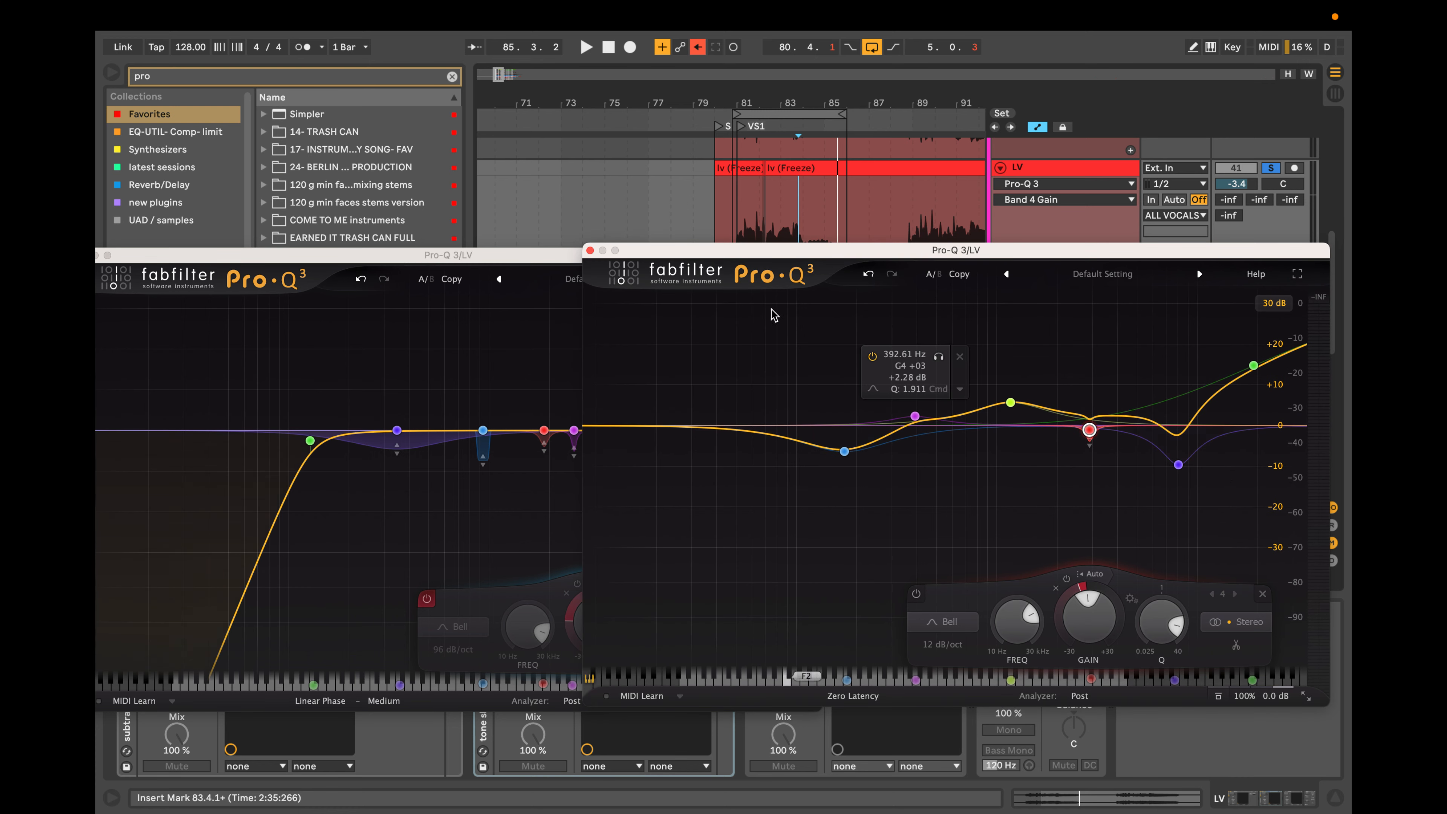
Close both EQ windows and add a new Pro-Q 3 to the LV chain after the tone shape rack.
left_click(591, 251)
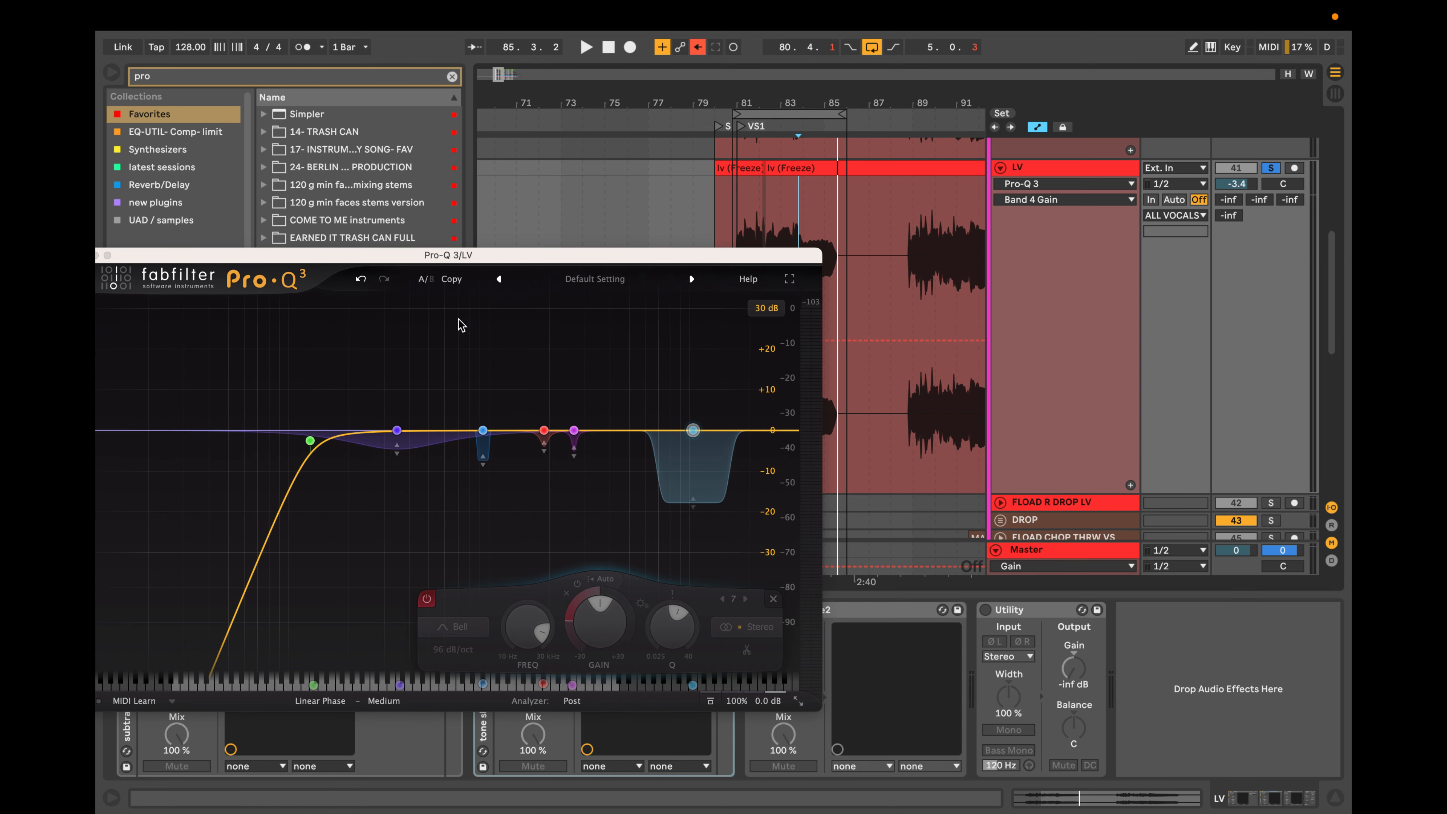
left_click_drag(484, 258, 1076, 283)
left_click(693, 280)
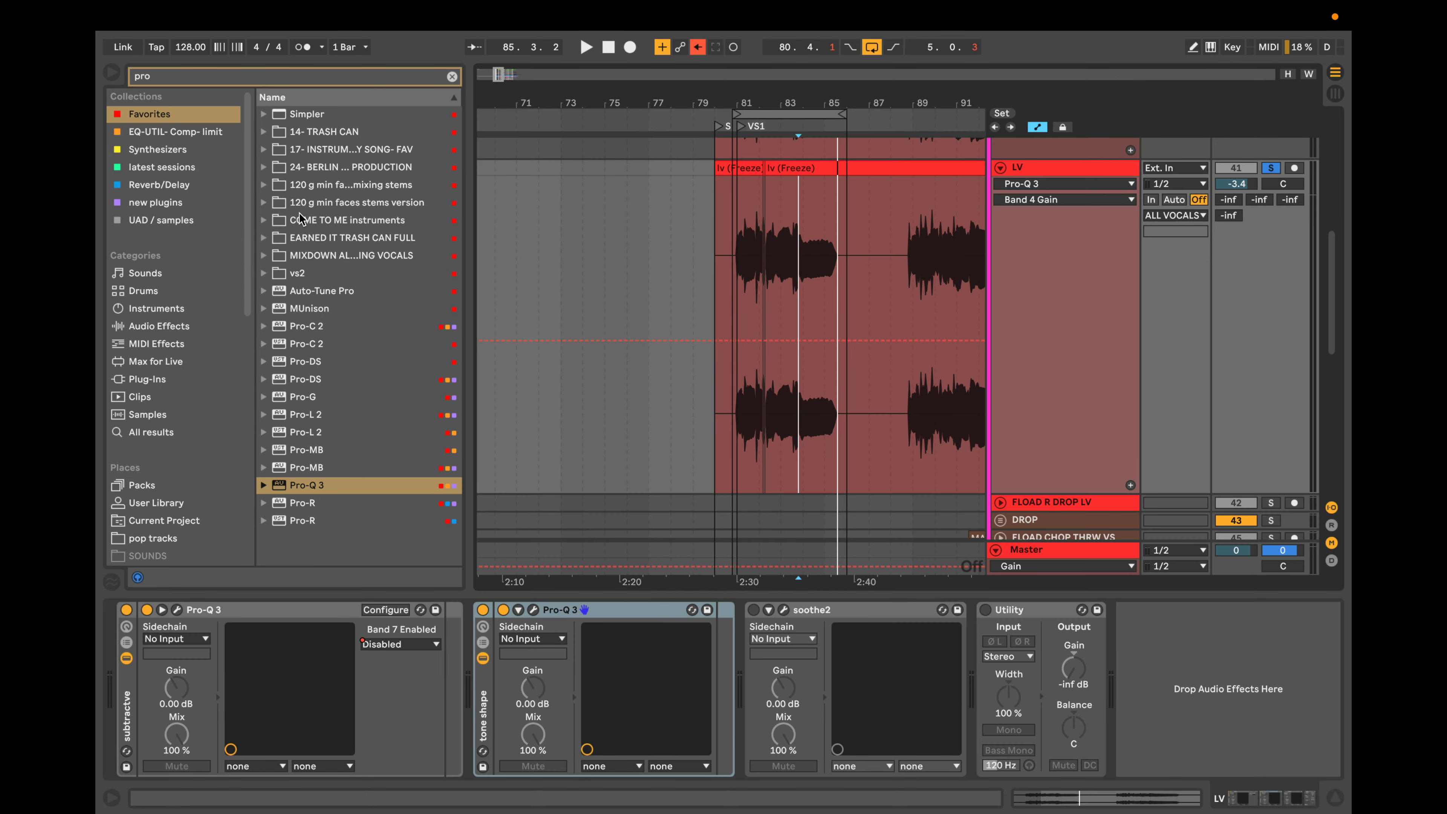
left_click_drag(285, 487, 692, 599)
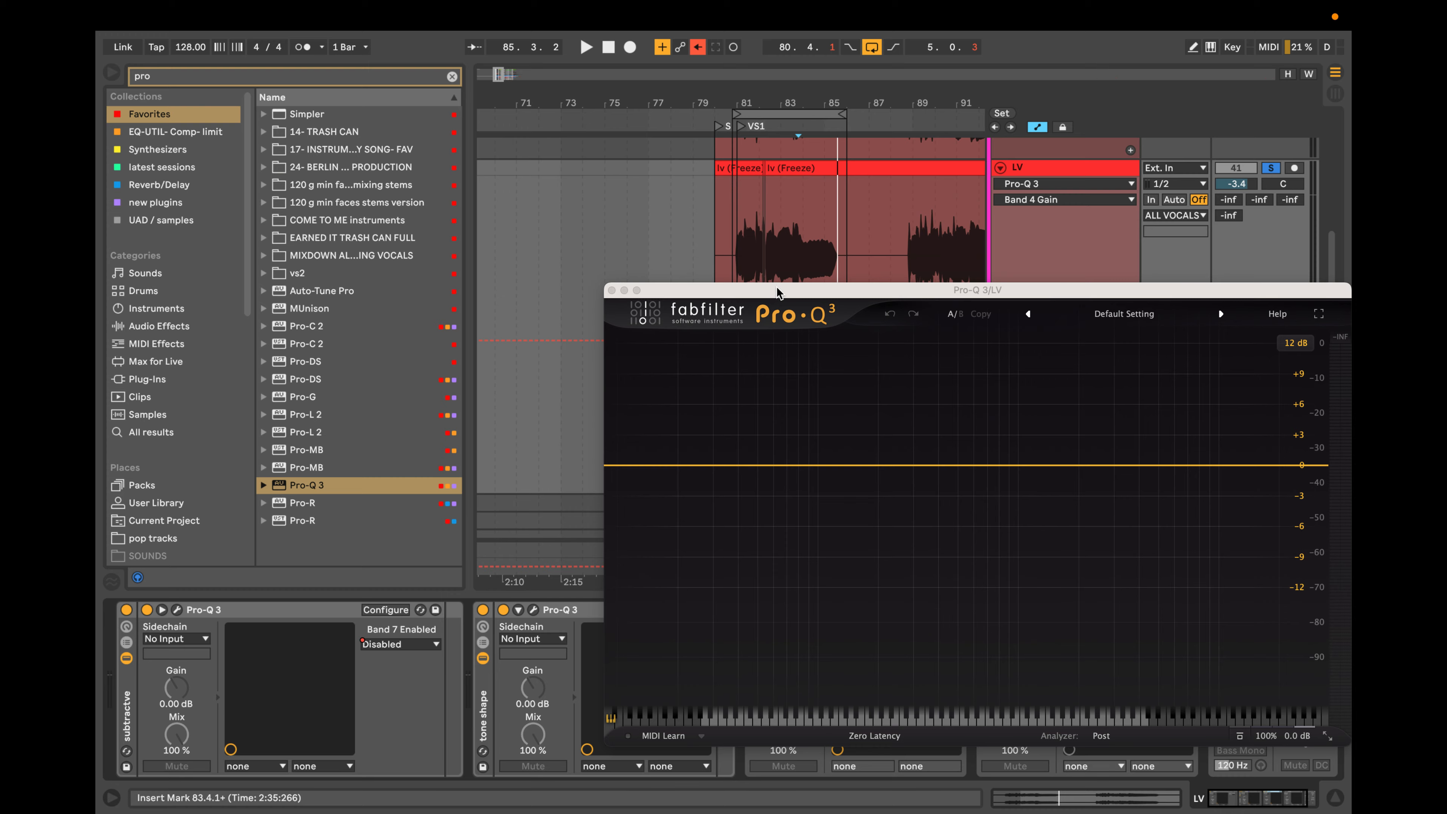
left_click_drag(777, 290, 641, 227)
Add bell boosts of about 3.3 dB near 204 Hz and 3.2 dB near 2003 Hz, with a 4.2 dB cut near 510 Hz.
left_click_drag(738, 399, 745, 368)
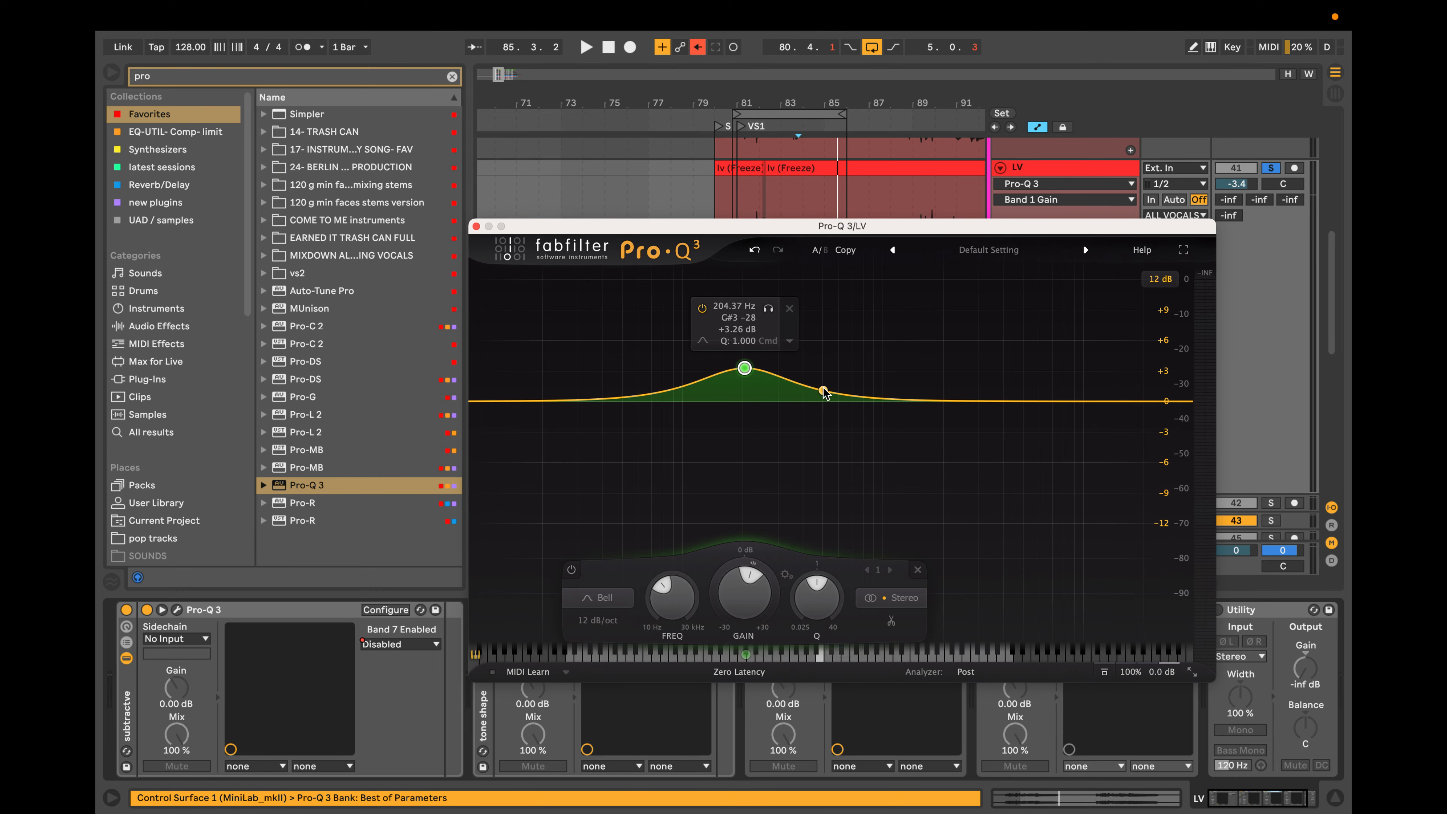
left_click_drag(825, 393, 825, 426)
left_click_drag(943, 400, 943, 369)
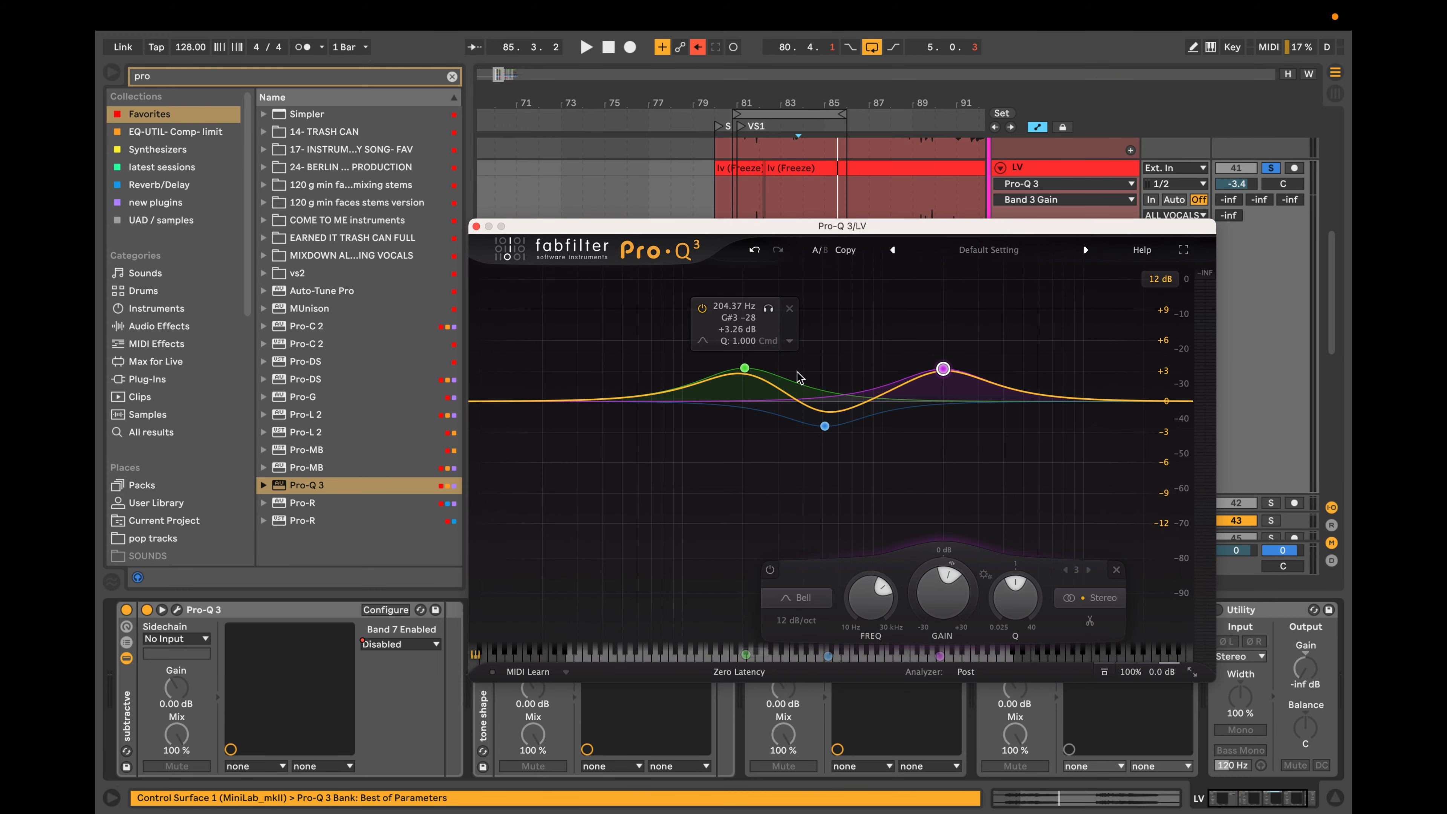
left_click_drag(825, 426, 825, 444)
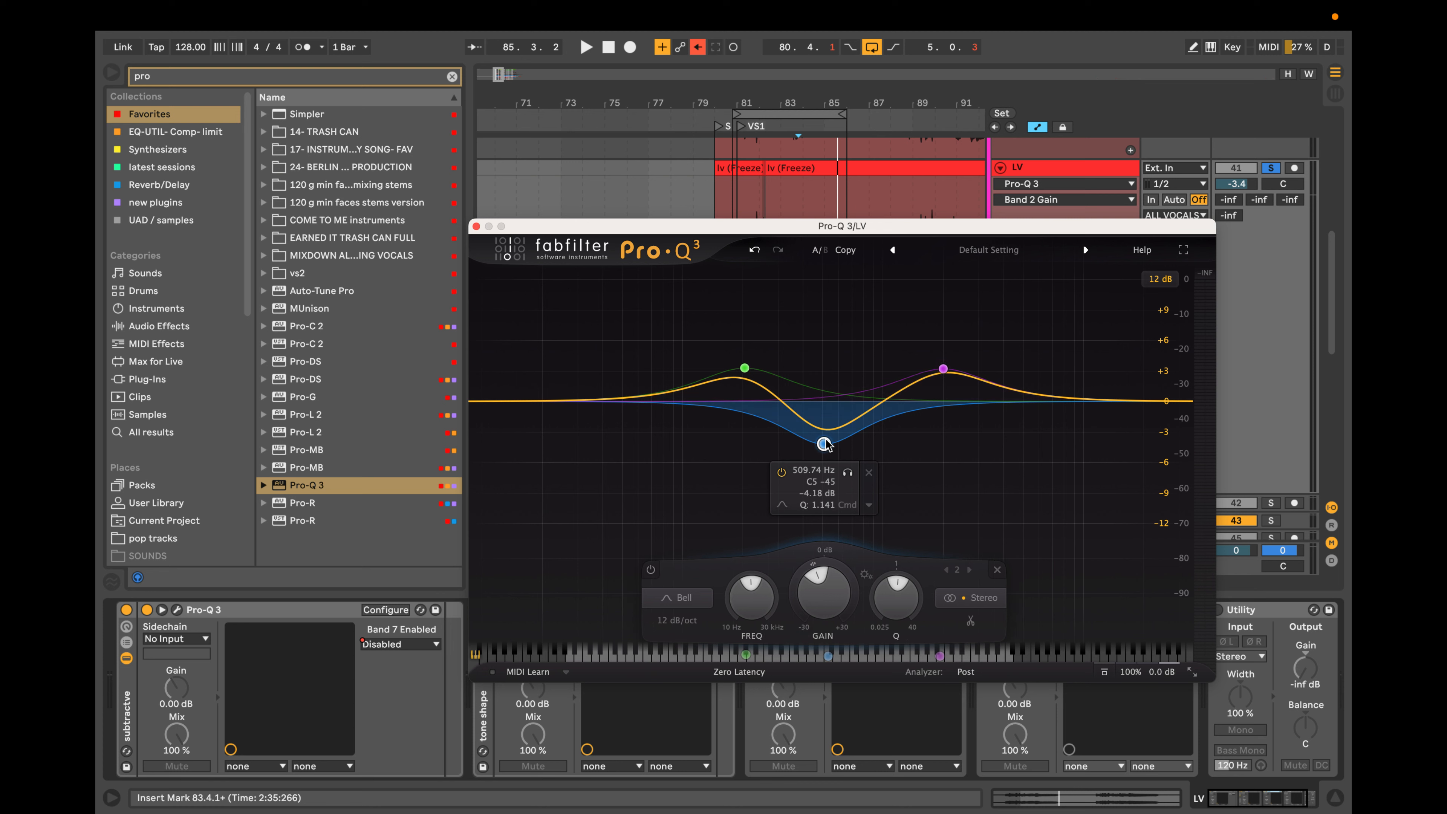
Remove the three bells, and try a single bell cut of about 3.1 dB near 189 Hz before deleting it.
left_click(868, 472)
left_click_drag(640, 304, 1028, 459)
mouse_move(946, 378)
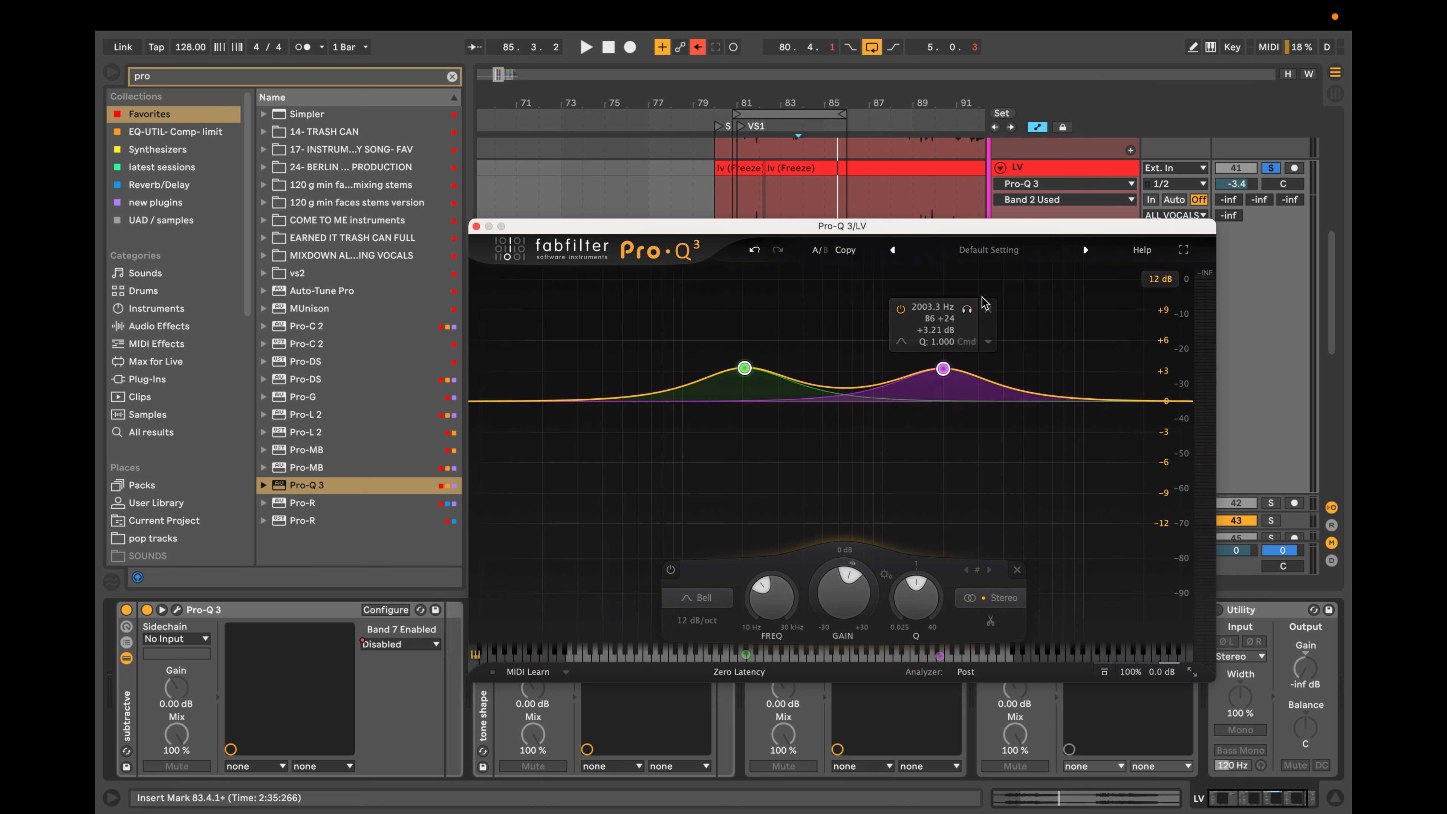
left_click(990, 309)
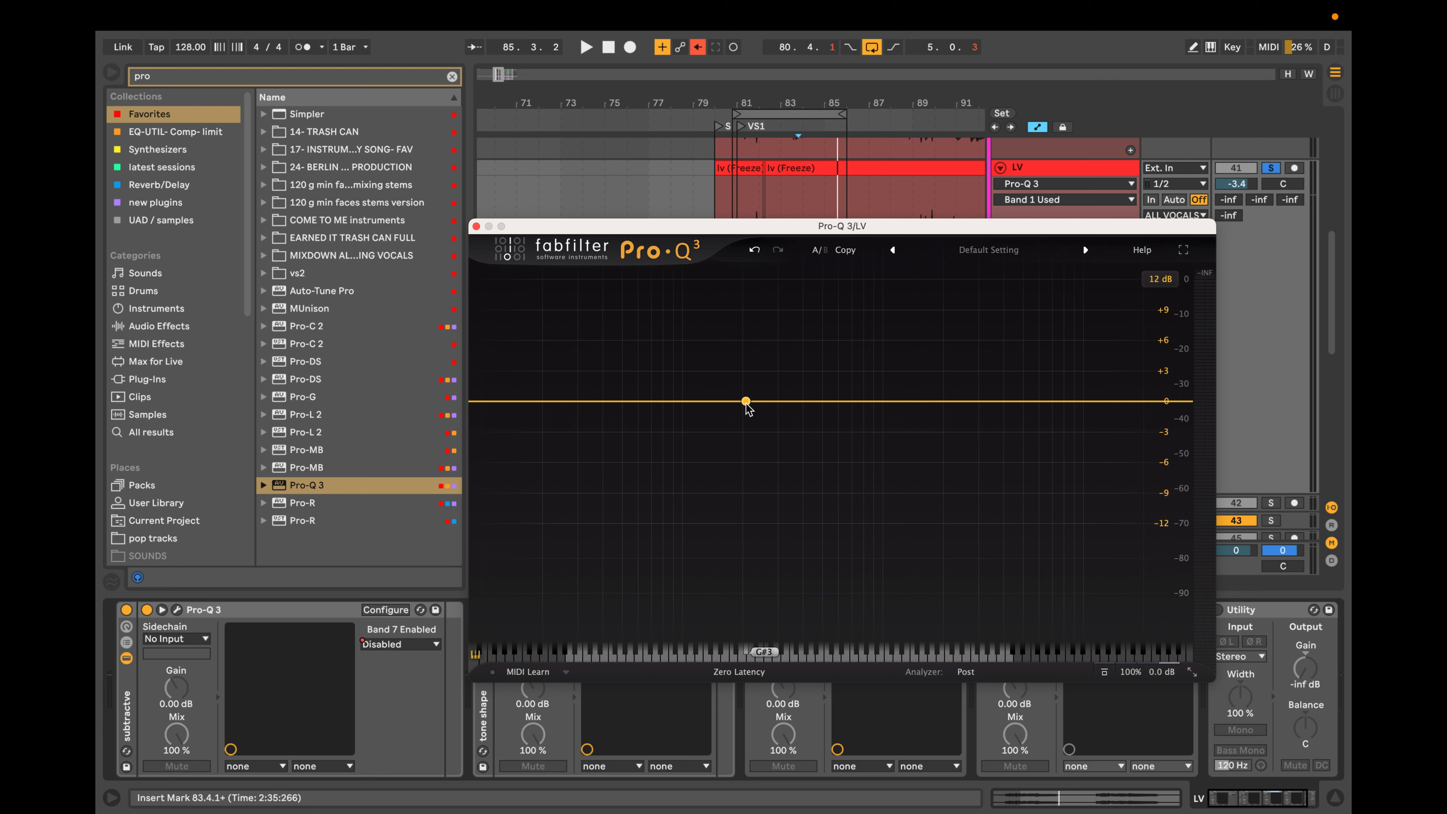
left_click_drag(746, 401, 739, 433)
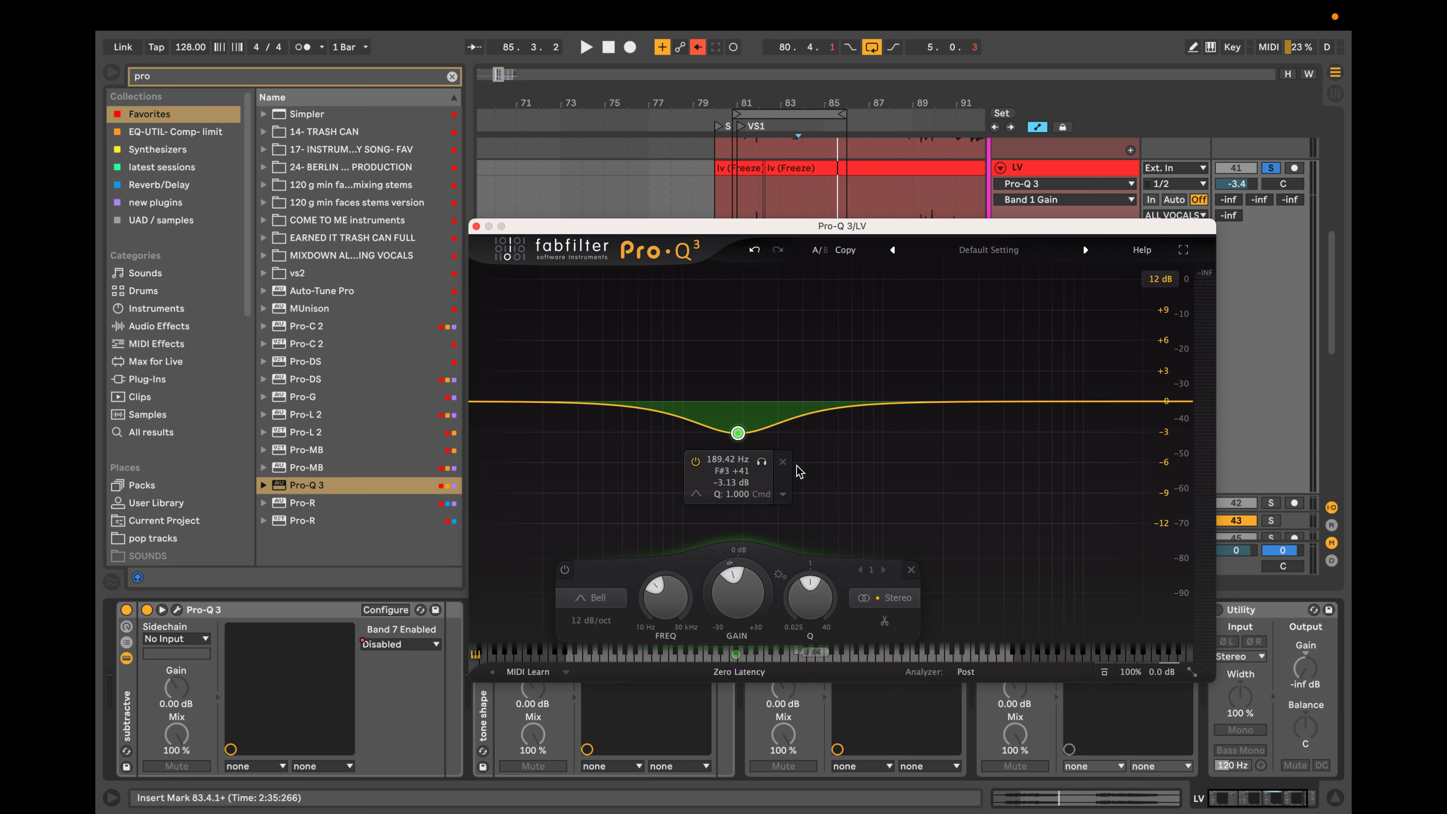
left_click(781, 462)
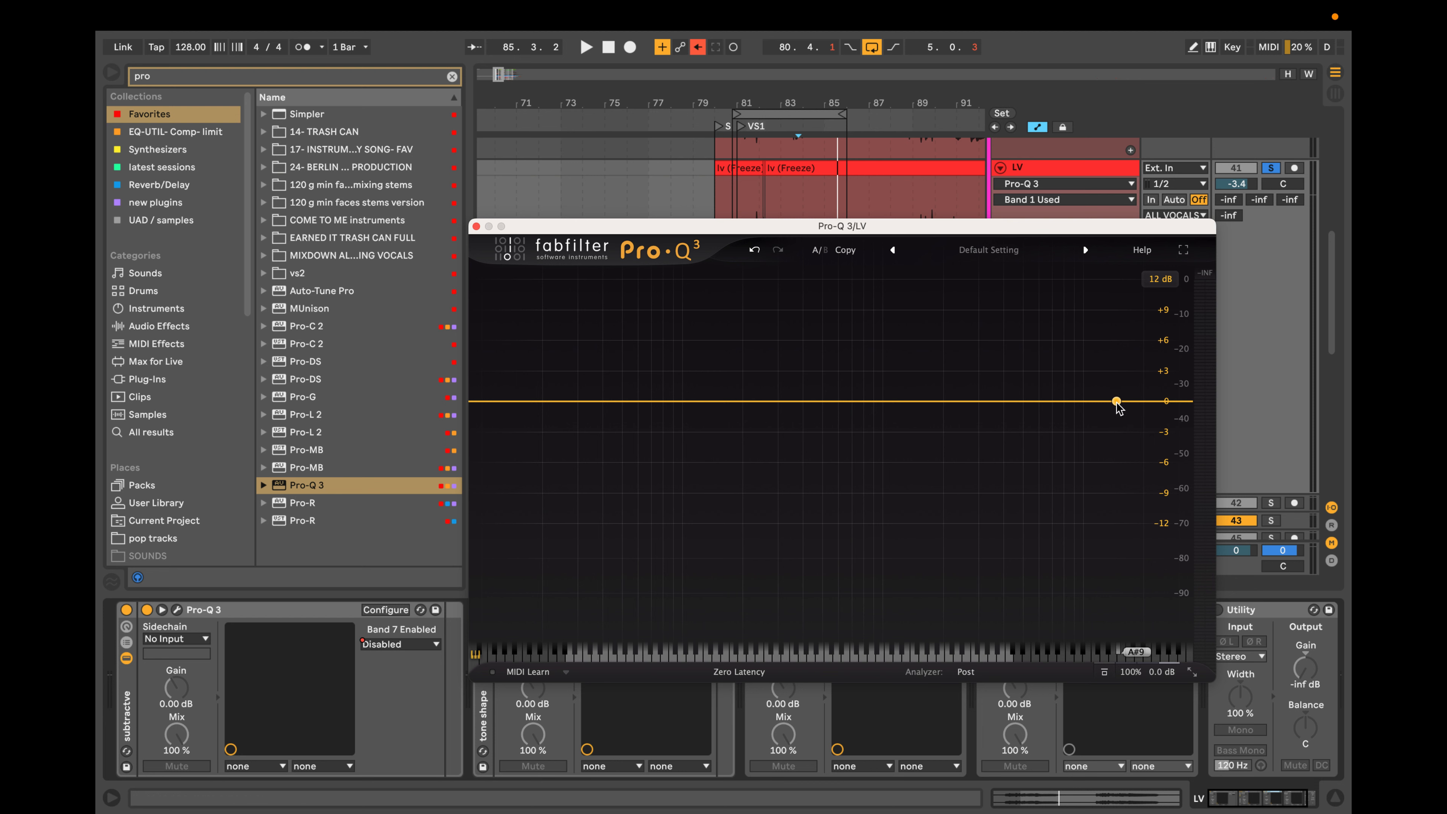
Shape the high end with a high shelf, a bell cut below it, and a bell boost of about 1.1 dB near 3050 Hz.
left_click_drag(1118, 401, 1052, 418)
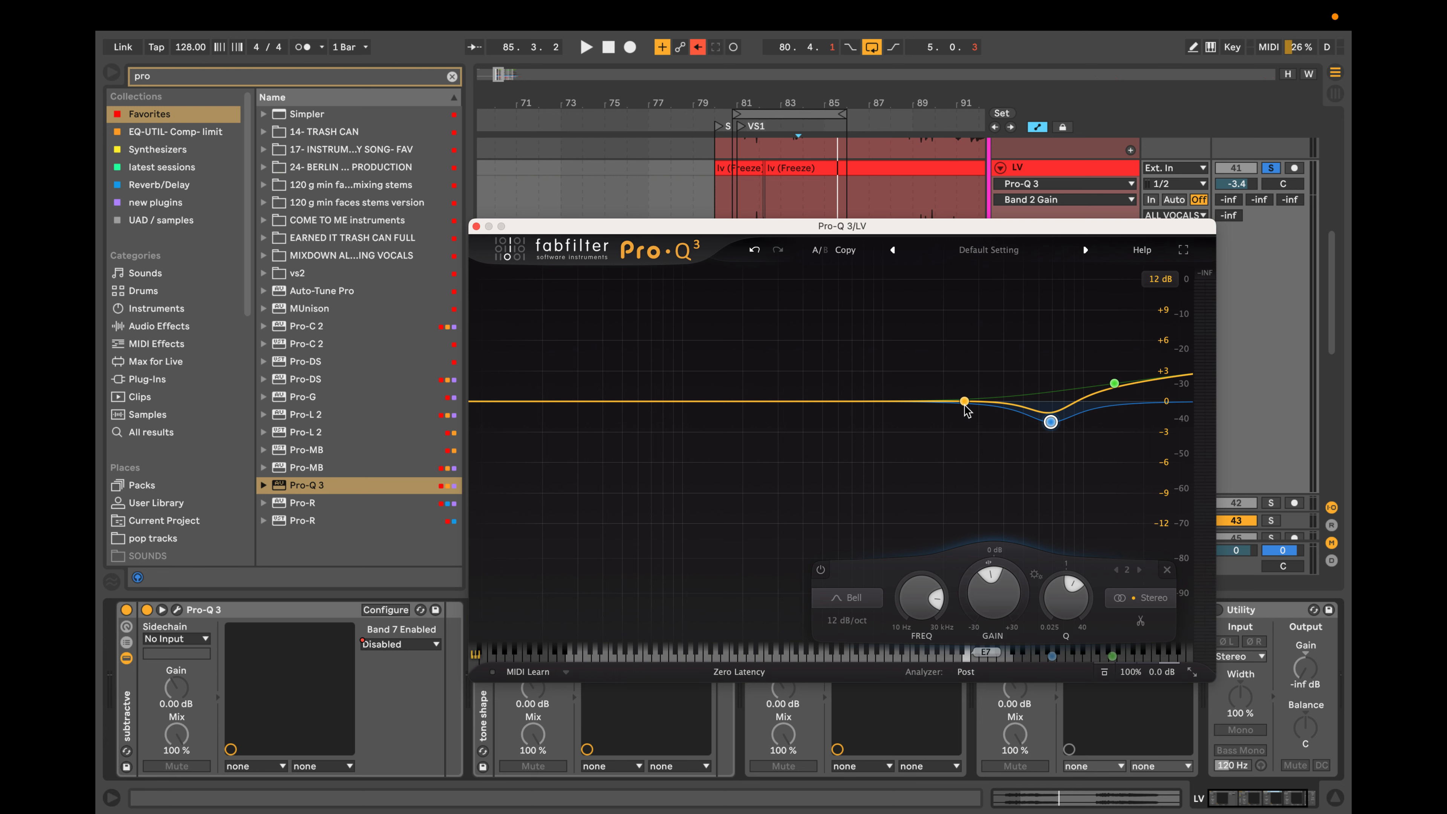
left_click_drag(964, 400, 980, 379)
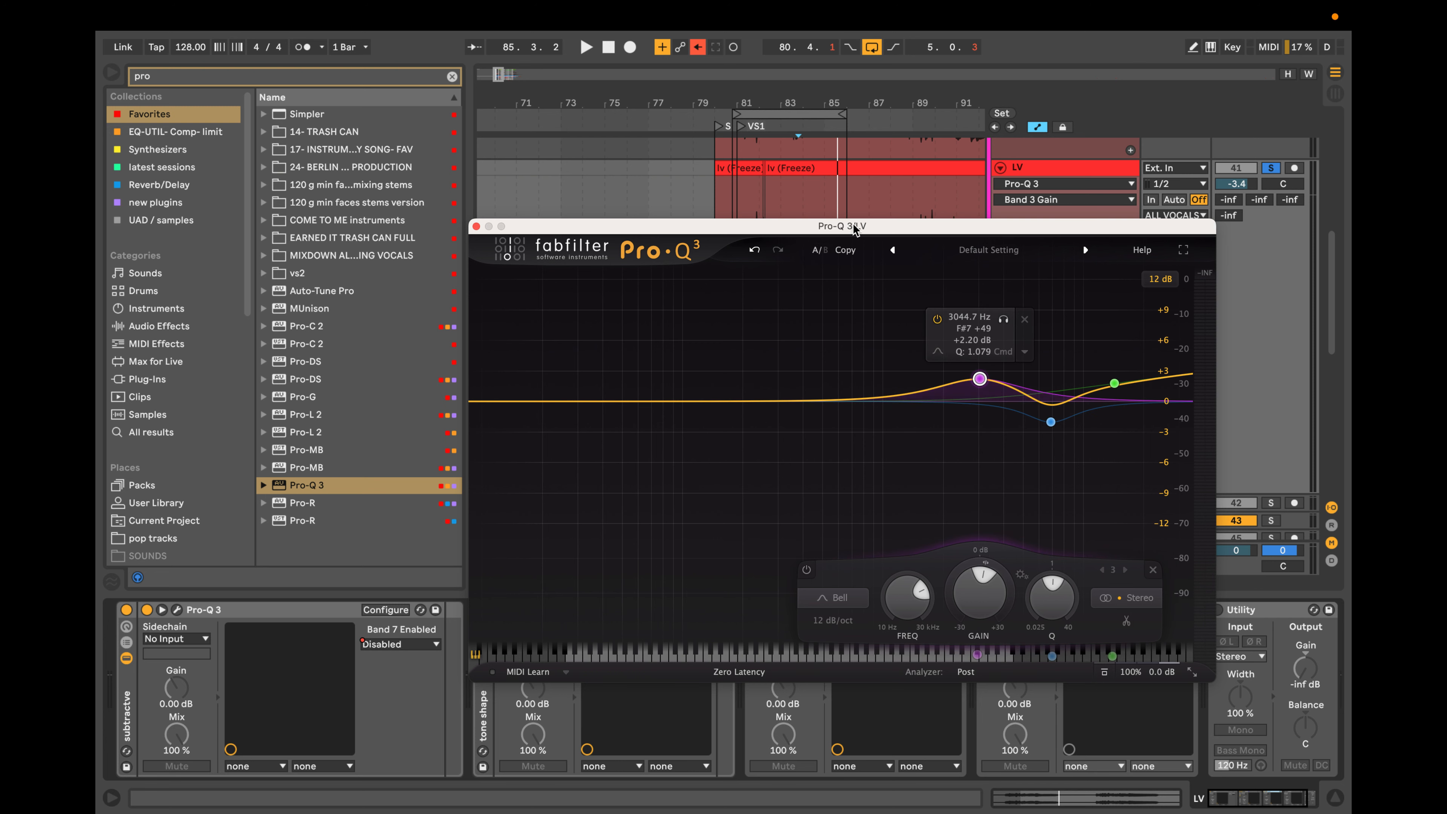
left_click_drag(853, 228, 880, 299)
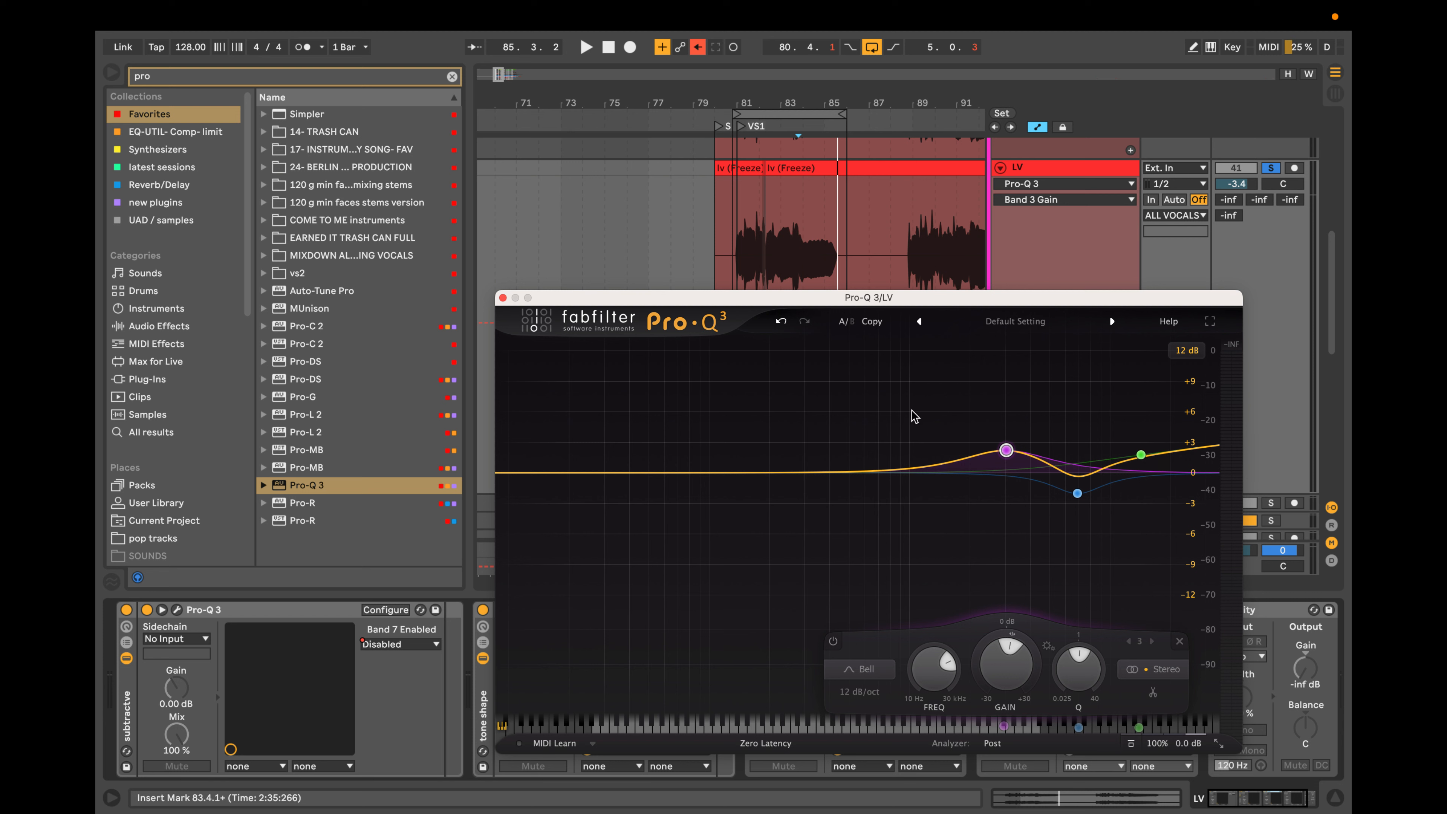
left_click_drag(1001, 454, 1007, 464)
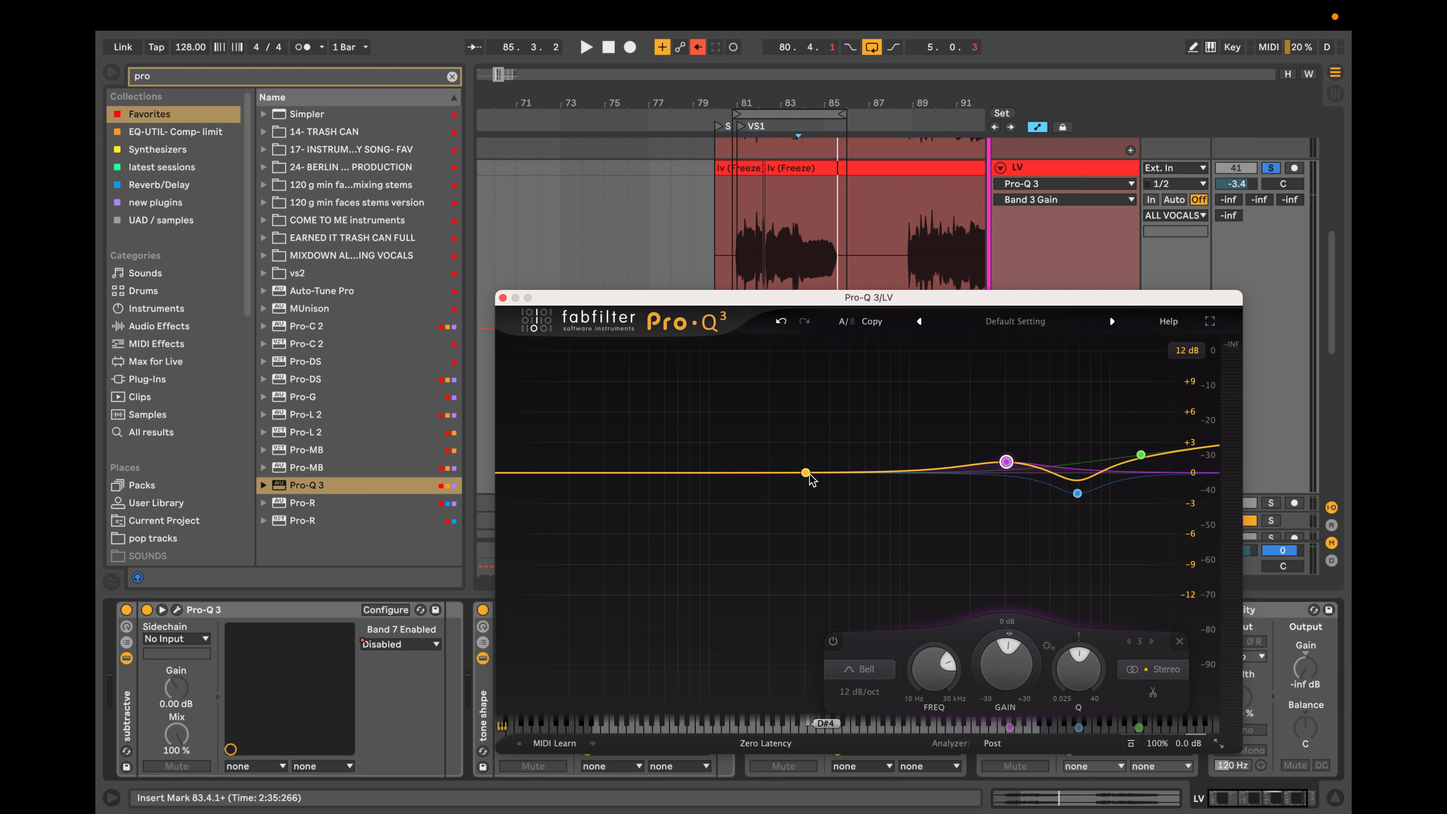
Add a bell cut of about 3.7 dB near 941 Hz and two low bell boosts, one of about 1.9 dB near 35 Hz.
left_click(865, 490)
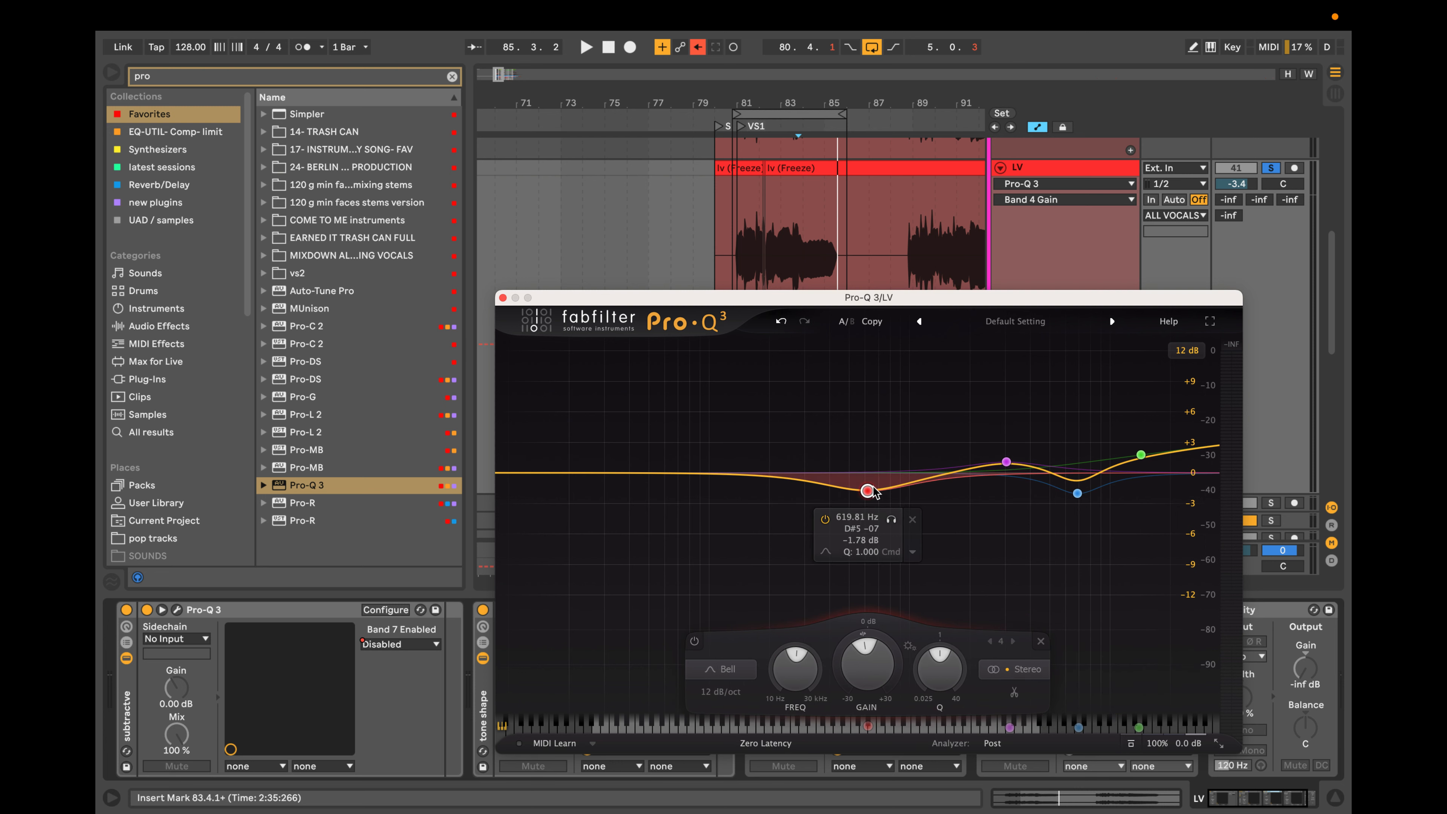
left_click_drag(867, 490, 905, 511)
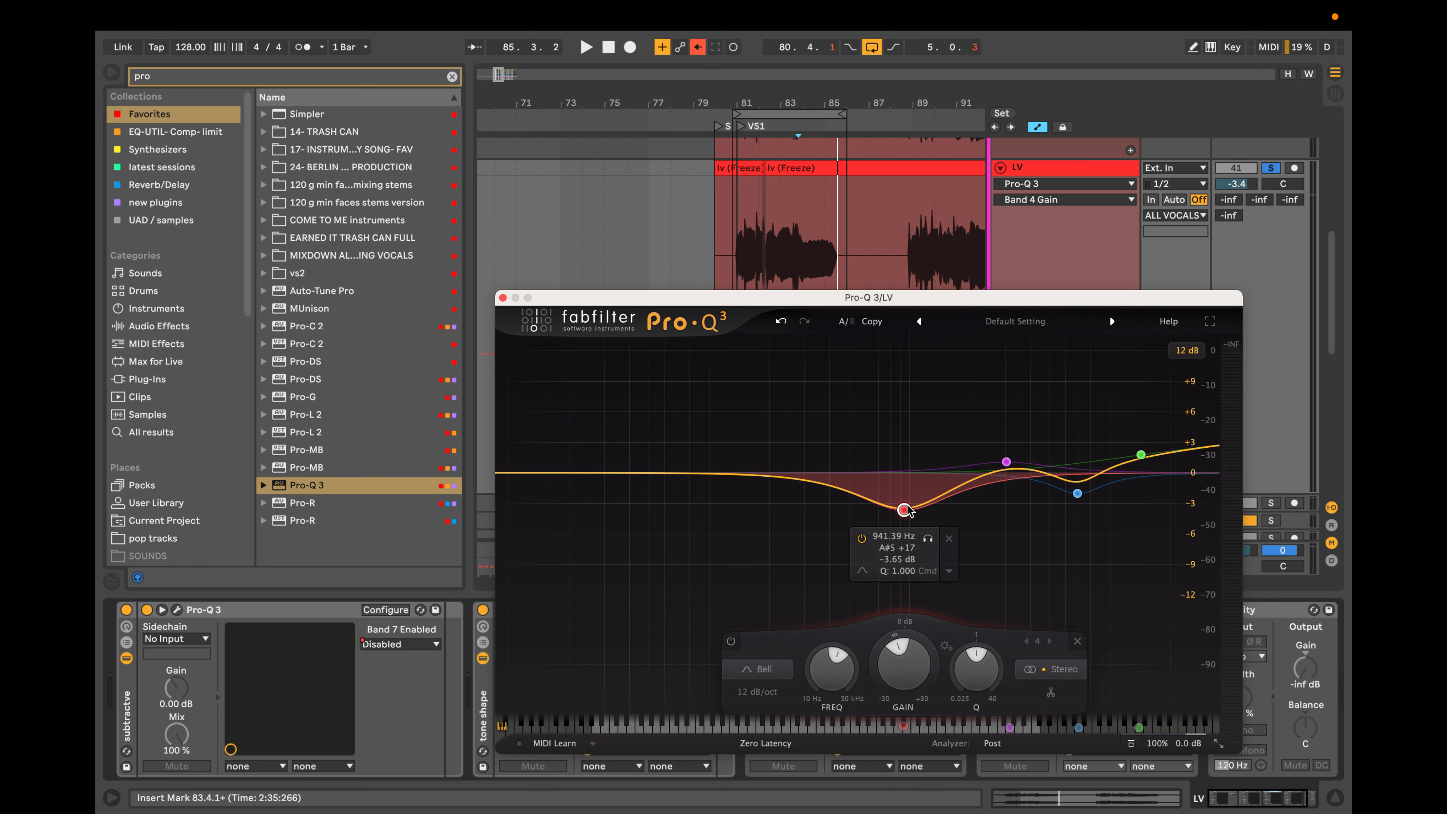
left_click_drag(755, 477, 704, 449)
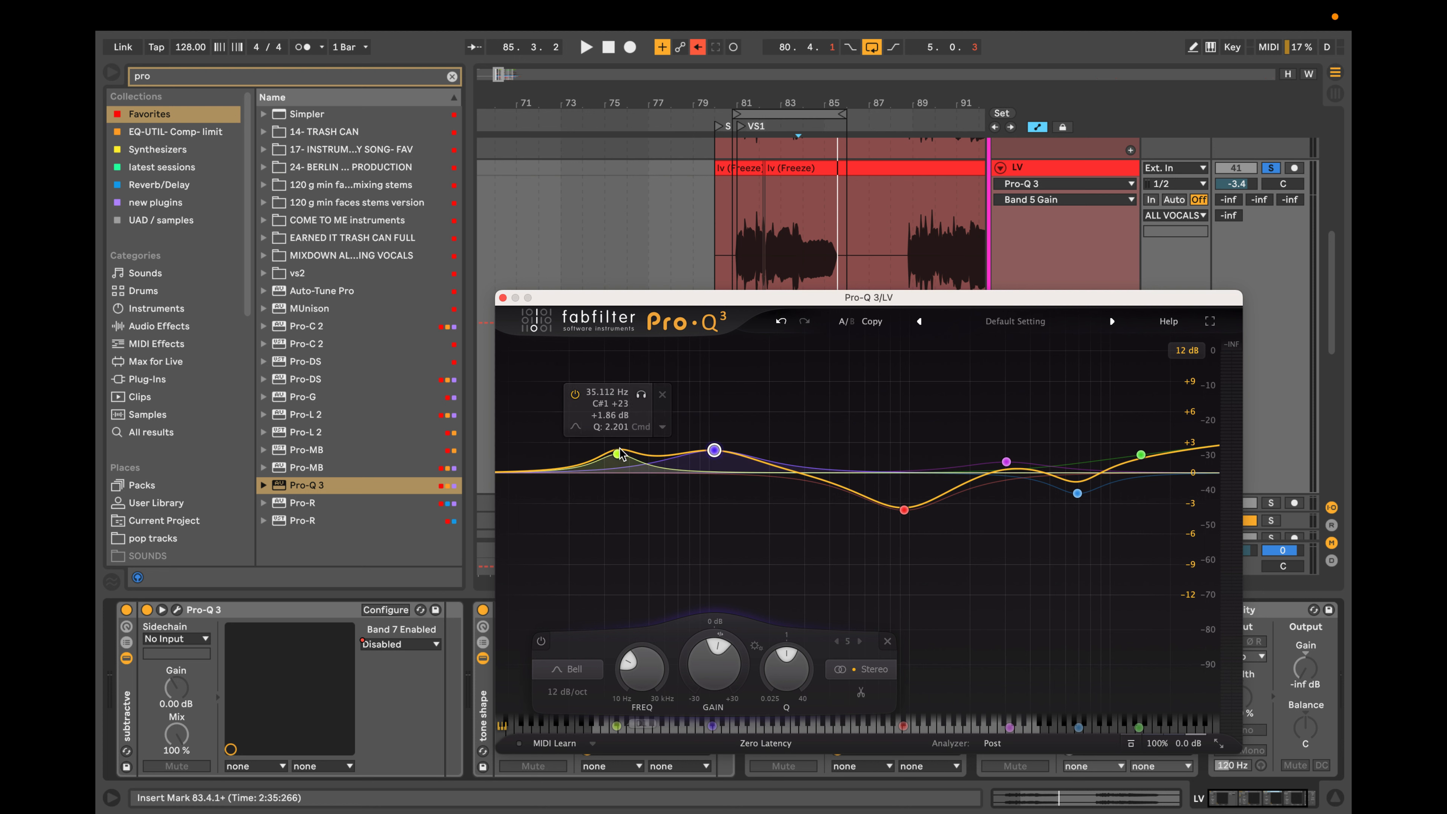
Raise the high shelf further near 18.5 kHz, and set the bell beside it to a 4.4 dB cut near 8.2 kHz.
left_click_drag(1142, 454, 1160, 406)
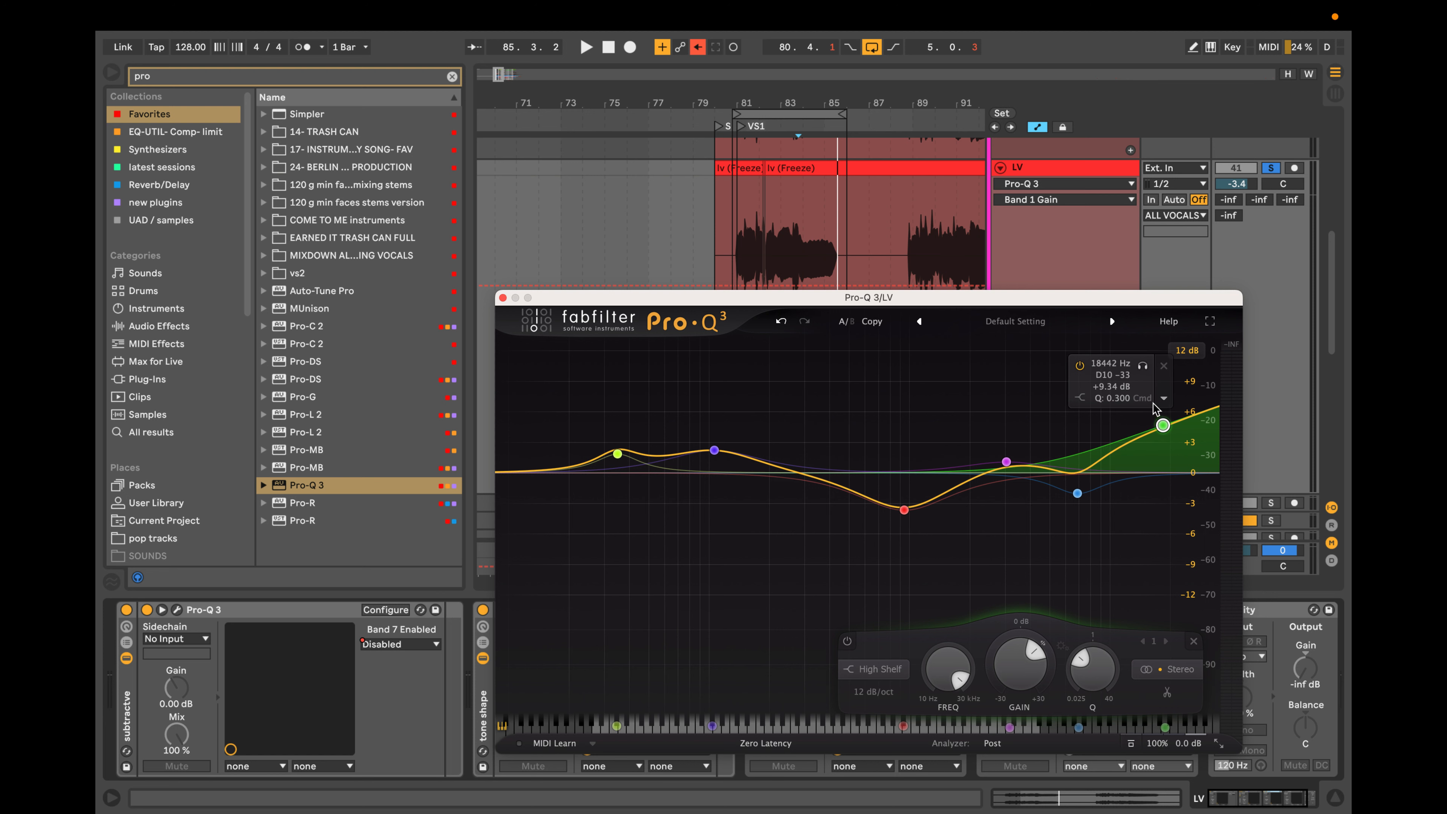
left_click_drag(1078, 493, 1164, 370)
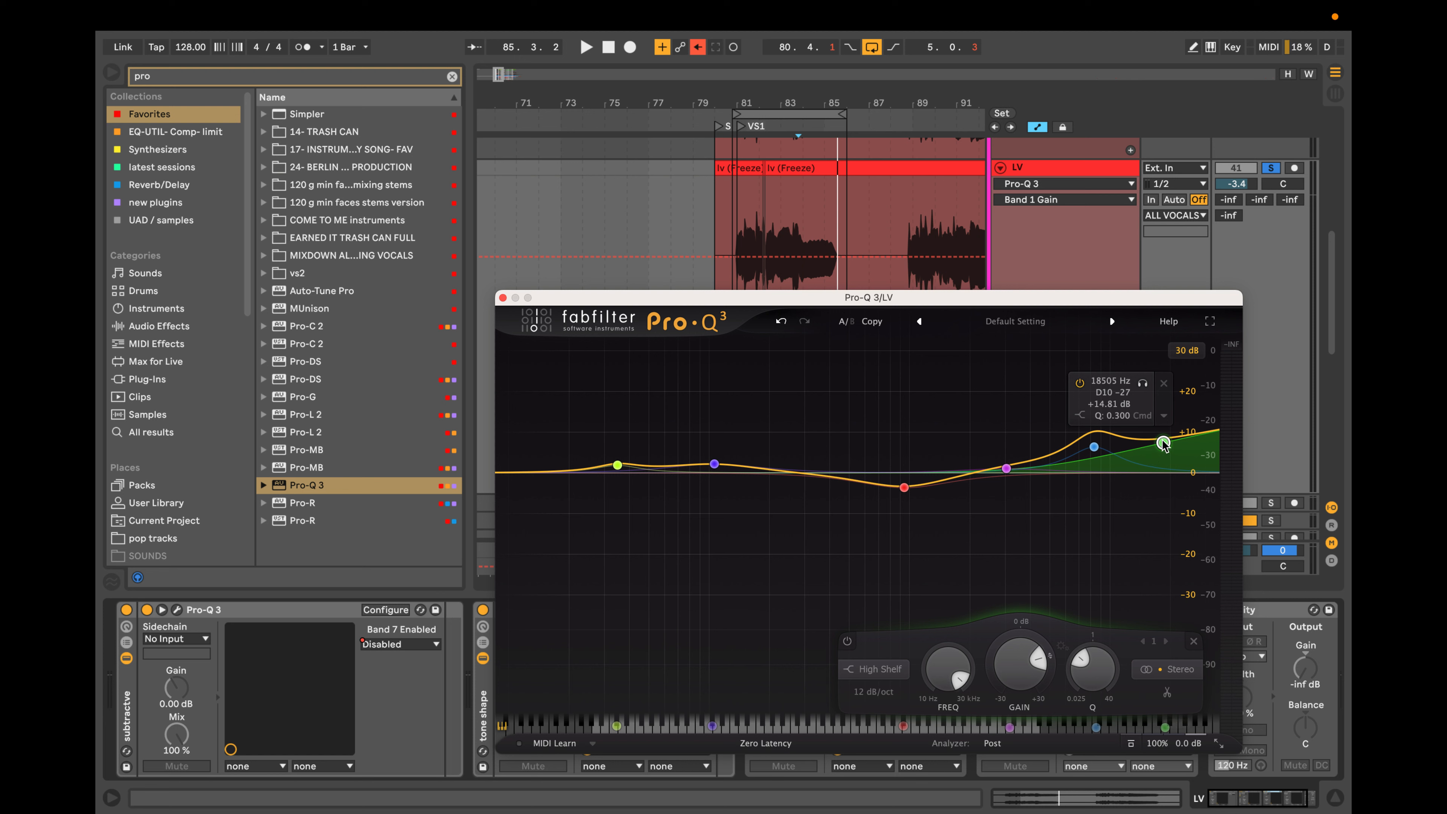
left_click_drag(1163, 443, 1092, 488)
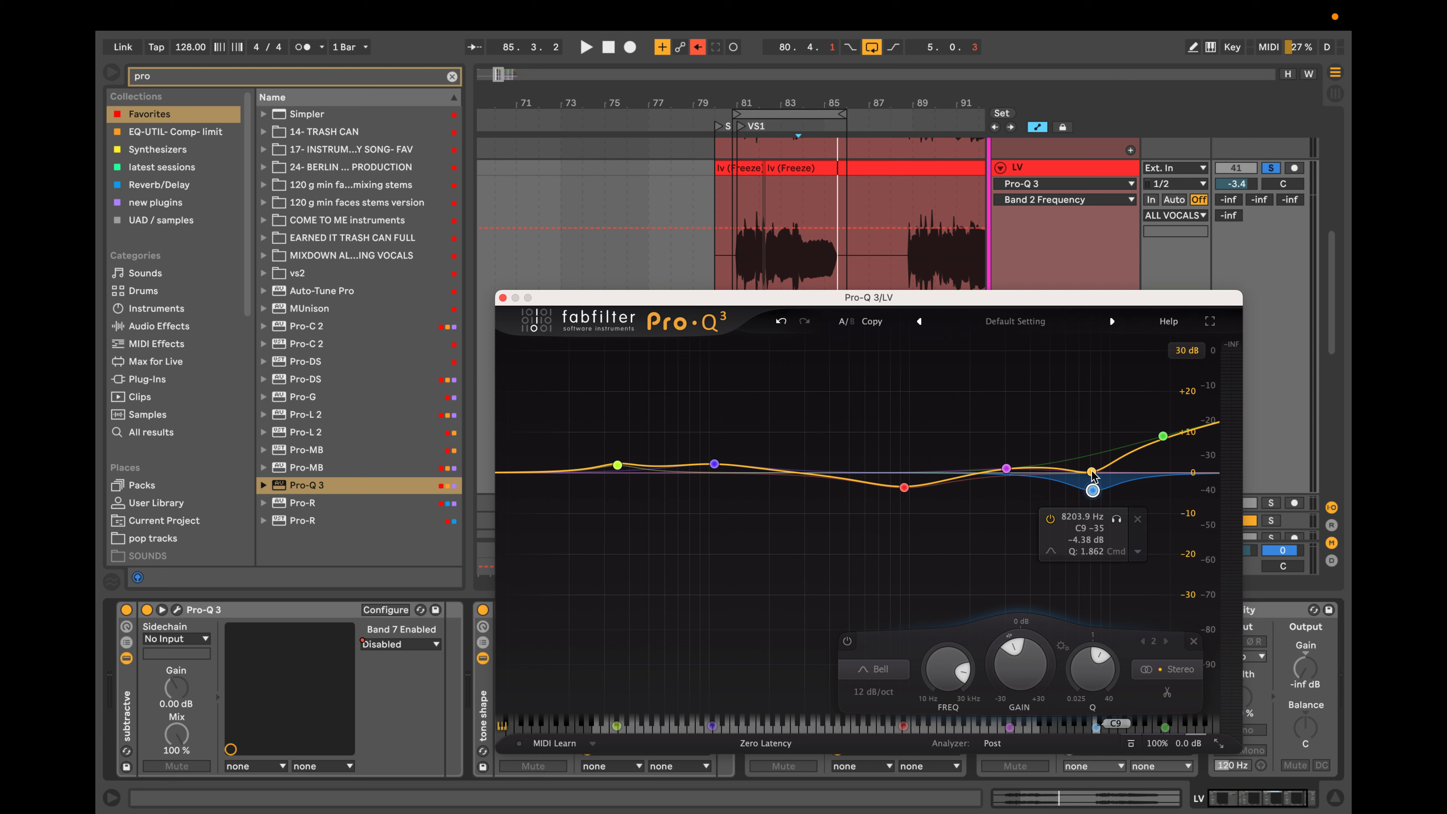
Flatten the midrange cut near 941 Hz, and move the high shelf to about +20.4 dB near 12.1 kHz.
mouse_move(905, 487)
left_mouse_down()
mouse_move(927, 450)
mouse_move(904, 476)
left_mouse_up()
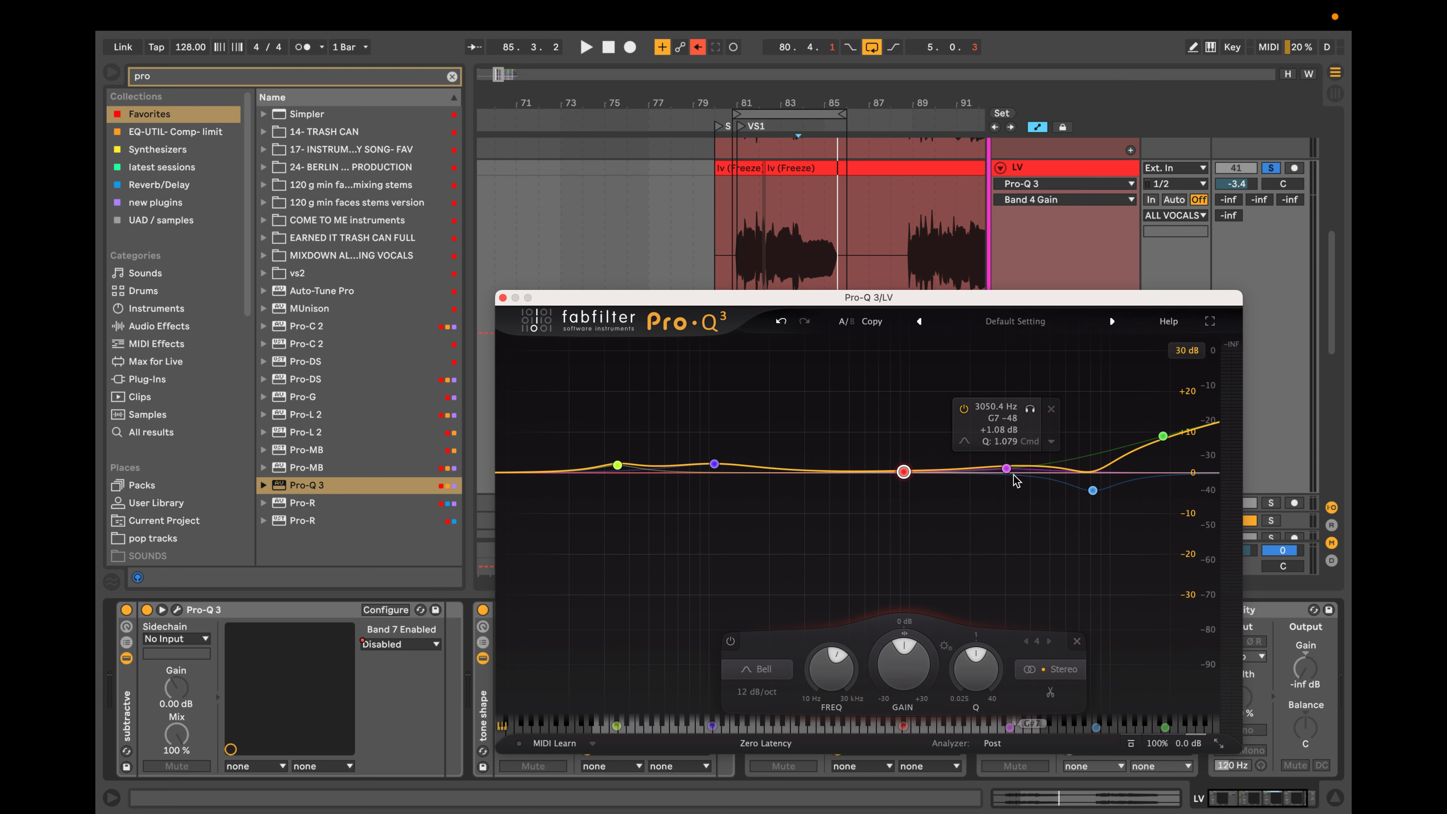
left_click(1007, 468)
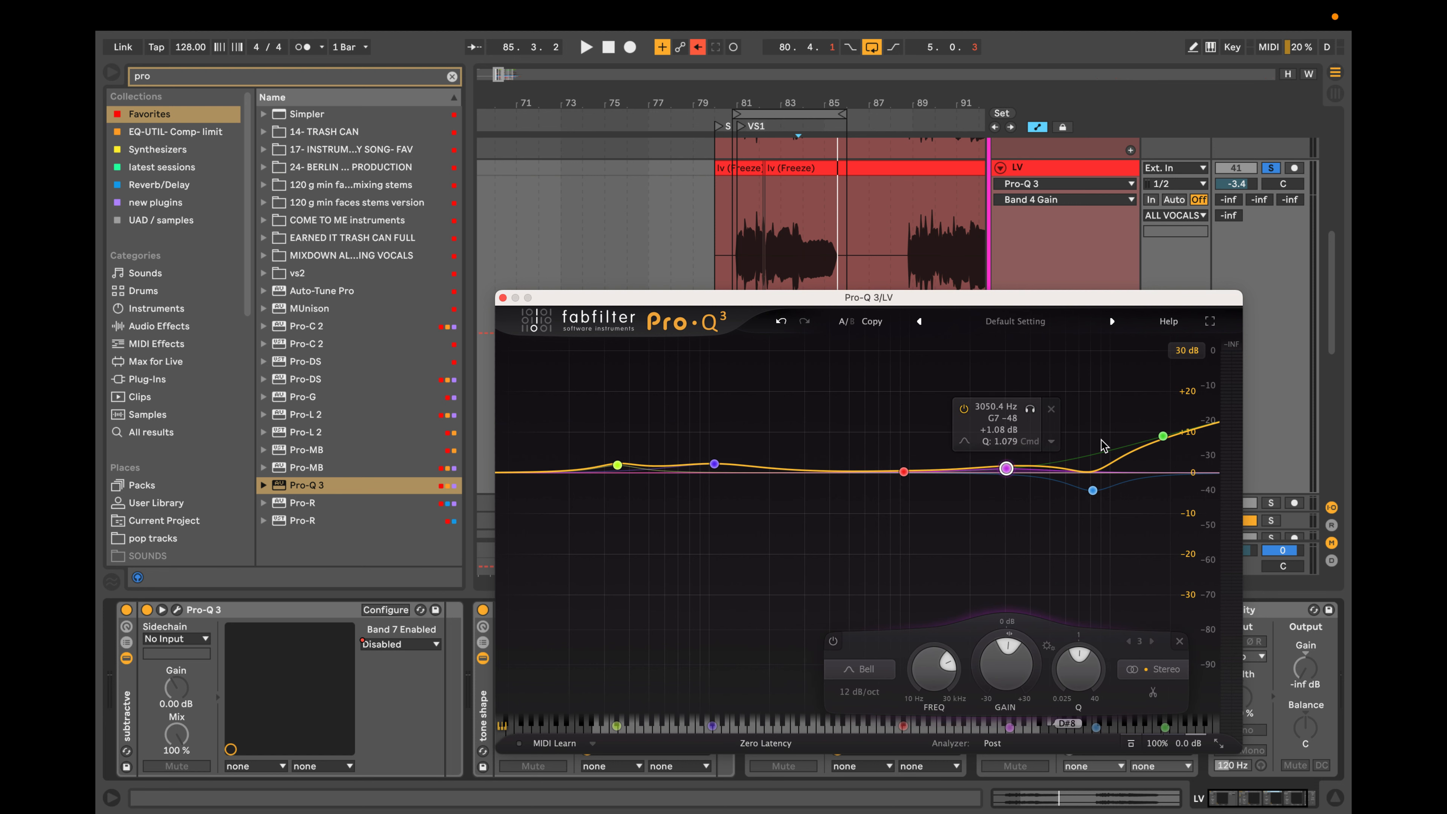
left_click_drag(1164, 436, 1168, 425)
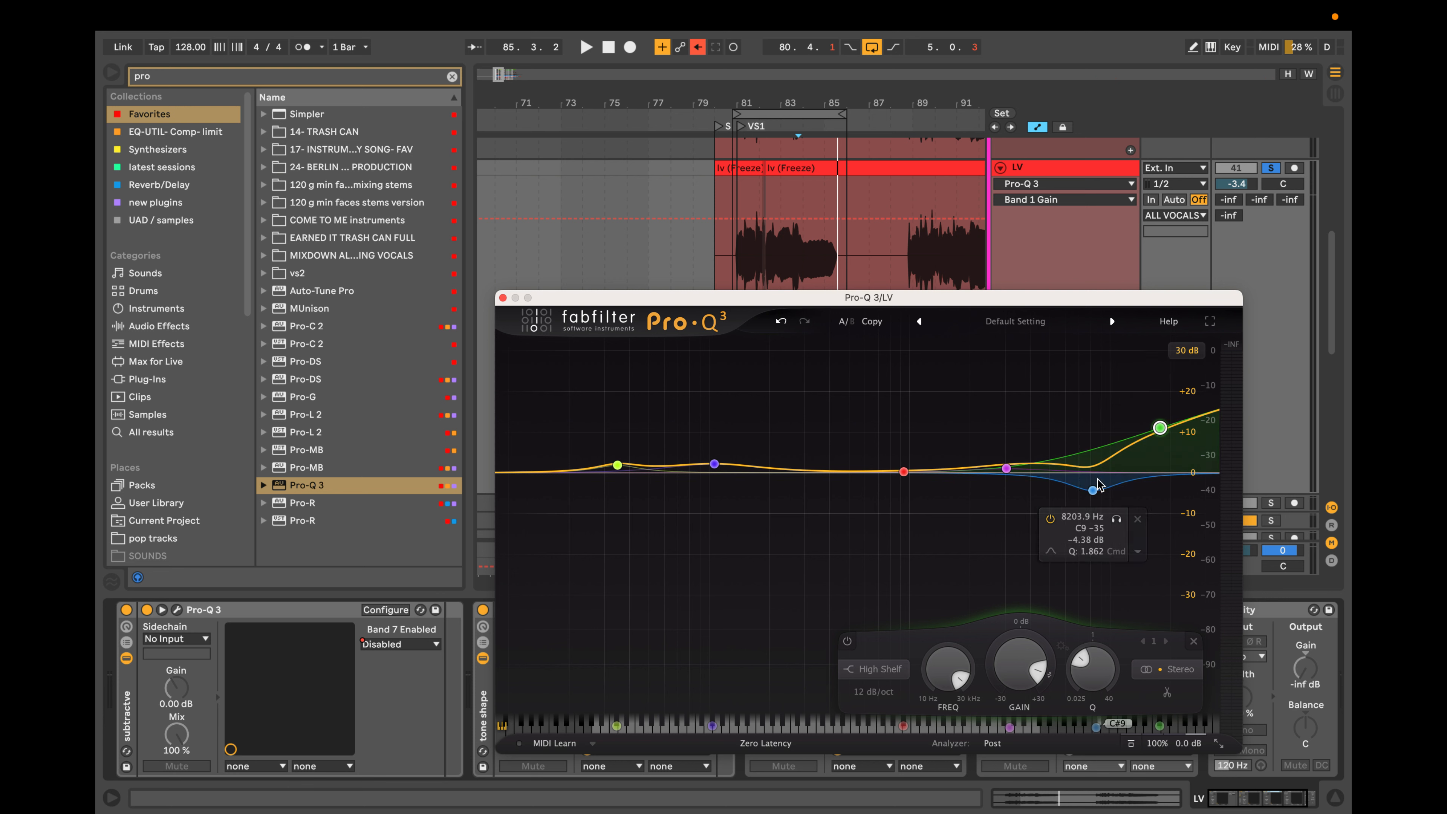
left_click_drag(1160, 427, 1128, 430)
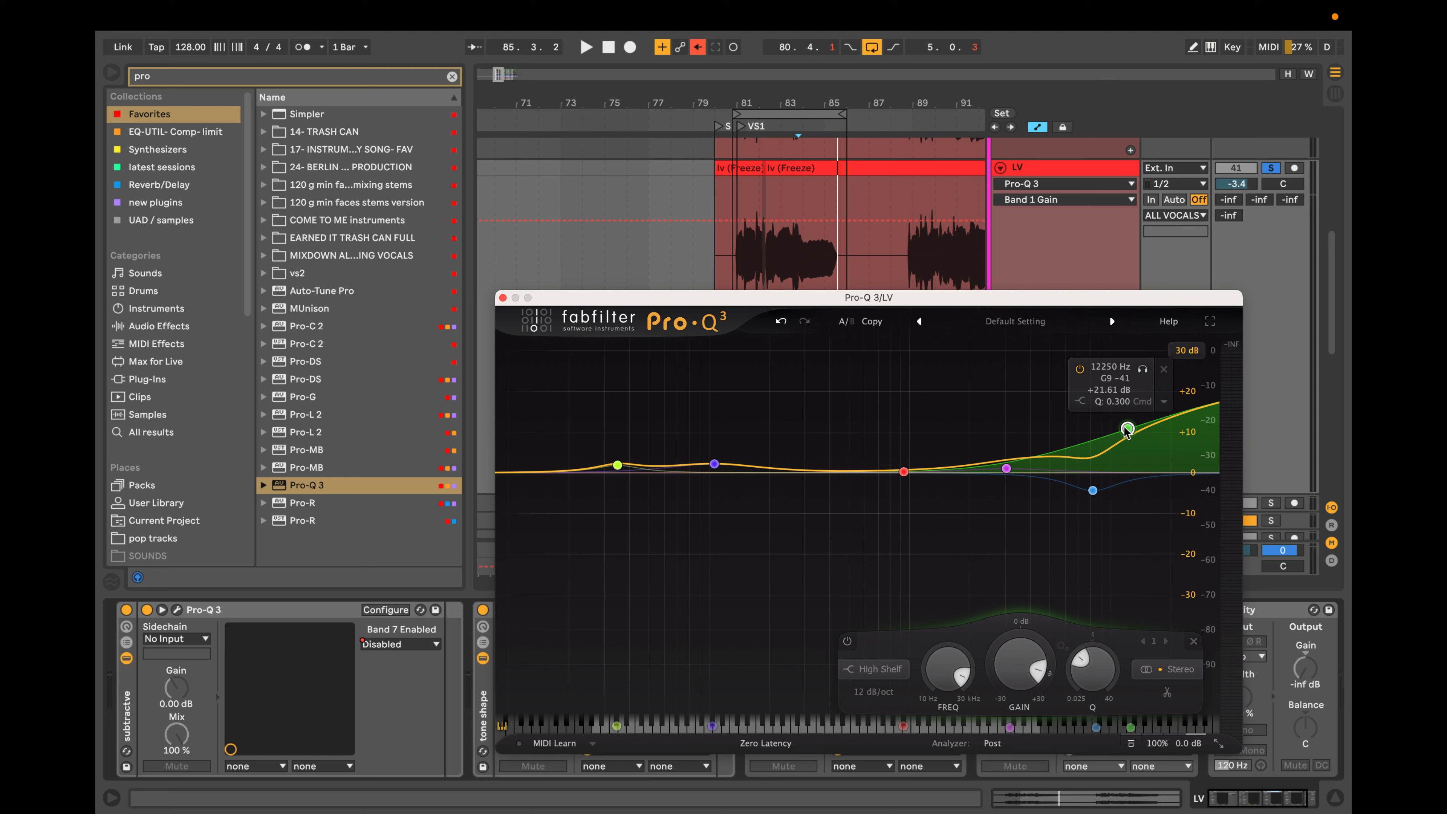
left_click_drag(1128, 430, 1127, 432)
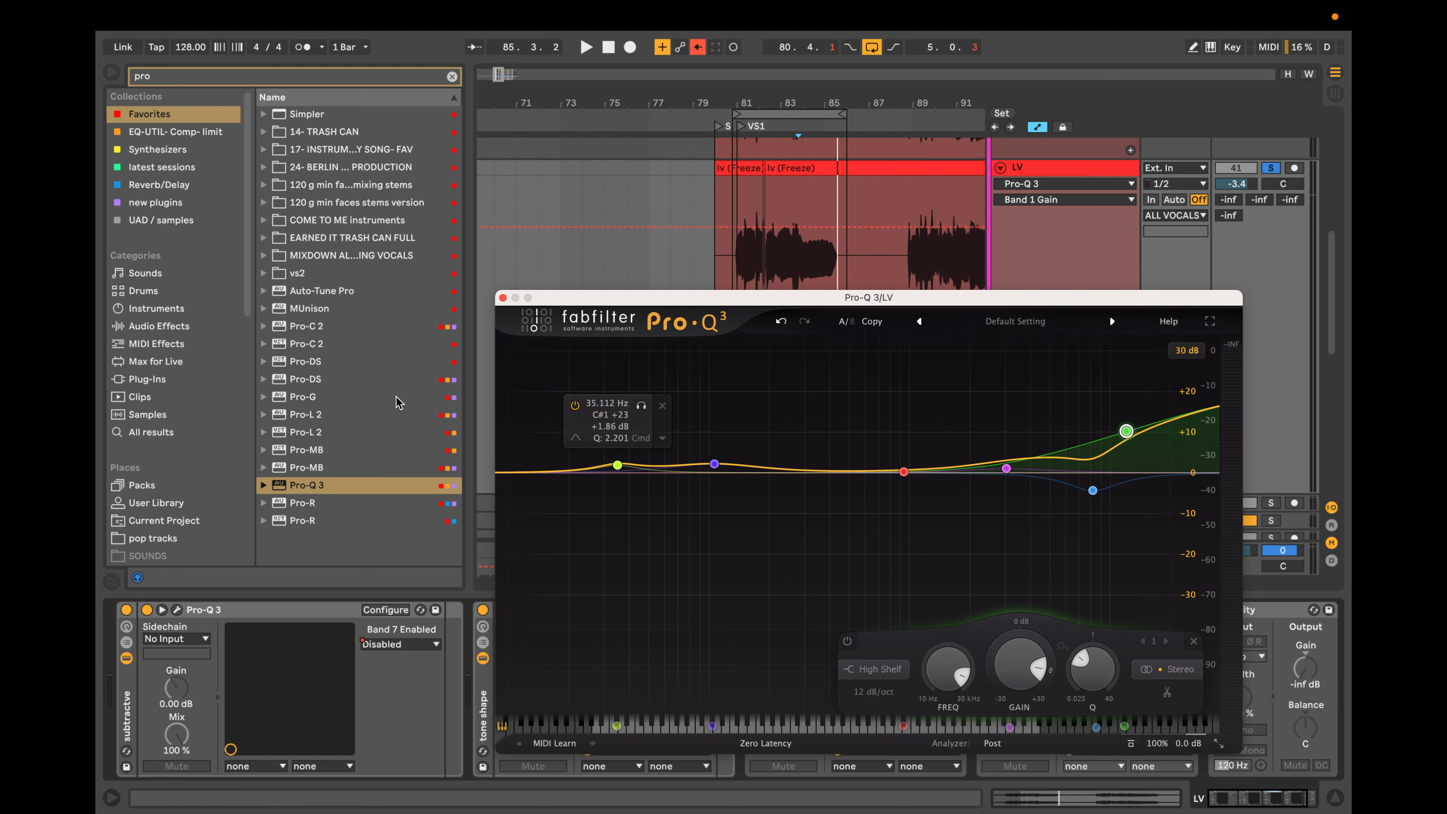
Replace all the bands with a high shelf of about +16.5 dB near 23.5 kHz and a bell boost of about 2.4 dB near 9.5 kHz.
left_click_drag(538, 387, 1215, 563)
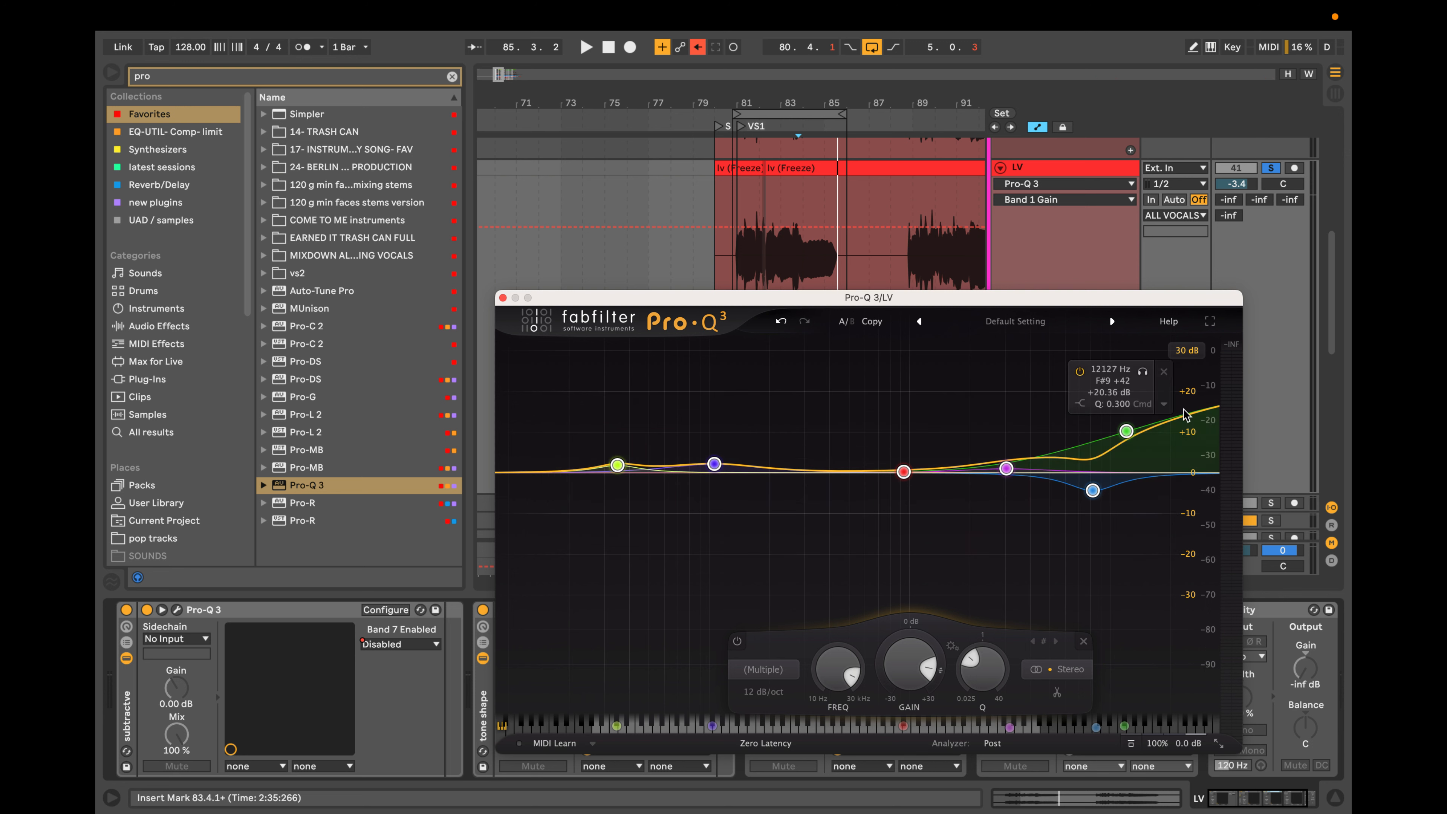
key("Delete")
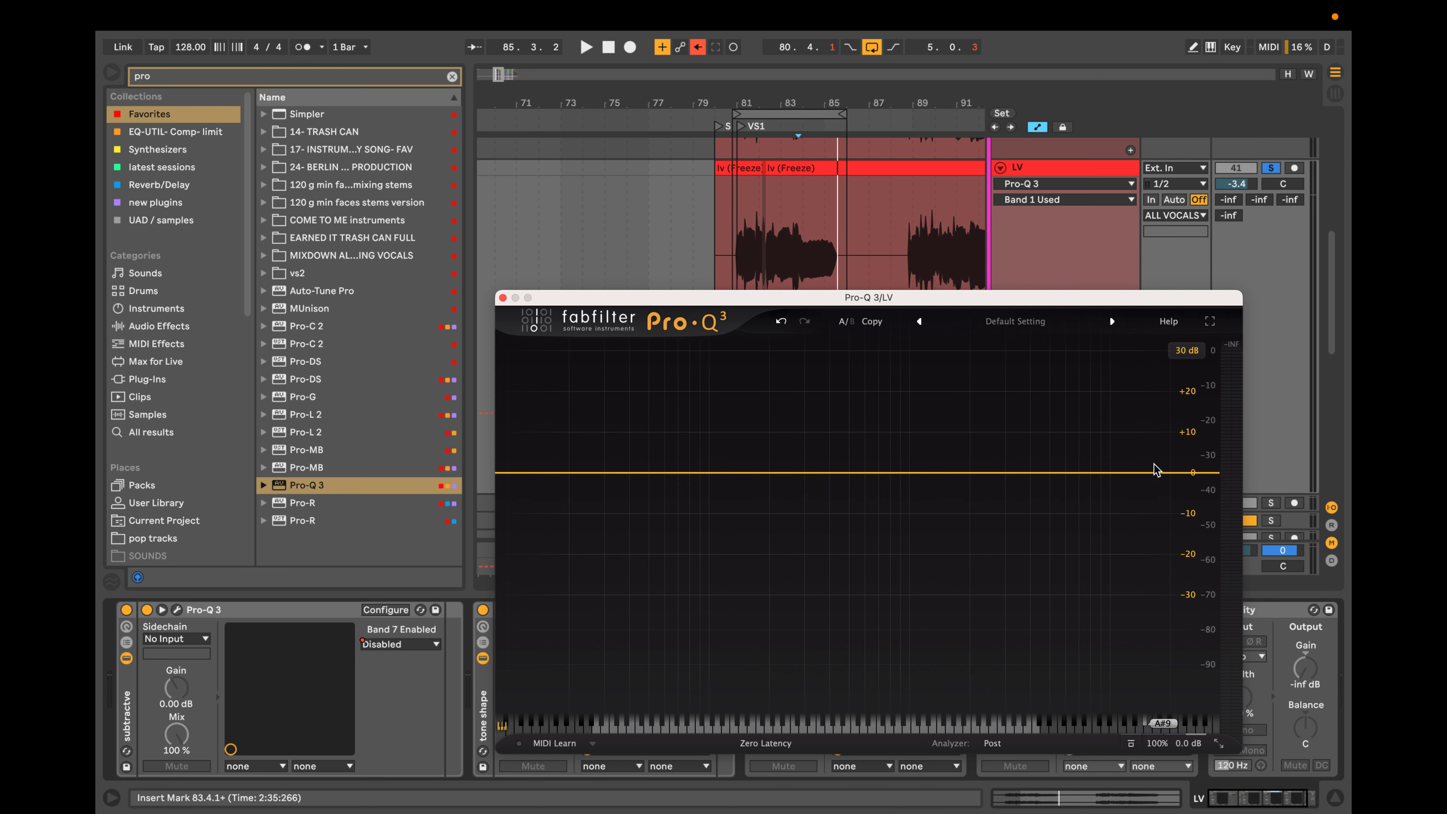
left_click_drag(1182, 473, 1183, 424)
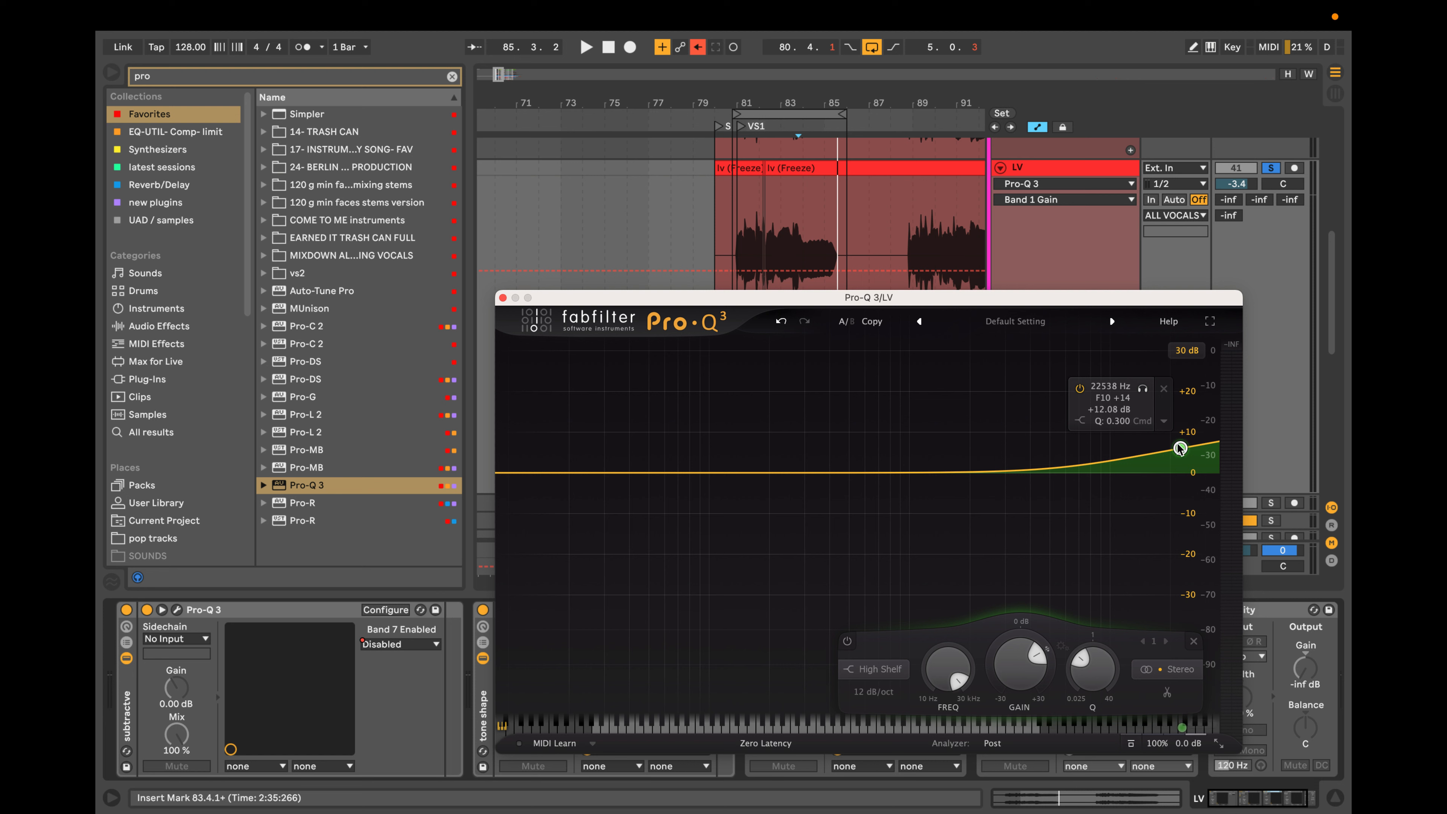
left_click_drag(1080, 463, 1184, 439)
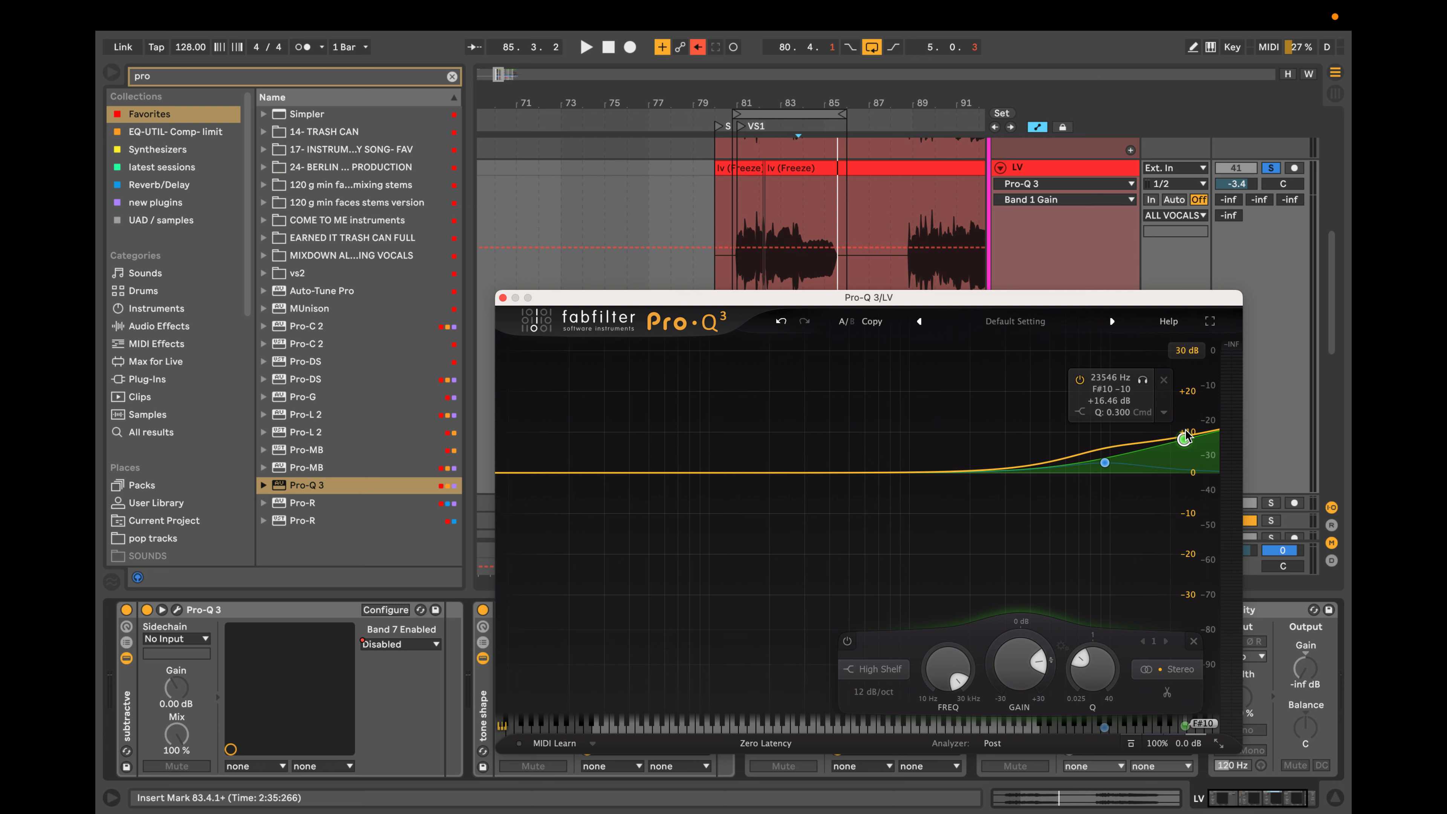
Add one low-frequency bell boost and three overlapping midrange bell boosts to the EQ curve.
left_click_drag(766, 474, 793, 500)
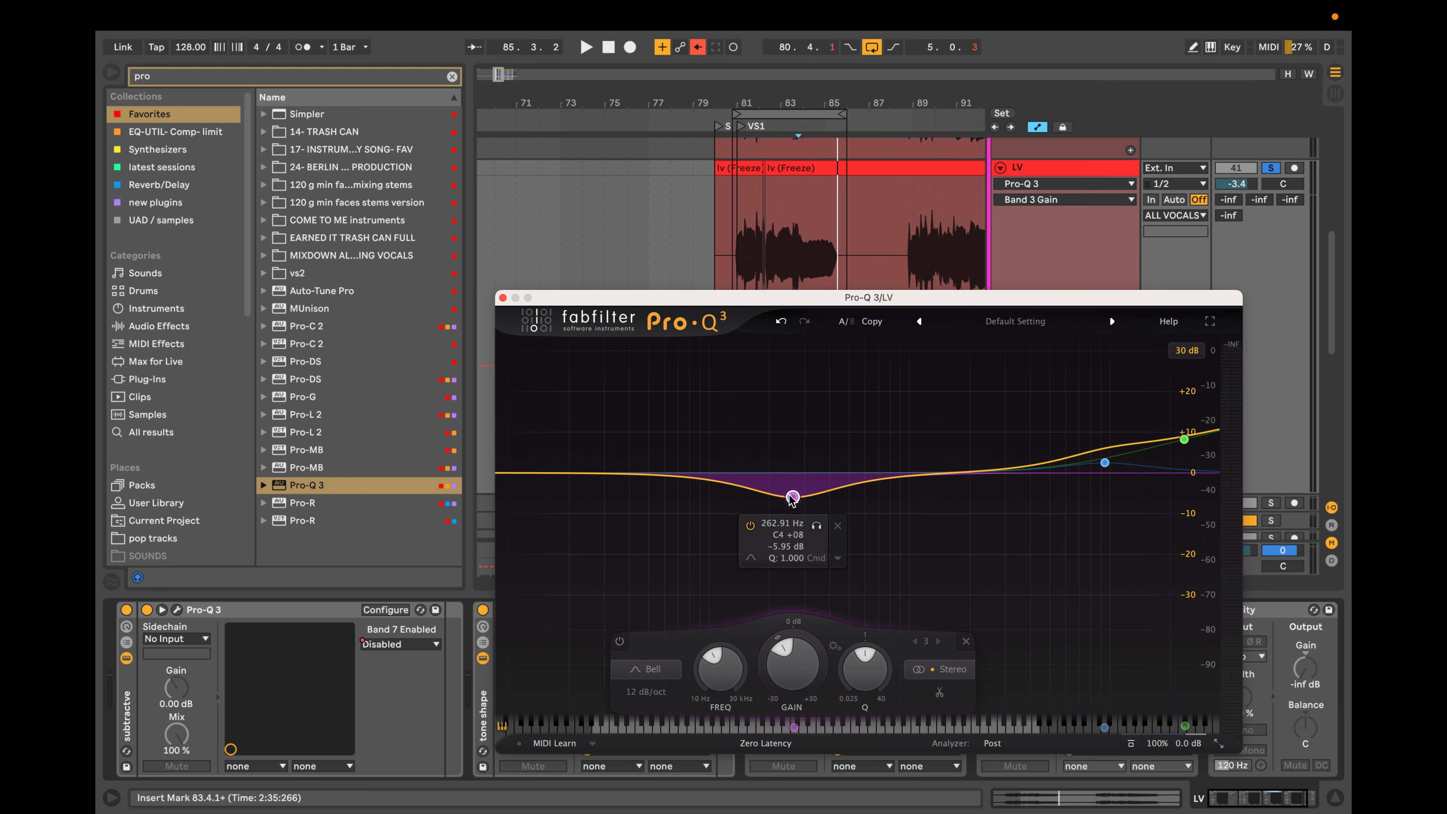
left_click_drag(801, 492, 713, 458)
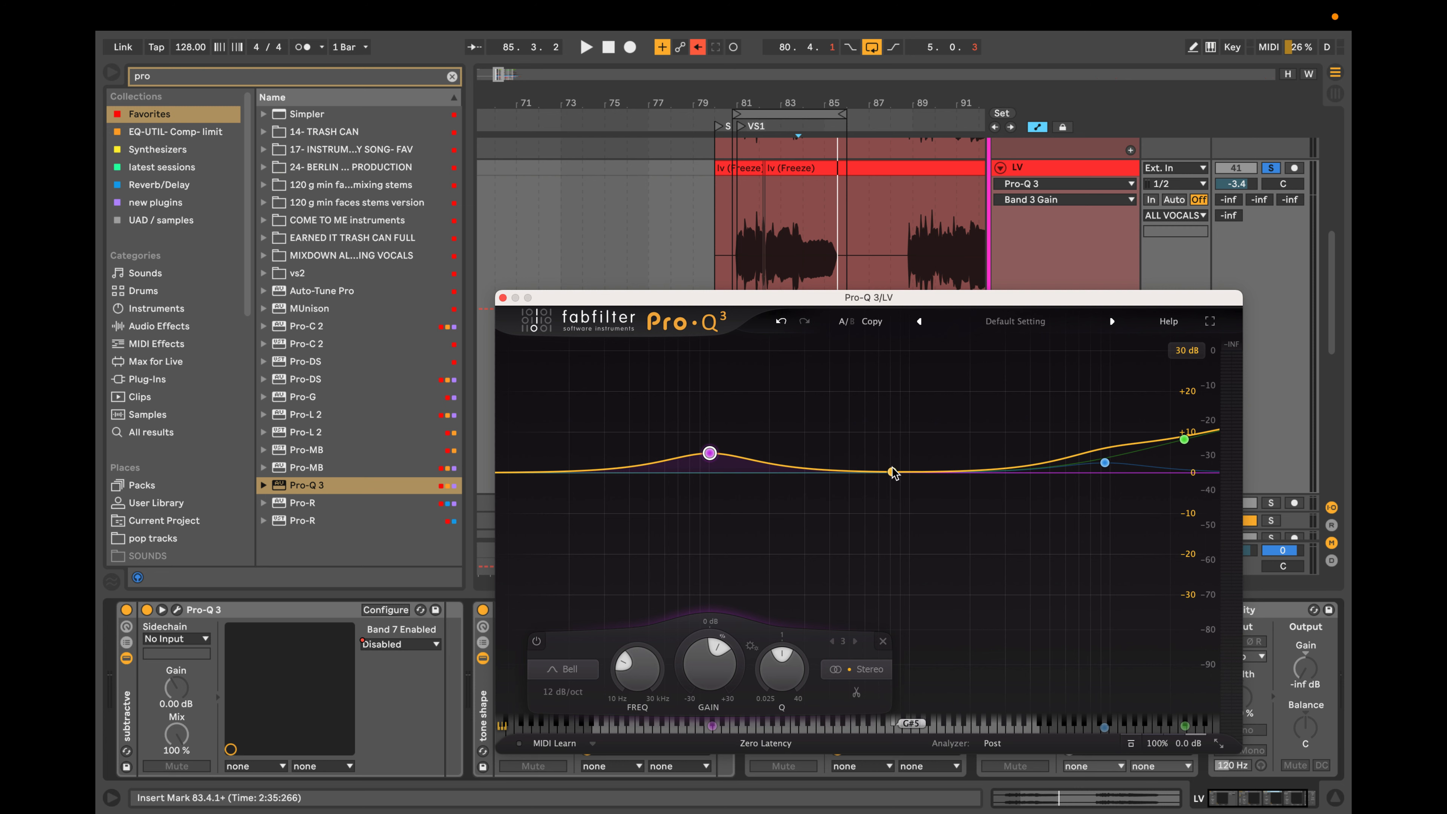
left_click_drag(893, 473, 827, 451)
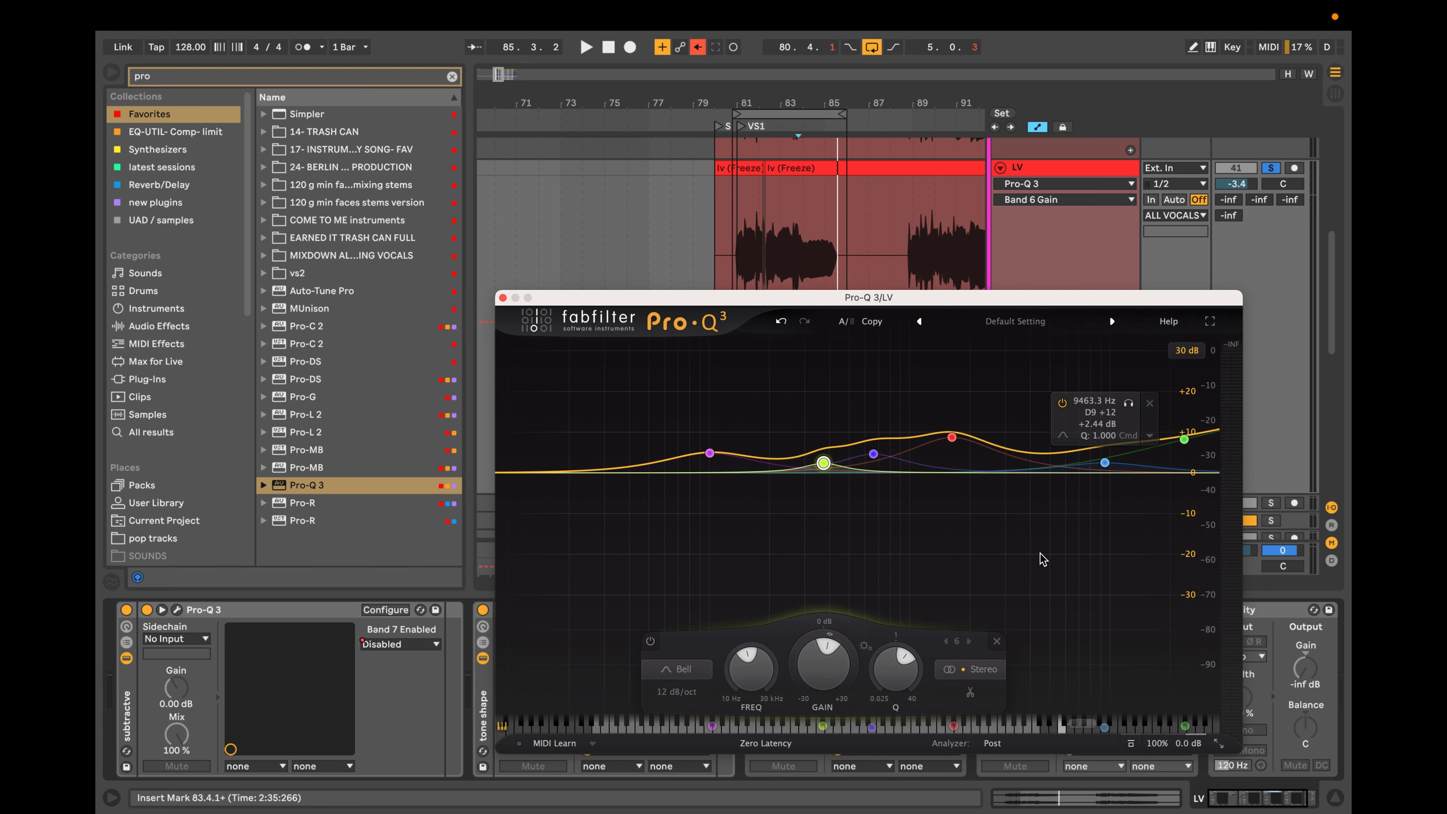
Delete all the EQ bands, and try and remove a single high shelf of about +25 dB near 14.5 kHz.
left_click_drag(582, 379, 1171, 576)
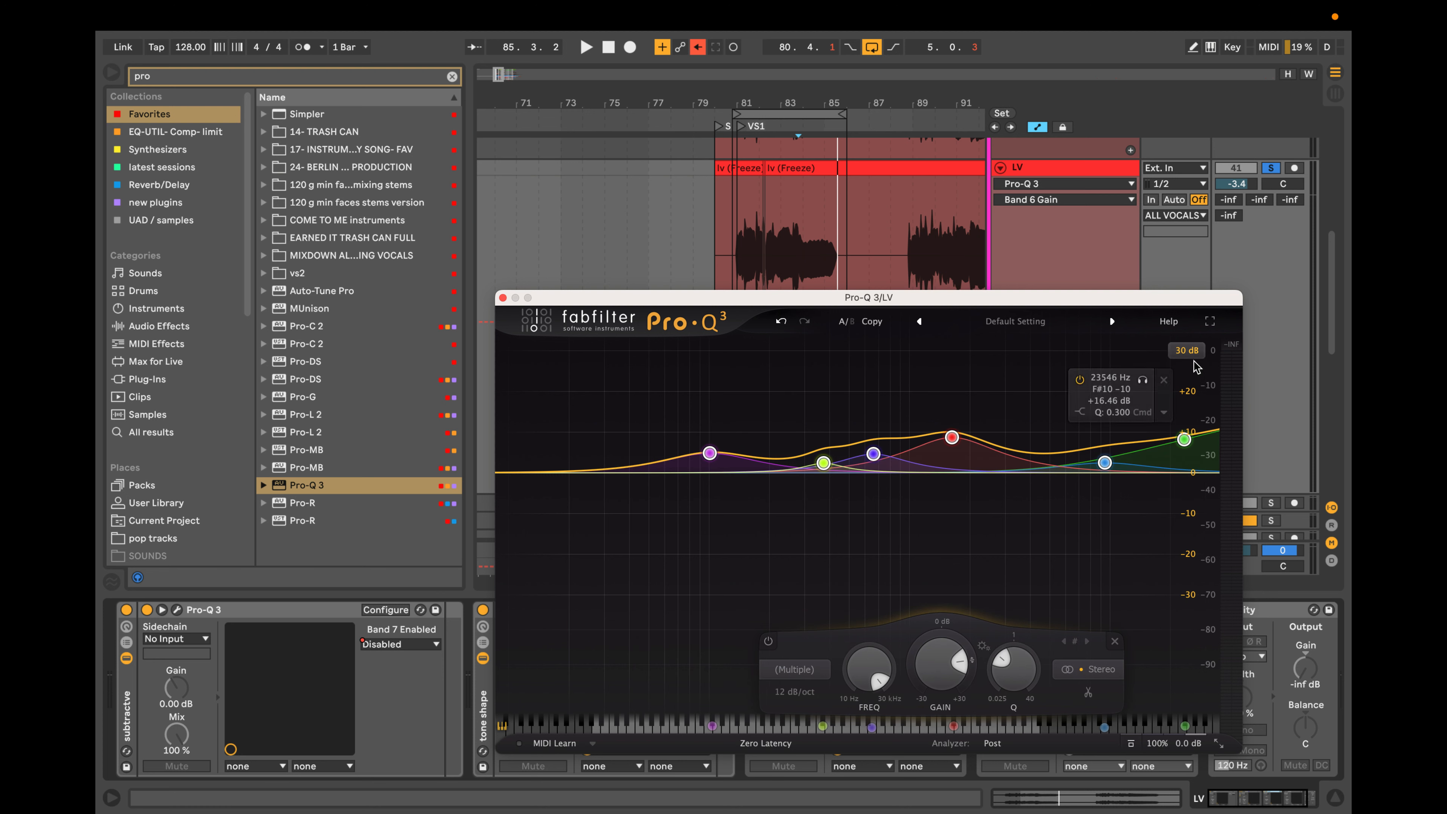
left_click(1161, 382)
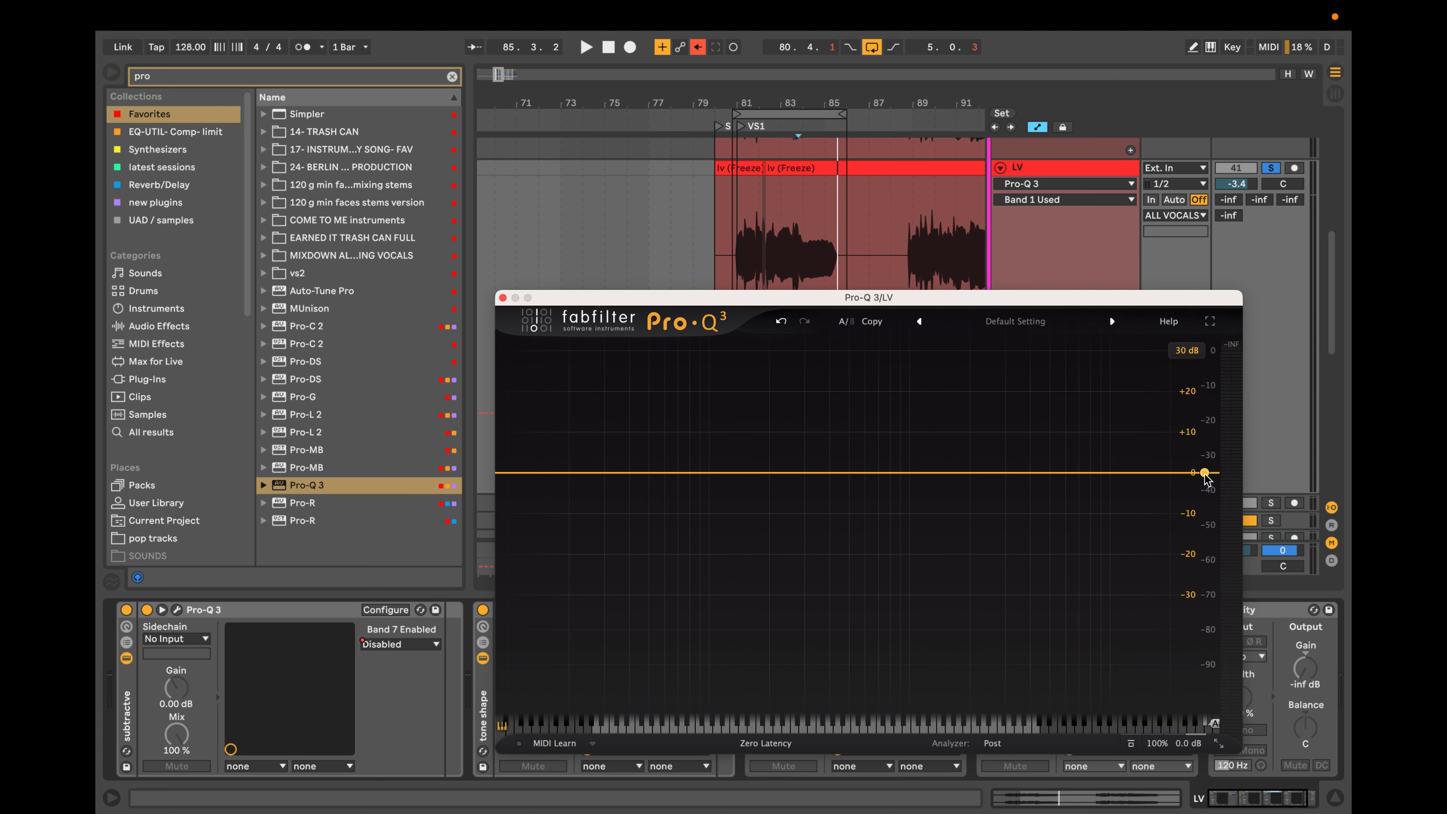
left_click_drag(1203, 479, 1146, 378)
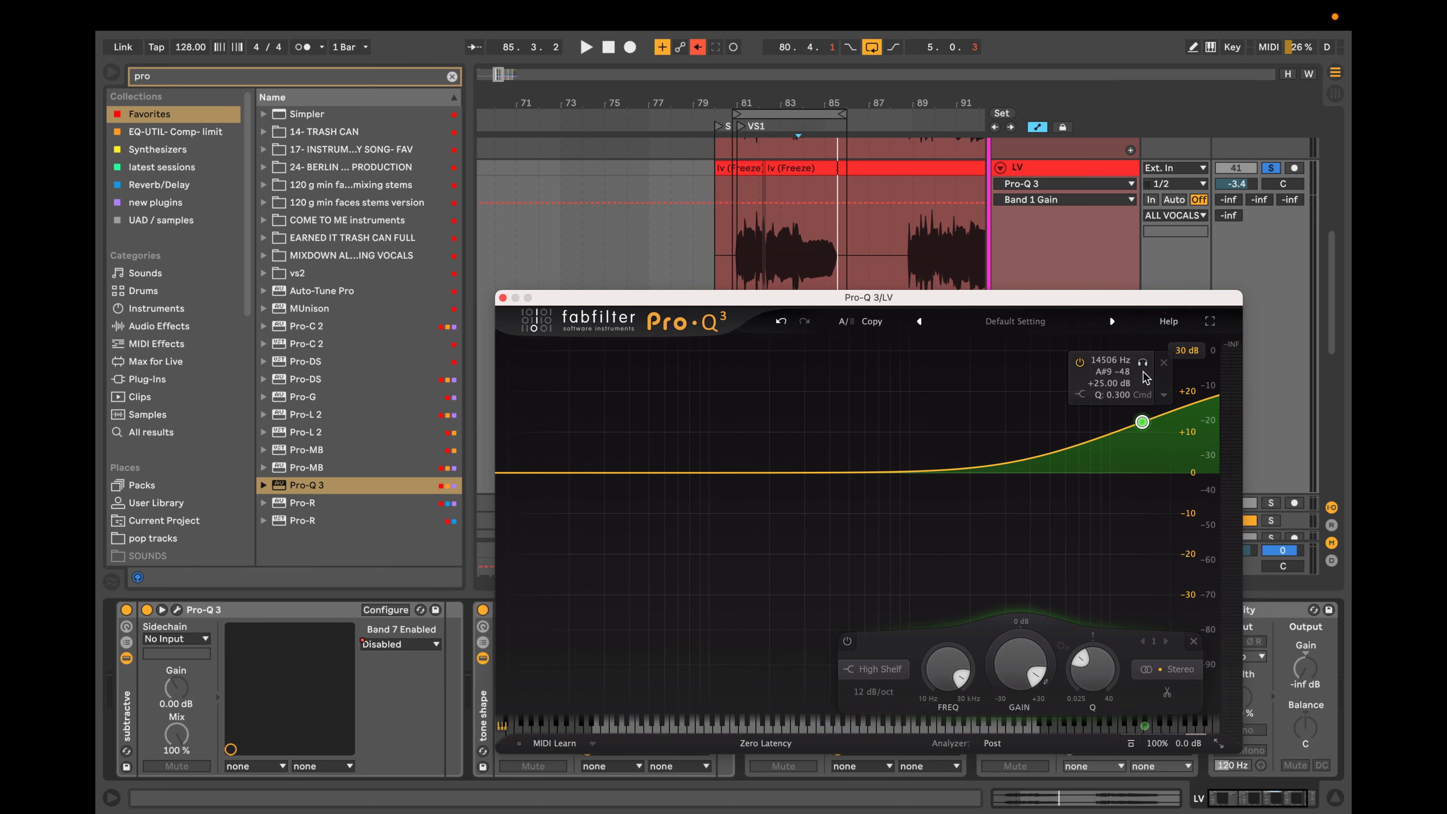
left_click(1165, 366)
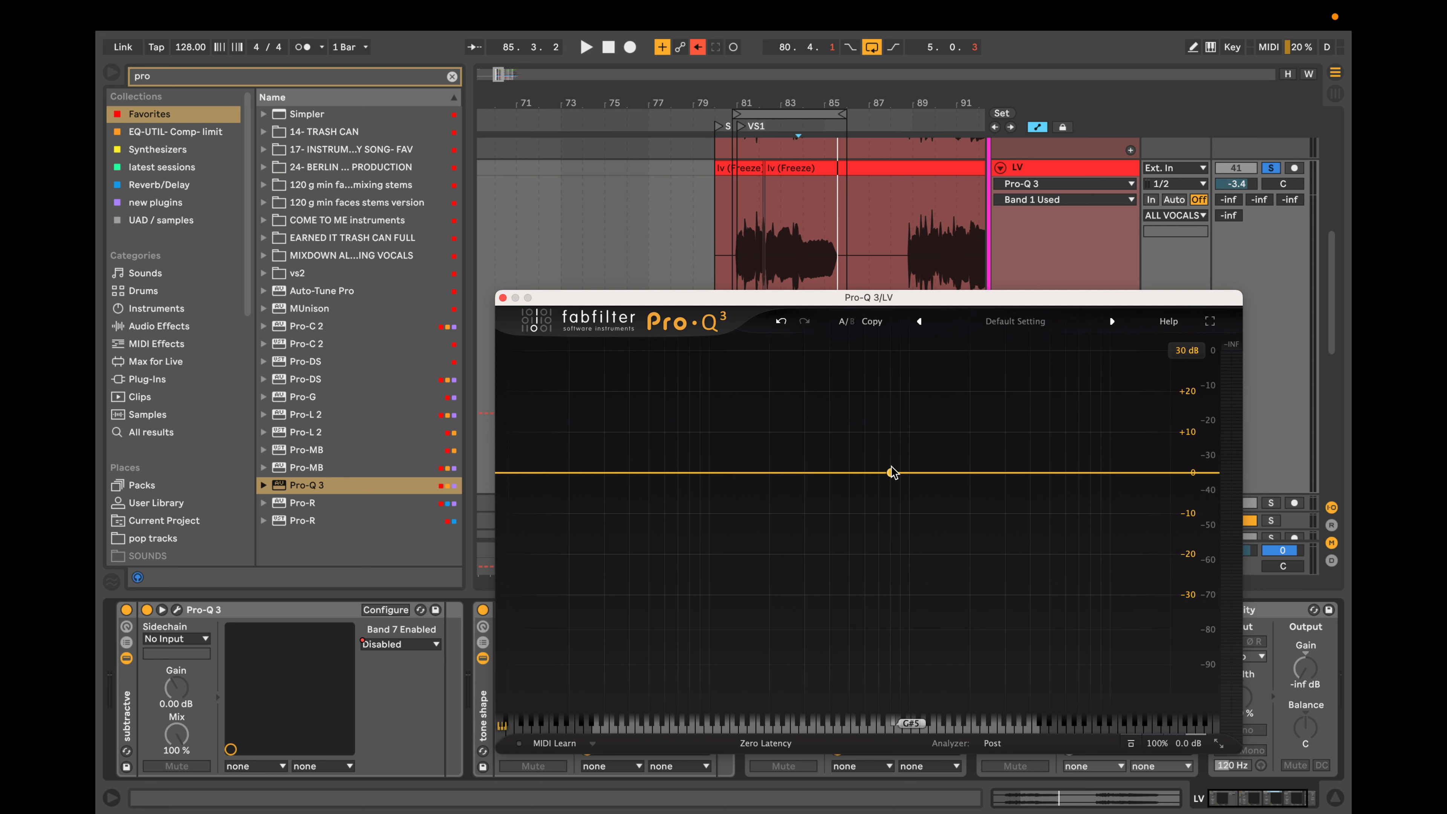
Try a broad midrange hump built from seven overlapping bell boosts starting near 247 Hz, and delete all the bands.
left_click_drag(892, 472, 850, 455)
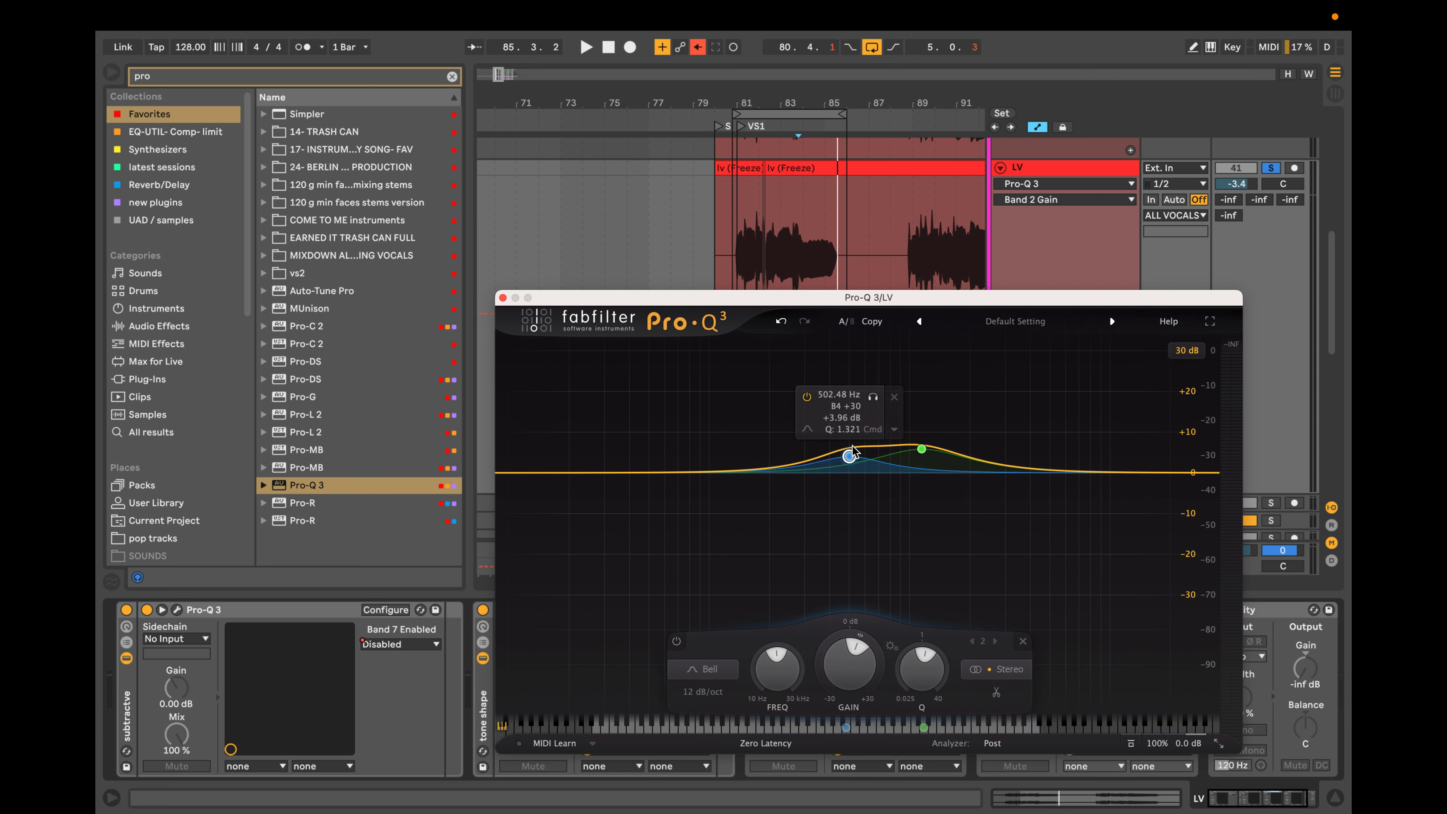
mouse_move(1021, 467)
left_mouse_down()
mouse_move(1025, 448)
mouse_move(1001, 450)
left_mouse_up()
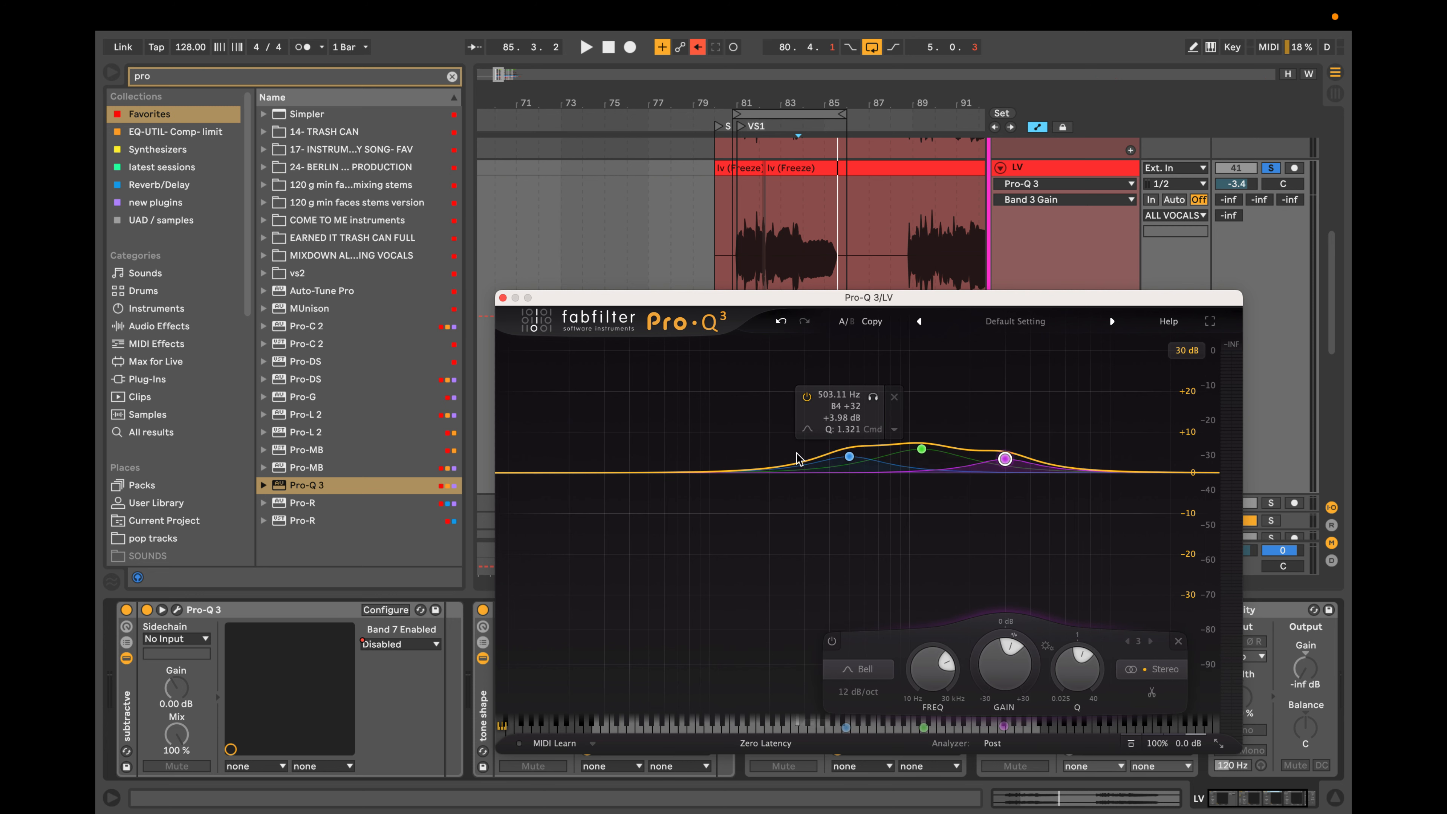
left_click(787, 466)
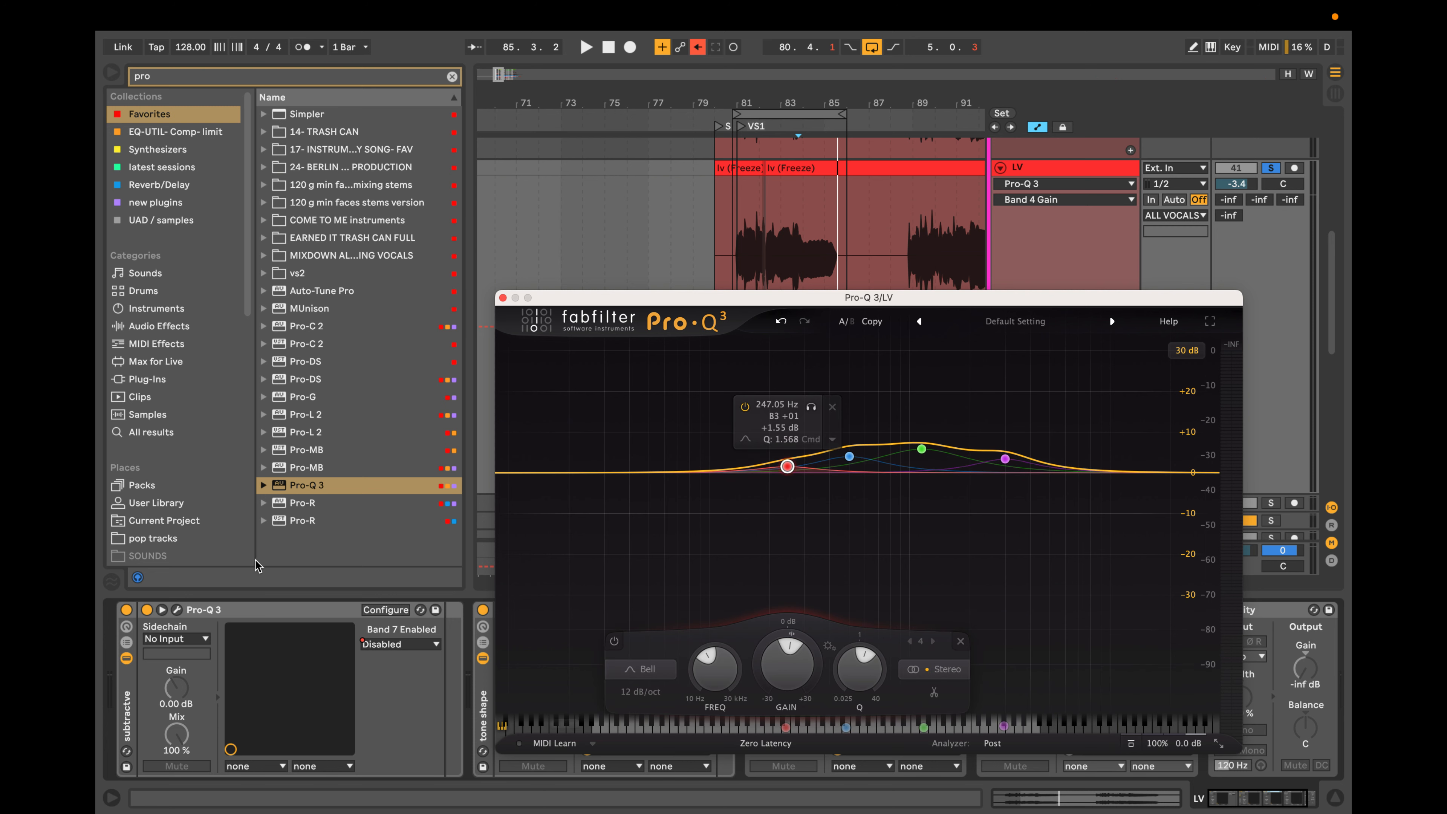
left_click(988, 460)
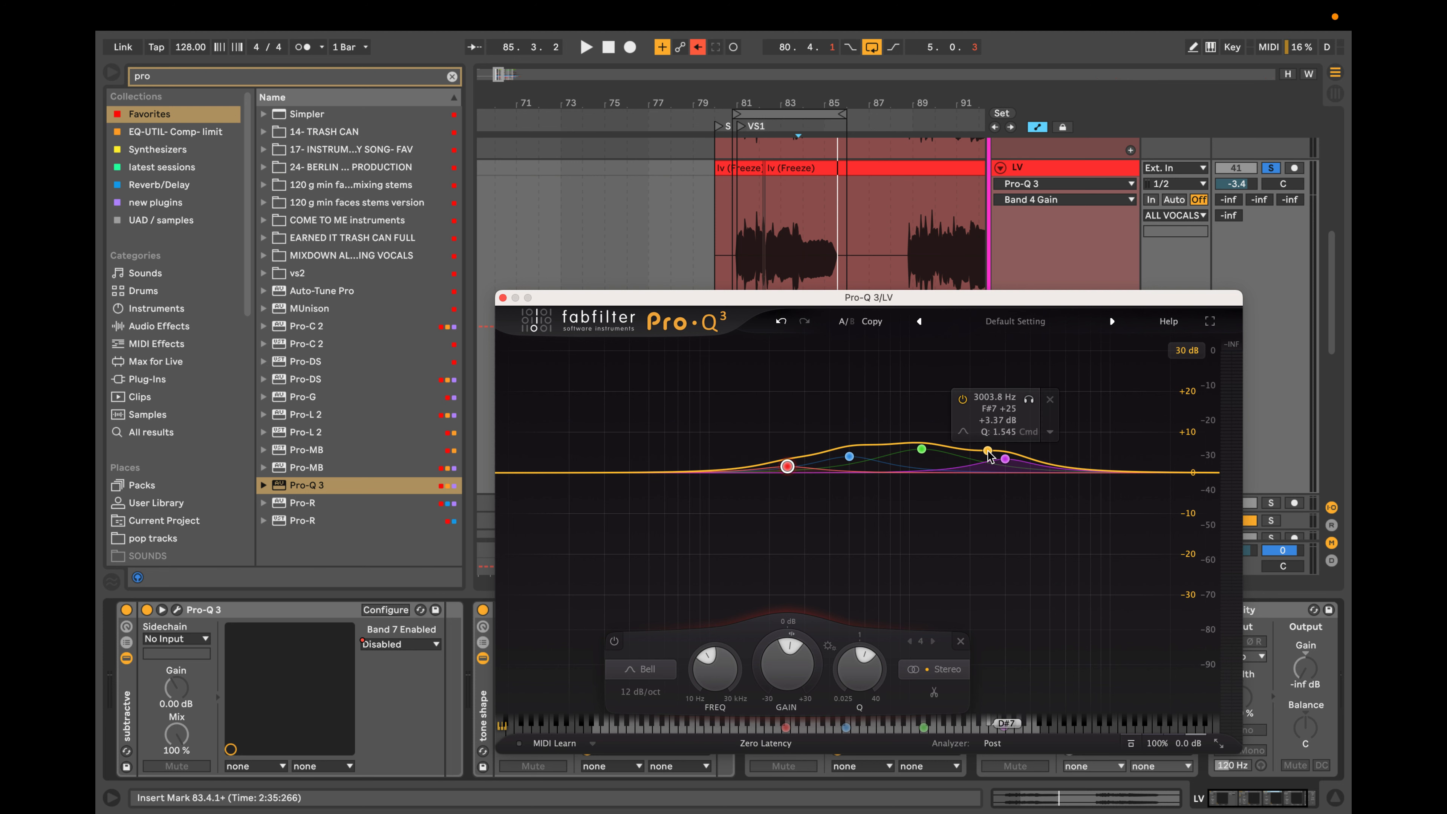
left_click(886, 464)
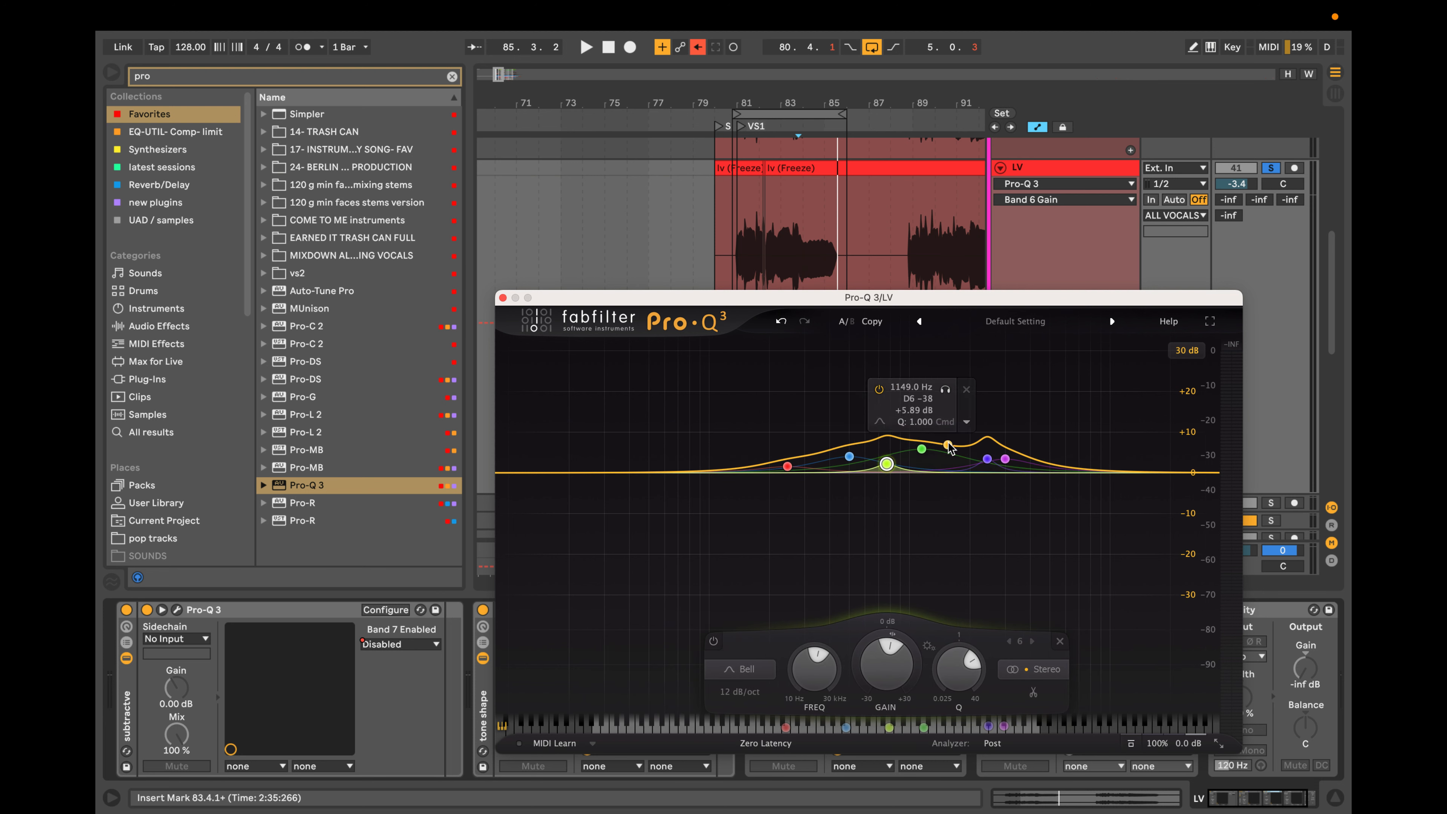
left_click(952, 467)
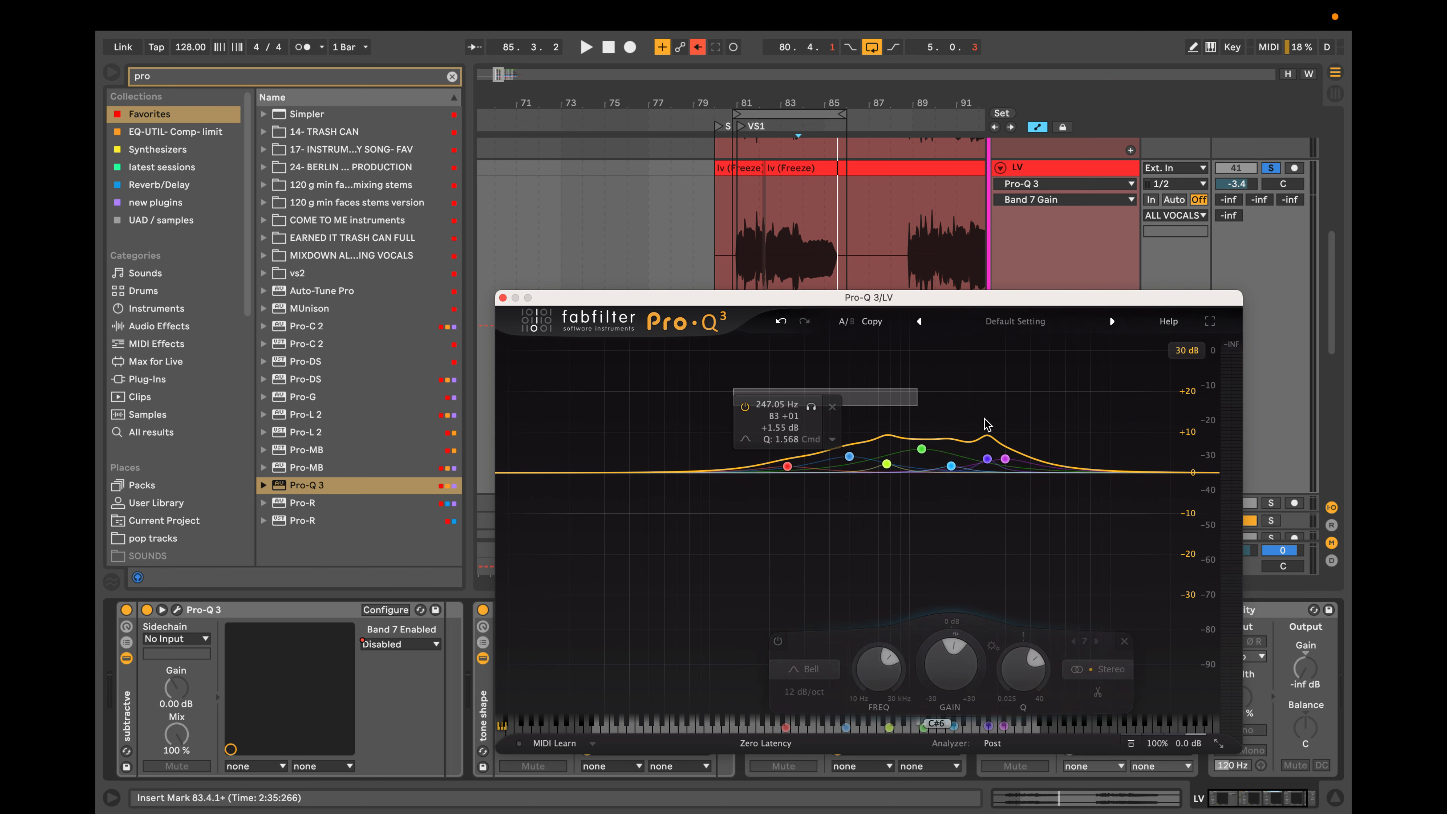
key("super+a")
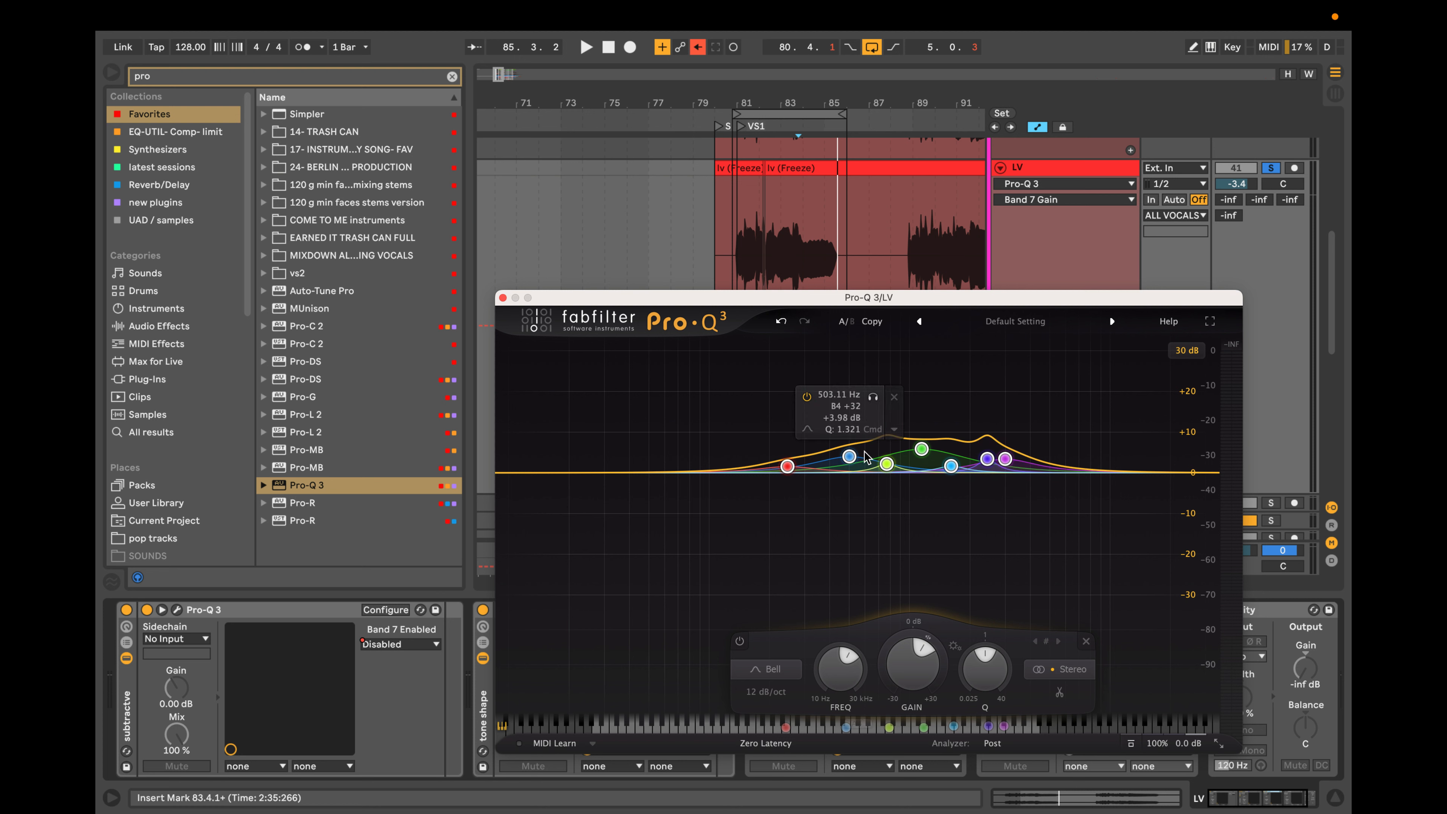
left_click(1052, 399)
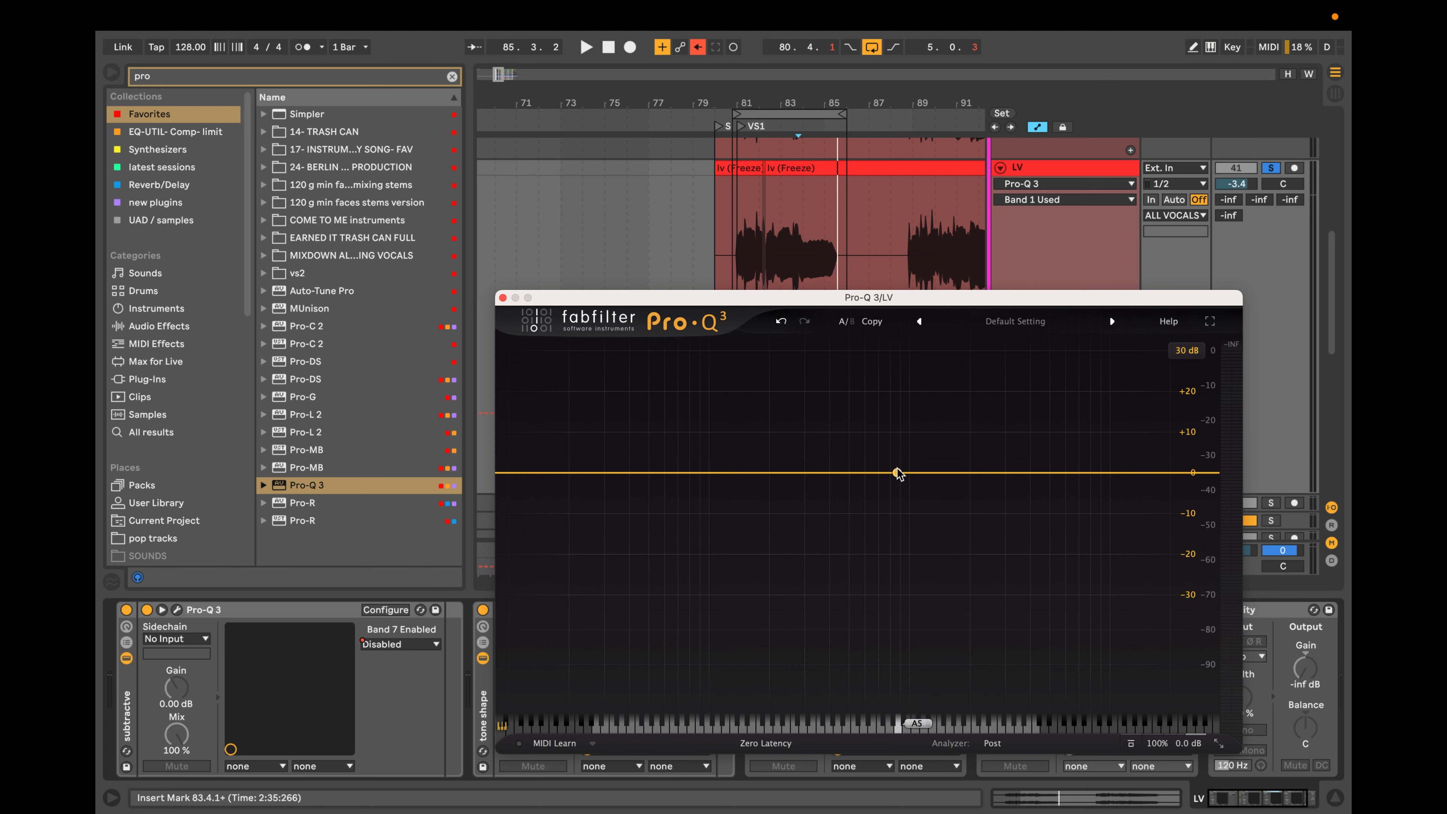
Try a bell boost of about 7.4 dB near 1.5 kHz with a shallow bell cut just below it, and delete both.
left_click_drag(897, 472, 899, 456)
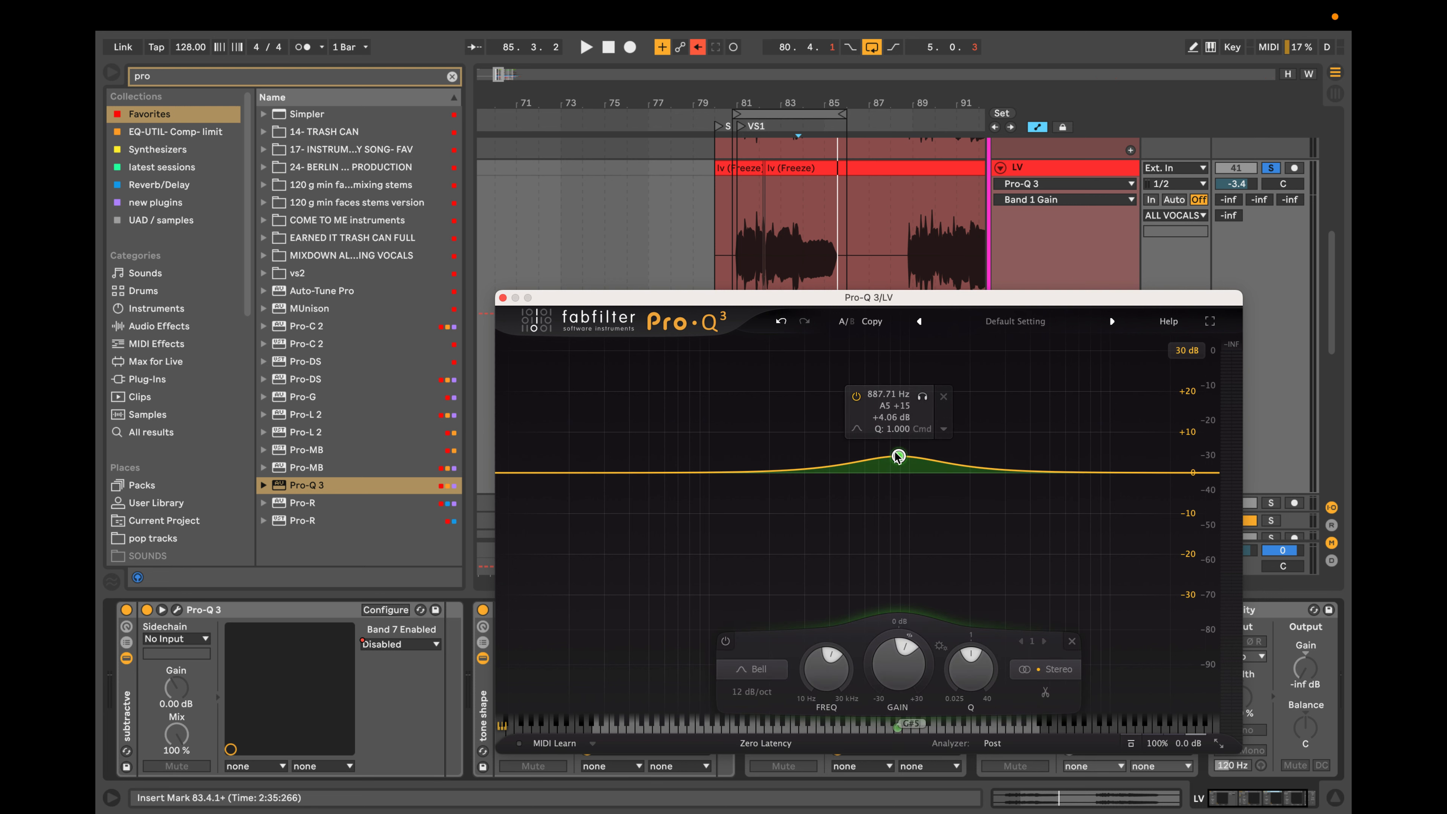
left_click_drag(899, 456, 896, 486)
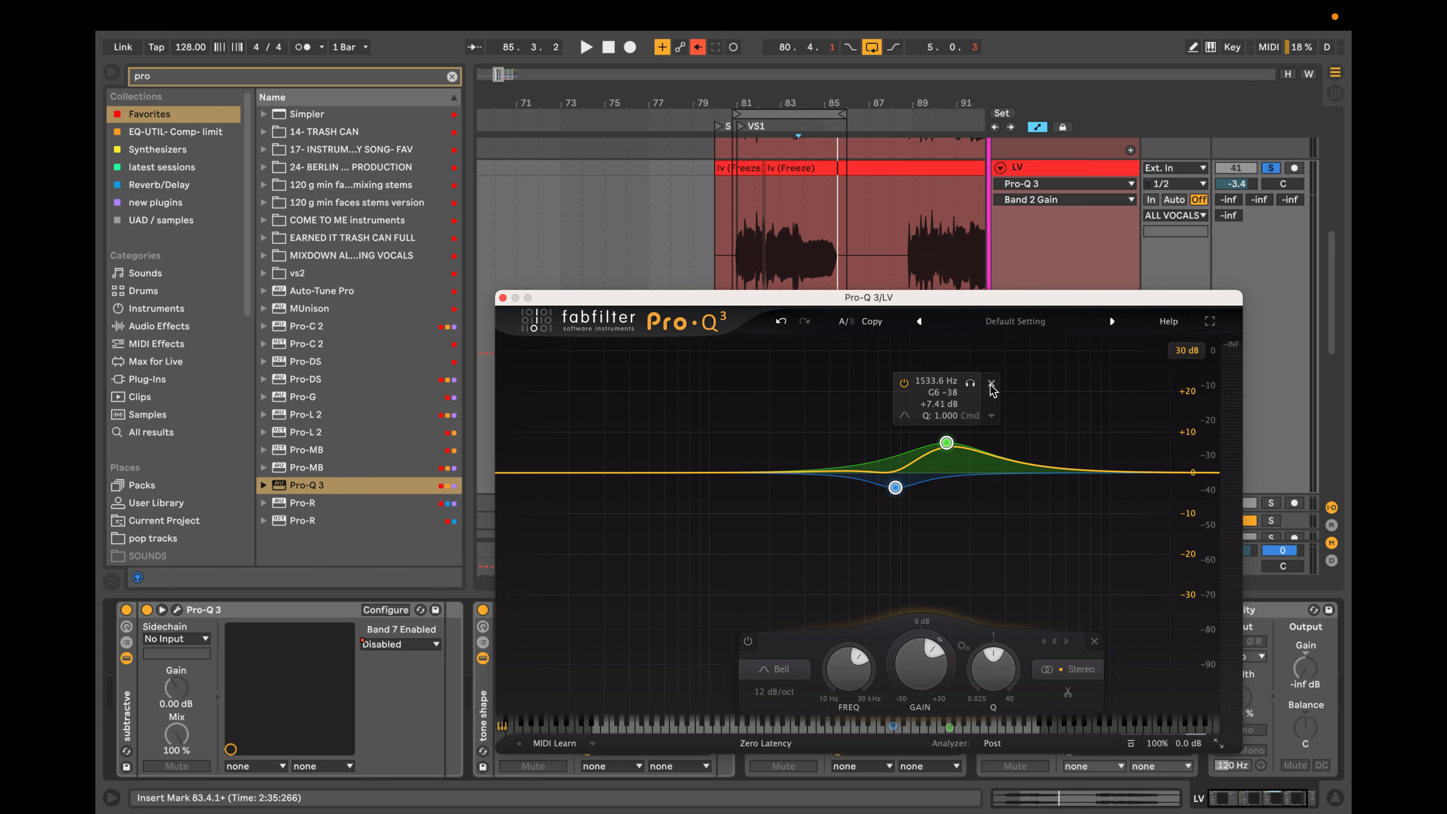
left_click(991, 383)
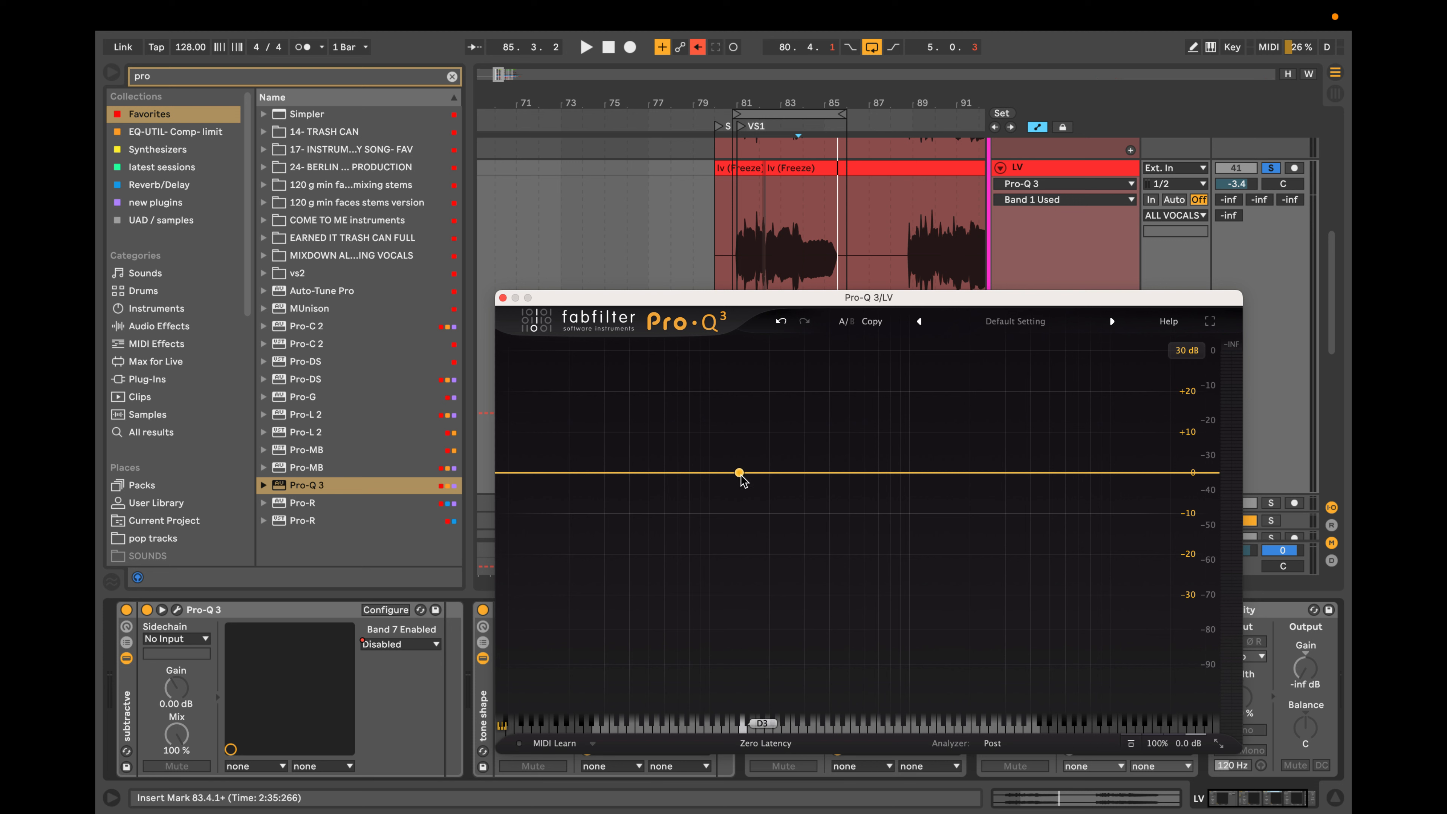
Add a bell cut of about 5 dB near 257 Hz and a bell boost of about 3.6 dB near 446 Hz.
left_click_drag(738, 473, 790, 493)
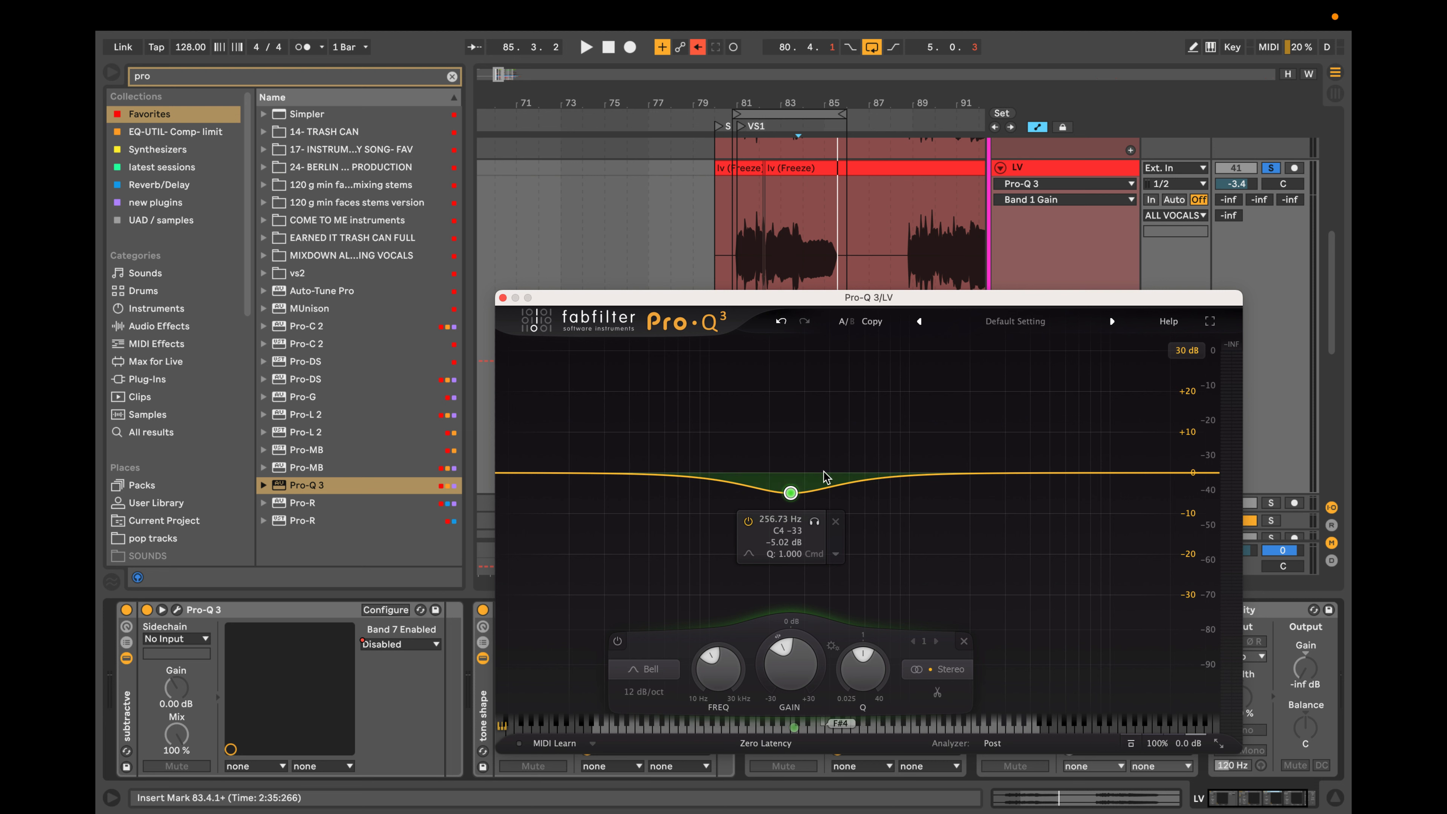
left_click_drag(840, 476, 839, 466)
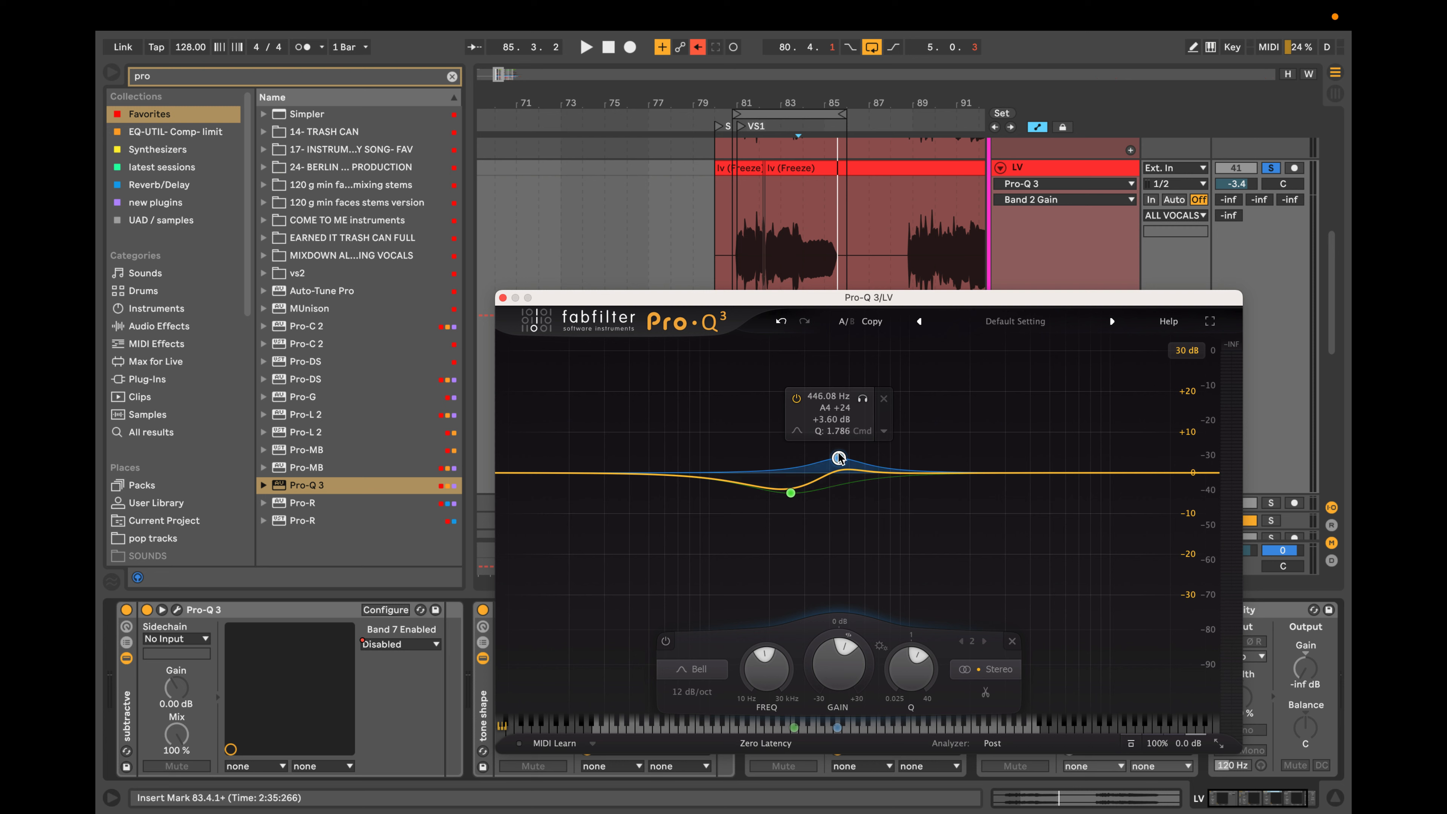
left_click_drag(838, 458, 837, 460)
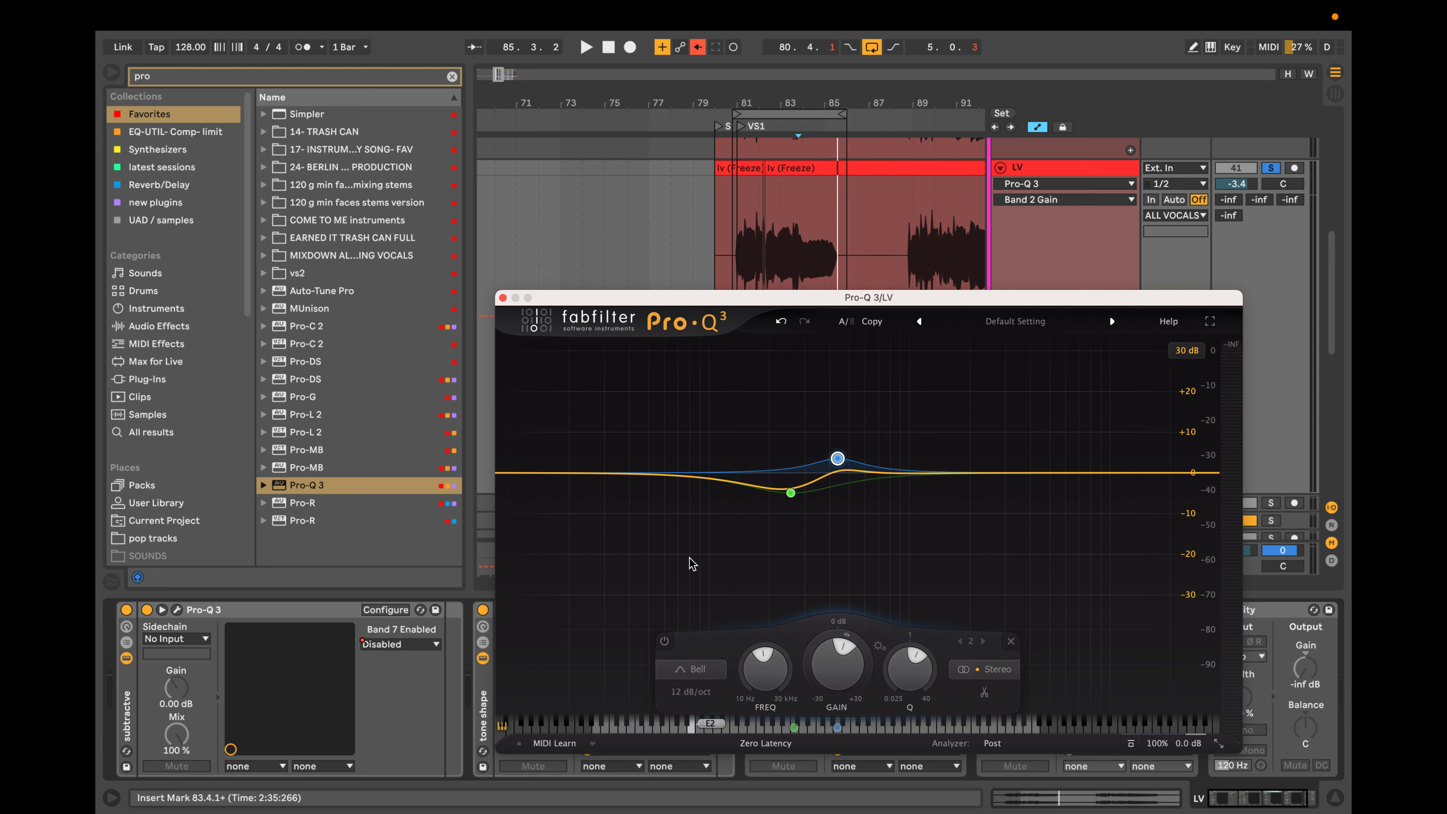
Try a shallow low-frequency bell cut and a bell boost of about 2.7 dB near 755 Hz, and delete all the bands.
left_click(703, 473)
left_click_drag(704, 482, 710, 491)
left_click_drag(833, 458, 870, 468)
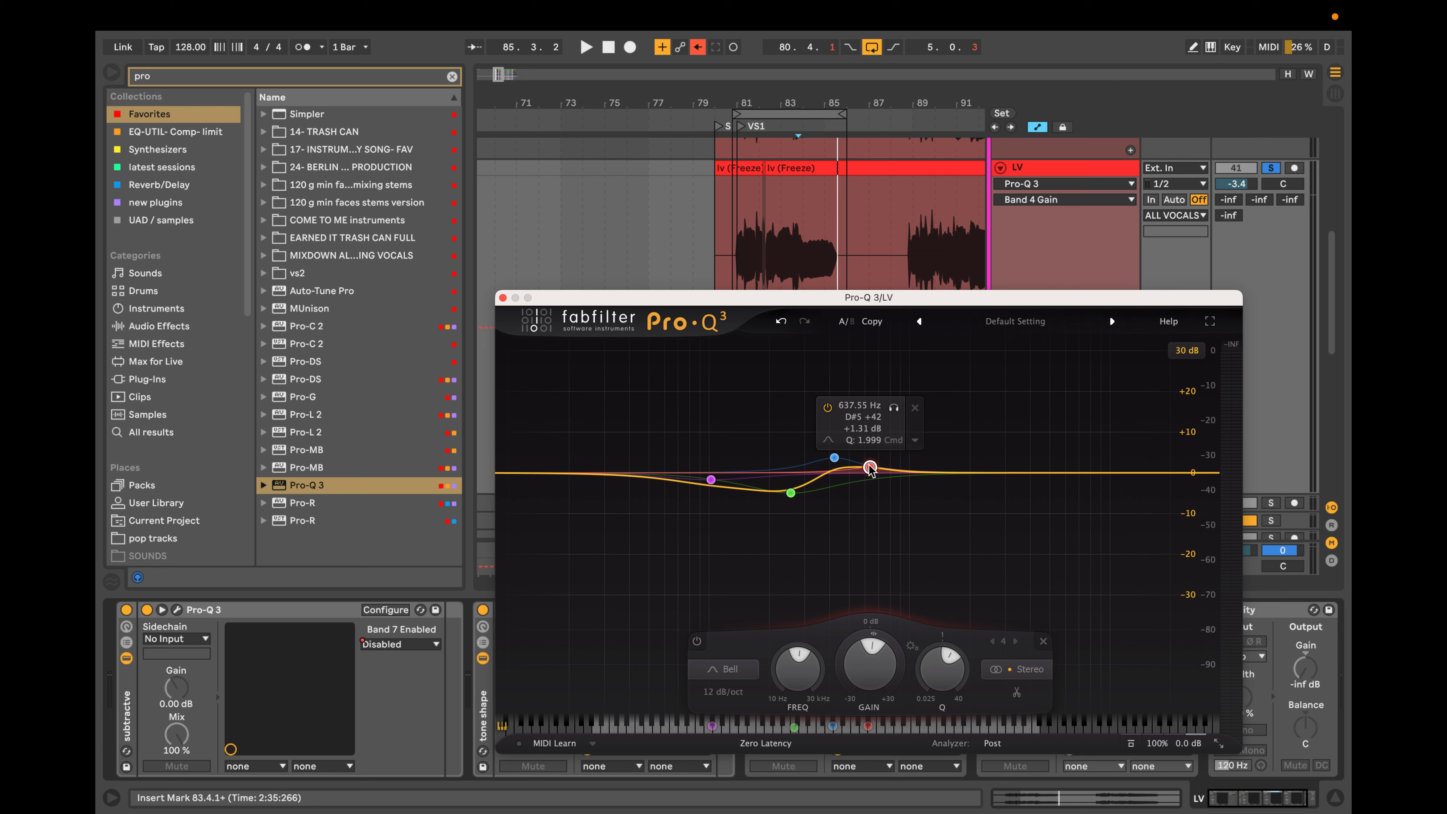
left_click_drag(870, 468, 884, 461)
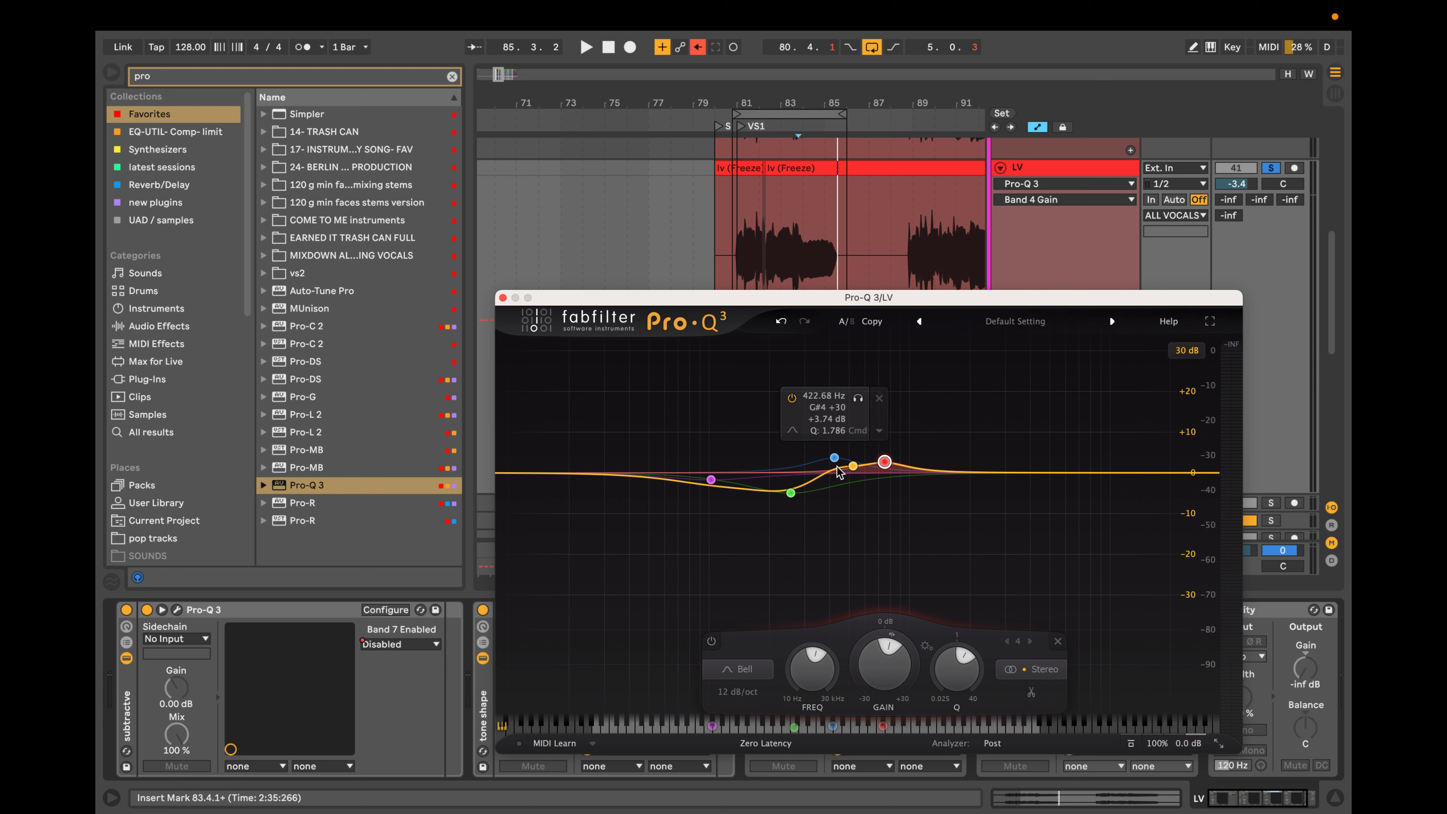
left_click_drag(985, 415, 661, 548)
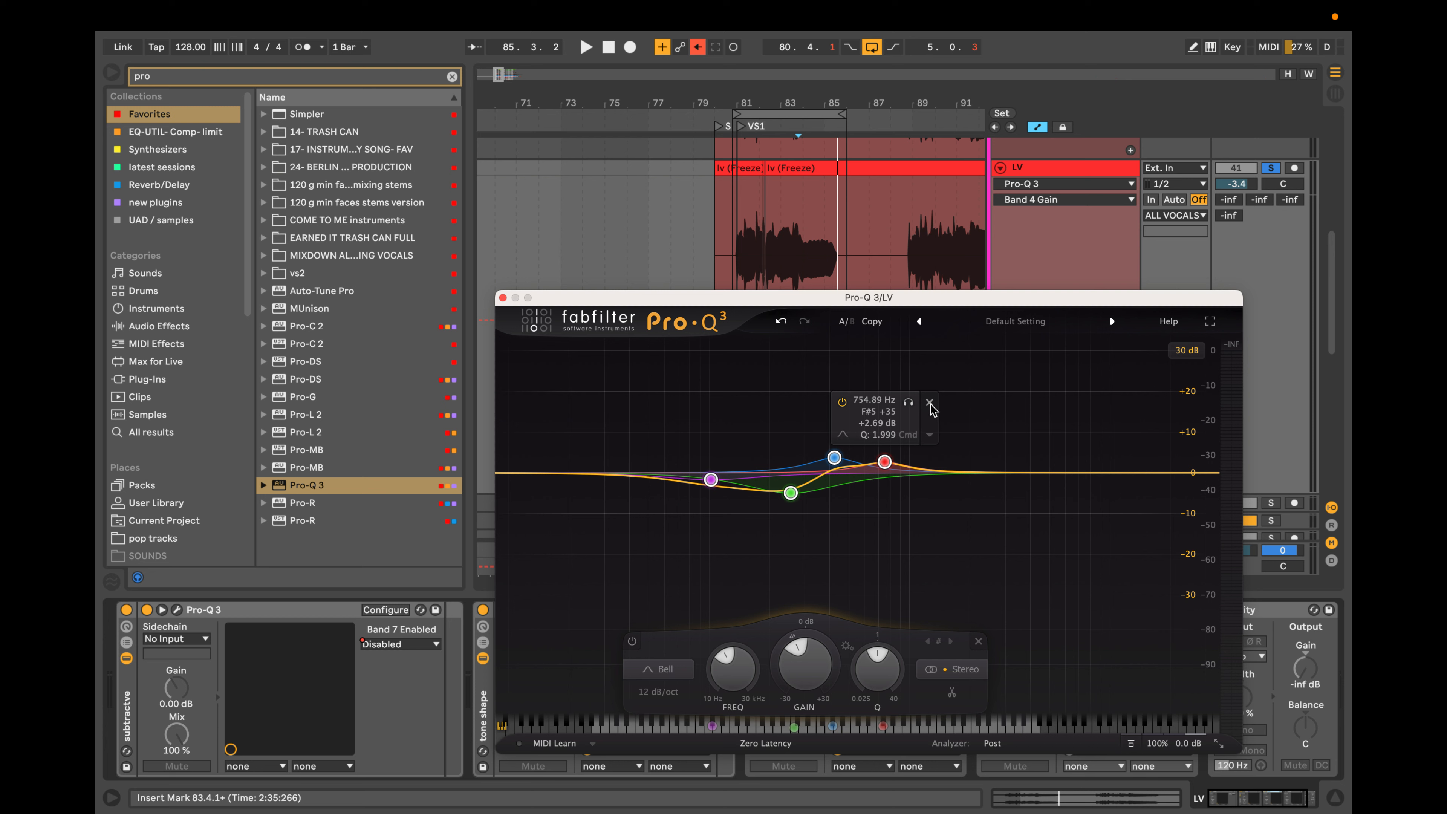
left_click(930, 403)
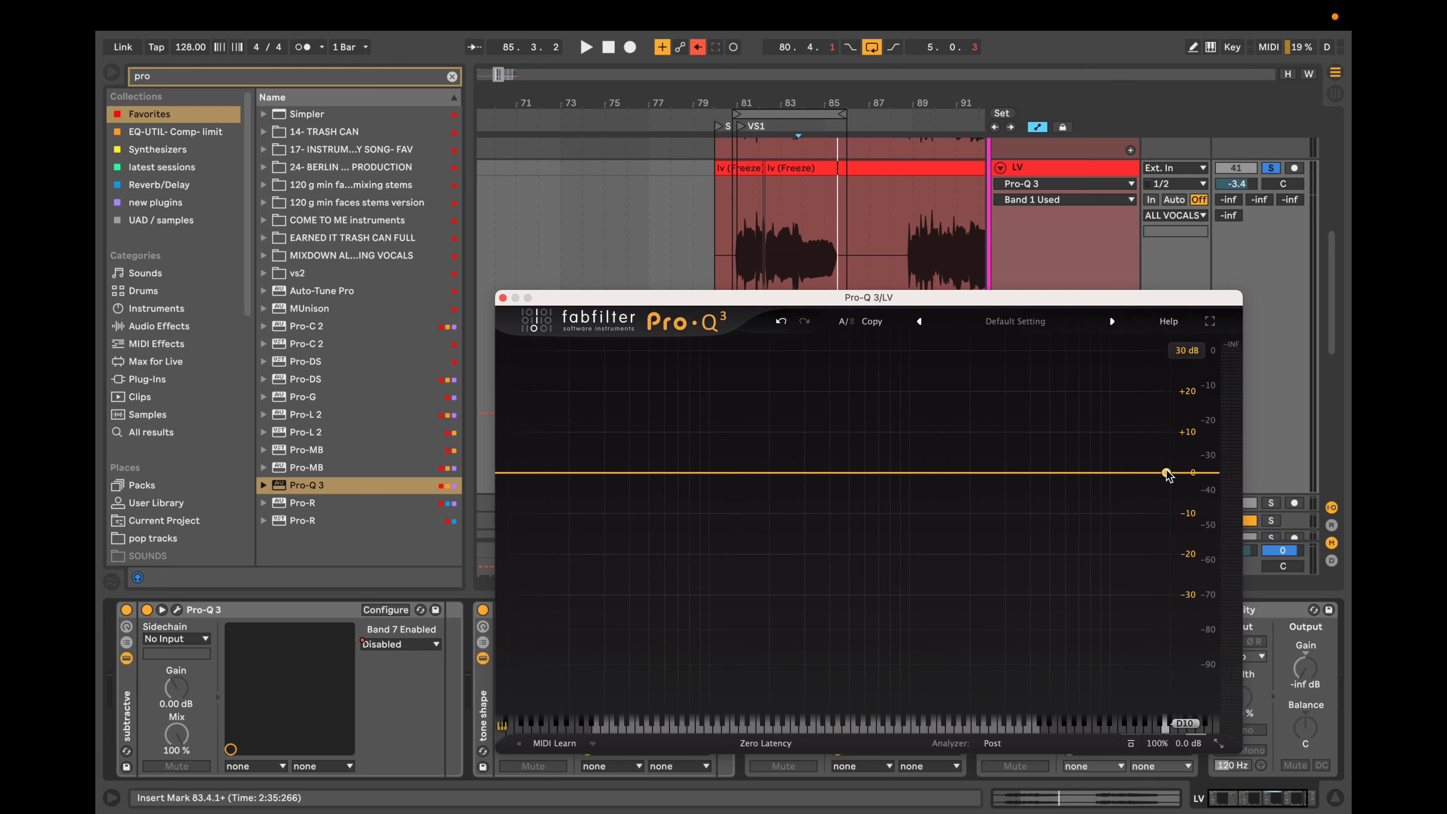
Add a high shelf boost at the top end and a narrow bell cut of about 15.7 dB near 9 kHz with Q 8.677.
left_click_drag(1166, 473, 1103, 530)
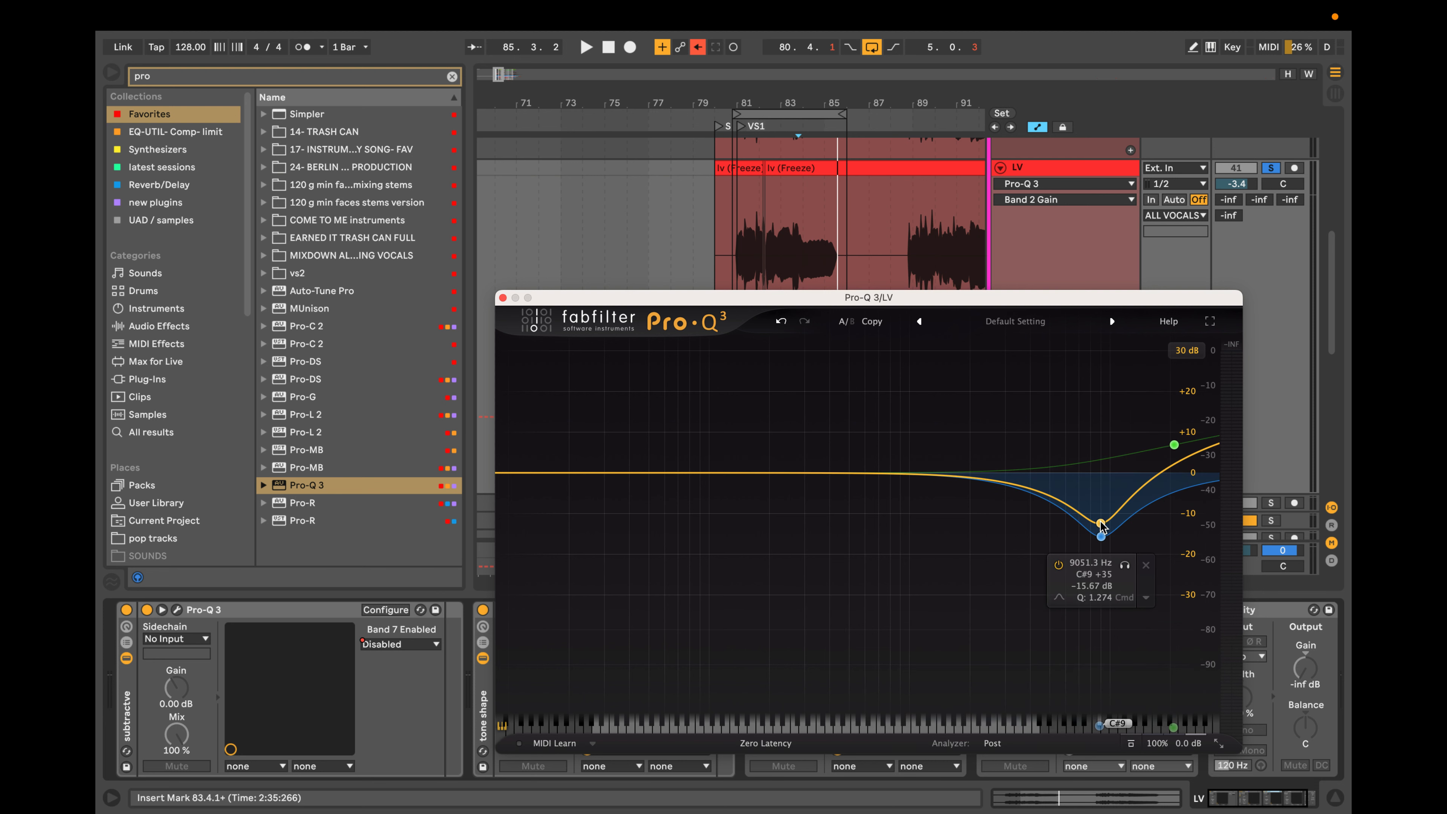
scroll(1101, 528, "up", 5)
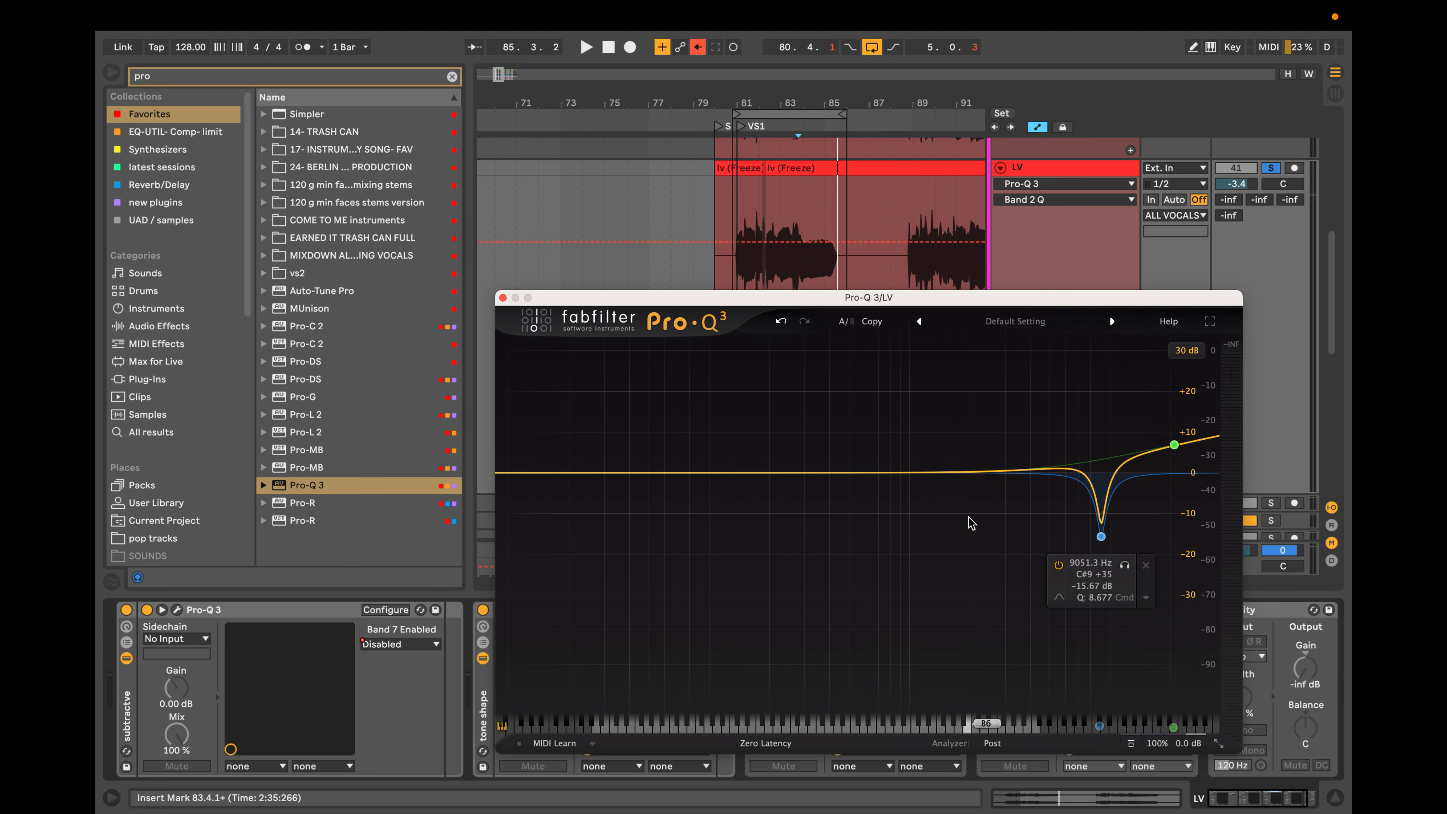
left_click_drag(1174, 445, 1172, 434)
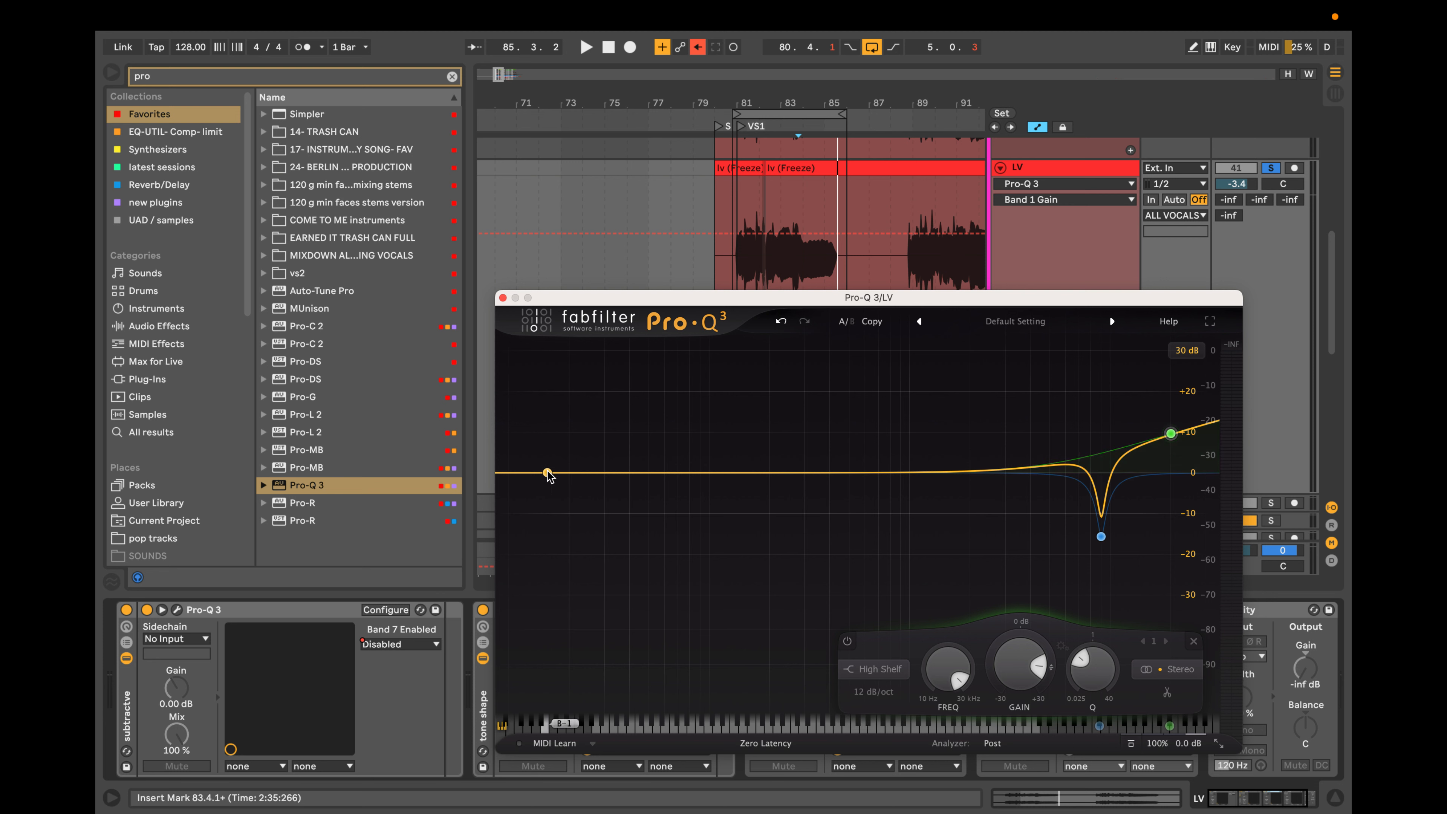
Add a 36 dB/oct low-shelf cut of over 20 dB just above 72 Hz and a bell boost of about 2.2 dB near 257 Hz.
left_click_drag(537, 475, 678, 515)
scroll(566, 495, "up", 4)
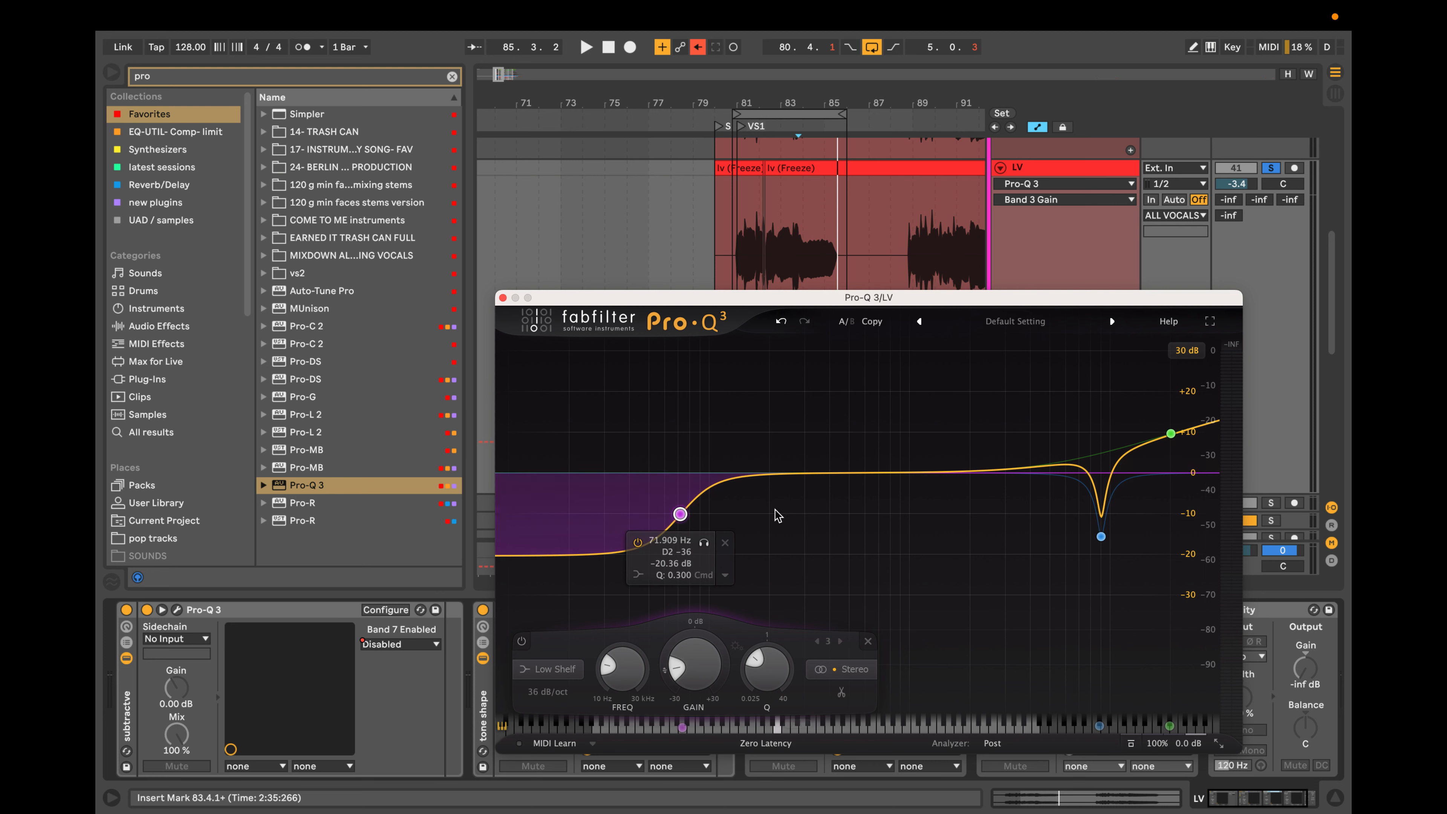
left_click_drag(795, 472, 795, 457)
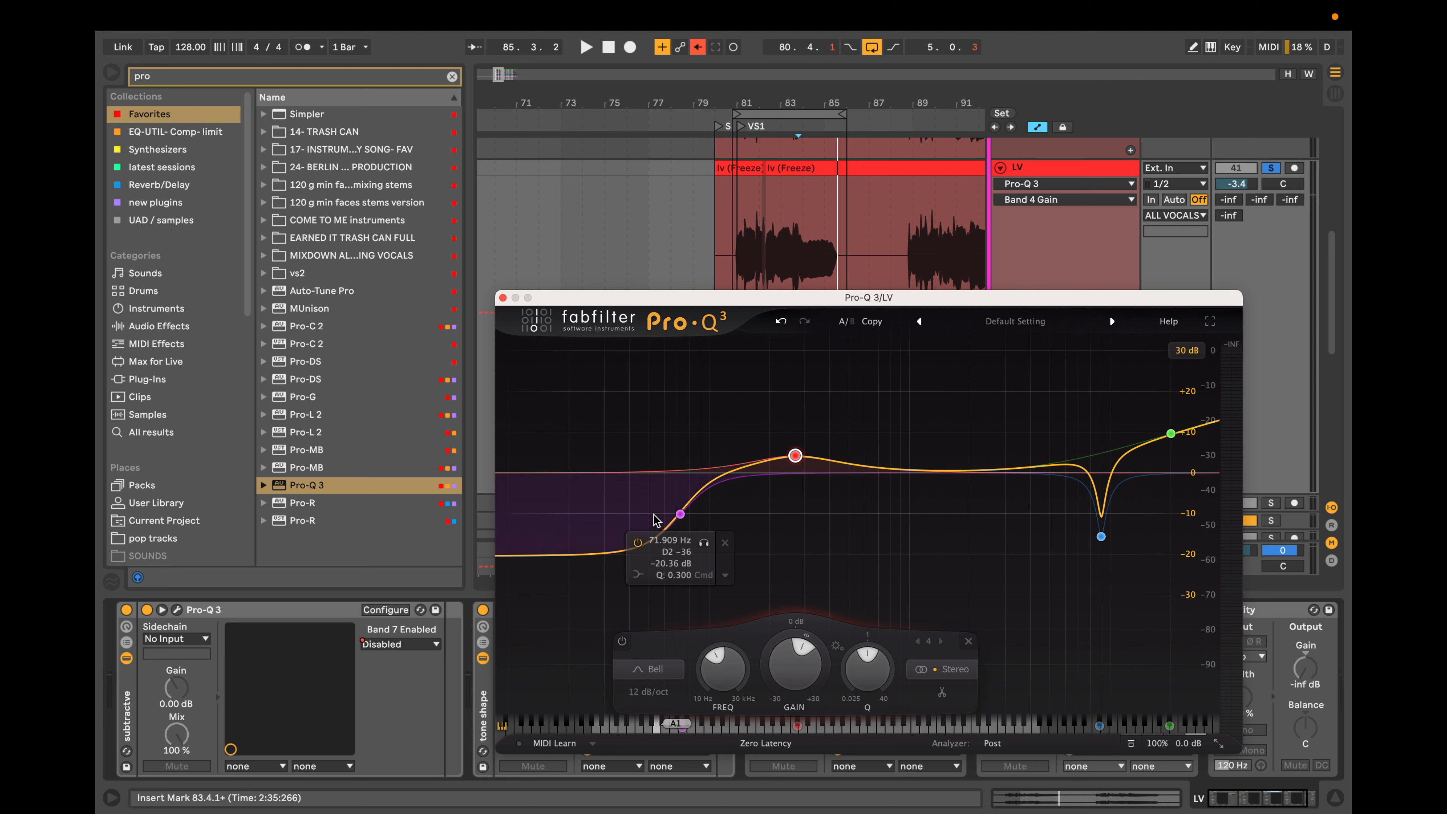
left_click_drag(680, 514, 688, 520)
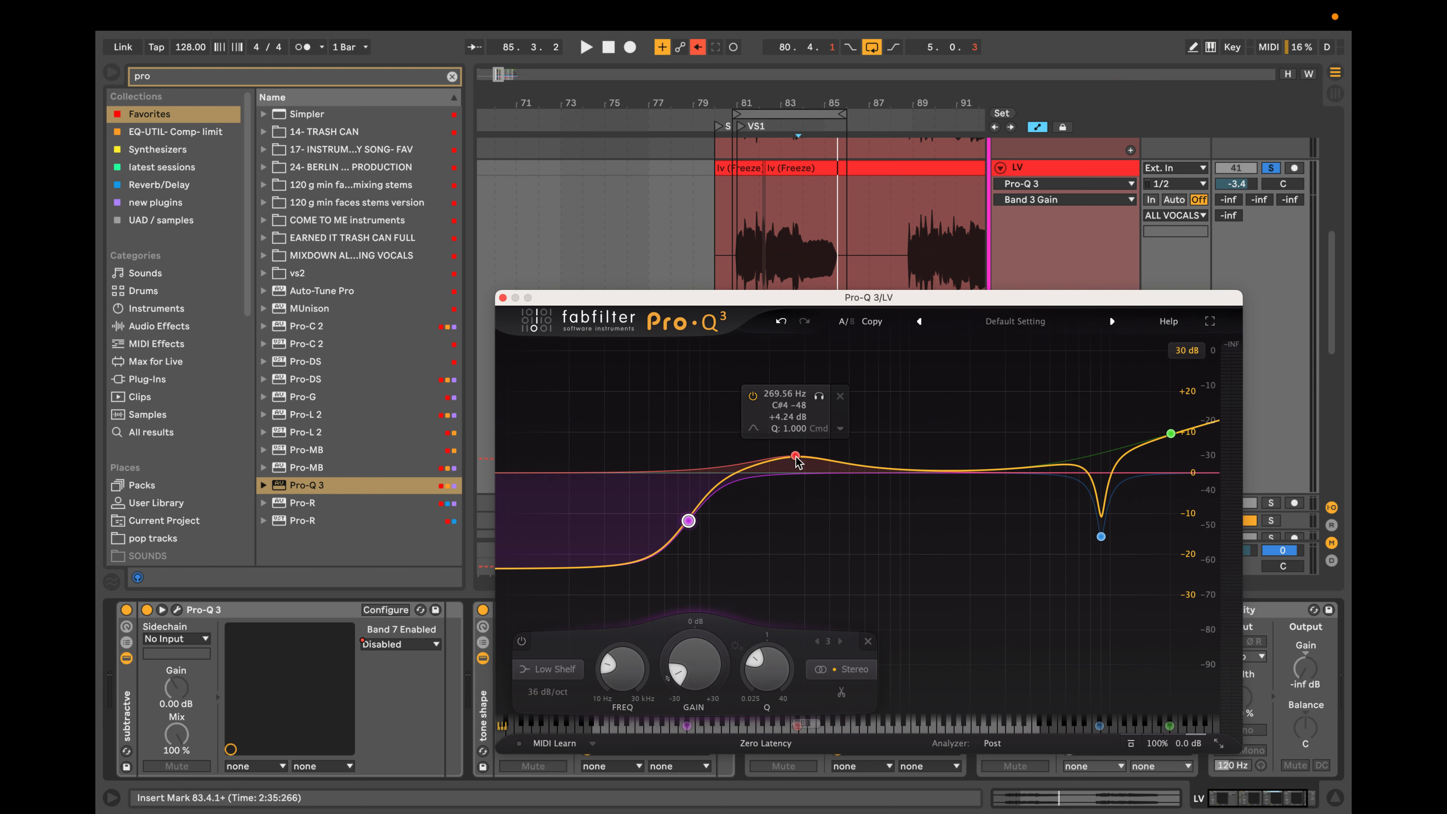
left_click_drag(795, 457, 790, 465)
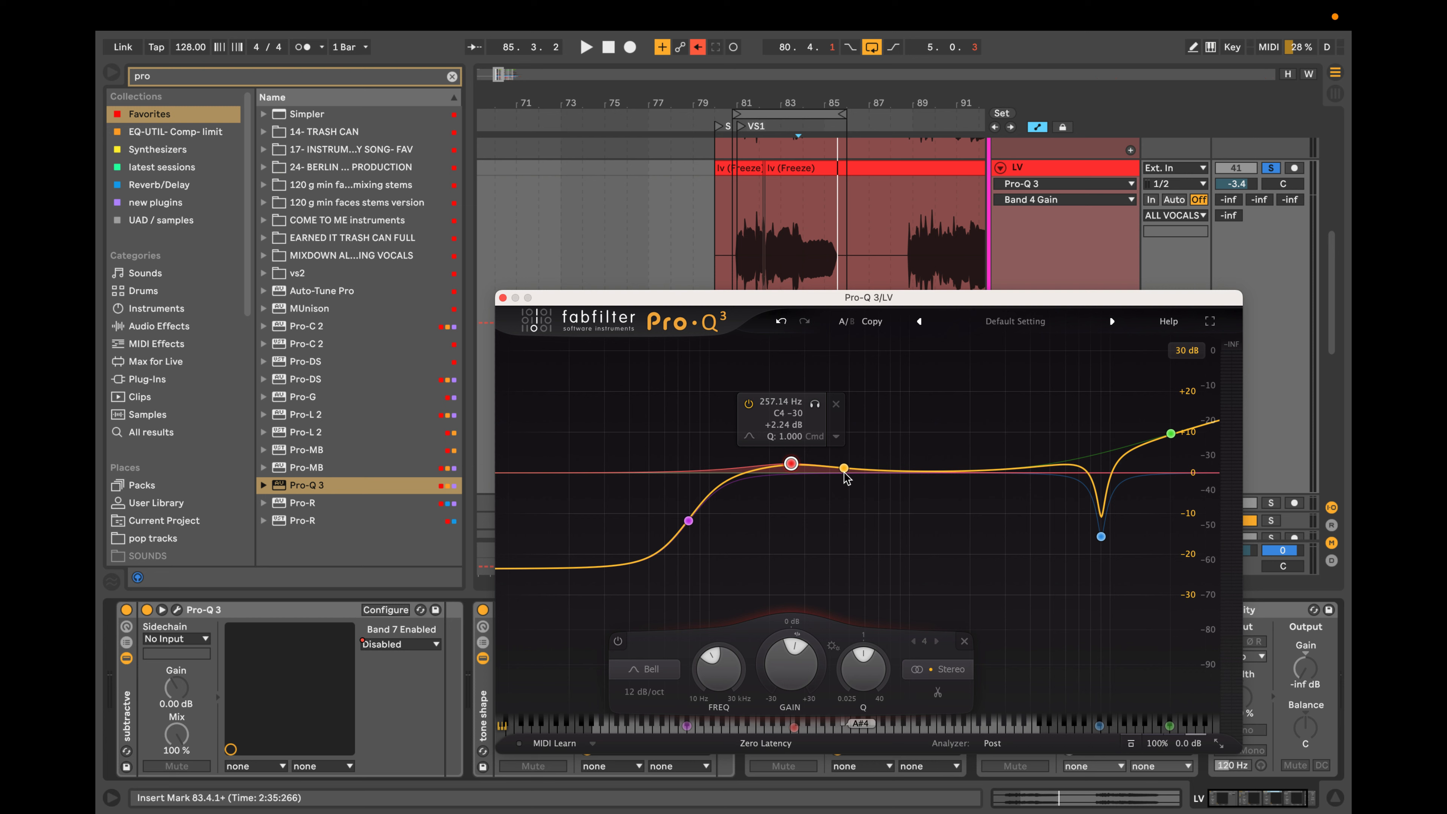
Add midrange bell boosts of about 6.6 dB near 817 Hz and about 4.2 dB near 1.87 kHz.
mouse_move(949, 470)
left_mouse_down()
mouse_move(899, 450)
mouse_move(964, 456)
left_mouse_up()
left_click(979, 455)
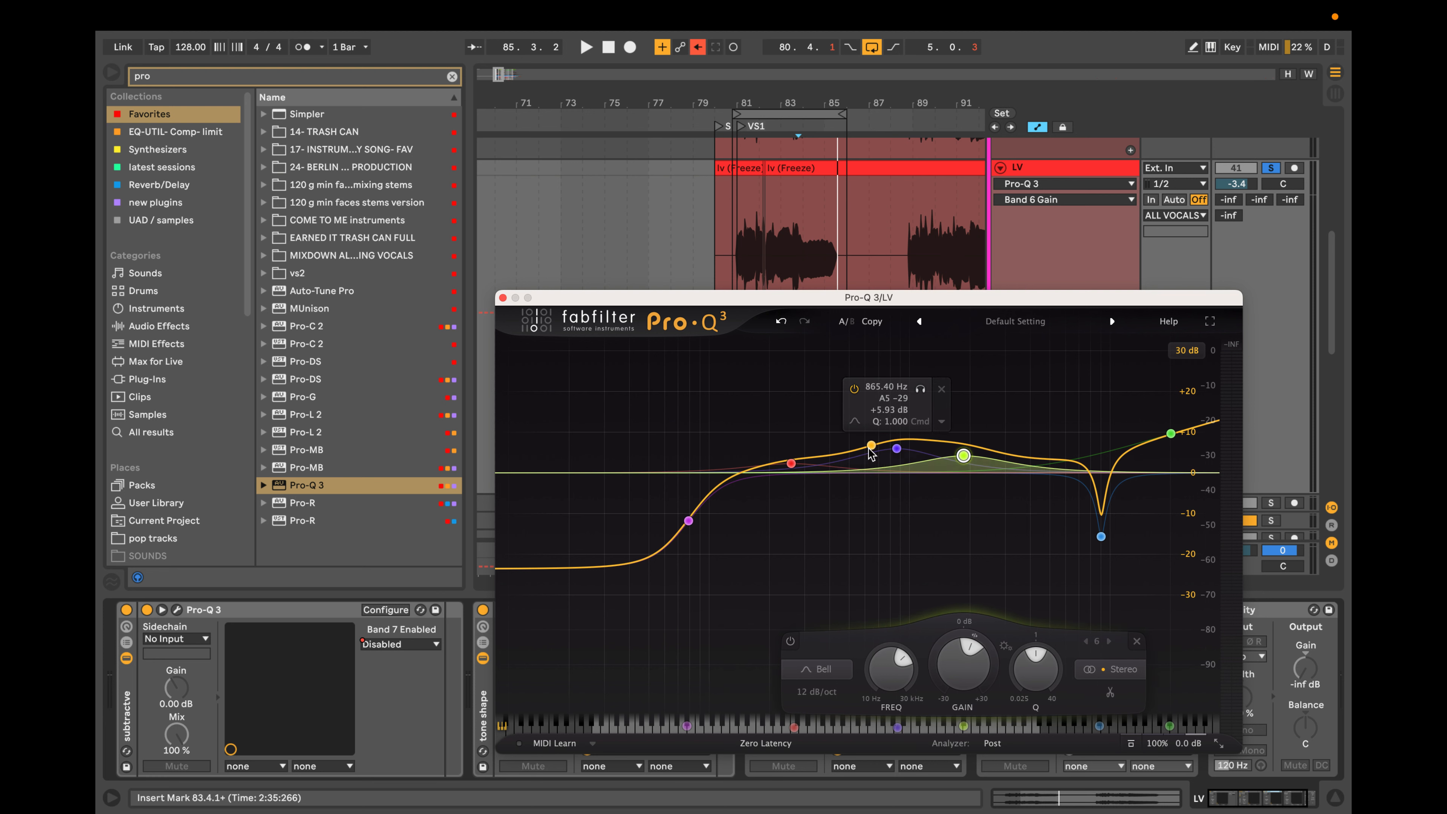
left_click(898, 449)
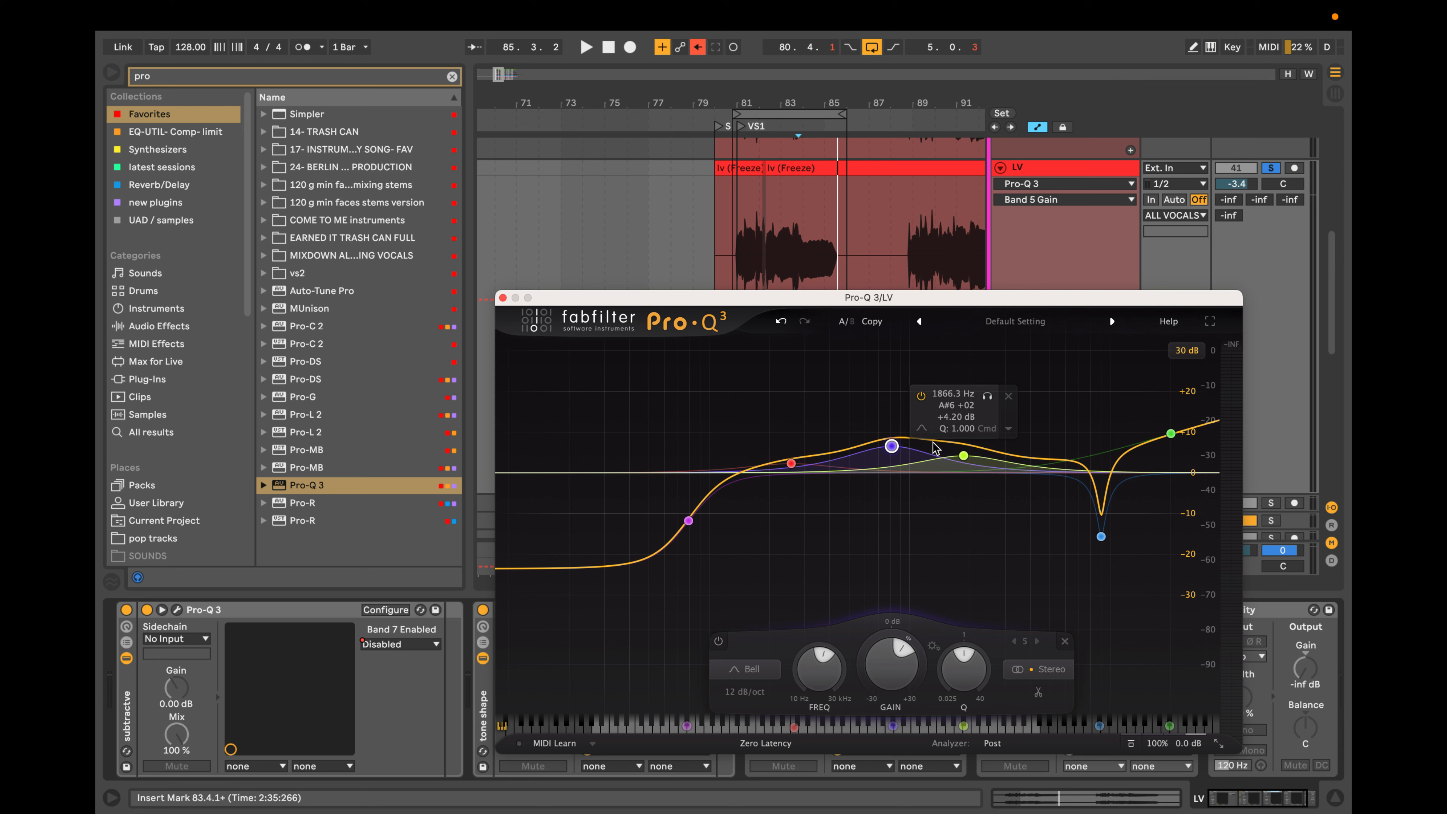
Add an extremely narrow bell cut of about 9.7 dB near 1.28 kHz with Q 40 between the two midrange boosts.
left_click(933, 469)
scroll(935, 470, "up", 10)
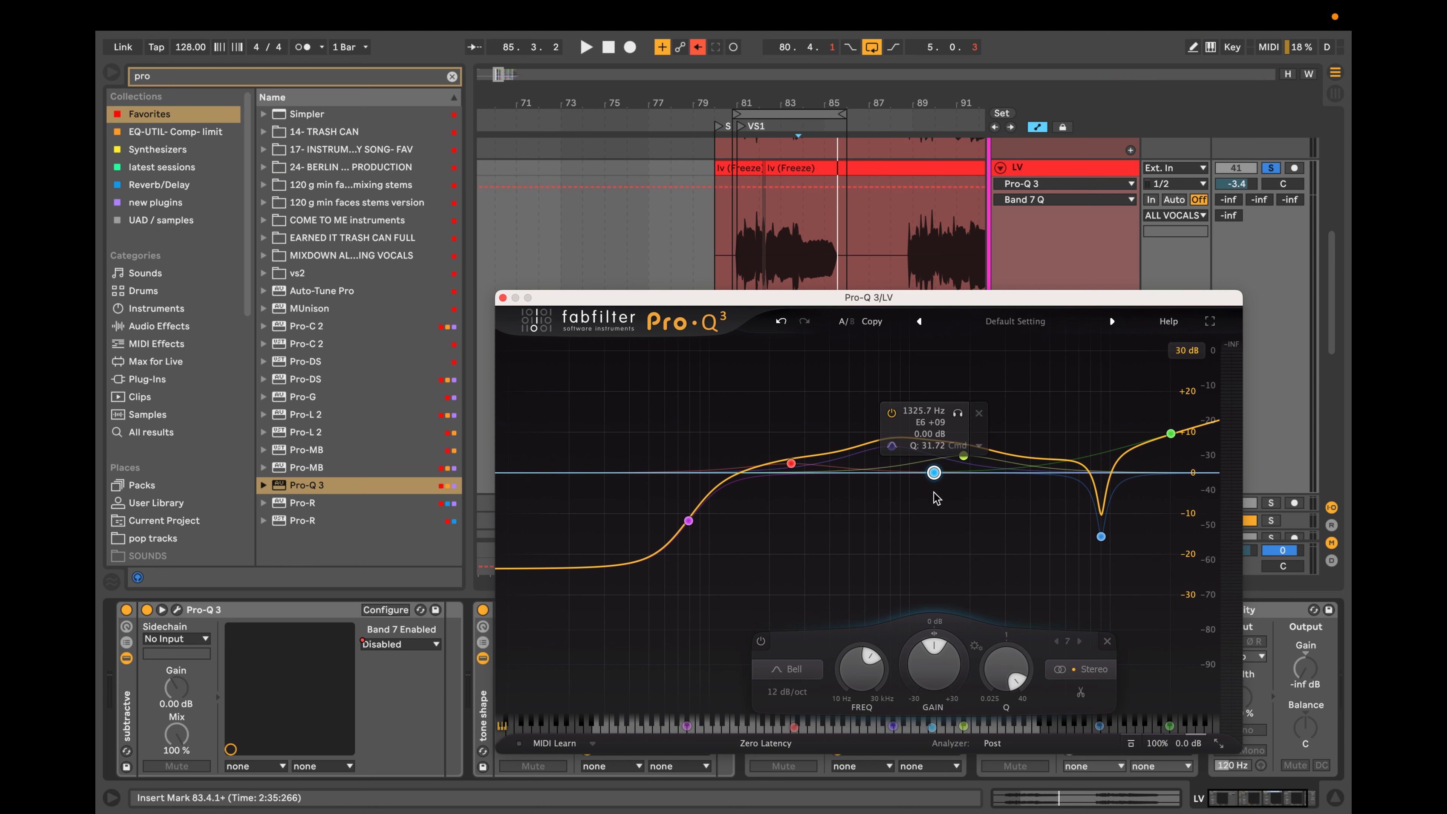
left_click_drag(934, 473, 931, 516)
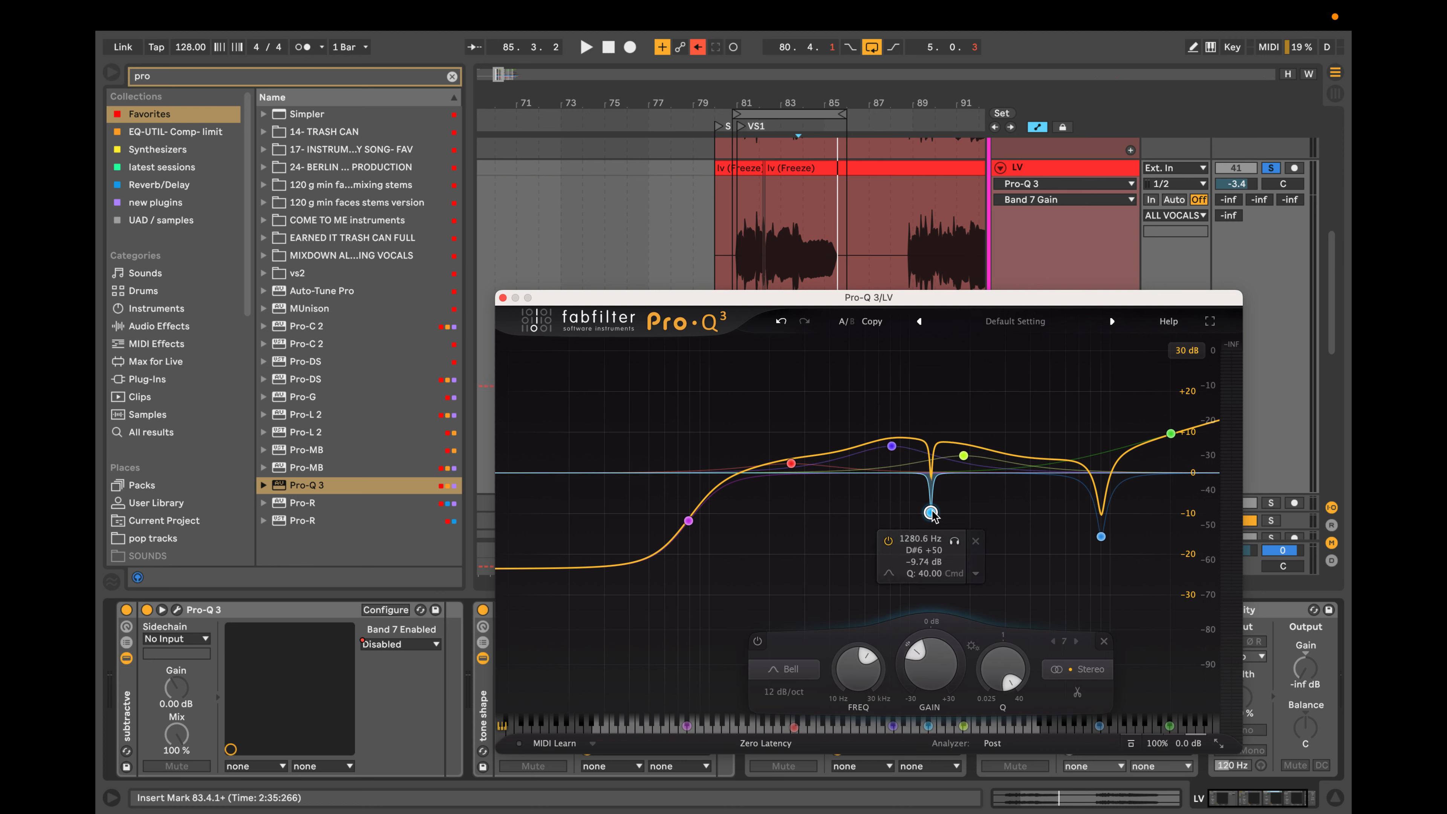
Add a wider bell cut above the 1.87 kHz boost, and raise both midrange boosts, the lower to about 9.5 dB near 897 Hz.
left_click_drag(989, 451, 990, 516)
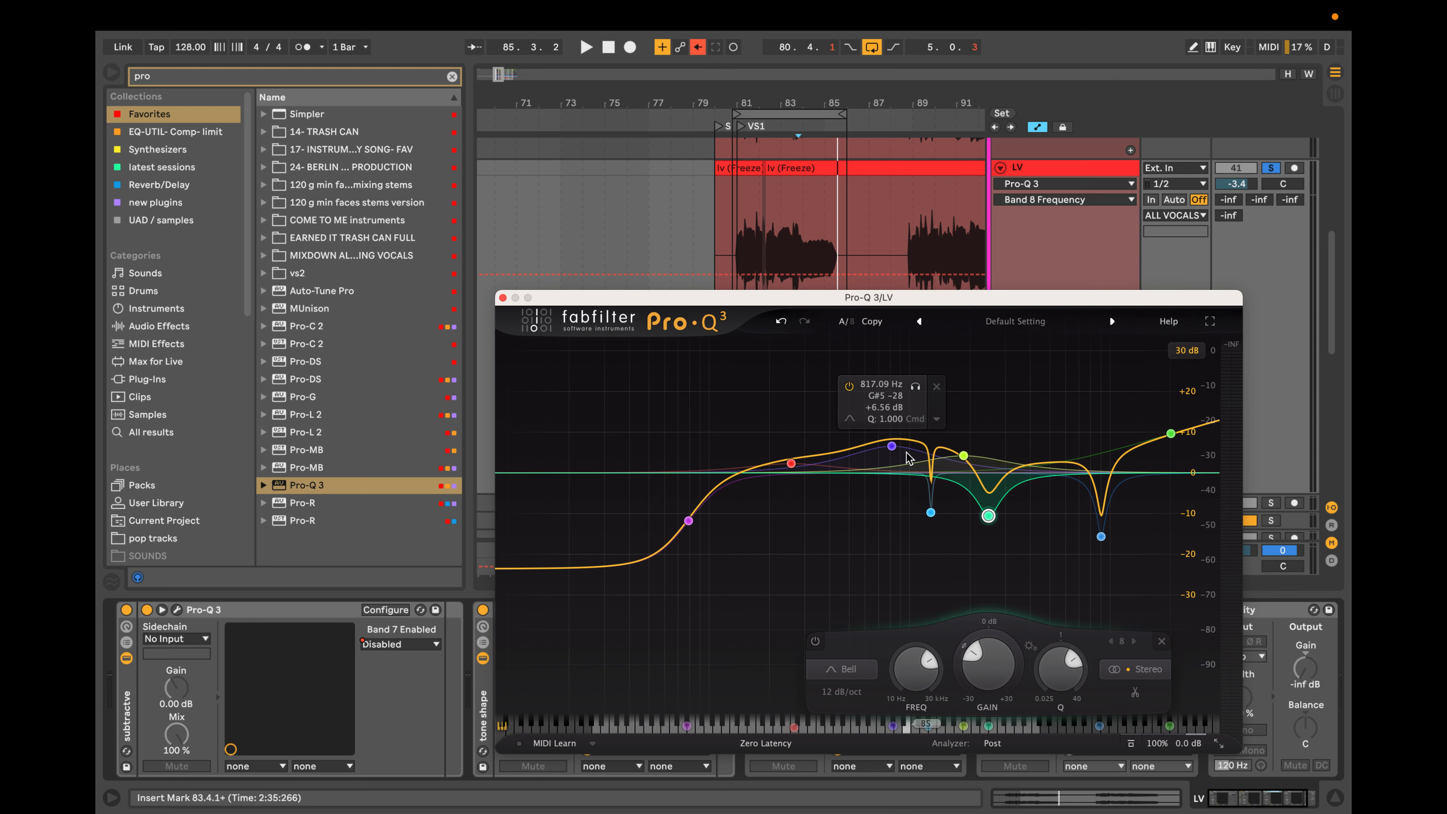
left_click_drag(892, 446, 966, 448)
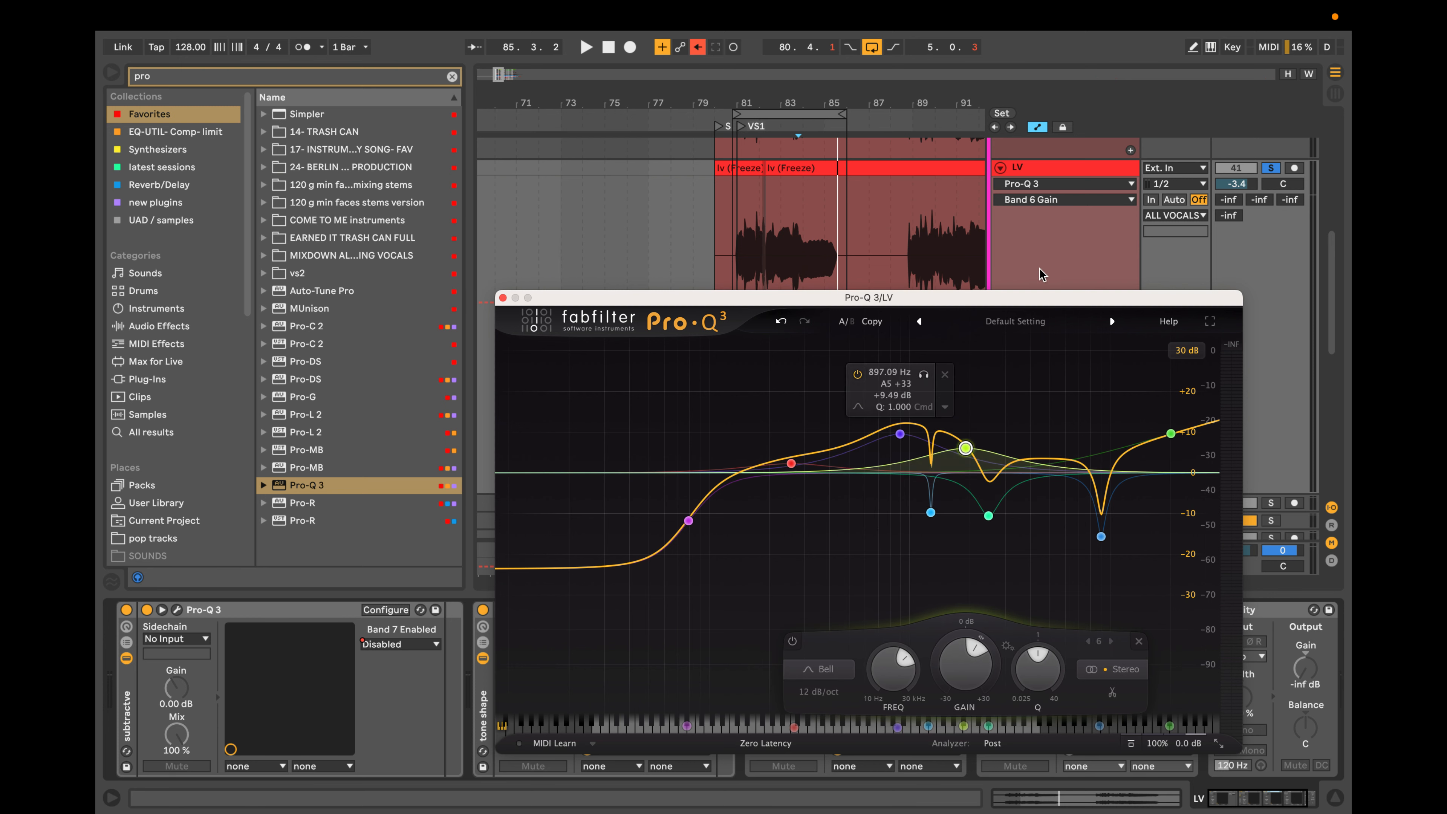
Turn the narrow 1.28 kHz cut and the wider bell cut above the 1.87 kHz boost into extreme 30 dB boosts.
left_click_drag(931, 512, 931, 341)
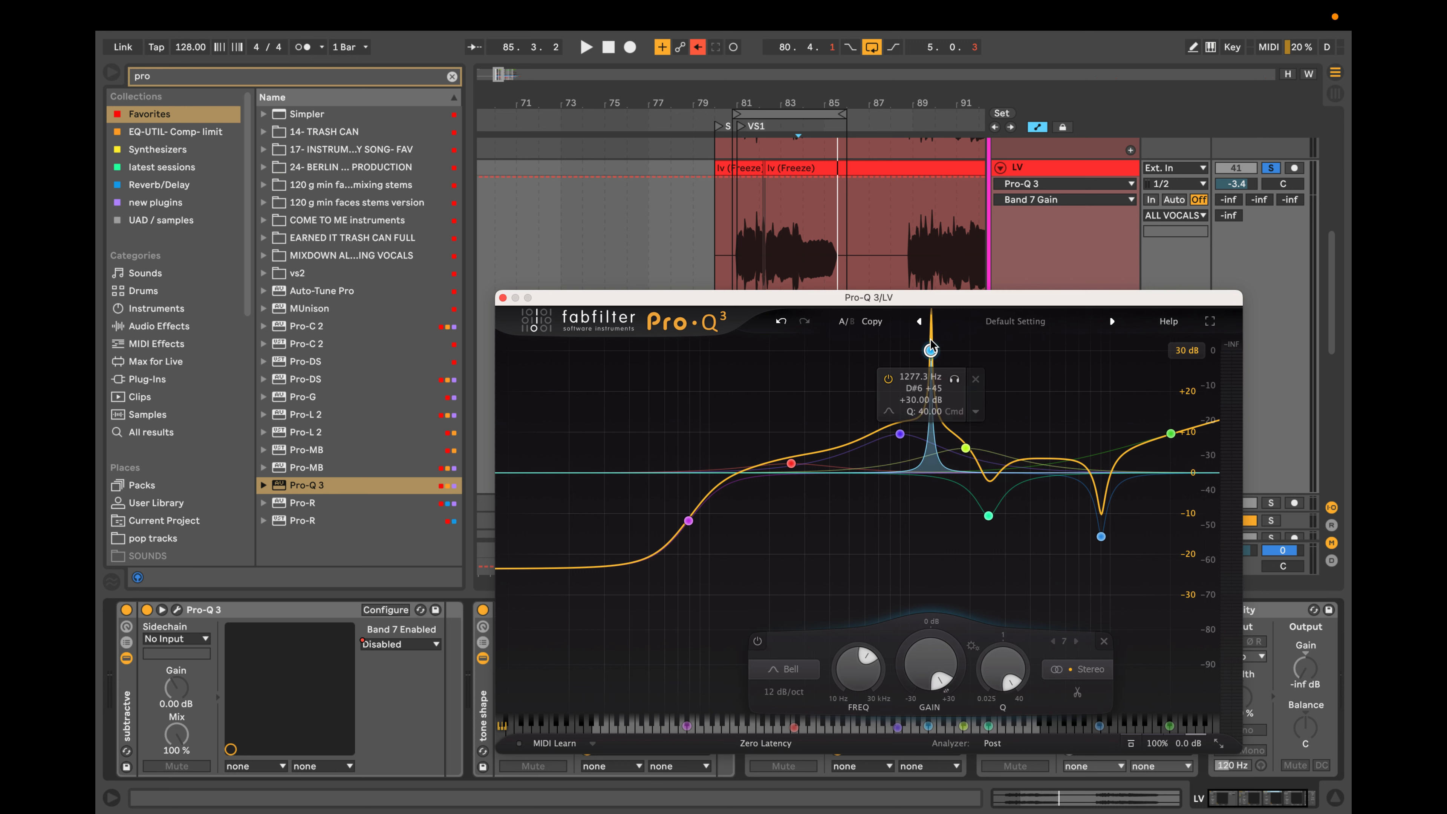
left_click_drag(990, 517, 998, 343)
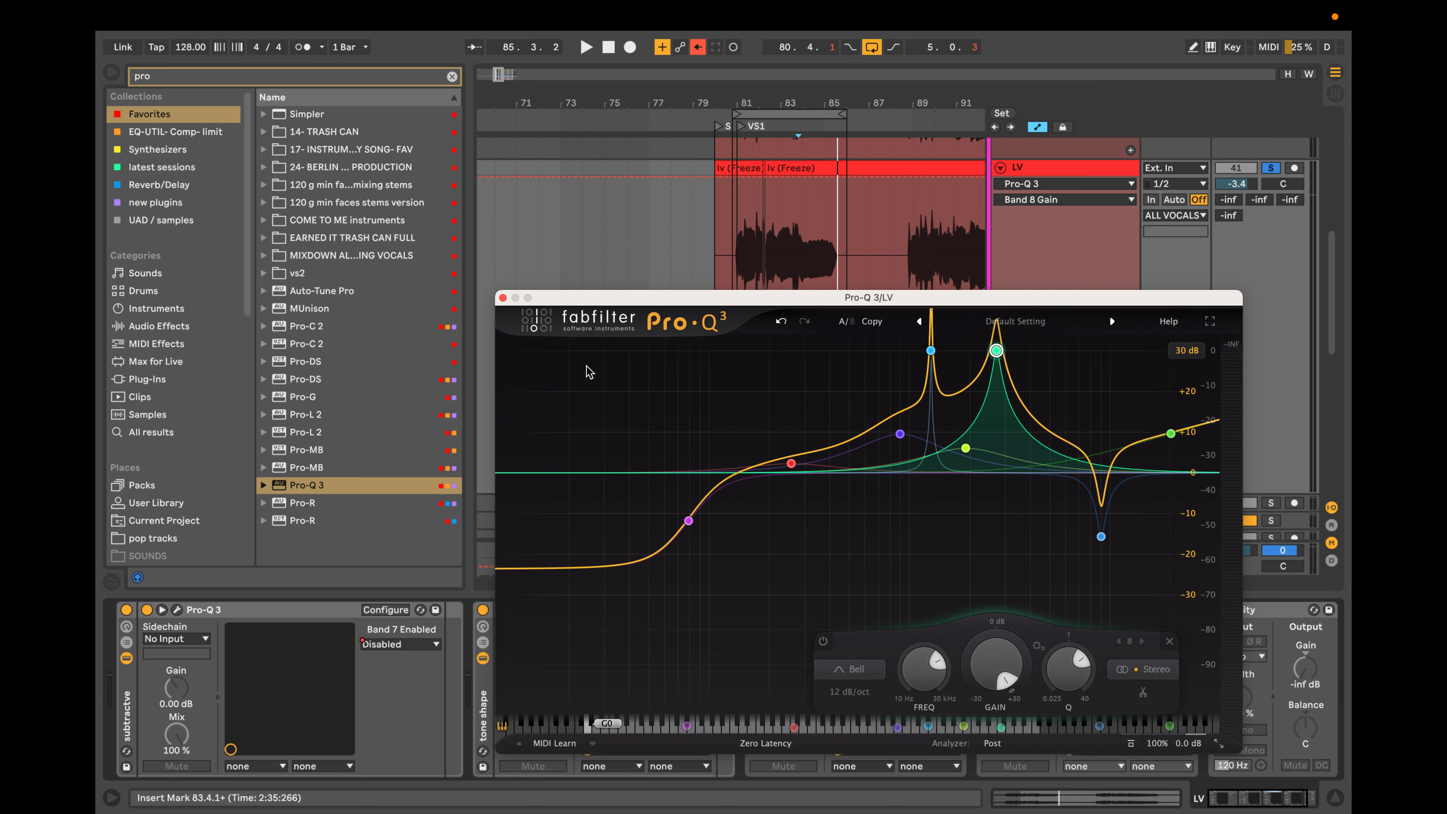
Turn the 257 Hz bell into a cut of about 5 dB and deepen the low-shelf cut to about 30 dB.
mouse_move(922, 400)
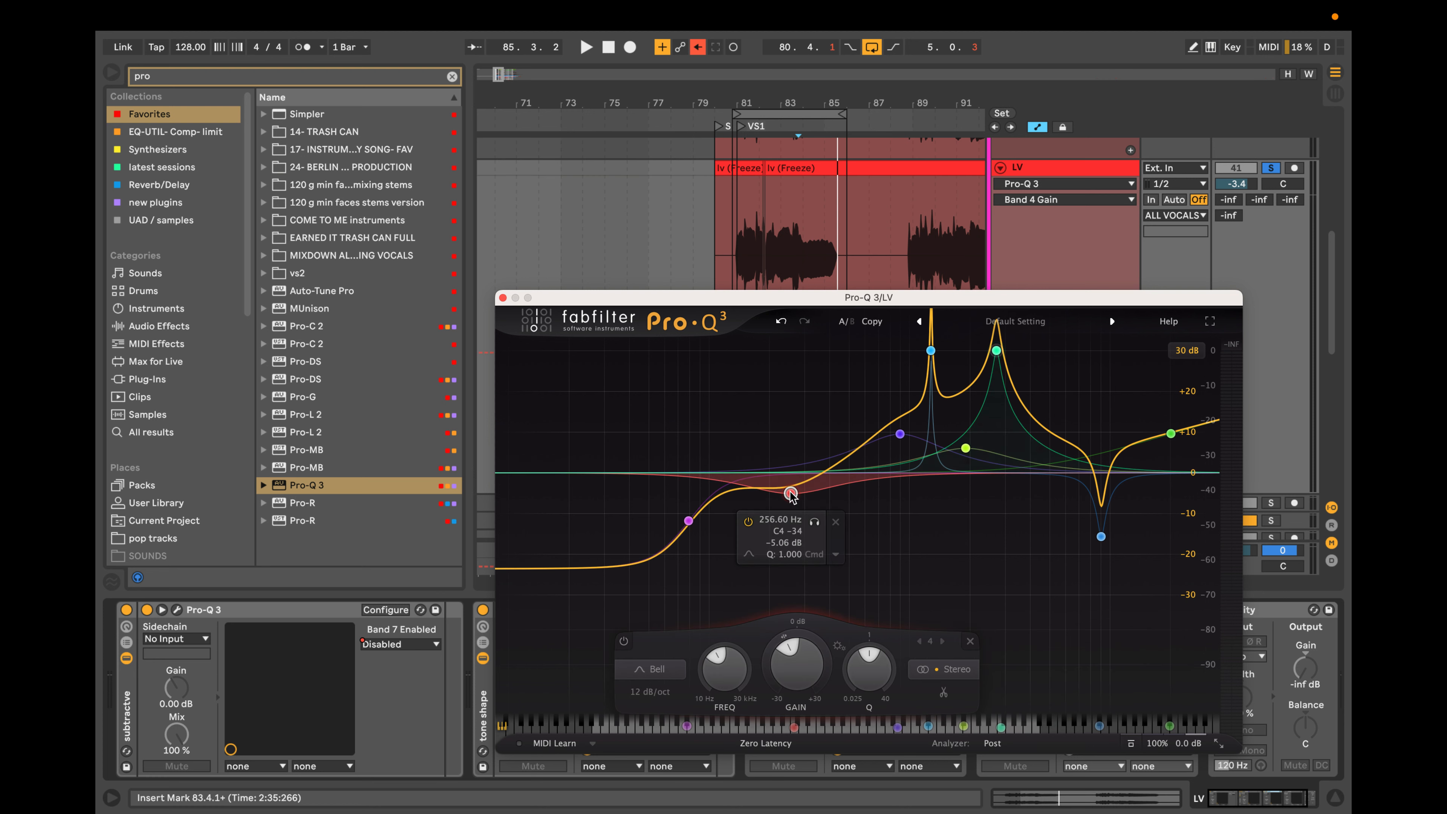
left_click_drag(791, 463, 787, 496)
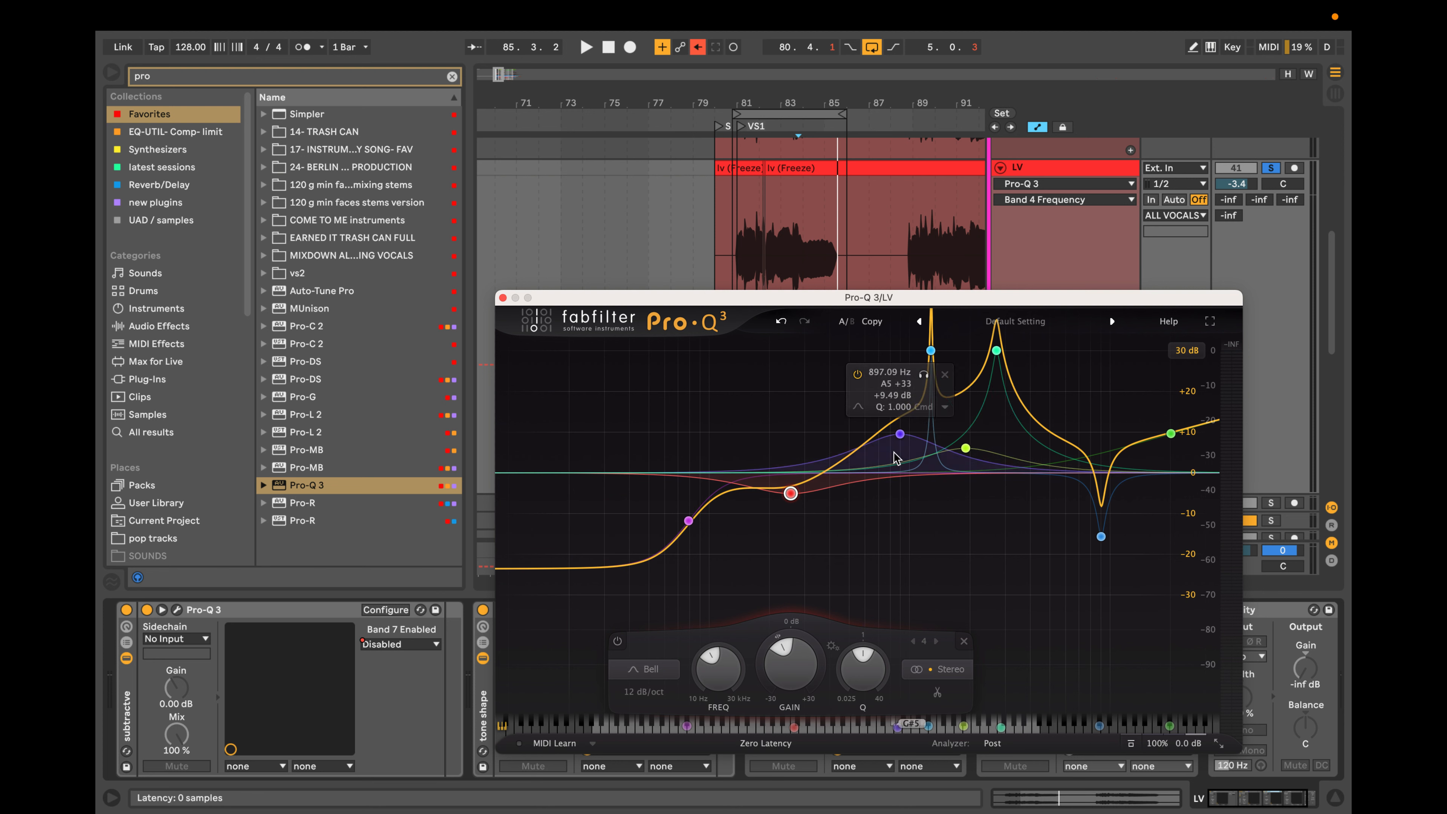
left_click_drag(689, 521, 708, 534)
Turn the two midrange boosts into very narrow Q 40 cuts of about 18.7 dB near 1.75 kHz and about 16.6 dB near 790 Hz.
left_click_drag(965, 448, 964, 473)
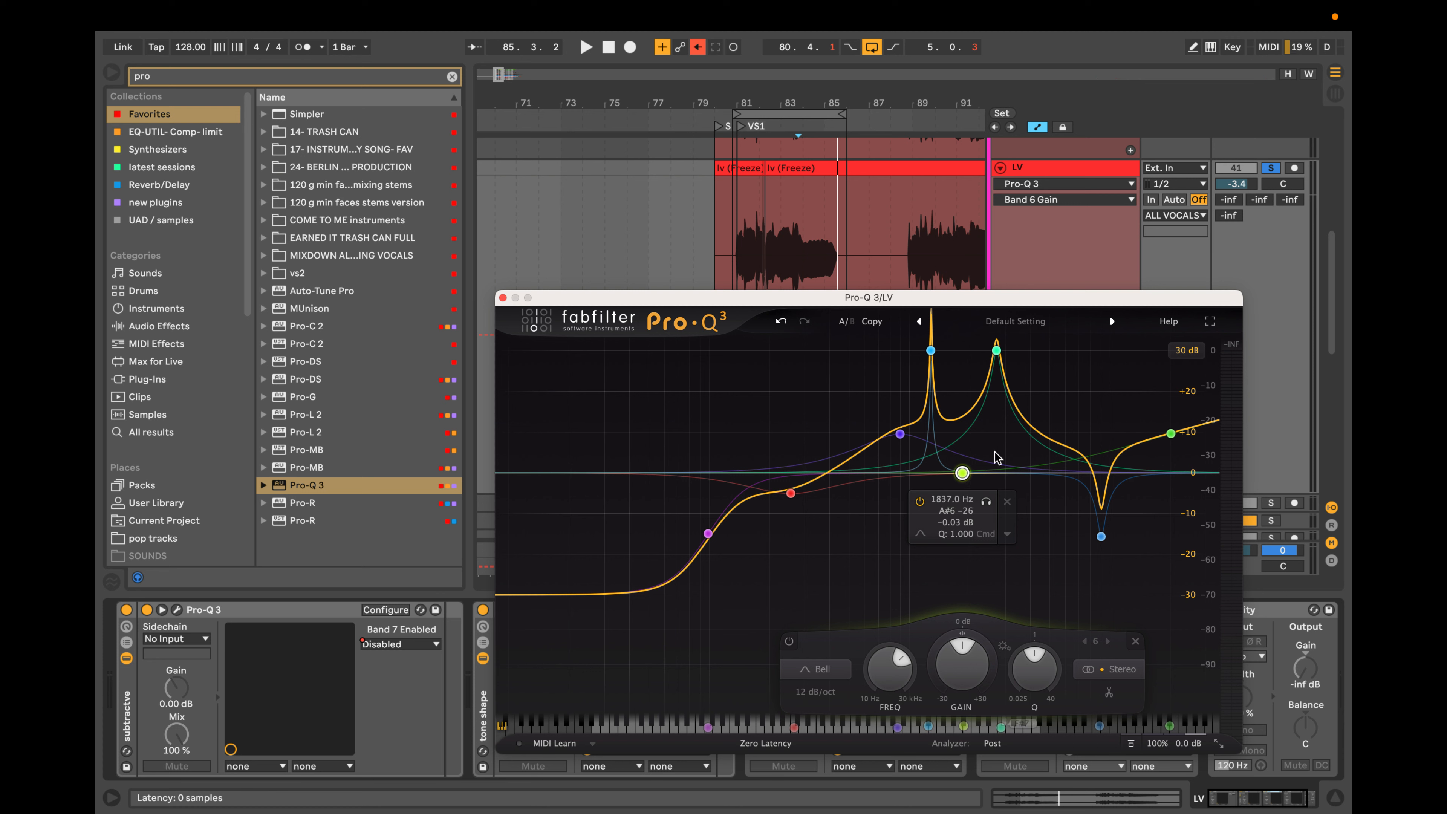
left_click_drag(964, 472, 960, 547)
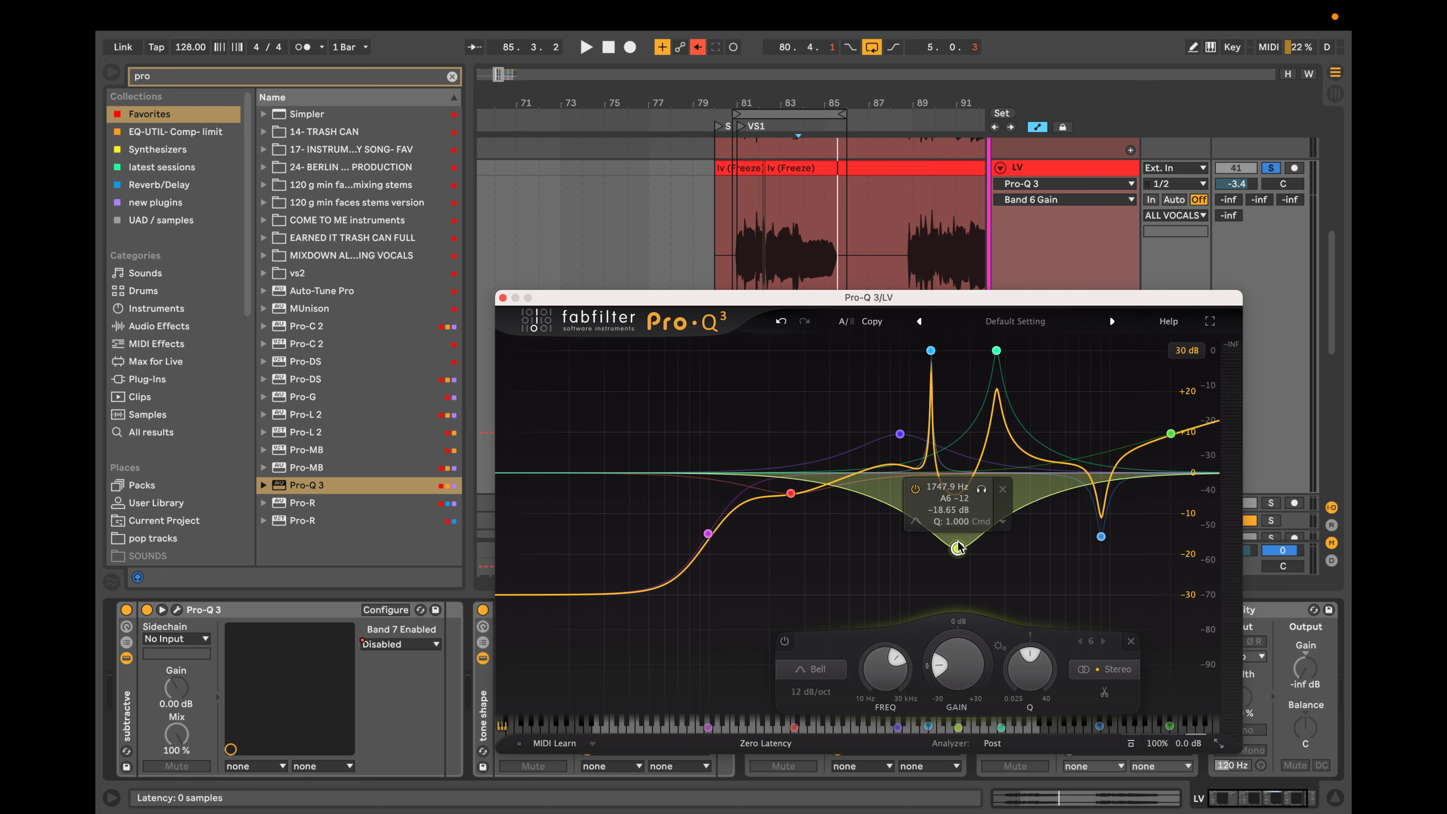
scroll(959, 549, "up", 10)
left_click_drag(900, 457, 900, 531)
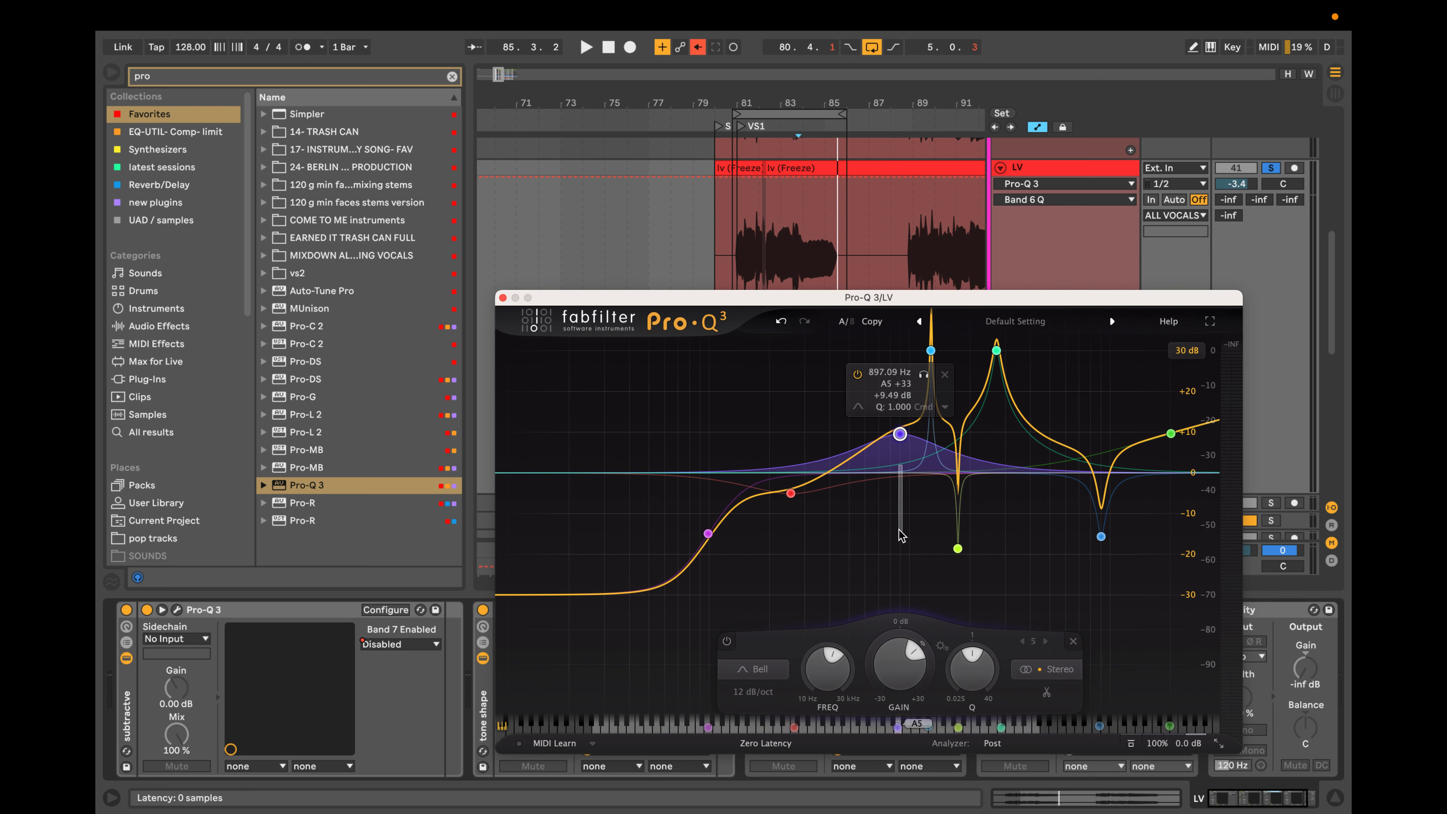
left_click_drag(900, 435, 889, 538)
scroll(889, 536, "up", 3)
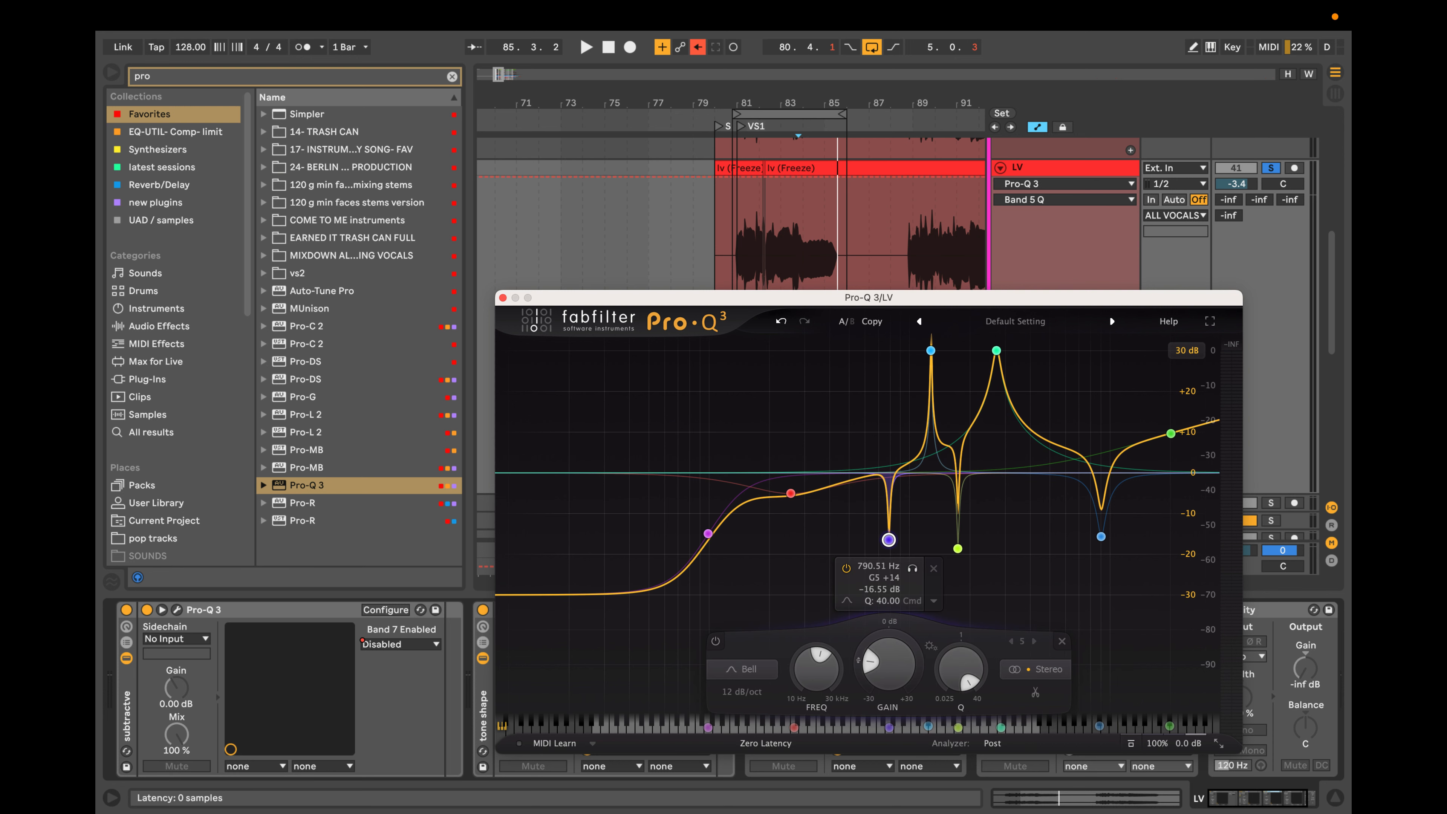
scroll(889, 539, "up", 5)
Reduce both narrow midrange cuts together to about 7 dB and give them a downward dynamic range.
left_click_drag(1073, 474, 740, 577)
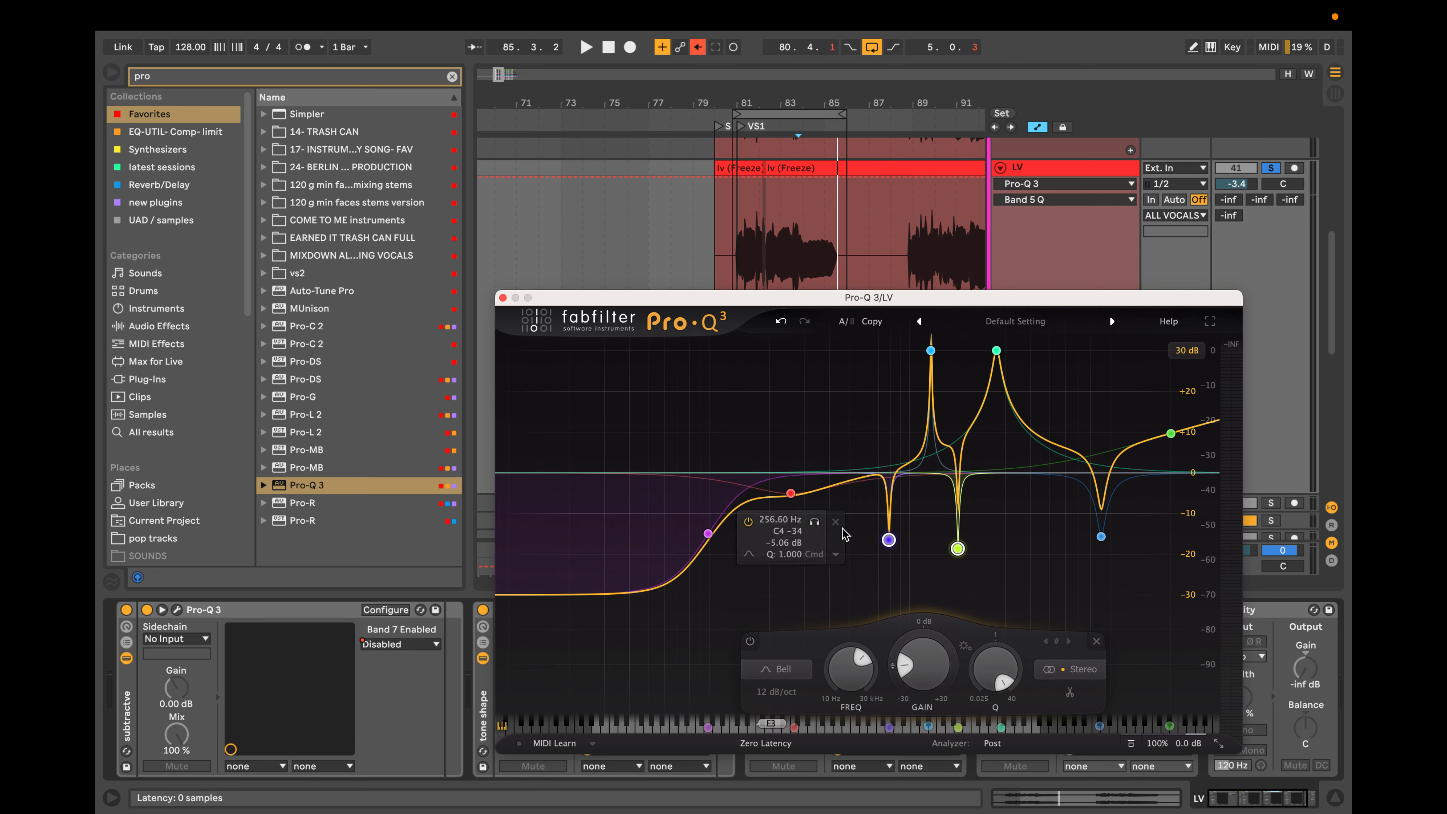
left_click_drag(889, 539, 892, 501)
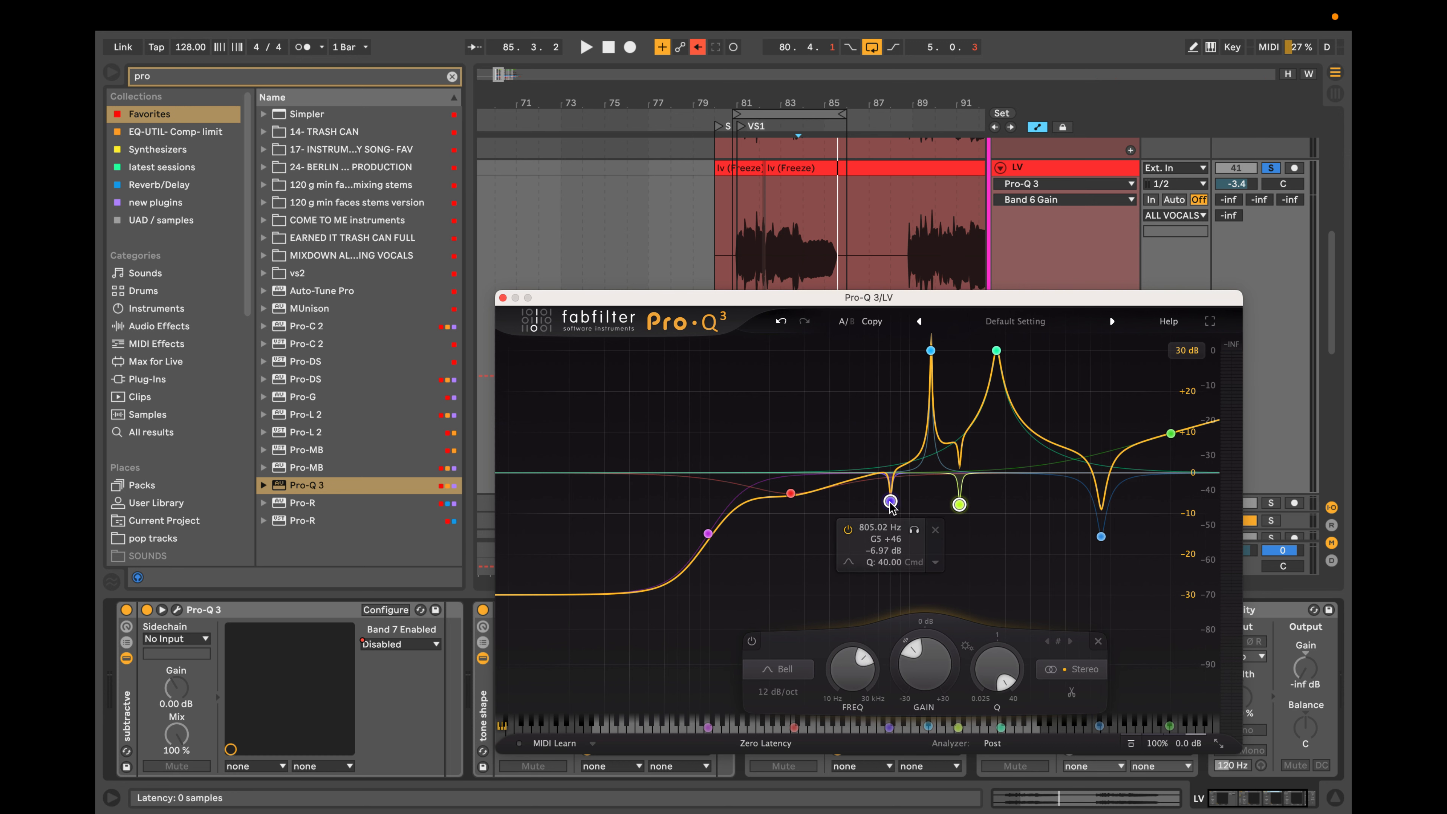
scroll(893, 507, "down", 6)
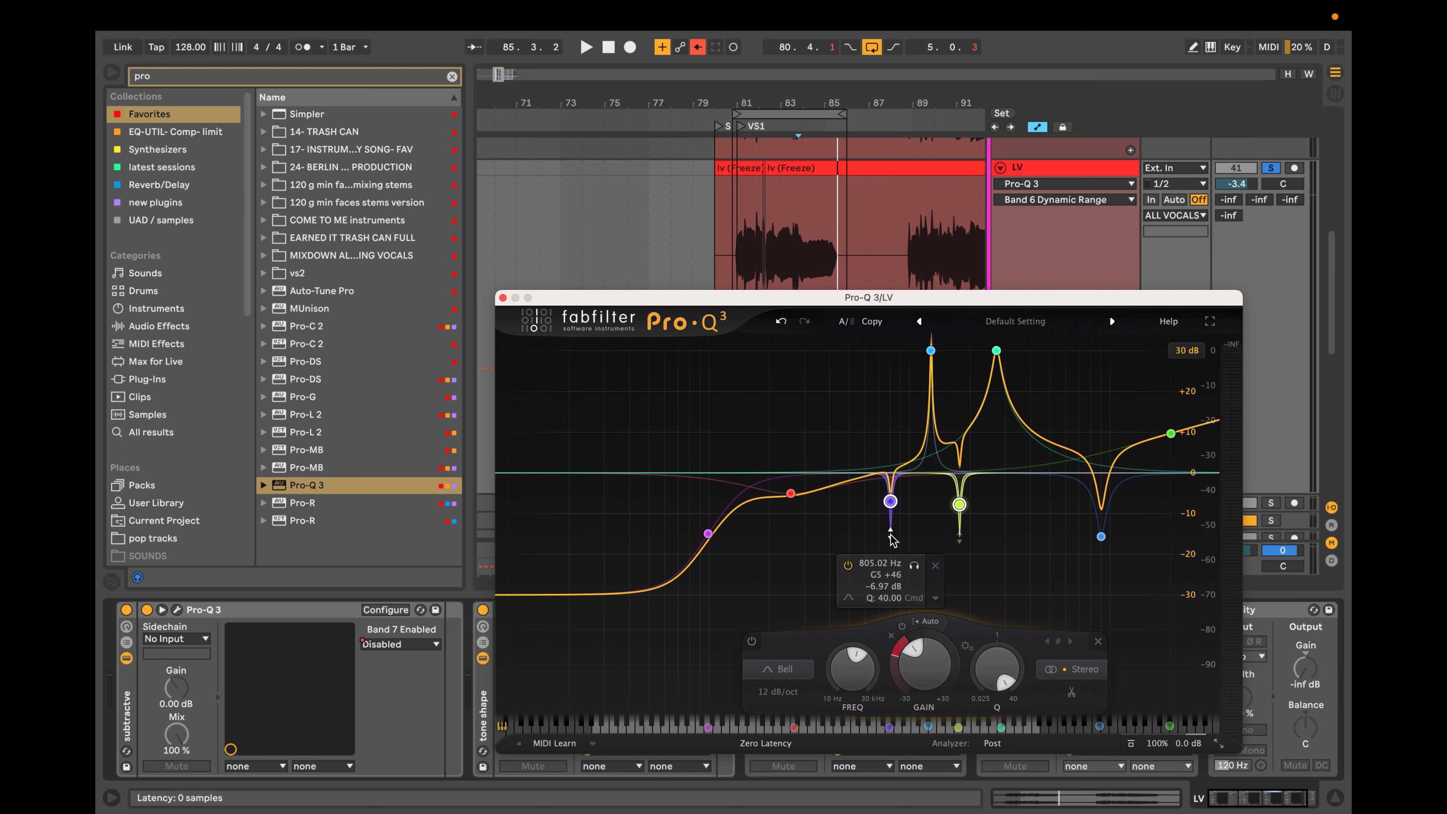
left_click_drag(892, 531, 892, 564)
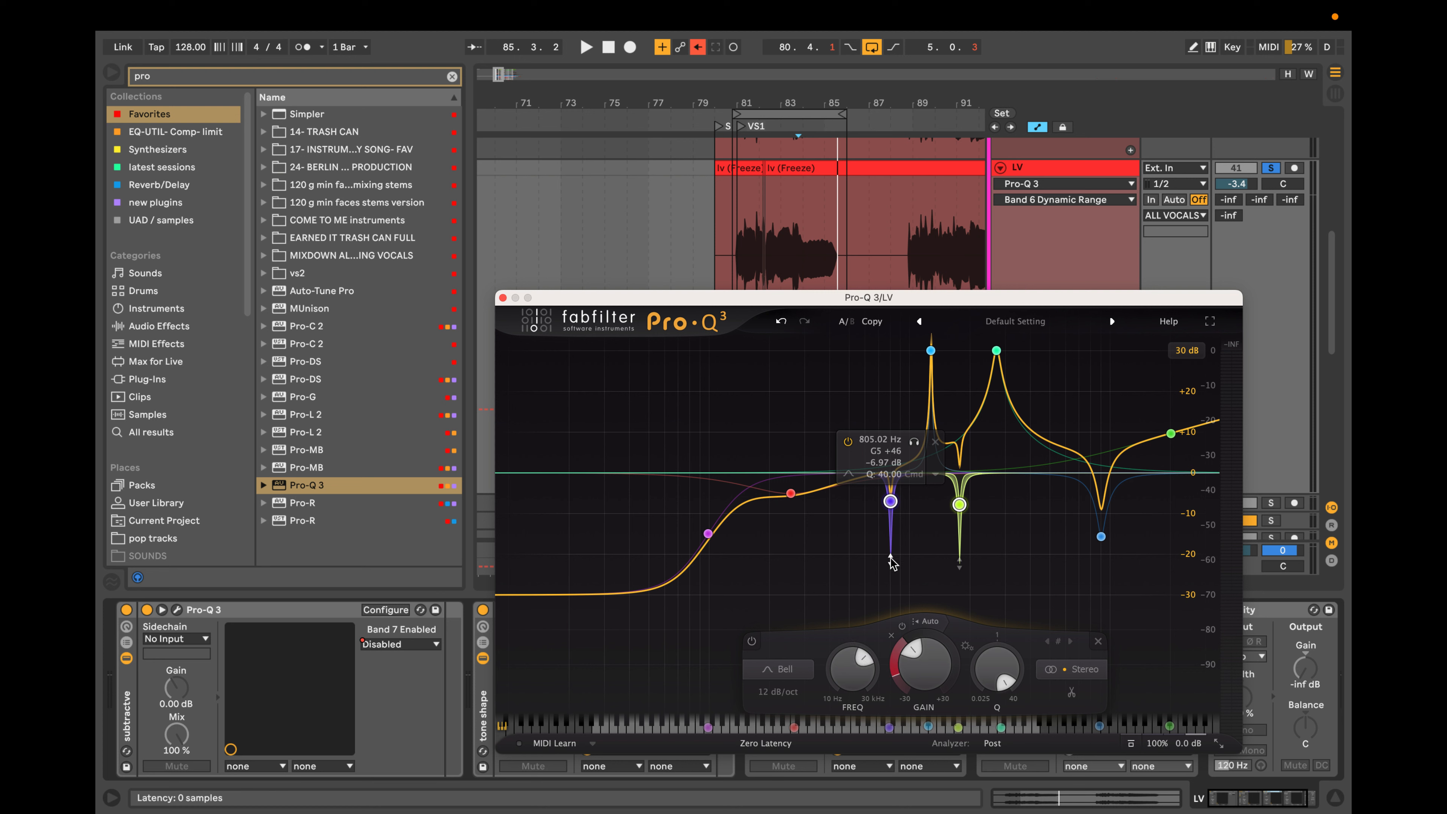
left_click_drag(893, 563, 893, 547)
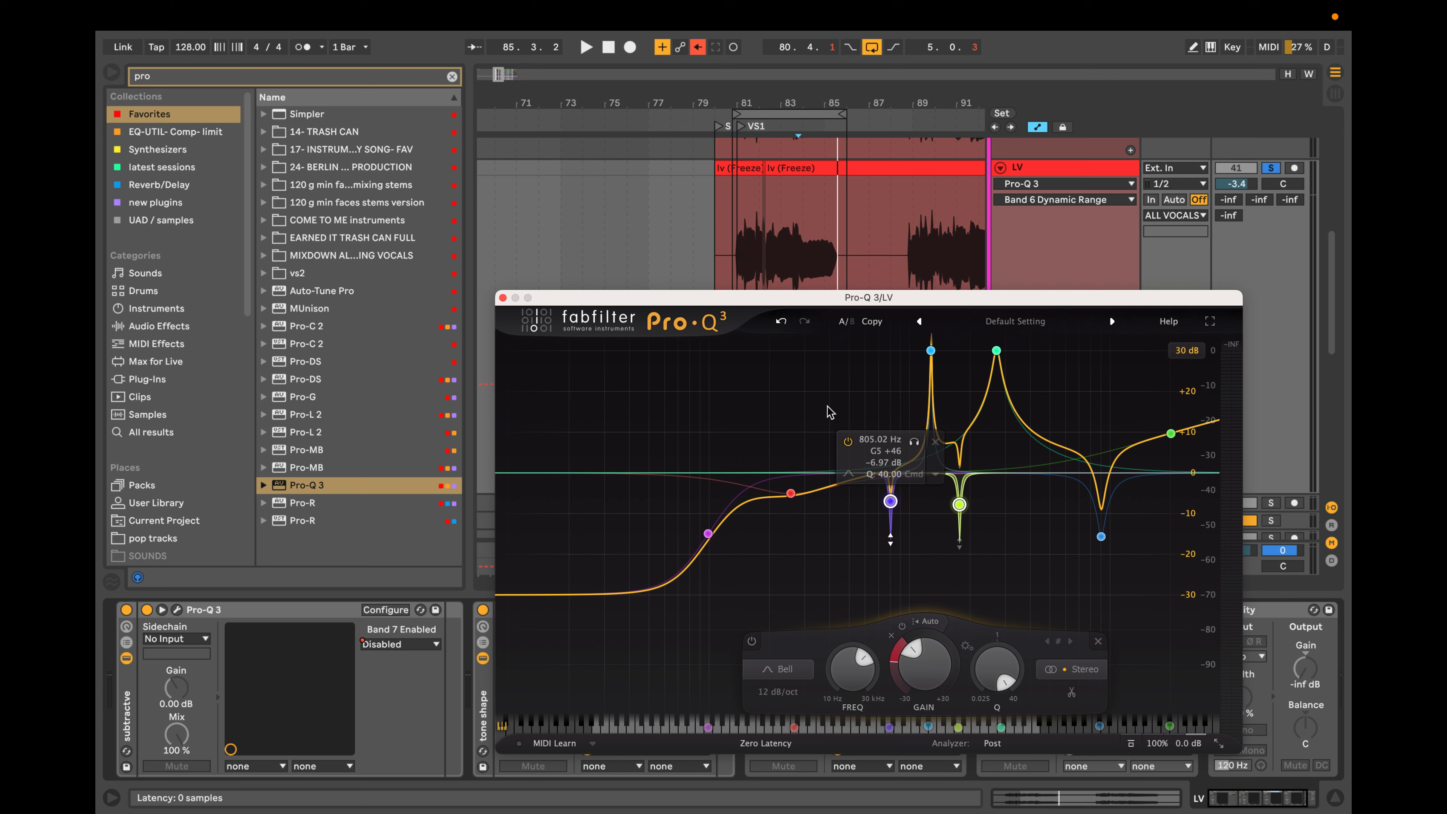
Delete all bands to leave a flat EQ curve.
left_click_drag(653, 366, 1210, 561)
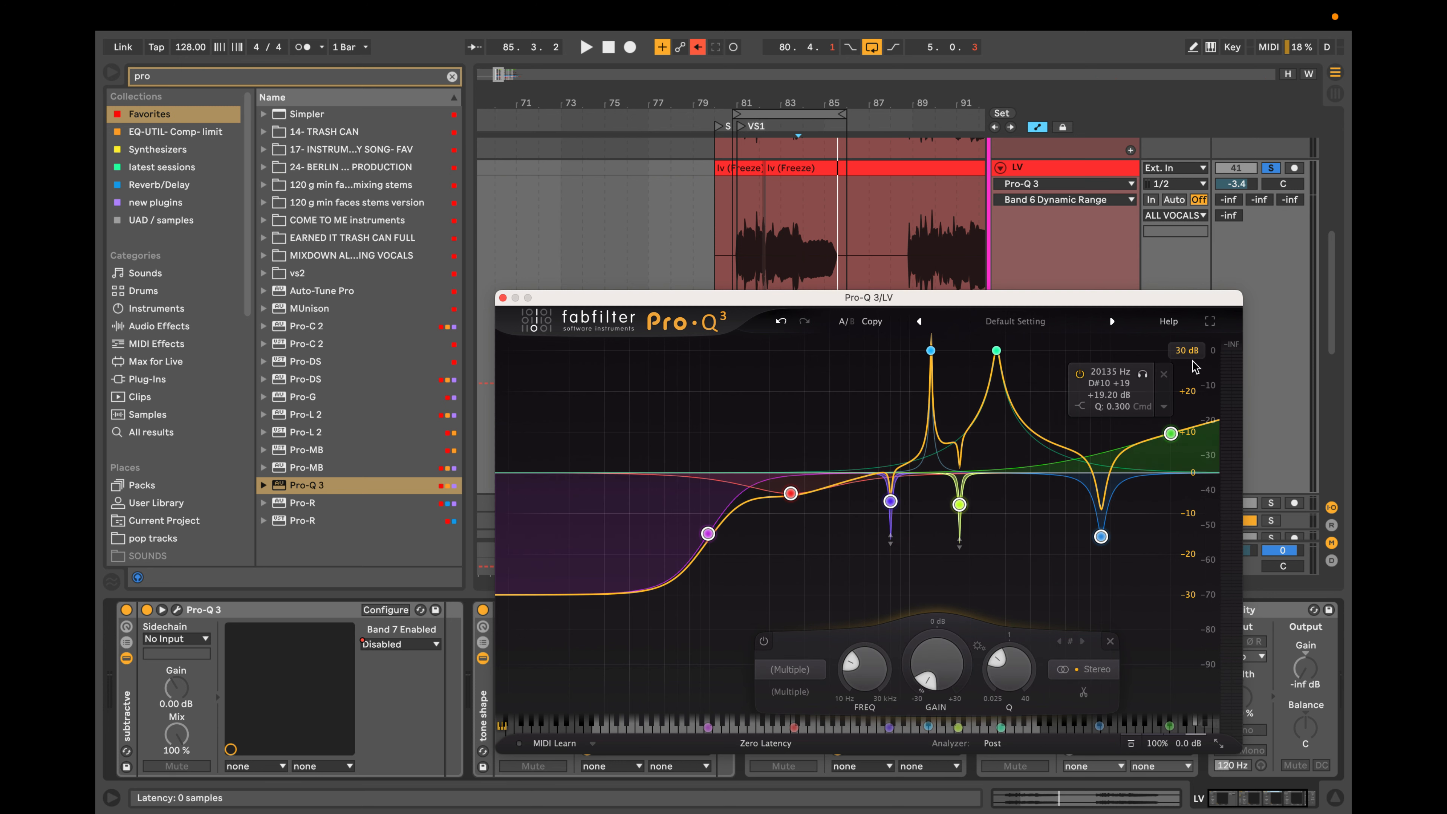
key("Delete")
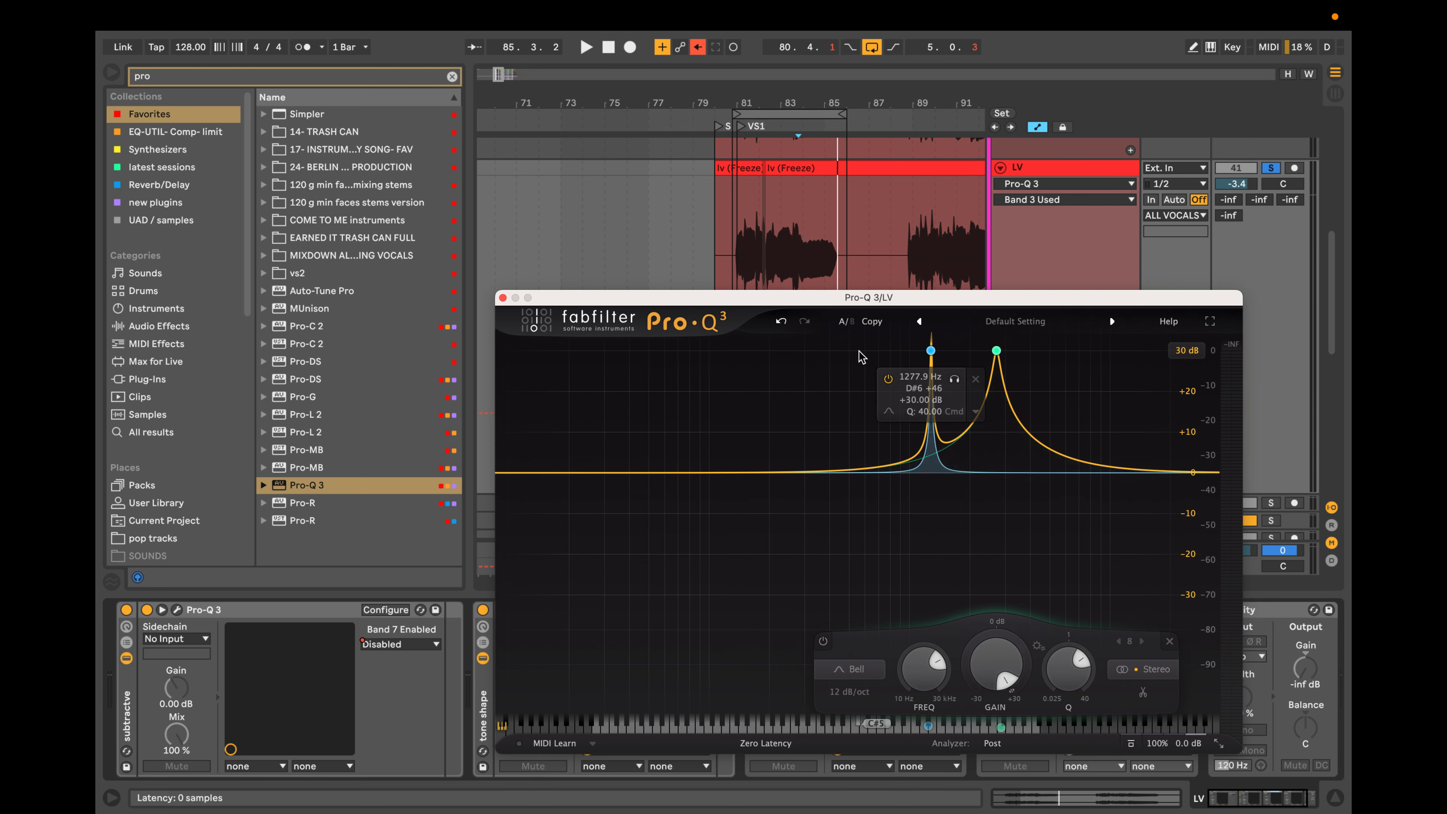
key("Delete")
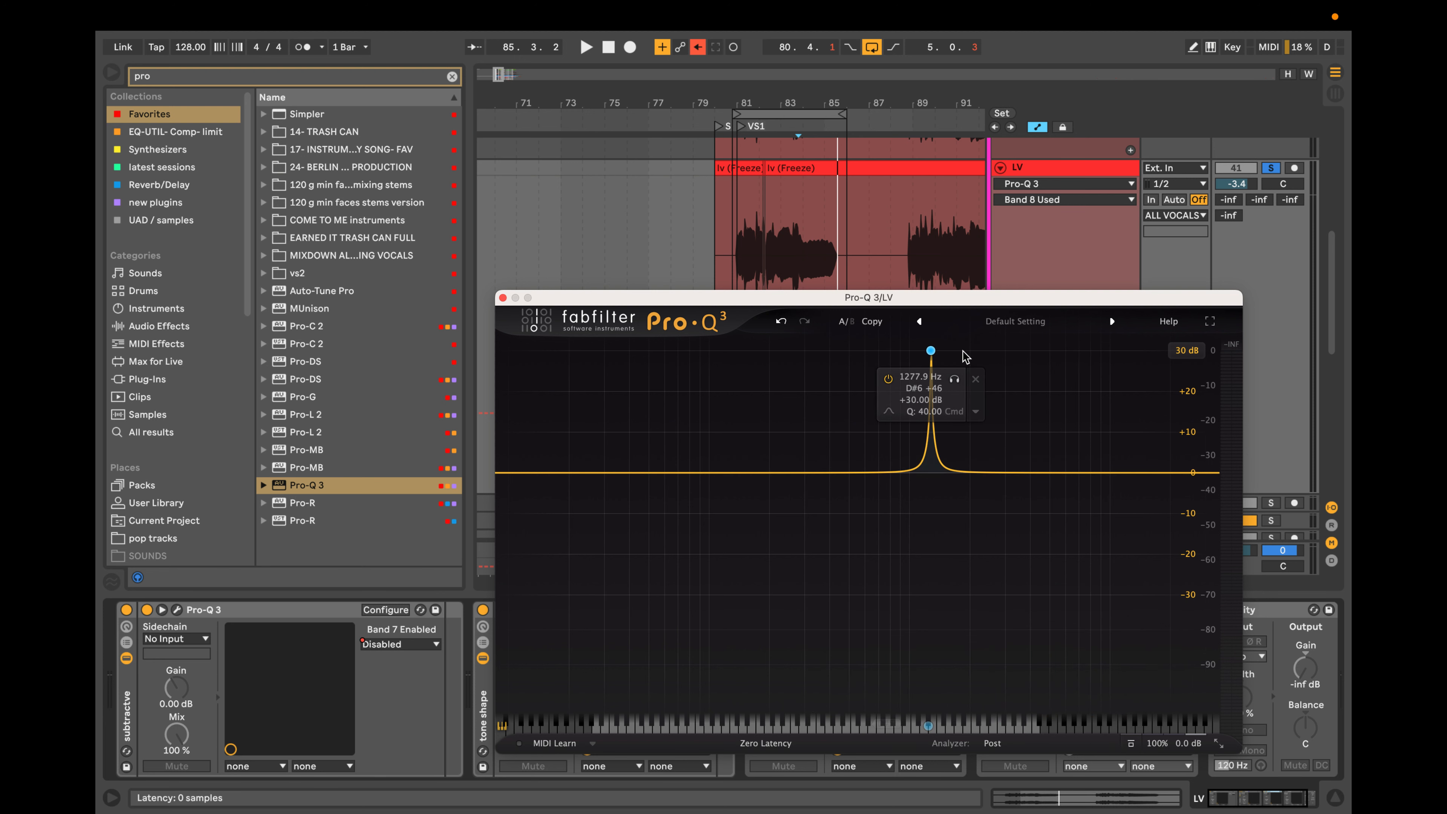
left_click_drag(969, 347, 809, 414)
left_click(976, 381)
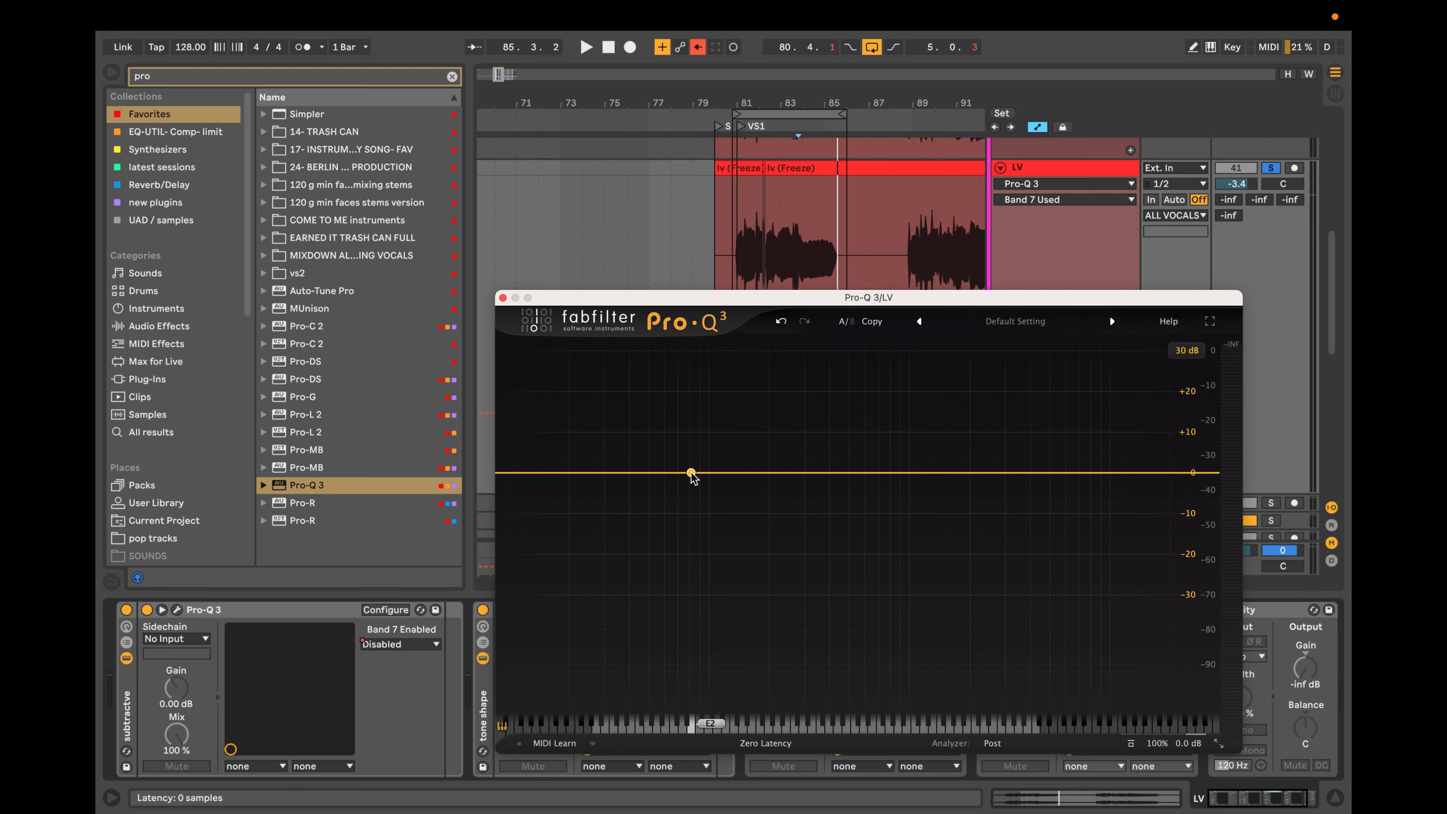
Add a bell cut of about 7.4 dB near 146 Hz and a bell boost of about 7.5 dB near 480 Hz.
left_click_drag(695, 473, 720, 455)
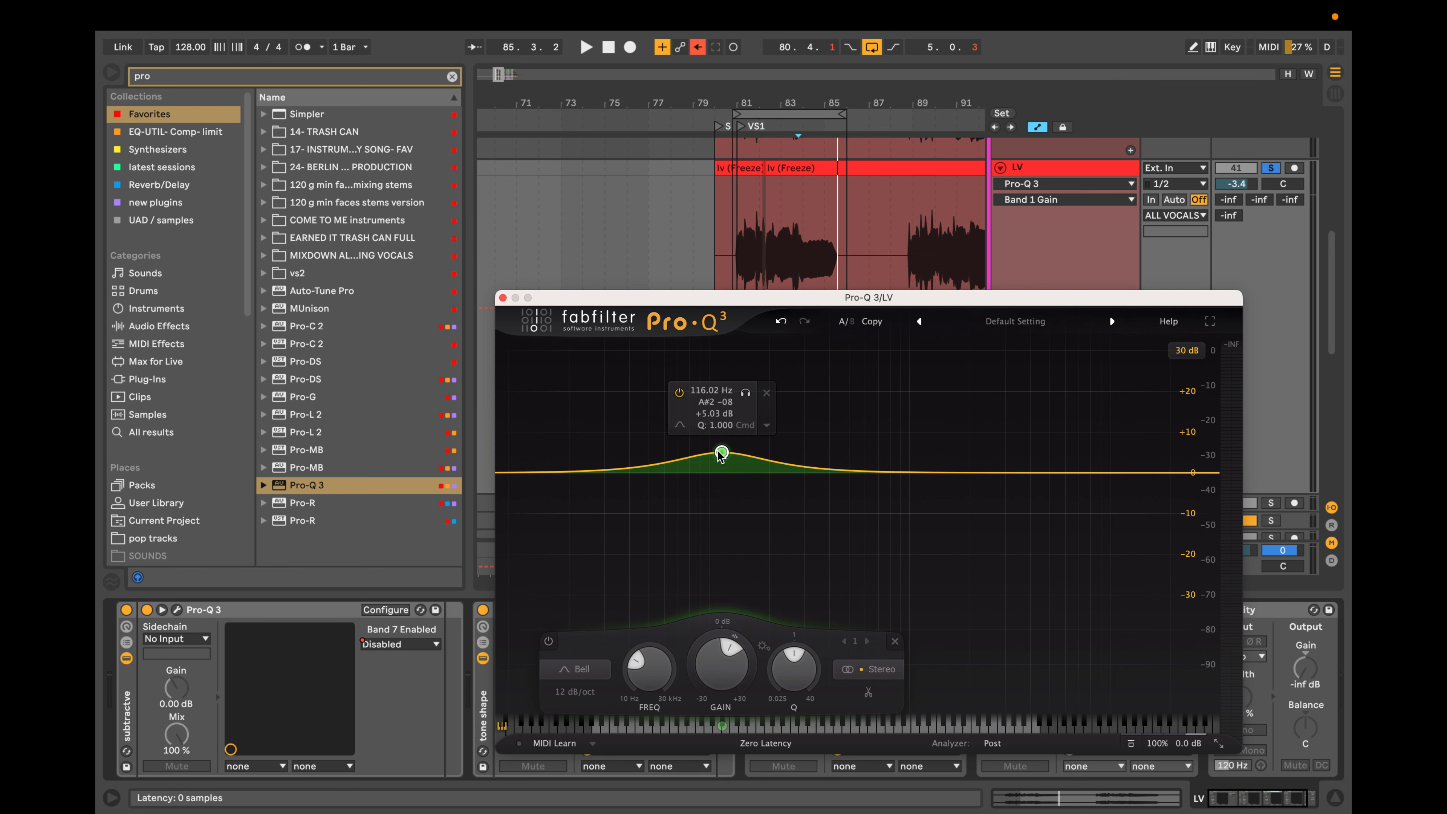
left_click_drag(810, 465, 847, 443)
left_click_drag(721, 456, 746, 510)
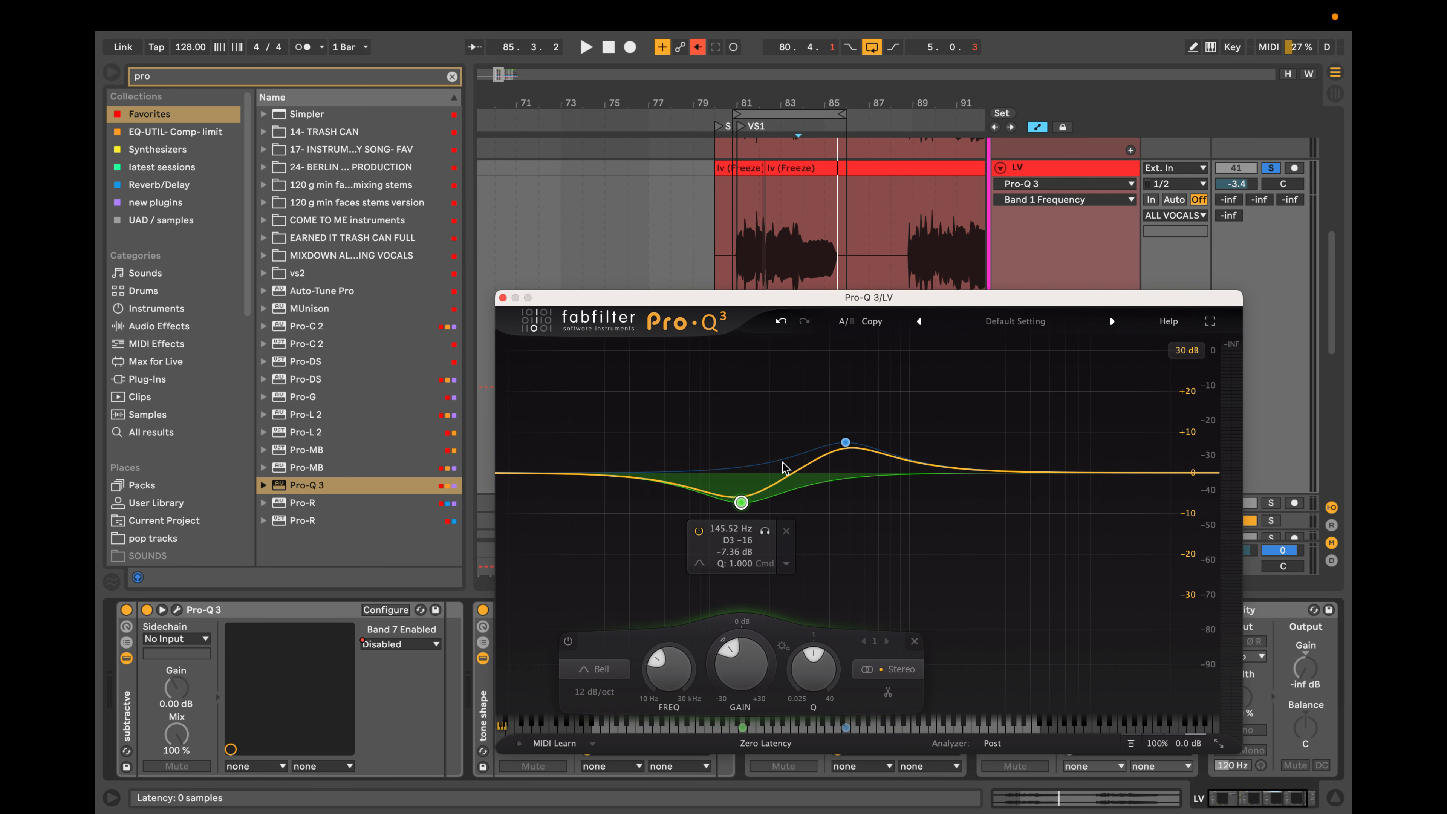
left_click(847, 443)
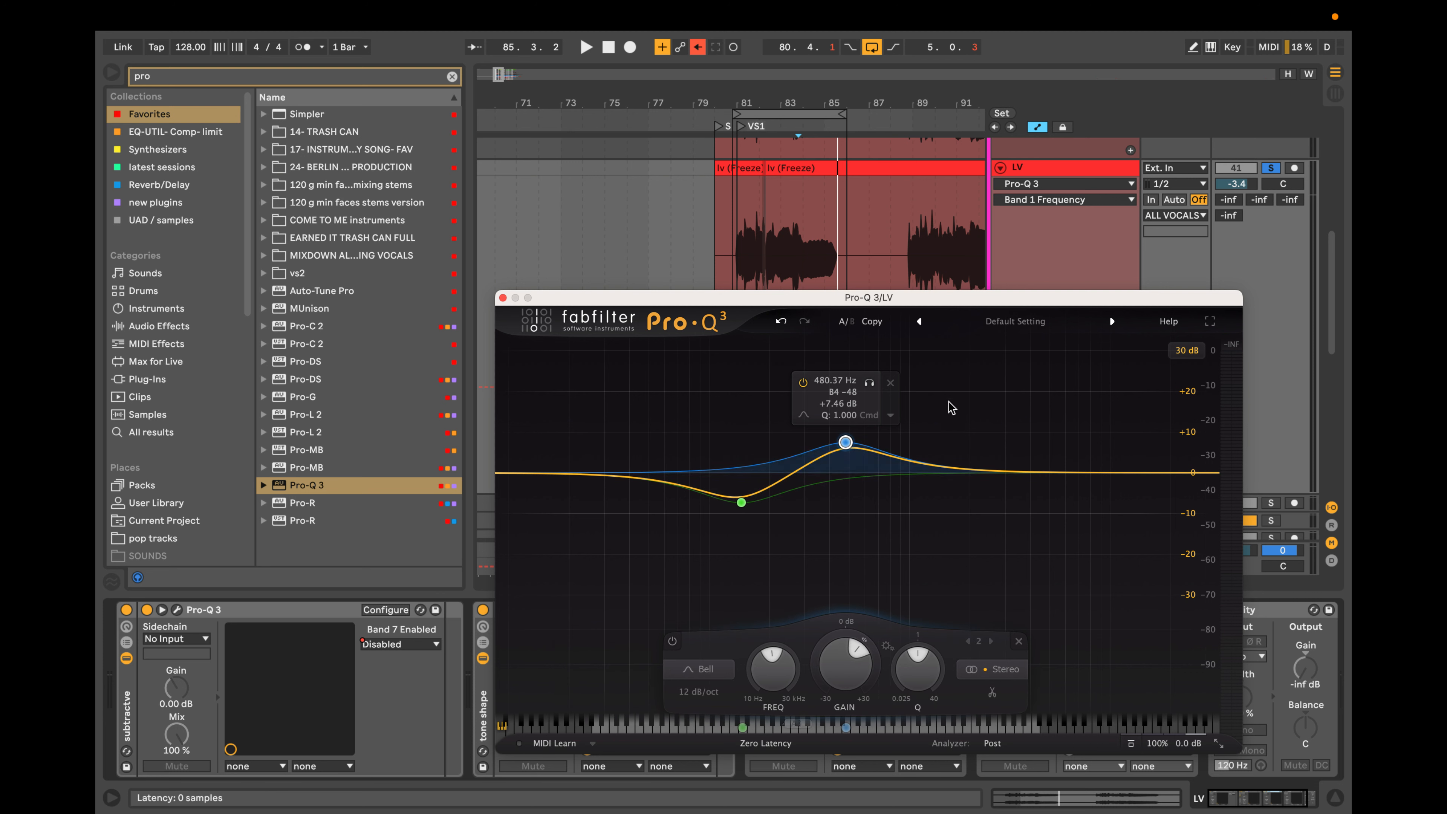
Add a strong 12 dB/oct high-shelf boost at the top end and a bell boost of about 3 dB in the upper midrange.
left_click_drag(1200, 473, 1193, 422)
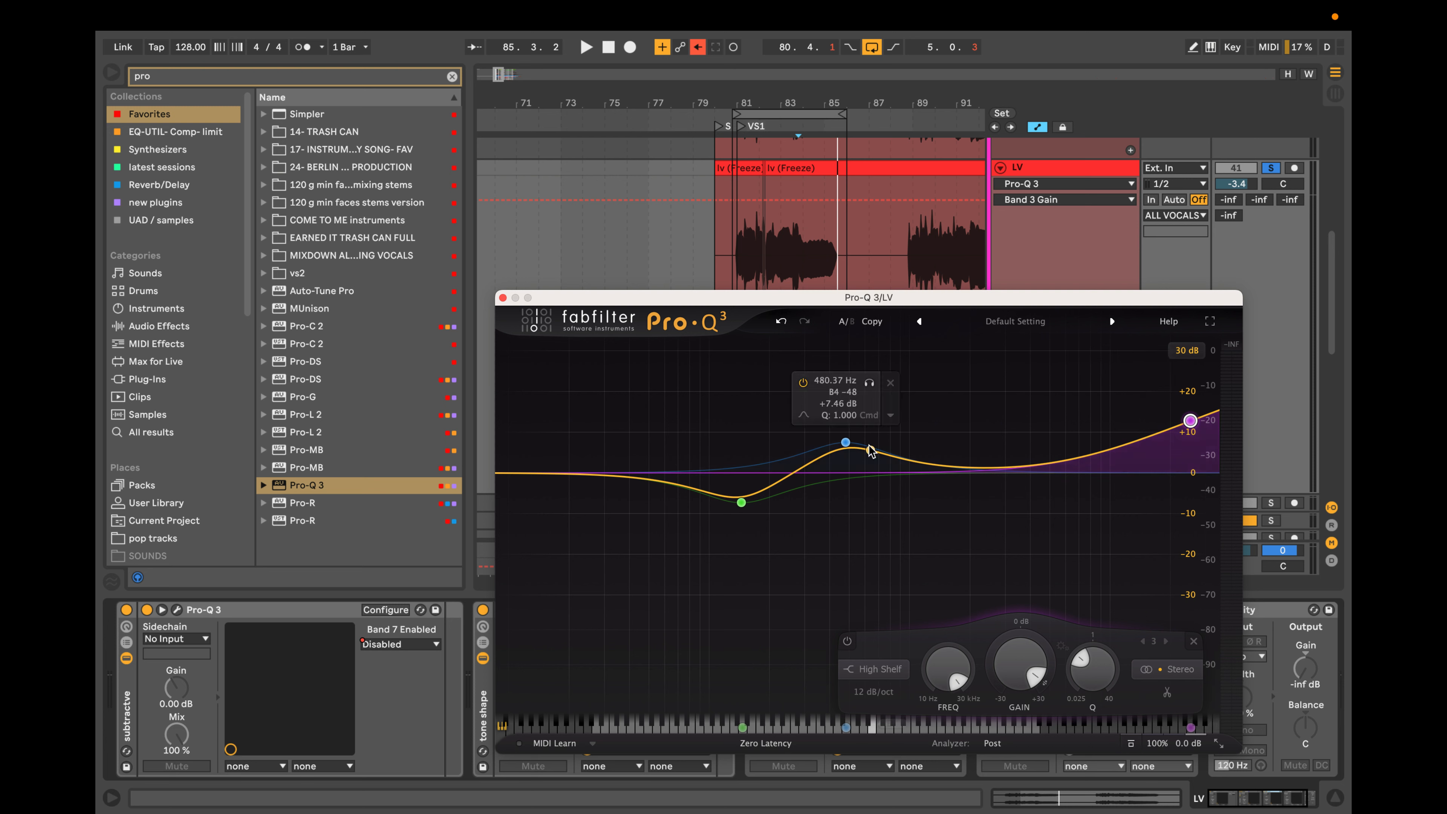
mouse_move(992, 481)
left_mouse_down()
mouse_move(1005, 462)
mouse_move(981, 460)
left_mouse_up()
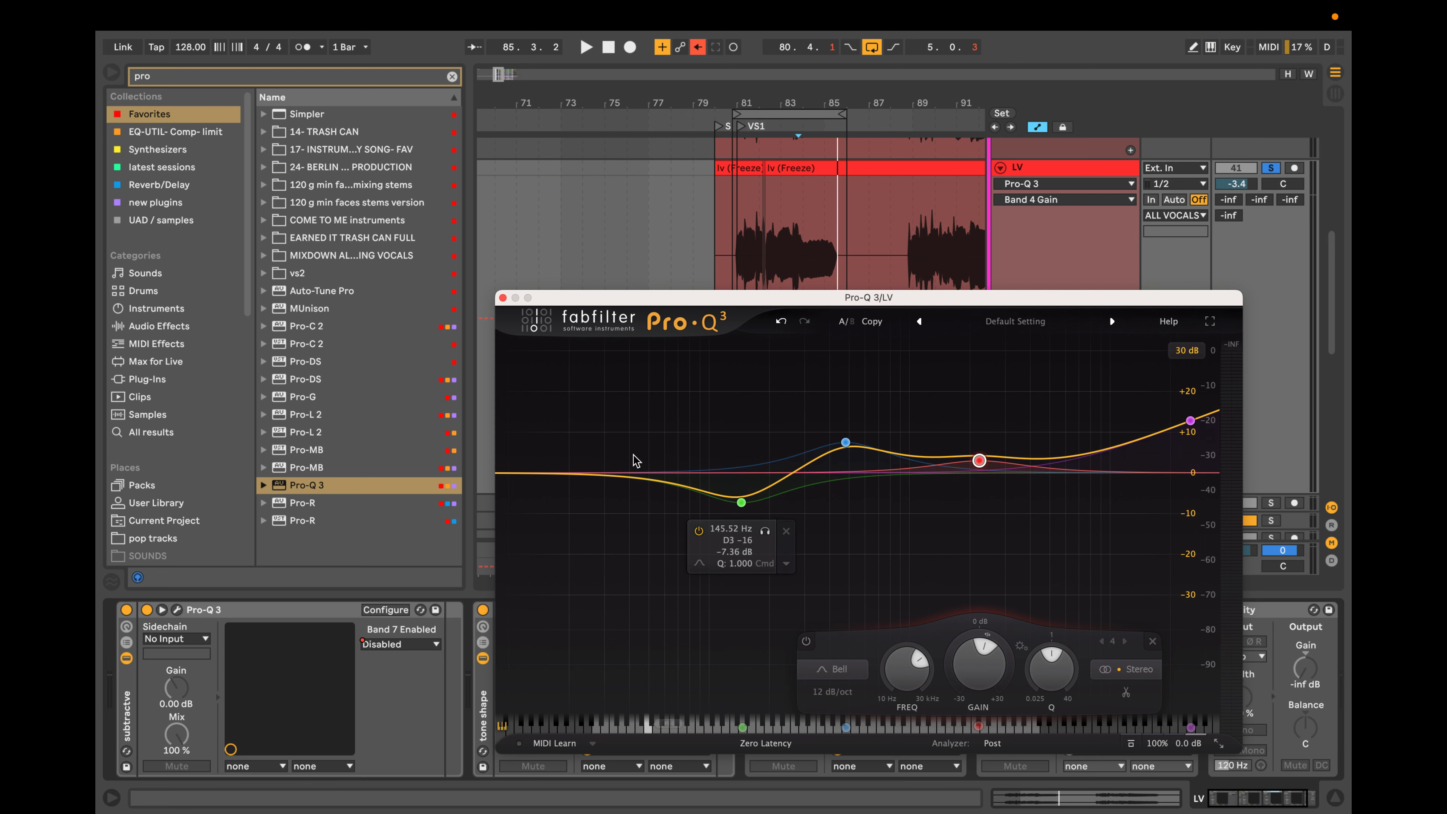
Rebalance the bells to a cut of about 6.3 dB near 125 Hz, a low-mid boost of about 5 dB and an upper-mid boost of about 4 dB.
left_click(742, 503)
left_click_drag(742, 502, 729, 498)
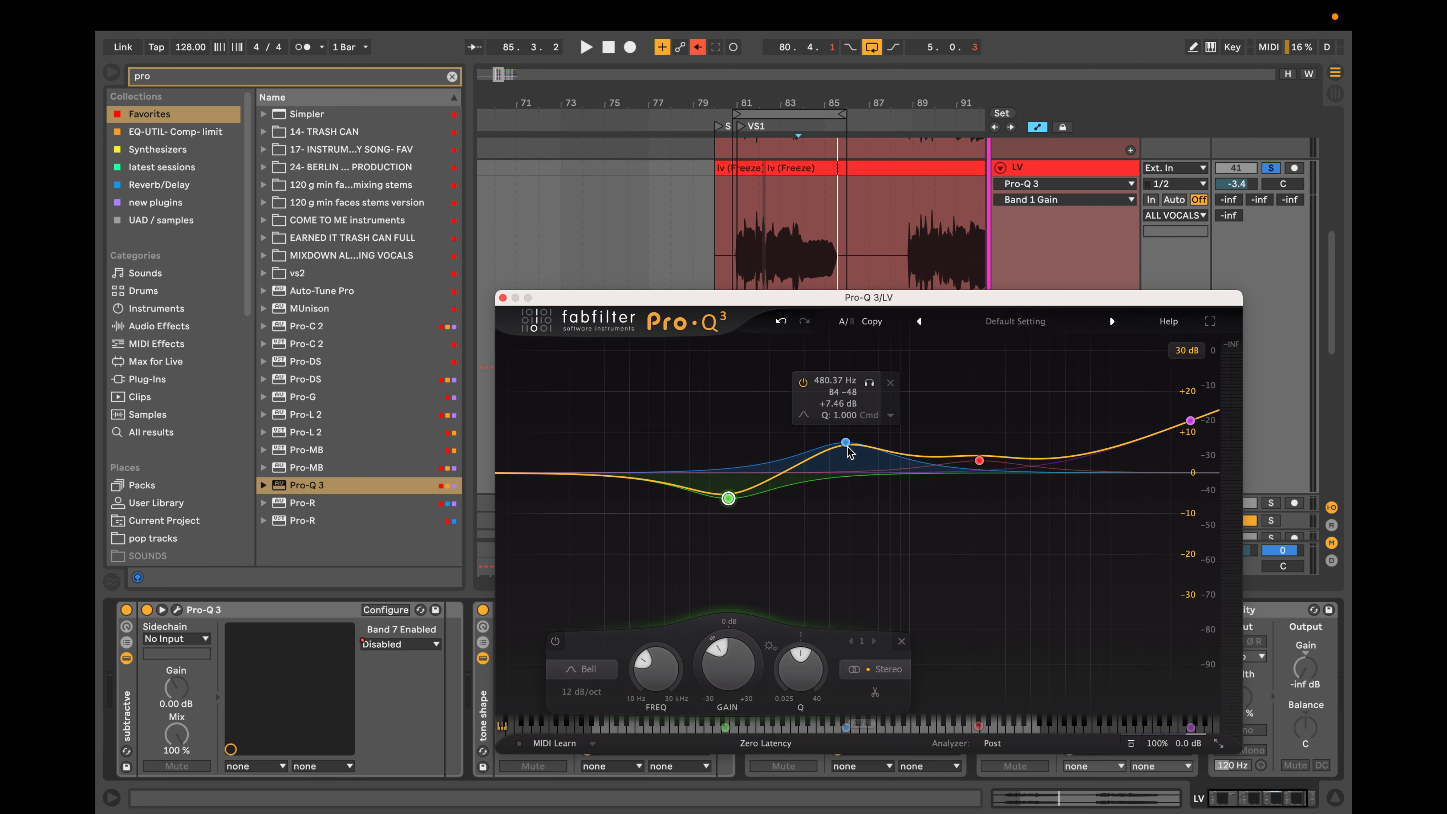
left_click_drag(847, 443, 846, 449)
mouse_move(981, 461)
left_mouse_down()
mouse_move(1010, 377)
mouse_move(940, 485)
mouse_move(976, 443)
mouse_move(975, 456)
left_mouse_up()
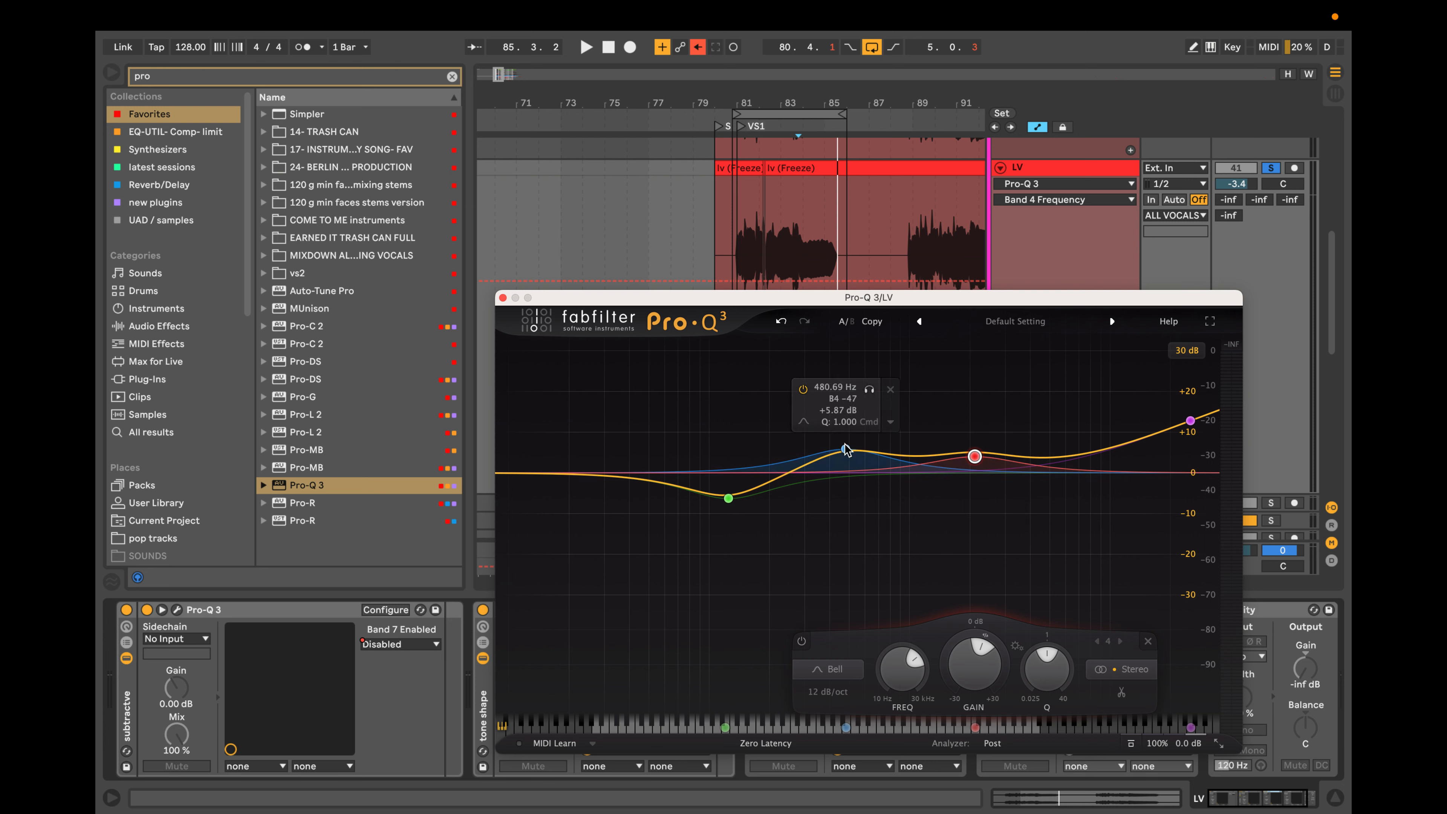
left_click_drag(846, 448, 853, 420)
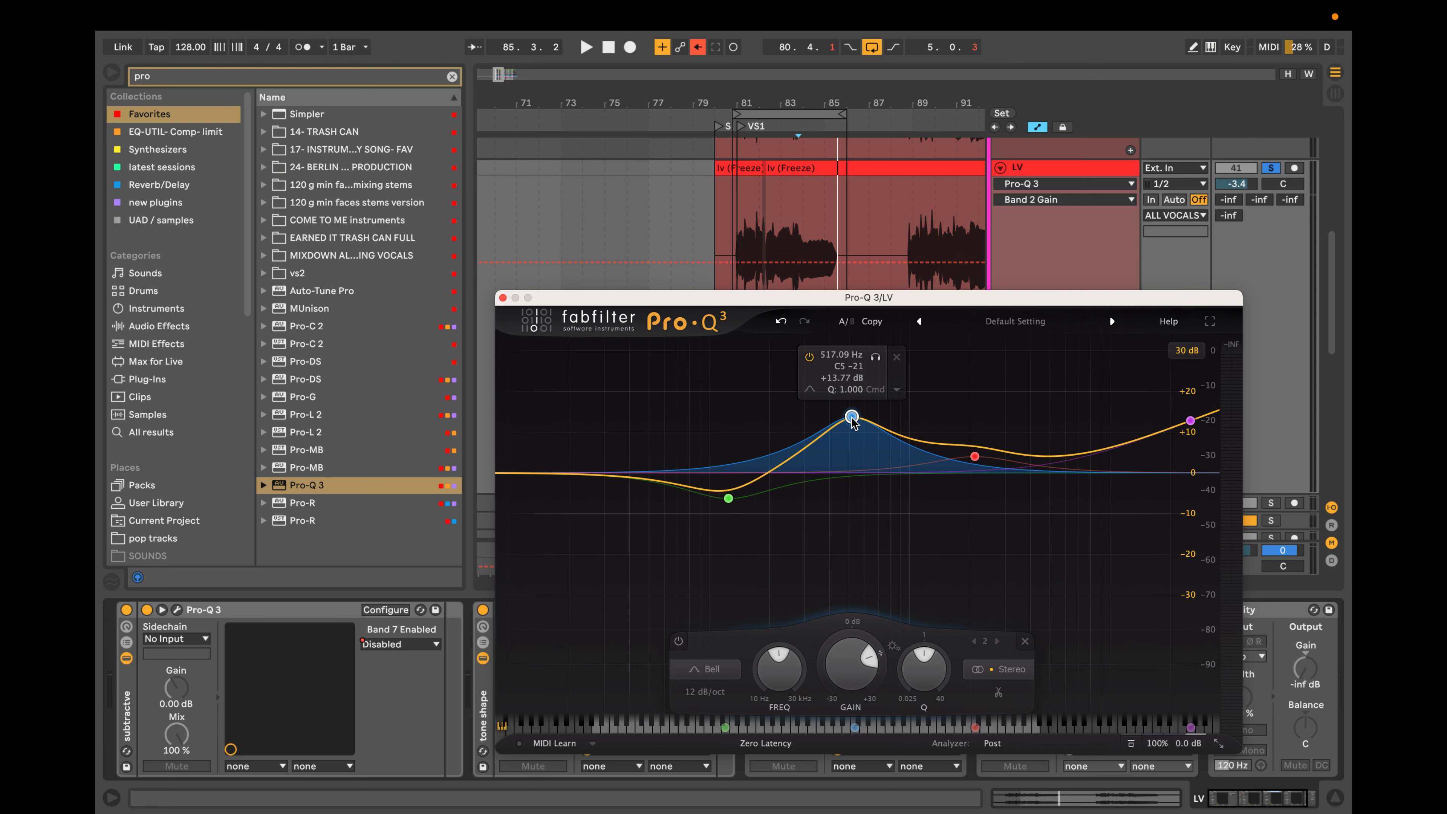
left_click_drag(853, 421, 852, 455)
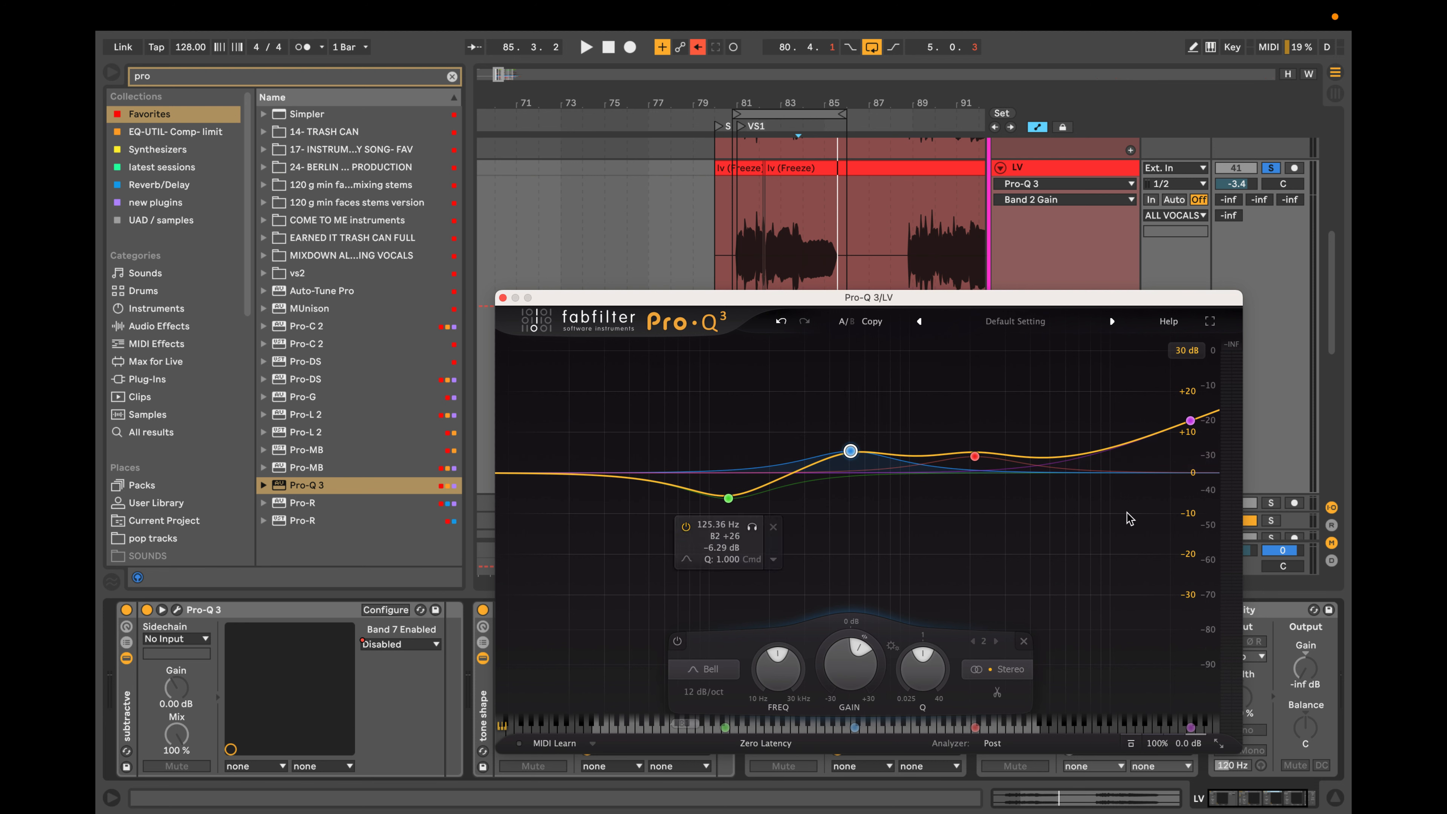
Add a shallow bell cut of about 2 dB just below 6 kHz, and remove a stray bell near 21 Hz.
left_click(1067, 451)
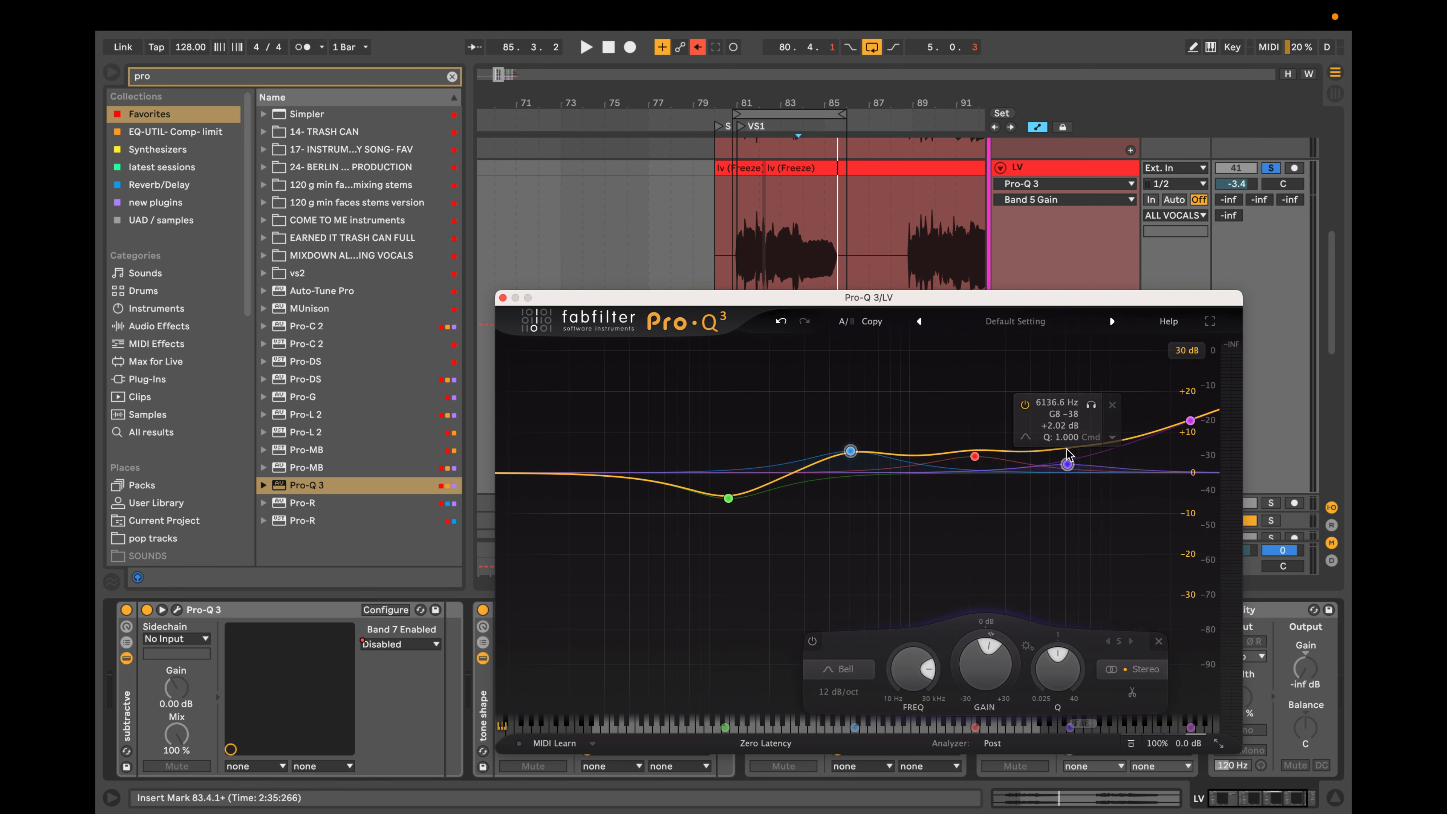
left_click_drag(1066, 450, 1061, 484)
left_click_drag(618, 476, 575, 534)
left_click(619, 562)
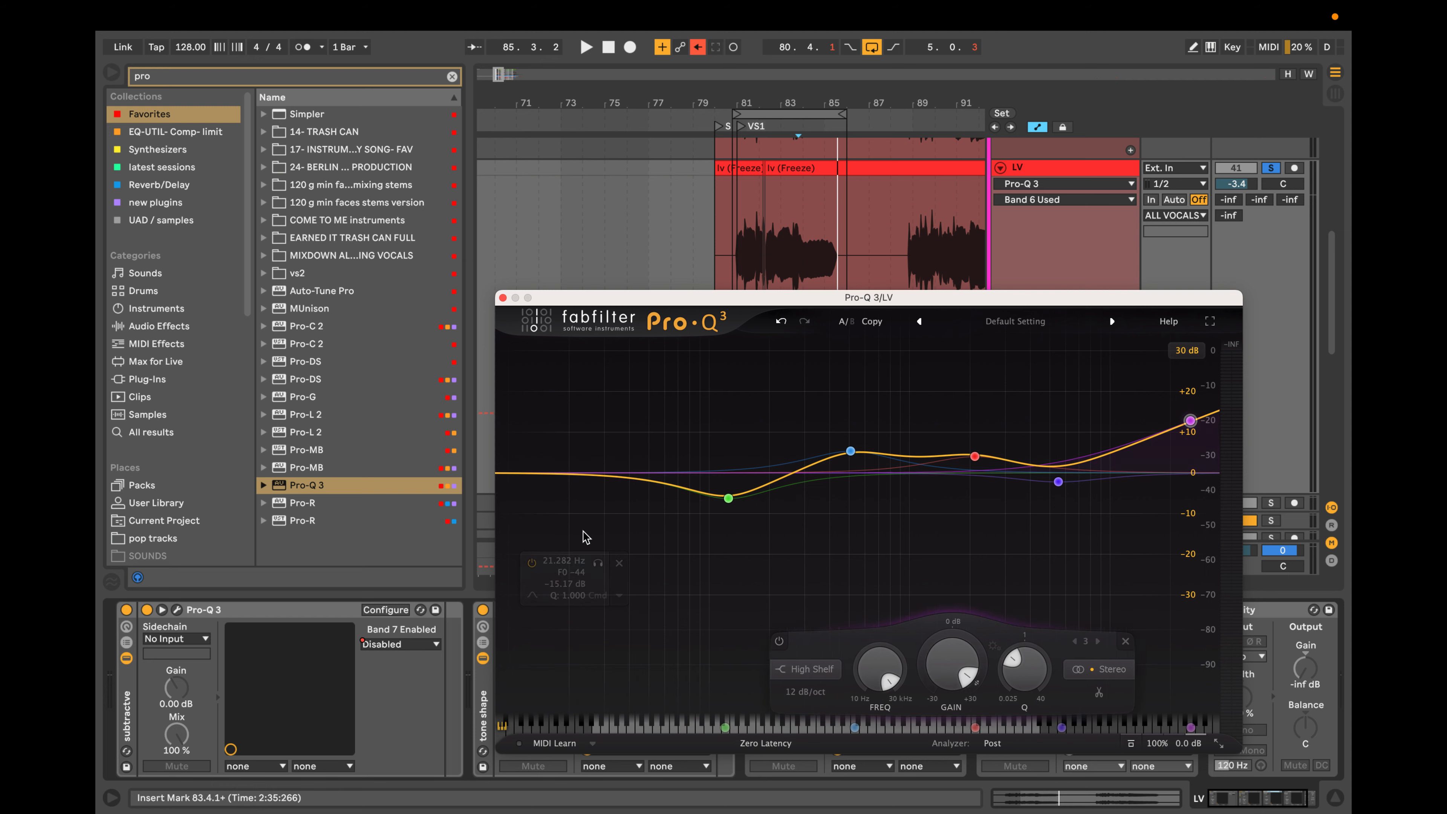
Add a 36 dB/oct low cut with a softened Q, placed just below the low bell cut.
left_click_drag(507, 474, 746, 469)
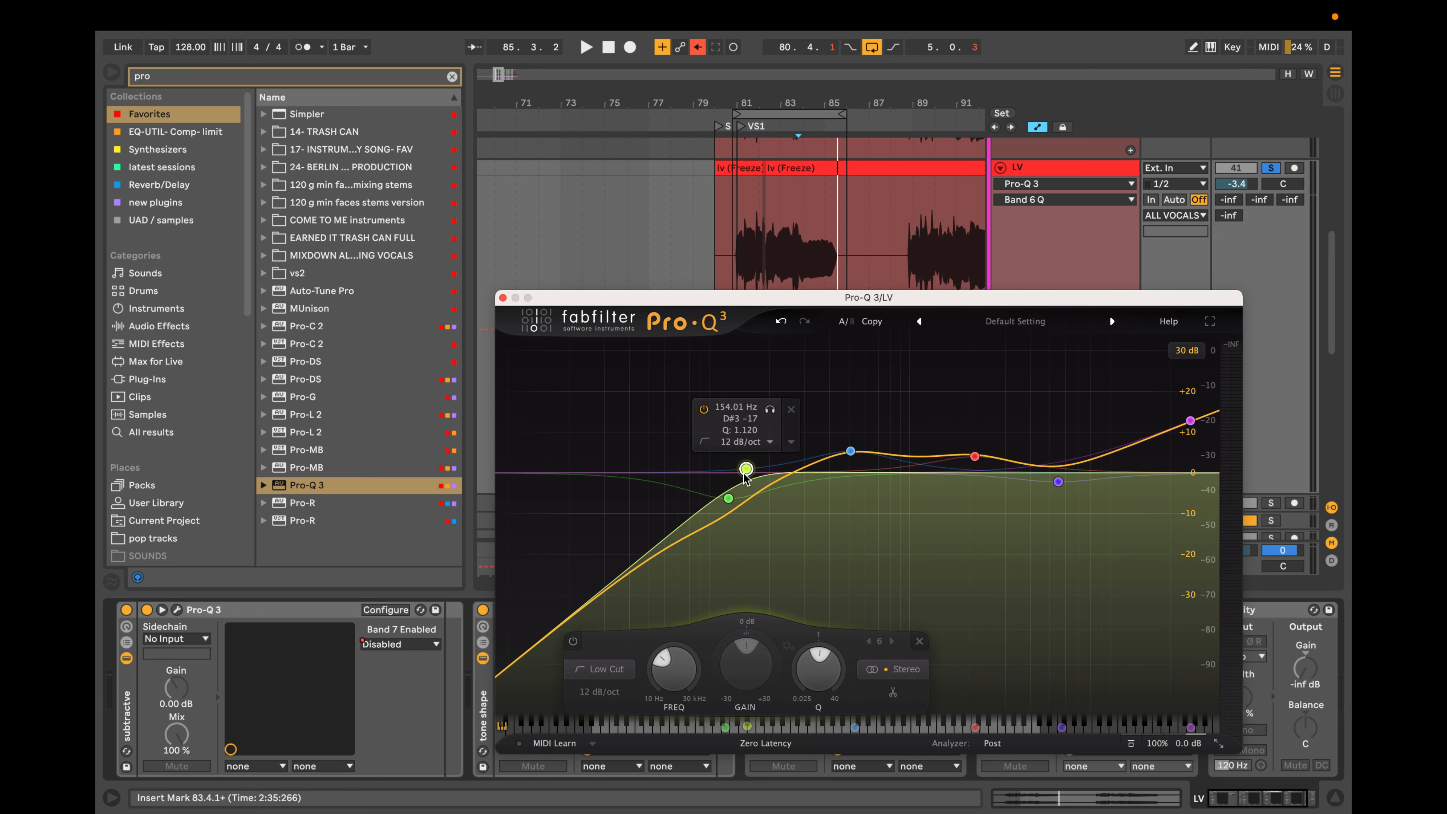
left_click(743, 472, "alt")
left_click(742, 472, "alt+shift")
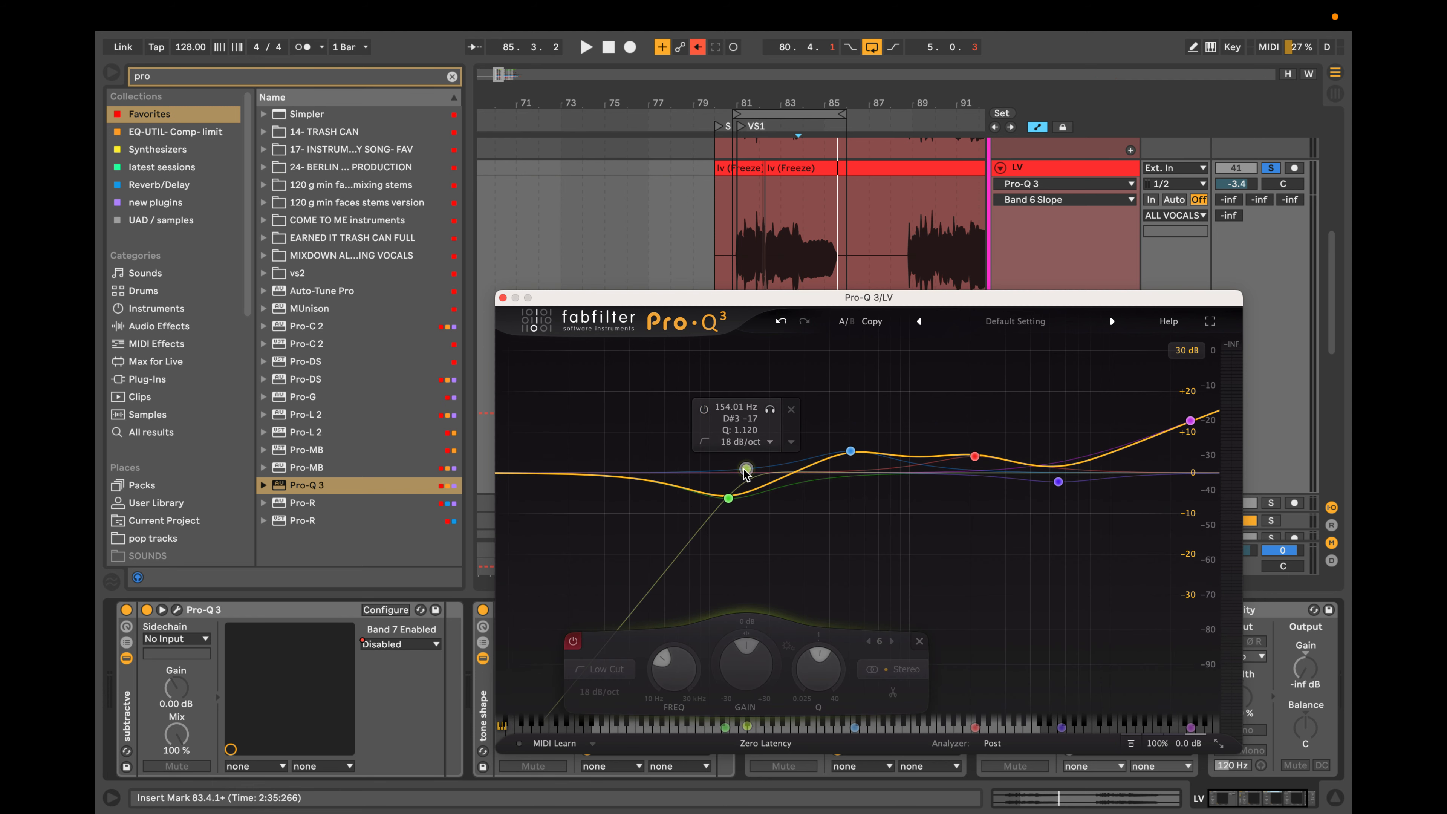
left_click(744, 469, "alt+shift")
left_click(744, 470, "alt+shift")
left_click(744, 470, "alt+shift")
left_click(574, 641)
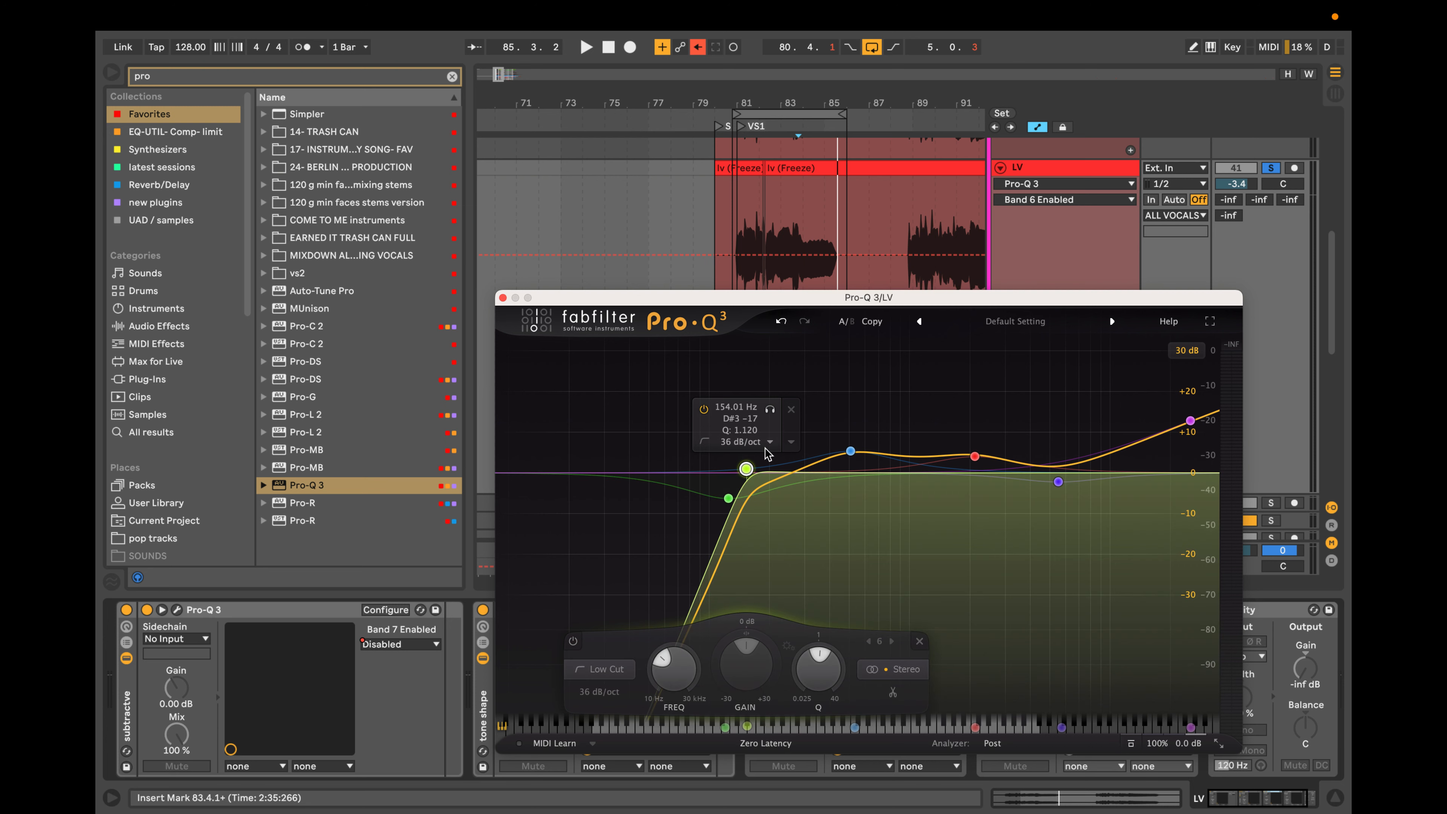
left_click_drag(746, 468, 702, 488)
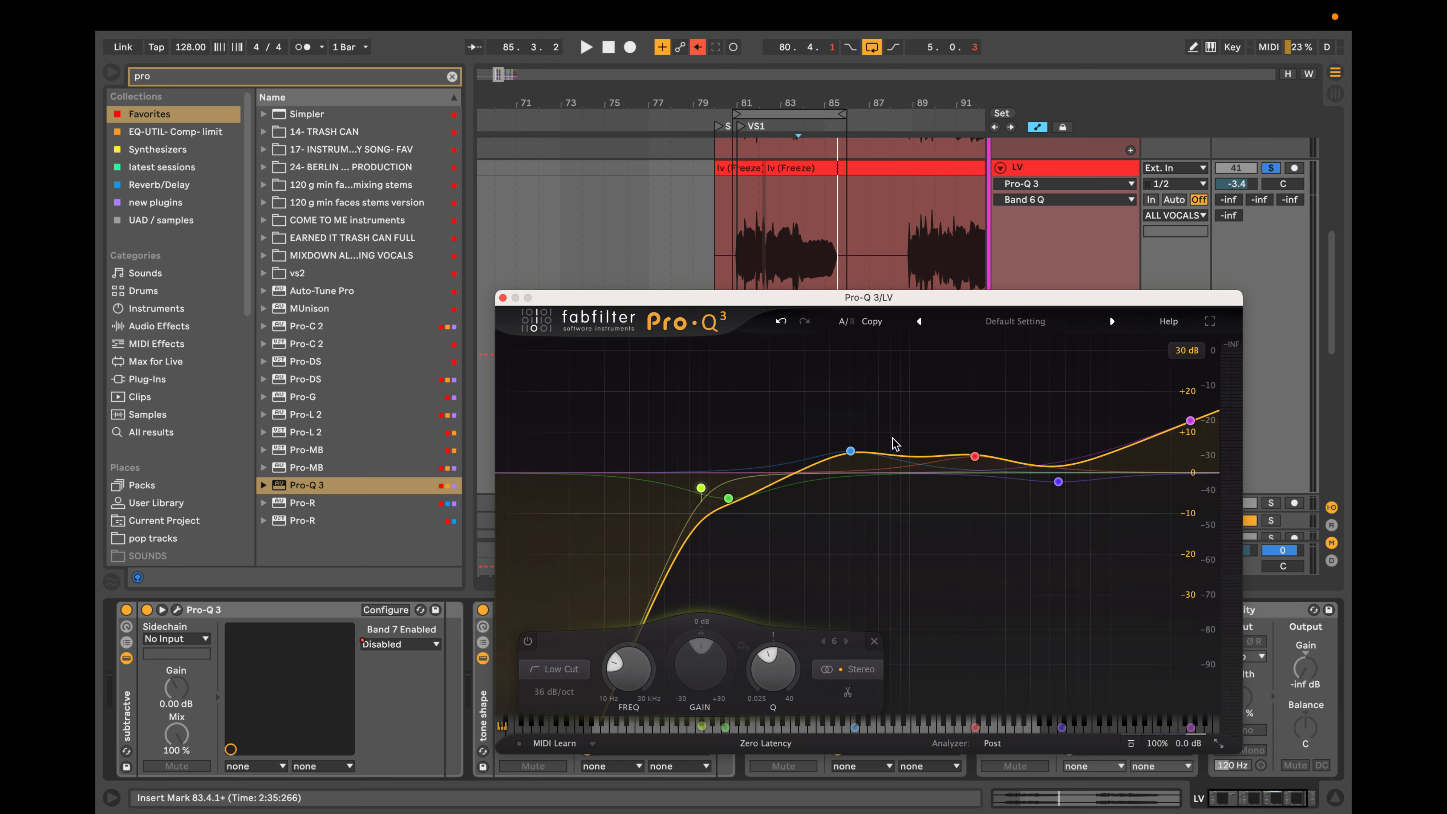
Open the subtractive rack's Pro-Q 3 and place its window beside the demonstration EQ for comparison.
left_click(128, 657)
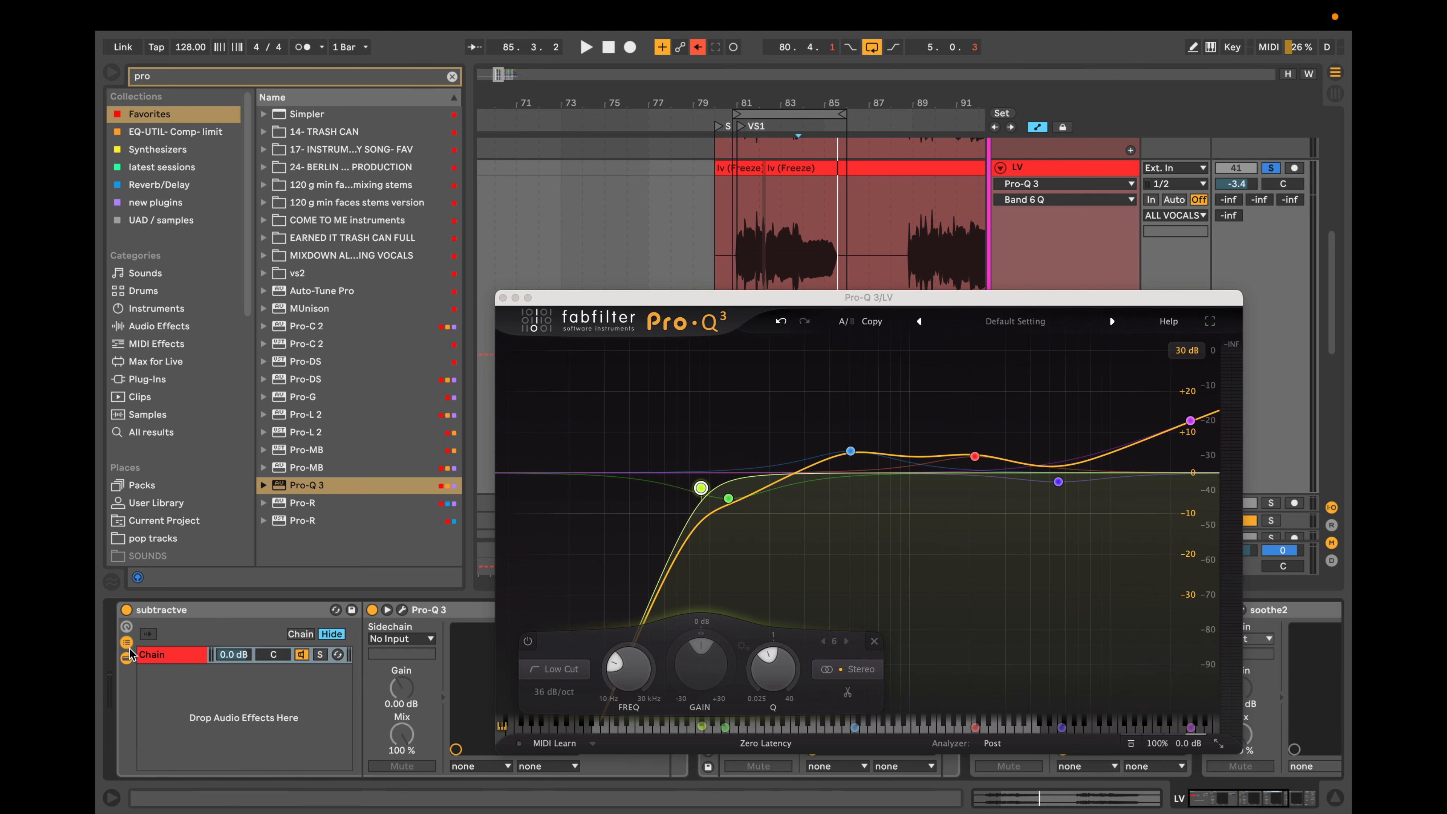
left_click(402, 610)
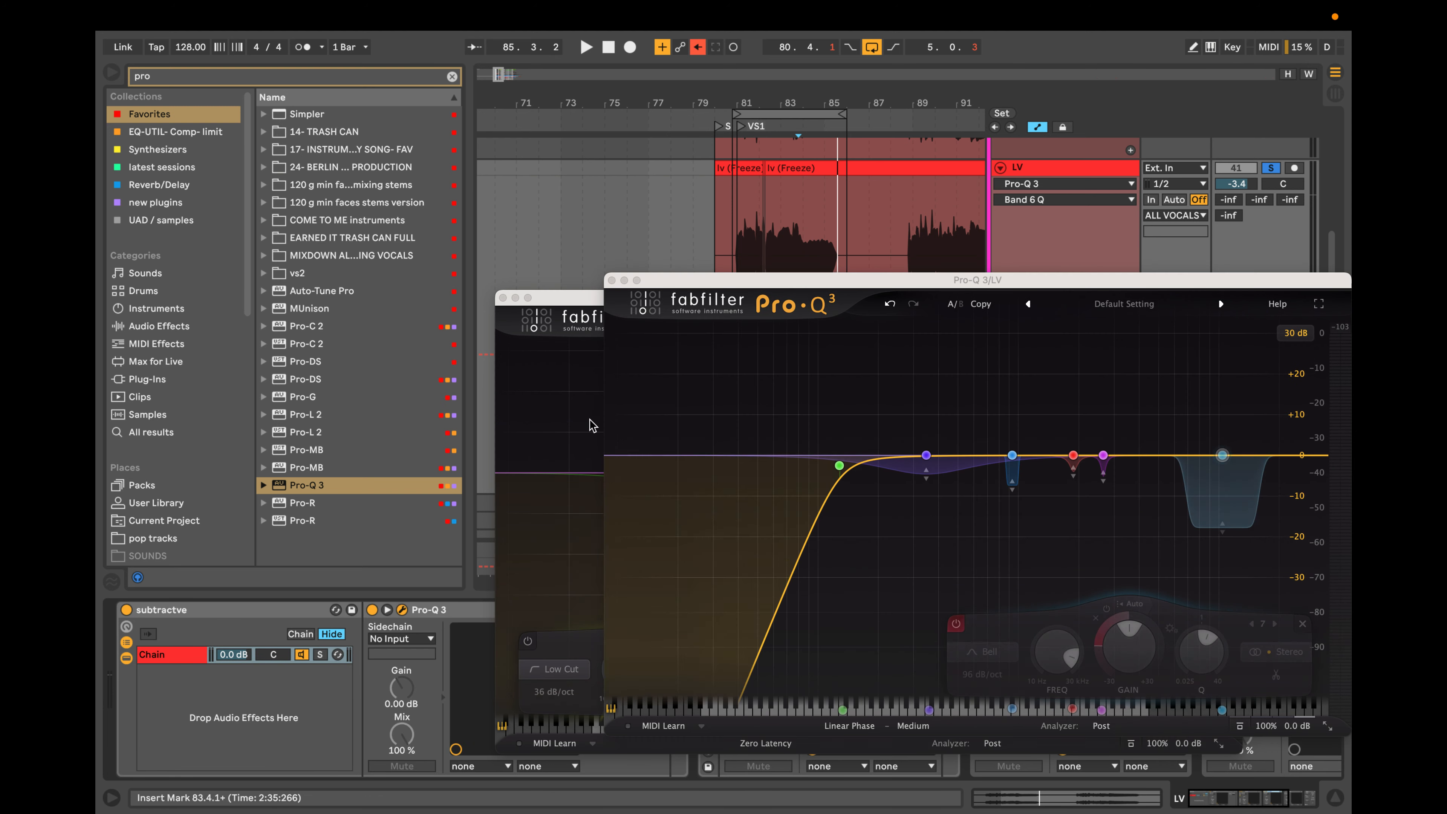
left_click_drag(910, 283, 401, 252)
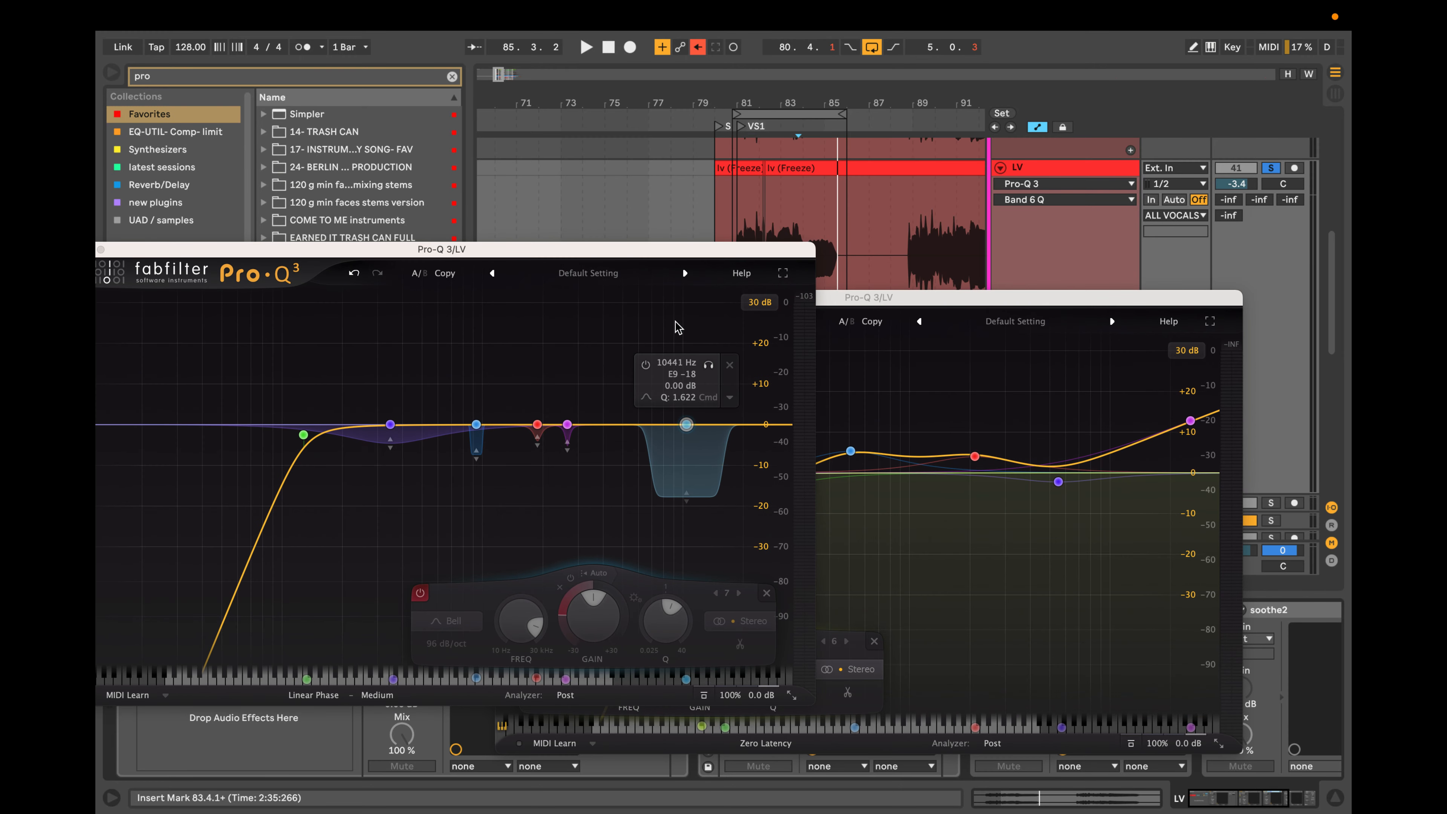
Reposition both Pro-Q 3 windows for comparison, and reduce the demonstration EQ's bell cut near 5.5 kHz to almost 0 dB.
left_click_drag(970, 296, 1011, 285)
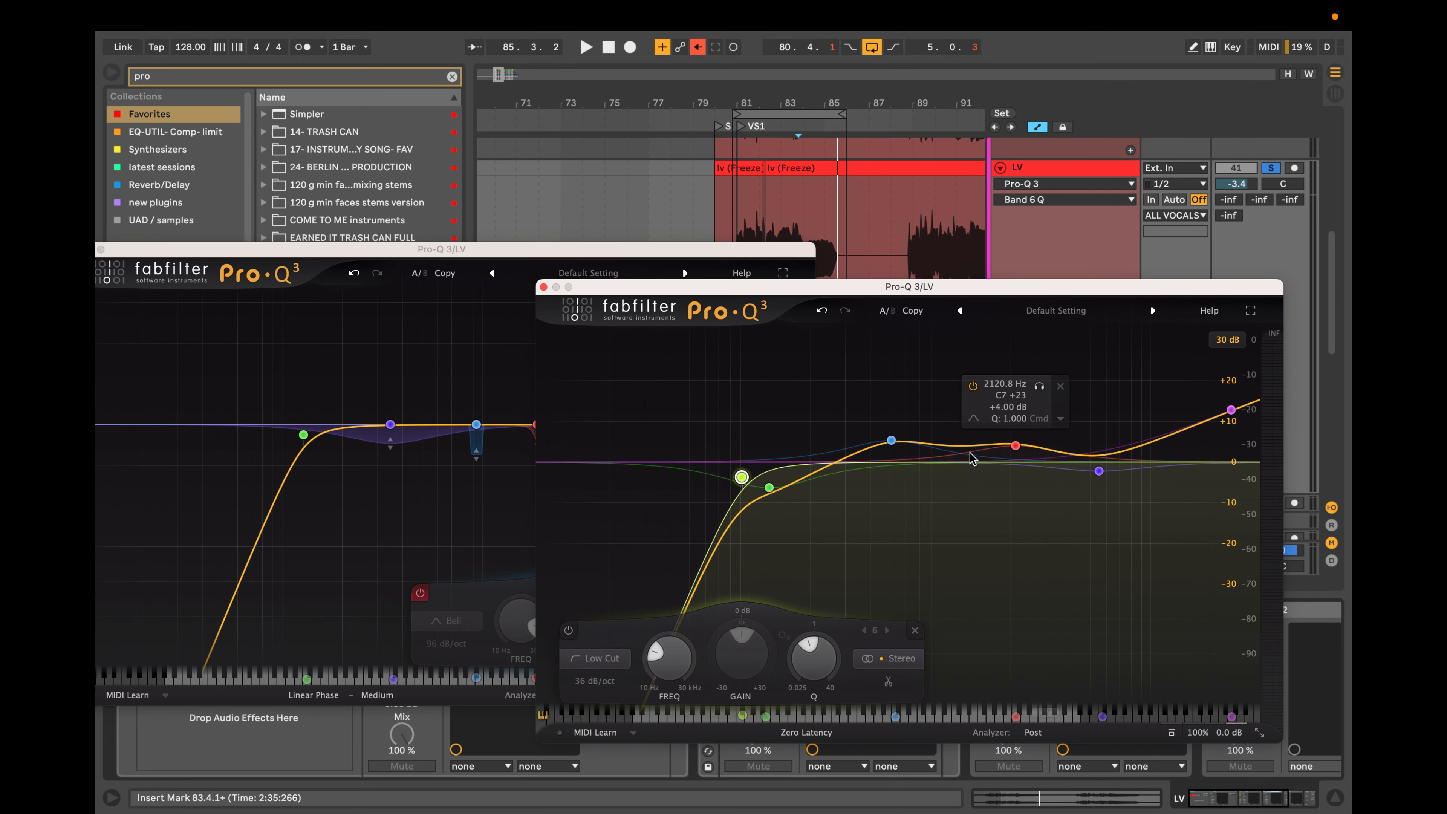
left_click_drag(462, 249, 503, 242)
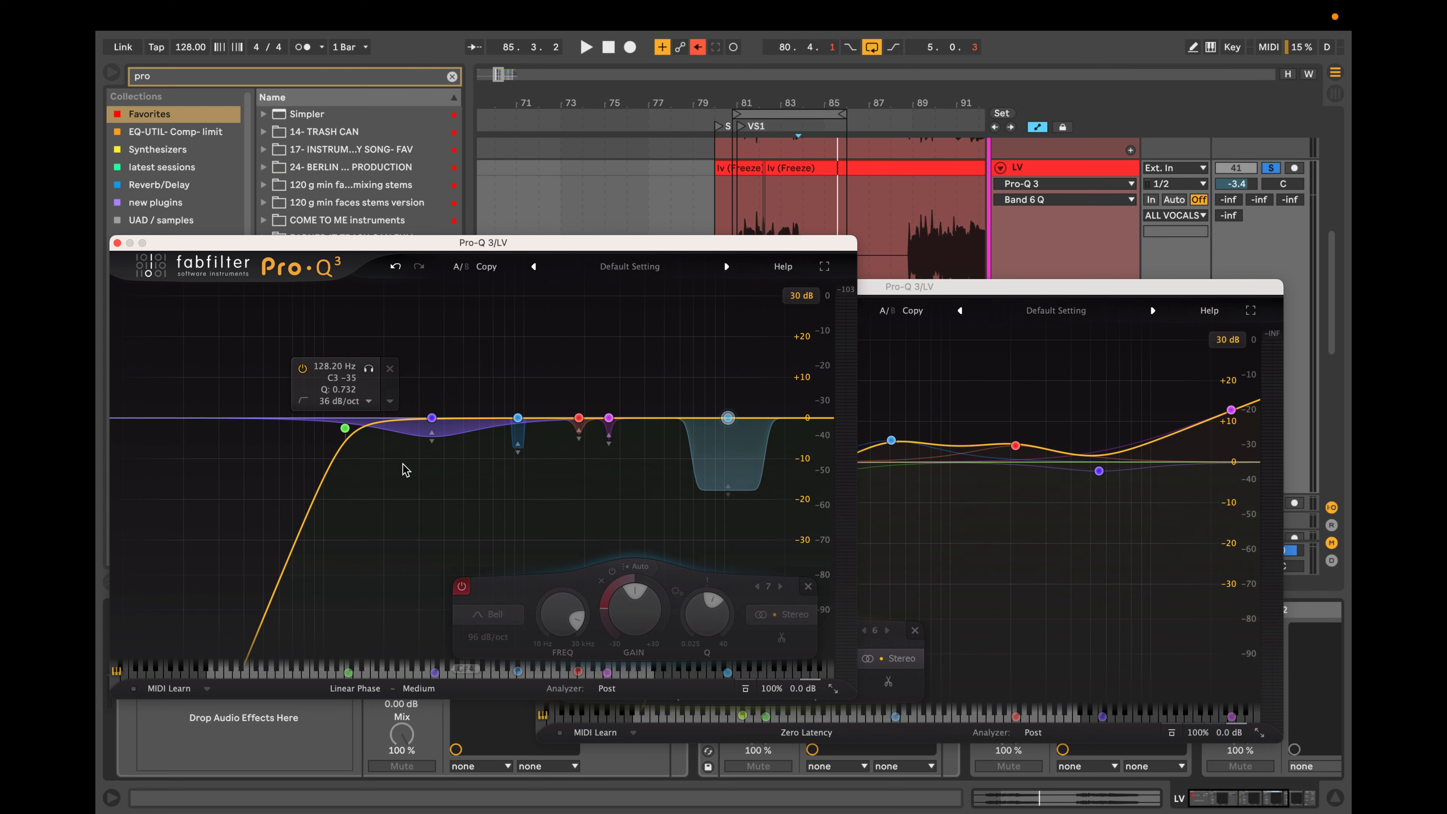
left_click(987, 536)
left_click(988, 536)
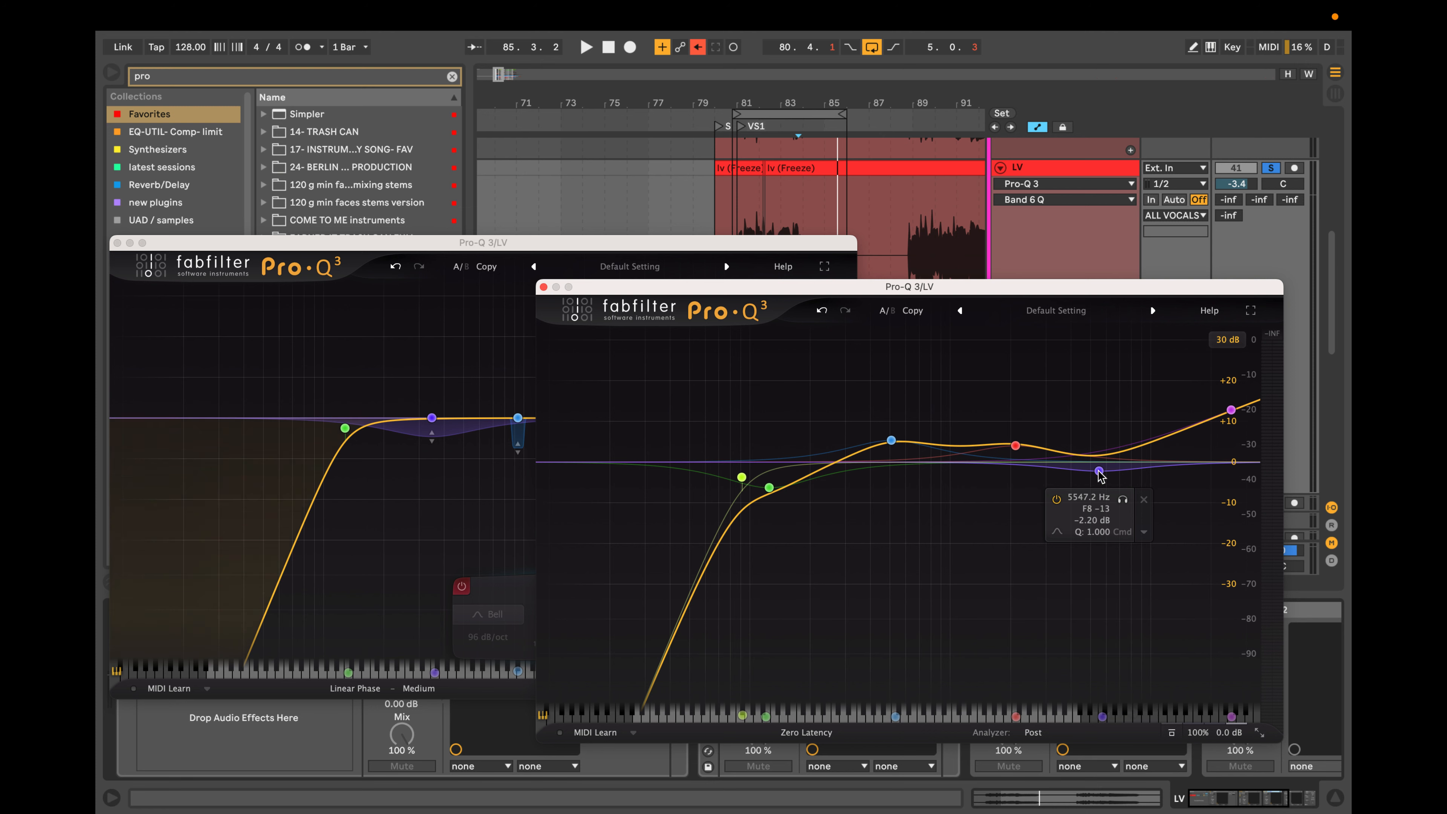
left_click_drag(1099, 470, 1098, 466)
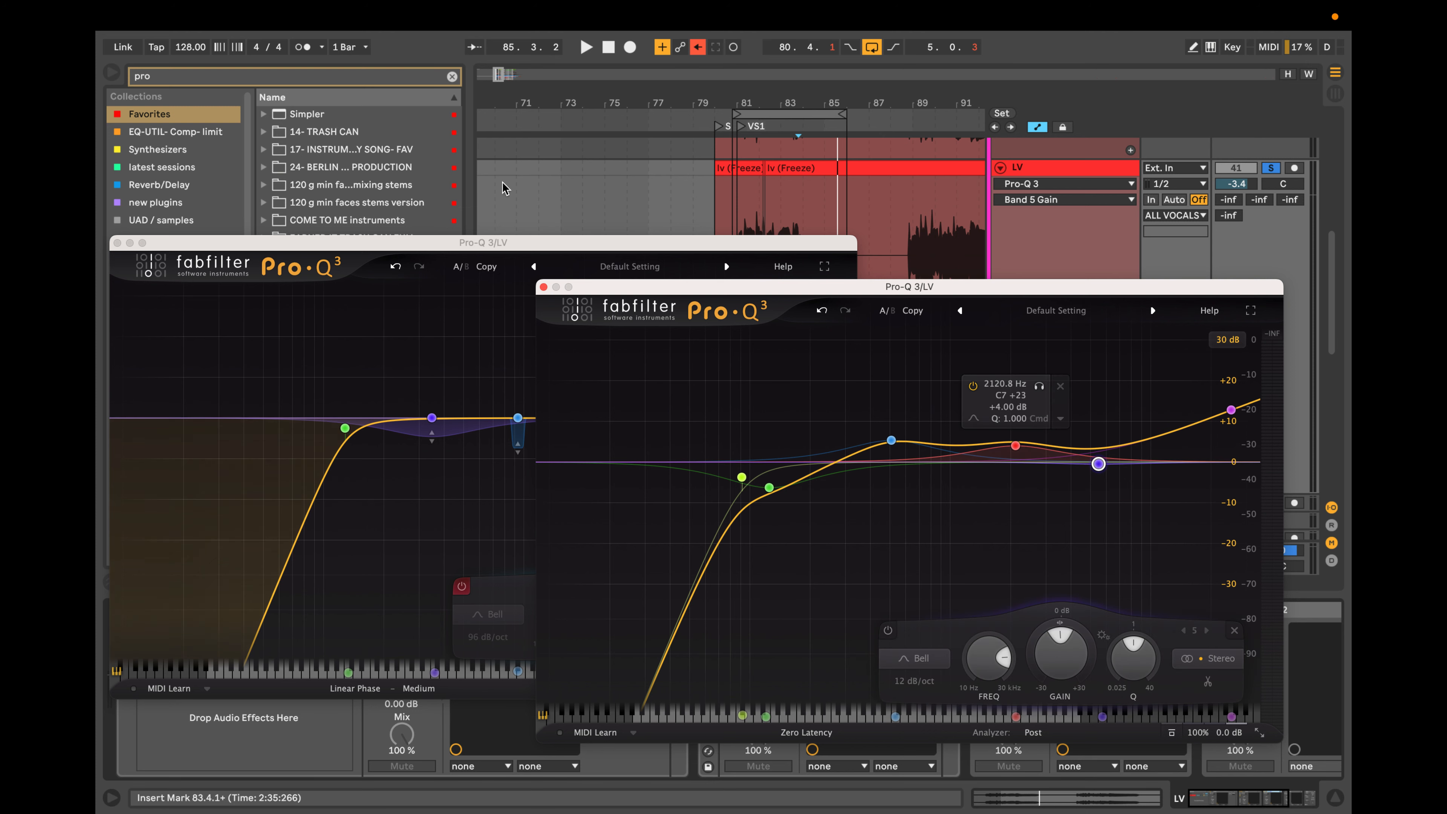
Bring the subtractive EQ forward, widen its low-mid dynamic bell at 347 Hz to a Q of 0.163, and remove that bell.
left_click_drag(527, 245, 644, 237)
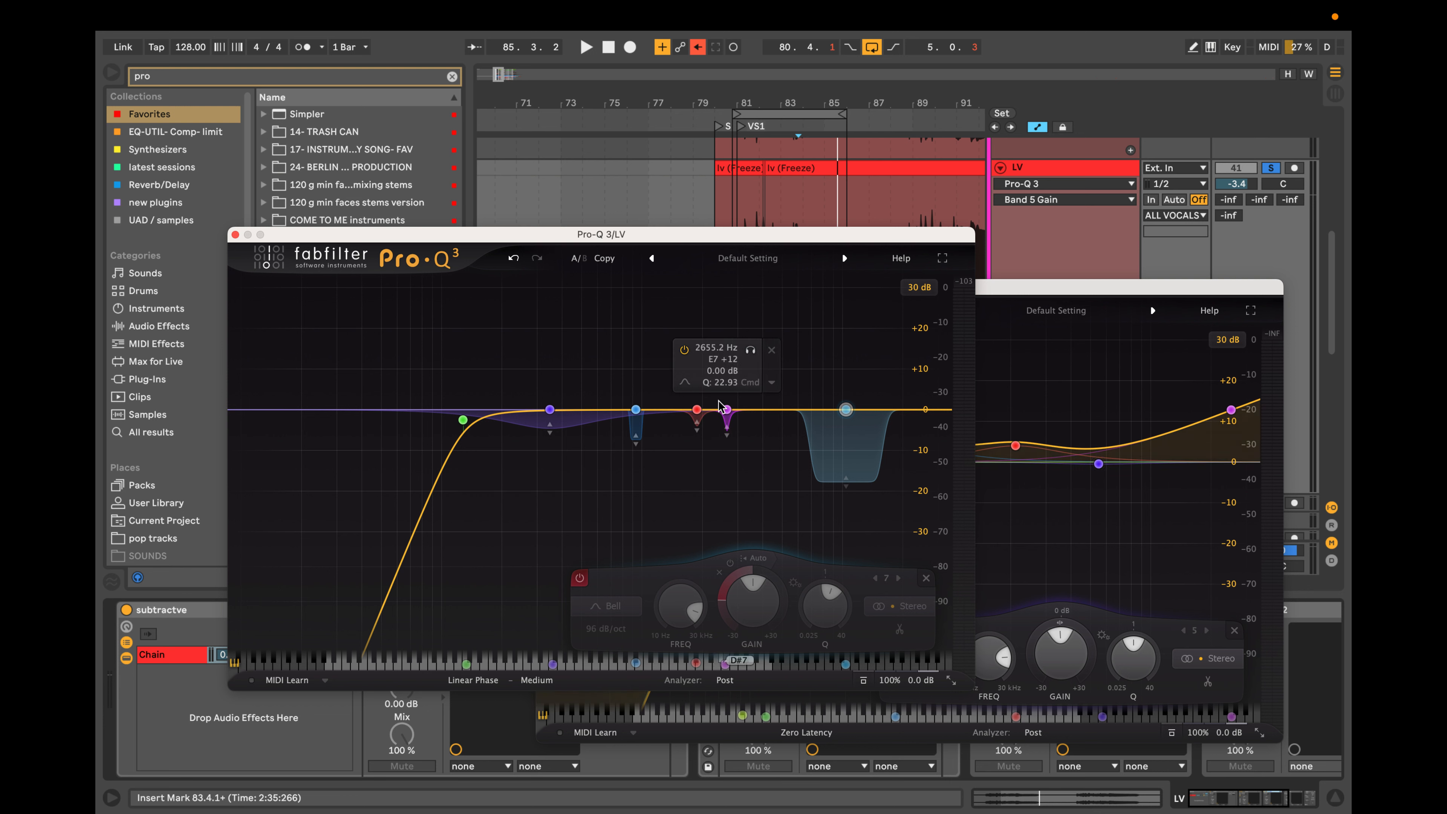
scroll(550, 412, "down", 5)
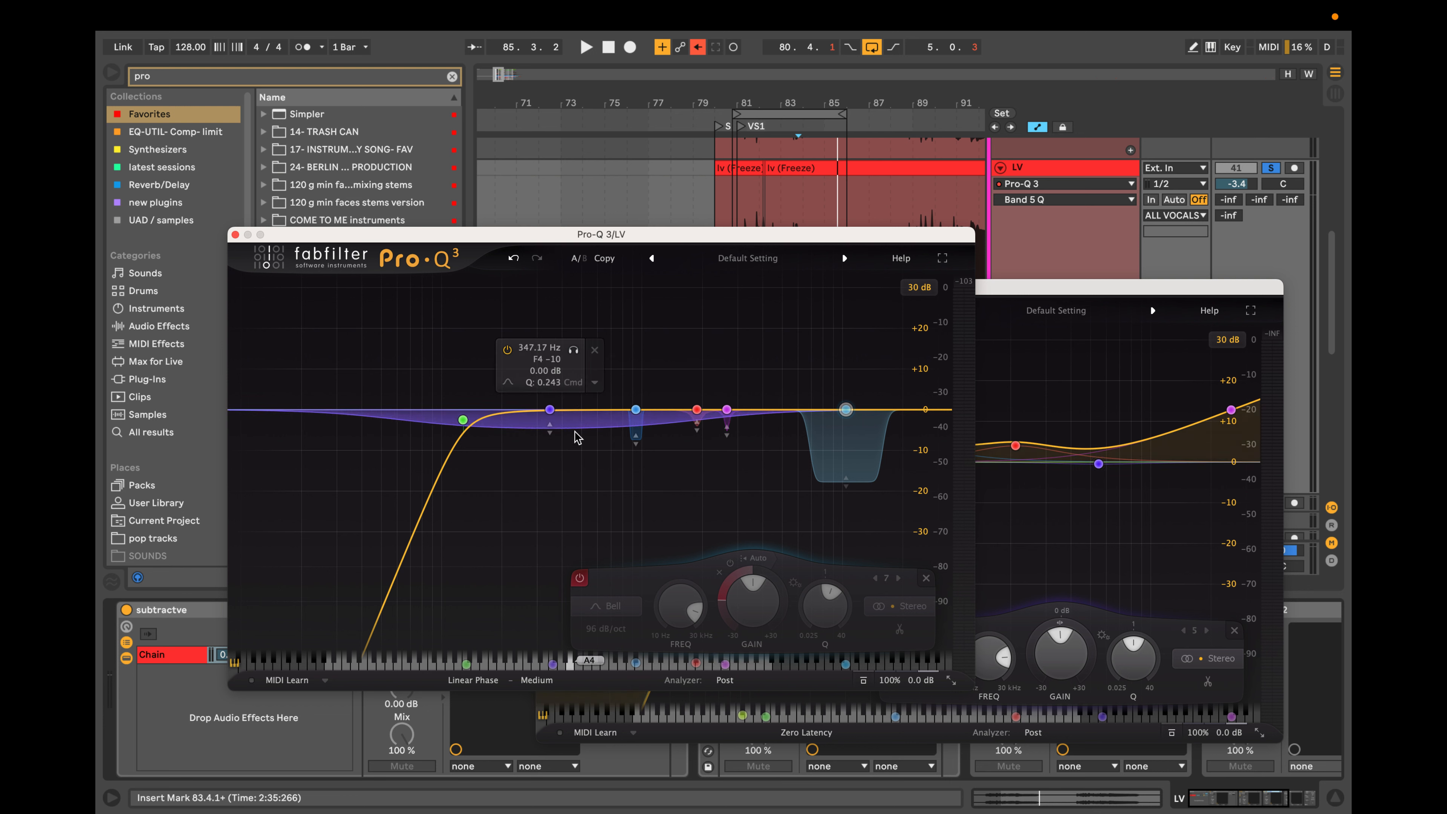
left_click(521, 465)
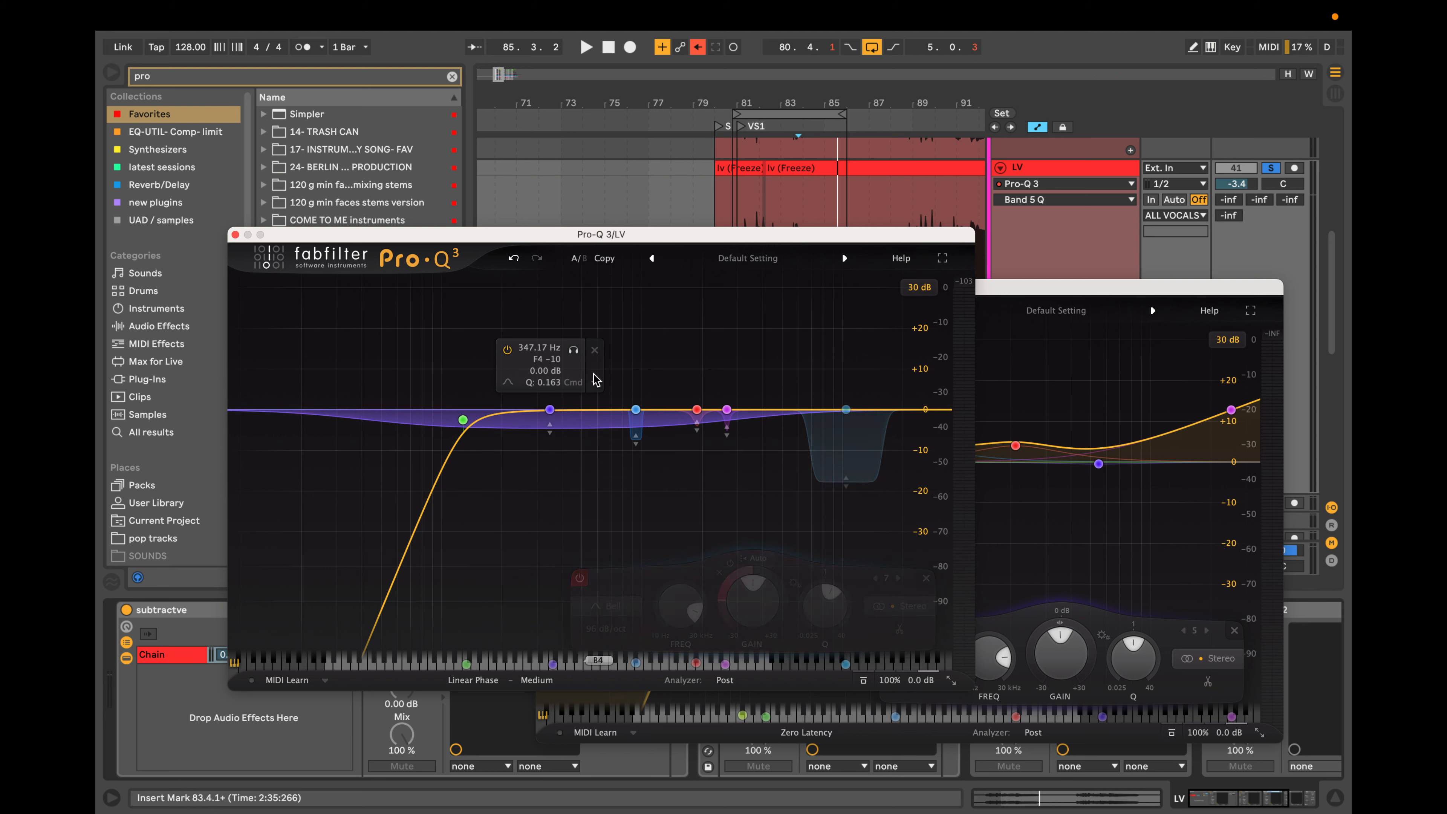
left_click(593, 349)
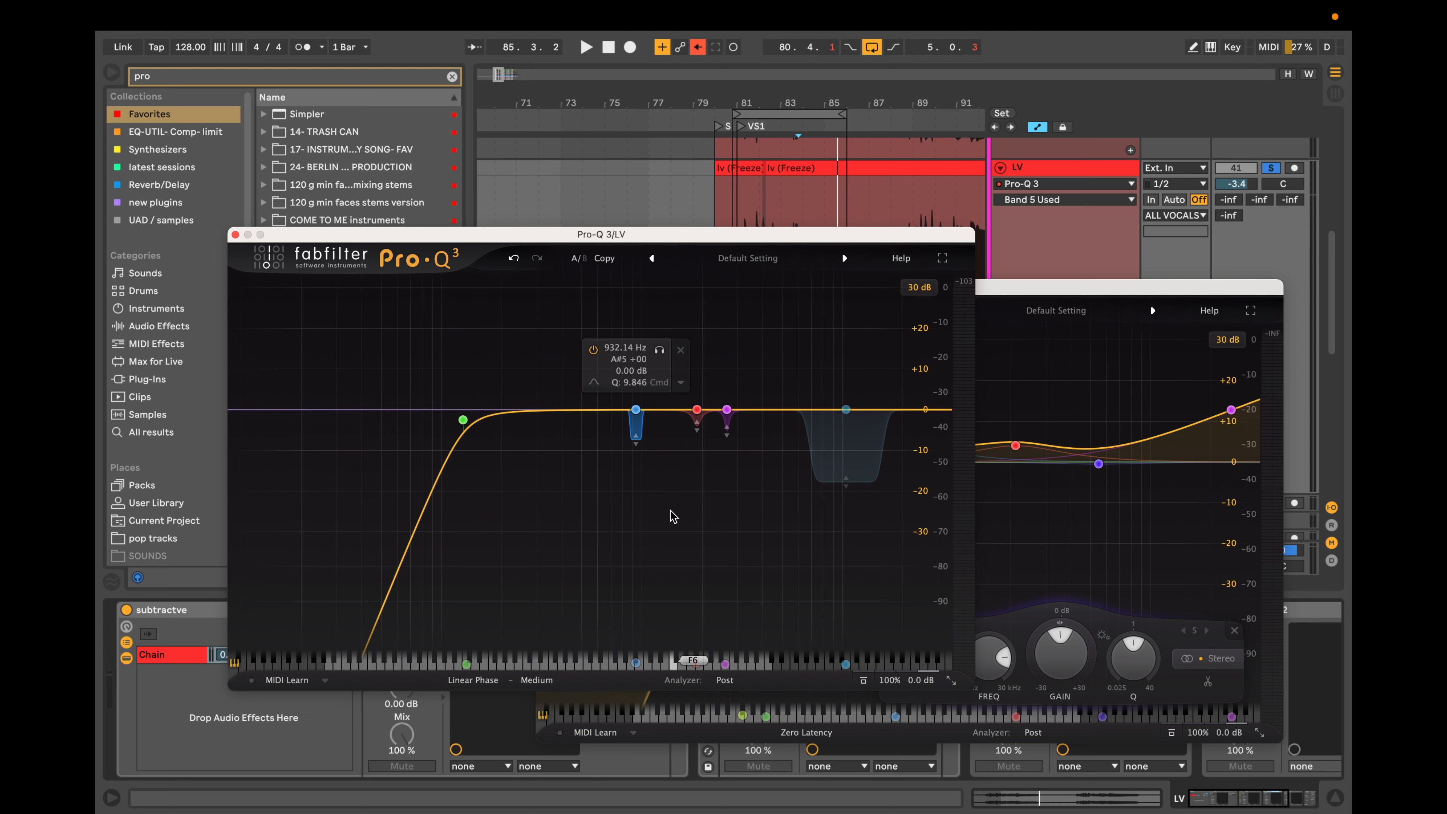
Deepen the three narrow dynamic cuts between 932 Hz and 2655 Hz slightly, and bring the demonstration EQ back to the front.
left_click_drag(636, 436, 730, 447)
left_click(637, 452)
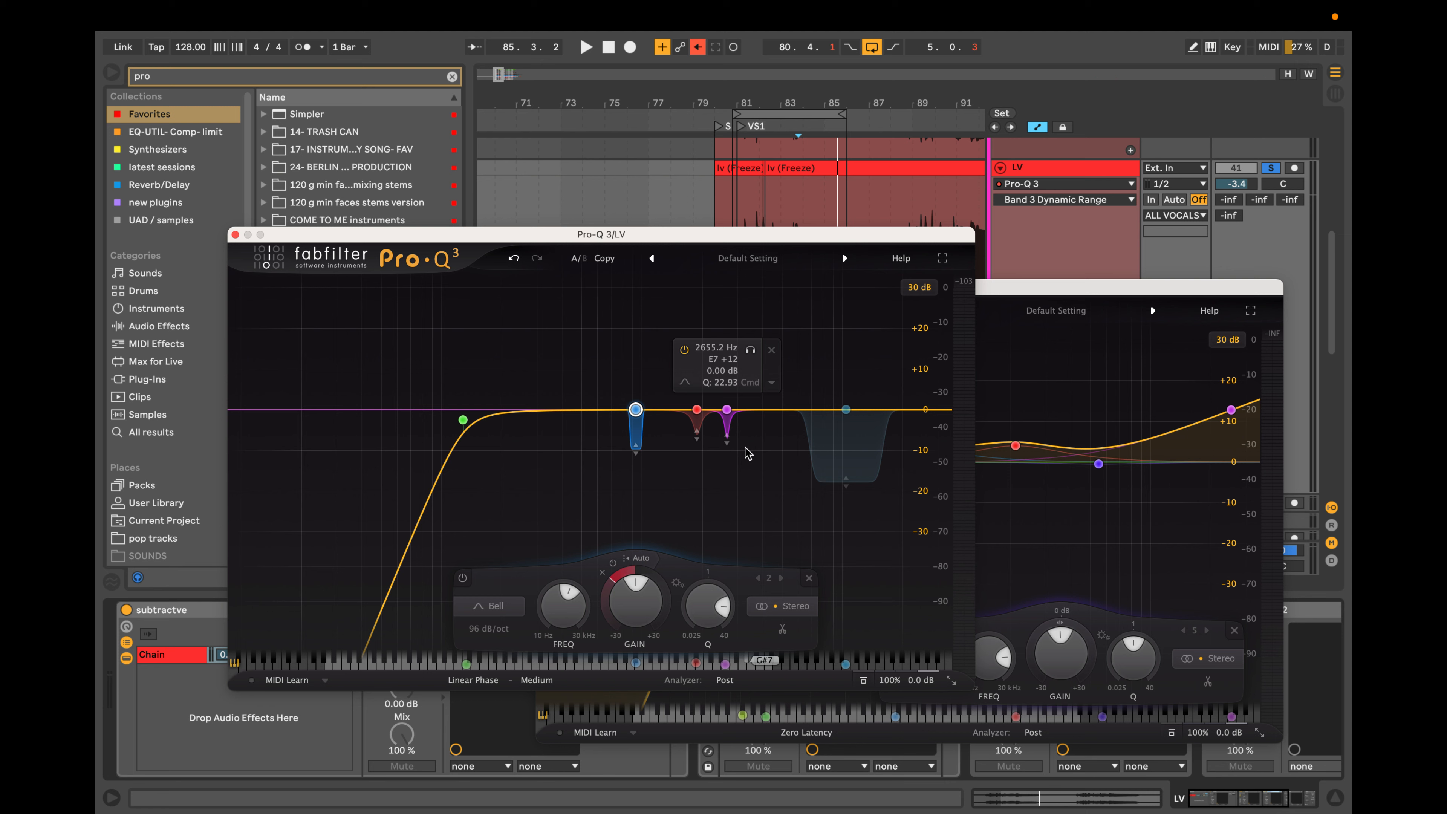
left_click(1042, 368)
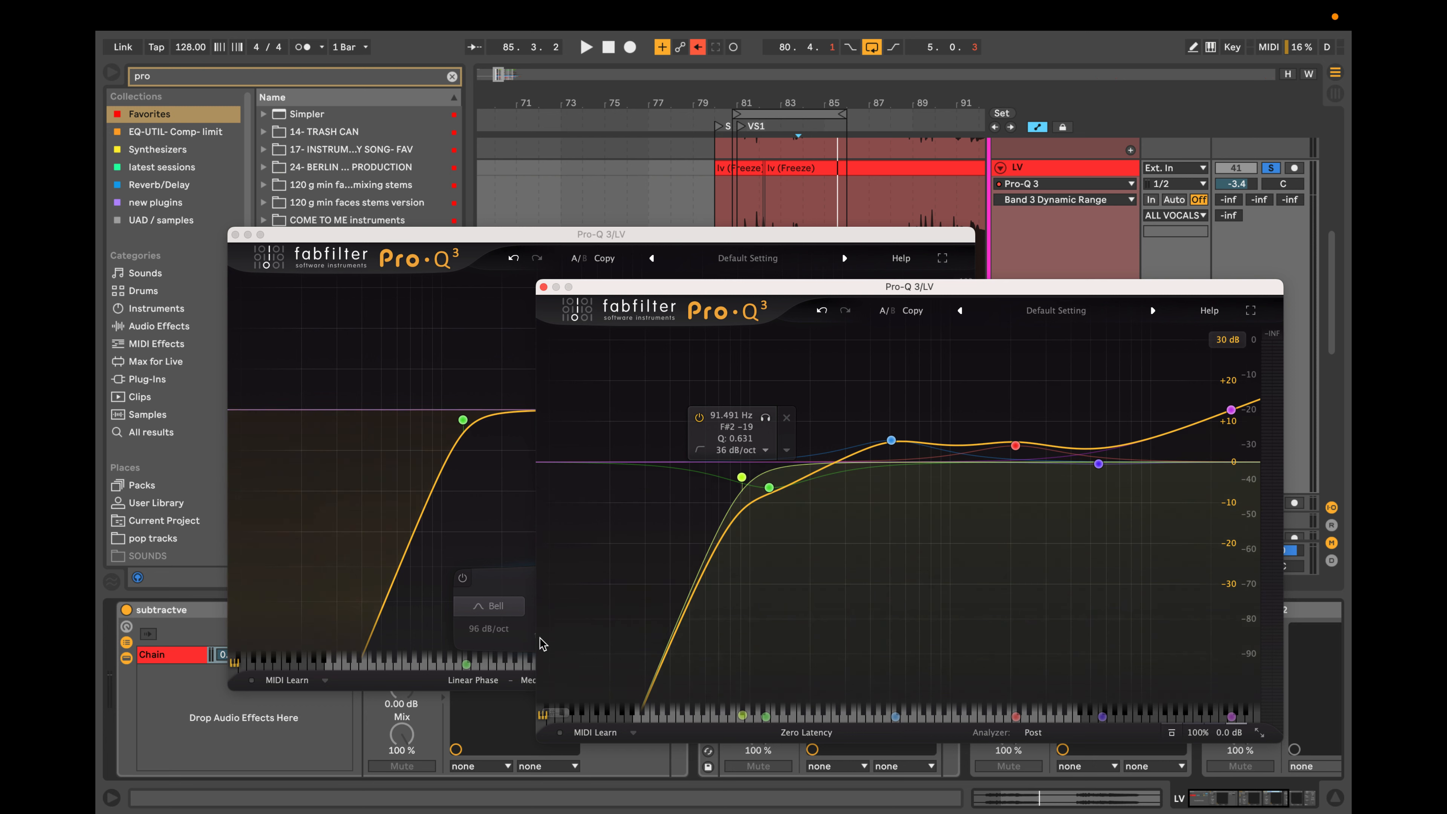
mouse_move(821, 8)
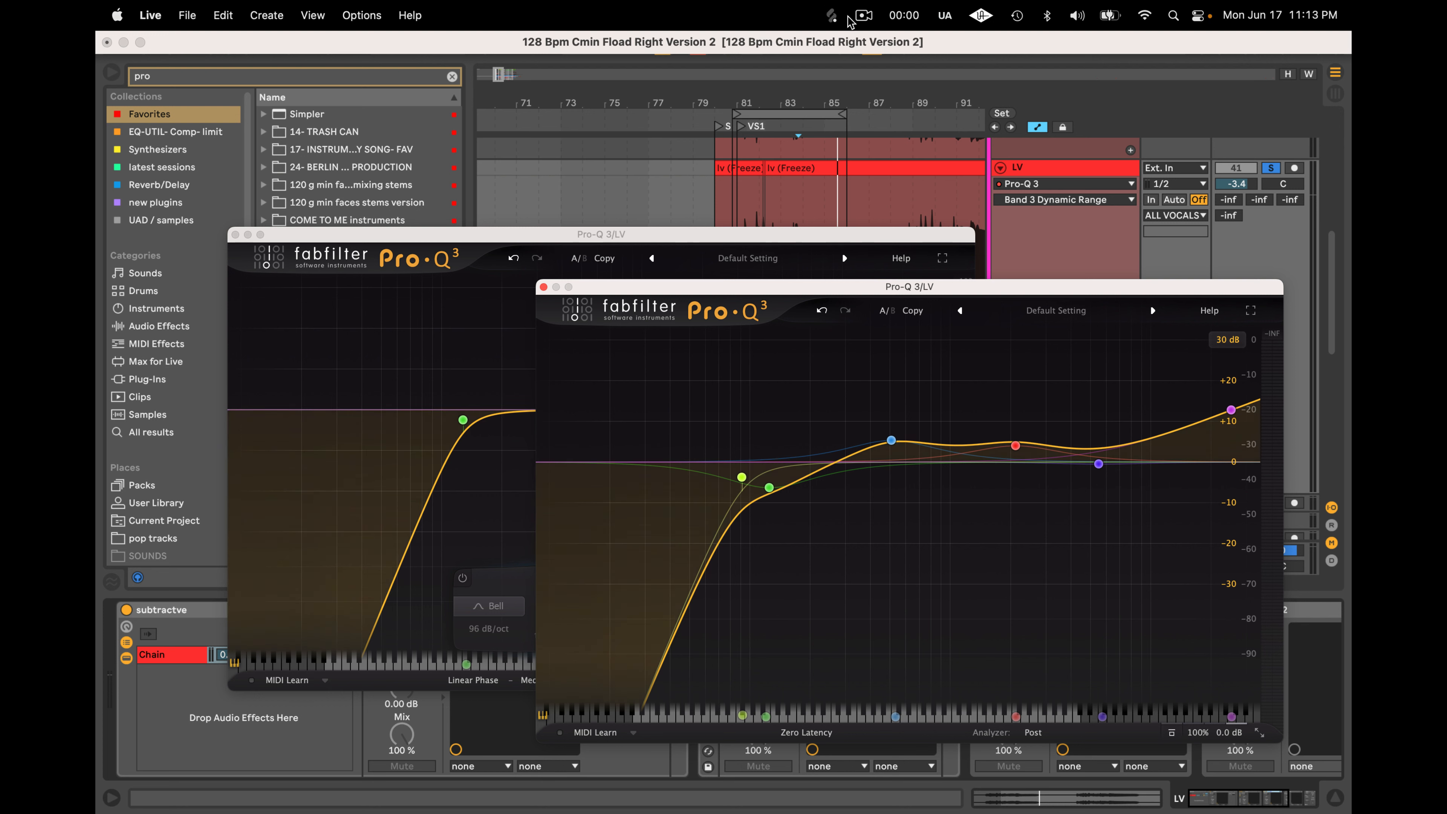
left_click(864, 16)
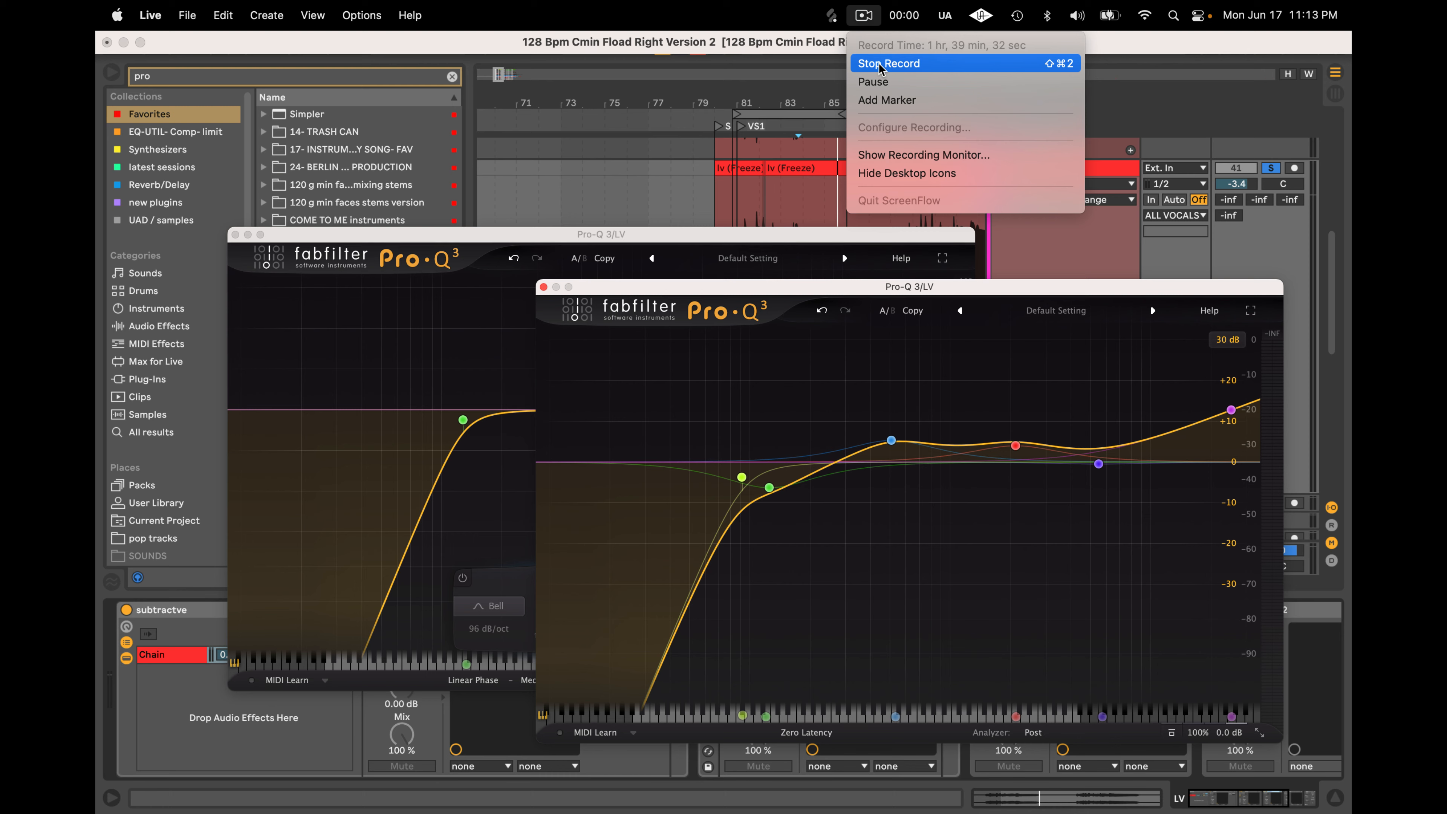